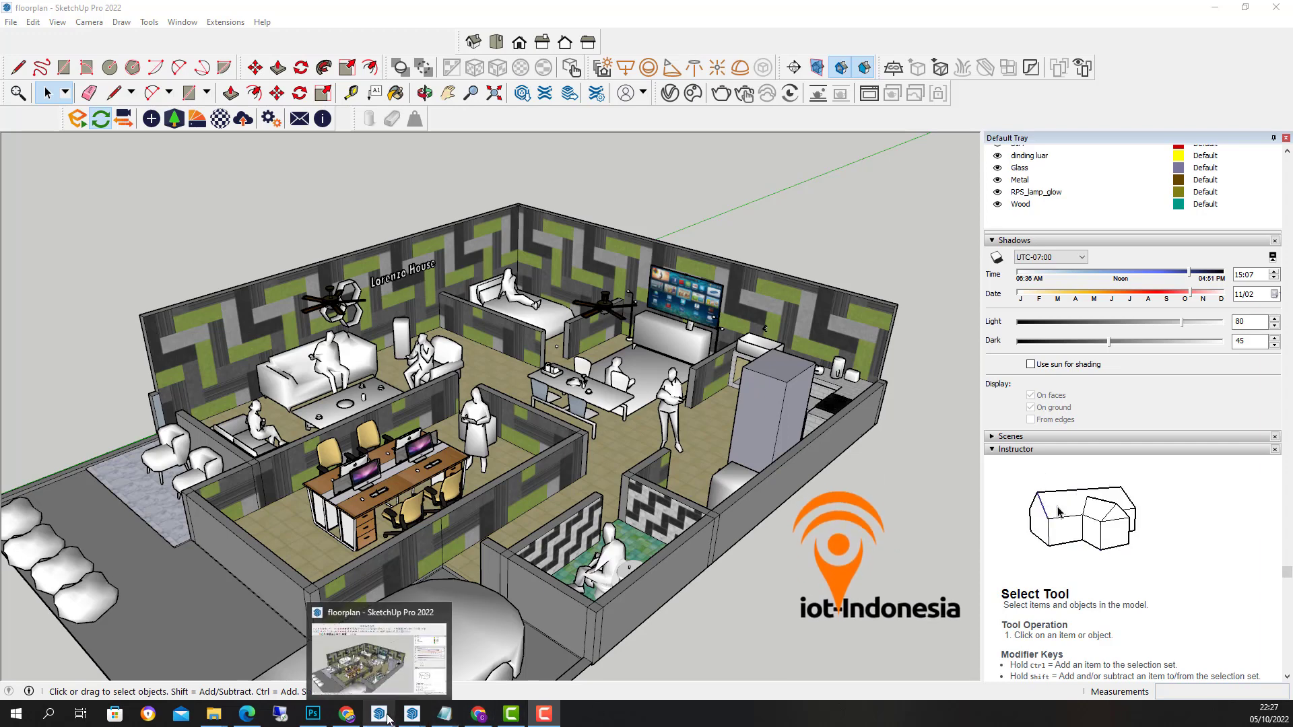
Step: Check the floorplan's daytime render in Enscape and return to the SketchUp model
mouse_move(413, 717)
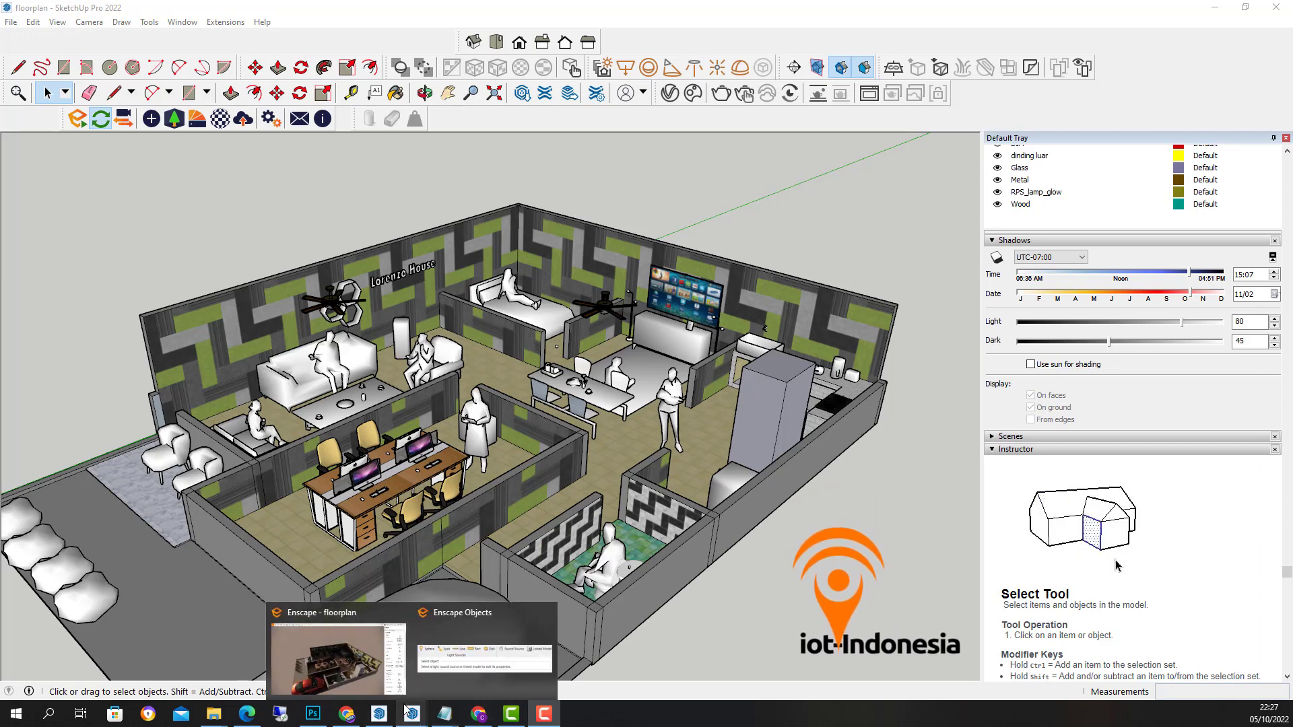
left_click(364, 678)
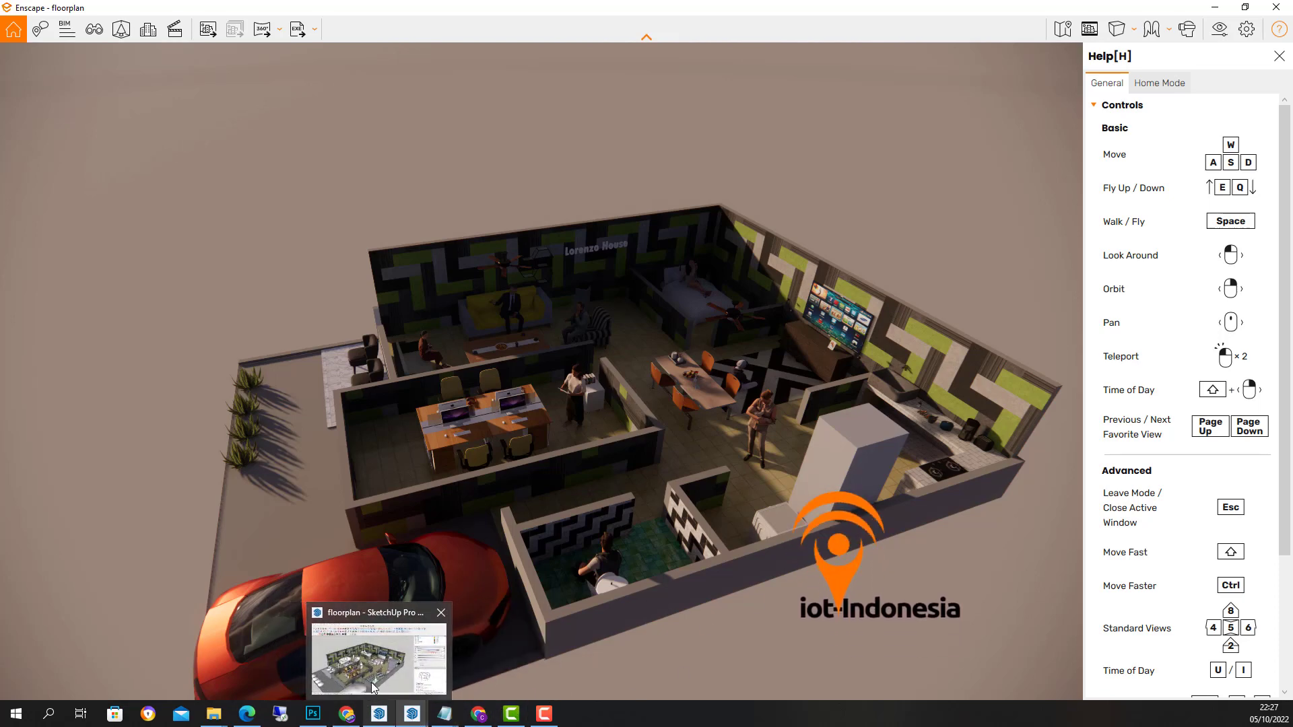
left_click(377, 657)
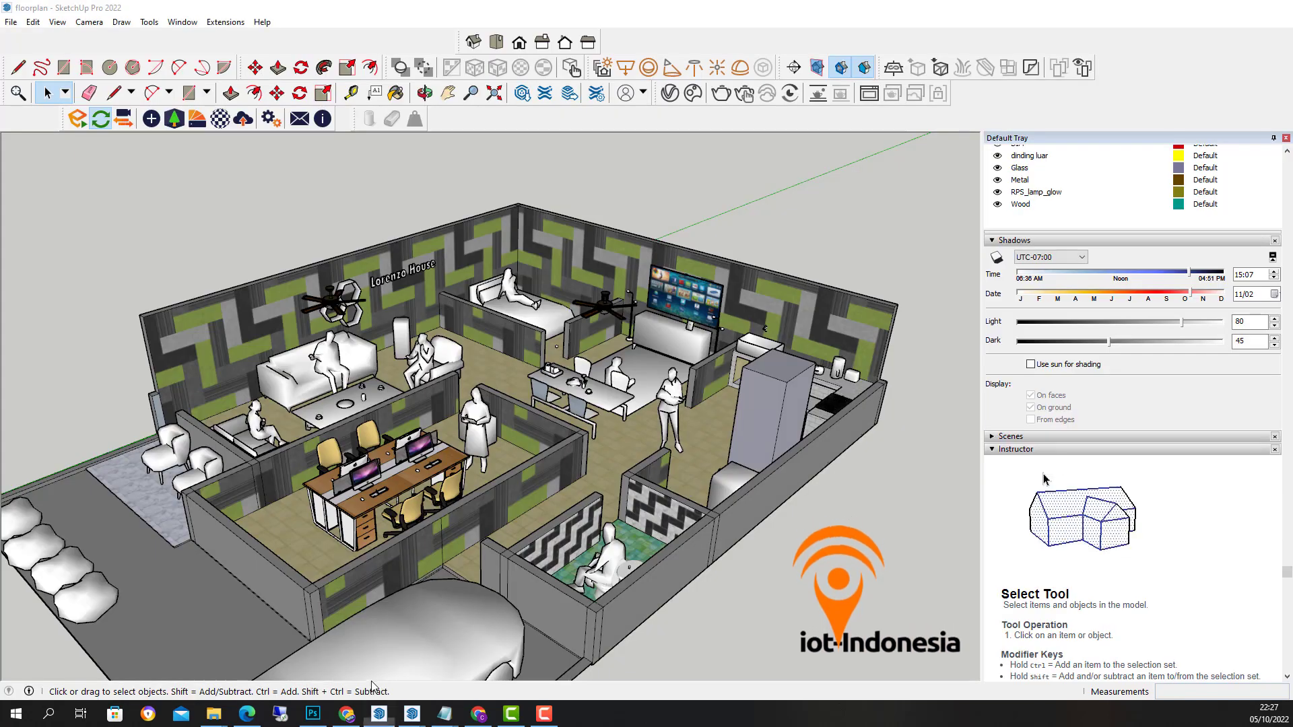
Step: Set the time of day in the shadow settings to 17:30
left_click(1190, 278)
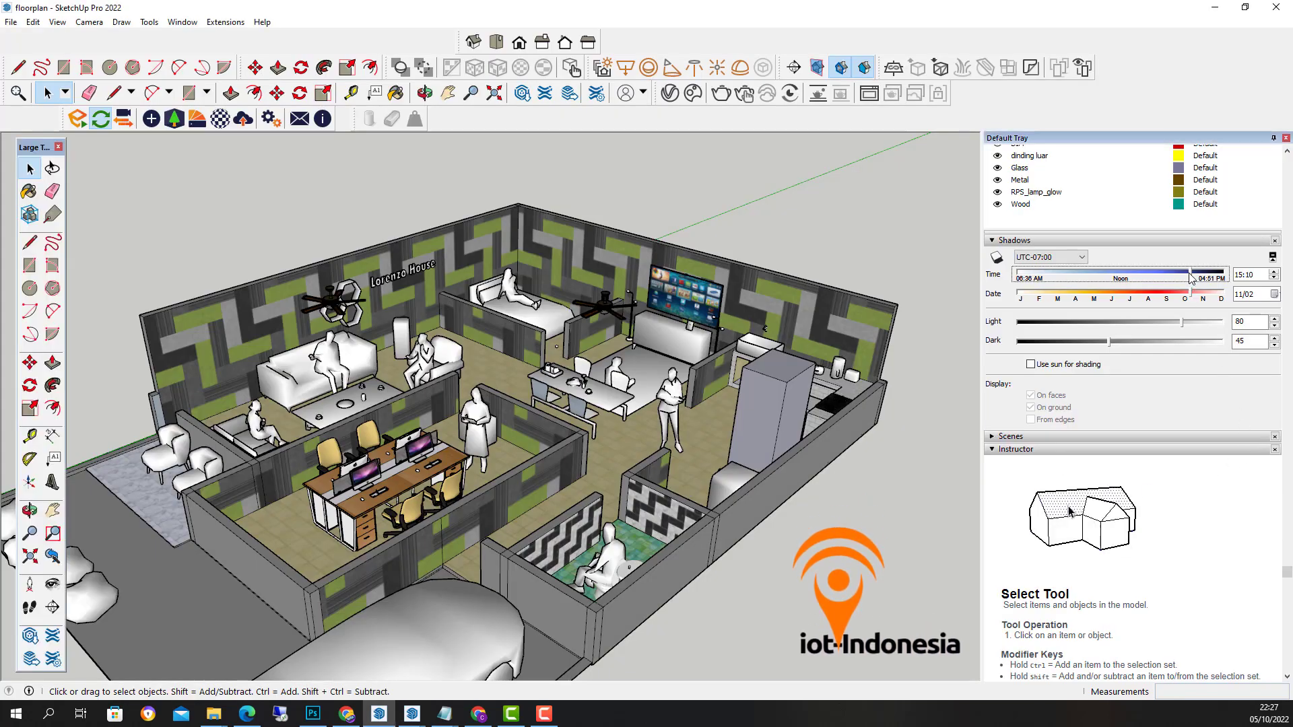
left_click(1241, 276)
type("17")
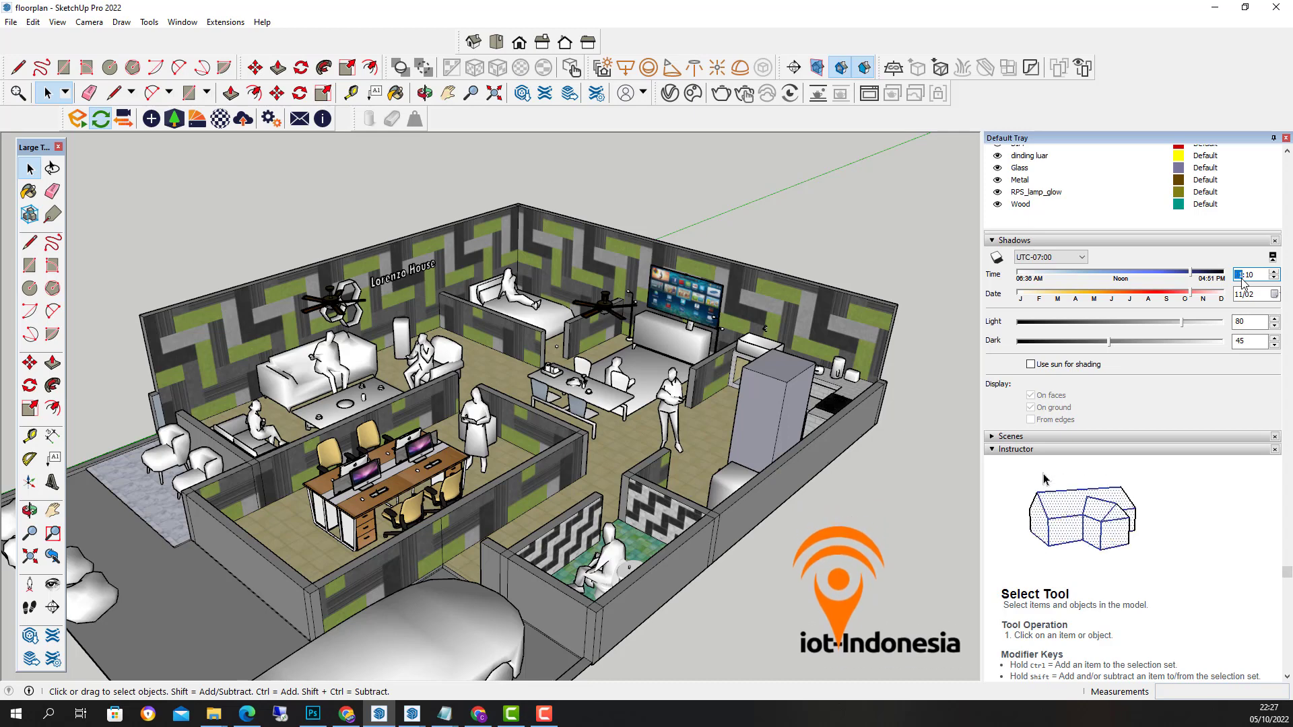
left_click(1252, 276)
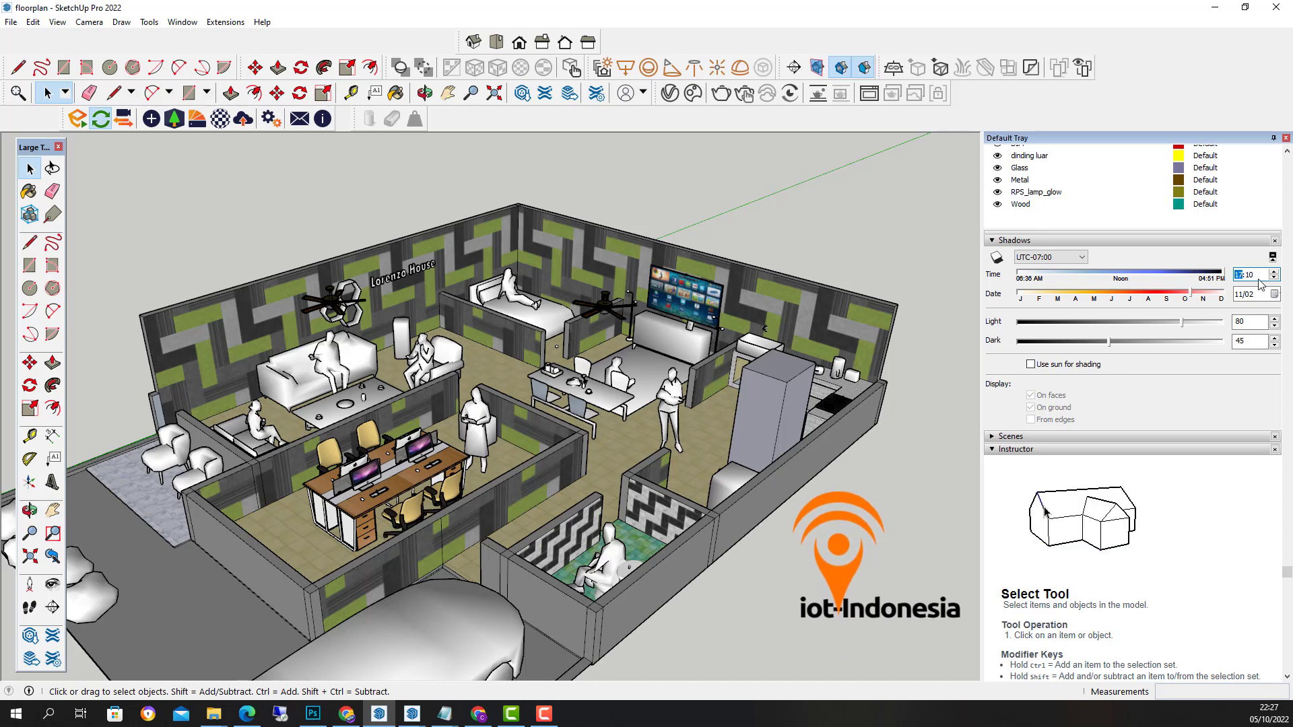
type("30")
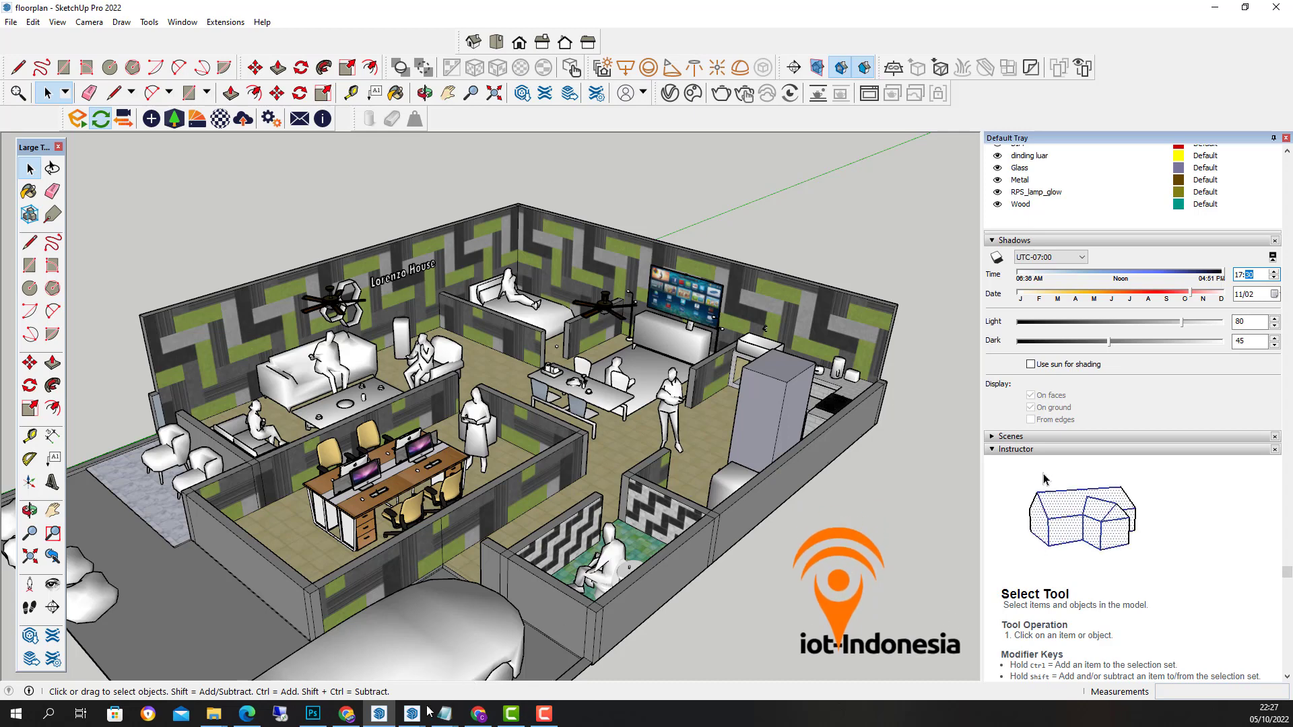
Step: Switch to Enscape and save a PNG screenshot of the unlit evening render as "rumahoff" in the ###latihan folder
mouse_move(412, 712)
left_click(370, 676)
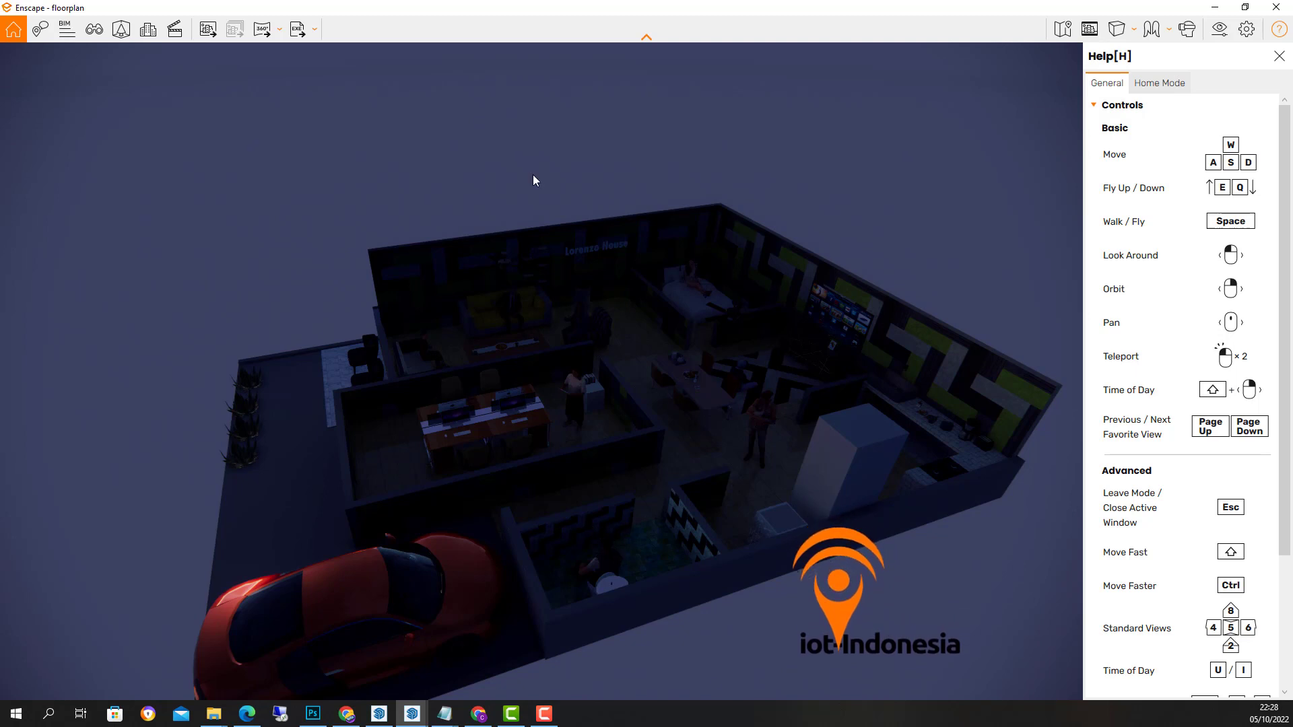
left_click(207, 29)
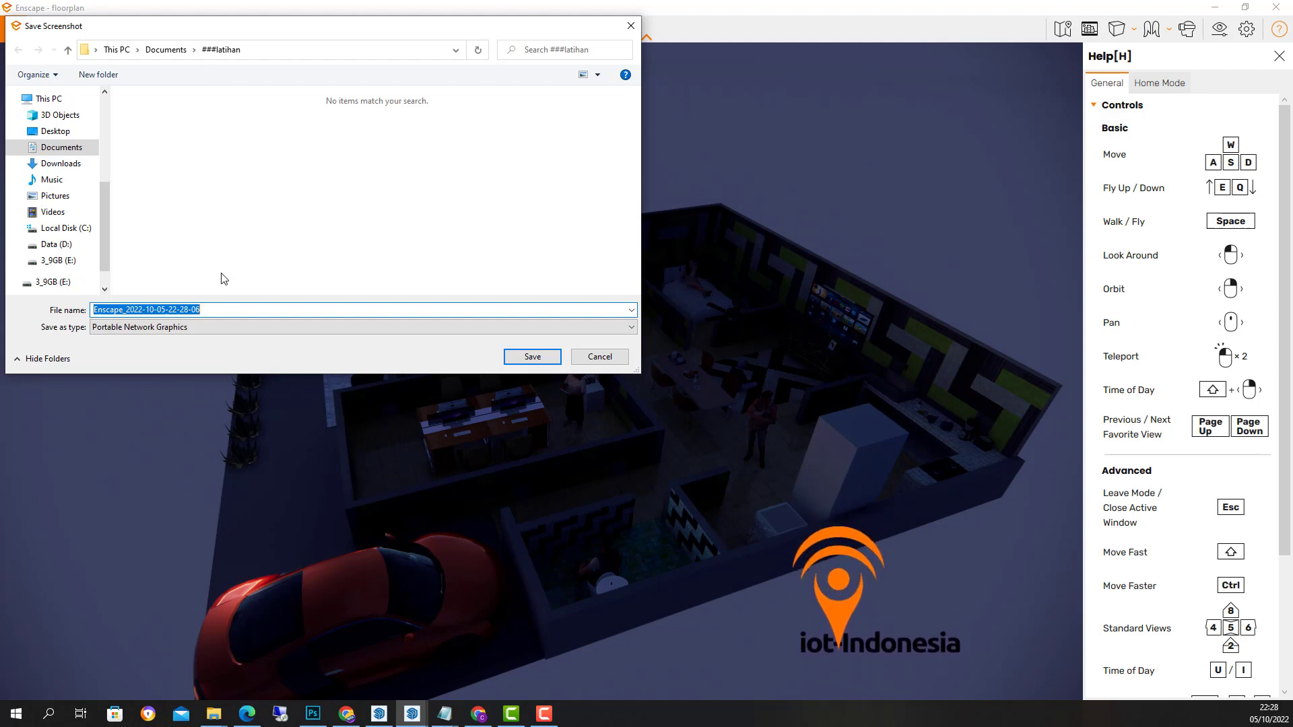
type("rumah")
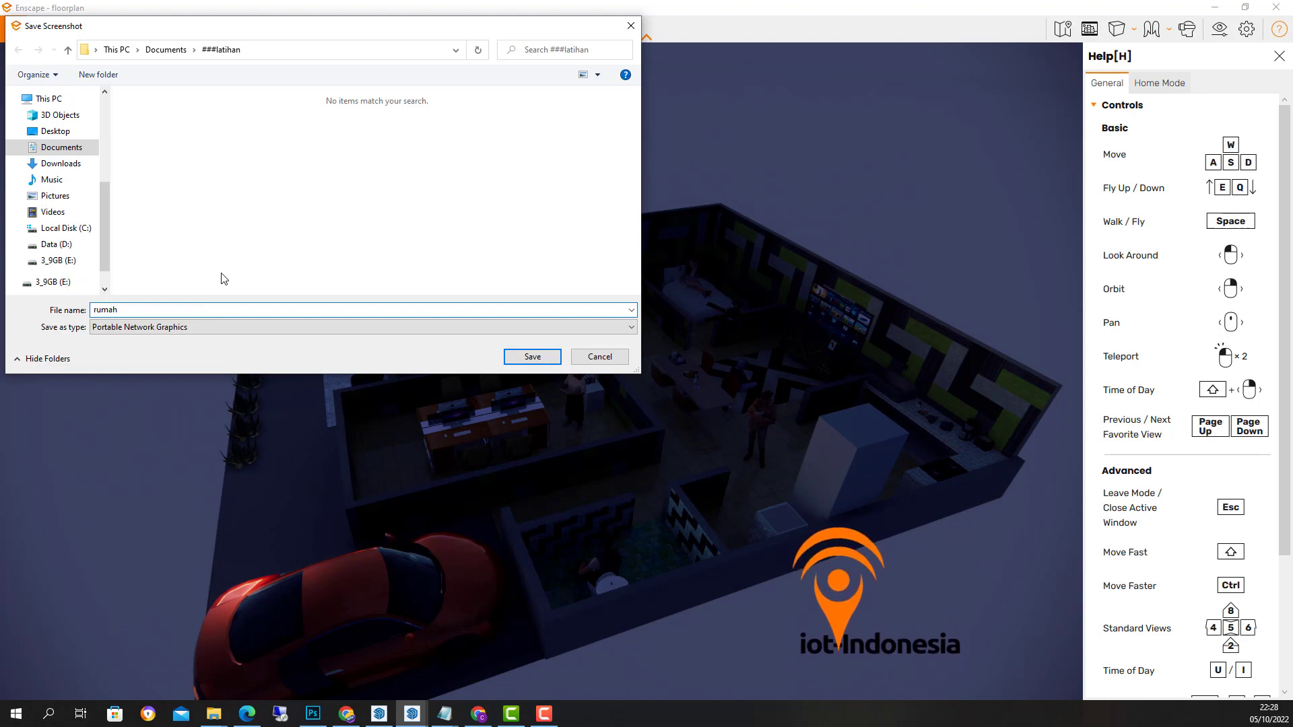
type("off")
left_click(532, 361)
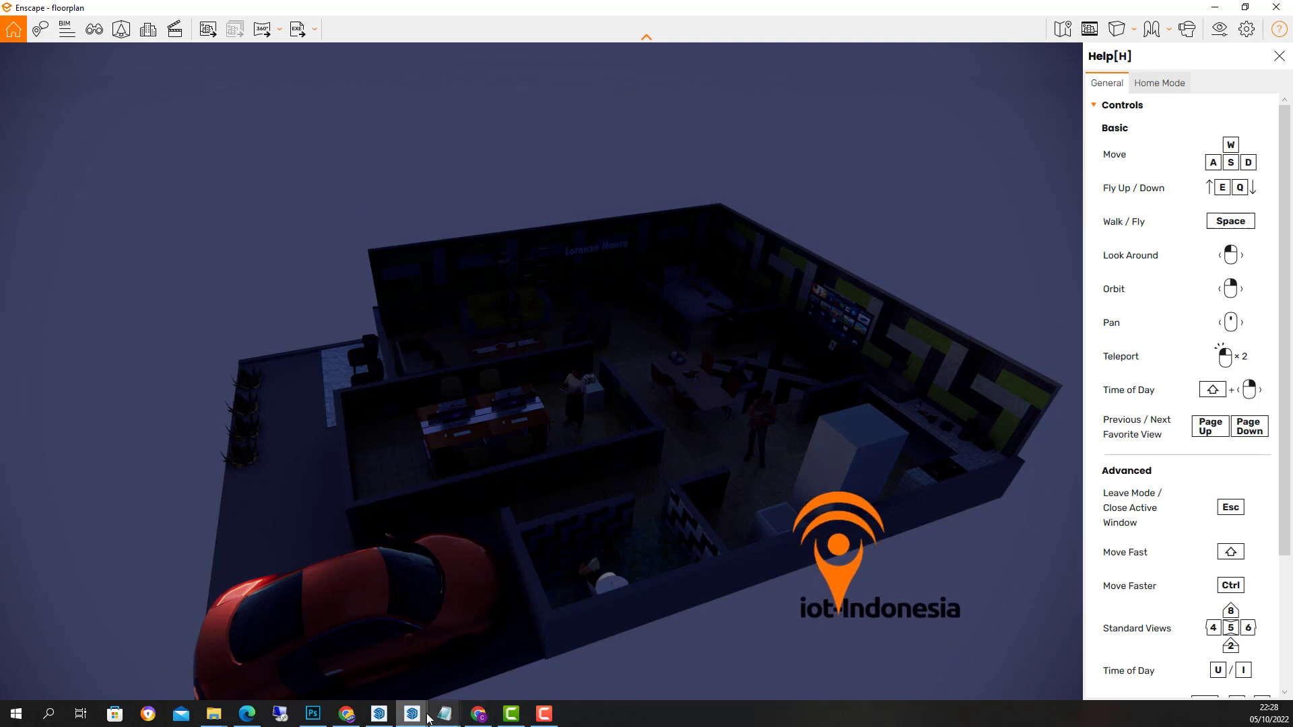
Step: Return to SketchUp, open Enscape Objects and place its window over the upper part of the model view
left_click(386, 721)
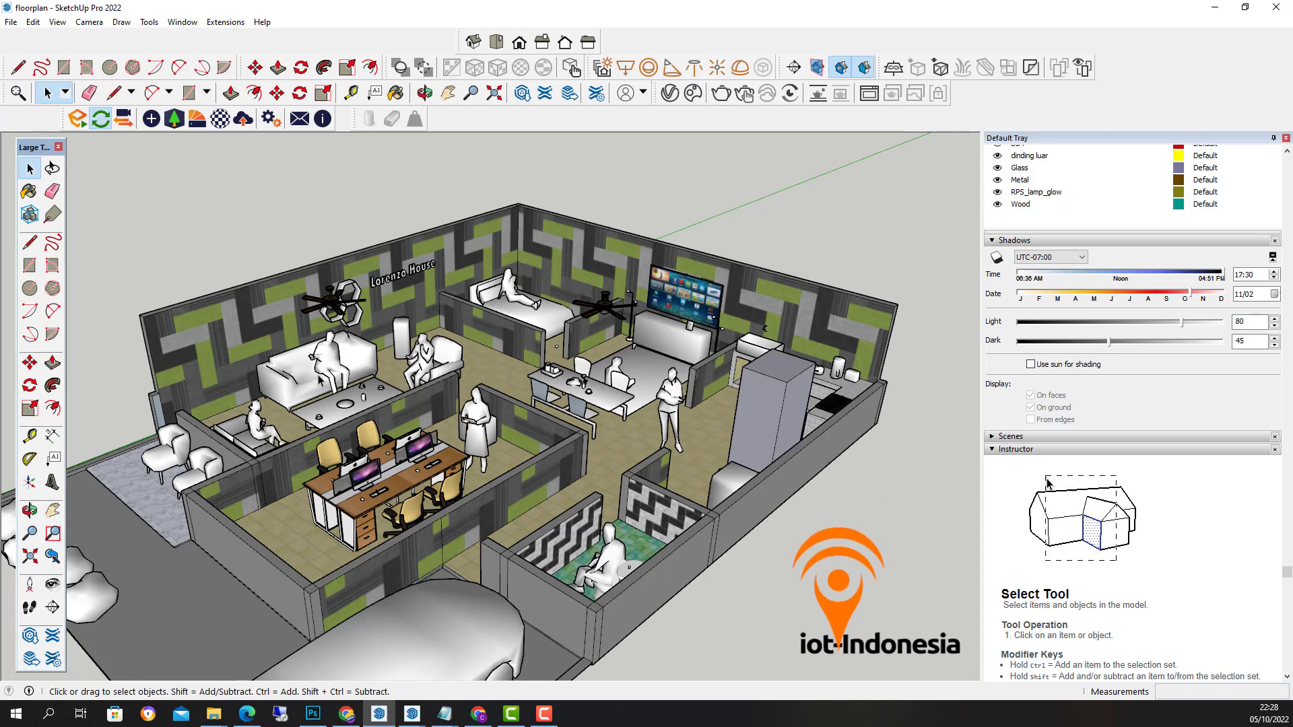
left_click(148, 119)
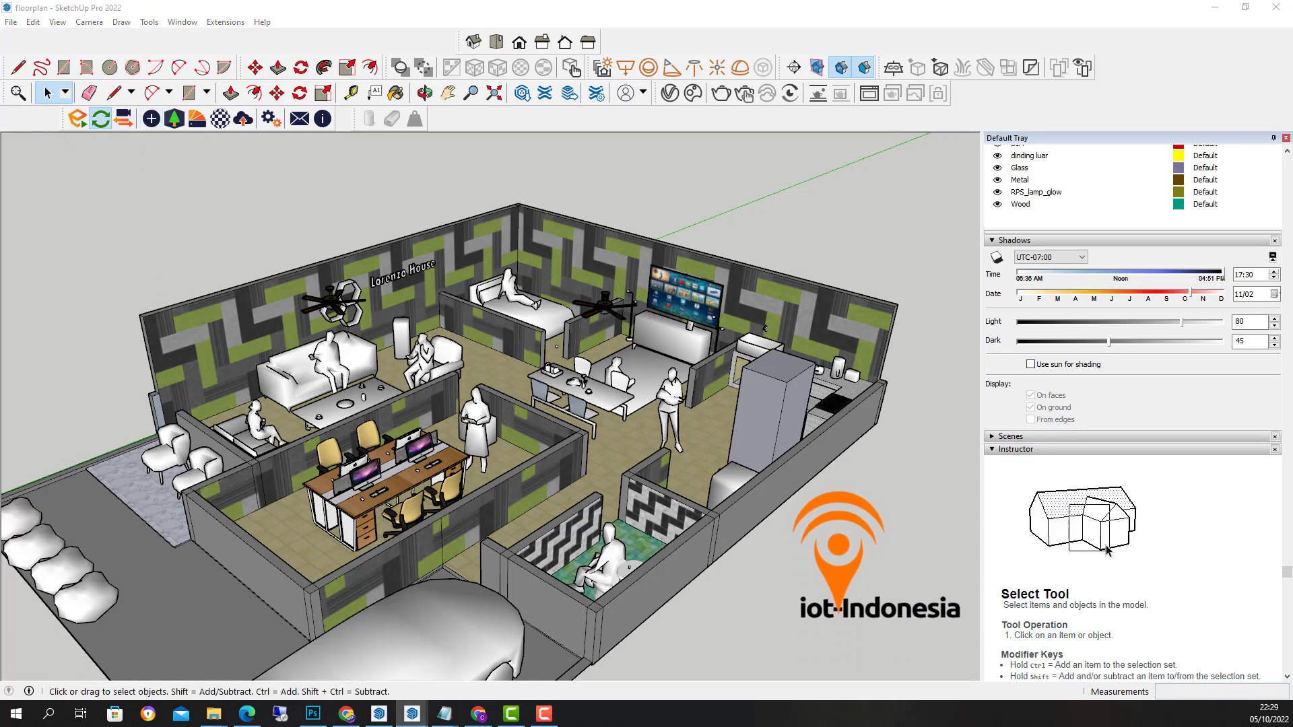
left_click_drag(262, 141, 514, 205)
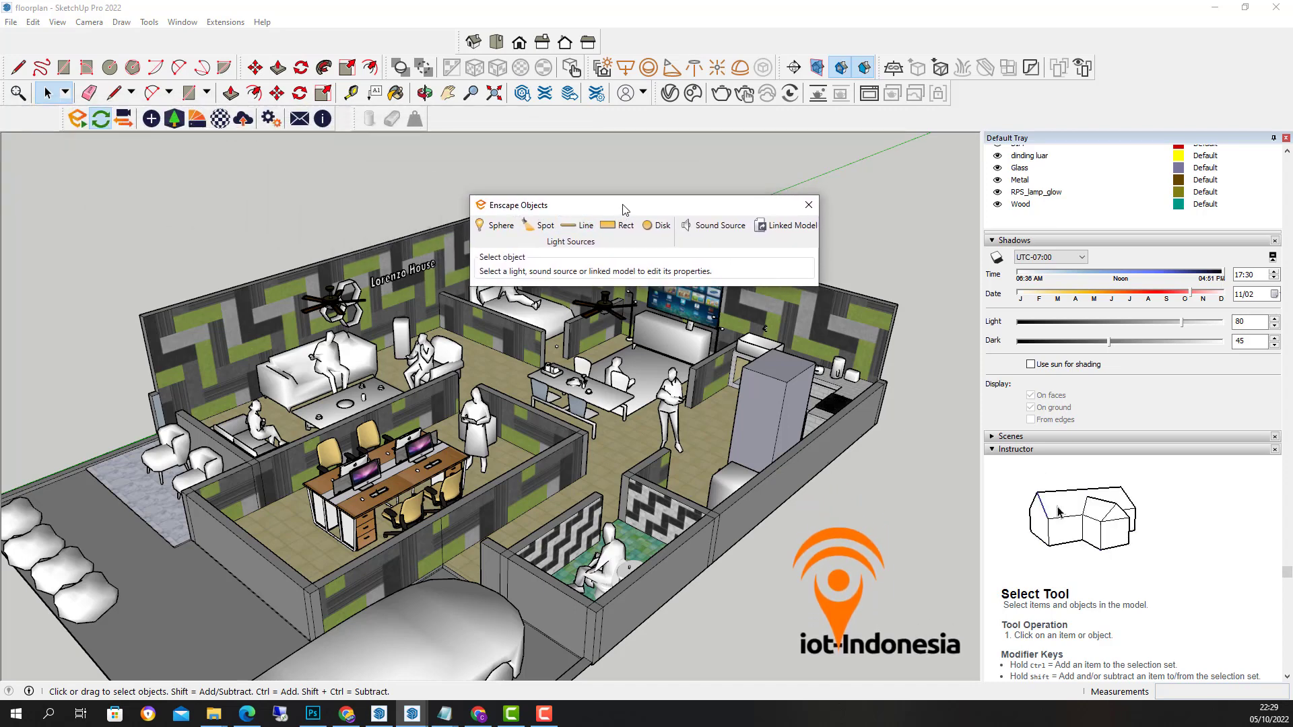
left_click_drag(624, 203, 624, 178)
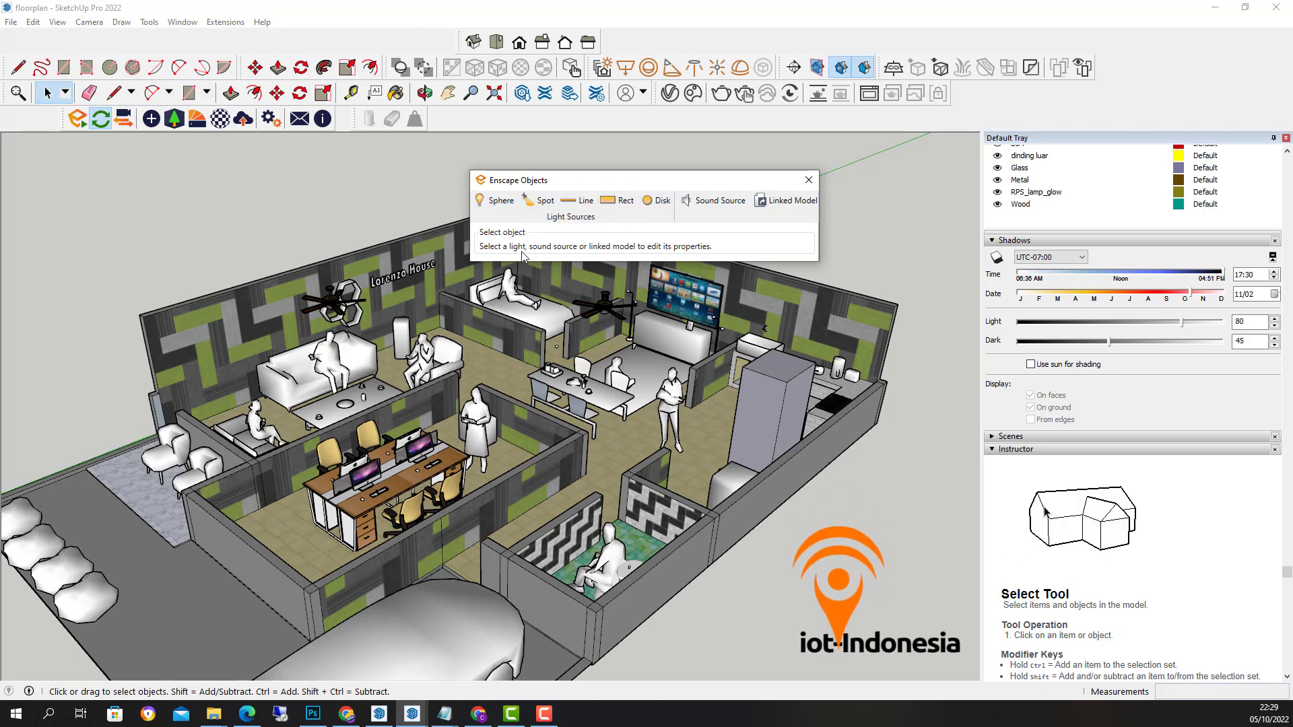
Step: Place a sphere light source at the hexagonal wall decoration behind the living room's ceiling fan
left_click(500, 204)
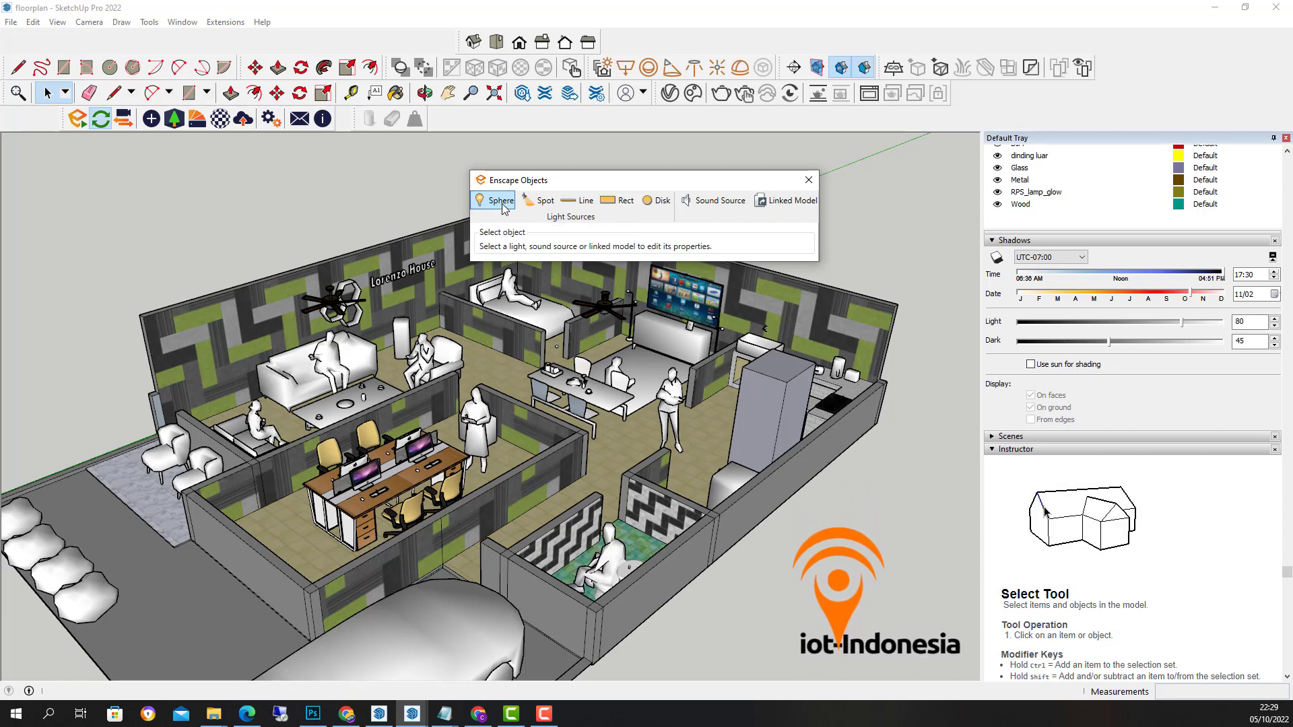
scroll(360, 362, "up", 1)
middle_click_drag(360, 361, 357, 323)
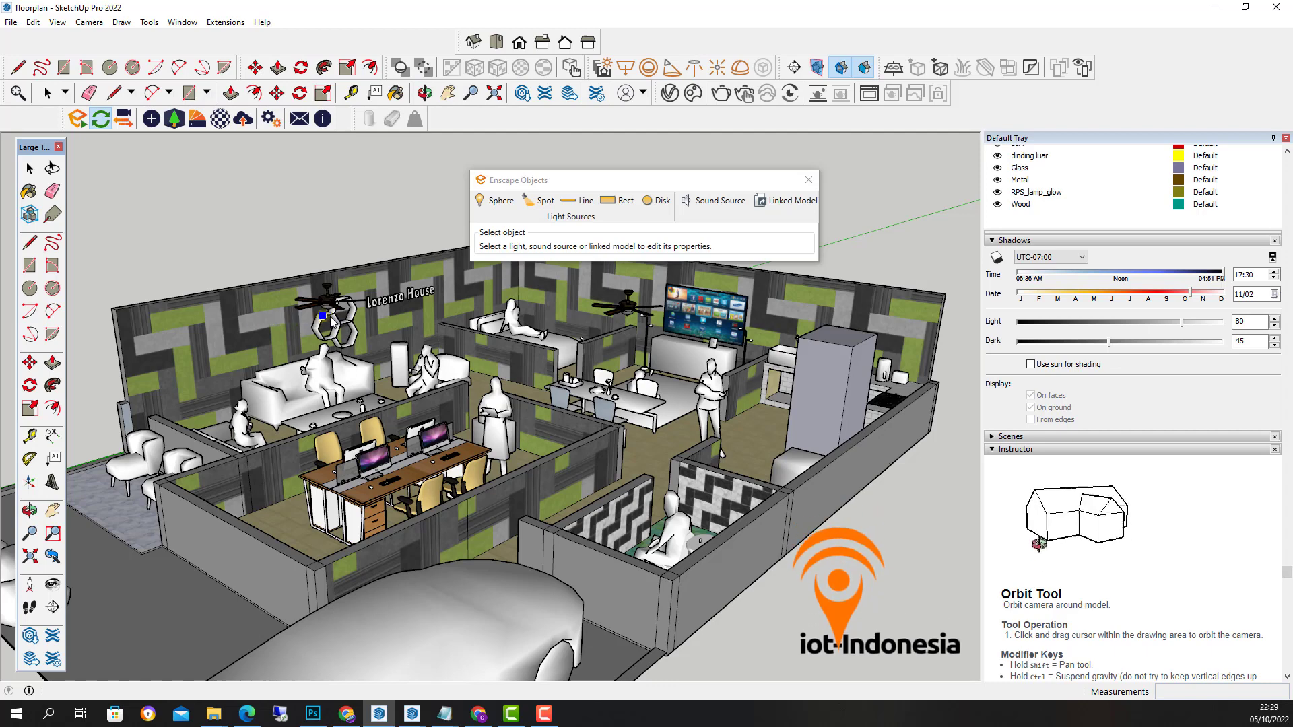
left_click(334, 314)
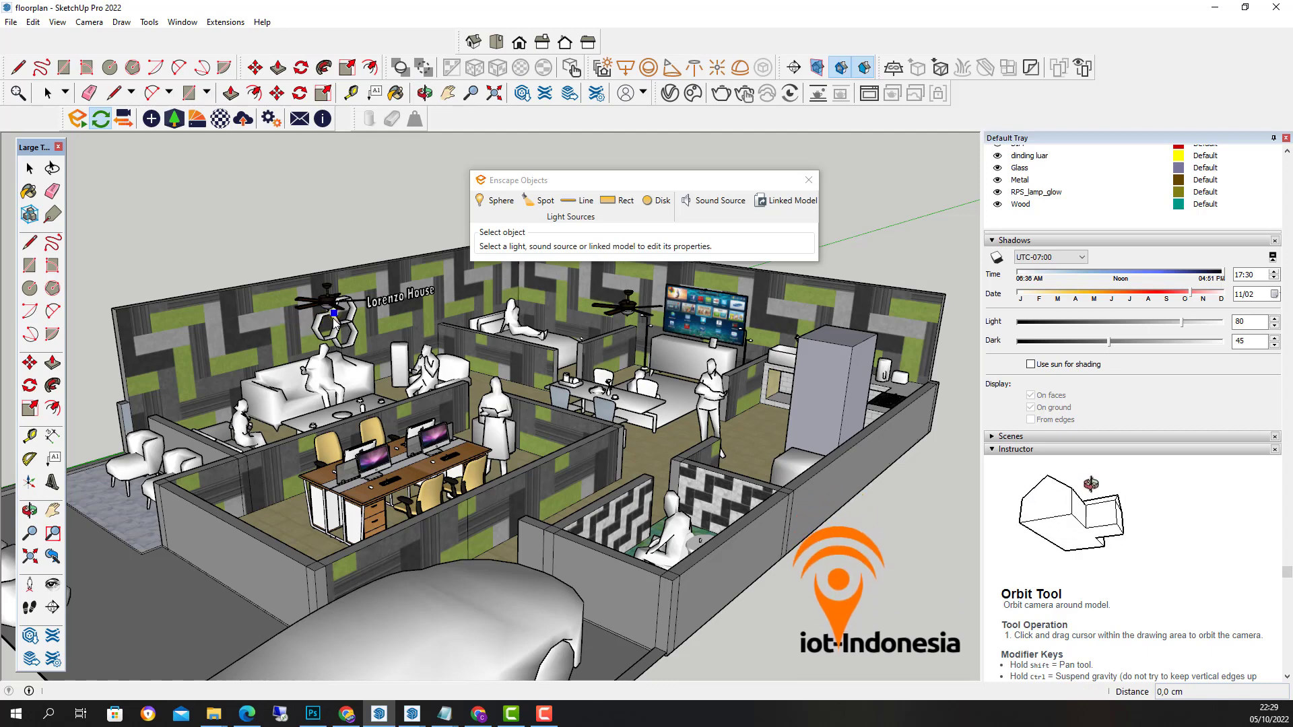
left_click(336, 324)
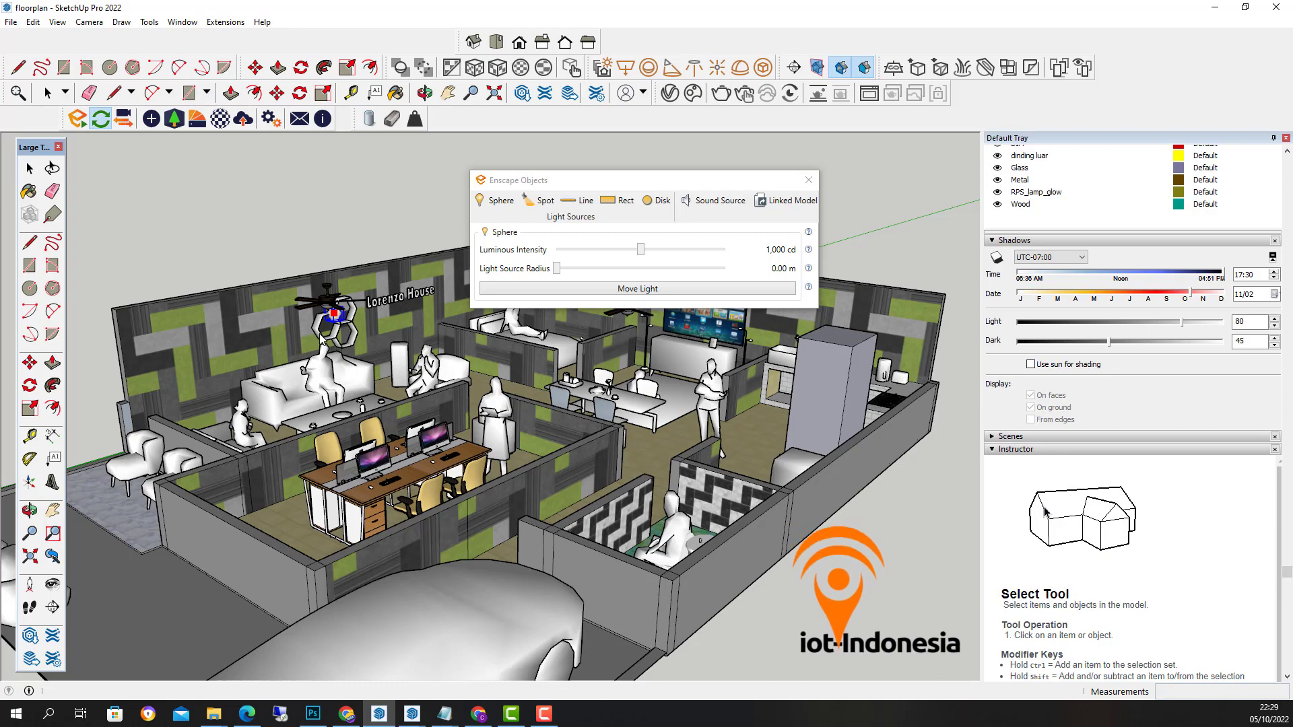
Step: Move the sphere light about 119 cm away from the wall decoration, toward the living room's ceiling fan
middle_click_drag(324, 327, 314, 388)
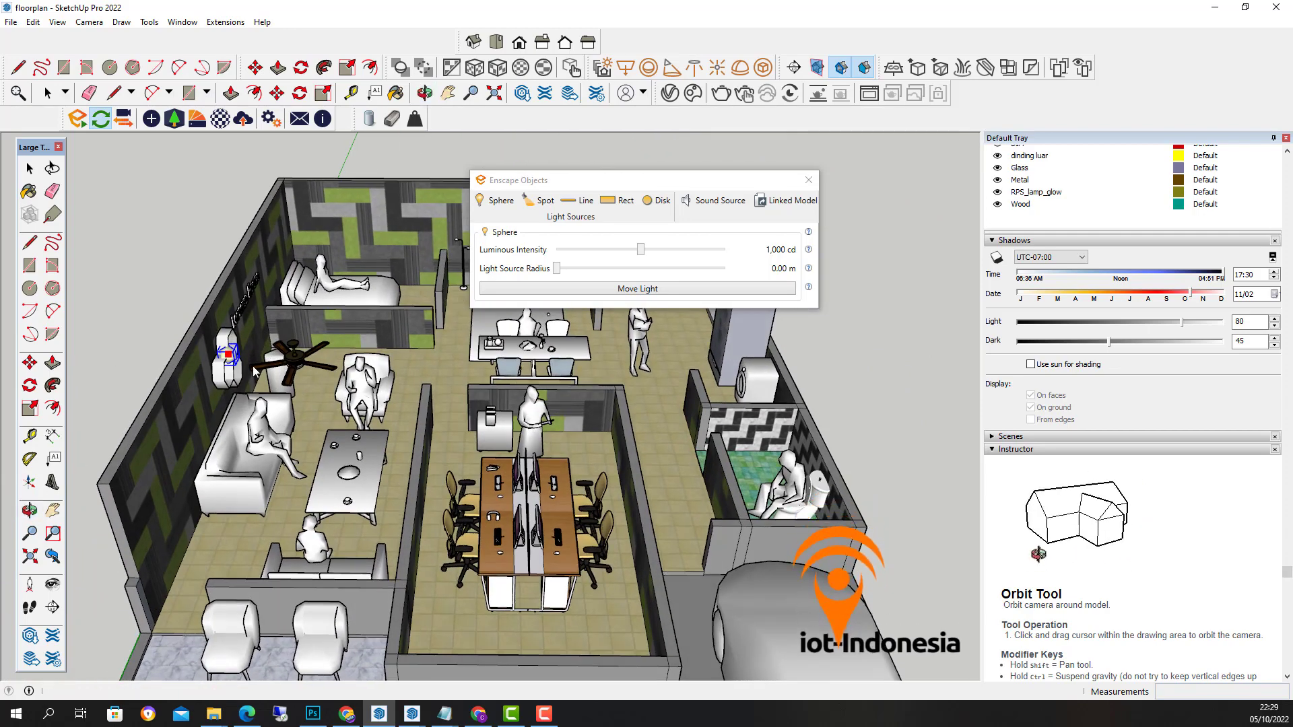
left_click(34, 364)
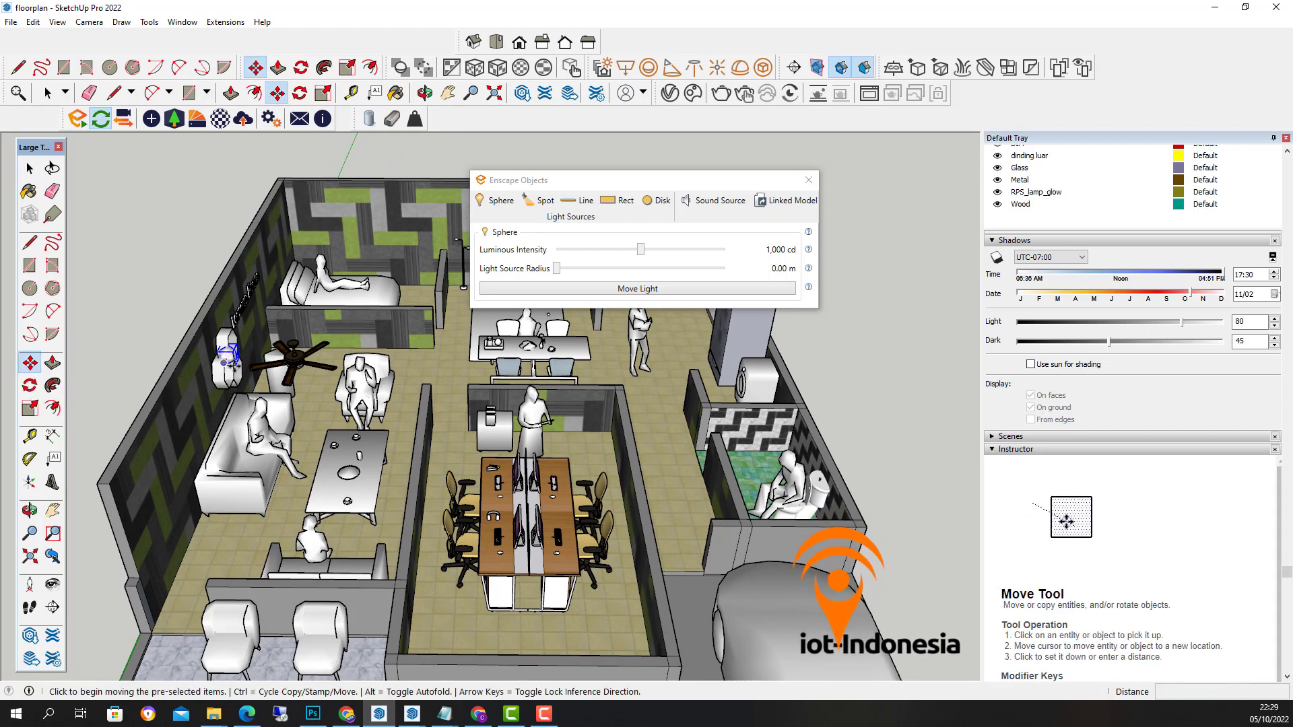
left_click(231, 363)
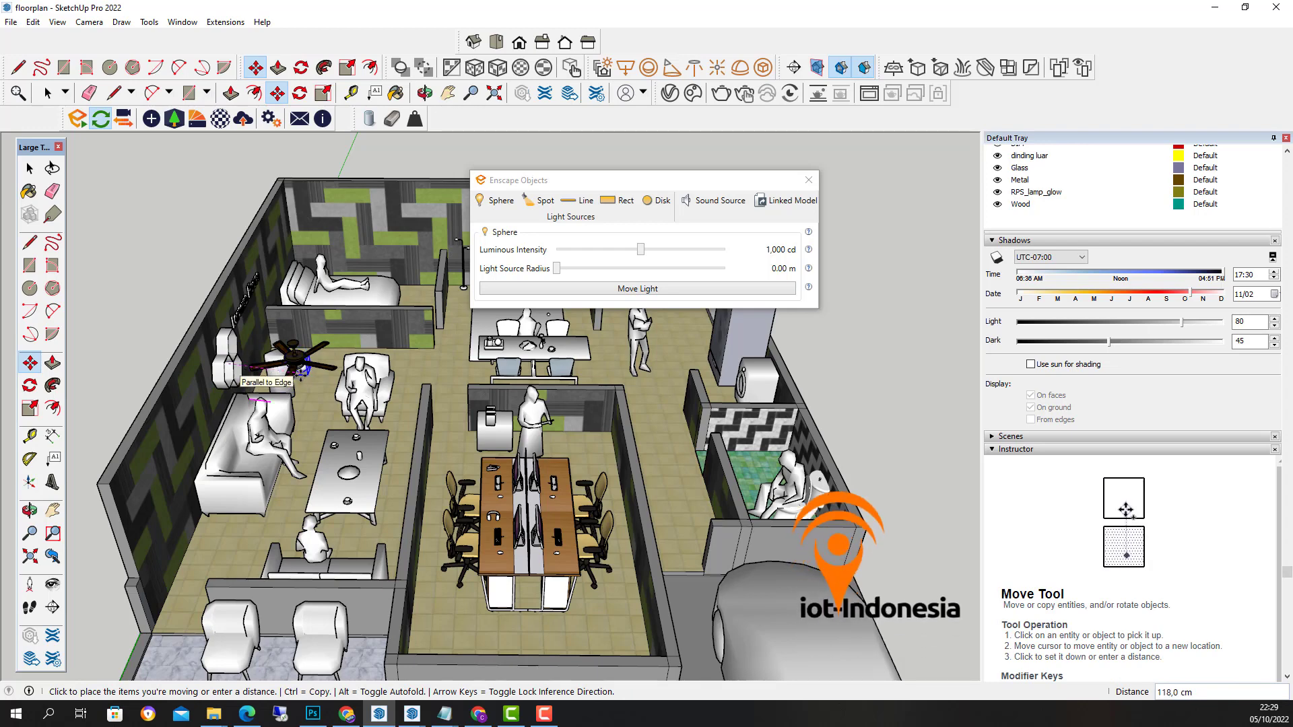
left_click(301, 374)
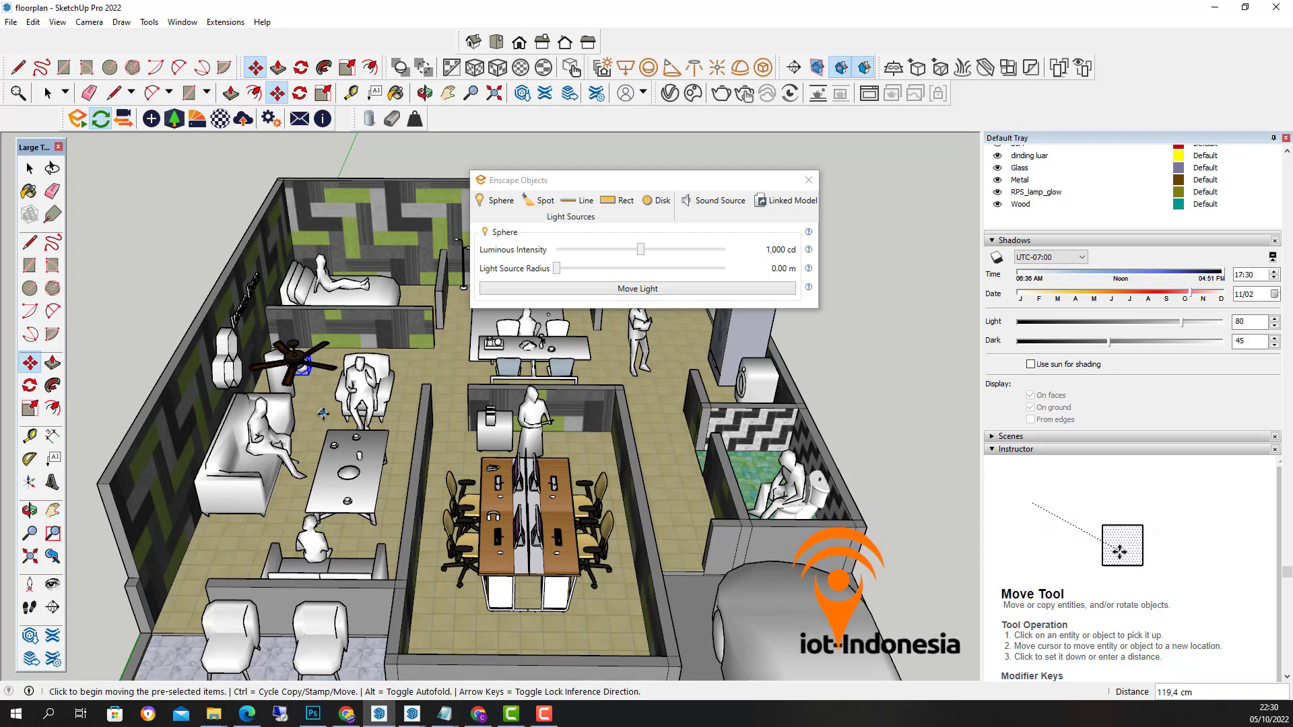
Step: Copy the sphere light about 163 cm across to the living room's ceiling fan
middle_click_drag(324, 414, 322, 360)
left_click_drag(319, 279, 374, 424)
key("m")
key("ctrl")
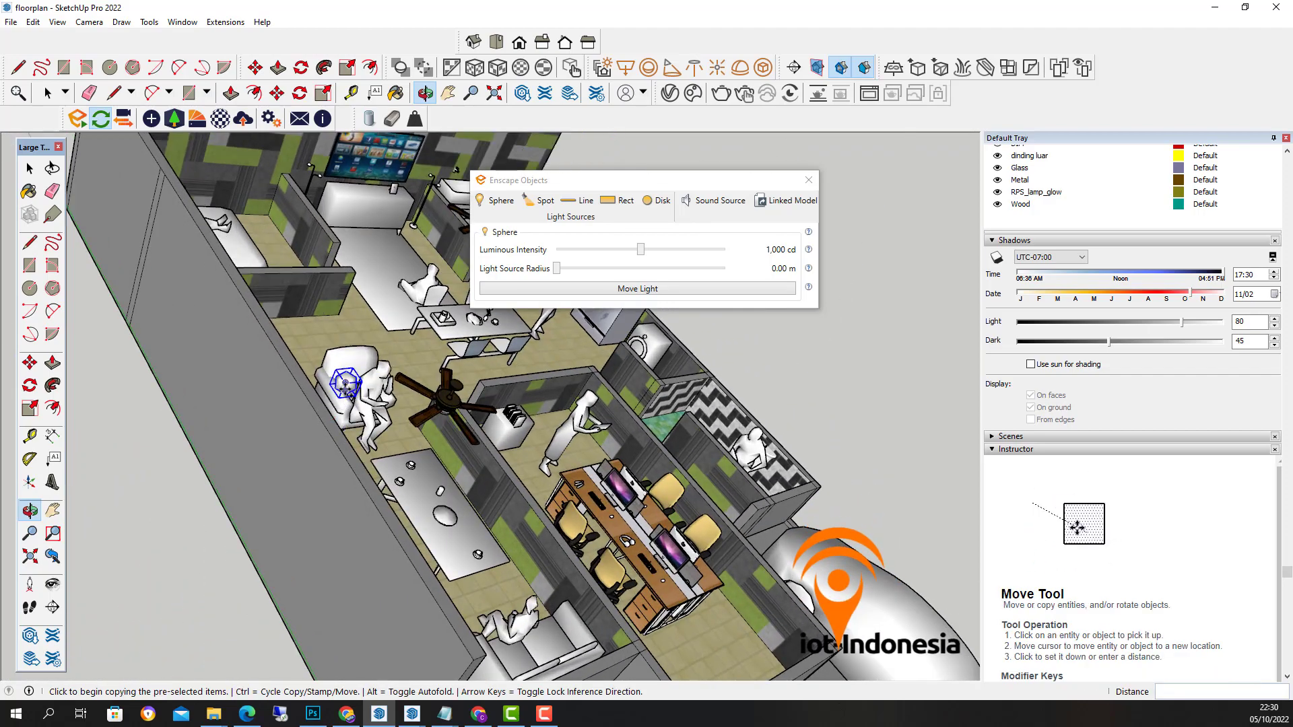
left_click(345, 383)
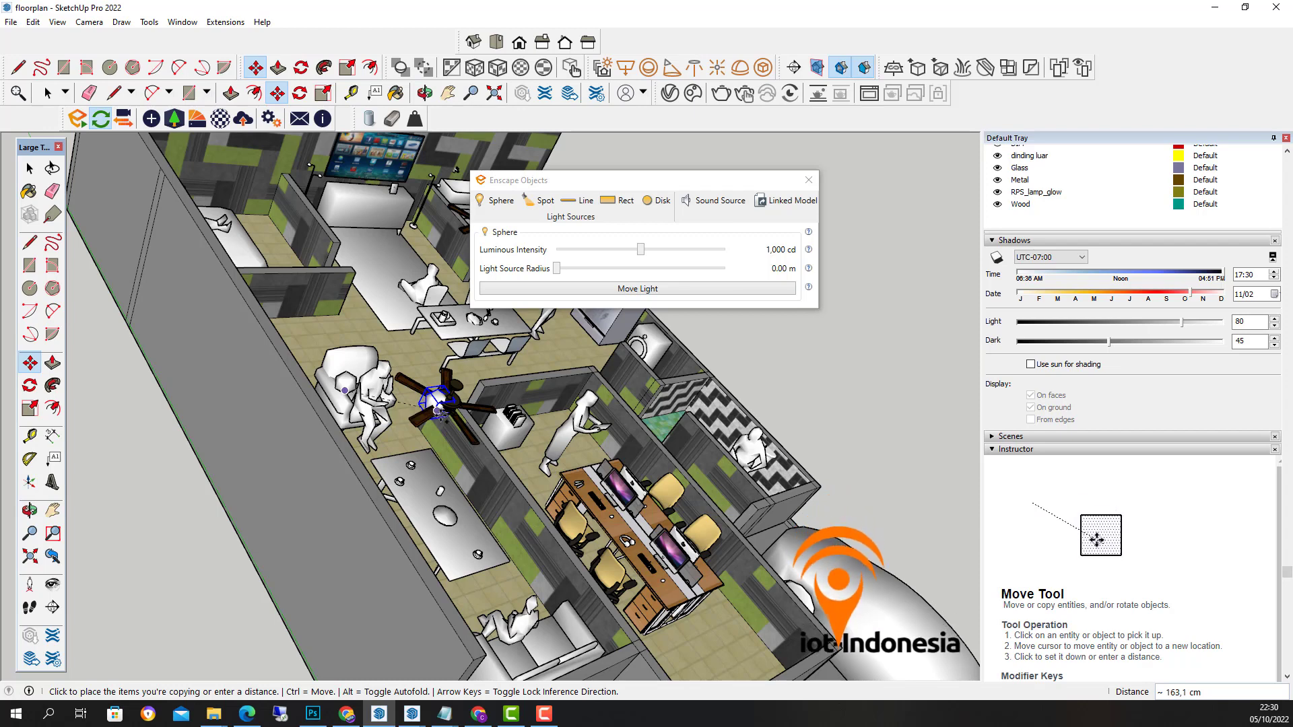
left_click(443, 415)
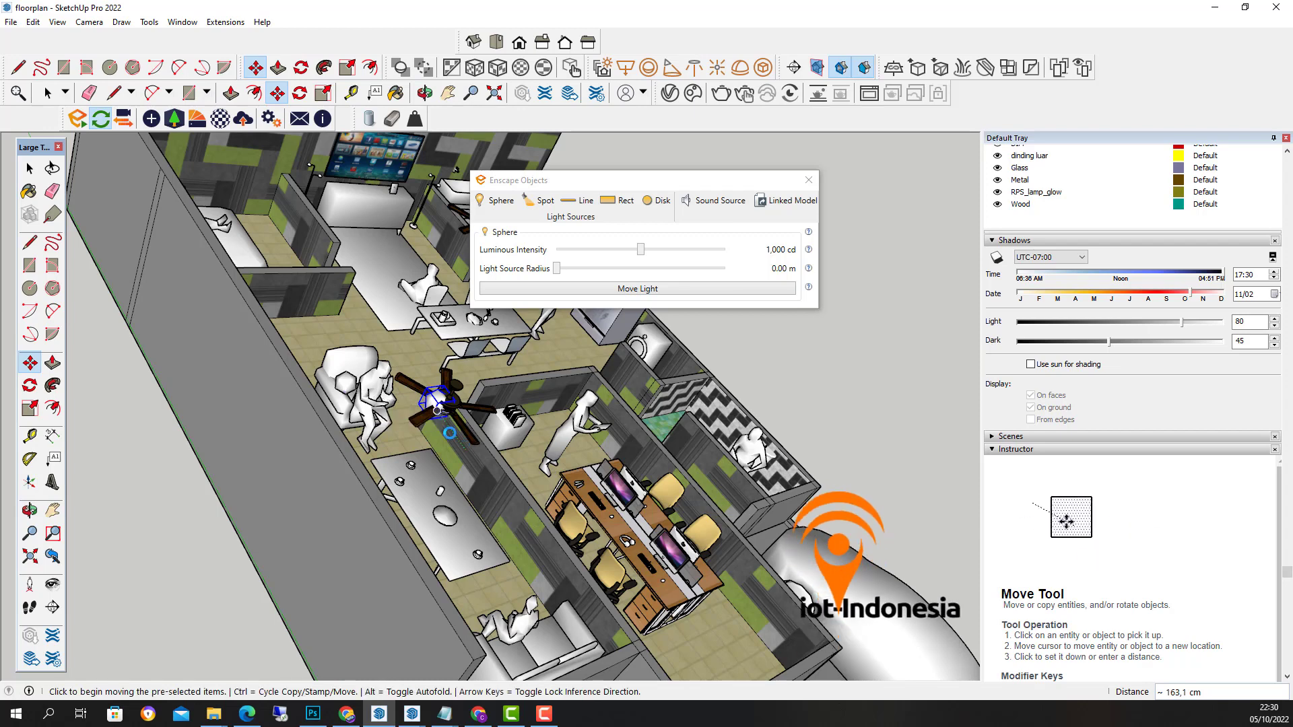
Step: Move the copied light about 18 cm along the green axis and lower it about 15 cm beneath the fan
mouse_move(437, 410)
middle_mouse_down()
mouse_move(425, 420)
mouse_move(442, 425)
middle_mouse_up()
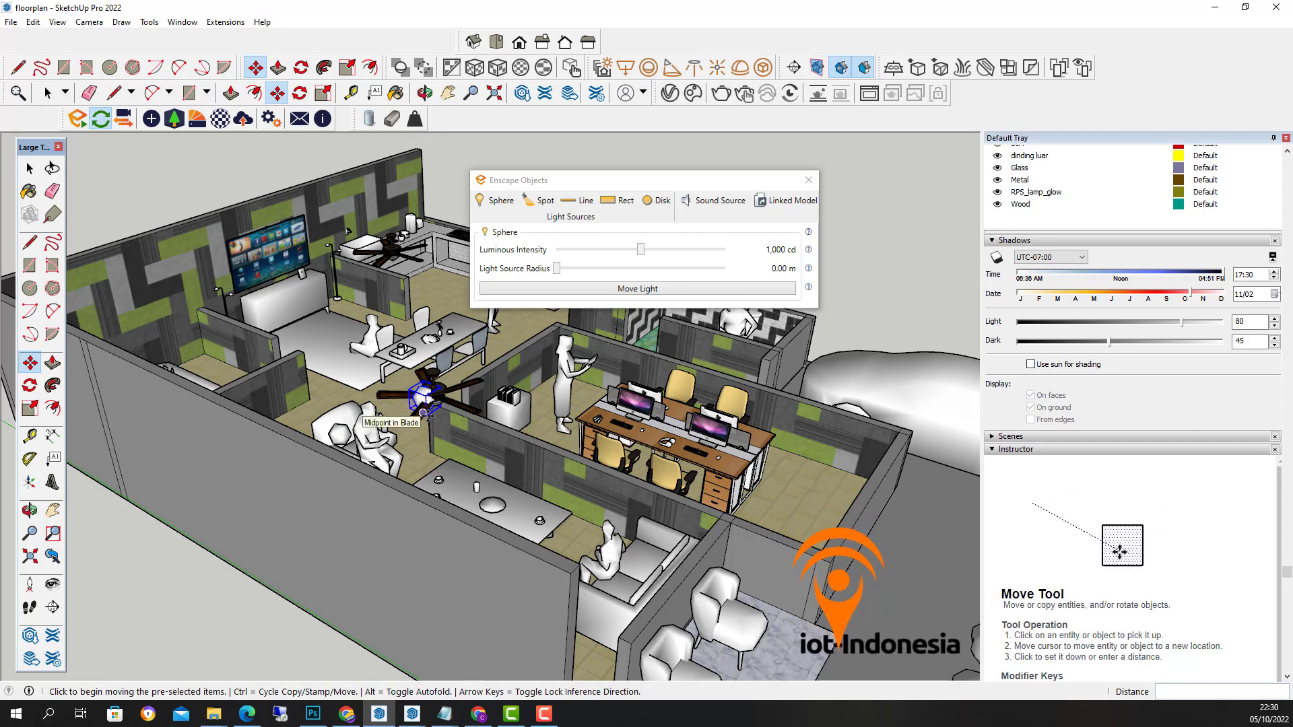
left_click(424, 412)
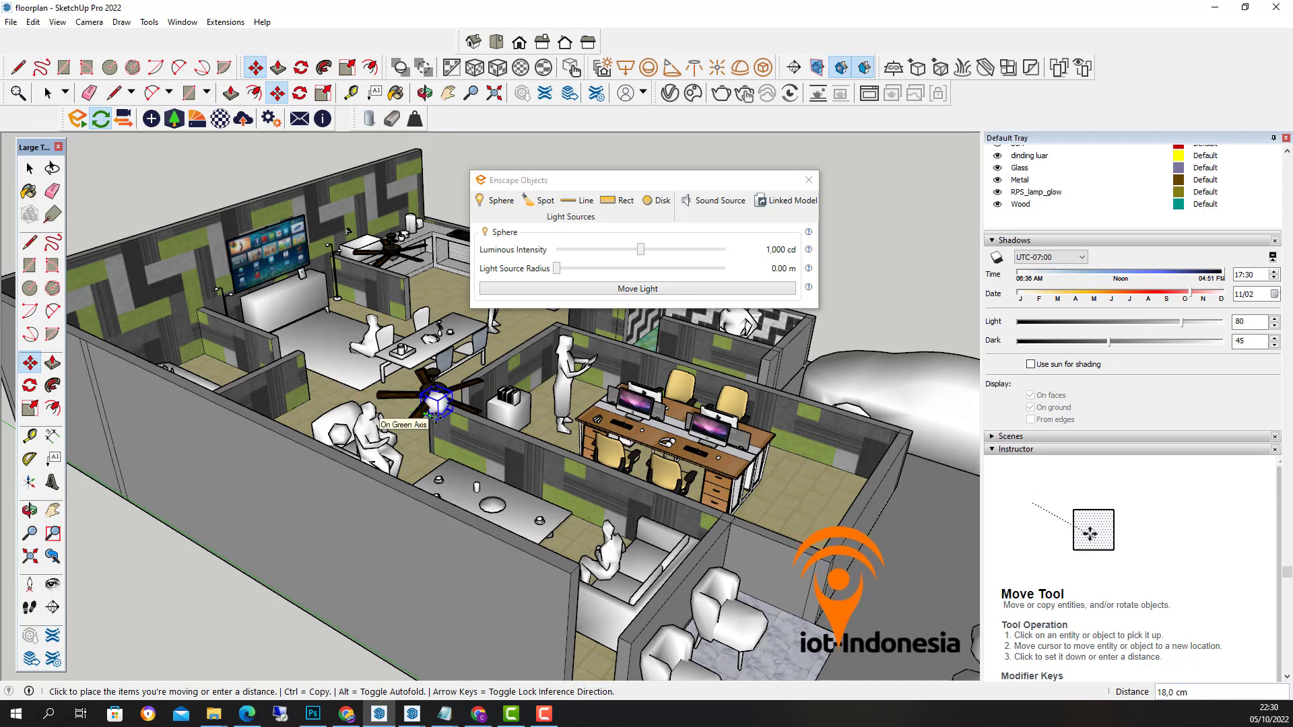
left_click(438, 420)
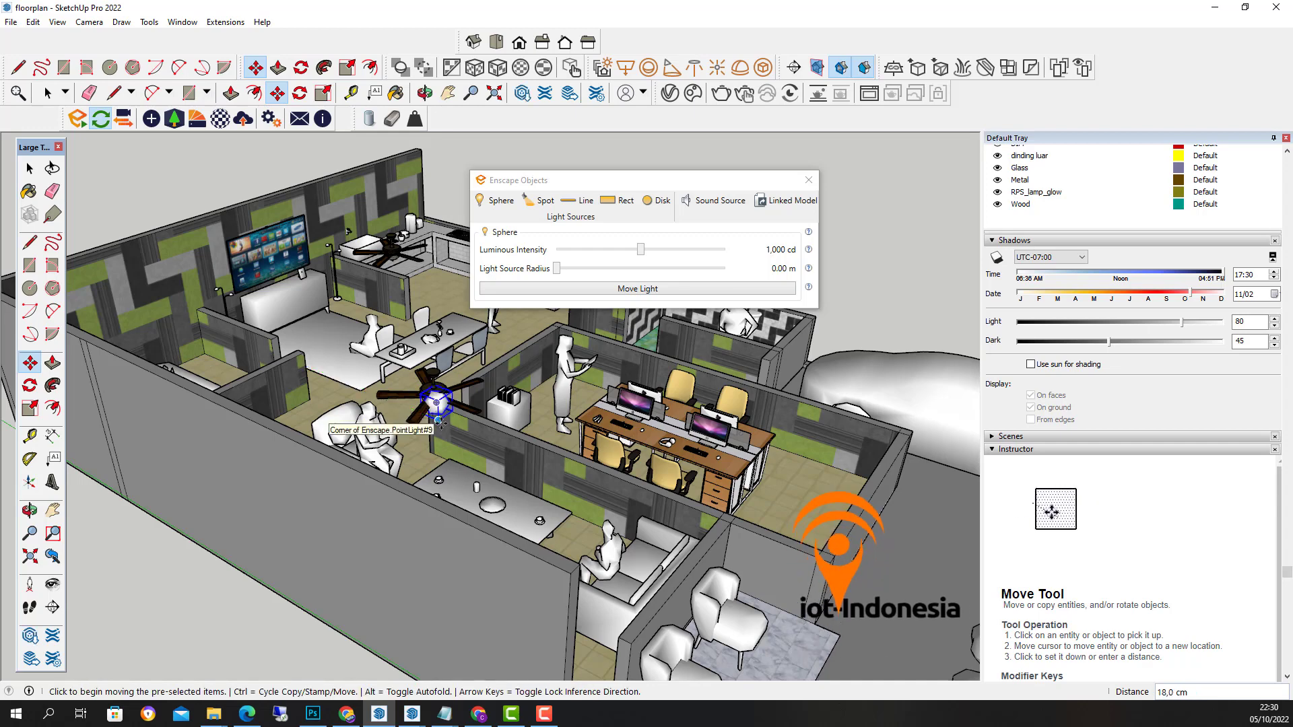
left_click(438, 420)
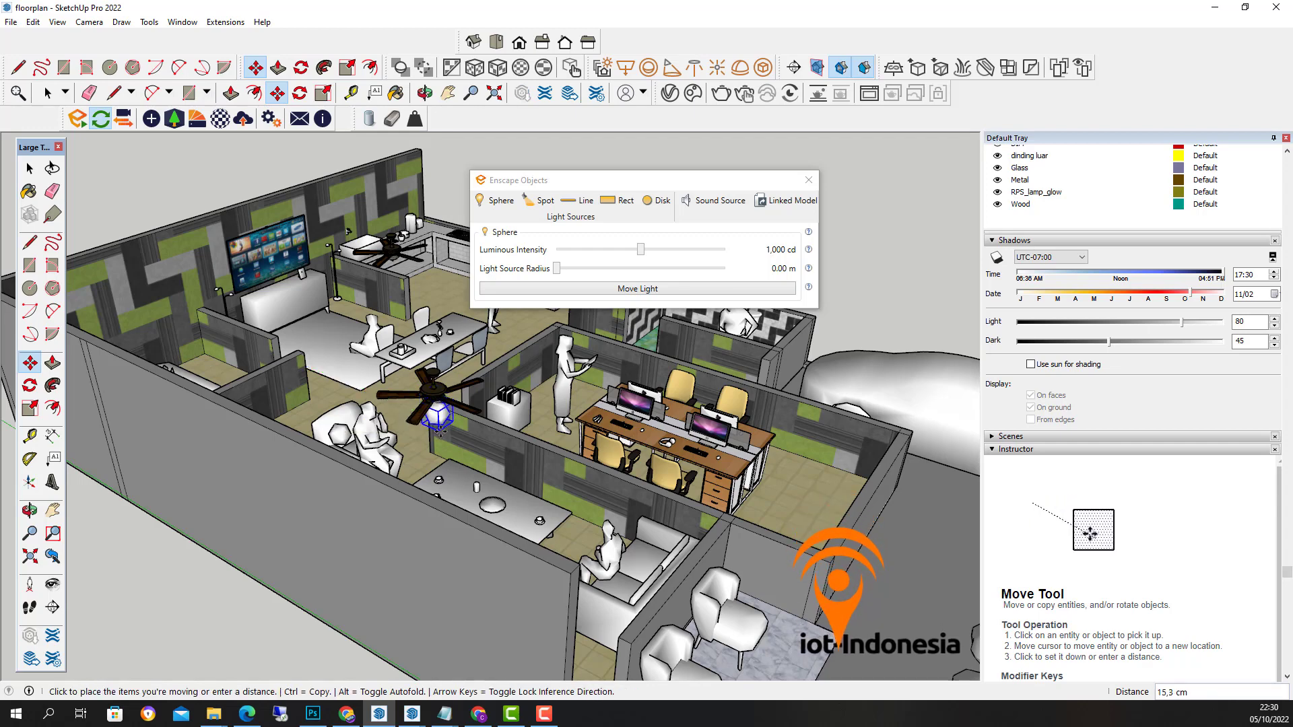
left_click(439, 420)
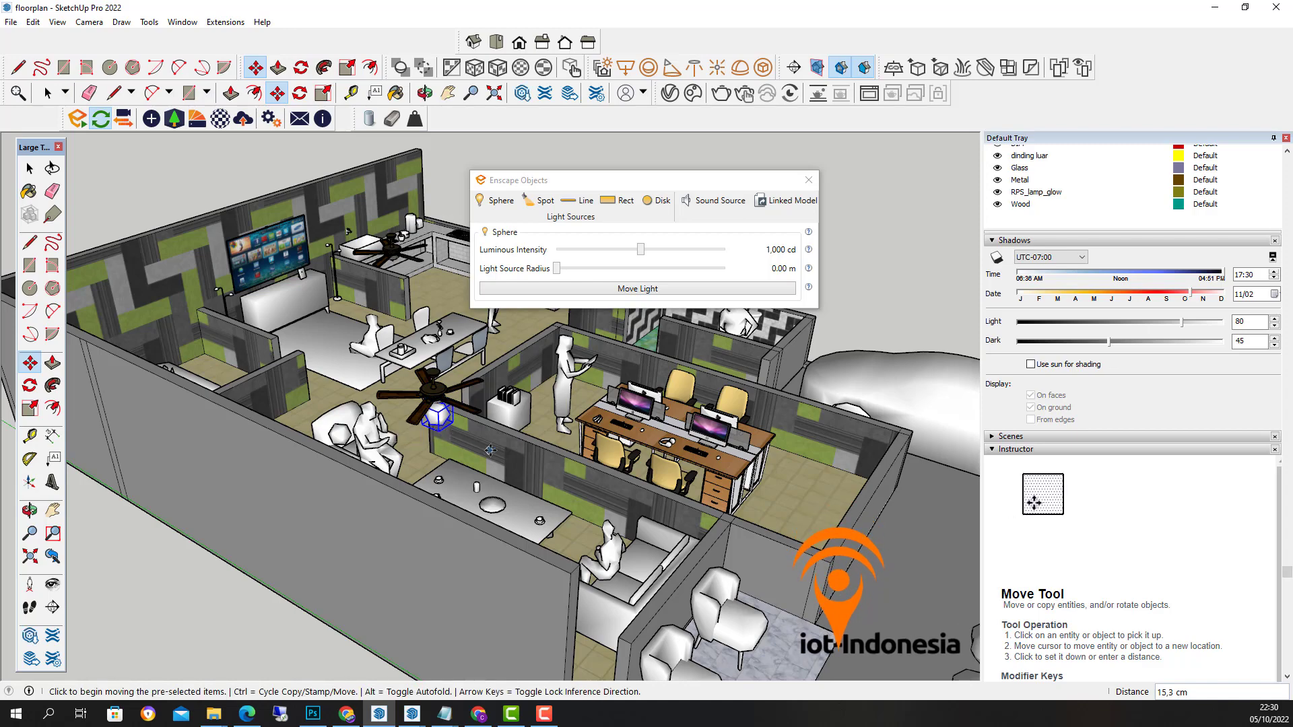
Step: Shift the copied light about 35 cm further away from the first sphere light, over the armchair
key("o")
left_click_drag(439, 420, 299, 384)
key("m")
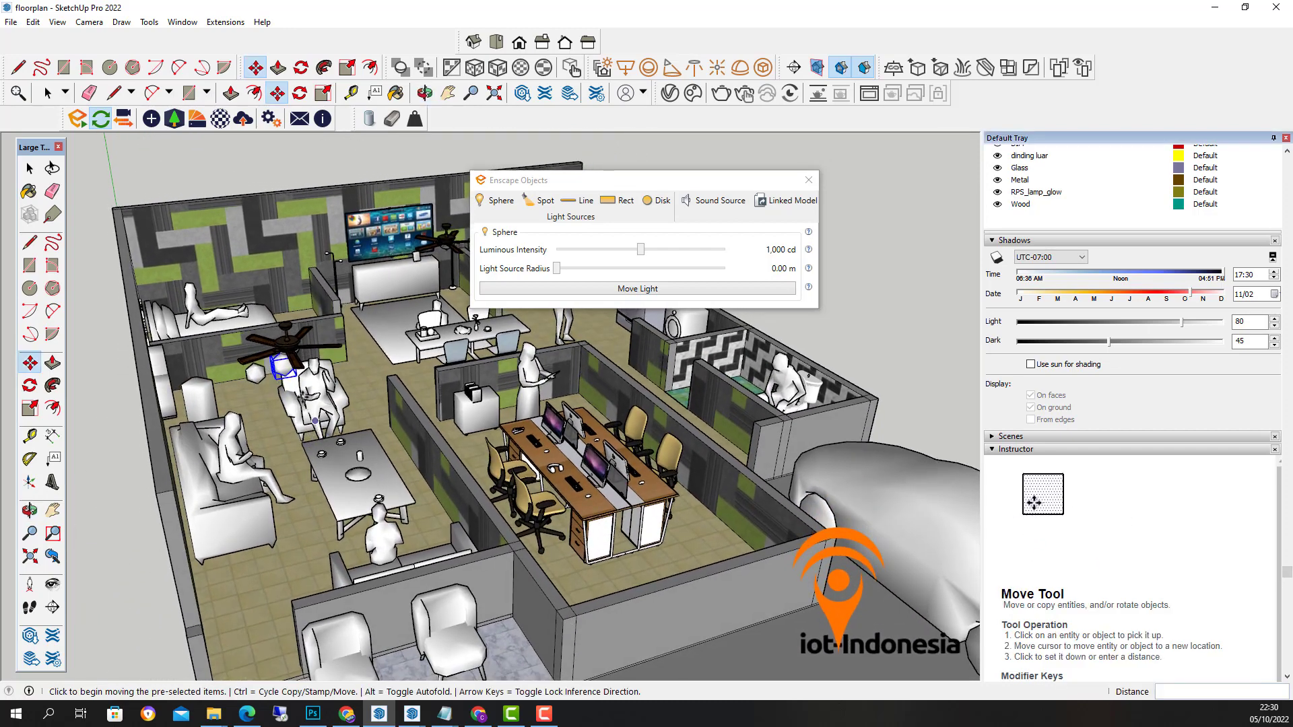
left_click(277, 369)
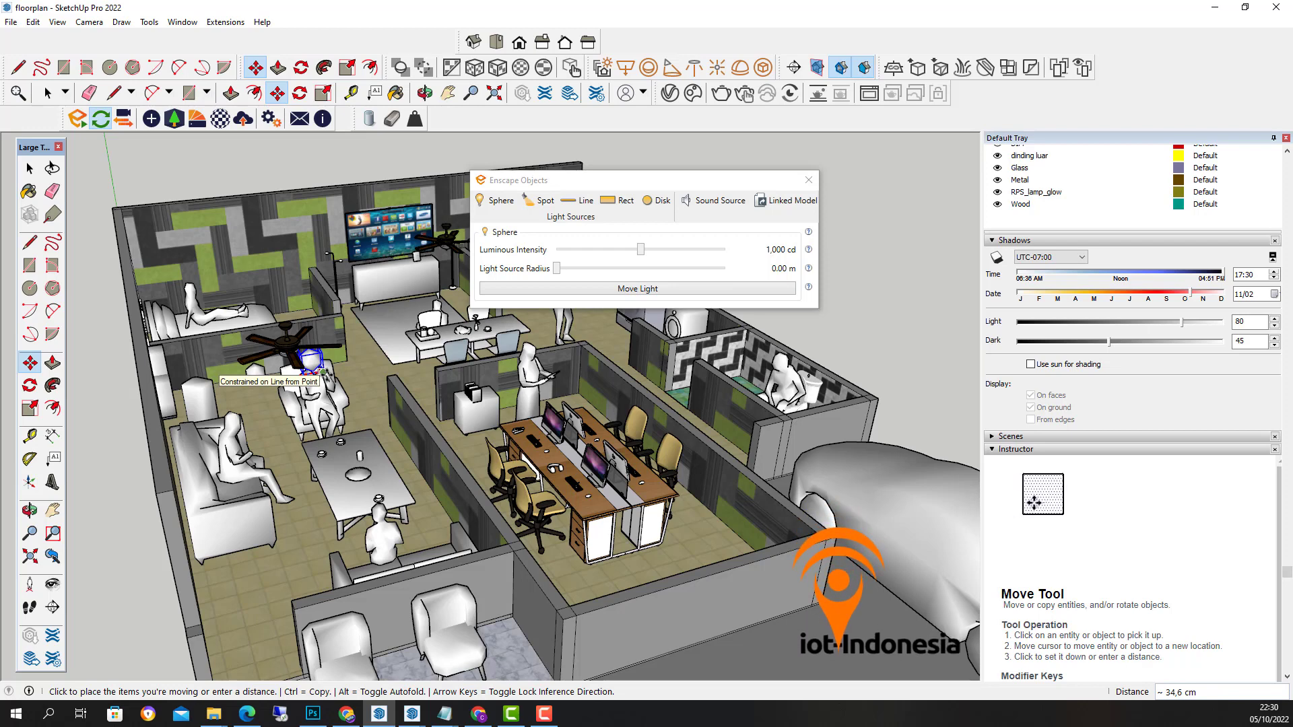
left_click(324, 371)
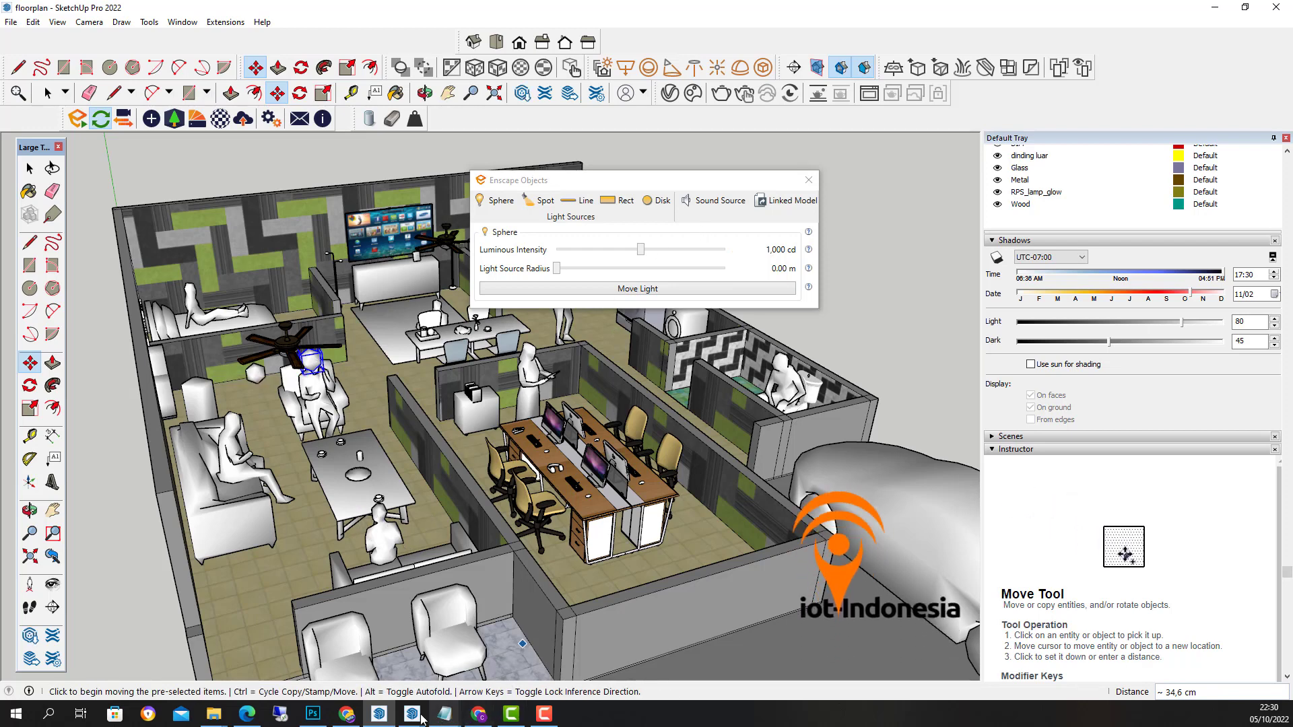
Step: Switch to Enscape to check the living room lighting in the evening render
mouse_move(412, 712)
left_click(369, 670)
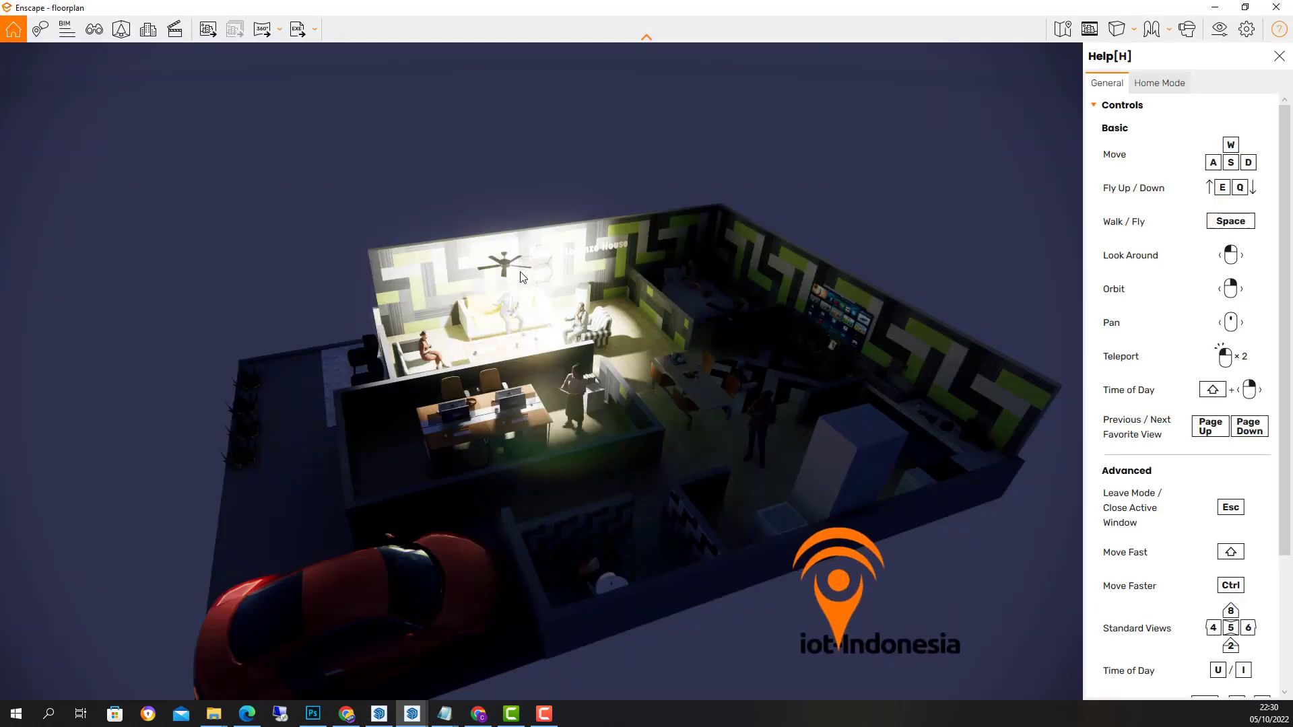
Step: Return to SketchUp and set the copied sphere light's luminous intensity to 32 cd and light source radius to 0.16 m
left_click(412, 715)
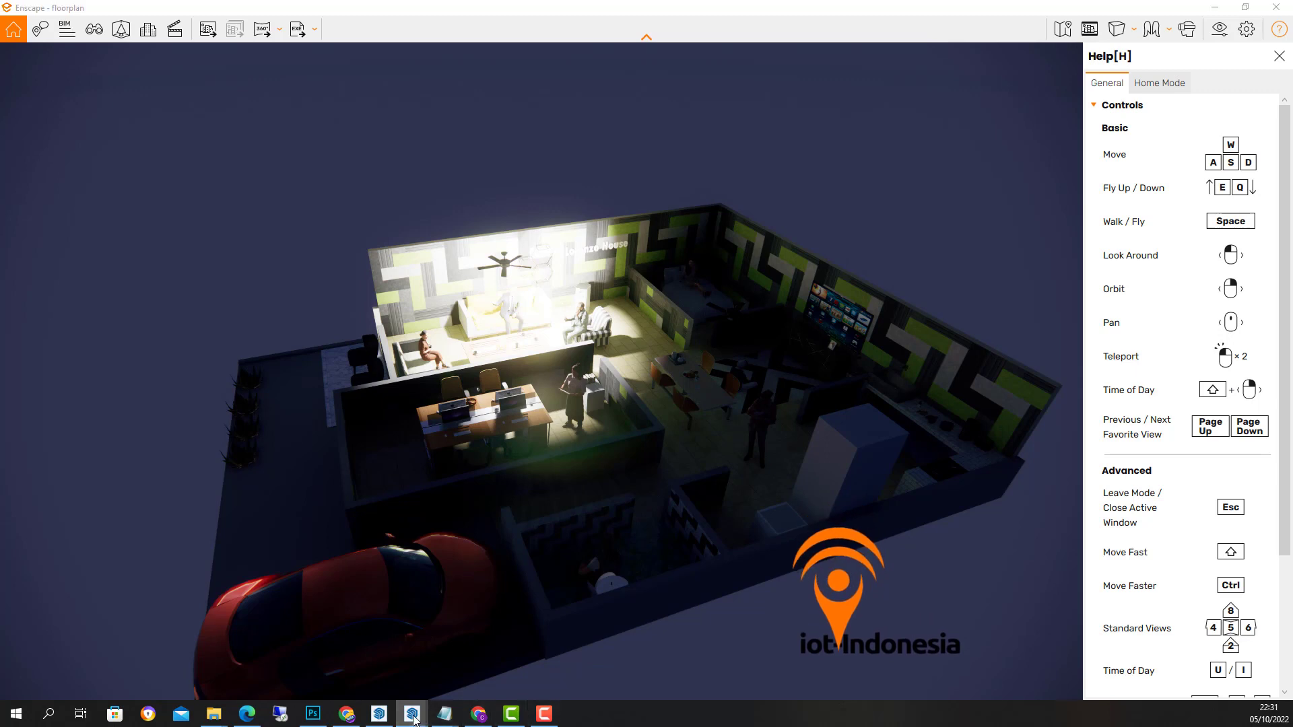
left_click(378, 712)
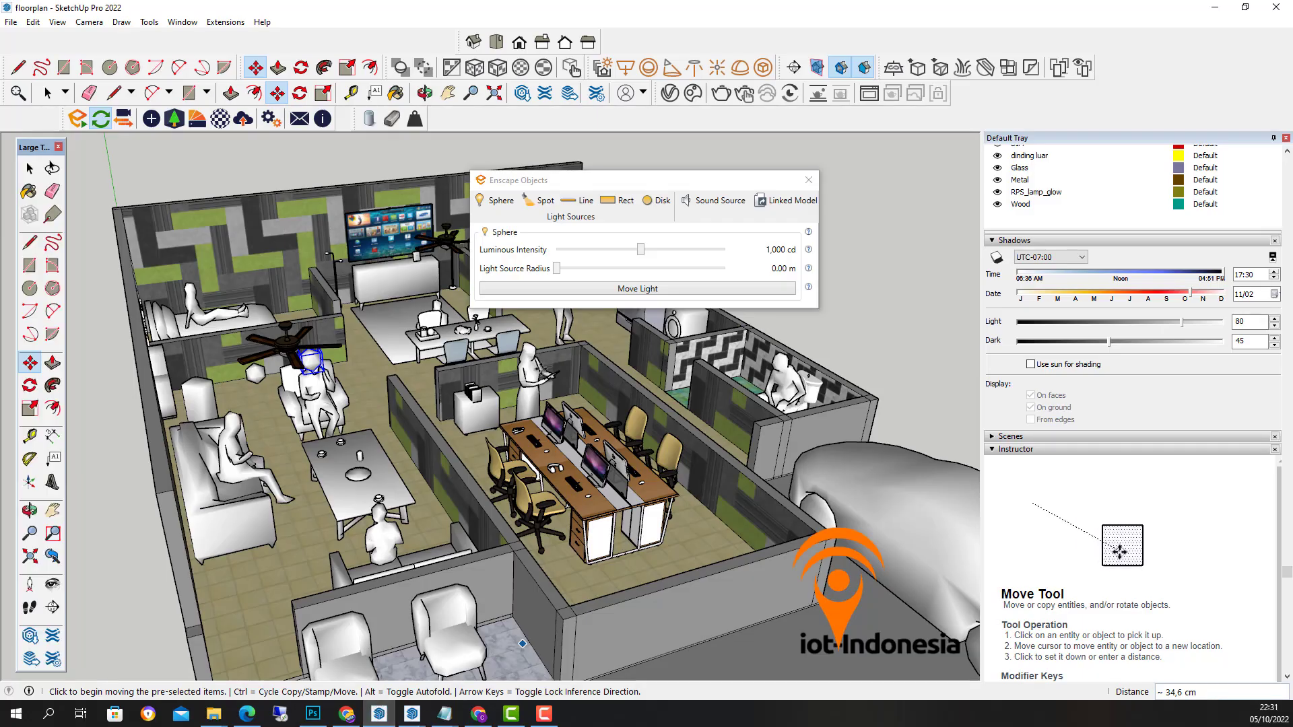
left_click(639, 254)
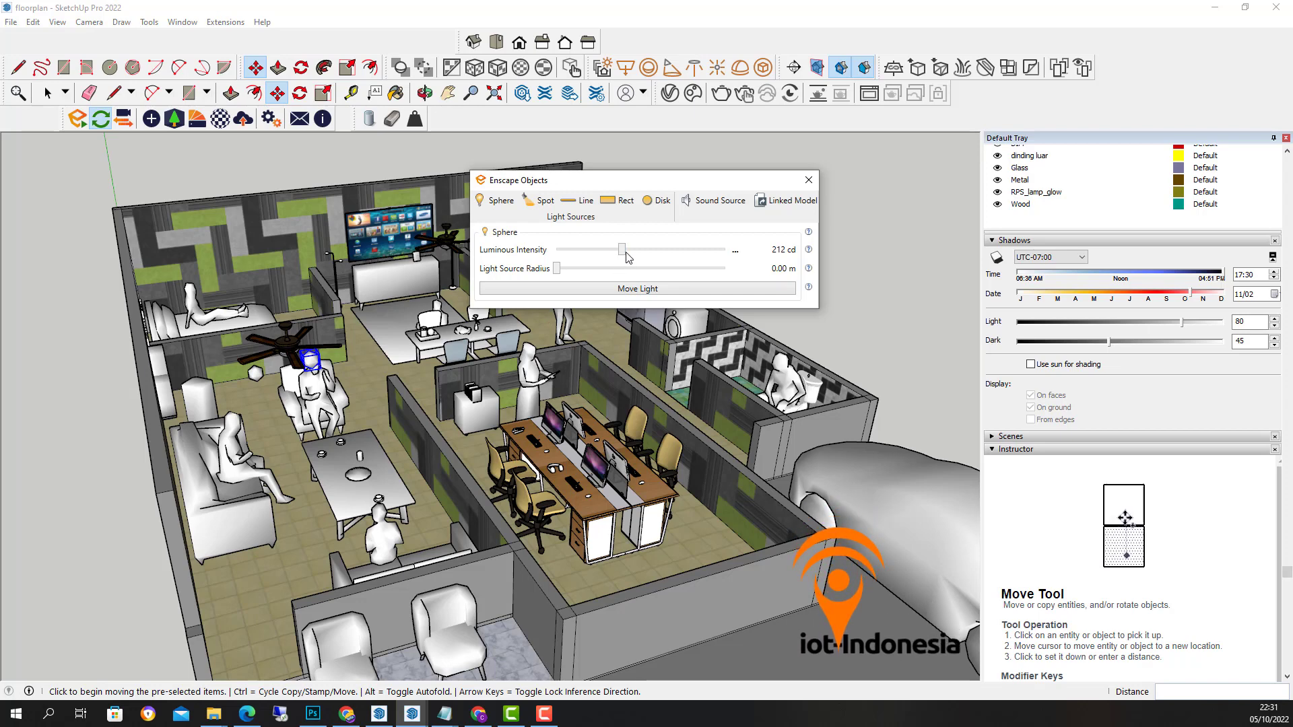
left_click_drag(618, 253, 601, 256)
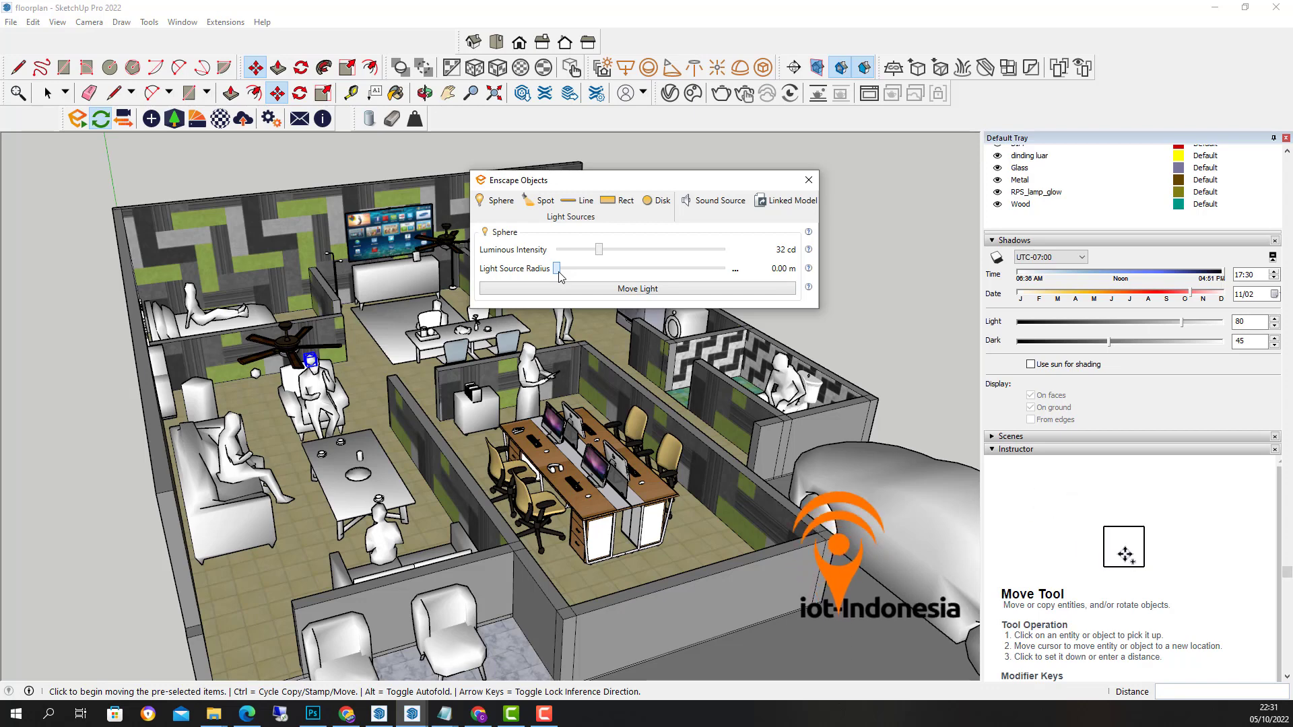
left_click_drag(559, 271, 562, 271)
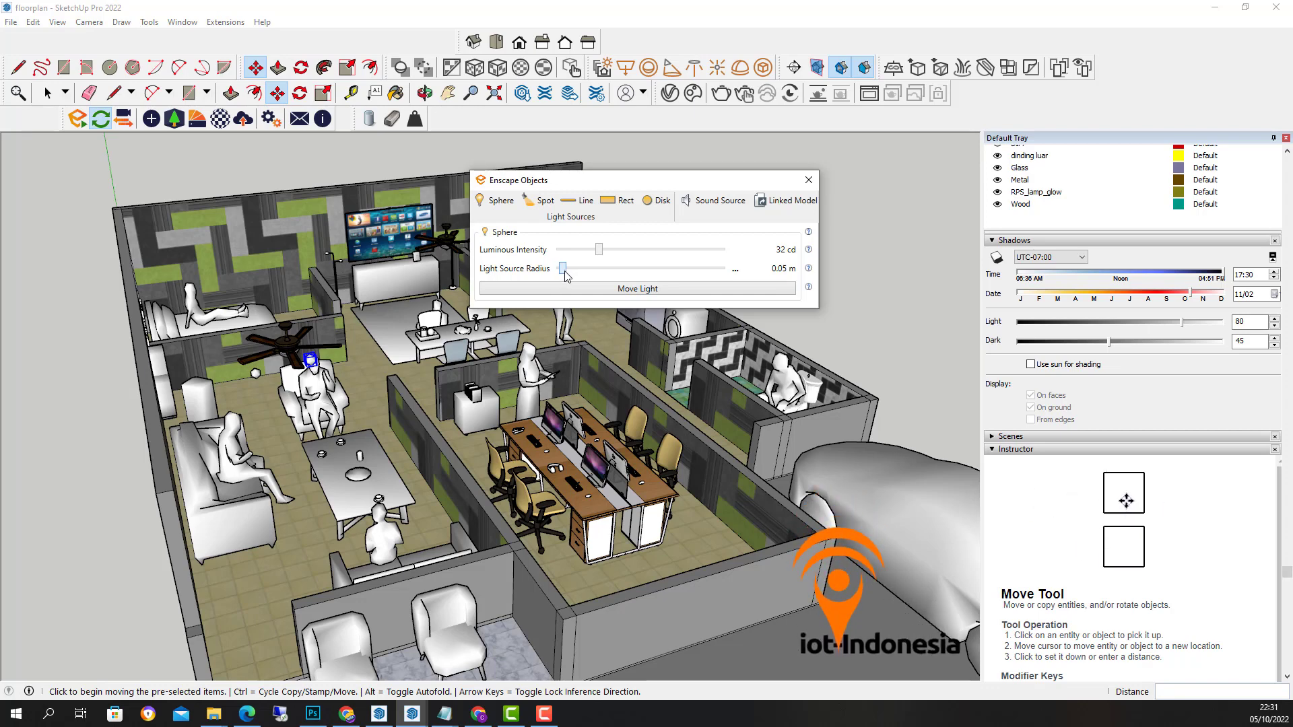
left_click_drag(569, 275, 577, 275)
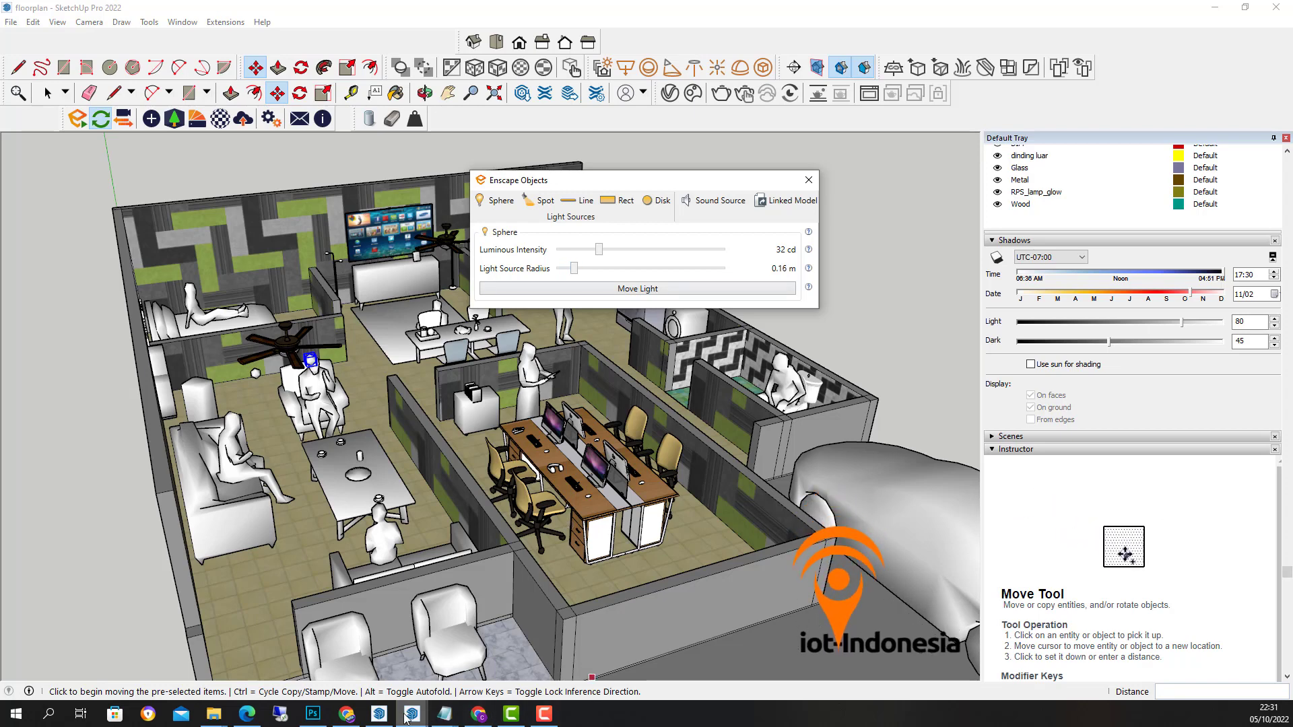
Step: Switch to Enscape to check the dimmed sphere light in the evening render of the living room
mouse_move(406, 715)
left_click(371, 682)
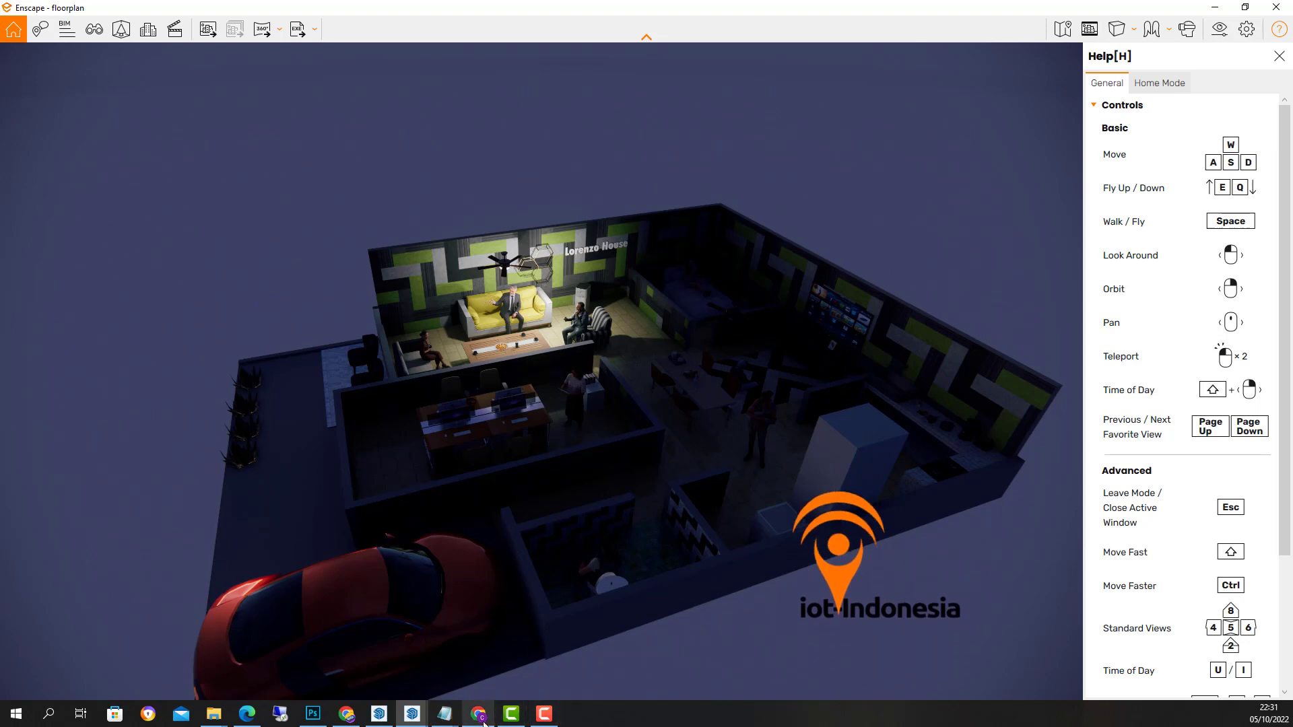
mouse_move(417, 720)
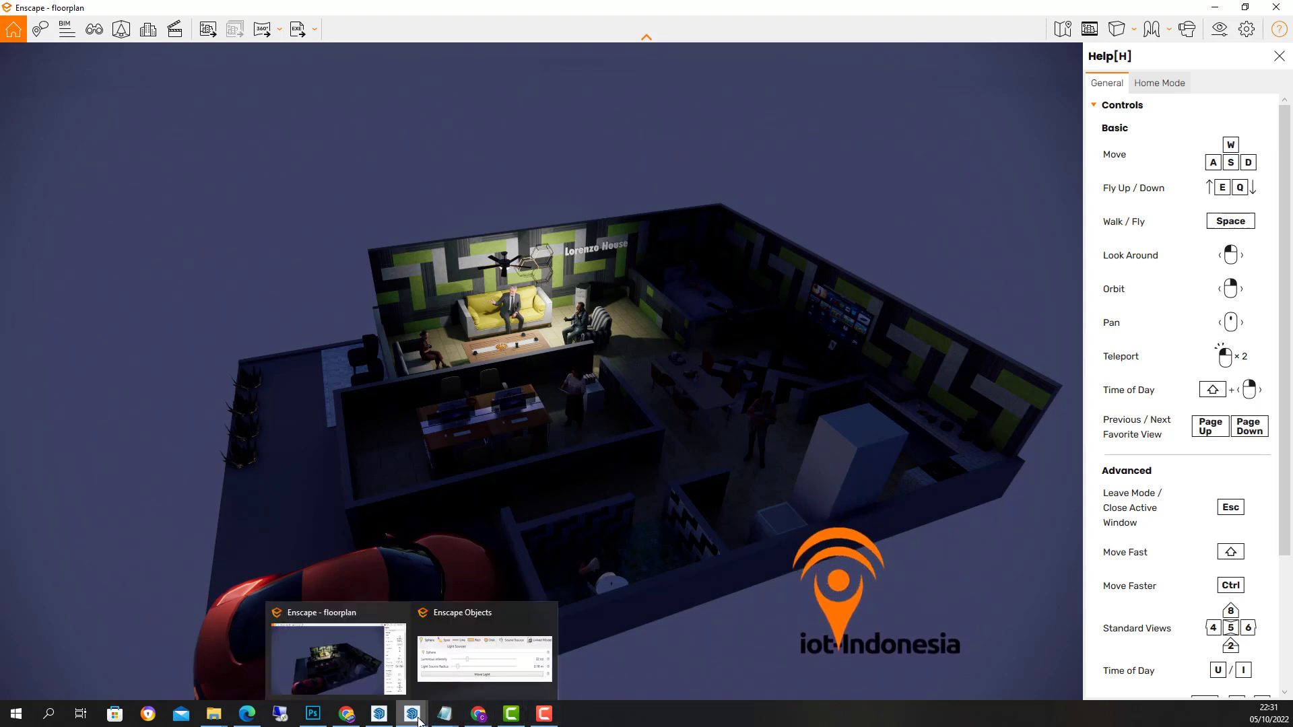
Step: Set the sphere light's luminous intensity to 20 cd and check the render in Enscape
left_click(498, 661)
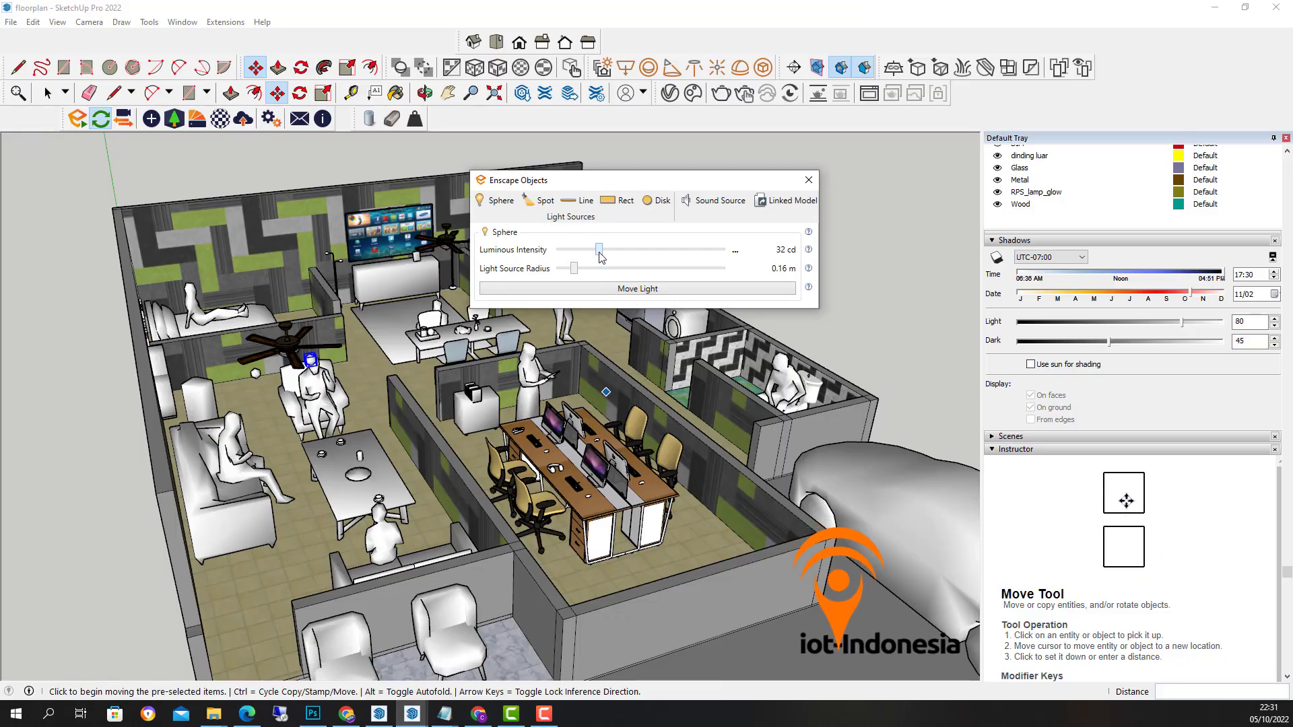
left_click_drag(600, 251, 593, 249)
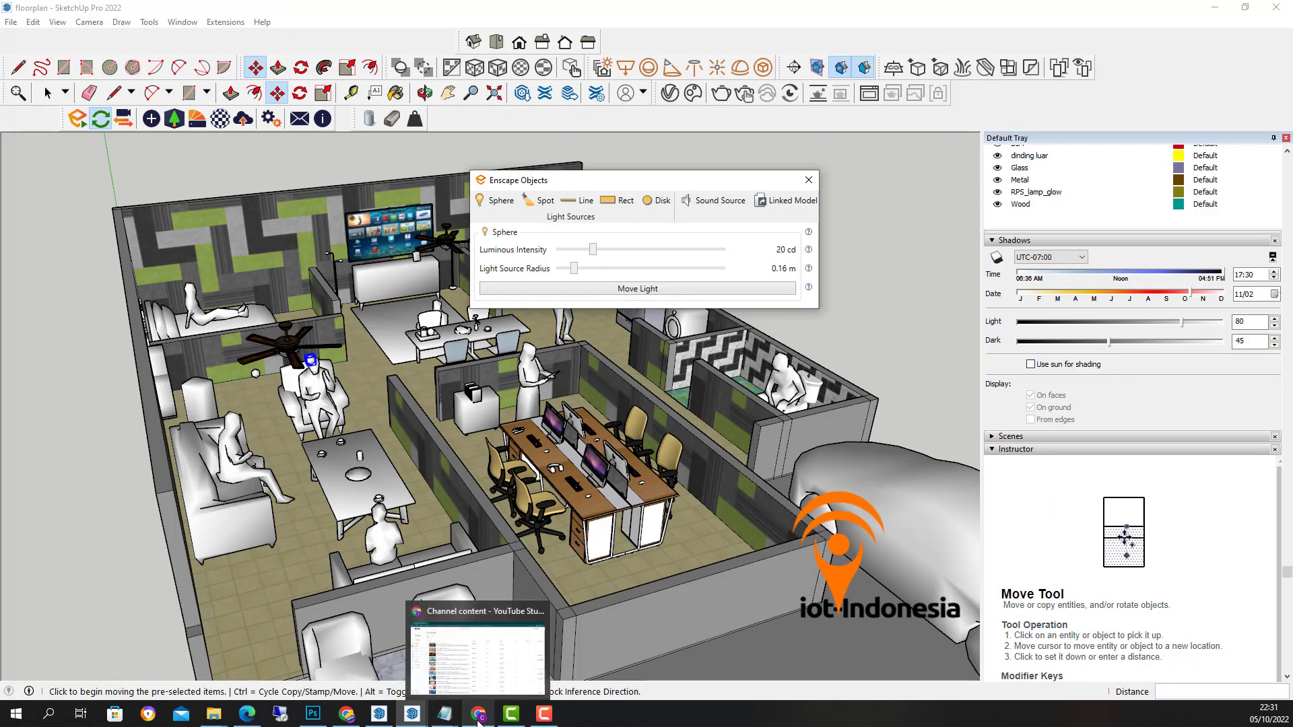
mouse_move(416, 719)
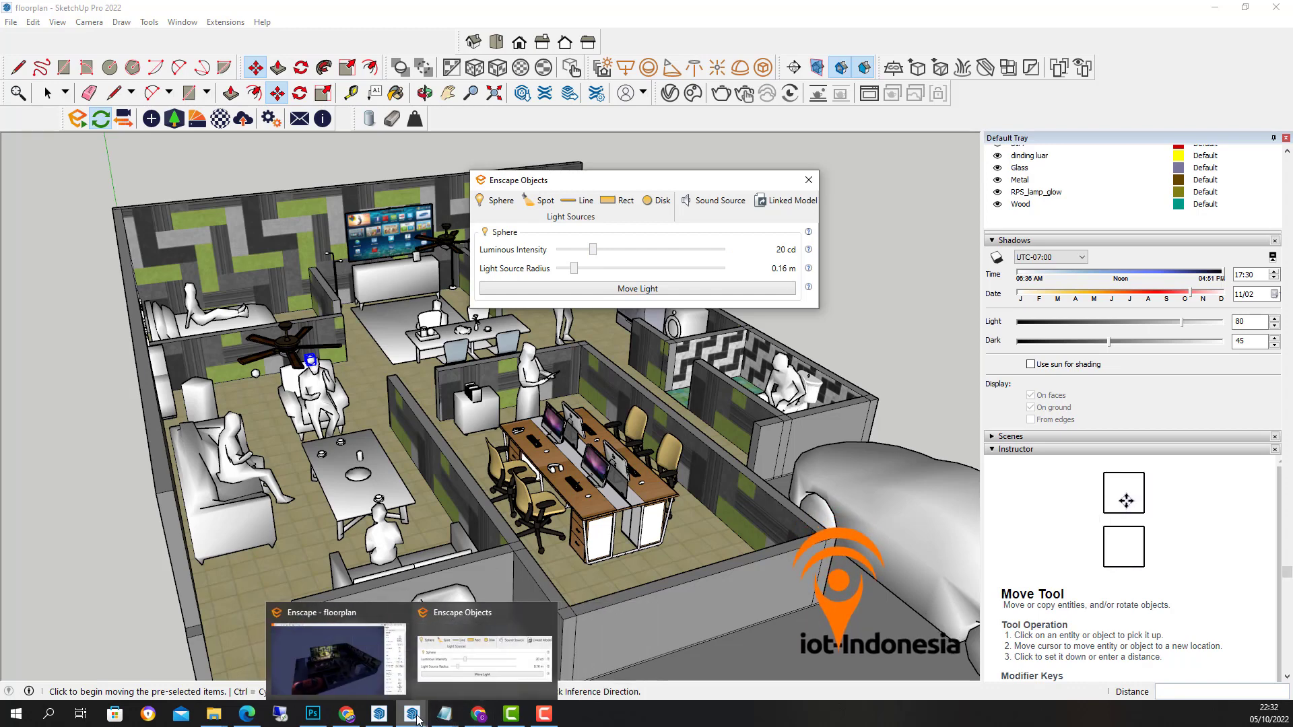
left_click(366, 668)
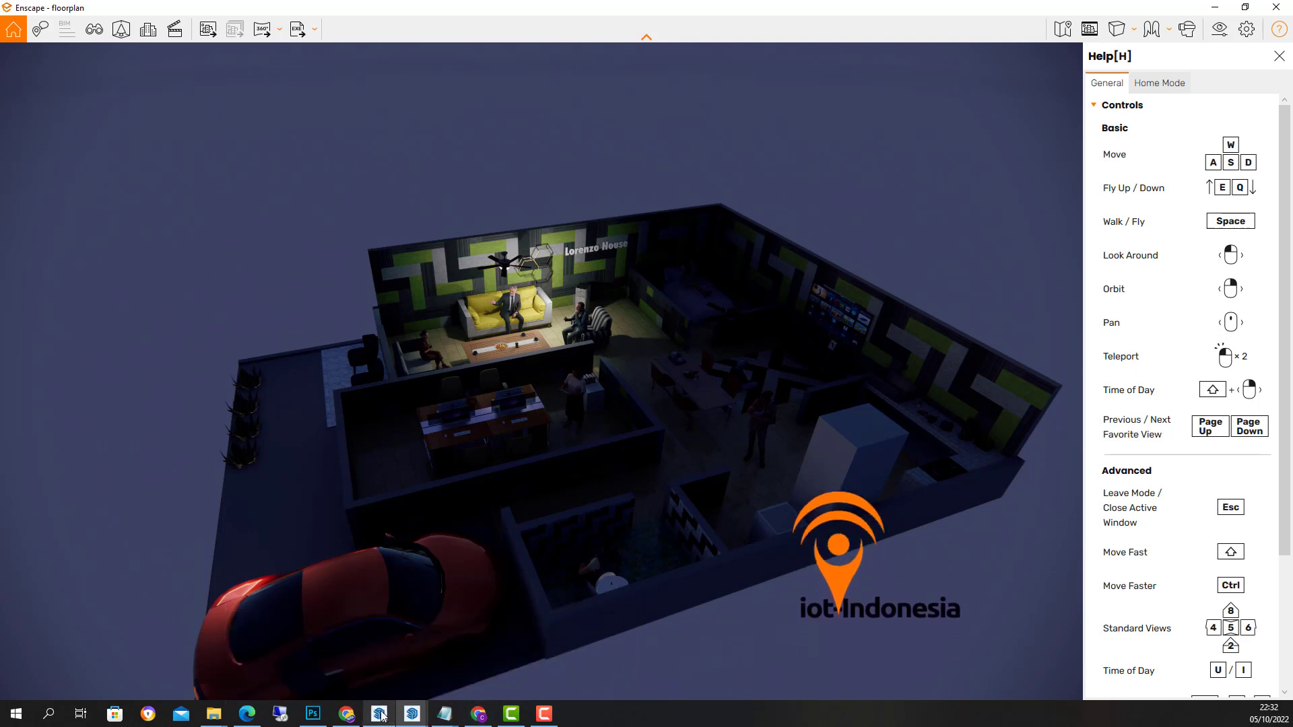
Step: Return to SketchUp and move the selected sphere light about 26 cm further from the ceiling fan, over the armchair
left_click(373, 664)
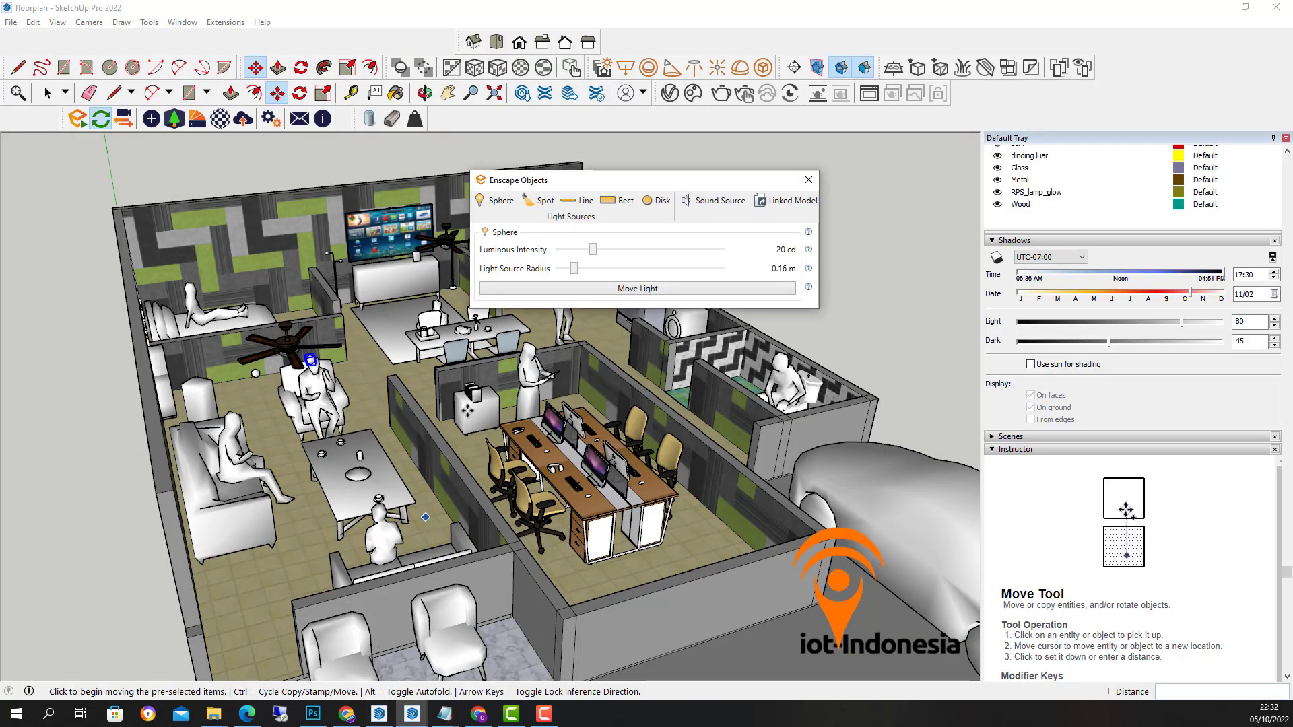
scroll(335, 386, "up", 3)
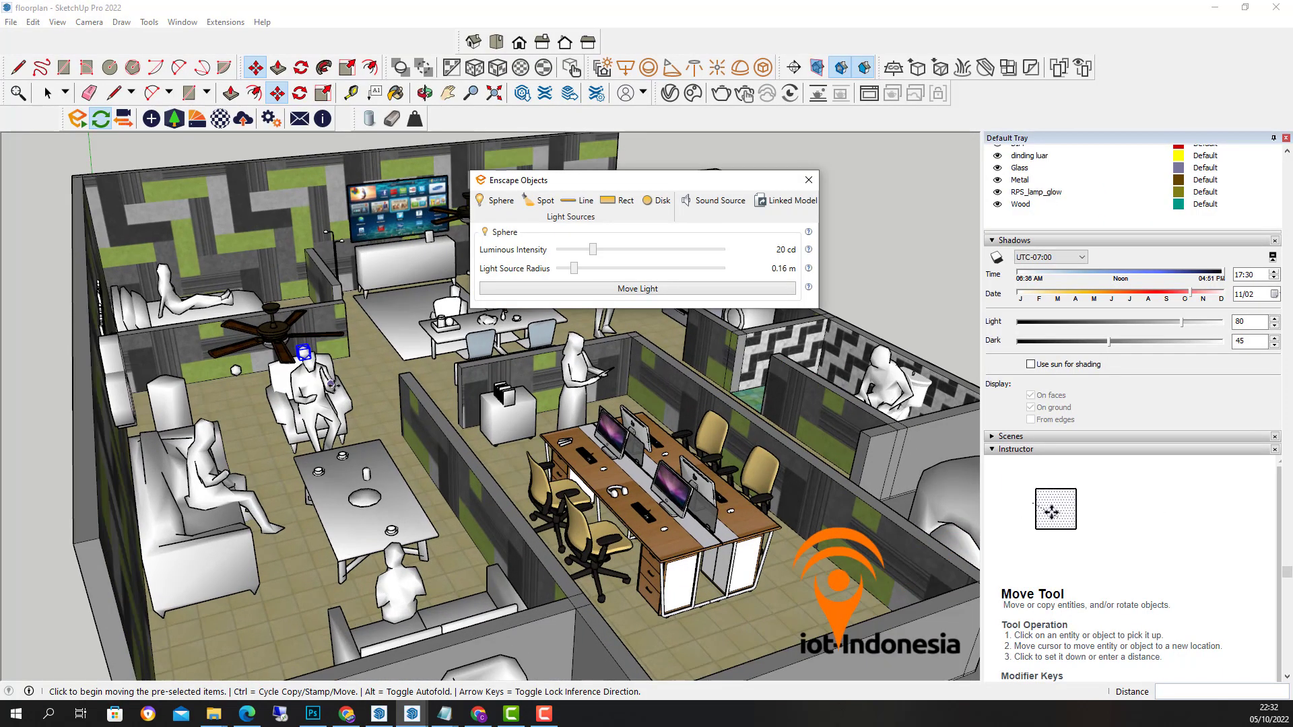
middle_click_drag(334, 379, 254, 297)
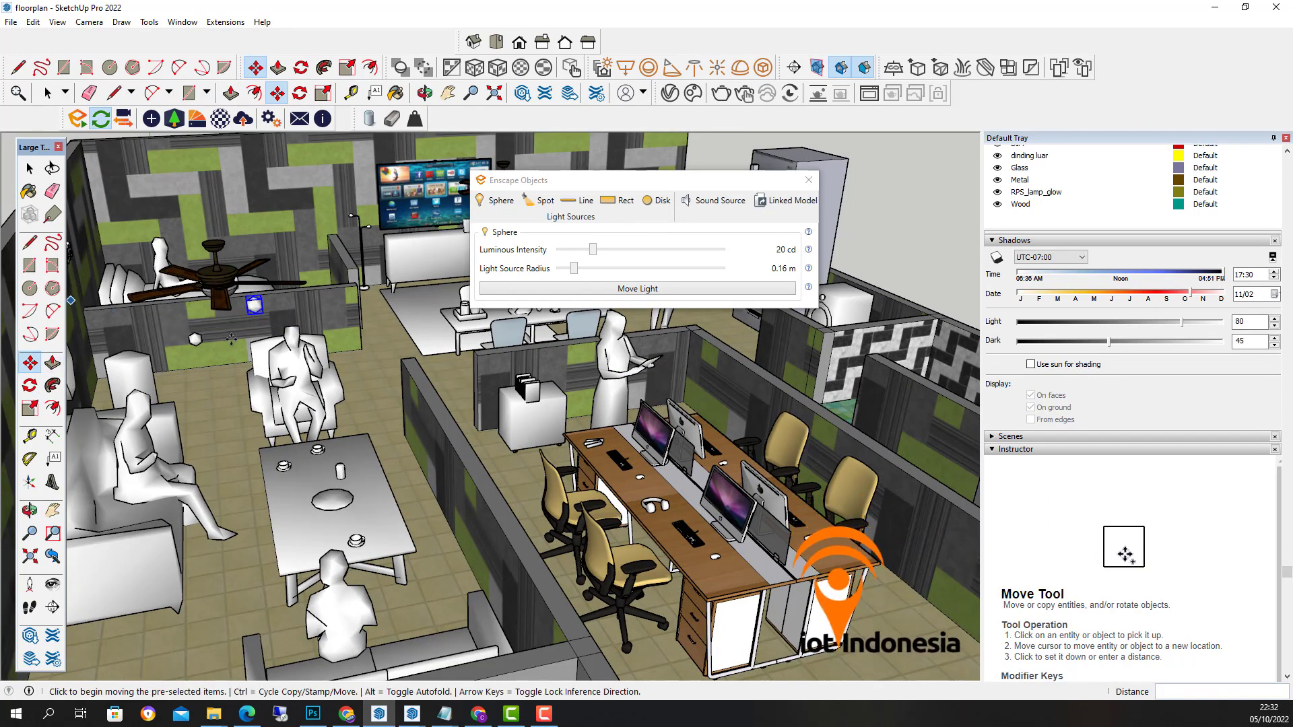
left_click(256, 311)
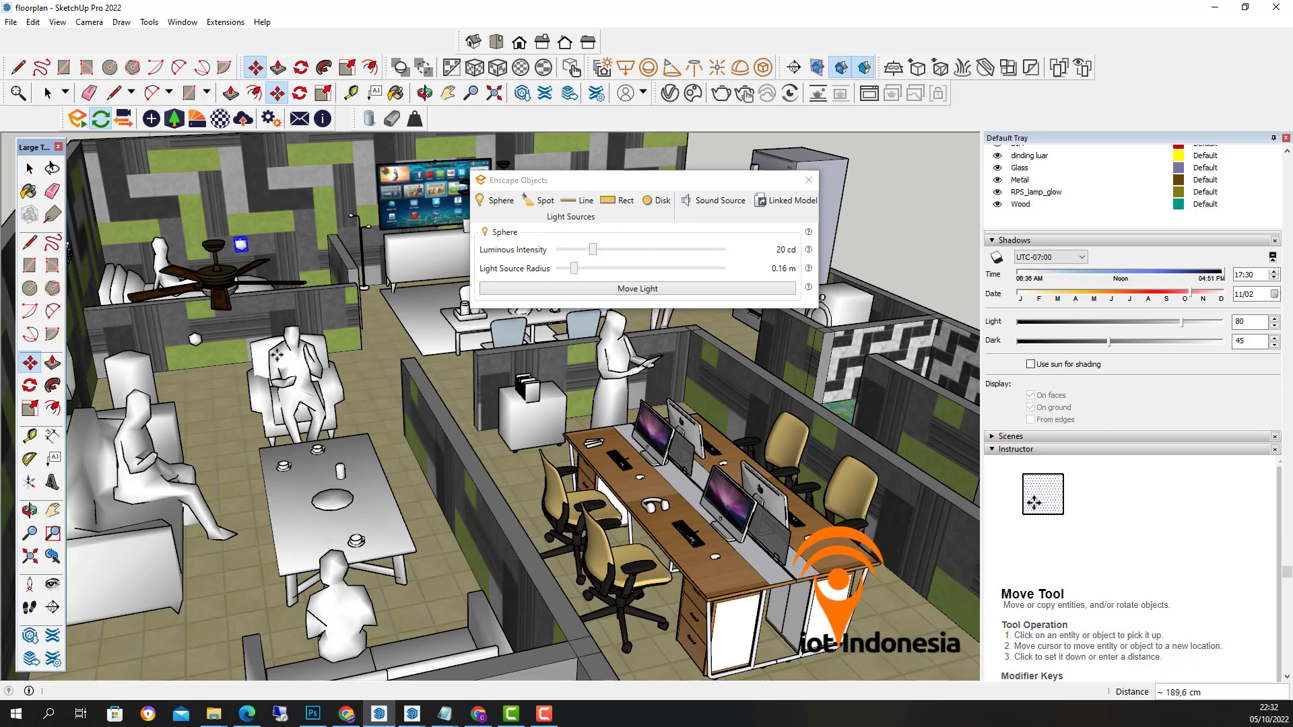
left_click(277, 355)
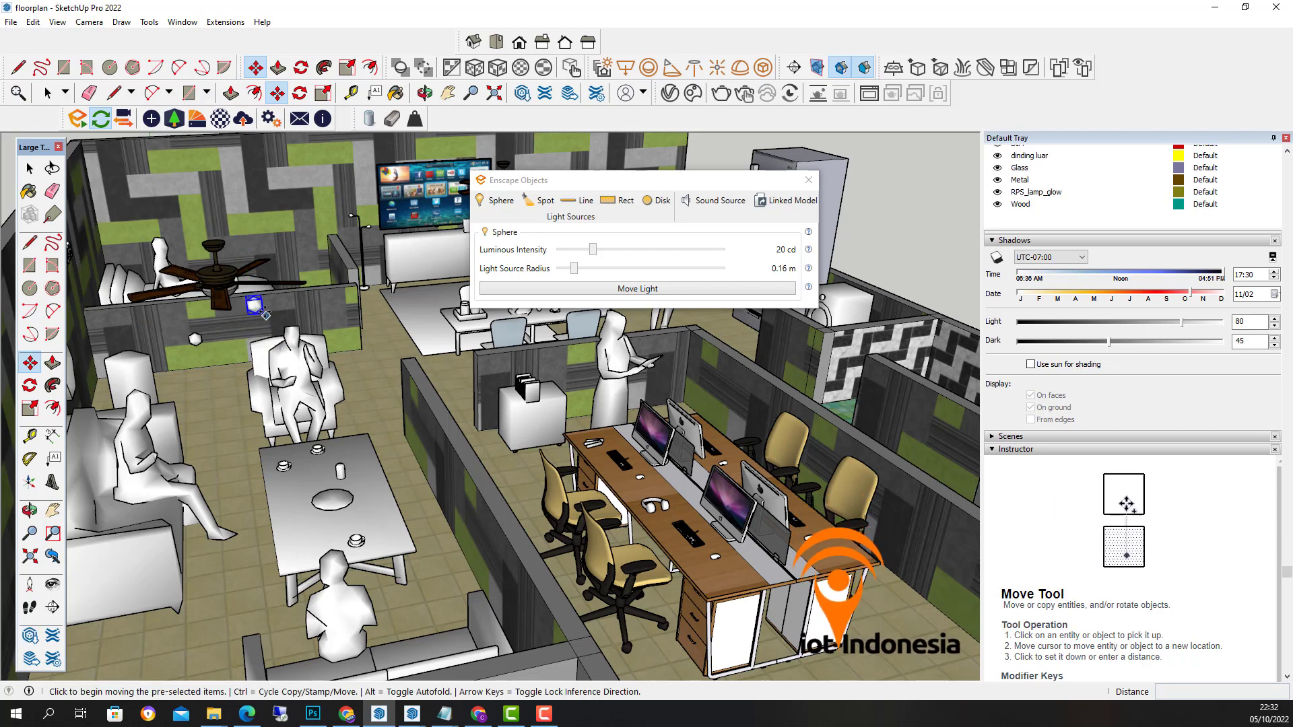
left_click(260, 308)
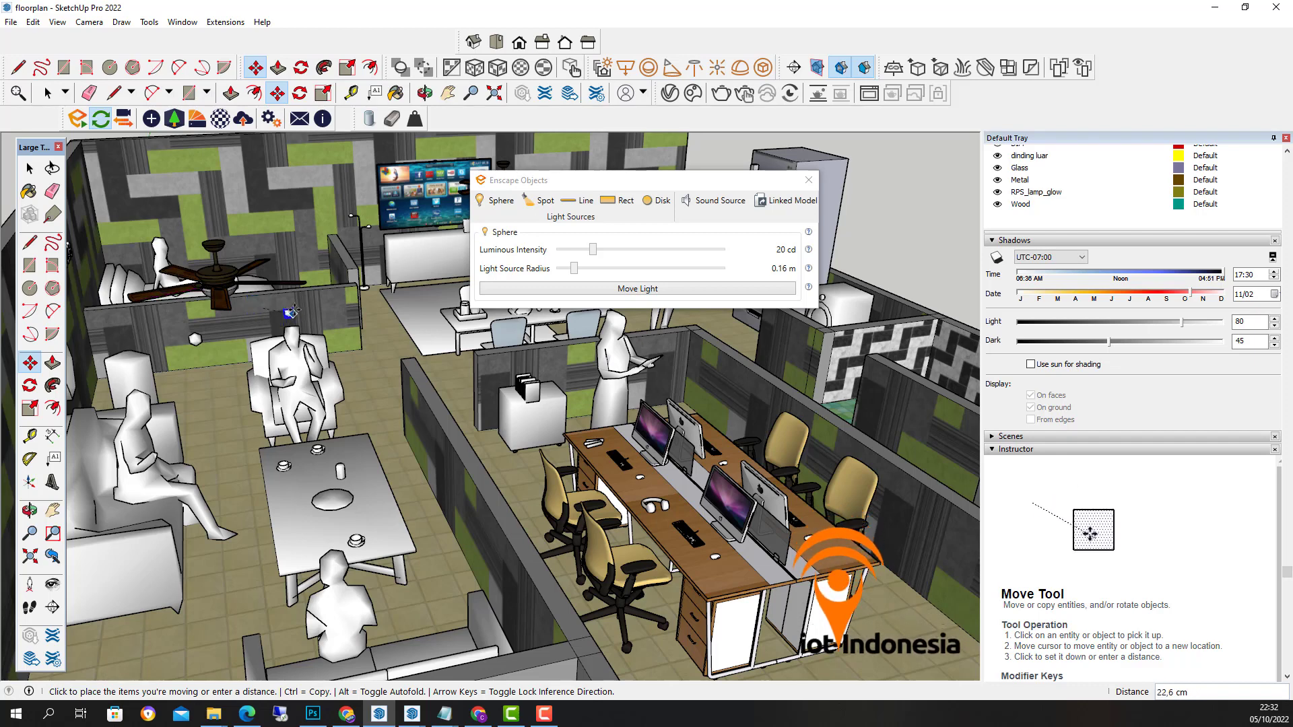
left_click(293, 304)
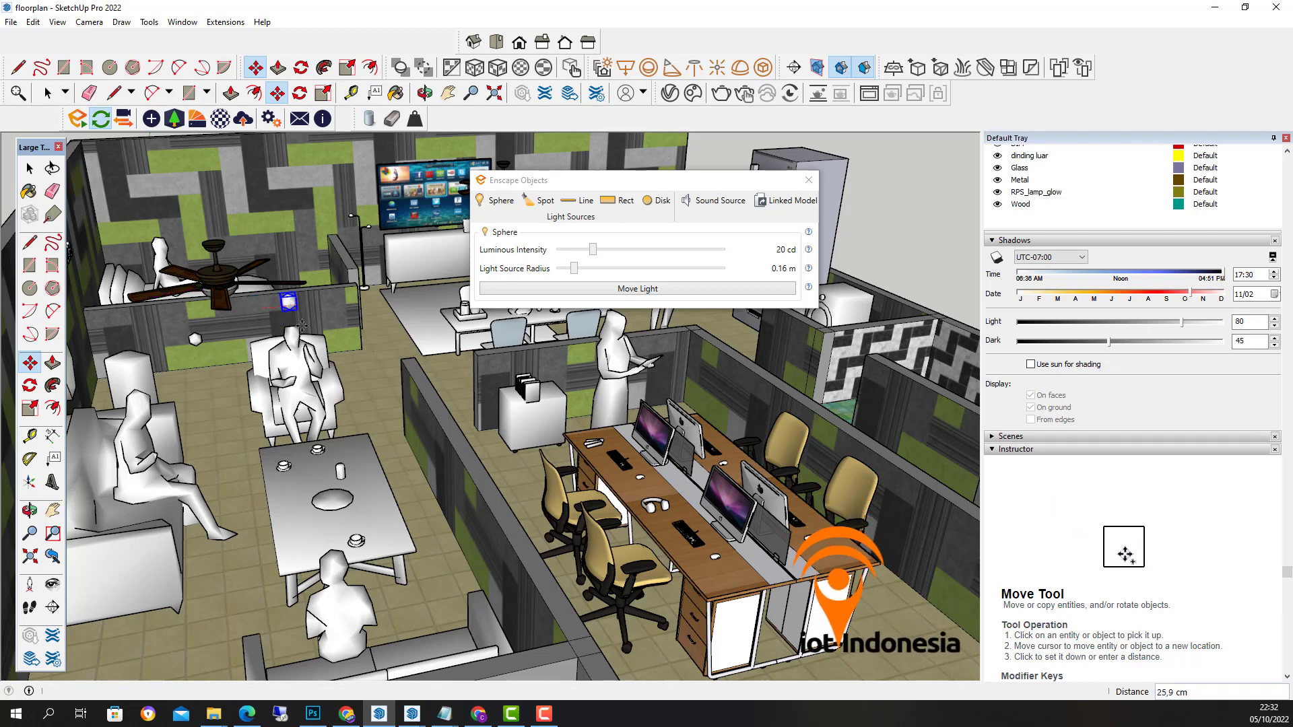
Step: Switch to Enscape to check how the repositioned sphere light illuminates the living room
mouse_move(378, 710)
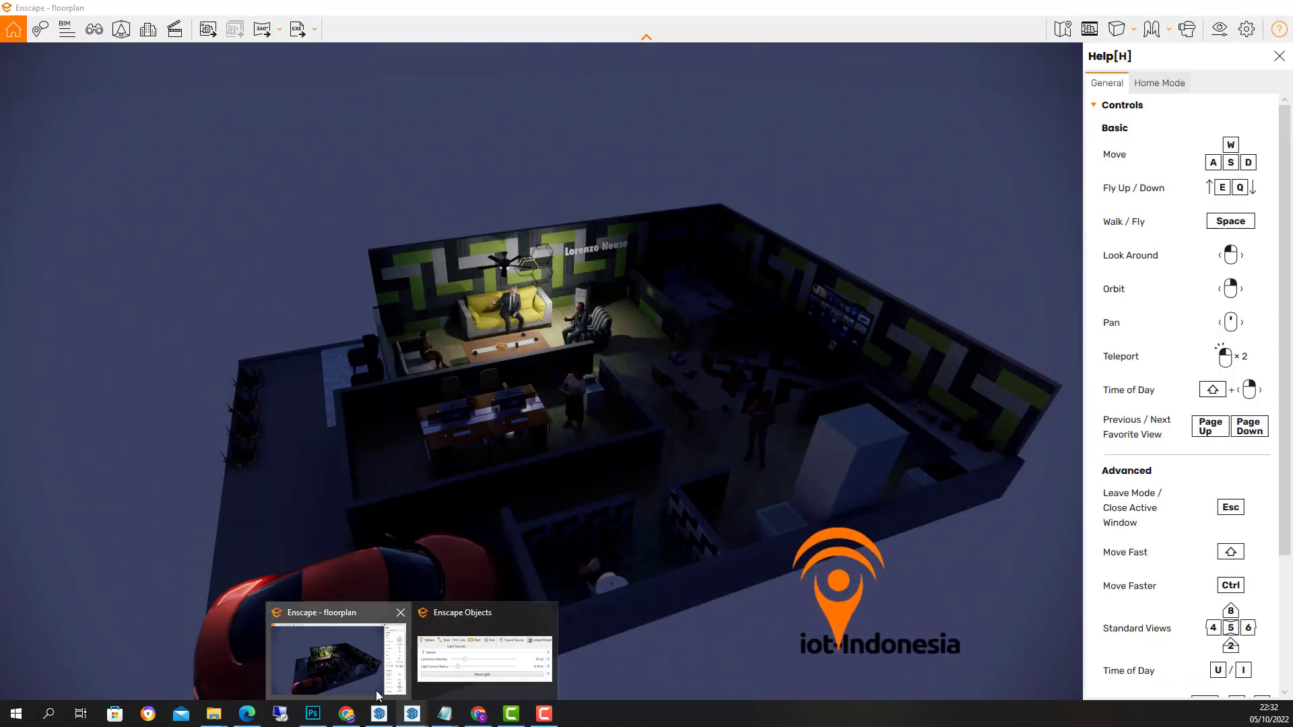
left_click(376, 691)
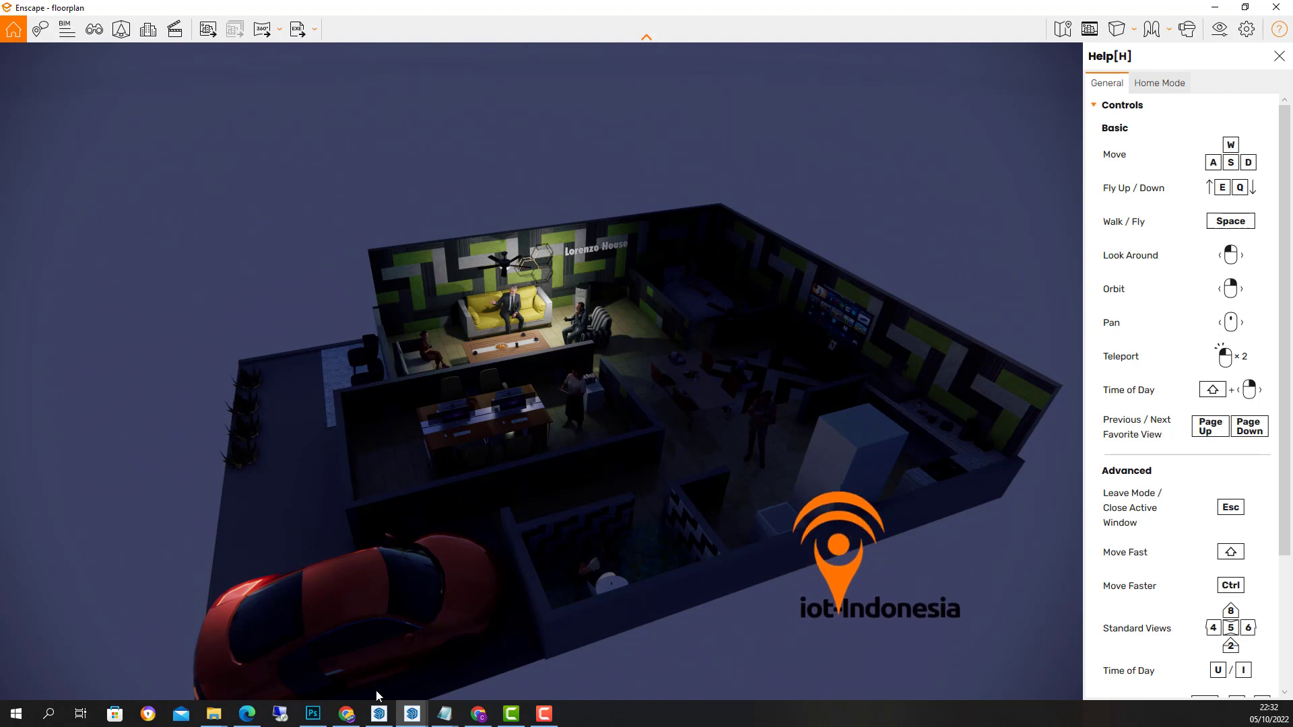
mouse_move(411, 716)
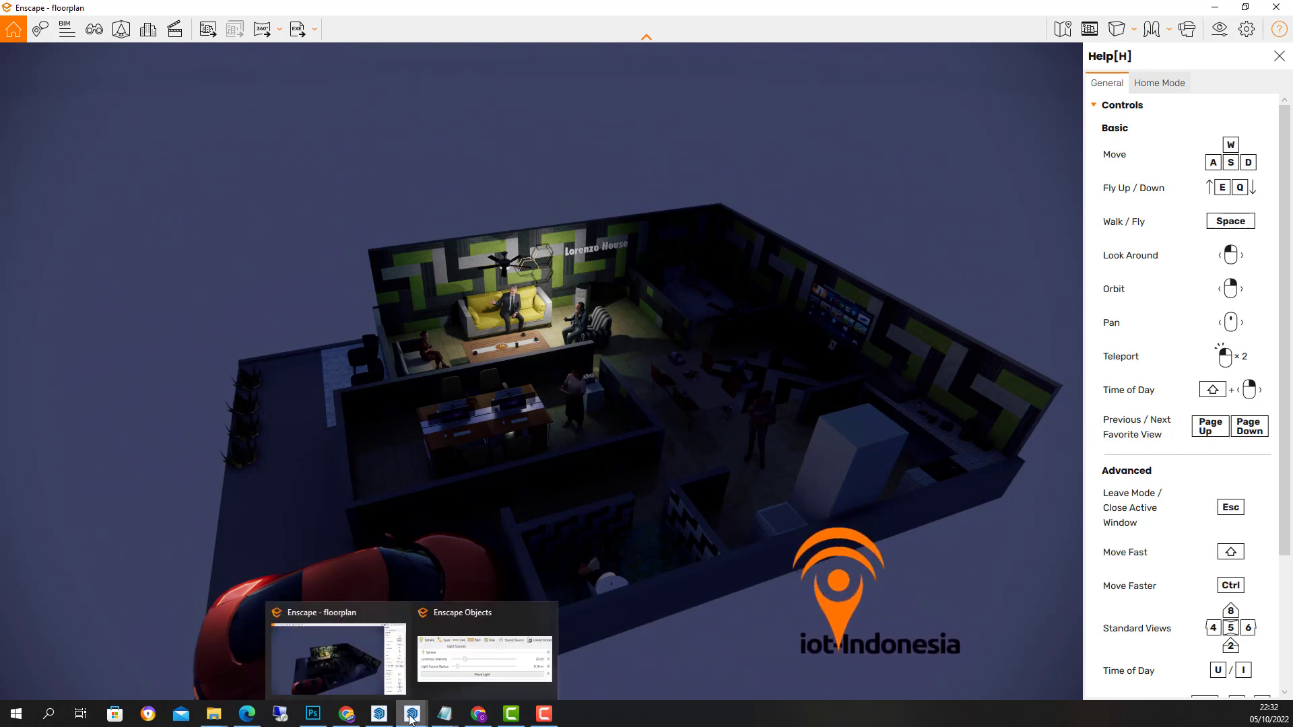
left_click(370, 681)
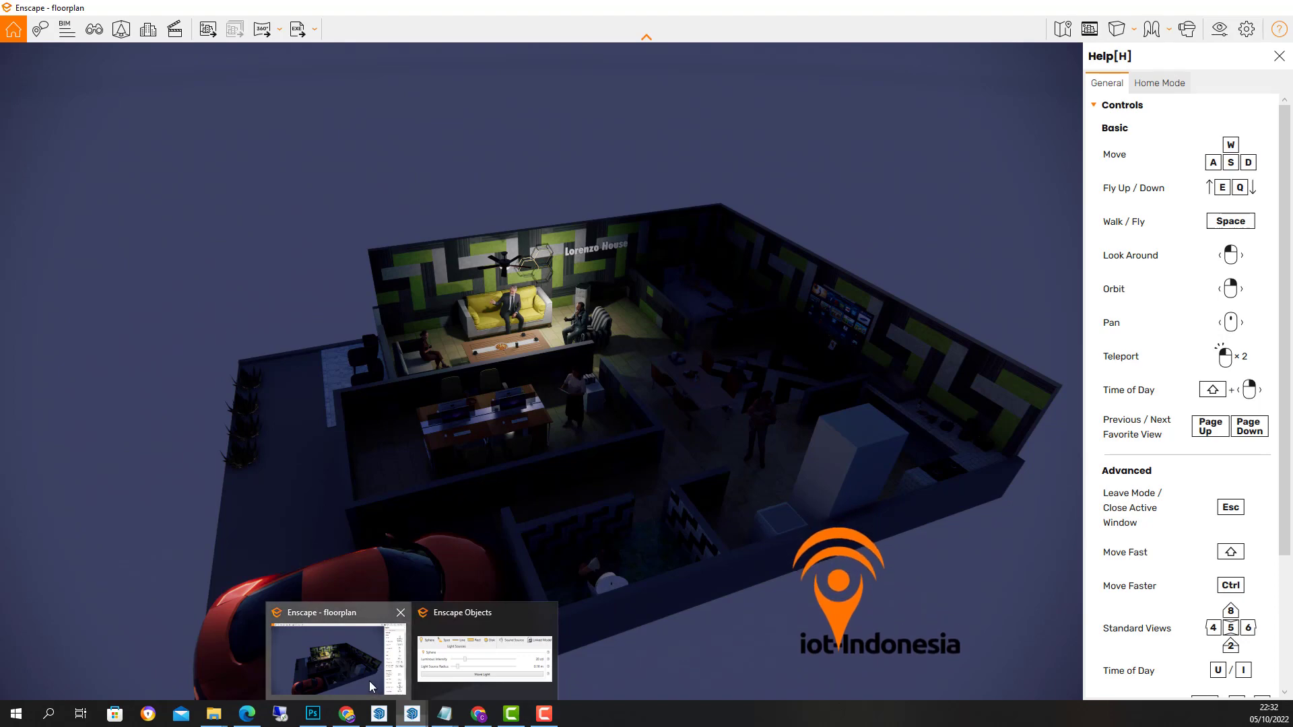
Step: Return to SketchUp and raise the selected sphere light slightly along the blue axis to the fan blades' height
left_click(391, 719)
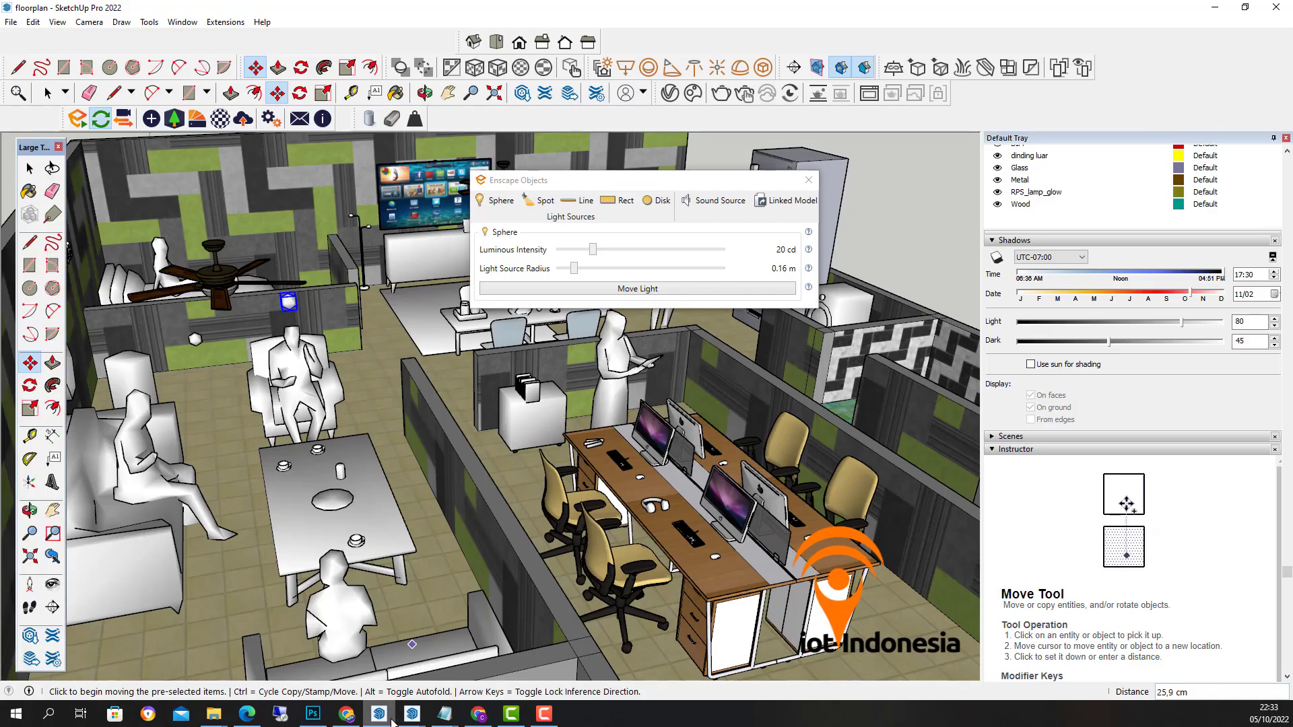
middle_click_drag(334, 437, 484, 425)
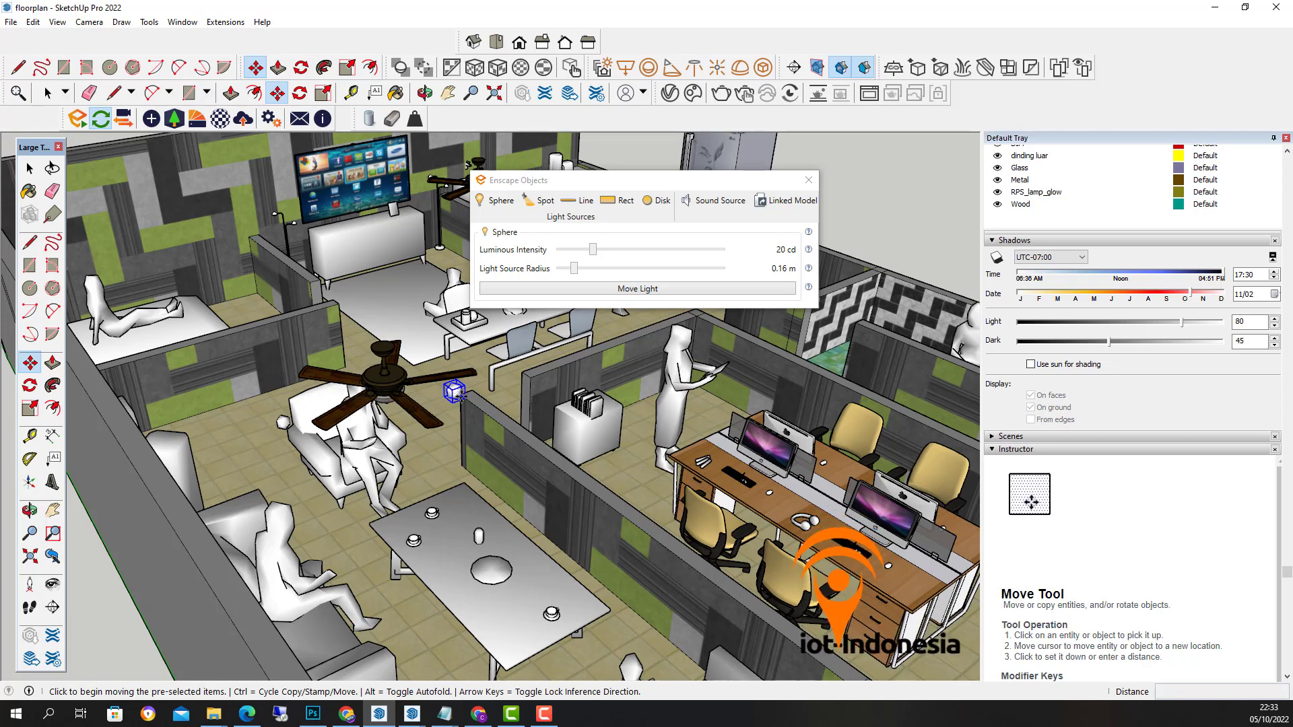
left_click(456, 392)
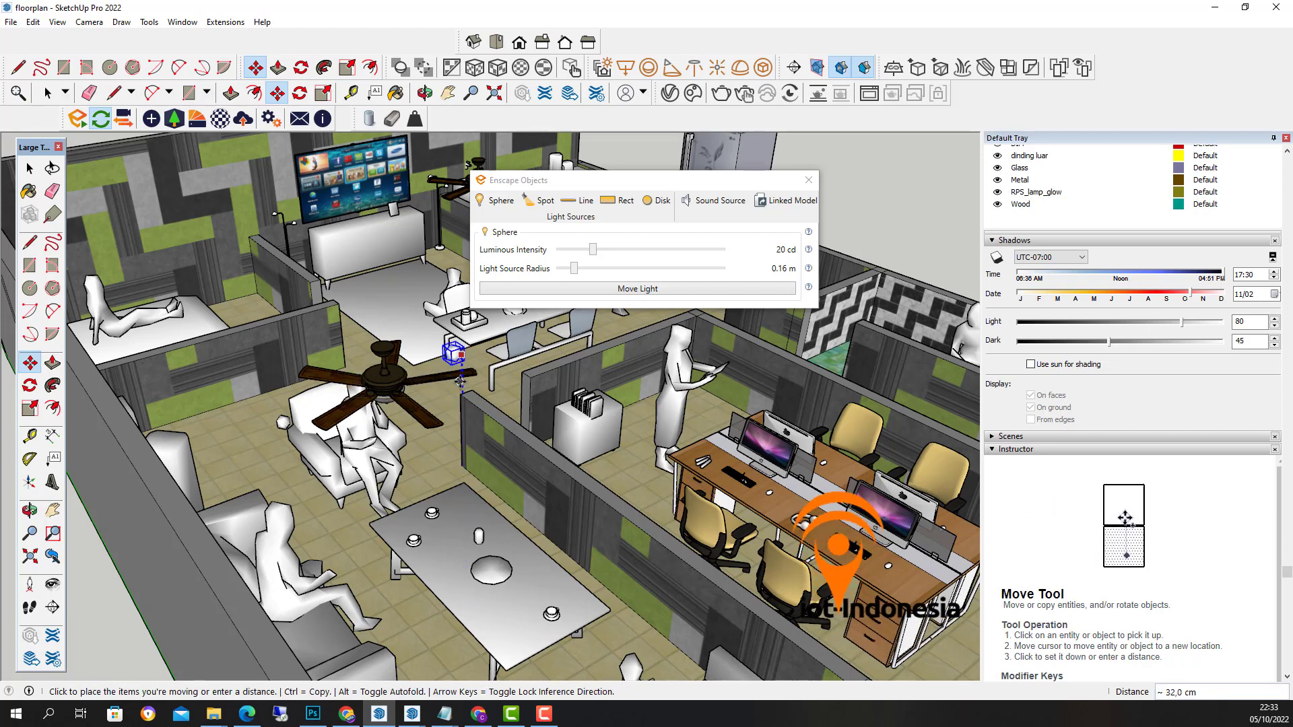
left_click(458, 375)
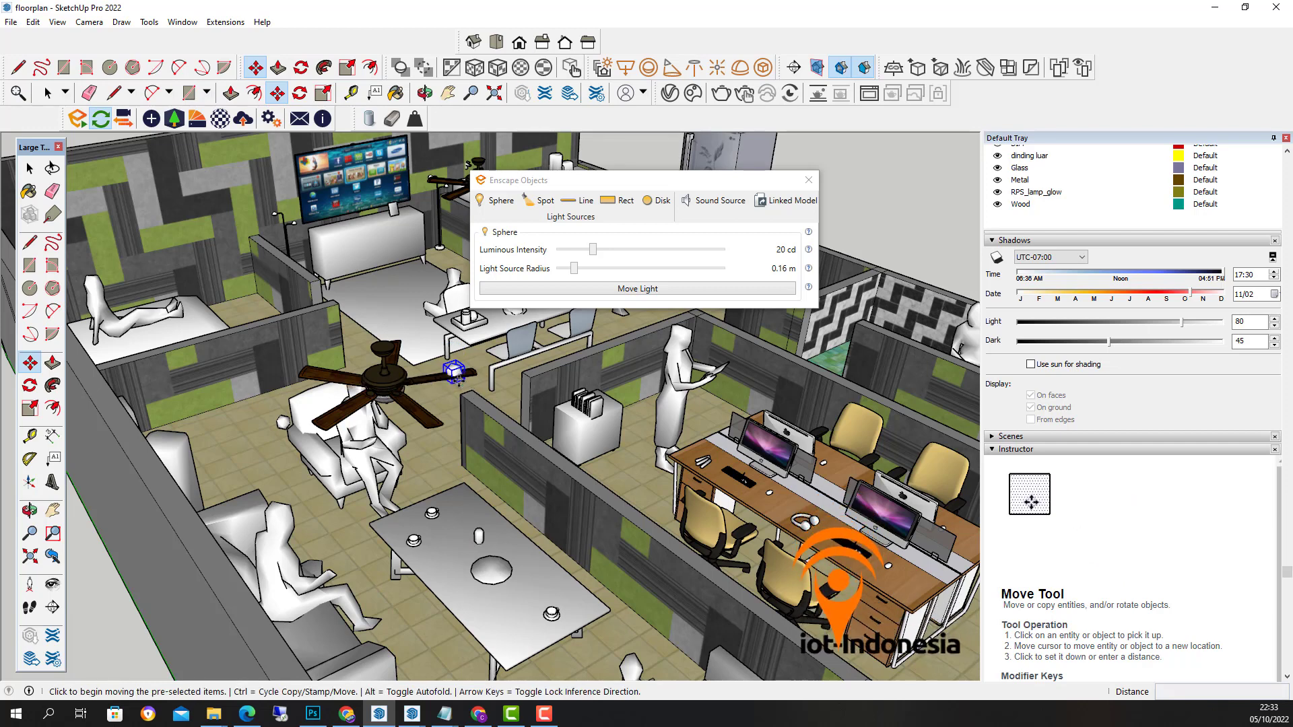
Step: Move the sphere light about 43 cm along the green axis, toward the end of the office partition wall
left_click(457, 375)
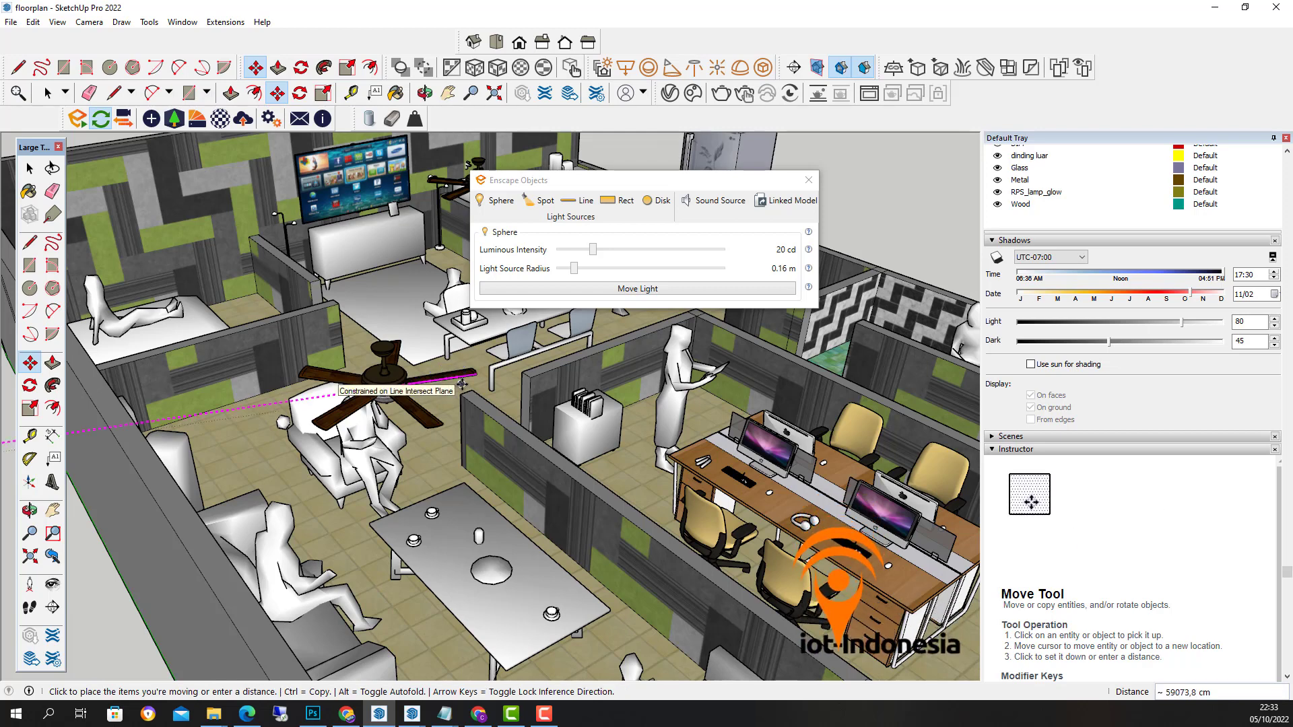
left_click(444, 387)
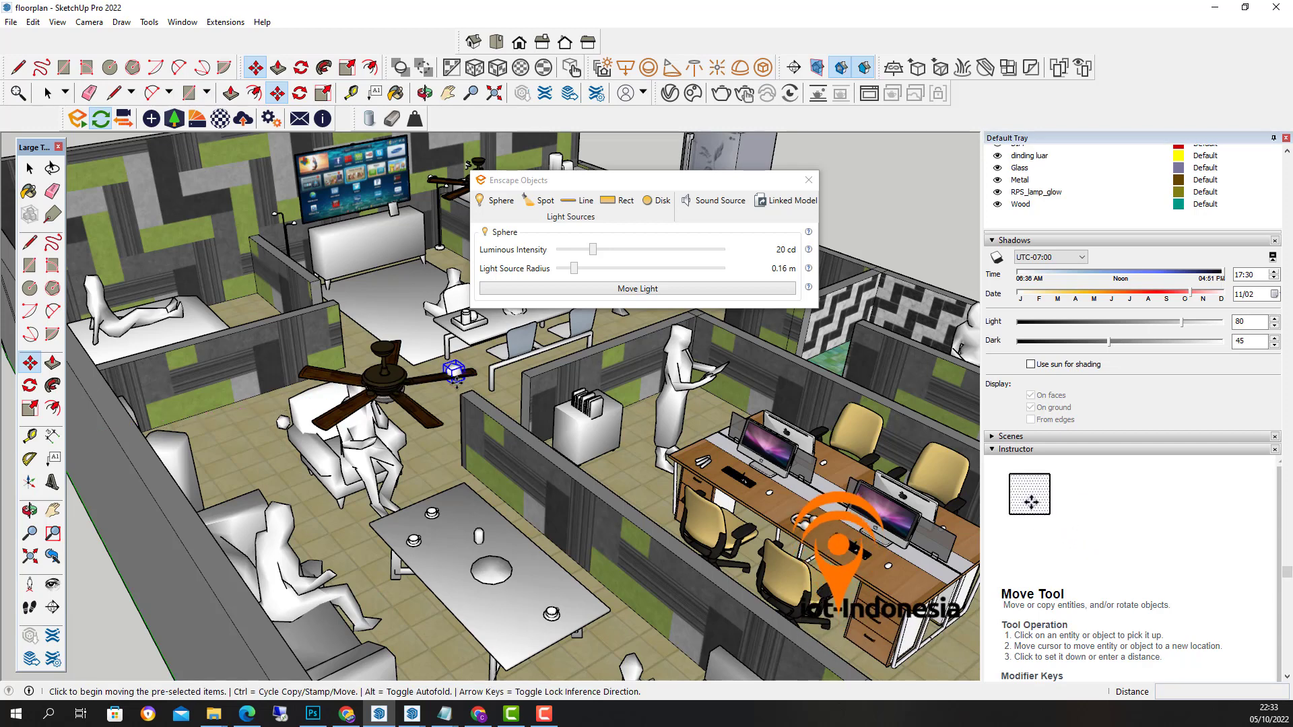
left_click(454, 374)
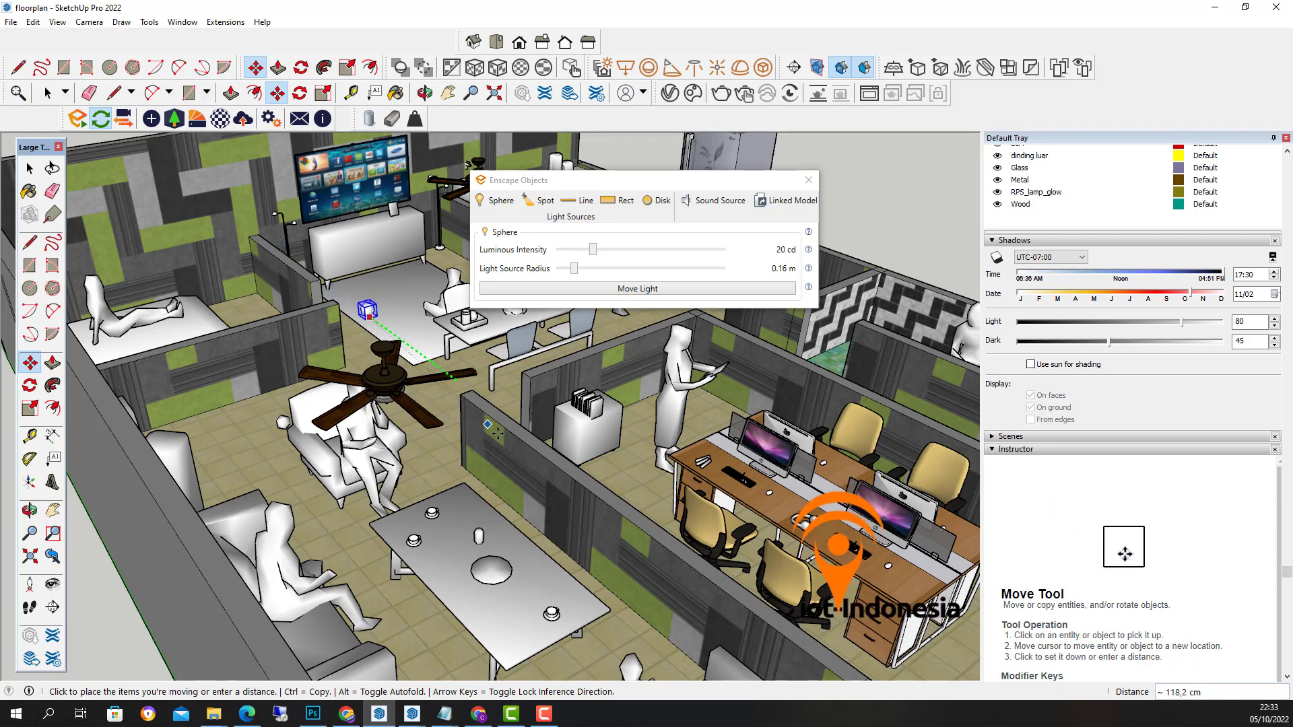
left_click(604, 535)
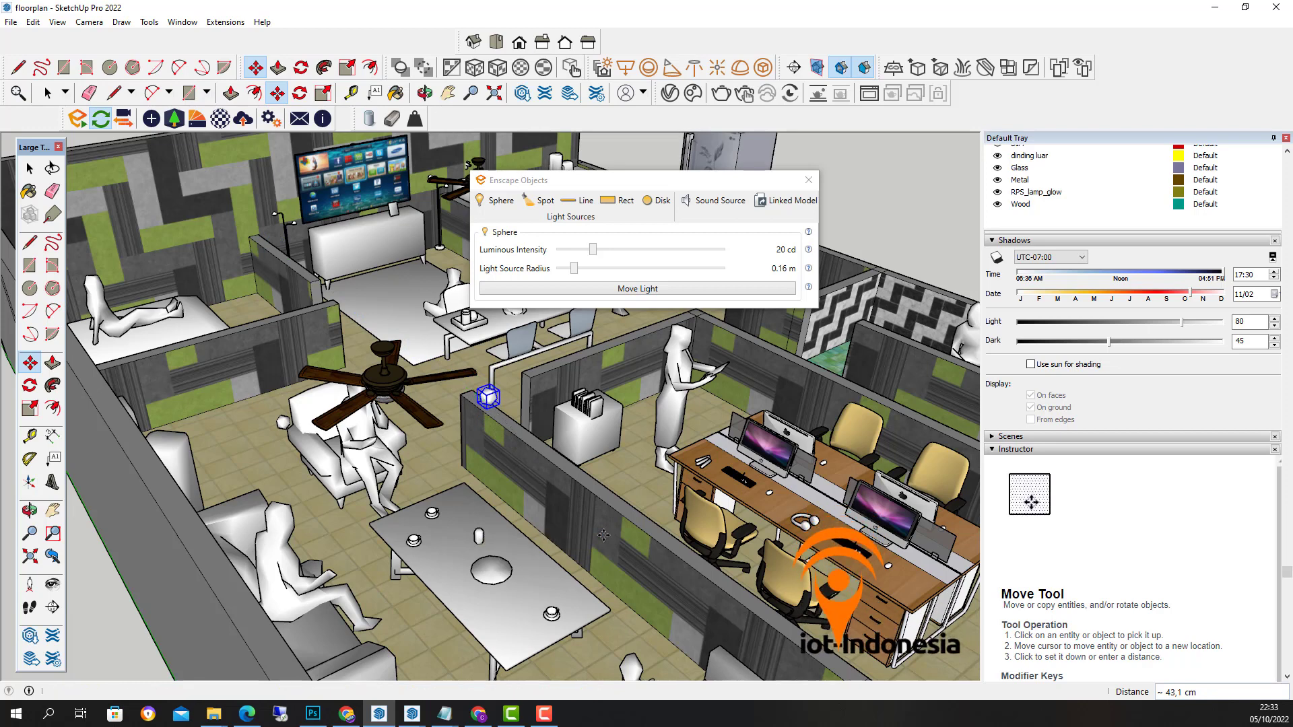
Step: Check the moved light in the Enscape render, and set its light source radius to 0.11 m in SketchUp
left_click(413, 715)
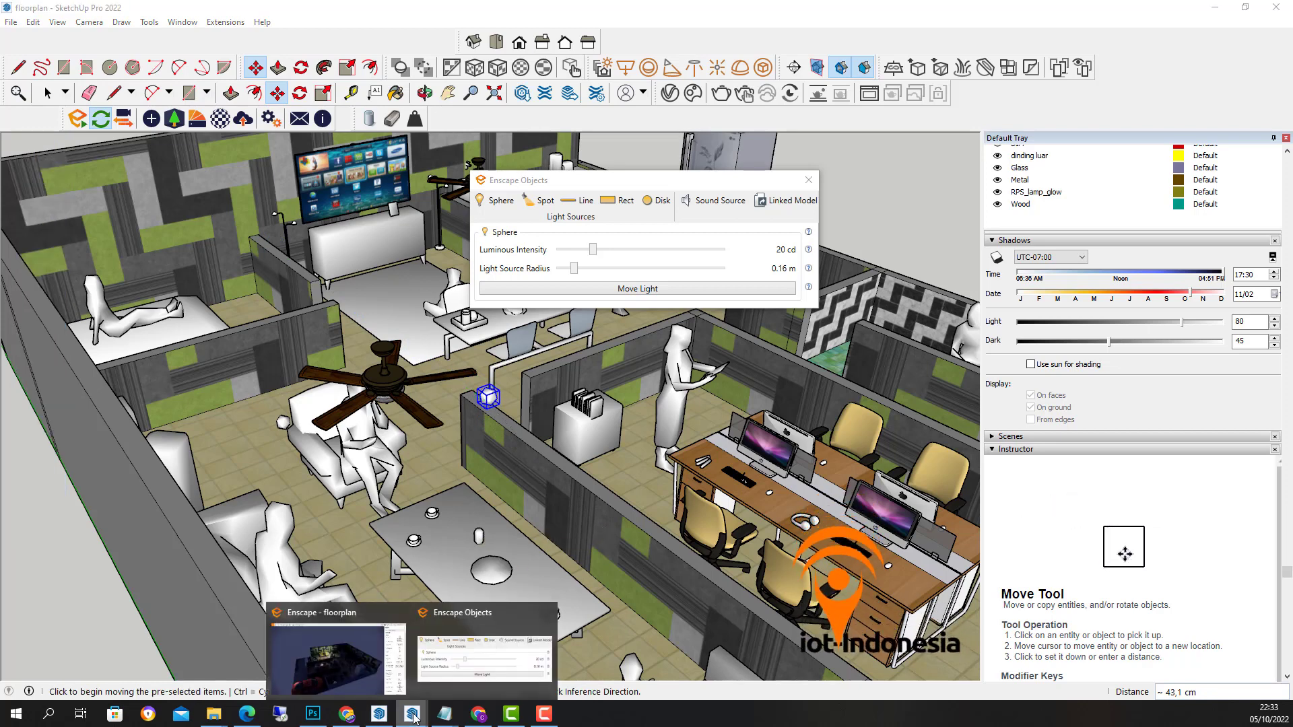
left_click(359, 680)
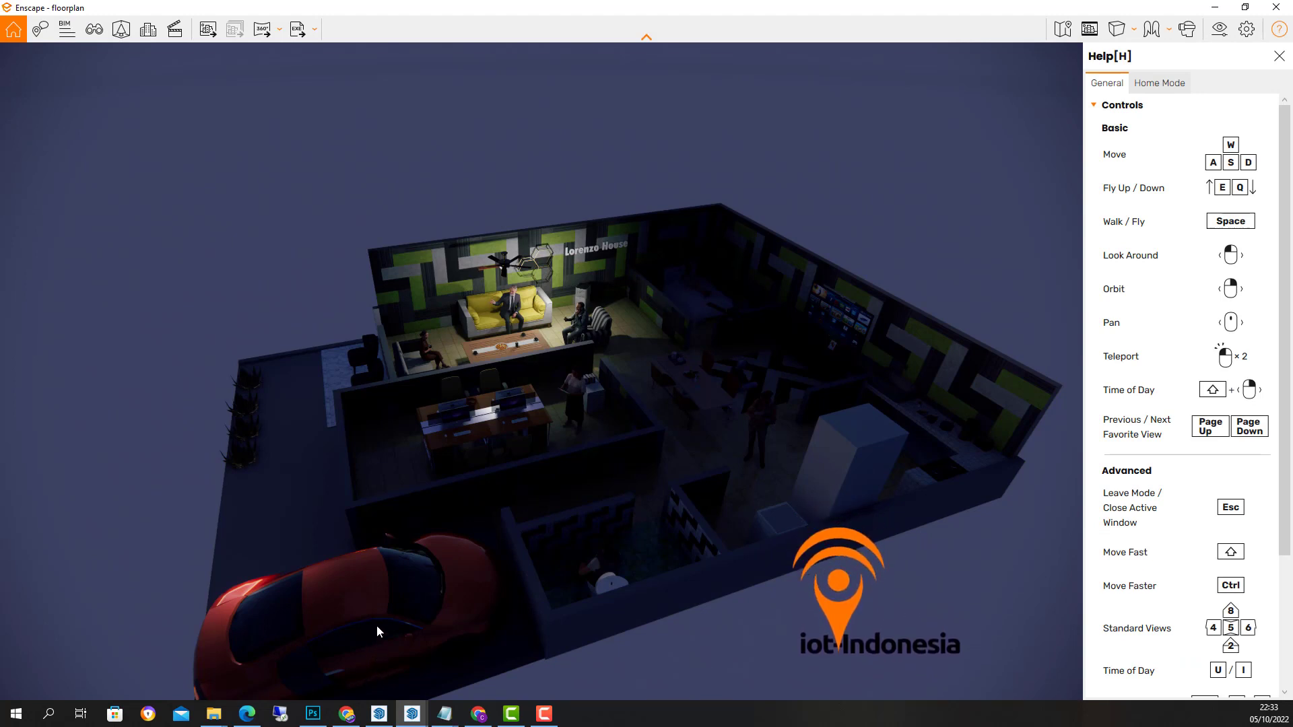
left_click(380, 717)
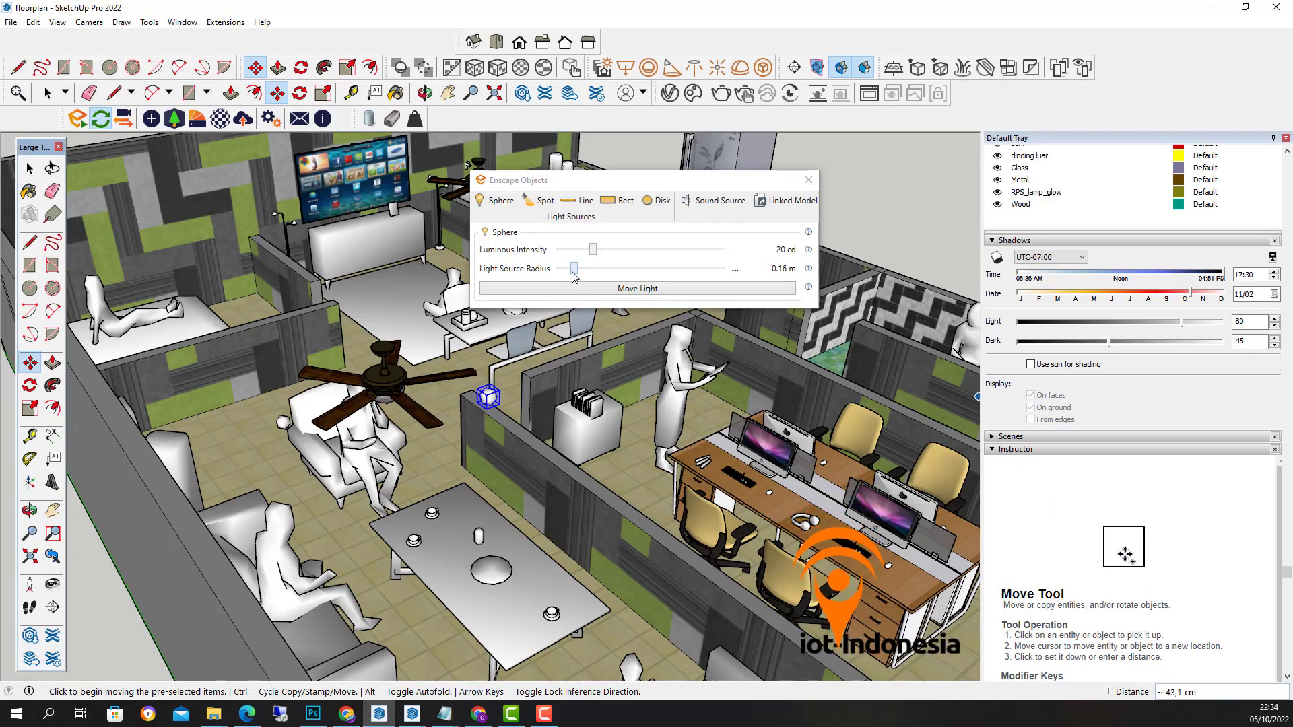
left_click_drag(572, 272, 570, 272)
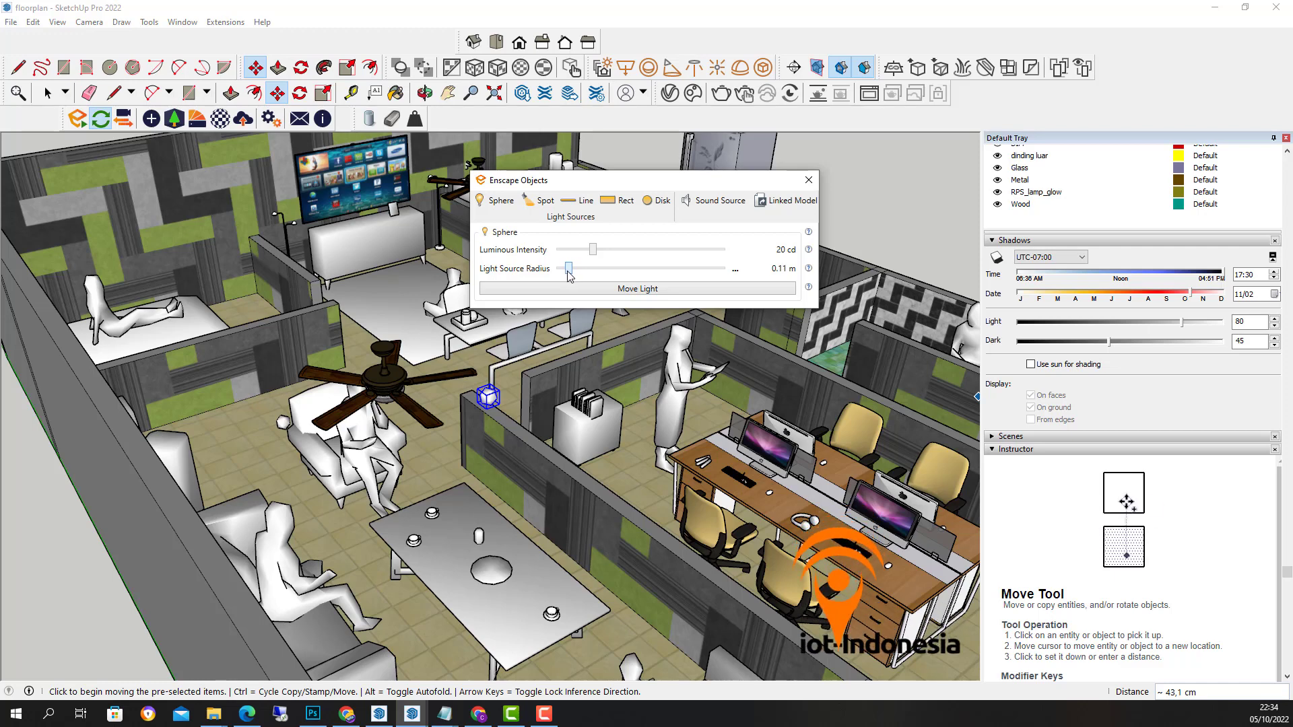
Step: Set the selected sphere light's luminous intensity to 13 cd and switch to Enscape to check the living room render
left_click_drag(592, 254, 588, 252)
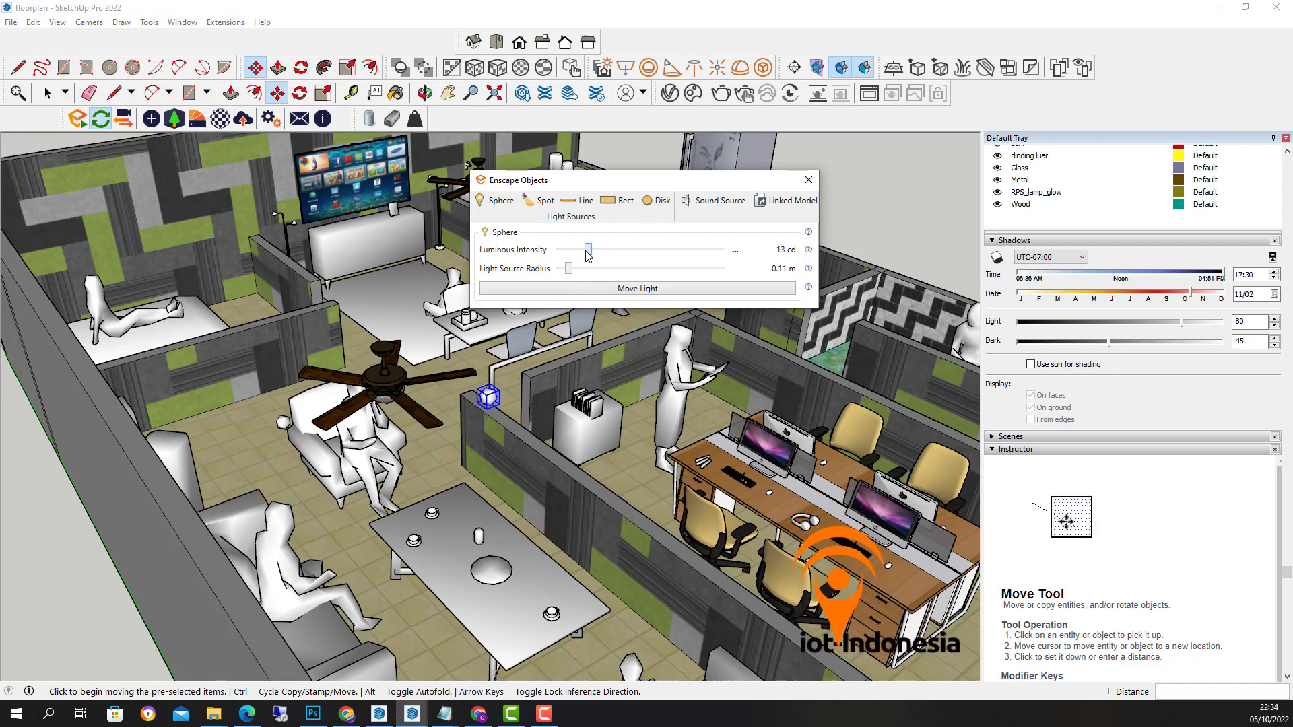
mouse_move(412, 714)
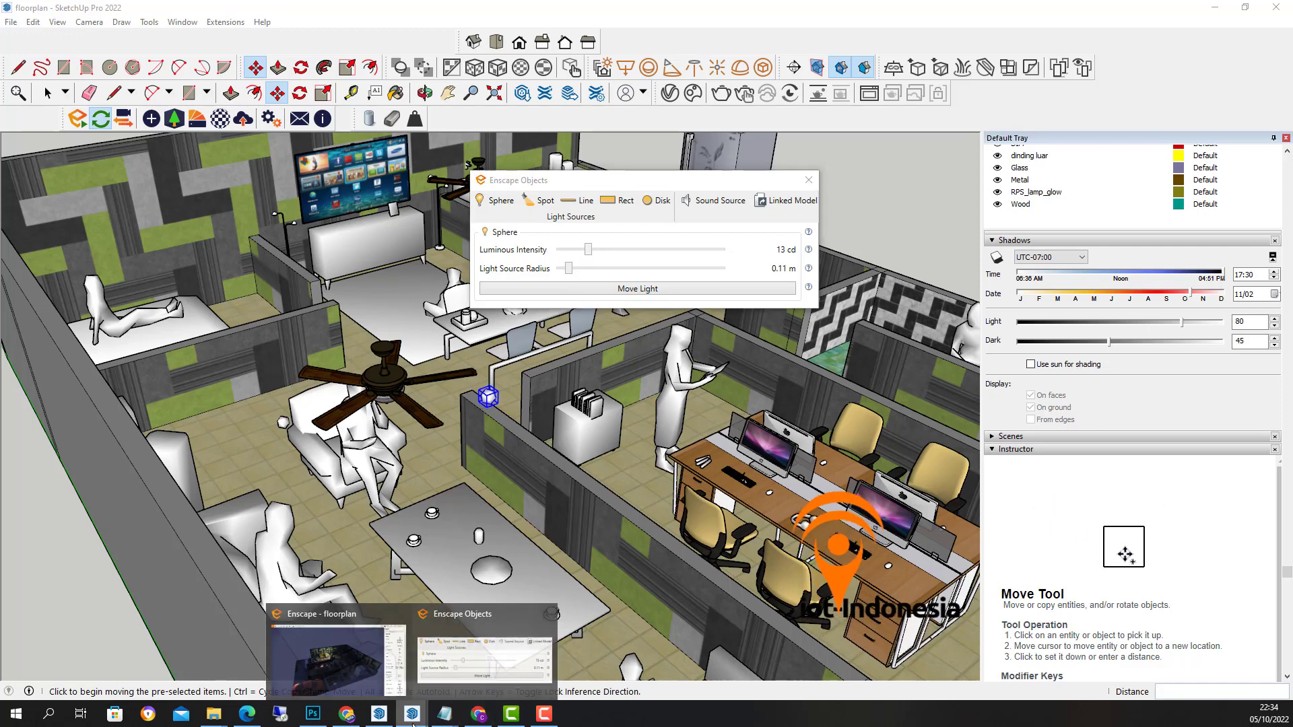
left_click(357, 683)
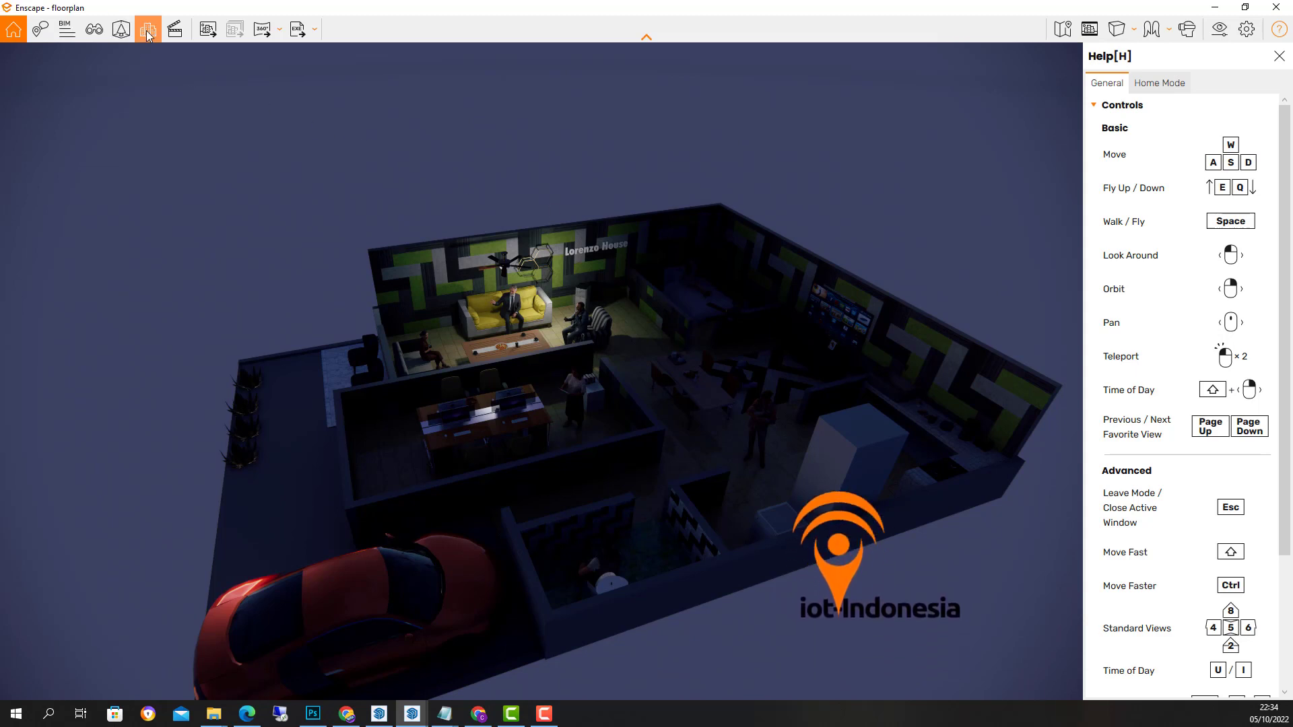
Step: Save a screenshot of the Enscape render as ruangtamuon in PNG format in the ###latihan folder
left_click(199, 31)
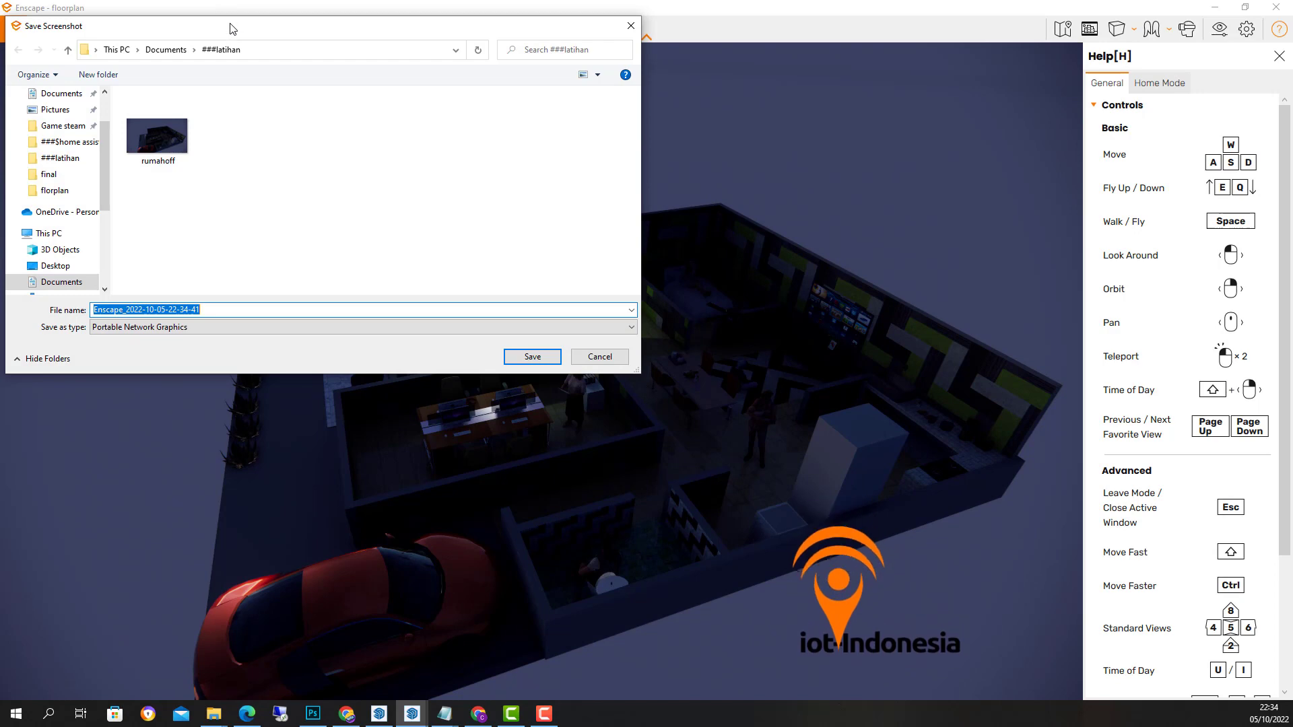
left_click_drag(231, 29, 618, 338)
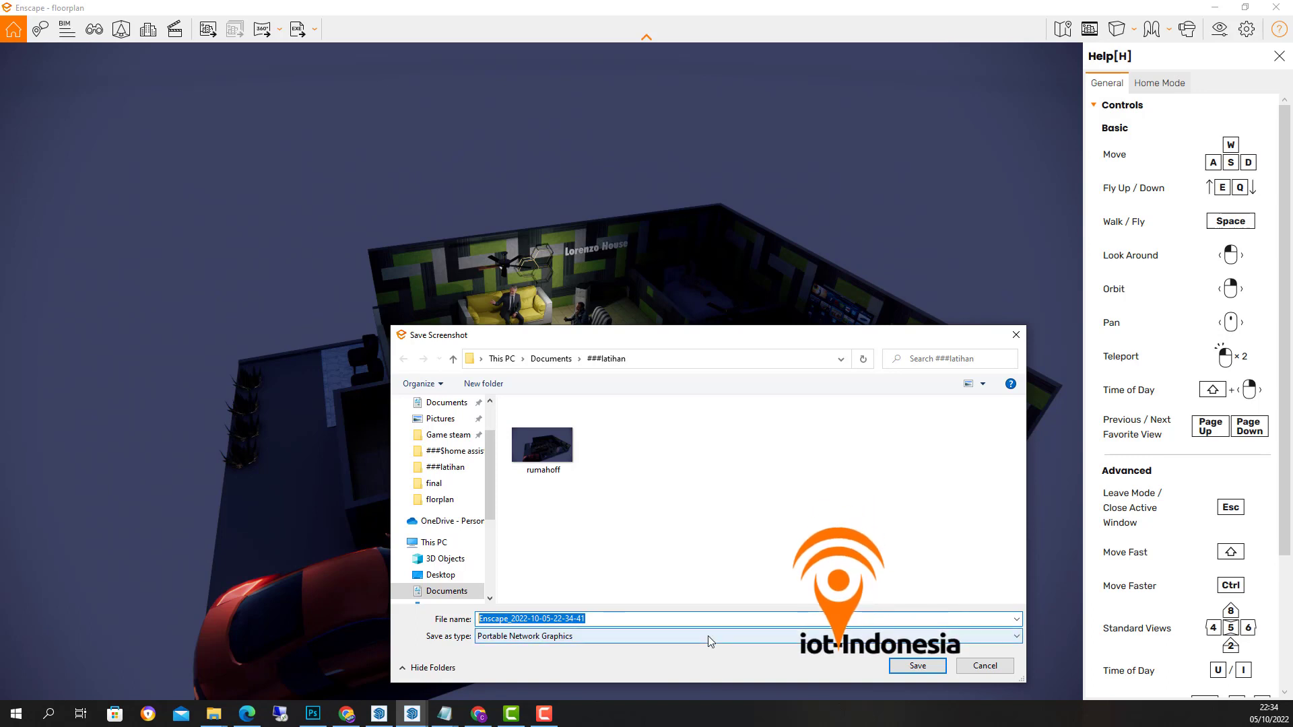
type("ruangtamuon")
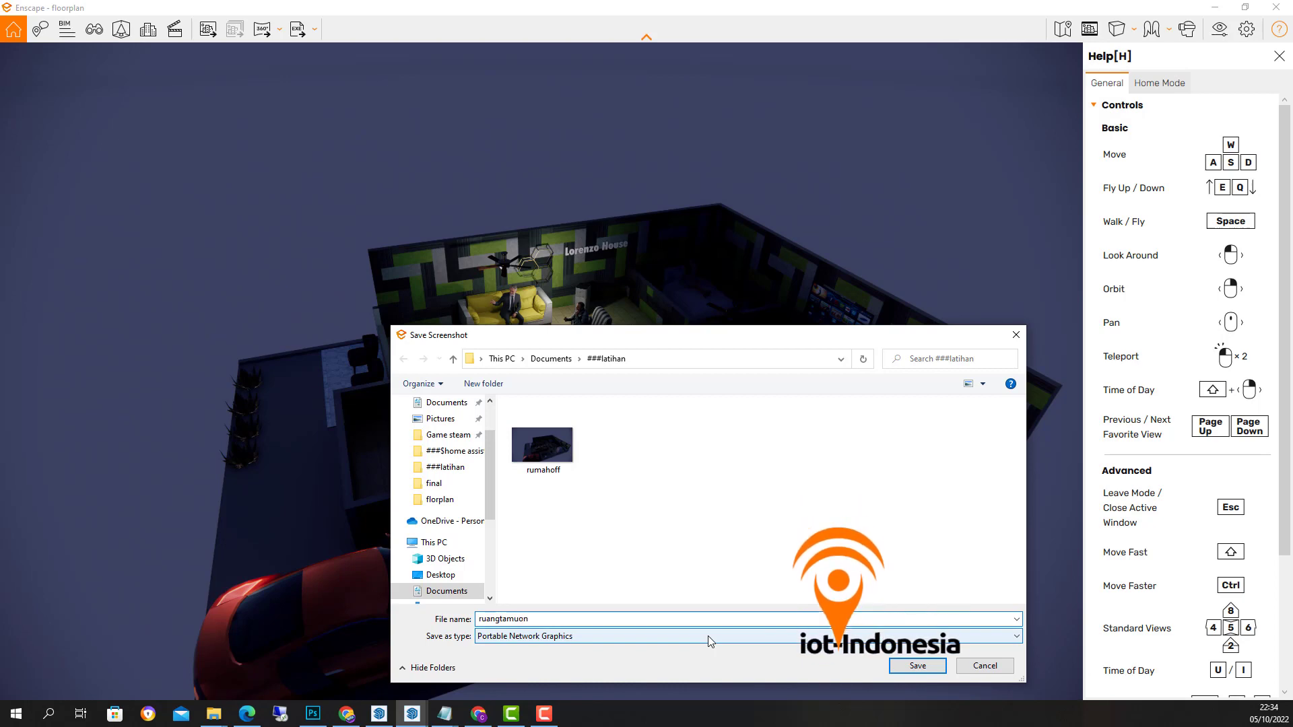
key("Return")
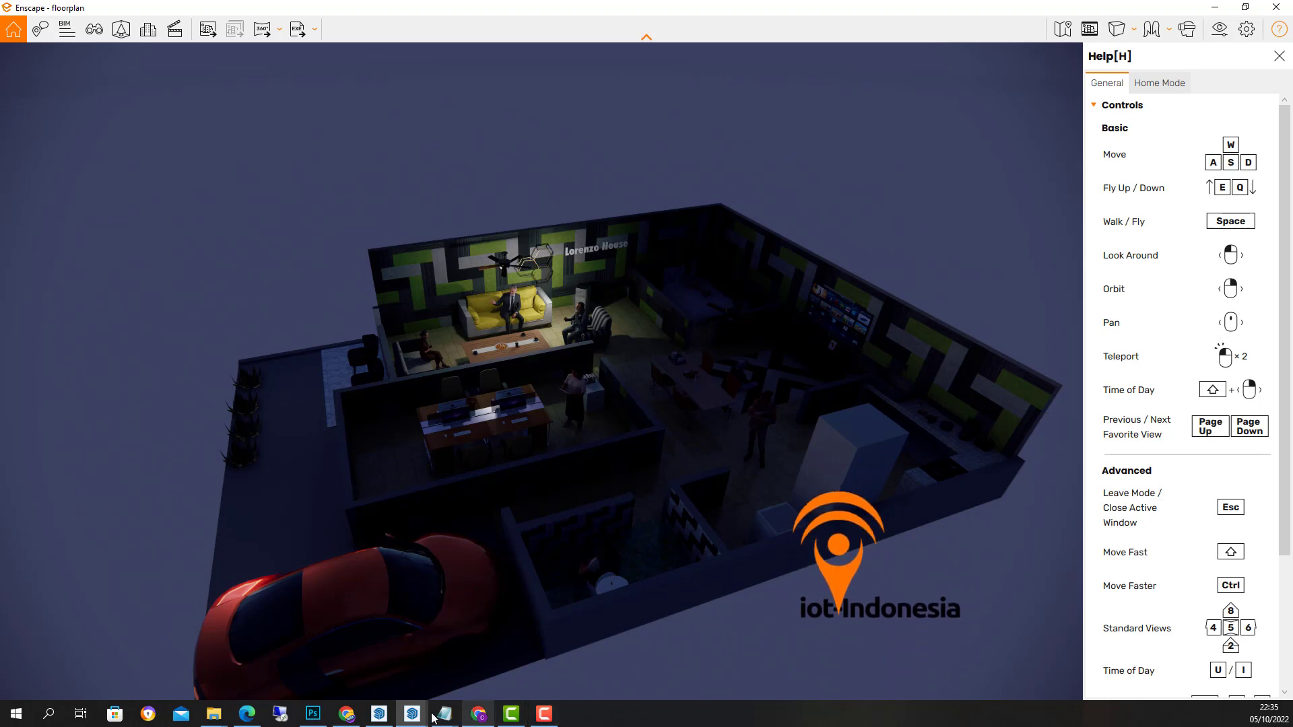
Step: Return to SketchUp and place a new Enscape sphere light beside the white TV cabinet, near the bedroom partition
left_click(381, 713)
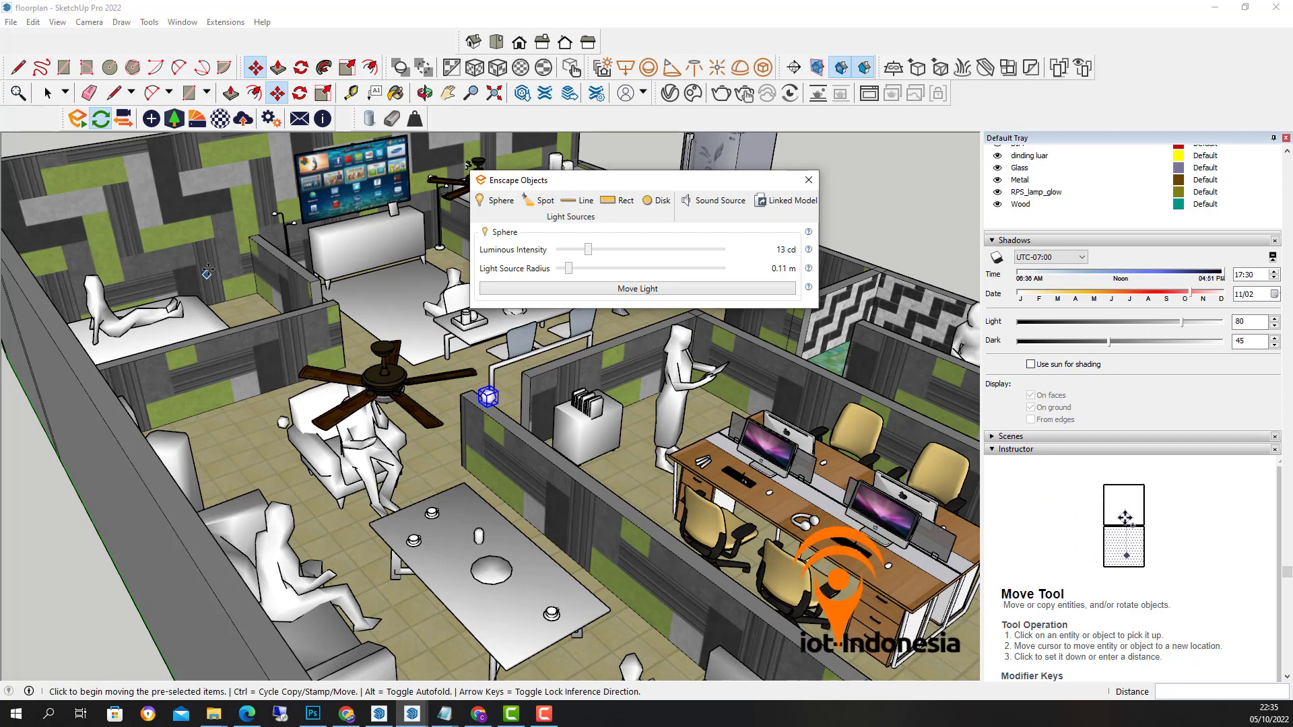
key("o")
middle_click_drag(208, 267, 309, 301)
key("space")
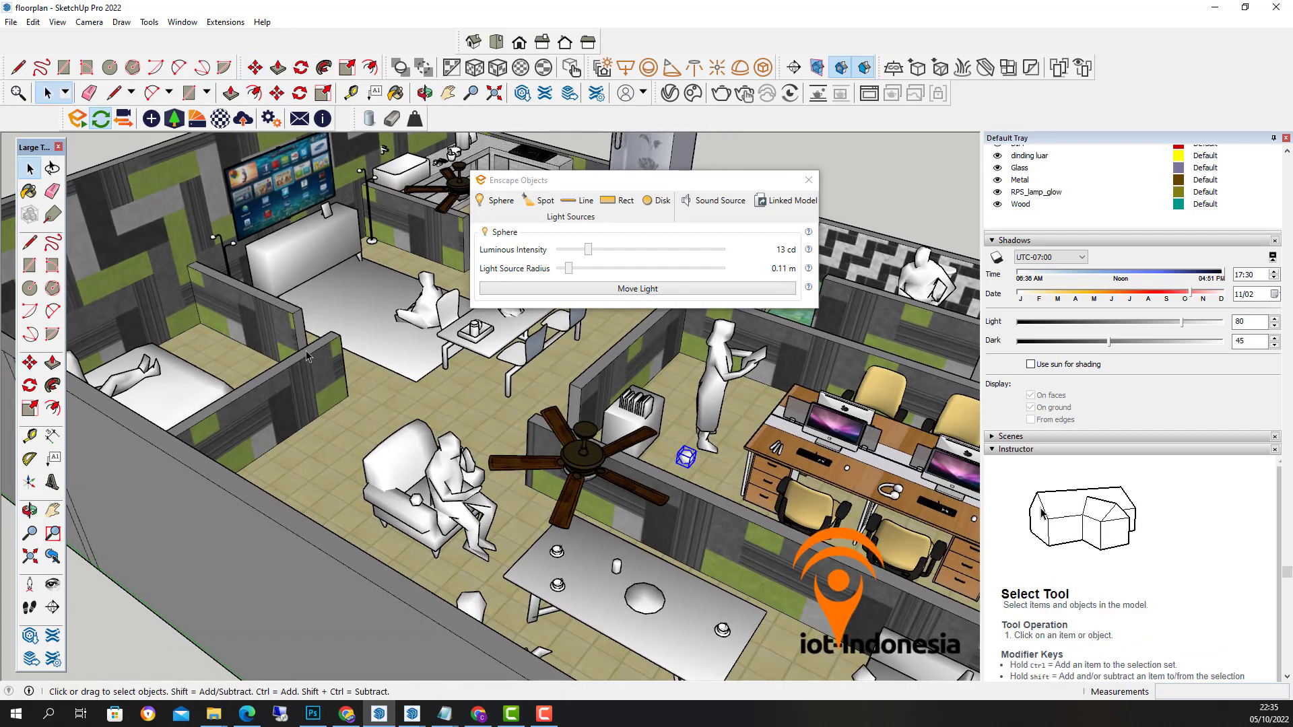
left_click(323, 384)
middle_click_drag(323, 384, 517, 265)
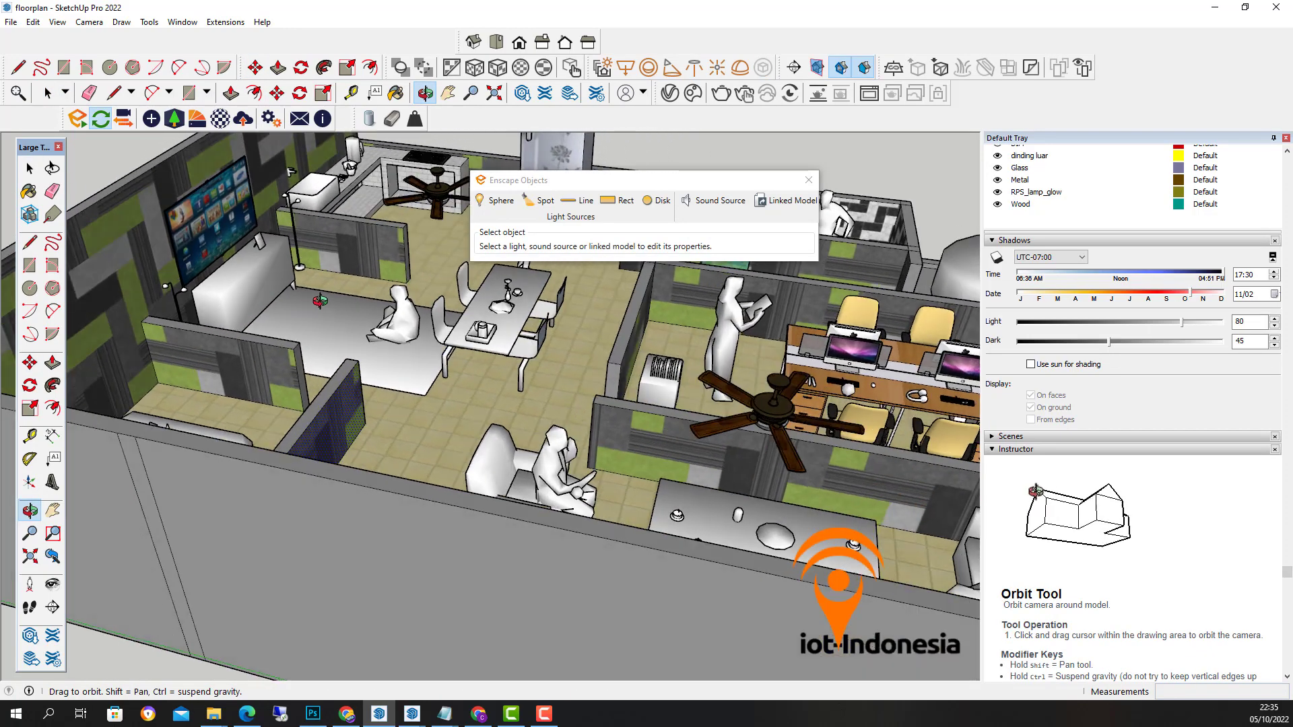
left_click(504, 204)
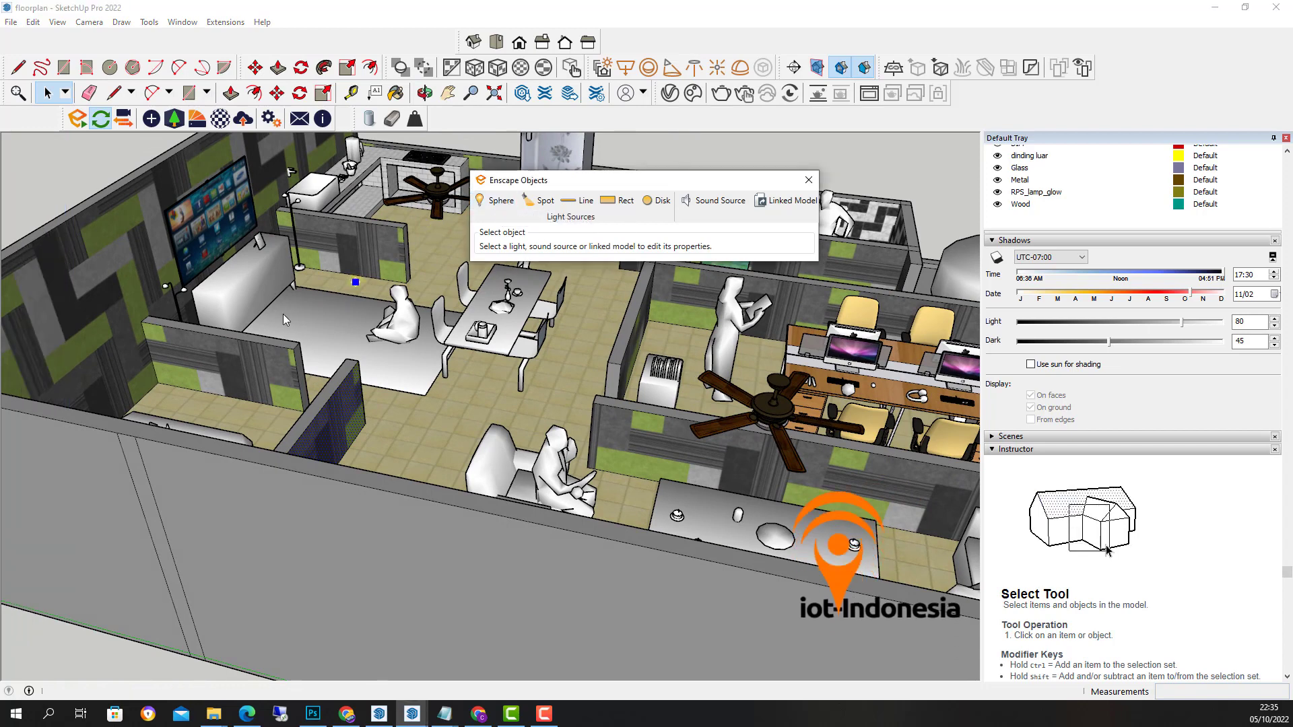
left_click(193, 312)
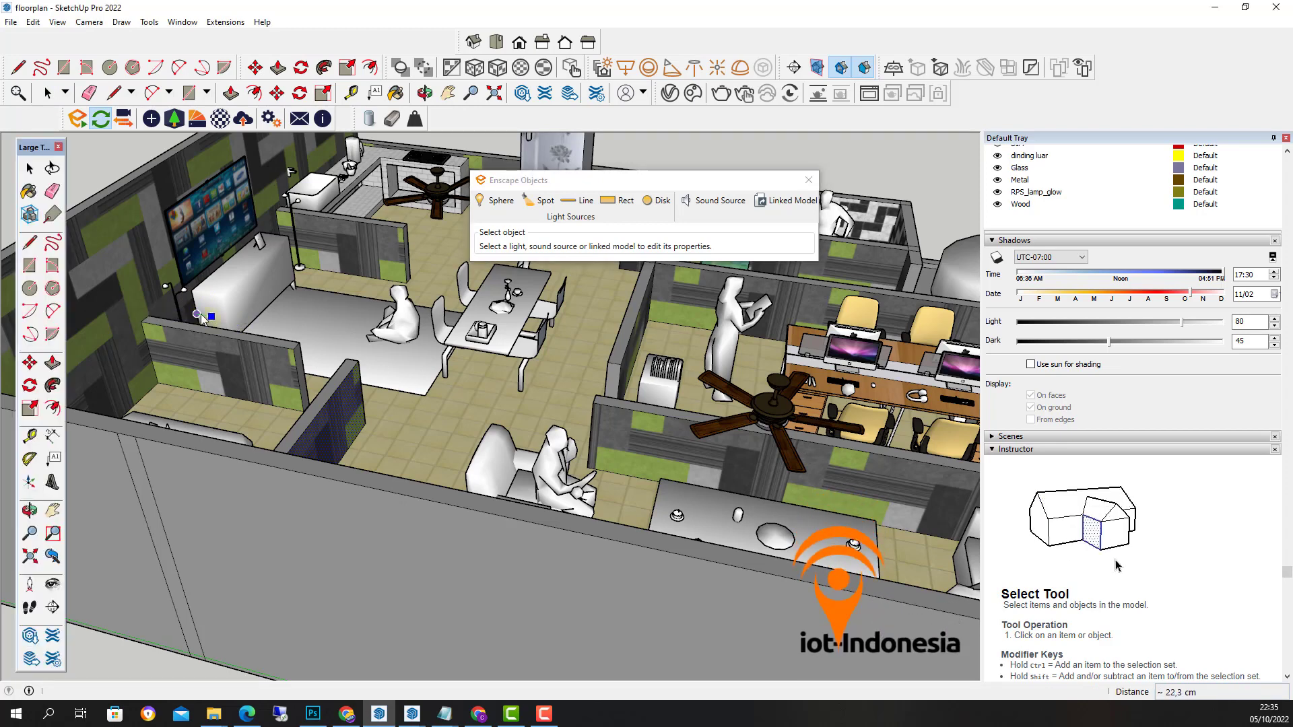
left_click(197, 317)
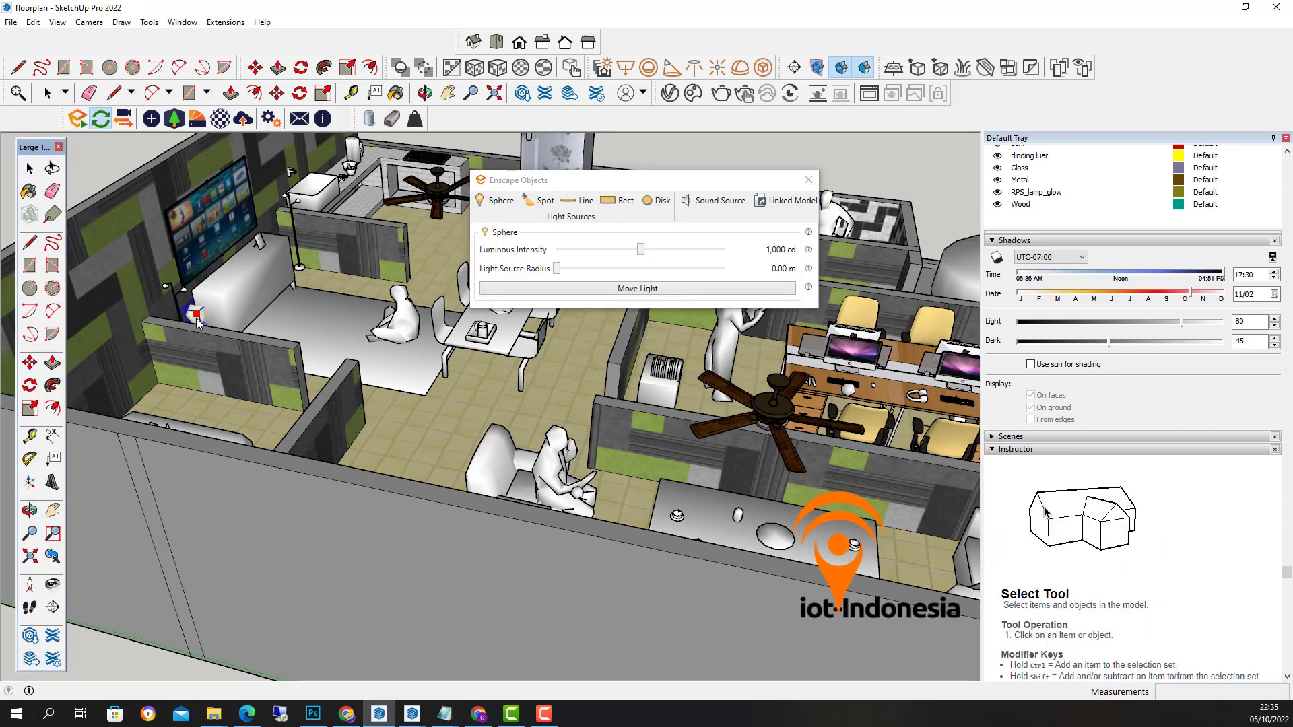
Step: Move the new sphere light about 90 cm along the green axis and raise it about 170 cm along the blue axis
middle_click_drag(207, 350, 78, 368)
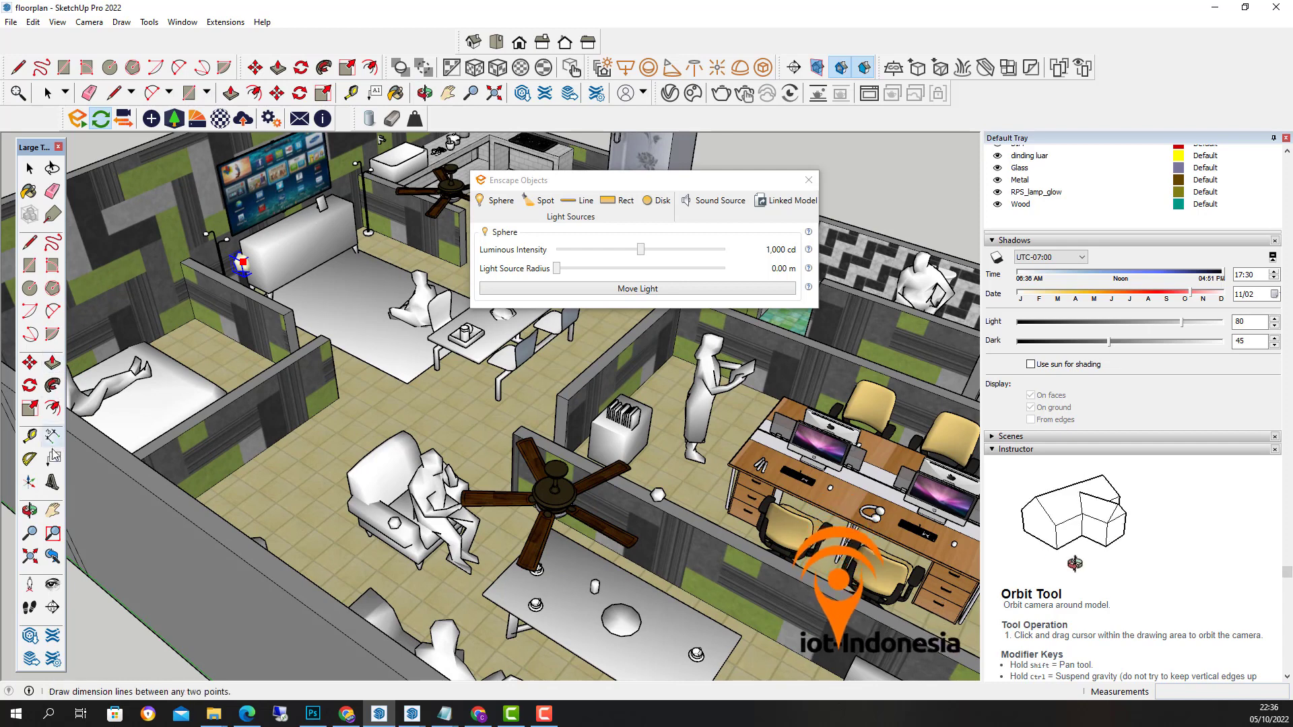
left_click(30, 363)
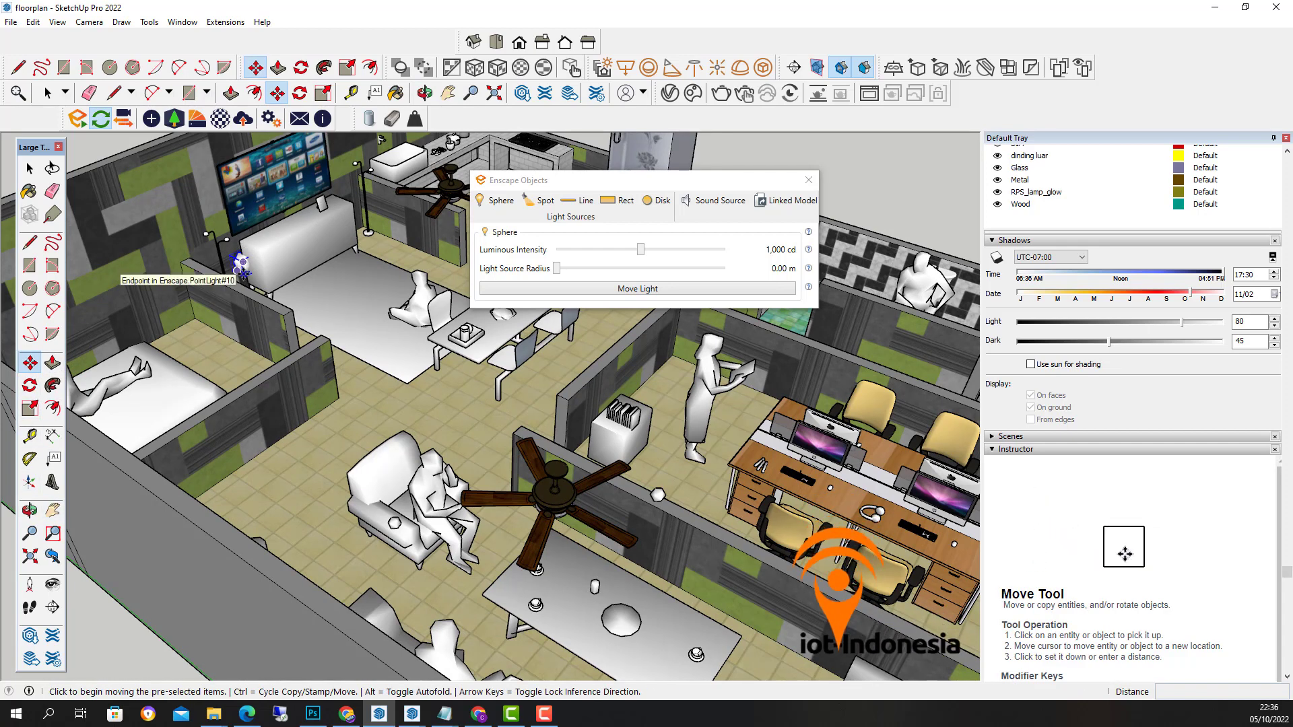
left_click(240, 266)
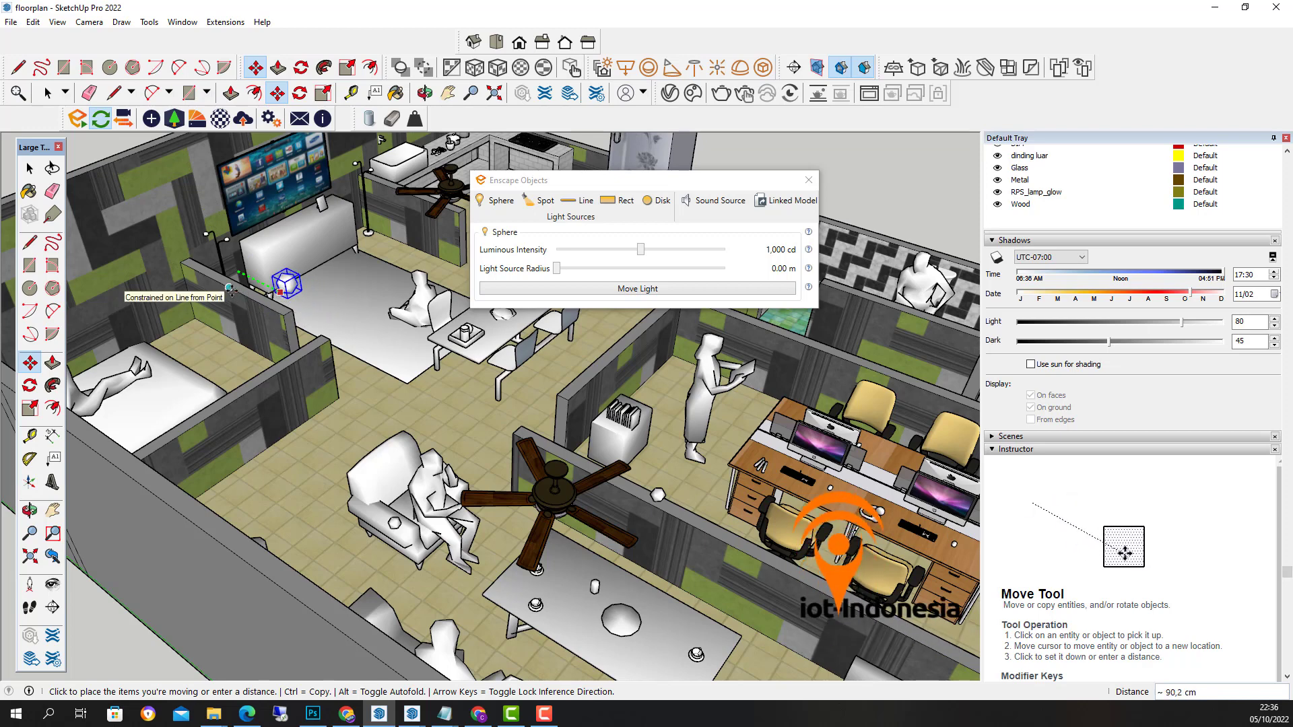
left_click(230, 290)
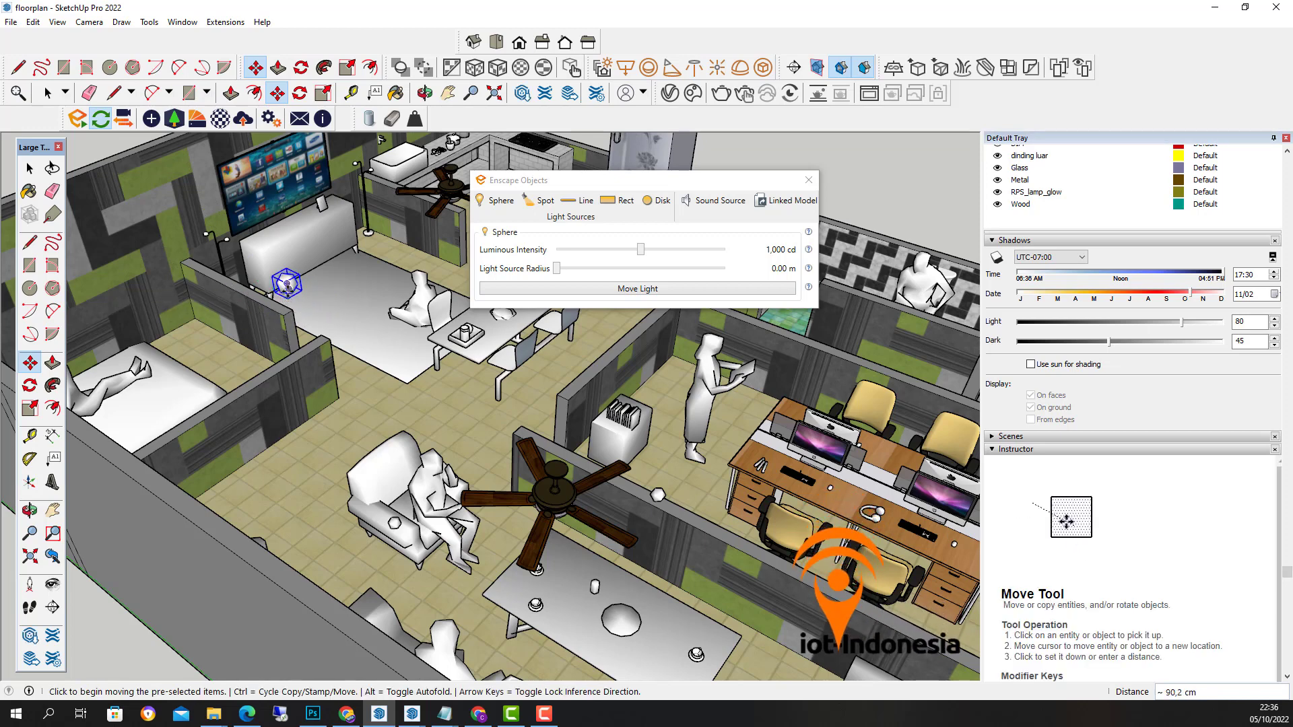
left_click(288, 286)
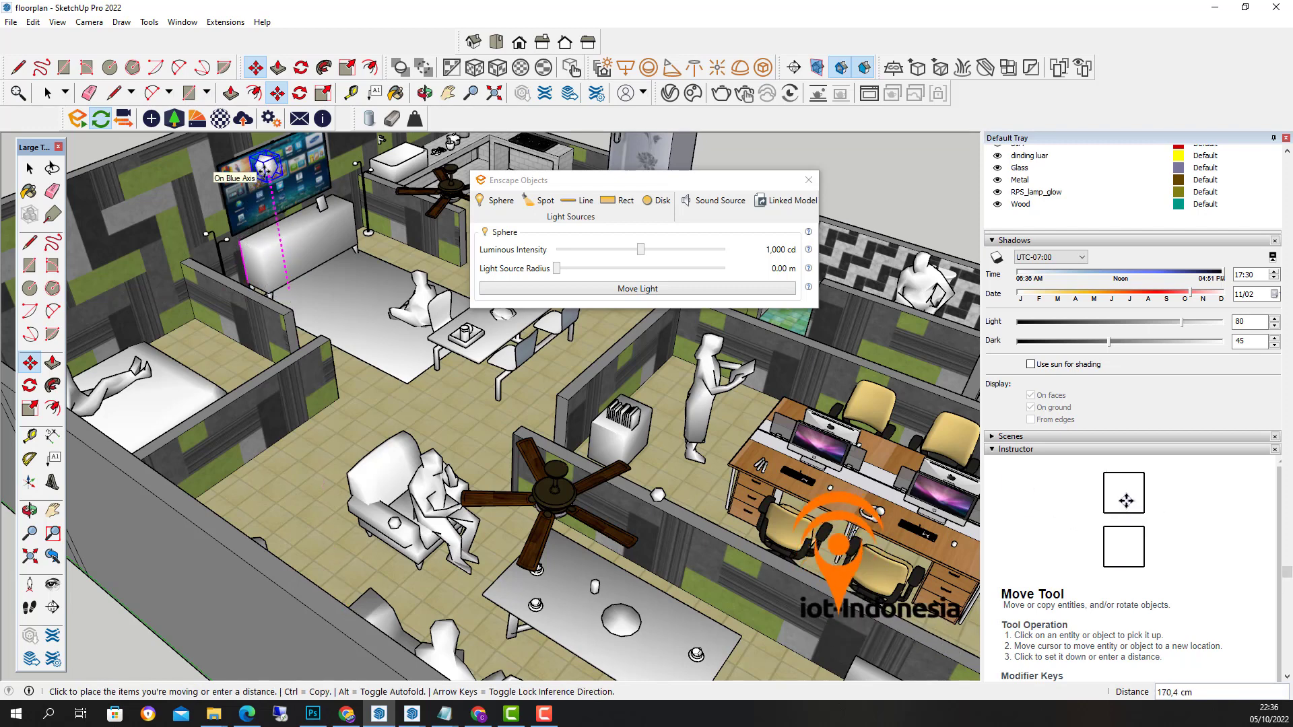
left_click(264, 168)
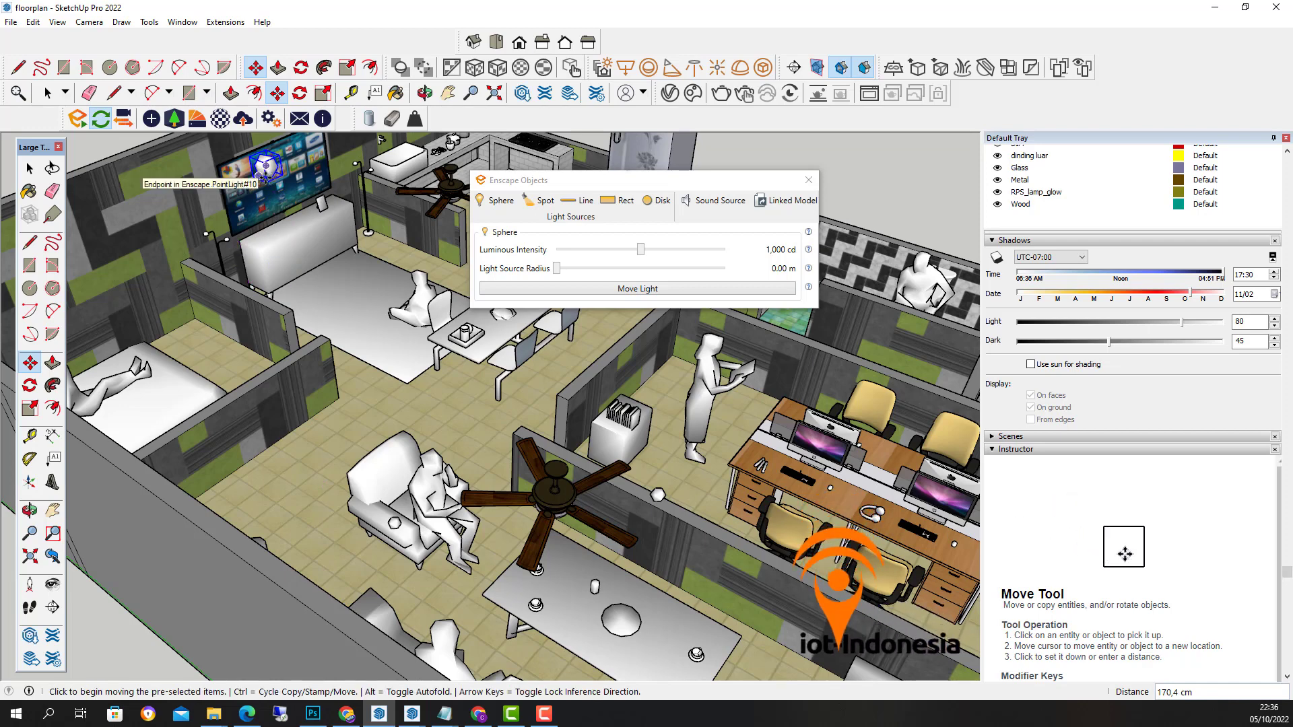
Step: Move the sphere light about 151 cm along the red axis toward the bedroom, plus another 3 cm along the same axis
left_click(265, 170)
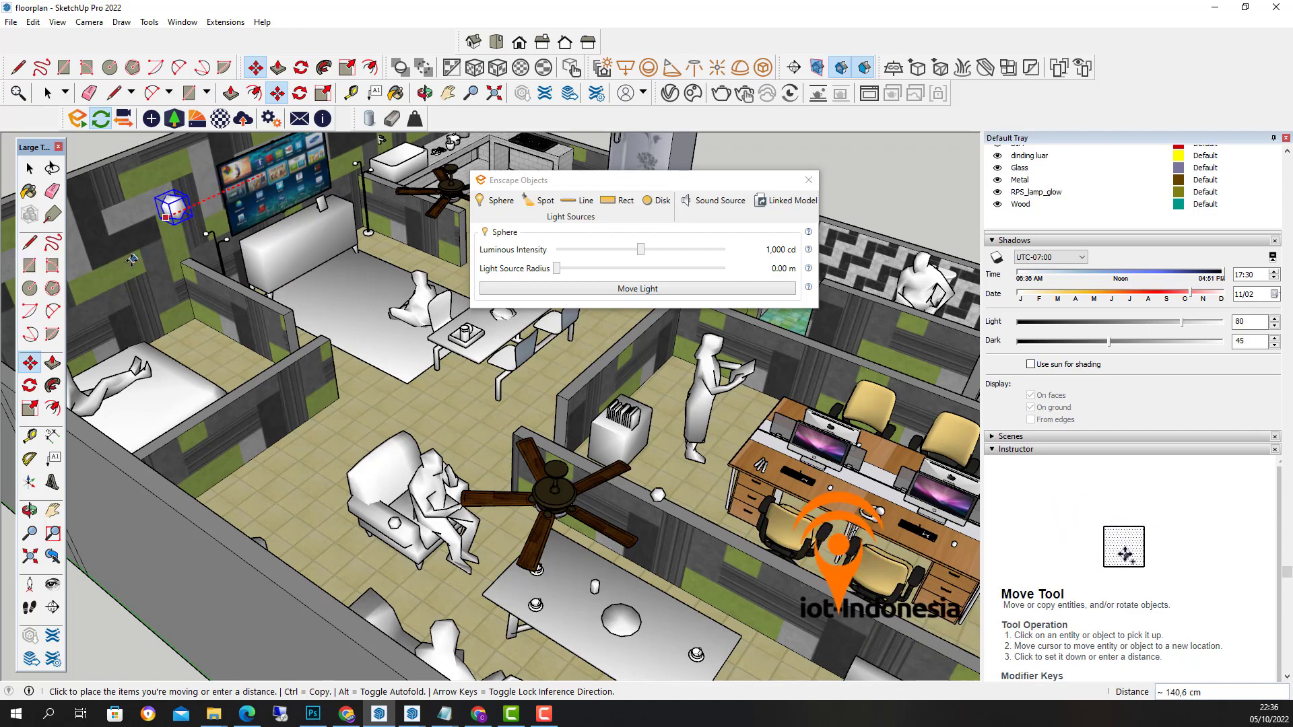
left_click(125, 264)
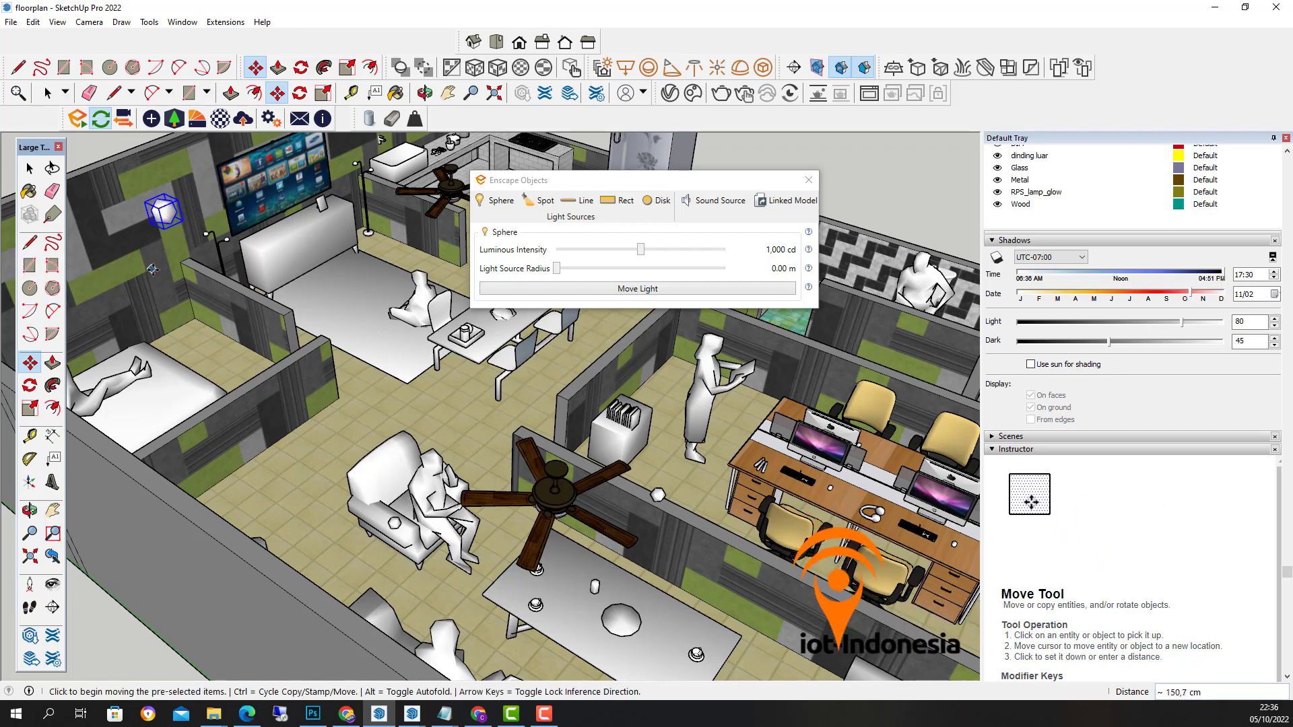
middle_click_drag(125, 264, 555, 439)
middle_click_drag(635, 418, 383, 514)
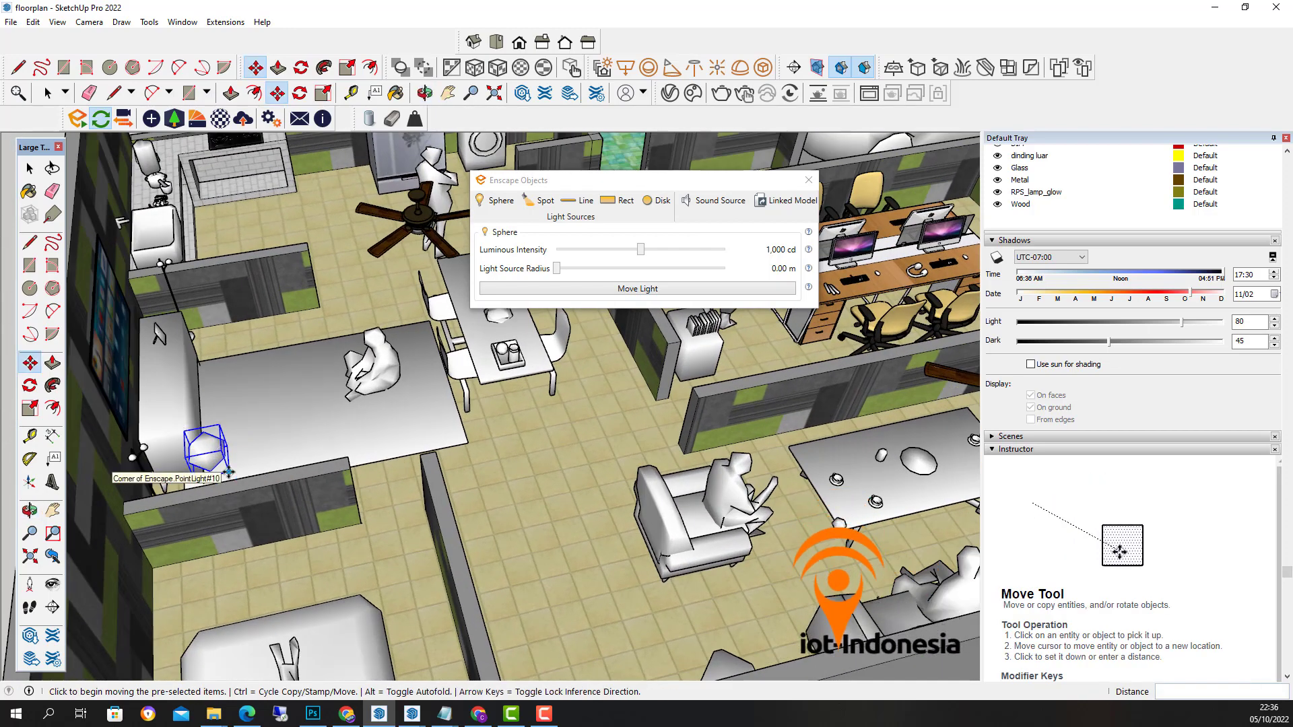
left_click(229, 472)
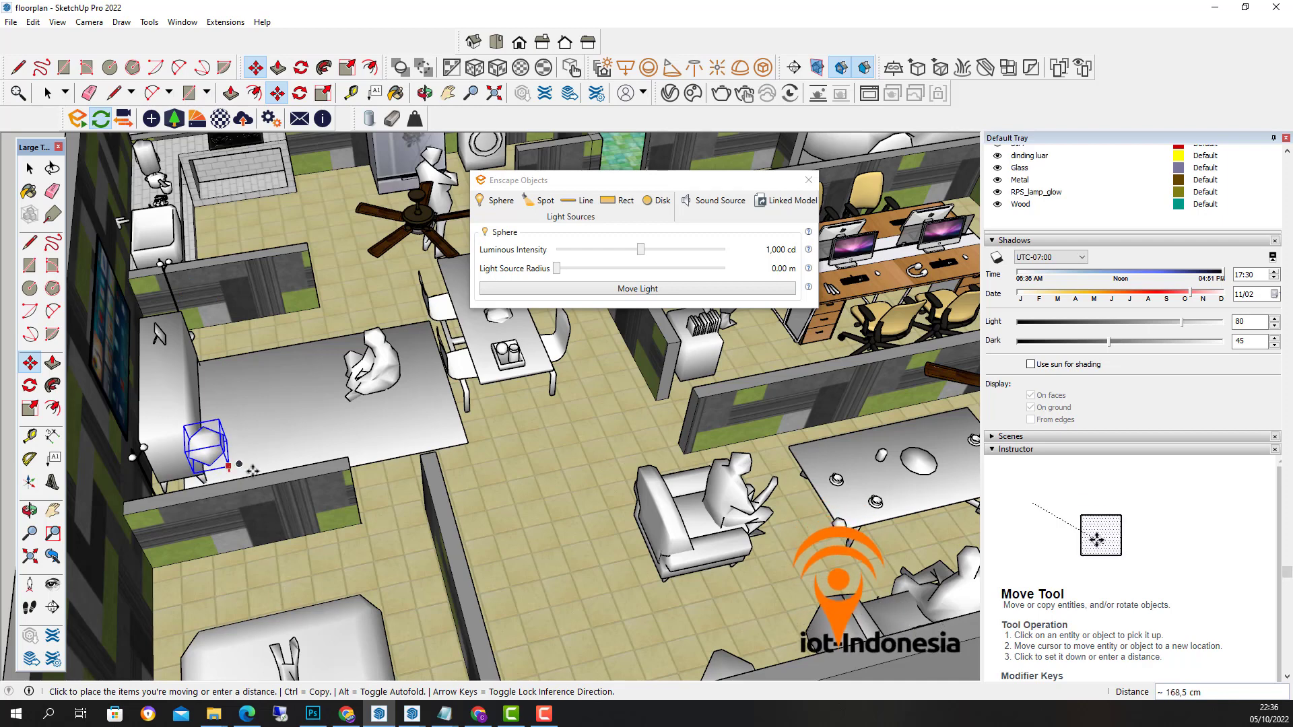
key("Right")
key("Right")
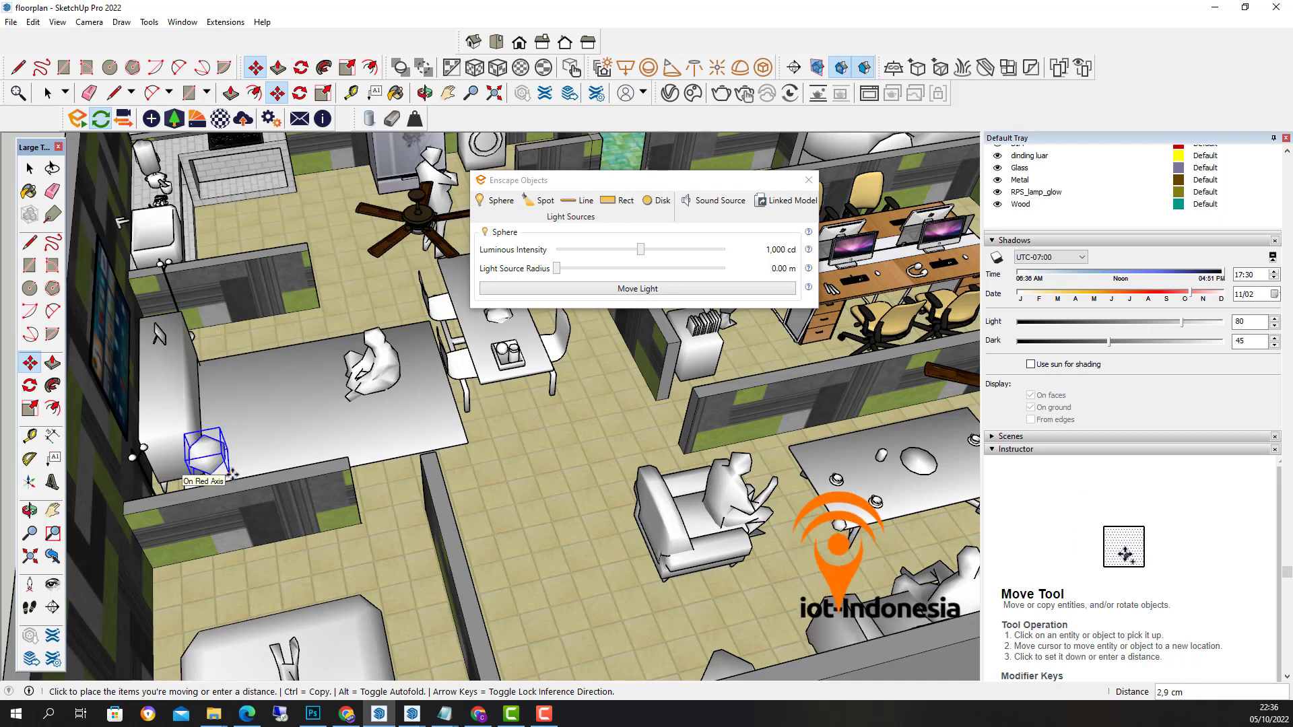
left_click(231, 474)
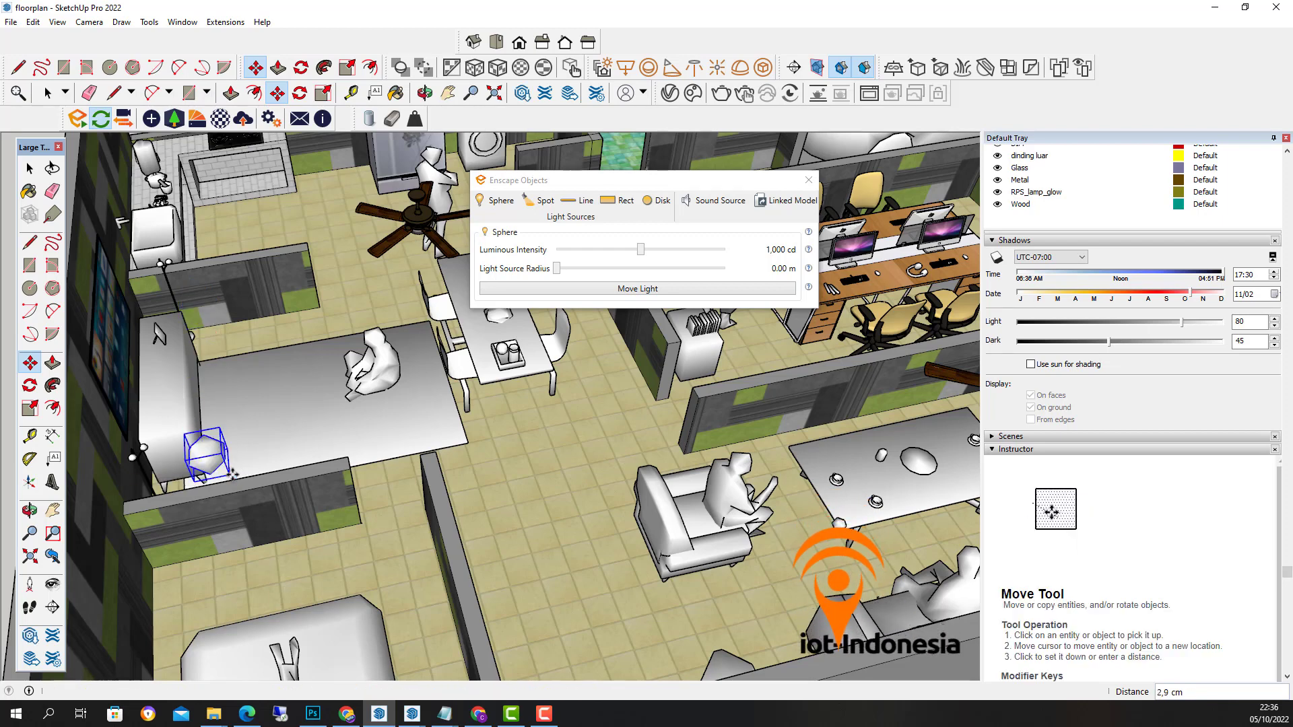
Step: Shift the sphere light along the green axis away from the TV wall, and 90 cm along the red axis into the bedroom
left_click(229, 475)
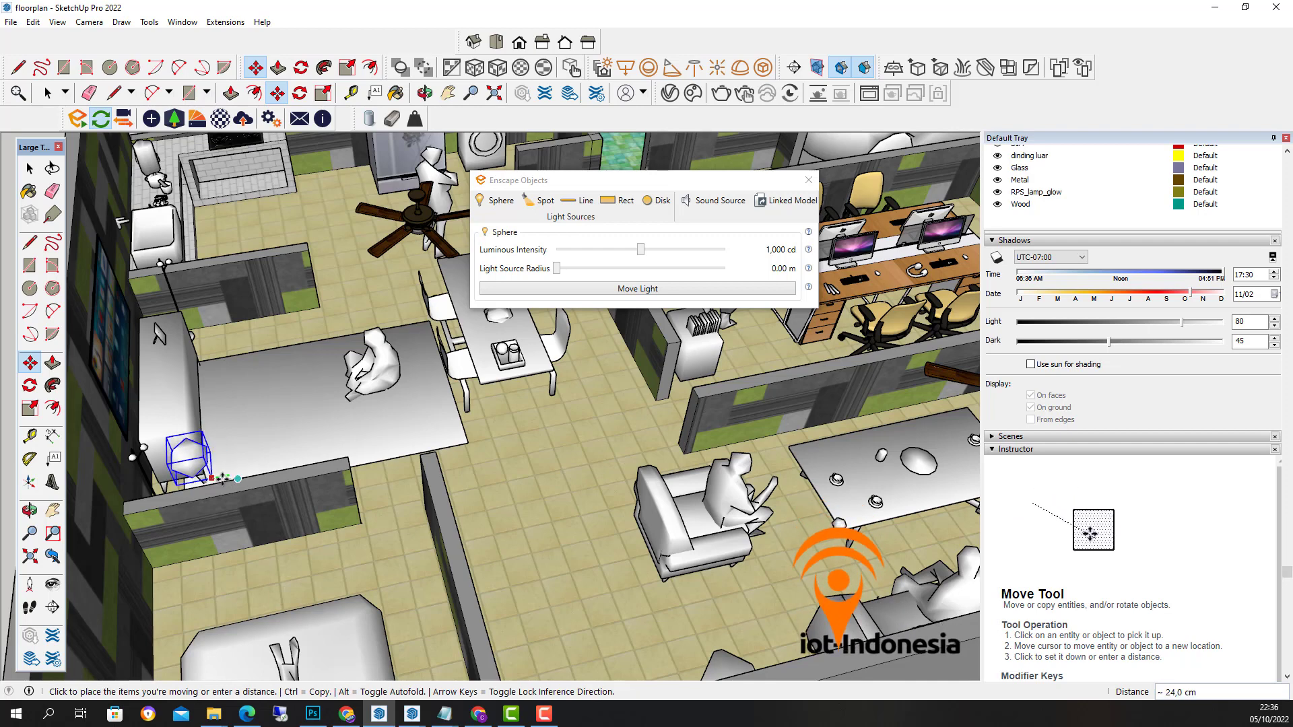
left_click(297, 480)
middle_click_drag(297, 481, 662, 569)
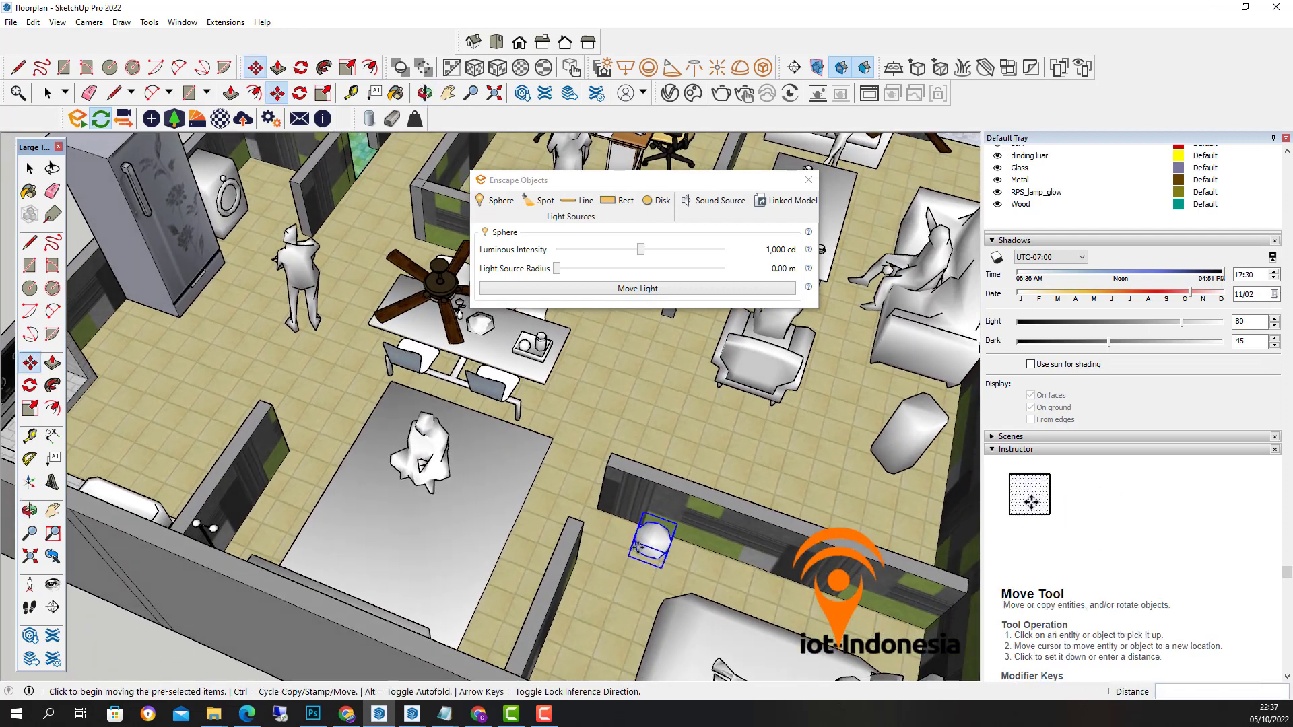
left_click(662, 569)
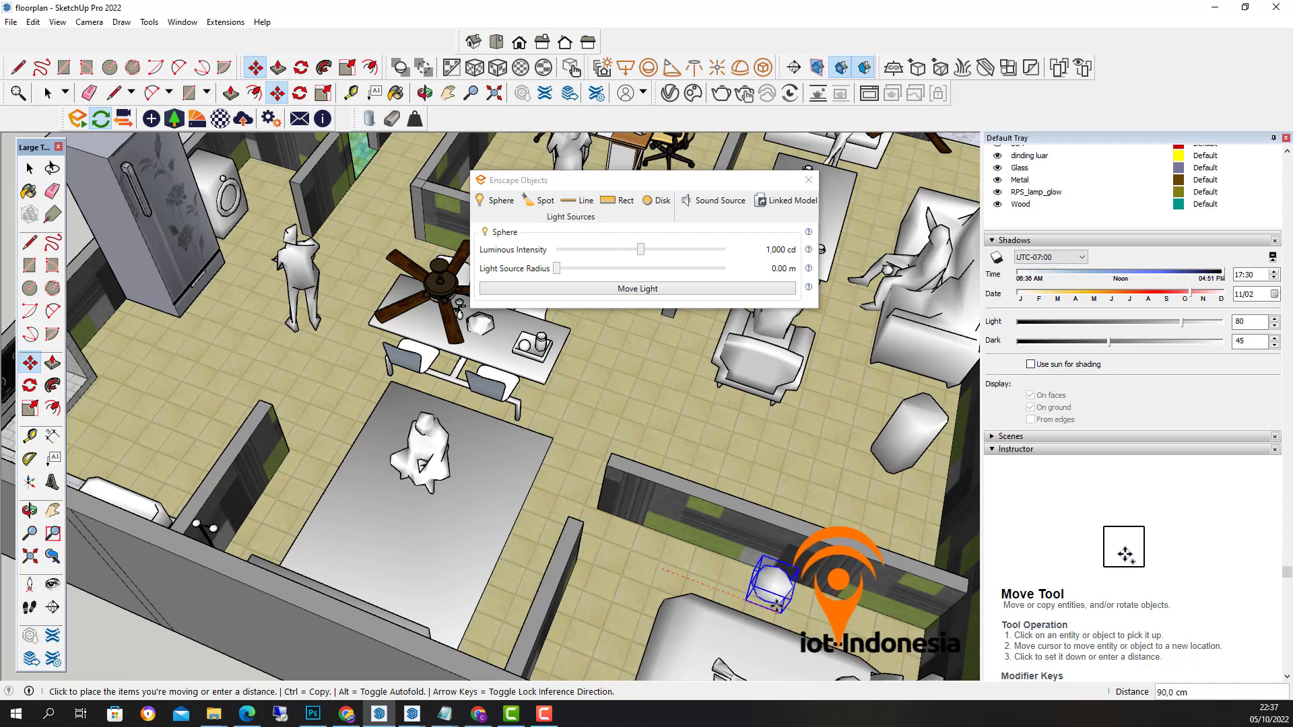
left_click(779, 605)
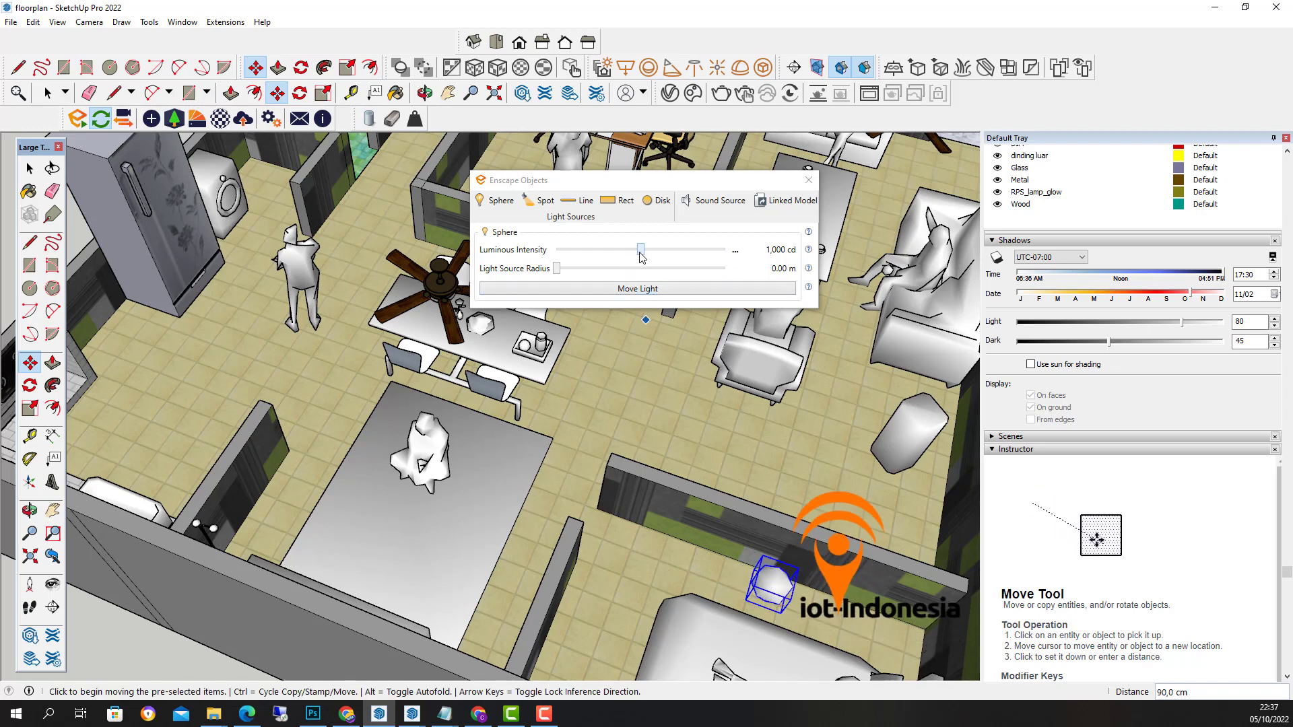
Step: Set the bedroom sphere light's luminous intensity to 32 cd and its light source radius to 0.07 m
left_click_drag(637, 249, 619, 258)
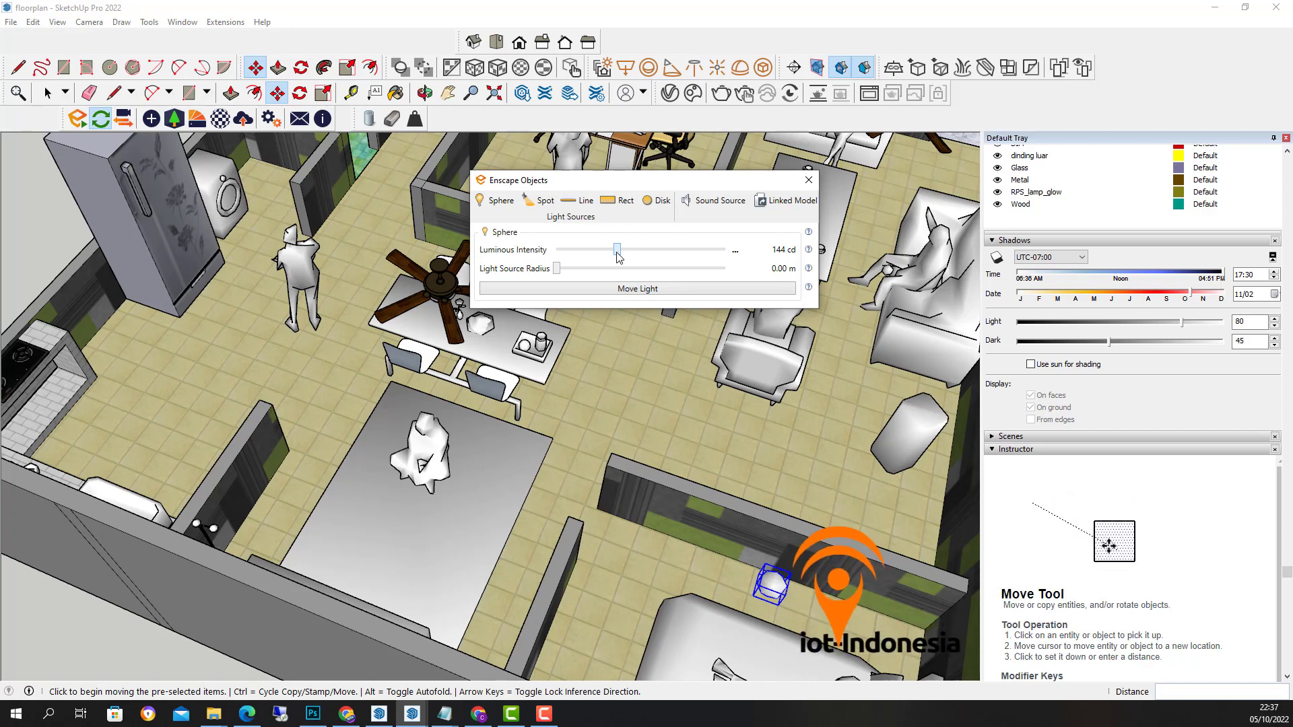
left_click_drag(607, 254, 599, 255)
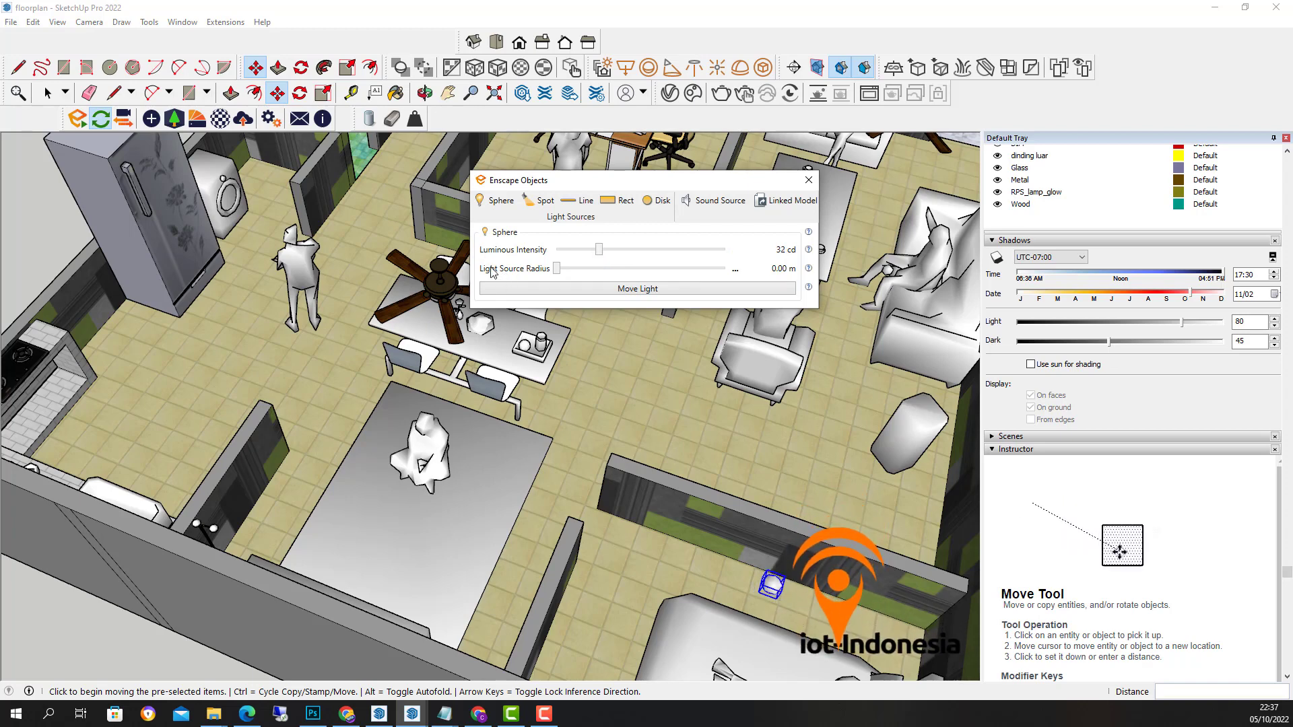
left_click_drag(556, 271, 562, 272)
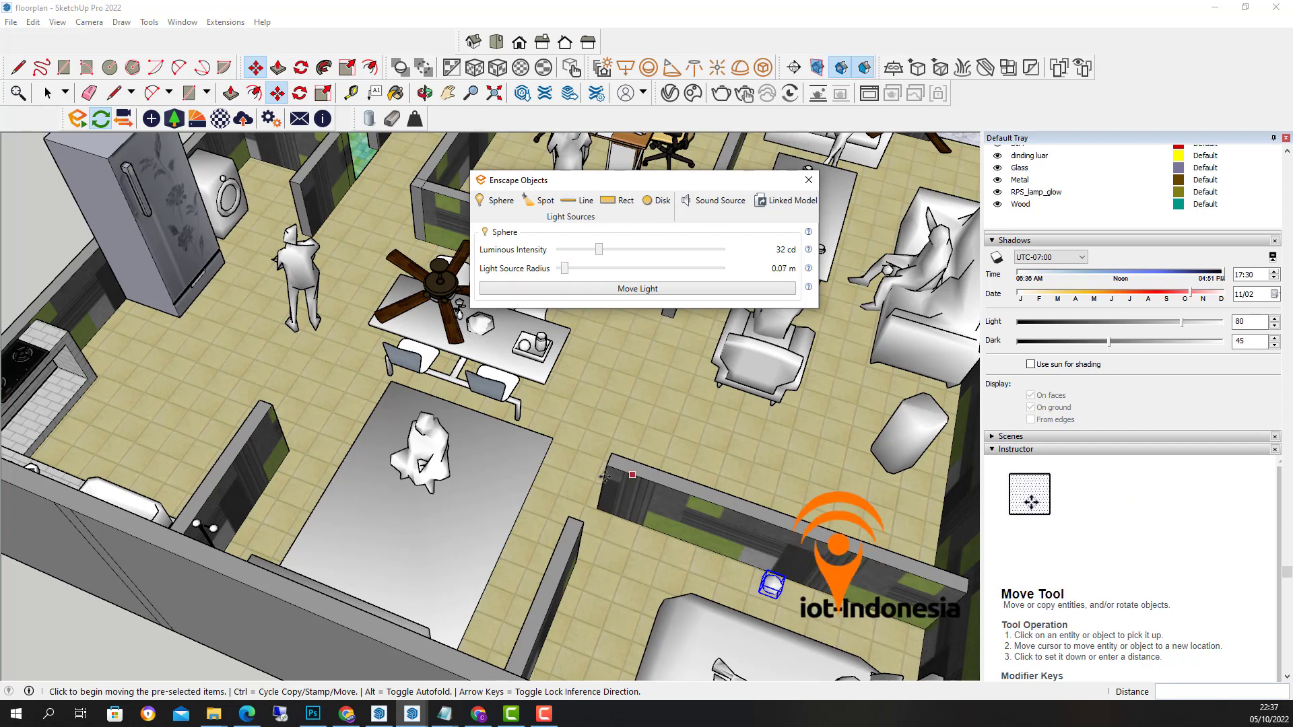
Step: Check the bedroom's illumination in the Enscape render and return to the SketchUp model
left_click(378, 718)
mouse_move(358, 686)
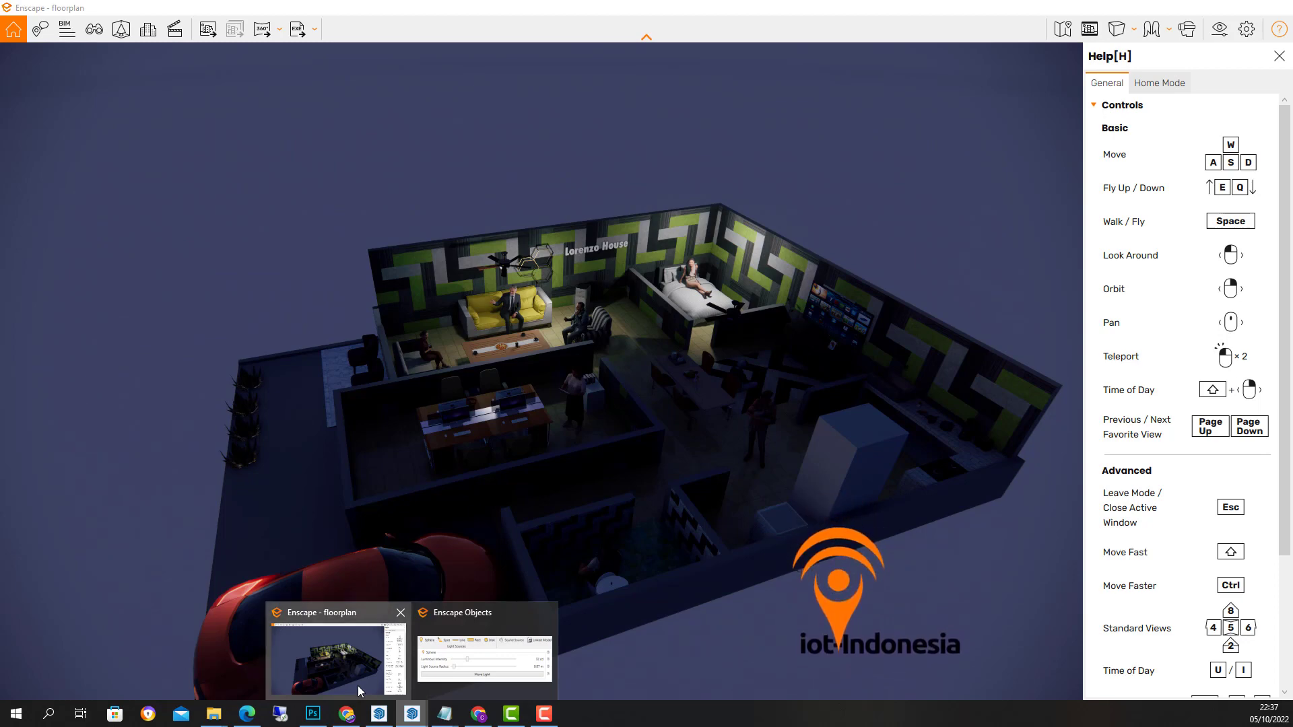
left_click(358, 685)
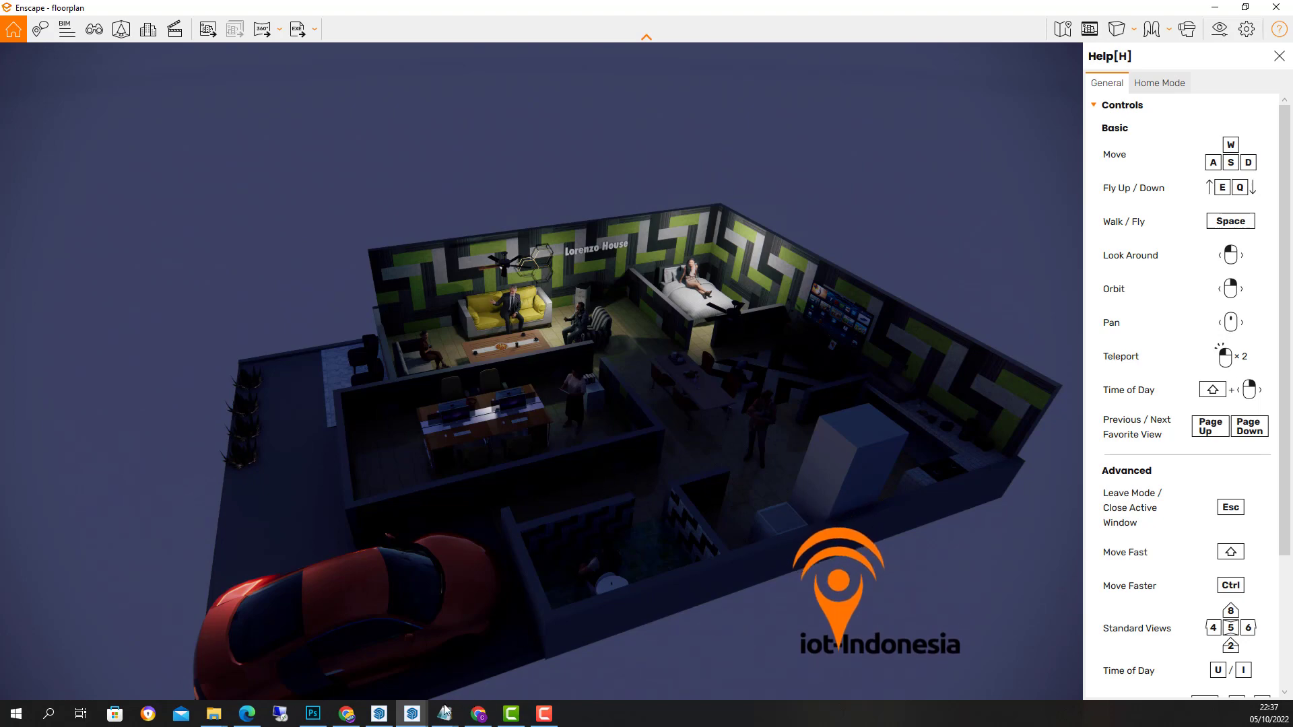
left_click(381, 714)
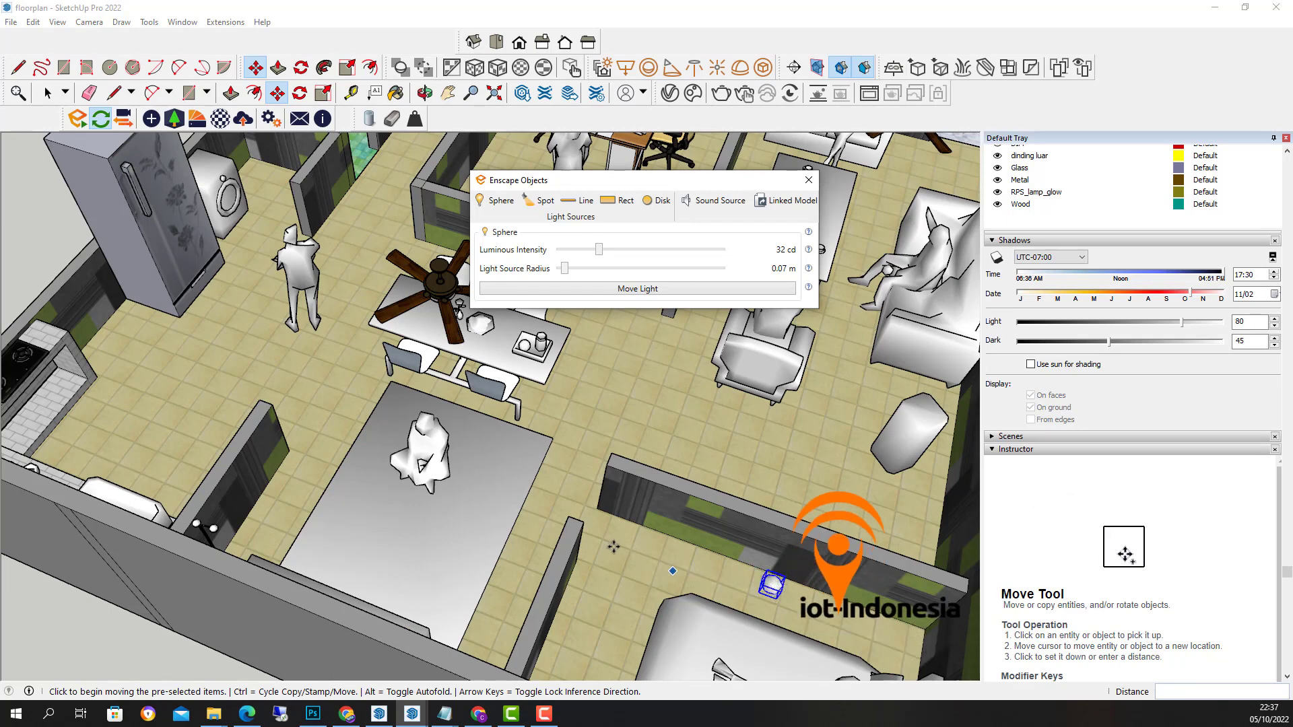
Step: Select the living room's sphere light beside its ceiling fan and set its luminous intensity to 1 cd
key("space")
left_click(627, 424)
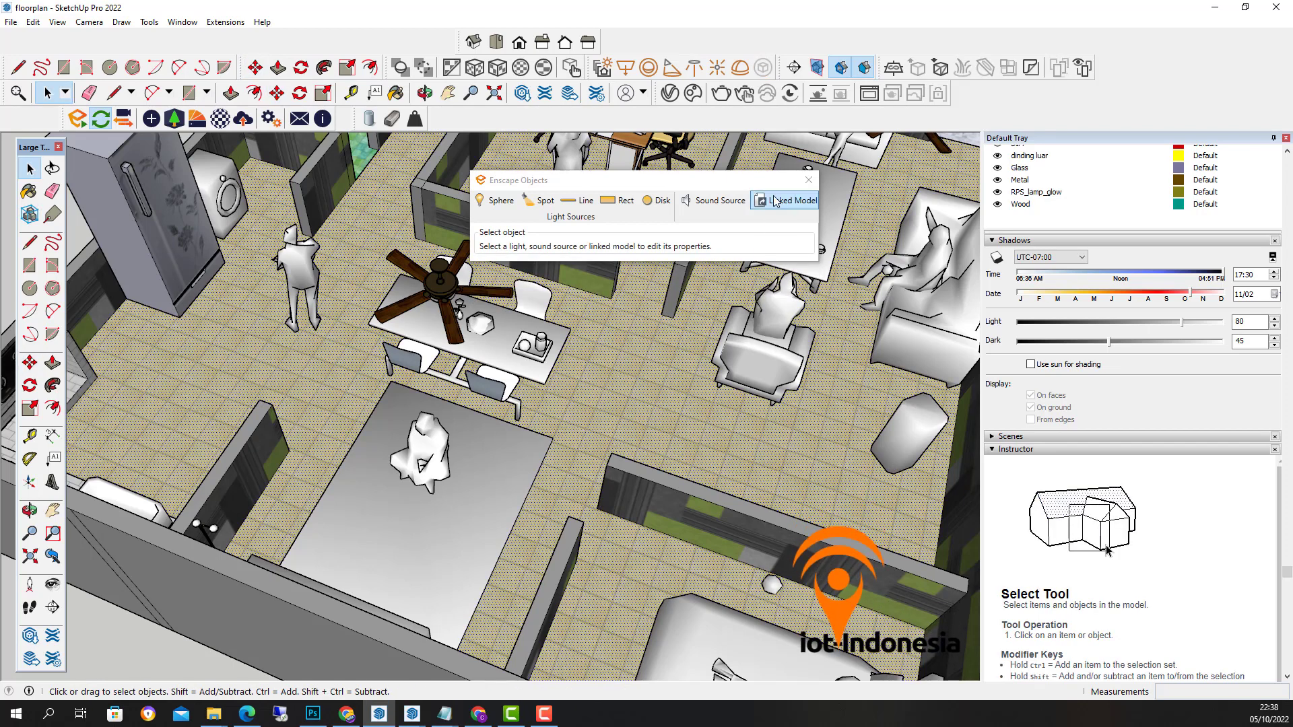
left_click_drag(736, 183, 600, 291)
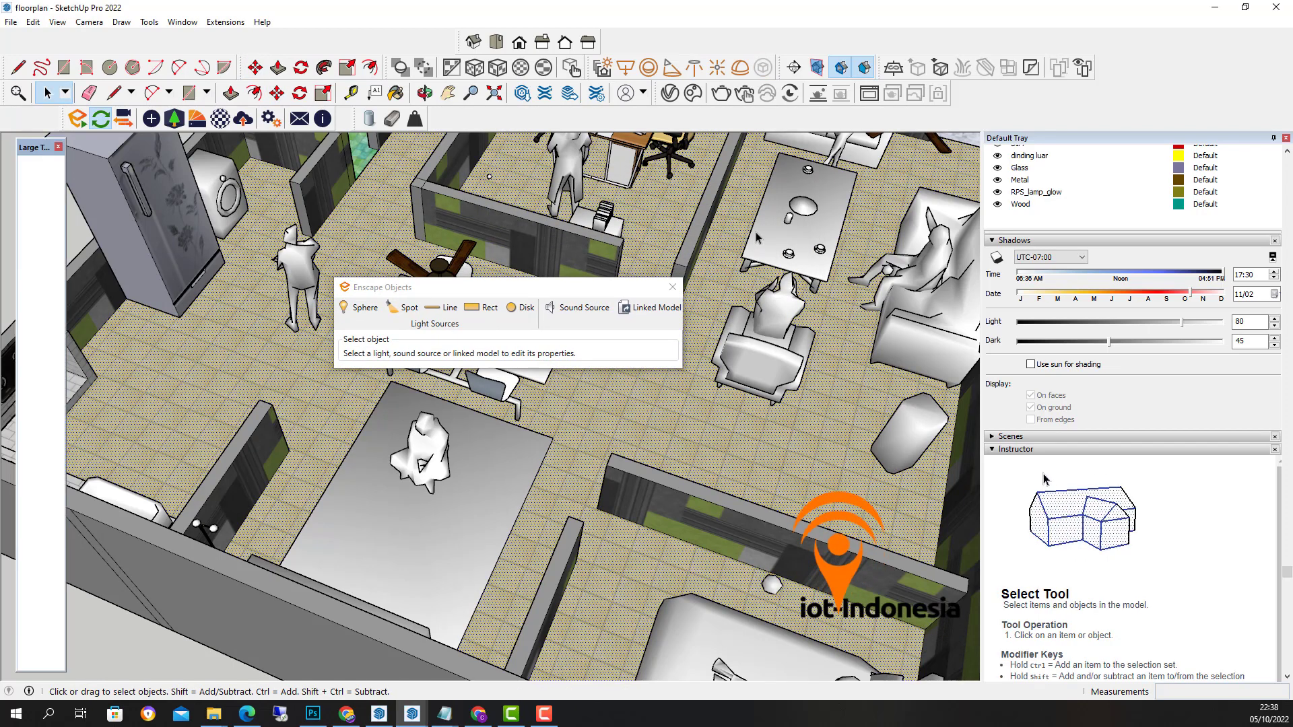
key("o")
left_click_drag(757, 237, 744, 418)
key("space")
key("o")
key("space")
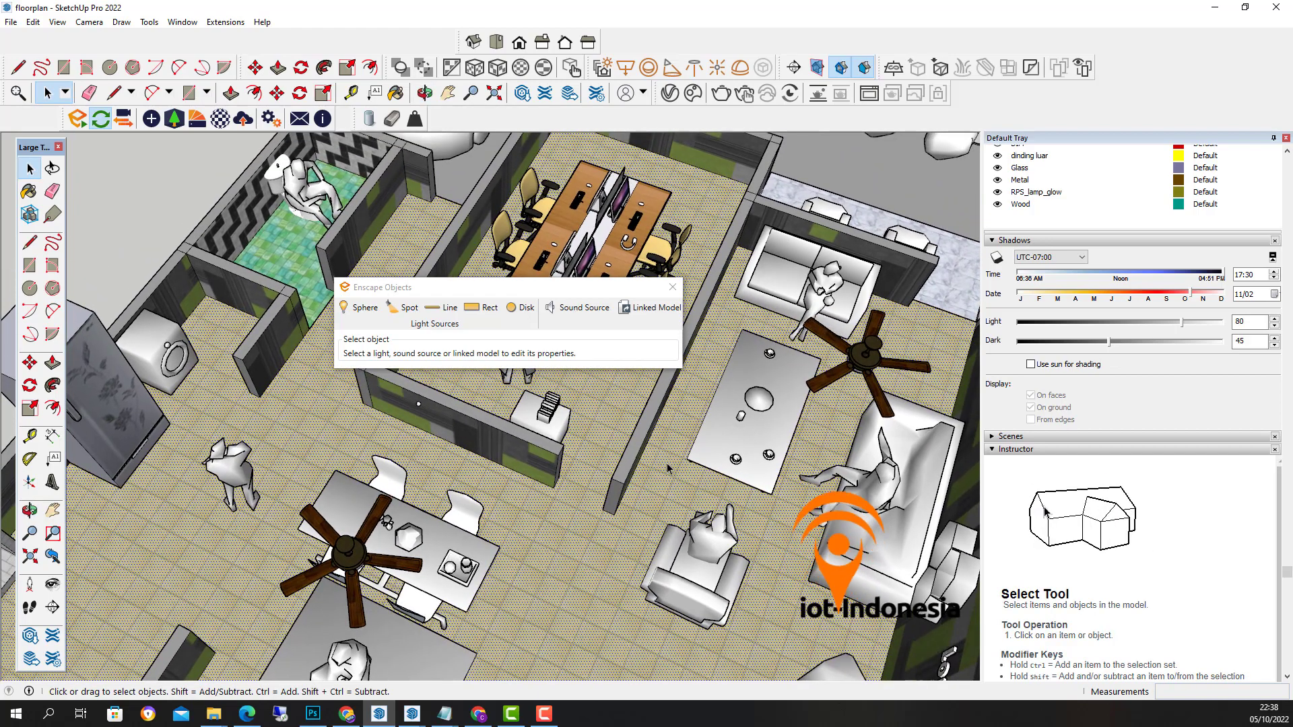
middle_click_drag(667, 467, 756, 206)
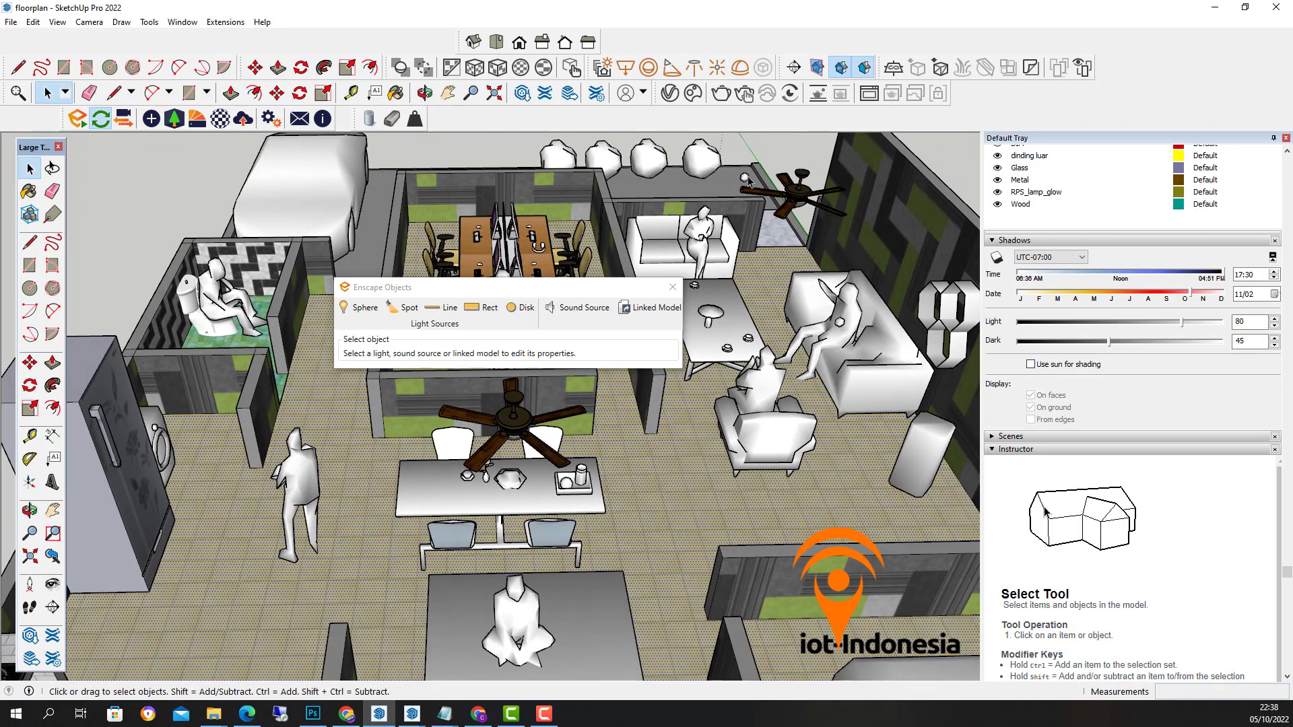
left_click(745, 179)
mouse_move(460, 364)
left_mouse_down()
mouse_move(423, 362)
mouse_move(417, 381)
left_mouse_up()
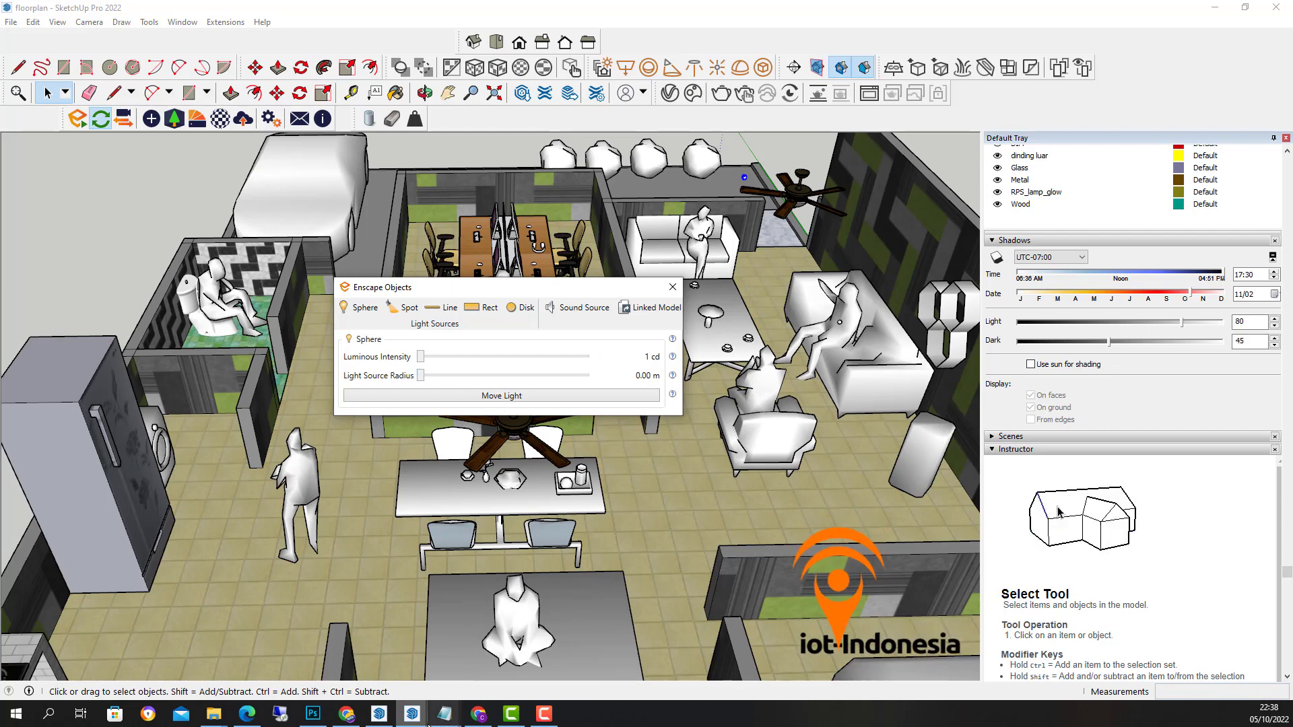
Step: Save a PNG screenshot of the Enscape render as kamartamuon in the ###latihan folder, and return to the SketchUp model
mouse_move(413, 719)
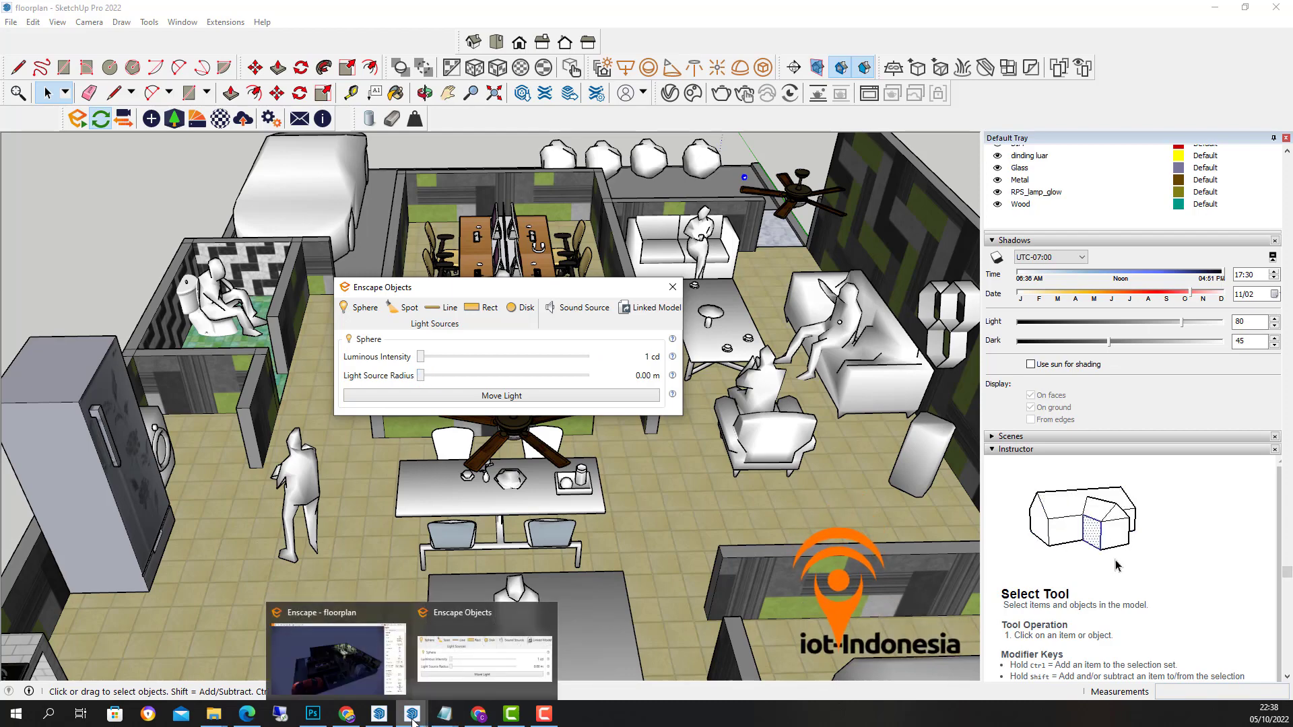
mouse_move(451, 673)
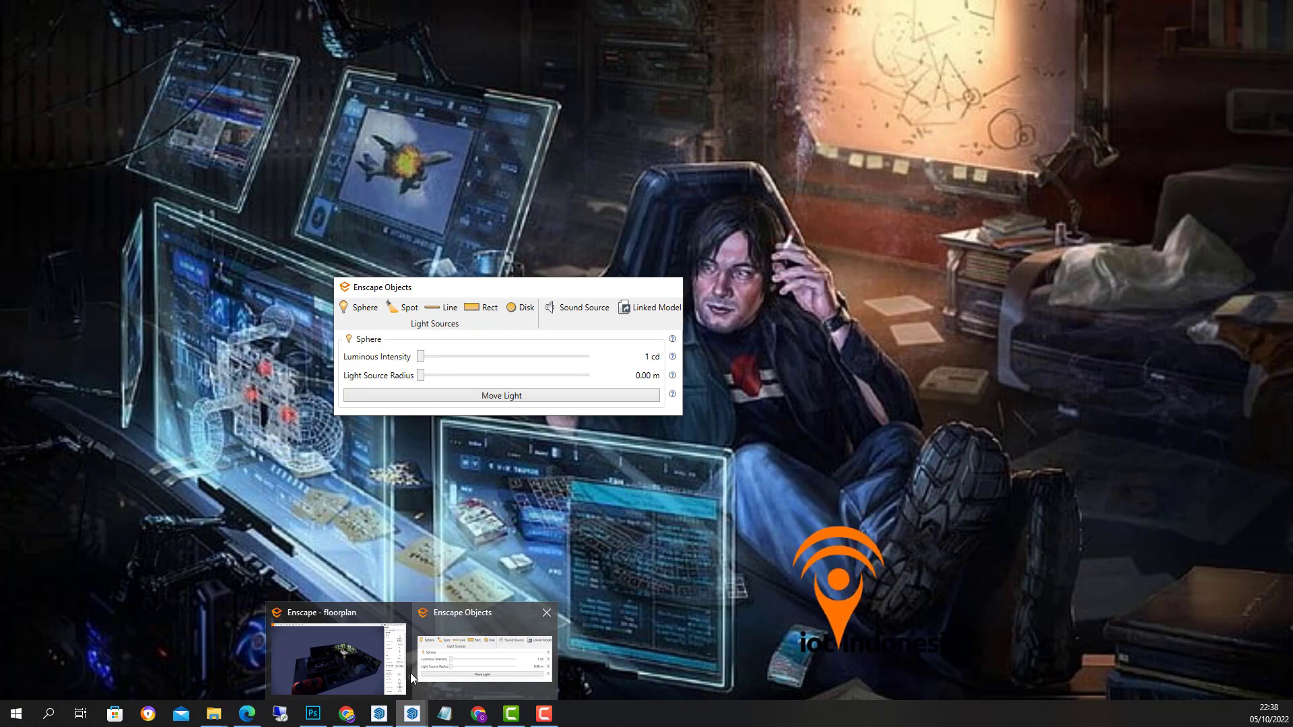
mouse_move(361, 673)
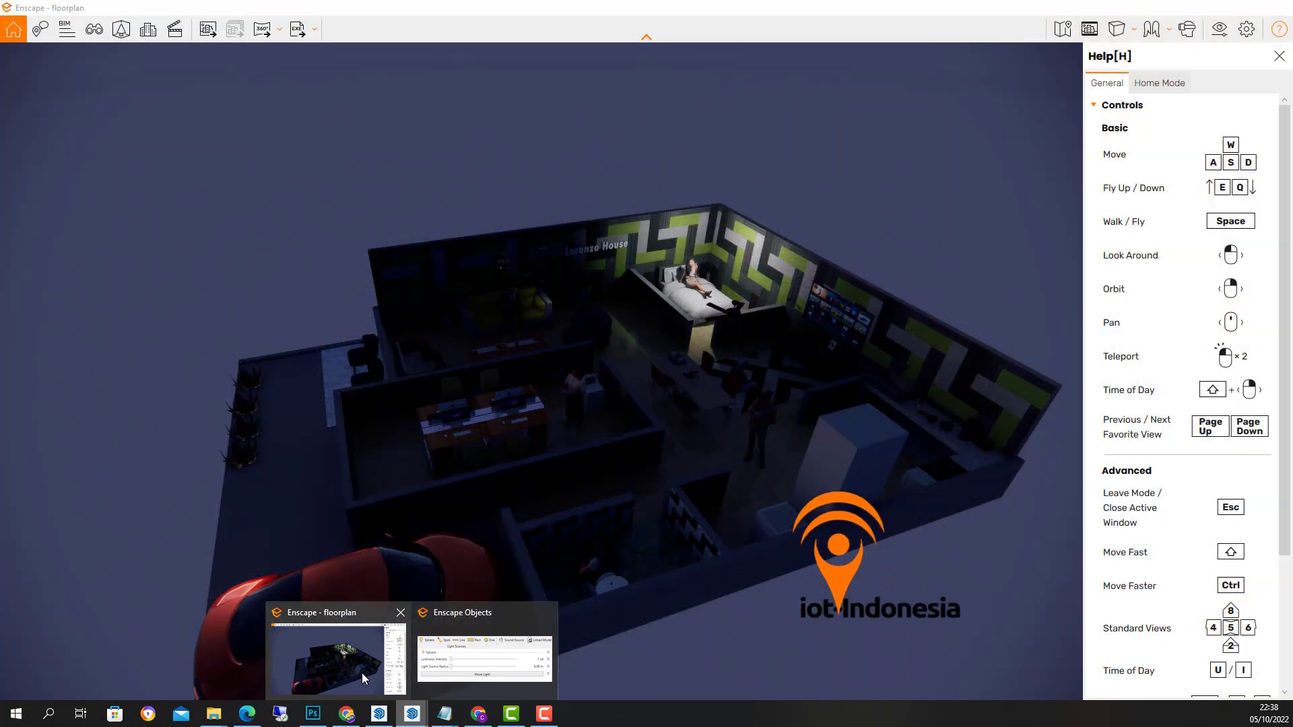
left_click(362, 673)
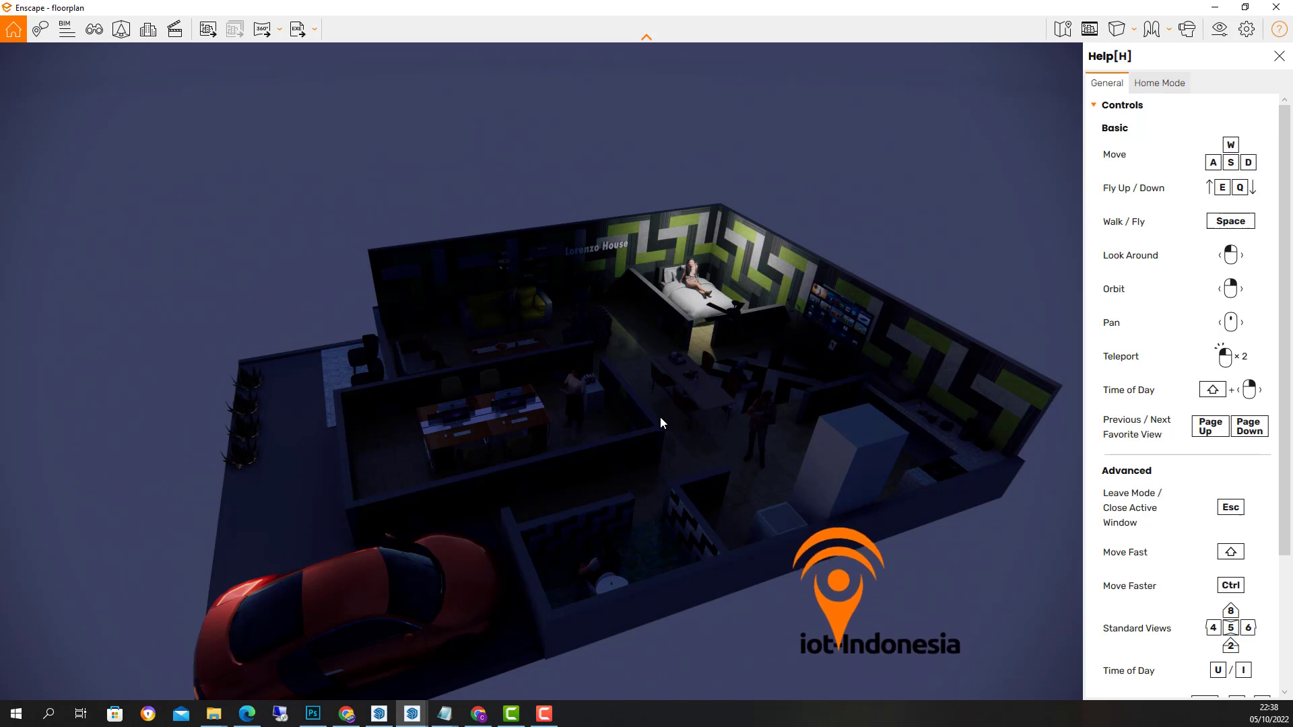
left_click(201, 32)
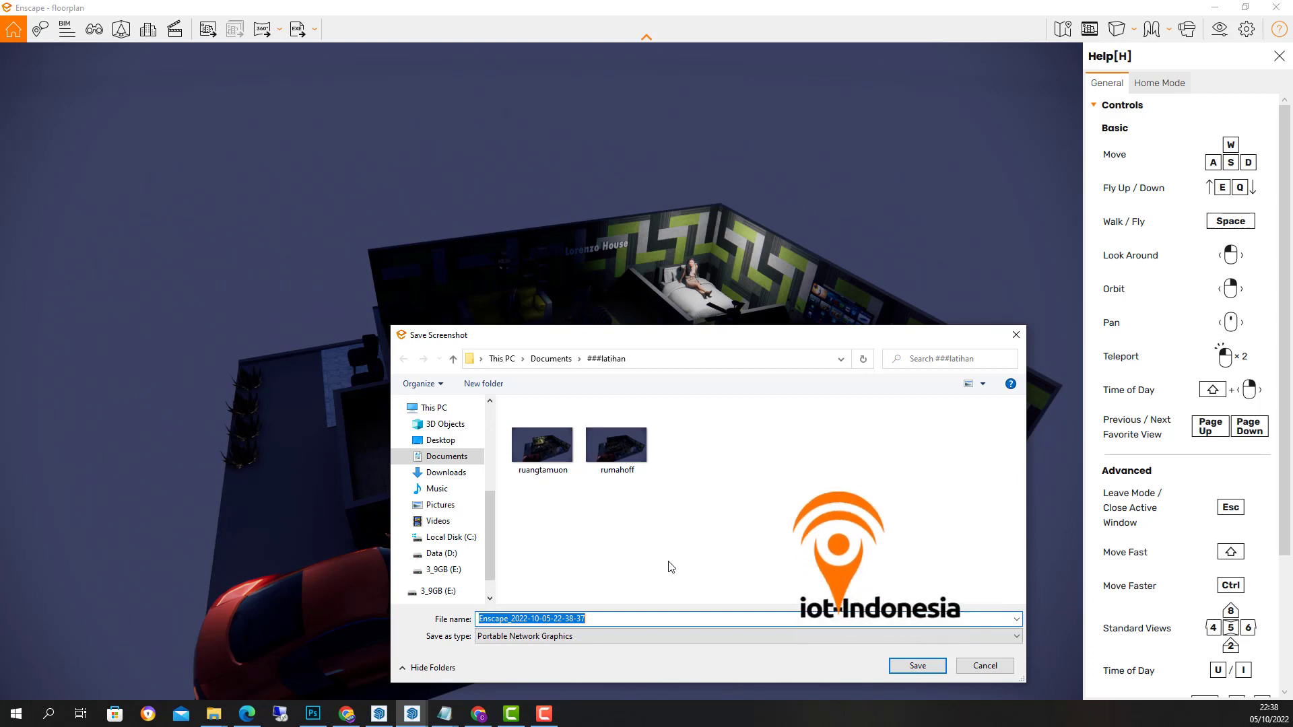
type("kamarta")
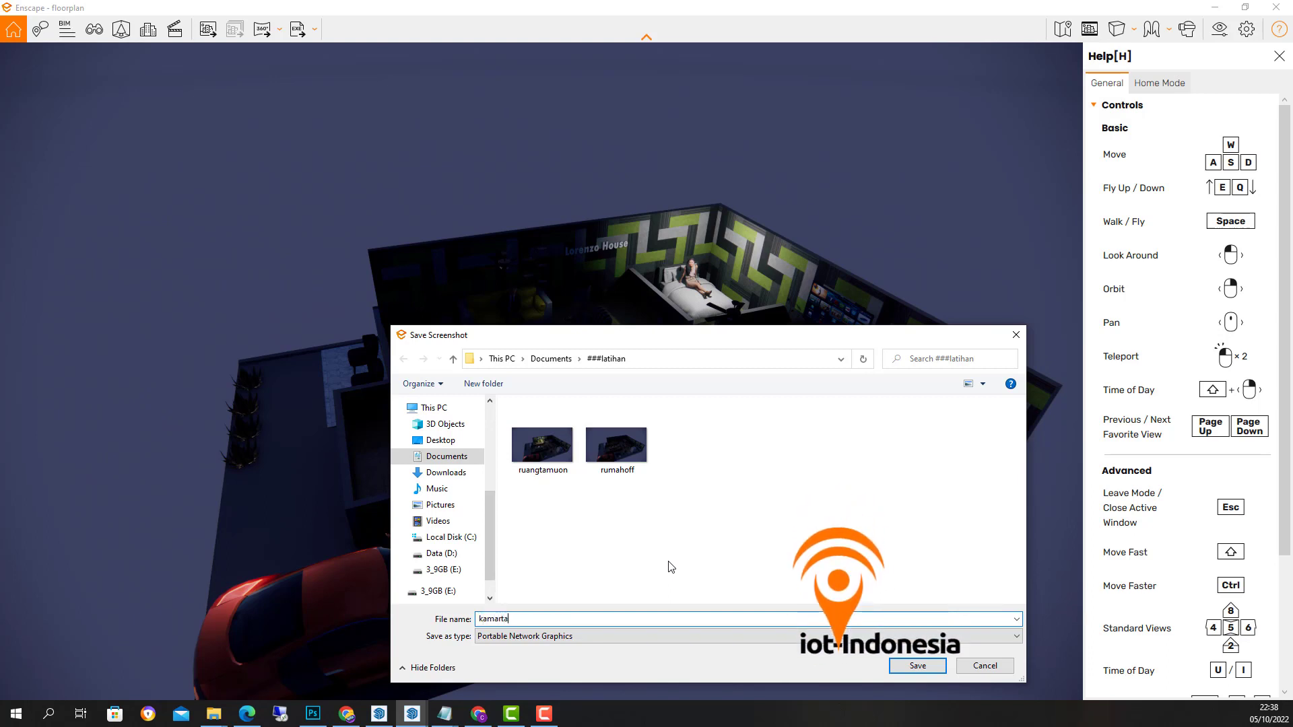
type("muon")
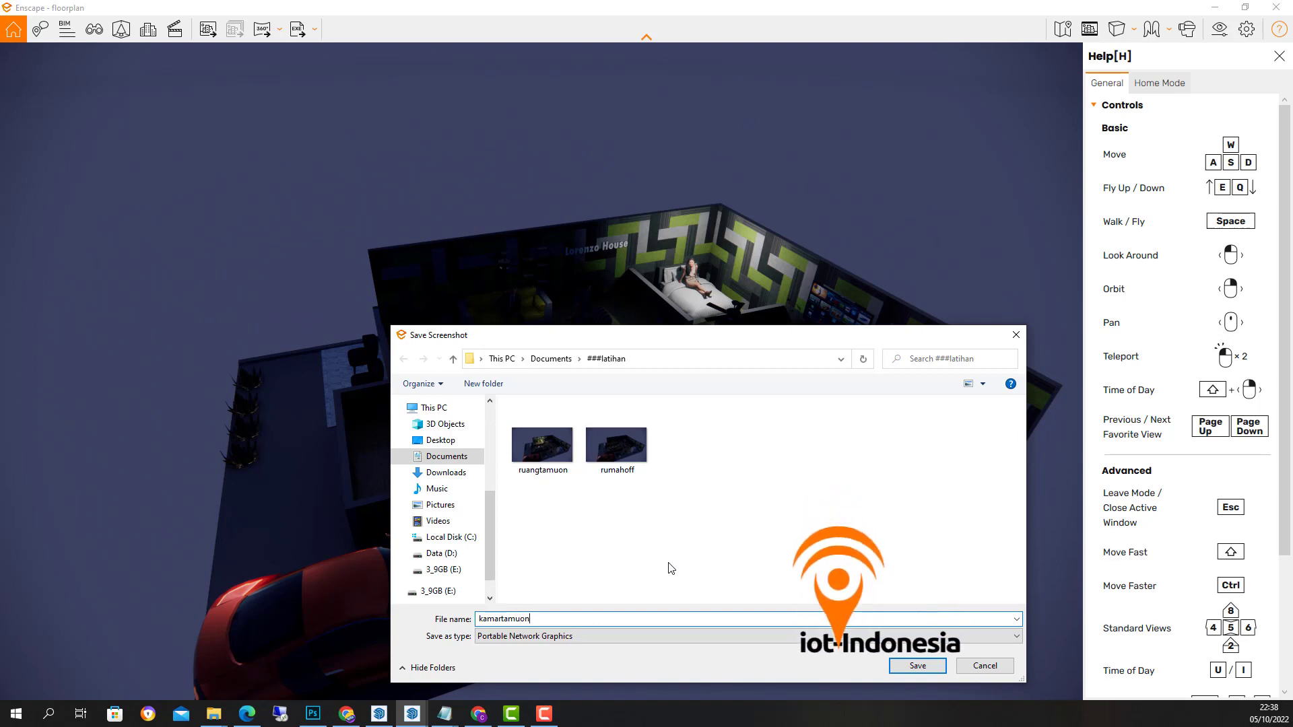
left_click(904, 667)
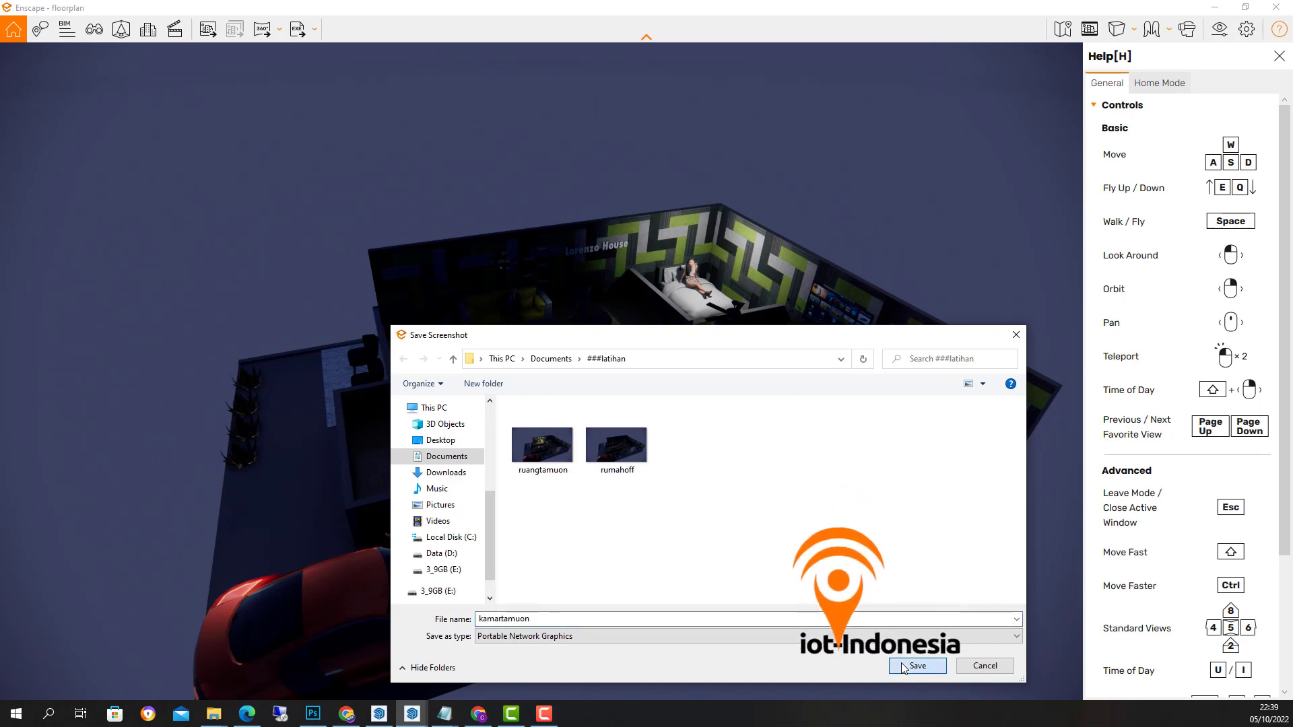
left_click(903, 666)
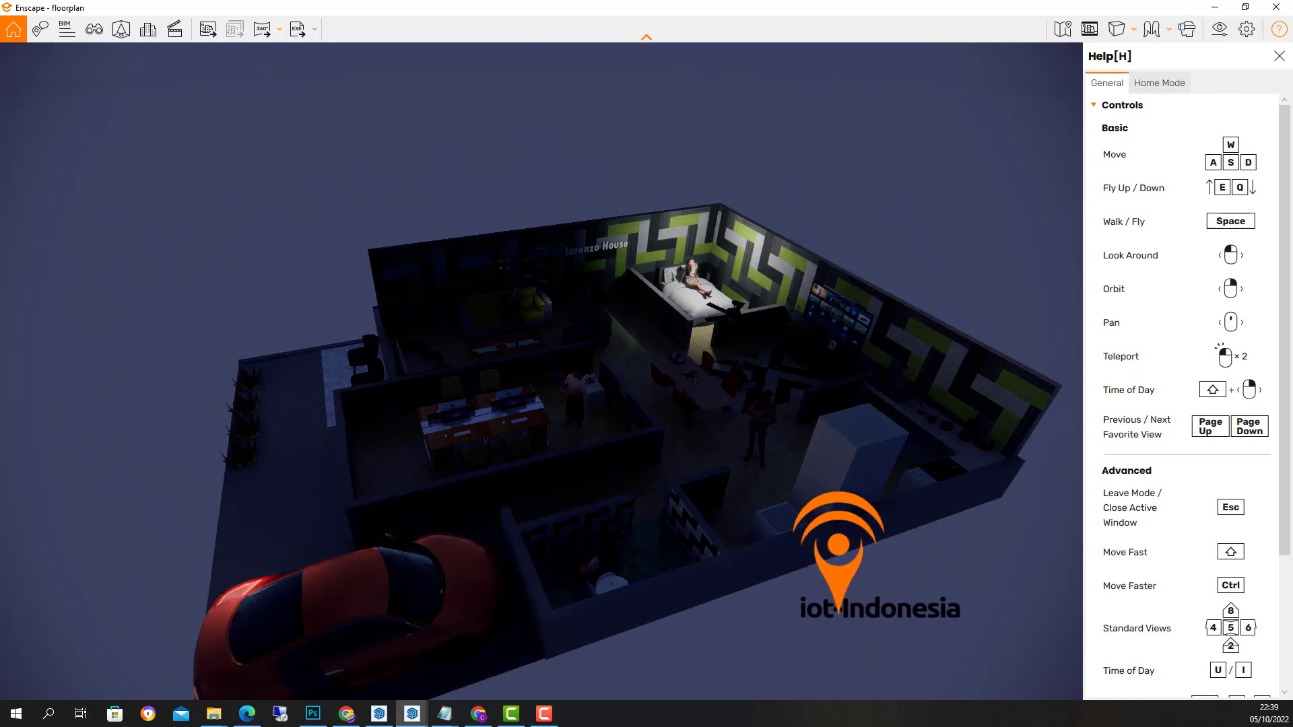
key("F10")
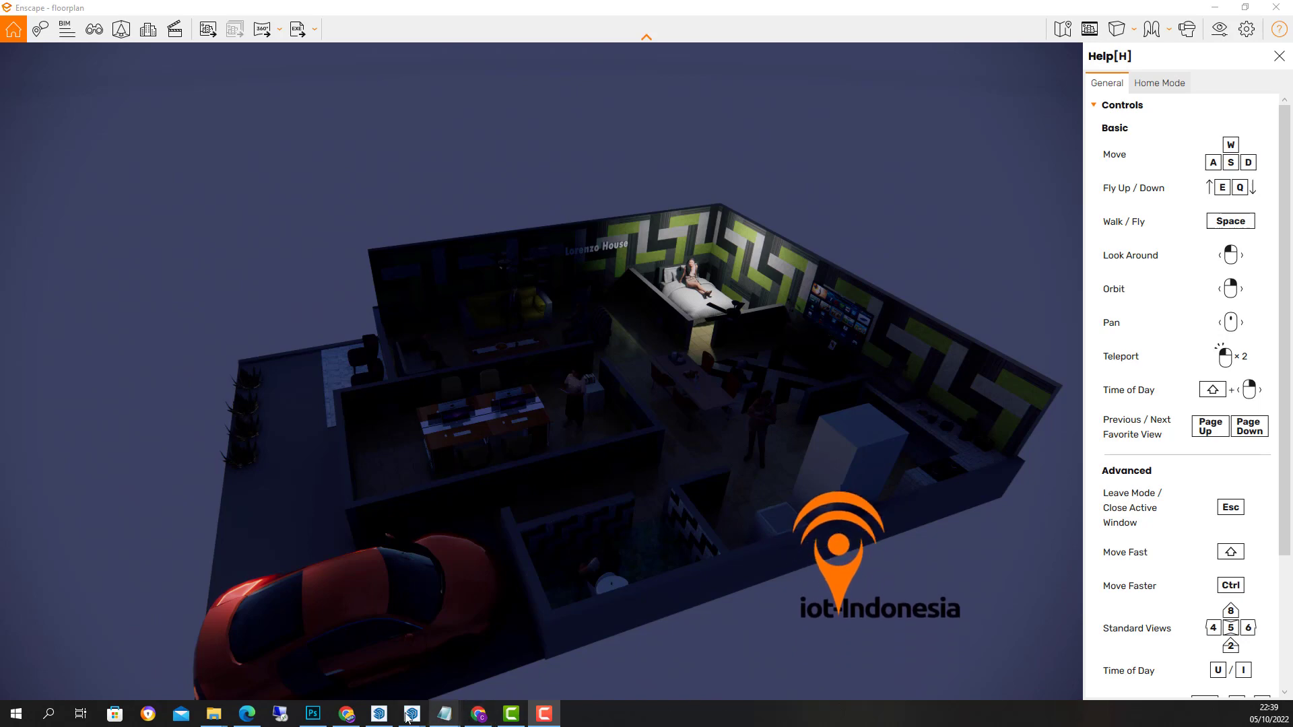
mouse_move(385, 719)
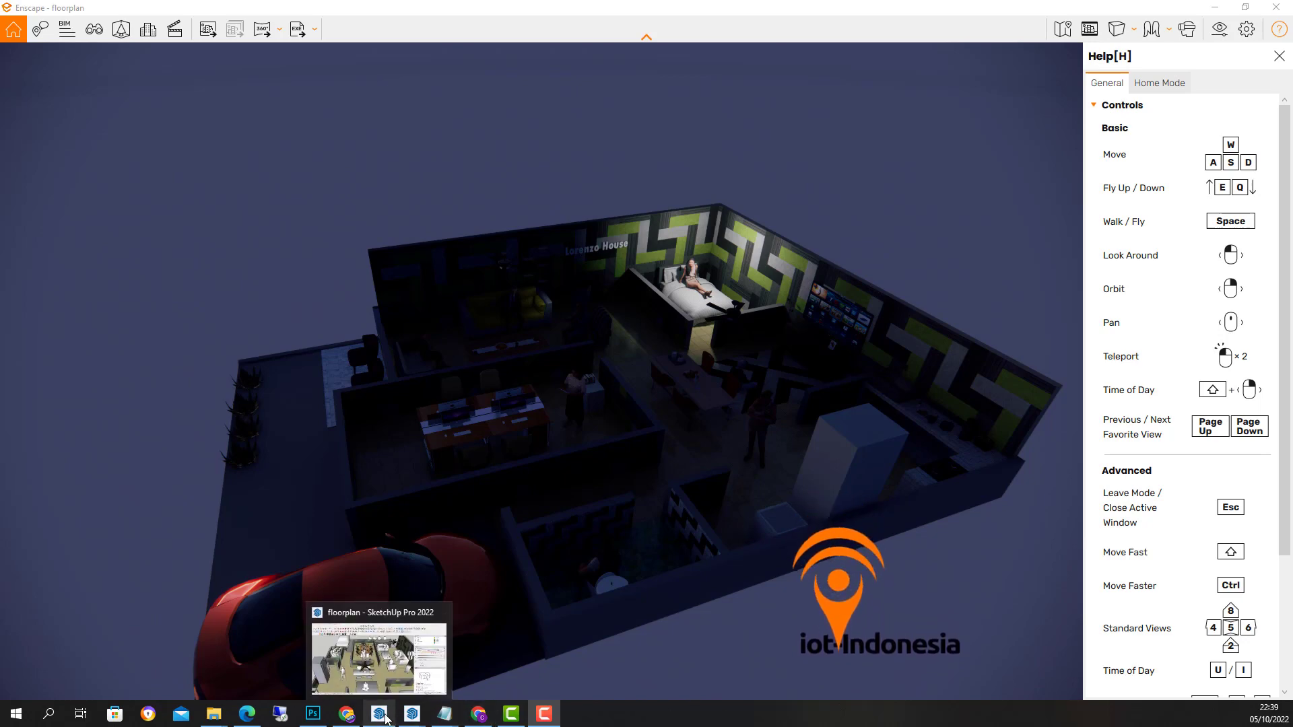
left_click(370, 660)
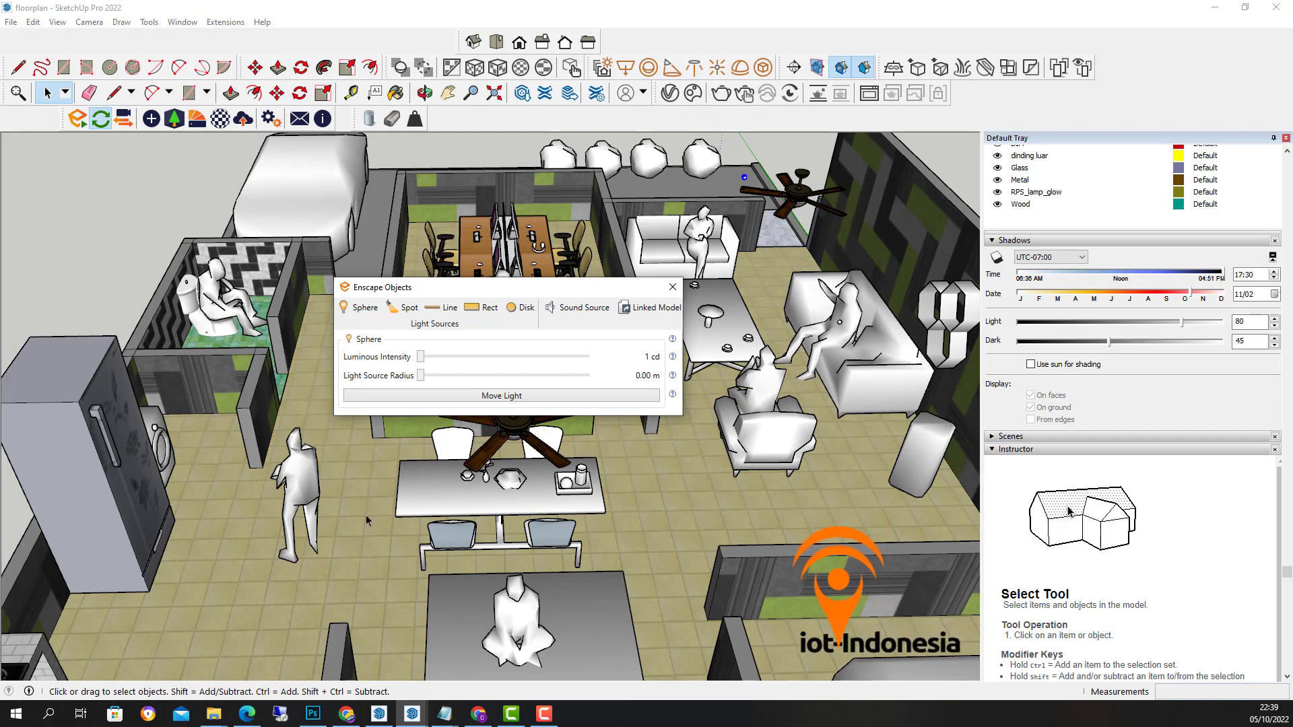
Step: Try placing an Enscape spot light on the long wall near the bedroom, and delete it
mouse_move(366, 521)
middle_mouse_down()
mouse_move(562, 533)
mouse_move(571, 429)
mouse_move(1120, 451)
middle_mouse_up()
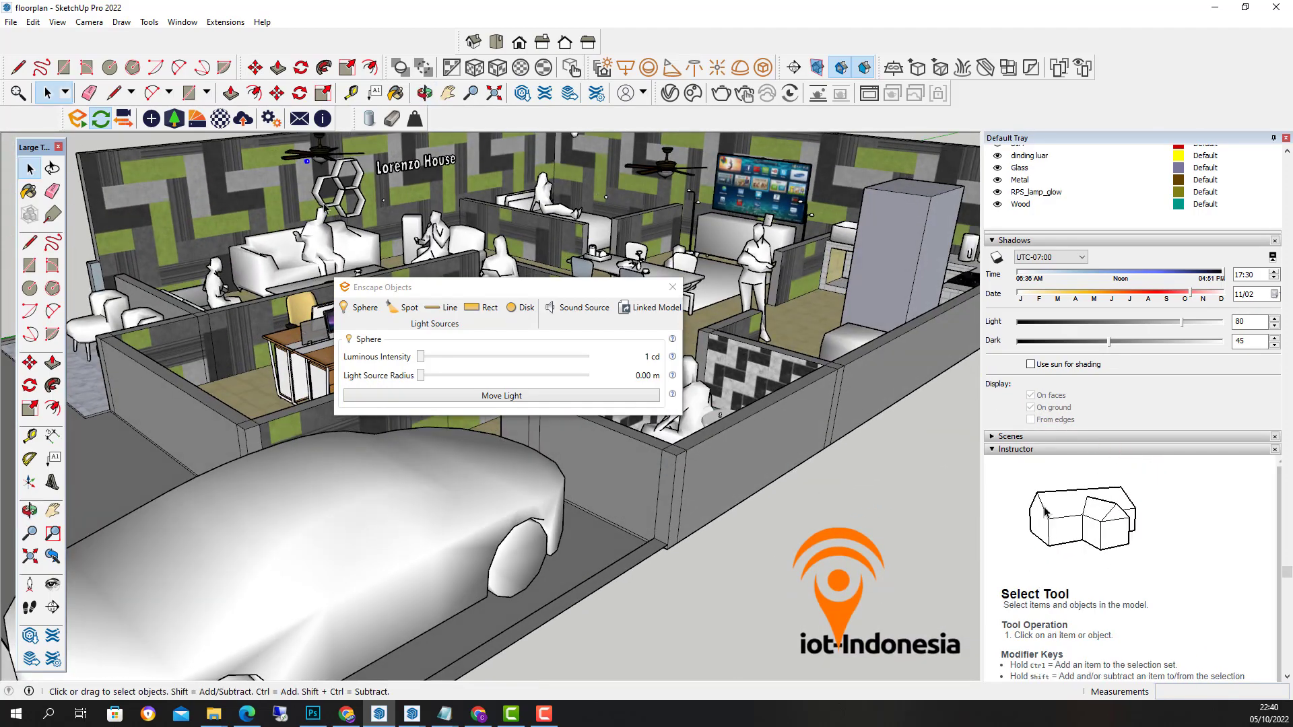
middle_click_drag(329, 210, 461, 296)
left_click_drag(480, 289, 481, 333)
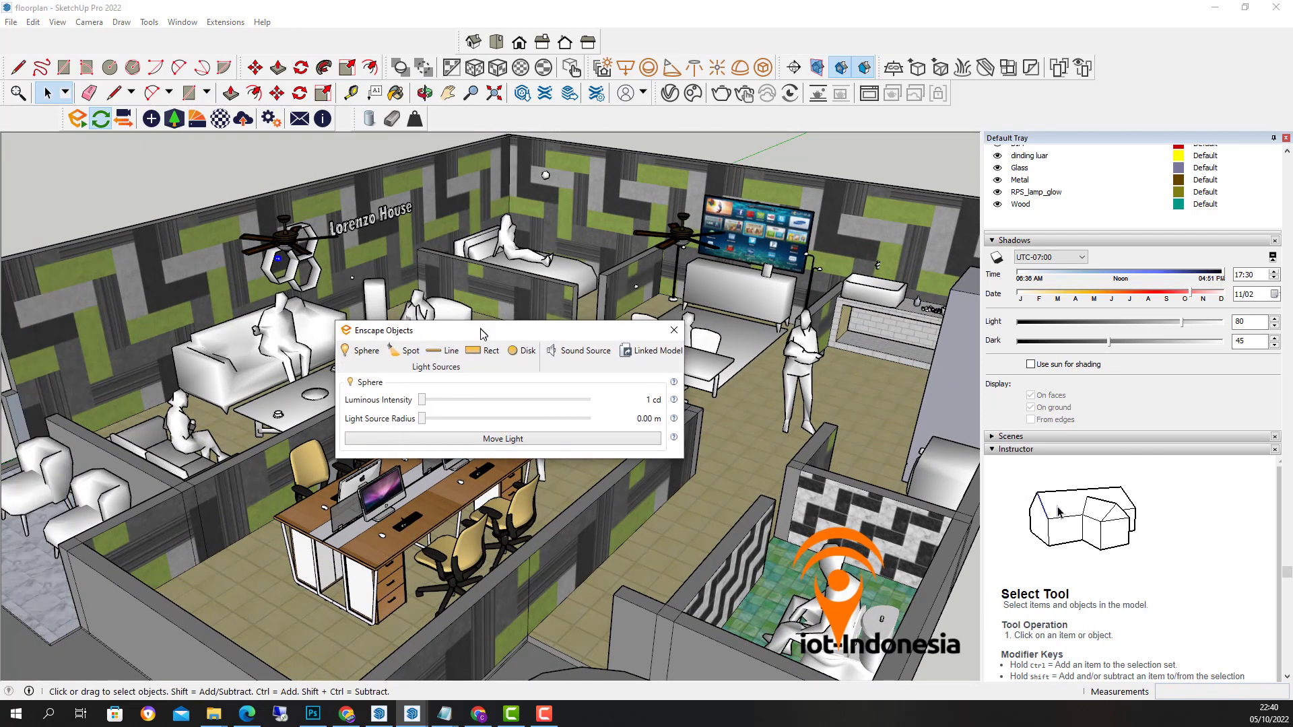
left_click(400, 352)
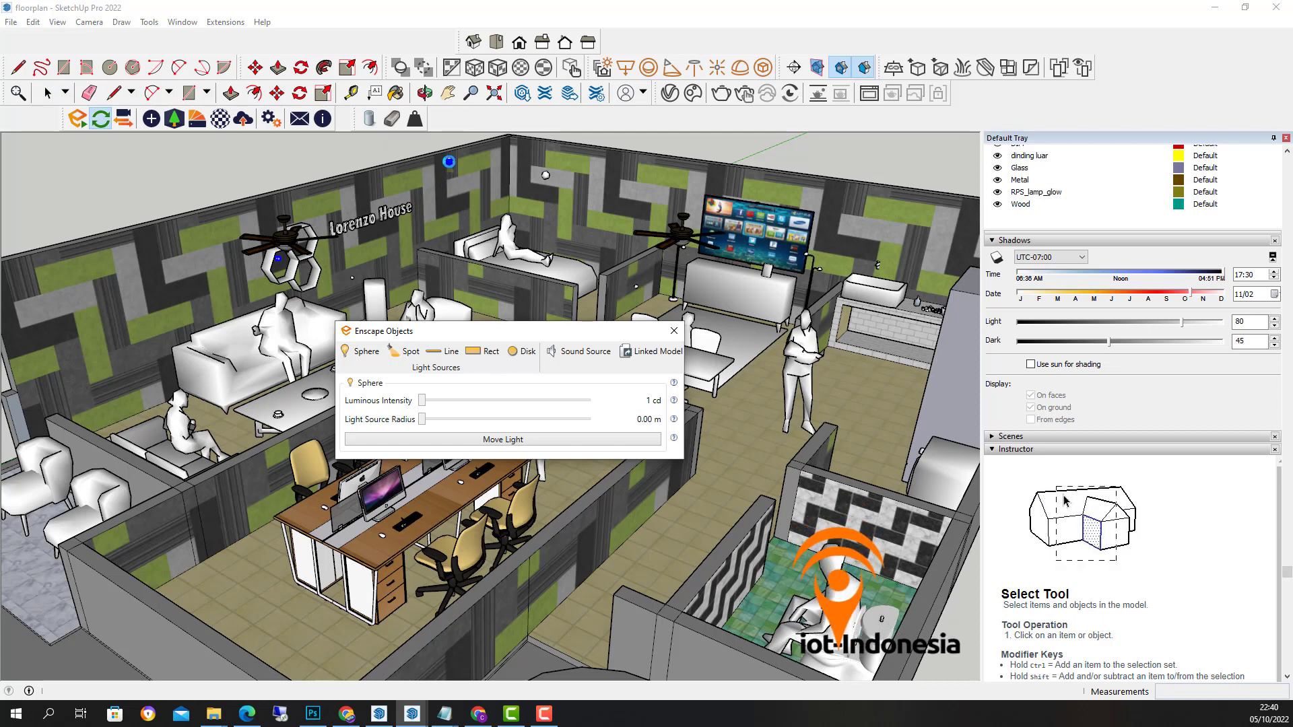
left_click(449, 163)
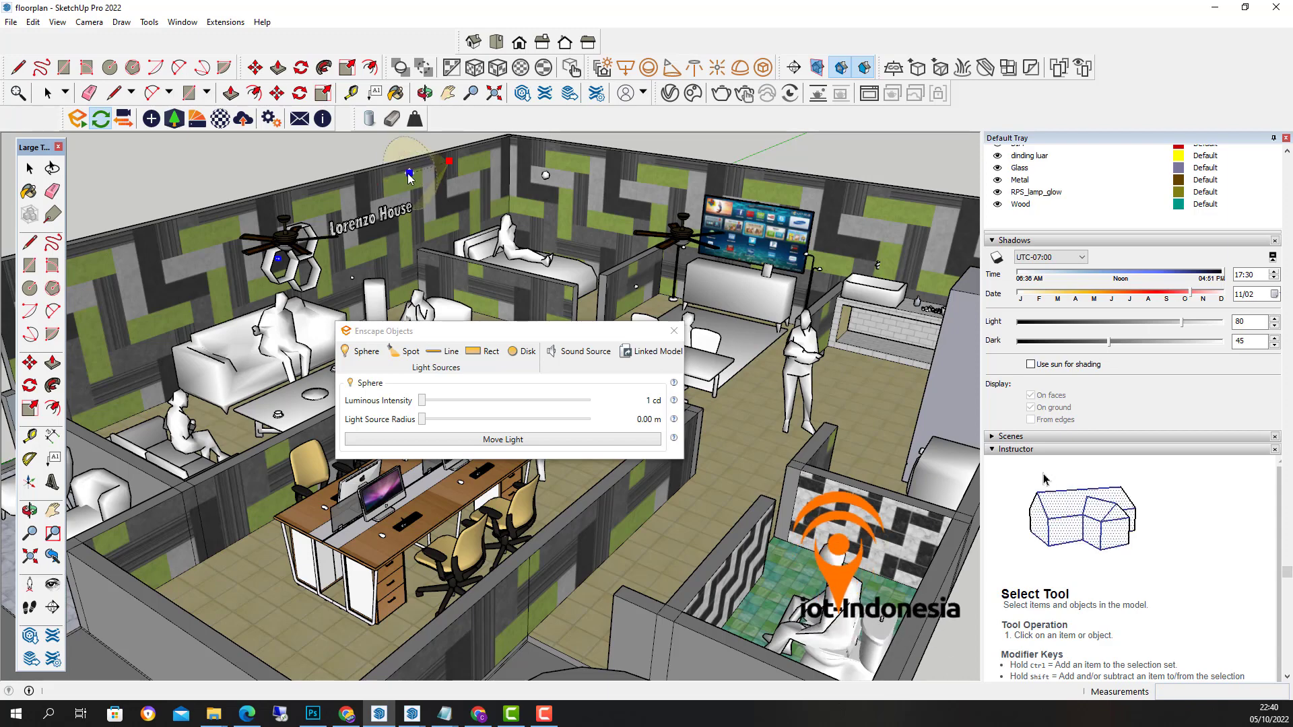
middle_click_drag(418, 183, 305, 208)
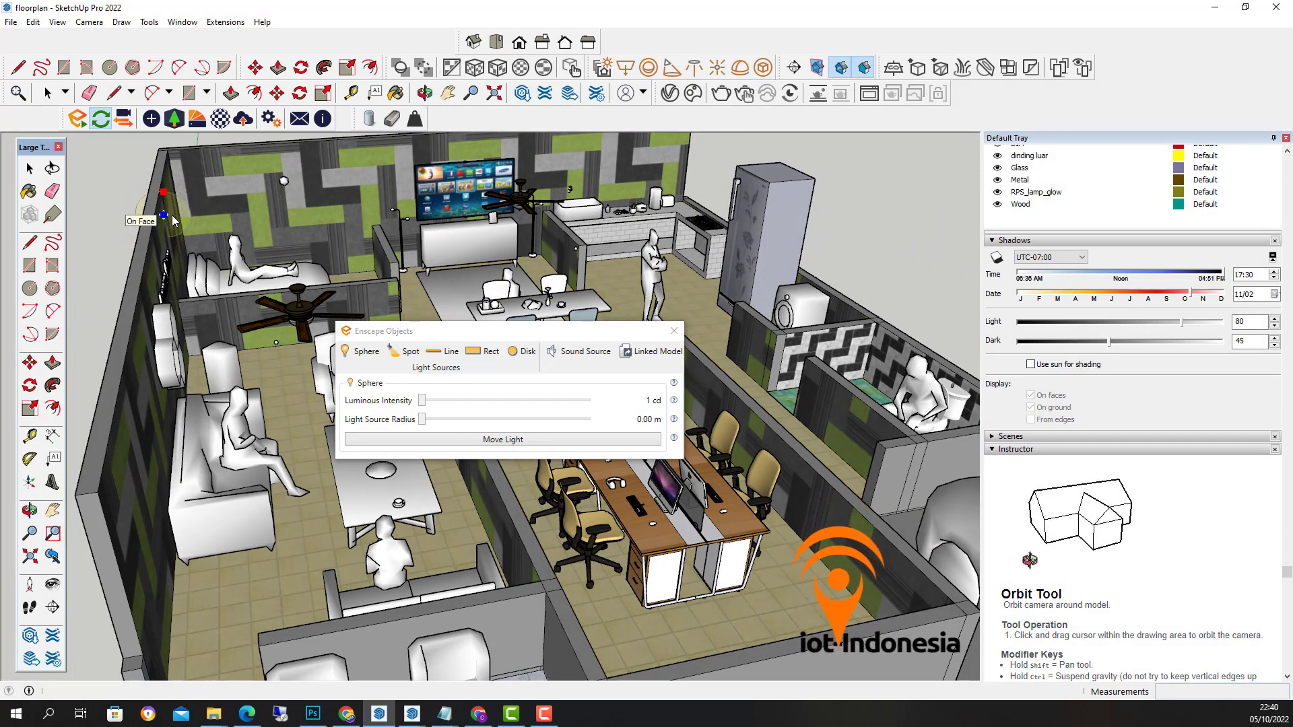
scroll(119, 224, "down", 1)
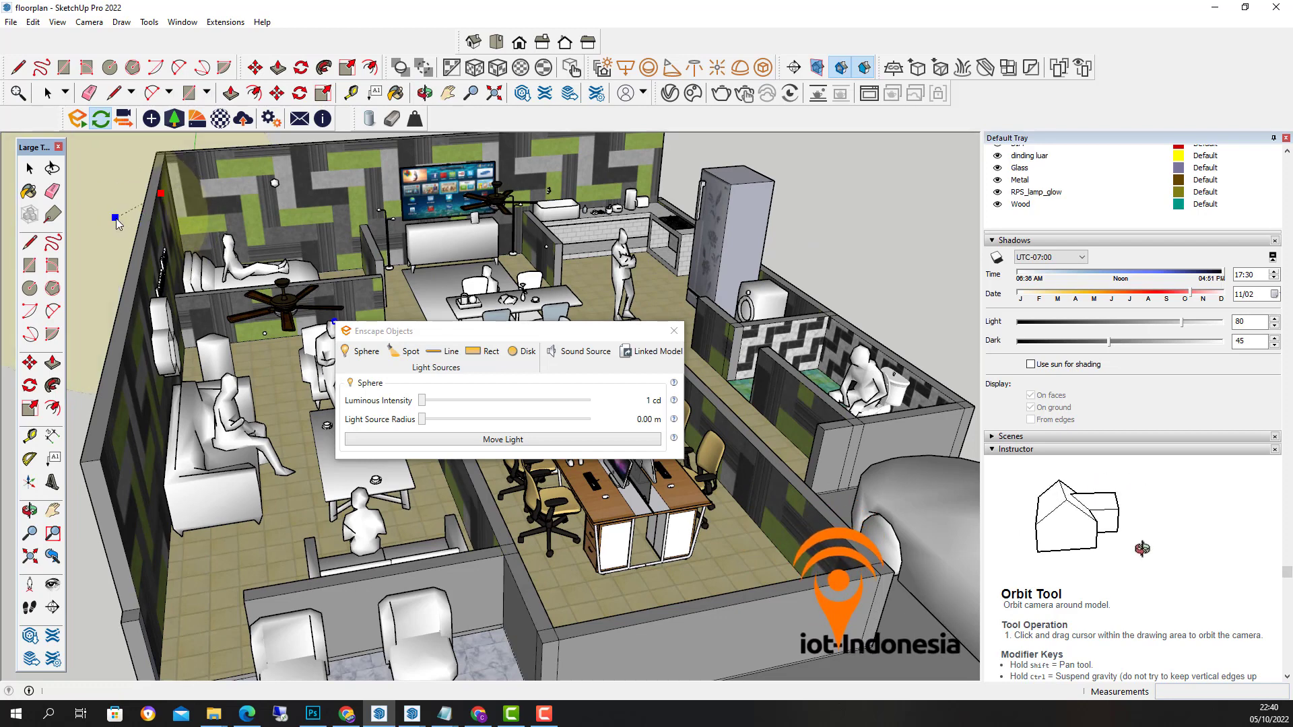
left_click_drag(116, 220, 155, 211)
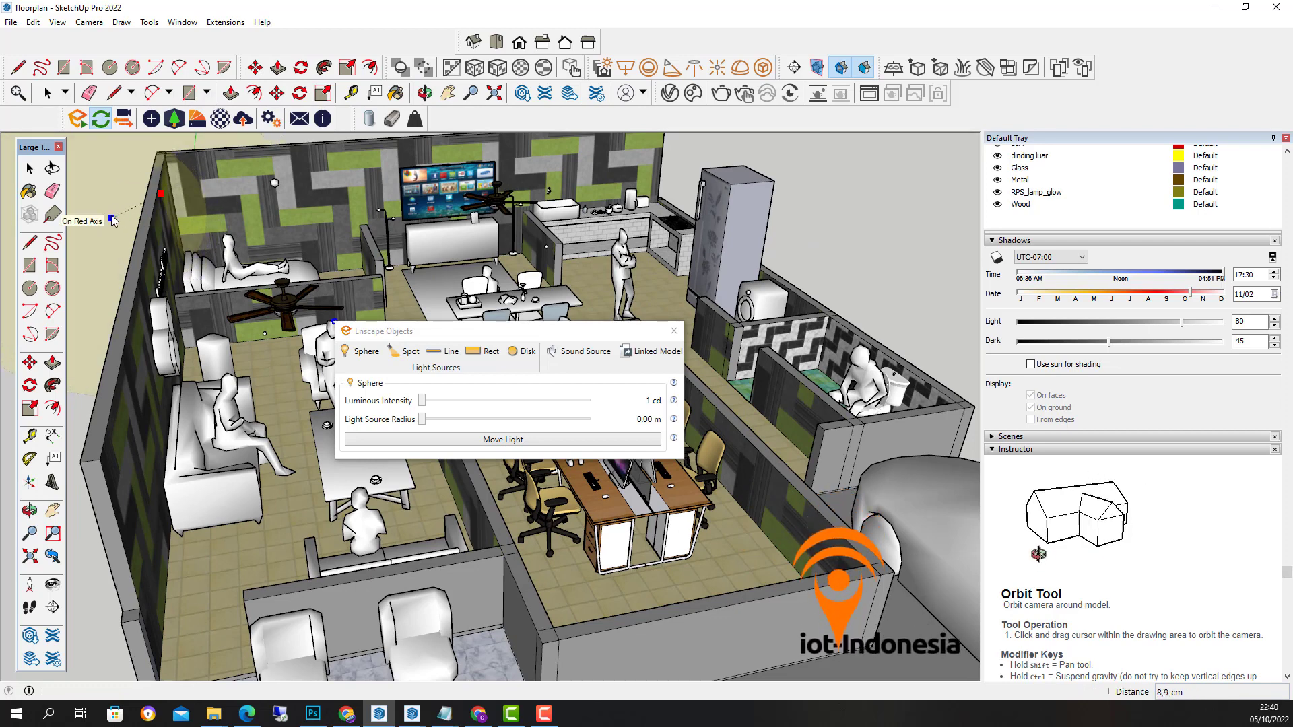
left_click(112, 220)
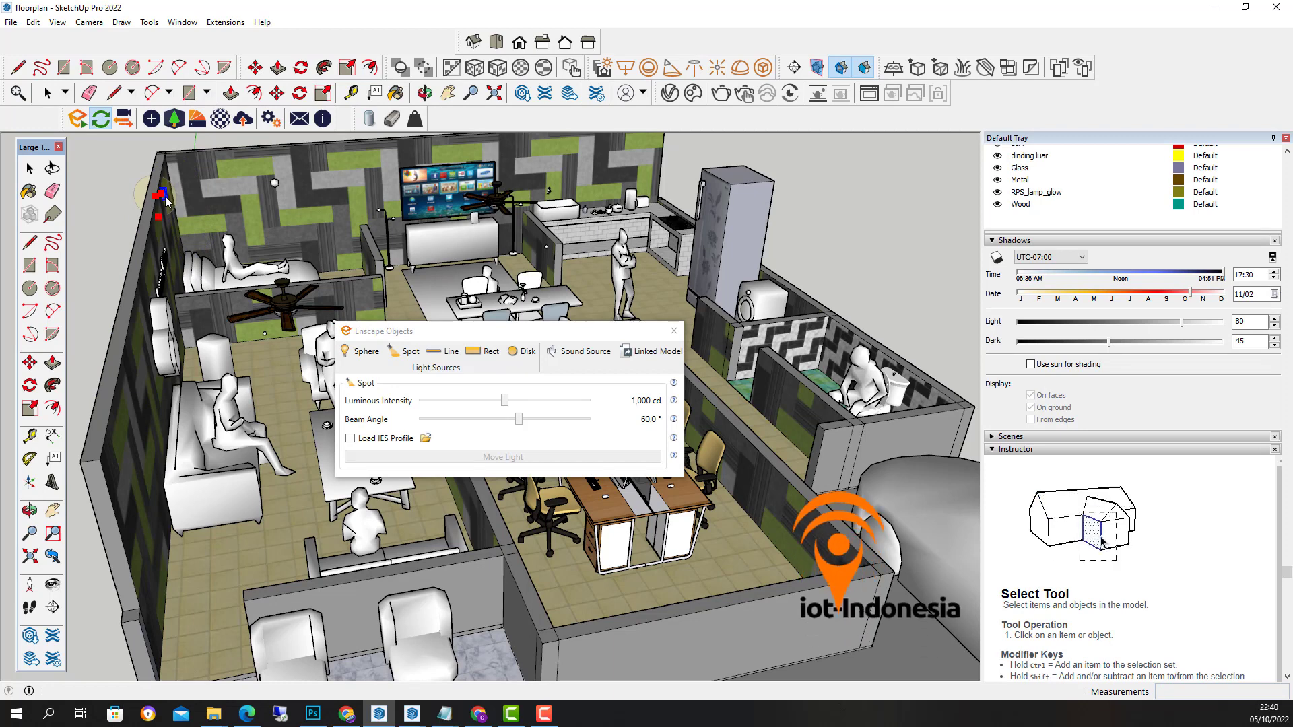
key("Delete")
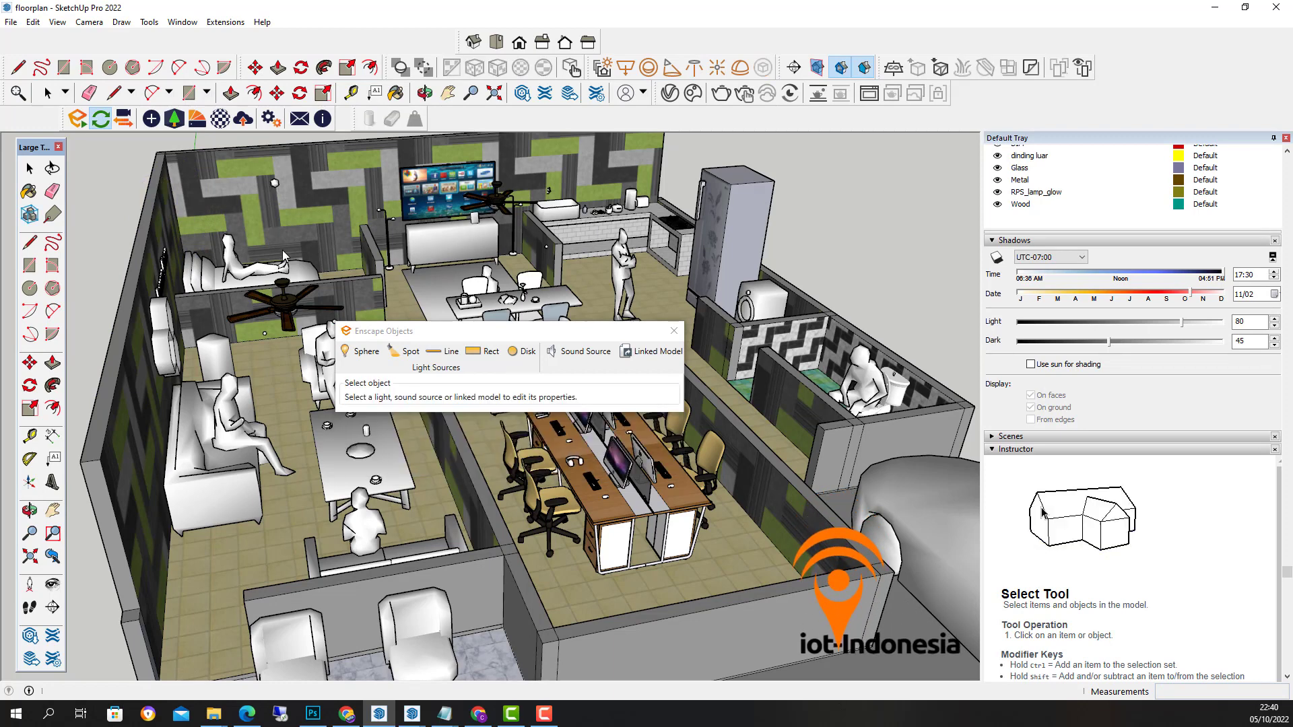
Step: Place an Enscape spot light off the bedroom's patterned wall beside the TV, aimed toward the person on the bed
middle_click_drag(283, 254, 111, 246)
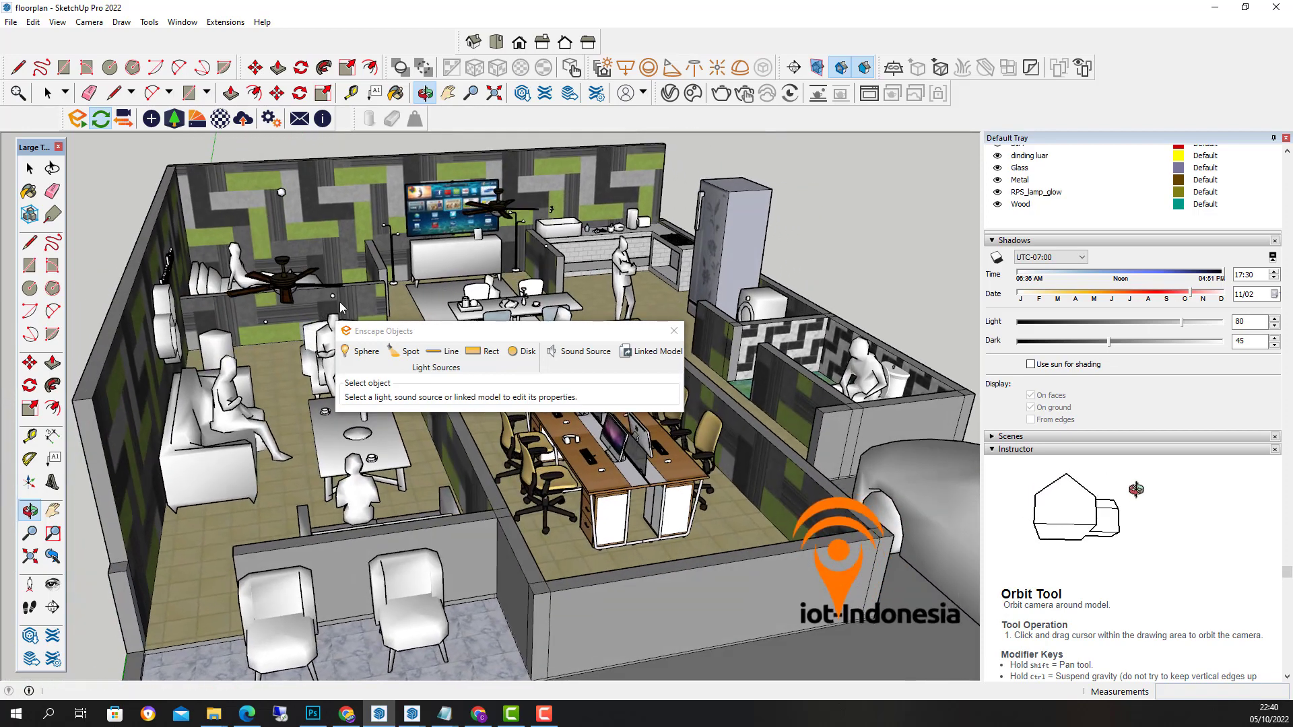
left_click(409, 352)
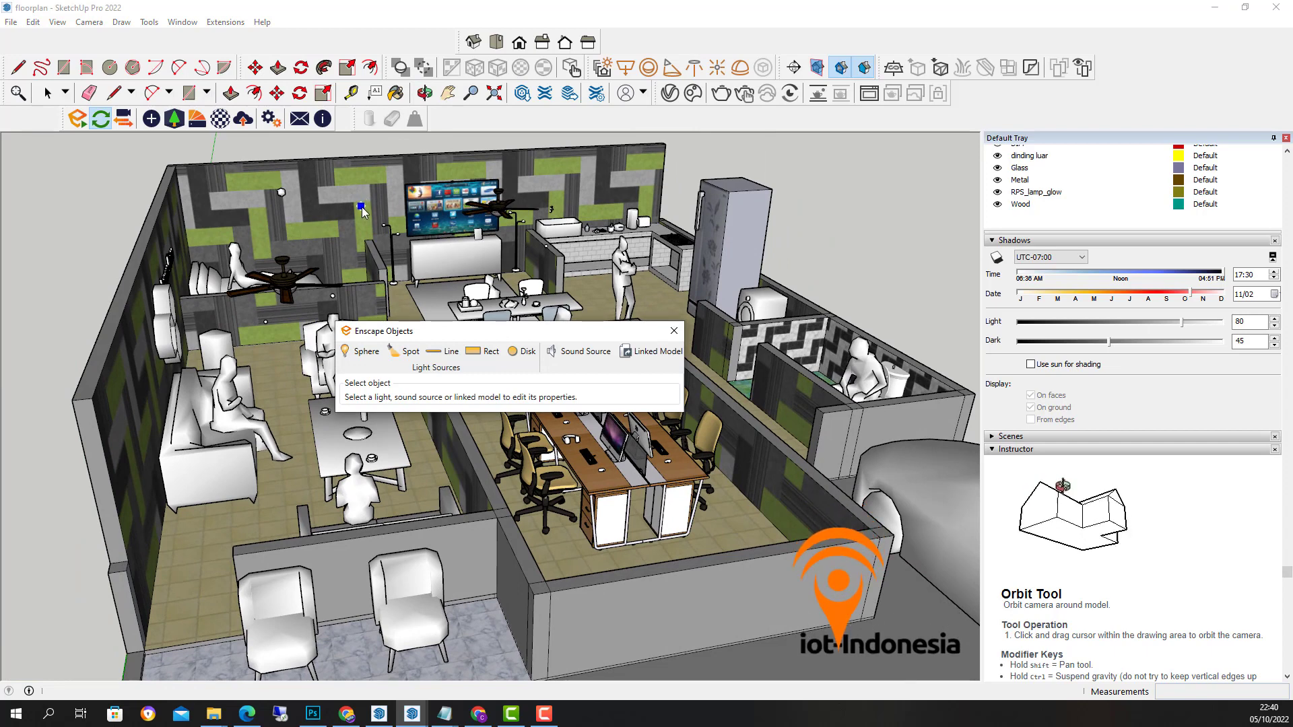
left_click(362, 208)
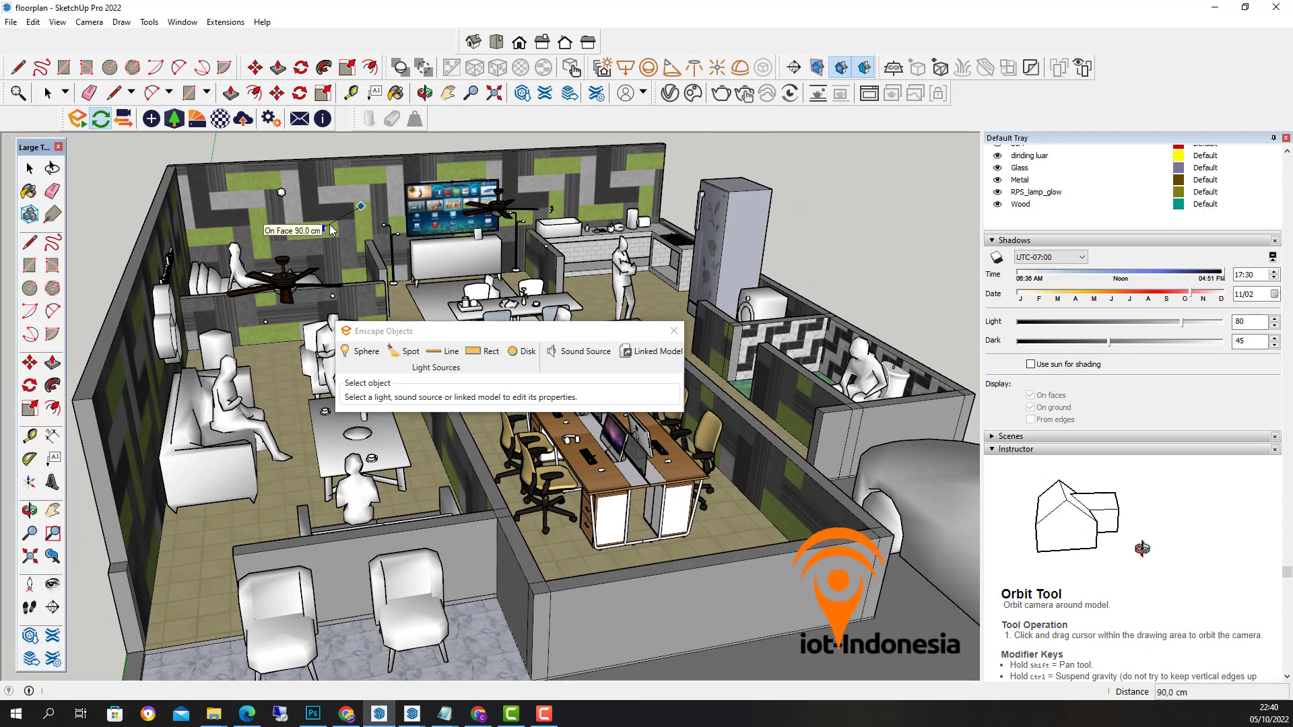
left_click(319, 225)
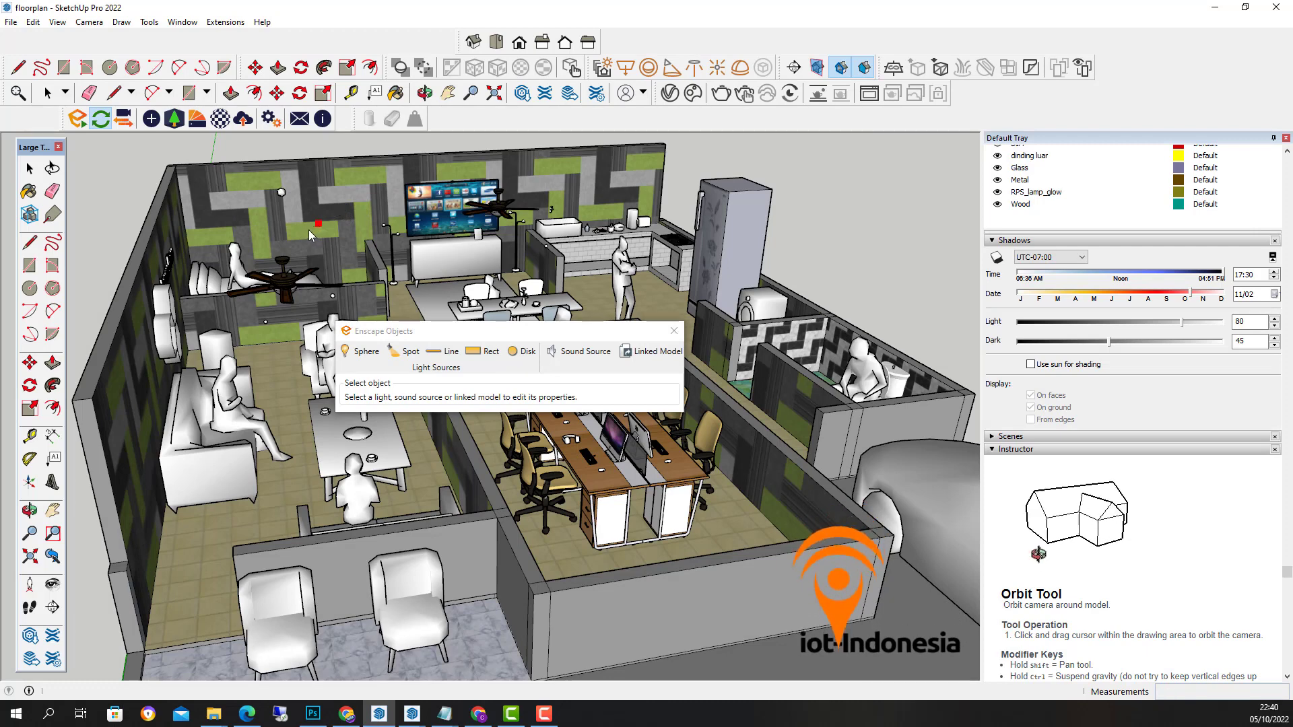
left_click(265, 251)
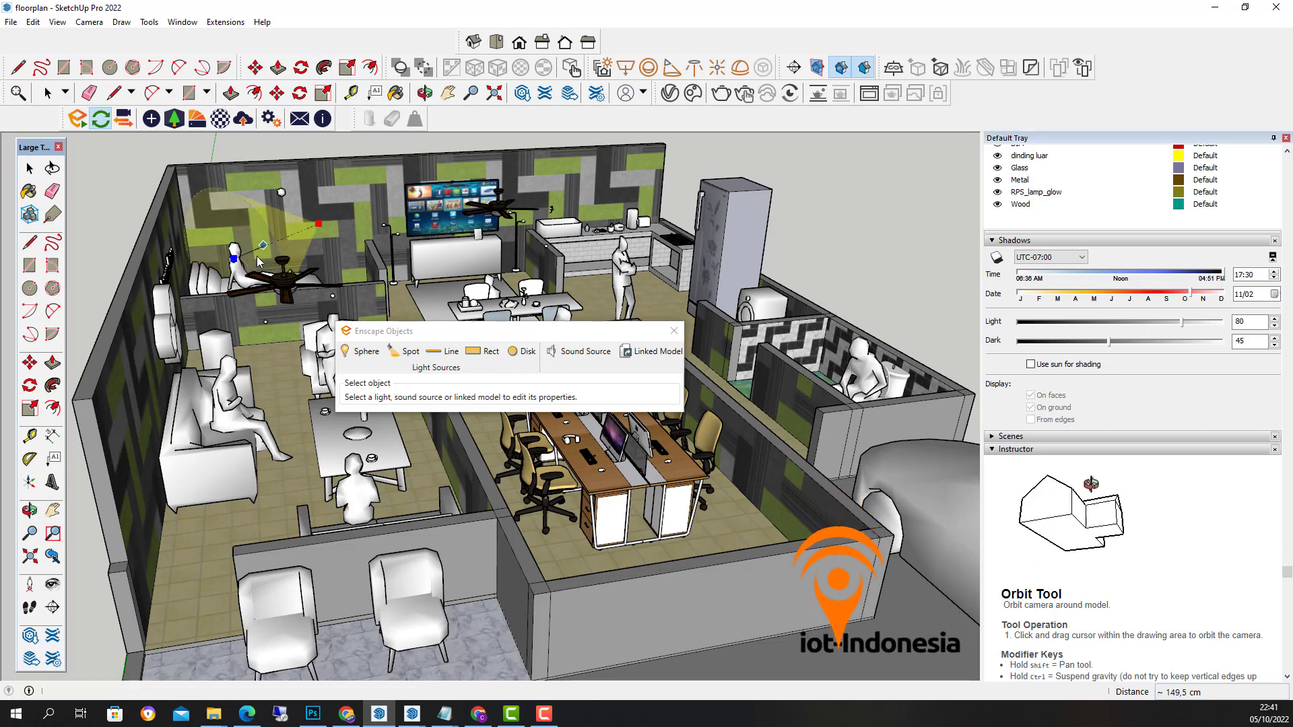
left_click(266, 256)
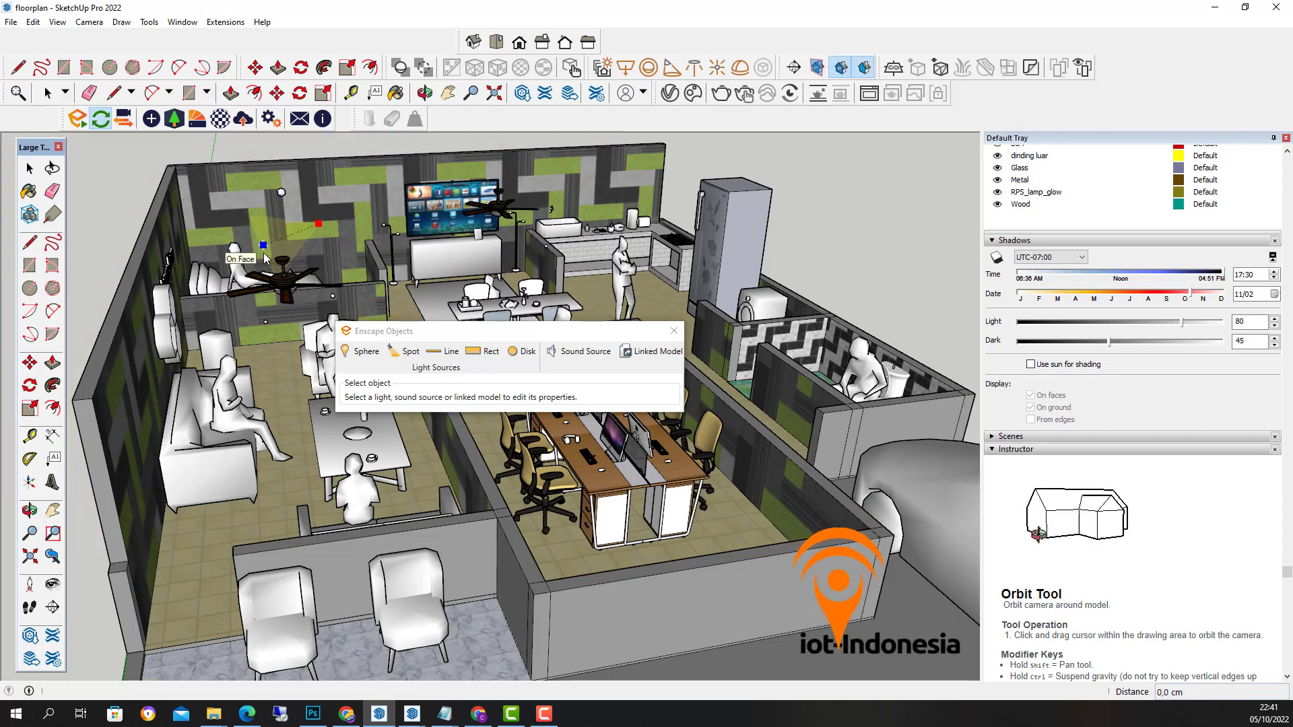
left_click(265, 257)
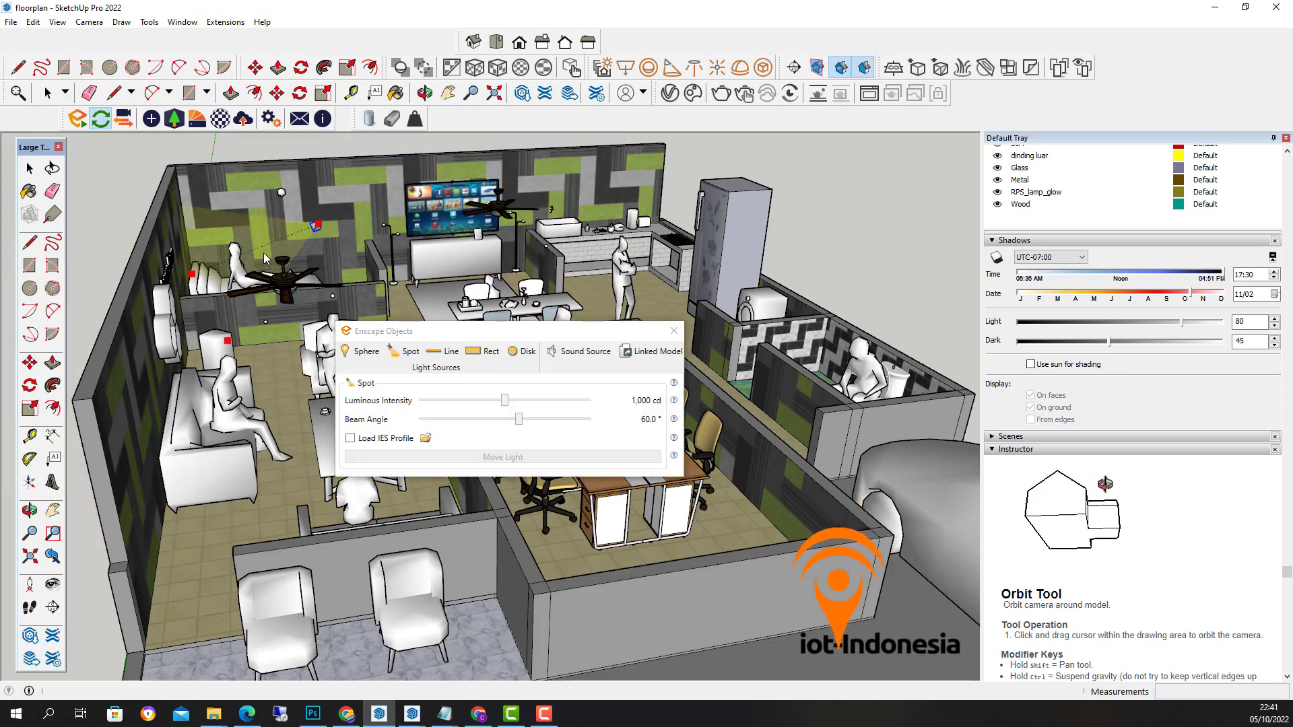
key("o")
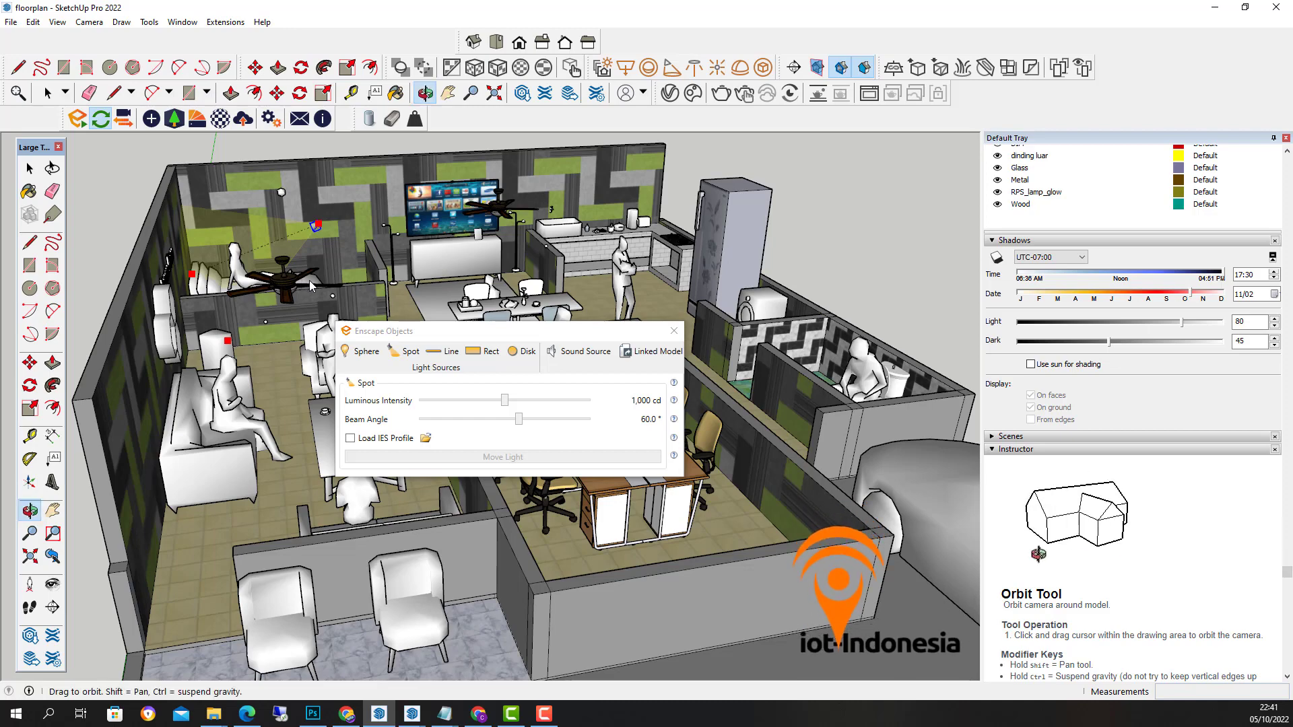
mouse_move(309, 280)
middle_mouse_down()
mouse_move(296, 275)
mouse_move(309, 268)
middle_mouse_up()
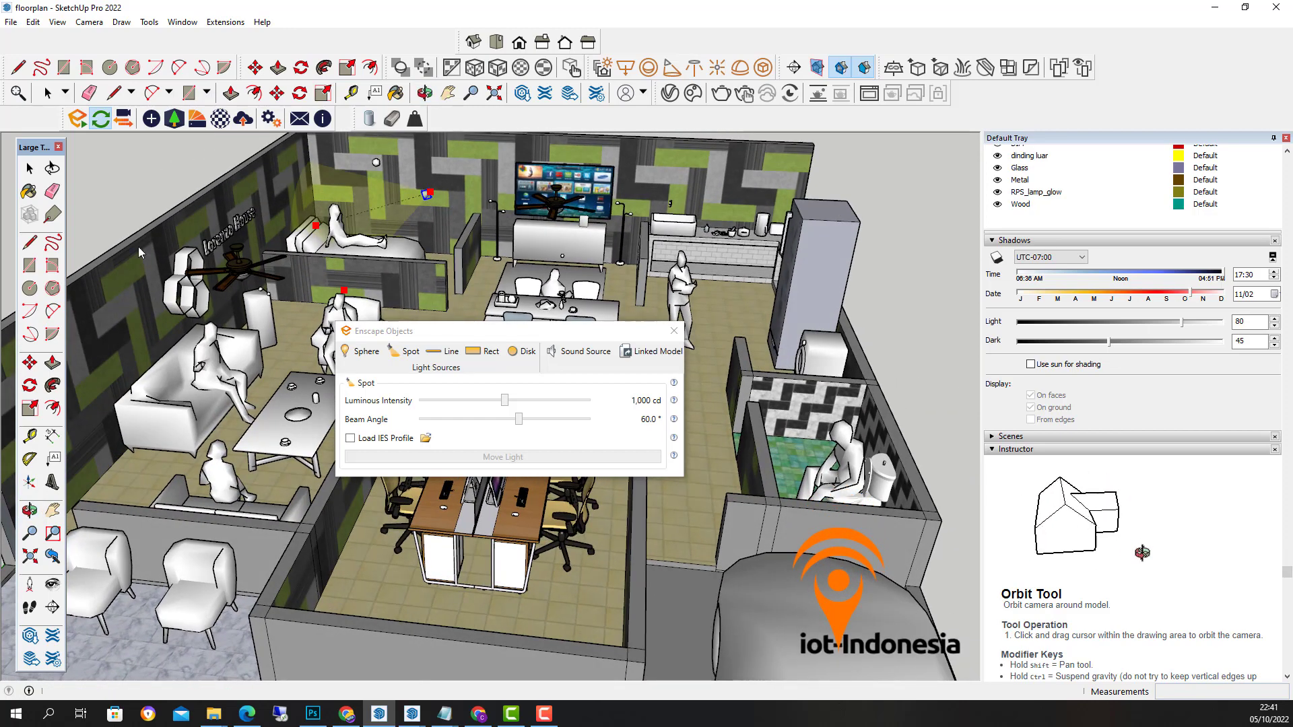
Step: Move the new spot light about 458 cm along the green axis, out of the bedroom toward the living room
left_click(30, 363)
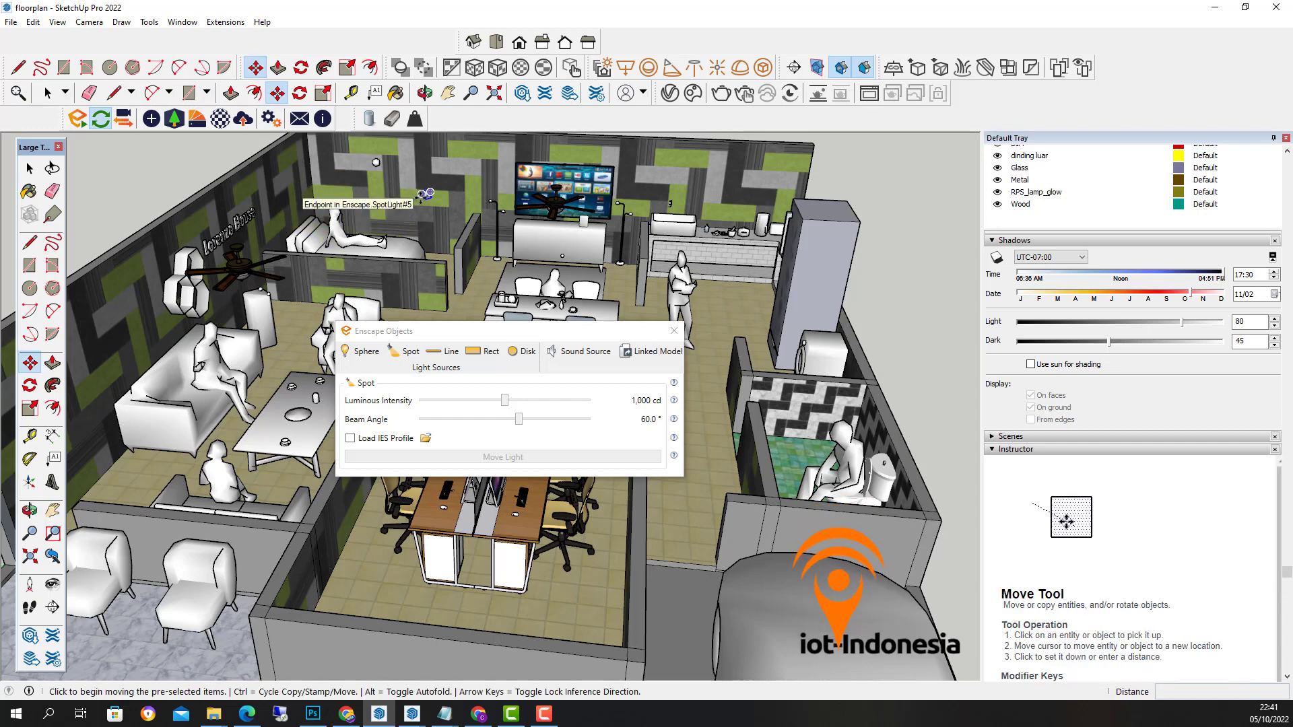
left_click(424, 195)
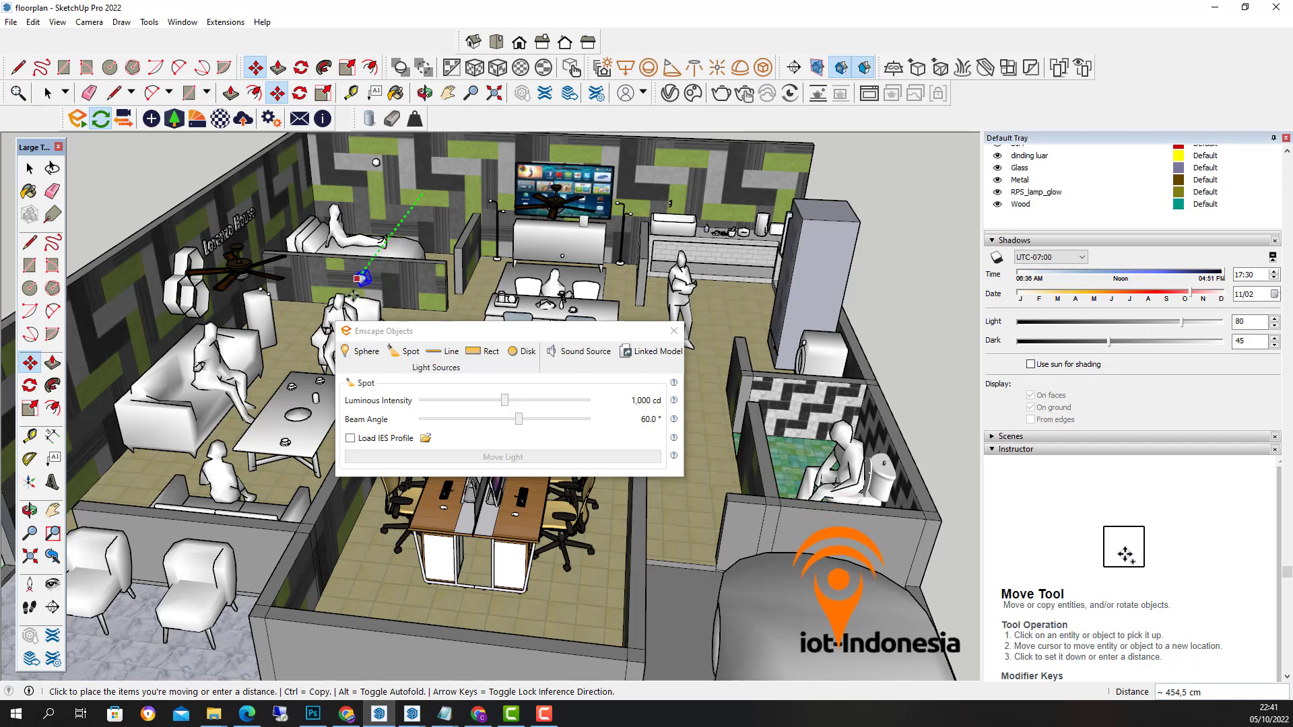
left_click(362, 280)
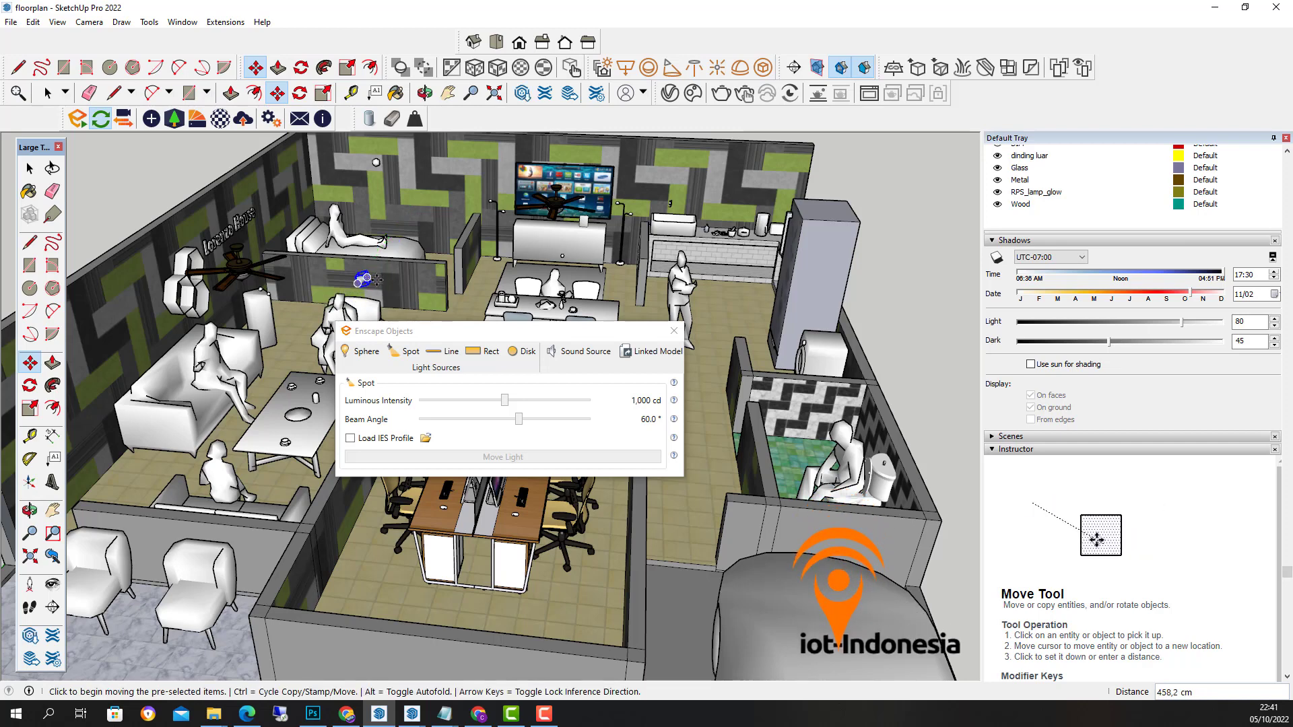
Step: Raise the spot light about 154 cm and shift it about 42.5 cm along the green axis to above the Lorenzo House sign
mouse_move(375, 278)
middle_mouse_down()
mouse_move(97, 305)
mouse_move(477, 292)
mouse_move(363, 330)
mouse_move(613, 241)
middle_mouse_up()
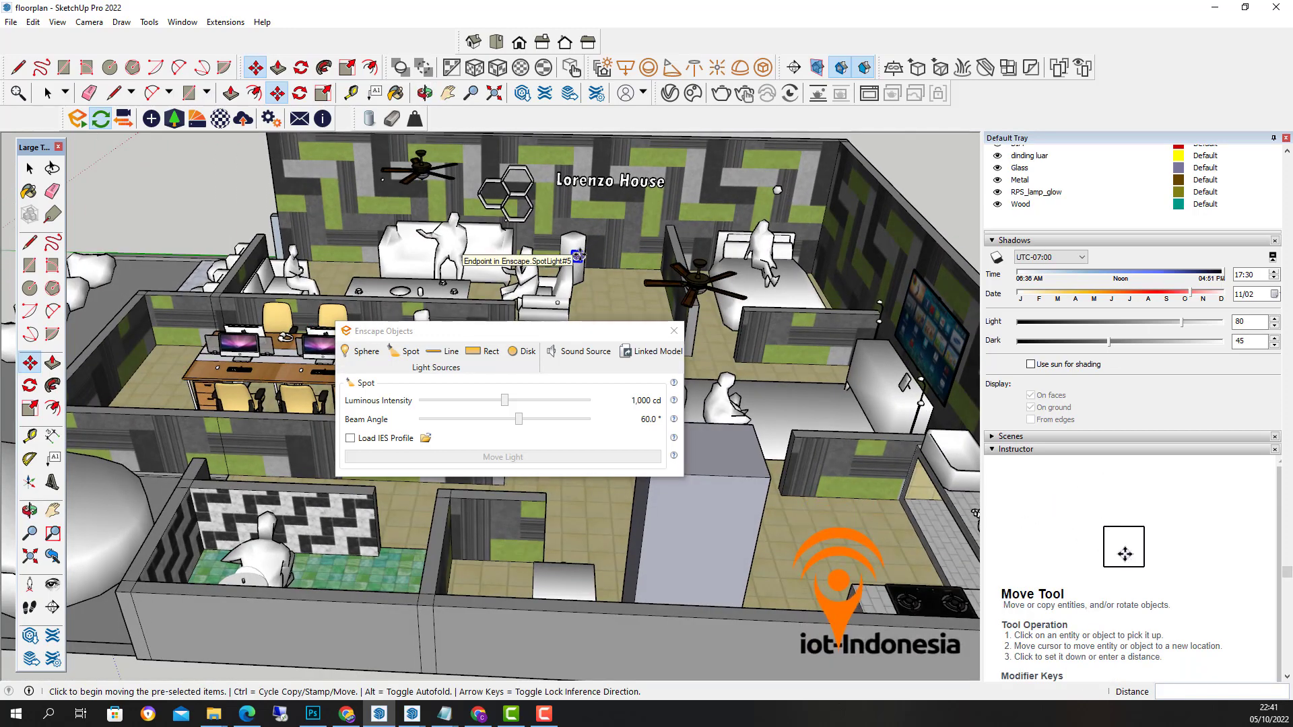
middle_click(577, 256)
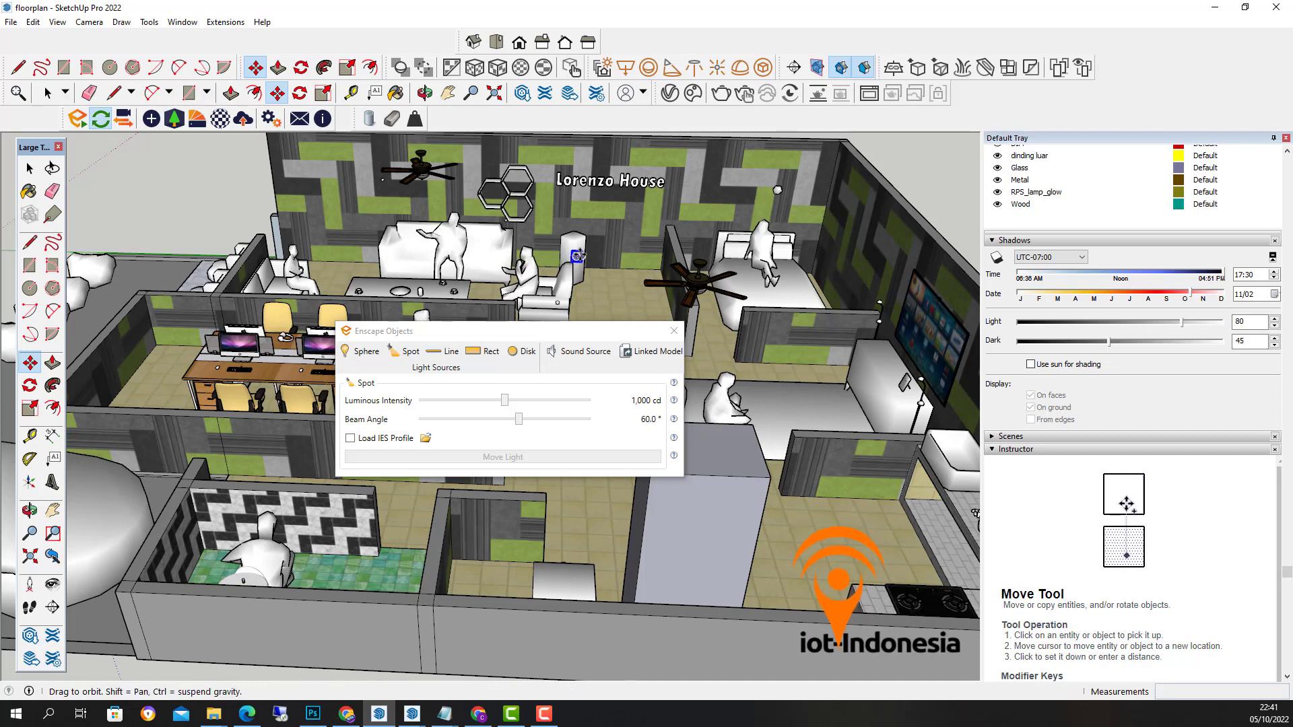
left_click(577, 256)
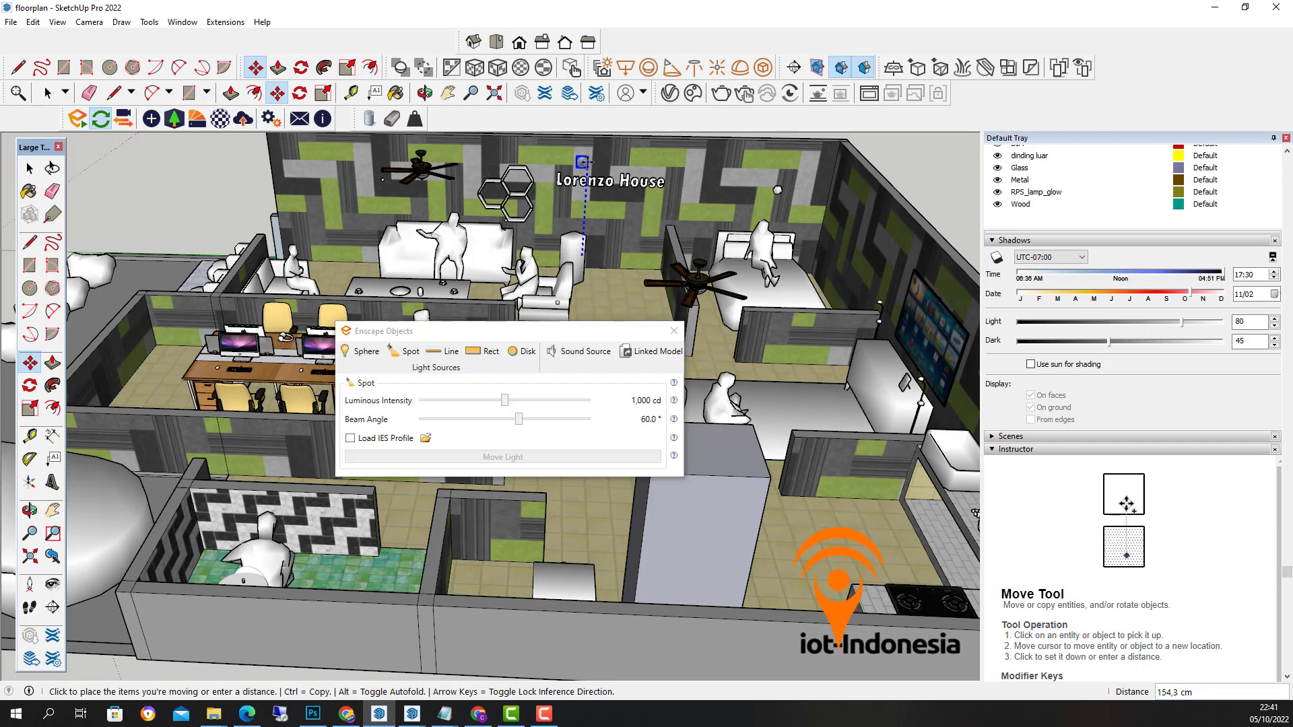
left_click(583, 162)
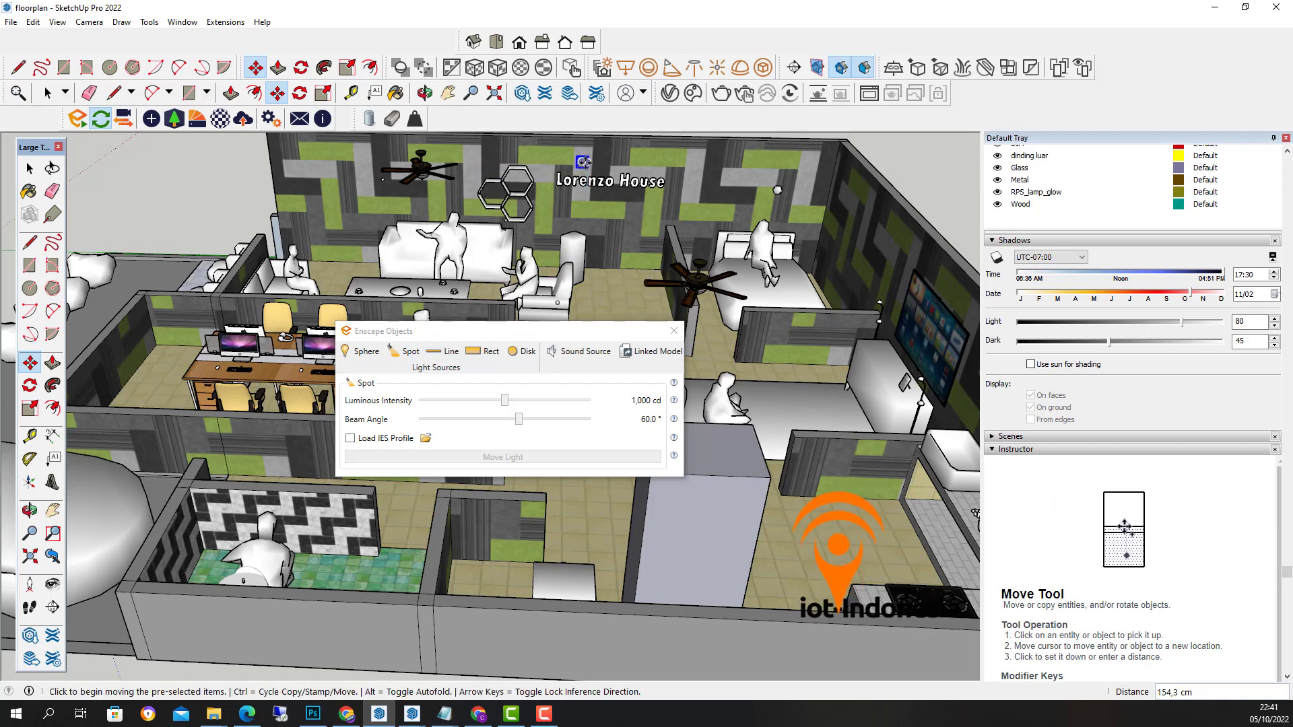
left_click(583, 162)
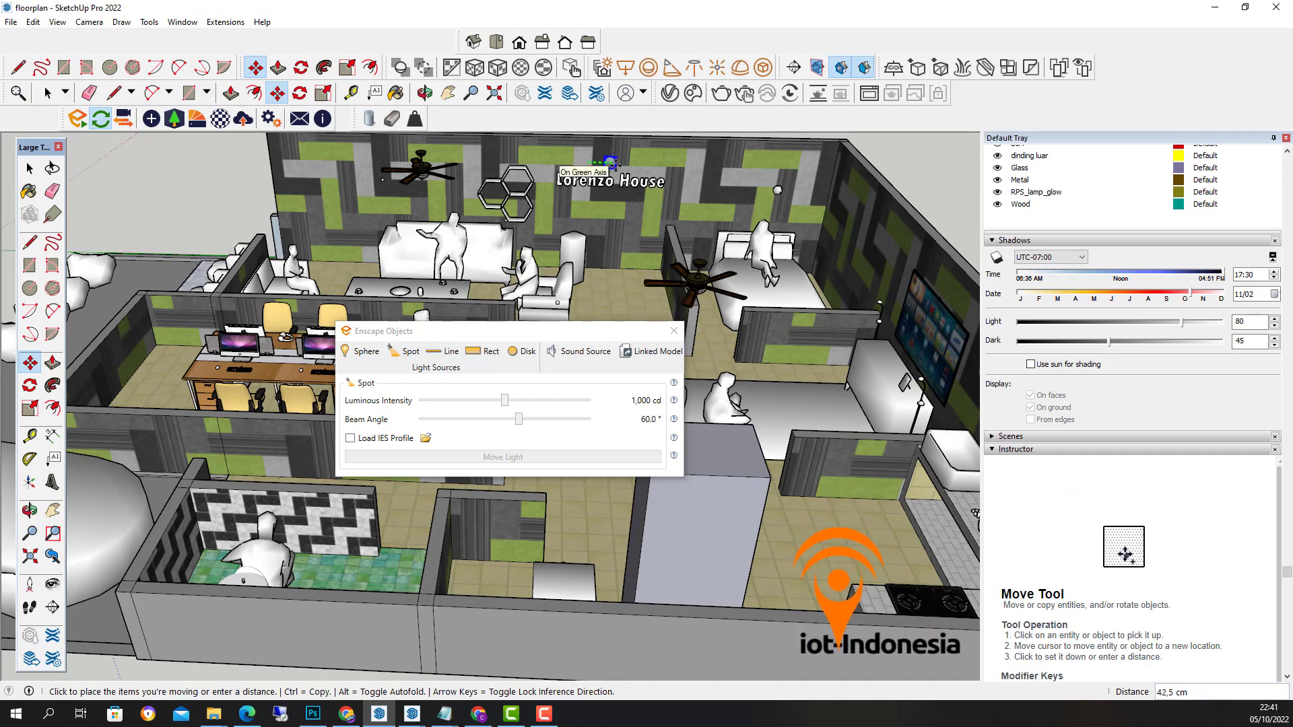
left_click(612, 164)
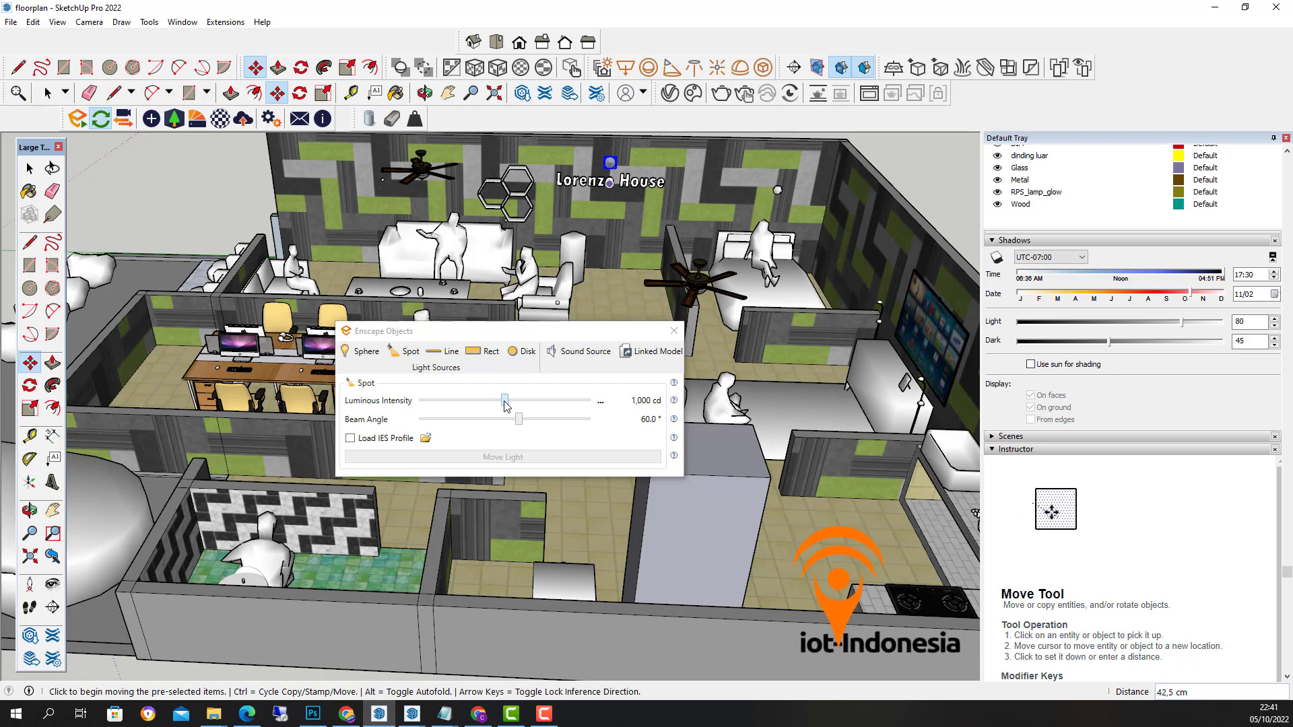
Step: Set the spot light's luminous intensity to 36 cd and check it in the Enscape render, returning to the SketchUp model
left_click_drag(505, 401, 473, 407)
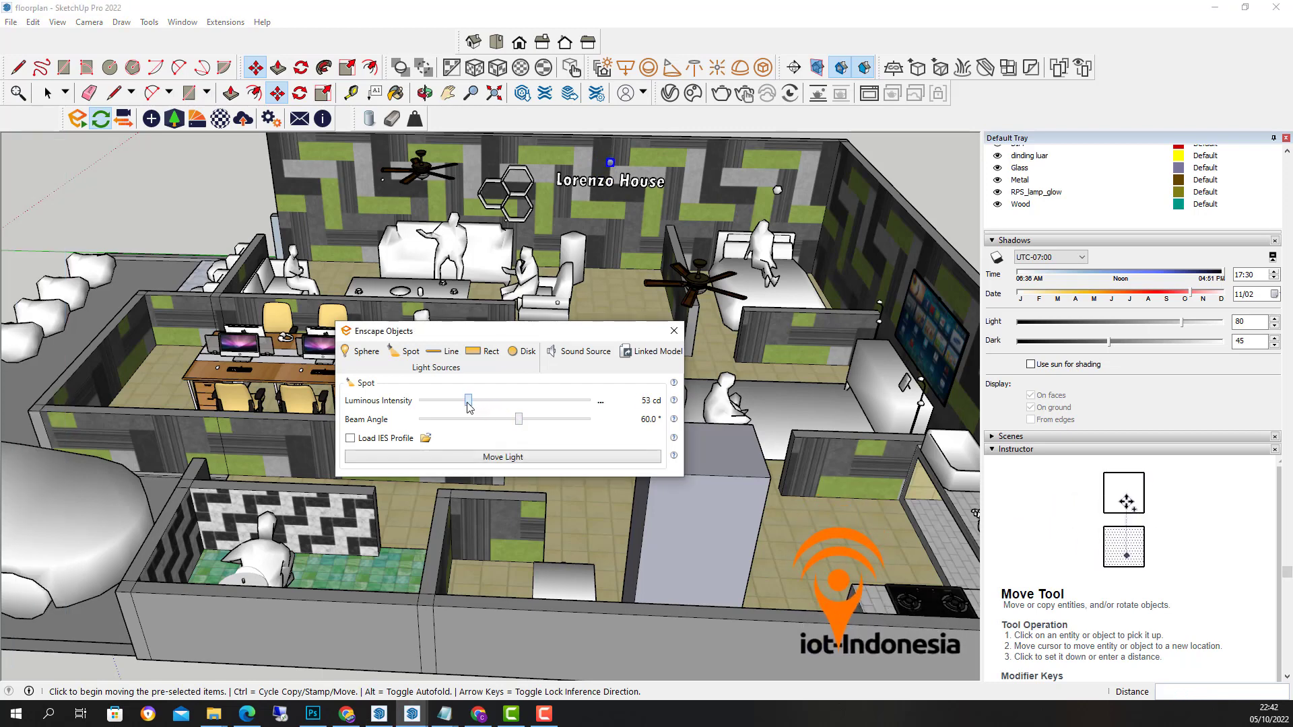
left_click_drag(473, 407, 464, 408)
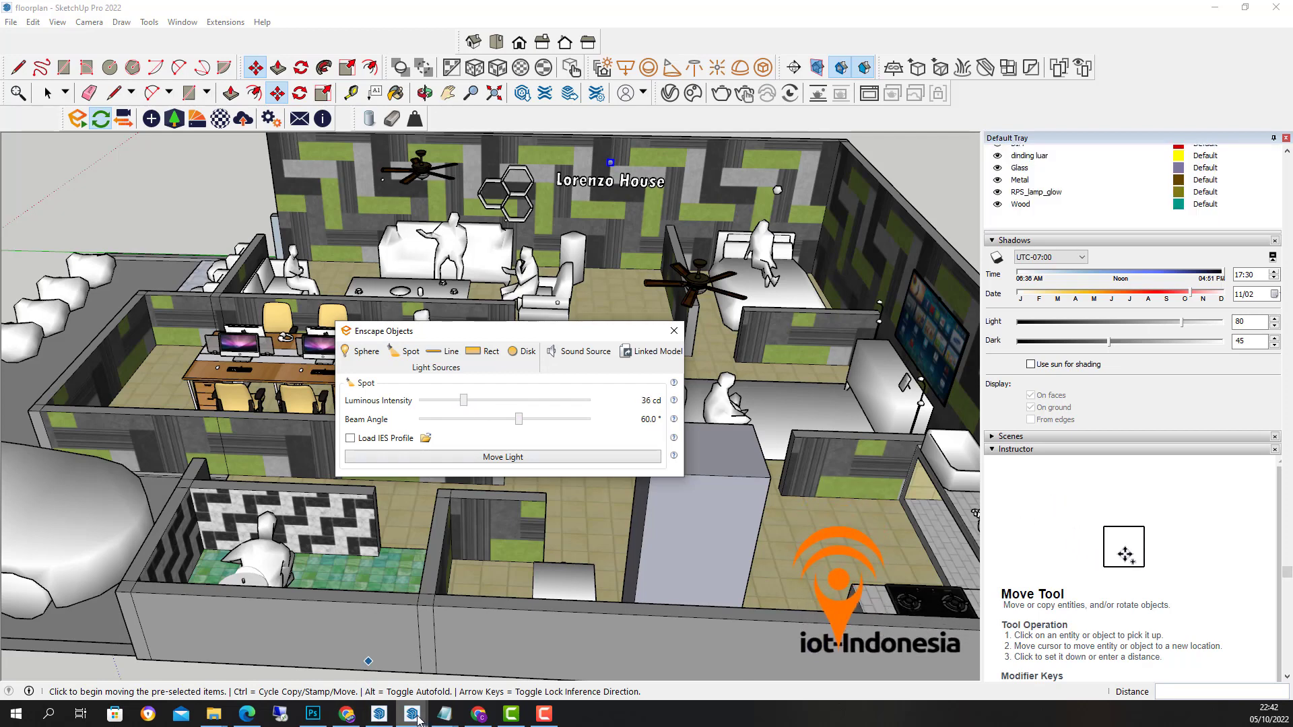
mouse_move(412, 714)
left_click(366, 670)
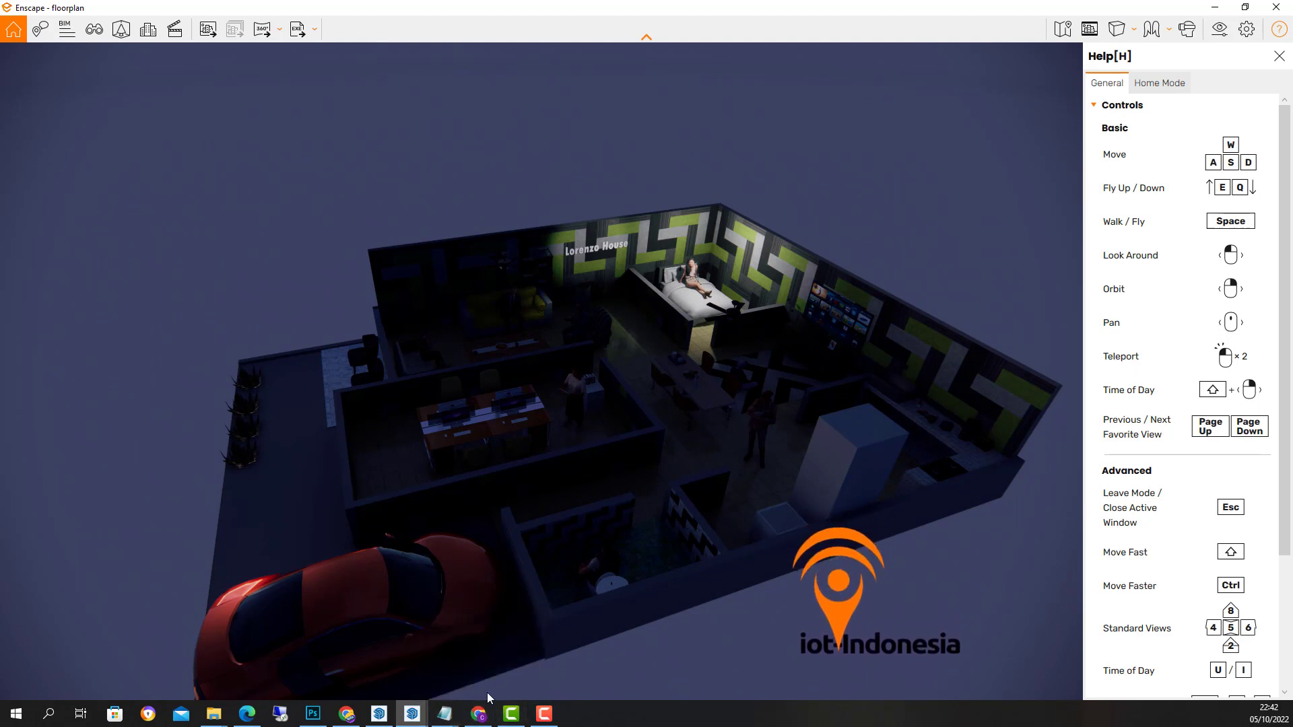
left_click(384, 719)
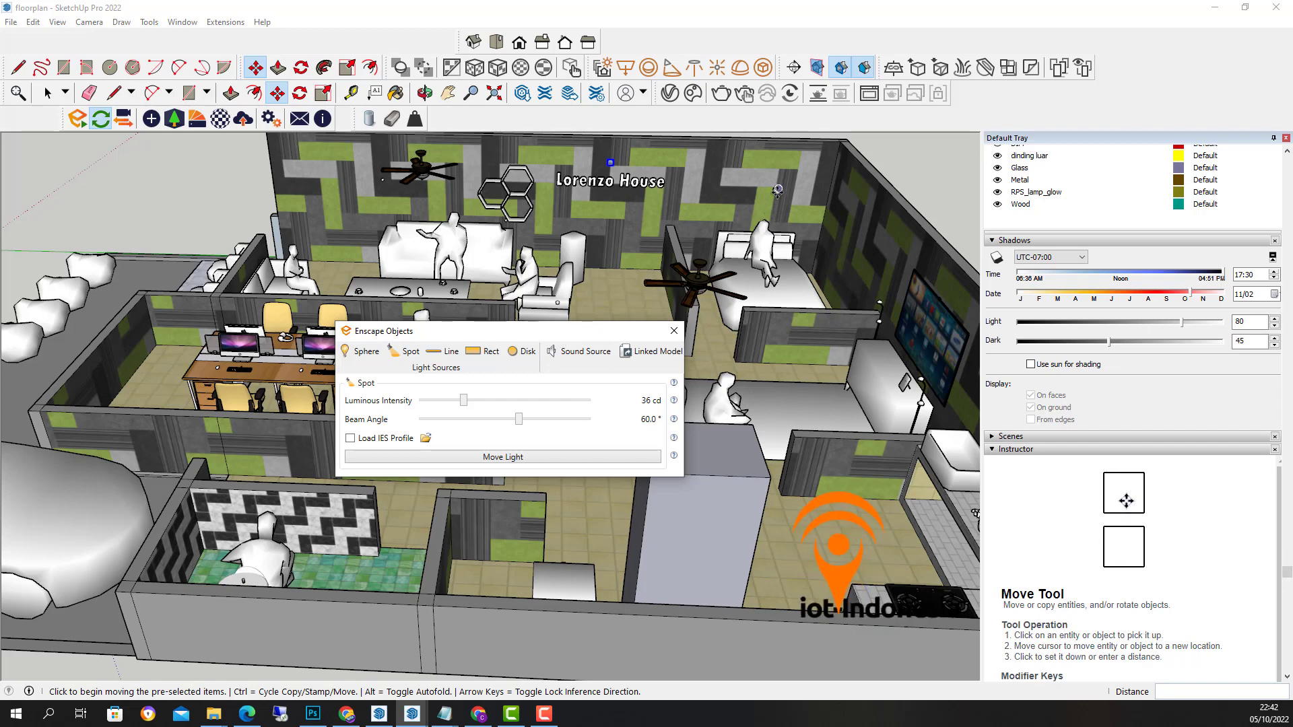
Step: Set the bedroom sphere light to 1 cd with a 0.00 m source radius and check the Enscape render, returning to SketchUp
left_click(451, 517)
key("space")
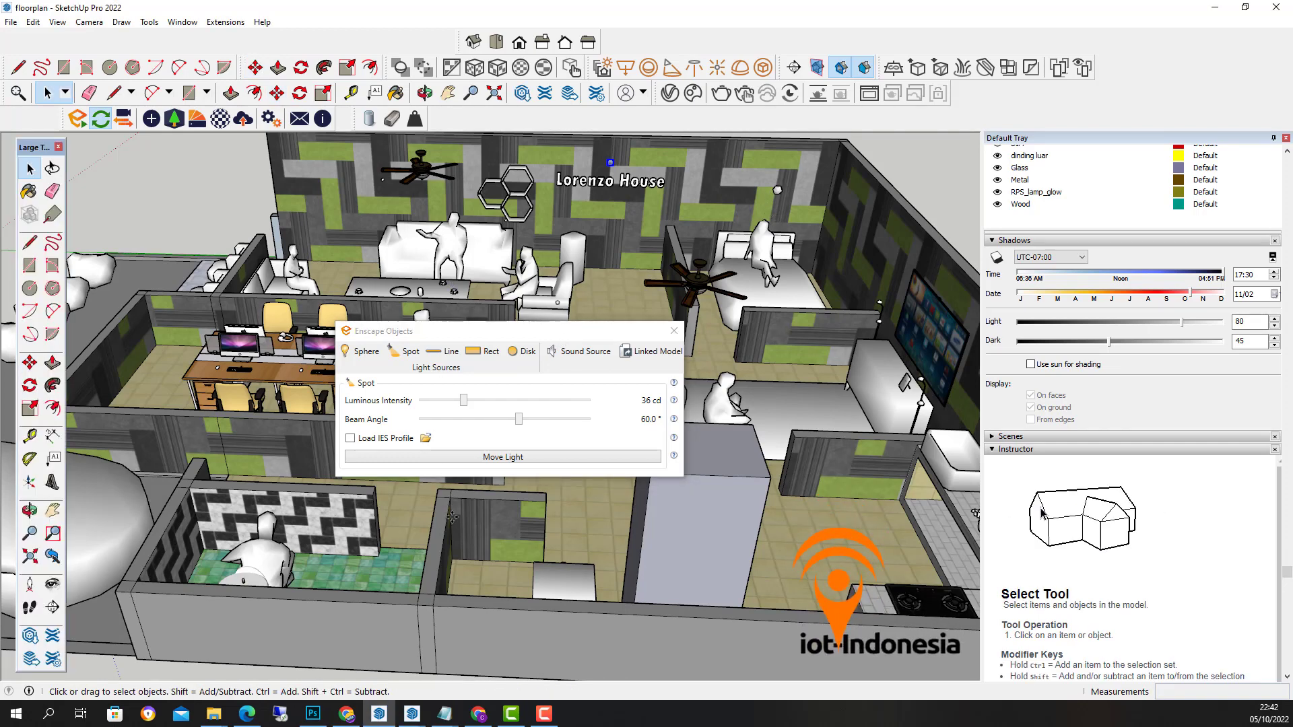
left_click(778, 190)
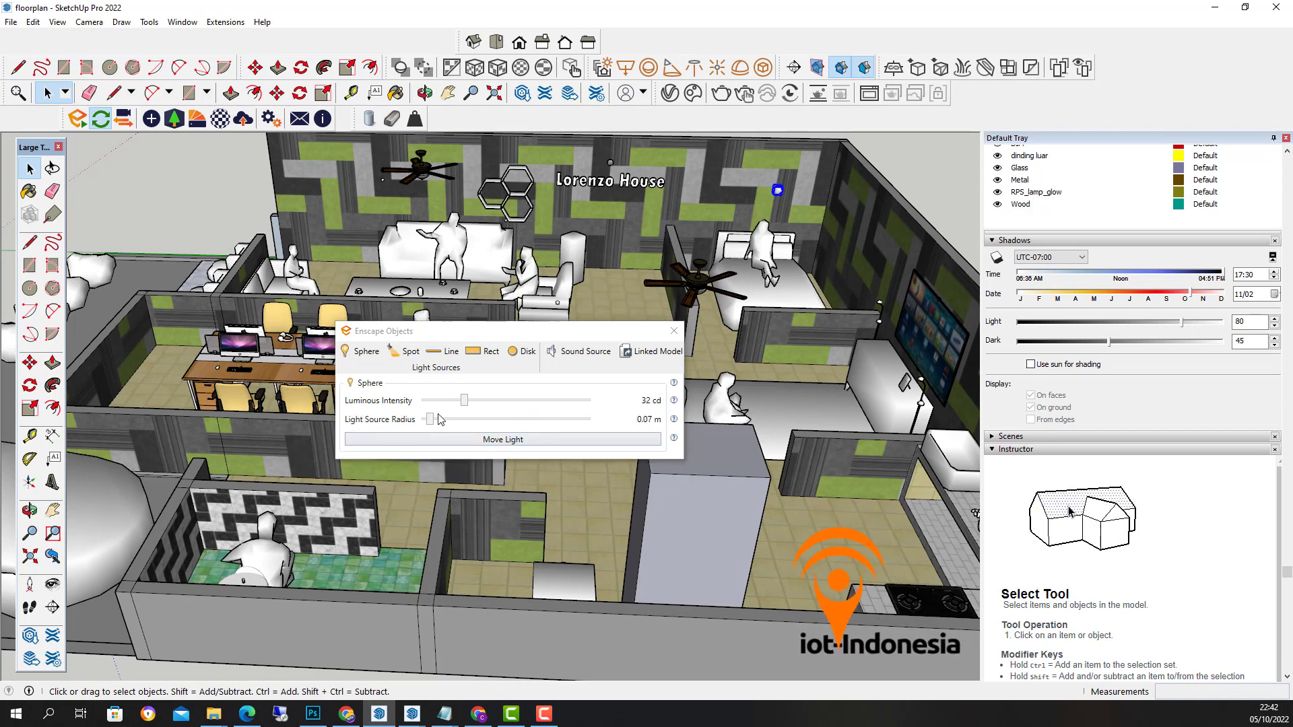
left_click_drag(431, 425, 421, 402)
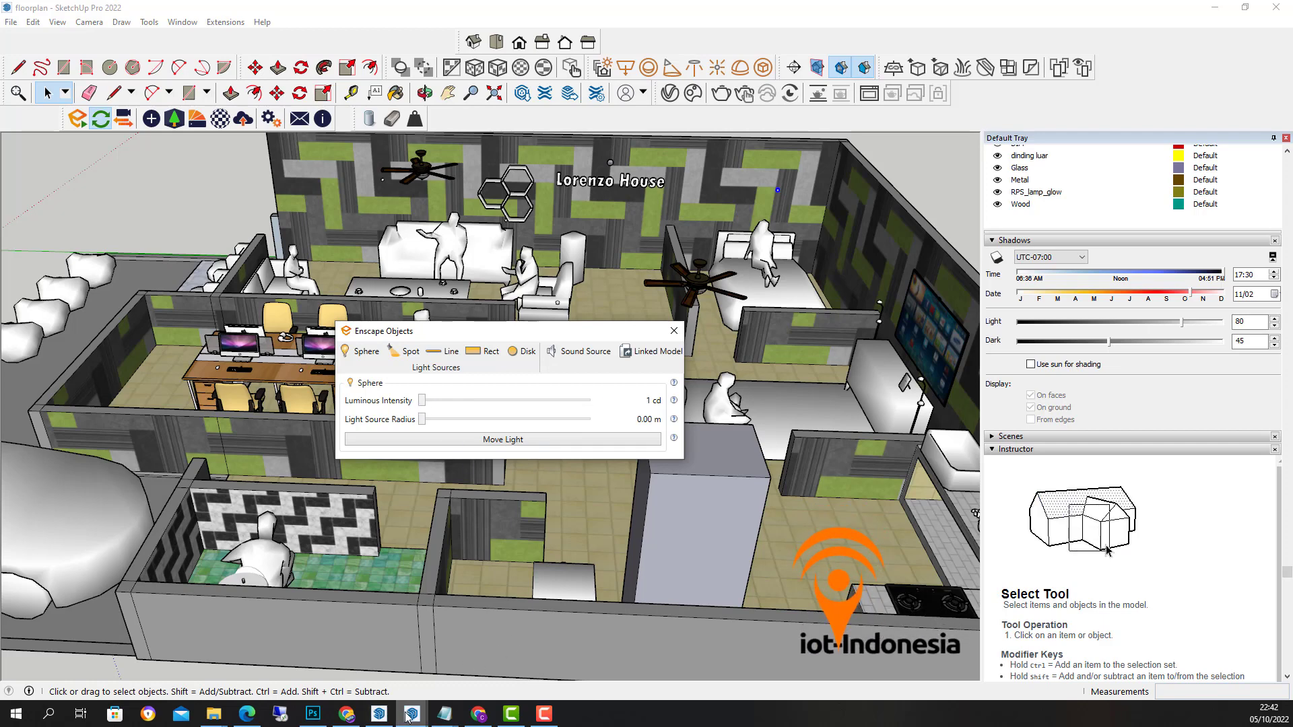
mouse_move(409, 715)
left_click(377, 697)
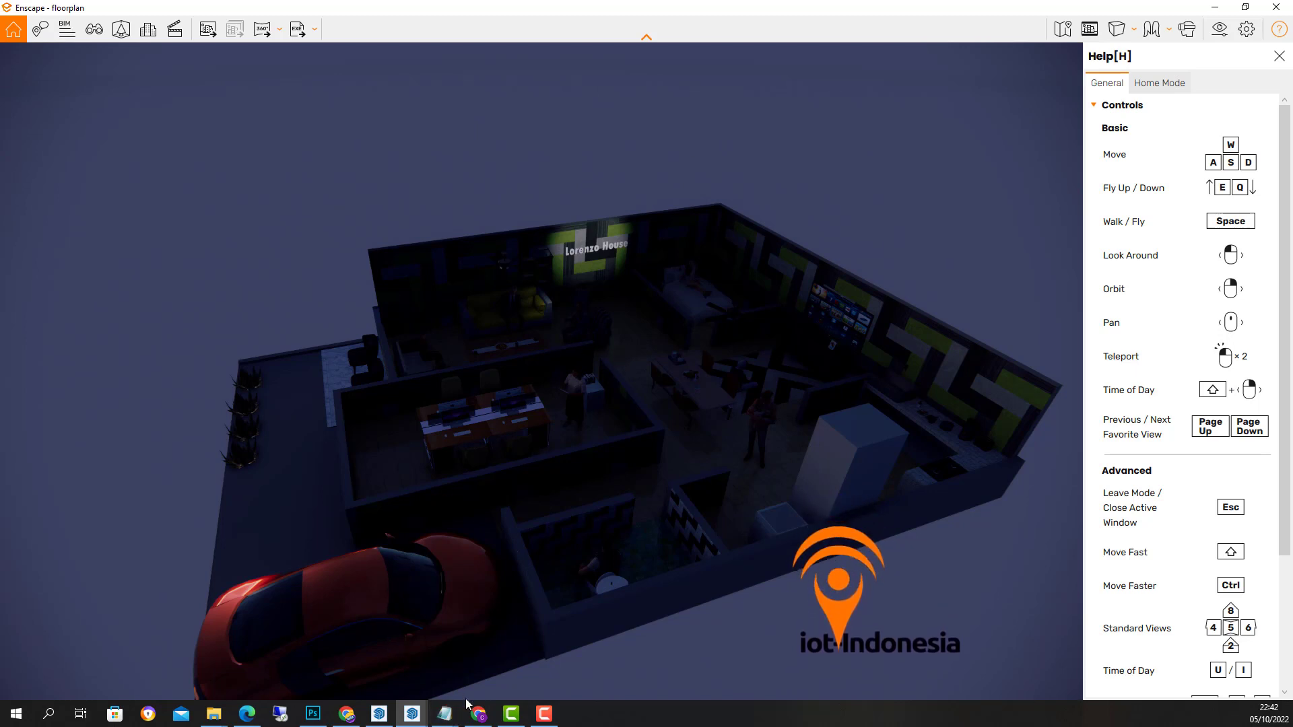
mouse_move(397, 718)
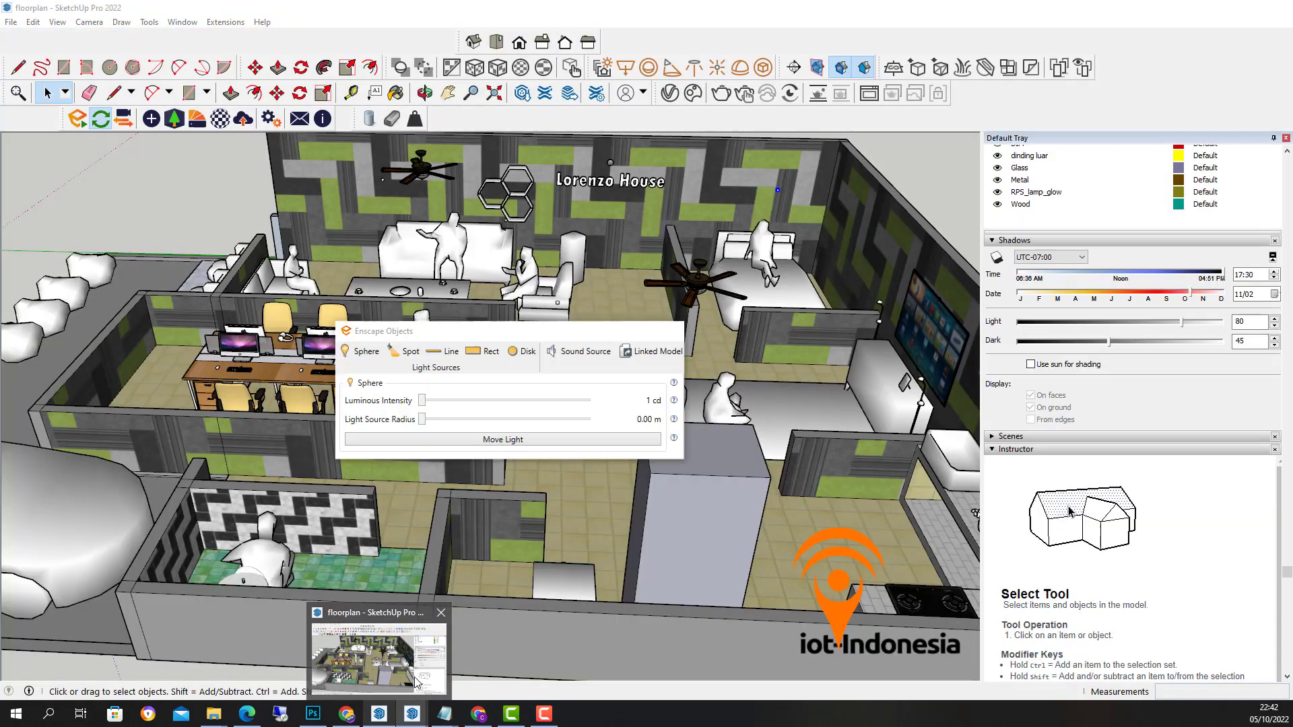
left_click(416, 683)
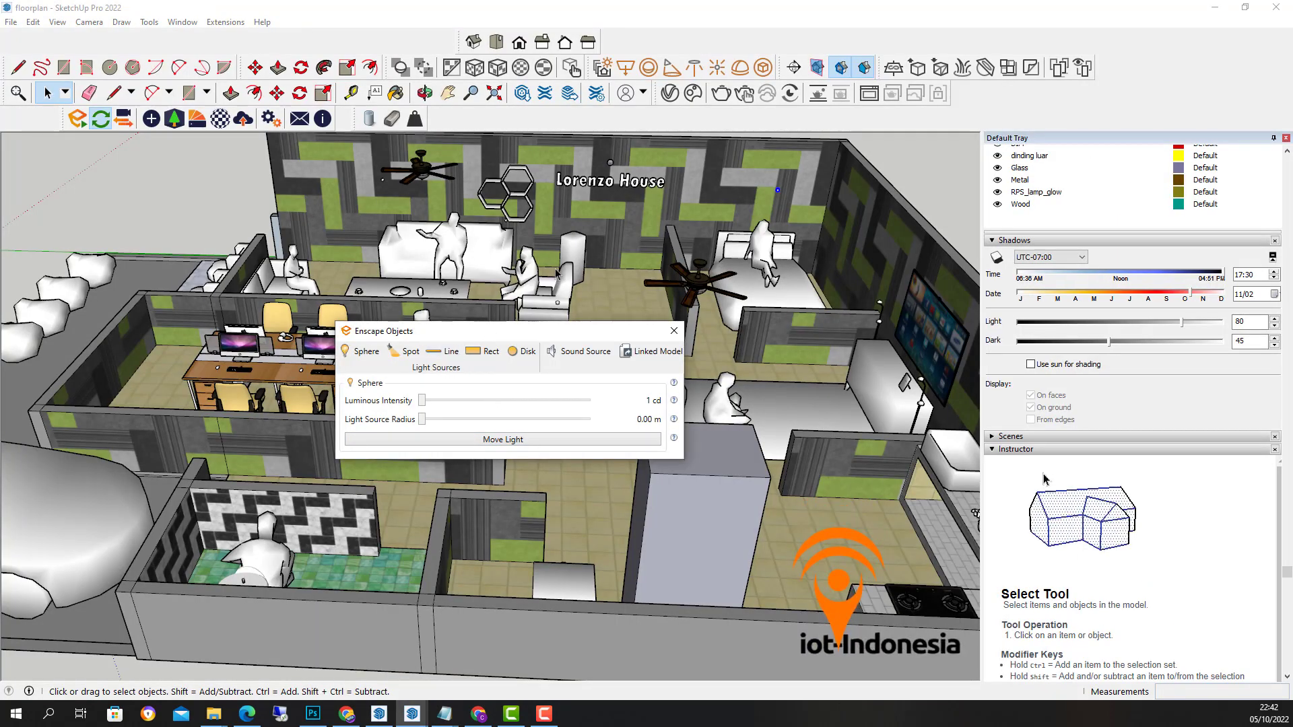
Step: Select the spot light above the Lorenzo House sign, examine its glow in the Enscape render, and return to SketchUp
left_click(610, 163)
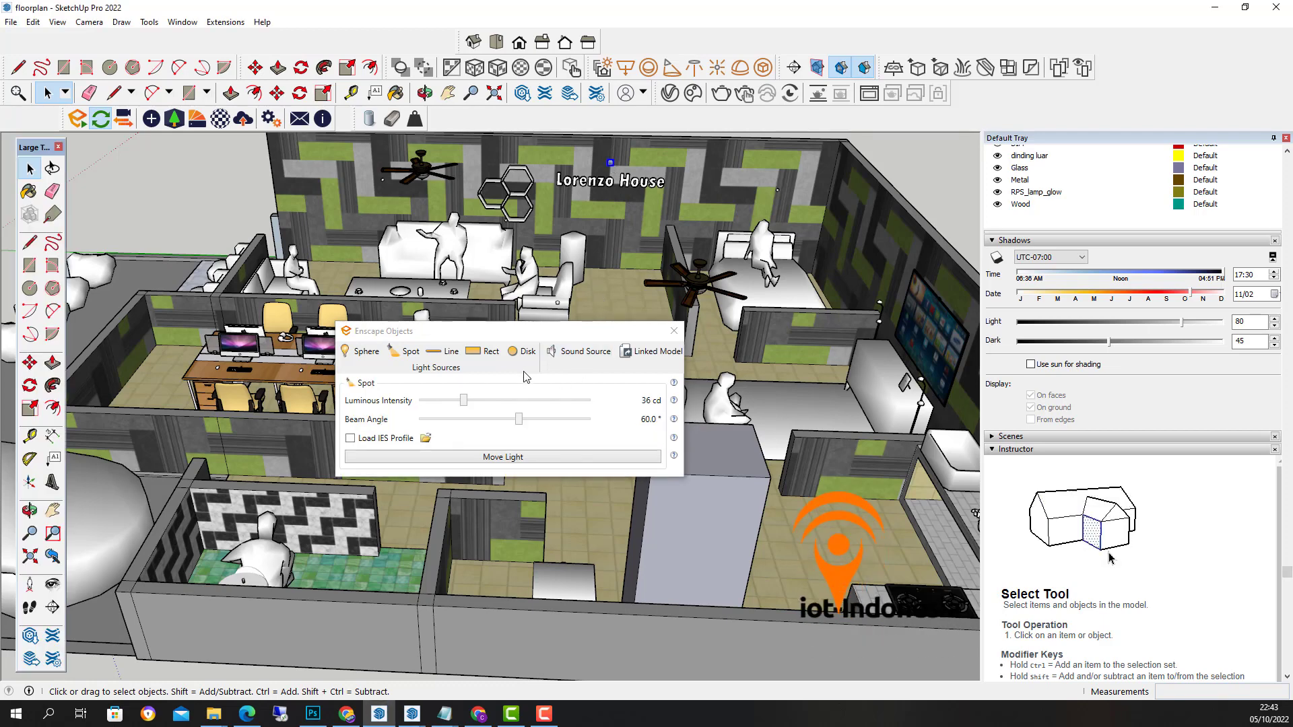
scroll(600, 225, "up", 2)
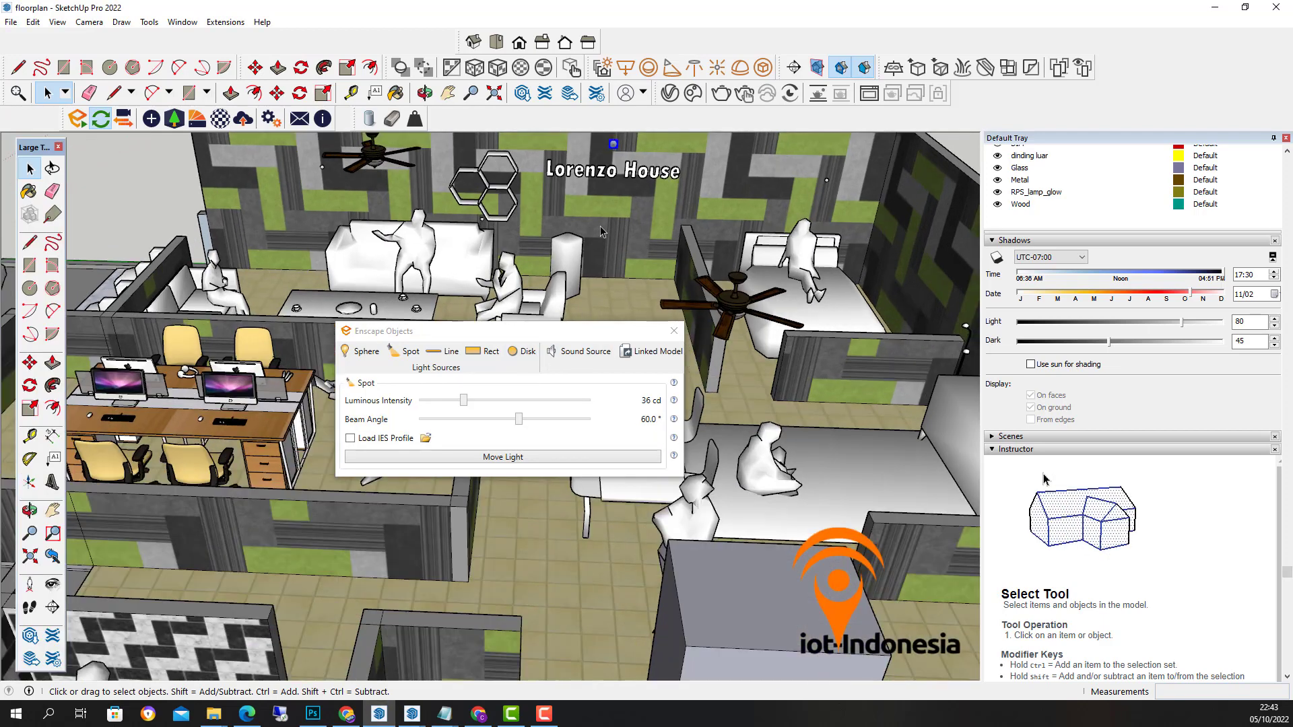
scroll(600, 225, "down", 3)
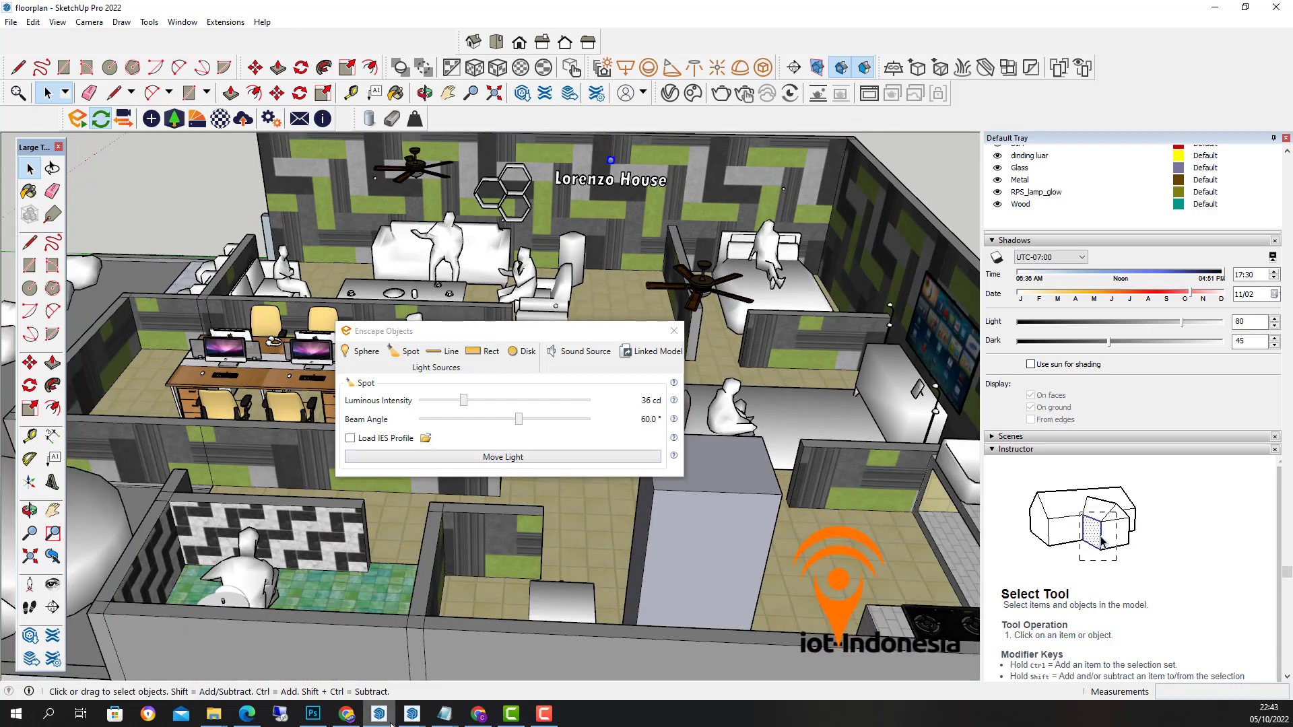
mouse_move(412, 714)
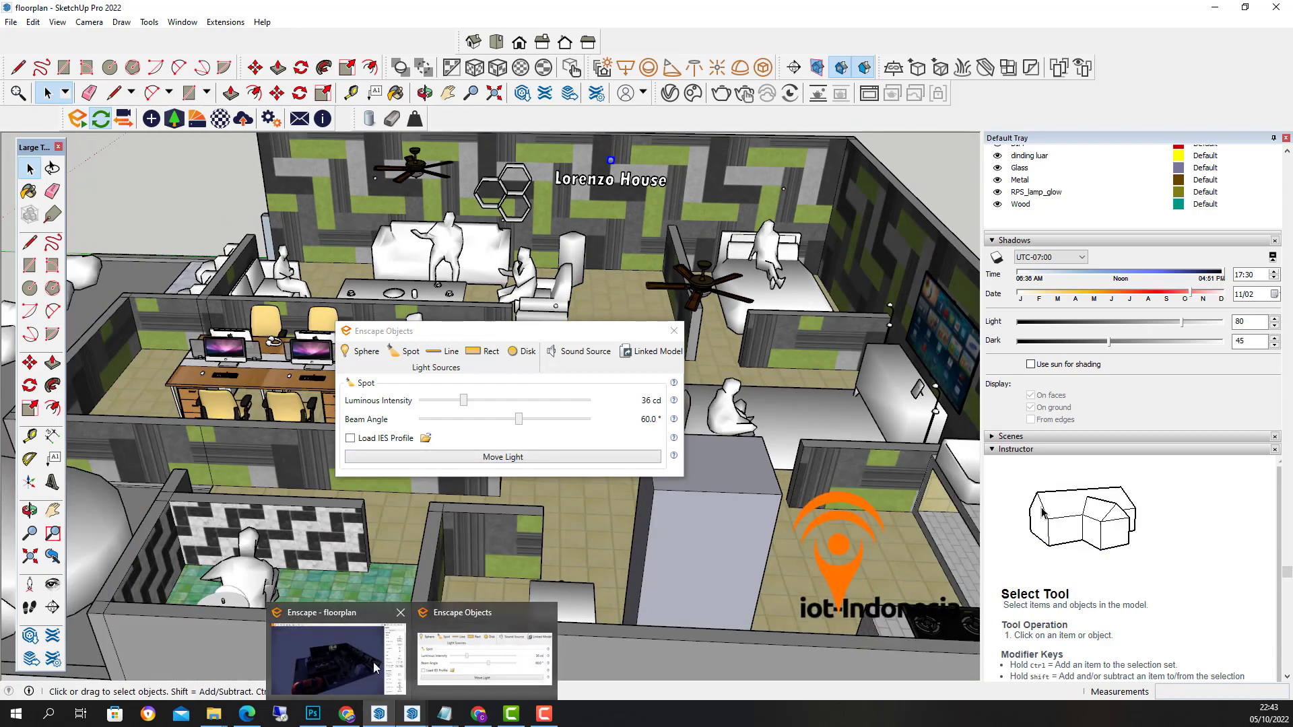
left_click(359, 660)
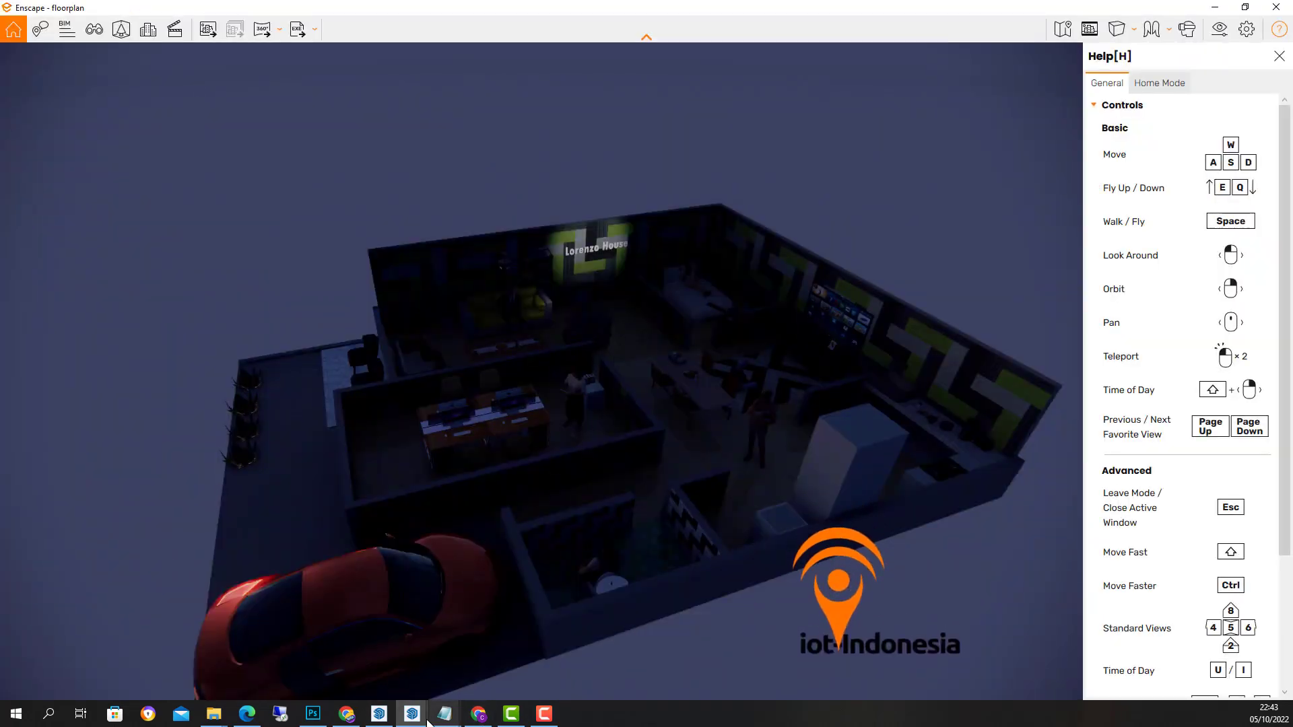
mouse_move(403, 719)
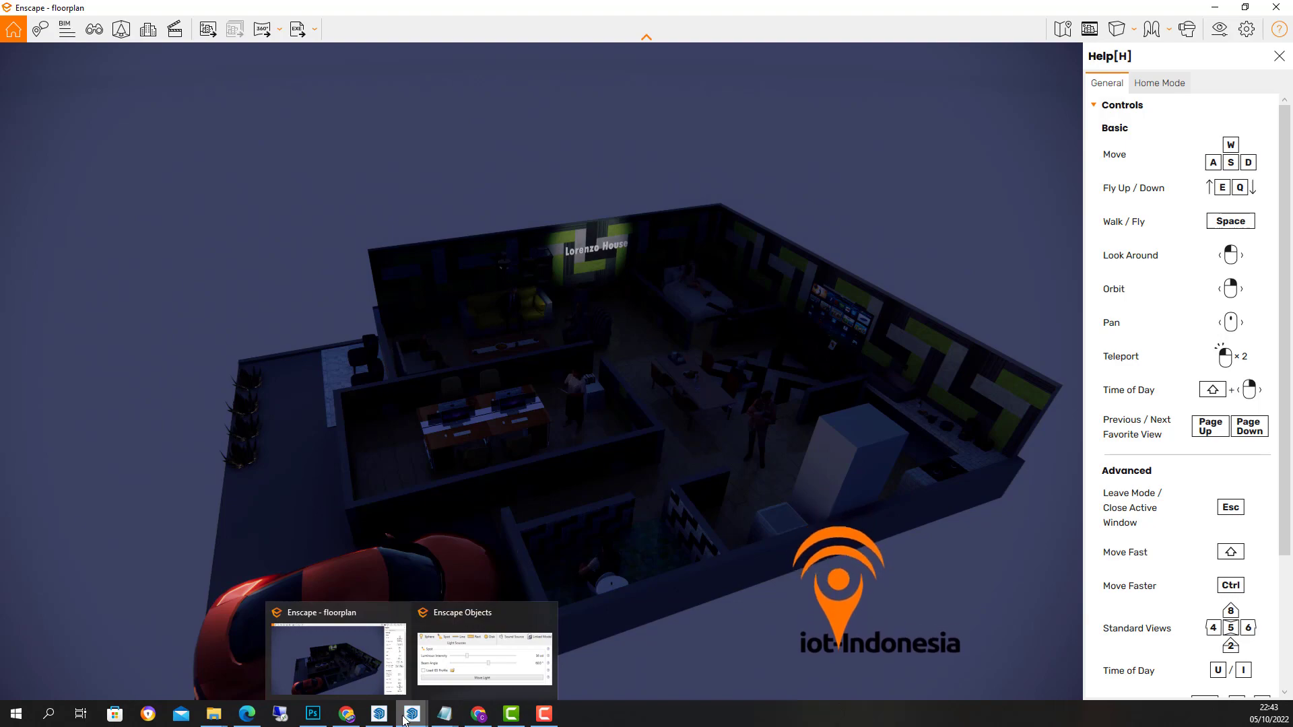
left_click(379, 714)
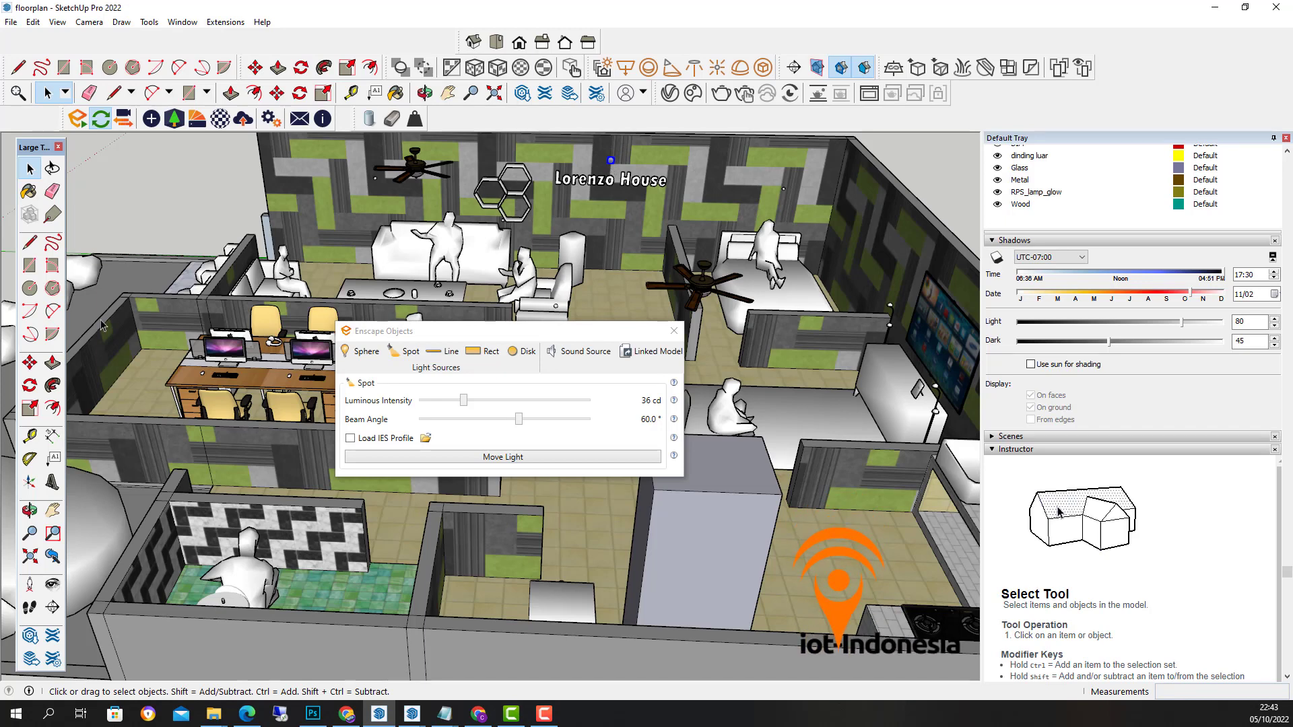
Step: Move the sign's spot light about 6.7 cm along the green axis
left_click(29, 363)
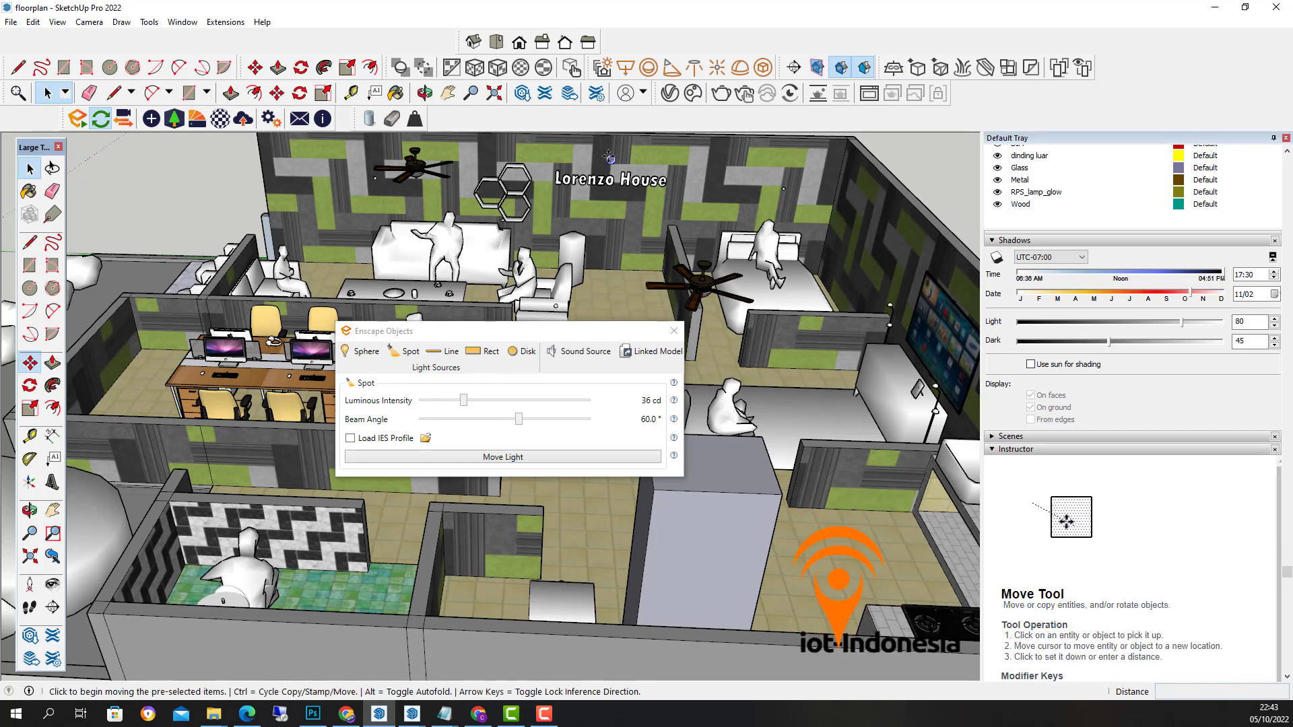
scroll(608, 158, "up", 2)
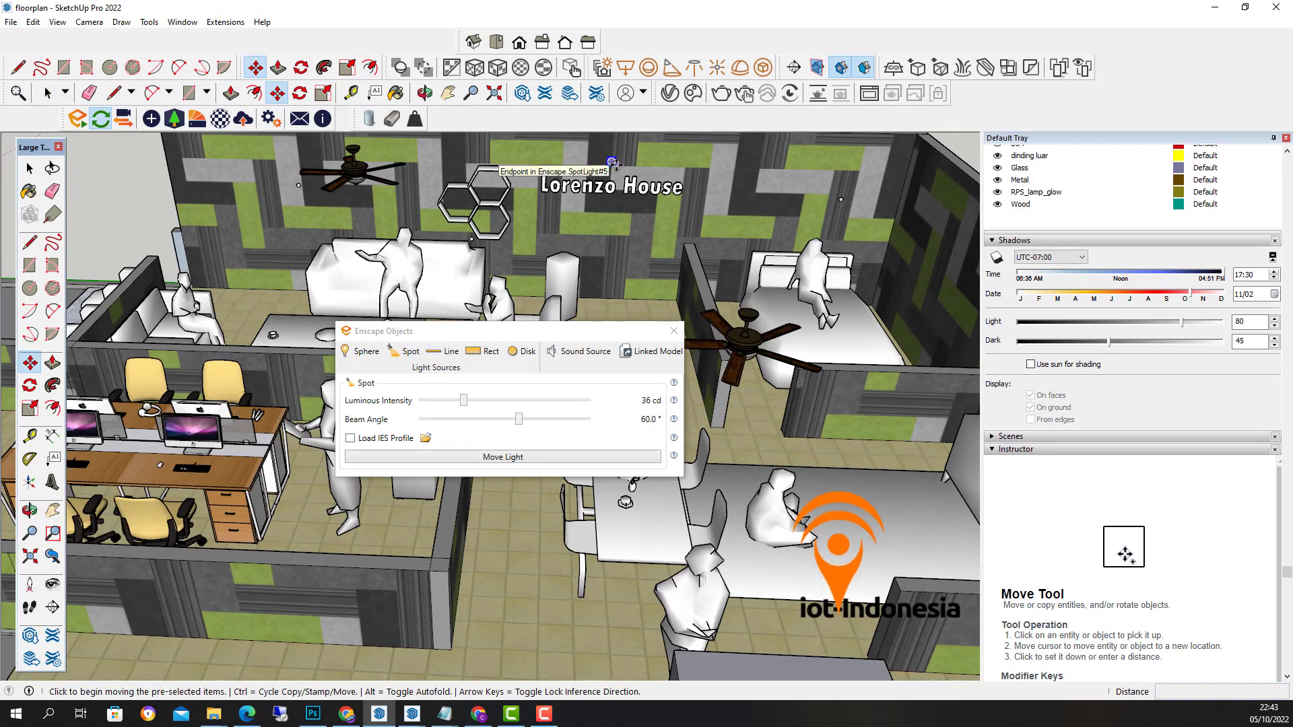
left_click(612, 163)
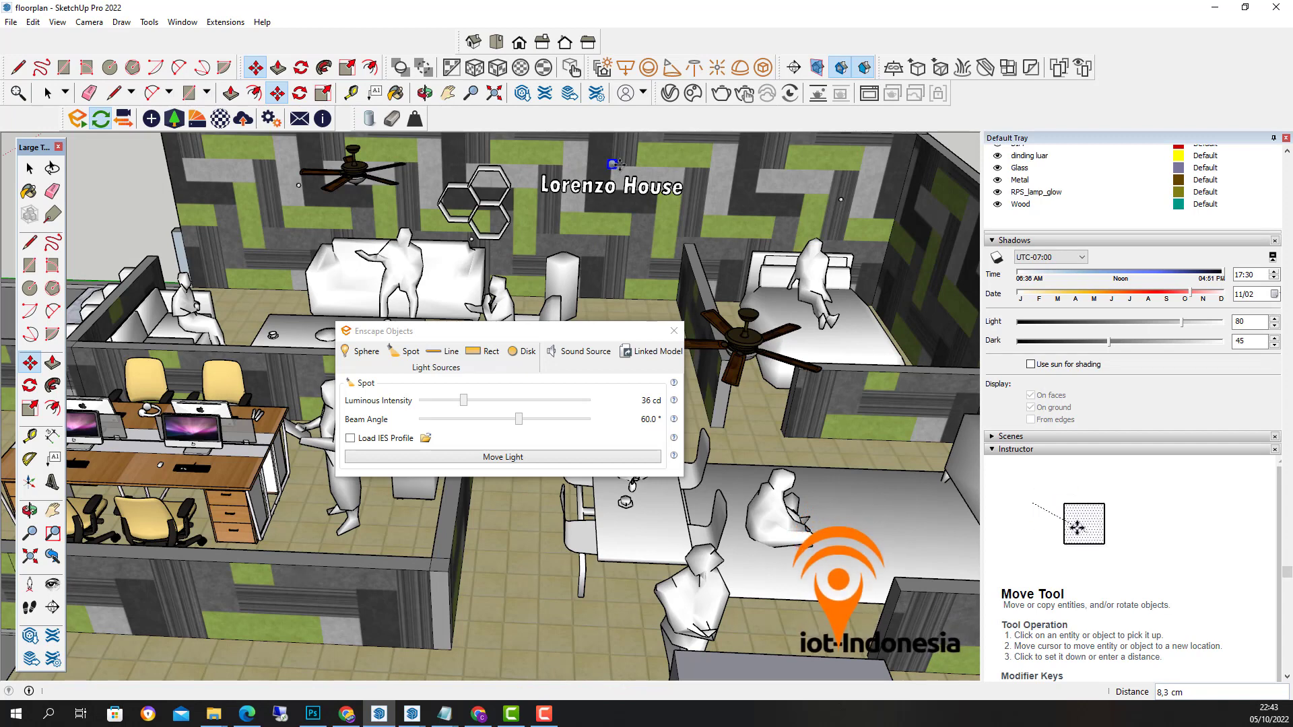
left_click(616, 163)
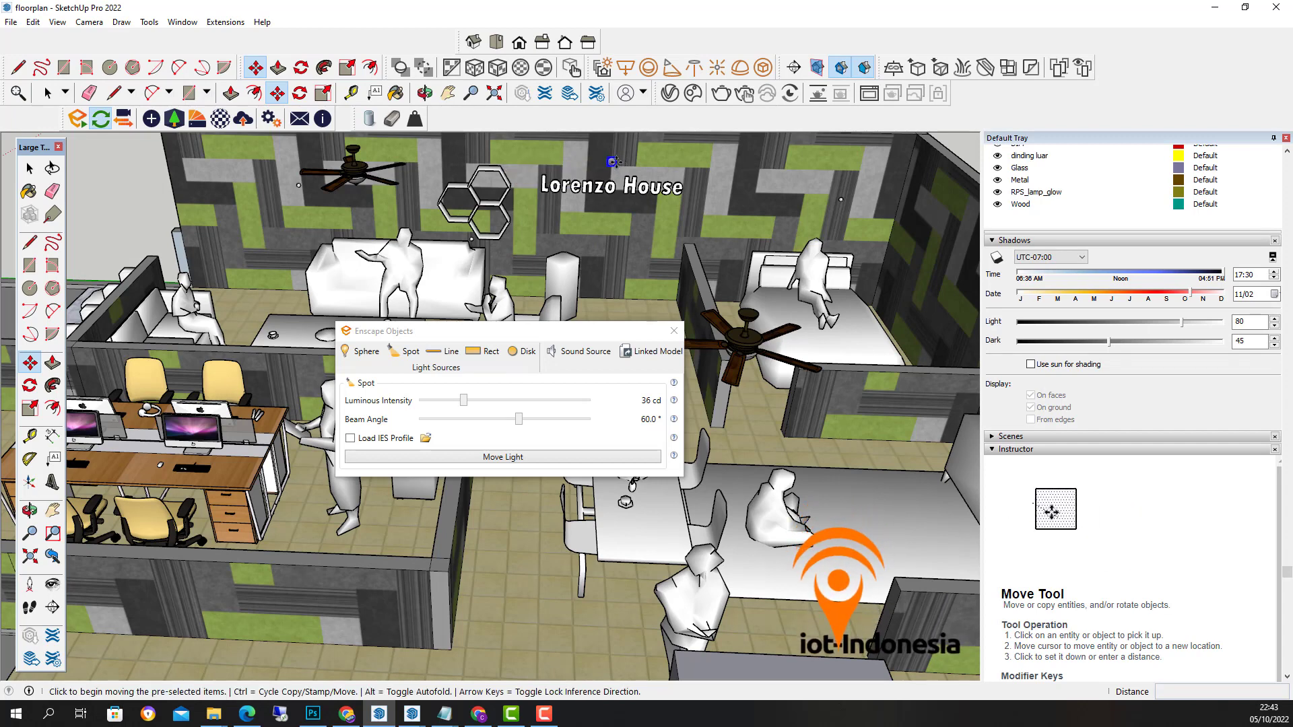
left_click(612, 161)
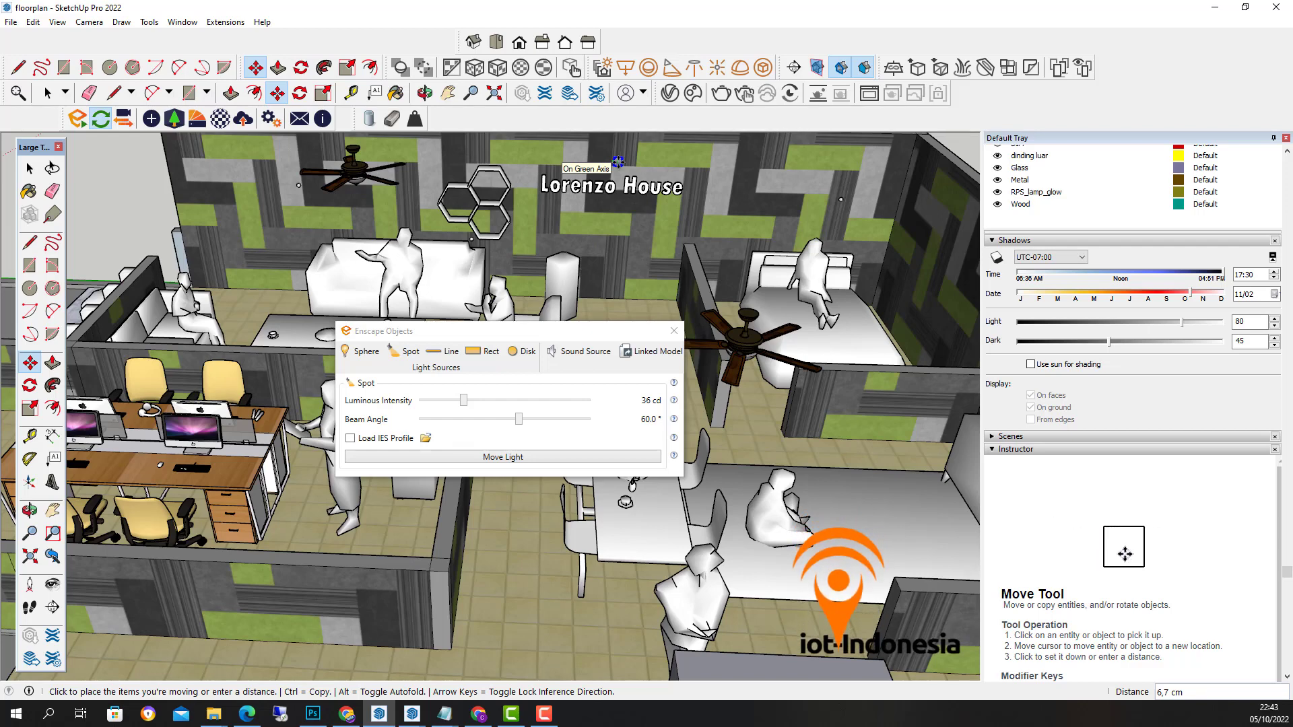
left_click(618, 162)
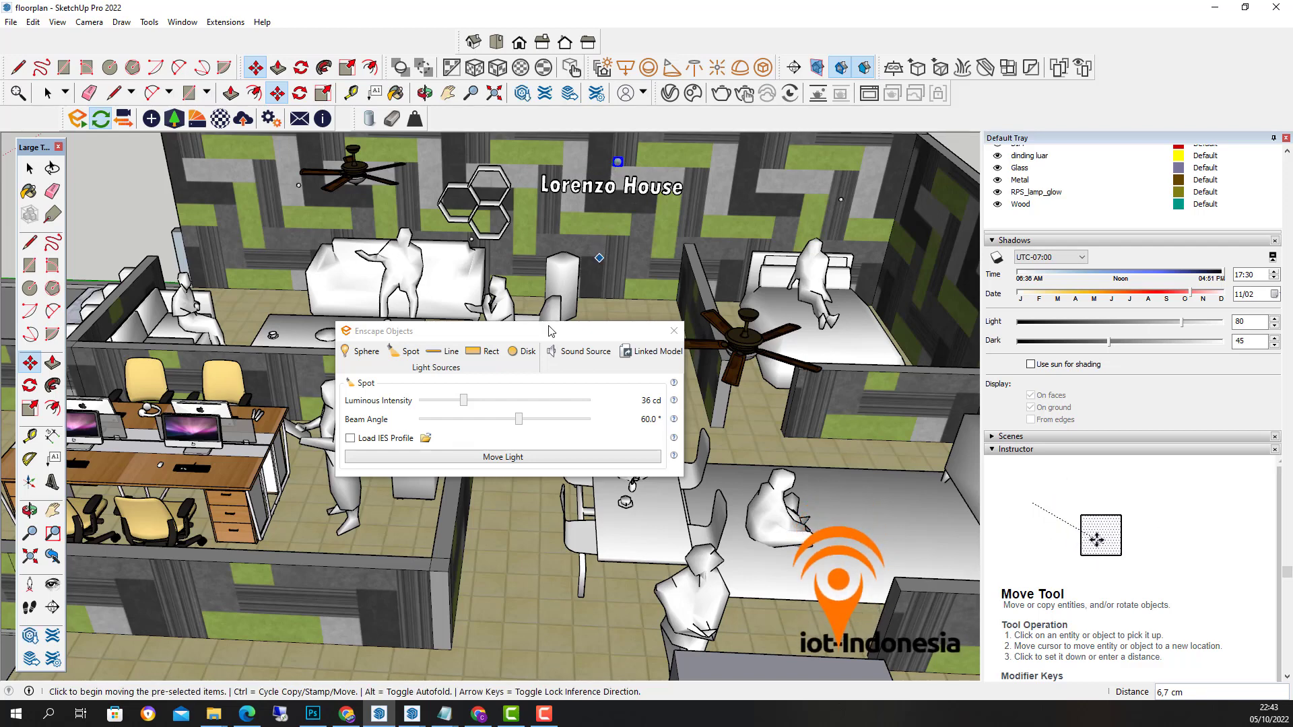
Step: Deselect the spot light and review its new position in the Enscape render, returning to the SketchUp model
key("space")
left_click(601, 293)
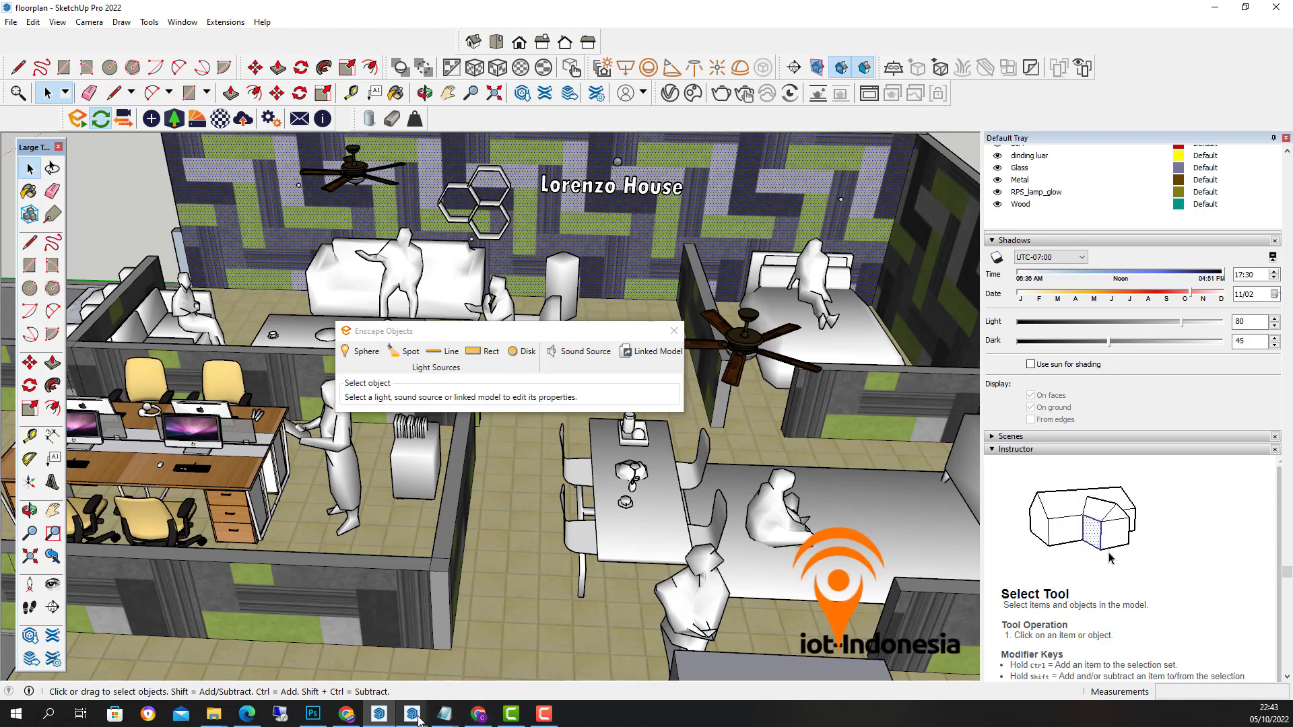
mouse_move(412, 714)
left_click(373, 681)
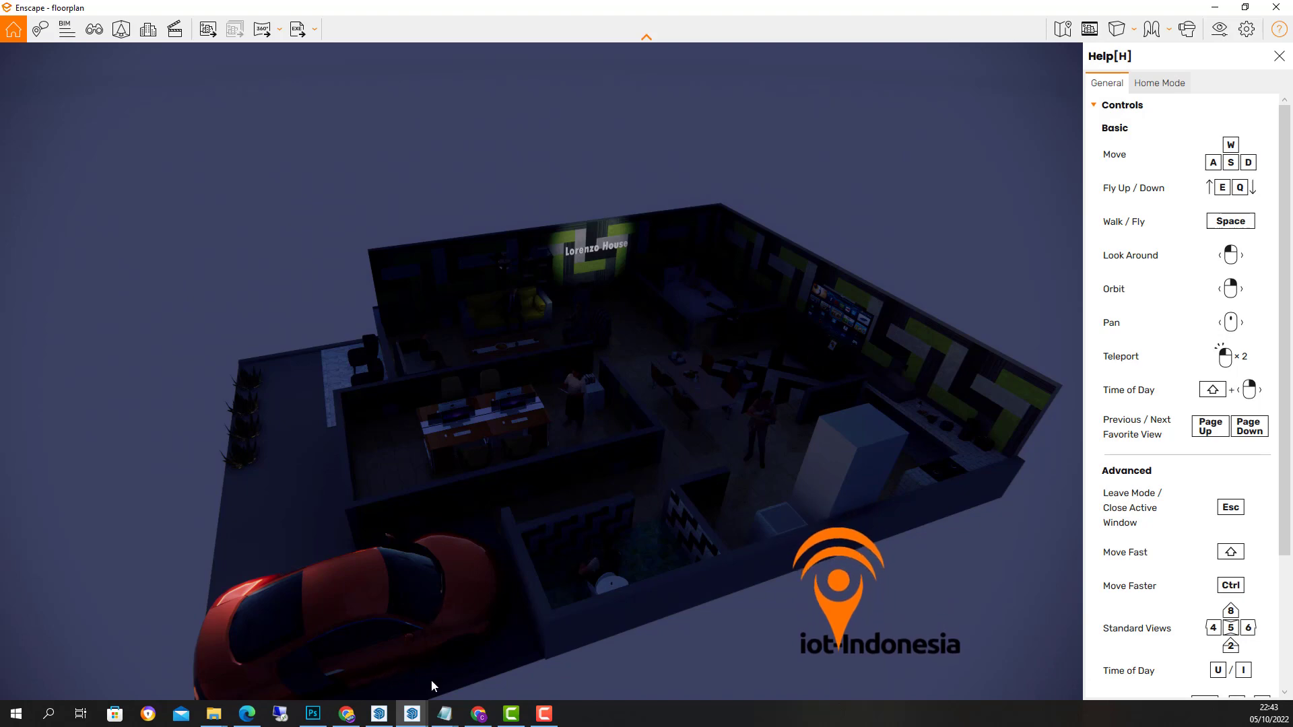
left_click(379, 713)
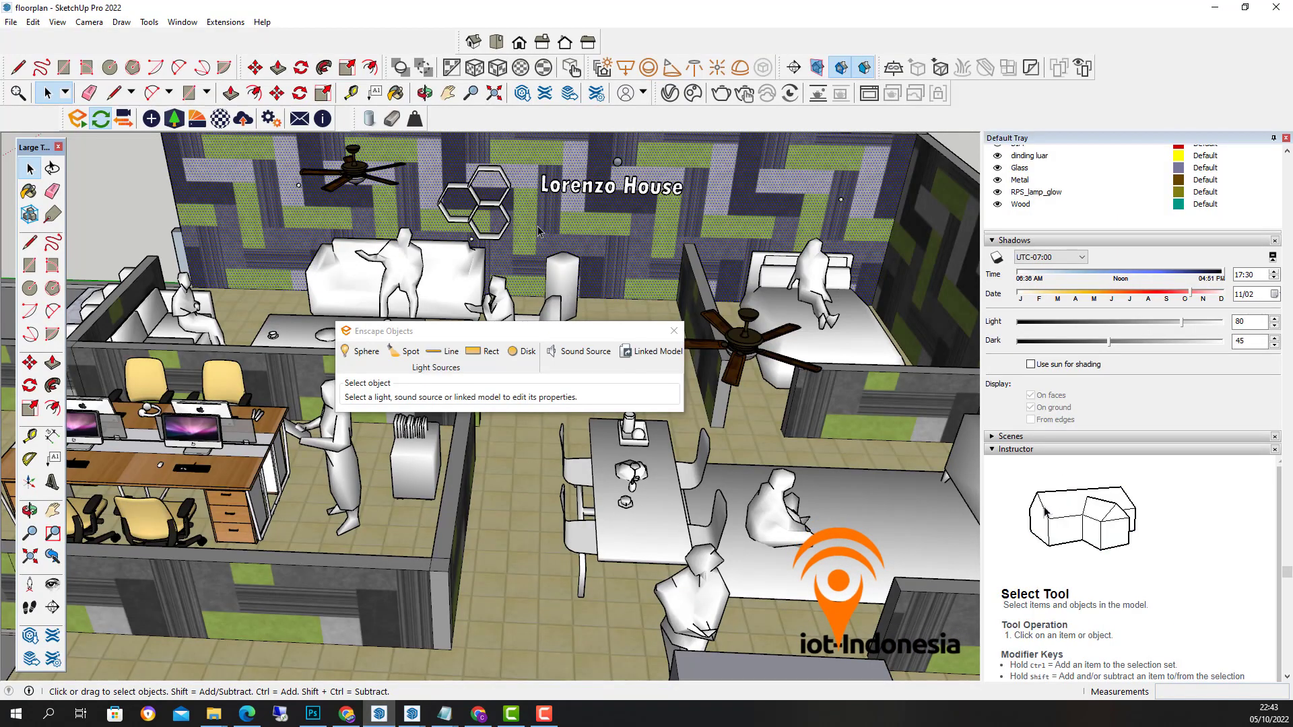
Step: Give the spot light above the Lorenzo House sign the orange material Color C05
middle_click_drag(538, 231, 845, 229)
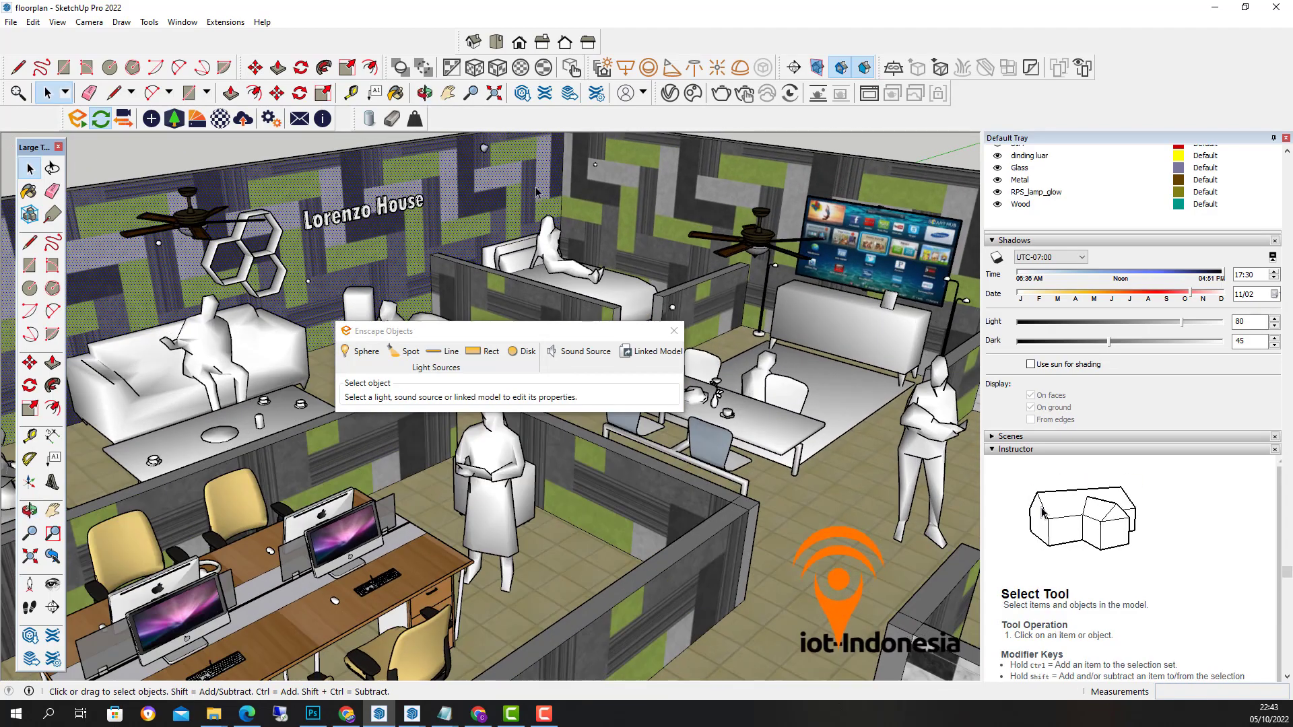
scroll(1138, 412, "up", 6)
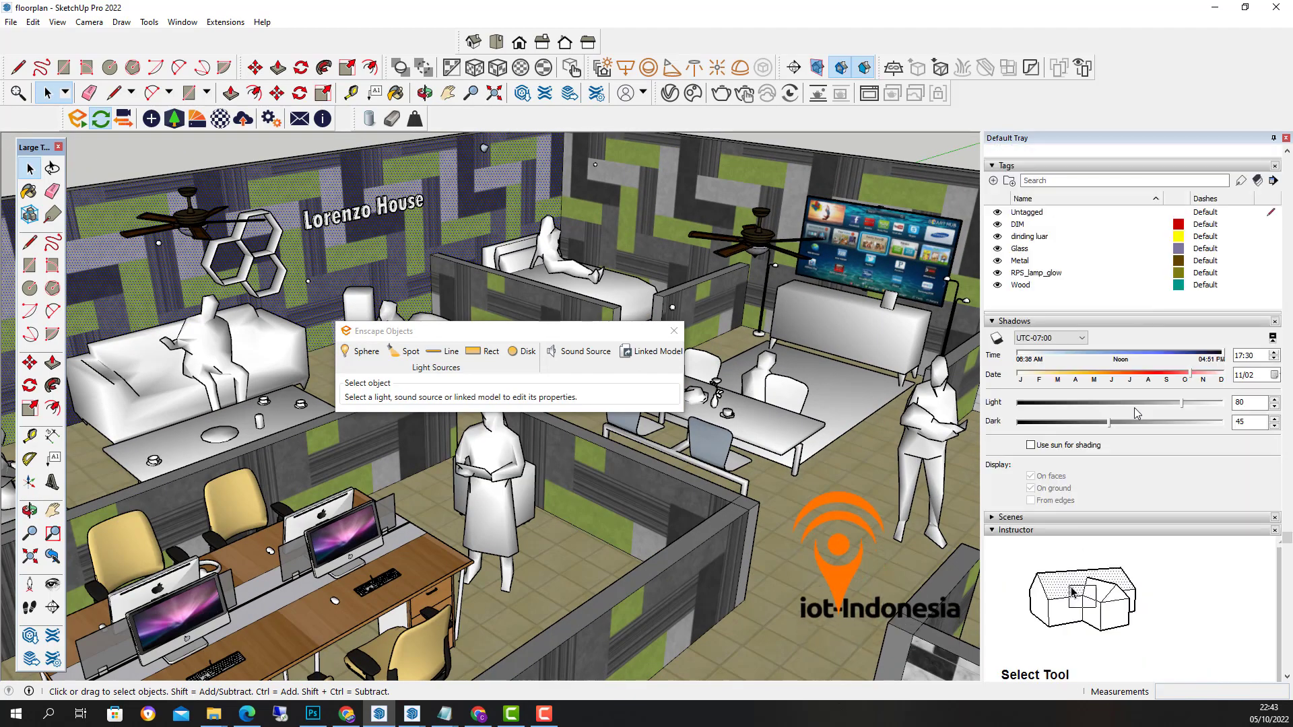
scroll(1138, 412, "up", 10)
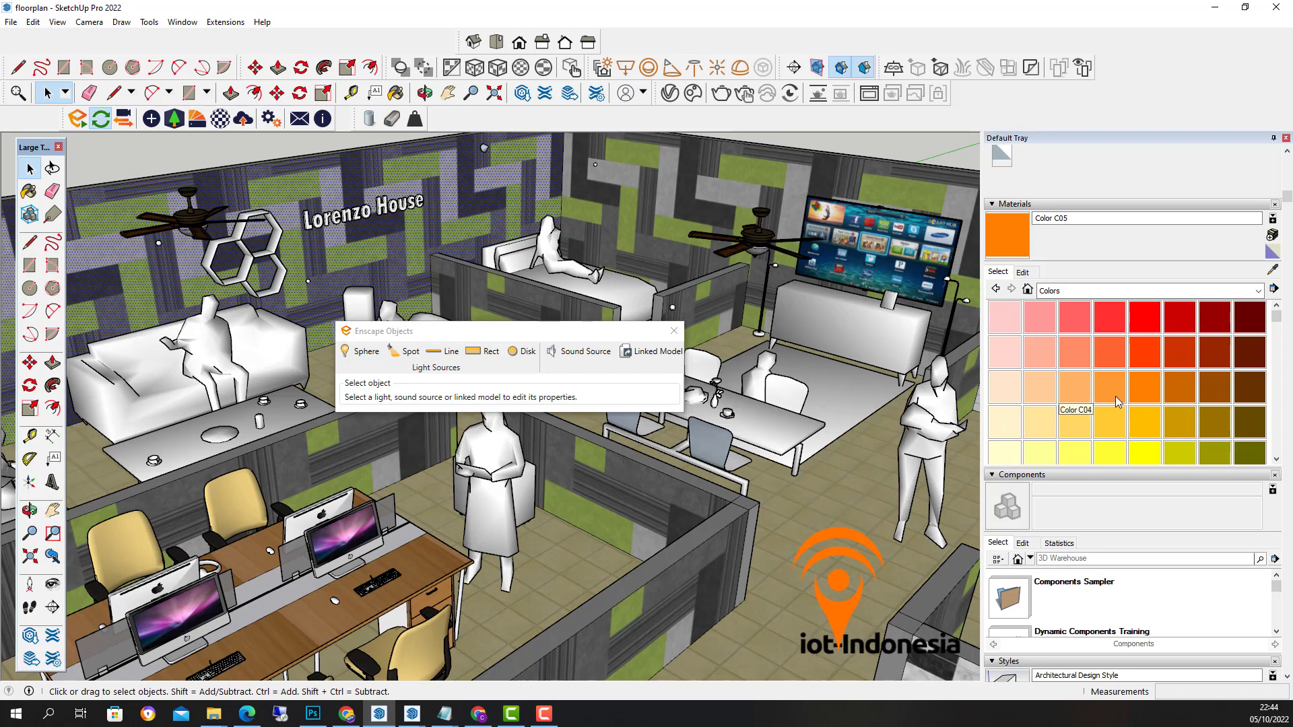
left_click(1141, 394)
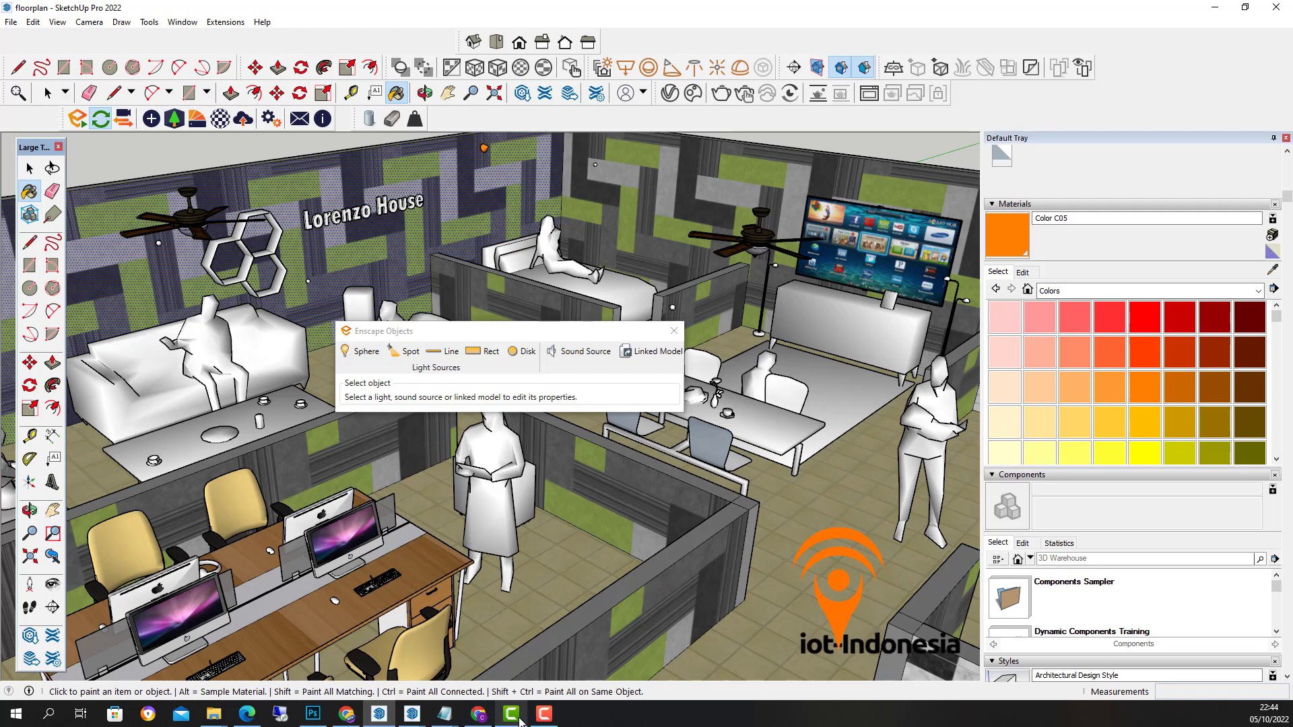
Step: Switch to the Enscape render and save a PNG screenshot named after Lorenzo House in the ###latihan folder
mouse_move(412, 714)
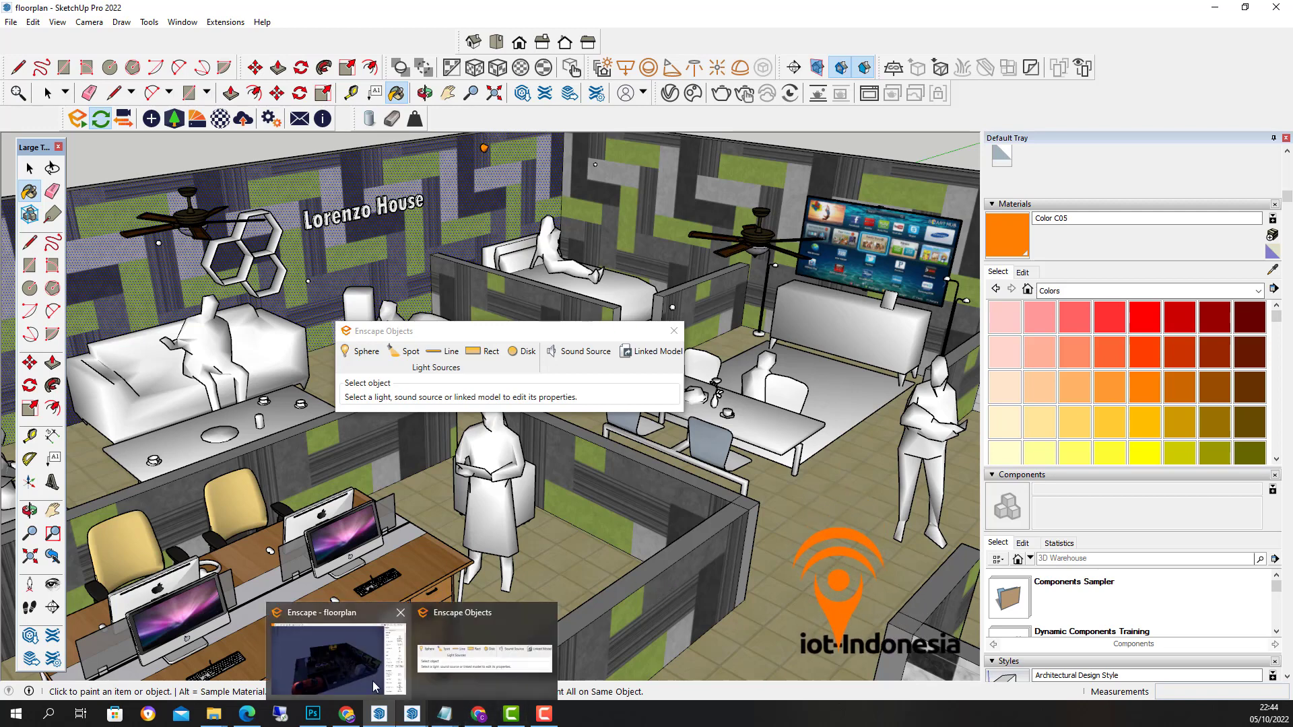
mouse_move(373, 680)
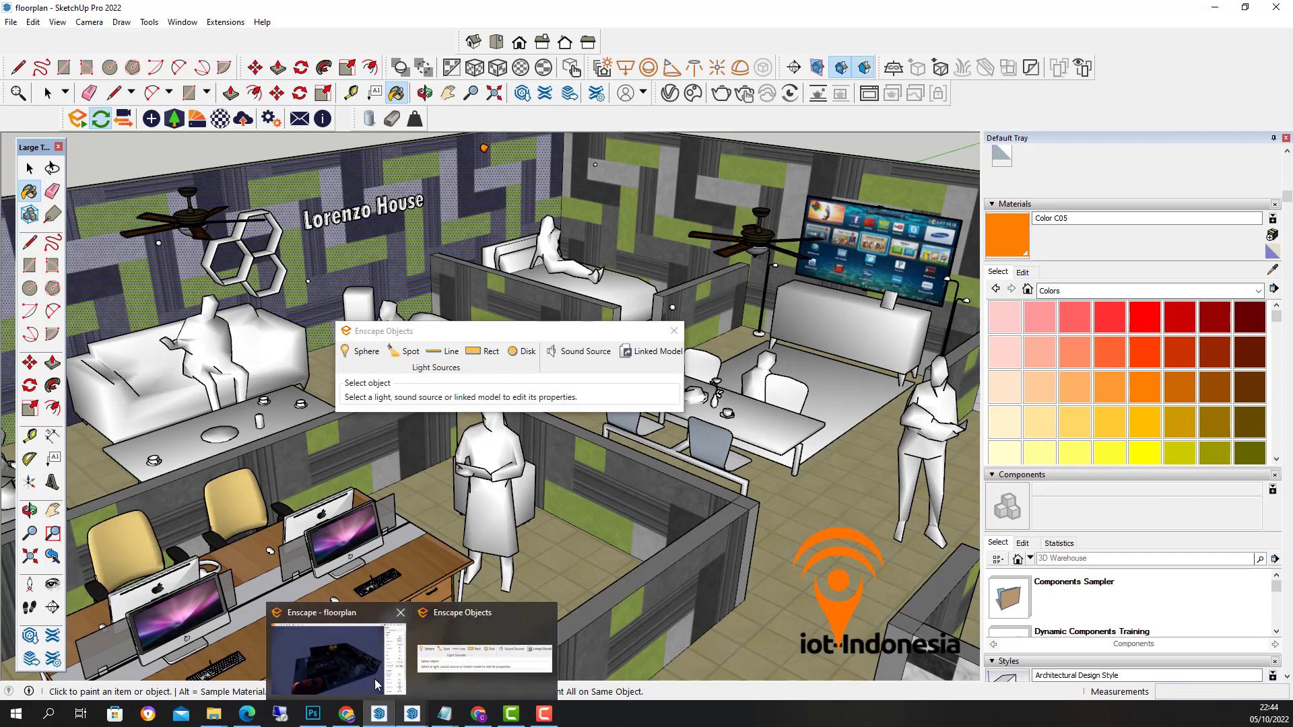
left_click(365, 674)
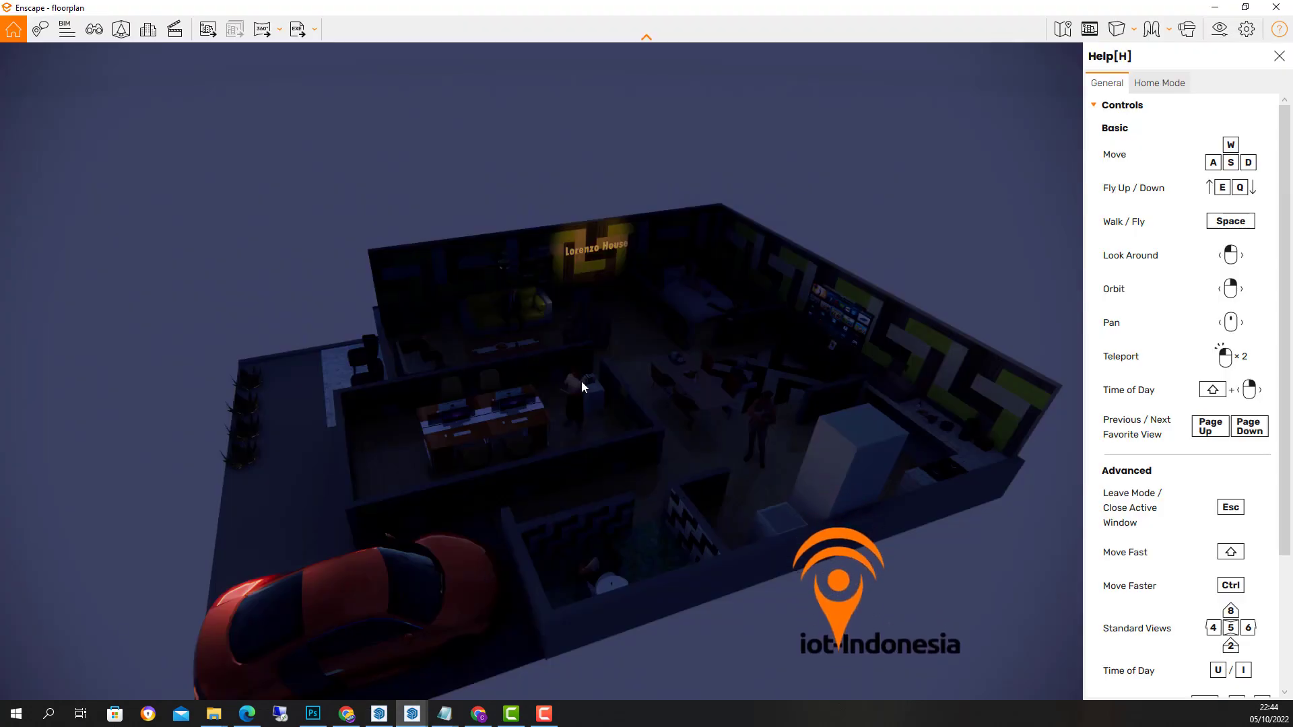
left_click(206, 30)
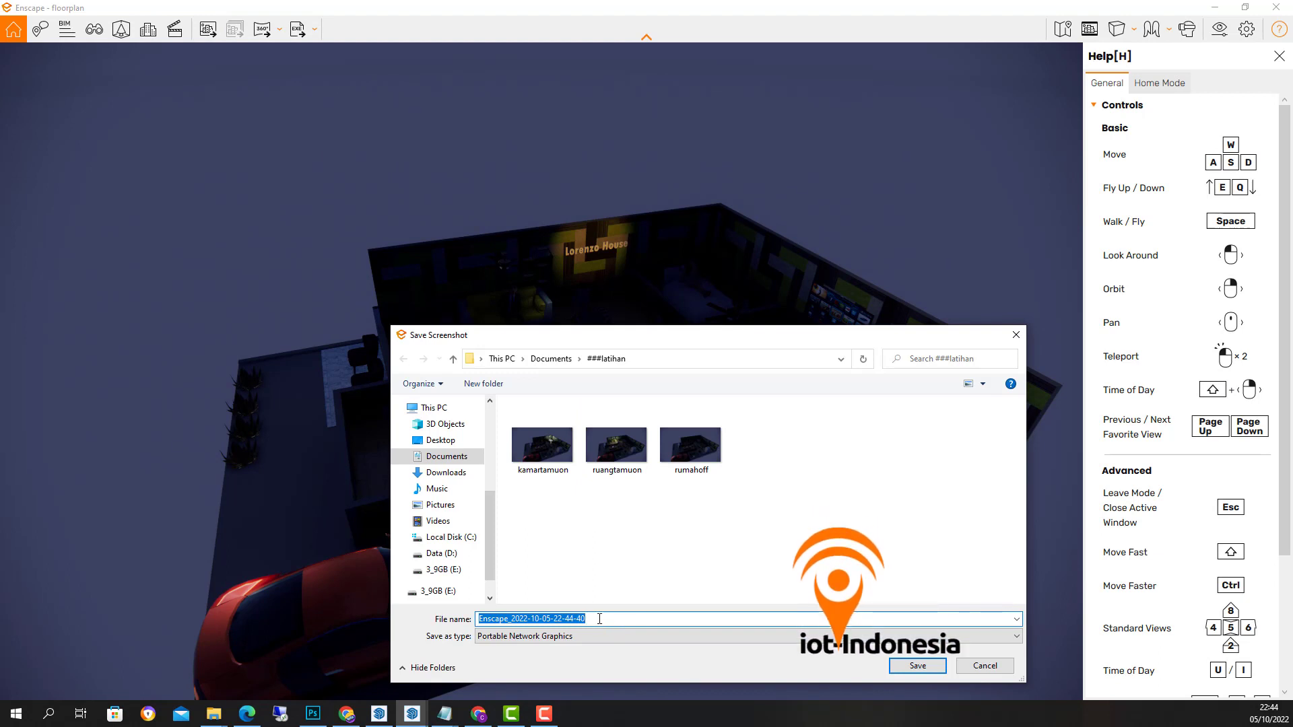
type("lorf")
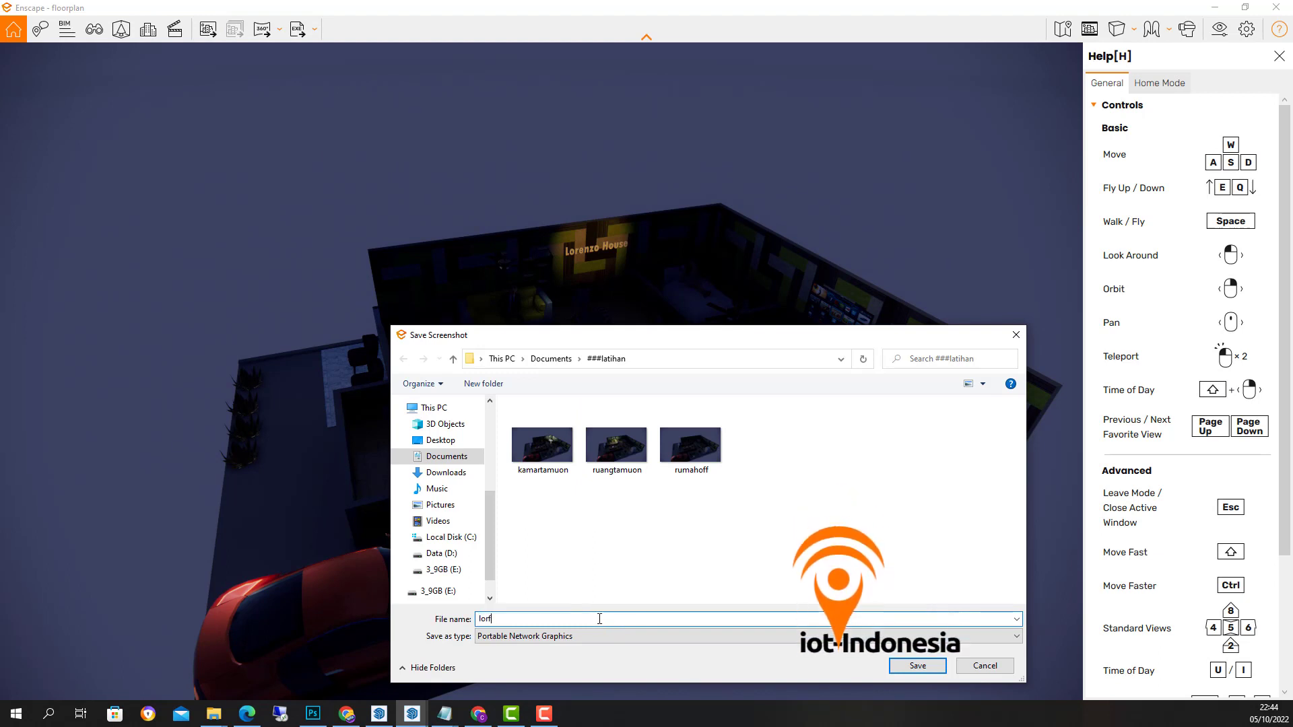
type("enzo house")
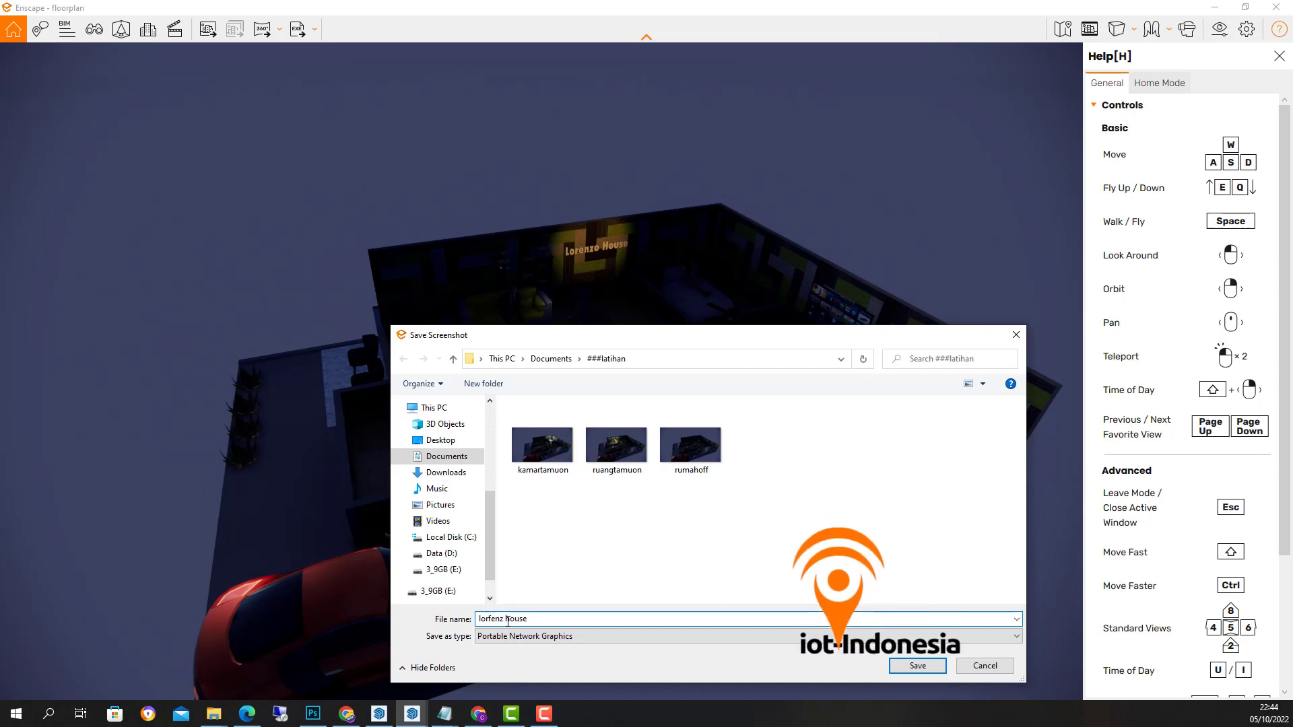
key("BackSpace")
type("o")
key("Return")
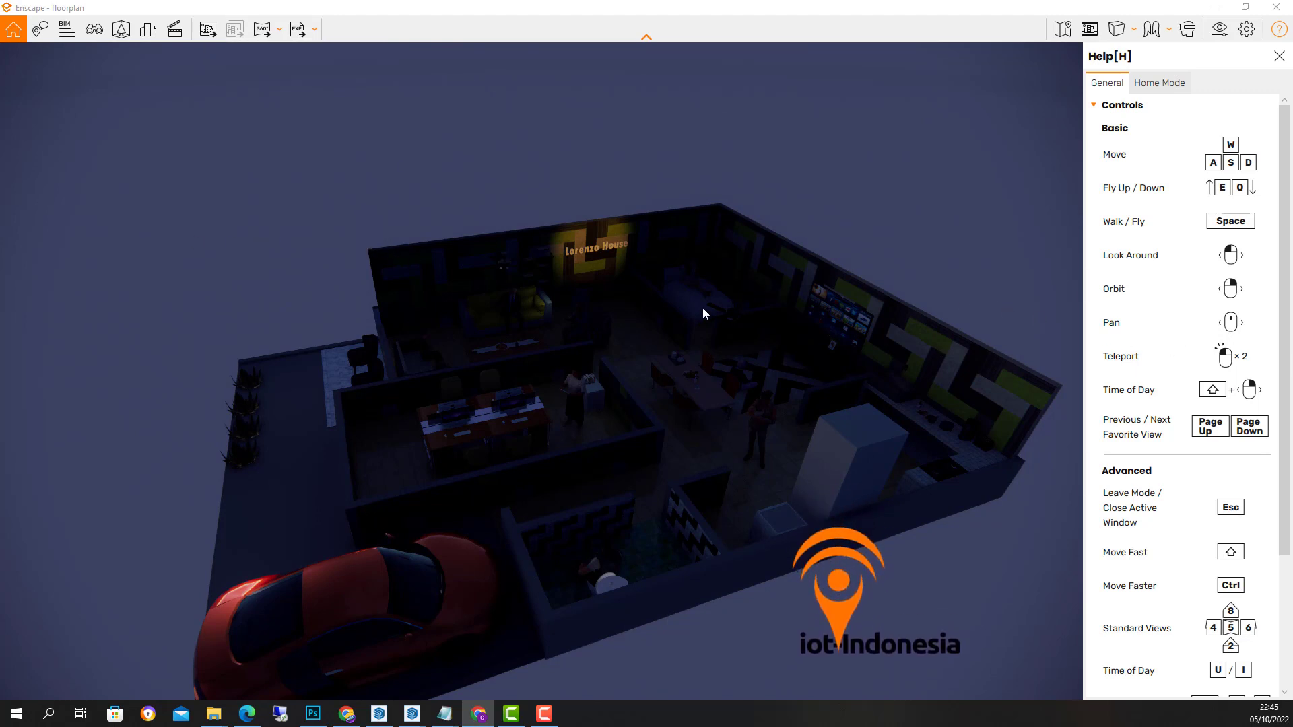
Step: Return to SketchUp and set the sign's spot light to 1 cd luminous intensity with an 18.0° beam angle
left_click(382, 715)
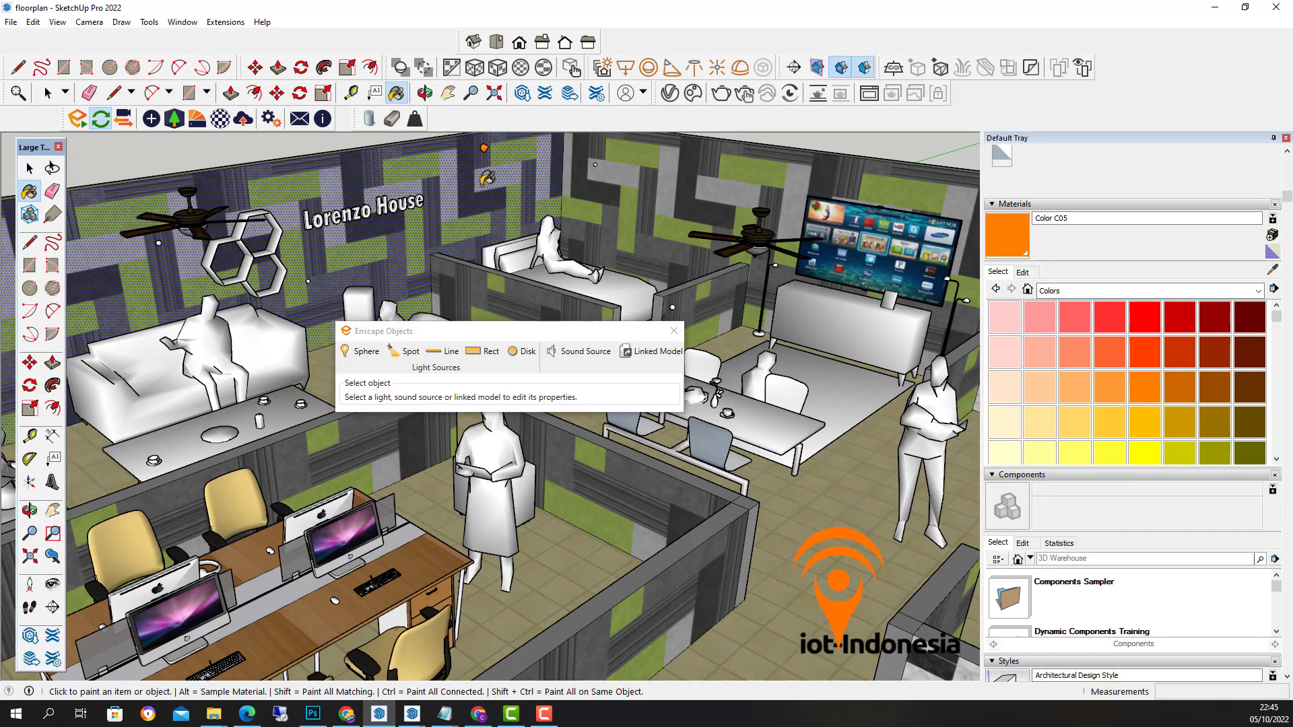
key("space")
left_click(485, 147)
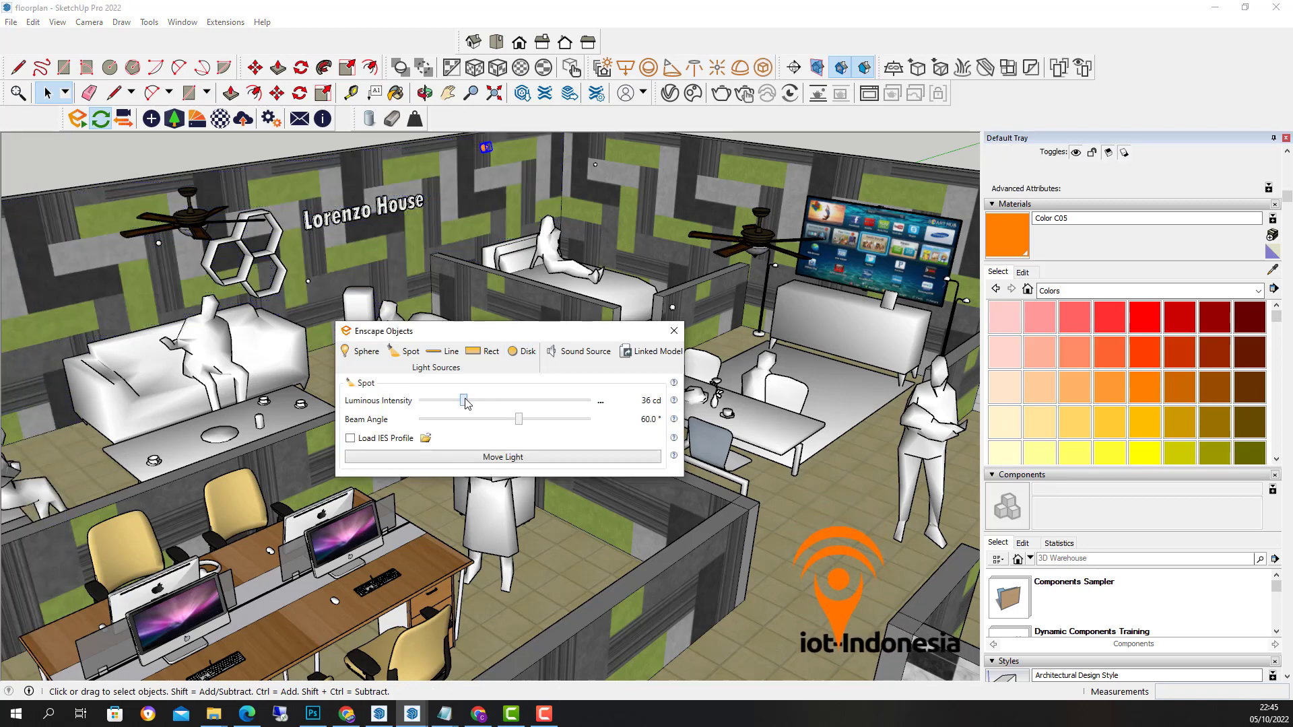
left_click_drag(463, 400, 422, 426)
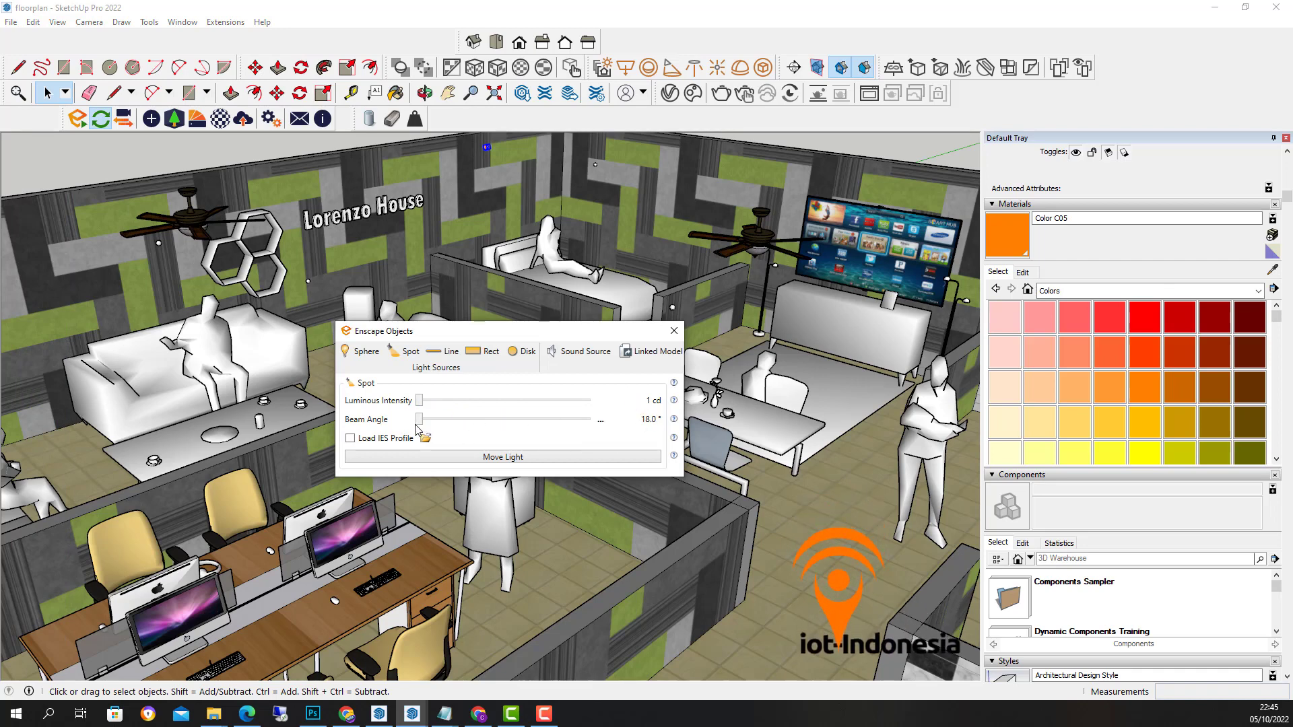
Step: Place an Enscape sphere light at the office partition wall and set its luminous intensity to 24 cd
left_click_drag(506, 333, 734, 553)
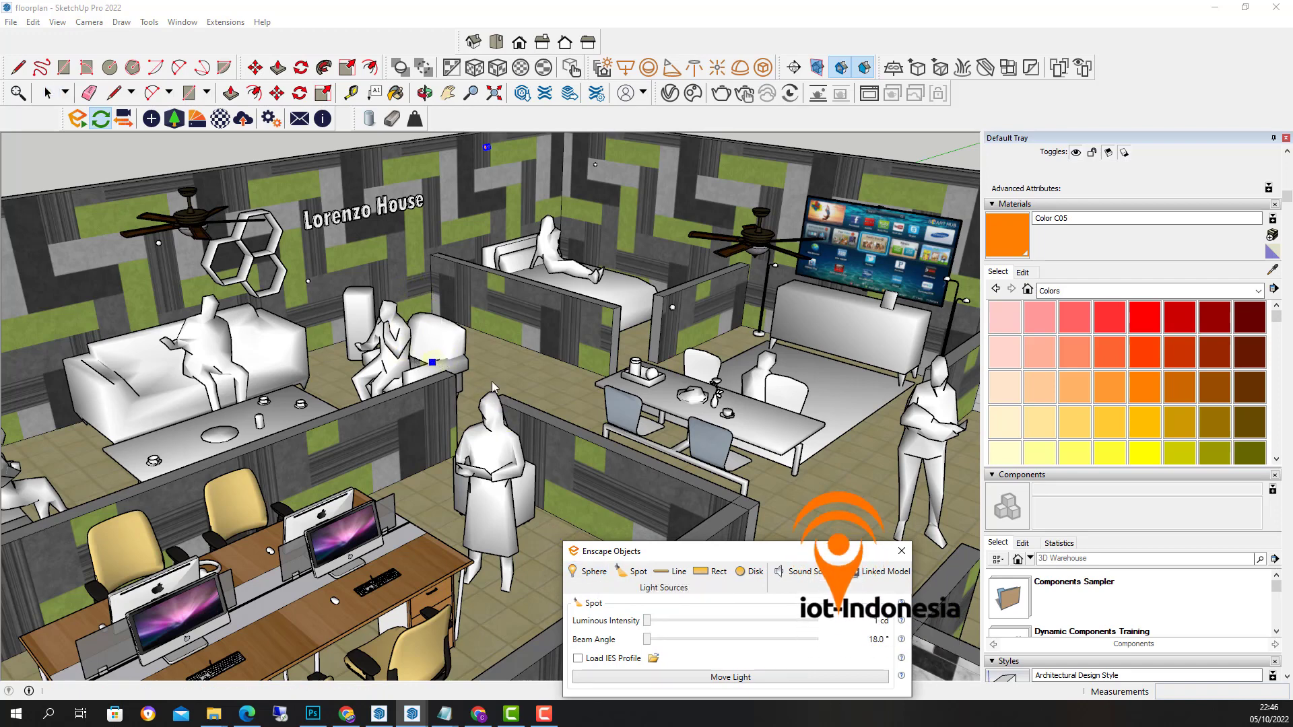
left_click(423, 436)
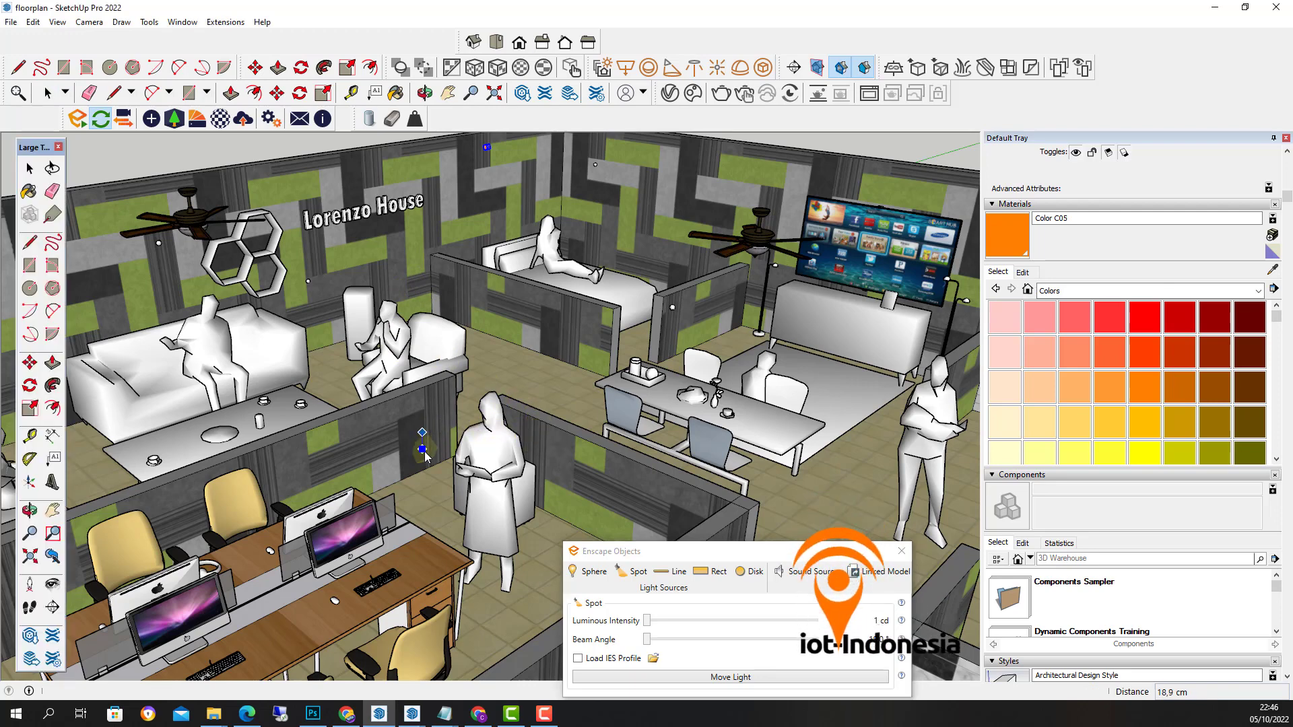
left_click(420, 442)
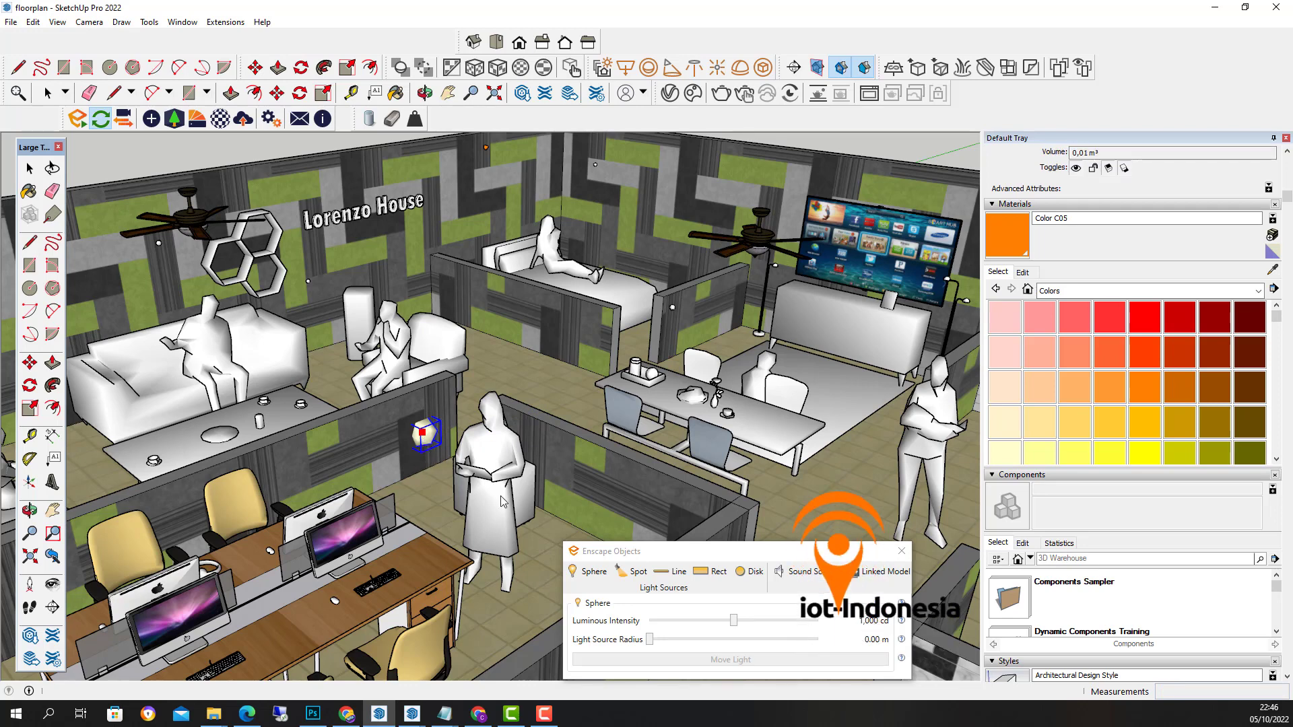
left_click(733, 621)
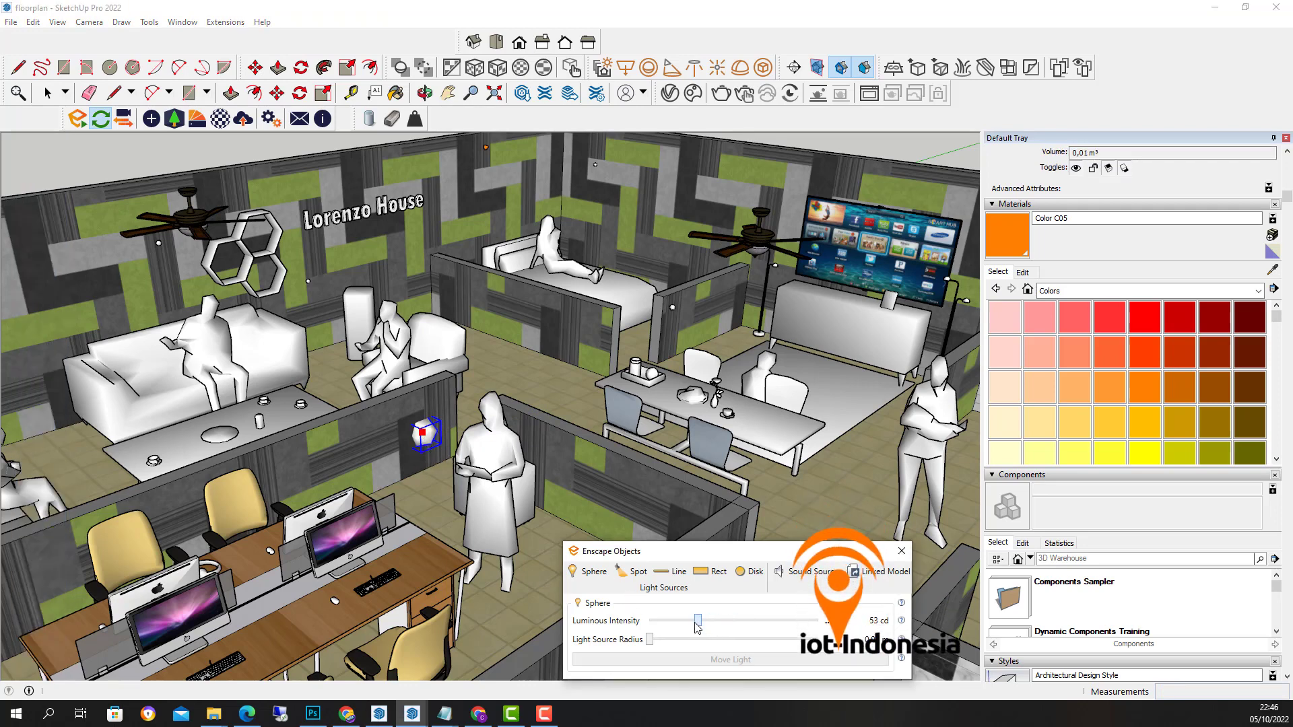
left_click_drag(691, 627, 687, 623)
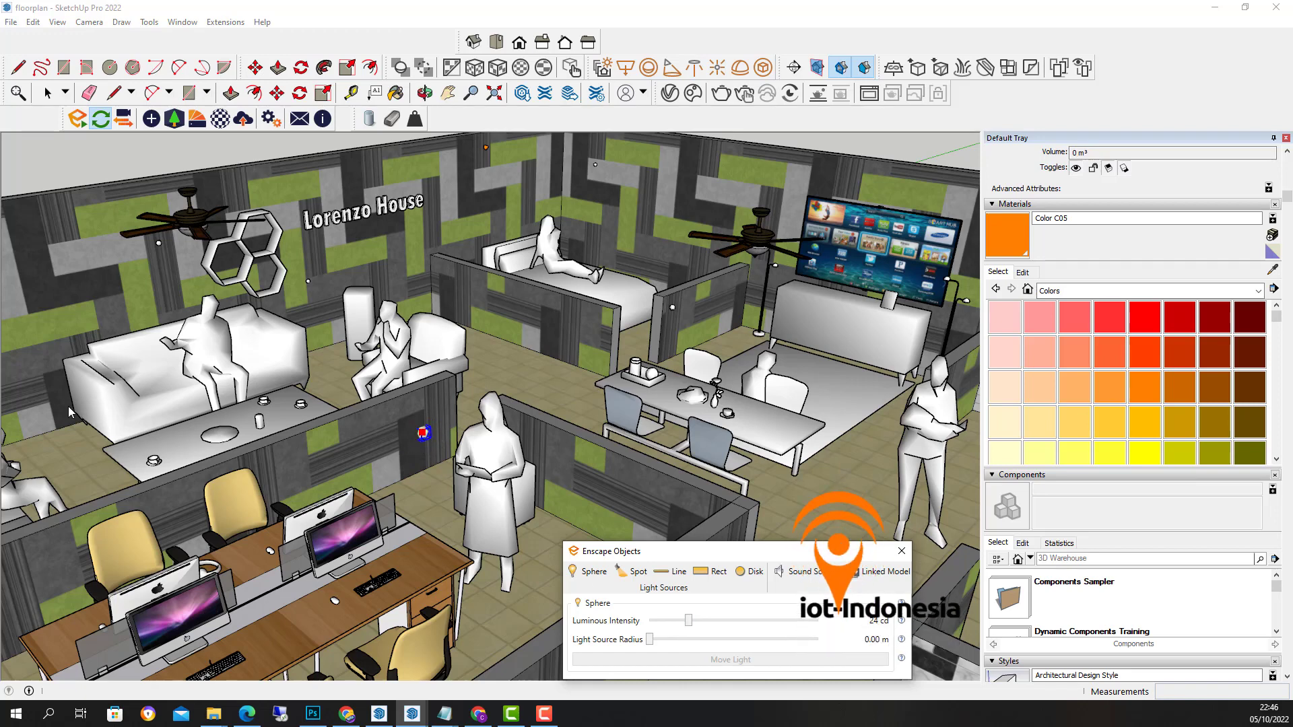
Step: Move the office sphere light up about 154 cm along the blue axis
left_click(287, 391)
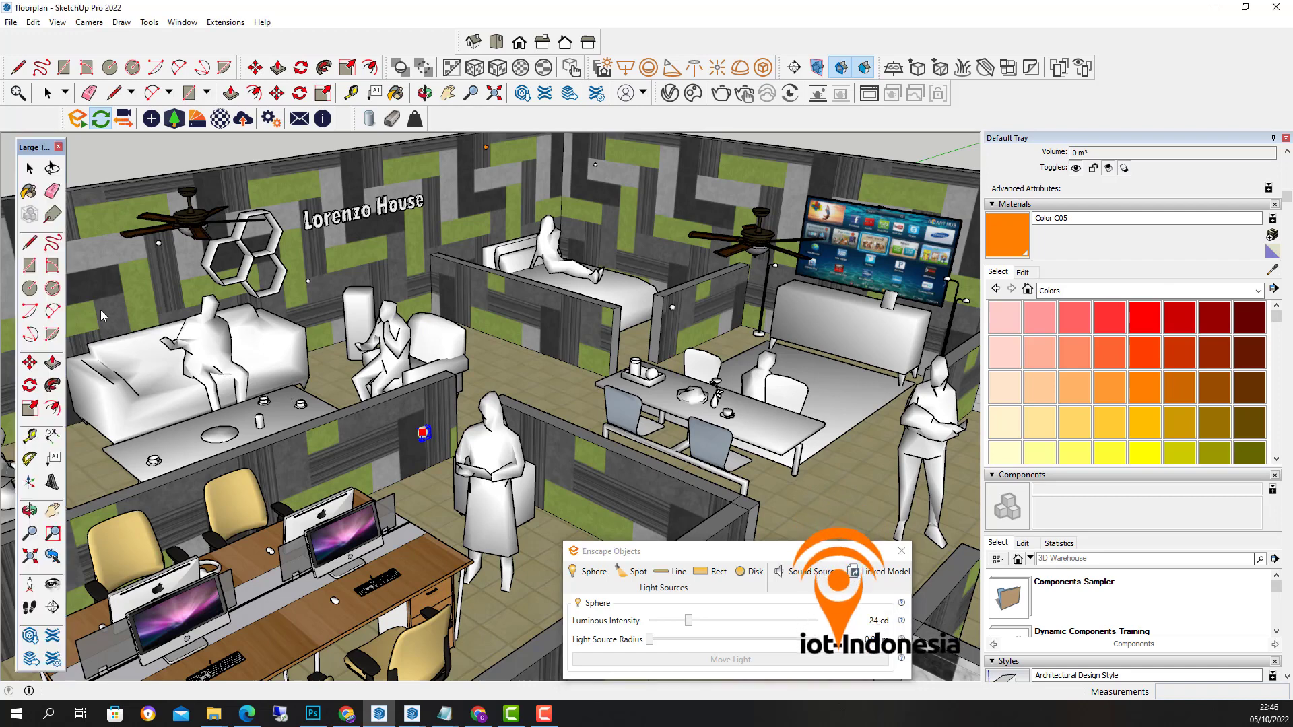
key("m")
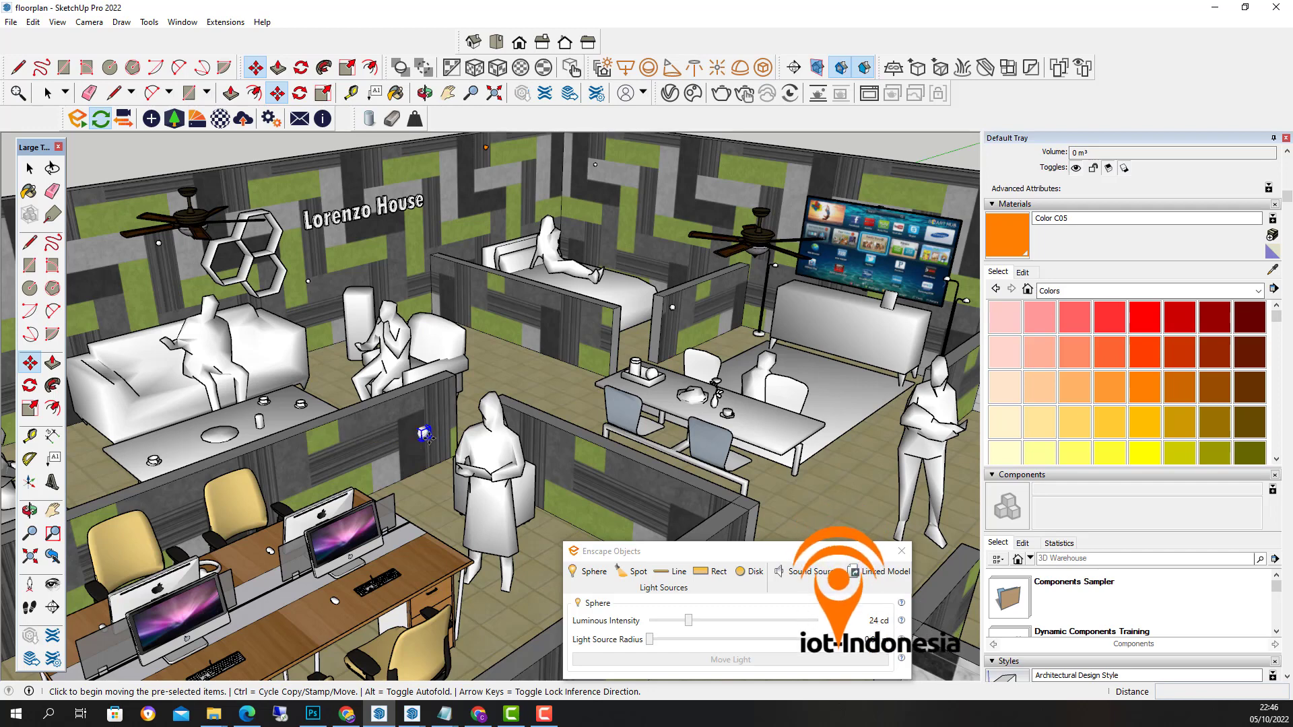
left_click(425, 434)
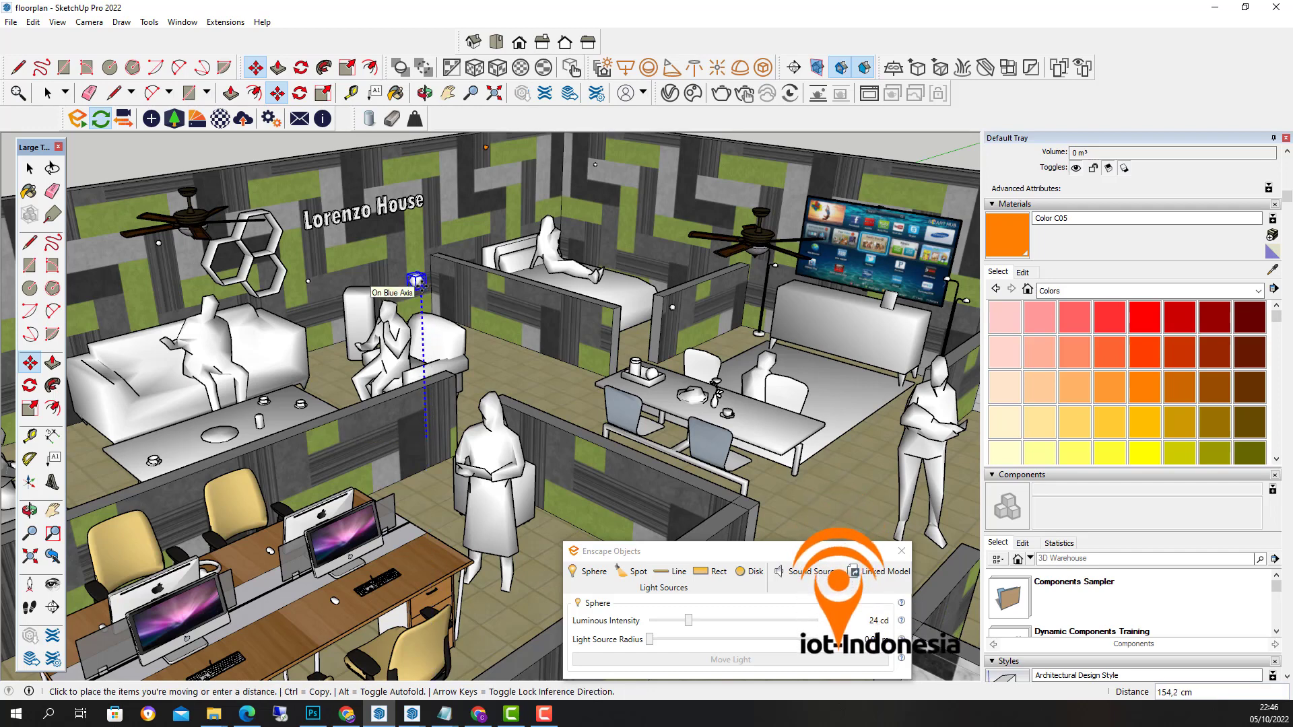
left_click(419, 283)
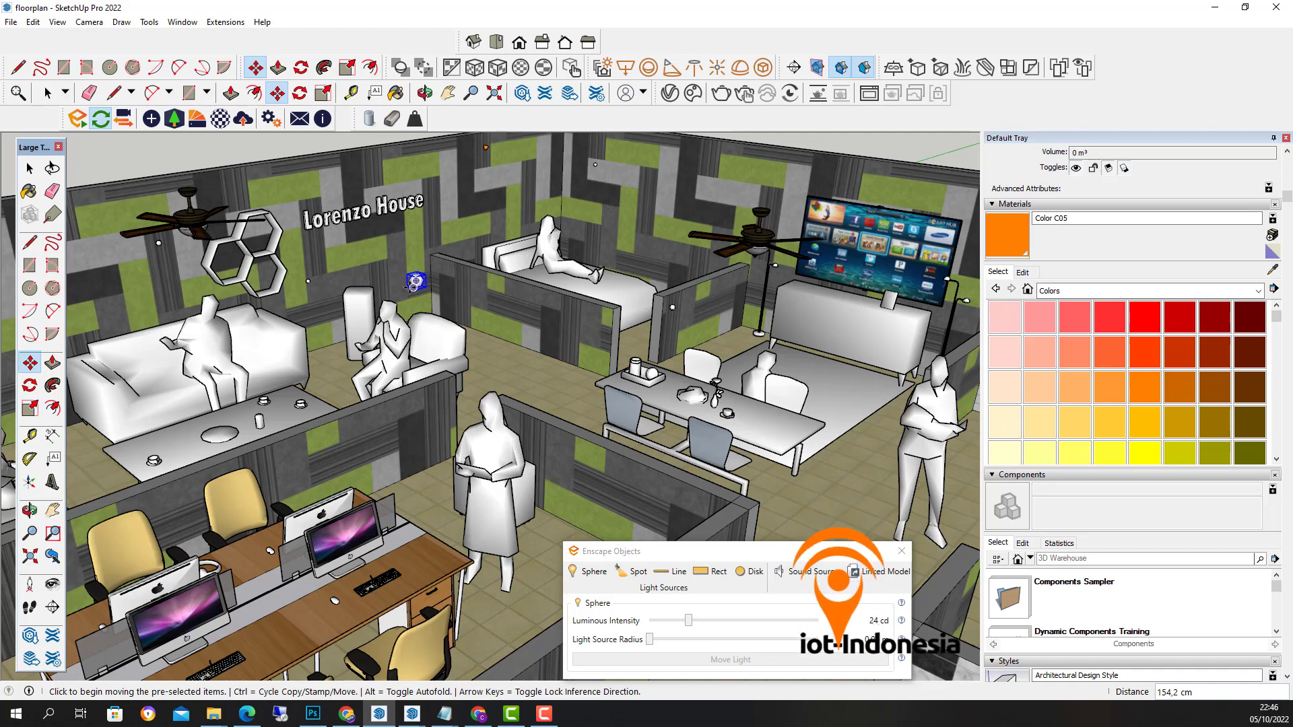
Step: Move the sphere light about 233 cm along the red axis and about 213 cm along the green axis, over the office desks
key("o")
left_click_drag(501, 330, 352, 342)
key("m")
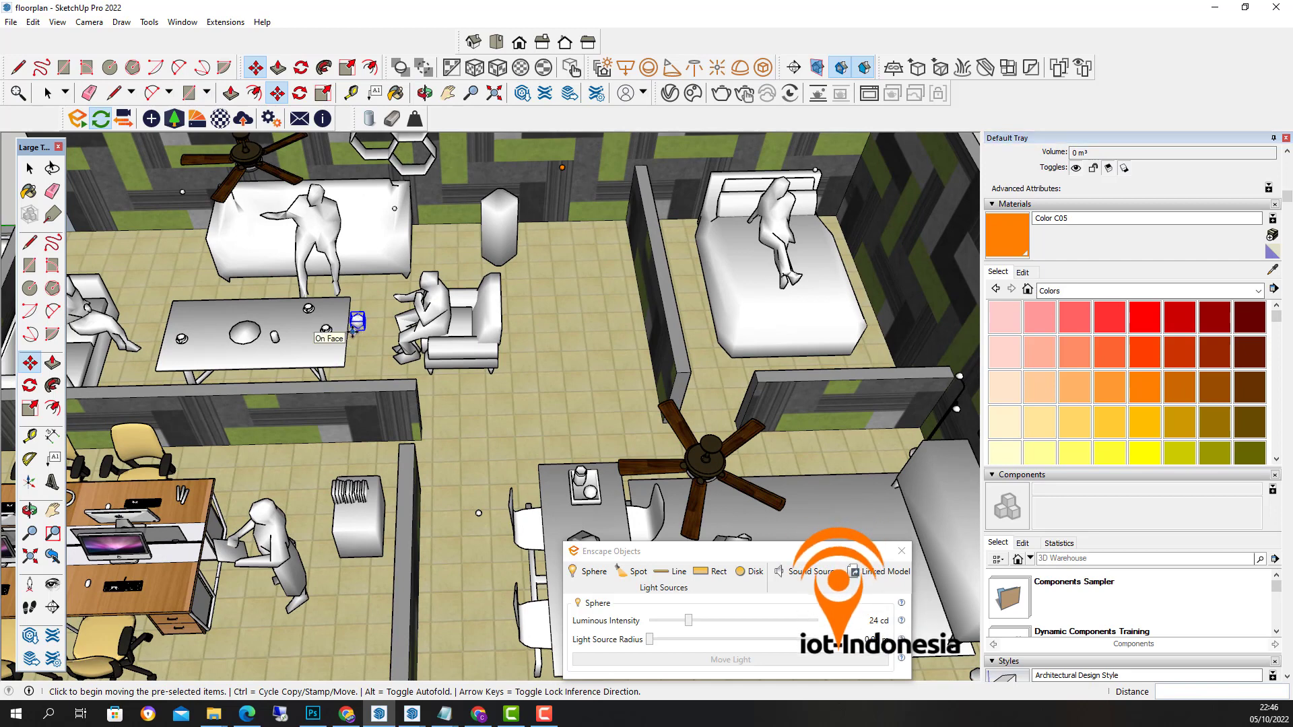
left_click(352, 330)
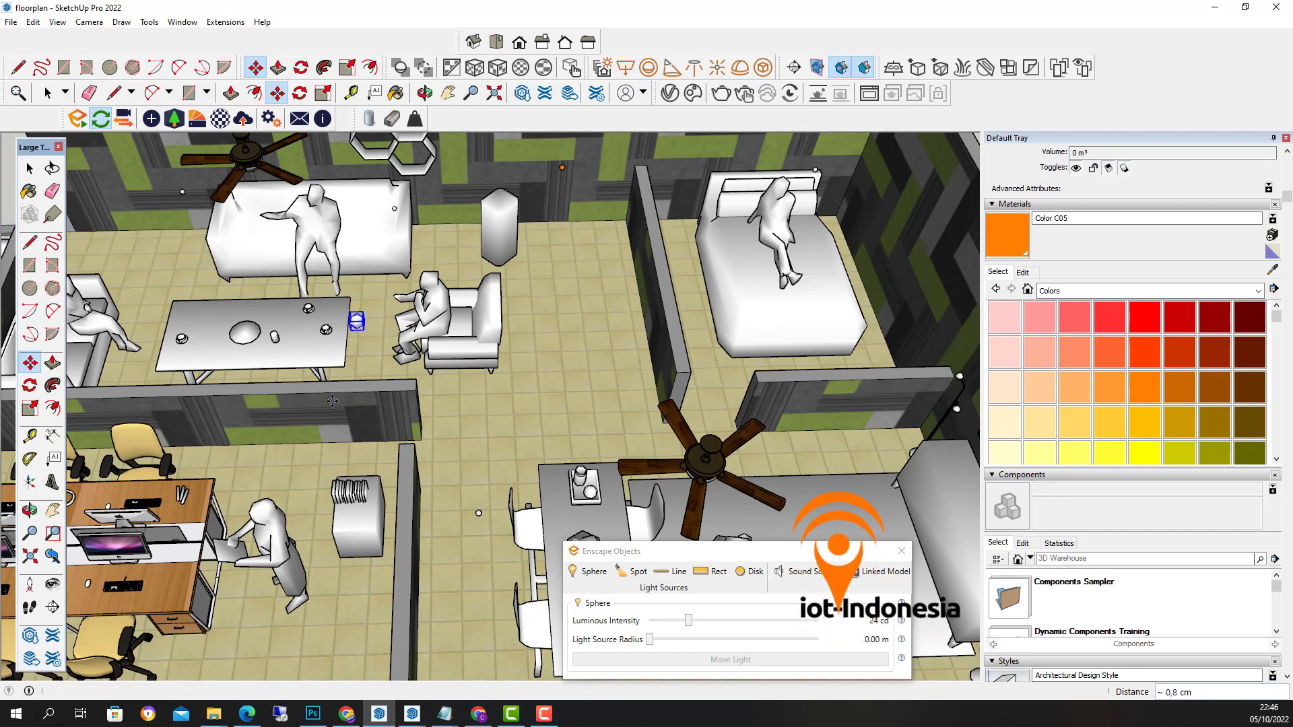
left_click(356, 338)
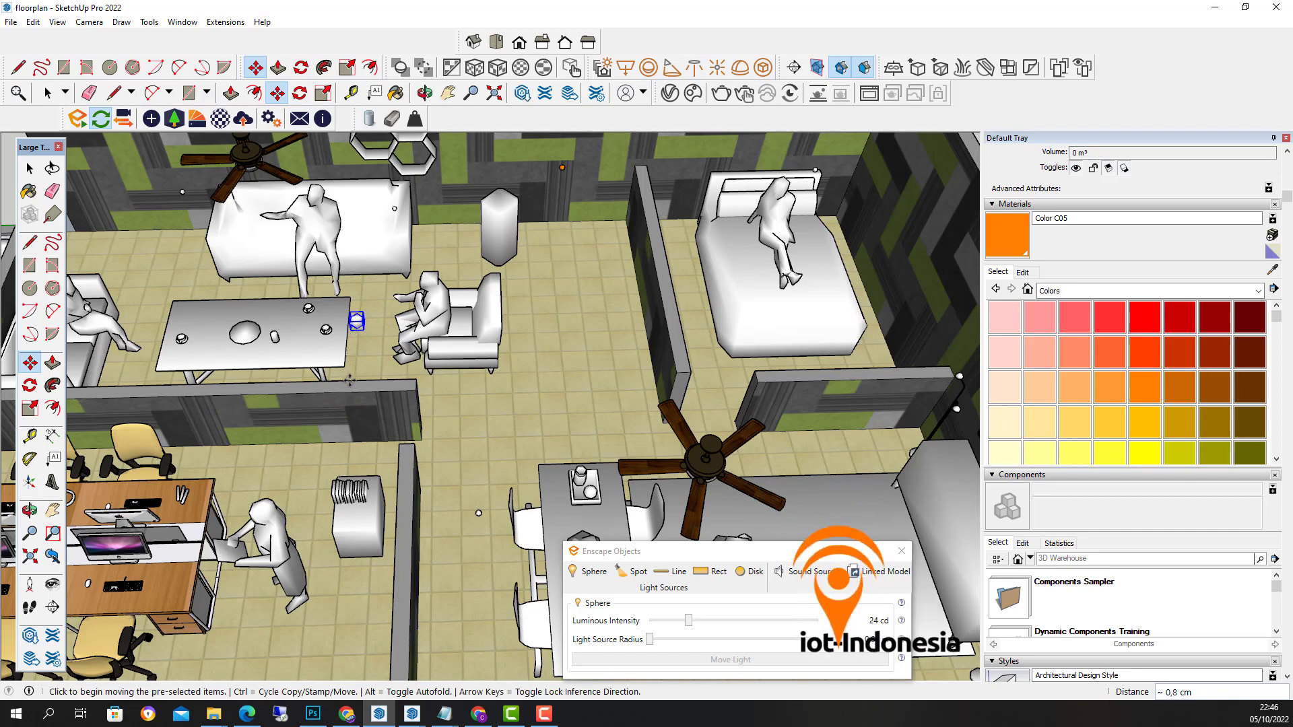
left_click(356, 335)
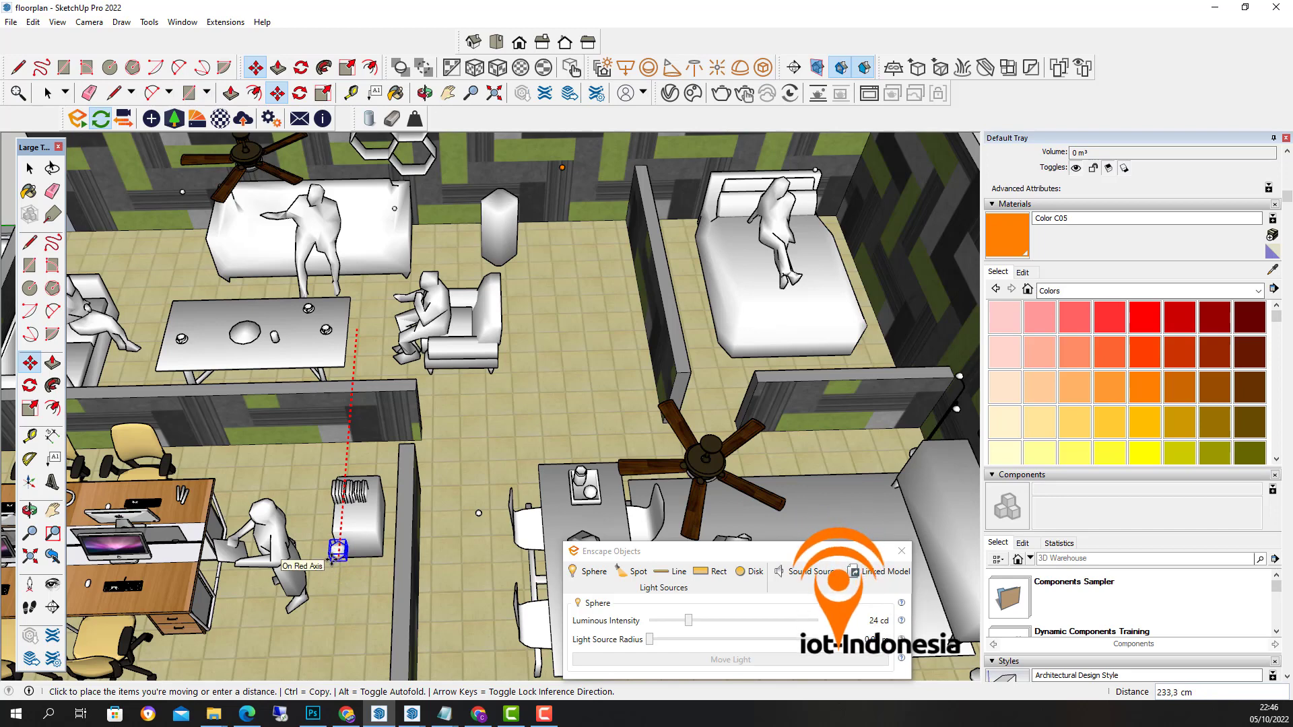
left_click(333, 560)
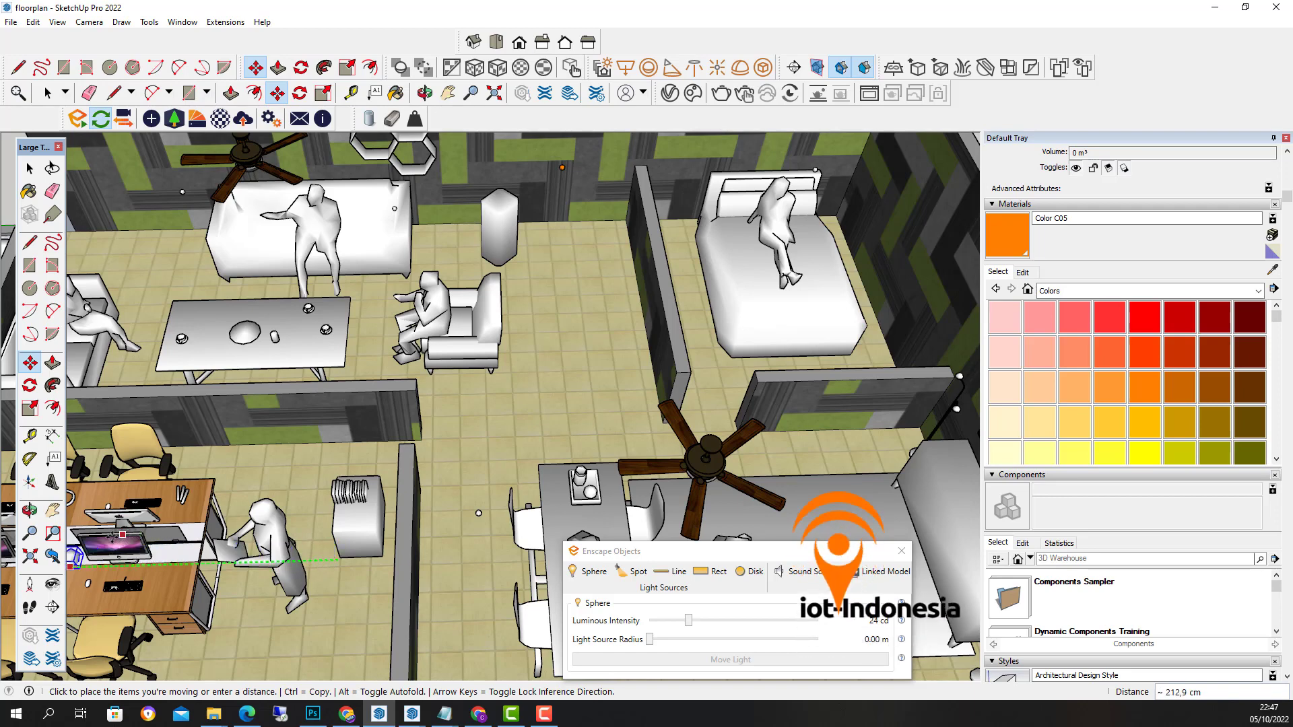
left_click(67, 557)
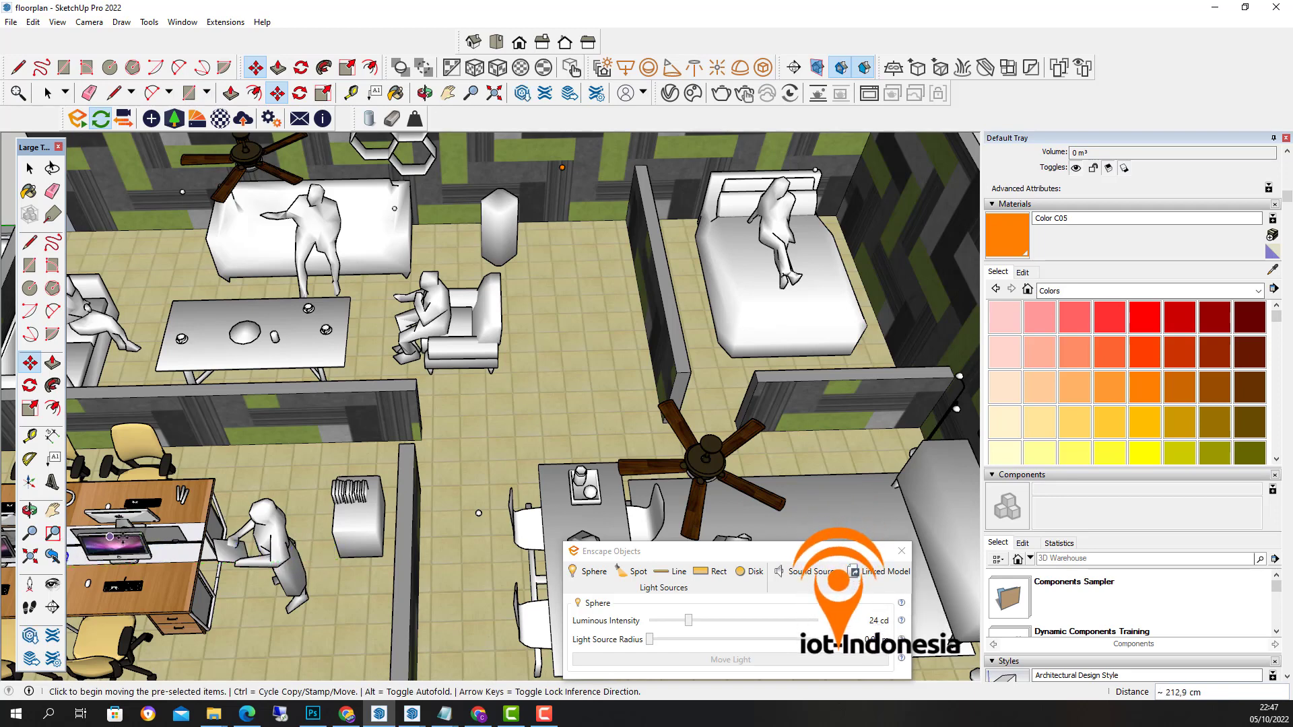
middle_click_drag(123, 535, 441, 506)
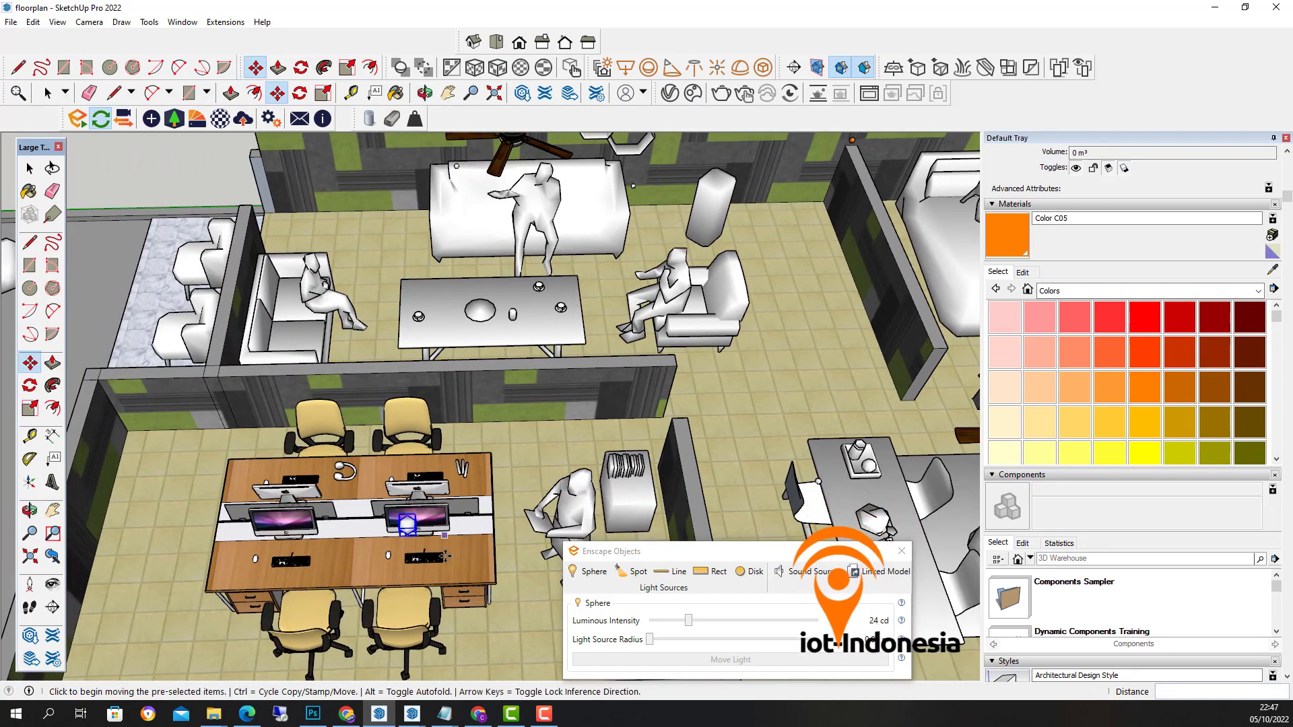
scroll(443, 559, "down", 2)
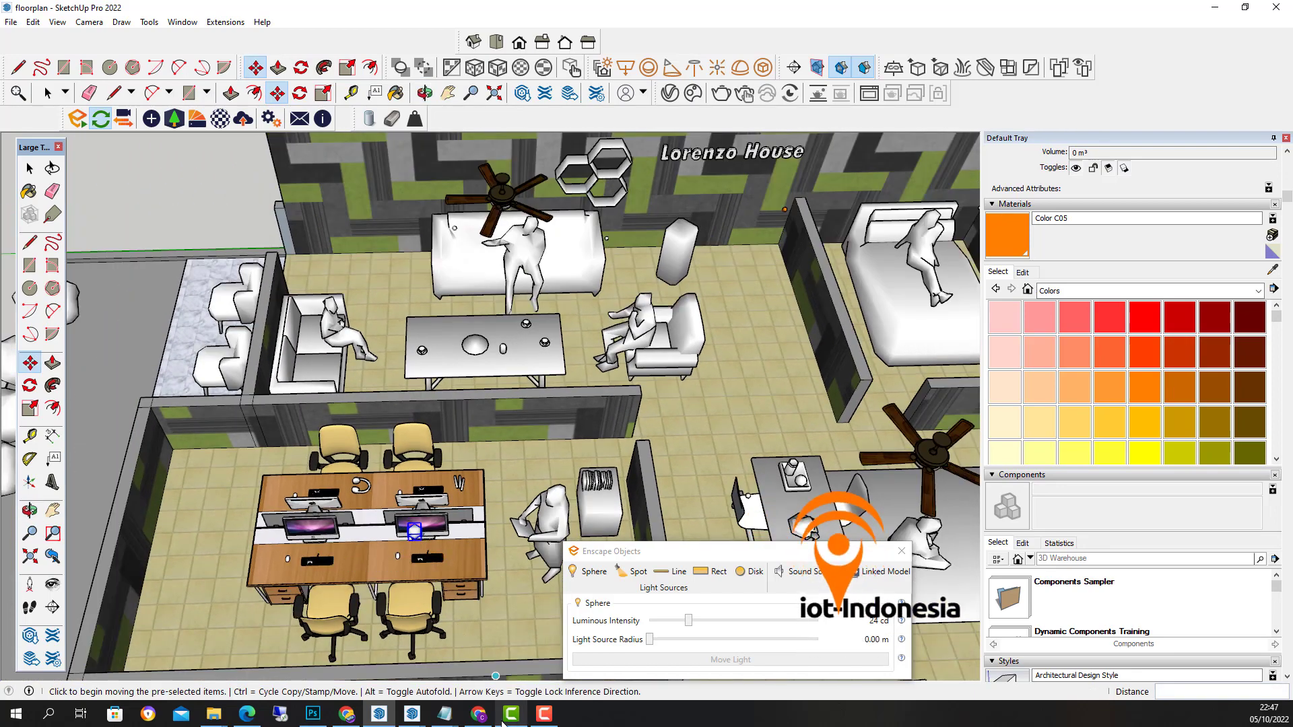
Step: Check the office area's lighting in the Enscape render and return to the SketchUp model
mouse_move(412, 715)
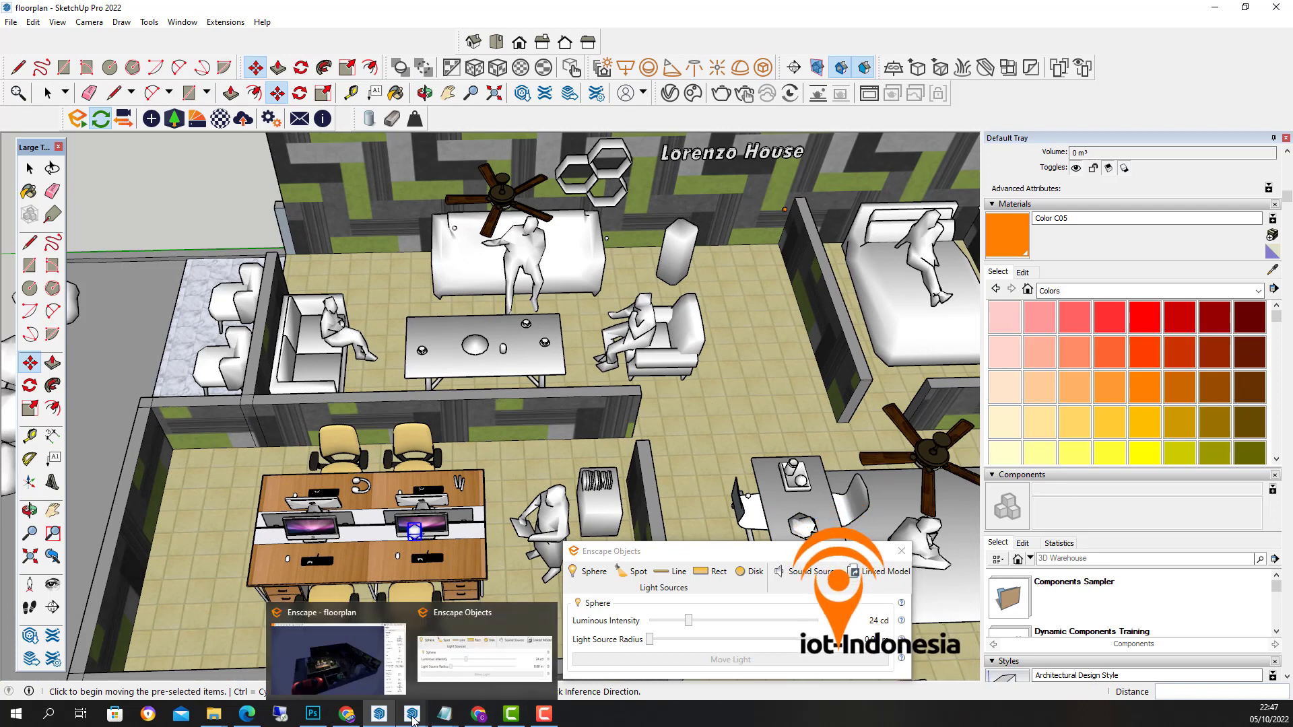
left_click(358, 684)
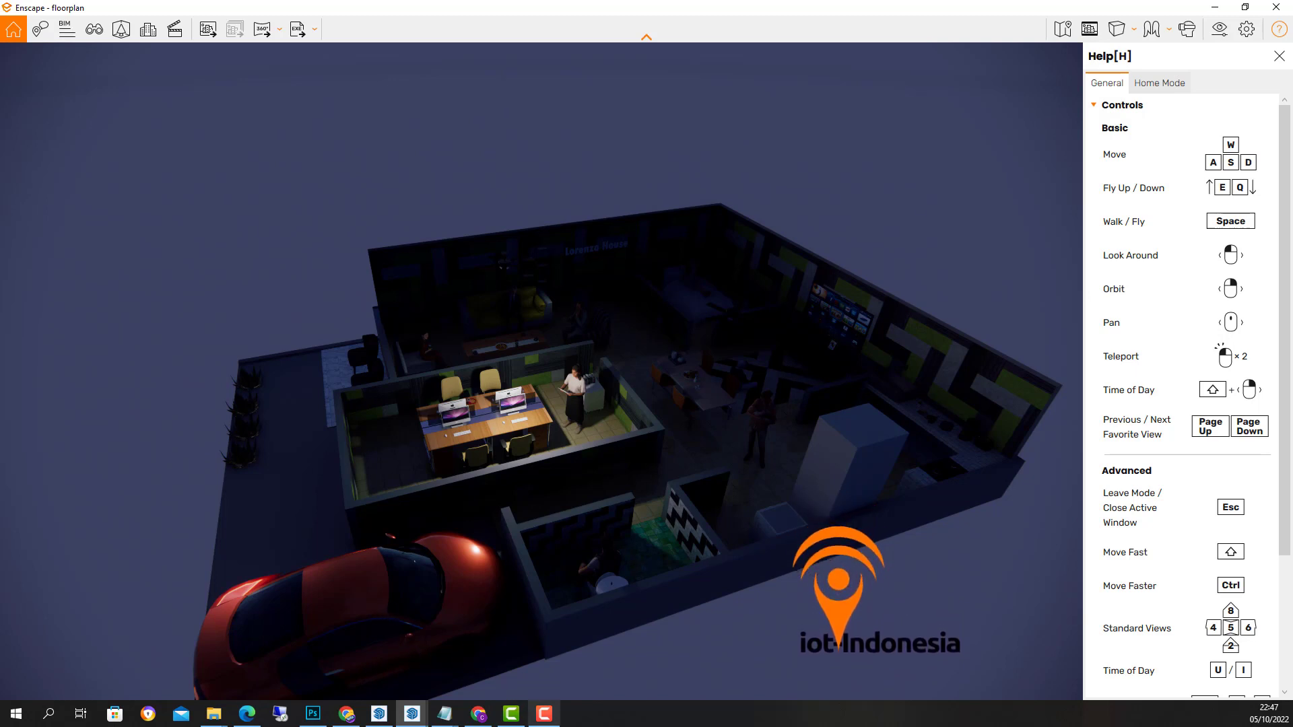
mouse_move(388, 718)
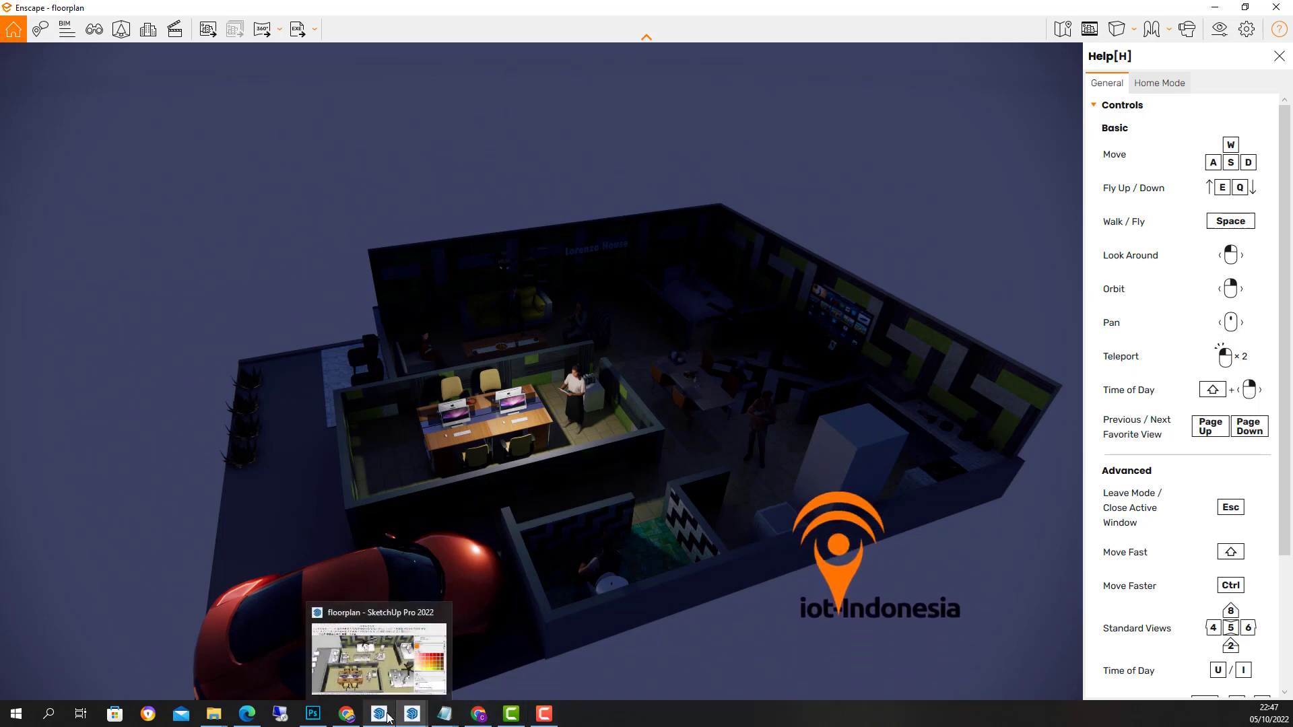
left_click(385, 668)
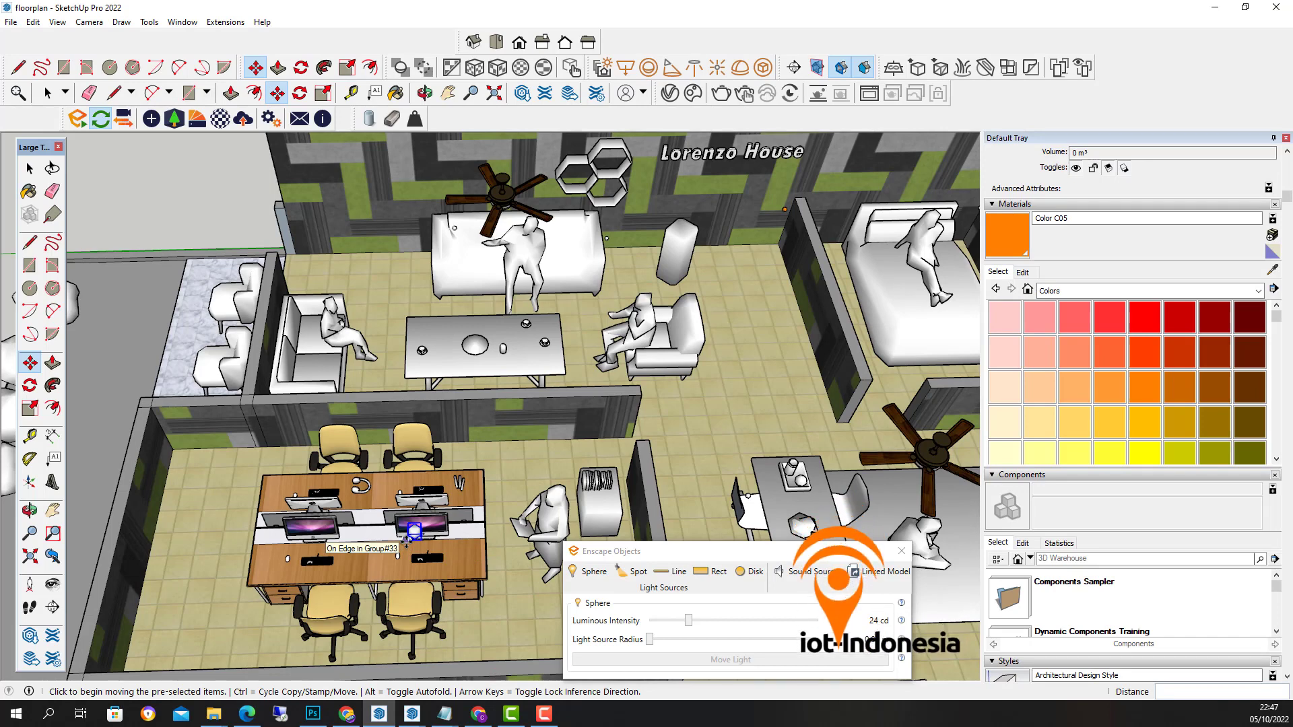
Step: Move the office sphere light about 28 cm to between the two desk monitors and check it in the Enscape render
left_click(408, 539)
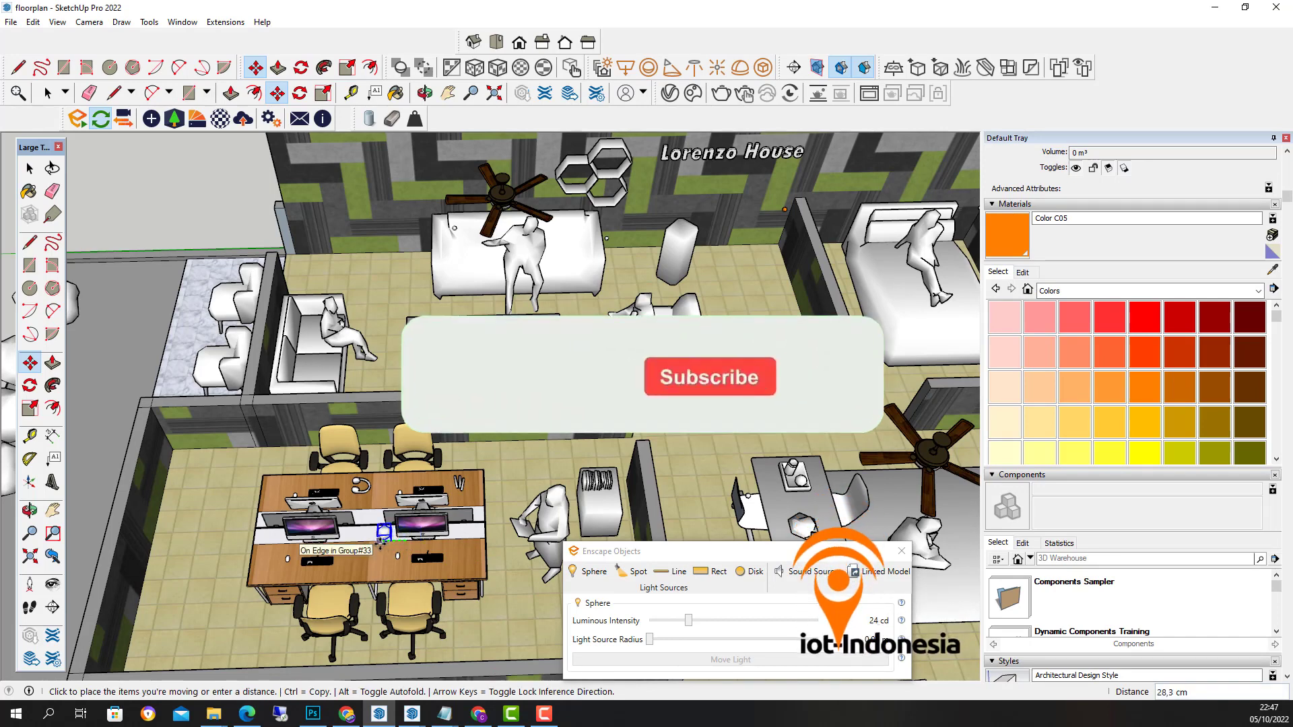
left_click(380, 542)
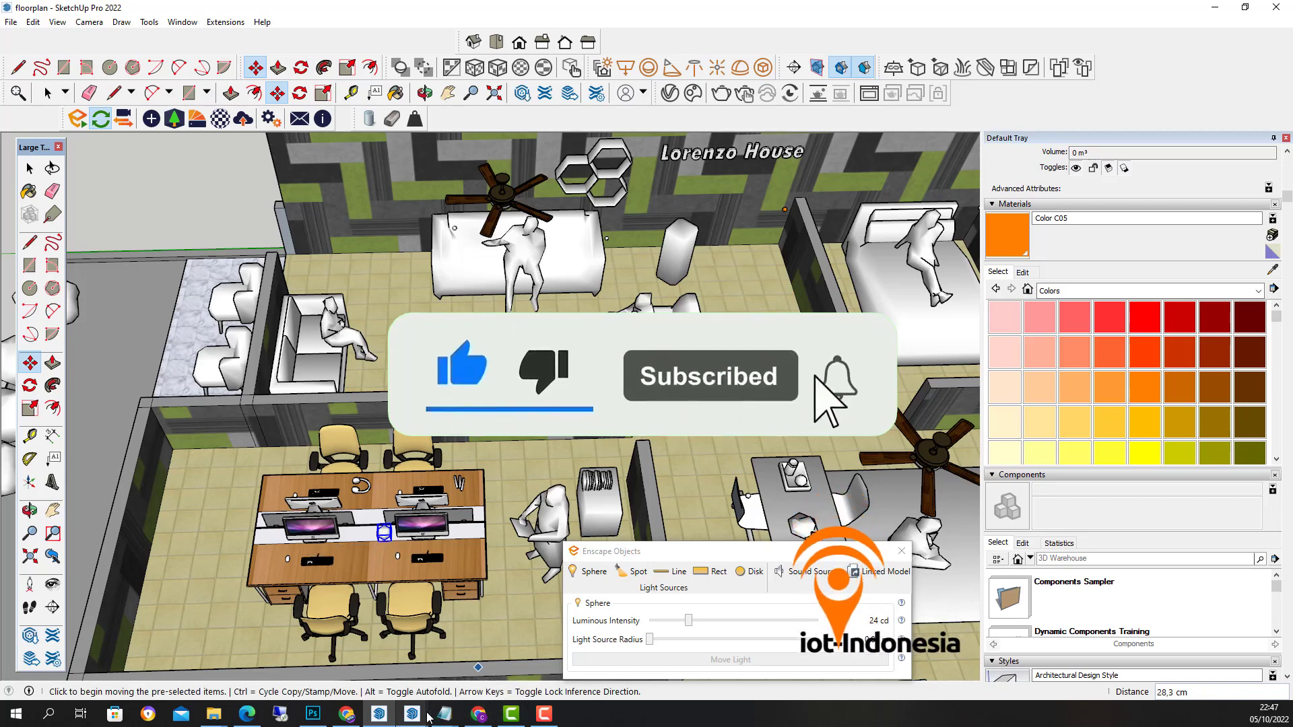
mouse_move(417, 719)
left_click(360, 679)
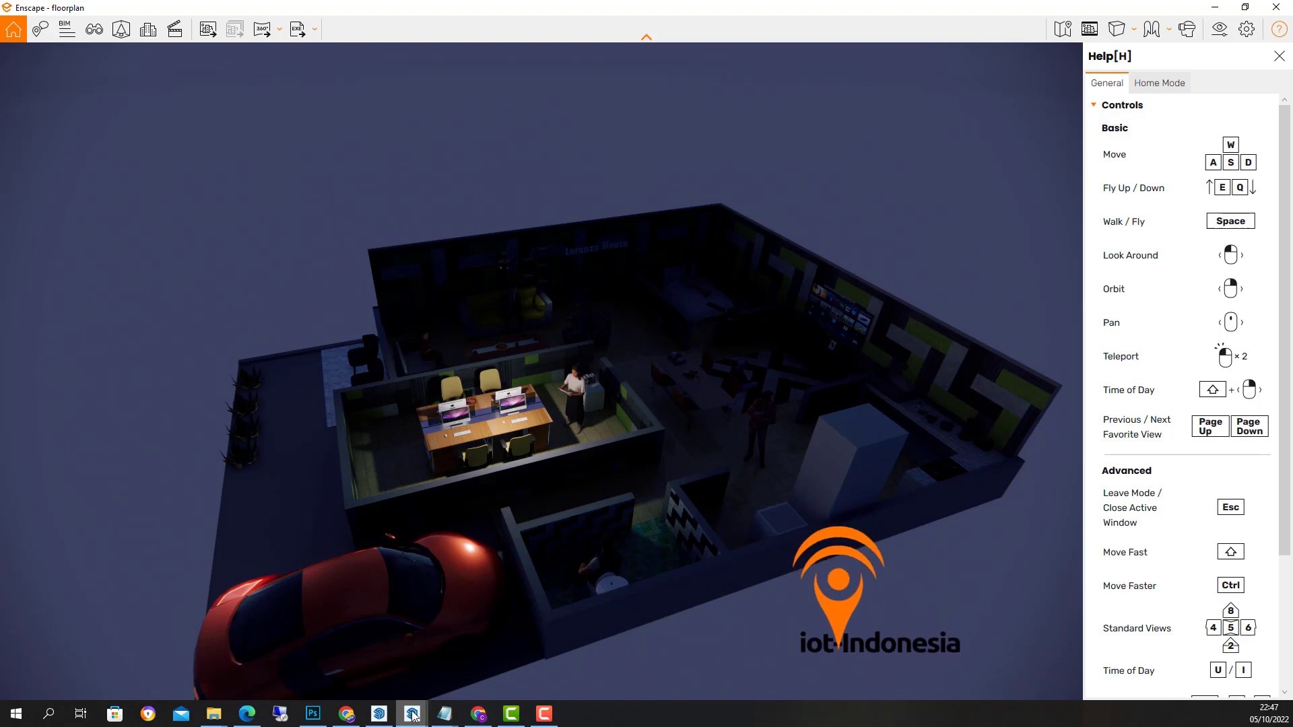
Step: Raise the office sphere light's luminous intensity to 34 cd and check the result in the Enscape render
mouse_move(414, 716)
mouse_move(458, 674)
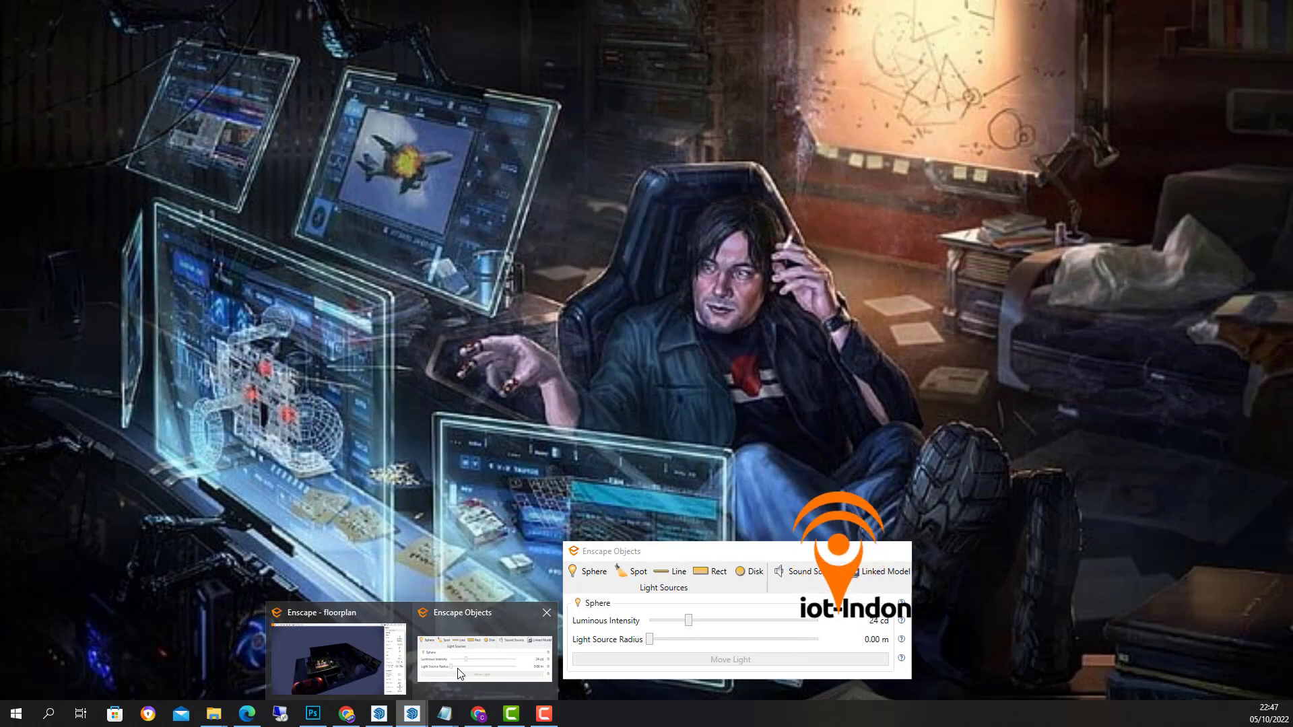
left_click(458, 673)
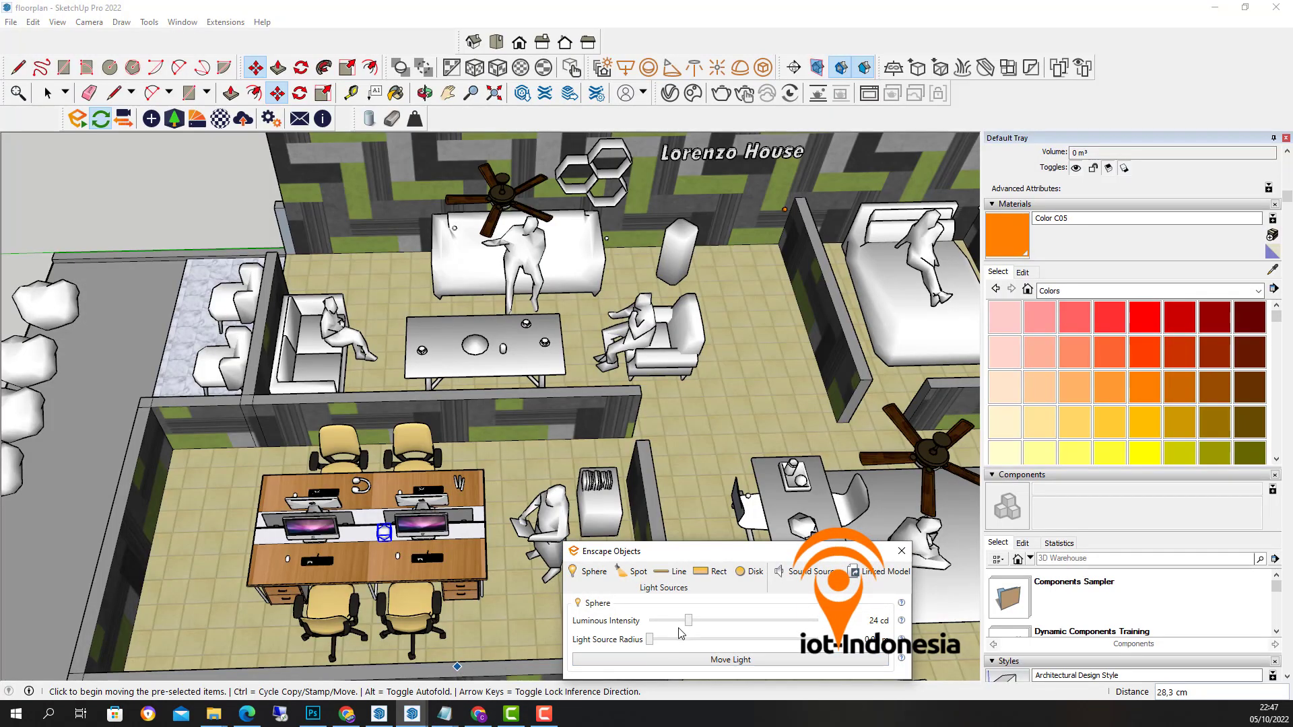
left_click_drag(689, 623, 694, 624)
mouse_move(412, 715)
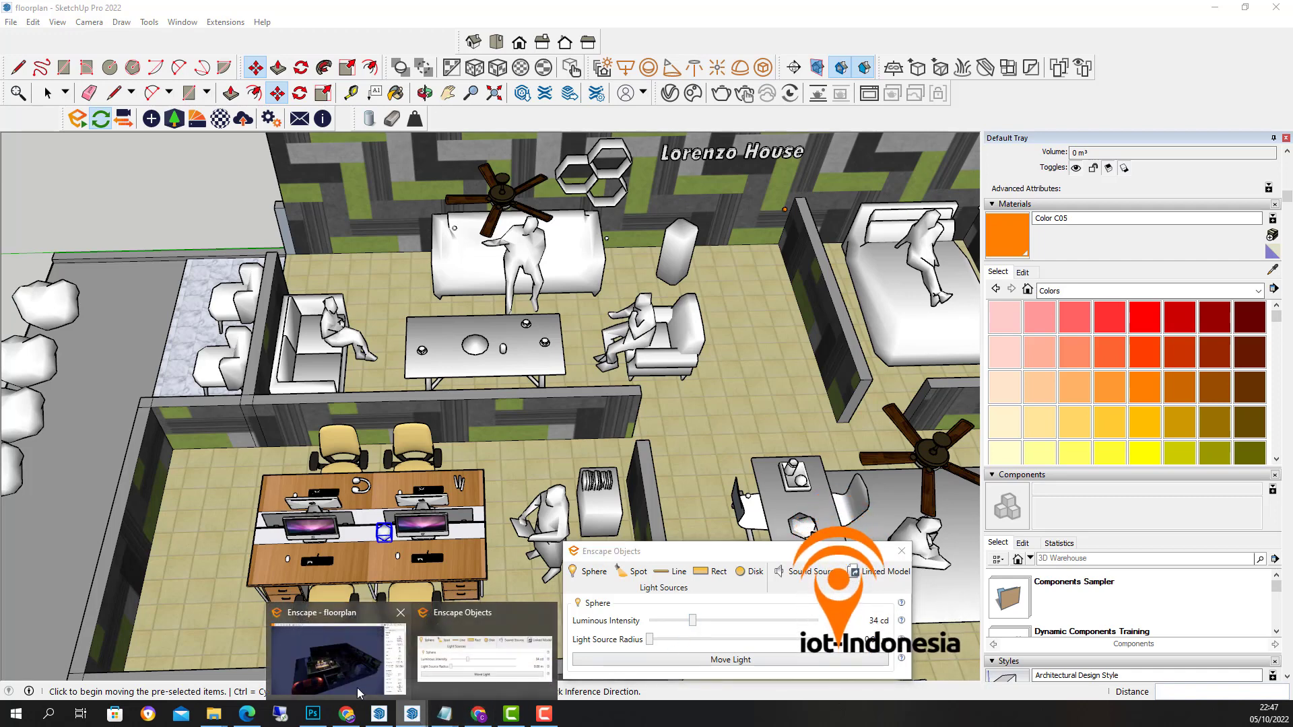
left_click(356, 687)
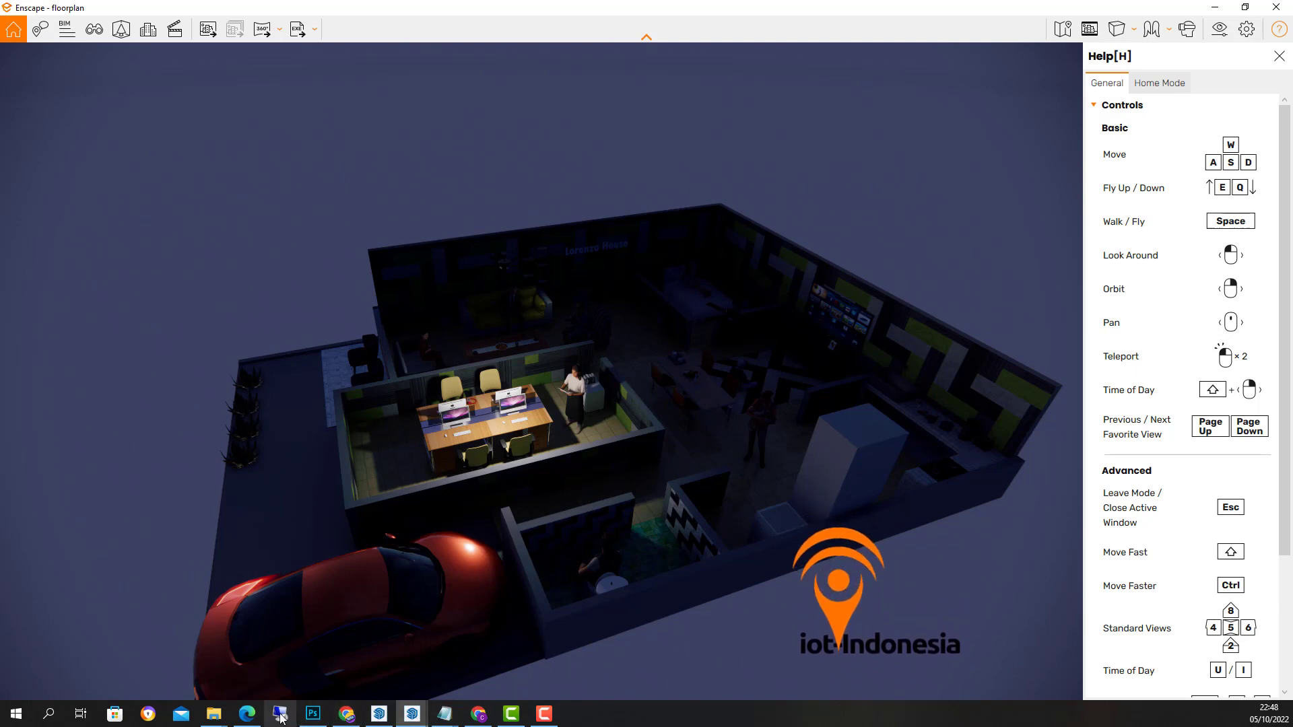
Step: Move the office sphere light about 113 cm toward the chairs behind the desks and check it in the Enscape render
left_click(364, 715)
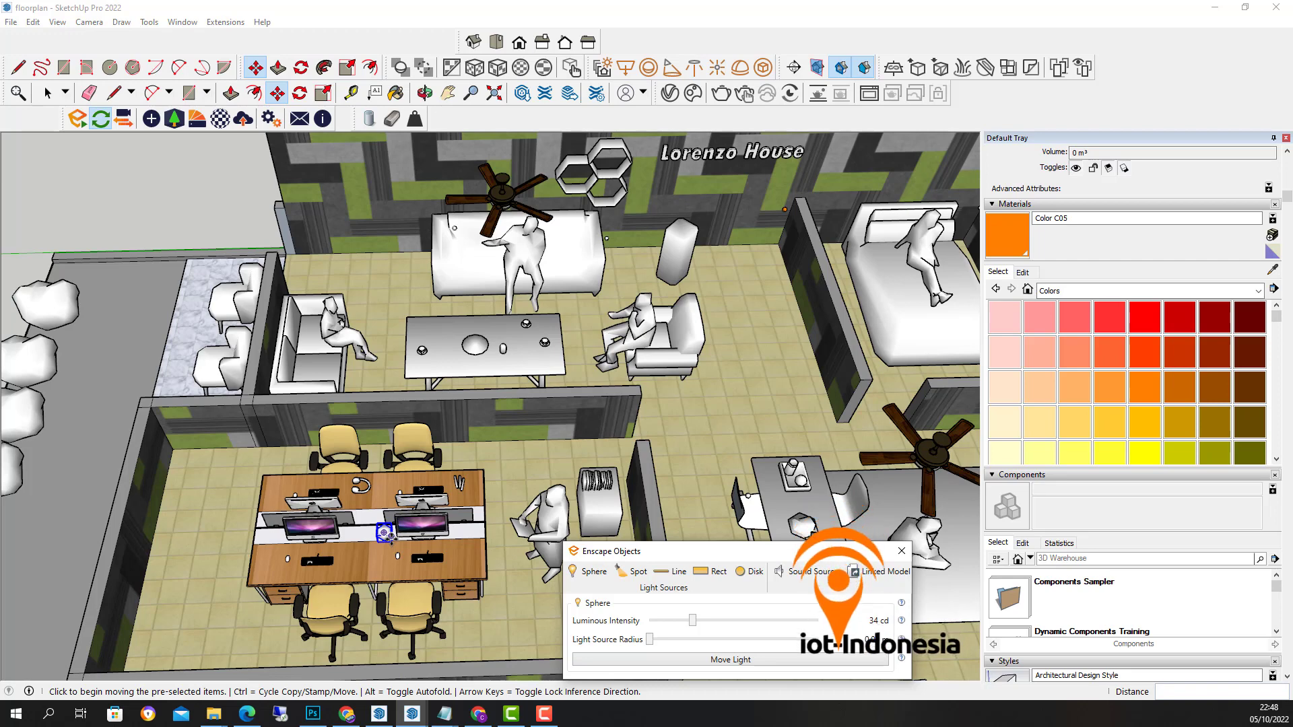
left_click(384, 532)
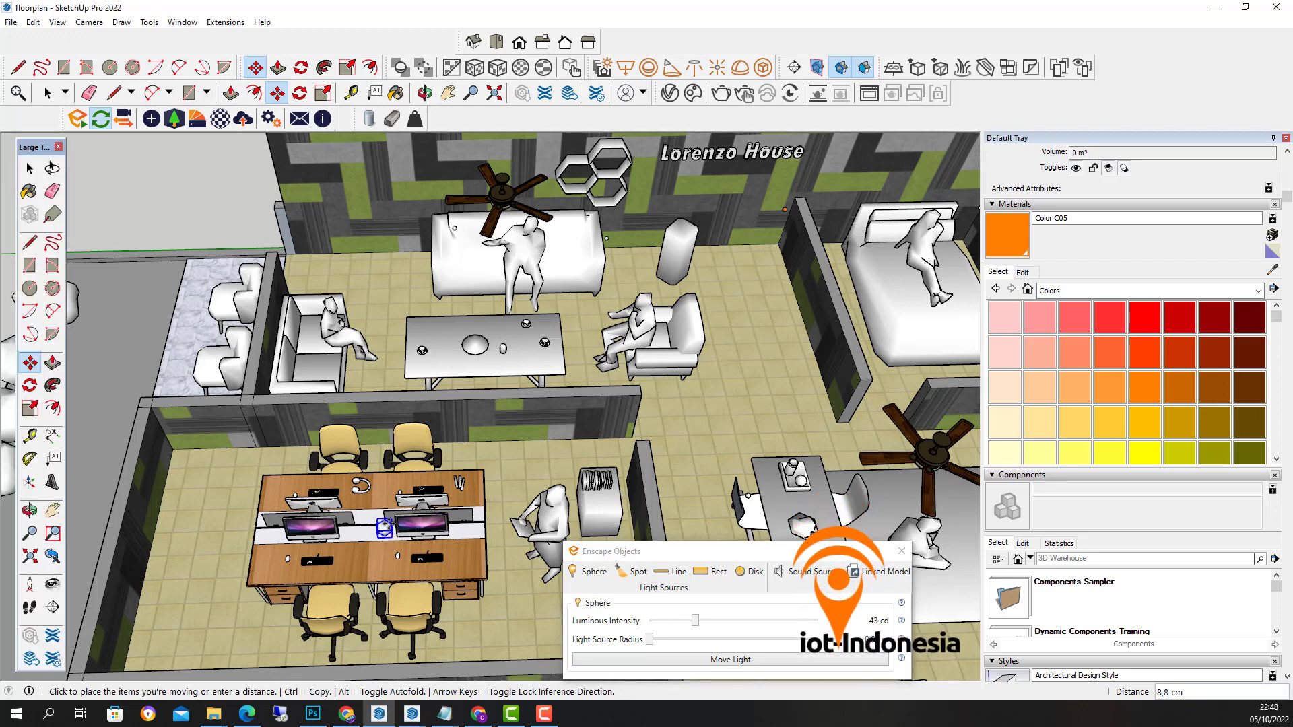
left_click(370, 466)
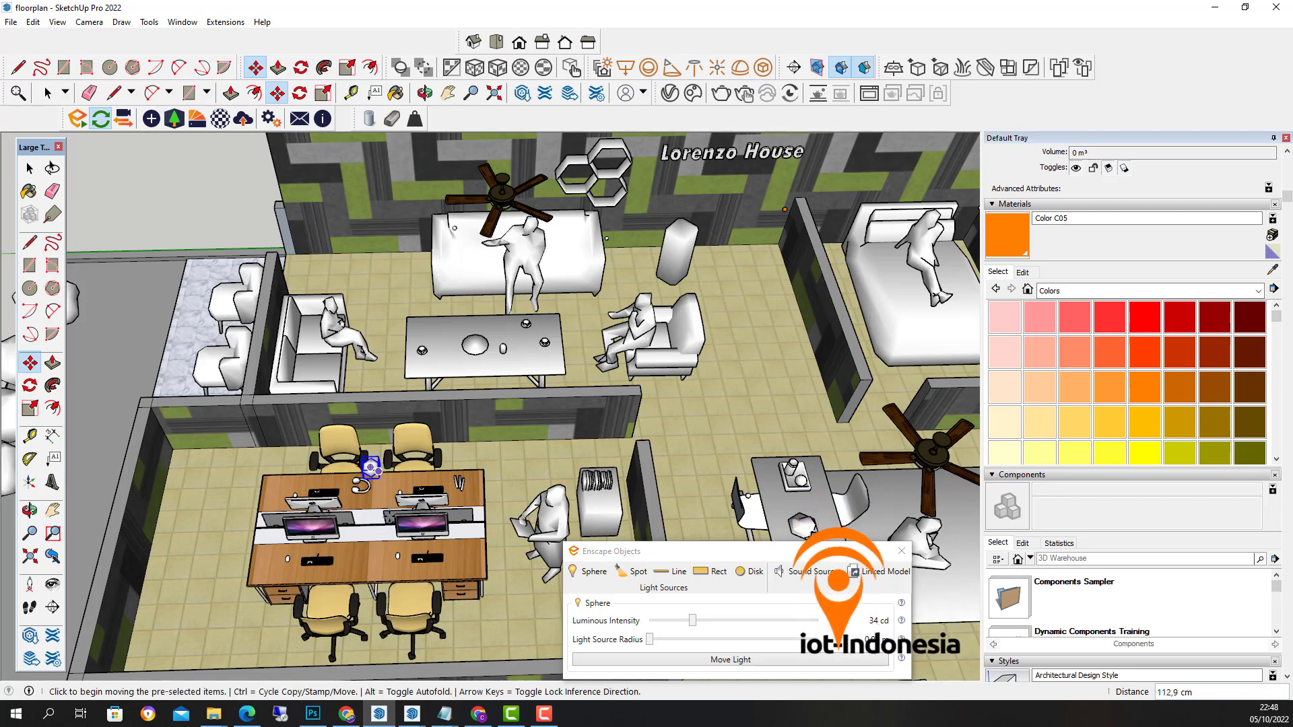
mouse_move(413, 721)
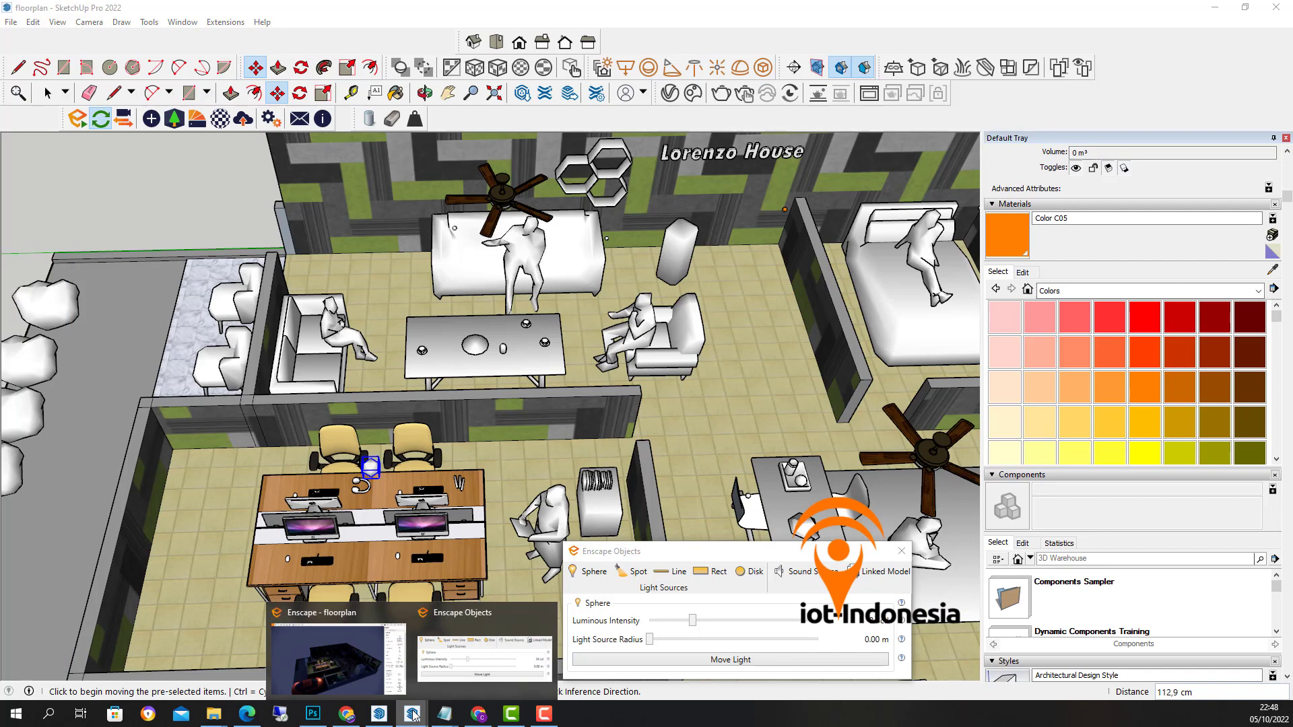
left_click(377, 679)
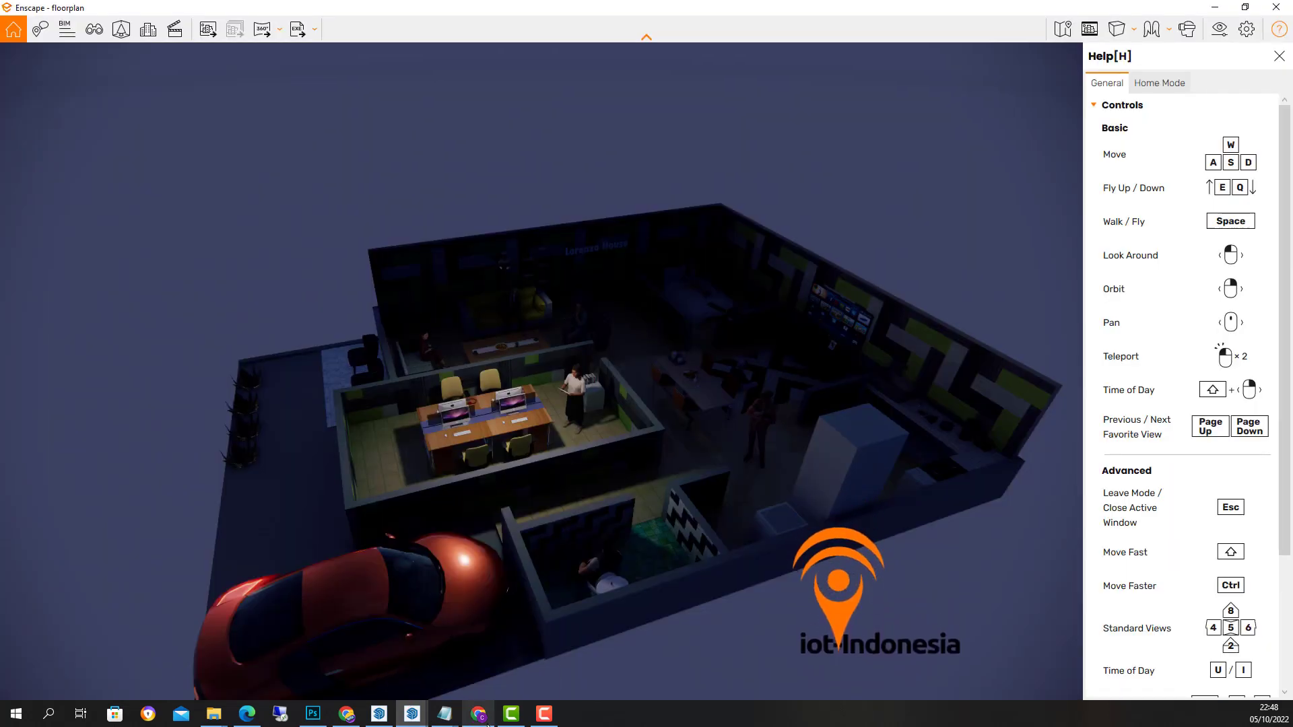
Step: Save a render screenshot of the lit office as ruangkerjaon in the ###latihan folder
mouse_move(511, 715)
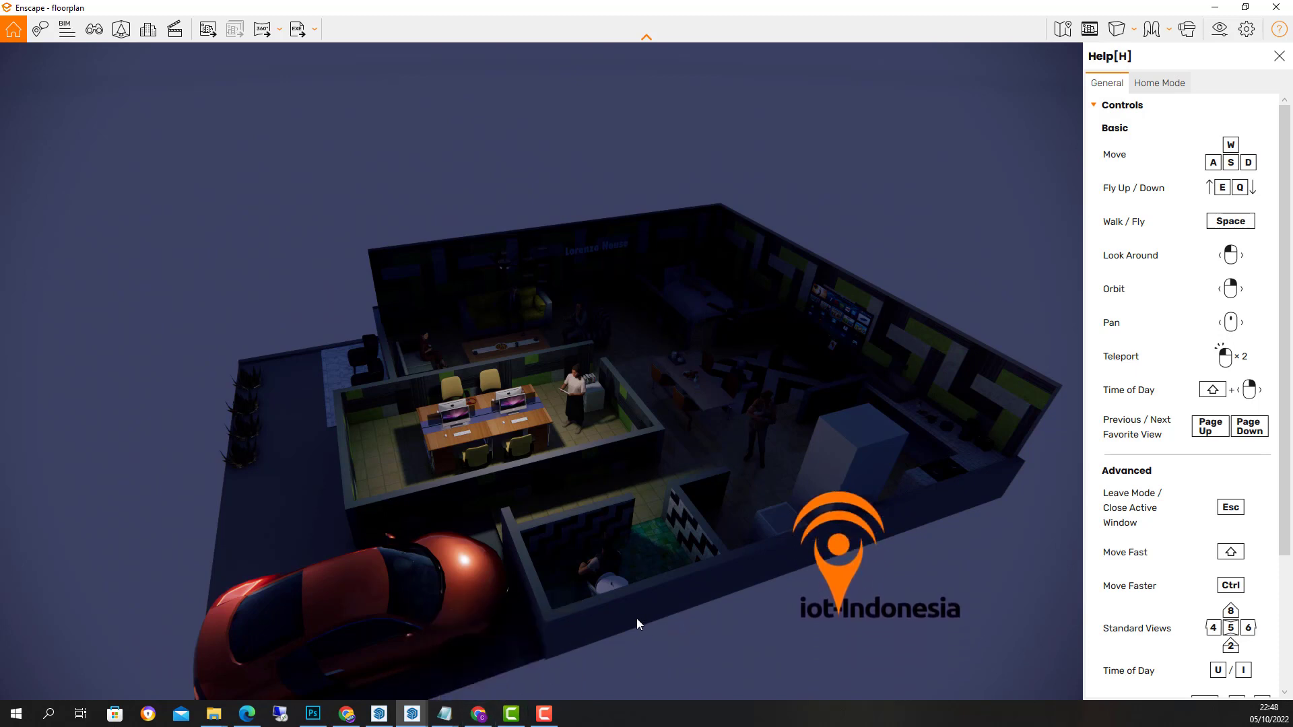
left_click(205, 30)
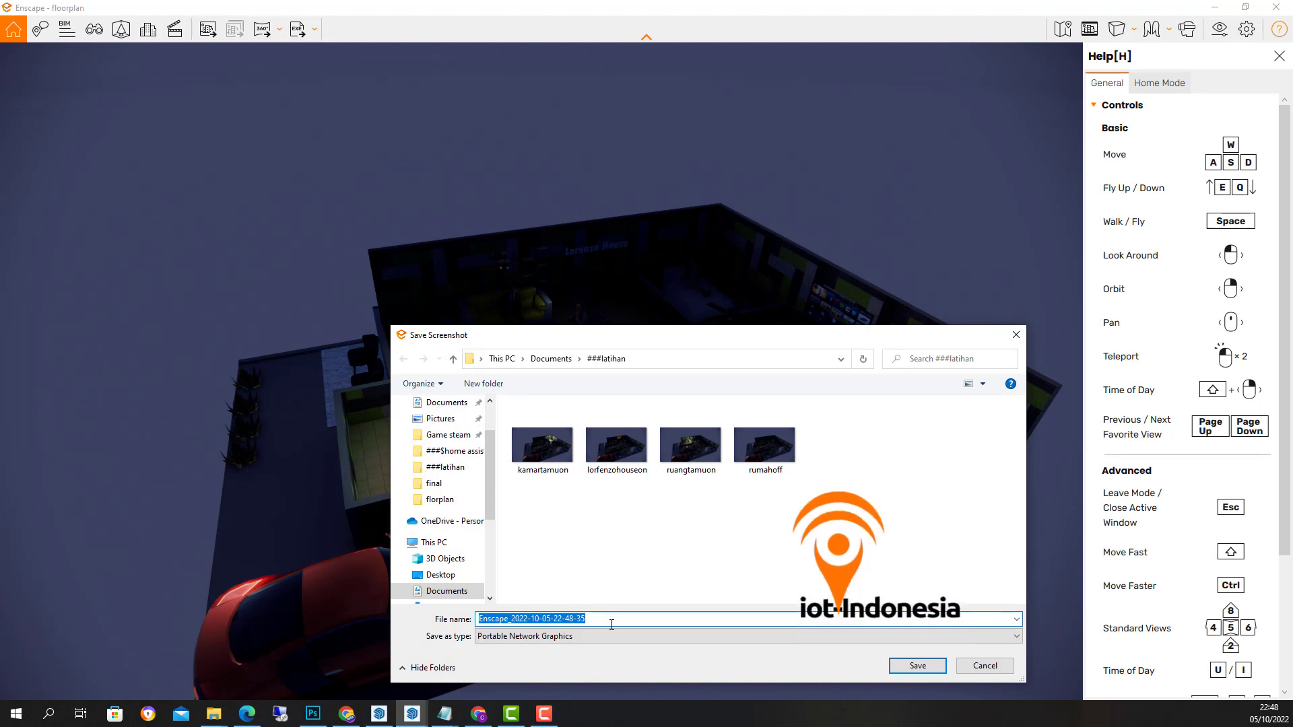
type("rua")
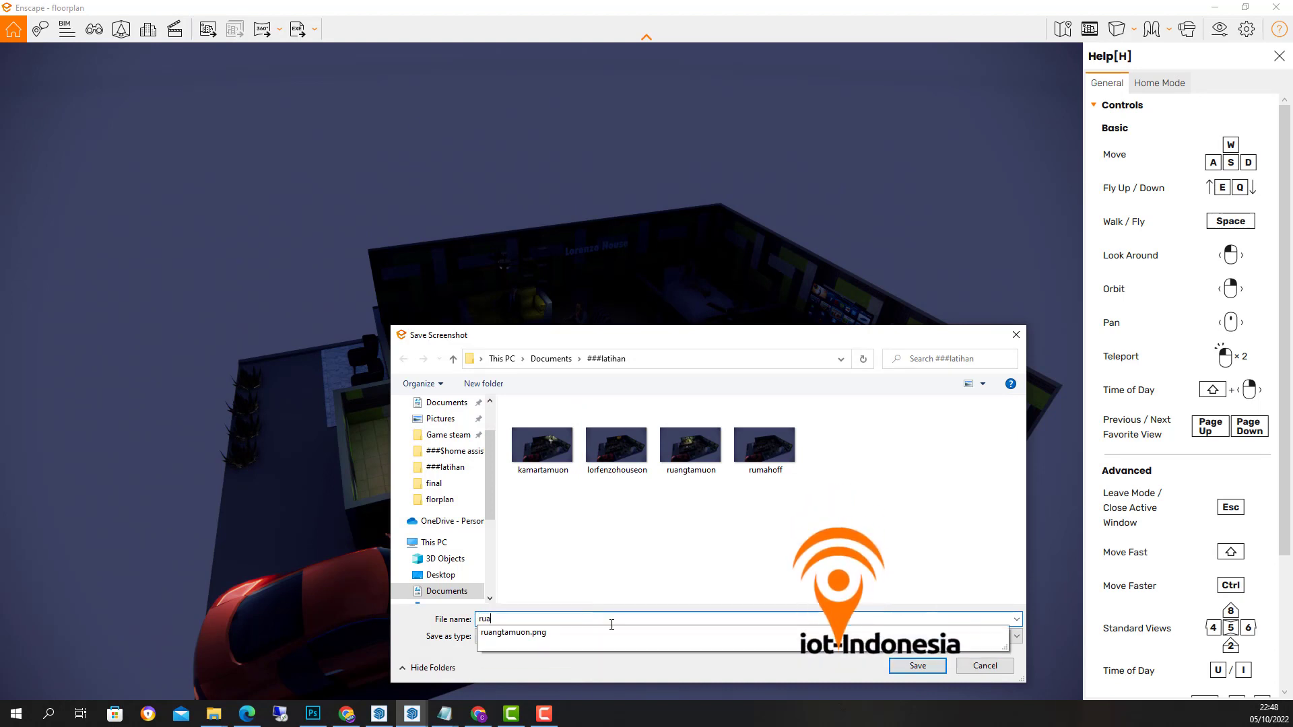
type("ngker")
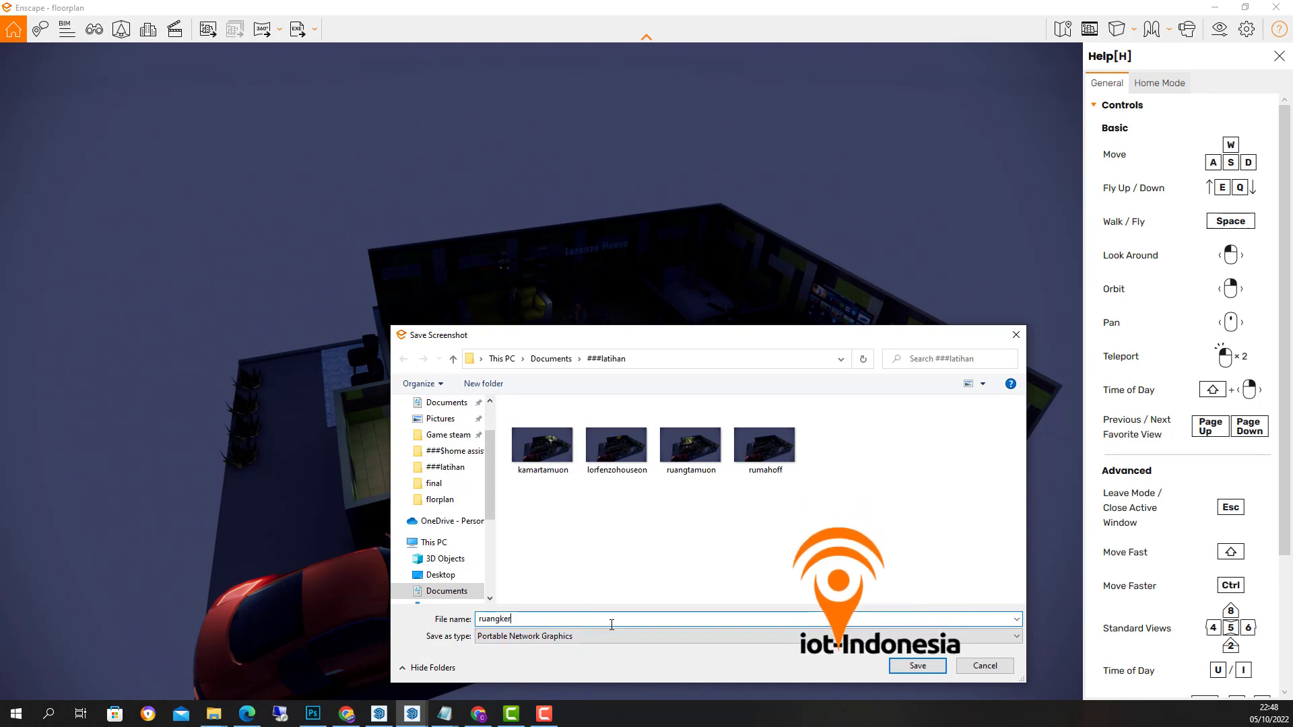
type("jaon")
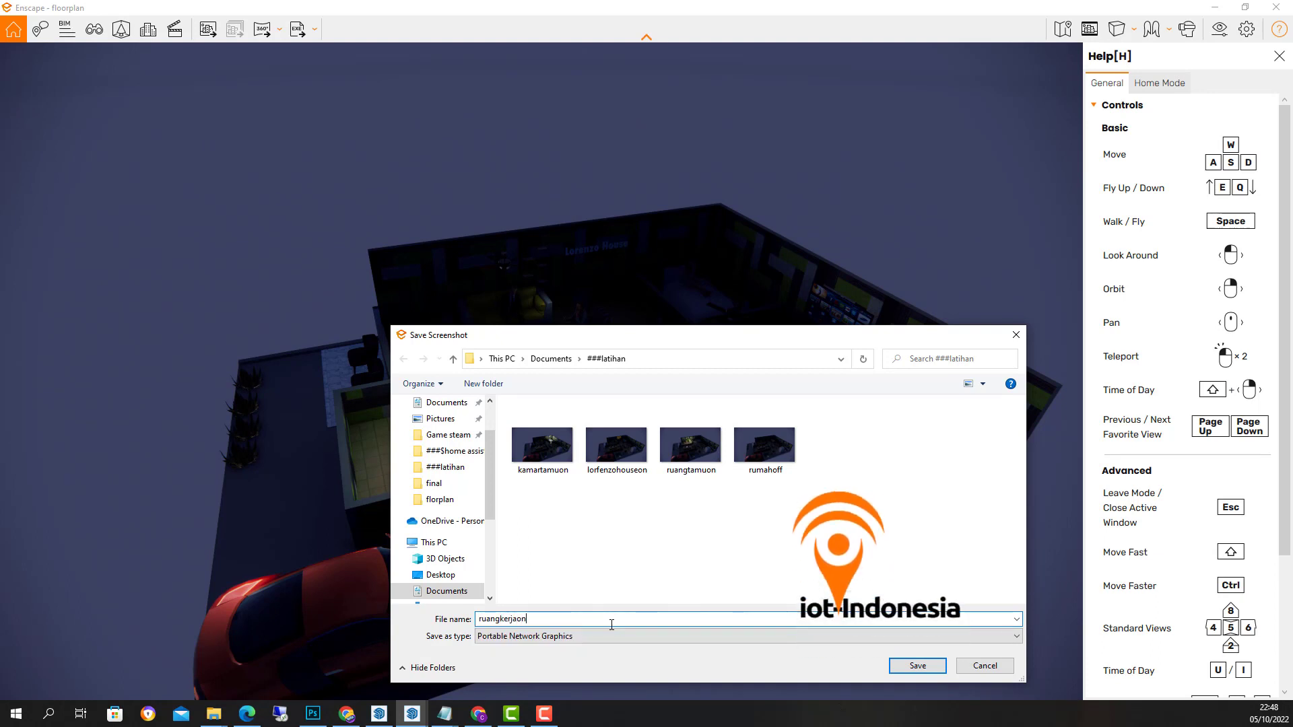
key("Return")
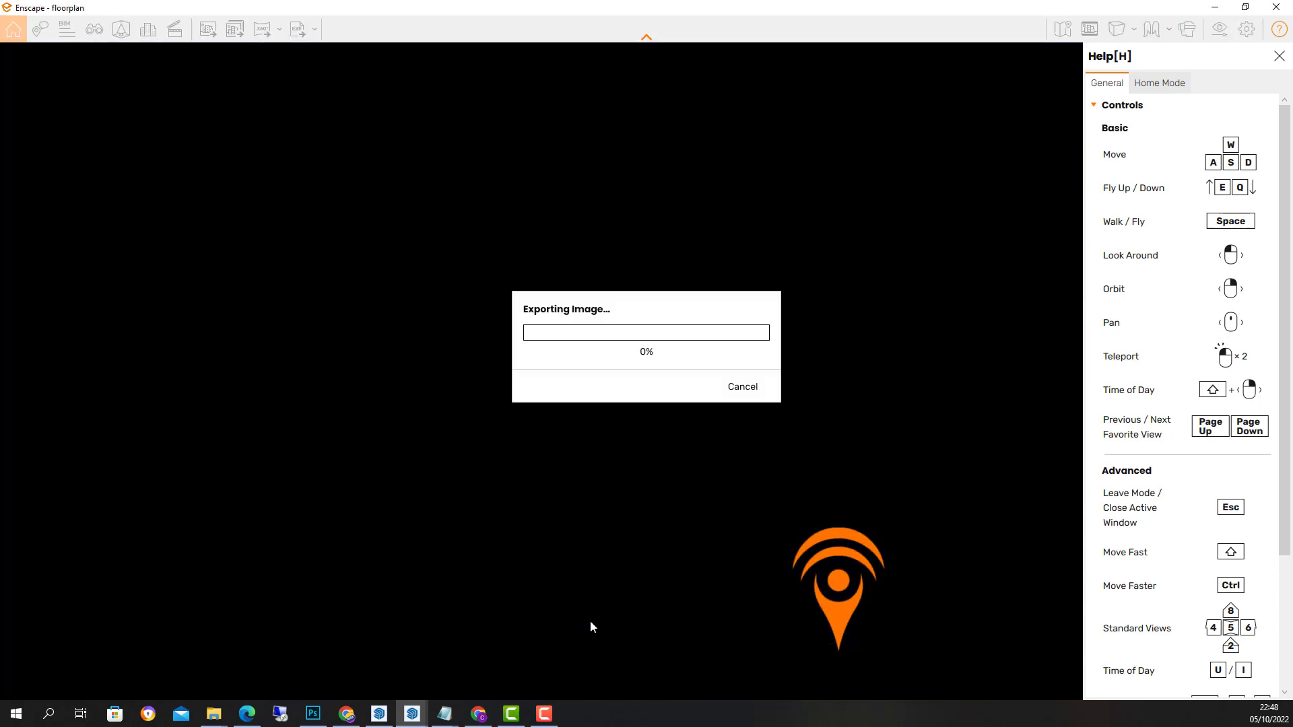
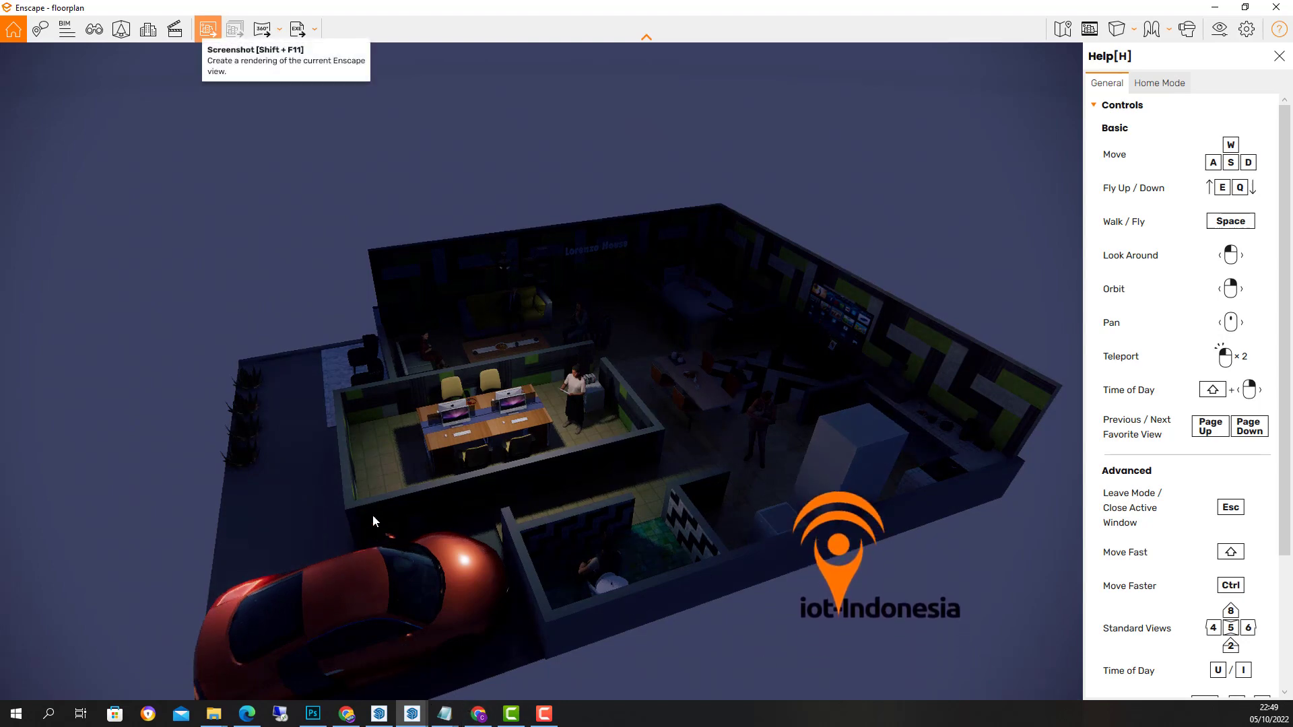
Step: Return to the SketchUp model and lower the office sphere light's luminous intensity to 1 cd
mouse_move(387, 721)
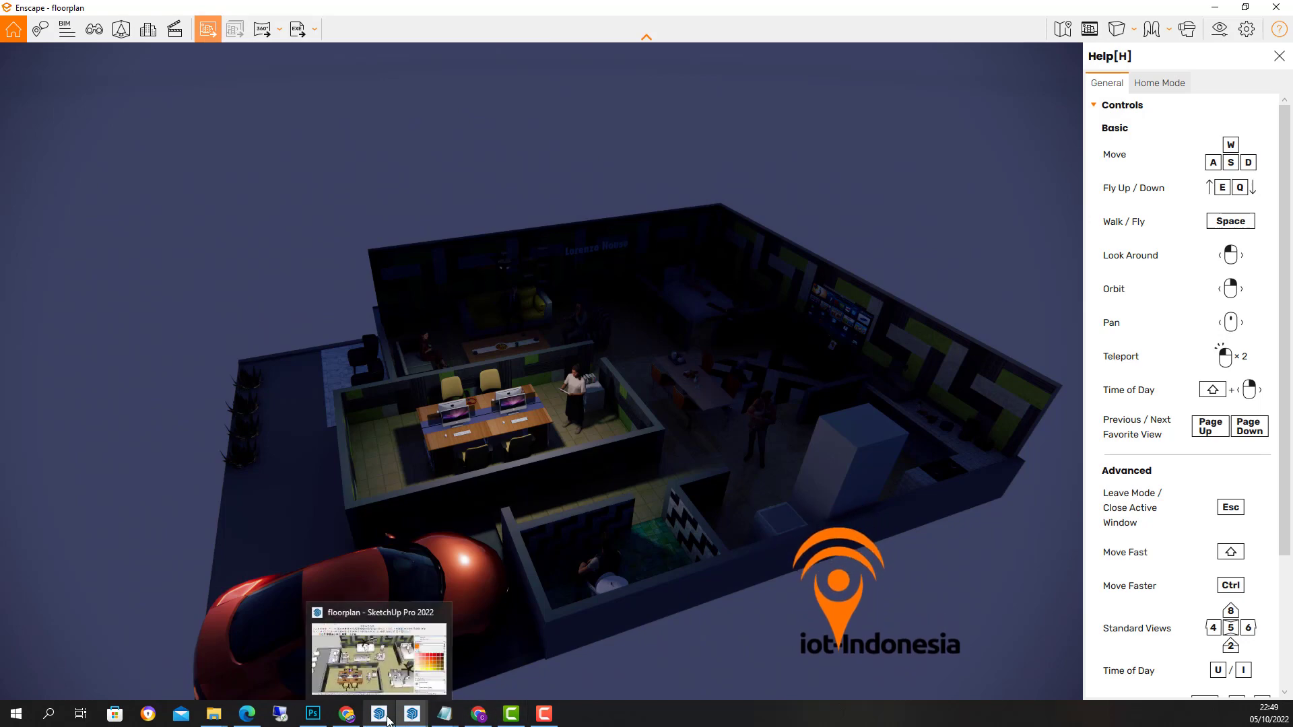
left_click(374, 666)
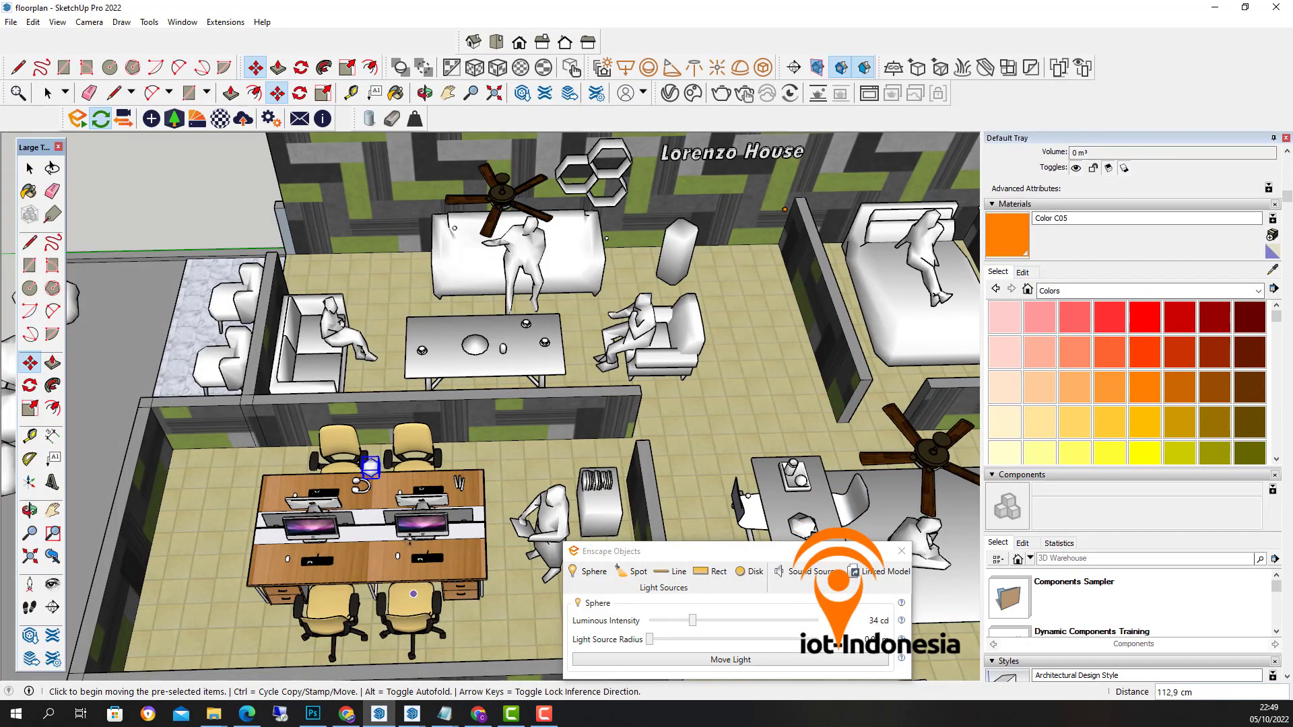
left_click_drag(691, 623, 649, 621)
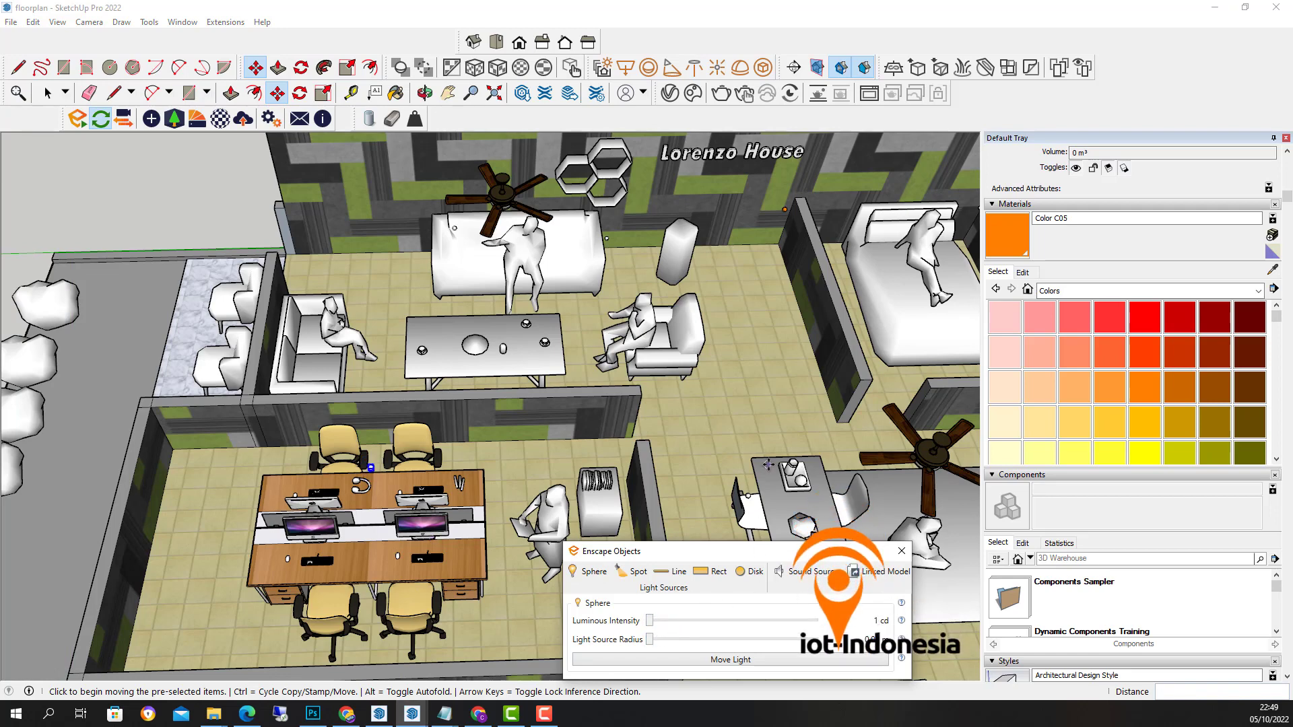
Step: Place an Enscape sphere light on the dining table and move it up about 172 cm along the blue axis
middle_click_drag(769, 470, 448, 284)
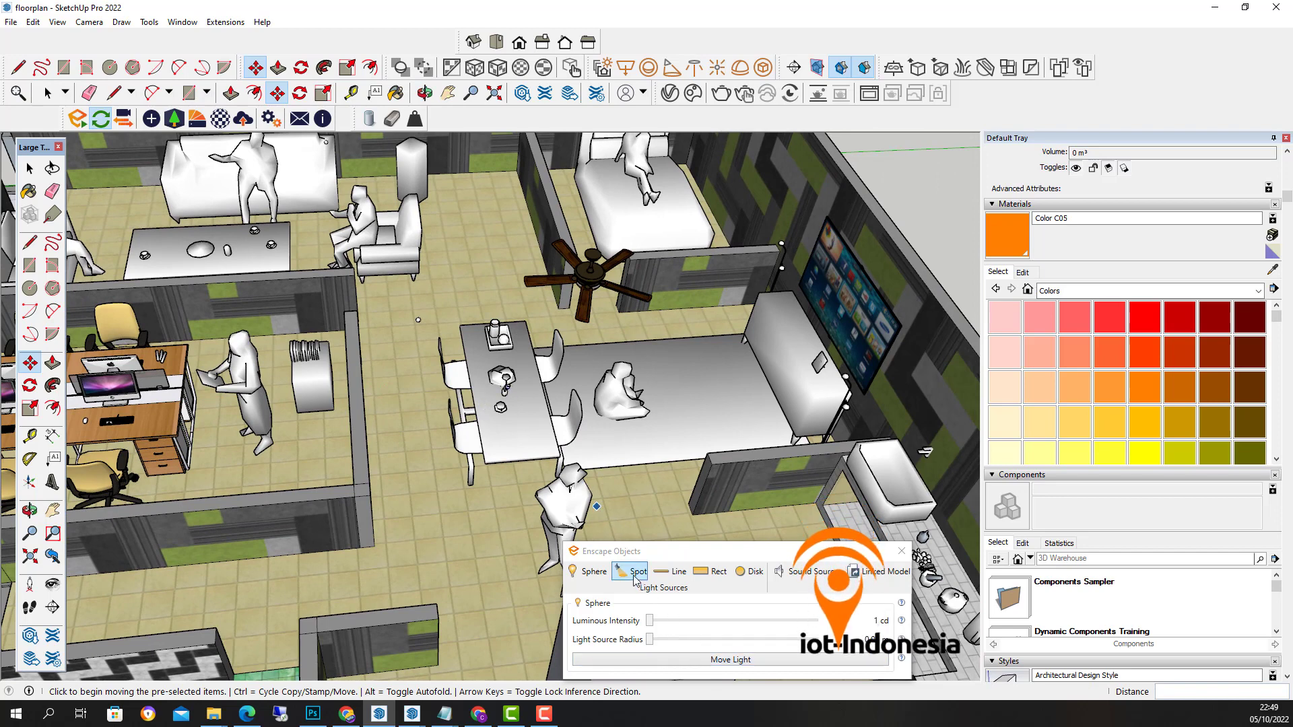
left_click(592, 572)
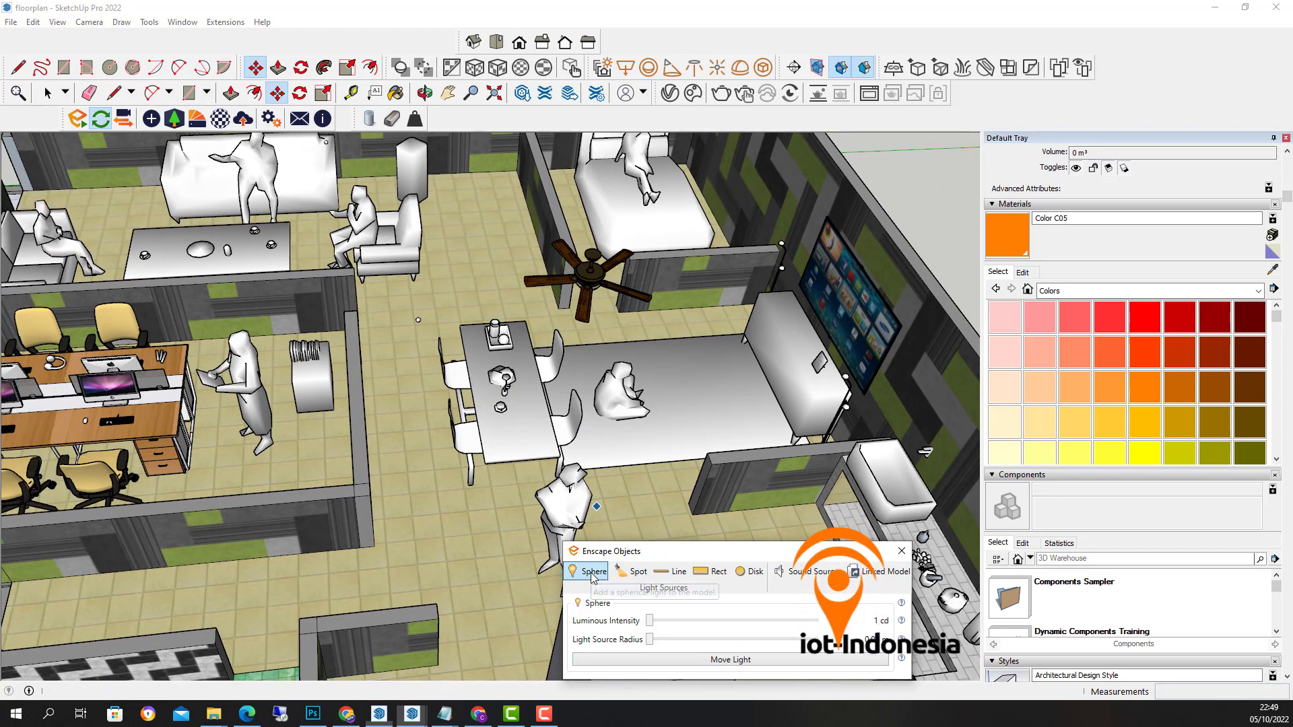
left_click(489, 374)
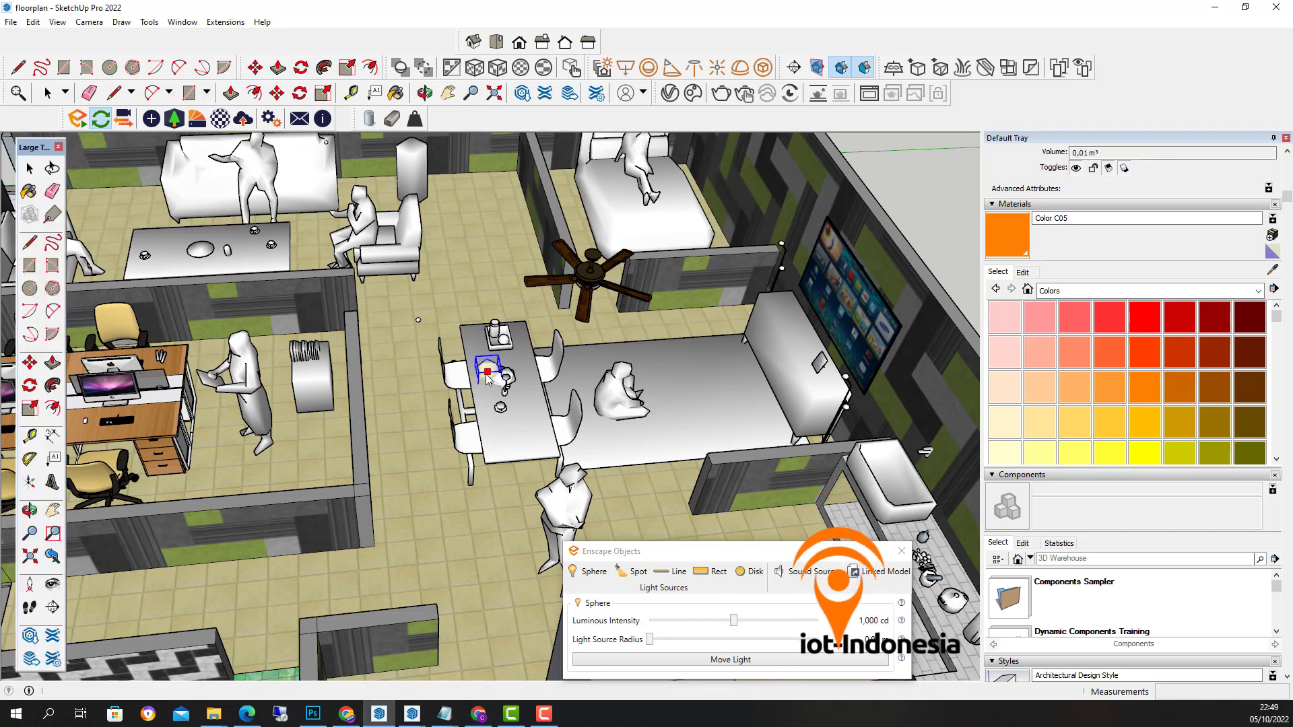
key("m")
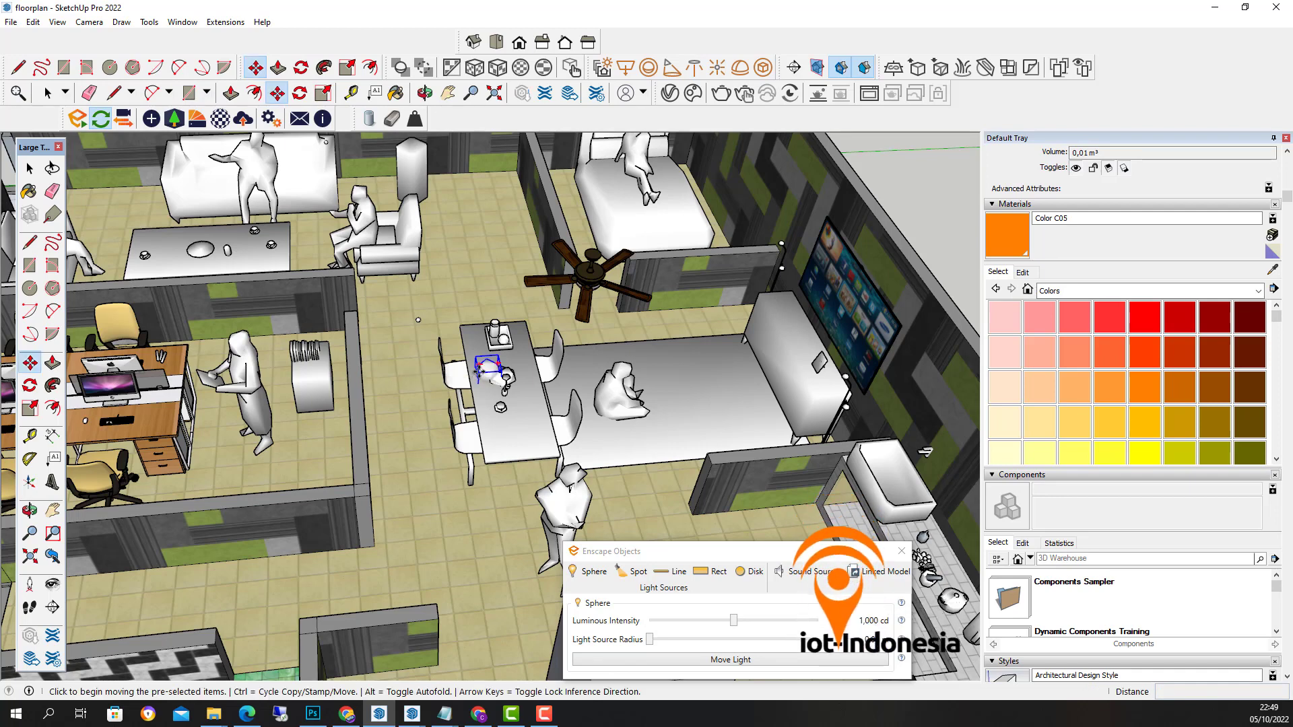
left_click(480, 369)
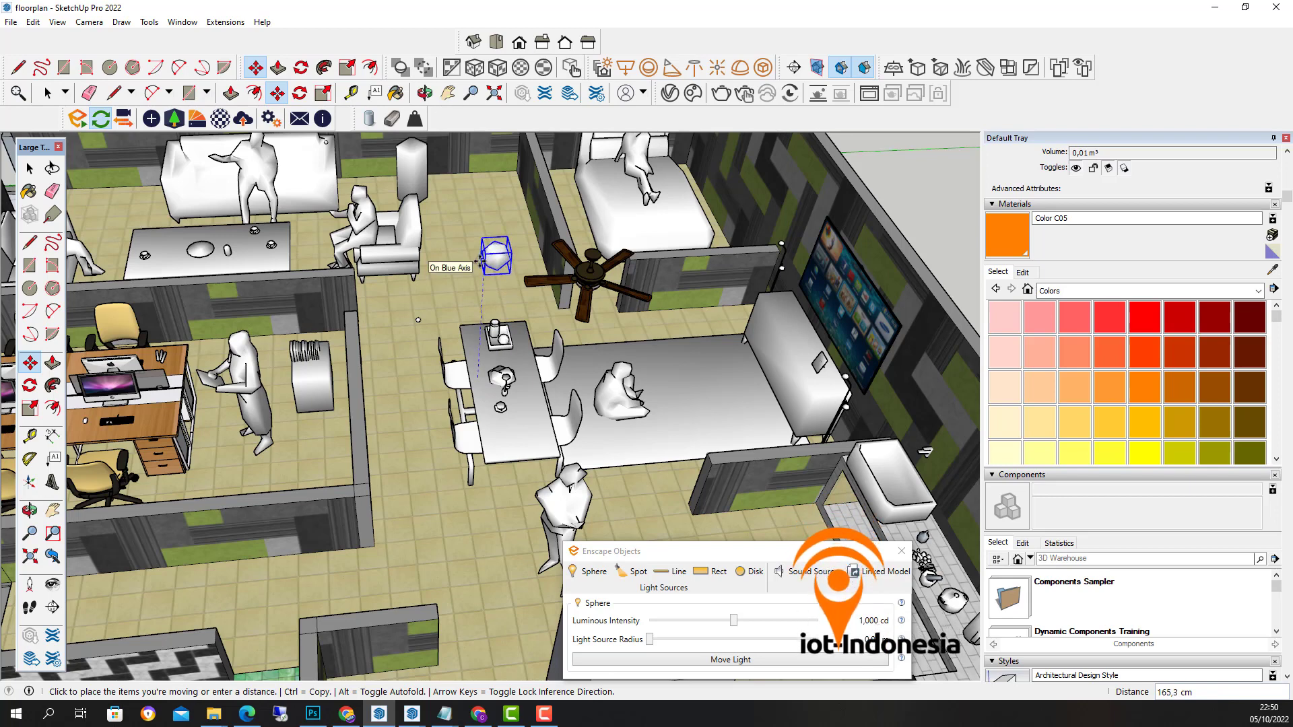
left_click(478, 256)
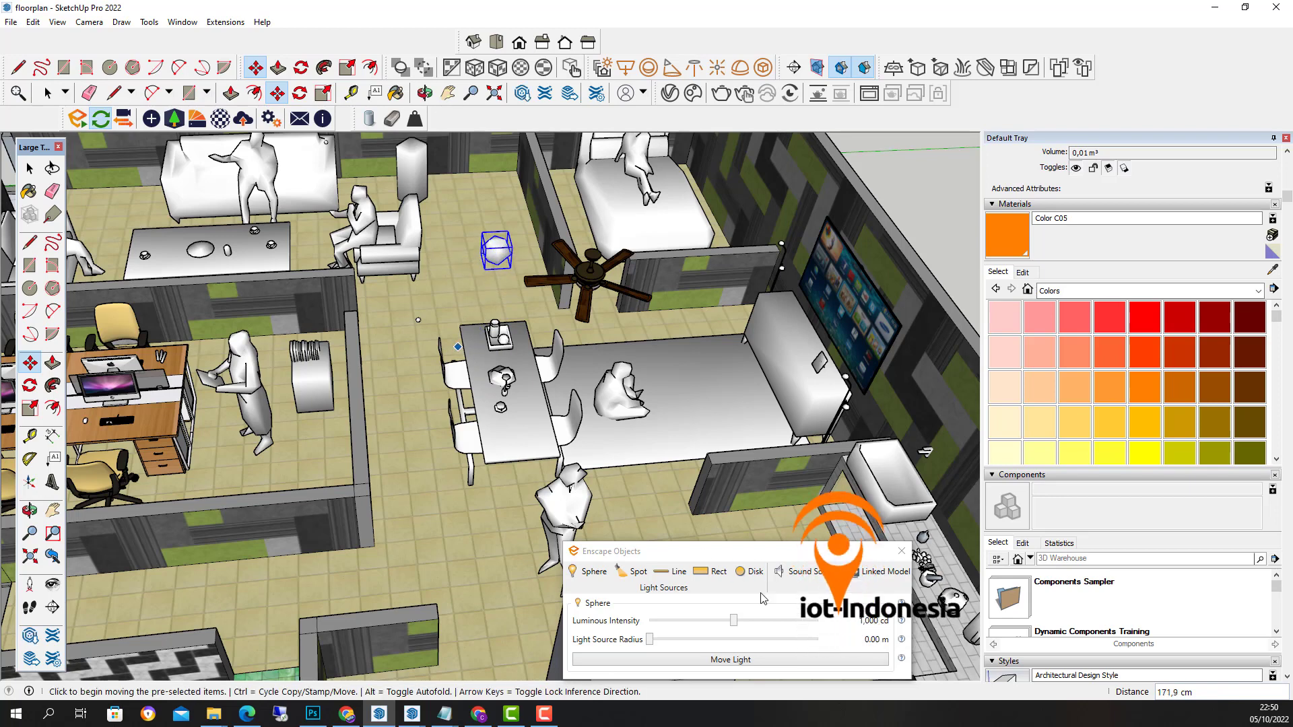
Step: Set the dining sphere light to 29 cd with a 0.07 m source radius and check it in the Enscape render
left_click_drag(733, 620, 691, 623)
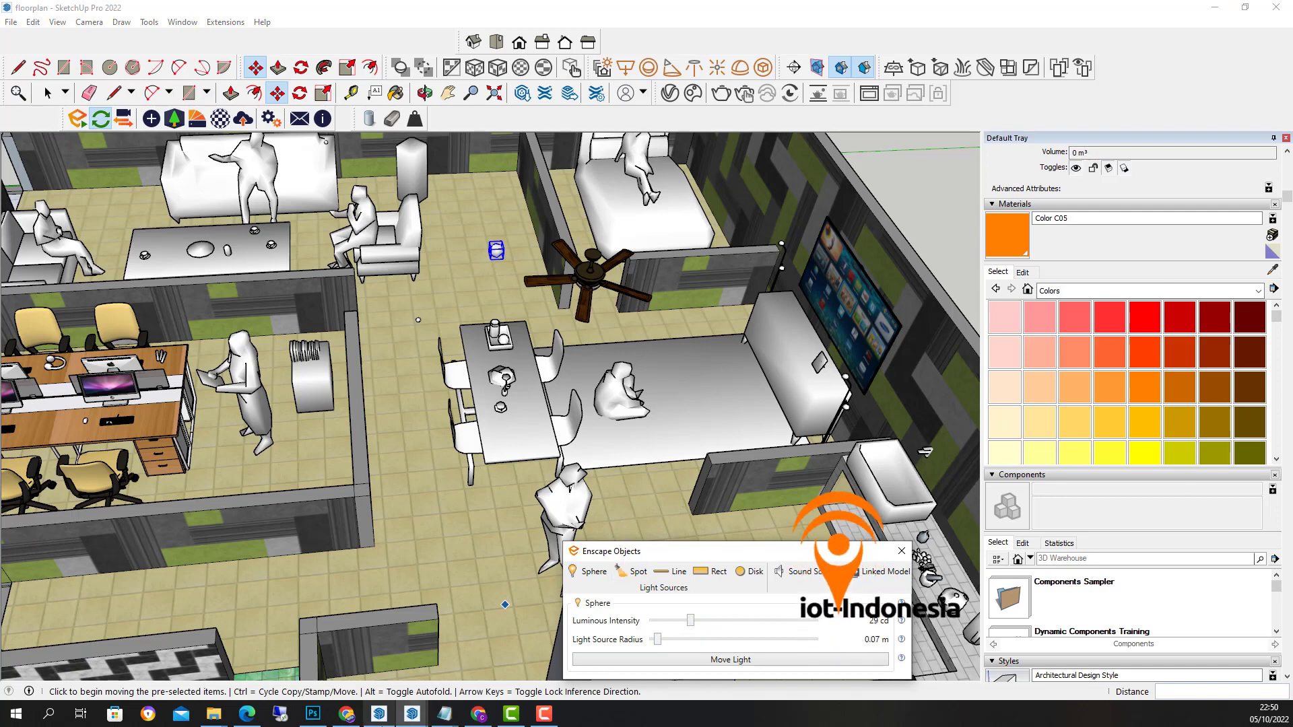
mouse_move(412, 714)
left_click(361, 692)
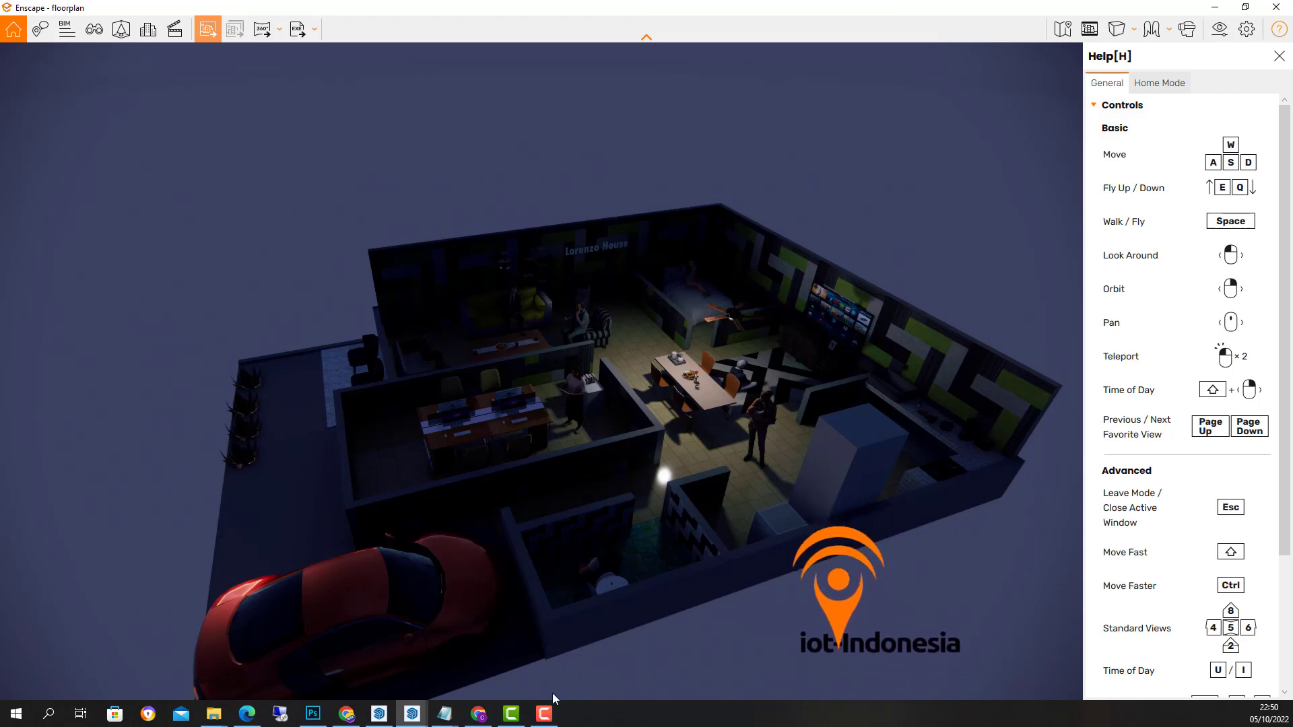
mouse_move(487, 724)
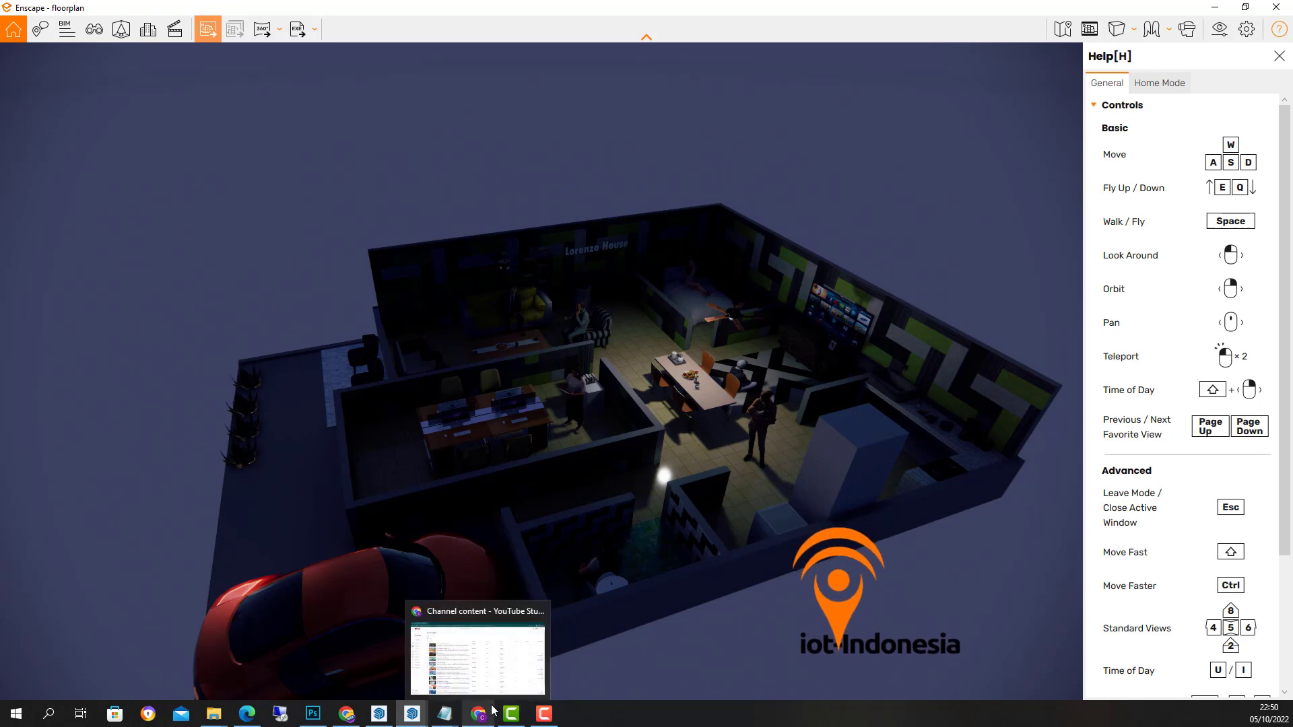
mouse_move(448, 718)
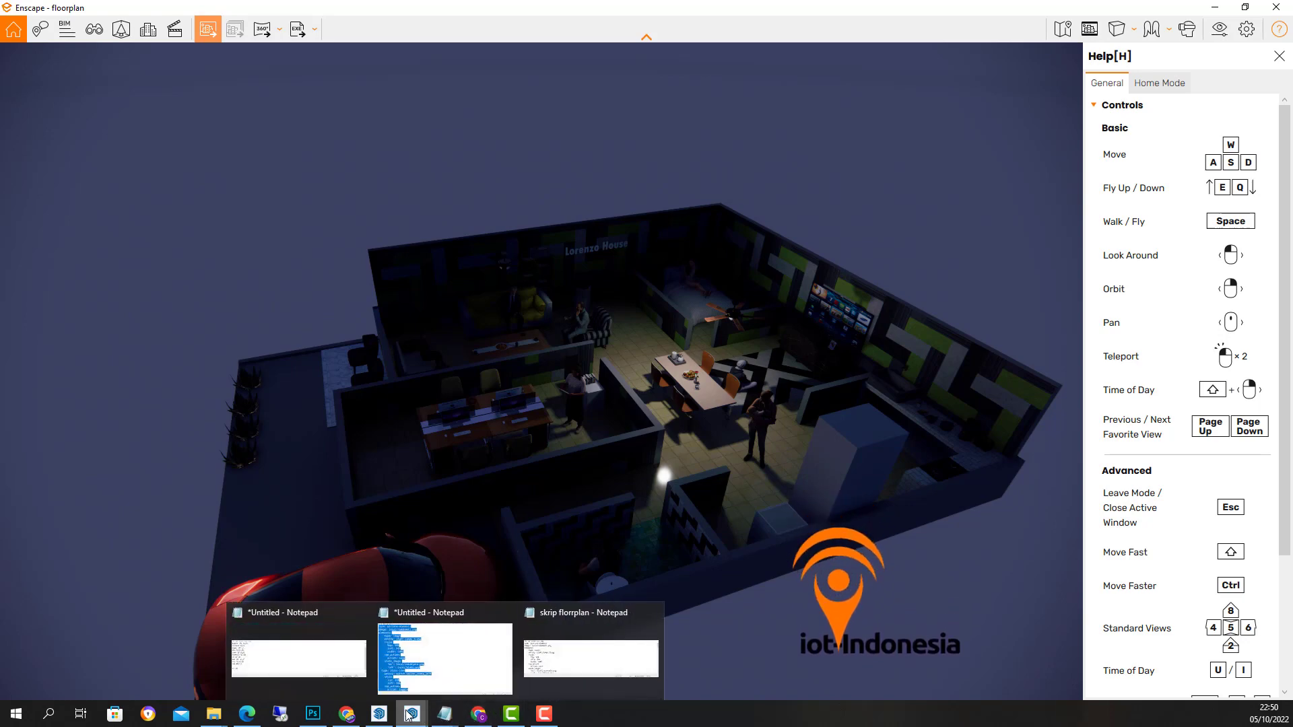
Step: Return to the SketchUp model and move the dining sphere light about 74 cm, beside the ceiling fan
left_click(381, 712)
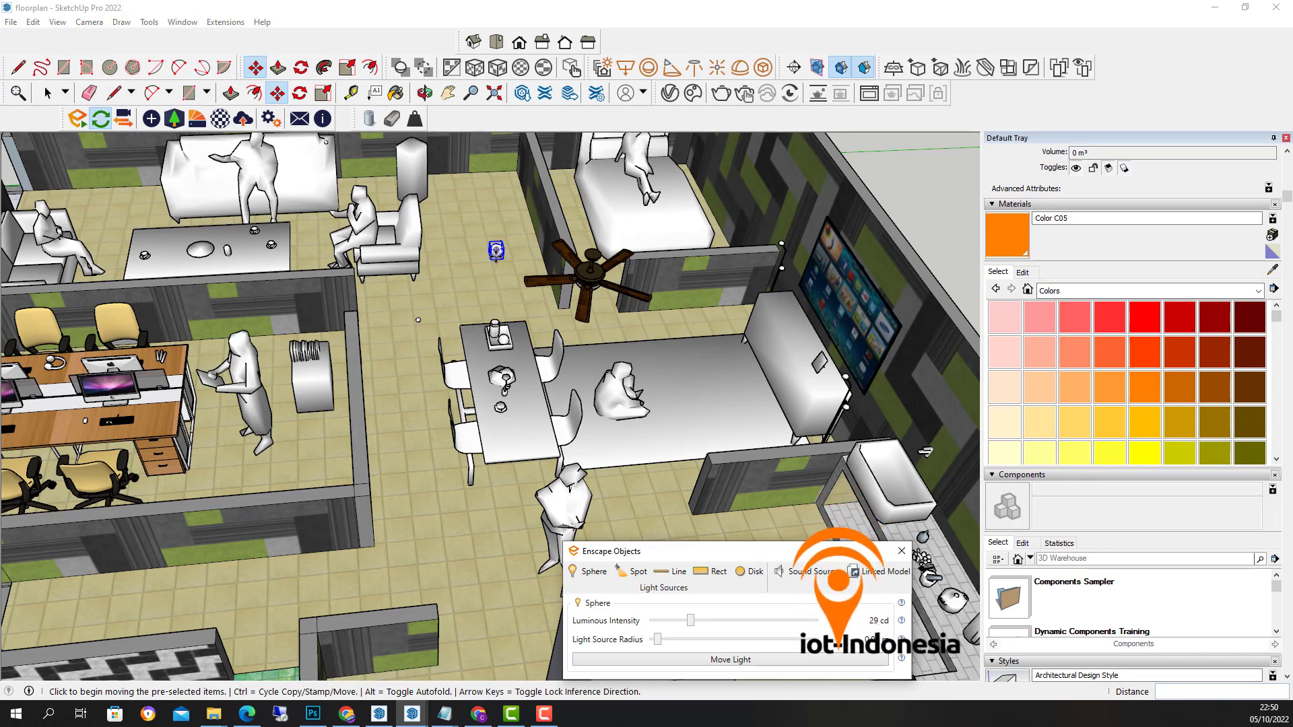
left_click(496, 251)
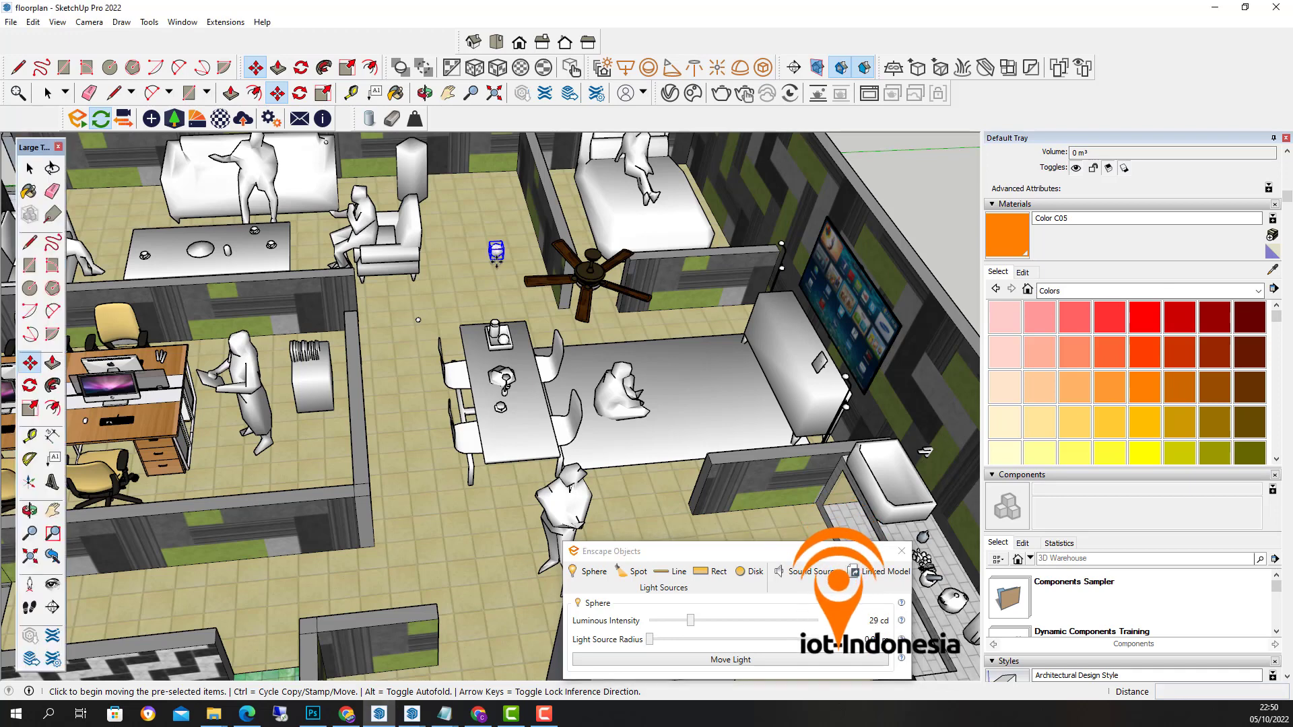
left_click(509, 299)
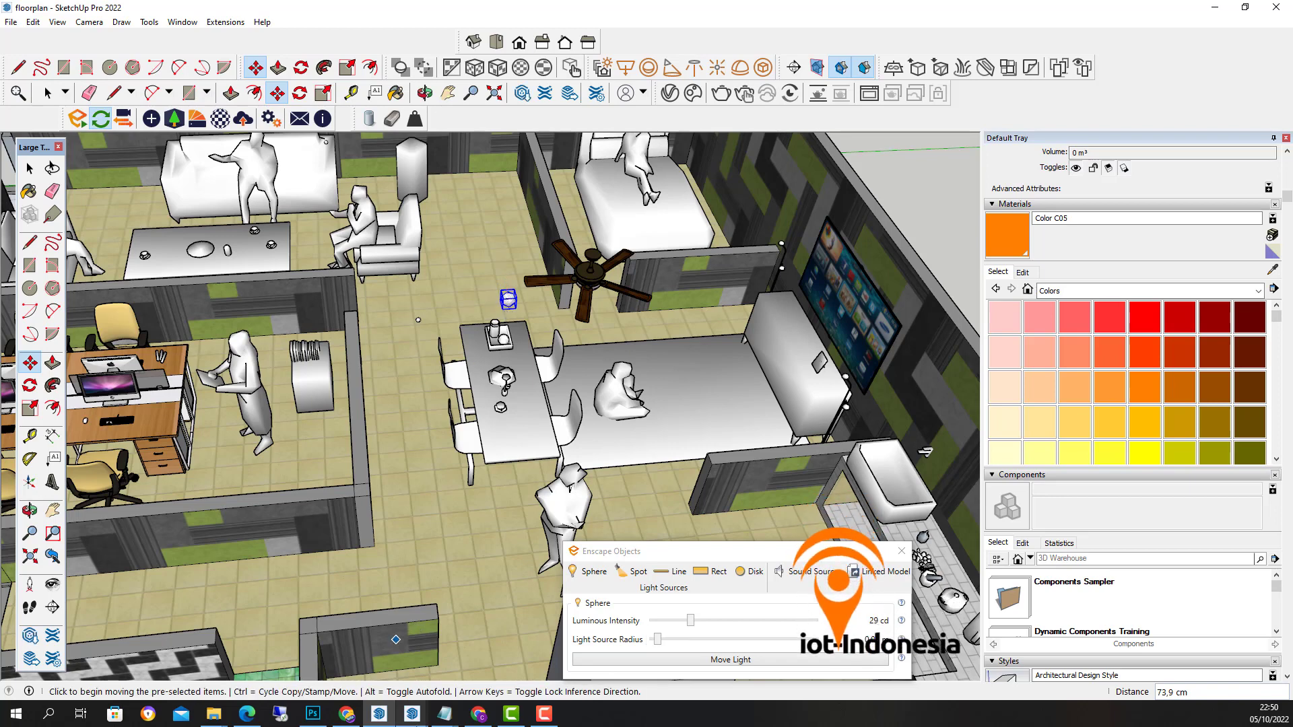
Step: Check the moved dining sphere light in the Enscape render, try a luminous intensity of 45 cd and view the render again
mouse_move(412, 714)
left_click(361, 666)
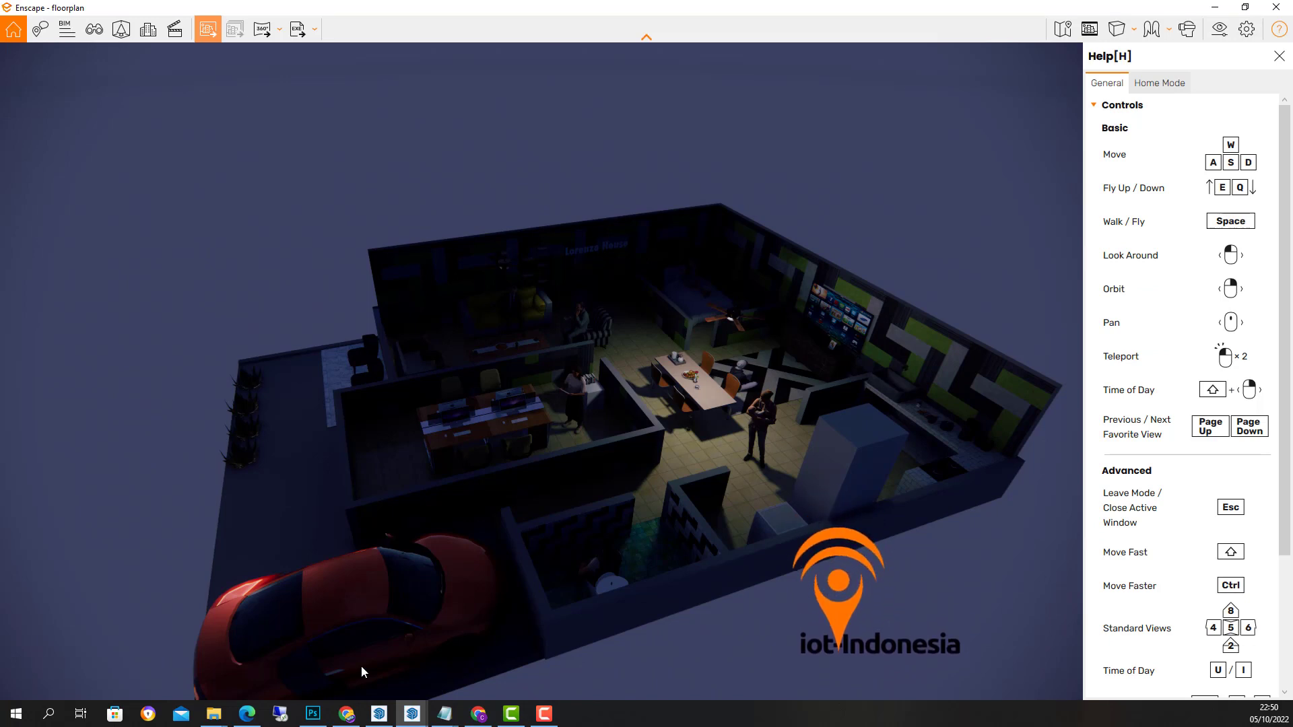
left_click(379, 713)
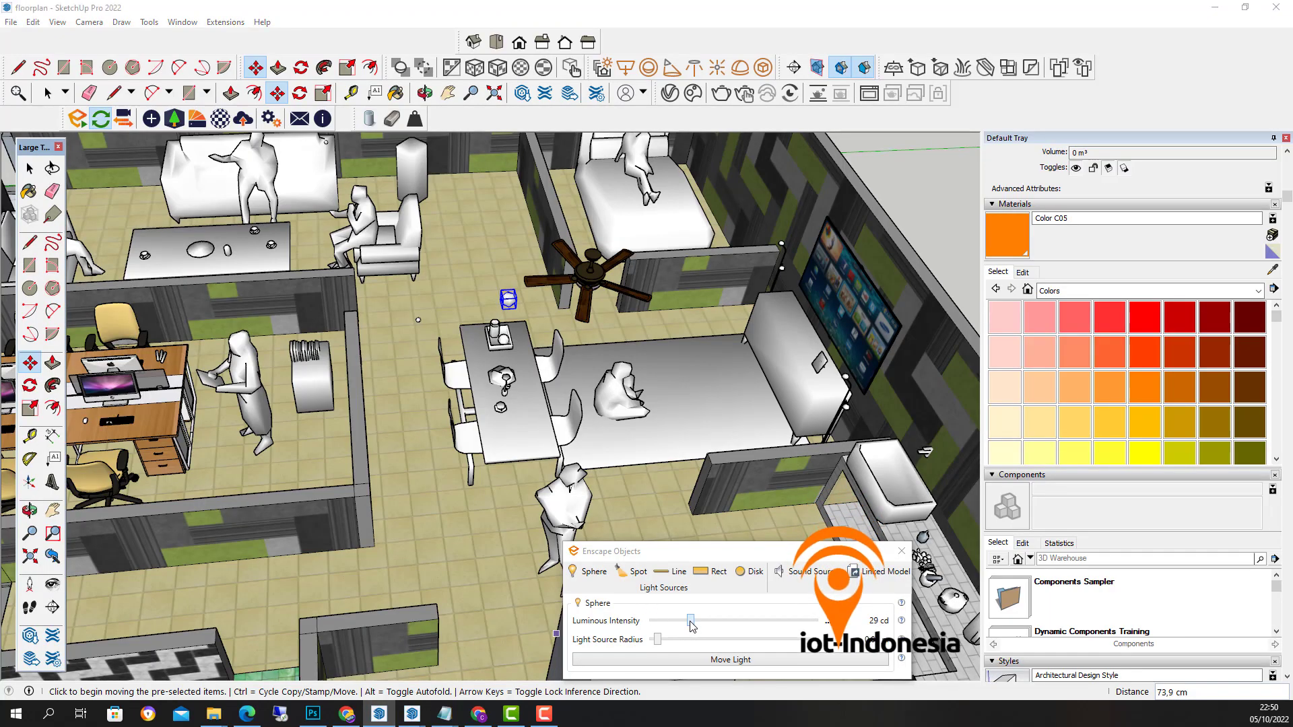
left_click_drag(690, 620, 694, 620)
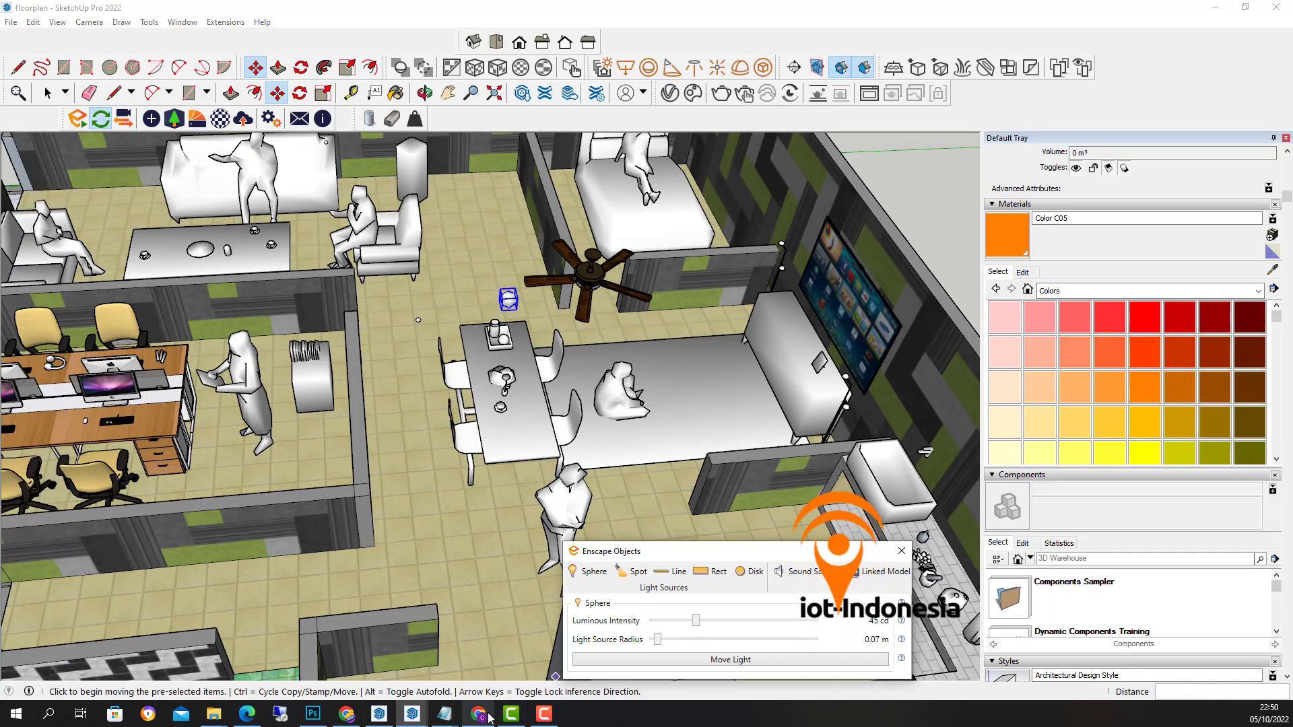
mouse_move(480, 718)
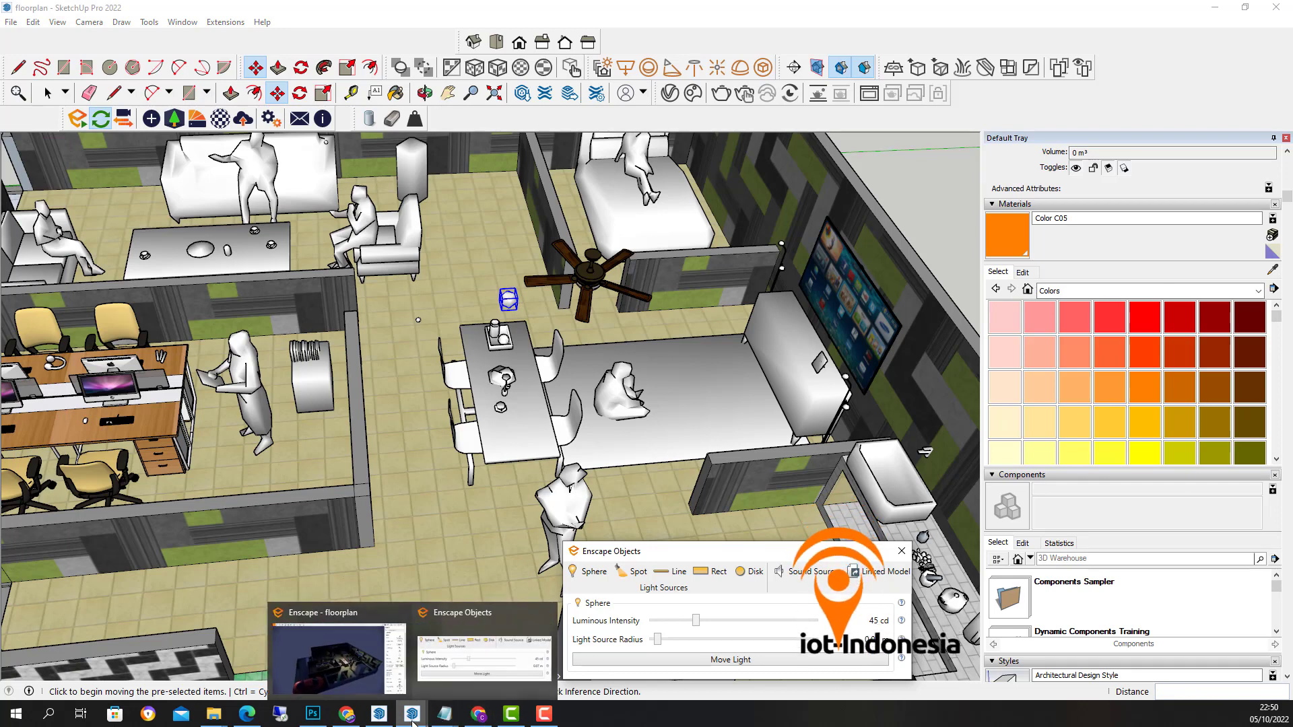
left_click(373, 670)
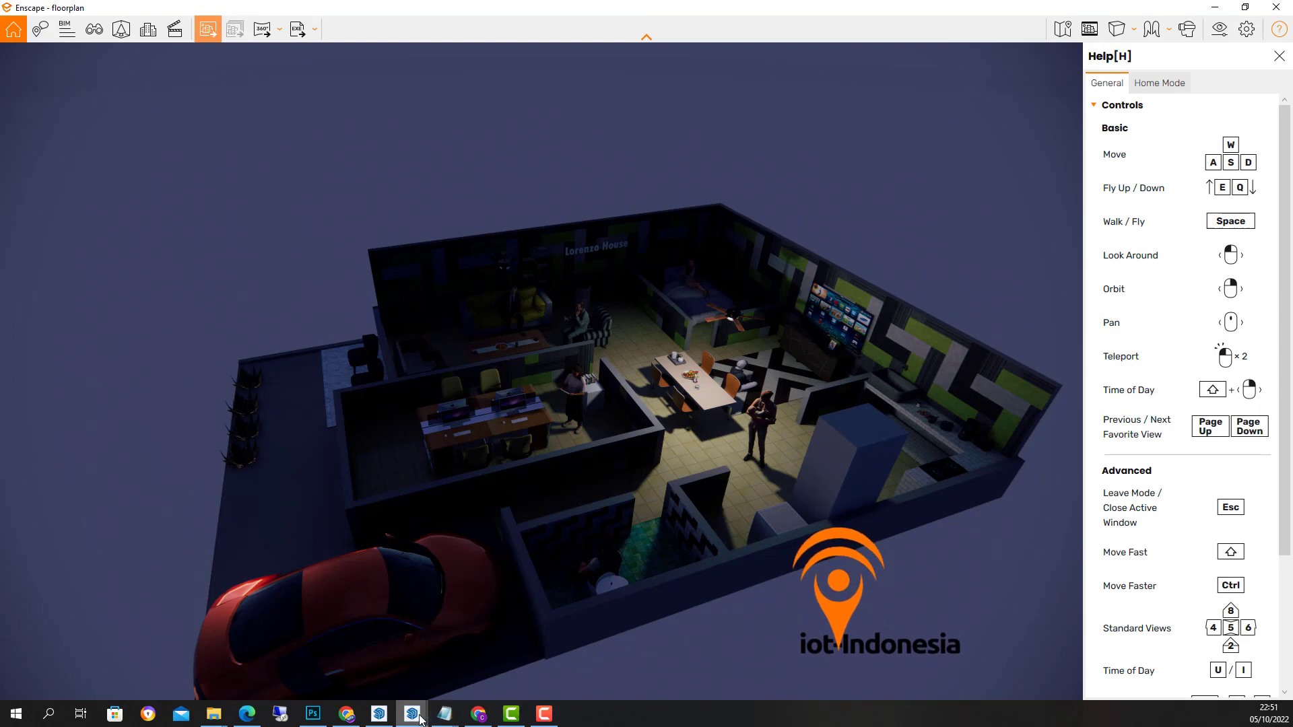
Step: Set the dining sphere light to 22 cd with a 0.10 m source radius and check it in the Enscape render
mouse_move(420, 719)
left_click(485, 653)
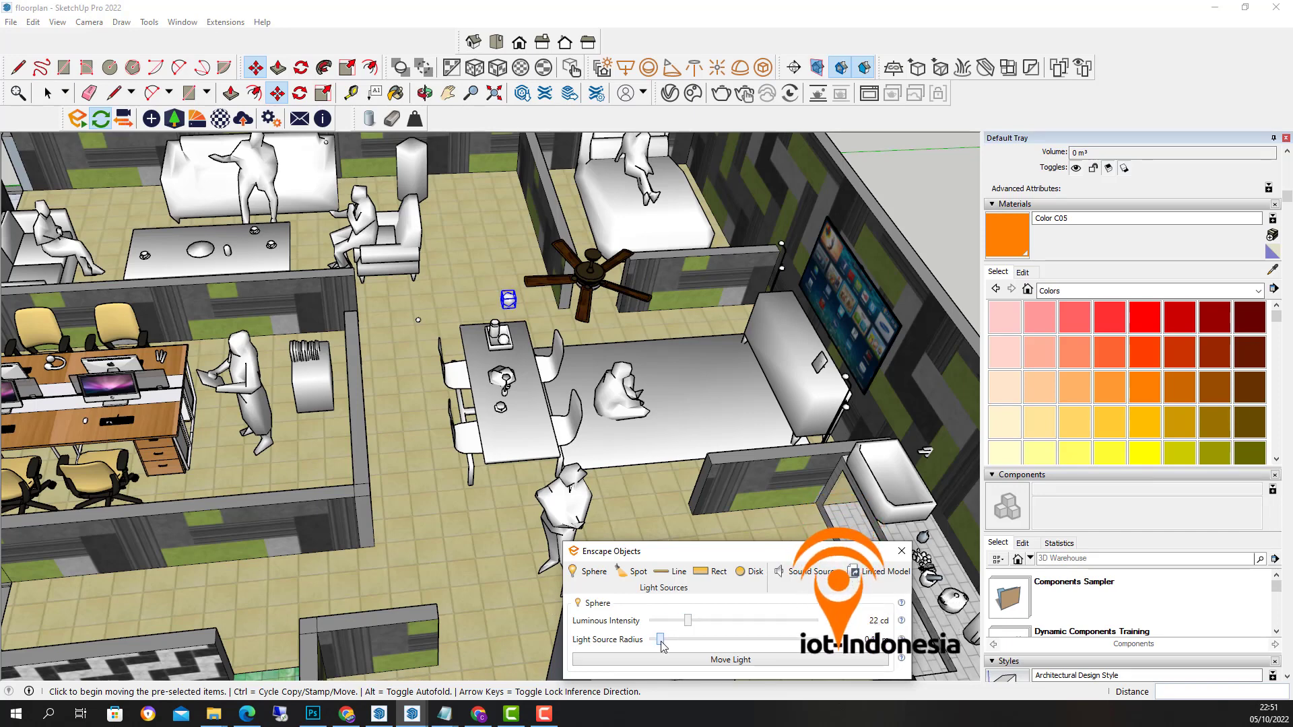
mouse_move(438, 711)
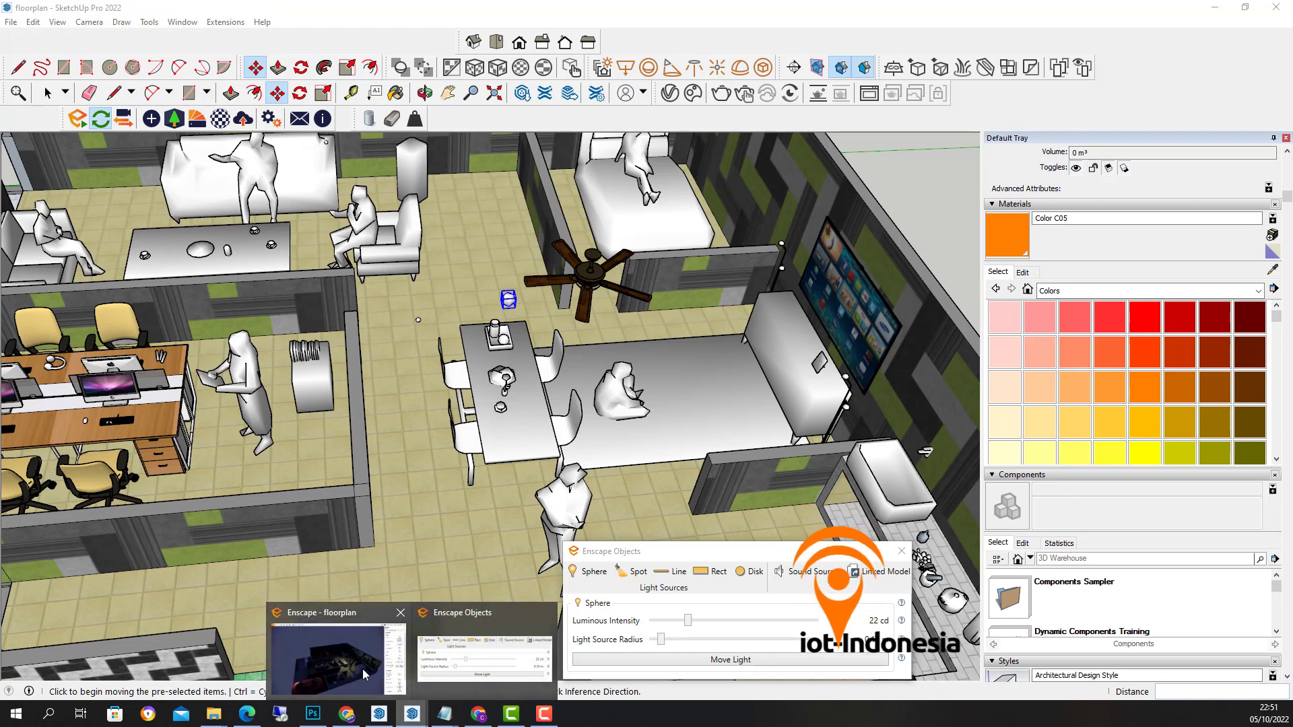
left_click(329, 656)
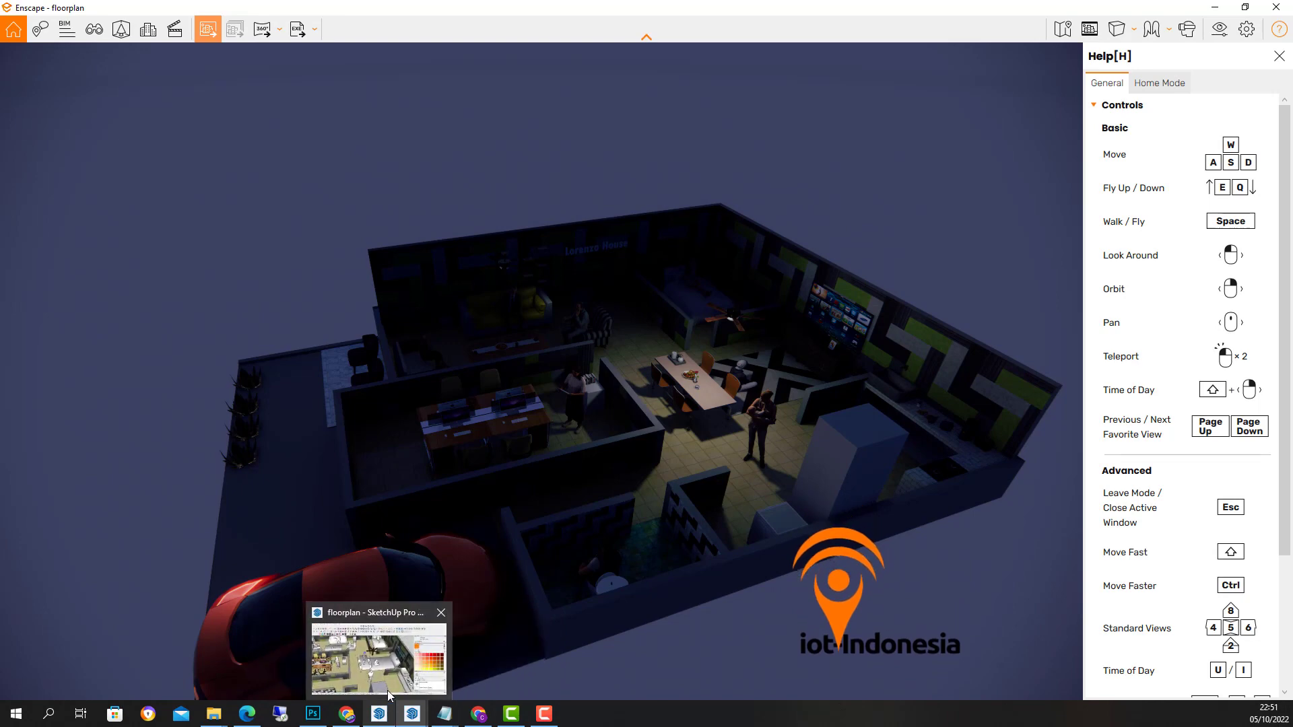
Step: Try the dining sphere light at 24 cd and at 30 cd, checking each intensity in the Enscape render
left_click(388, 694)
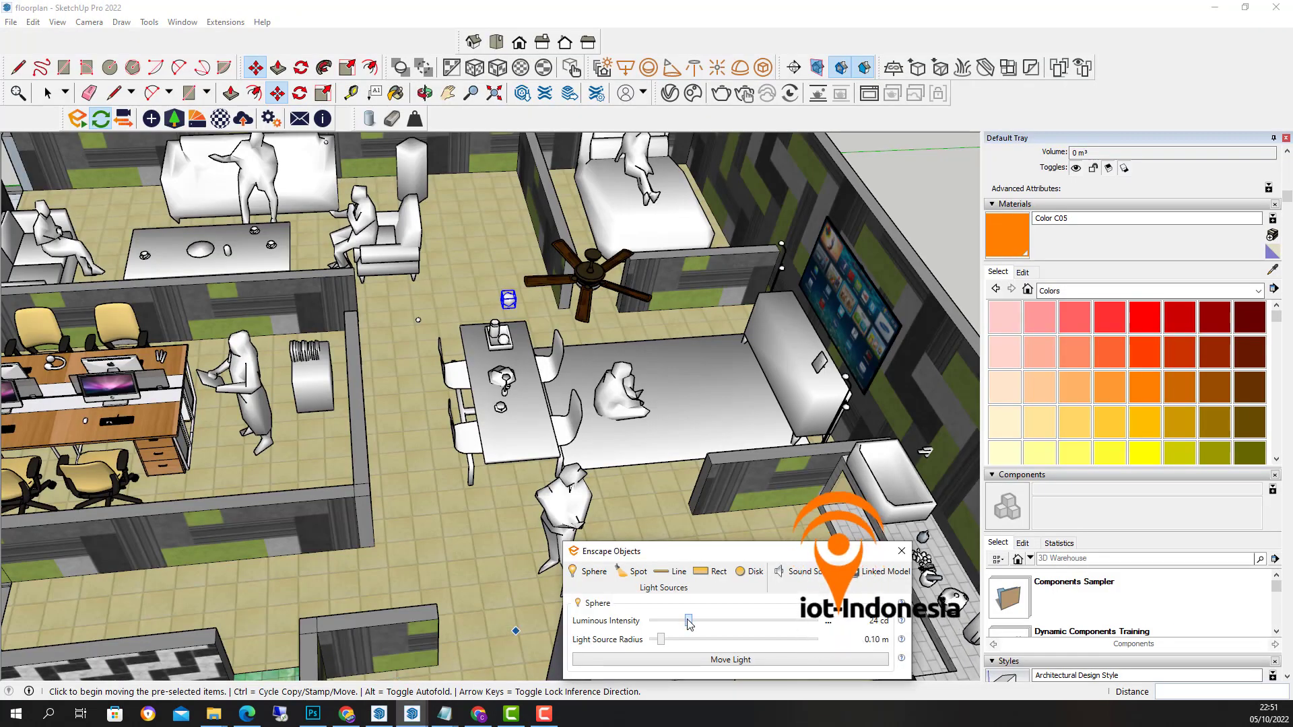
mouse_move(418, 710)
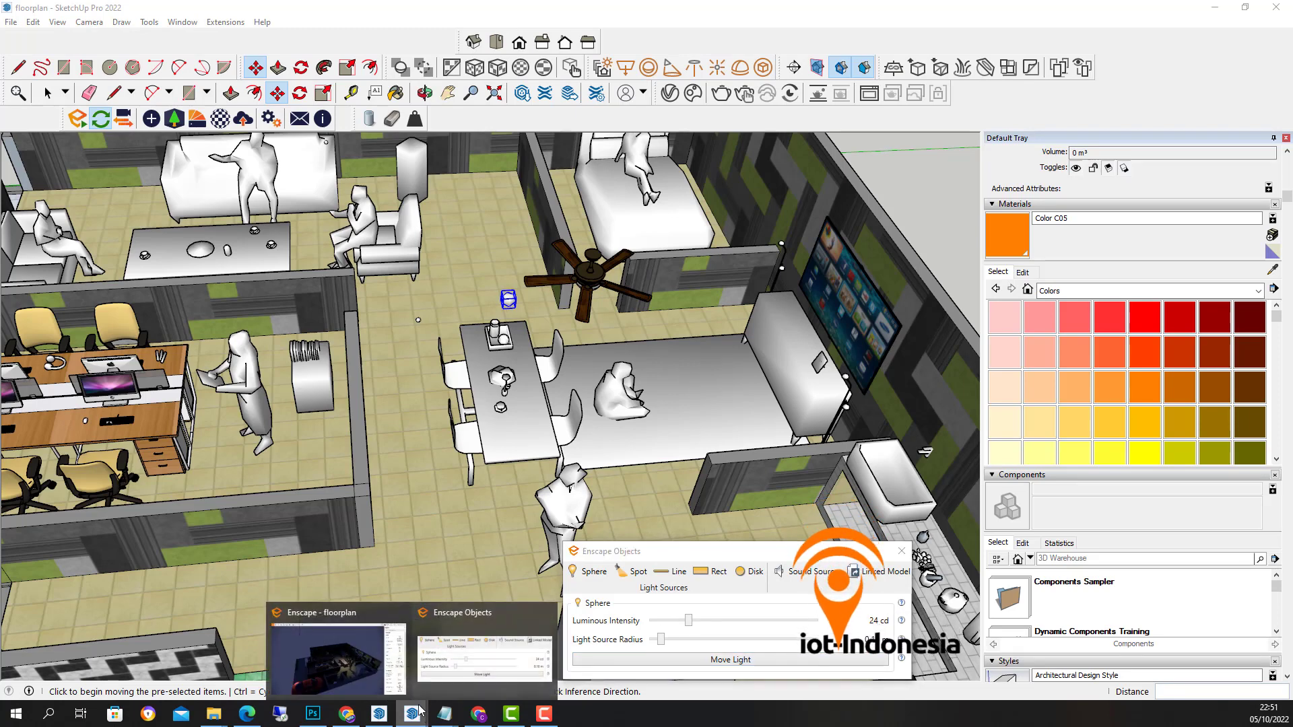
left_click(369, 665)
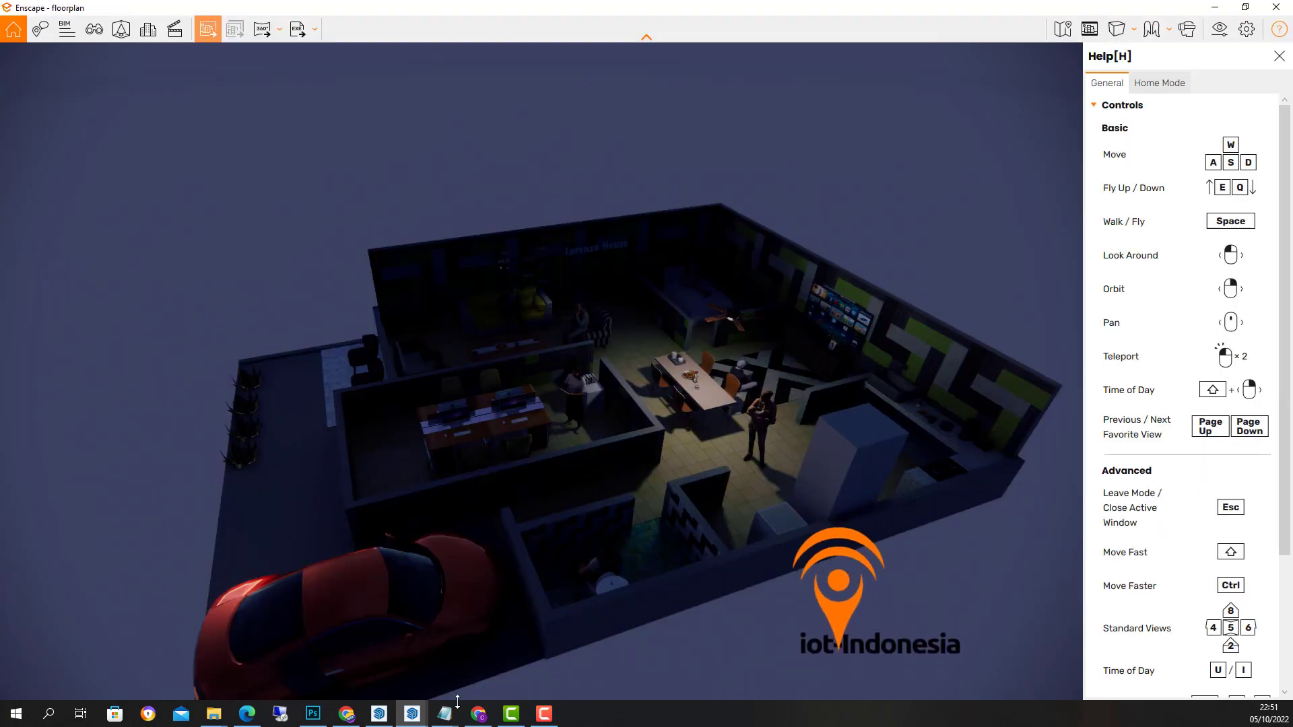
left_click(377, 718)
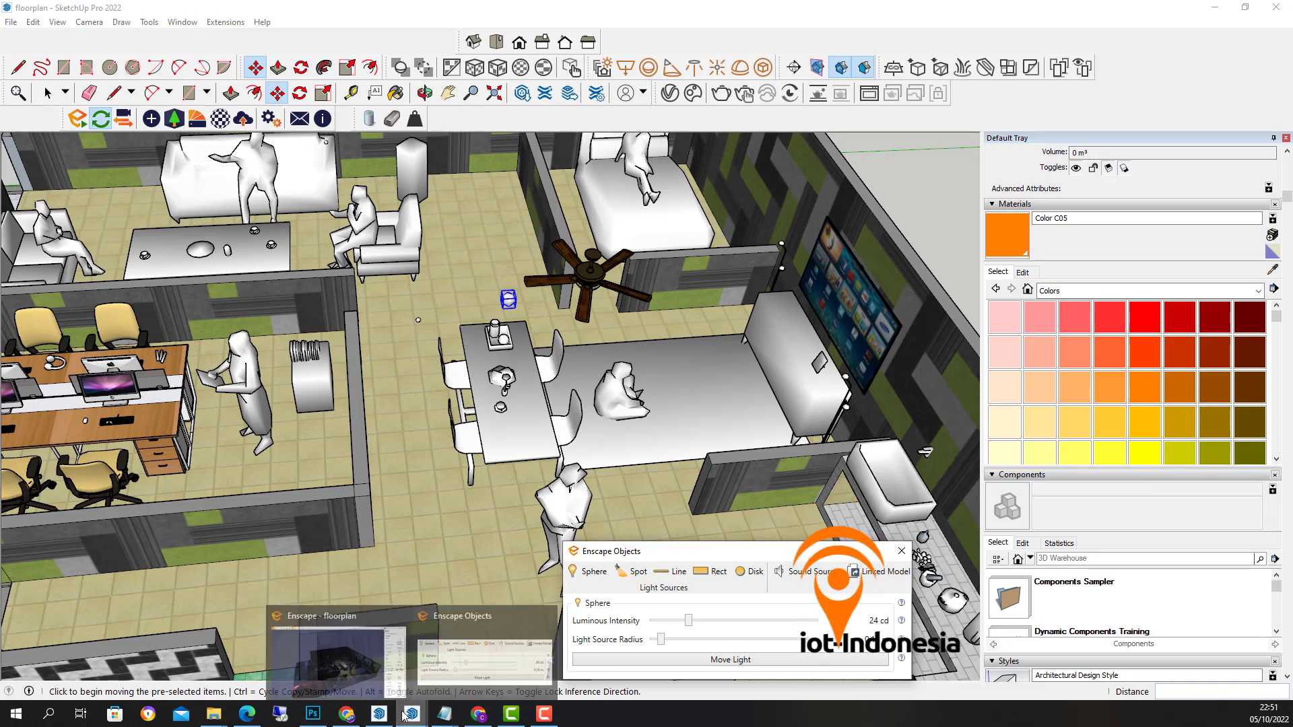
mouse_move(379, 715)
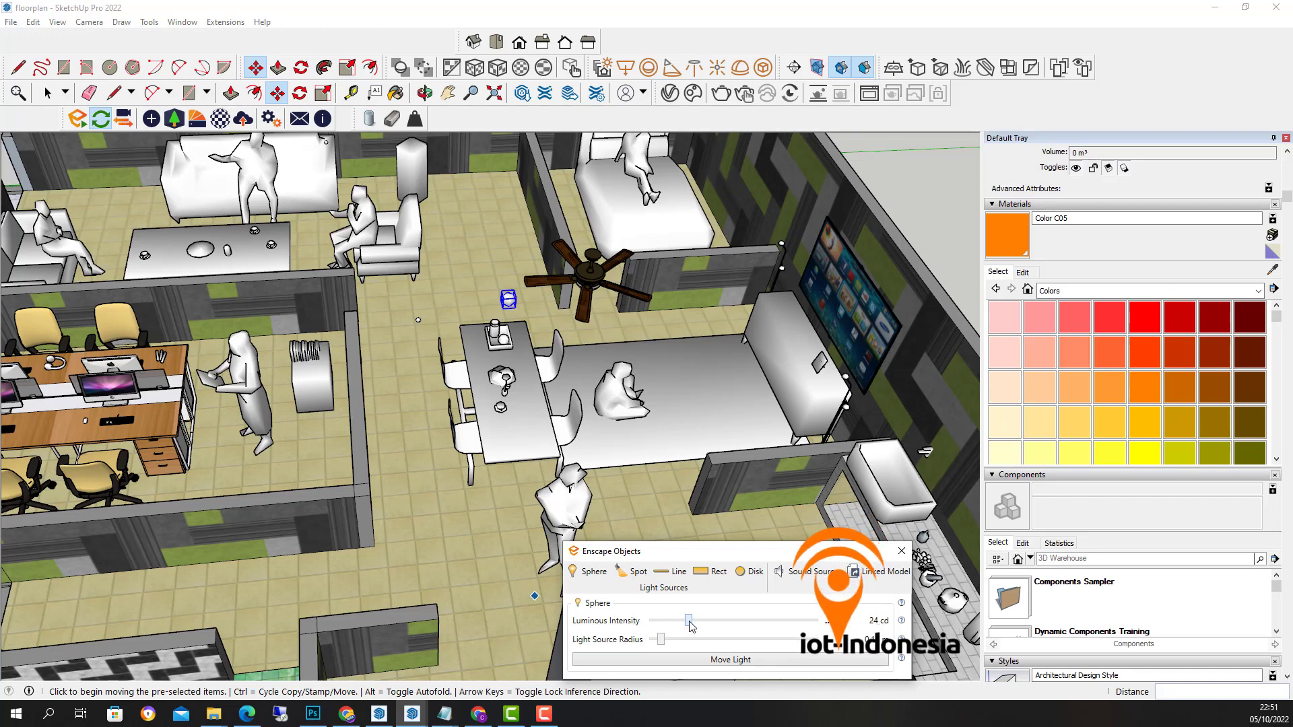
left_click_drag(691, 626, 694, 626)
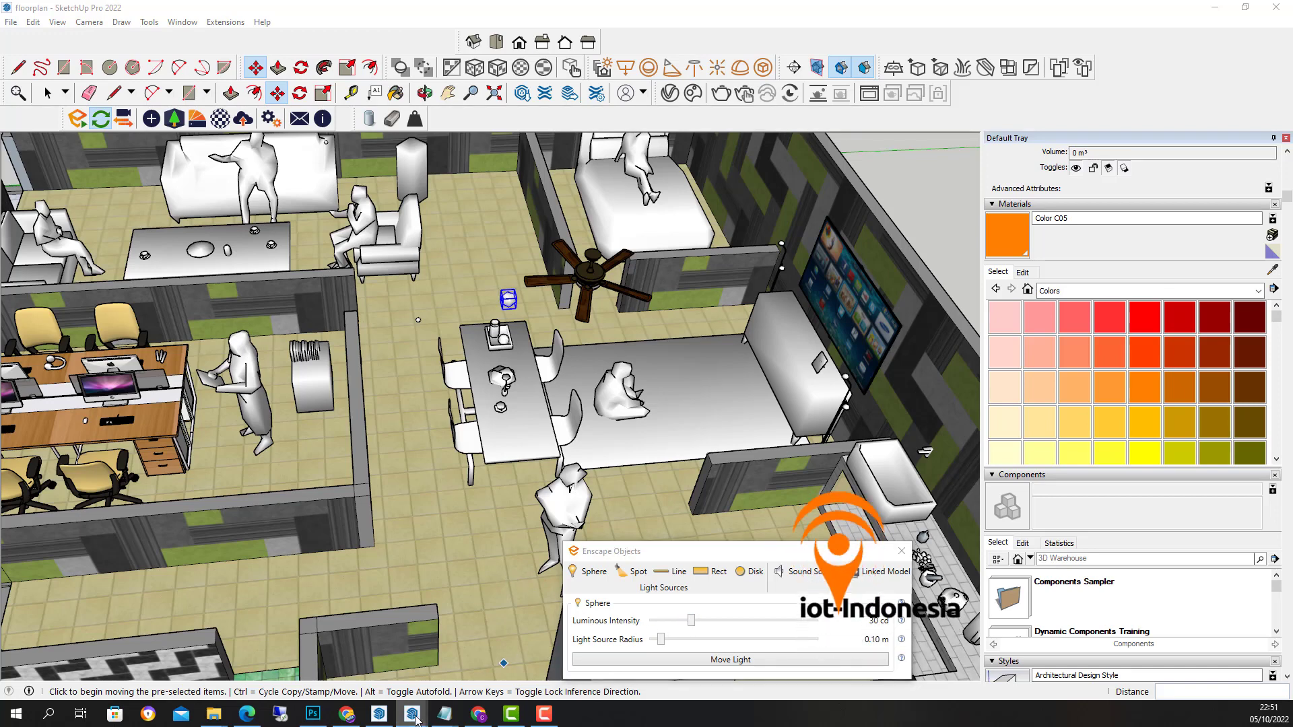
left_click(339, 681)
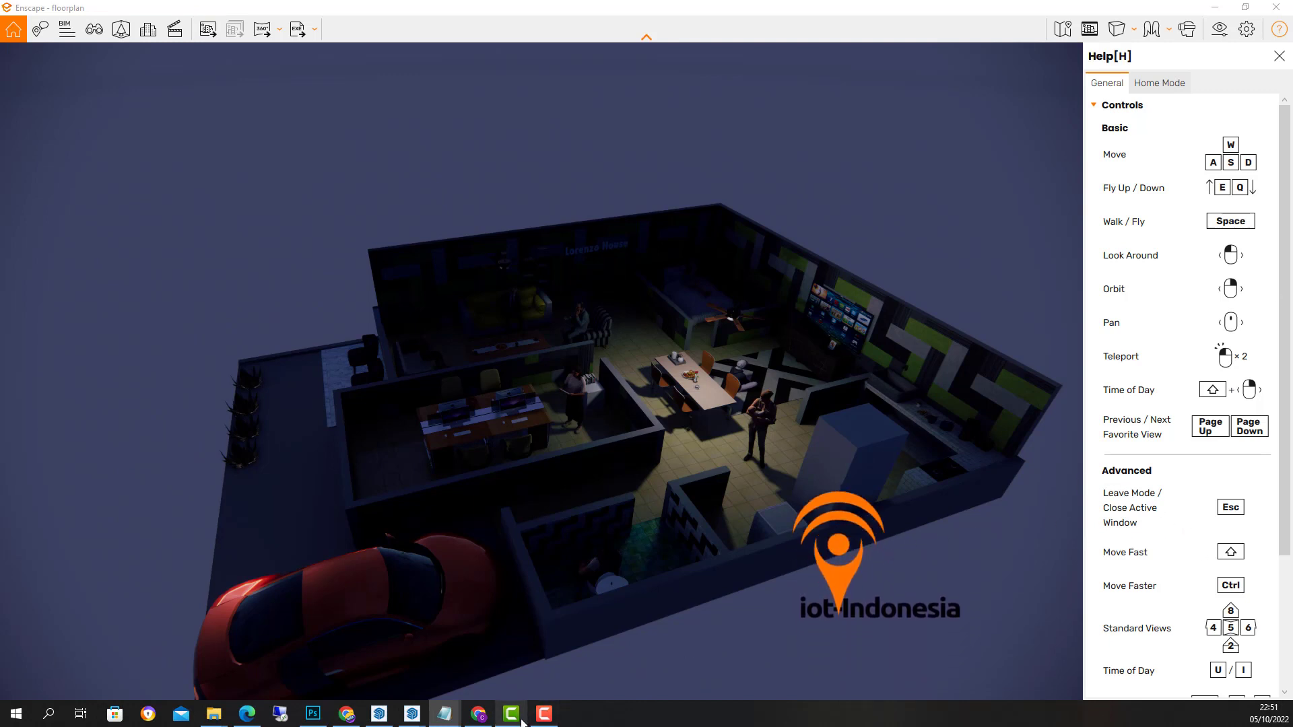
Step: Return to the SketchUp model, set the dining sphere light's luminous intensity to 35 cd and bring up the Enscape render
left_click(379, 716)
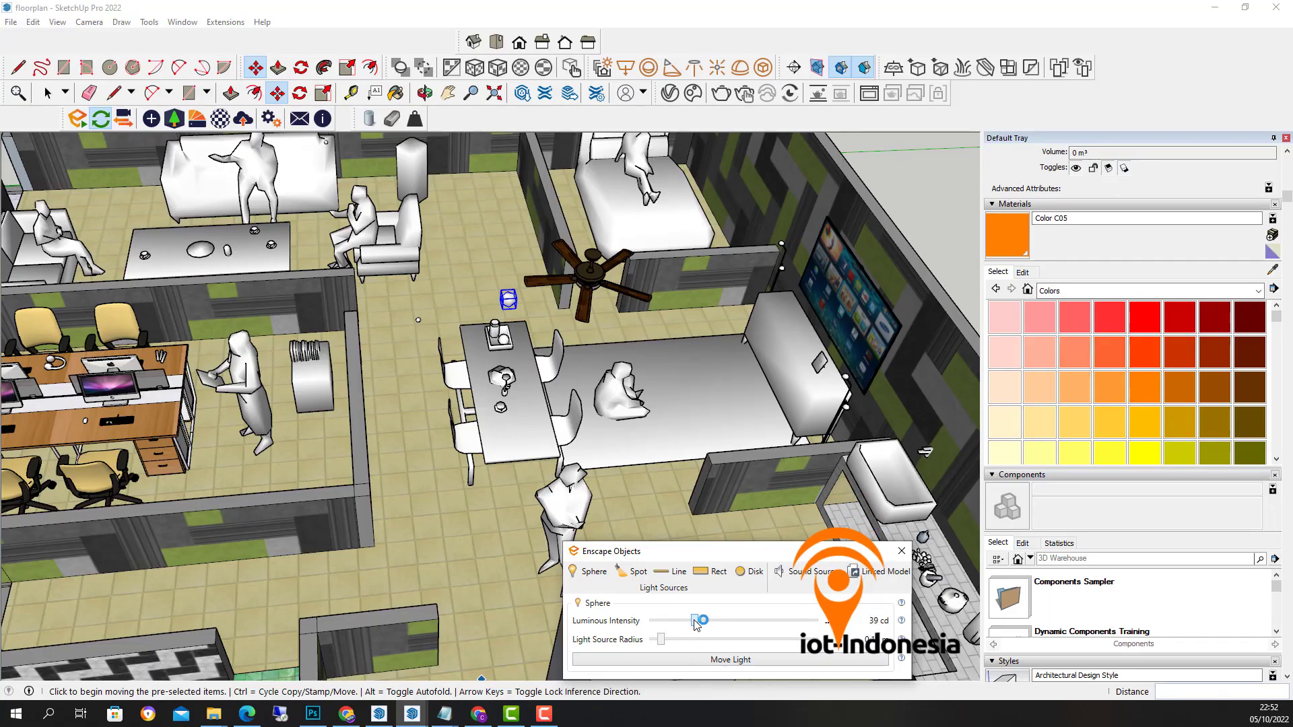
left_click_drag(694, 625, 693, 623)
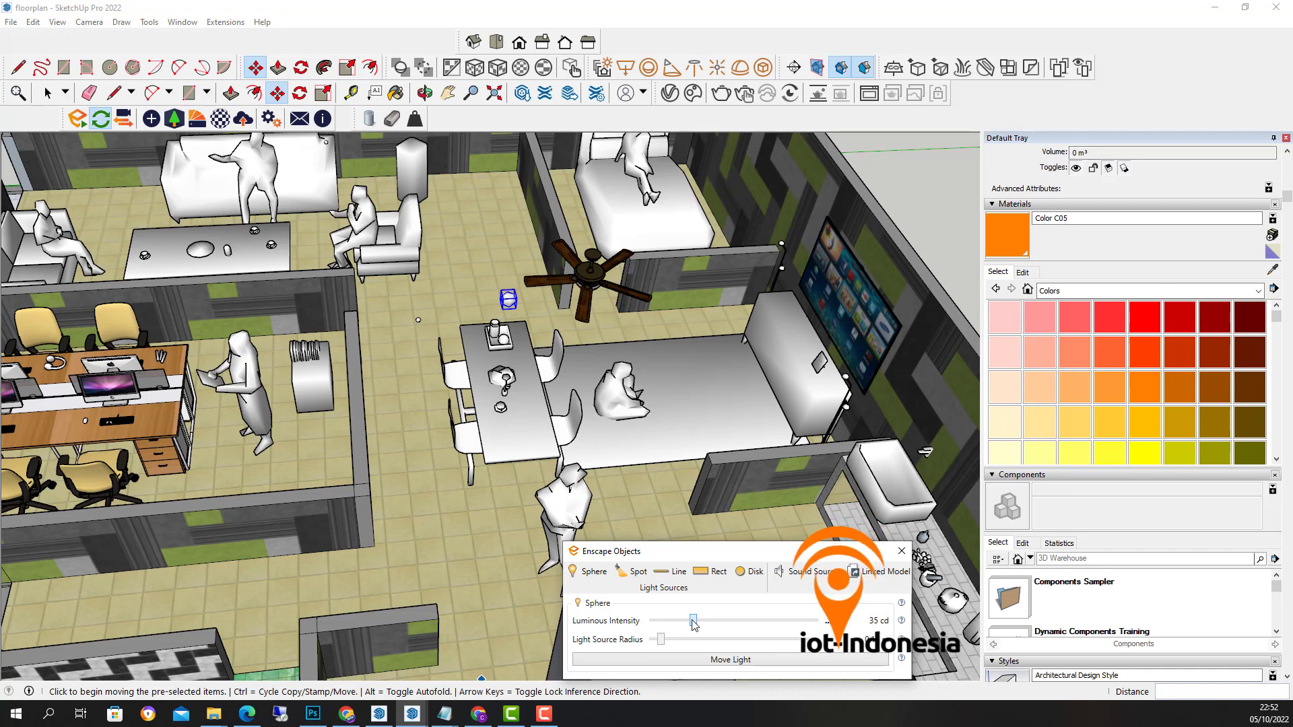
mouse_move(418, 715)
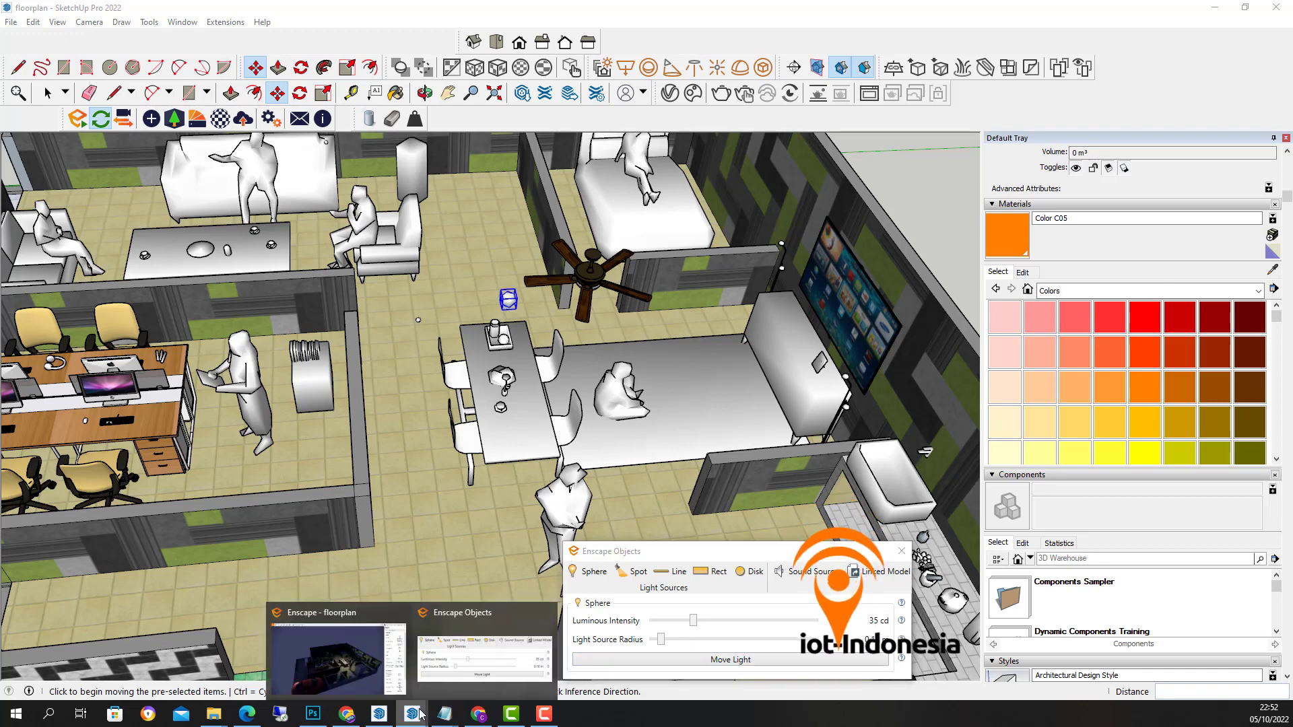
left_click(369, 662)
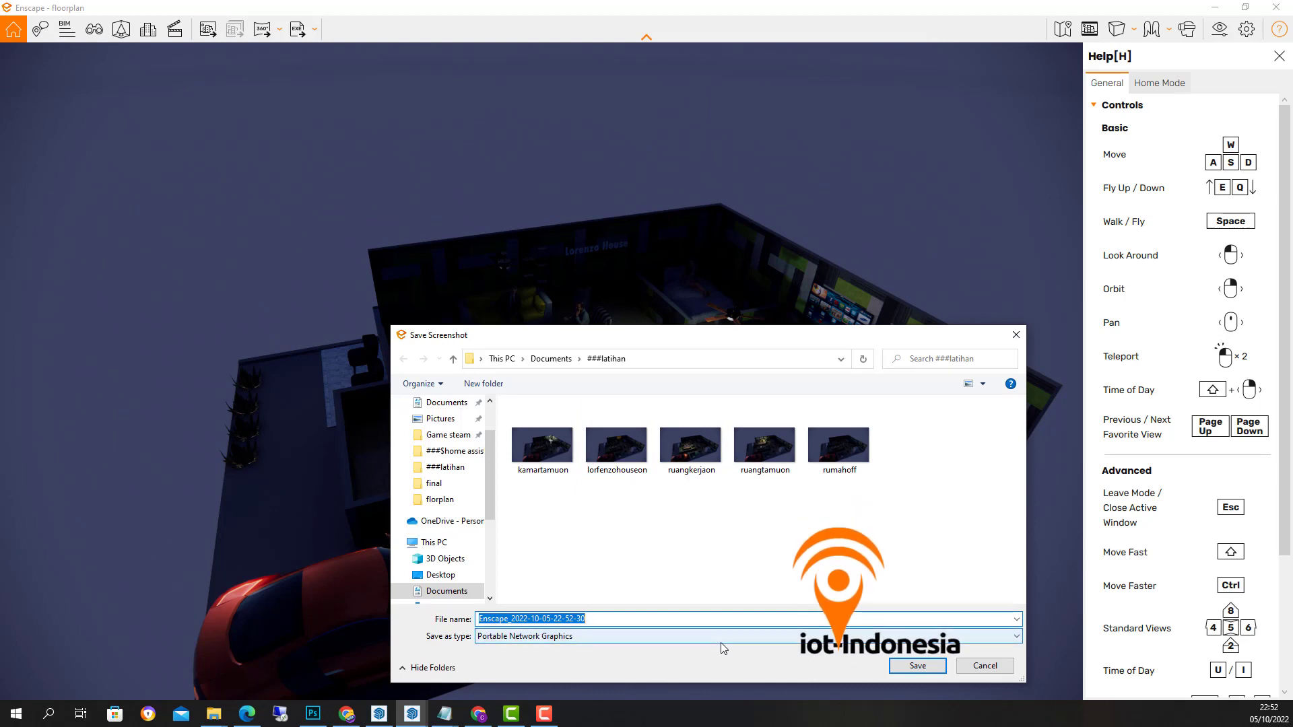
Step: Save the render screenshot as a Portable Network Graphics file named ruangmakanon in the ###latihan folder
type("ruang")
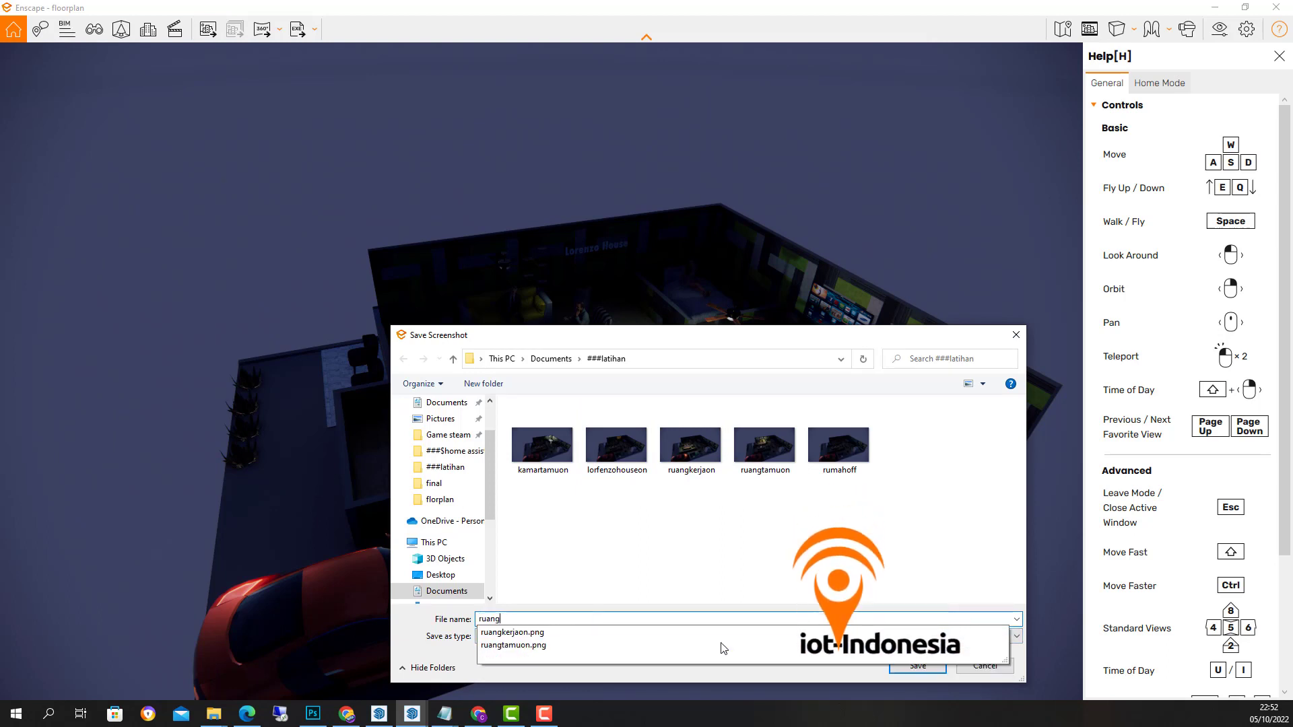
type("tamu")
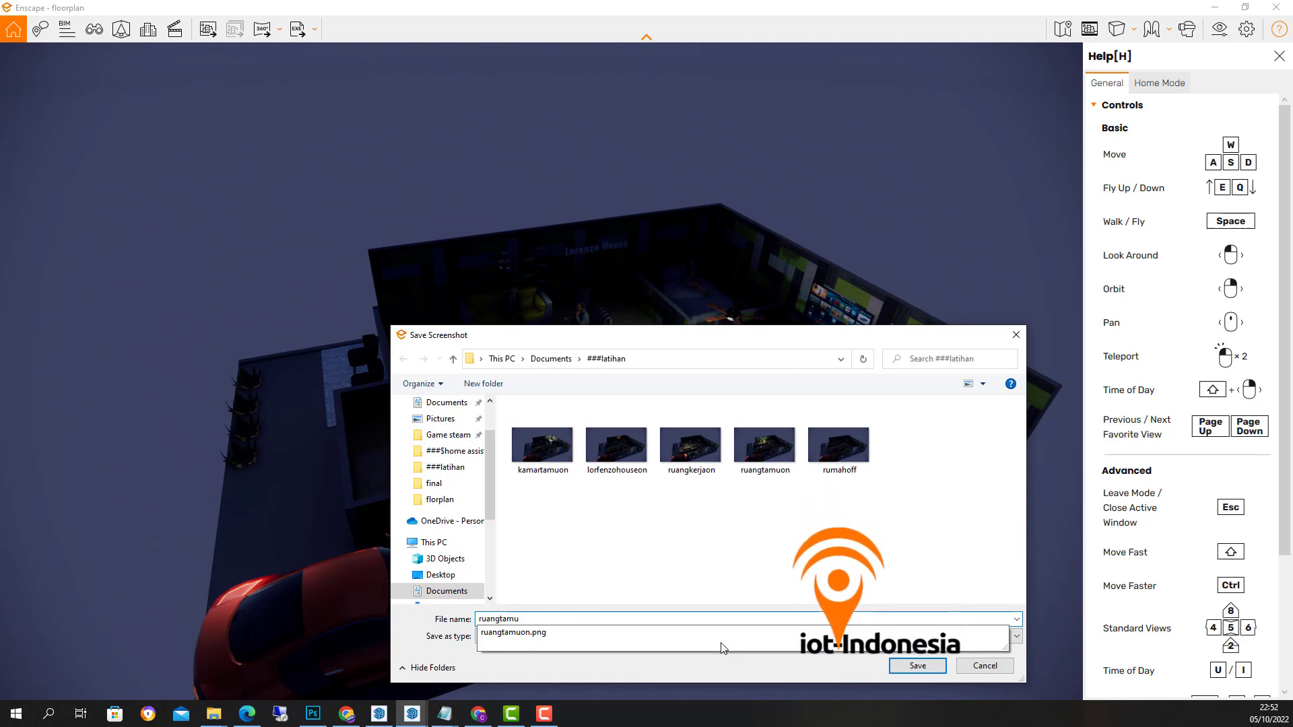
key("BackSpace")
key("BackSpace")
key("BackSpace")
key("BackSpace")
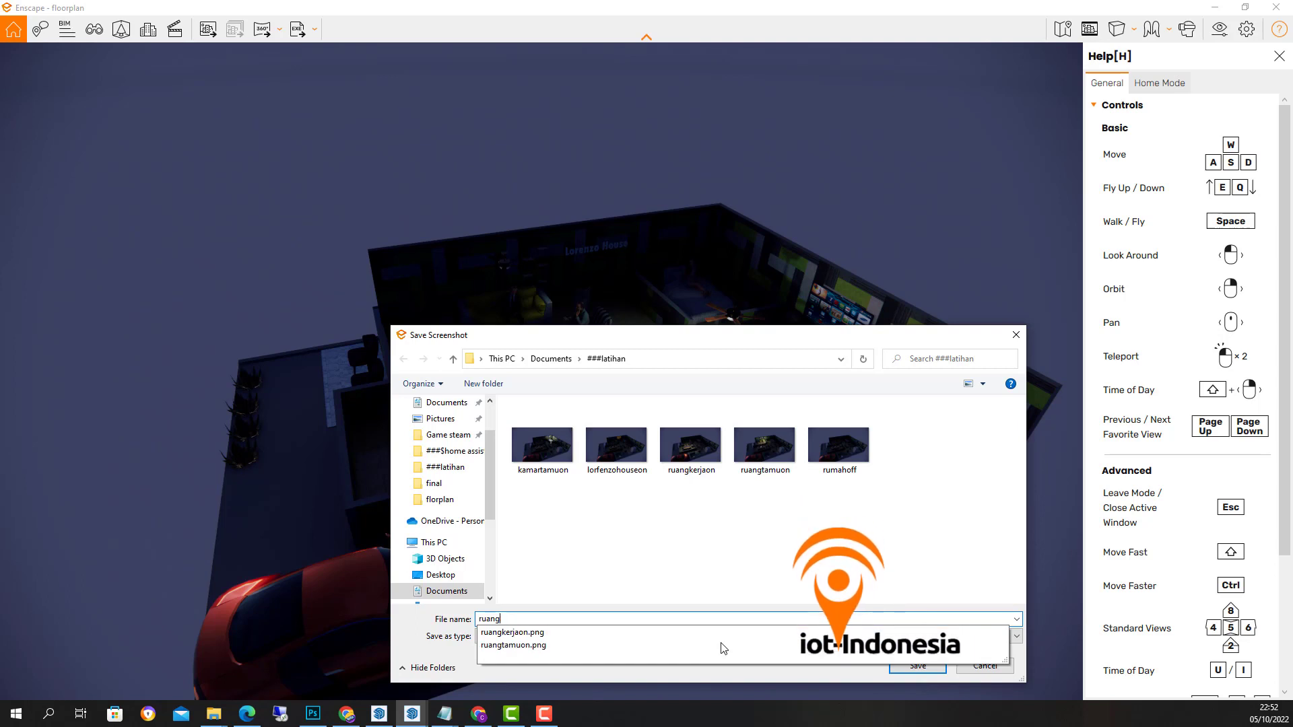
type("maa")
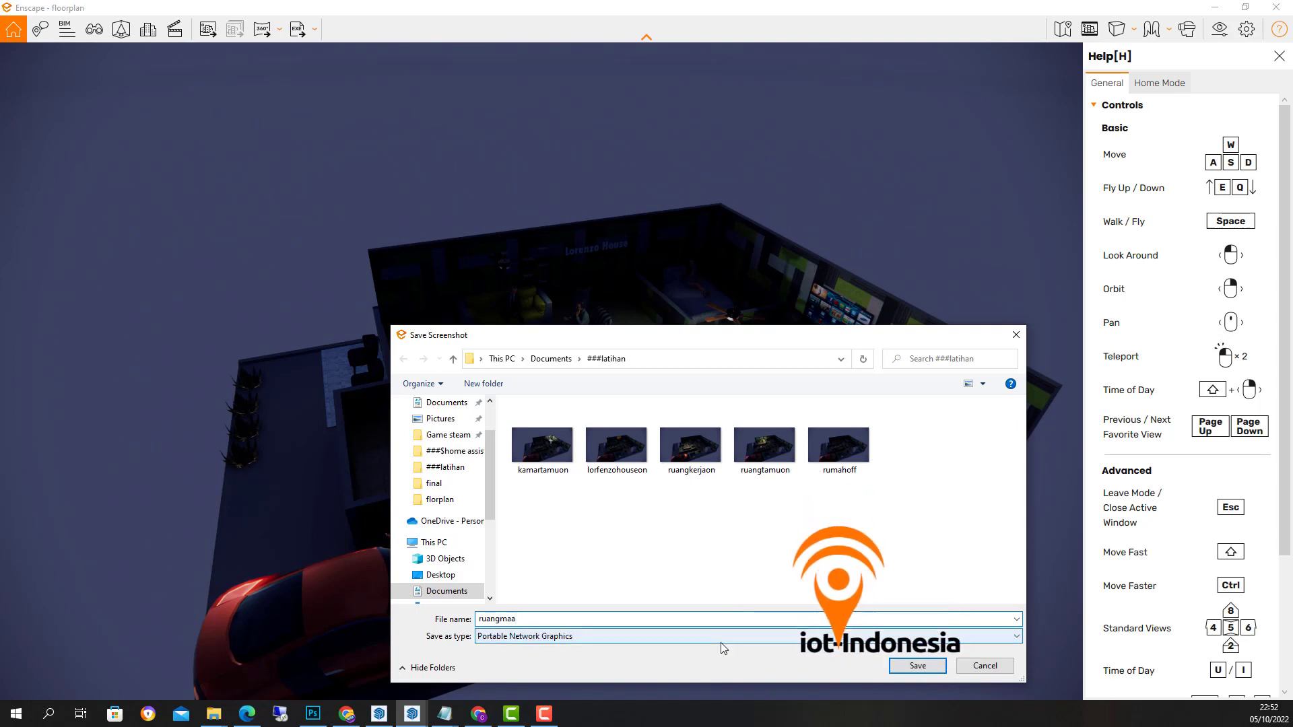
key("BackSpace")
type("kan")
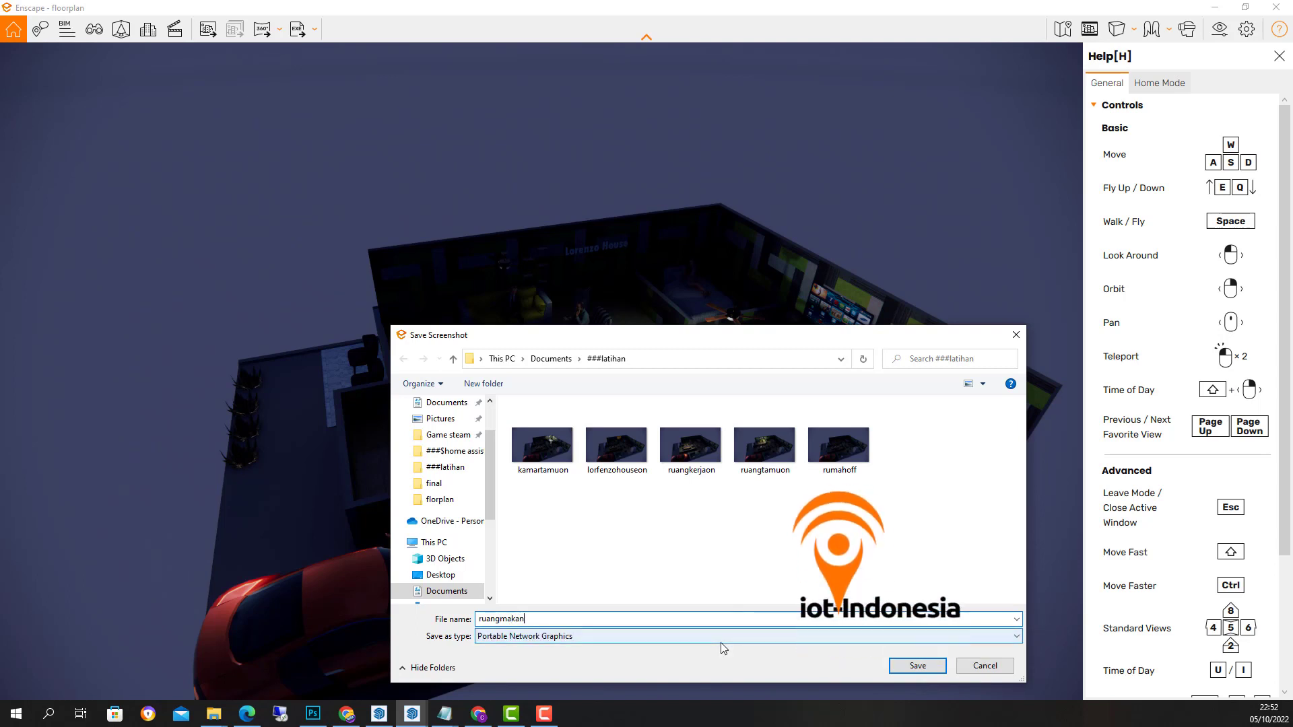
type("on")
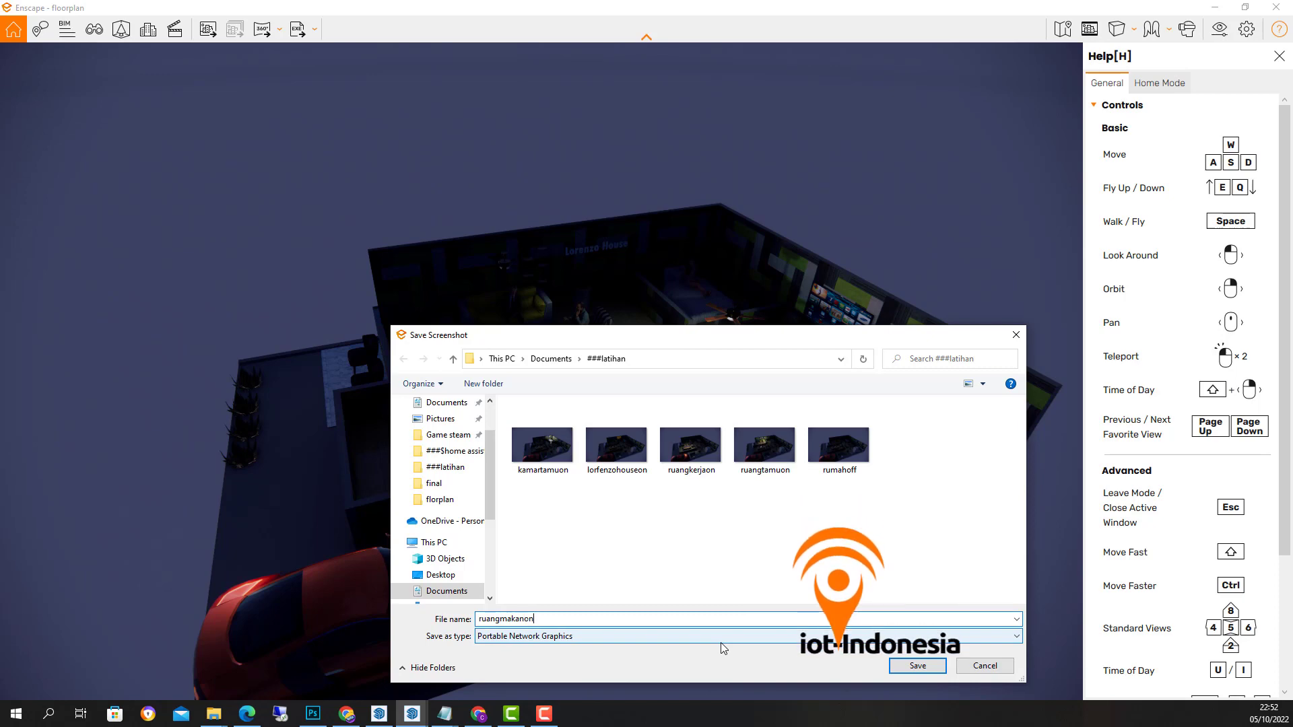
key("Return")
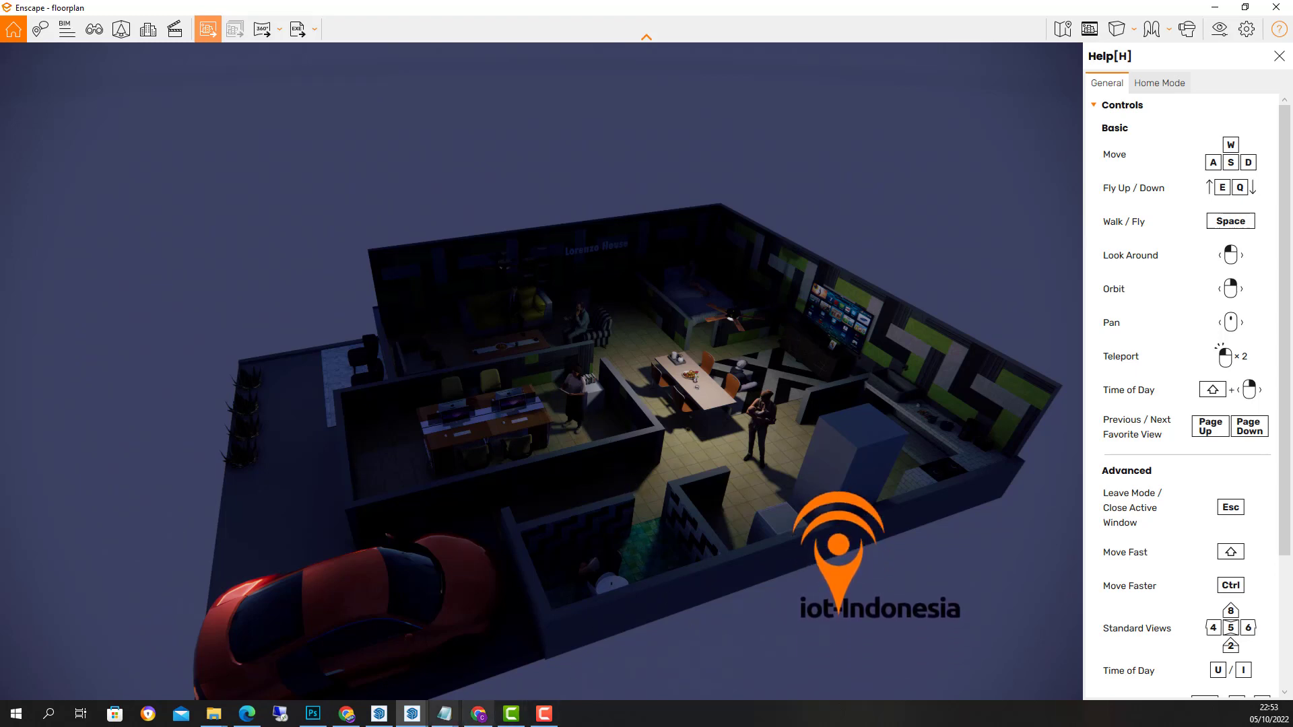
Step: Return to the SketchUp model and lower the dining sphere light to 1 cd with a 0.00 m source radius
left_click(383, 718)
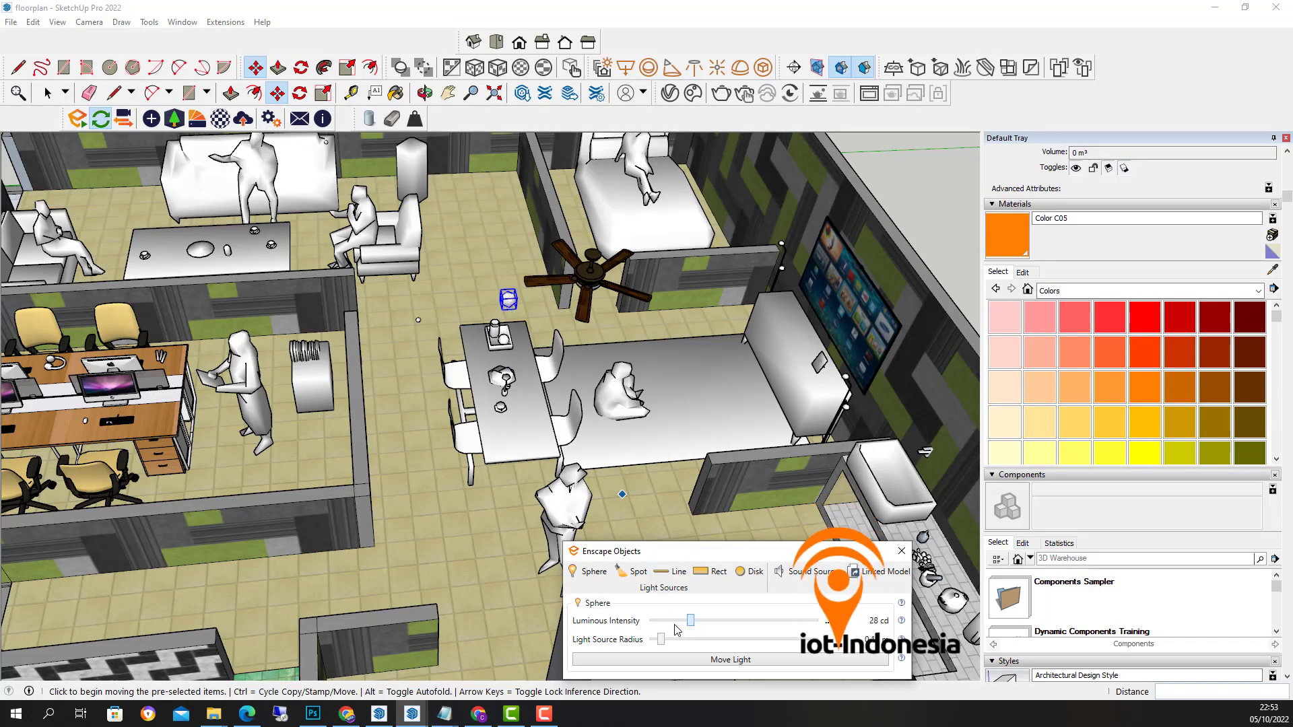
left_click_drag(662, 643, 635, 637)
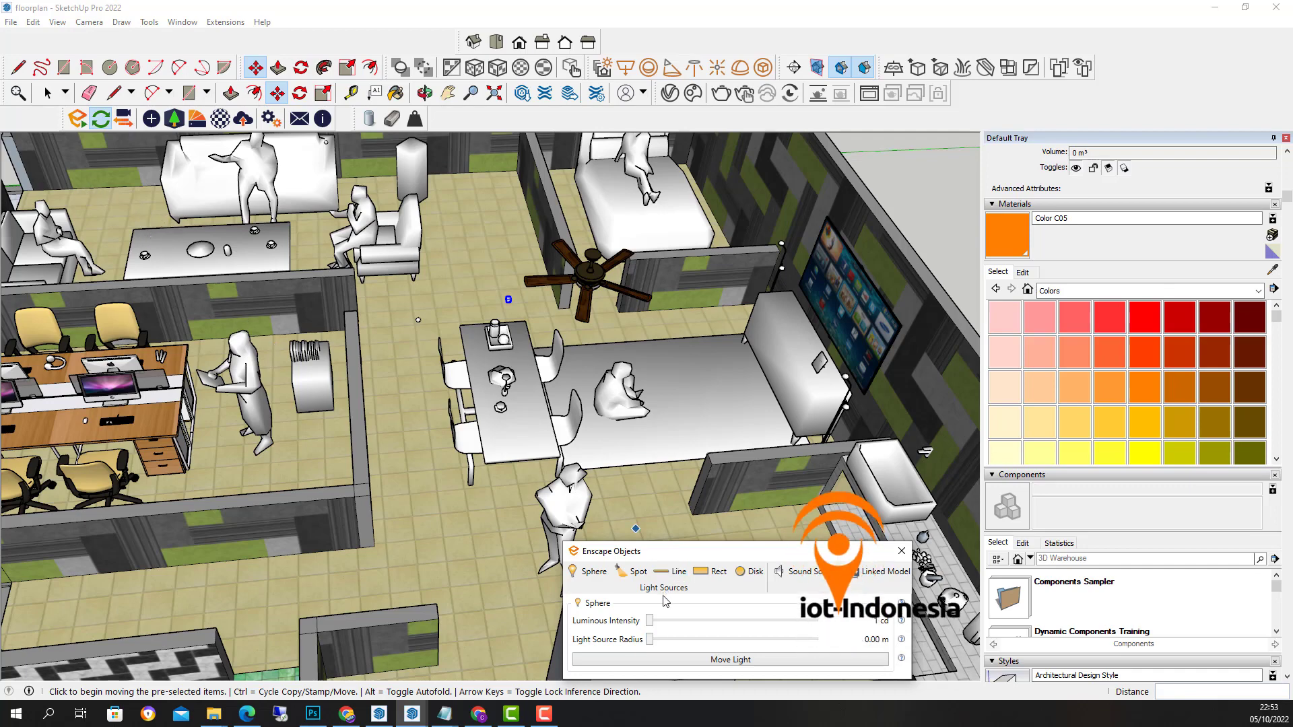
Step: Place an Enscape spot light below the ceiling fan, aimed down toward the seated figure on the rug
left_click(620, 571)
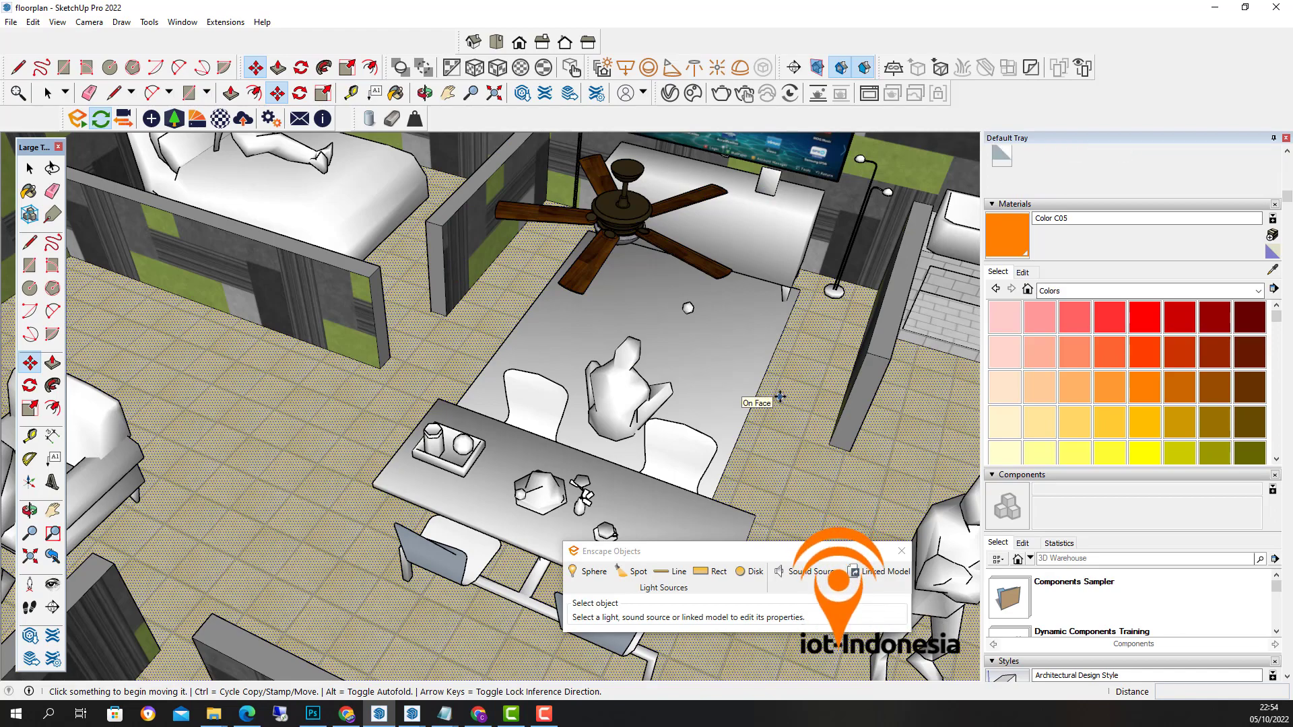
key("space")
middle_click_drag(781, 401, 121, 375)
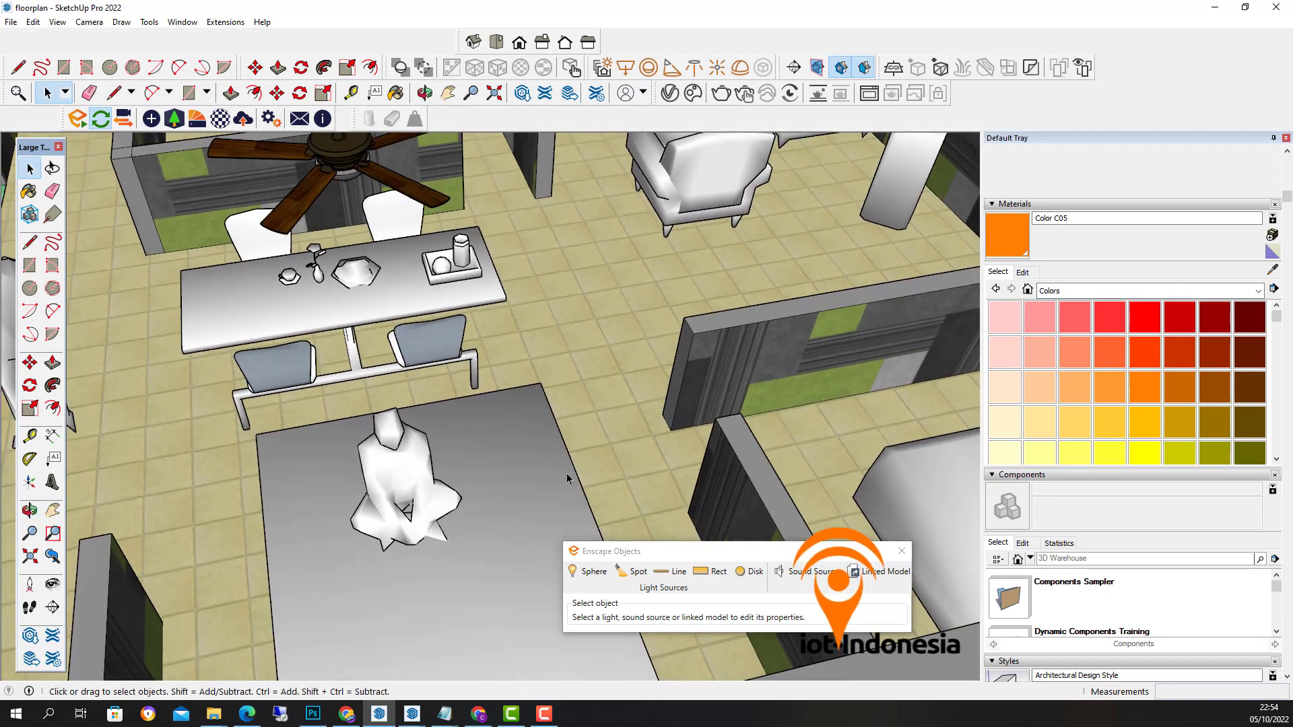
left_click(620, 572)
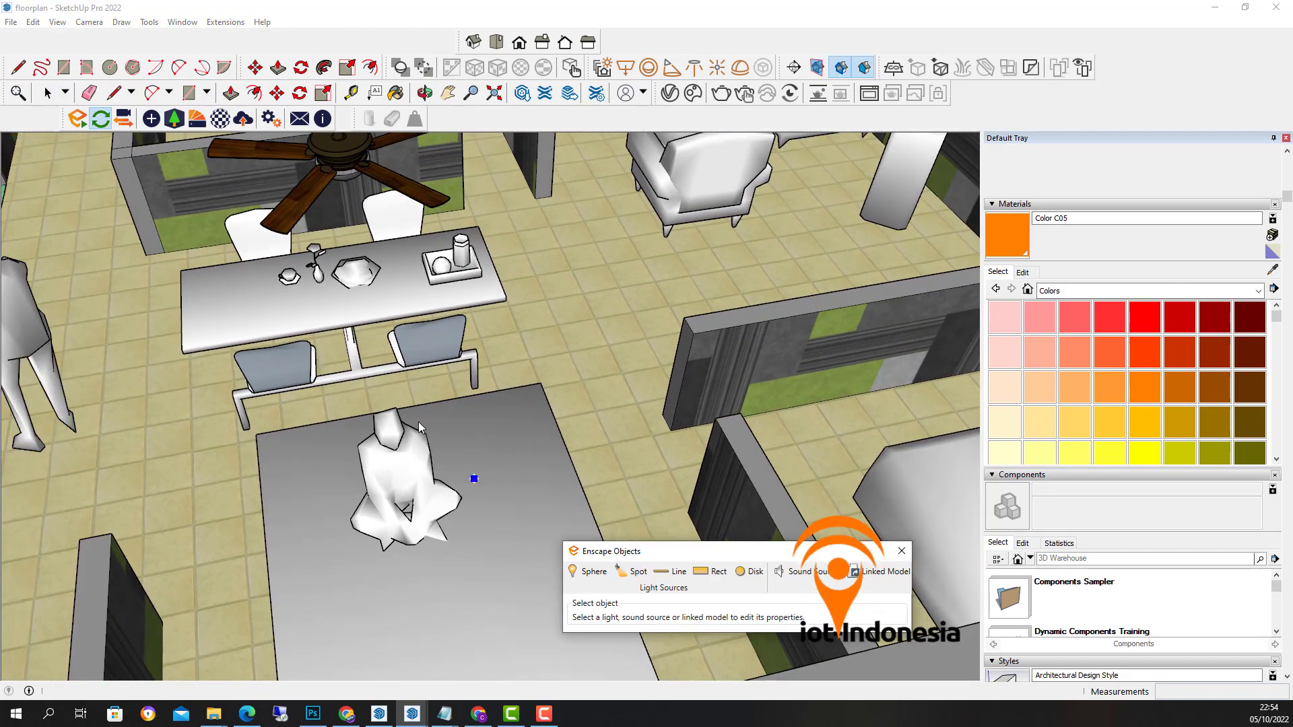
left_click(346, 179)
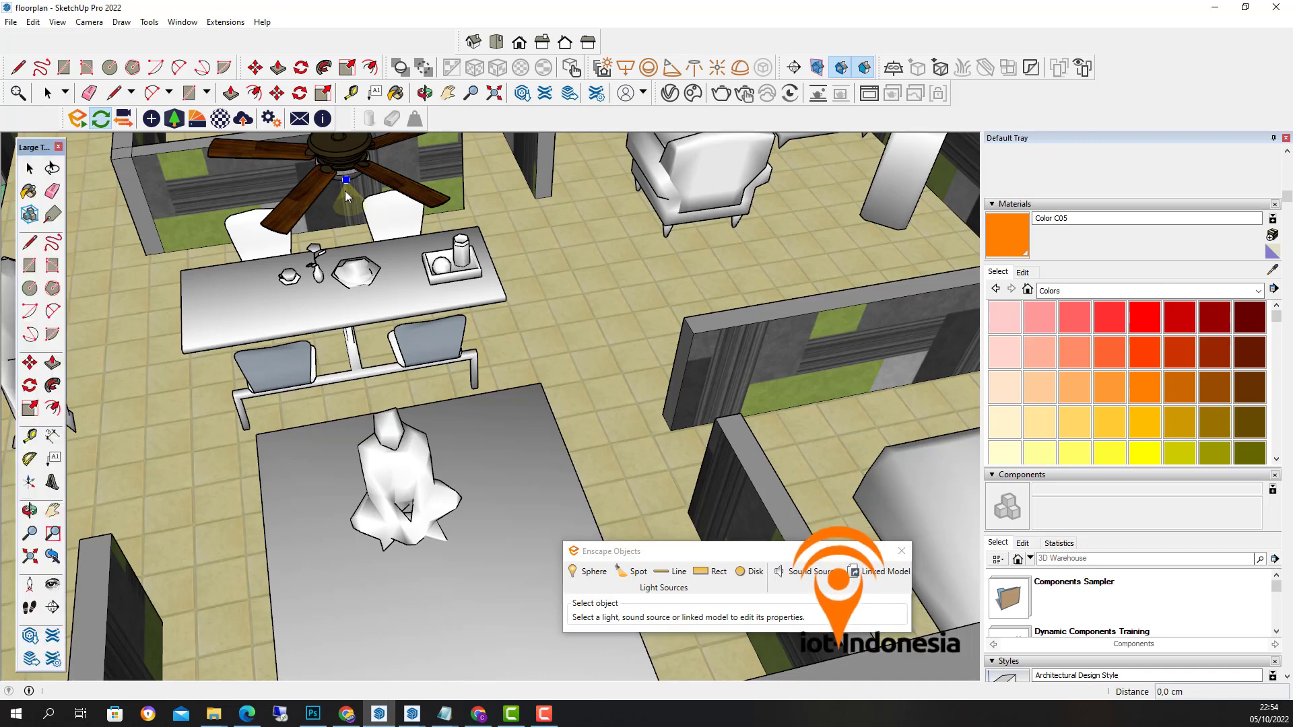
left_click(348, 244)
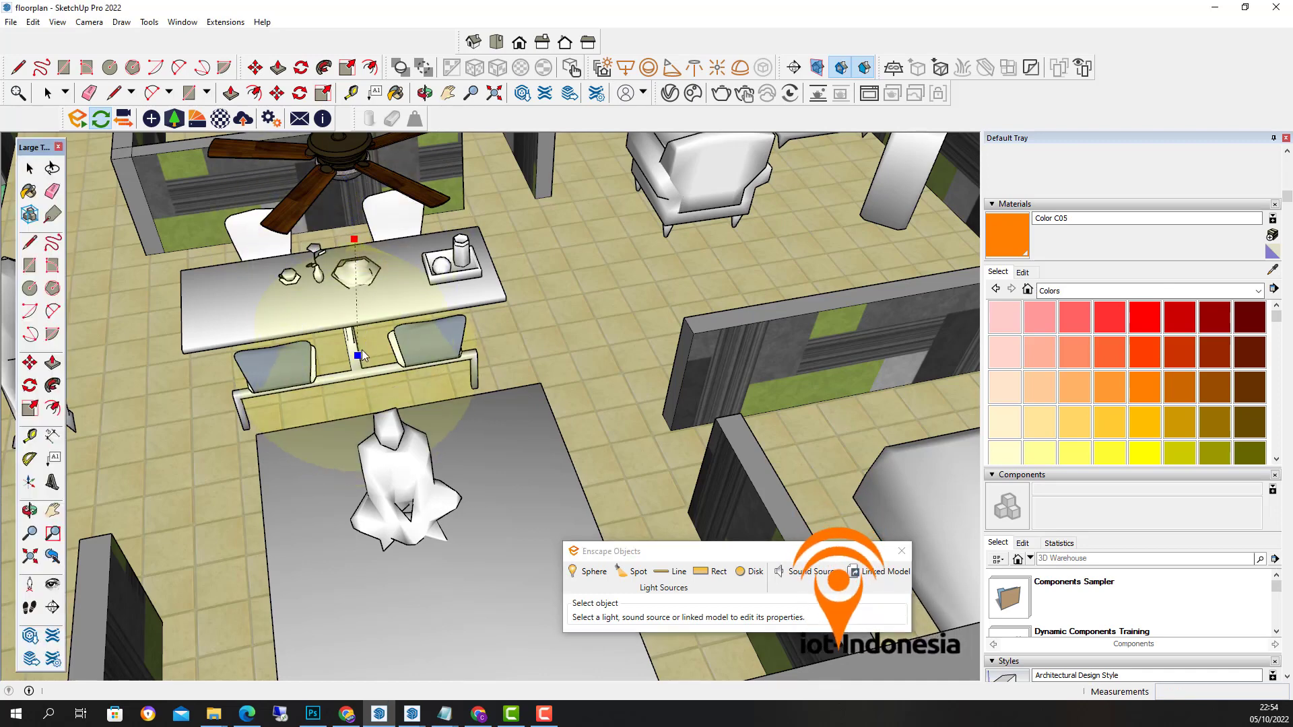
left_click_drag(367, 382, 395, 469)
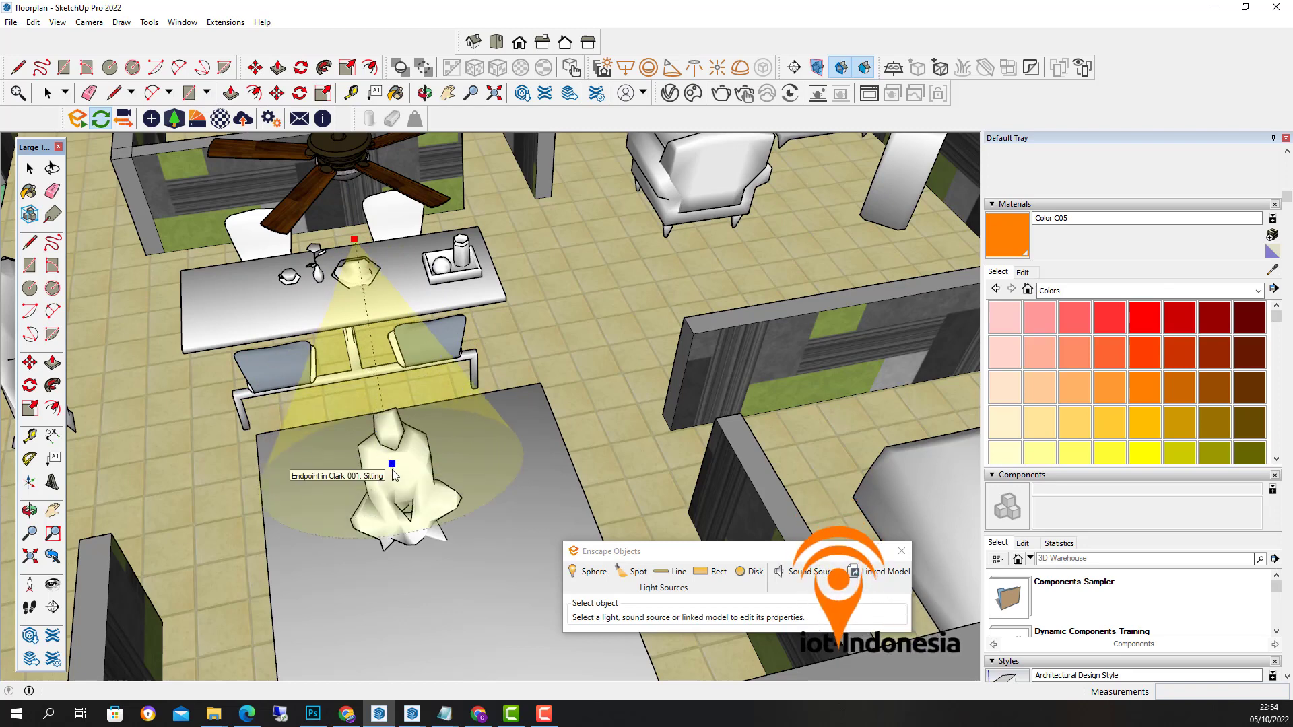
left_click(392, 469)
left_click(395, 477)
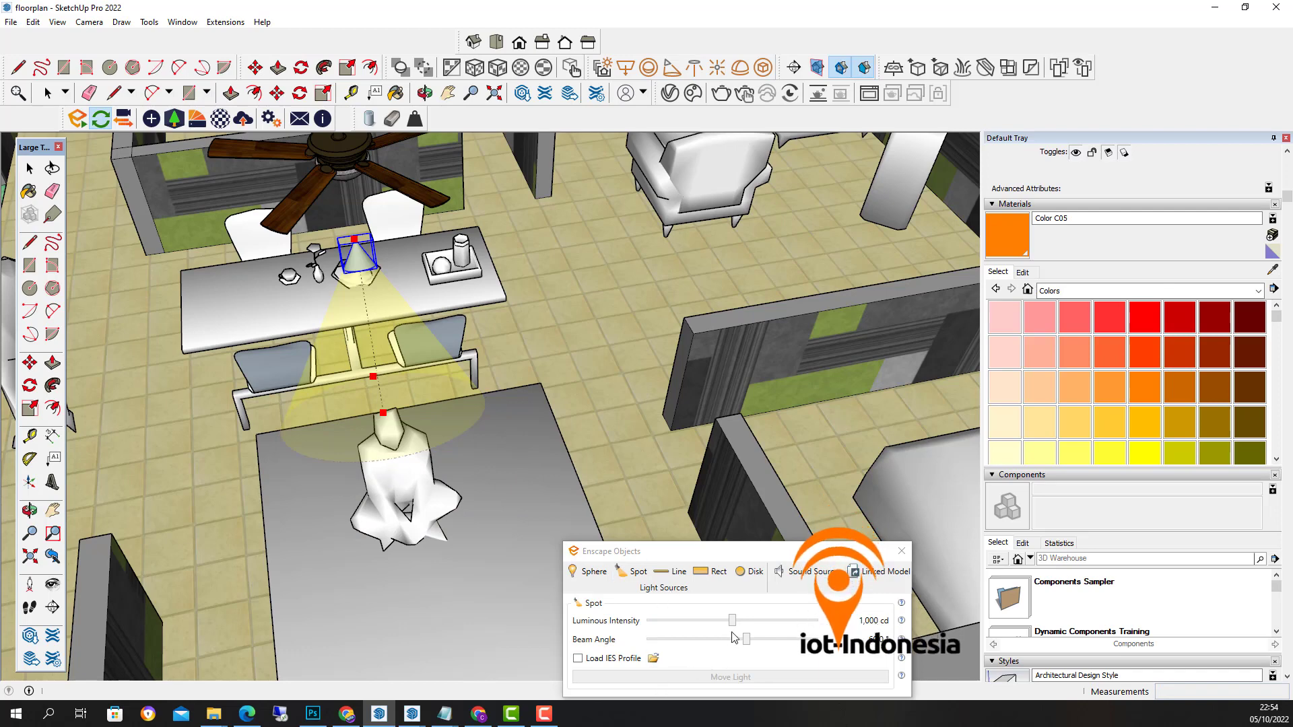
Step: Set the spot light to 22 cd with a 67.4° beam angle, stretch its target across the rug and bring up the Enscape render
mouse_move(731, 624)
left_mouse_down()
mouse_move(688, 626)
mouse_move(736, 642)
left_mouse_up()
left_click_drag(724, 648, 755, 650)
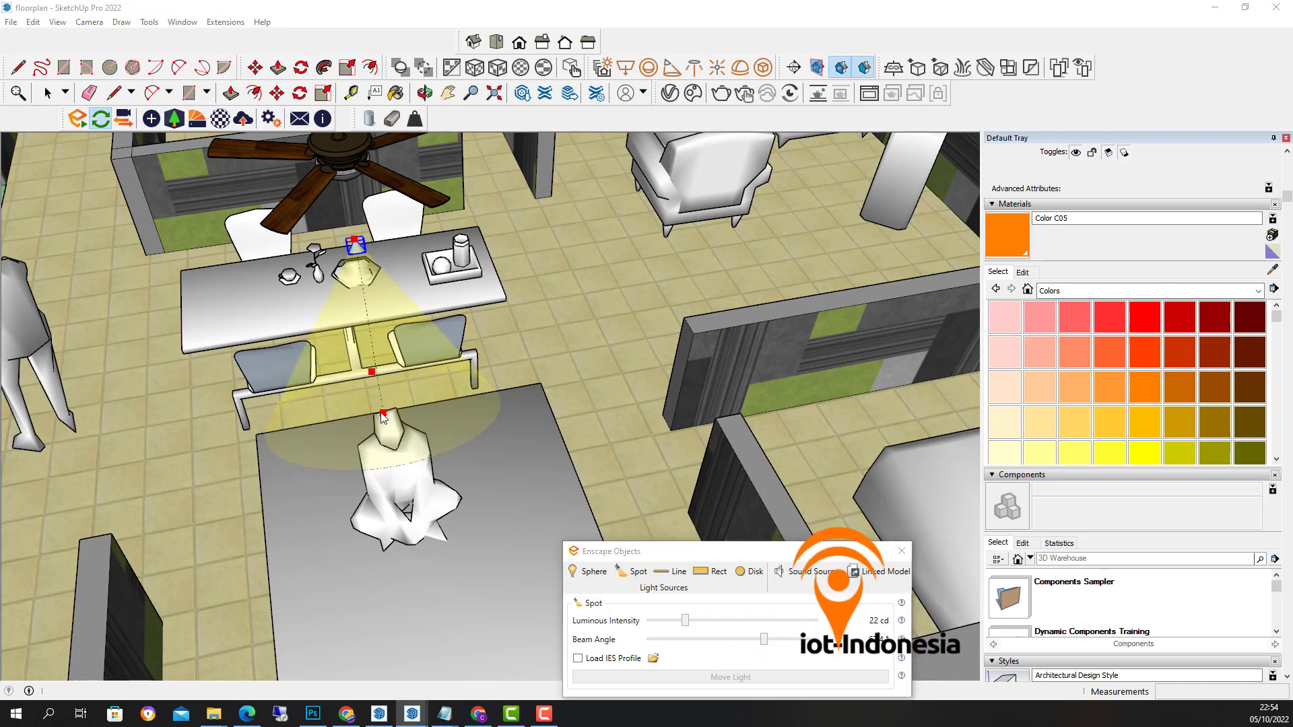
mouse_move(381, 417)
left_mouse_down()
mouse_move(465, 655)
mouse_move(489, 608)
mouse_move(466, 644)
left_mouse_up()
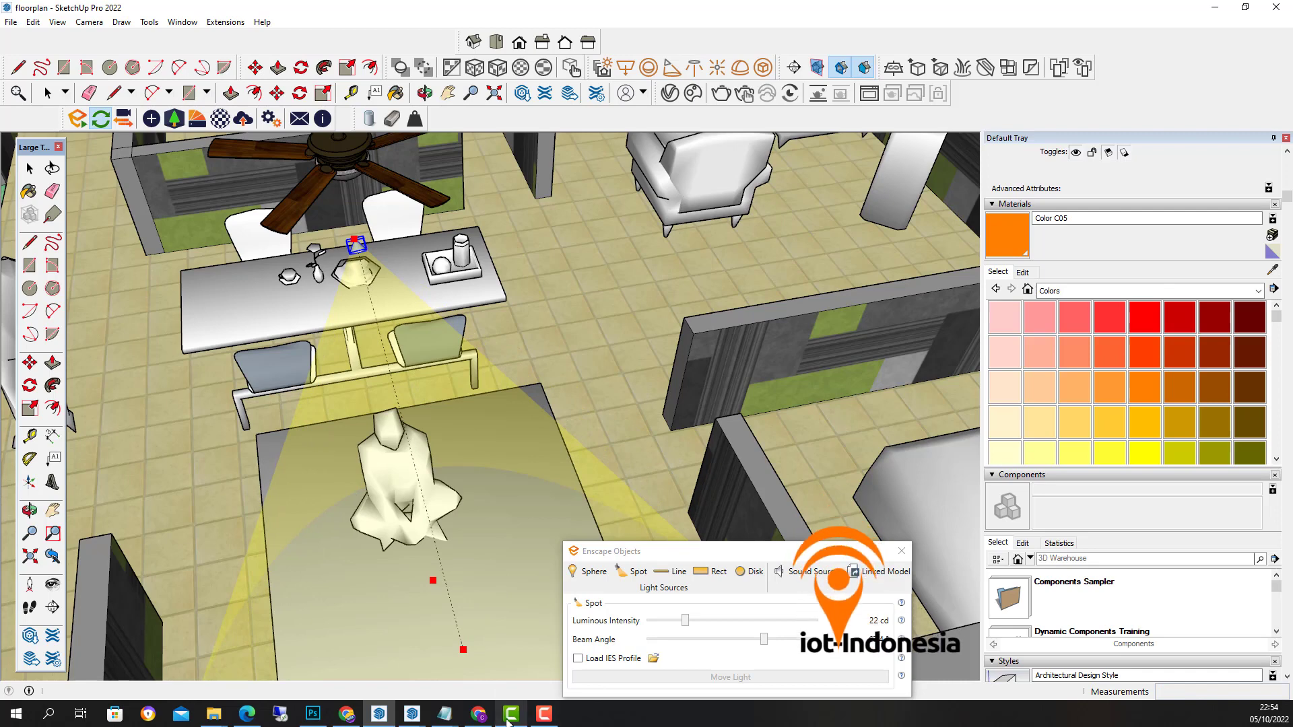
mouse_move(412, 716)
left_click(357, 662)
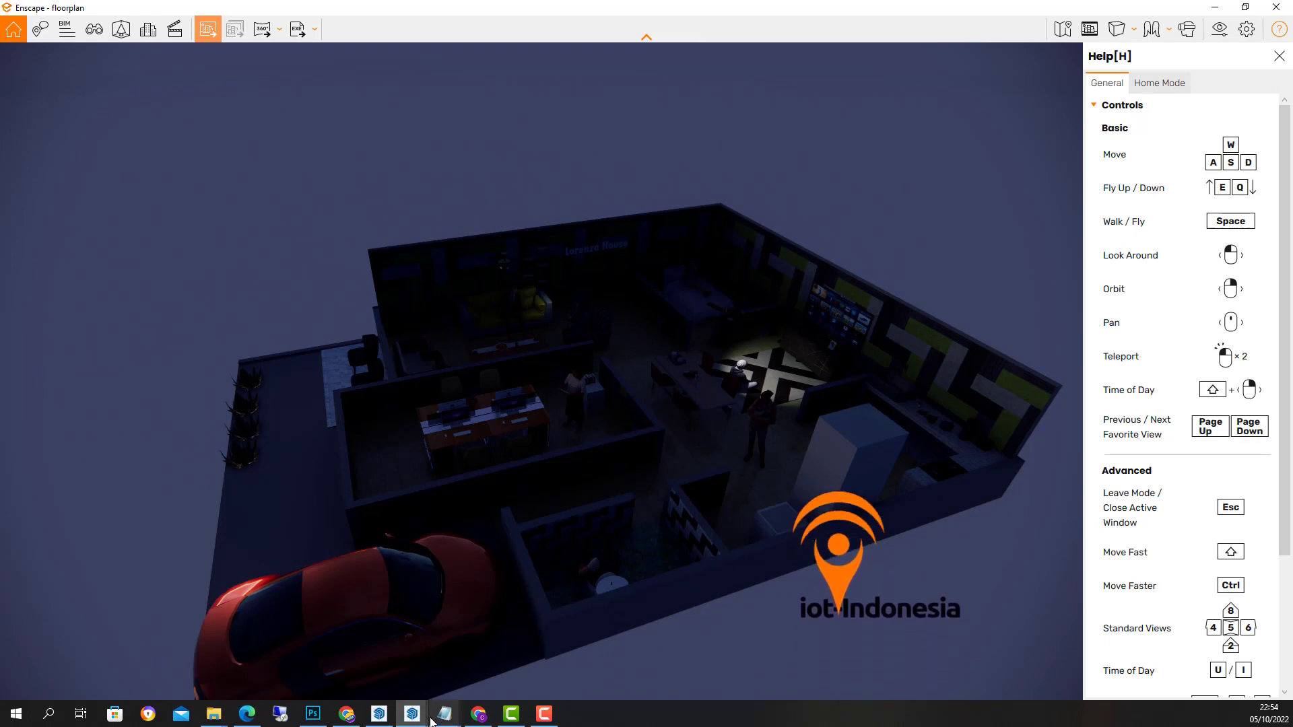
Step: Return to the SketchUp model, set the spot light's luminous intensity to 36 cd and bring up the Enscape render
mouse_move(379, 714)
left_click(386, 662)
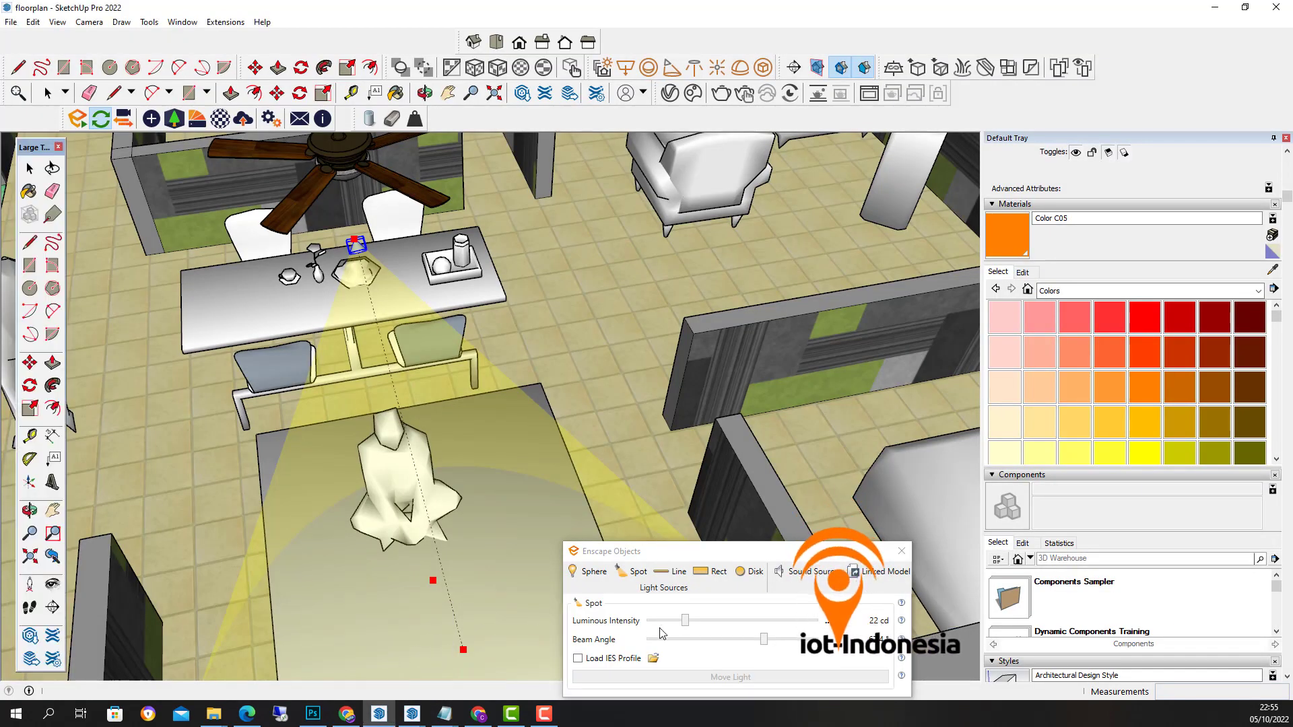
left_click_drag(685, 620, 693, 625)
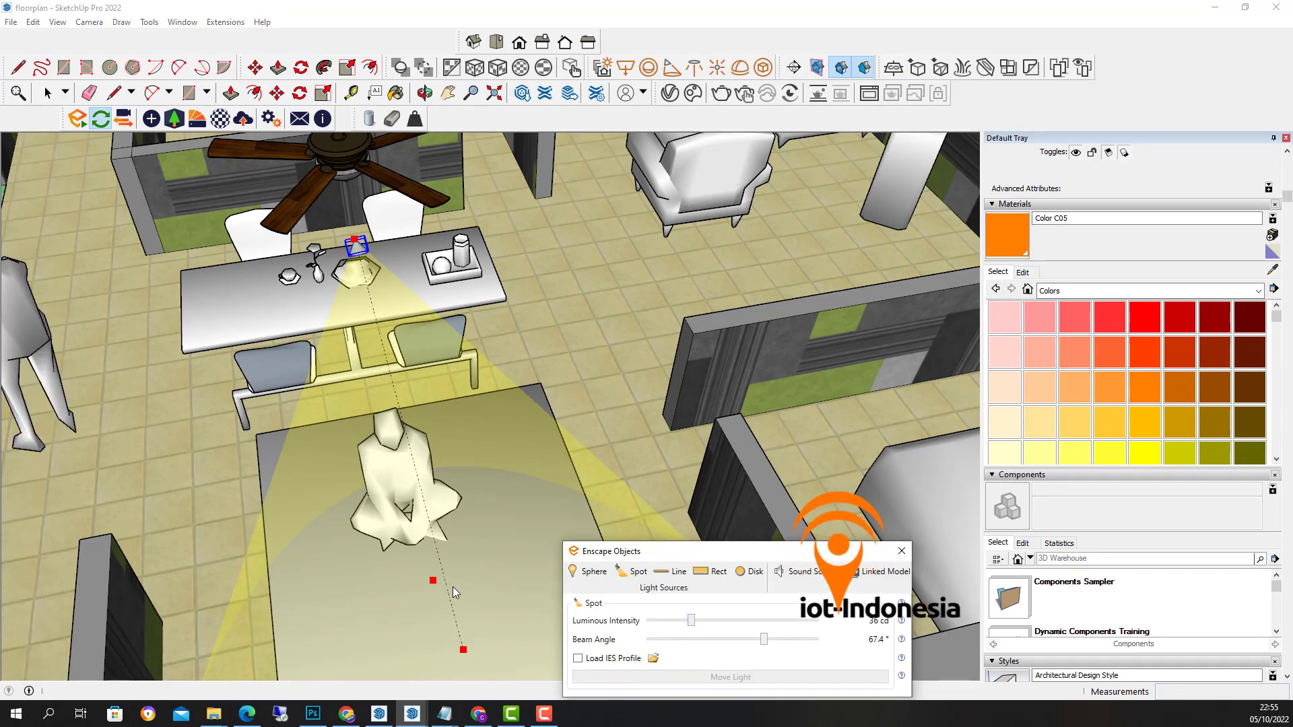
mouse_move(452, 587)
middle_mouse_down()
mouse_move(552, 510)
mouse_move(726, 600)
middle_mouse_up()
left_click(753, 610)
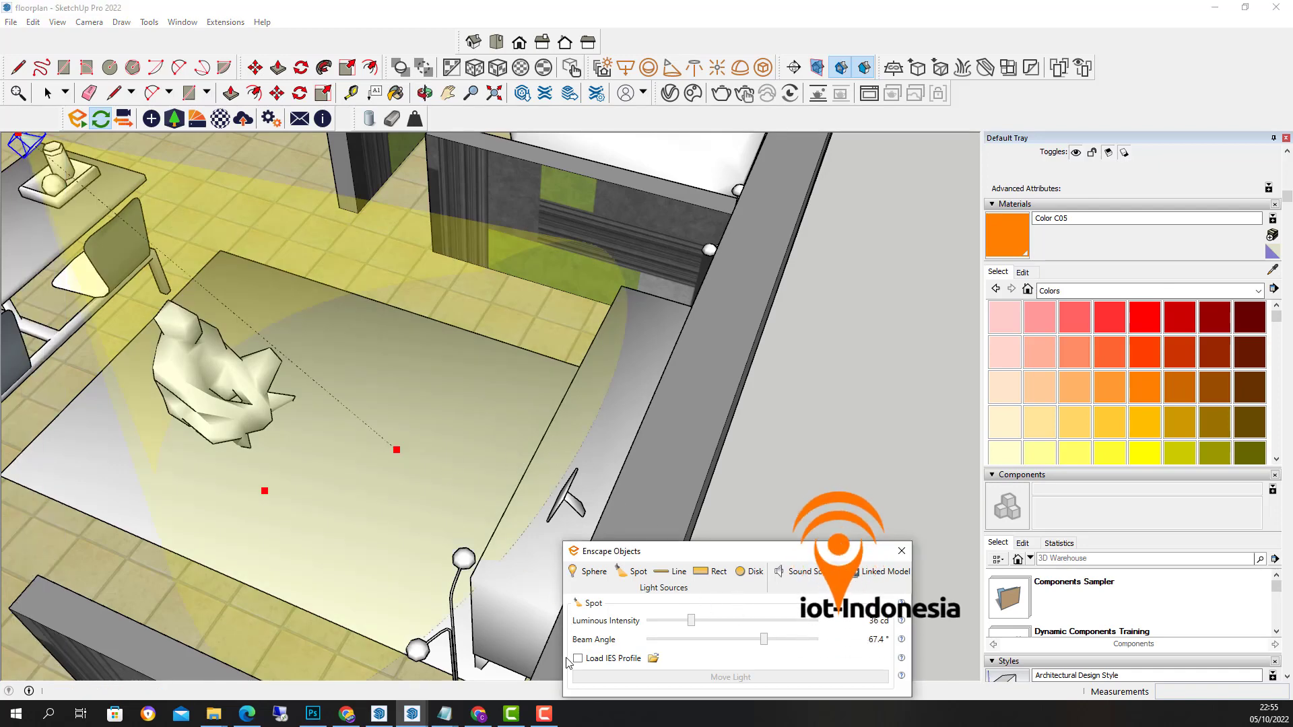
left_click(412, 715)
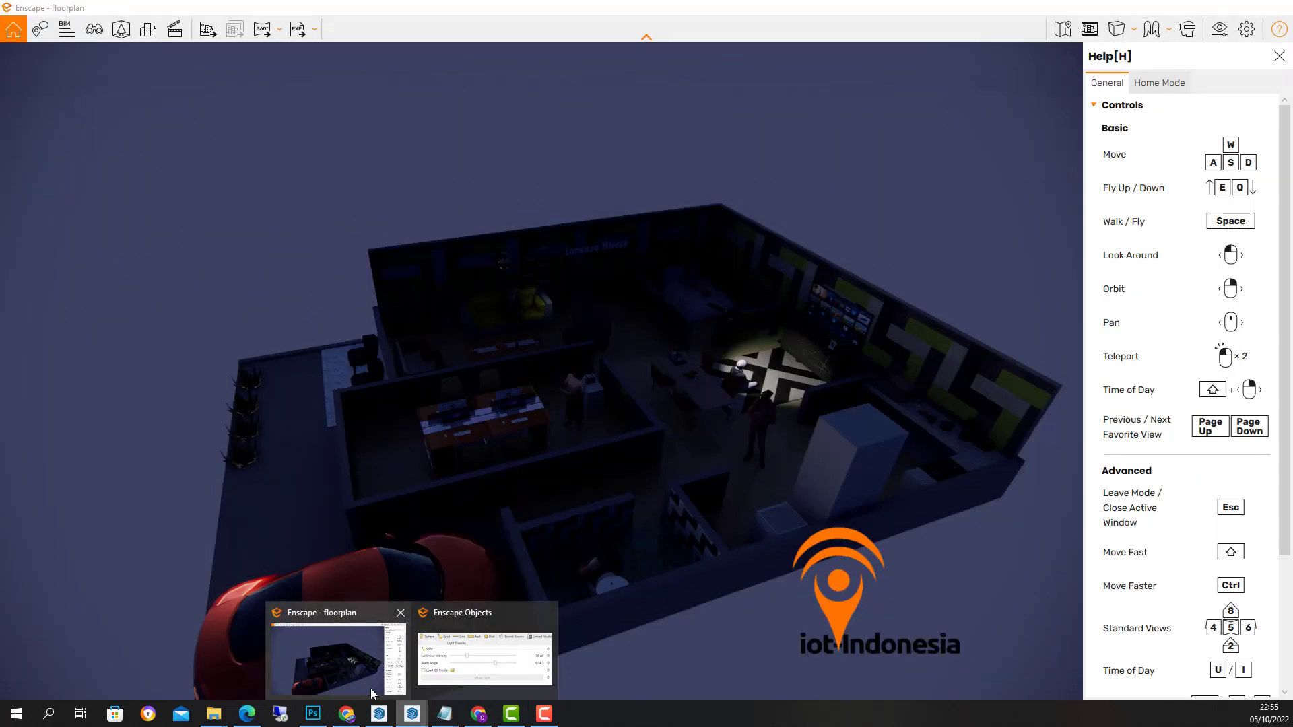
left_click(338, 656)
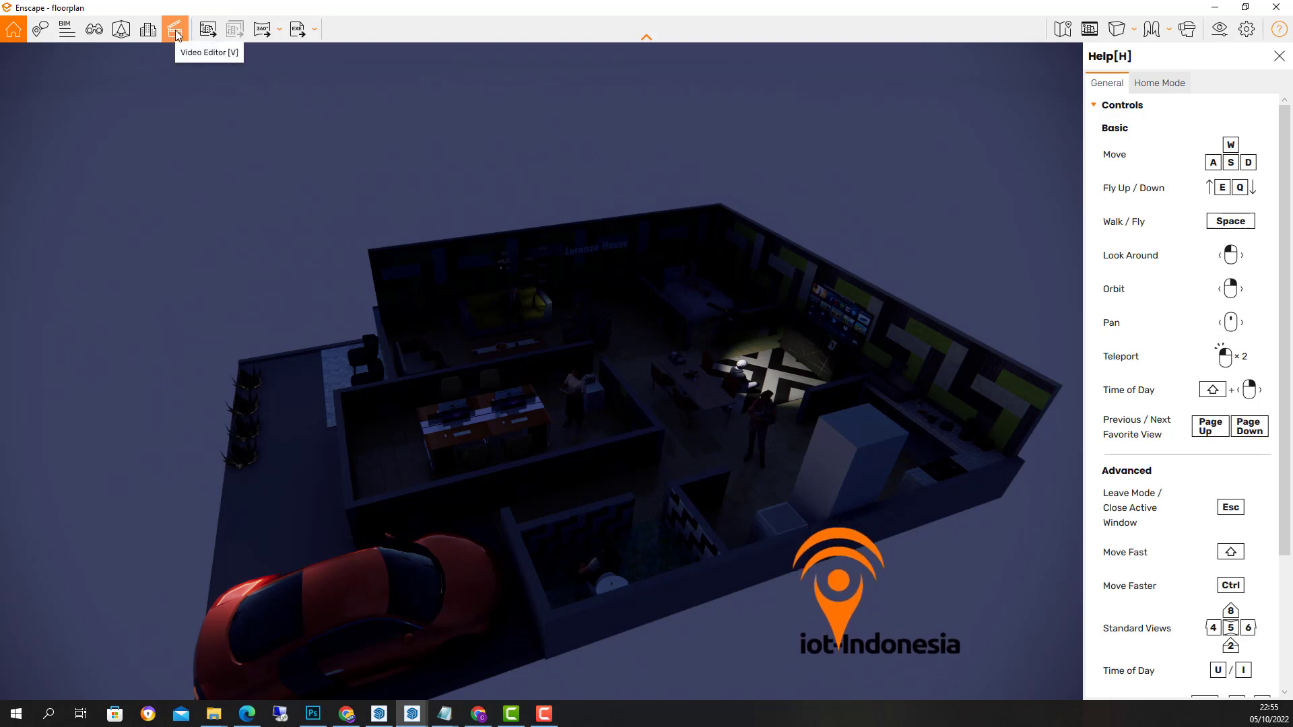
Step: Save the render screenshot as a Portable Network Graphics file named ruangtvon in the ###latihan folder
left_click(202, 33)
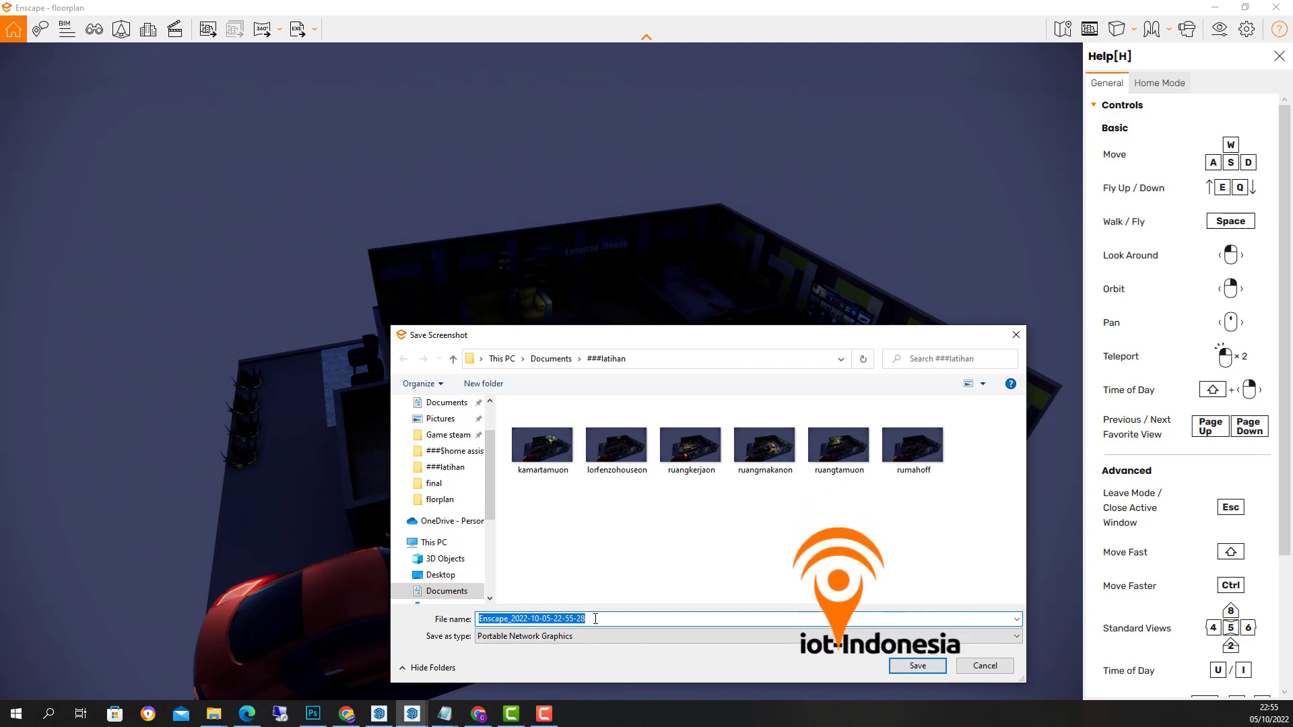
type("ruang")
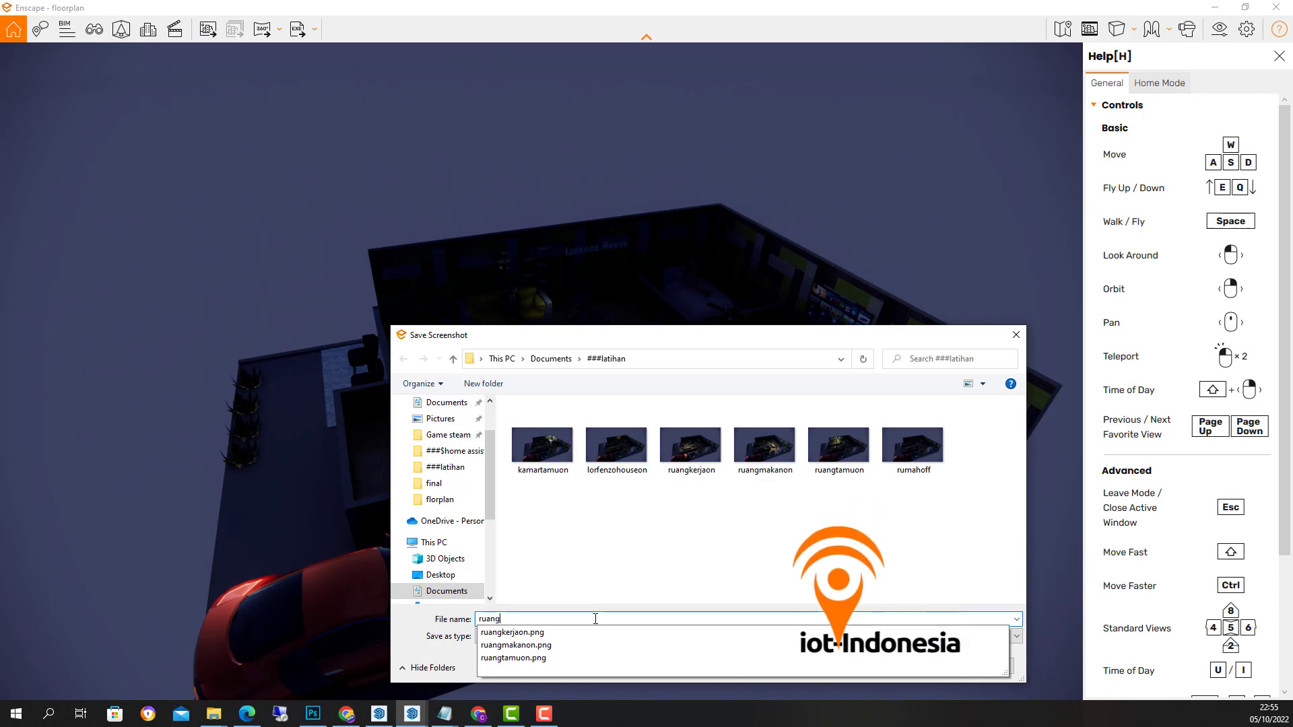
type("tvon")
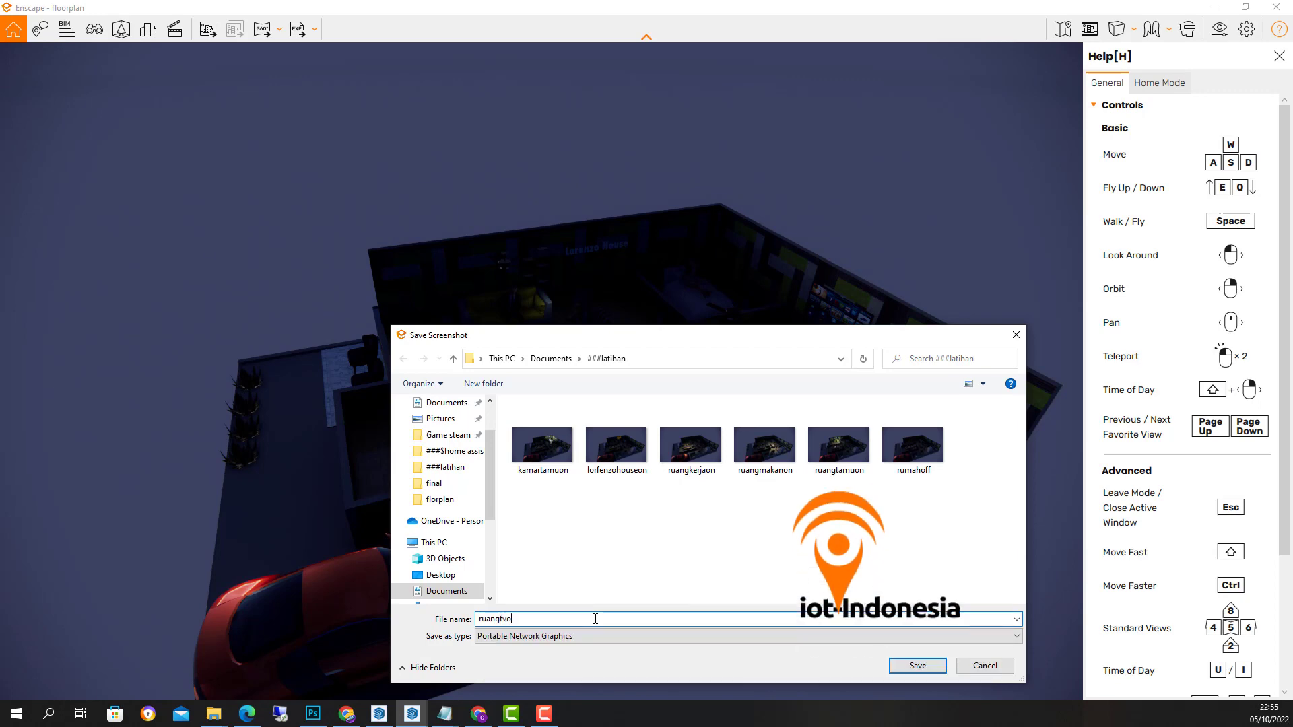
left_click(917, 666)
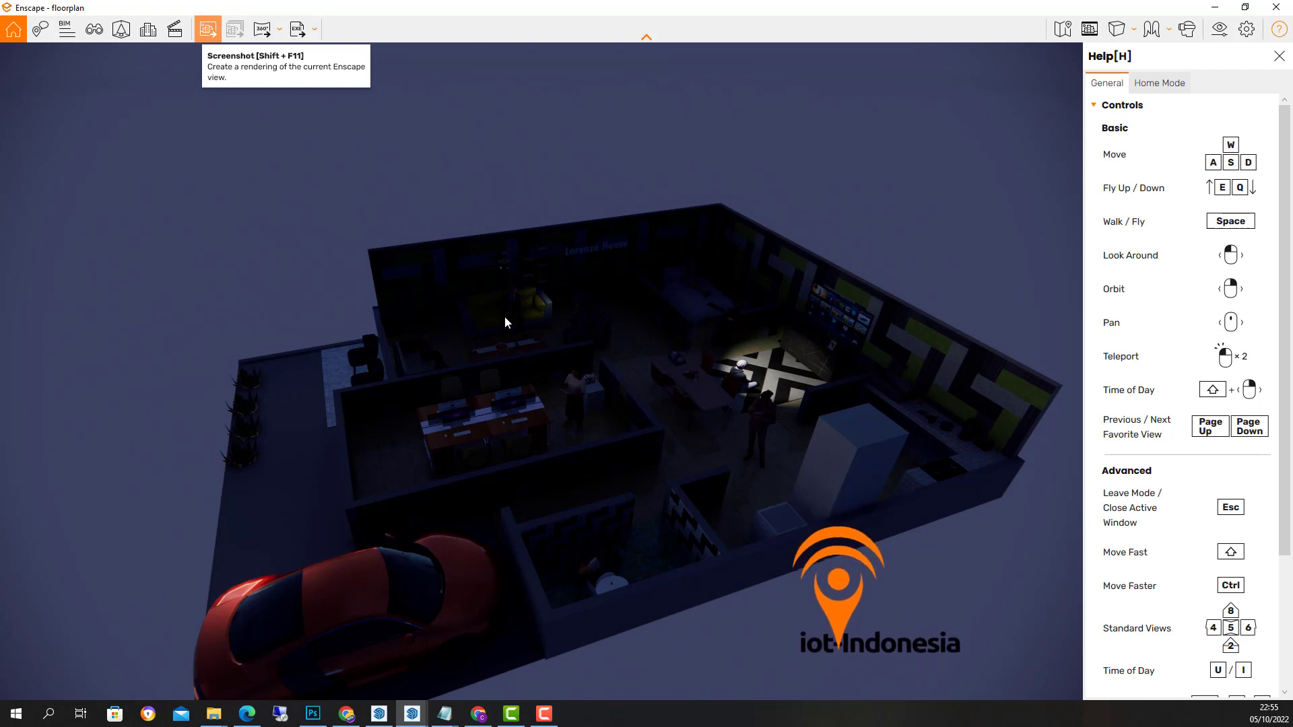
Step: Return to the SketchUp model and lower the rug spot light to 1 cd with an 18.0° beam angle
left_click(381, 719)
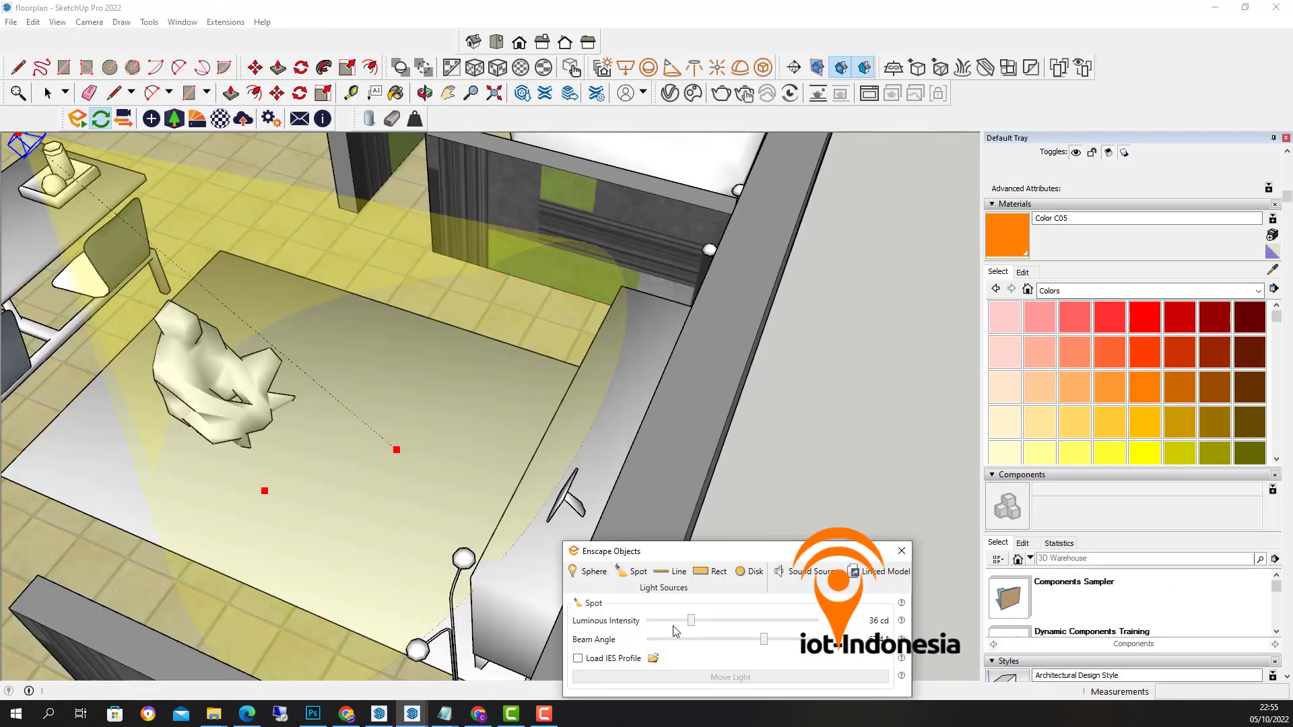
left_click_drag(690, 622, 656, 622)
left_click_drag(759, 646, 615, 645)
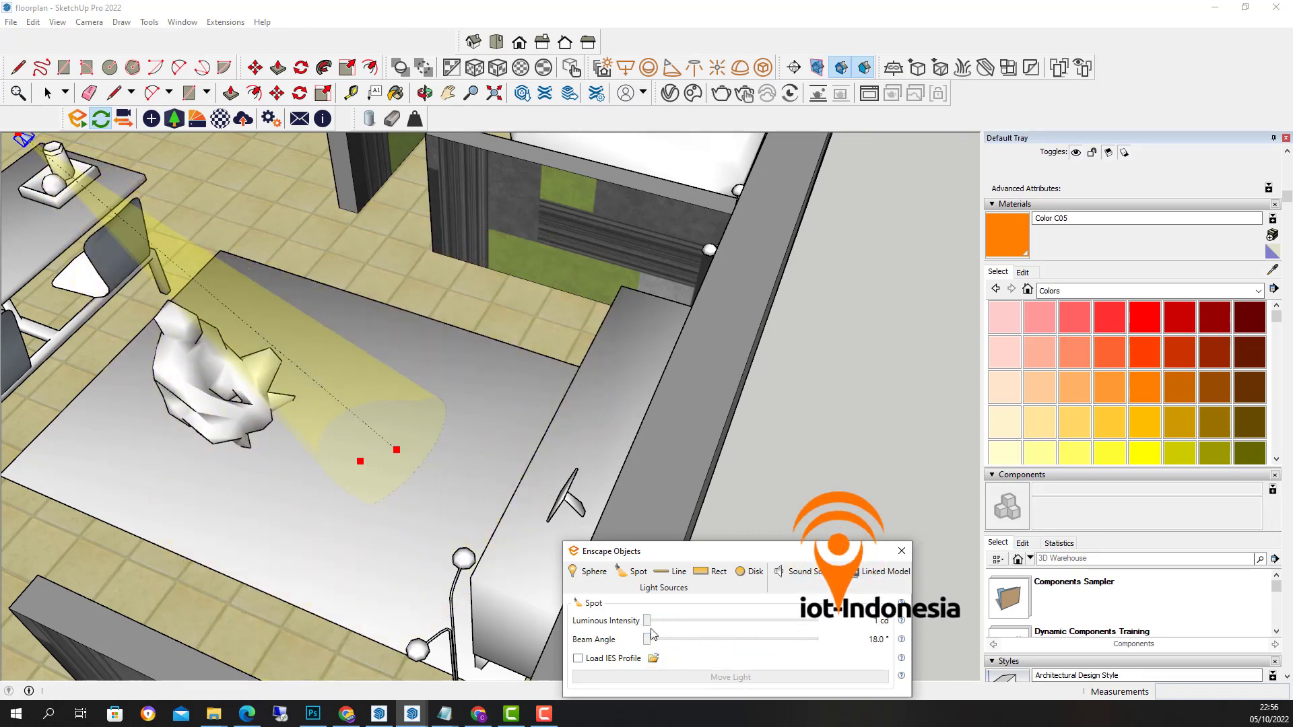
mouse_move(419, 714)
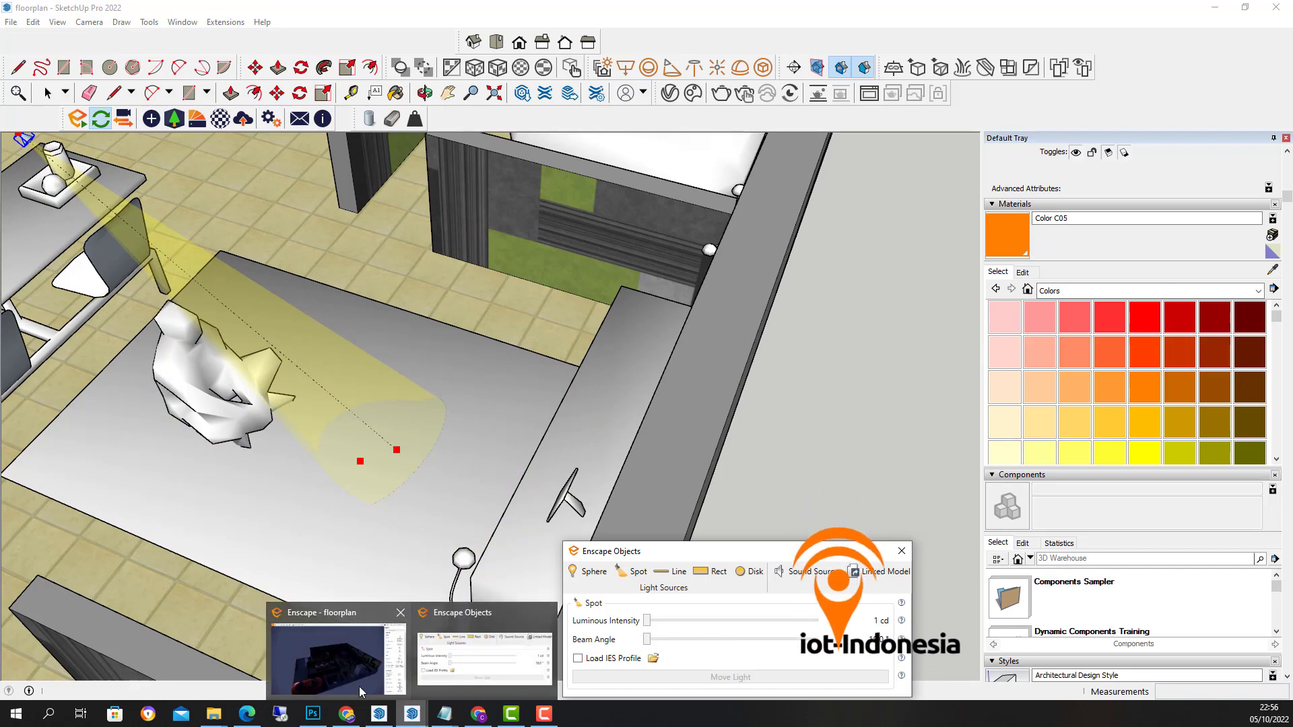
mouse_move(359, 685)
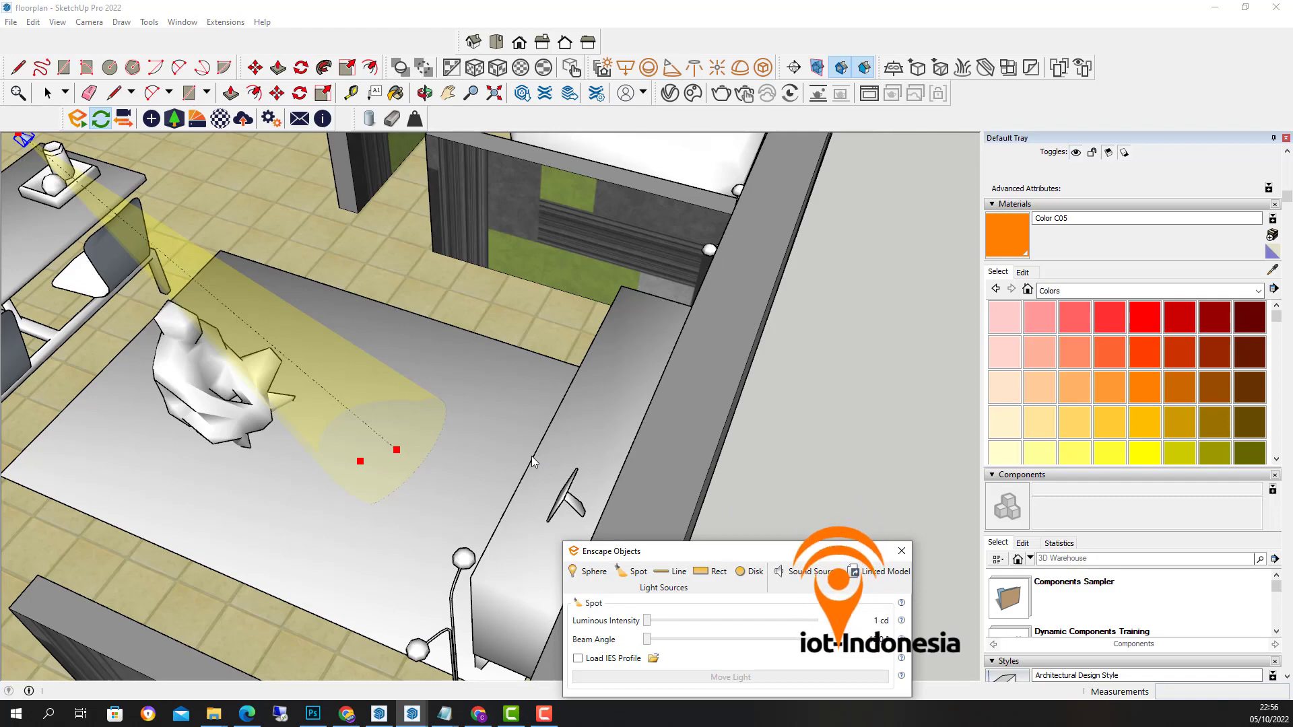
scroll(532, 455, "down", 3)
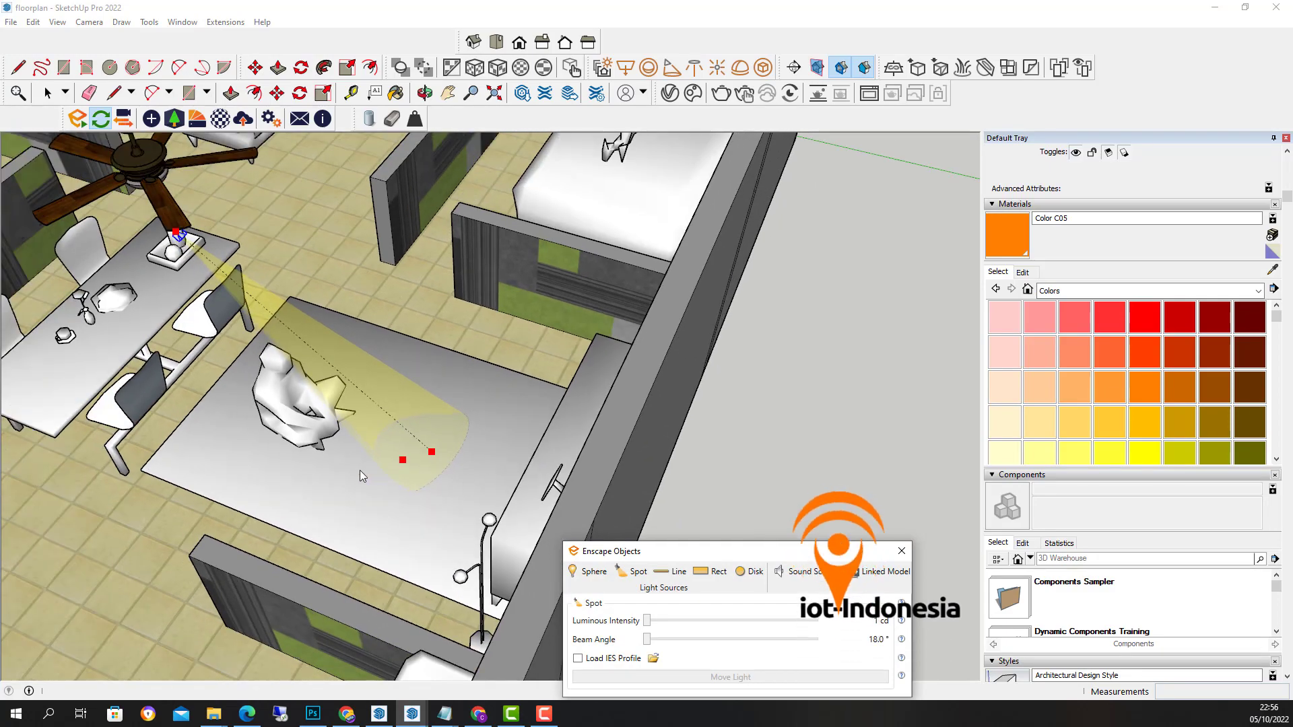
mouse_move(360, 470)
middle_mouse_down()
mouse_move(530, 438)
mouse_move(782, 426)
middle_mouse_up()
scroll(782, 426, "down", 4)
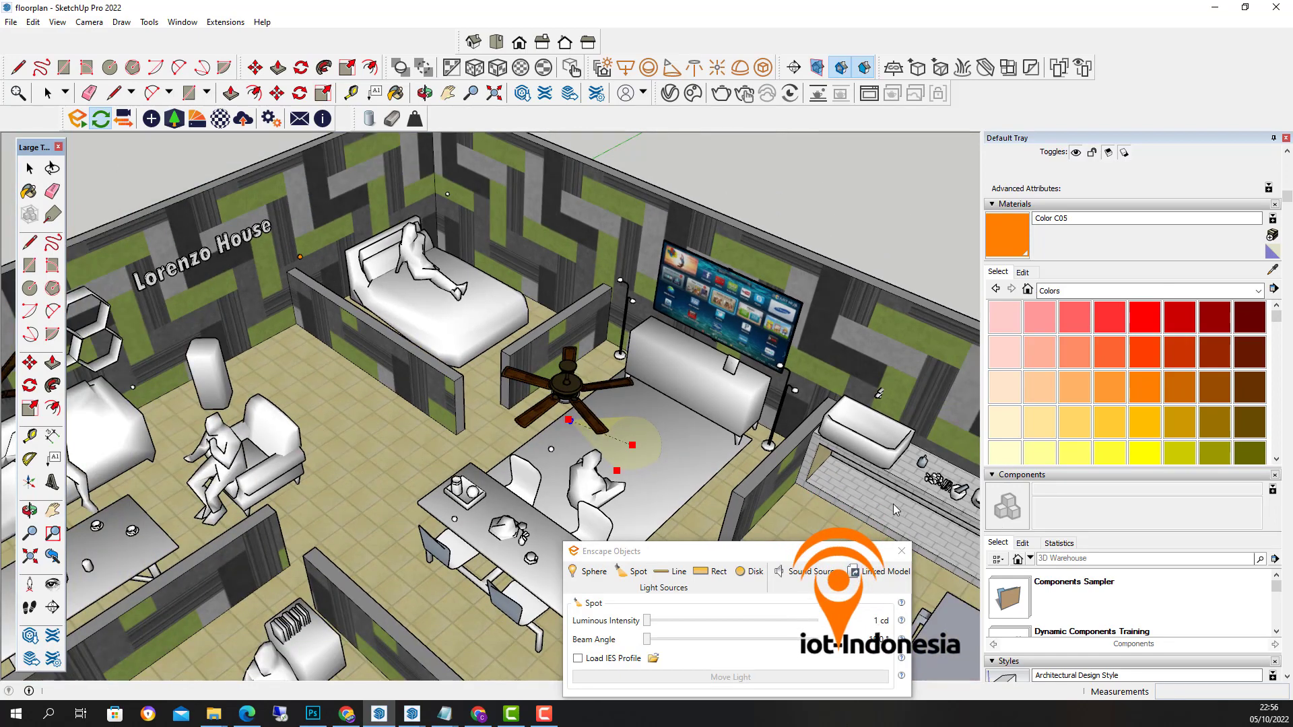
middle_click_drag(835, 508, 614, 449)
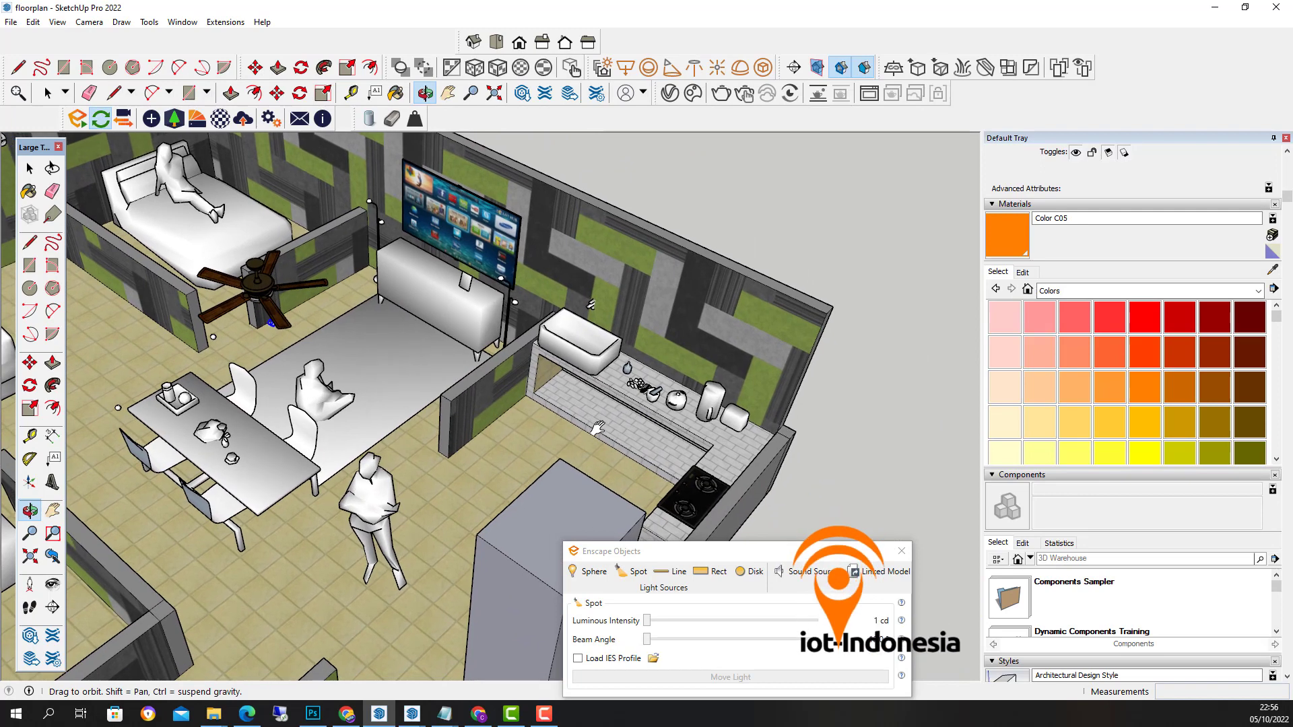
left_click(593, 575)
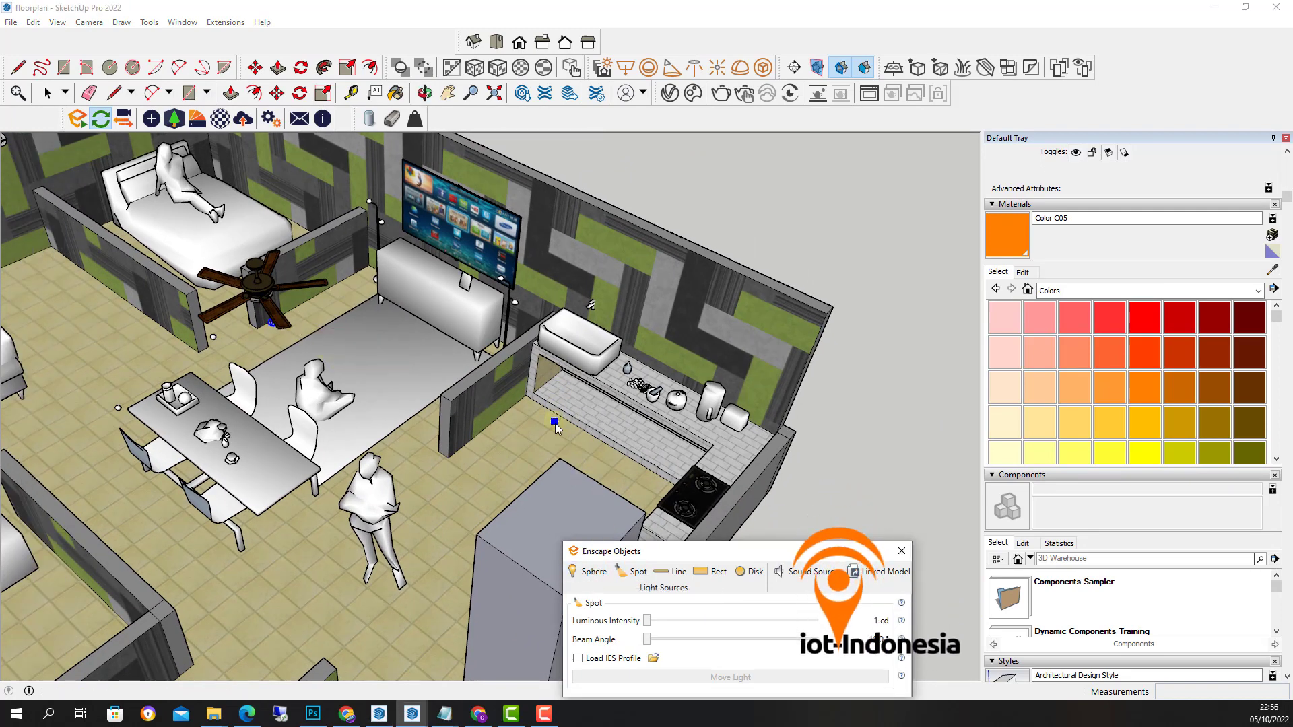
left_click(577, 431)
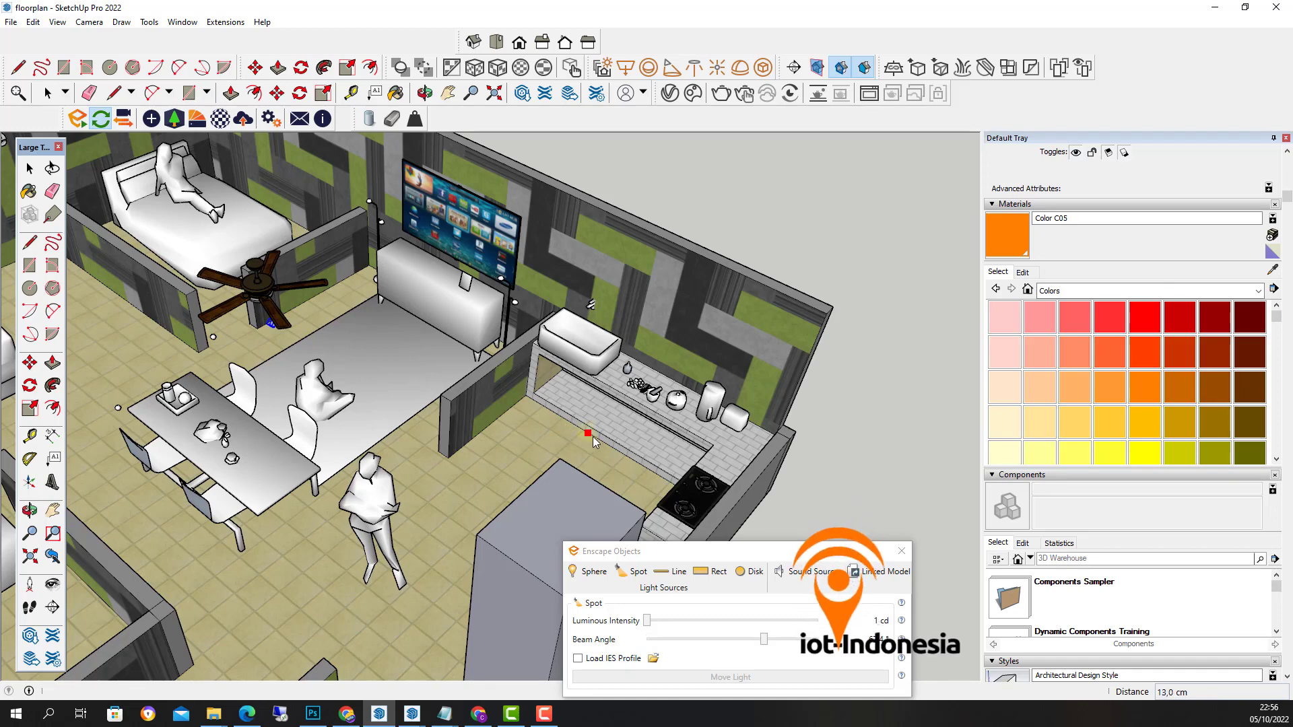
left_click(592, 436)
middle_click_drag(196, 318, 794, 189)
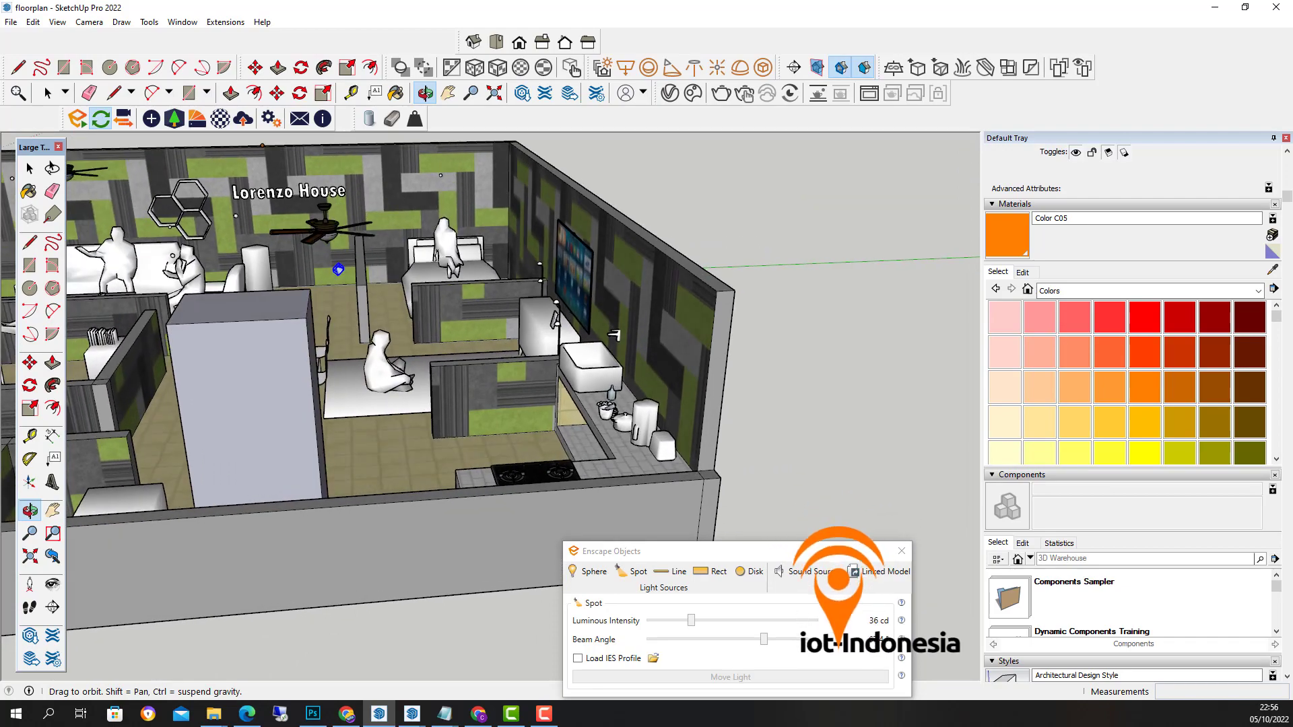
middle_click_drag(3, 162, 139, 381)
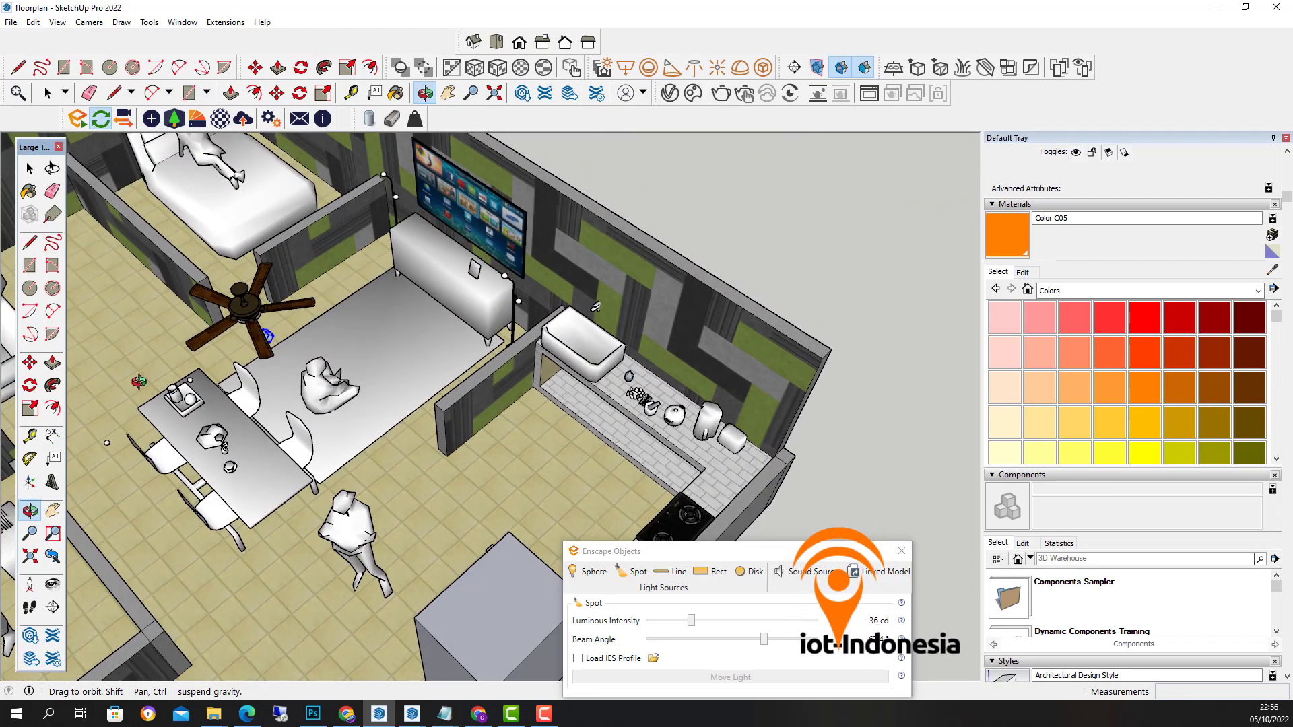
Step: Place an Enscape sphere light on the kitchen floor beside the counter and raise it vertically by about 202.3 cm
left_click(593, 434)
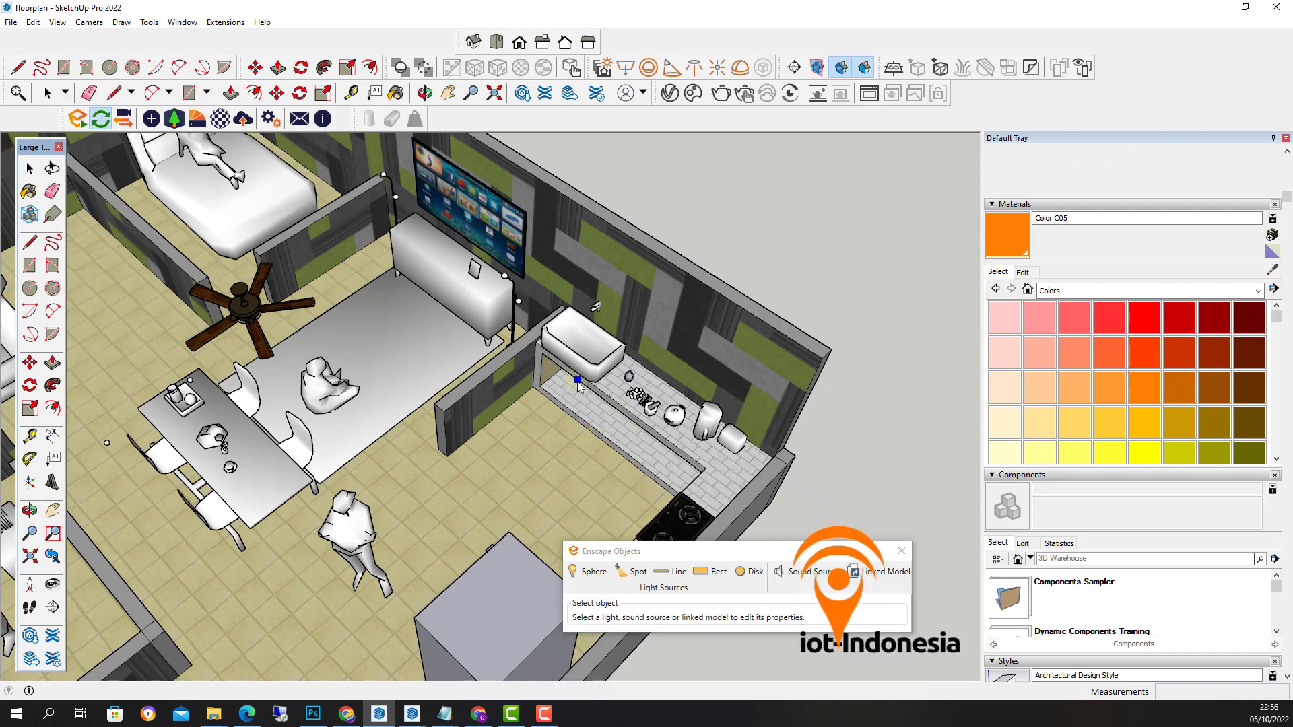
middle_click_drag(581, 417, 609, 322)
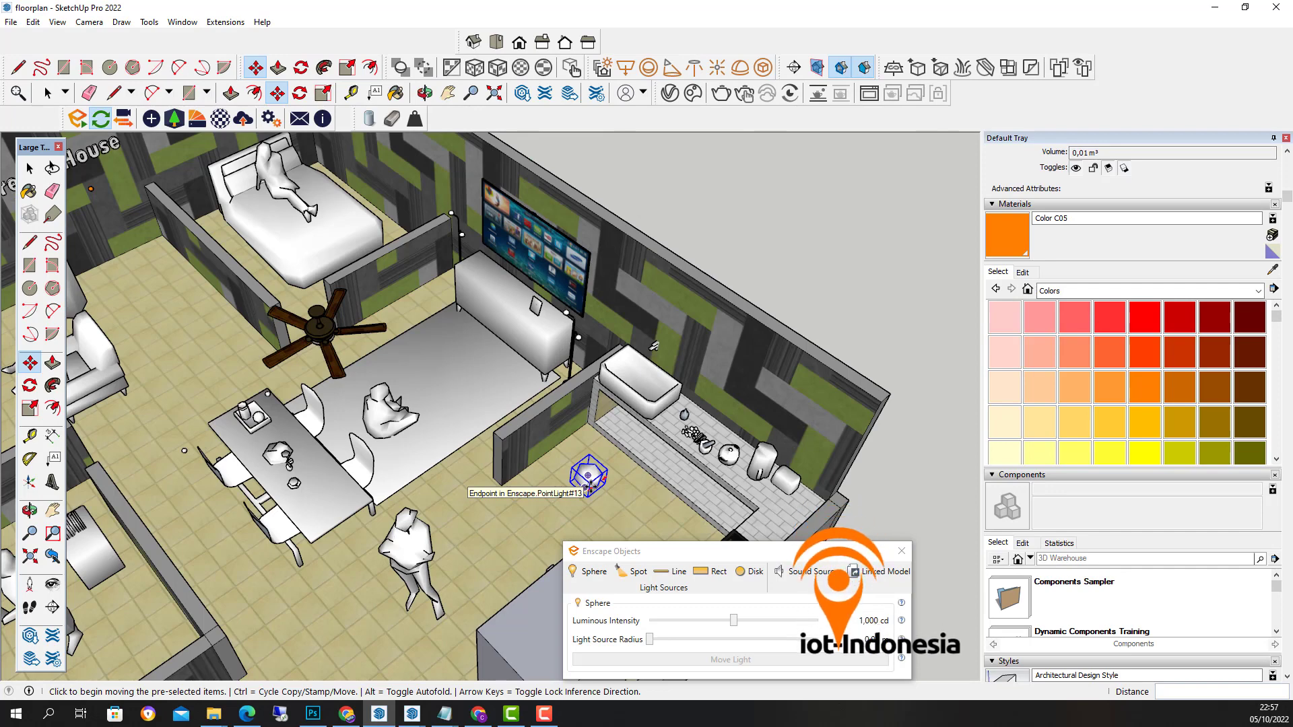
left_click(588, 478)
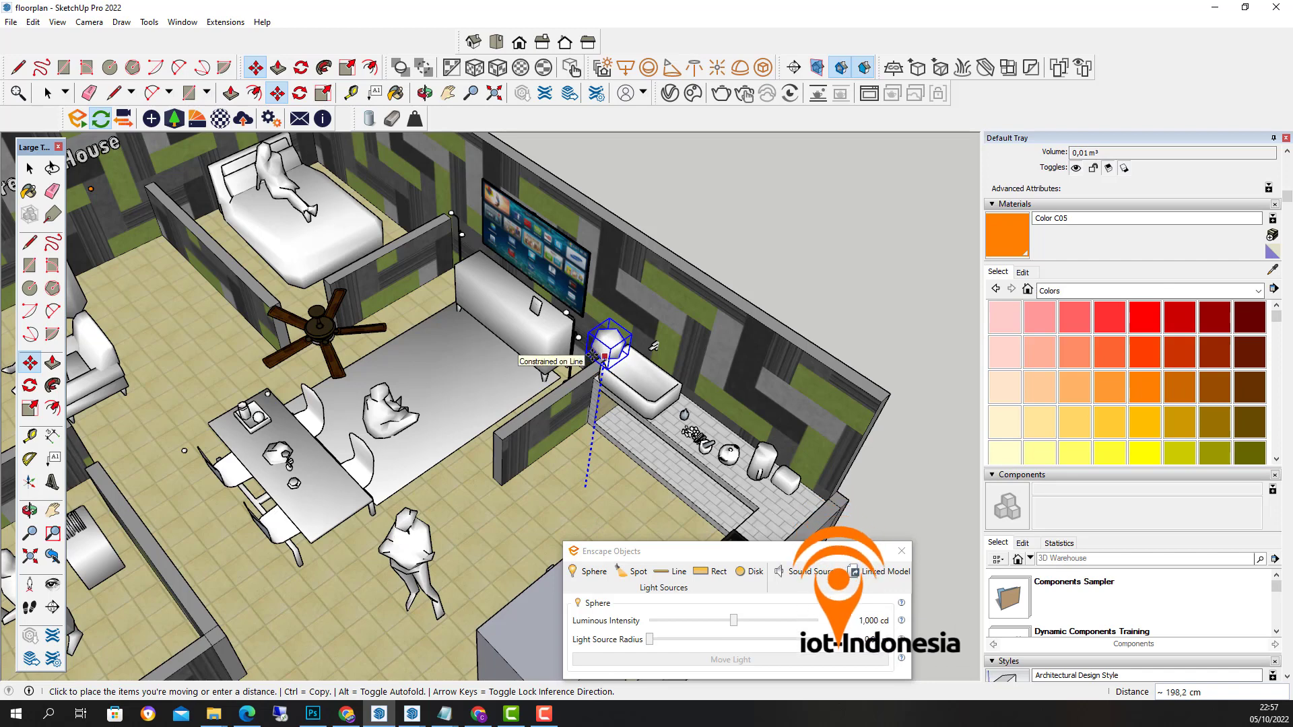
left_click(604, 351)
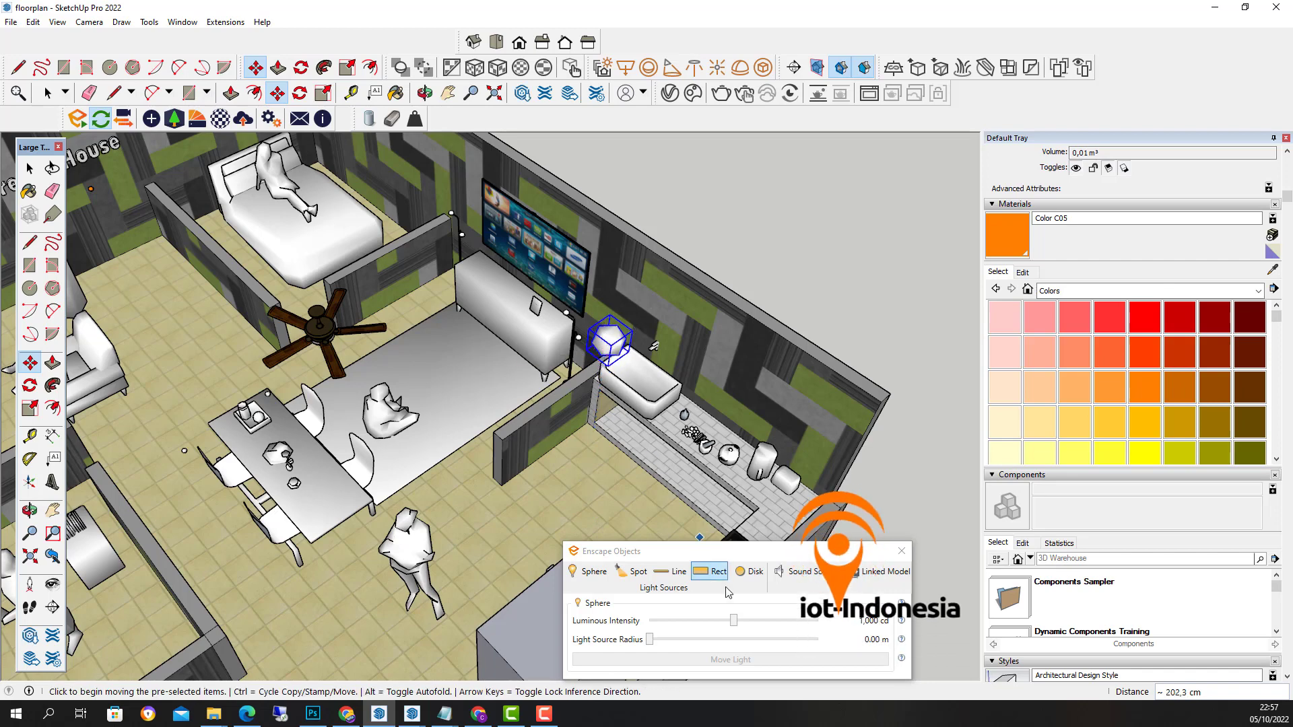
Step: Set the kitchen sphere light to 40 cd, enlarge its source radius slightly and bring up the Enscape render
left_click_drag(733, 620, 668, 643)
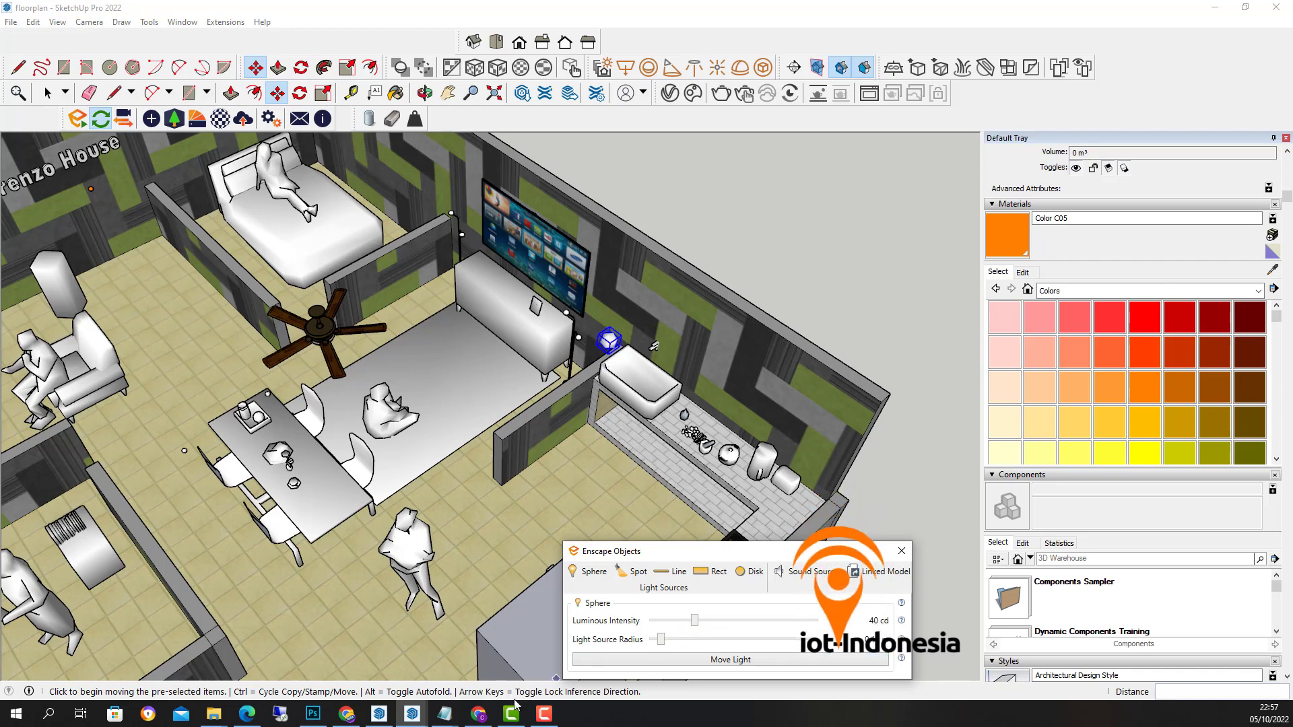
mouse_move(414, 719)
left_click(374, 688)
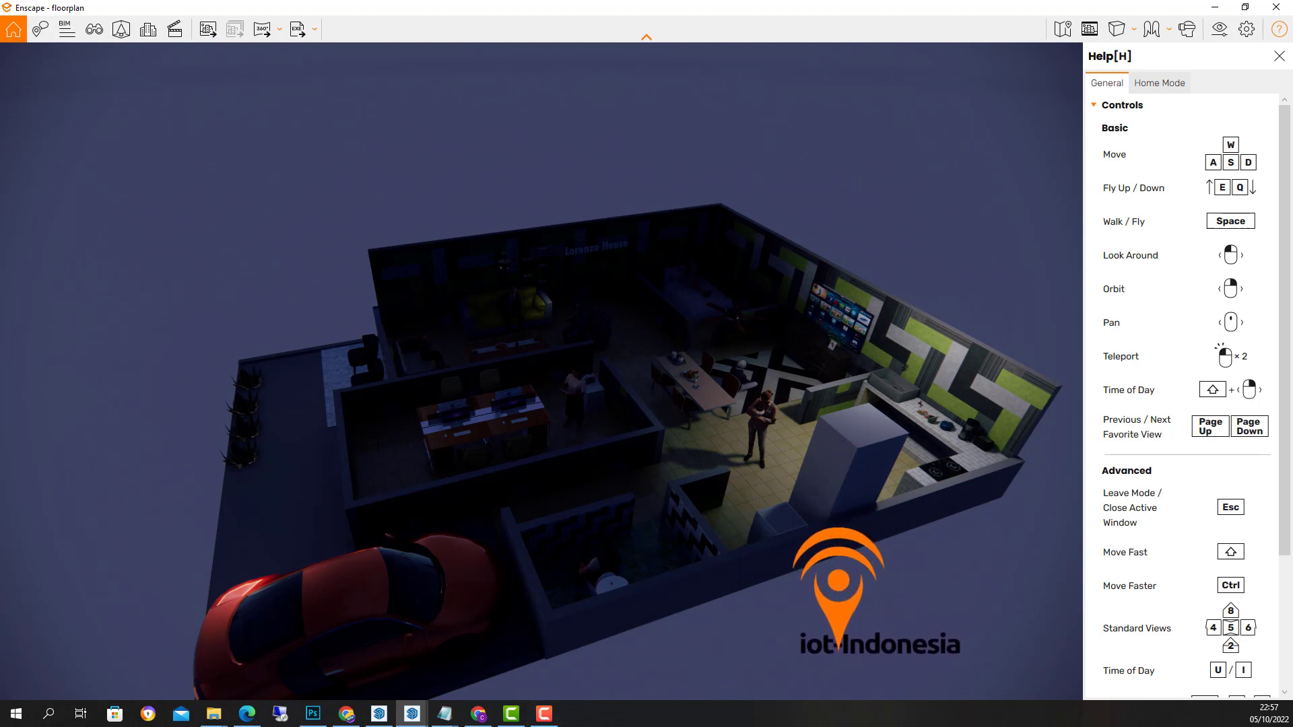
Step: Return to the SketchUp model and shift the kitchen sphere light in small moves until it sits over the sink
mouse_move(517, 724)
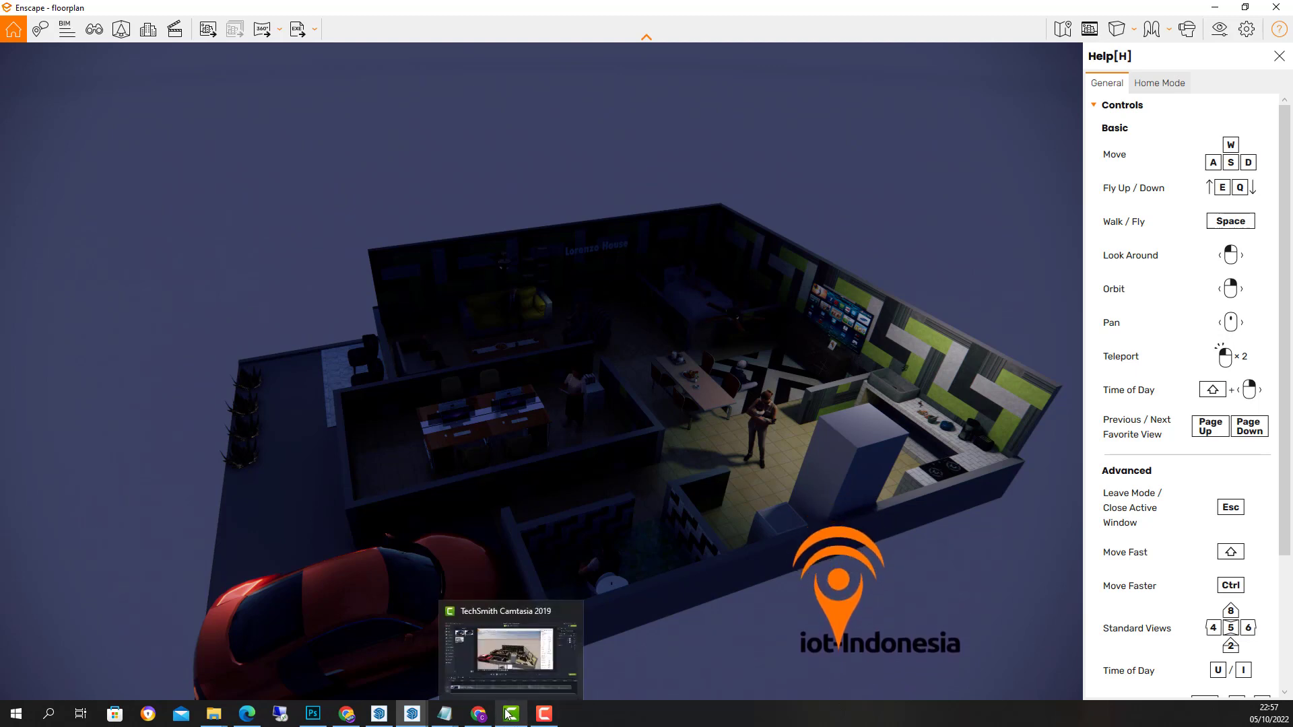
mouse_move(414, 717)
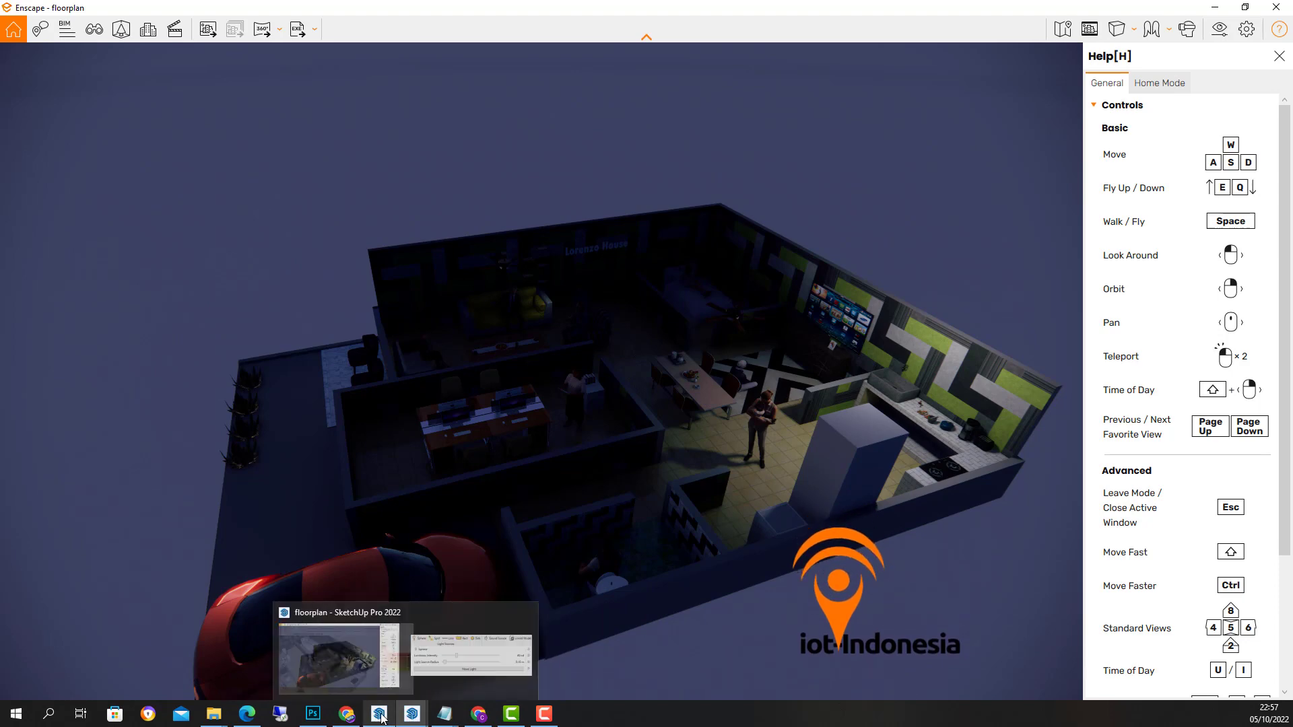
left_click(379, 690)
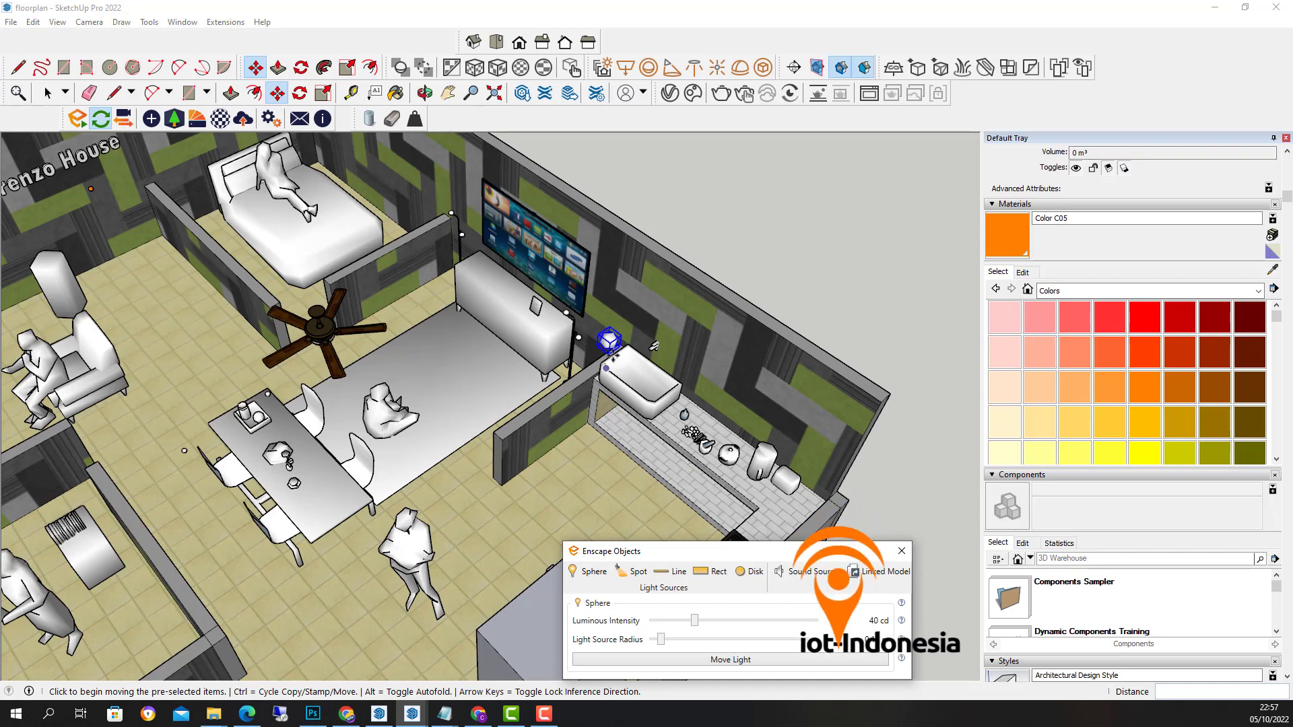
left_click(610, 347)
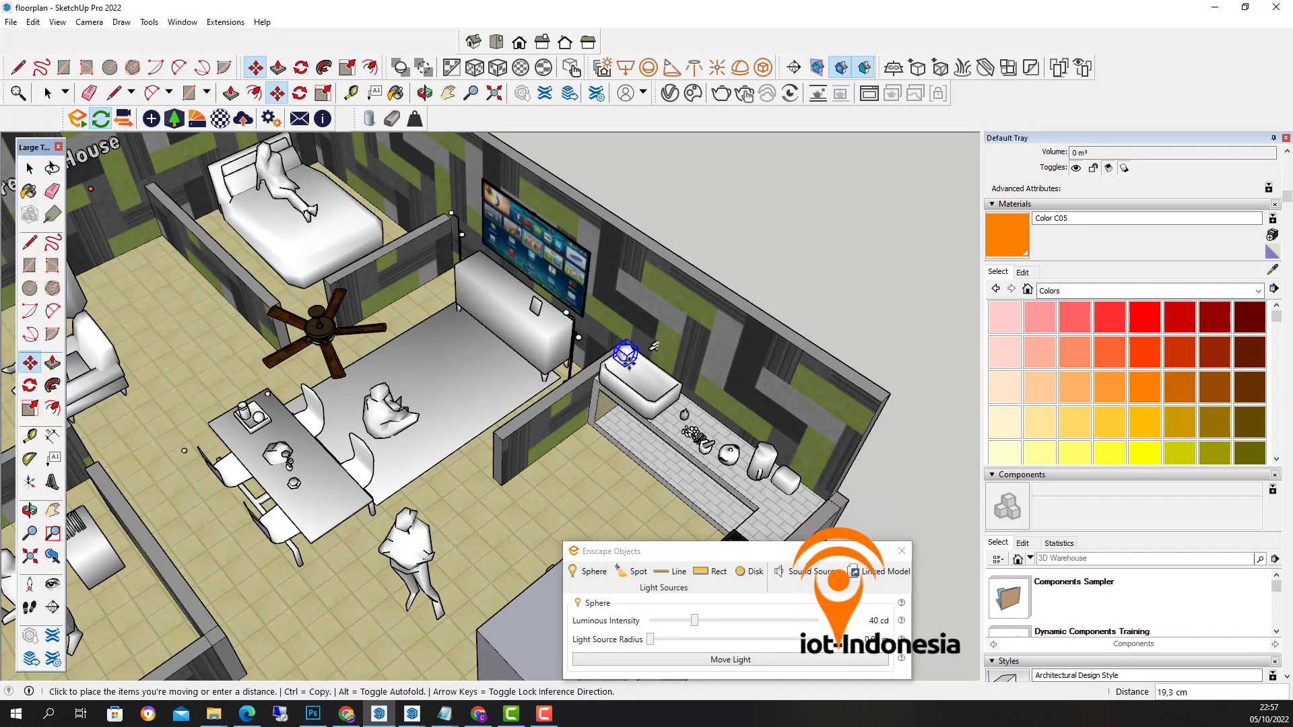
left_click(627, 361)
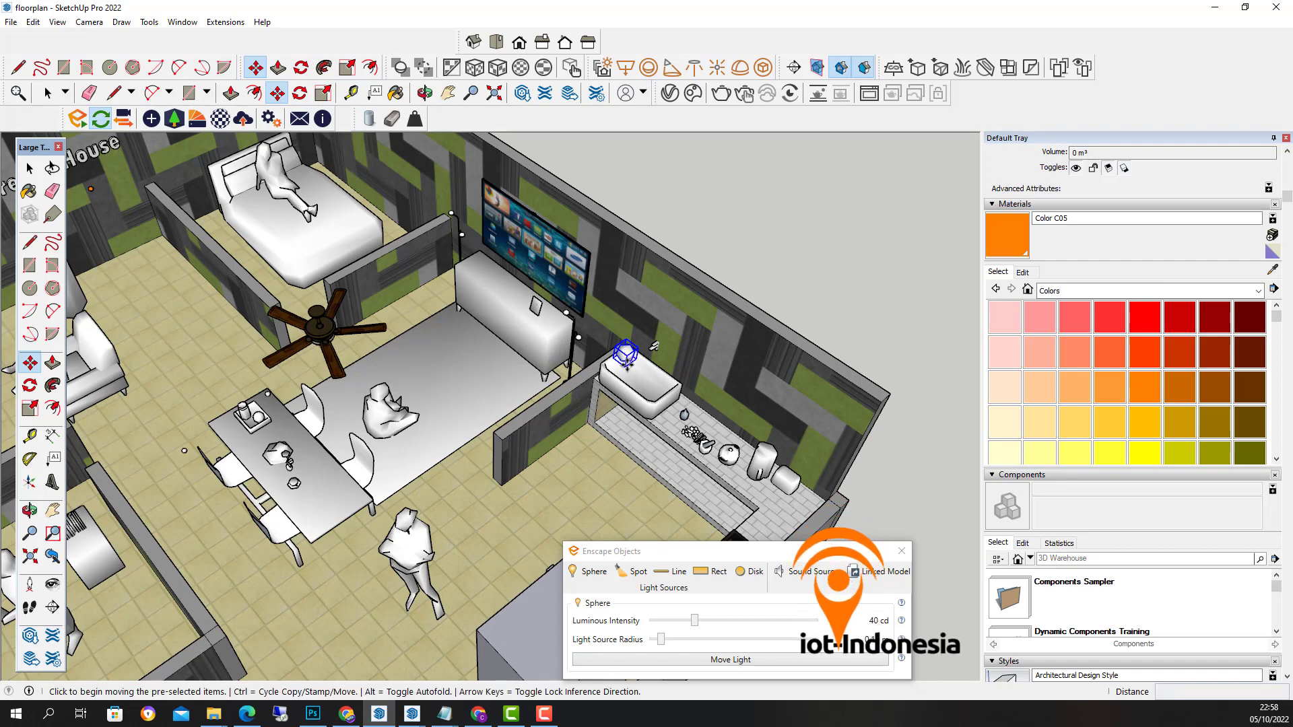
left_click(608, 370)
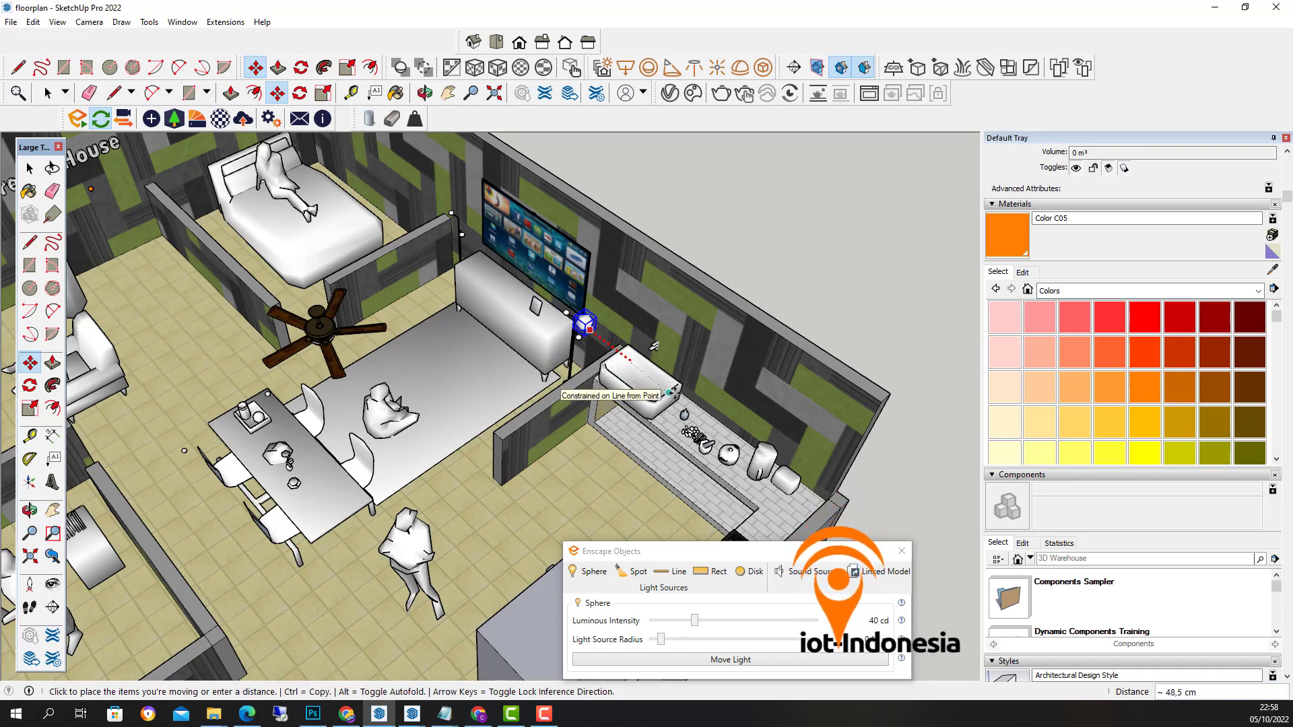
left_click(721, 421)
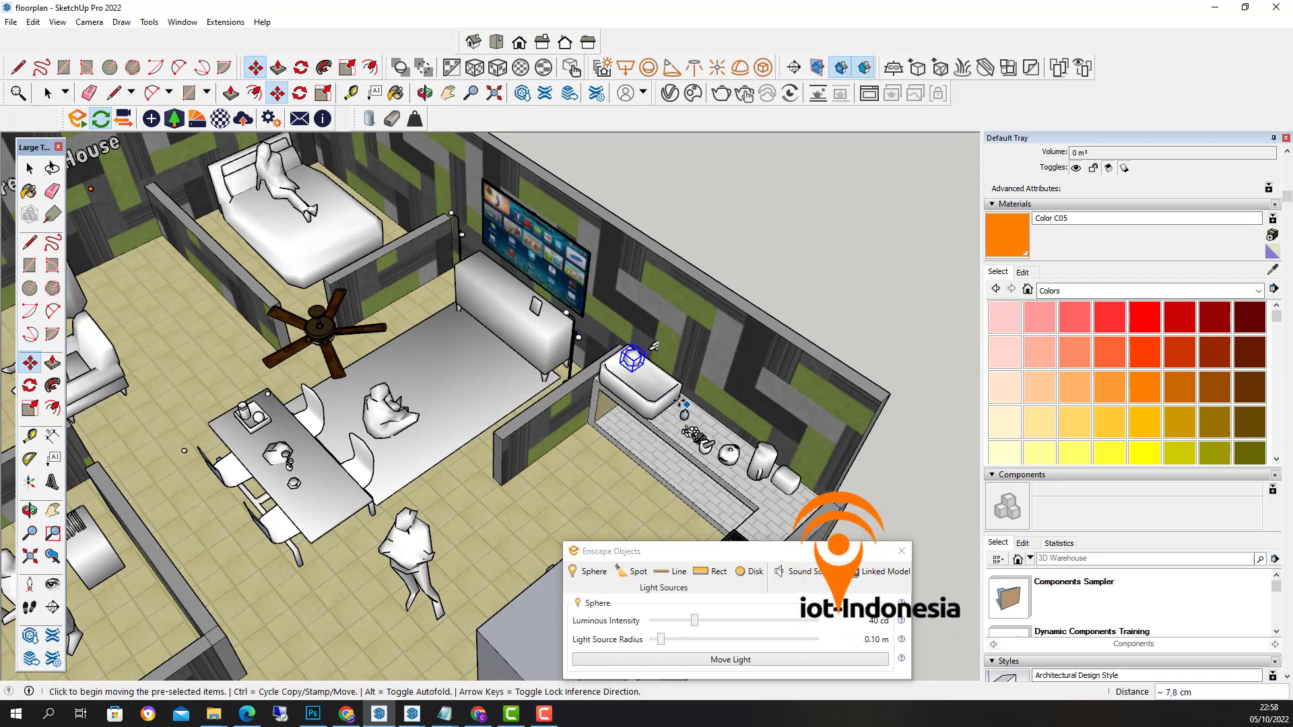
left_click(634, 370)
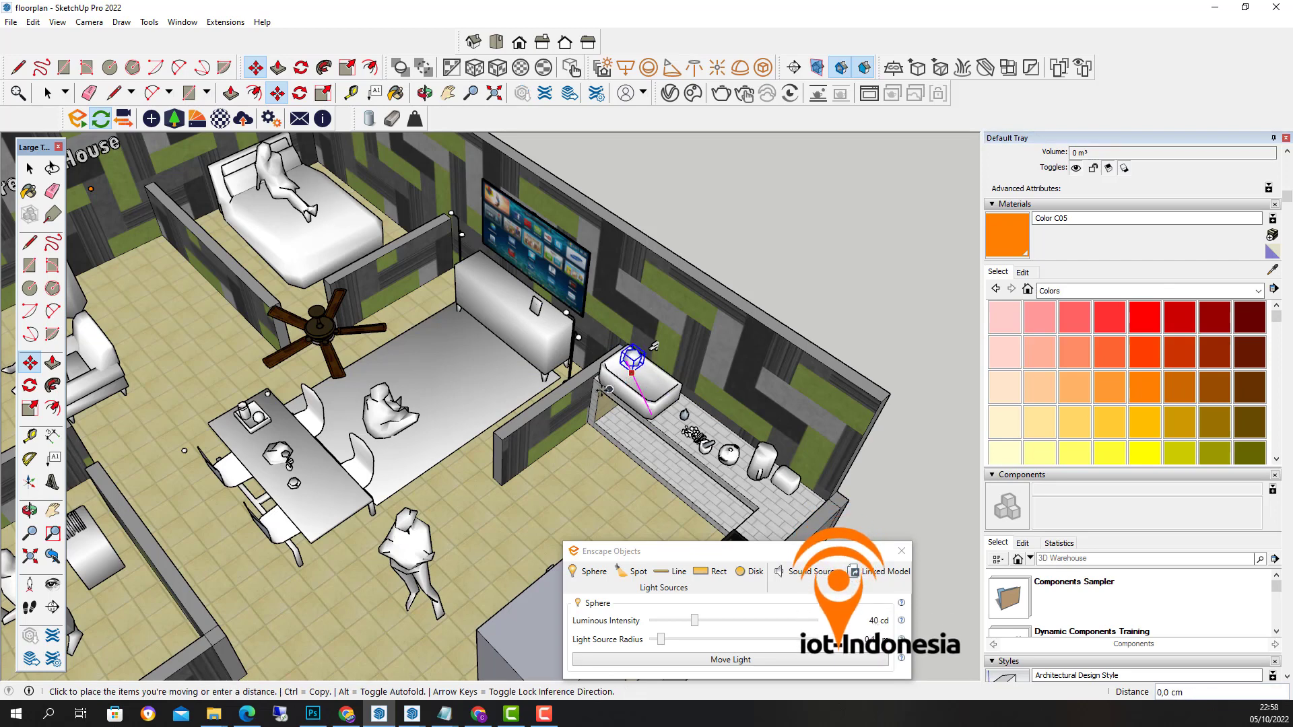
left_click(636, 374)
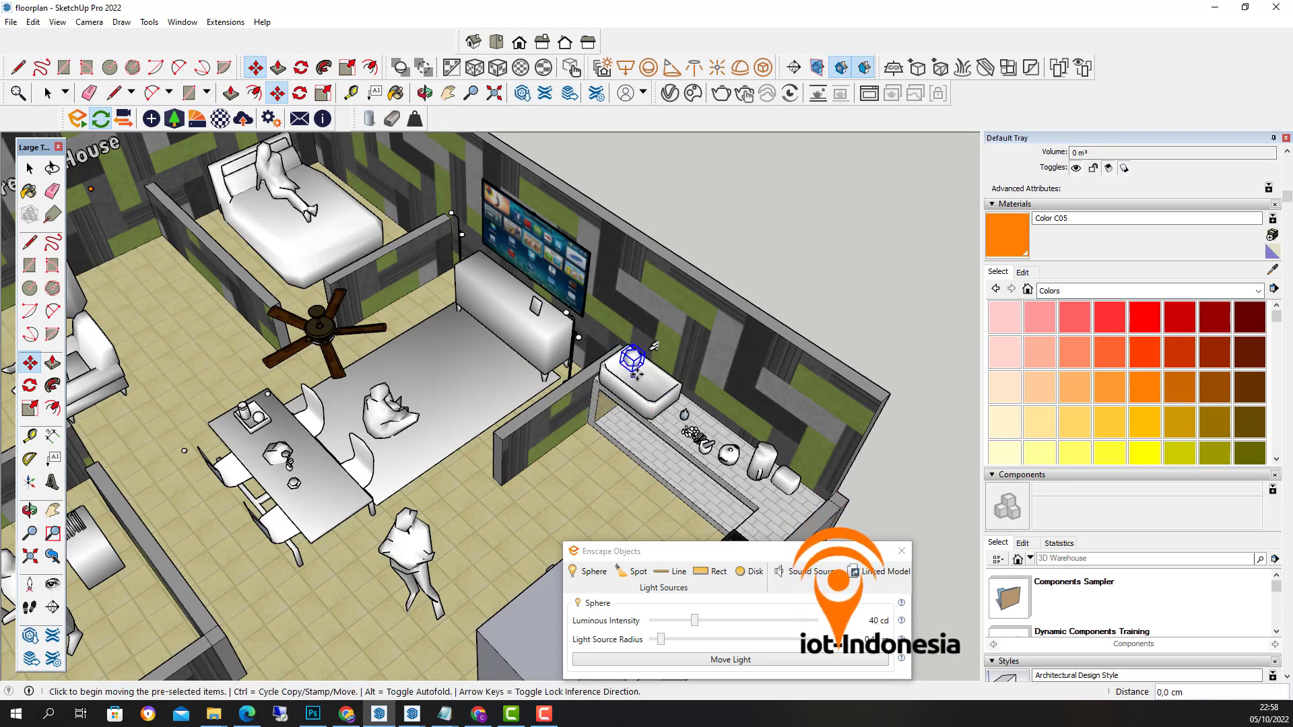
Step: Move the kitchen sphere light about 39.7 cm from the sink toward the end of the counter and check it in the Enscape render
left_click(632, 363)
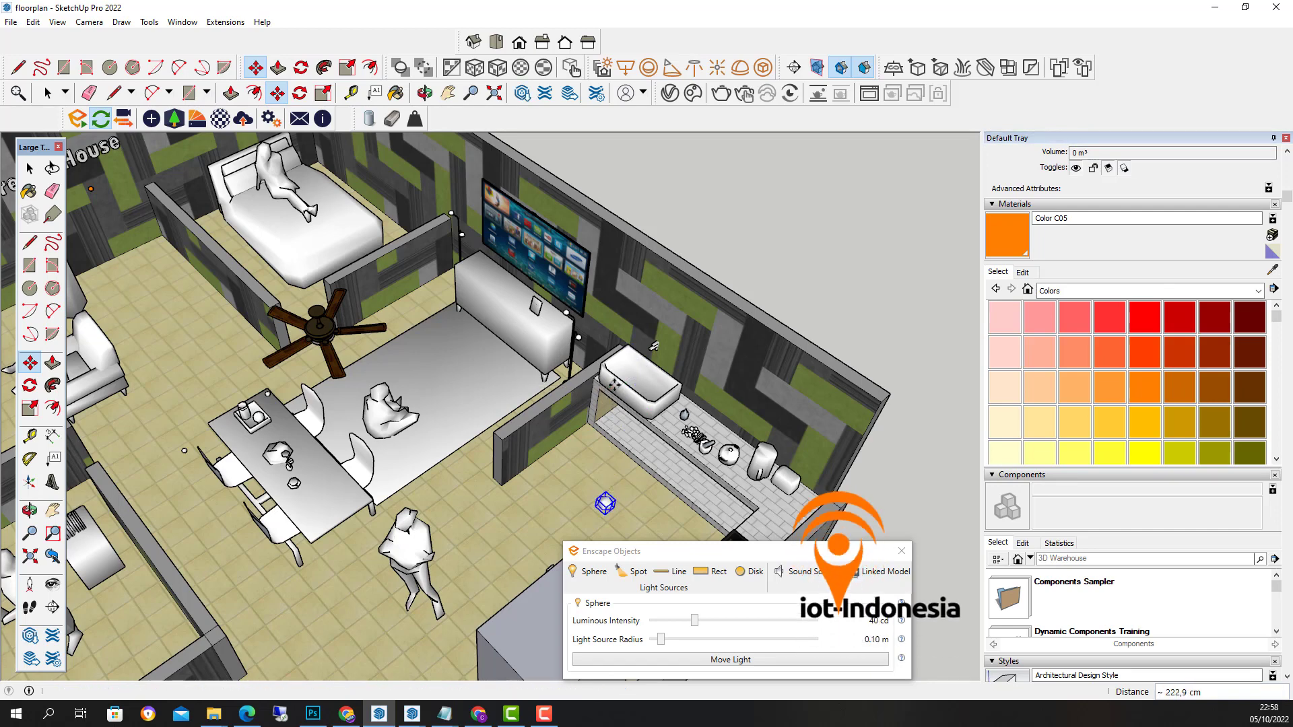
key("Escape")
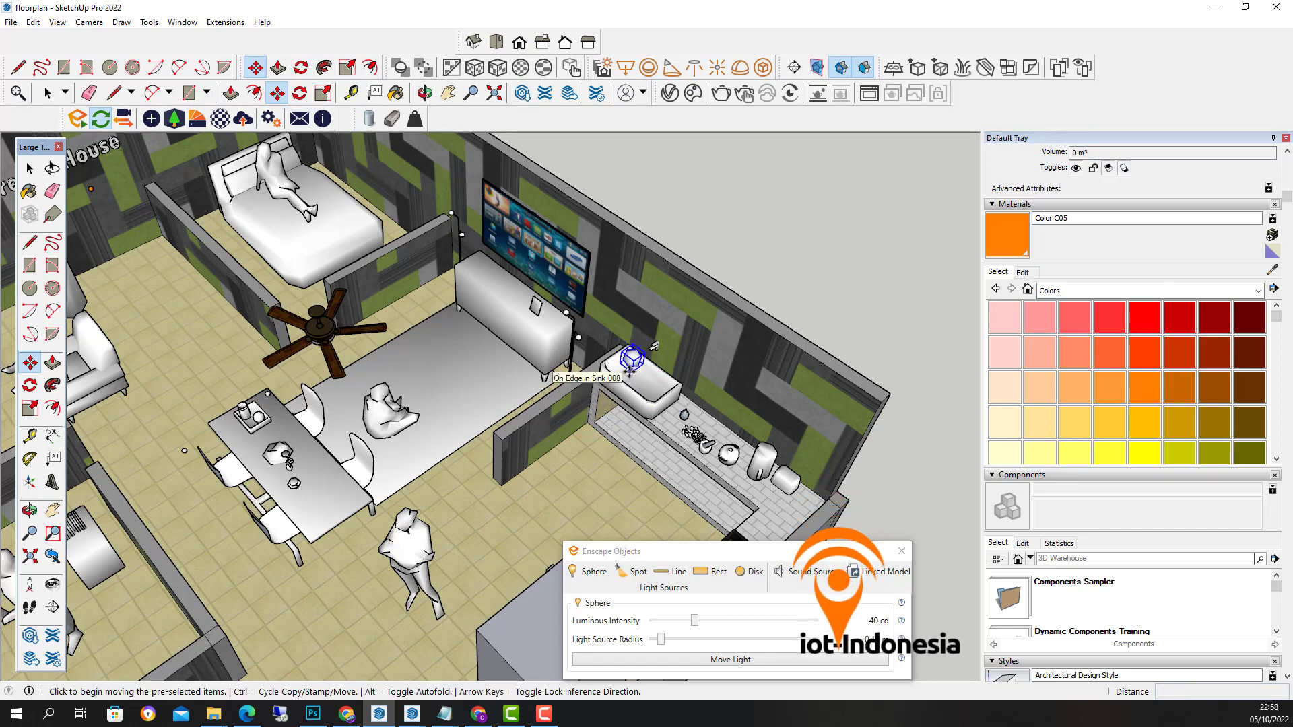
left_click(630, 369)
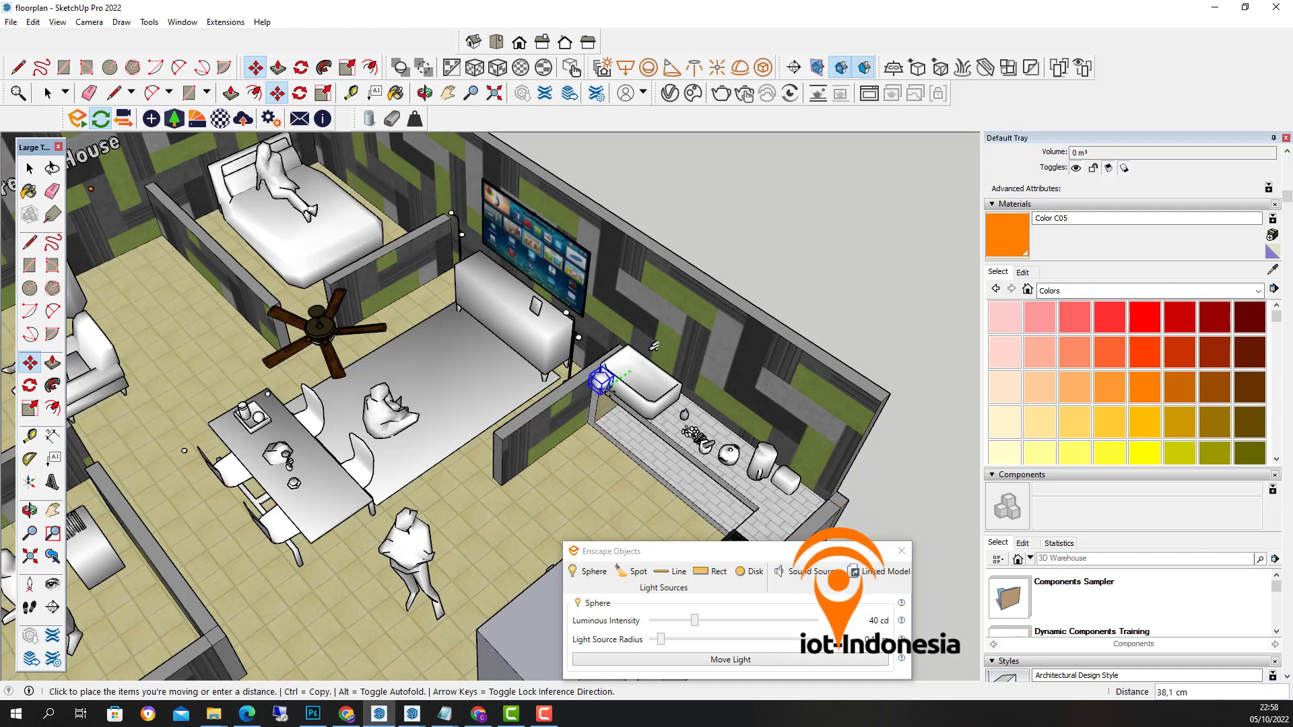
left_click(597, 406)
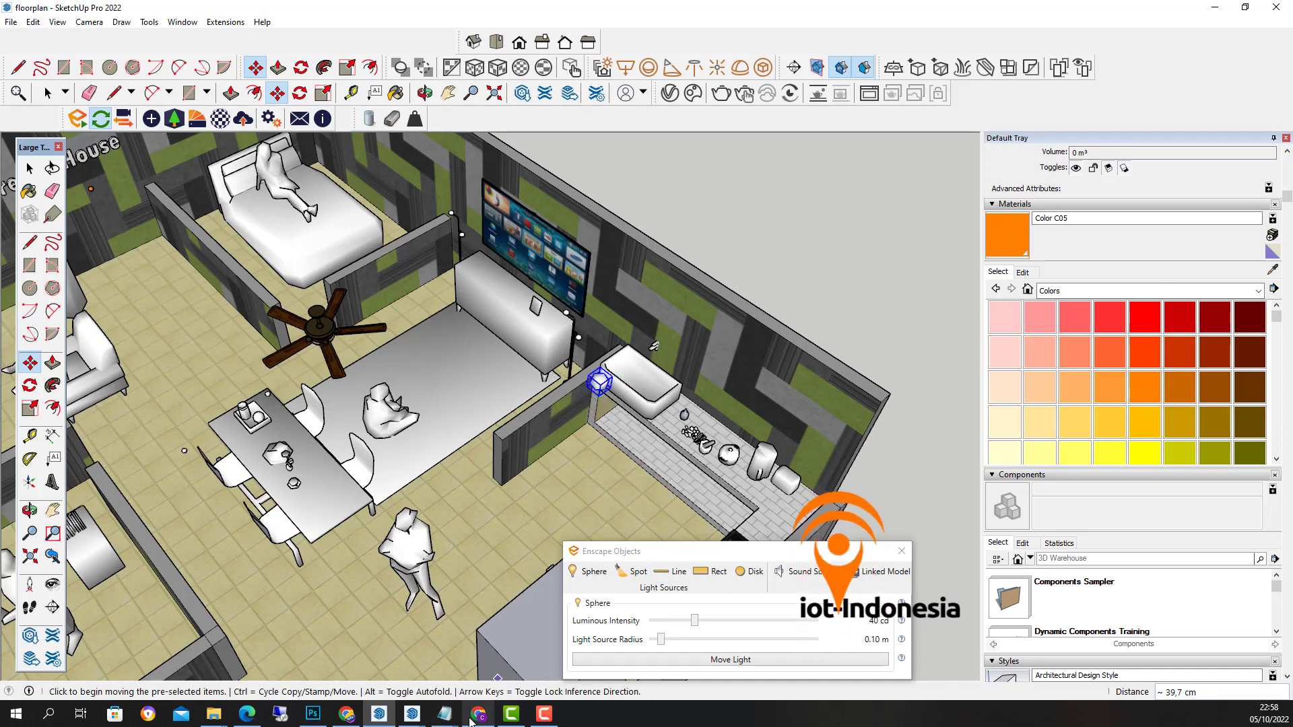
left_click(413, 716)
mouse_move(362, 677)
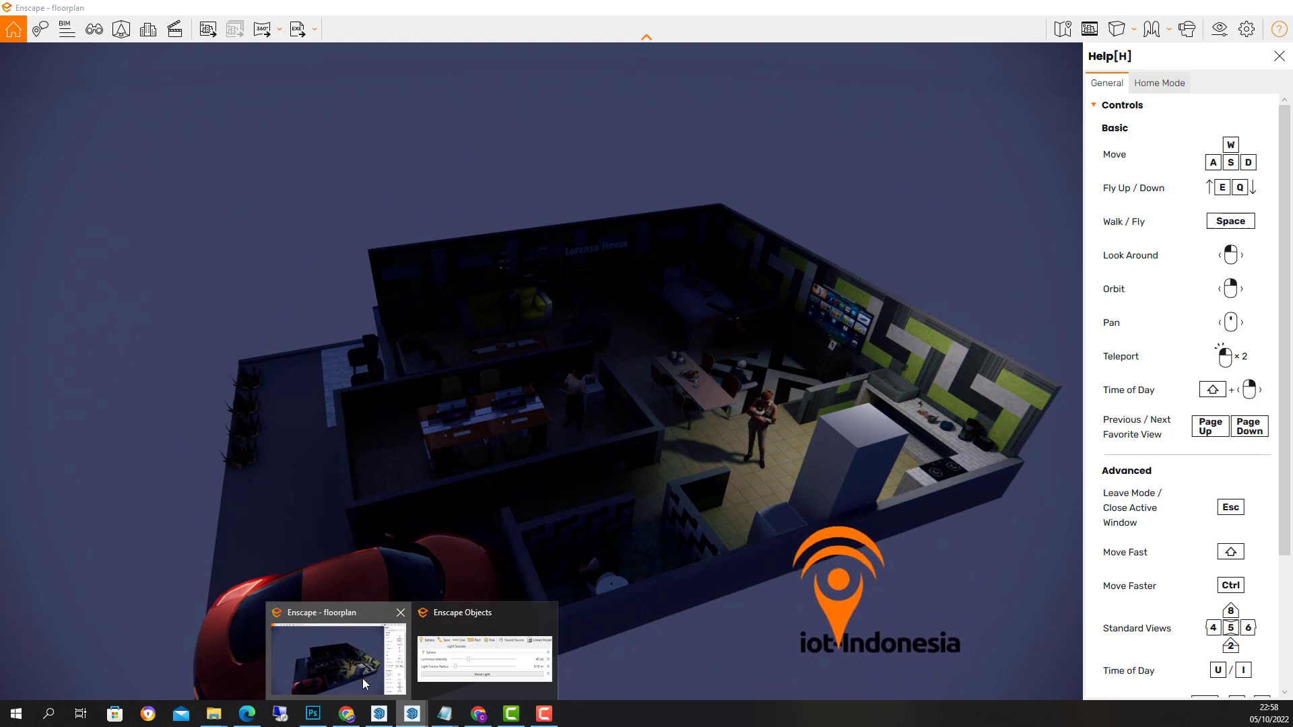
left_click(362, 677)
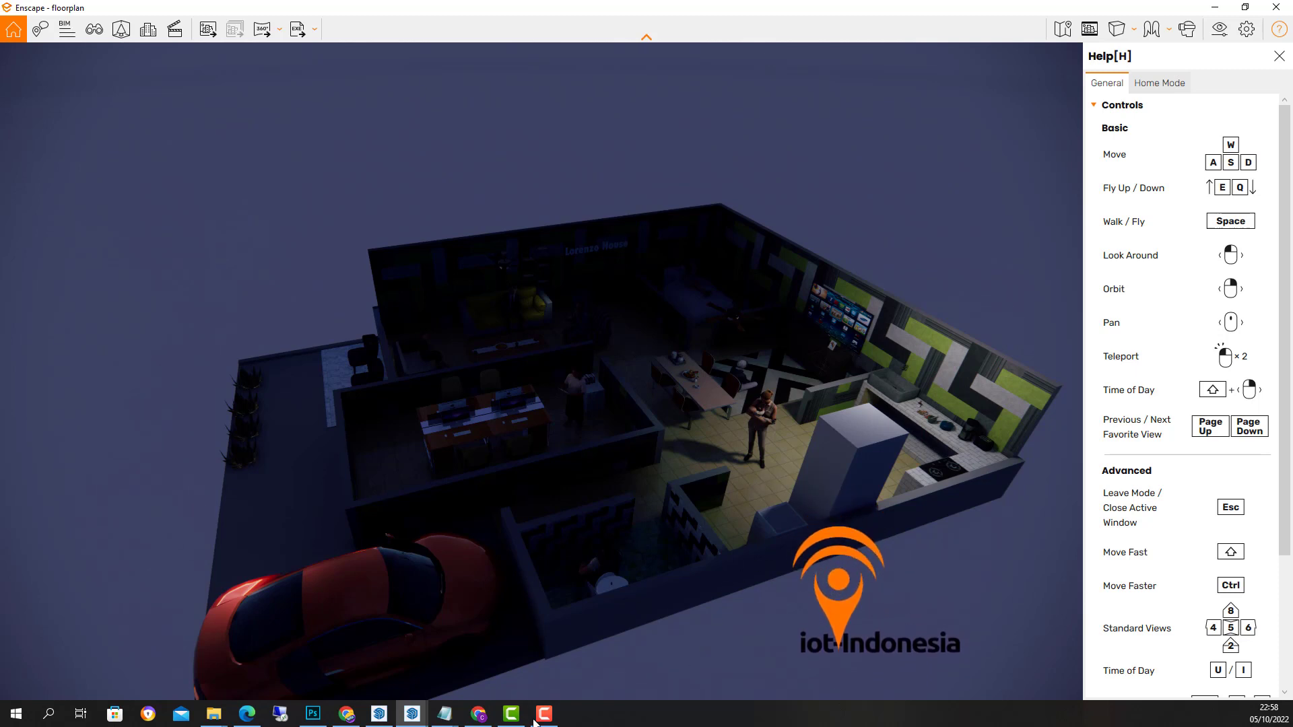
Step: Try to move the kitchen sphere light about 48.5 cm further along the green axis, away from the counter
left_click(390, 715)
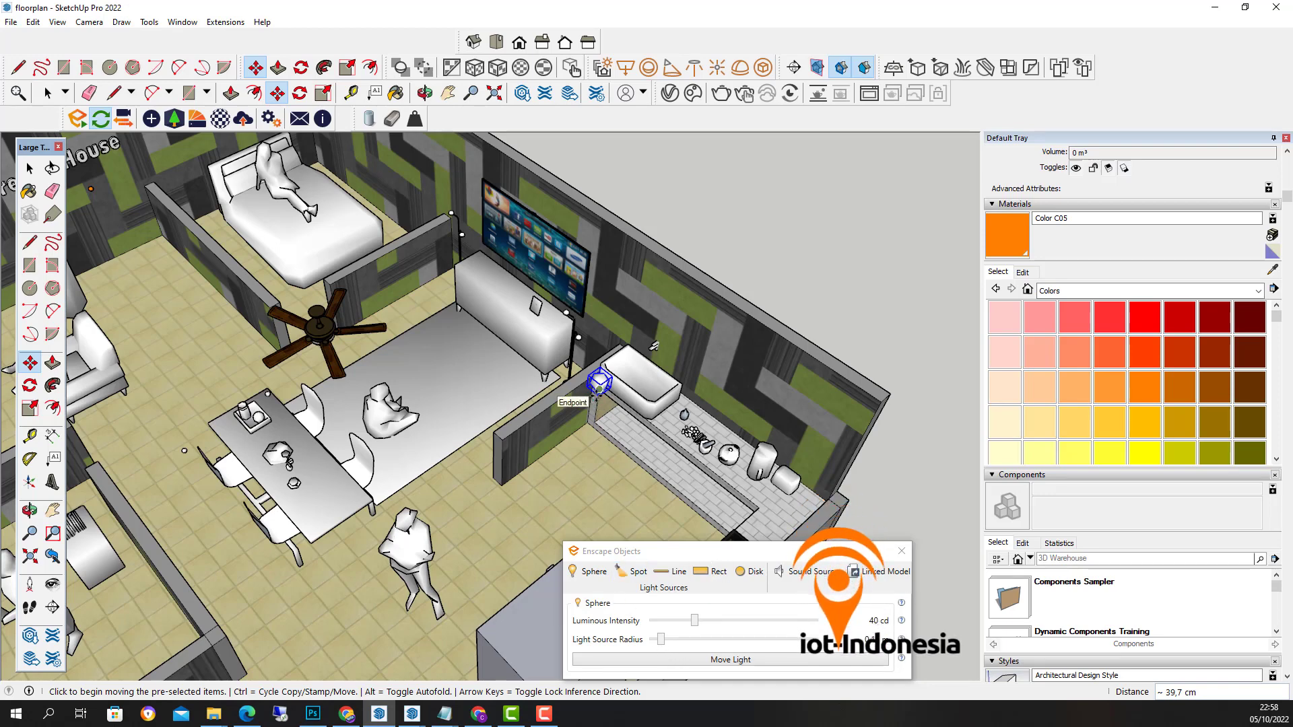
left_click(598, 385)
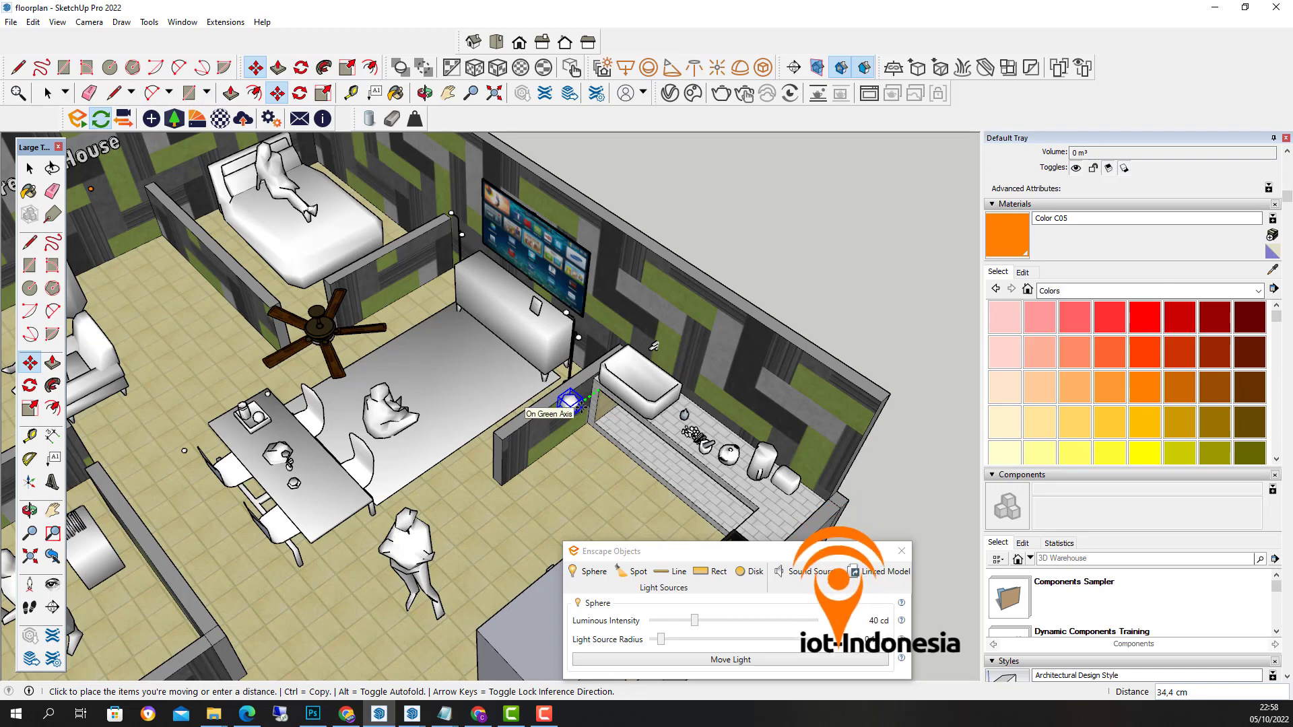
left_click(574, 416)
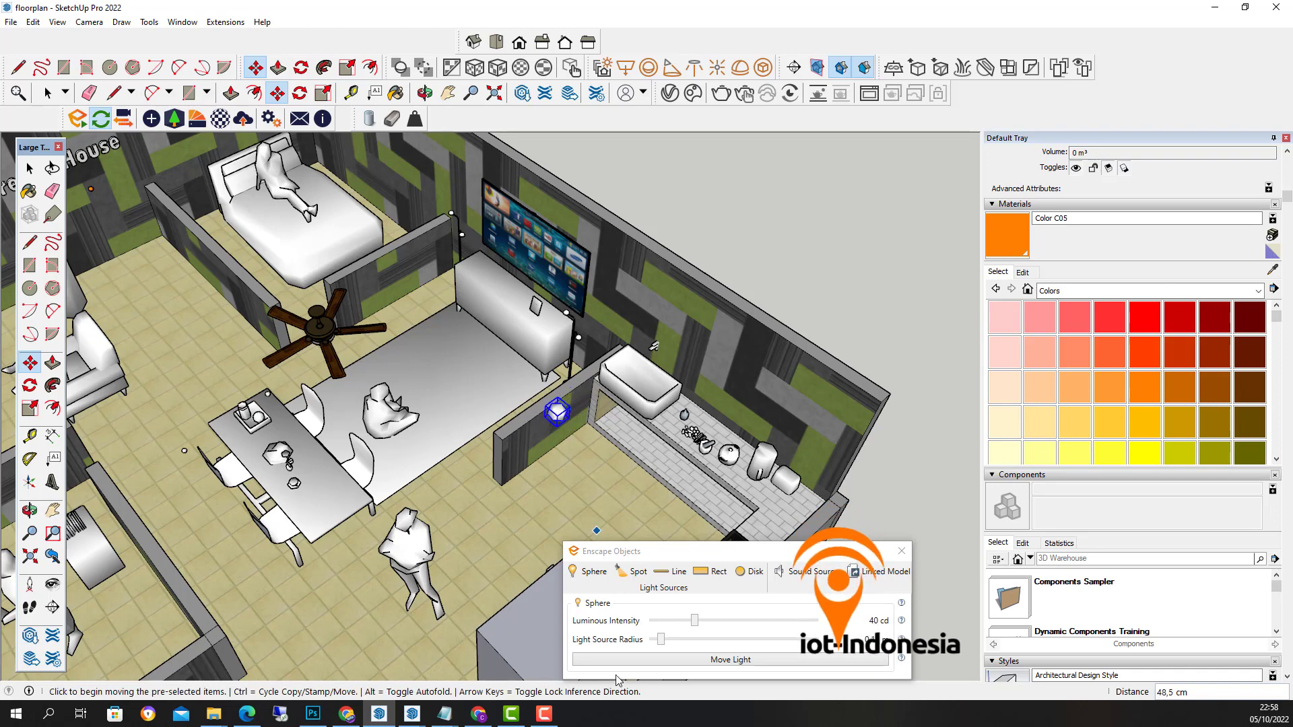
Step: Bring up the Enscape render and save its screenshot as a Portable Network Graphics file named dapuron in the ###latihan folder
left_click(425, 717)
mouse_move(372, 687)
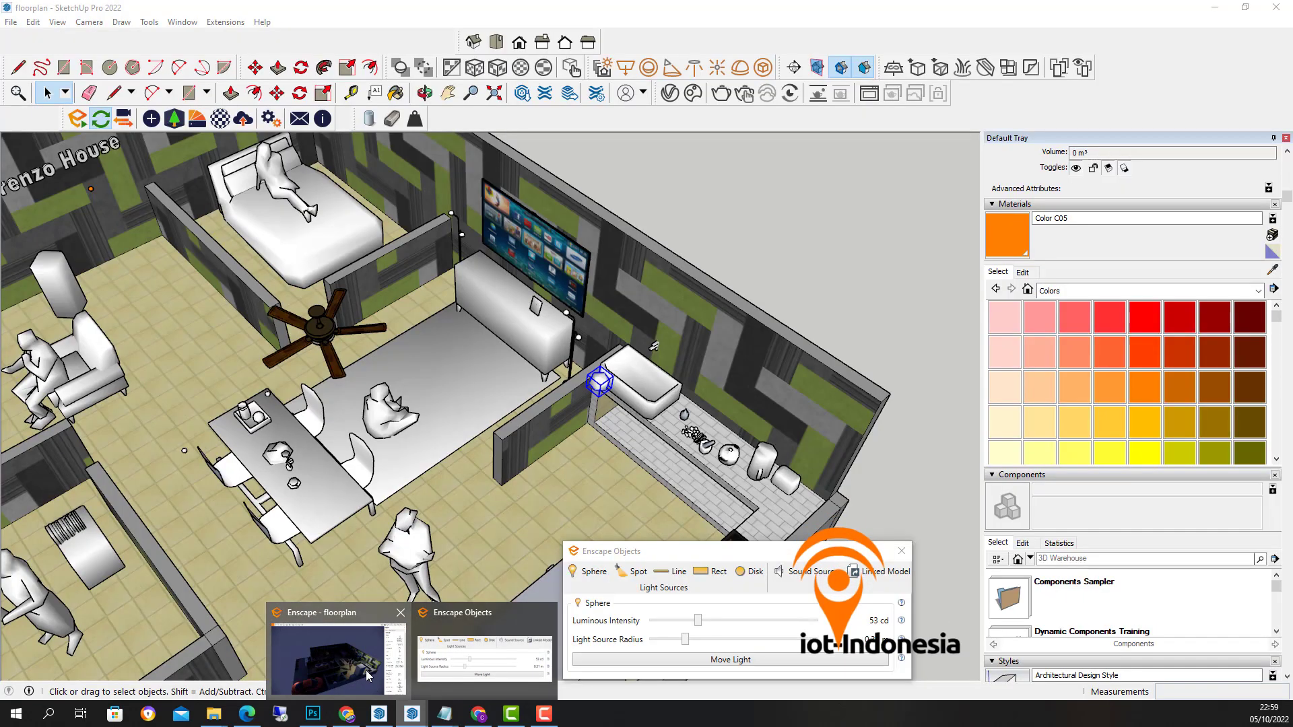
left_click(366, 669)
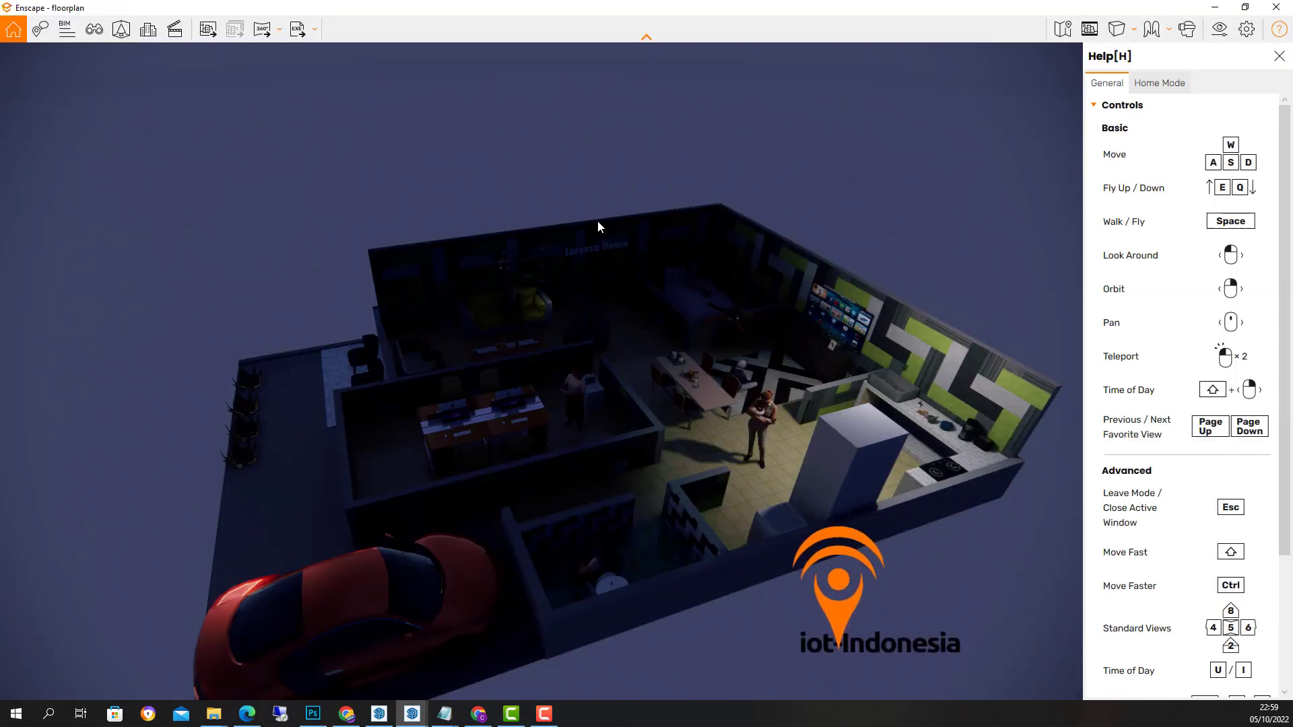
left_click(209, 35)
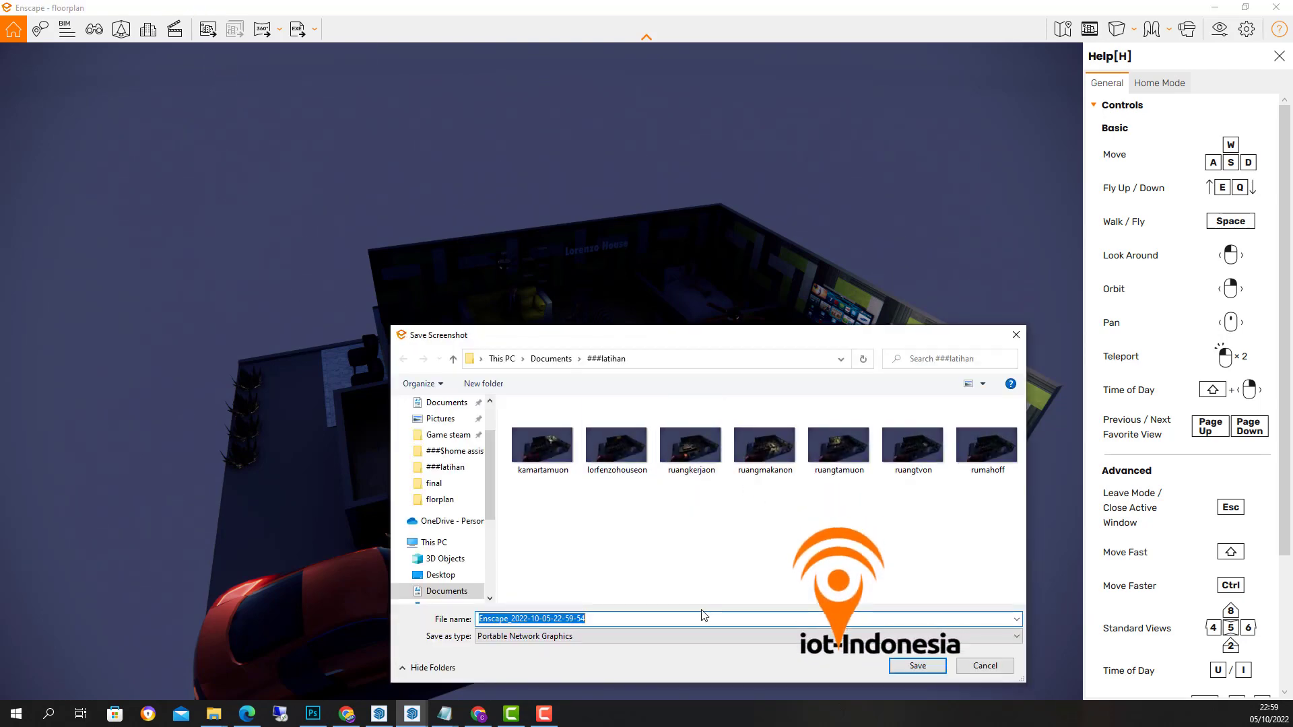
type("dapur")
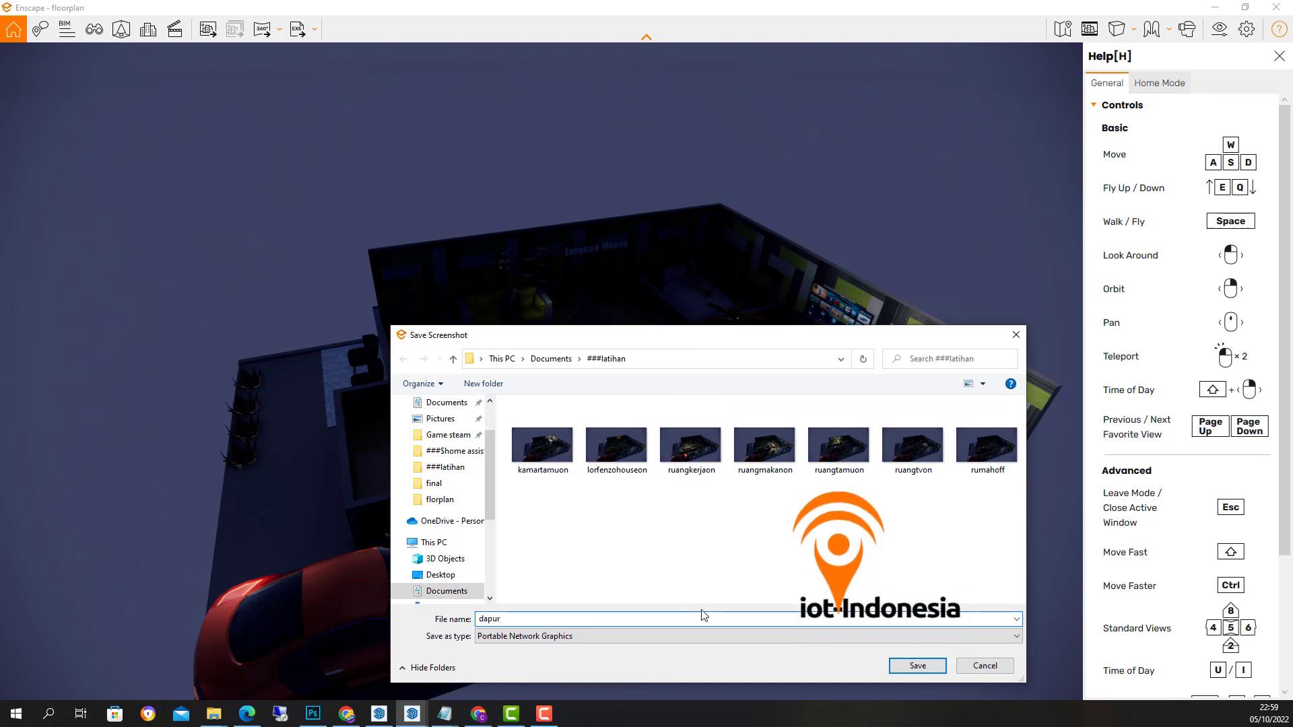
type("on")
key("Return")
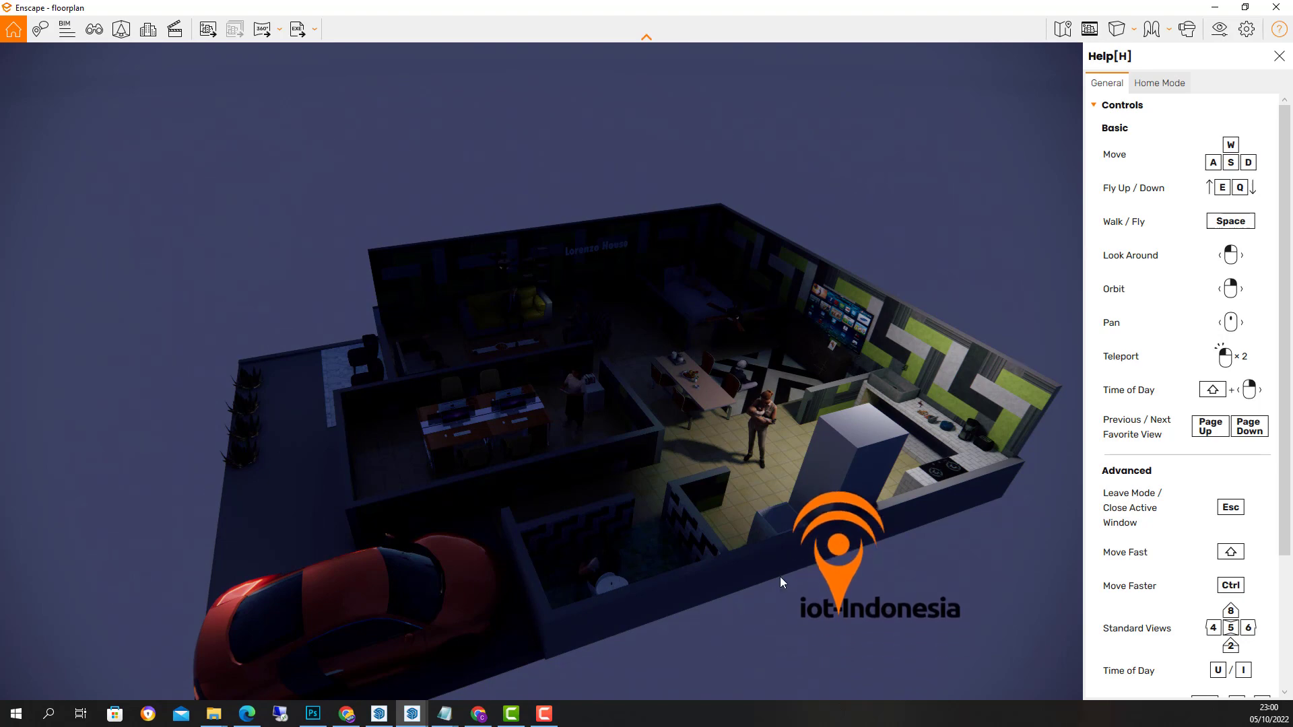
Step: Return to the SketchUp model, lower the kitchen sphere light to 1 cd with a 0.00 m source radius, and deselect it
left_click(411, 715)
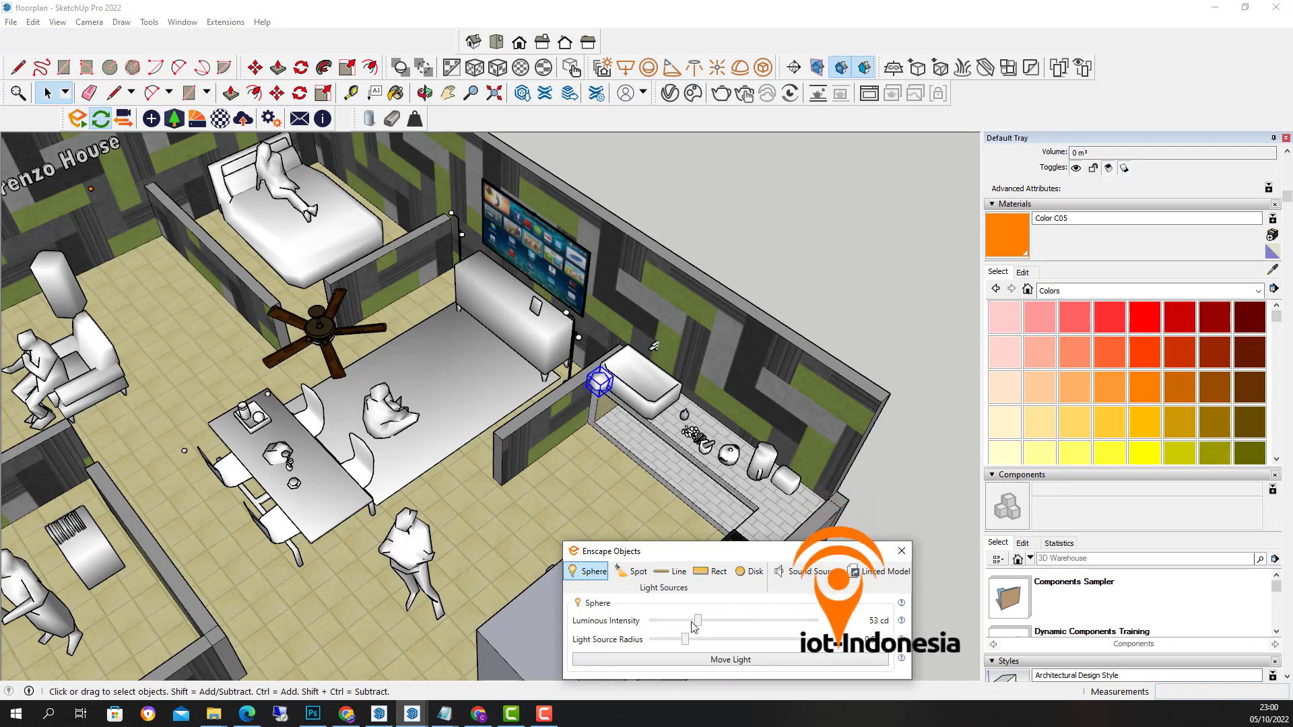
left_click_drag(697, 620, 649, 620)
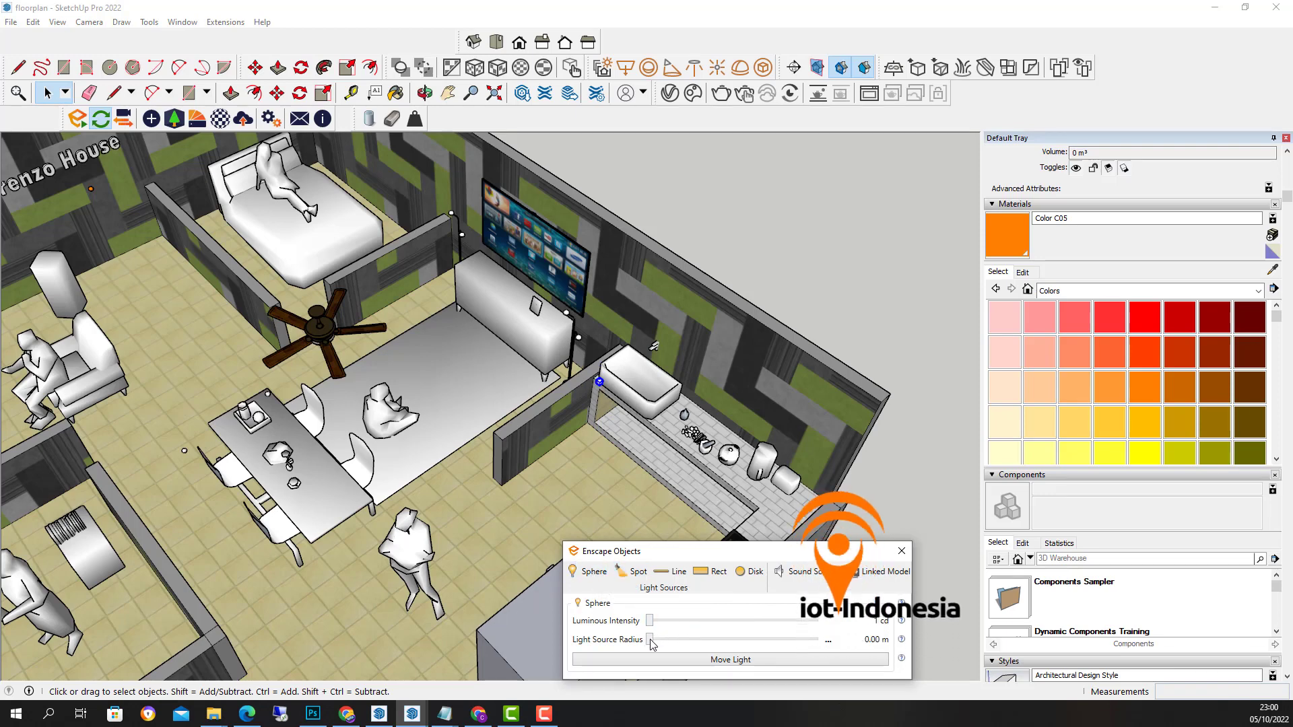
left_click(426, 633)
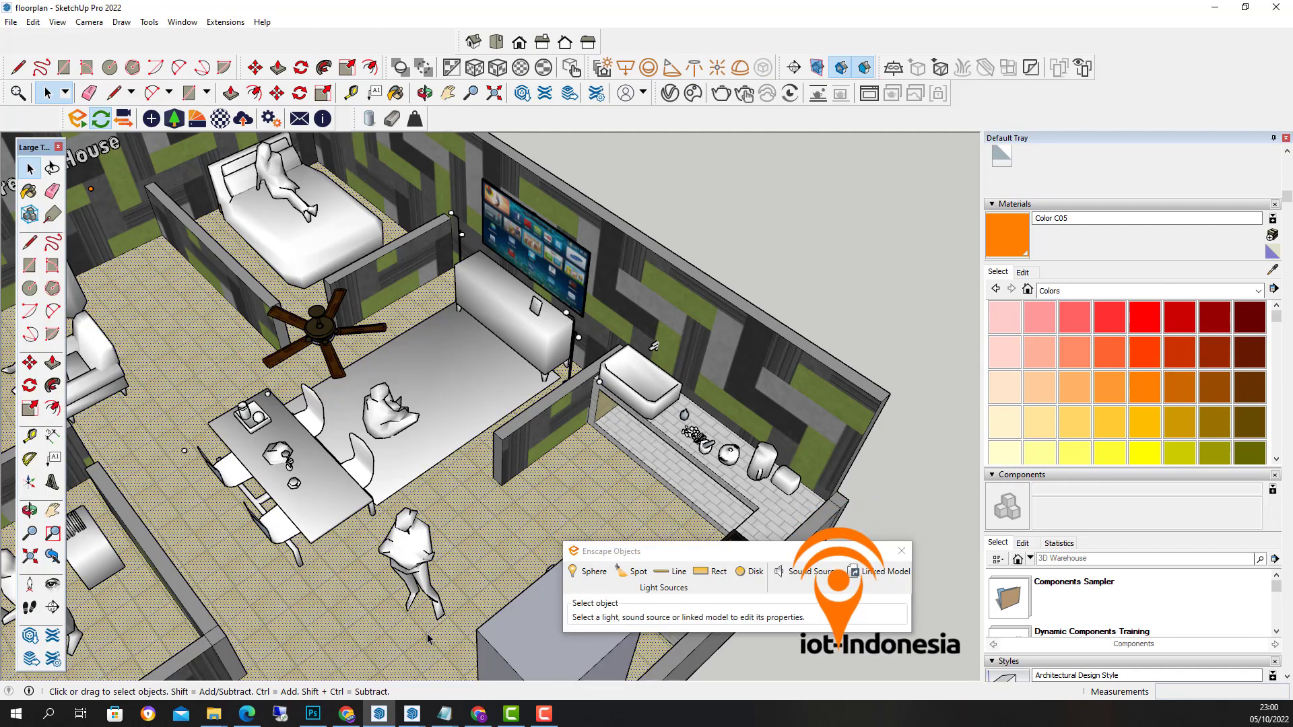
Step: Place an Enscape sphere light on the green-tiled bathroom floor beside the figure and raise it vertically by about 233.1 cm
scroll(451, 639, "down", 1)
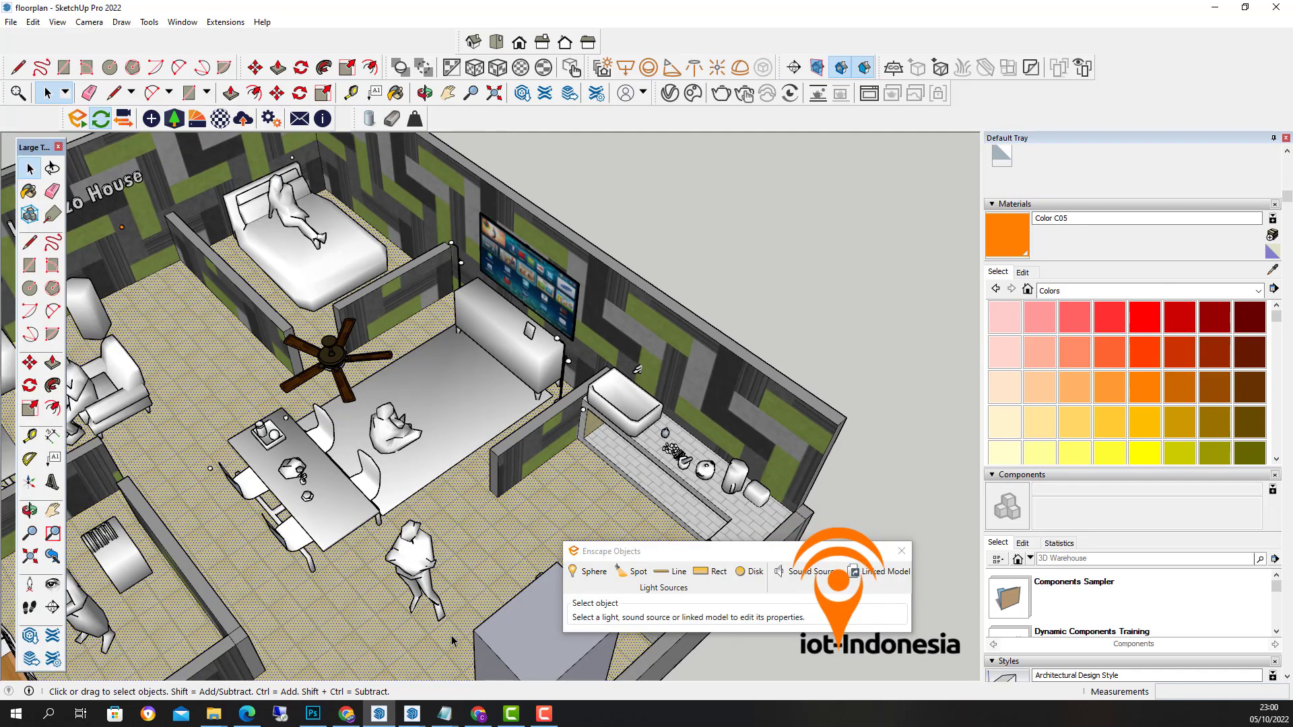
middle_click_drag(436, 667, 550, 334)
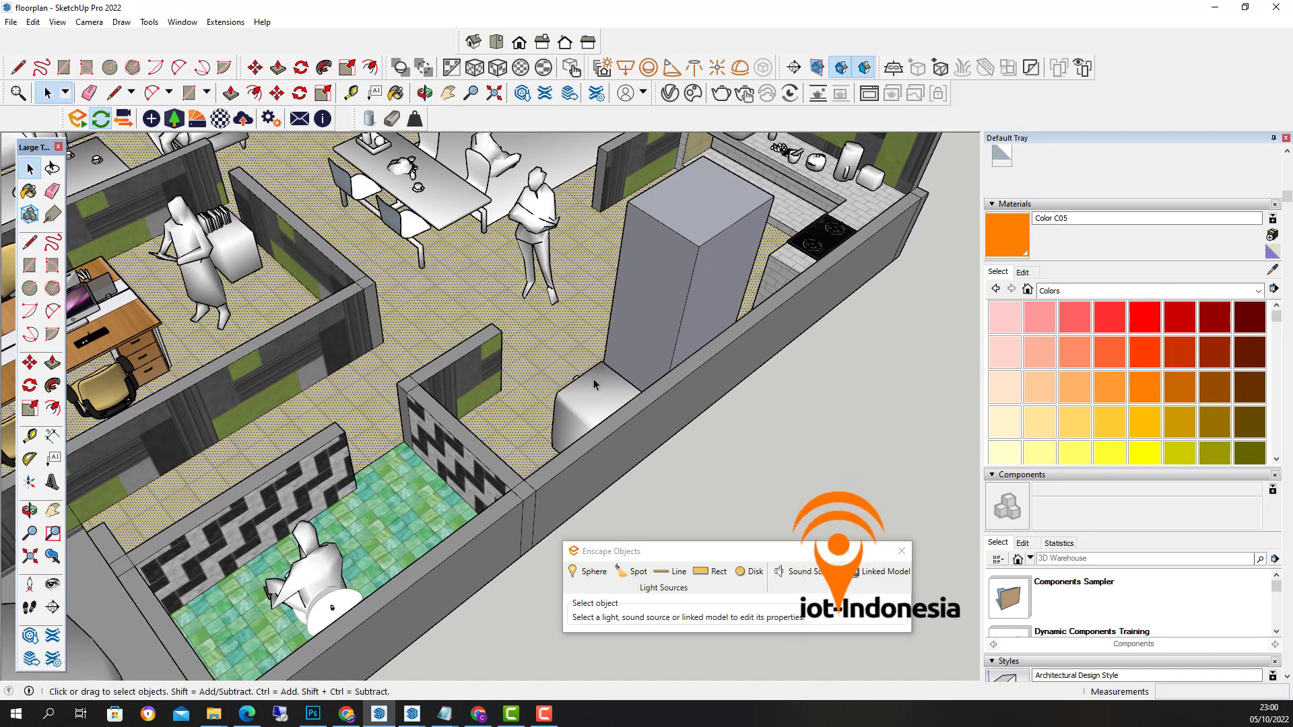
left_click(589, 573)
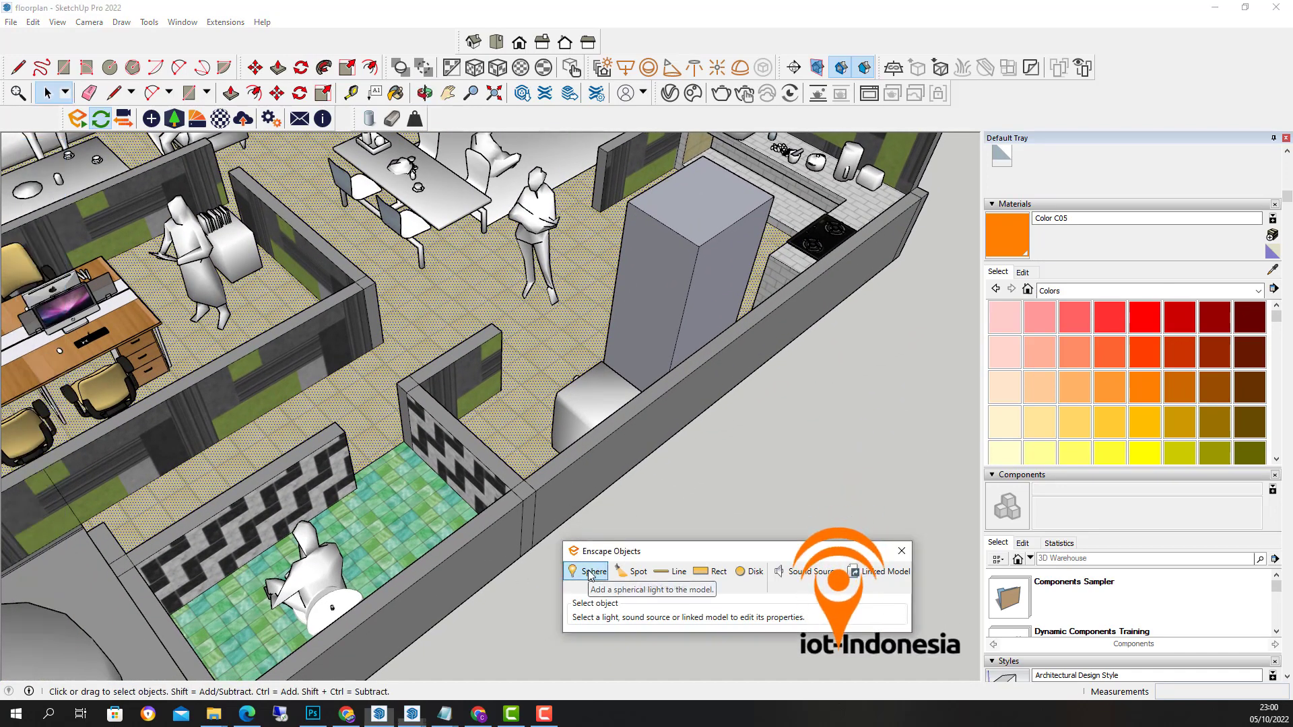
left_click(346, 533)
left_click(346, 535)
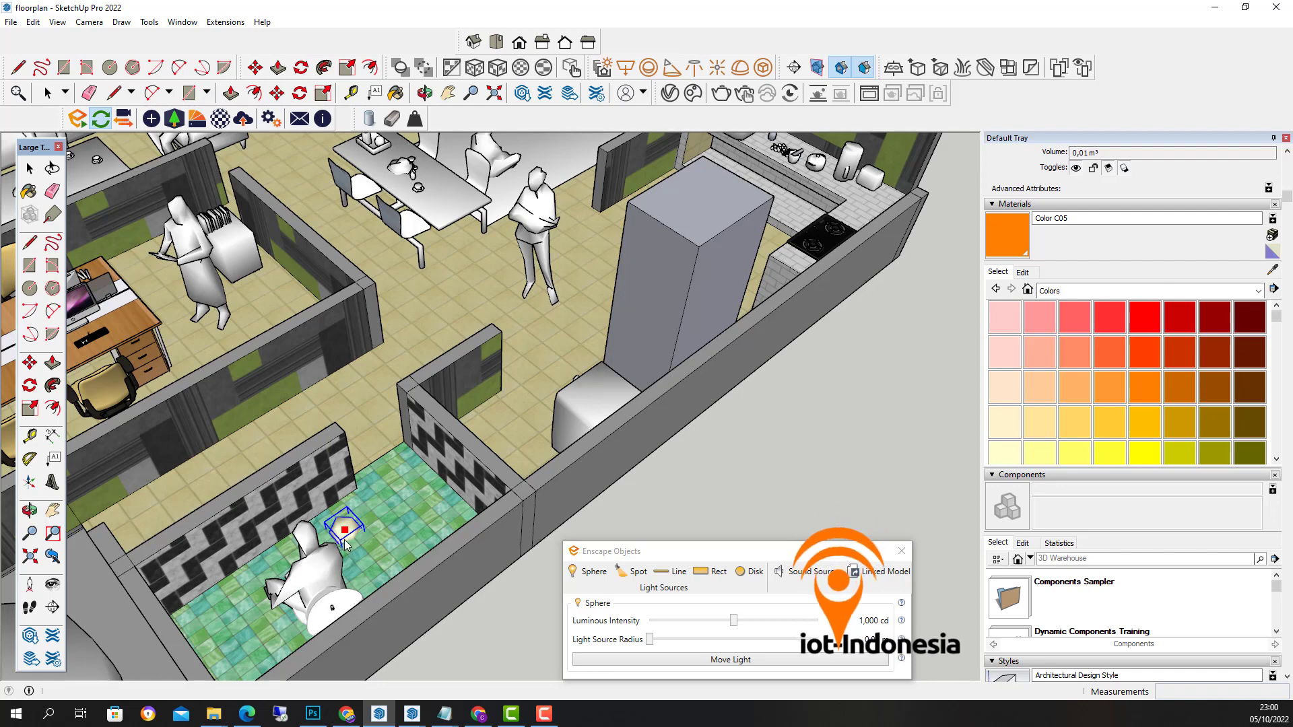
key("m")
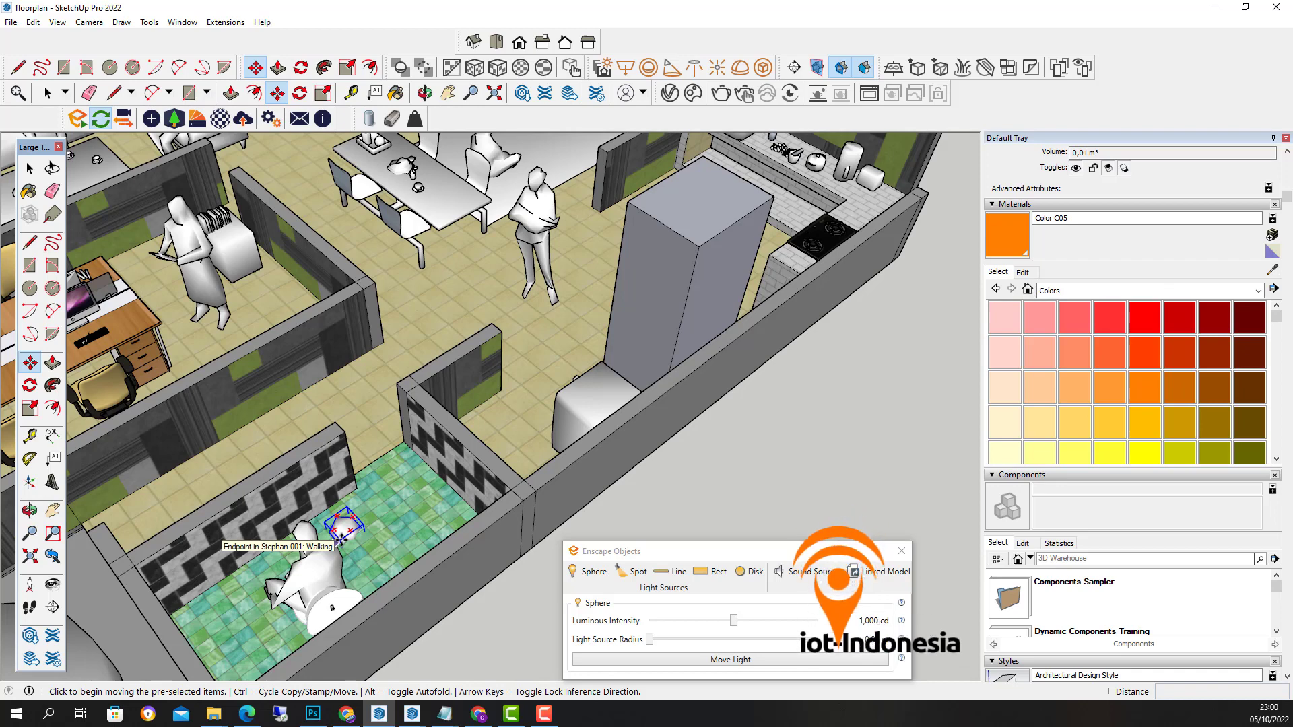
left_click(341, 537)
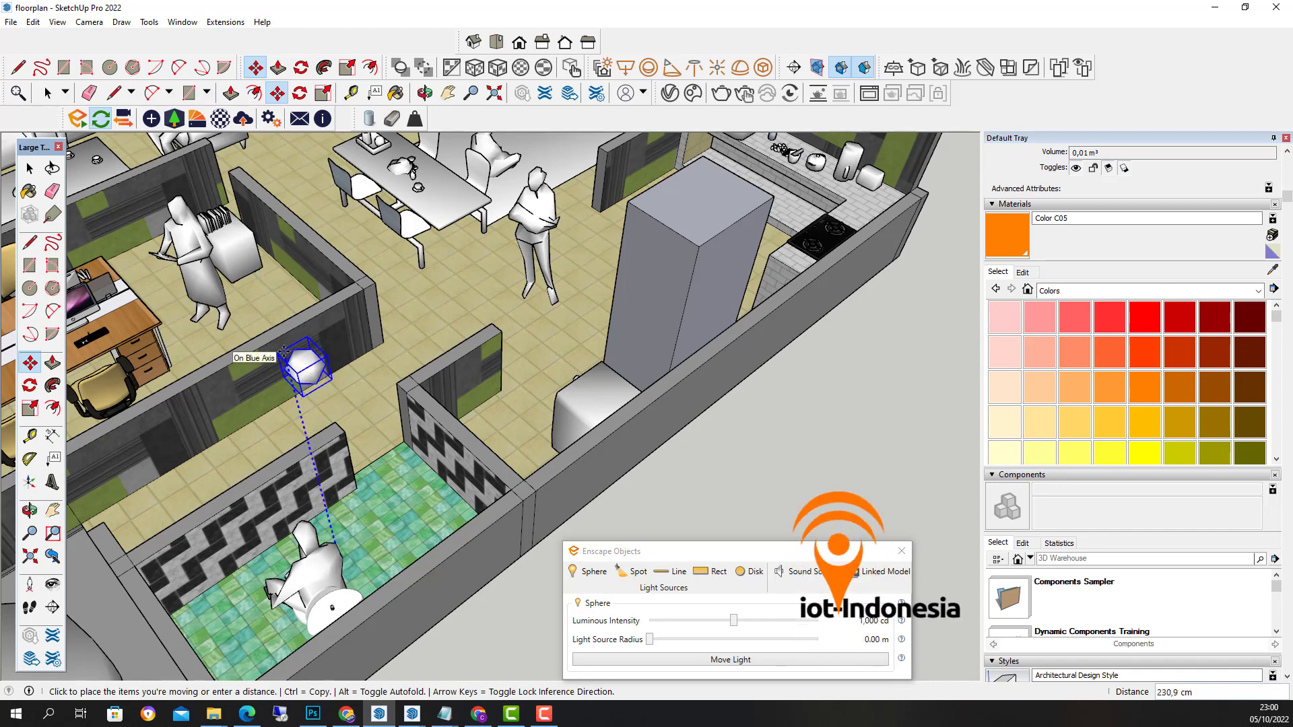
left_click(282, 349)
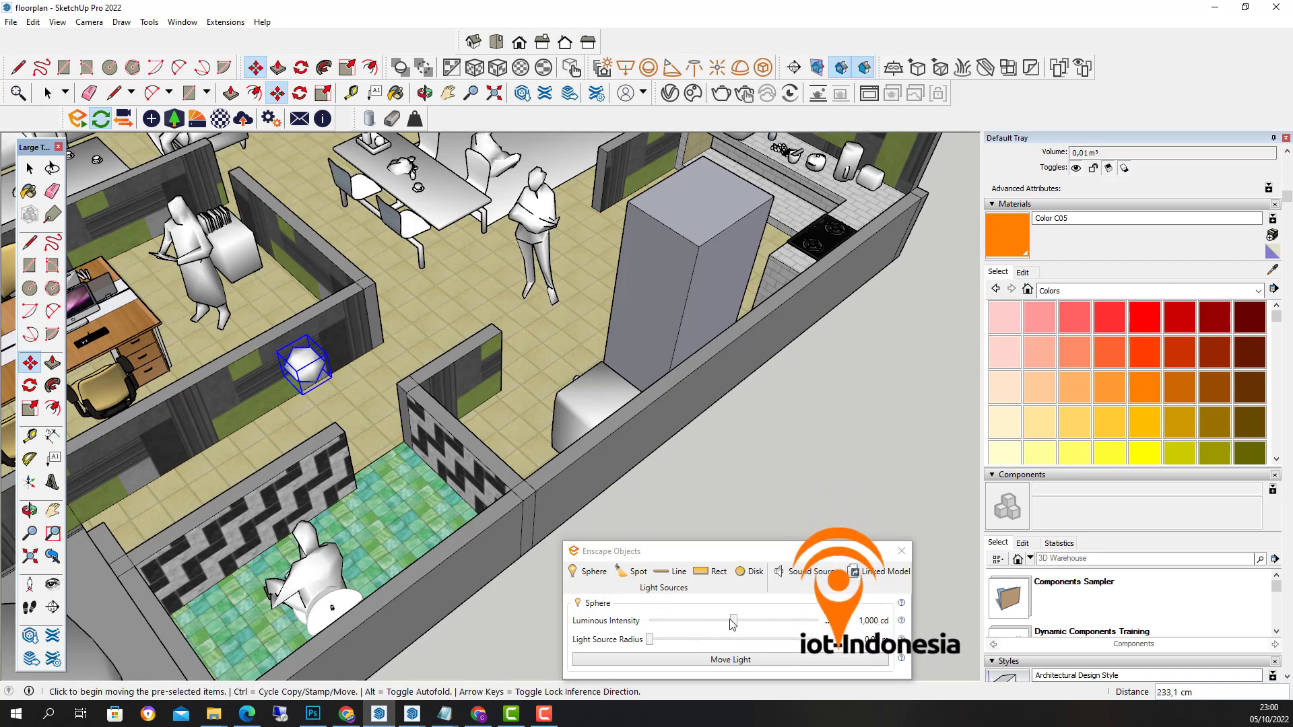
Step: Set the bathroom sphere light to 16 cd, enlarge its source radius slightly and bring up the Enscape render
left_click_drag(734, 623, 664, 642)
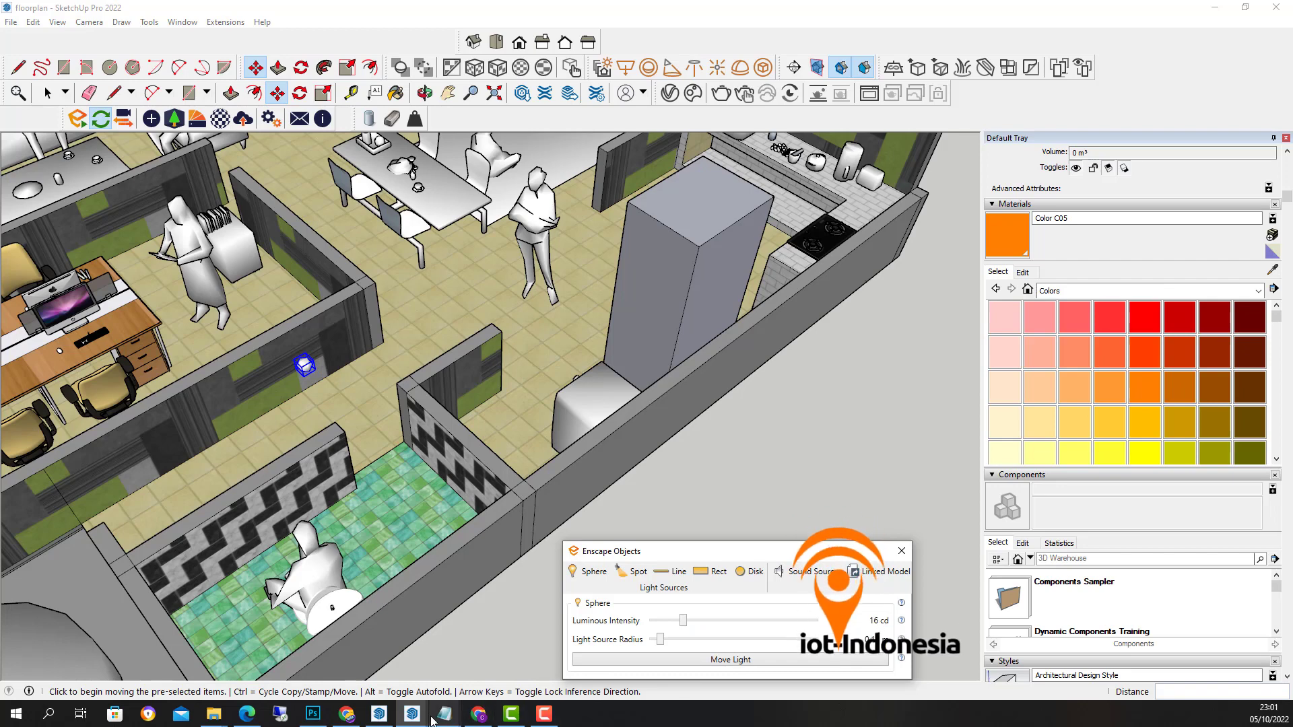
mouse_move(417, 716)
left_click(362, 681)
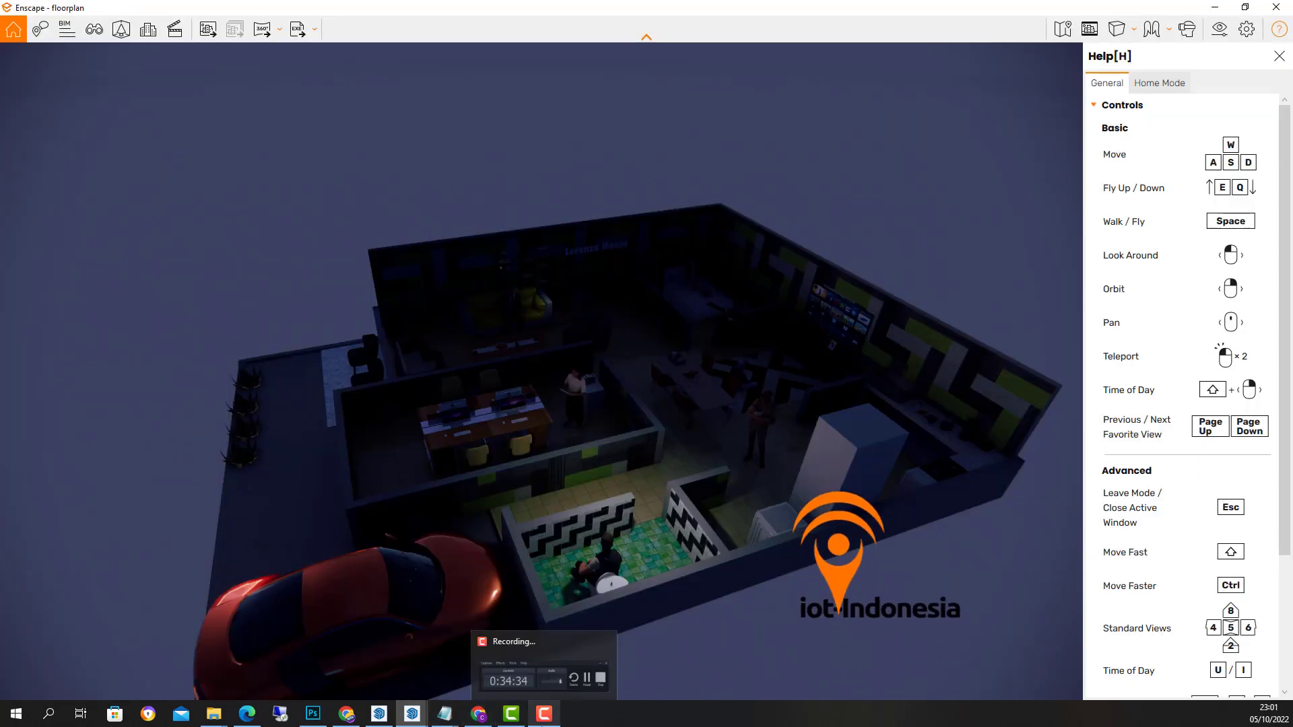
Step: Return to the SketchUp model, raise the bathroom sphere light to 20 cd, and check it in the Enscape render
mouse_move(438, 722)
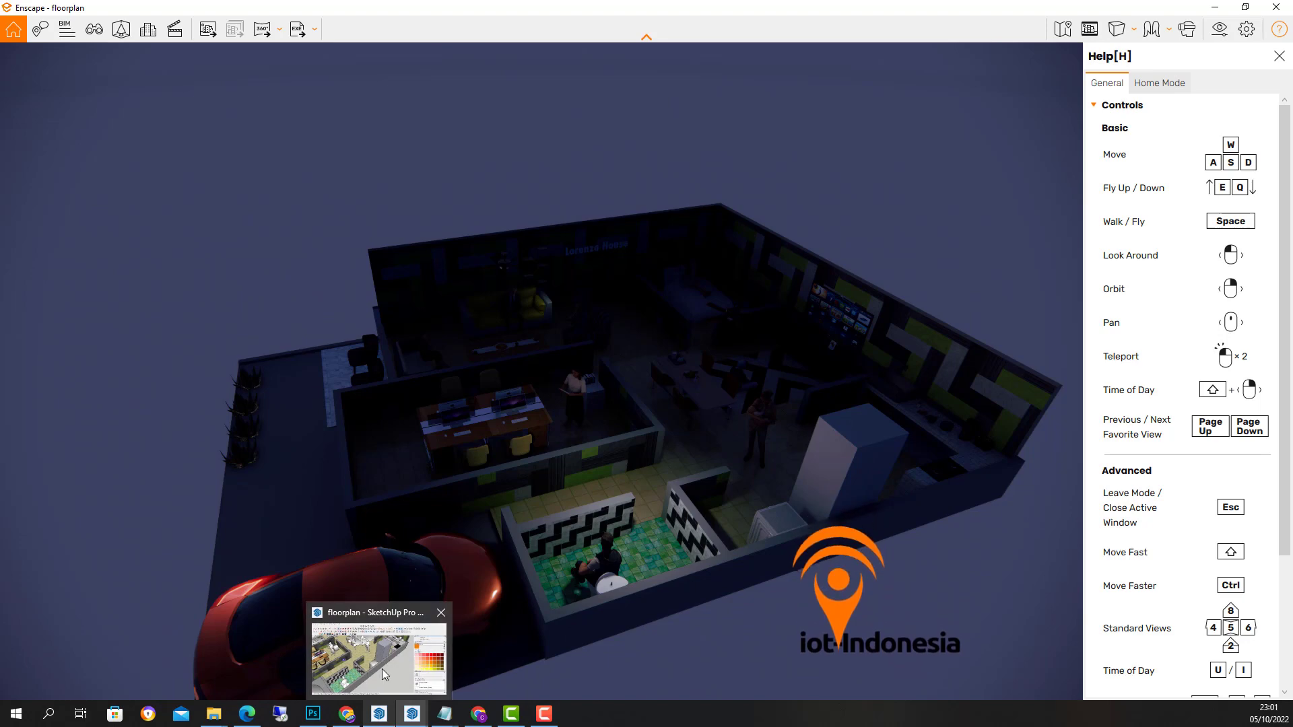
left_click(382, 669)
left_click_drag(686, 625, 688, 626)
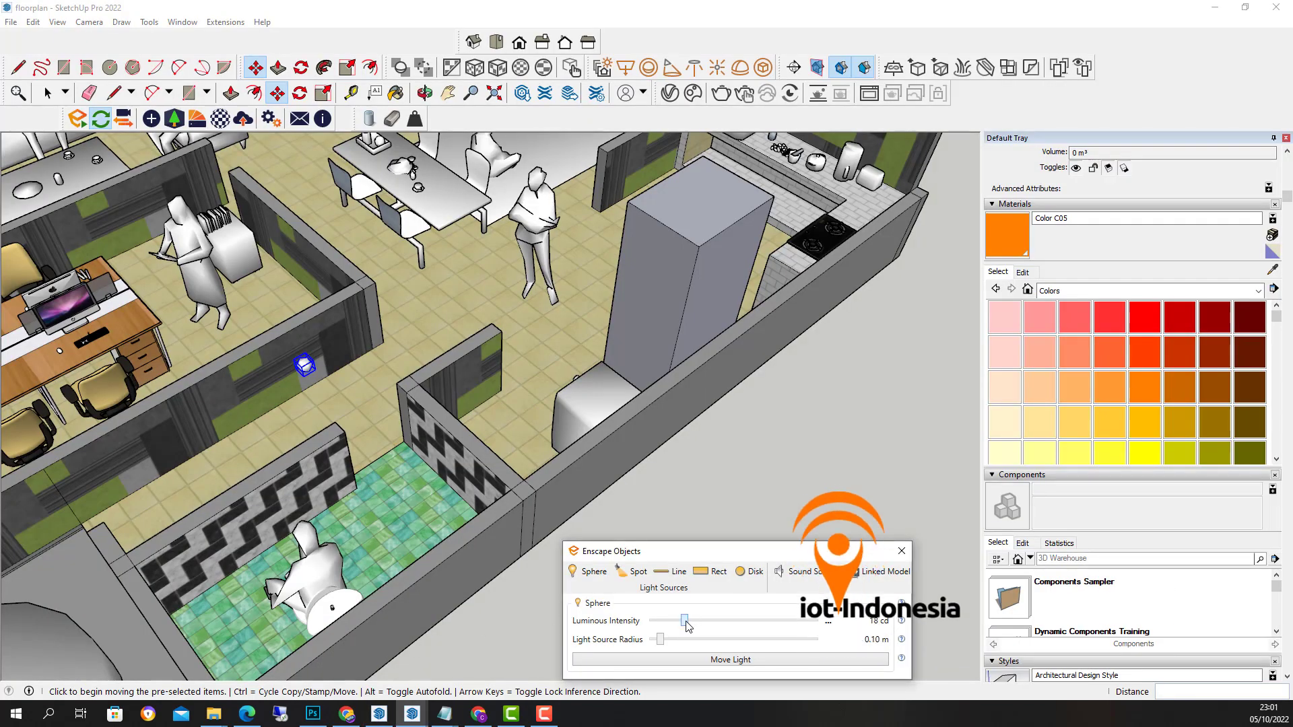
left_click(418, 720)
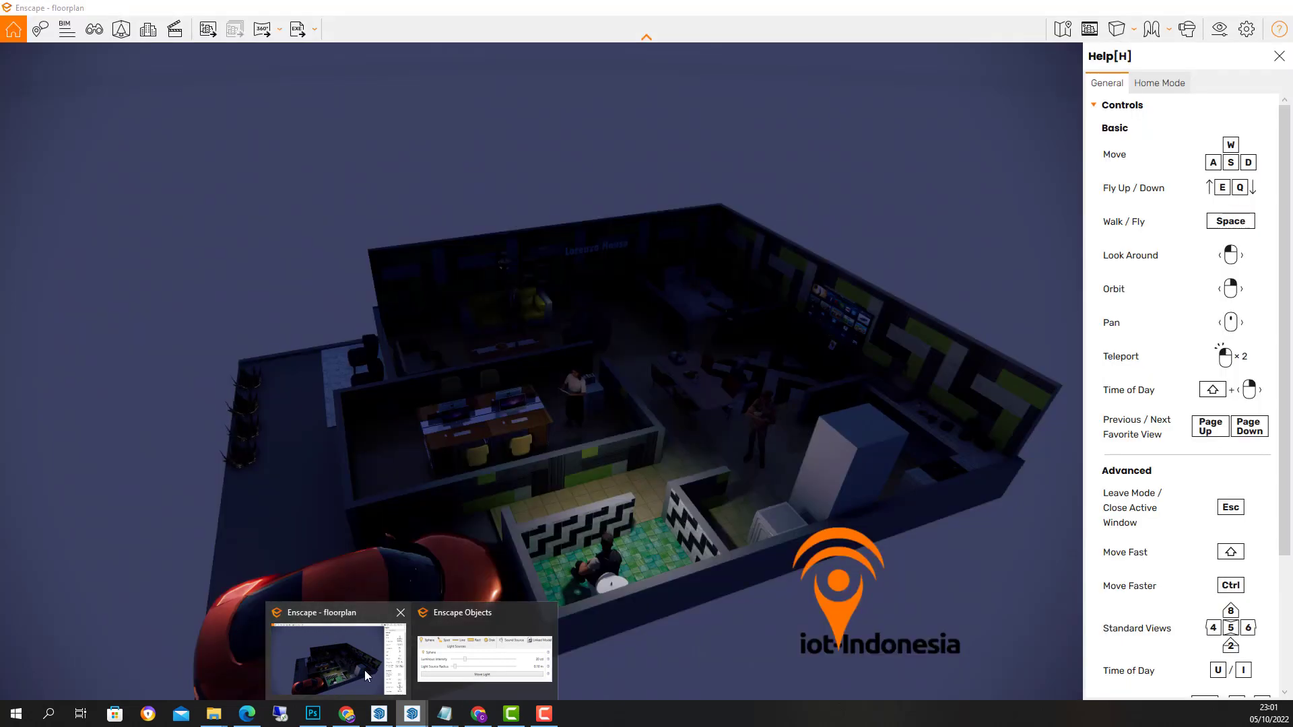
left_click(365, 669)
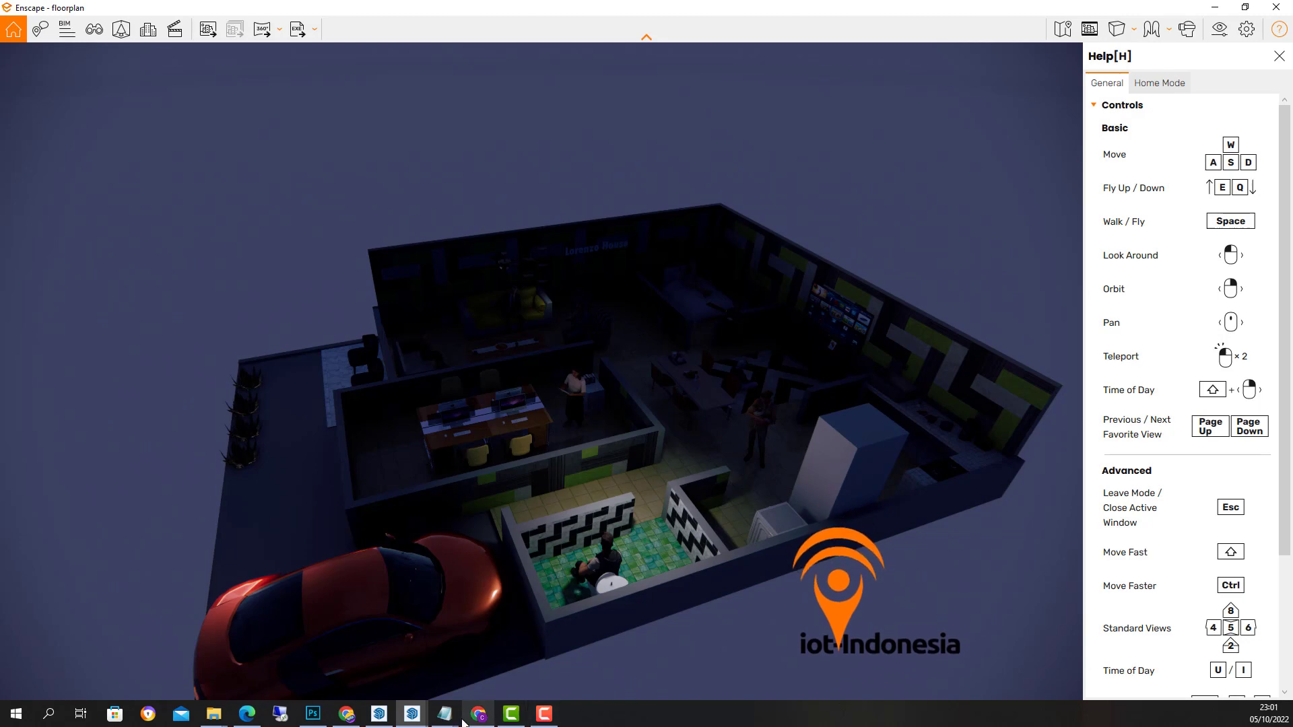
Step: Switch back to the SketchUp model, set the bathroom sphere light to 34 cd, and bring up the Enscape render
mouse_move(379, 714)
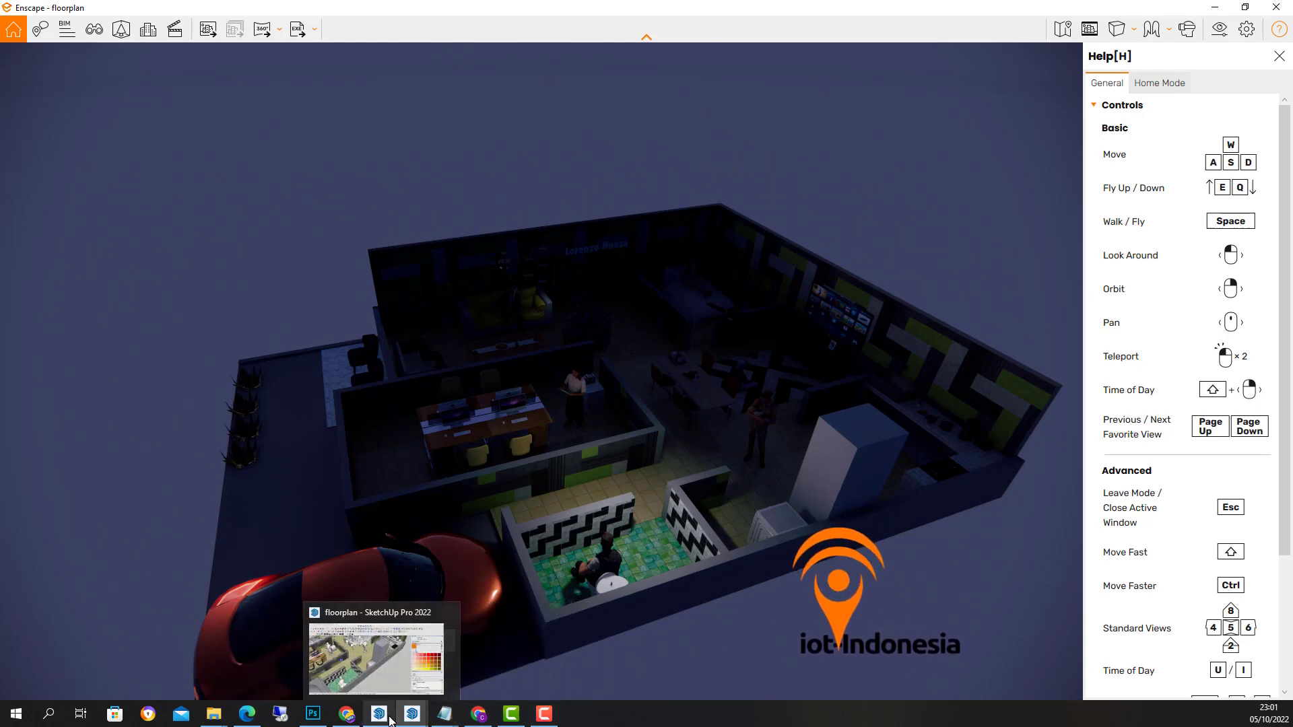
left_click(379, 674)
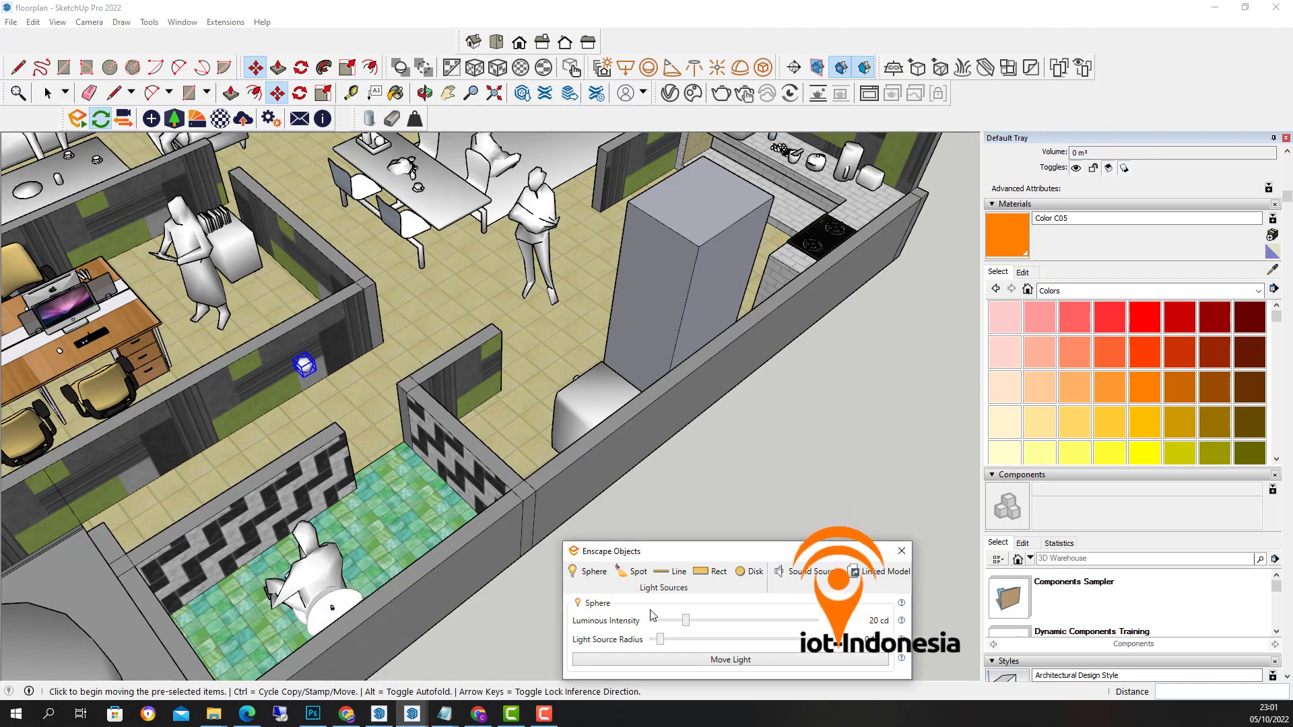
left_click_drag(691, 623, 693, 621)
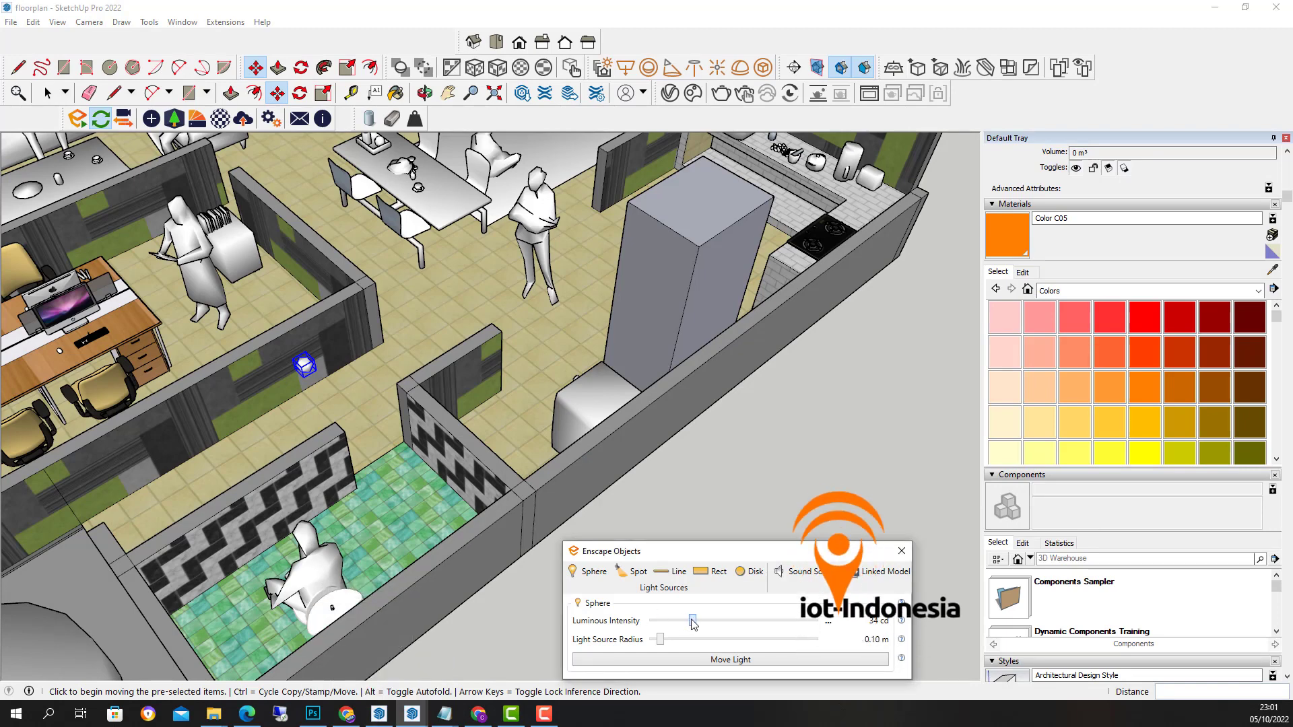
mouse_move(410, 716)
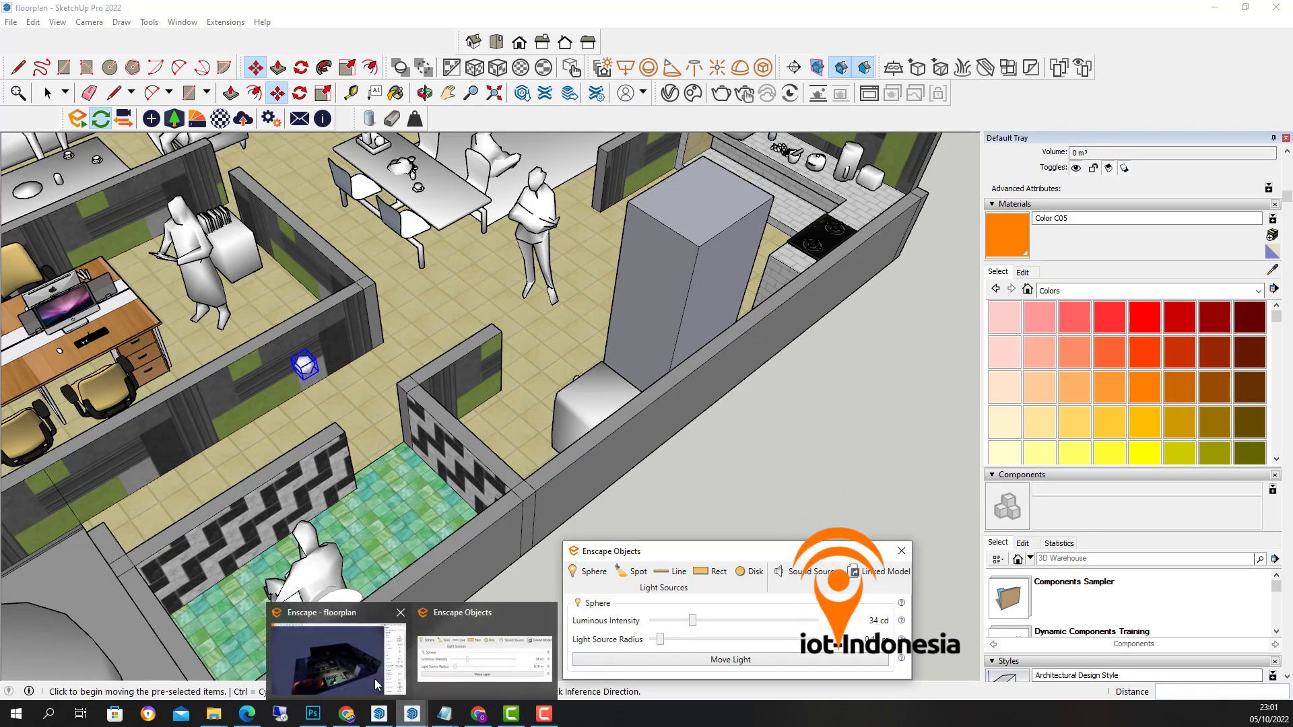
Step: Switch to the Enscape window and save a screenshot of the lit bathroom view as kamarmandion in PNG format
left_click(365, 673)
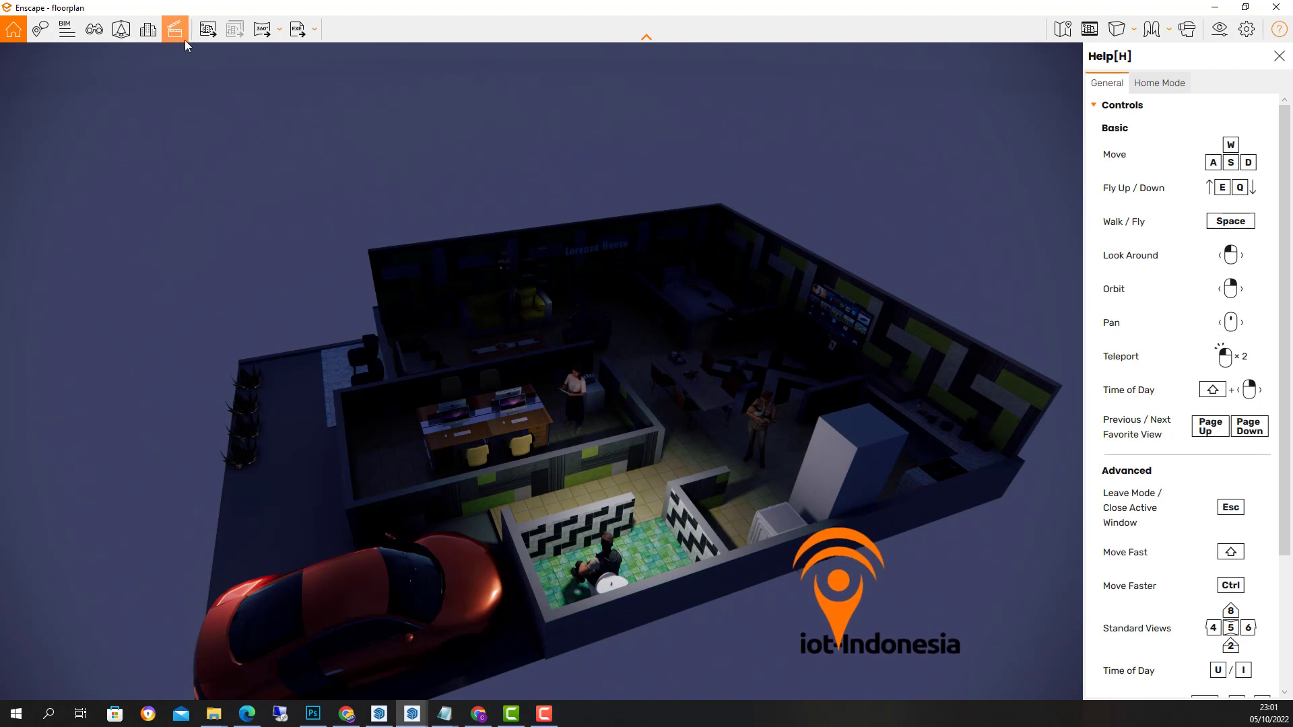
left_click(204, 33)
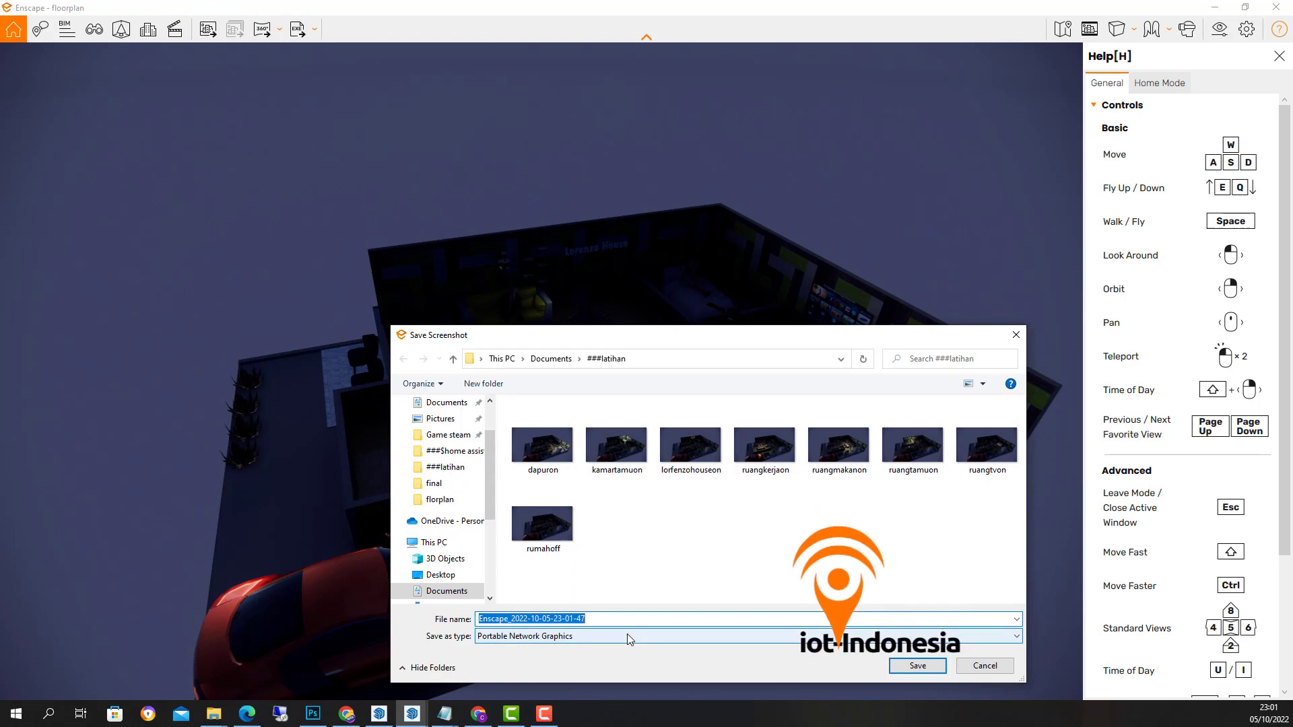
type("ka")
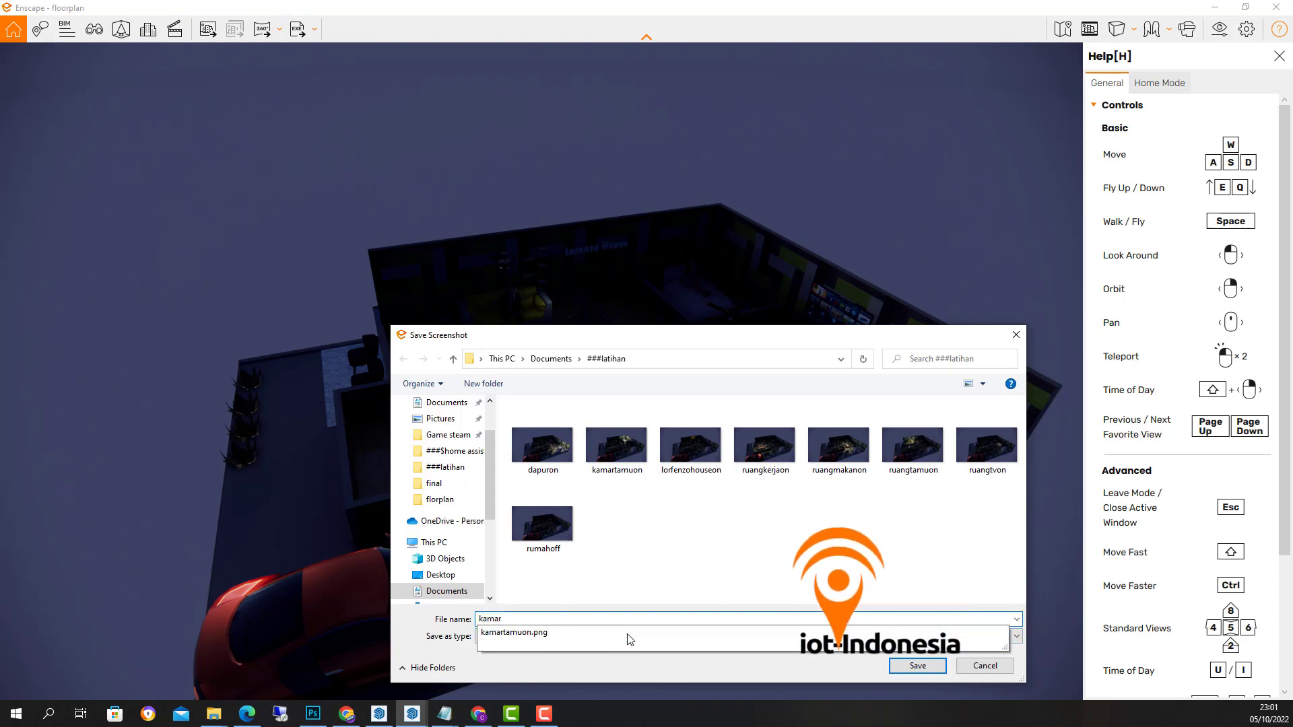
type("marma")
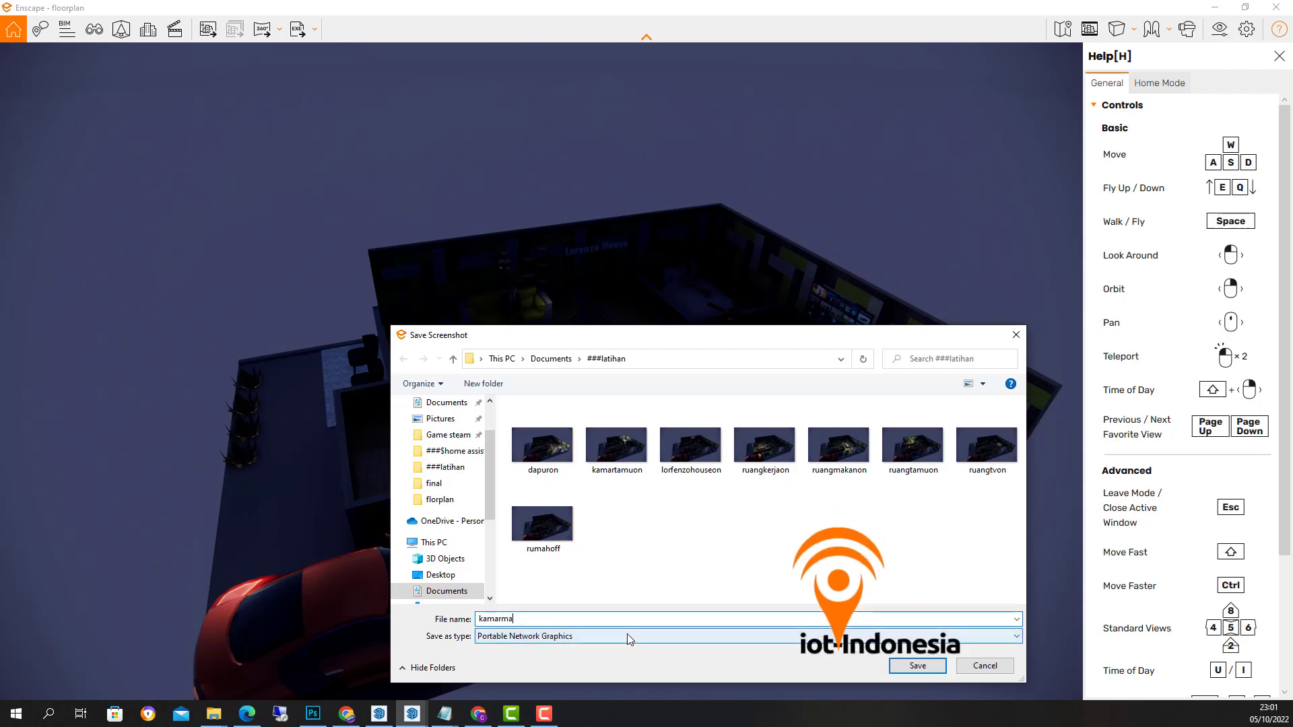
type("ndio")
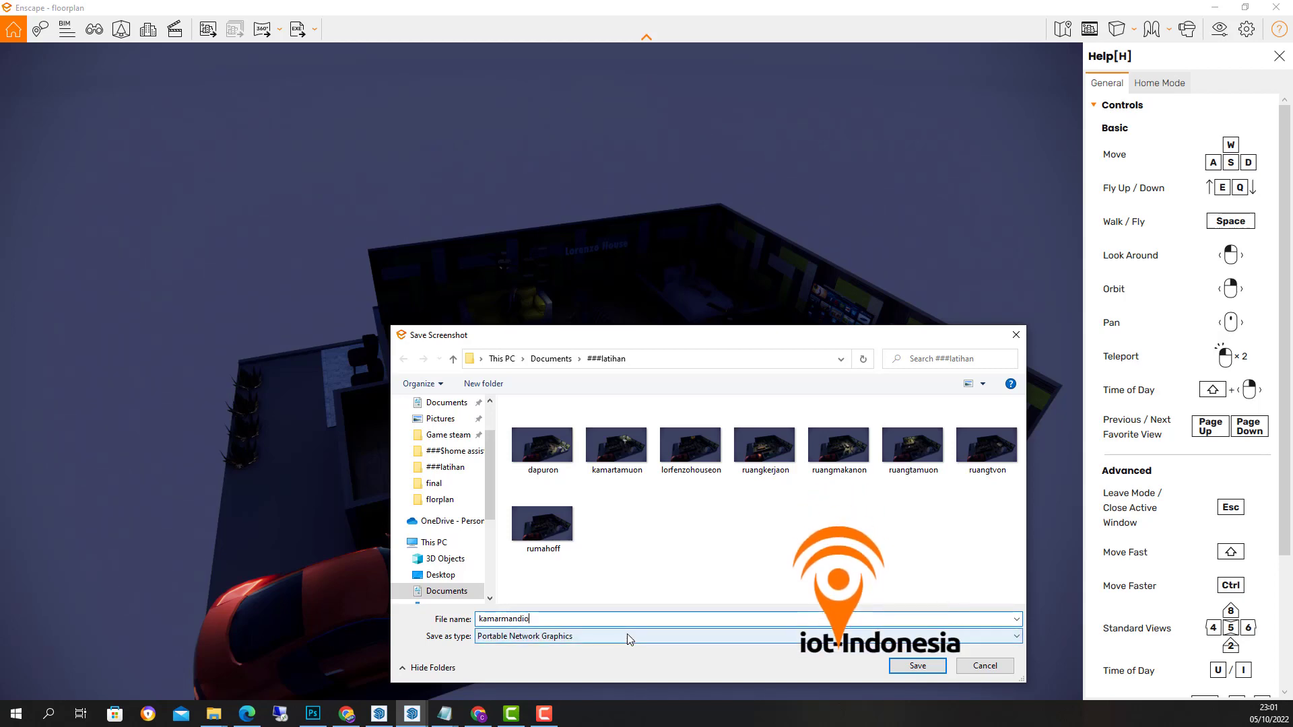
type("n")
key("Return")
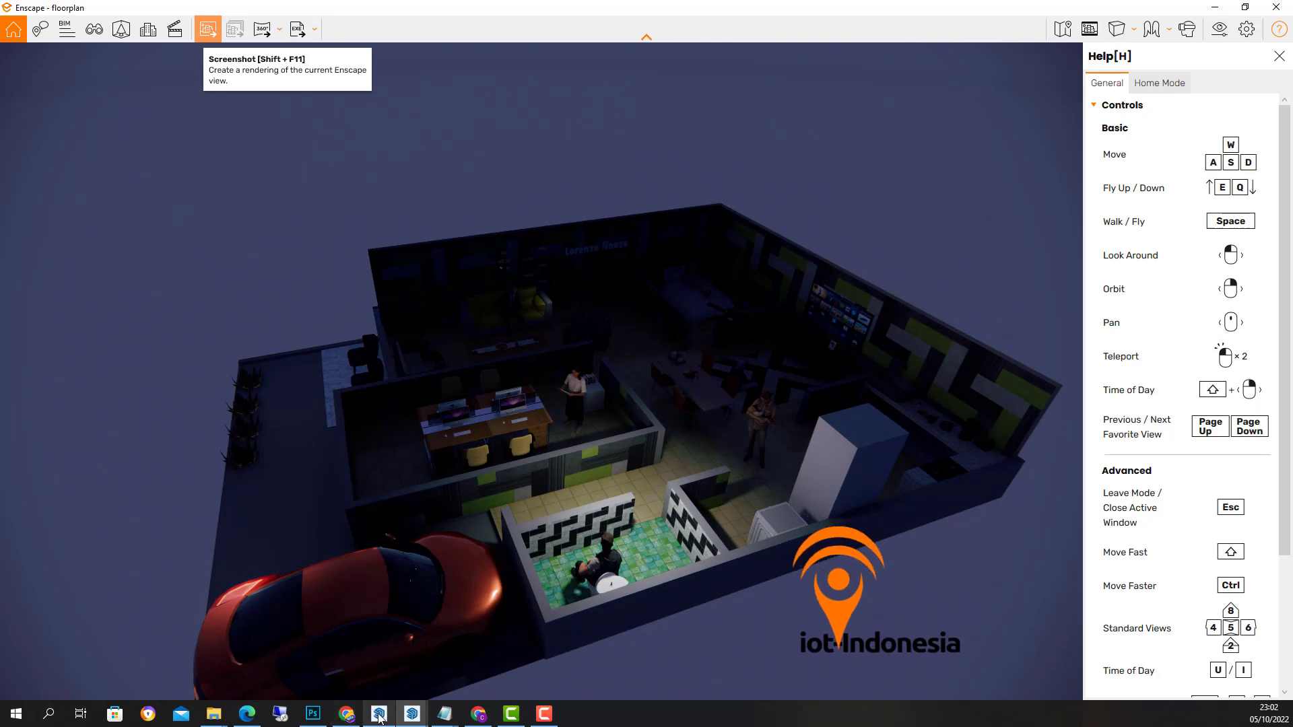
Step: Return to SketchUp and dim the bathroom sphere light to 1 cd, with its light source radius at the minimum
left_click(379, 712)
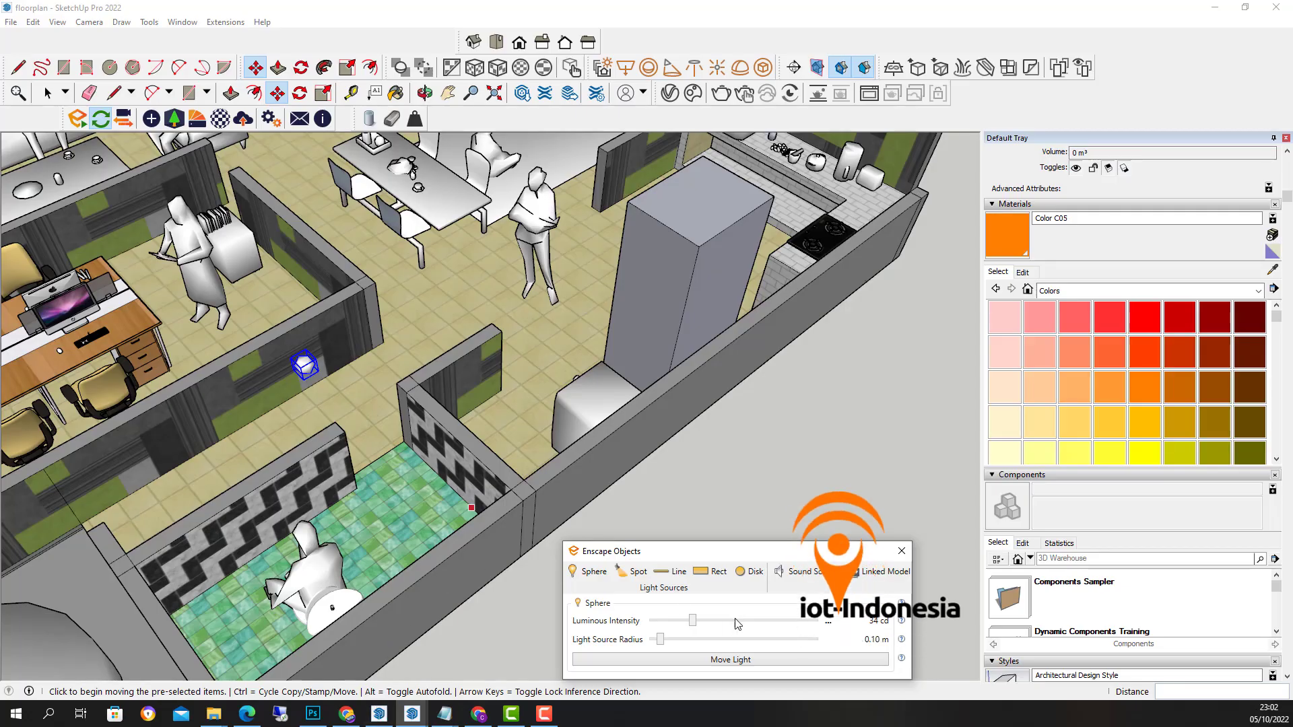
left_click_drag(692, 620, 649, 640)
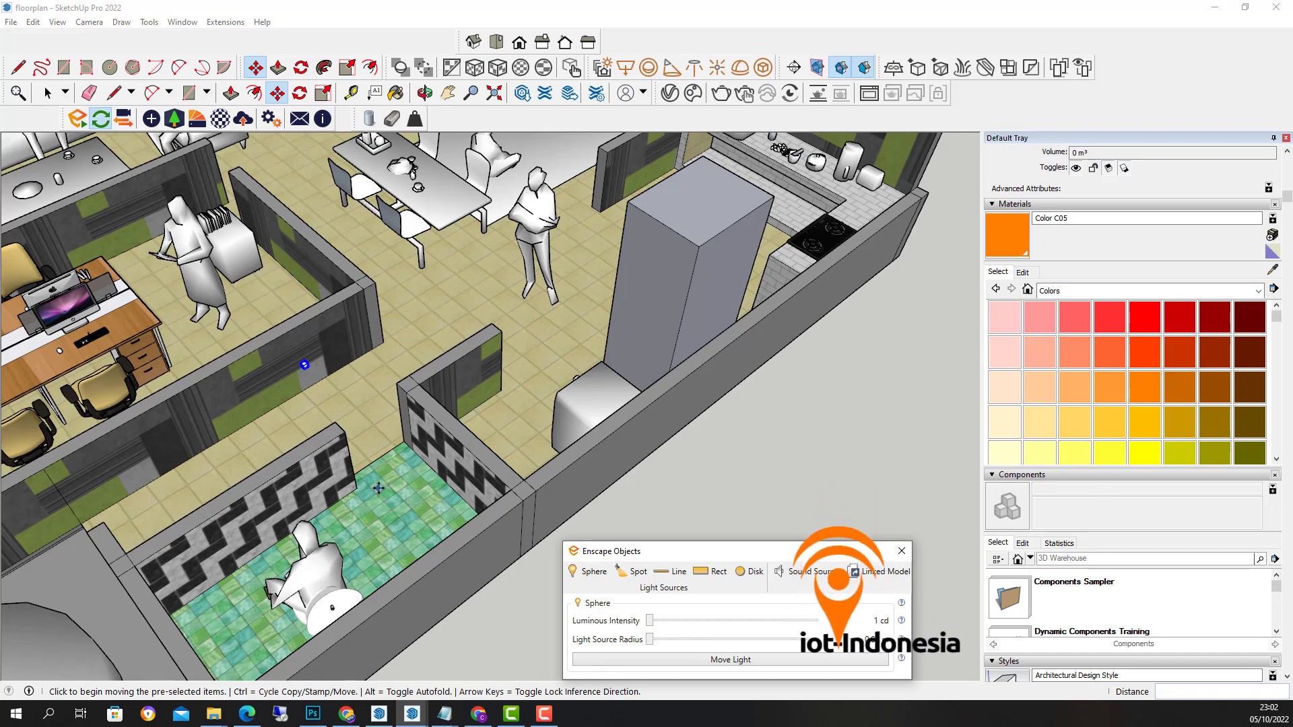
Step: Place an Enscape sphere light on the corridor floor between office and bathroom and raise it about 212 cm
middle_click_drag(449, 468, 592, 466)
key("m")
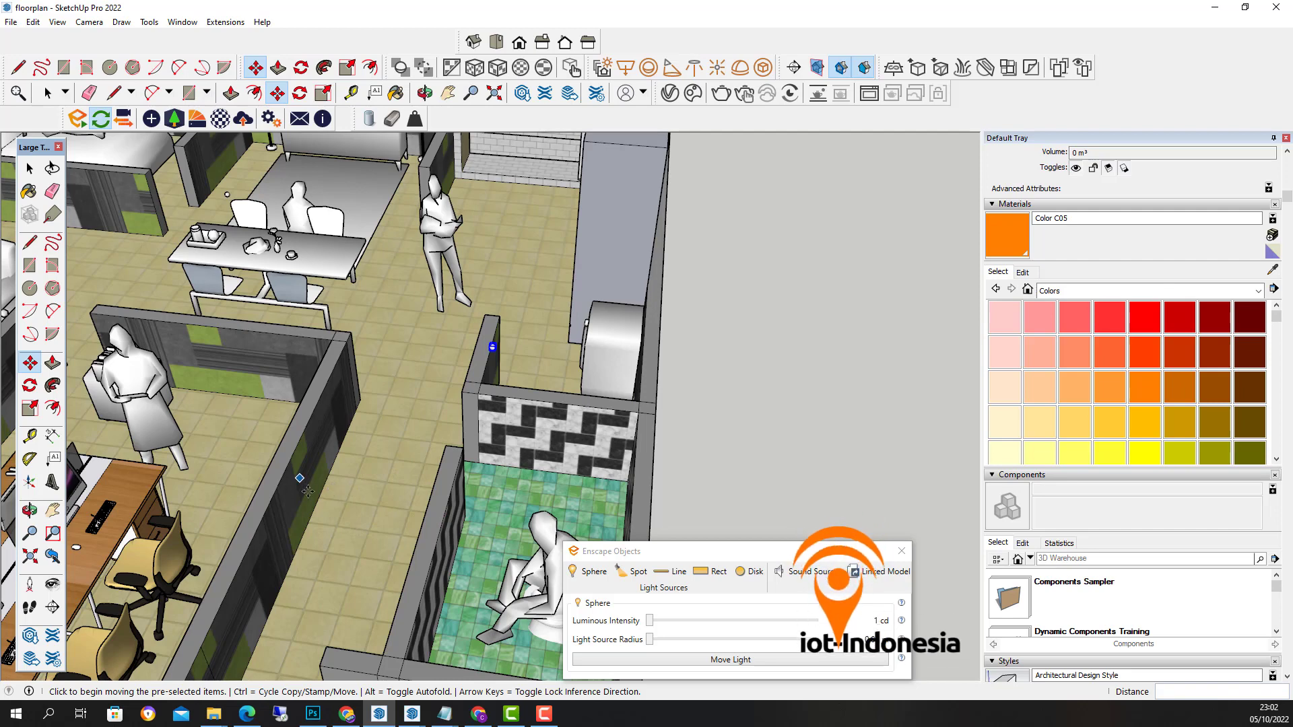
left_click(594, 572)
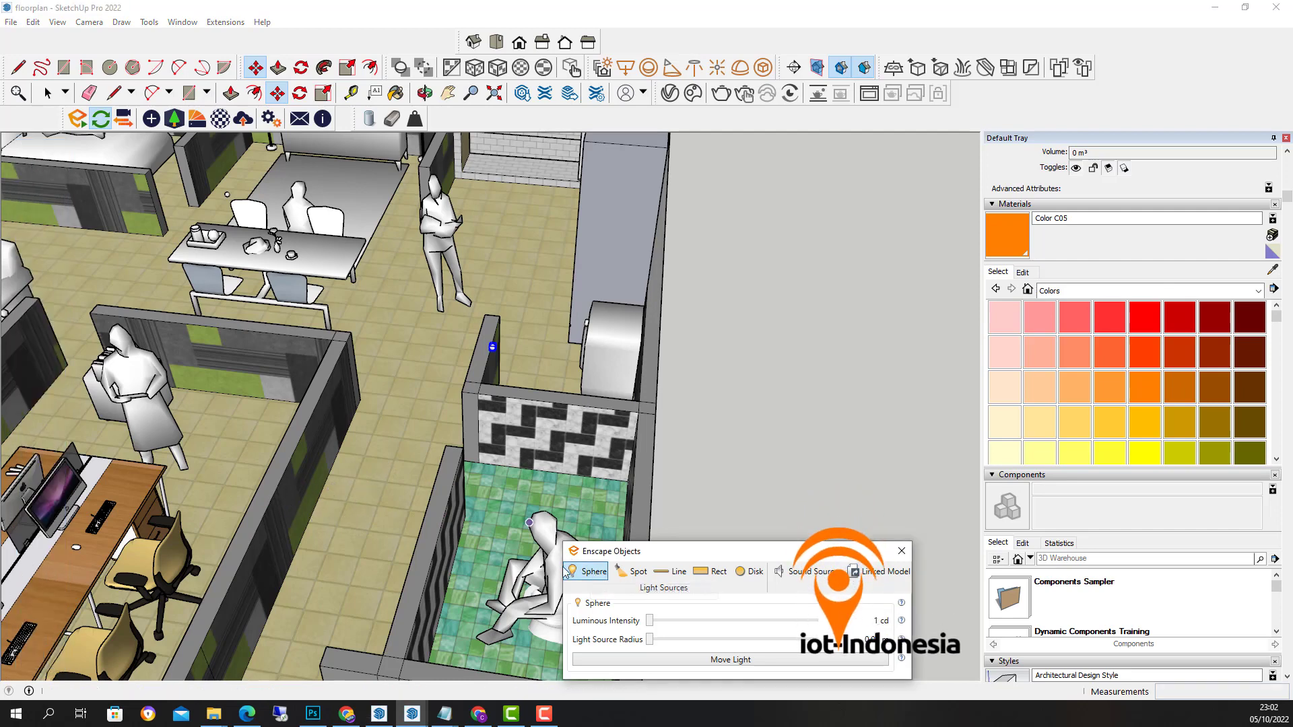
left_click(373, 506)
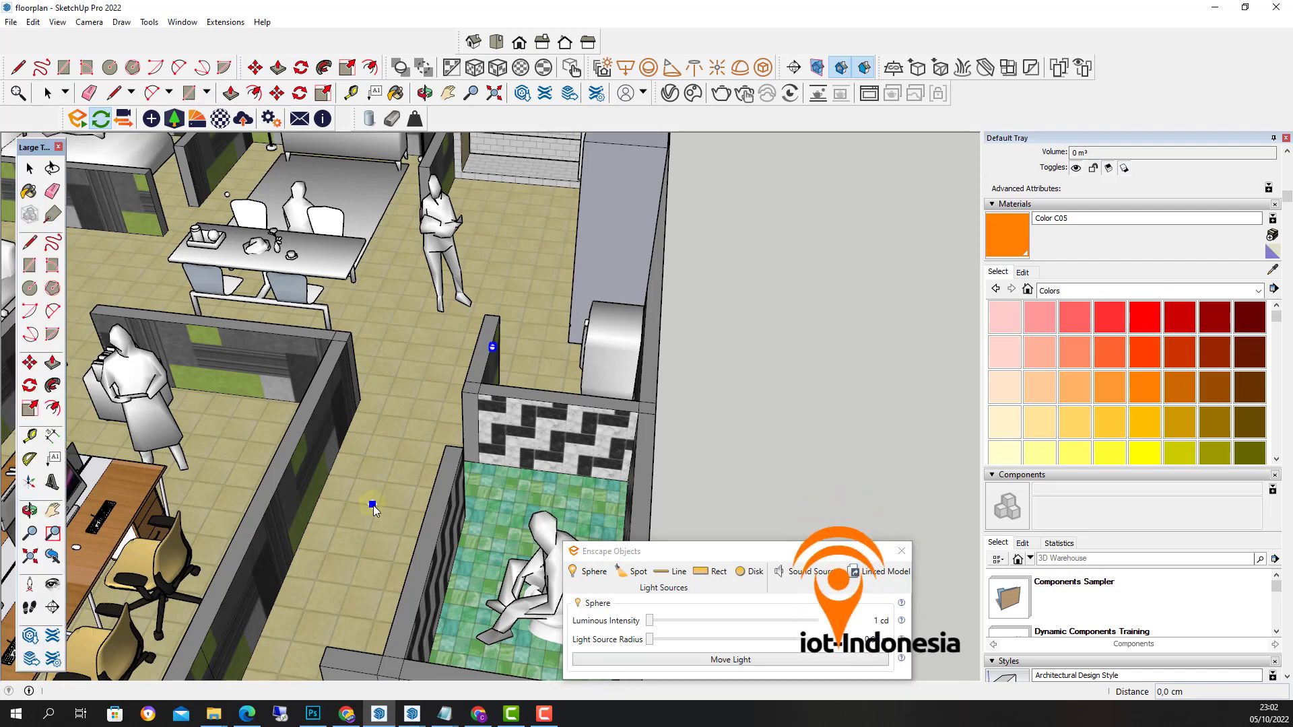
left_click(374, 510)
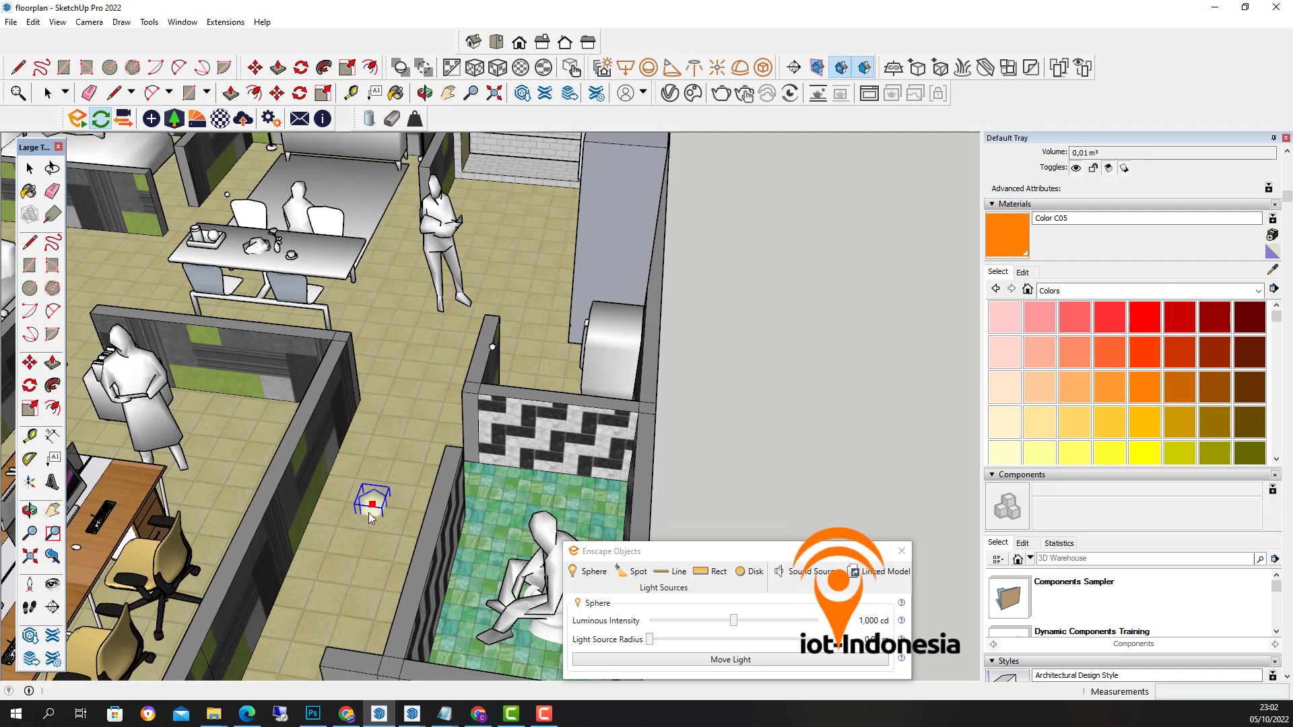
key("m")
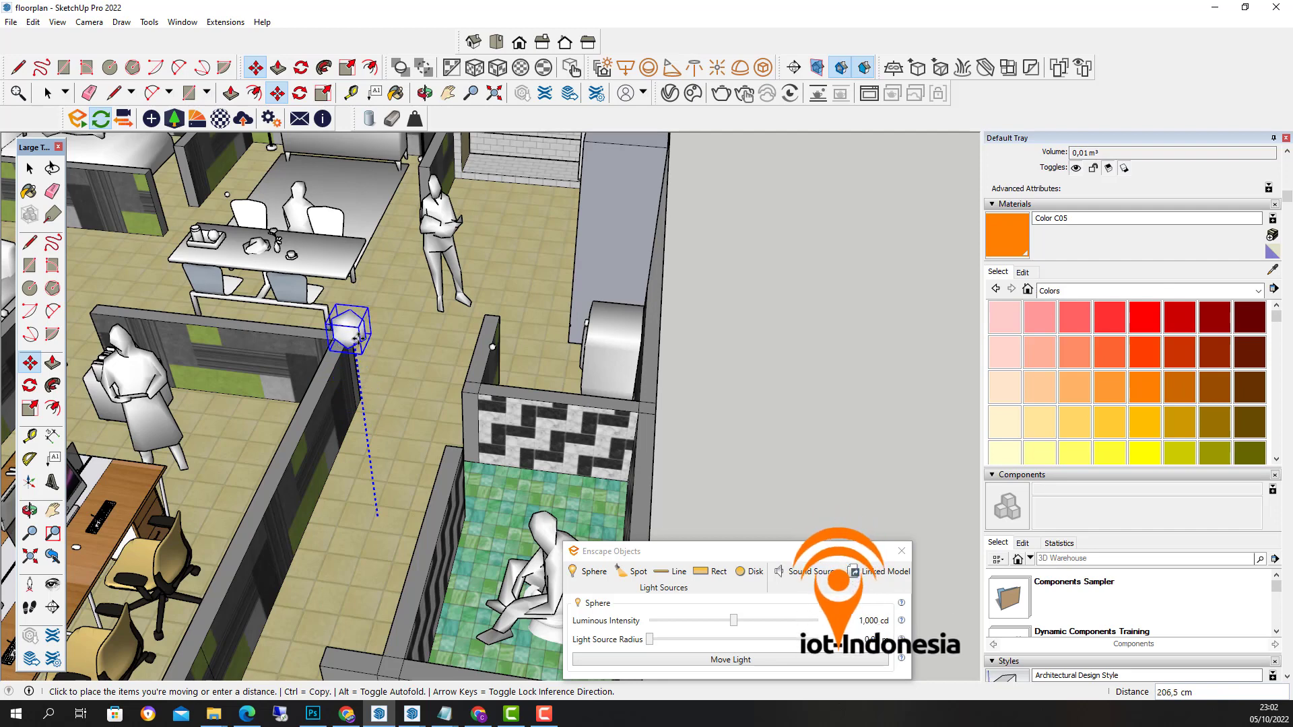
left_click(357, 334)
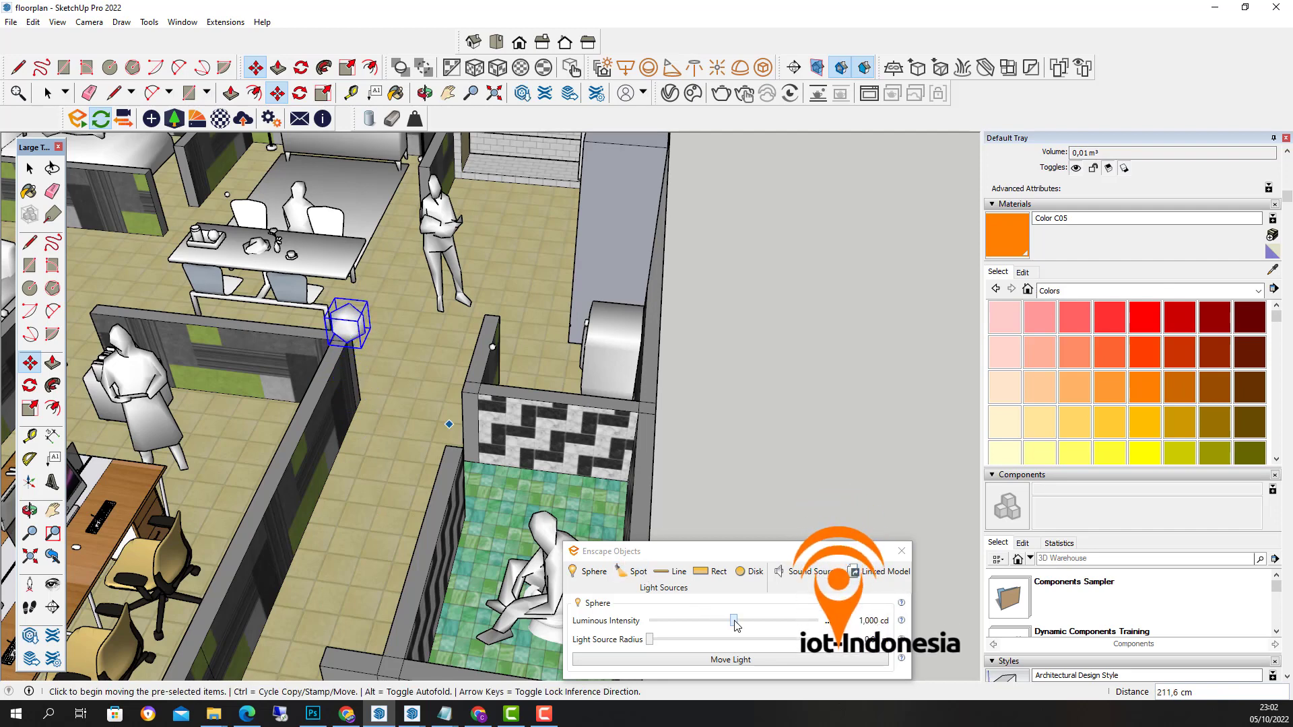
Step: Set the corridor light's luminous intensity to 22 cd and its source radius to 0.11 m, checking the brightness in Enscape
left_click_drag(734, 620, 712, 621)
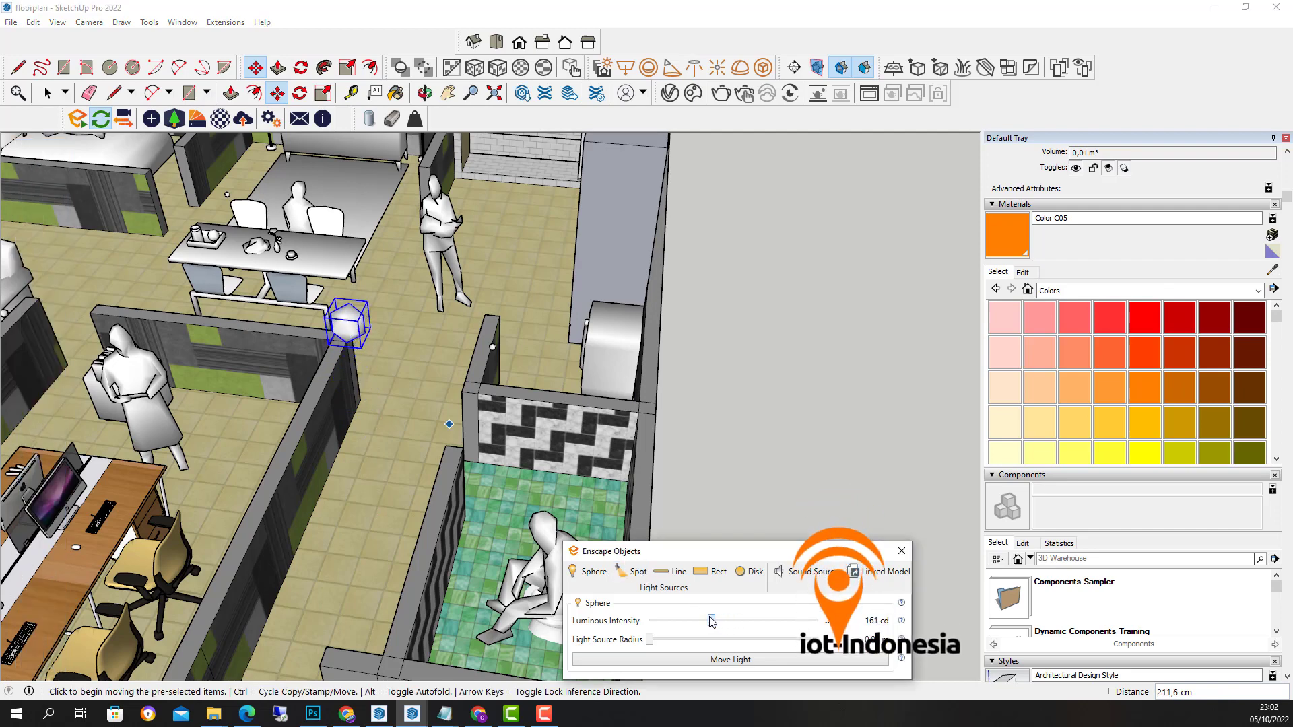
left_click(412, 713)
left_click(354, 683)
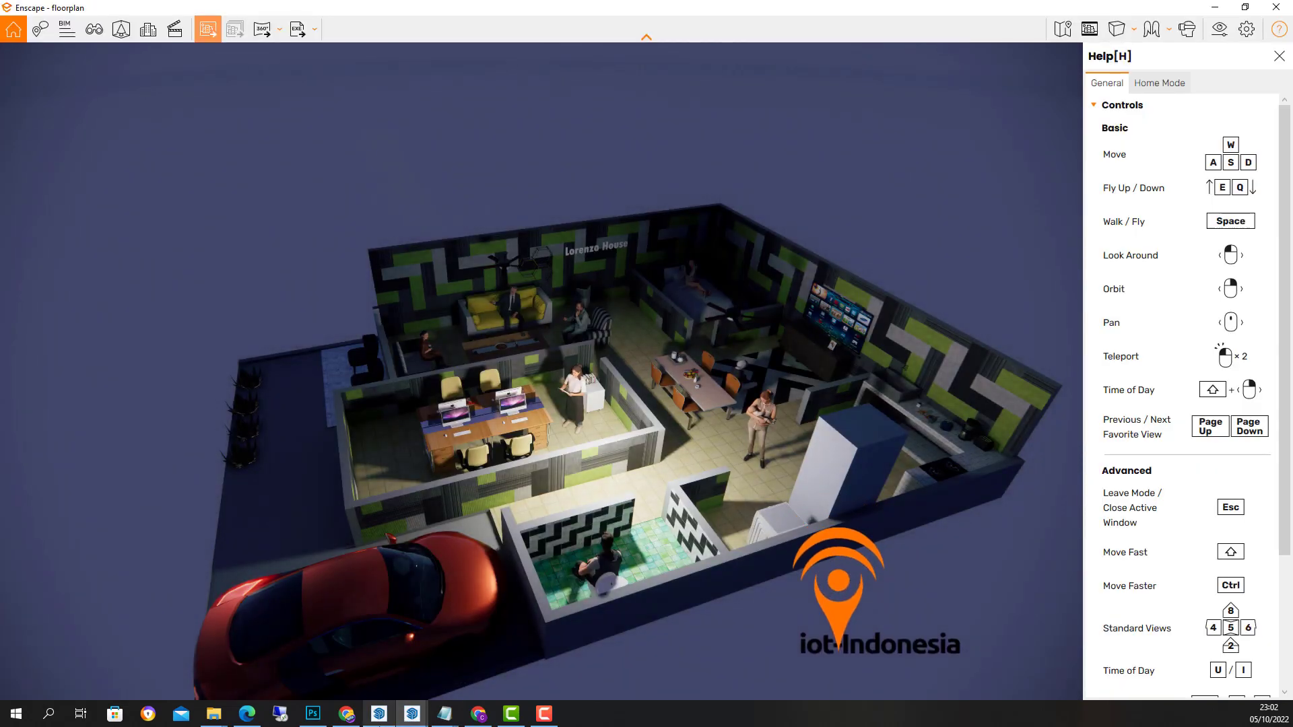
left_click(380, 722)
left_click_drag(710, 621, 686, 620)
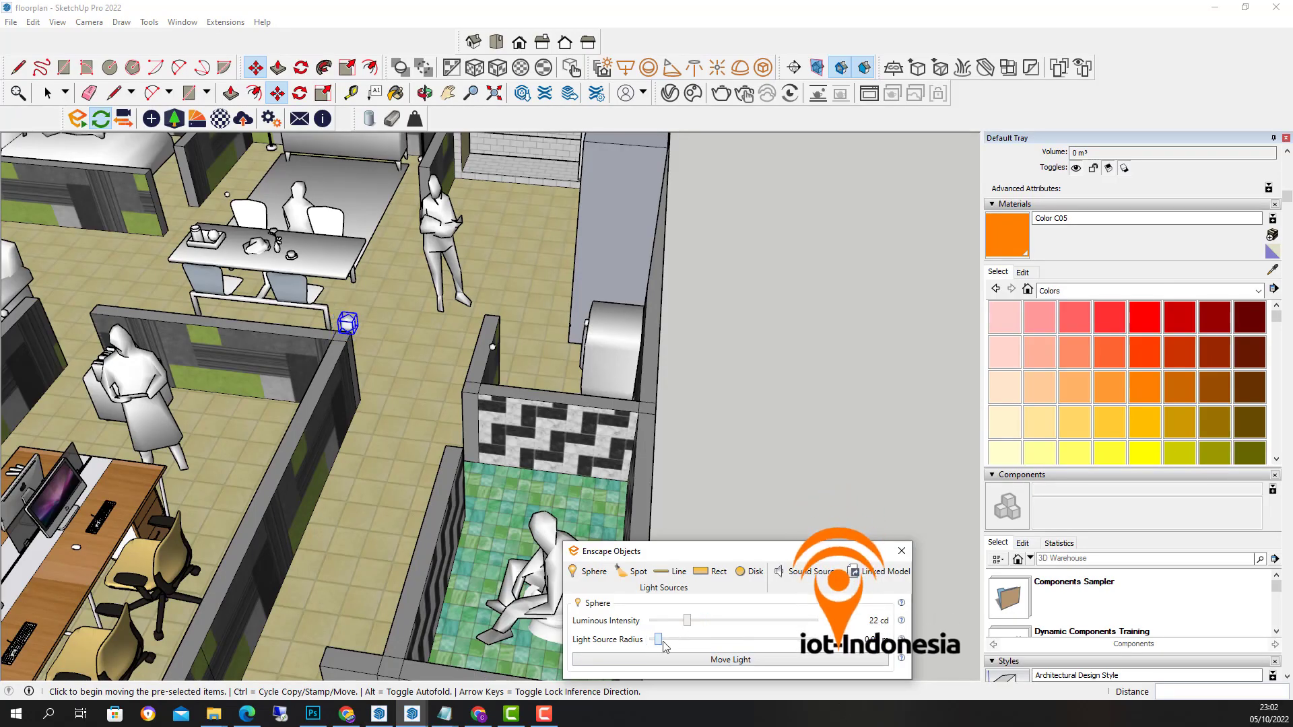
Step: Switch to Enscape and save a screenshot of the lit corridor view as selaon in PNG format
mouse_move(412, 713)
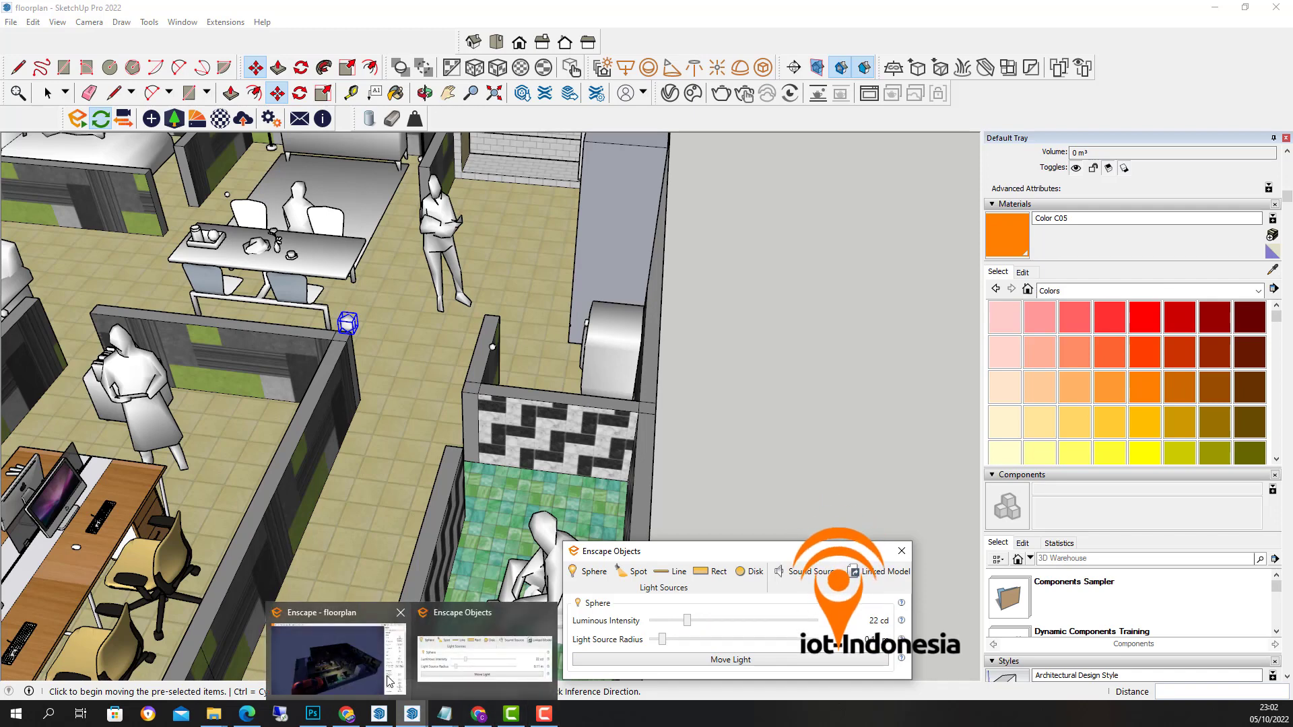
left_click(382, 676)
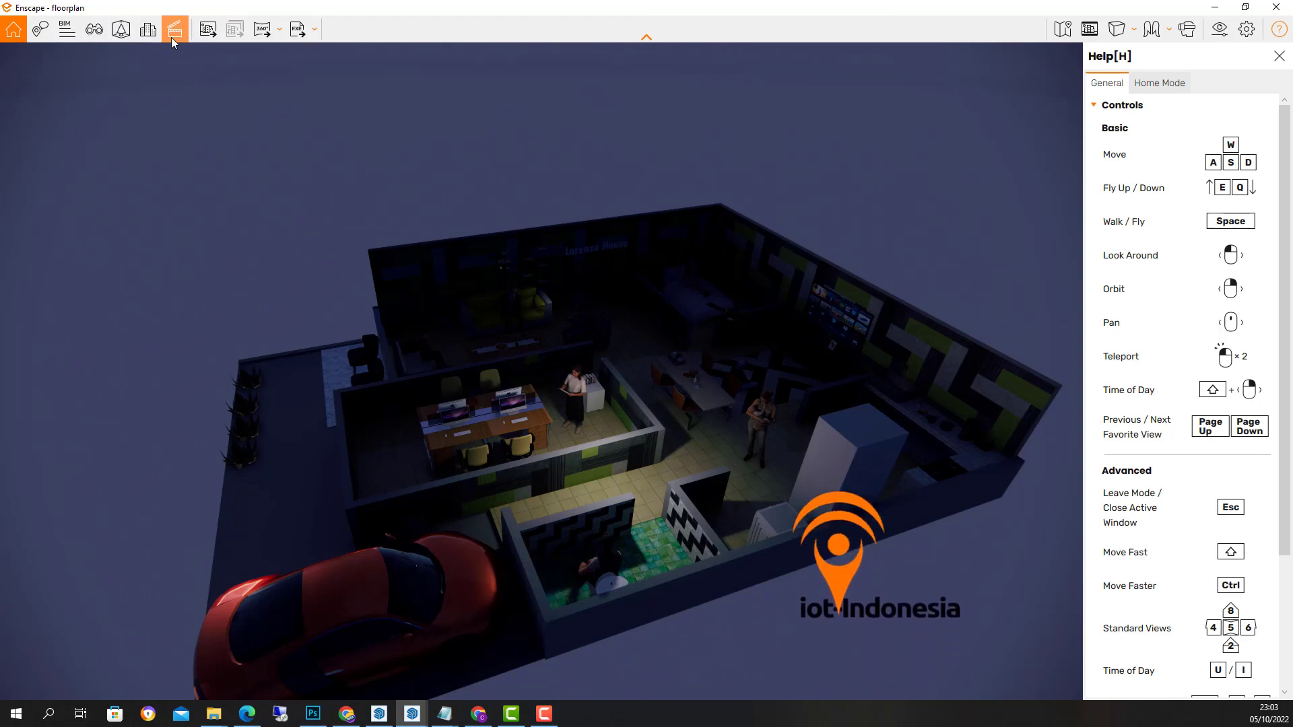
left_click(206, 31)
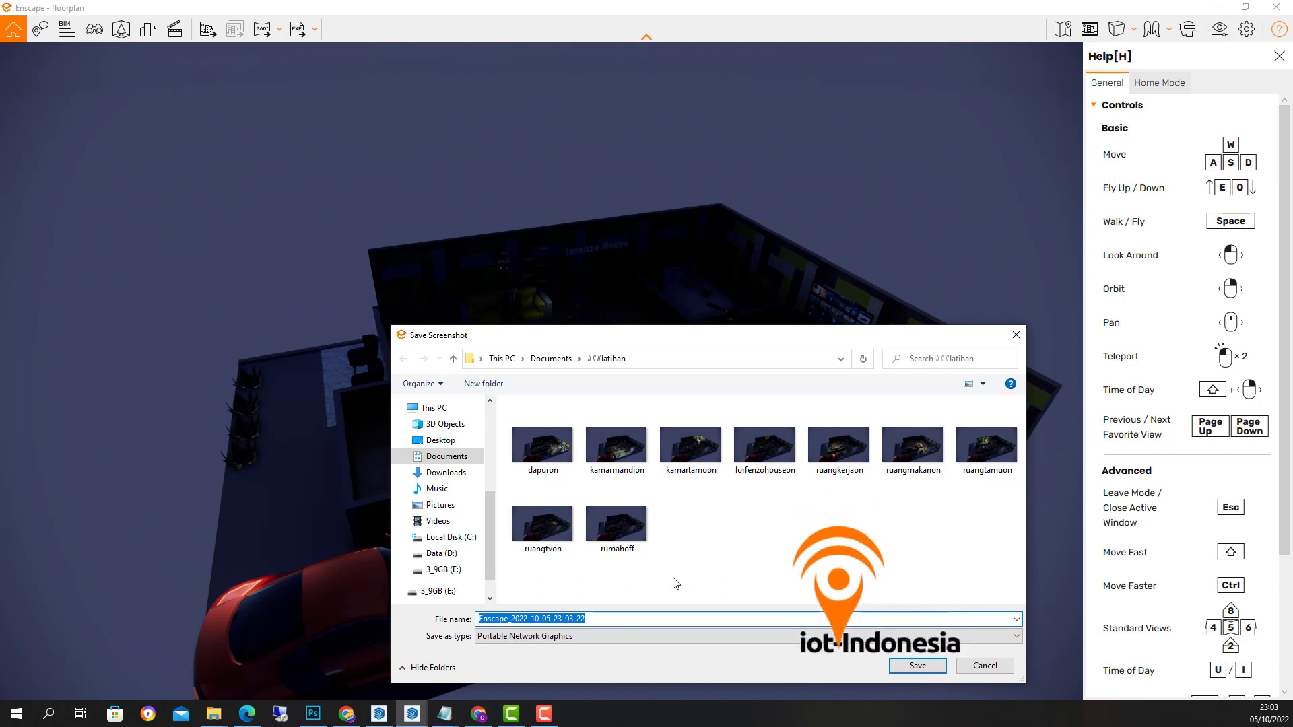
type("selaon")
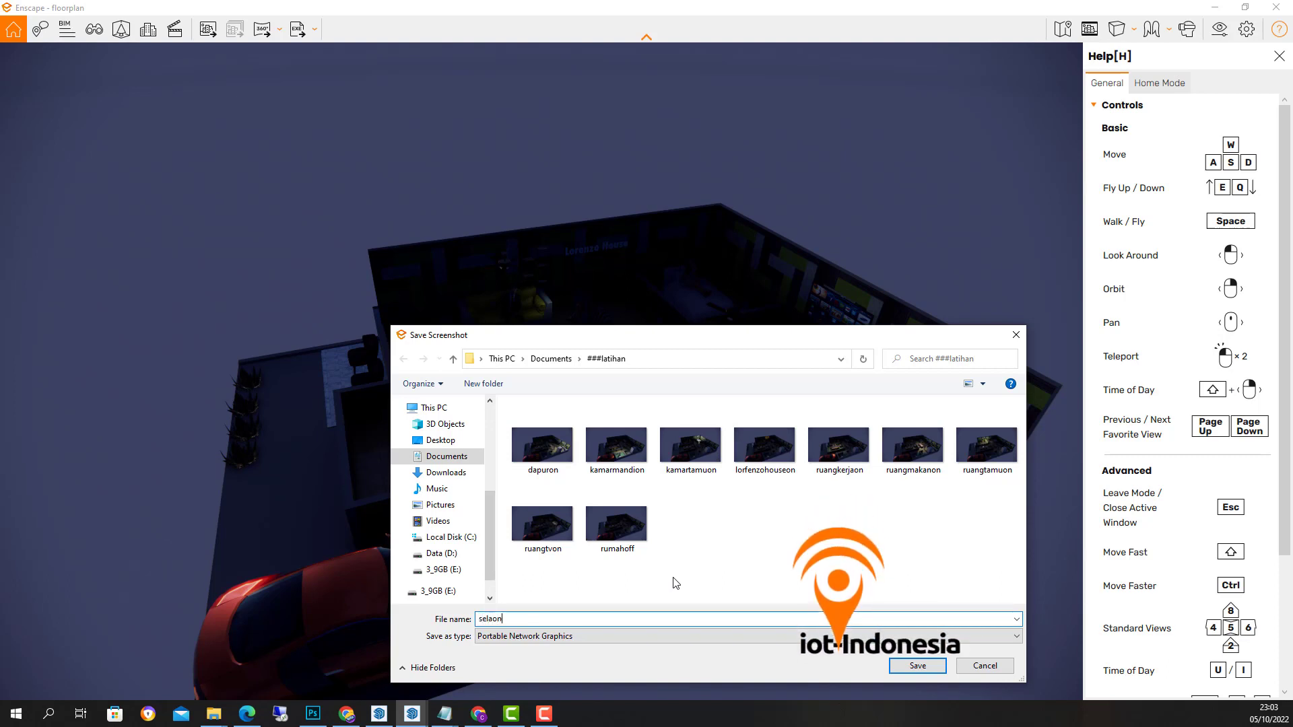
left_click(917, 666)
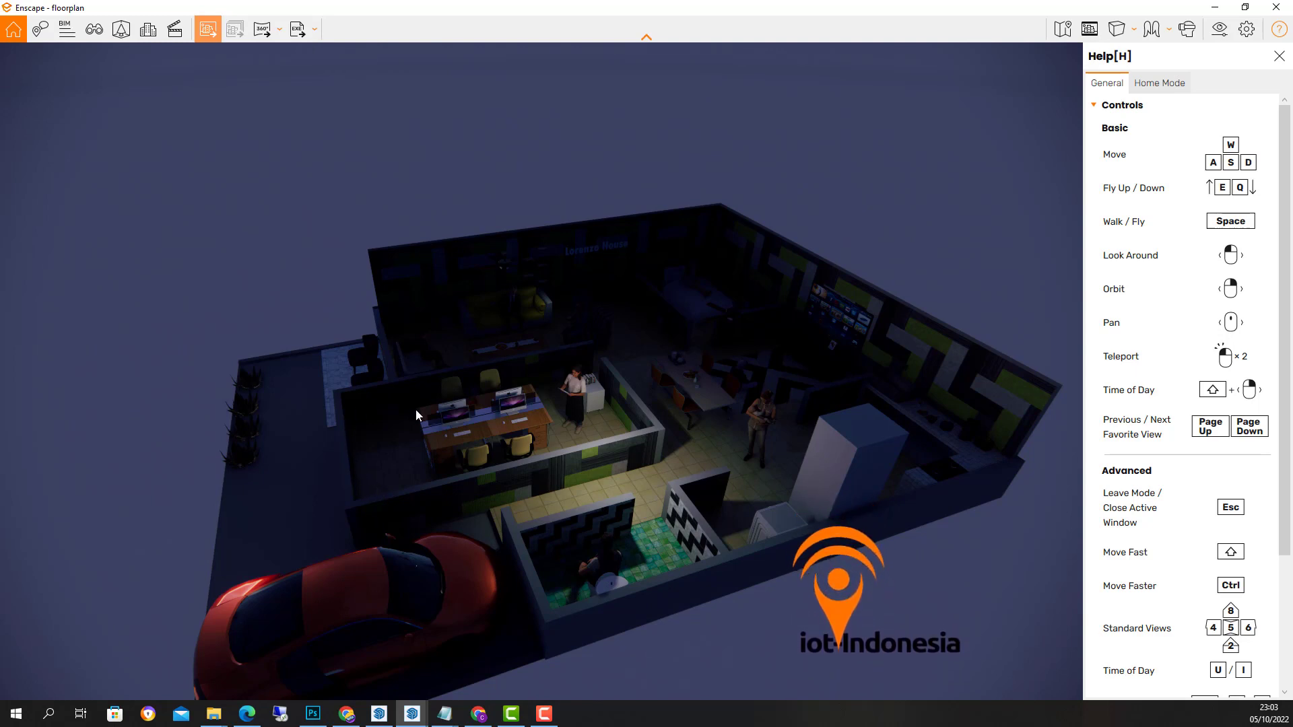
Step: Return to SketchUp and place an Enscape sphere light on the terrace floor, at the corner beside the outer wall
left_click(379, 714)
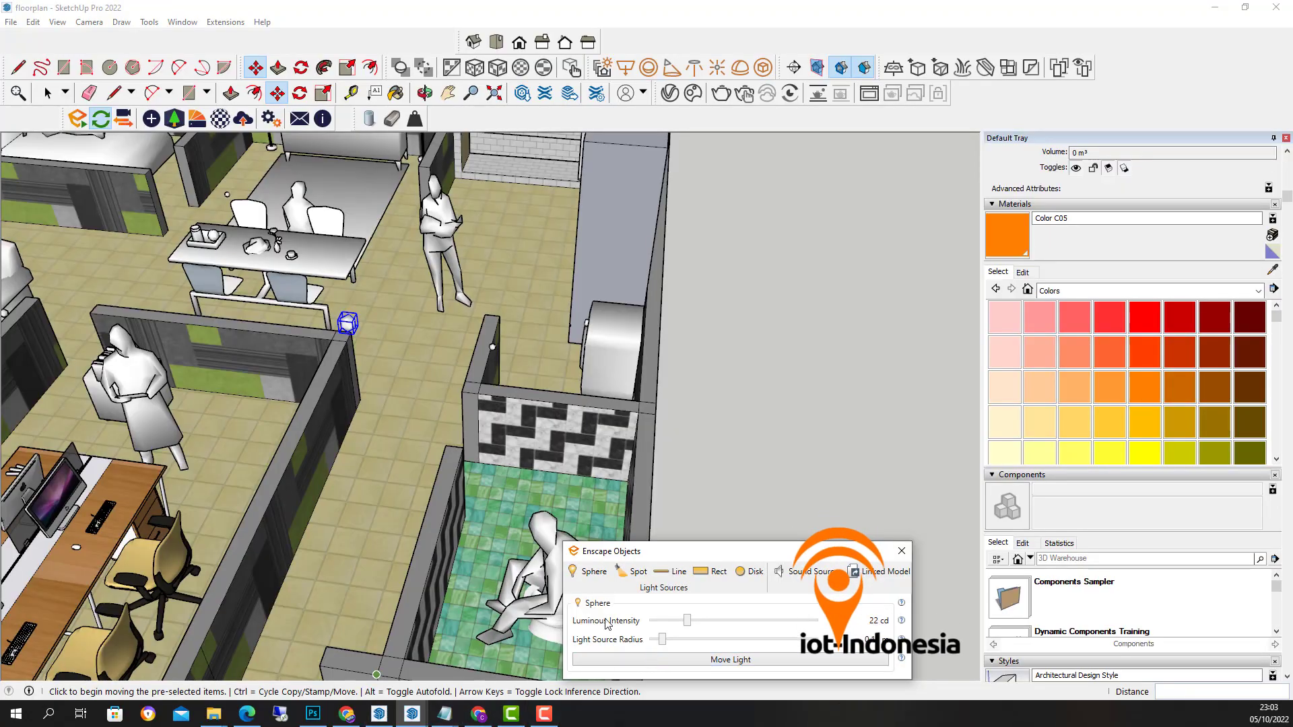
scroll(404, 510, "down", 2)
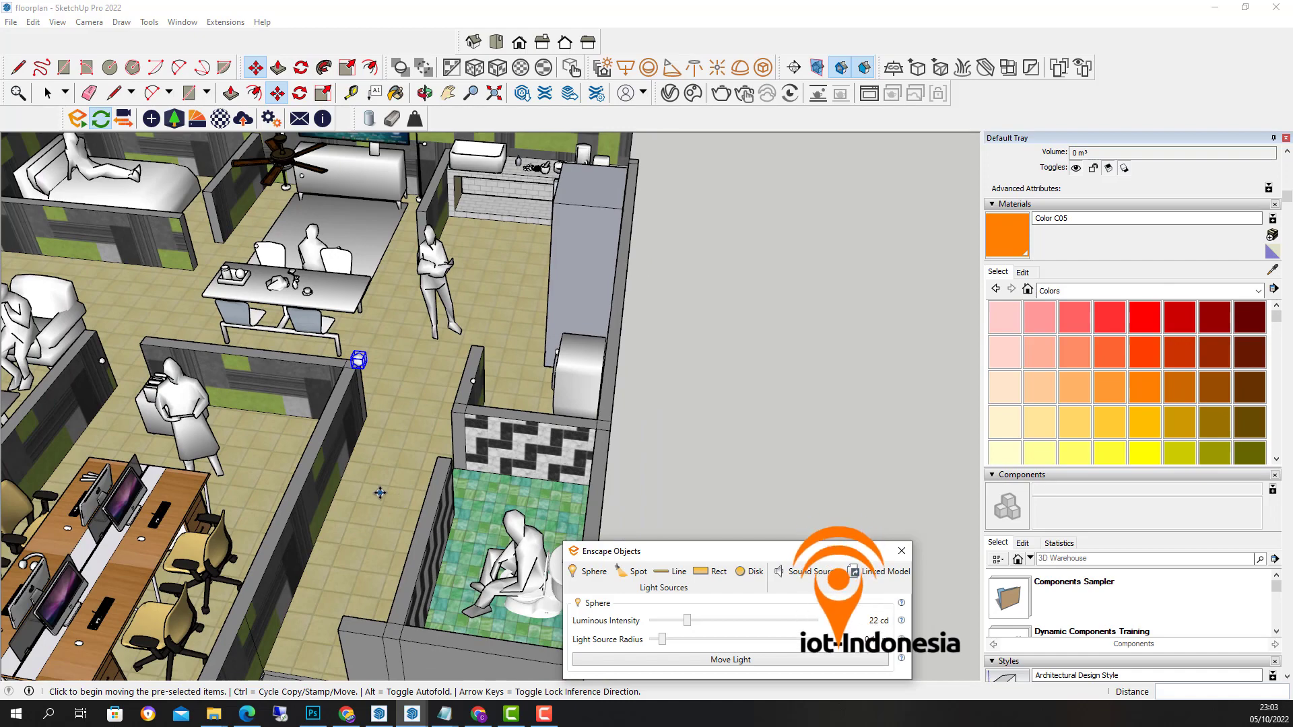
middle_click_drag(381, 493, 894, 418, "shift")
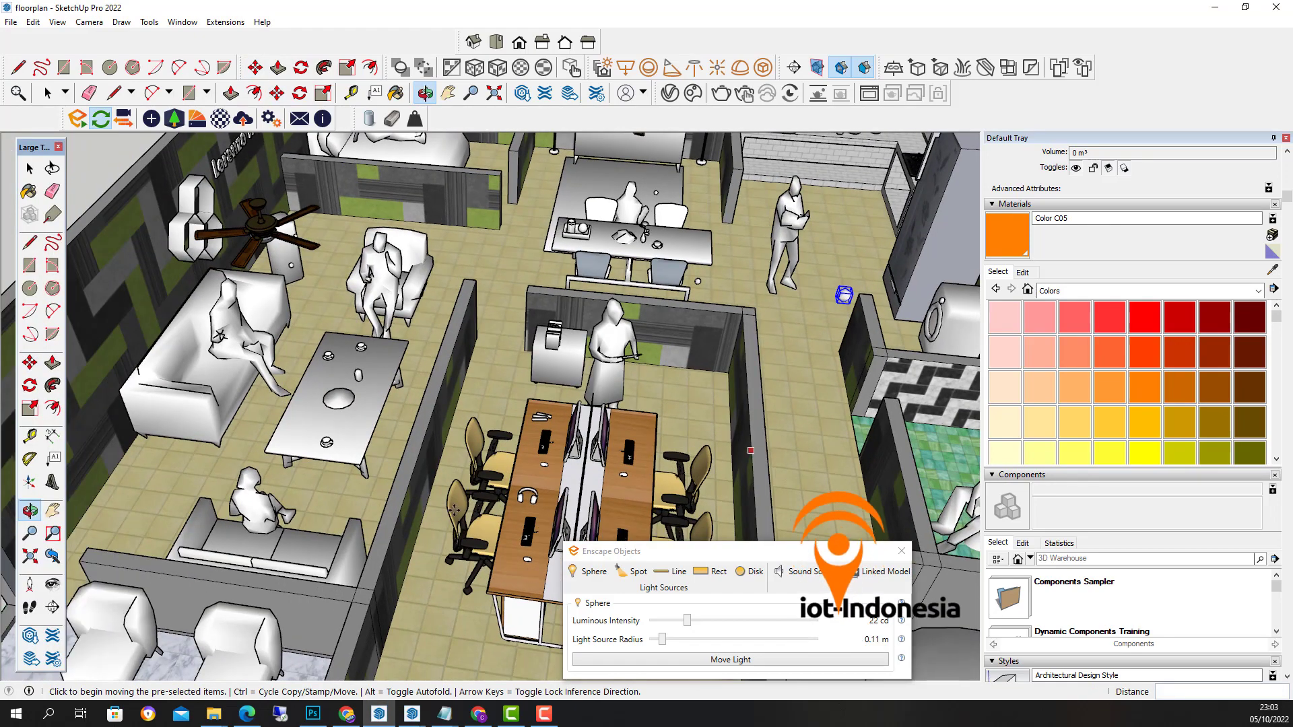
middle_click_drag(435, 514, 633, 407, "shift")
key("m")
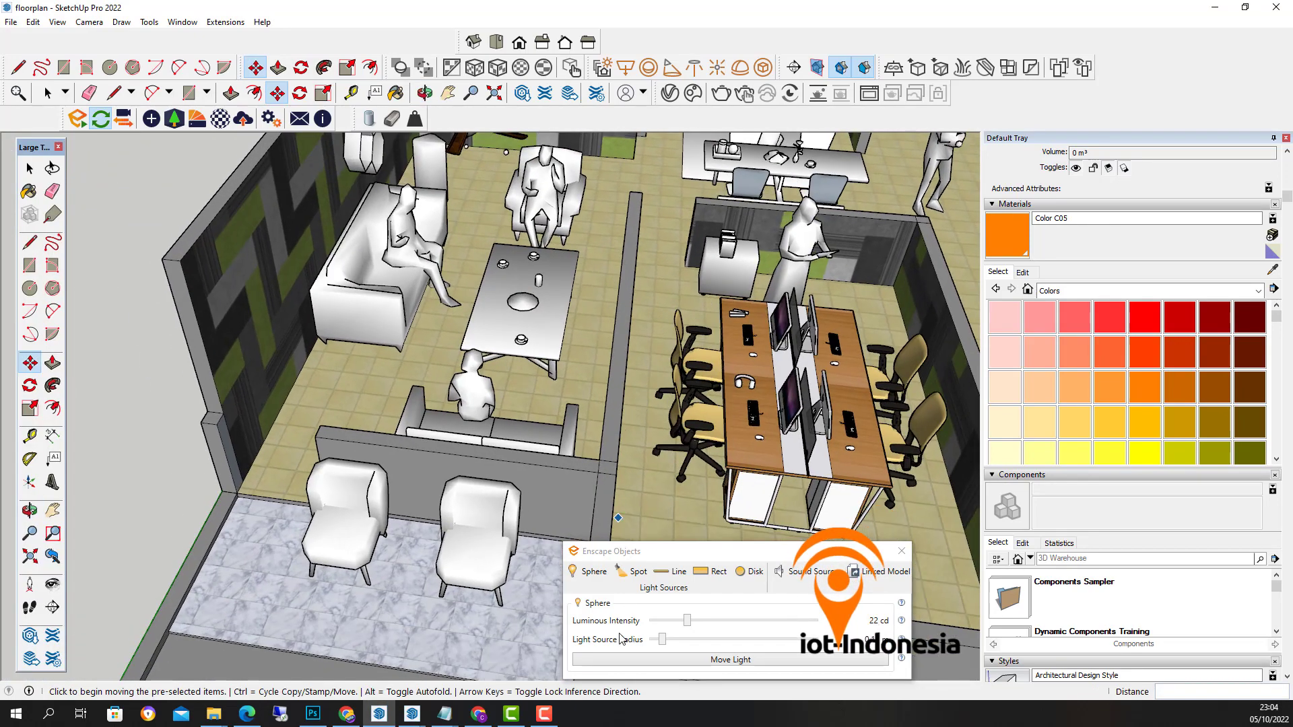
left_click(580, 571)
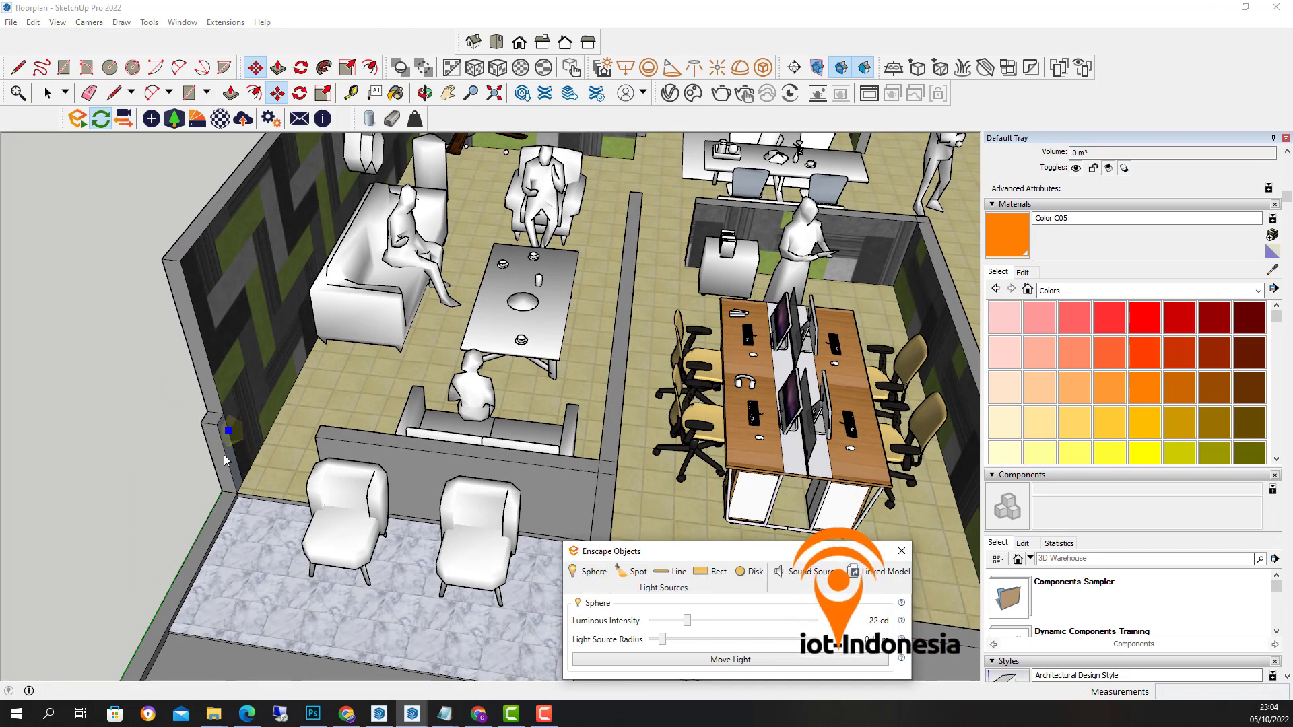
left_click(248, 515)
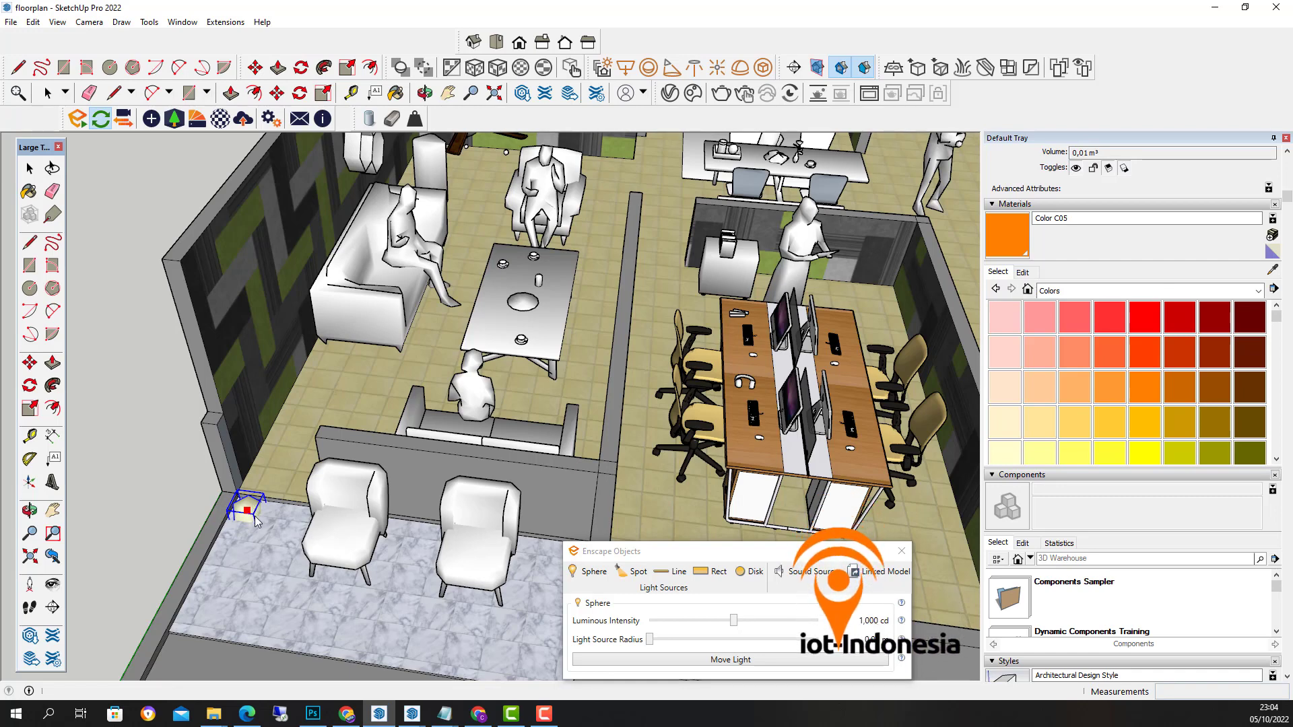
Step: Move the terrace sphere light up about 273 cm to the top end of the outer wall
key("m")
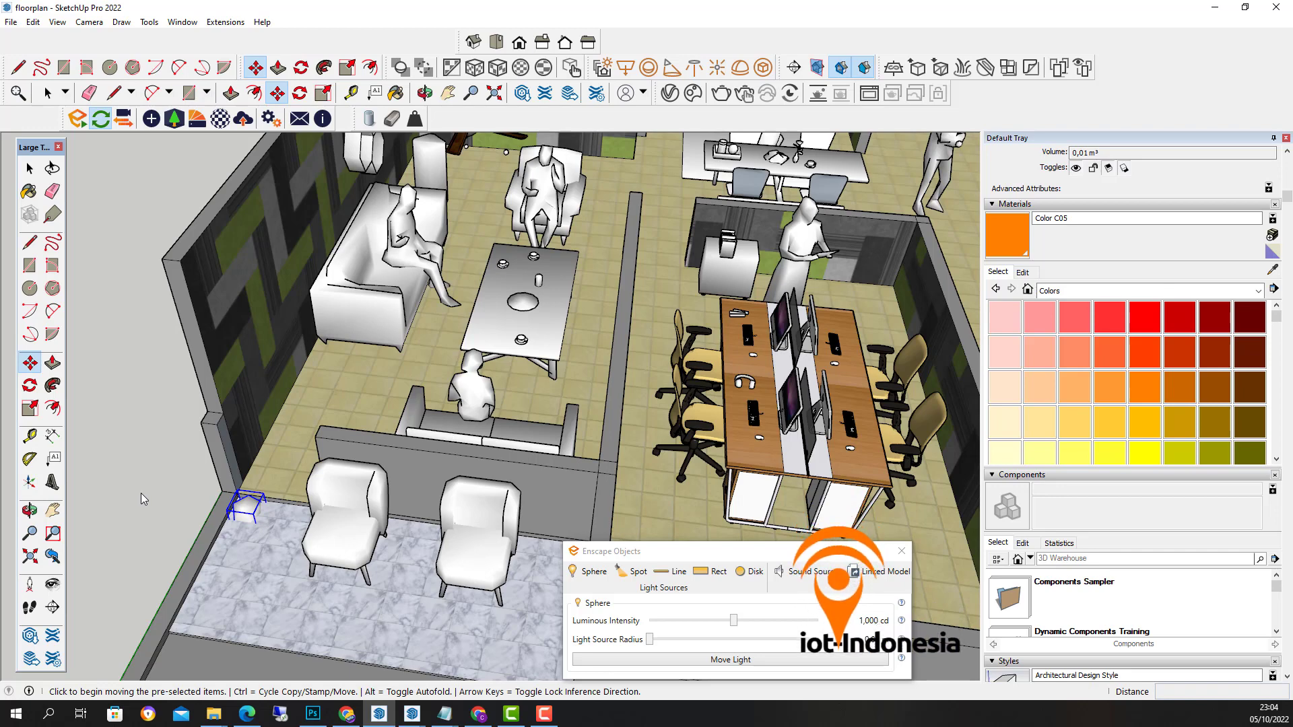
left_click(249, 510)
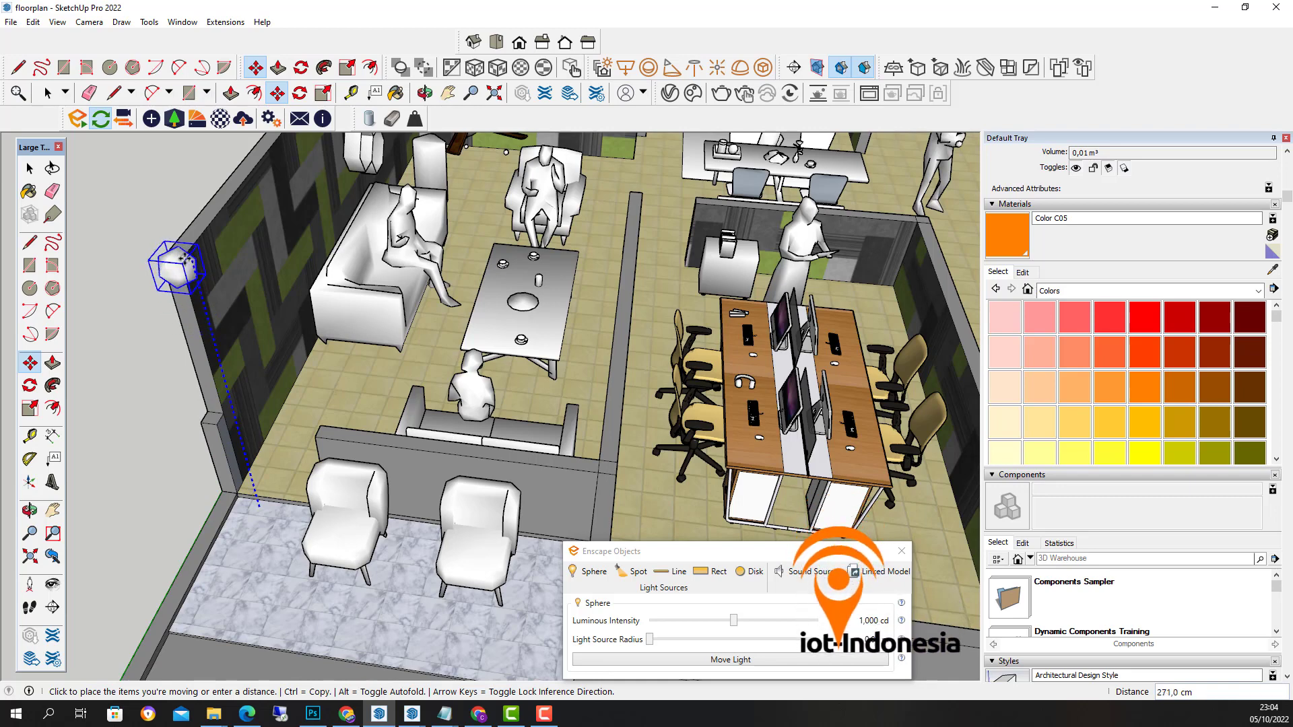
left_click(189, 263)
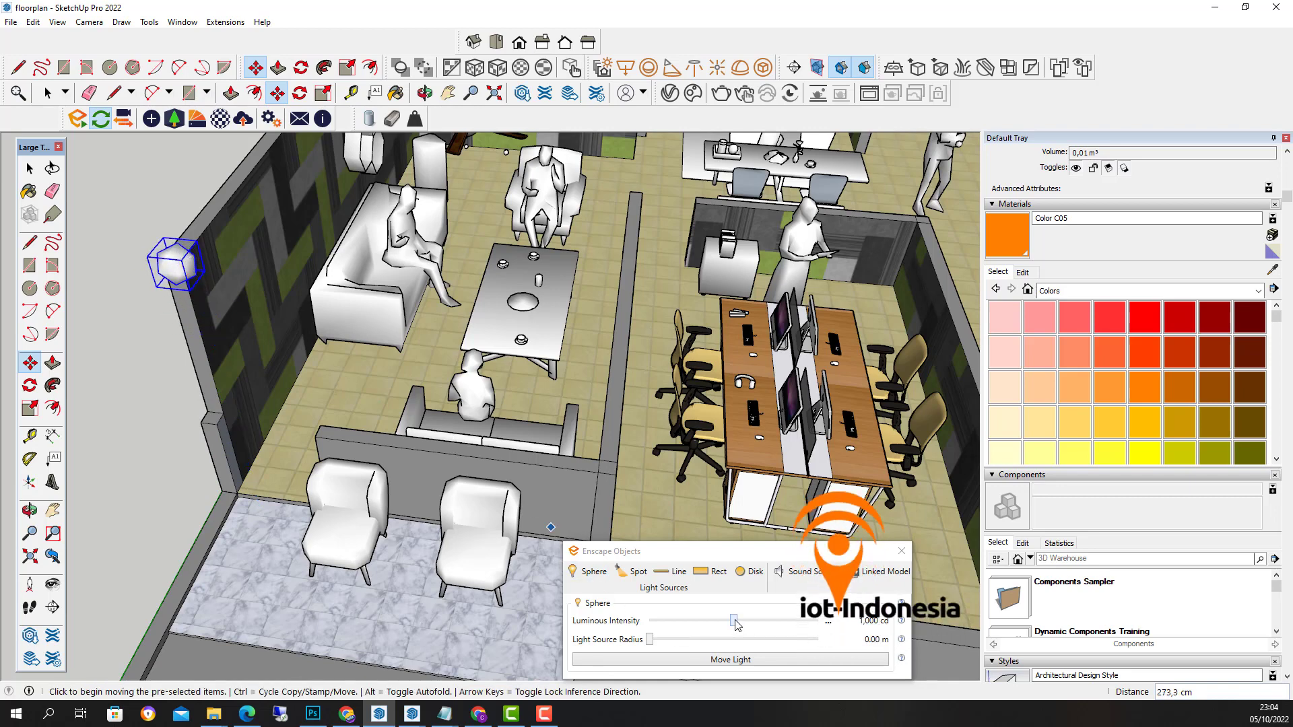
Step: Set the terrace light's intensity to 21 cd and its source radius to 0.05 m, and check the result in Enscape
left_click_drag(734, 620, 689, 623)
left_click(650, 639)
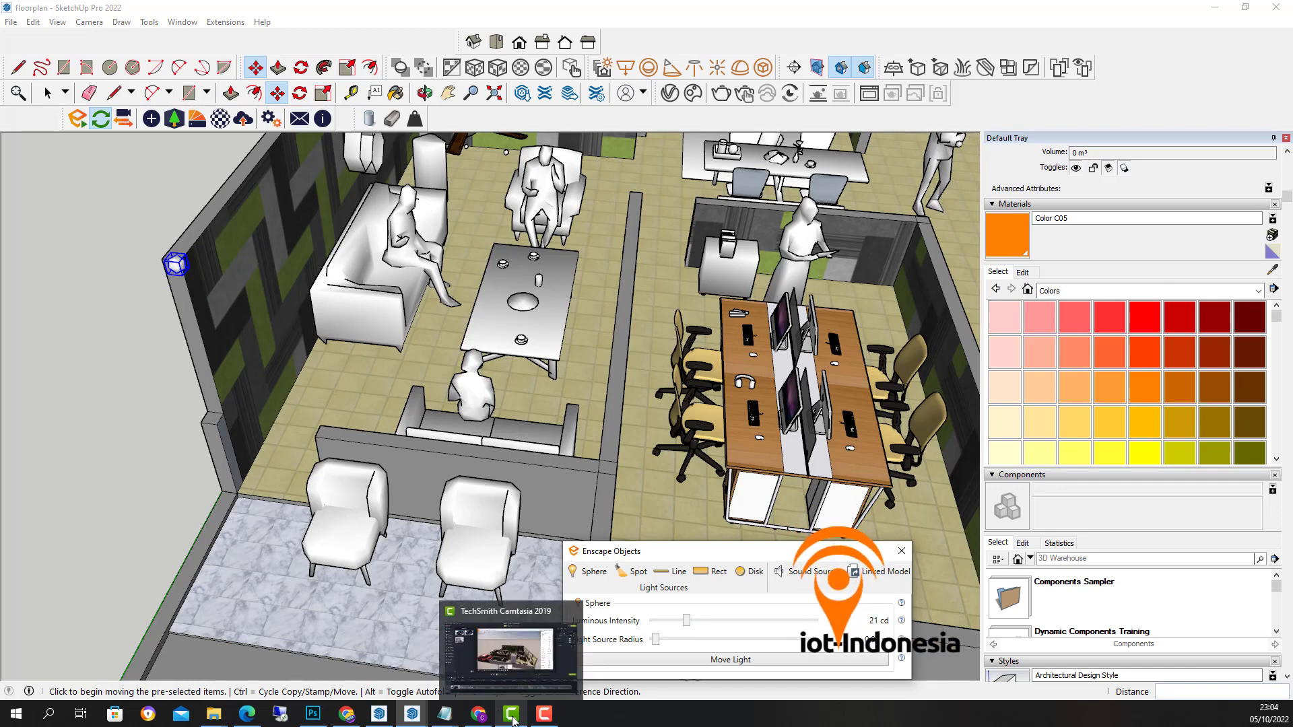
mouse_move(421, 715)
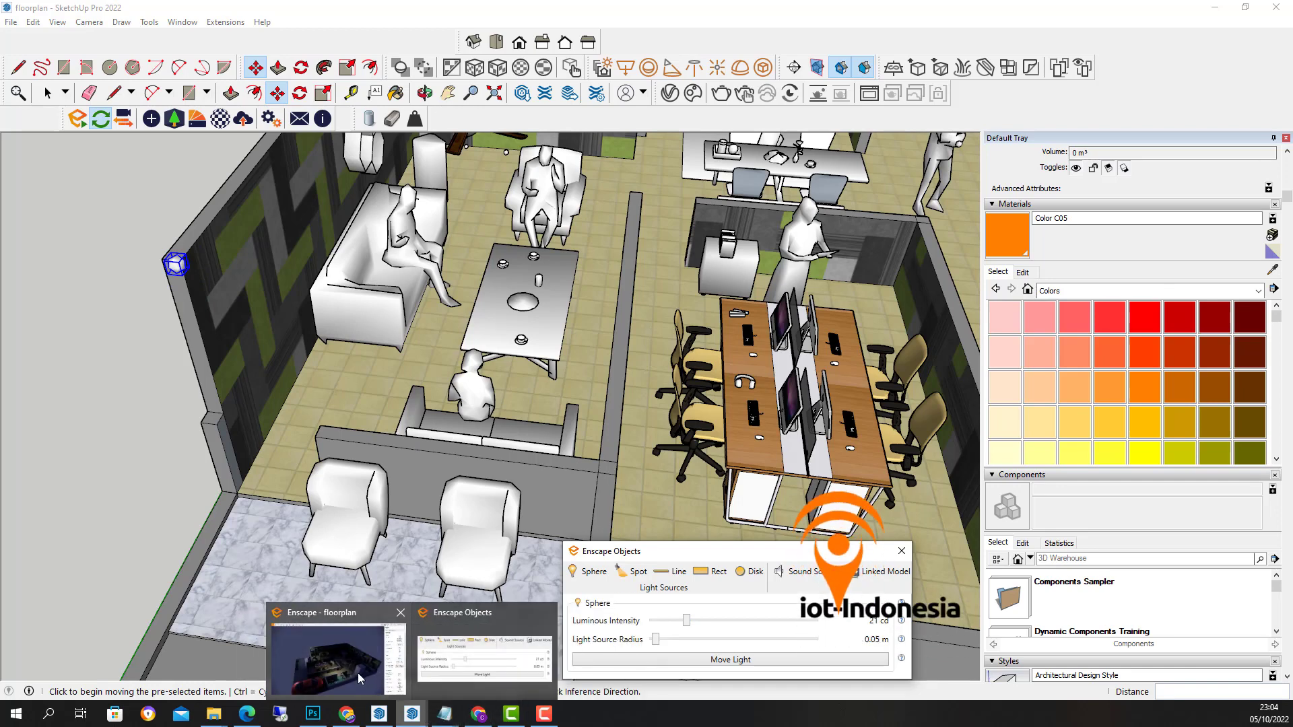
left_click(358, 673)
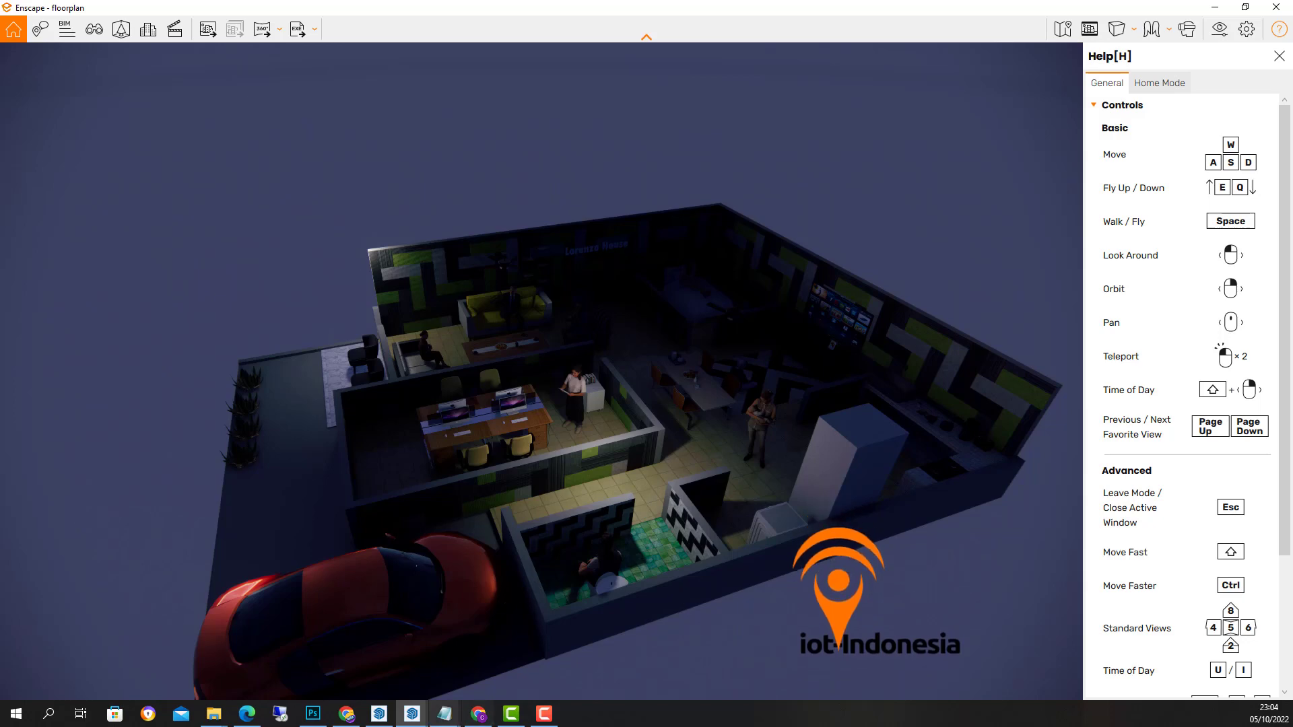
mouse_move(381, 717)
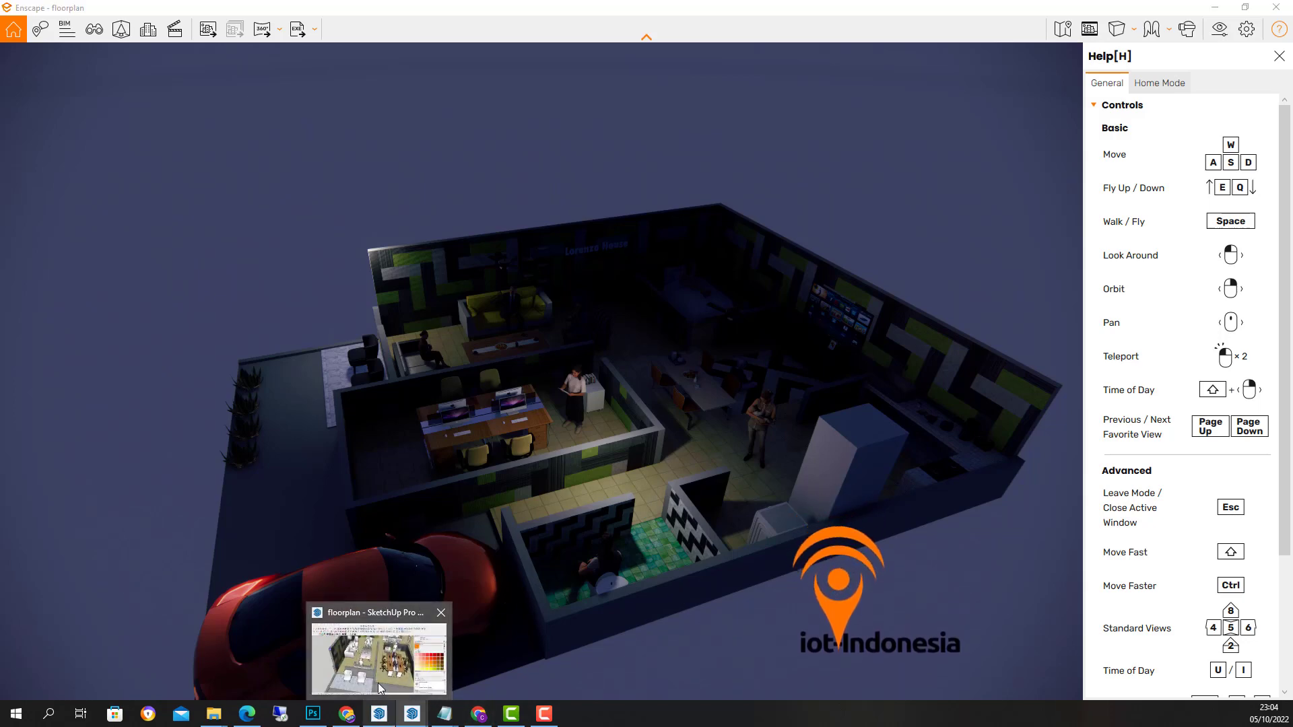
Step: Return to SketchUp and dim the corridor's sphere light to 1 cd with its source radius at the minimum
left_click(410, 677)
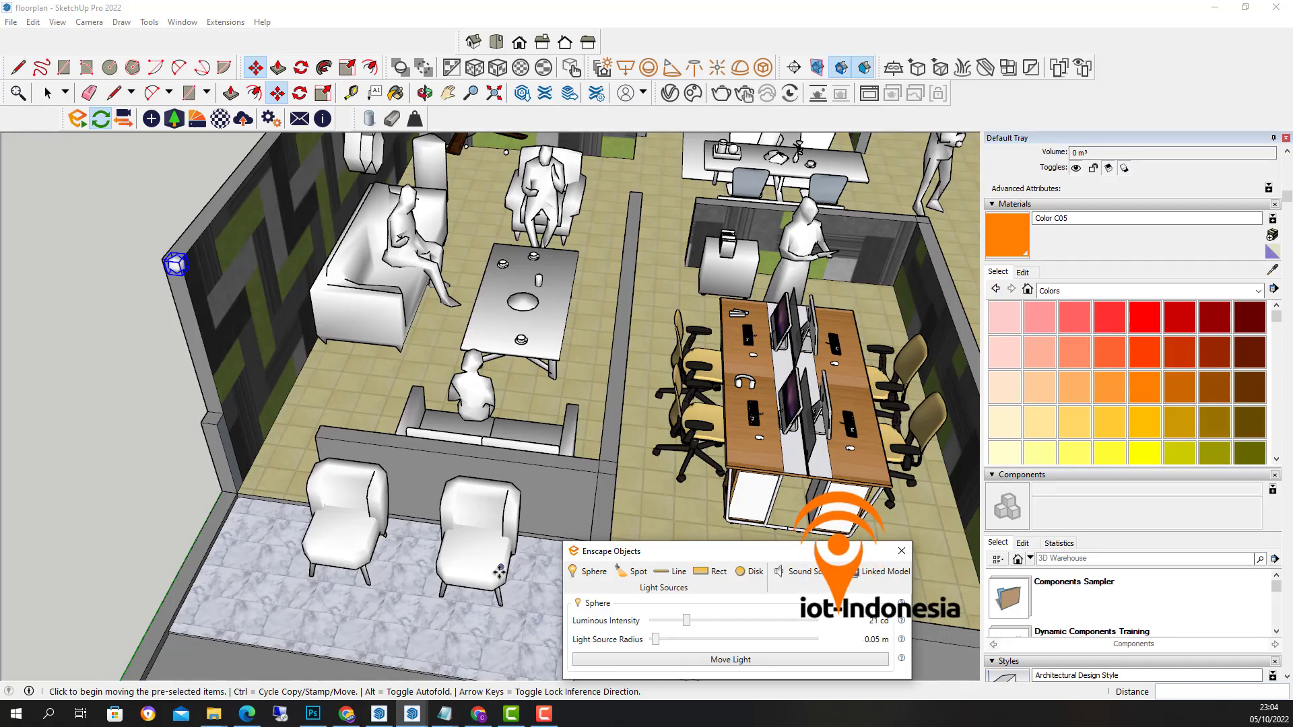
scroll(499, 571, "down", 2)
scroll(499, 572, "down", 3)
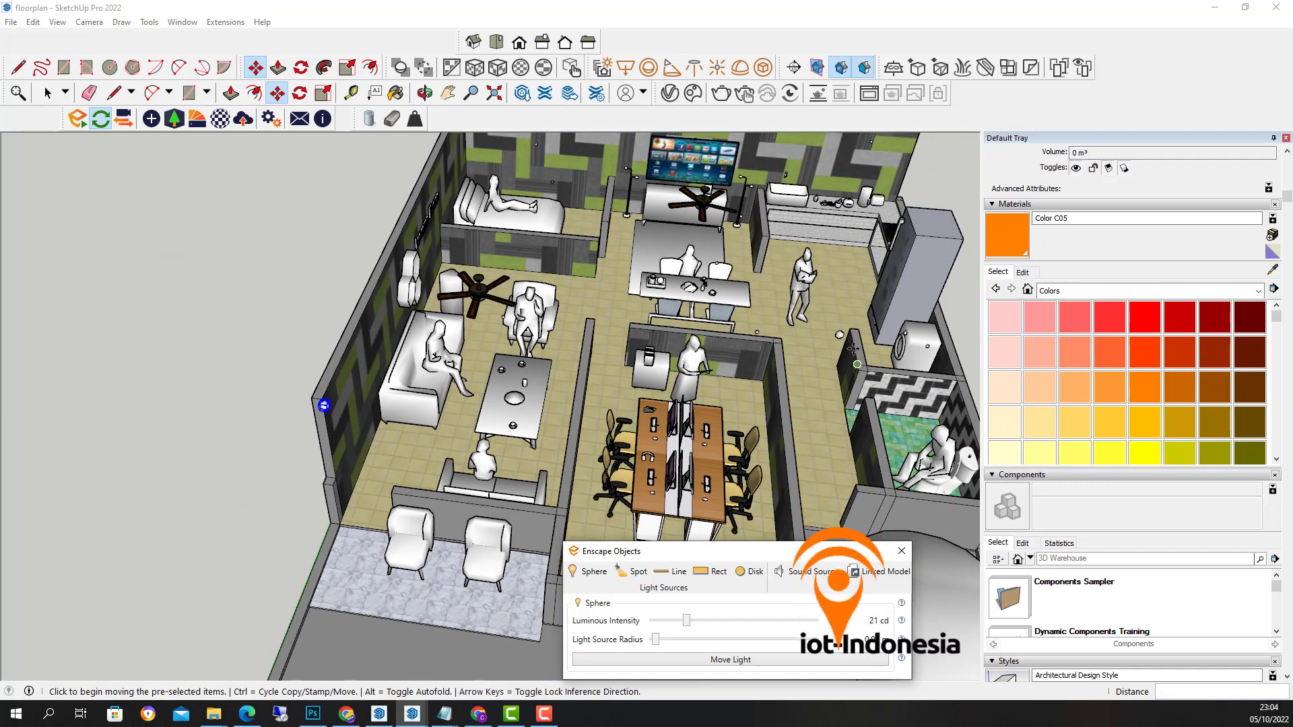
left_click(816, 381)
key("space")
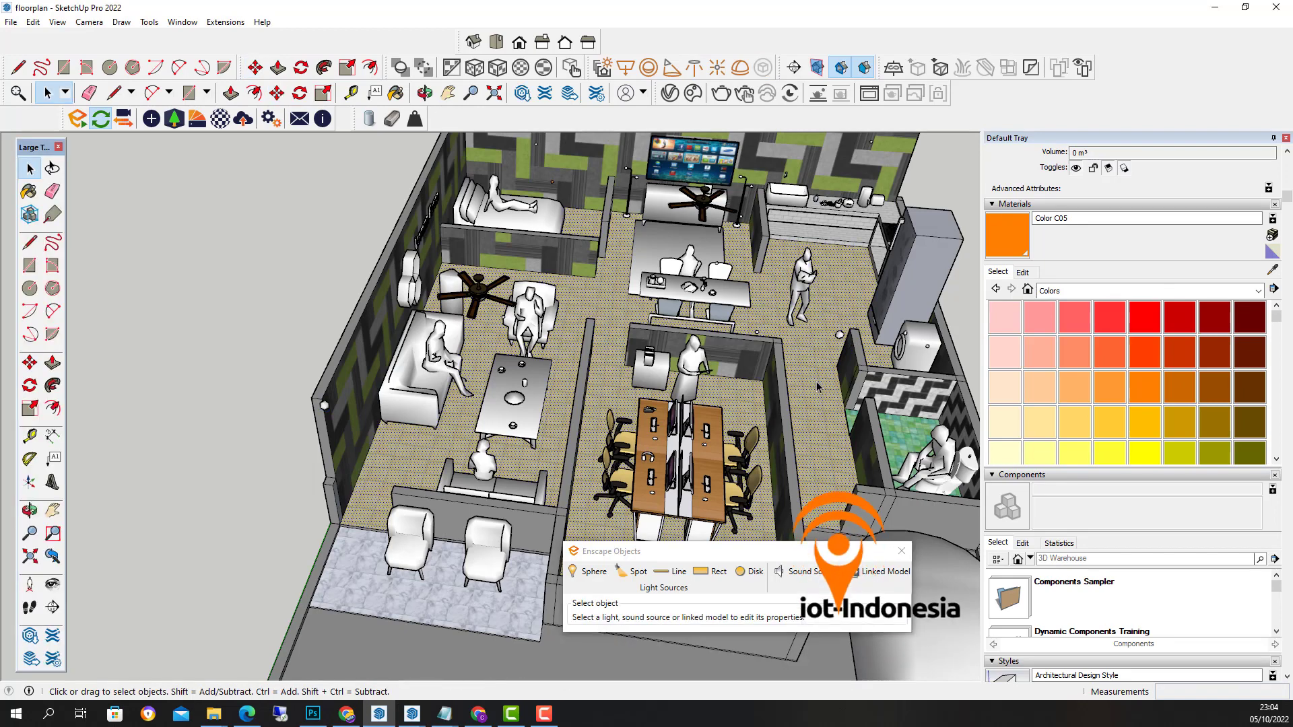
left_click(838, 339)
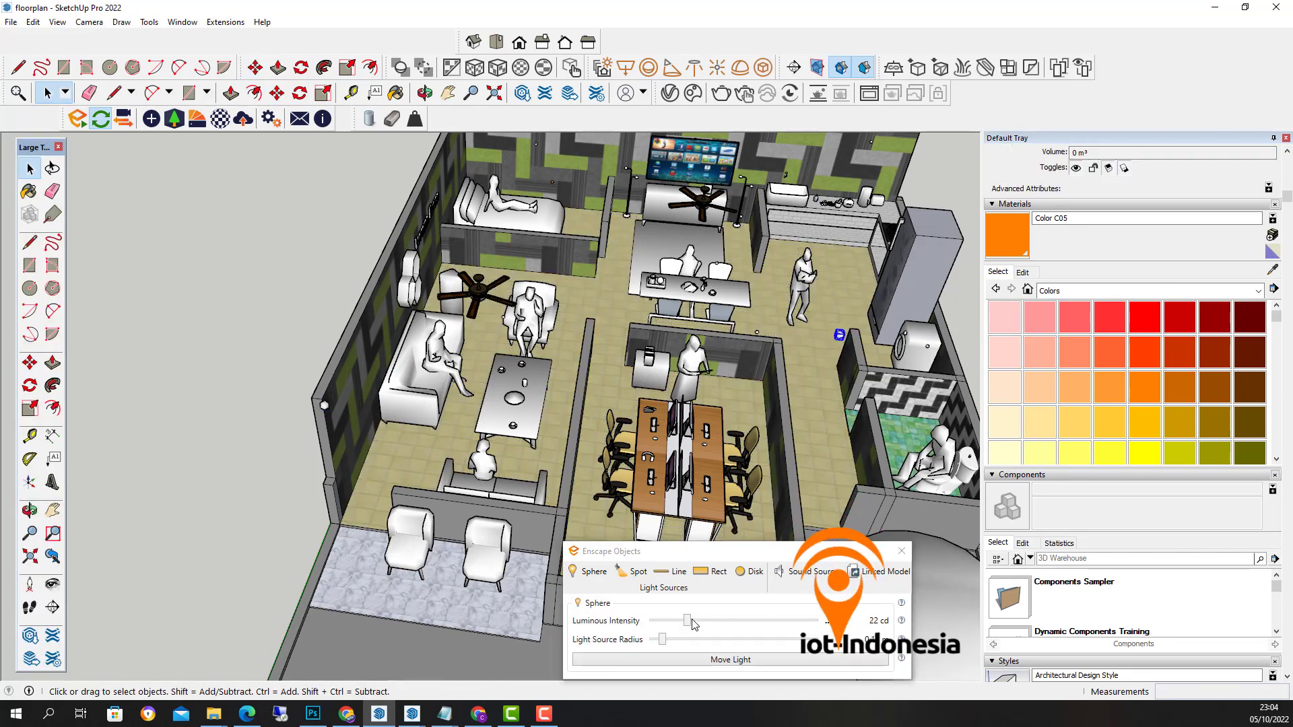
mouse_move(686, 620)
left_mouse_down()
mouse_move(657, 625)
mouse_move(716, 625)
mouse_move(650, 640)
left_mouse_up()
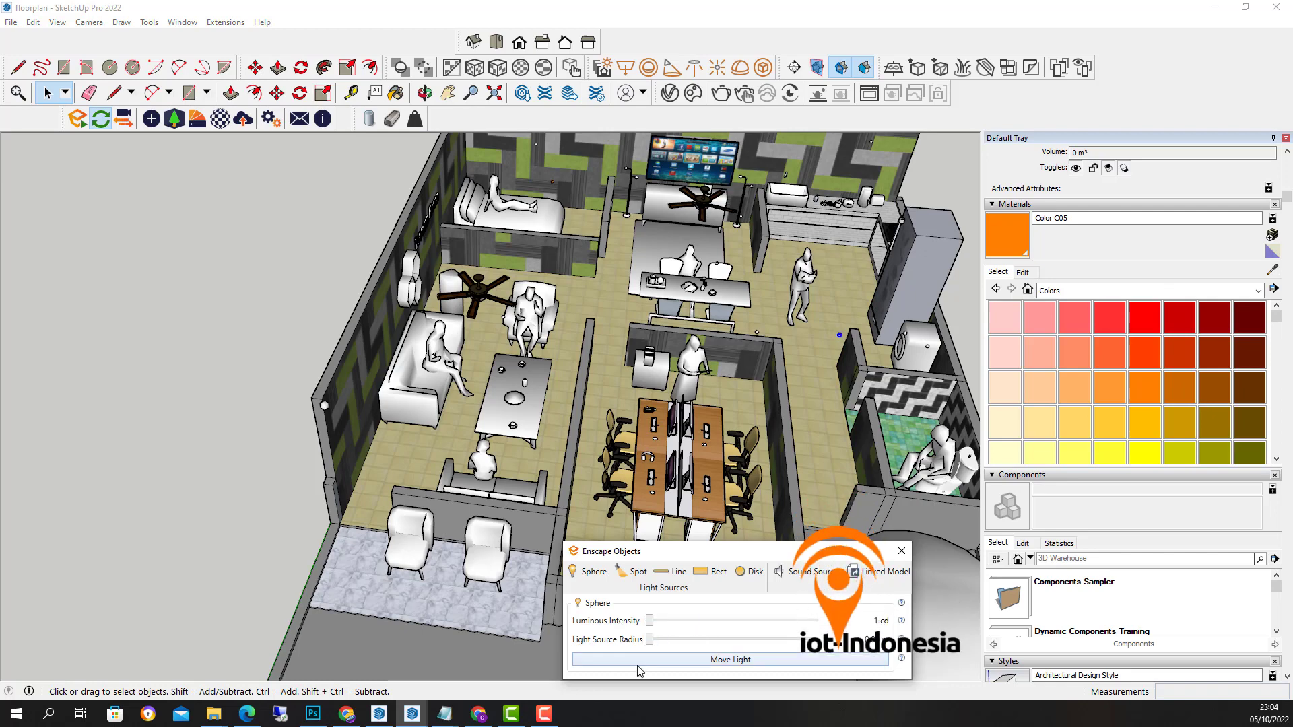
Step: Select the terrace sphere light, switch to Enscape and save a screenshot of the lit terrace view as terason in PNG format
left_click(324, 406)
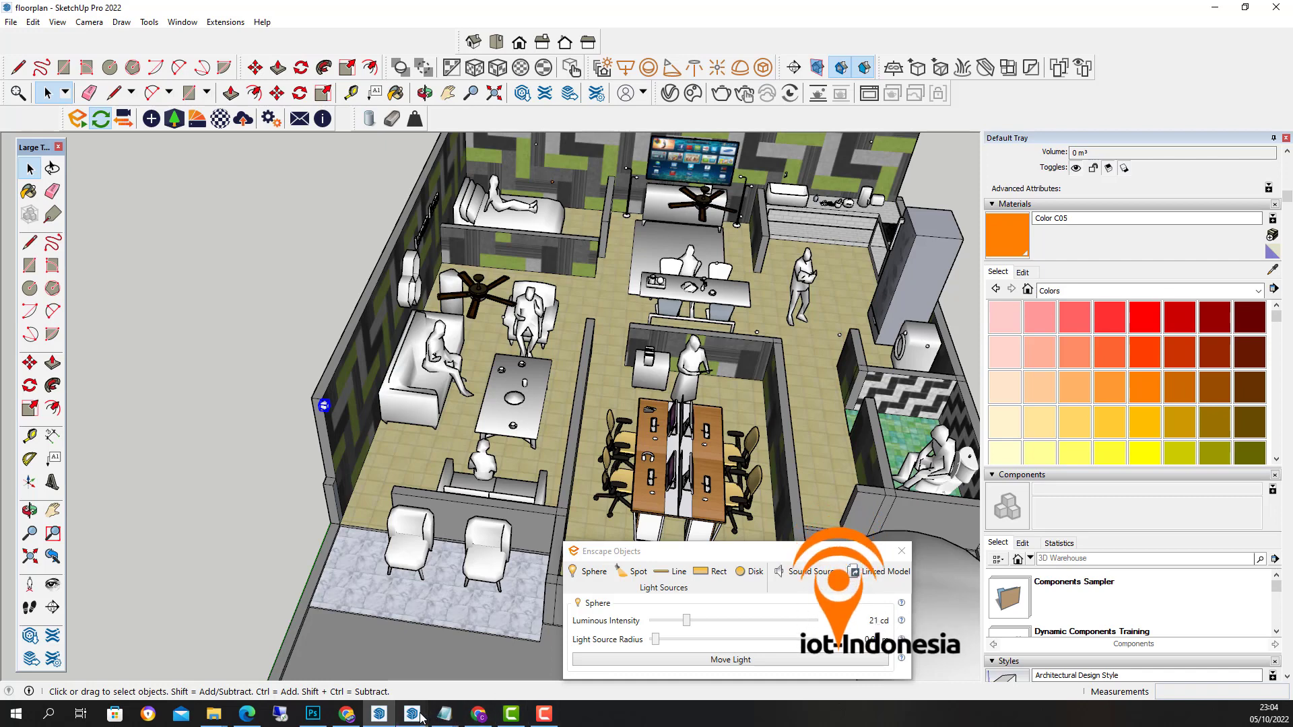
mouse_move(420, 718)
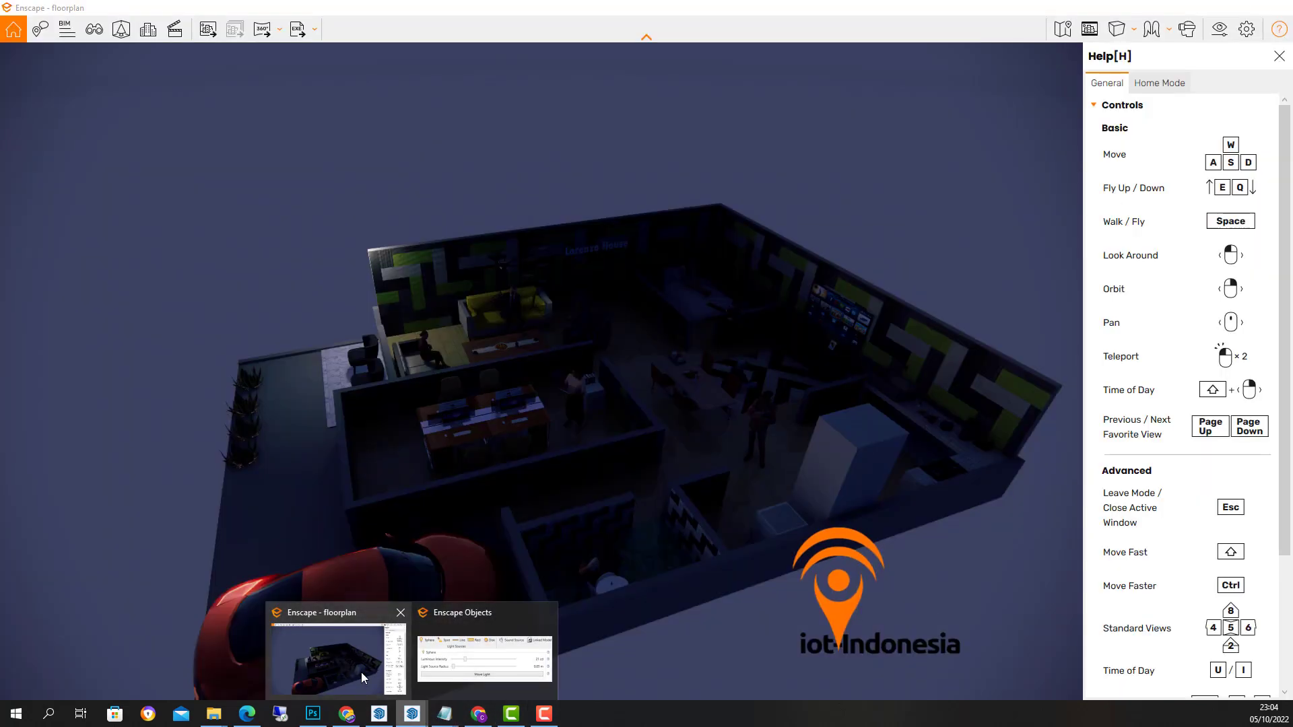
left_click(361, 672)
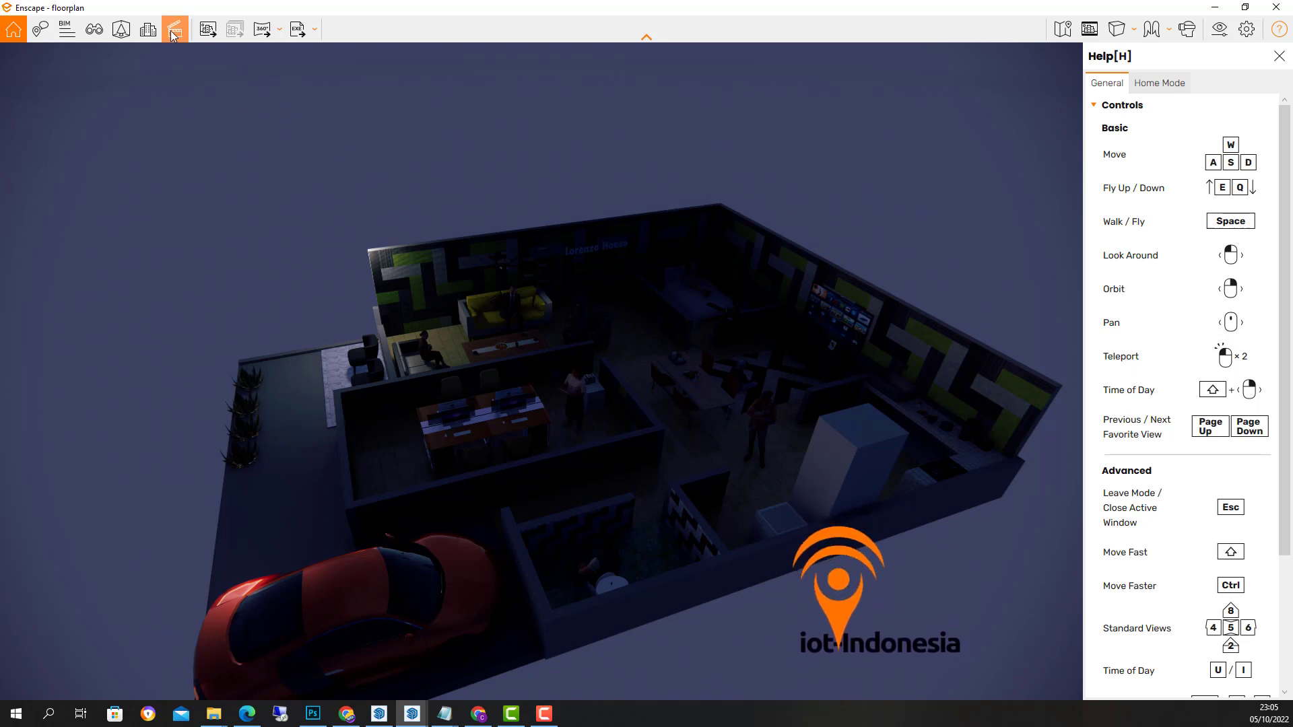
left_click(208, 29)
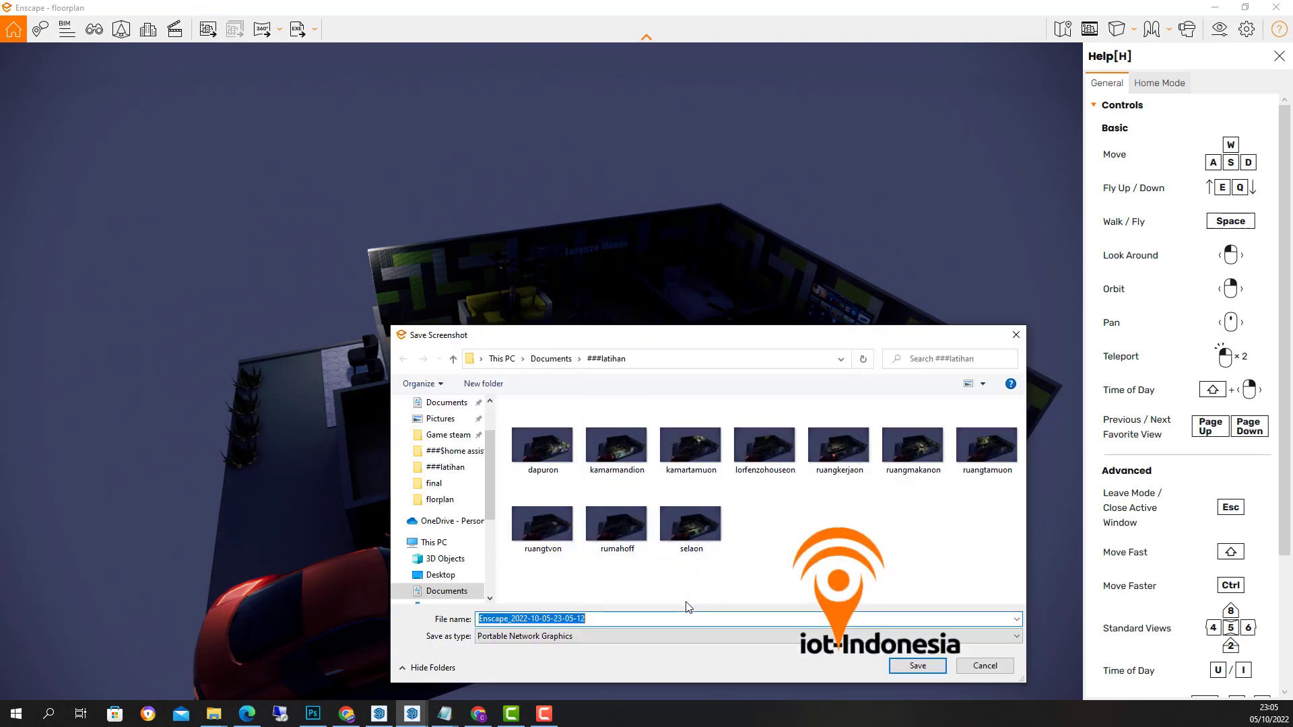
type("teras")
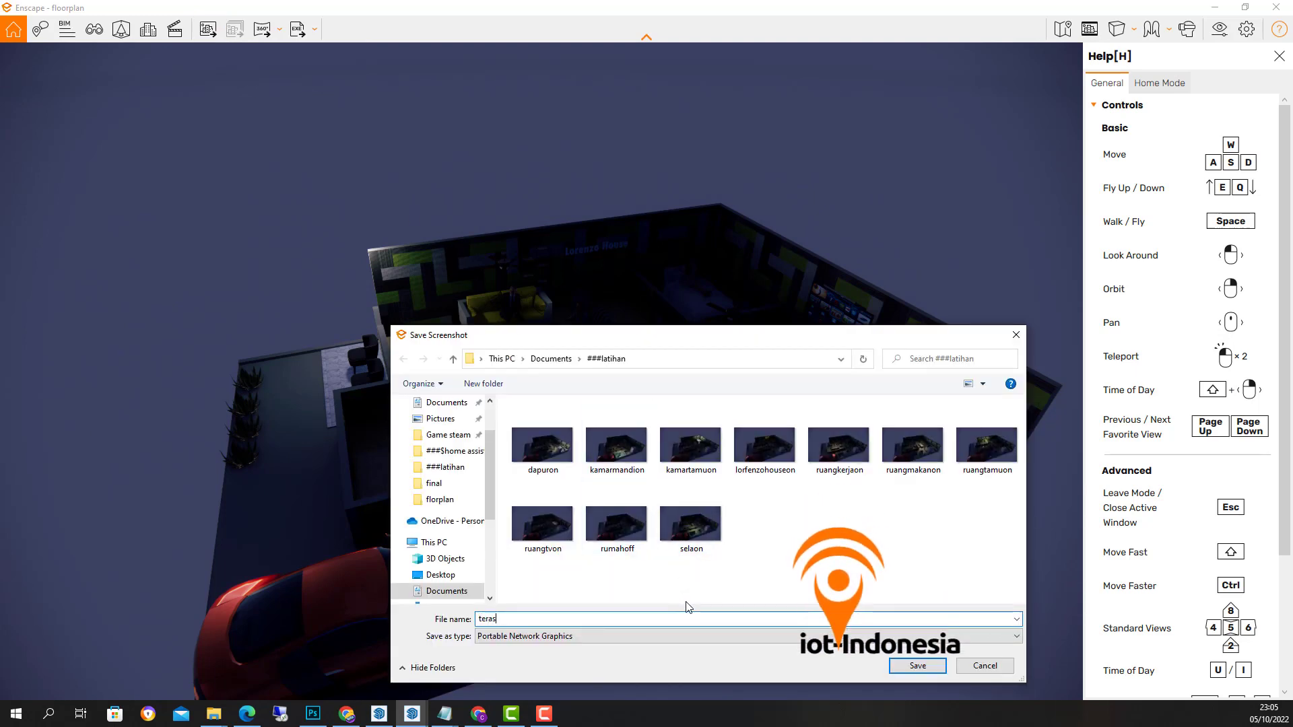
type("on")
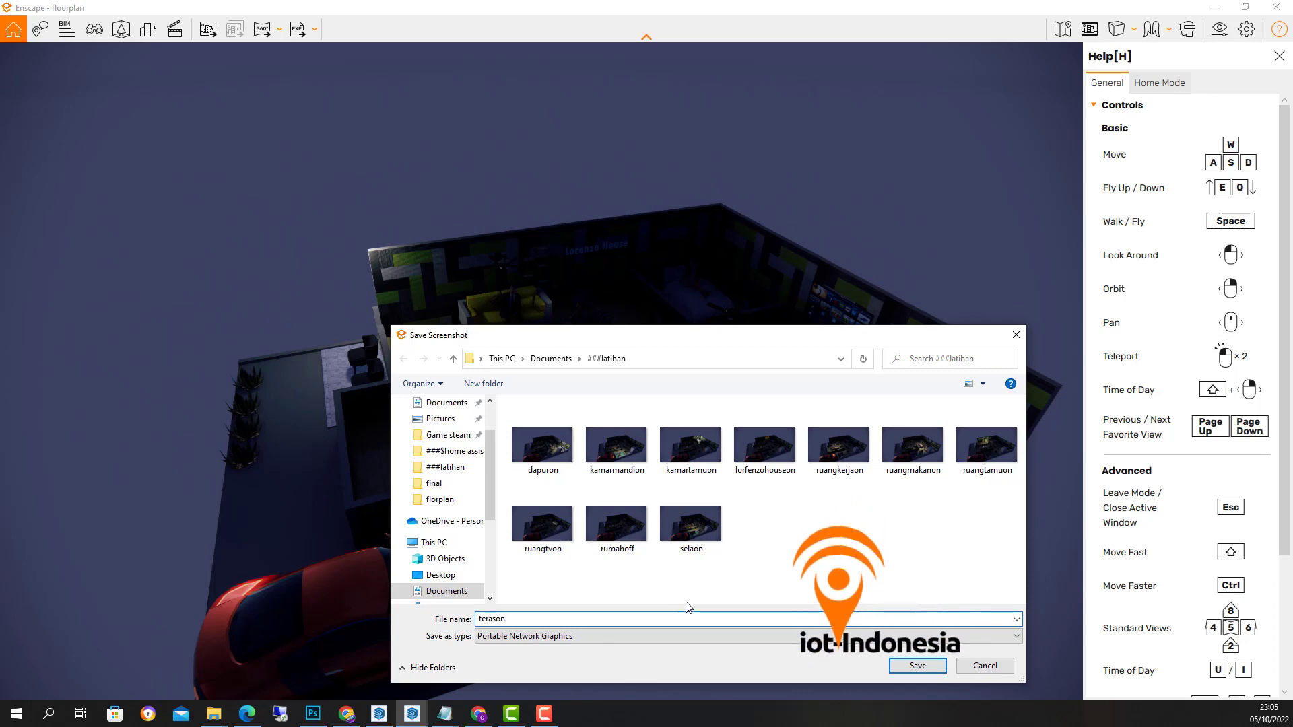
key("Return")
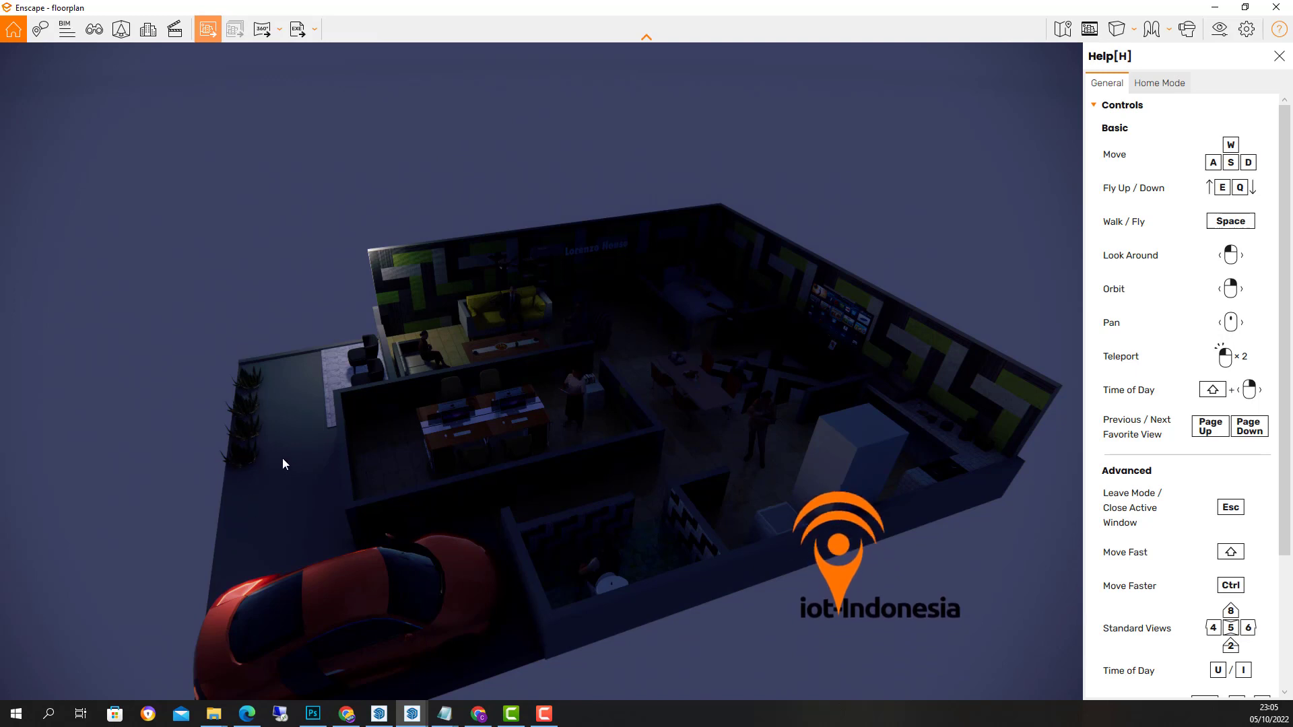
Step: Return to SketchUp and try an Enscape line light at the yard's outer edge by the last plant, deleting it again
left_click(380, 715)
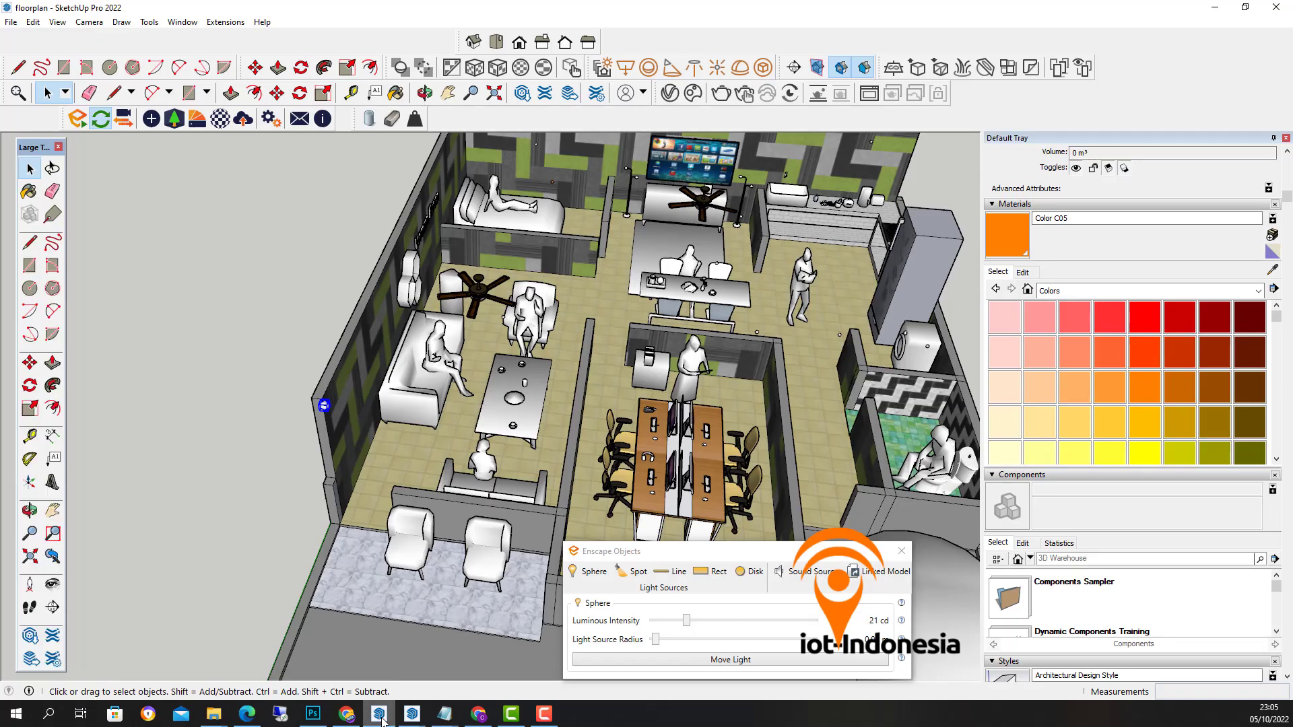
left_click(676, 574)
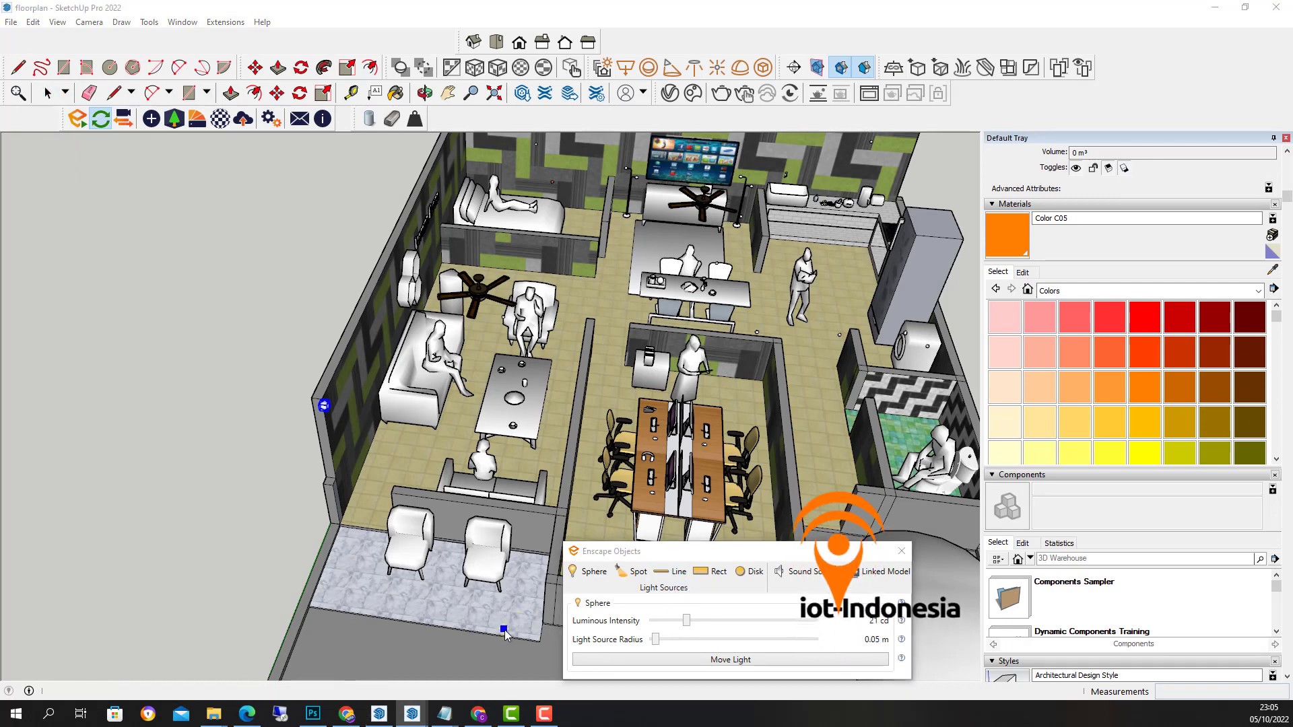
middle_click_drag(505, 634, 504, 400, "shift")
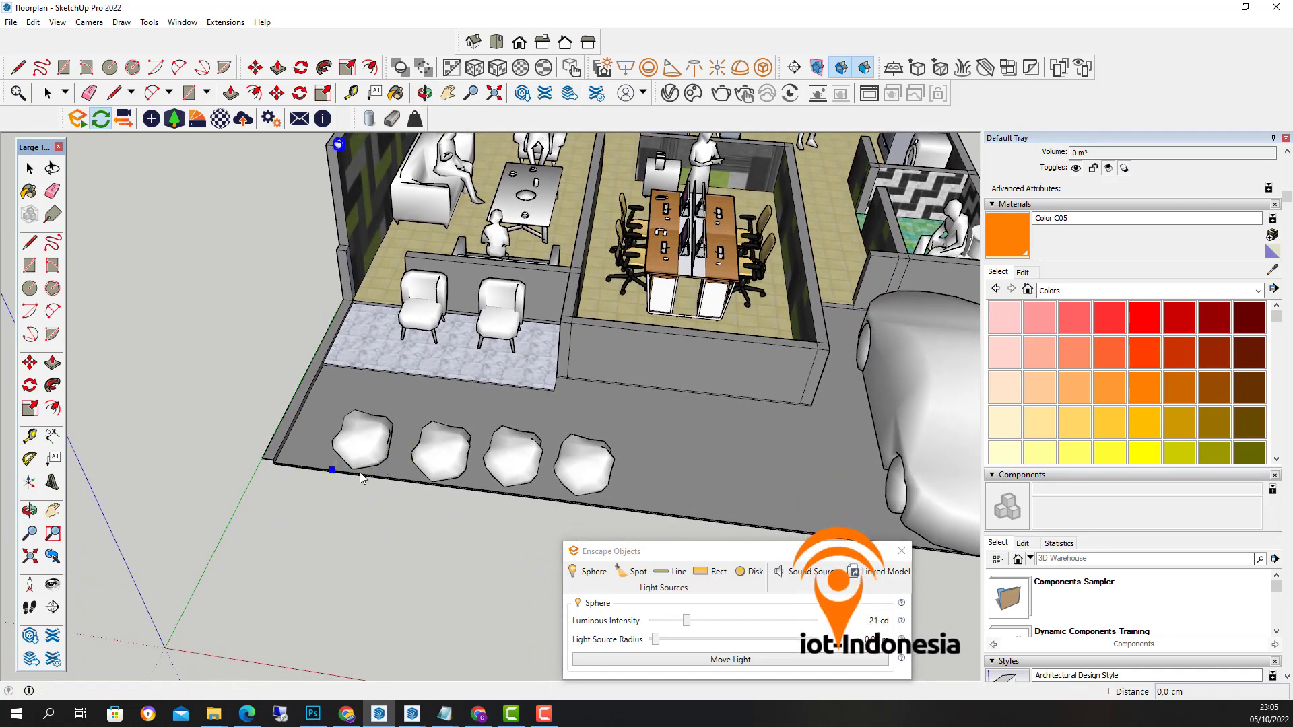
left_click(586, 504)
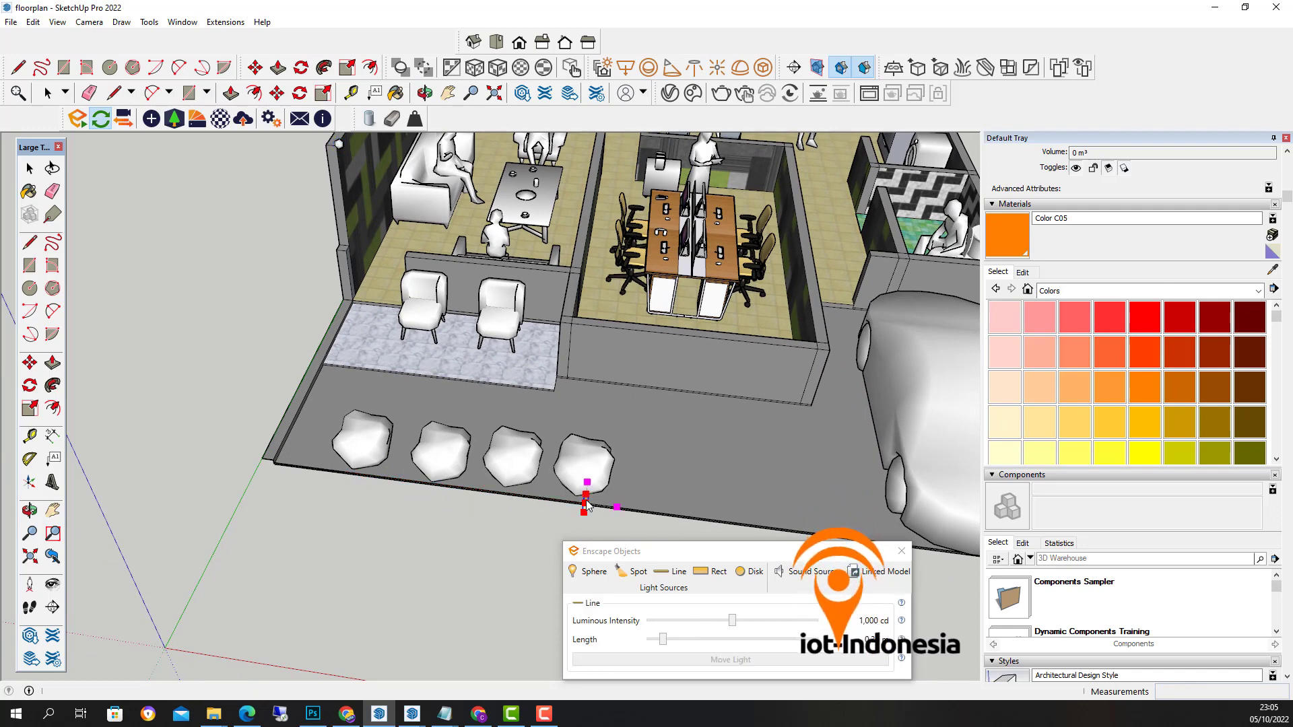
key("Delete")
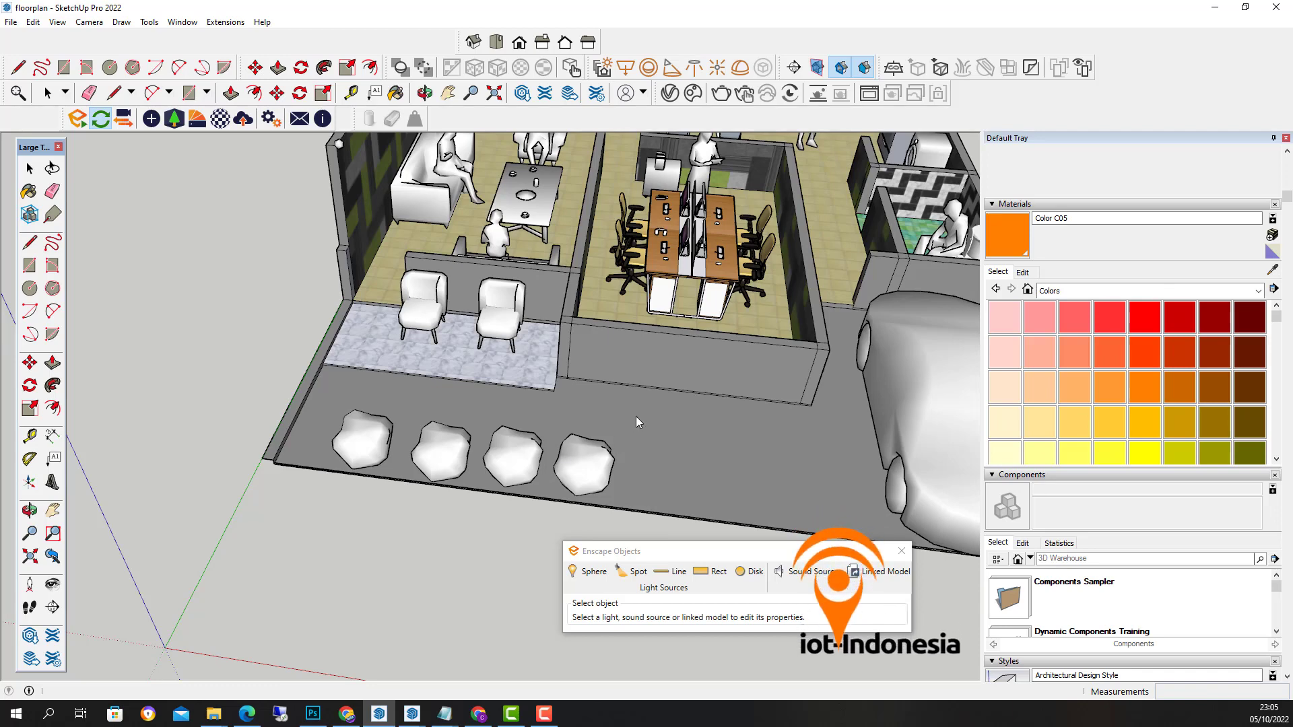
Step: Place an Enscape line light on the yard's outer edge, just past the last plant in the row
left_click(654, 577)
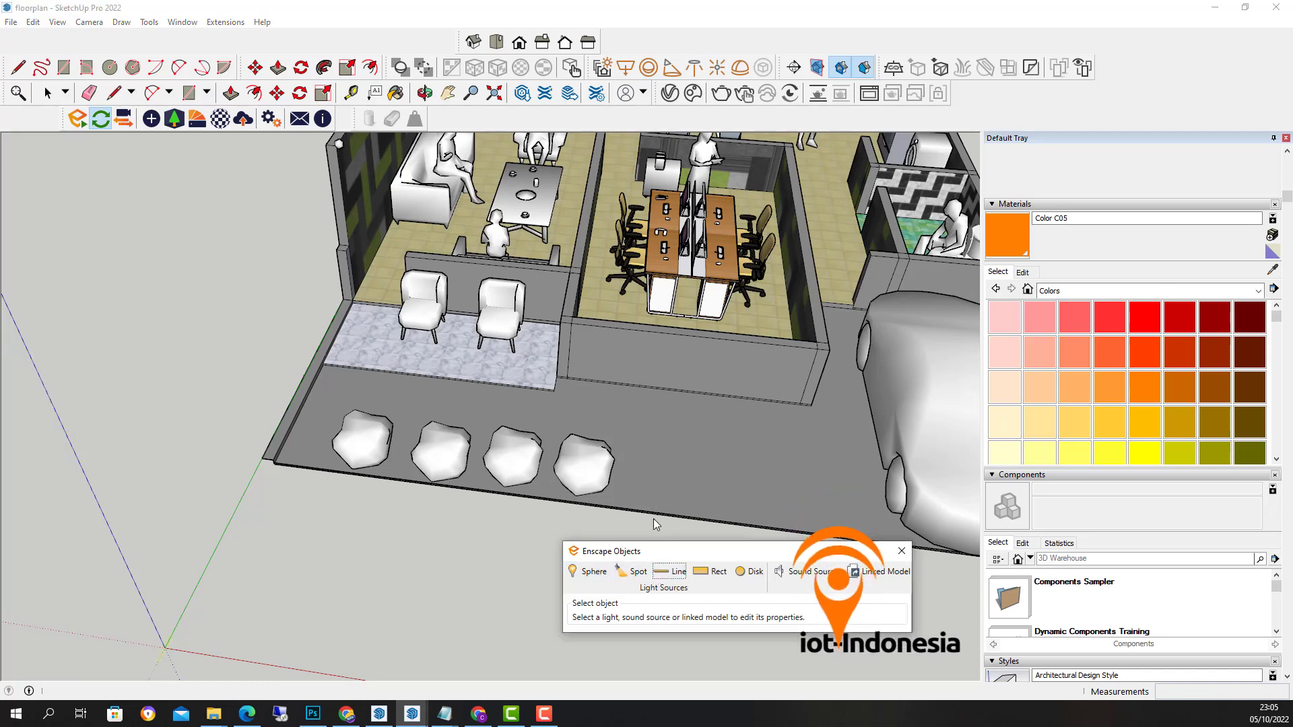
left_click(640, 479)
left_click(640, 505)
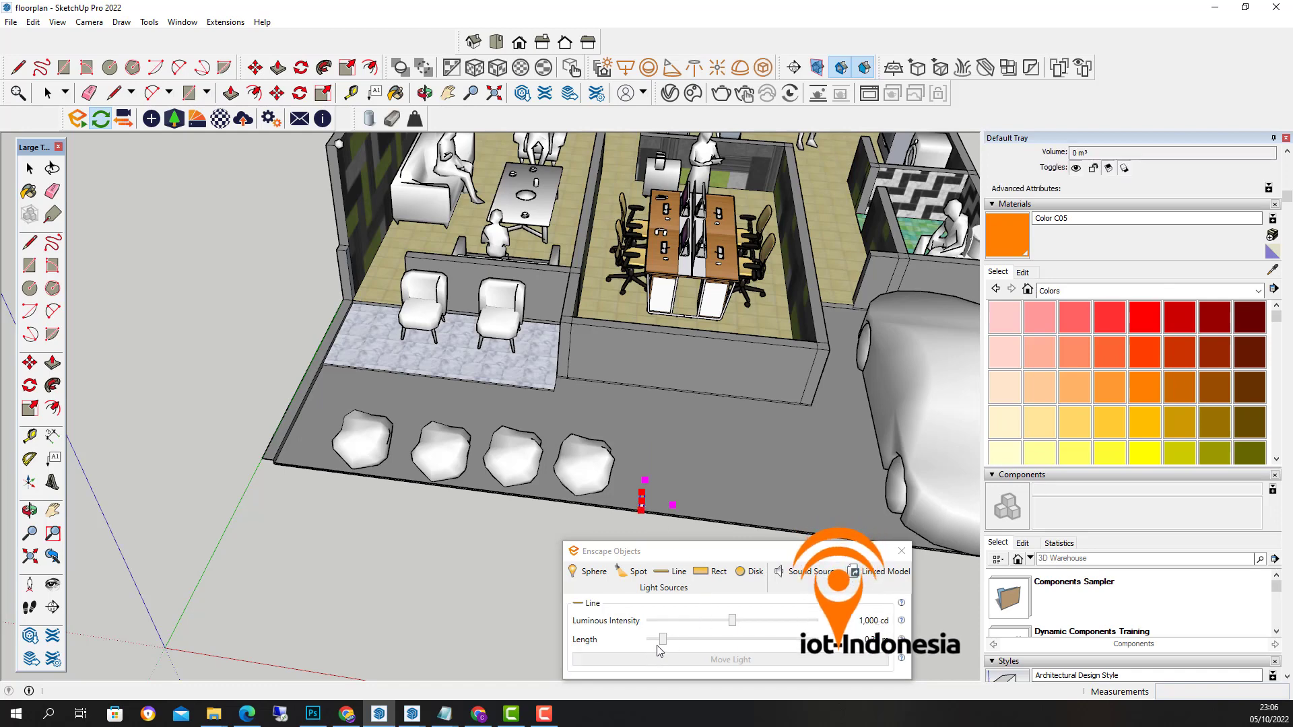
Step: Set the line light's length to 3.00 m and its luminous intensity to 303 cd
left_click_drag(658, 648, 750, 645)
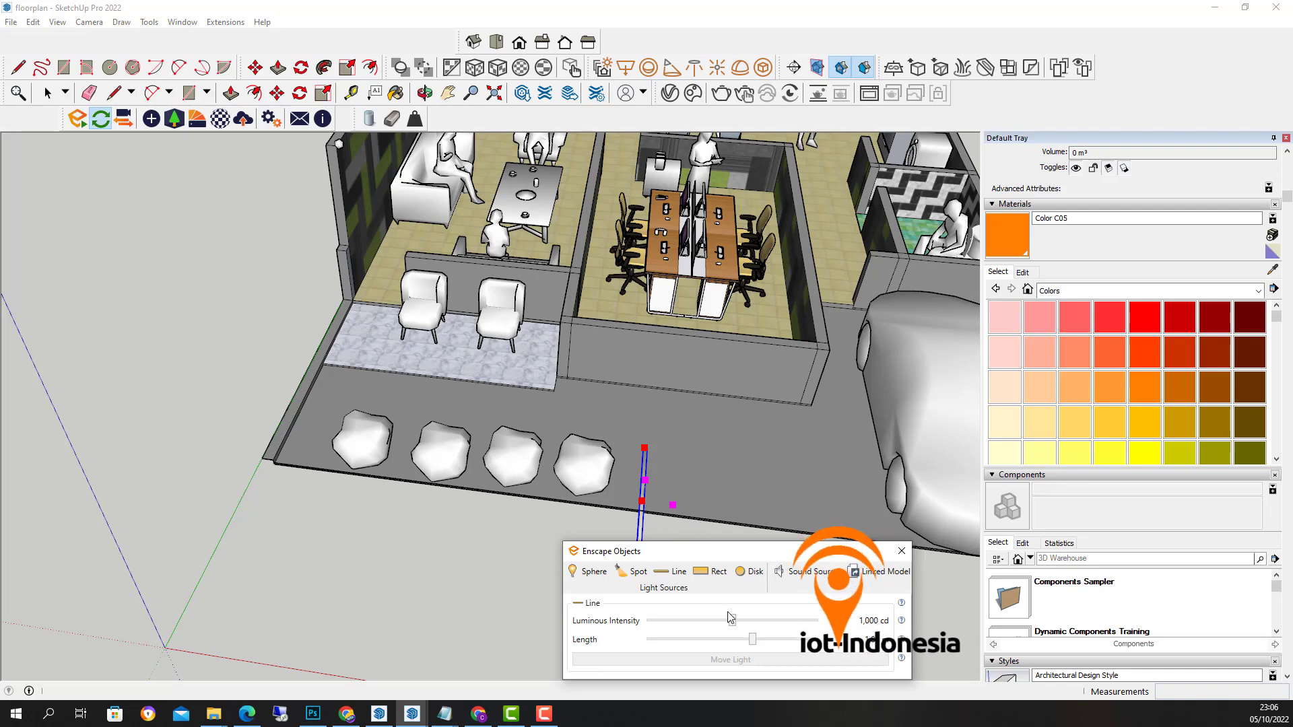
left_click_drag(722, 626, 717, 620)
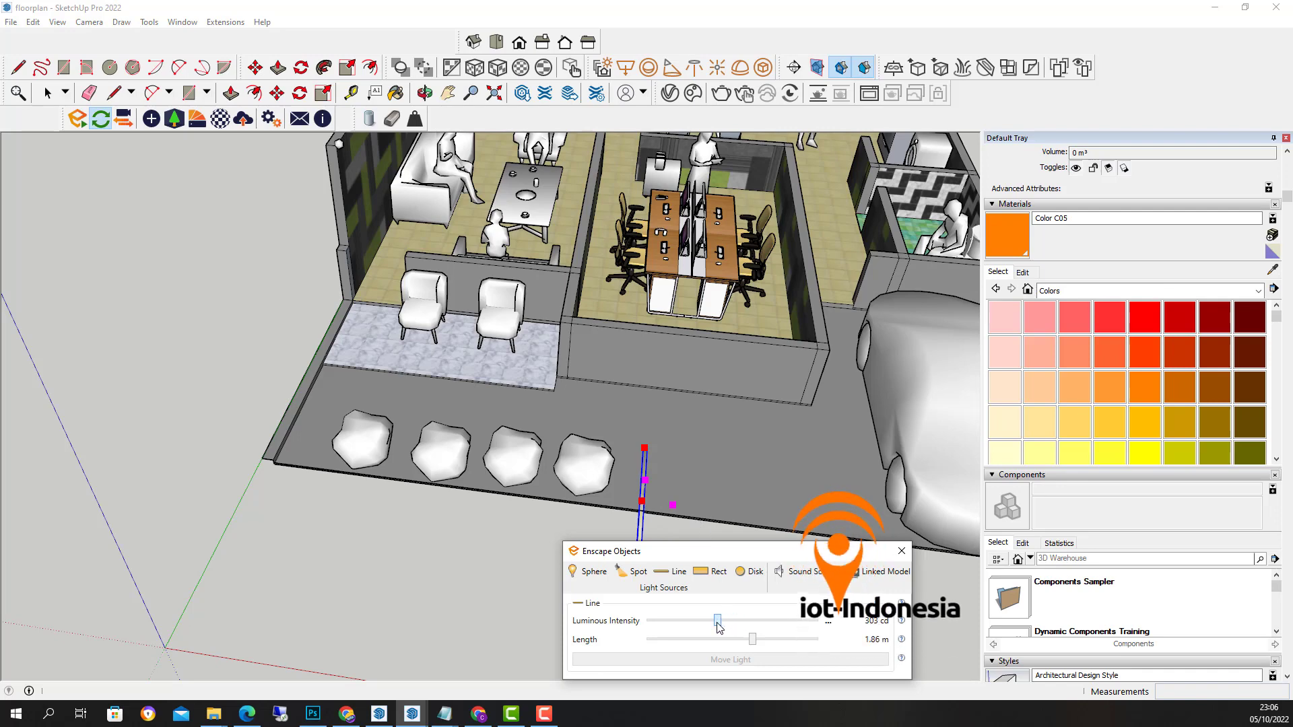
left_click_drag(699, 559, 830, 476)
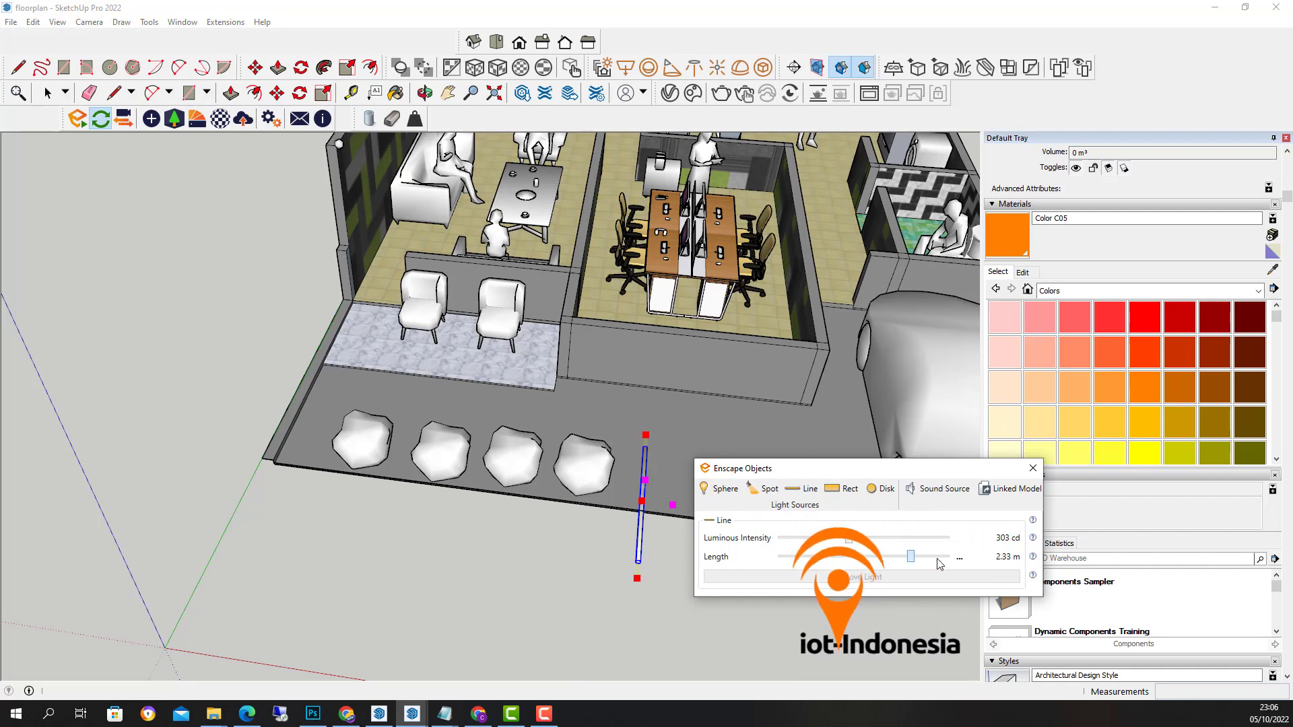
left_click_drag(958, 563, 960, 563)
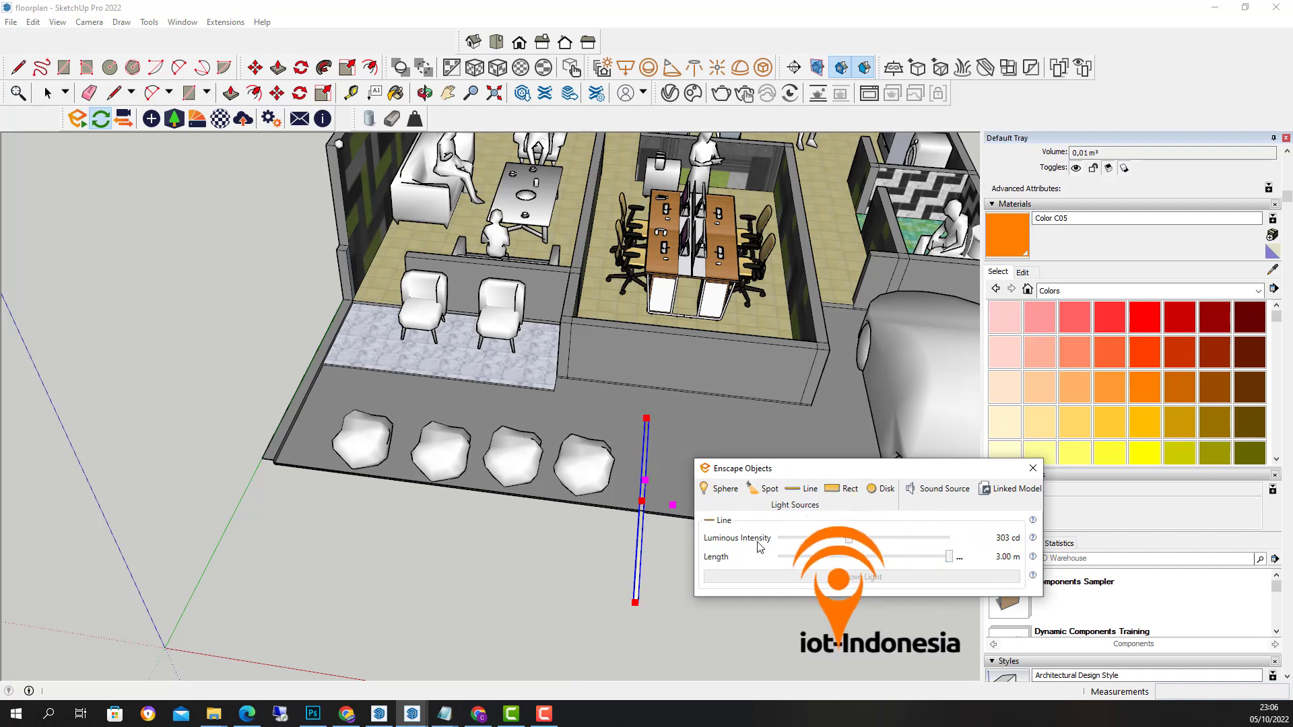
Step: Rotate the line light 90° in the ground plane so it runs parallel to the yard's outer edge
left_click(672, 418)
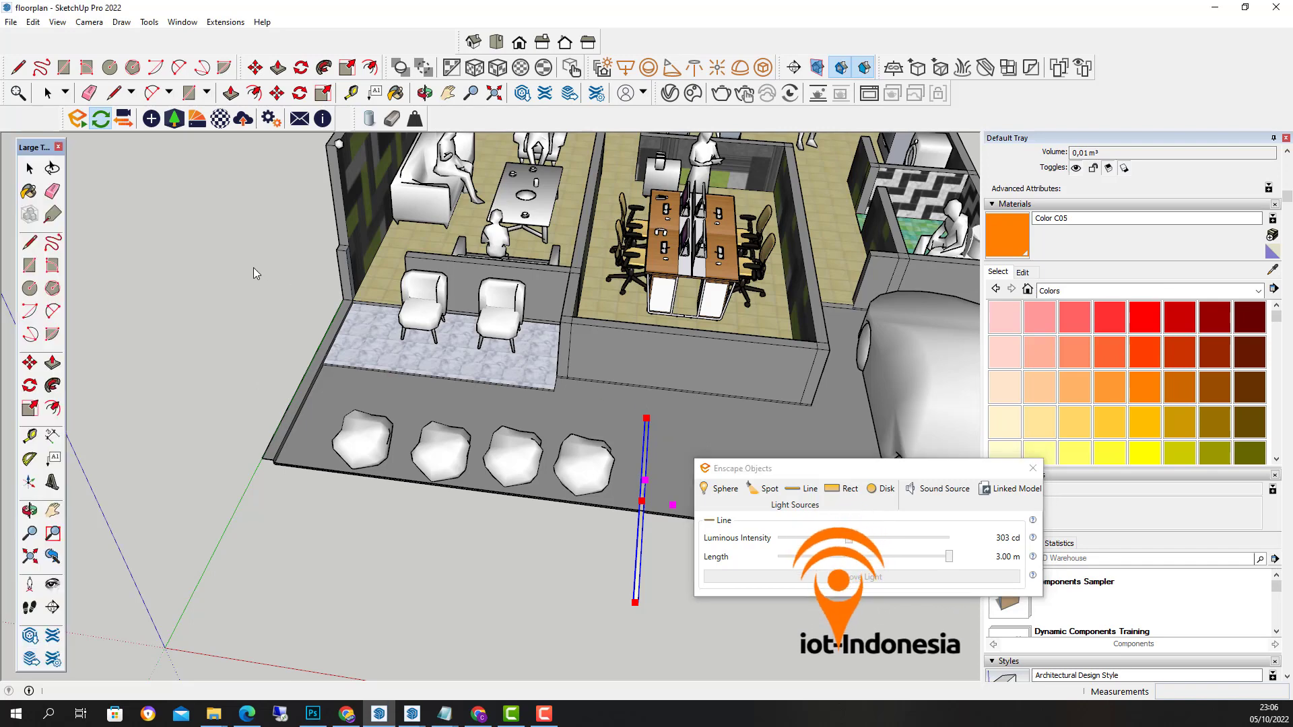
left_click(29, 385)
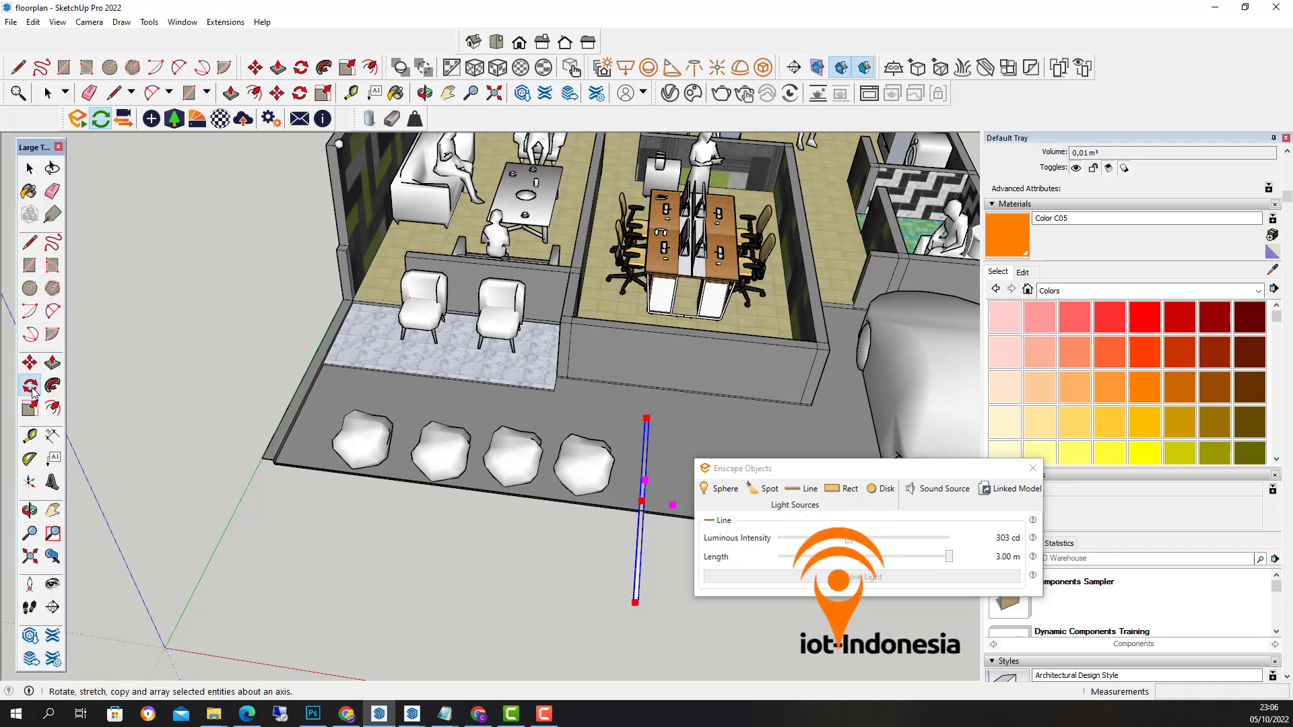
left_click(614, 532)
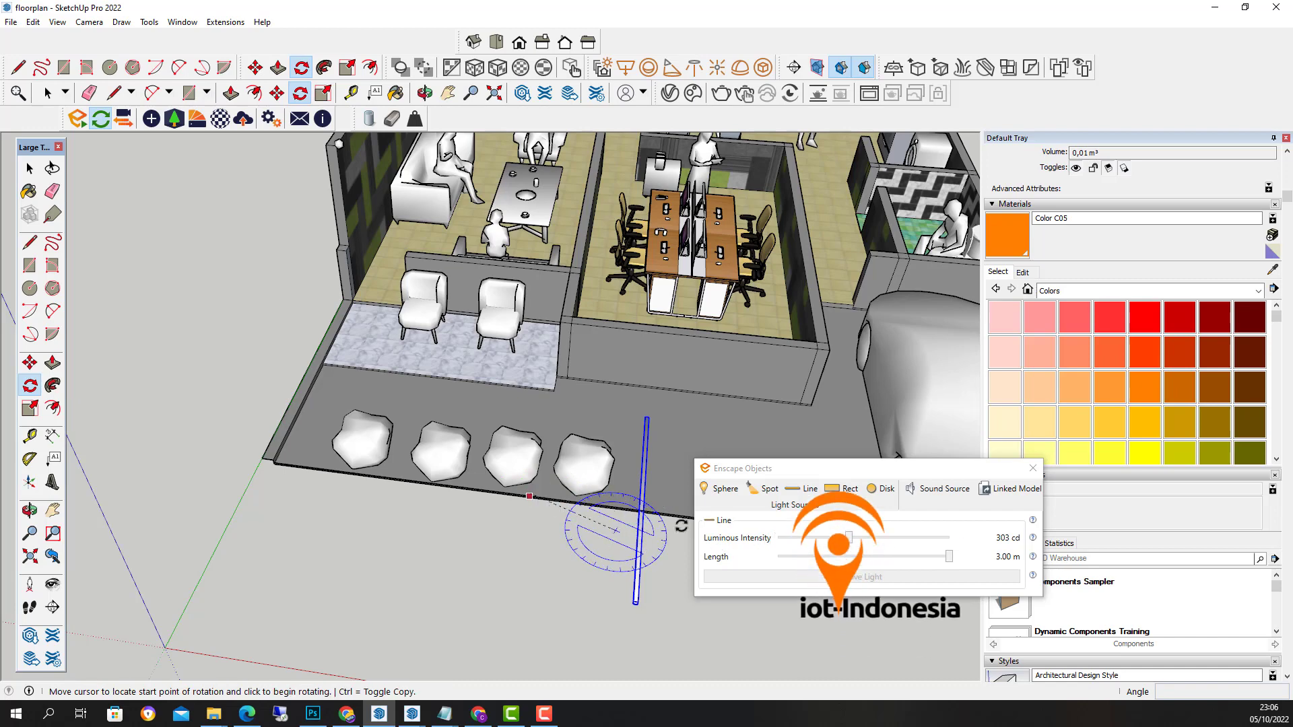
left_click(622, 408)
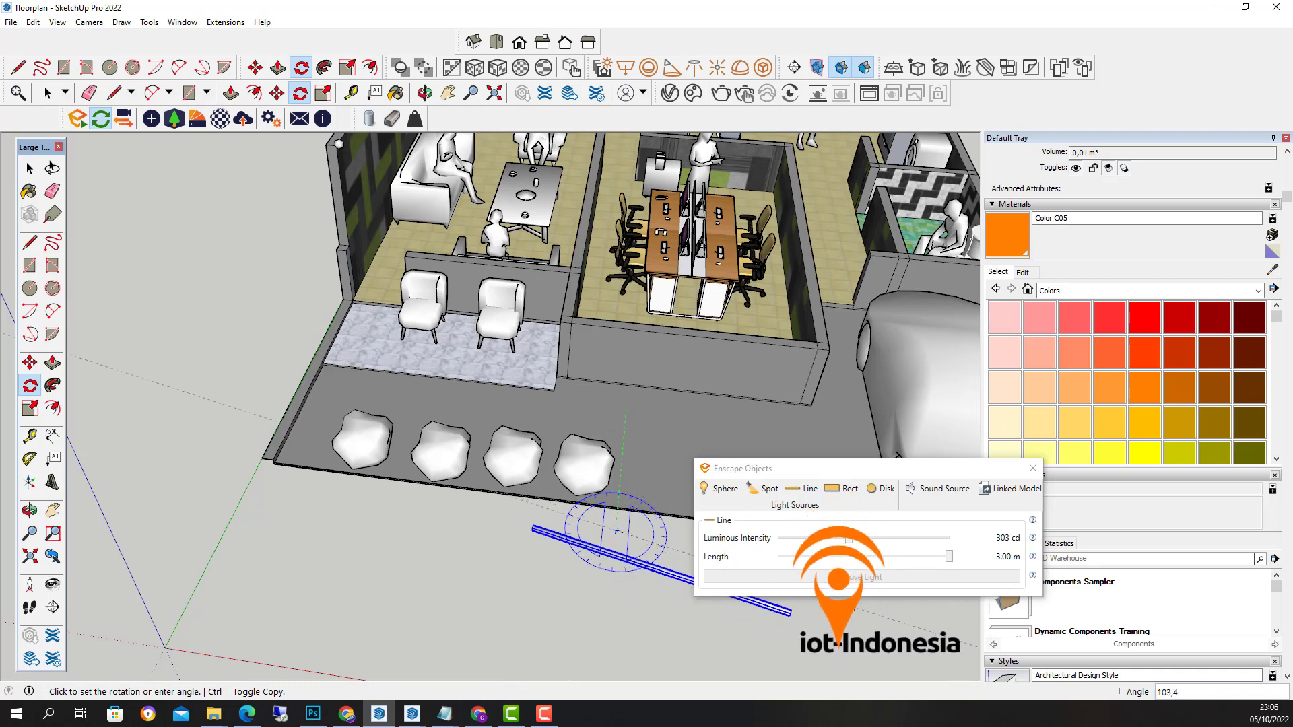
key("Return")
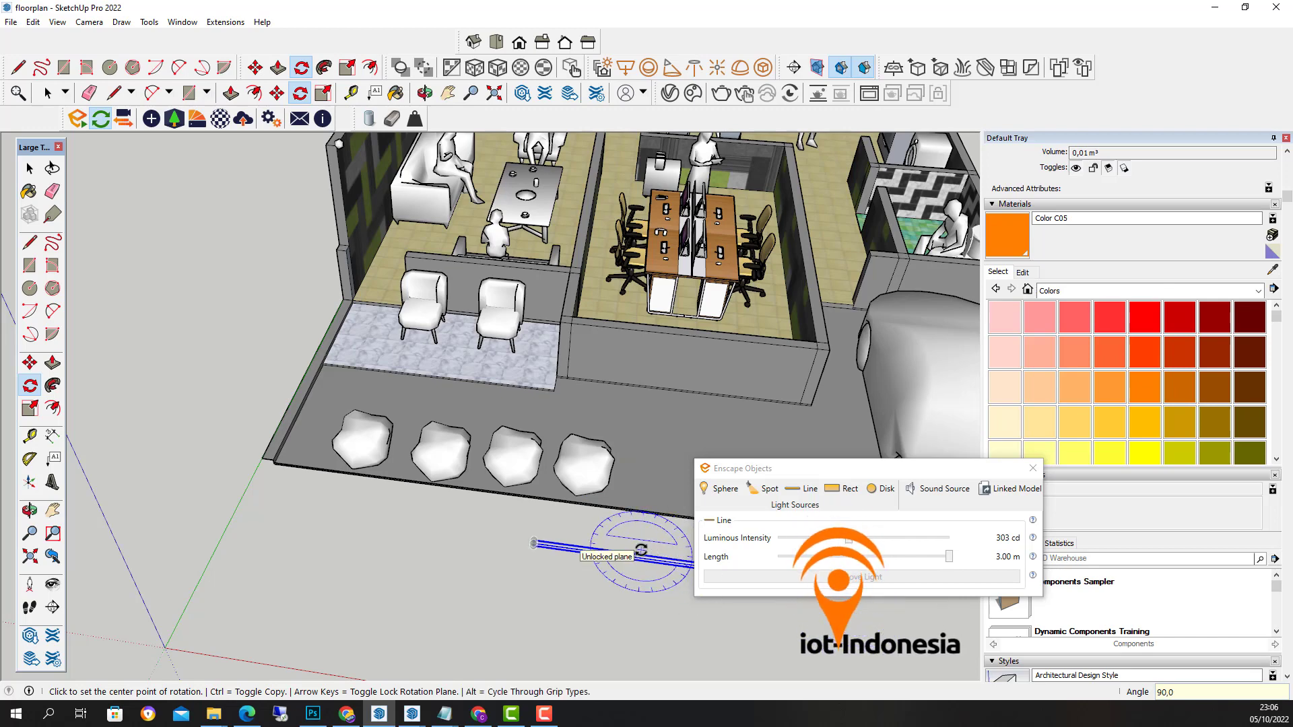
Step: Move the line light about 274 cm onto the yard's outer edge, alongside the row of four plants
key("m")
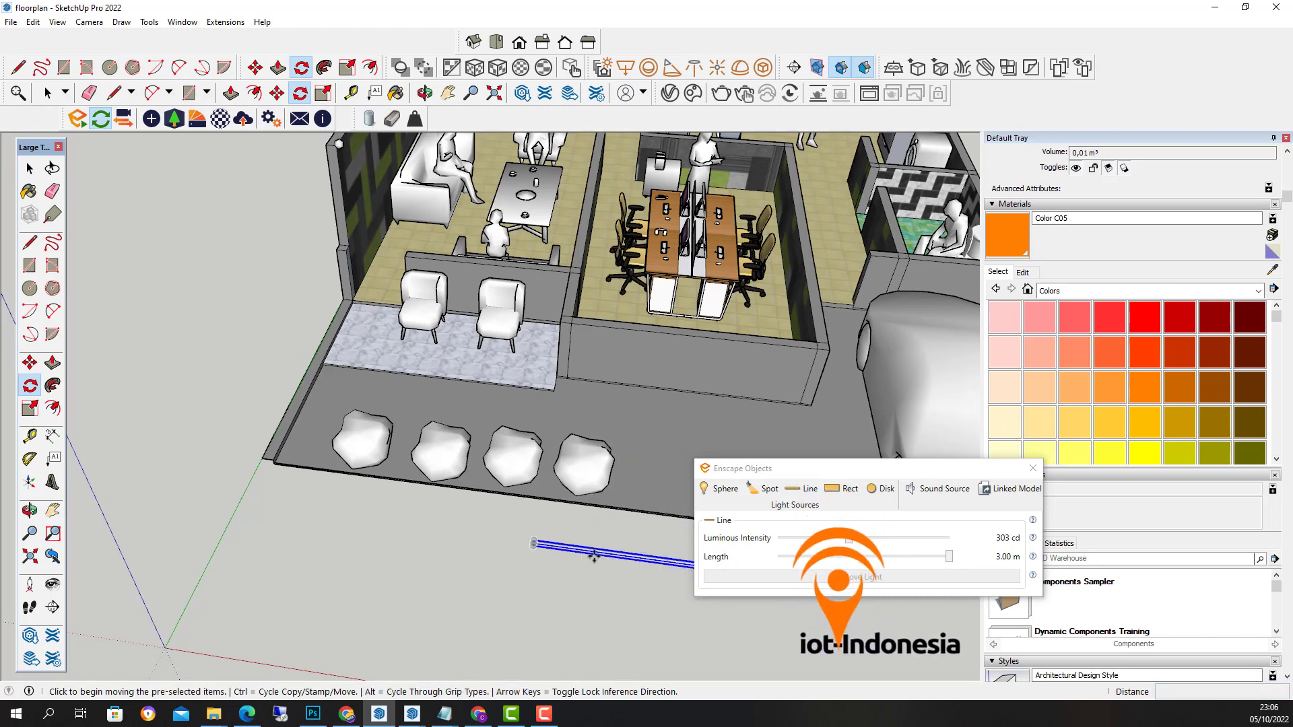
left_click(593, 554)
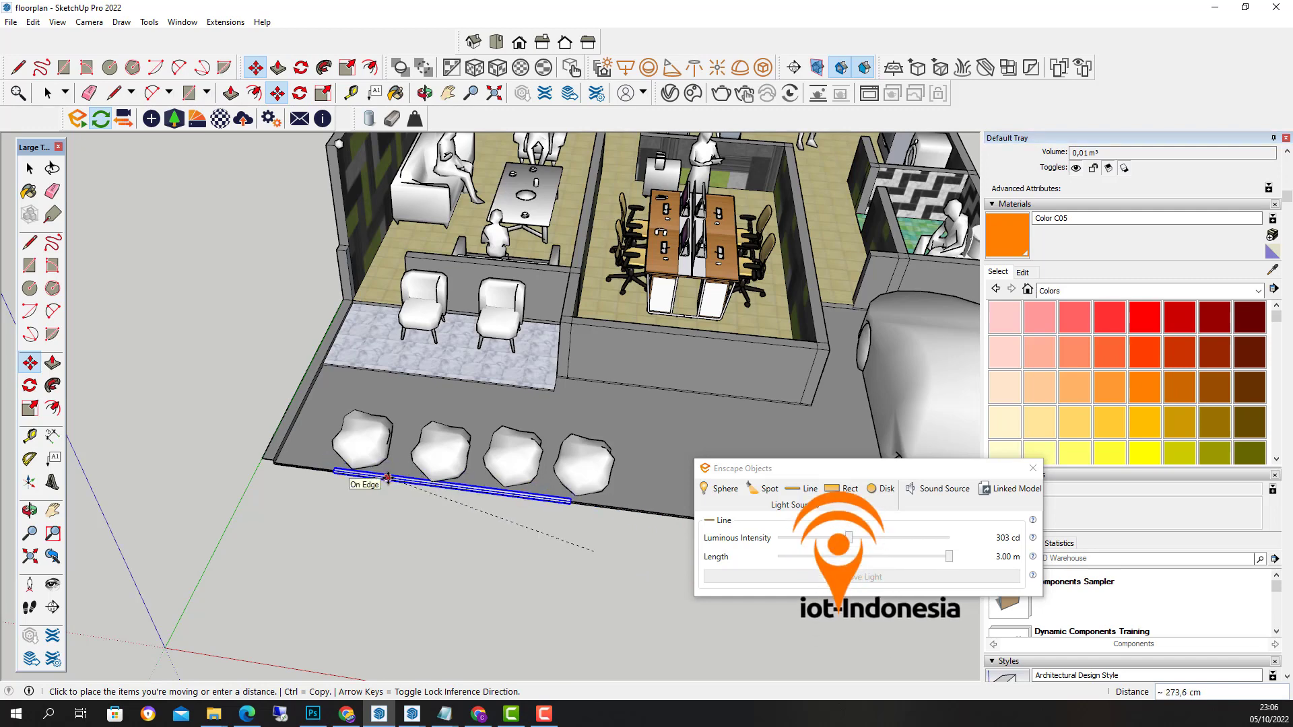
left_click(455, 503)
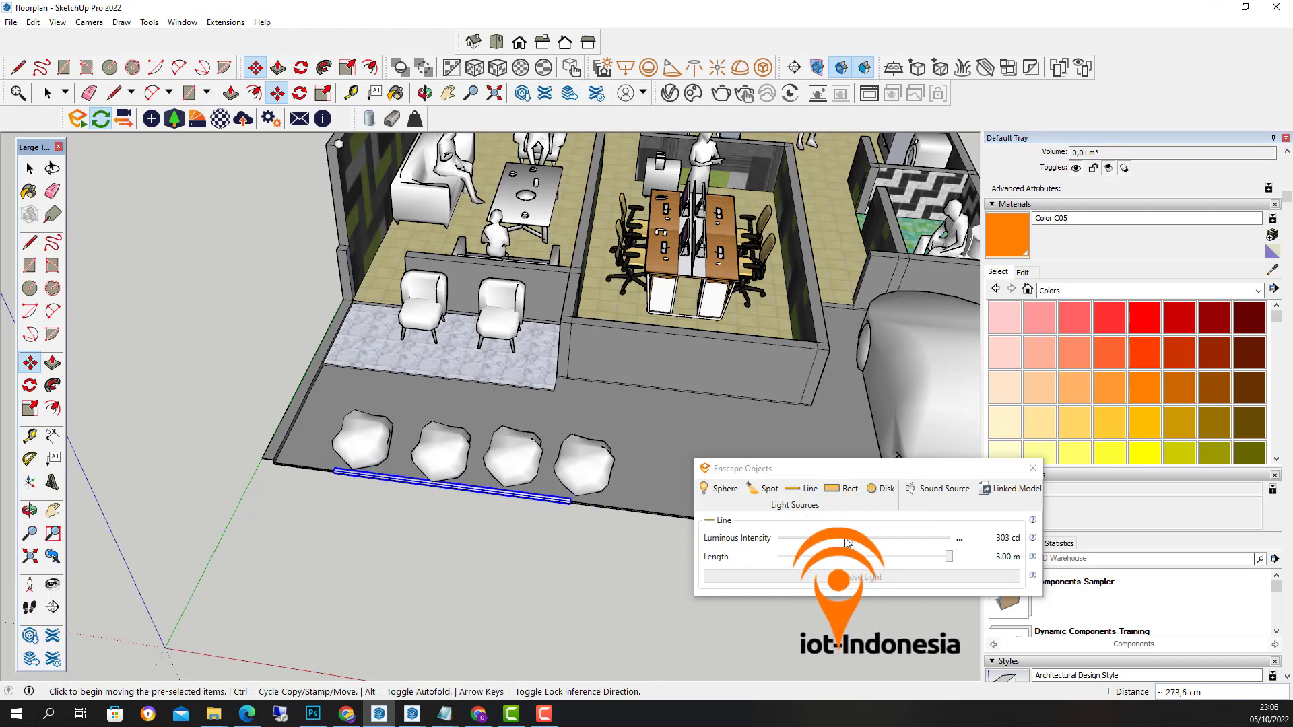
Step: Lower the line light's luminous intensity to 63 cd, check the Enscape preview, and reduce it further to 22 cd
left_click_drag(845, 537, 835, 540)
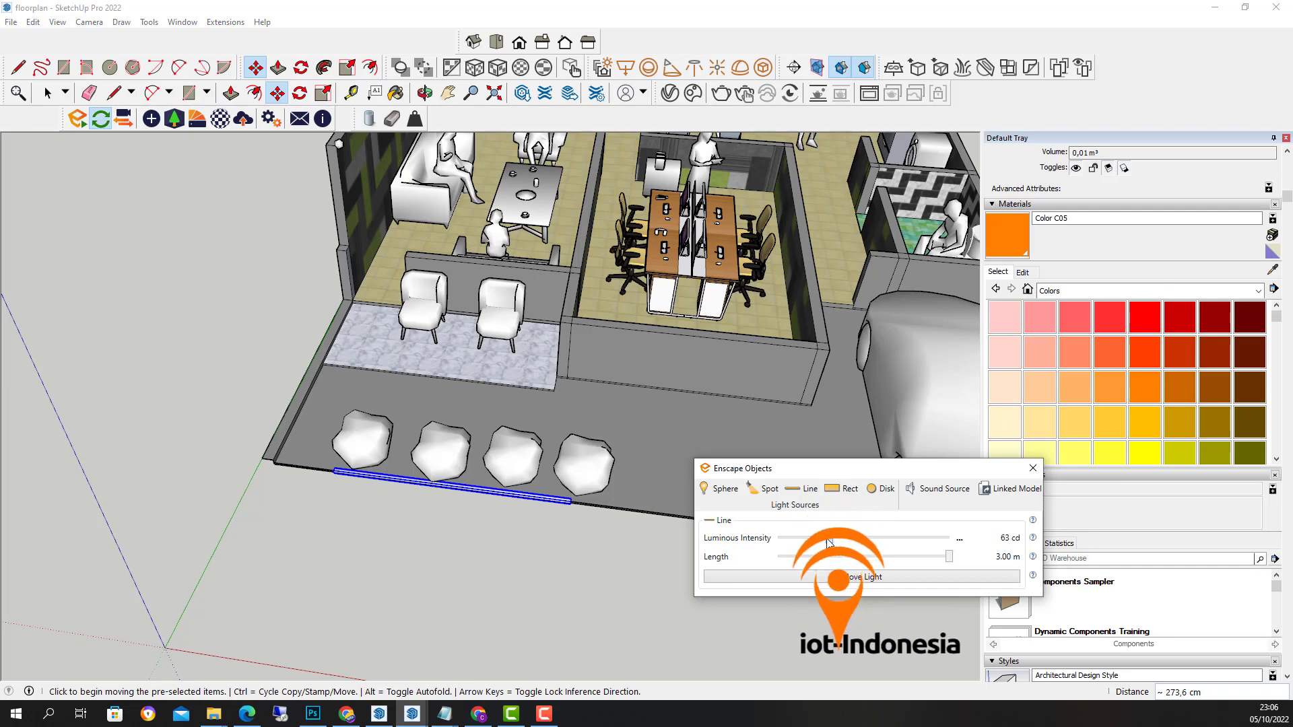
left_click(421, 712)
mouse_move(373, 666)
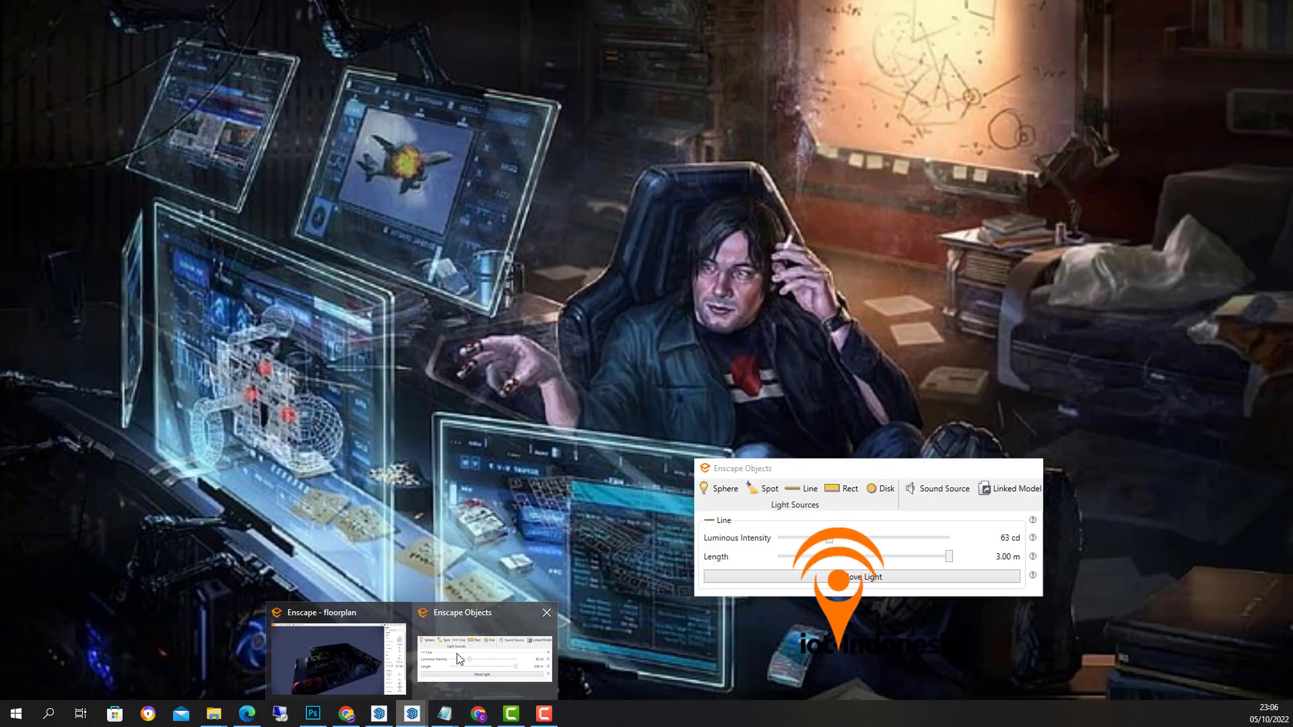
left_click(462, 658)
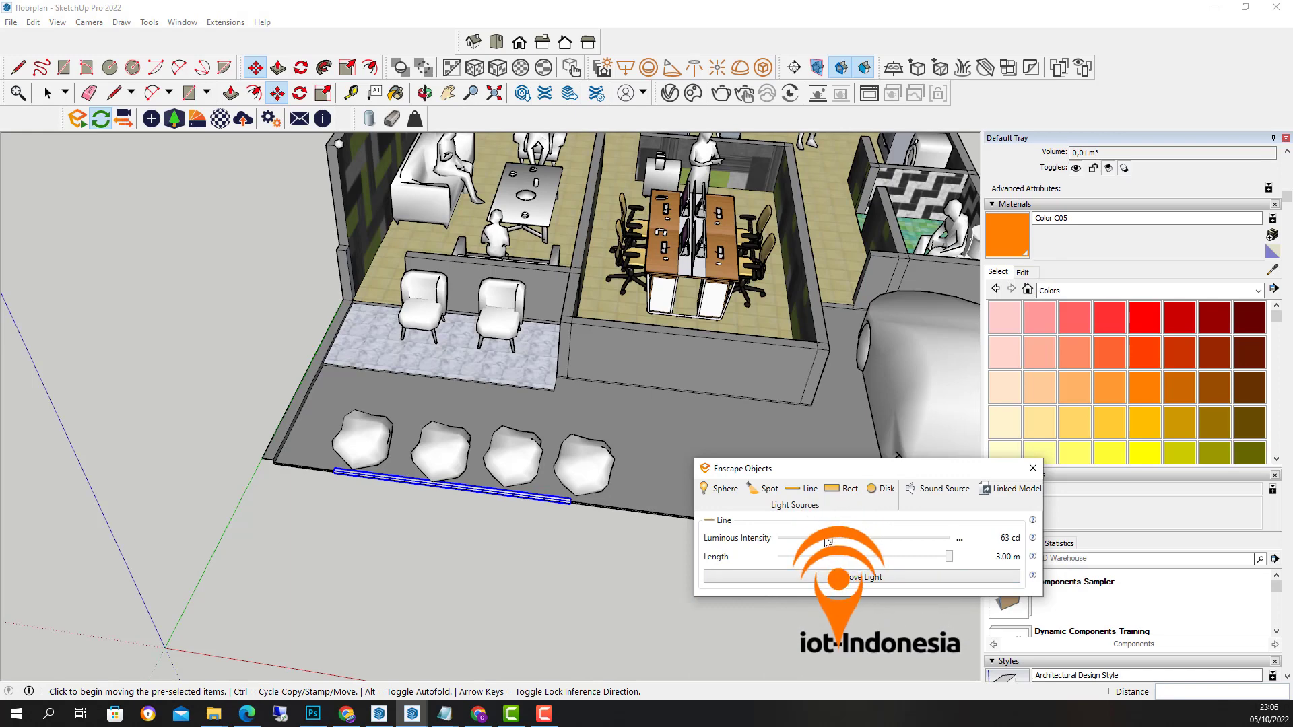
left_click_drag(814, 539, 818, 539)
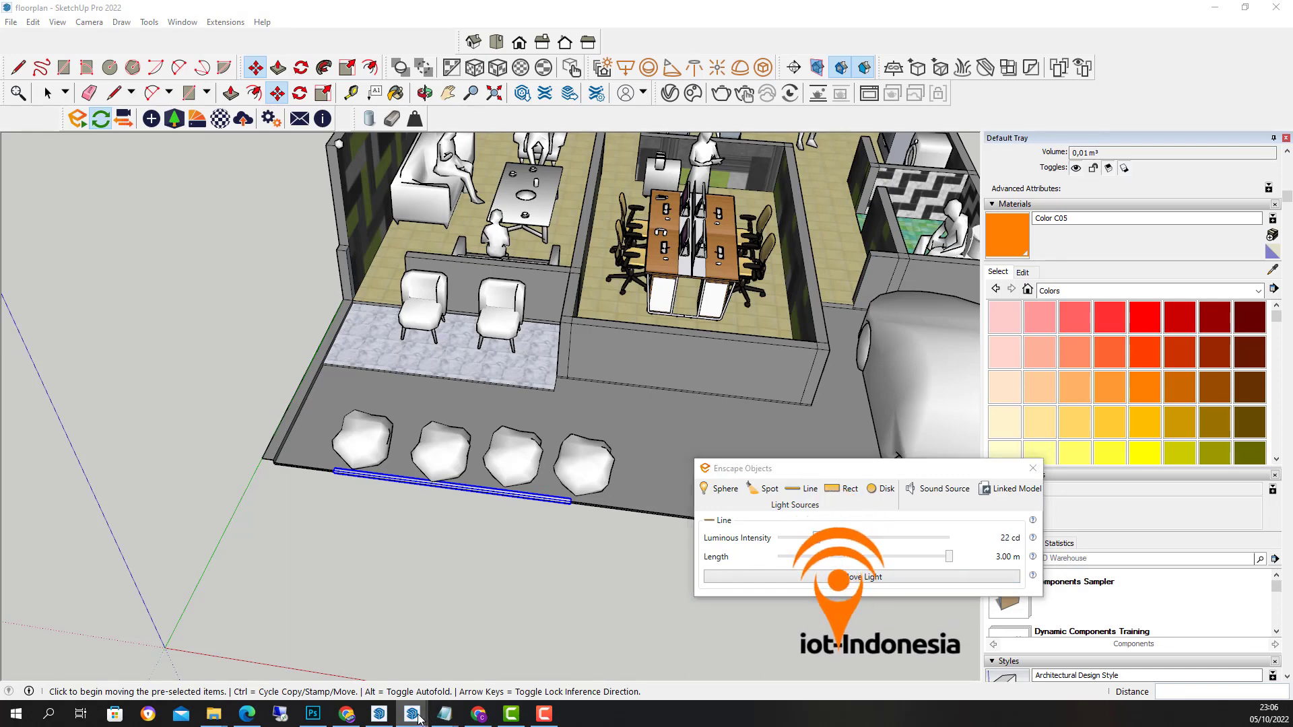
Step: Check the Enscape preview, dim the wall-corner sphere light to 1 cd with a 0.00 m source radius, and recheck the preview
mouse_move(435, 718)
left_click(361, 665)
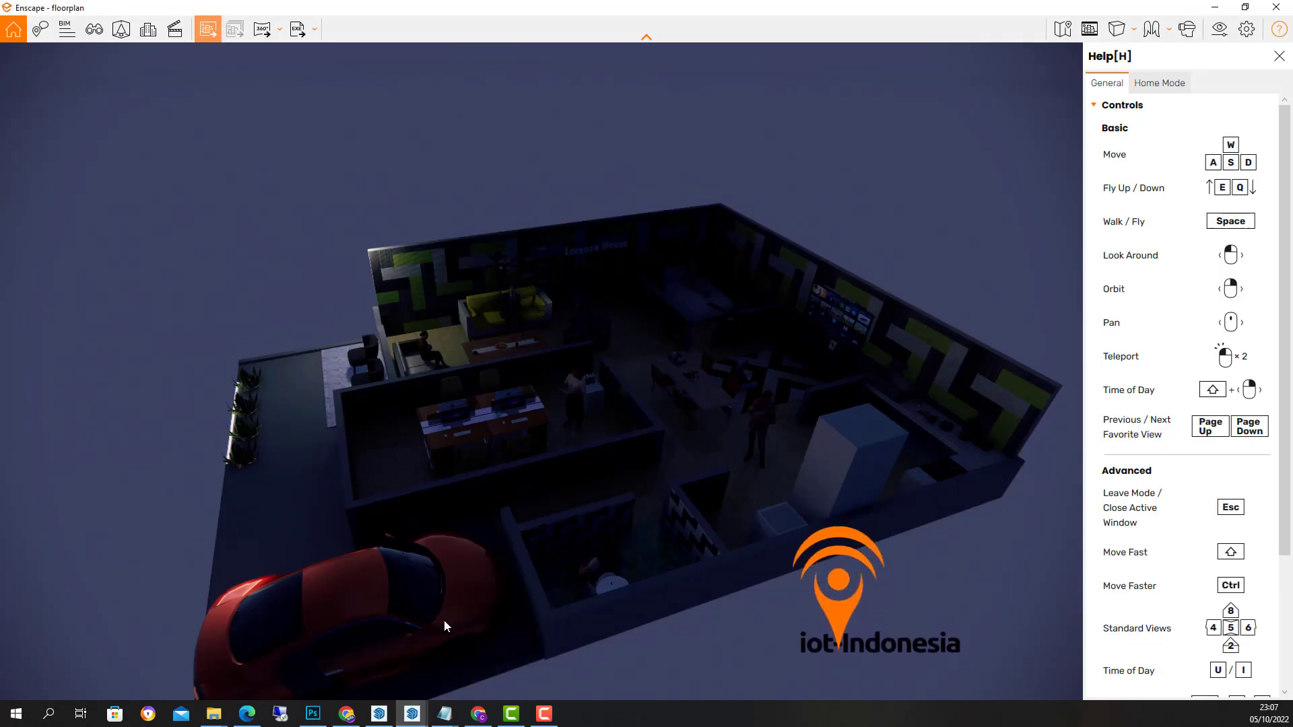
mouse_move(379, 714)
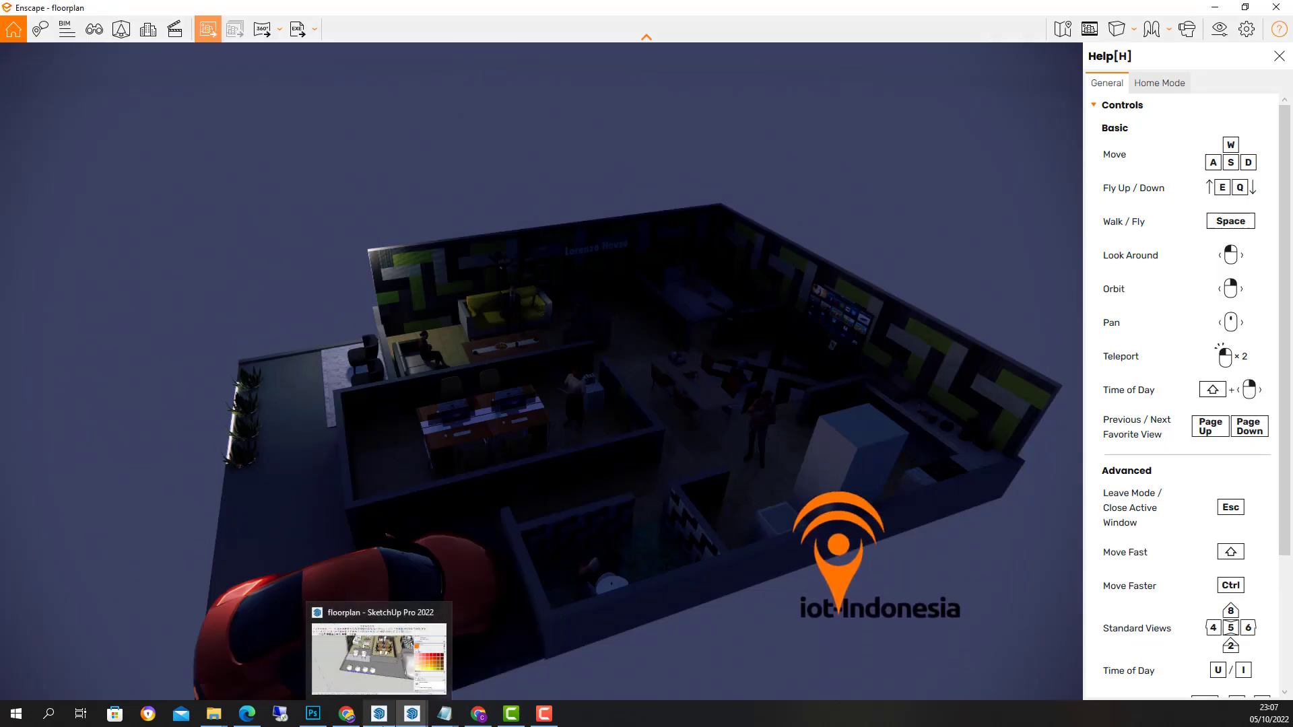
left_click(379, 714)
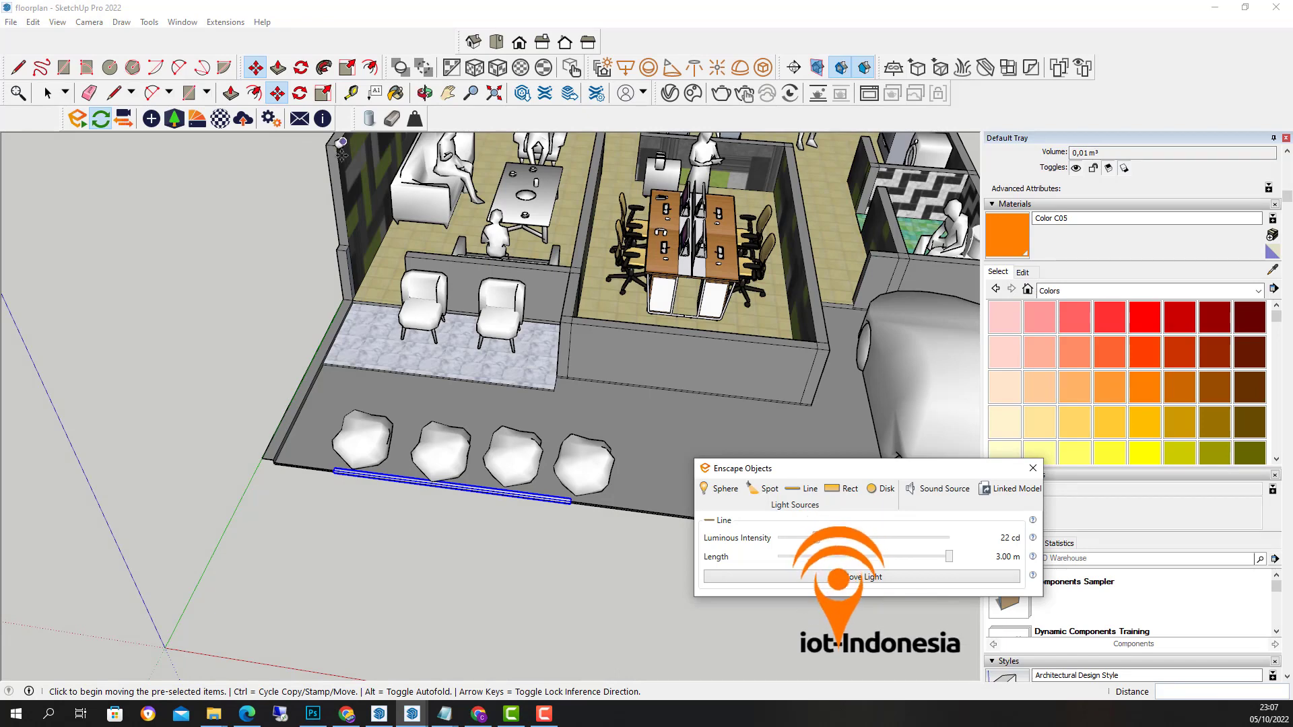
left_click(356, 223)
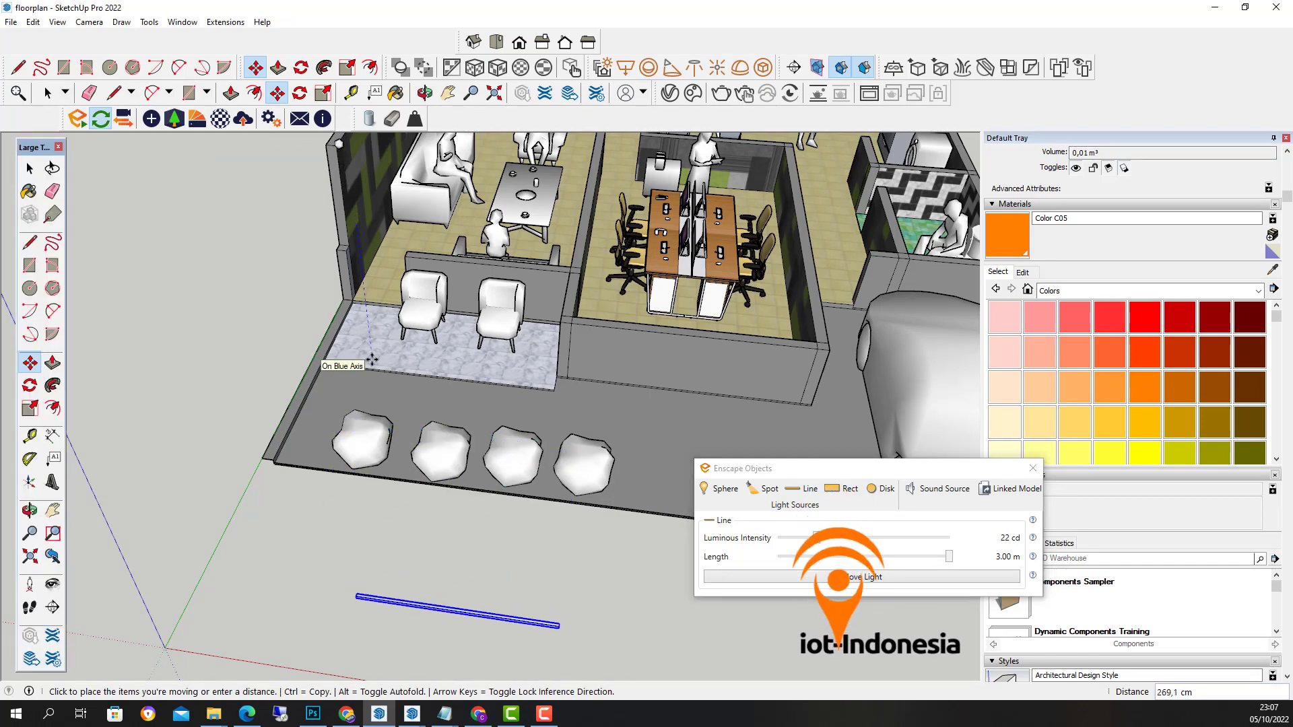
key("space")
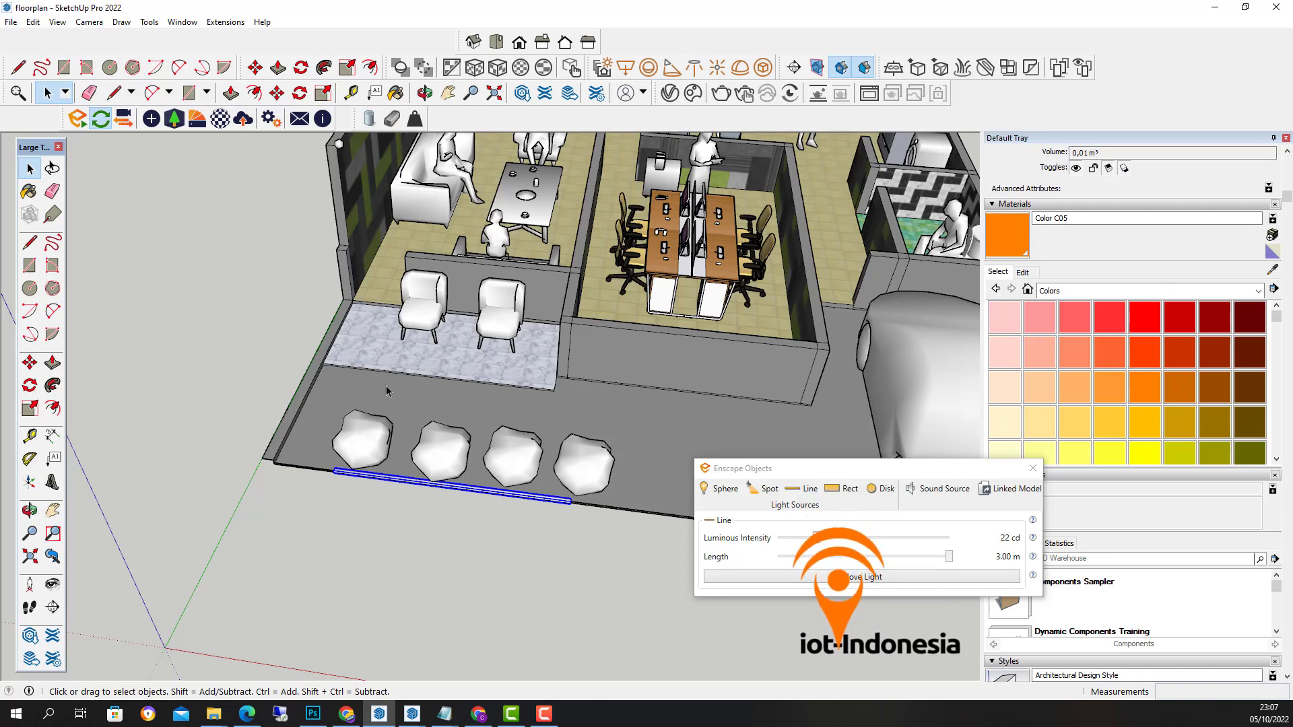
left_click(339, 144)
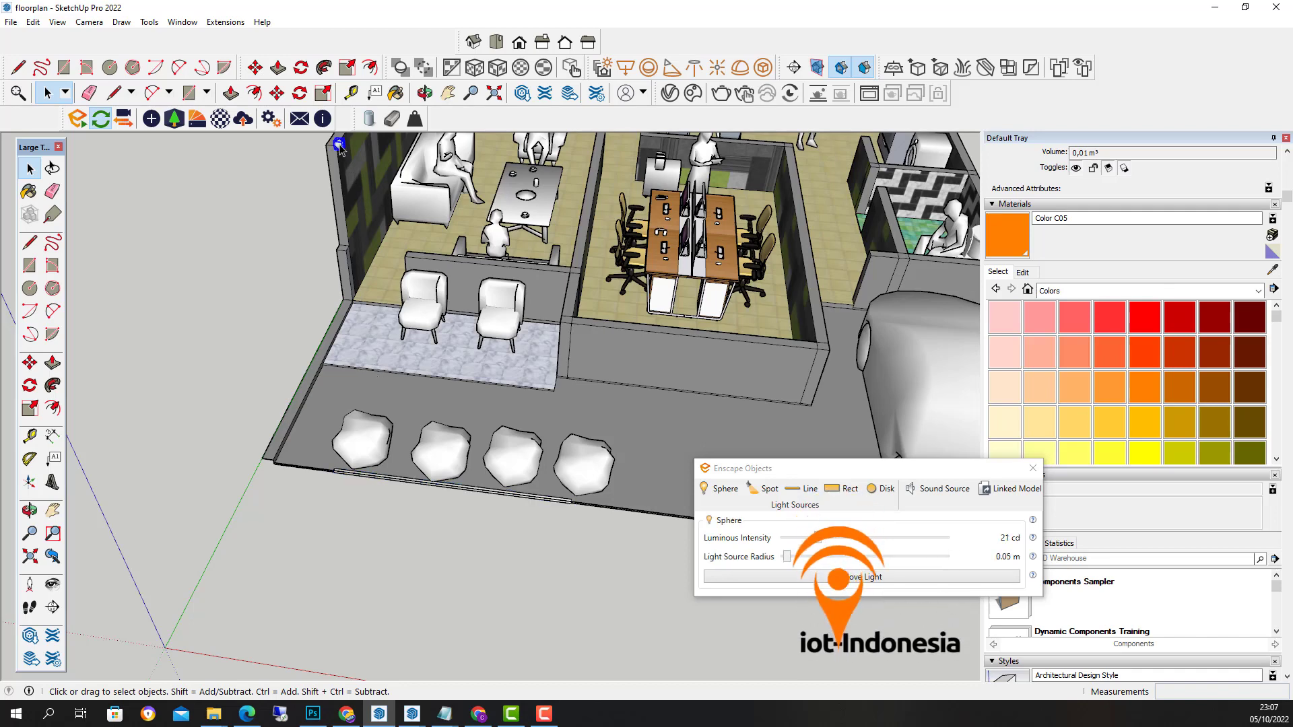
left_click_drag(819, 539, 778, 558)
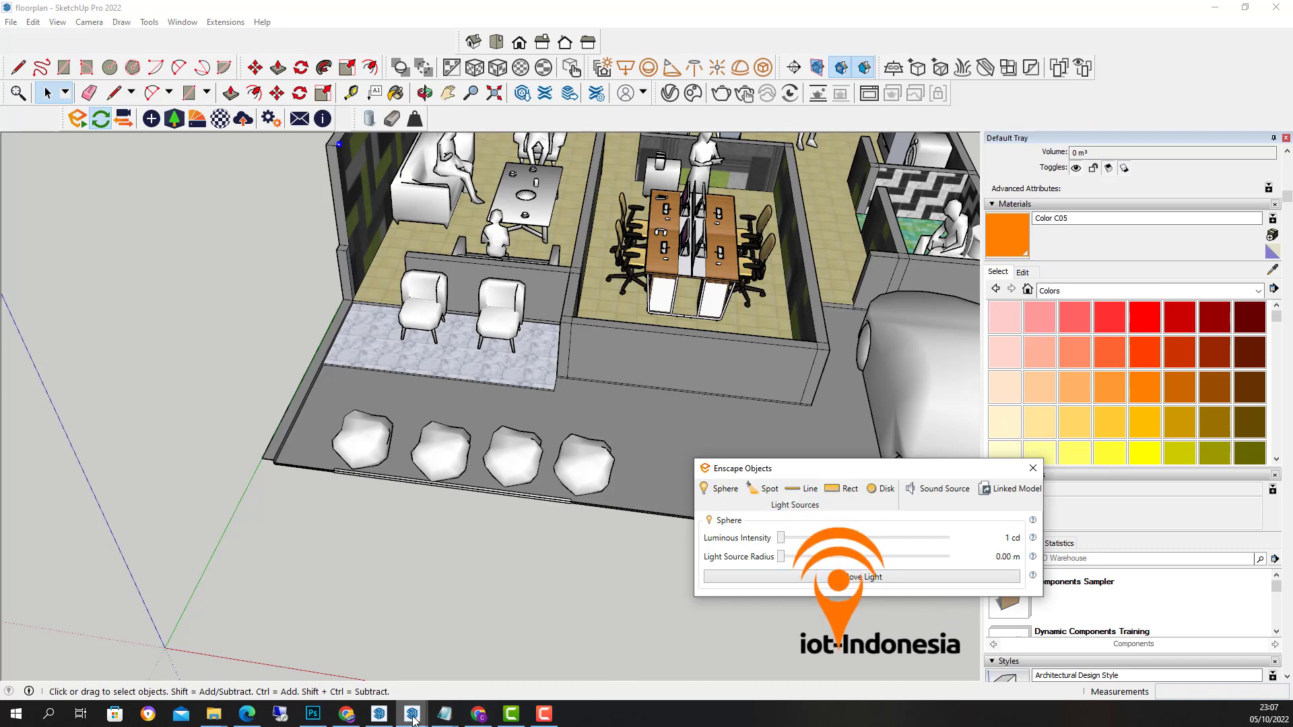
mouse_move(412, 717)
left_click(369, 687)
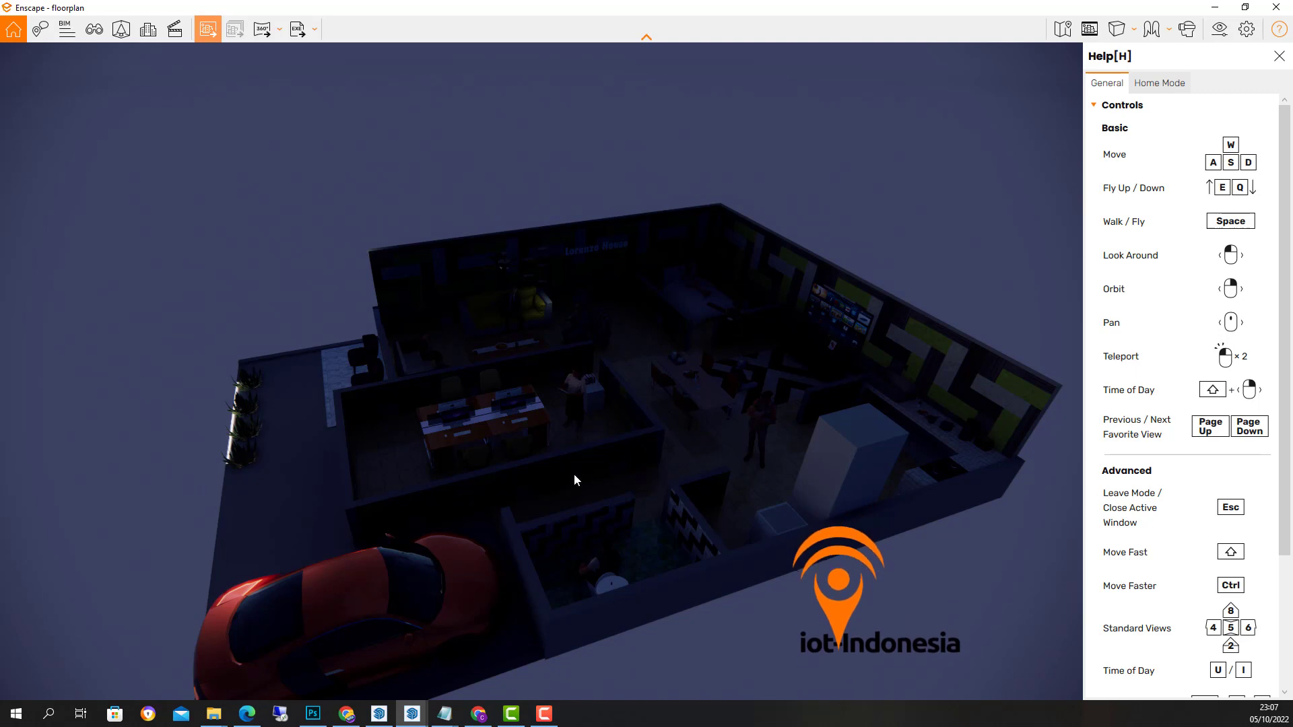
Step: Save a PNG screenshot of the night render as bungaon in the ###latihan folder
left_click(206, 35)
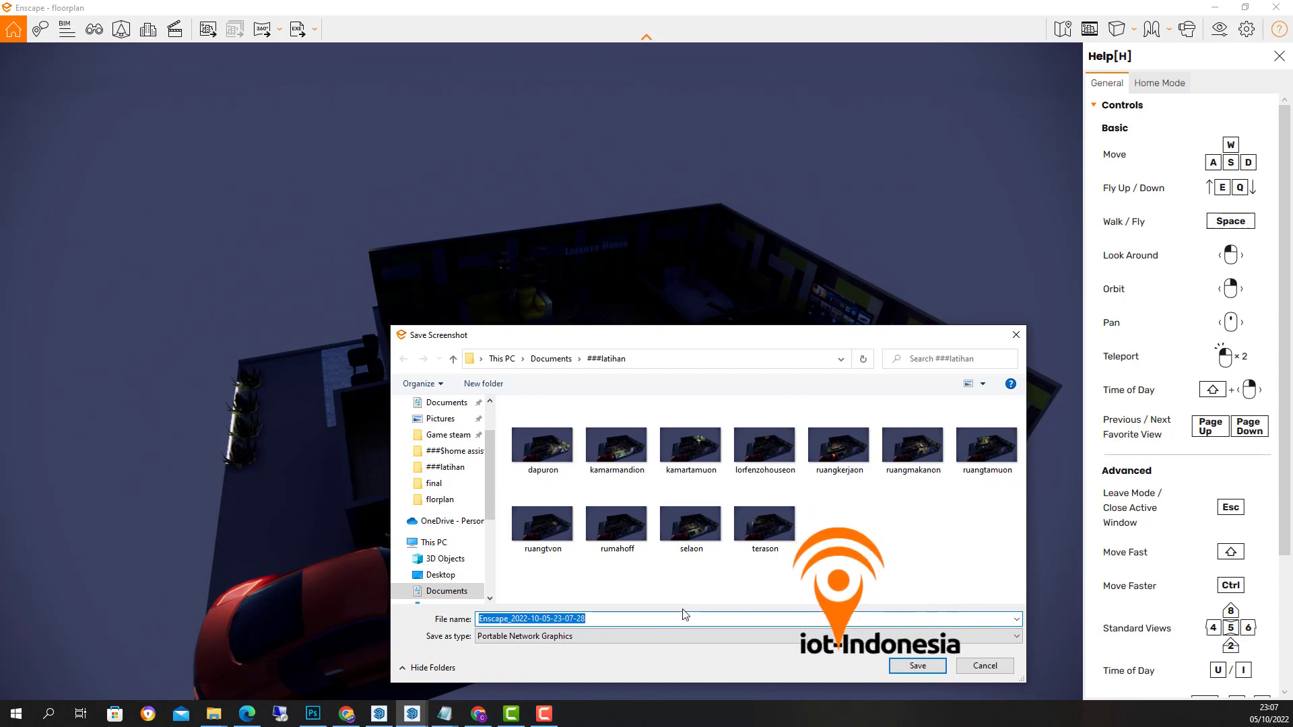
type("bungaon")
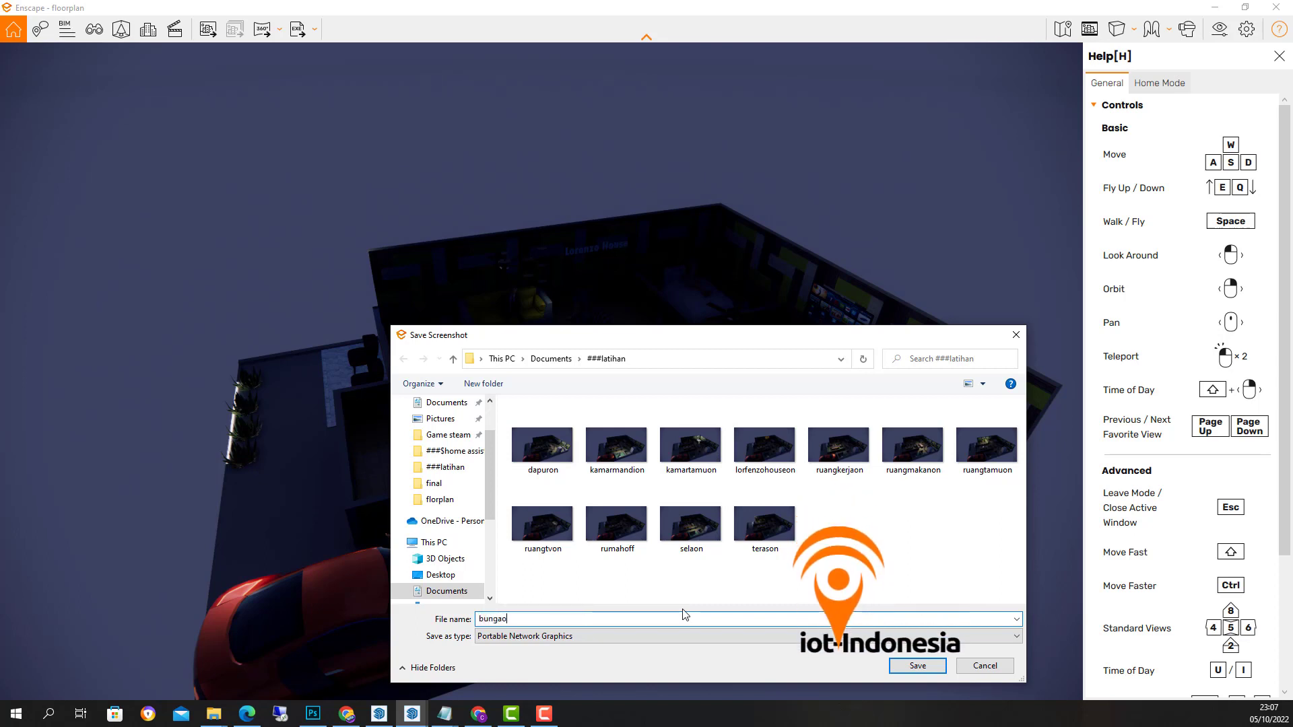
left_click(919, 666)
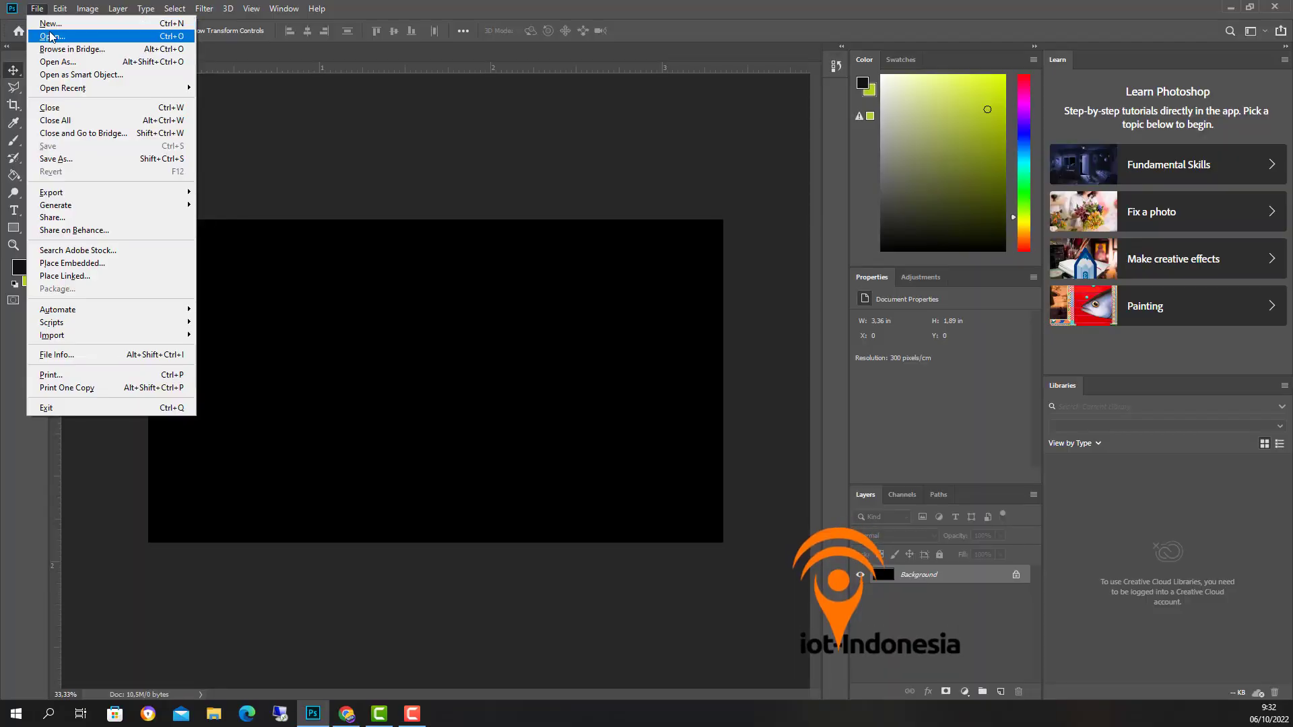
Step: In Photoshop, open the rumahoff image from the ###latihan folder and unlock its background layer
left_click(50, 34)
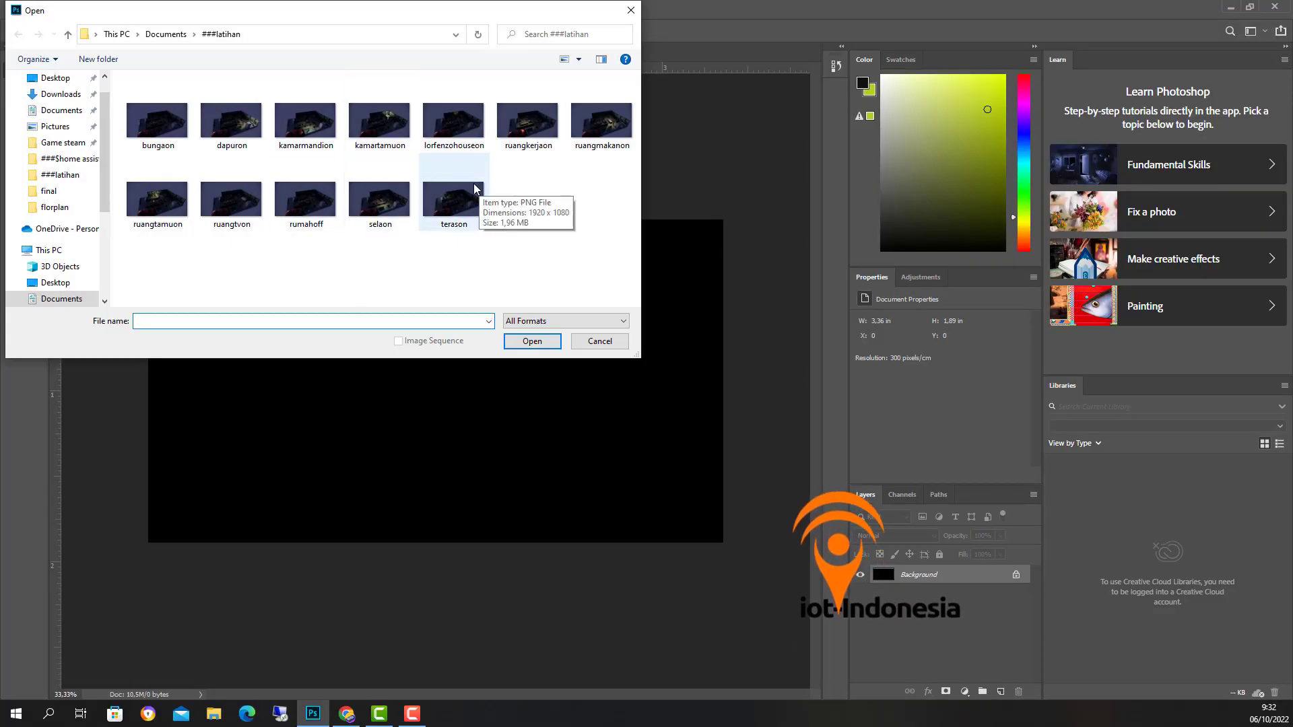
left_click(330, 209)
left_click(523, 341)
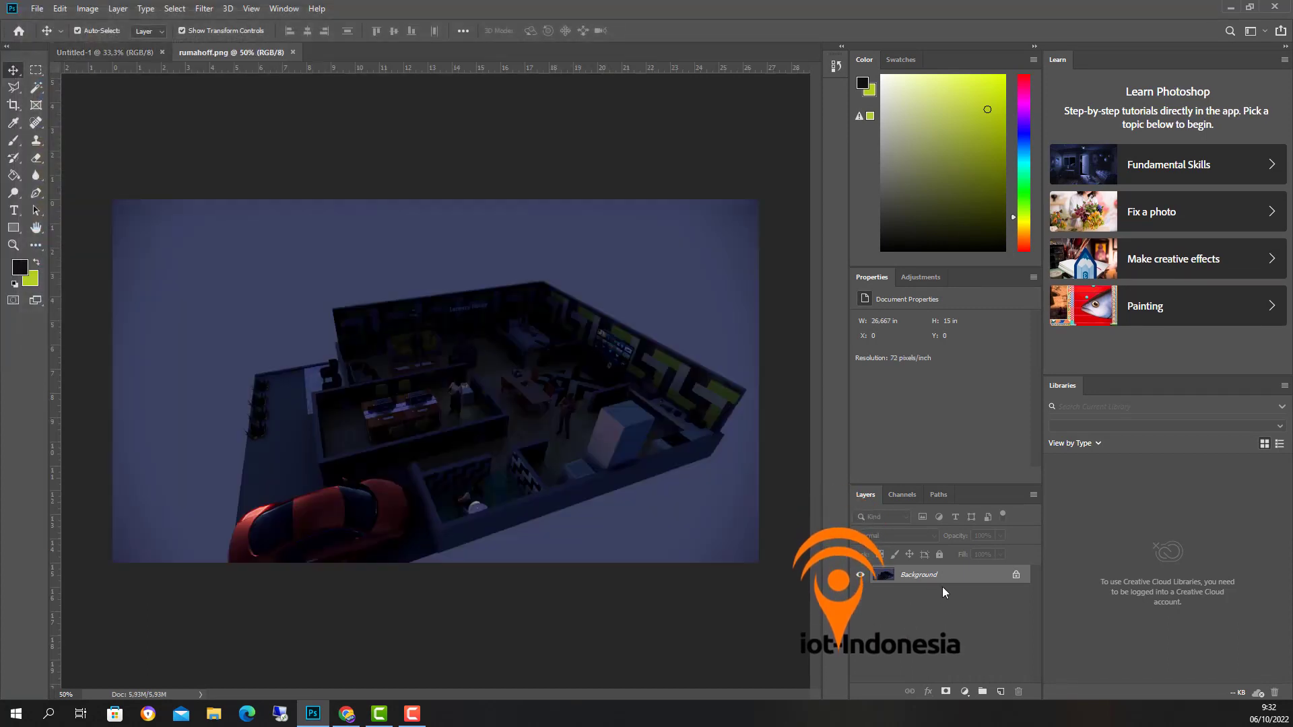
left_click(1015, 577)
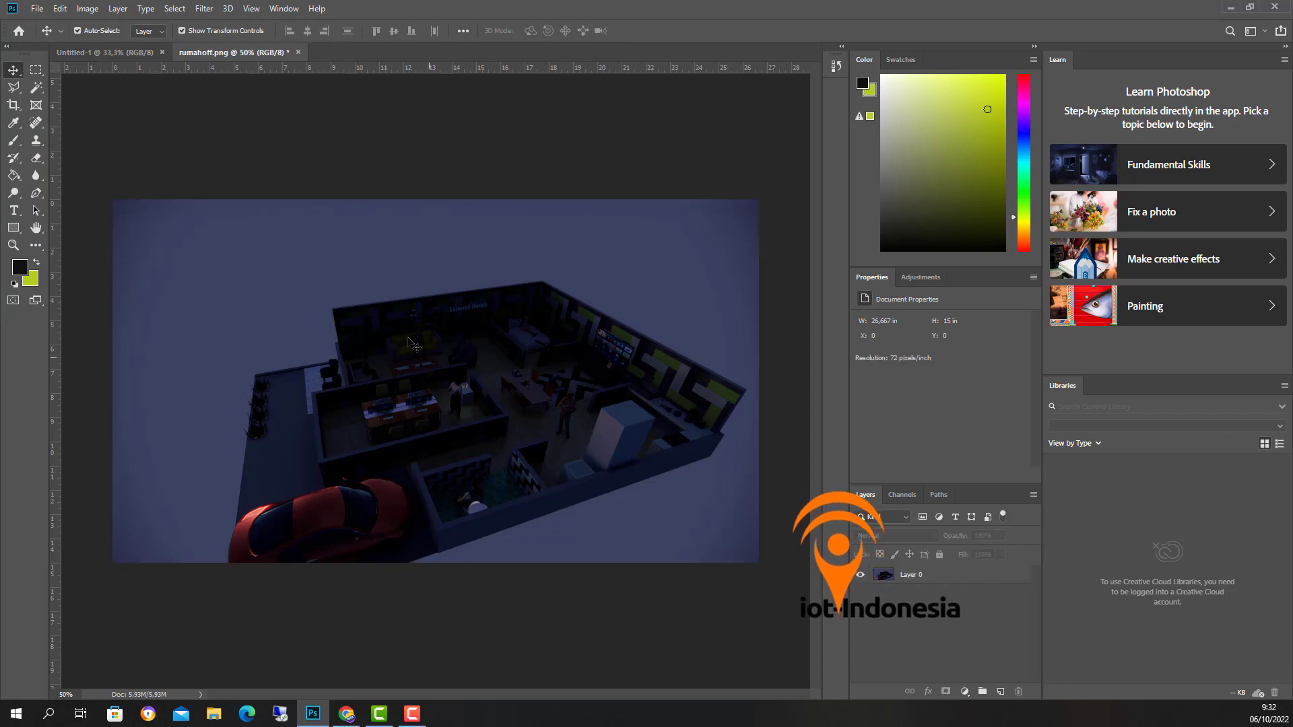
Step: Open the kamartamuon image from the ###latihan folder and compare it with the rumahoff image
left_click(37, 9)
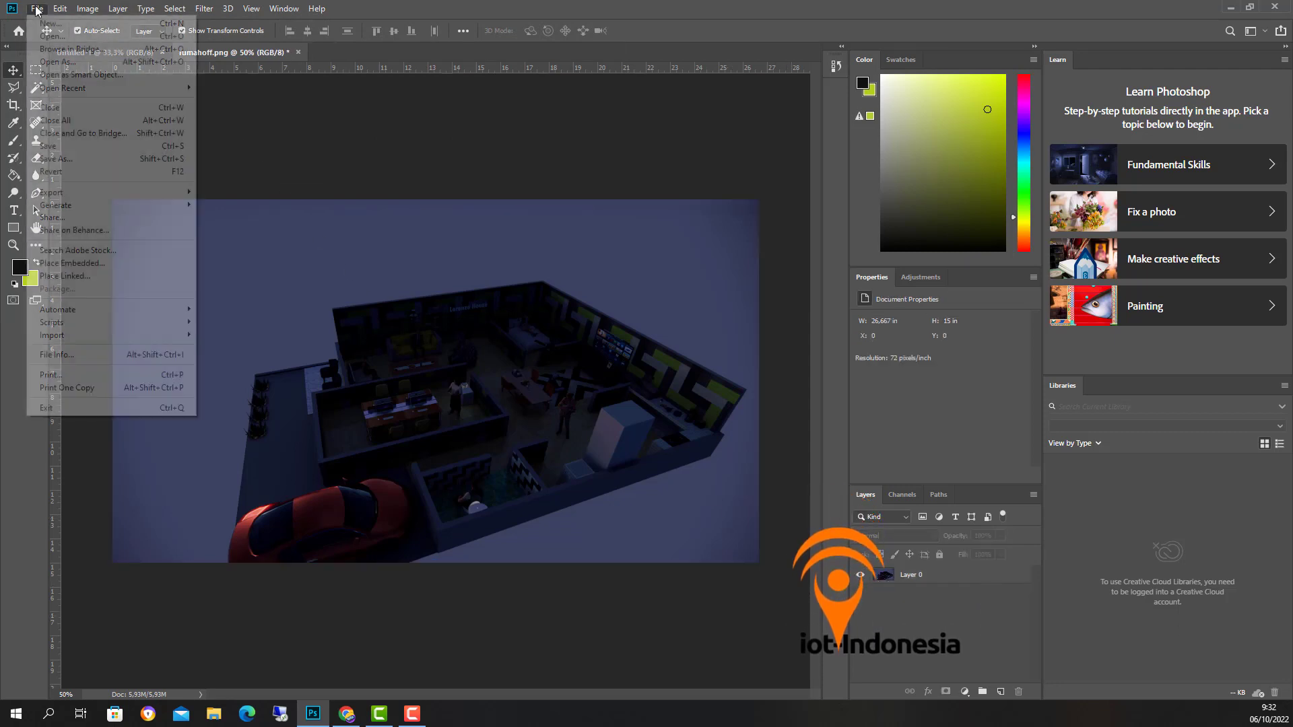
left_click(52, 36)
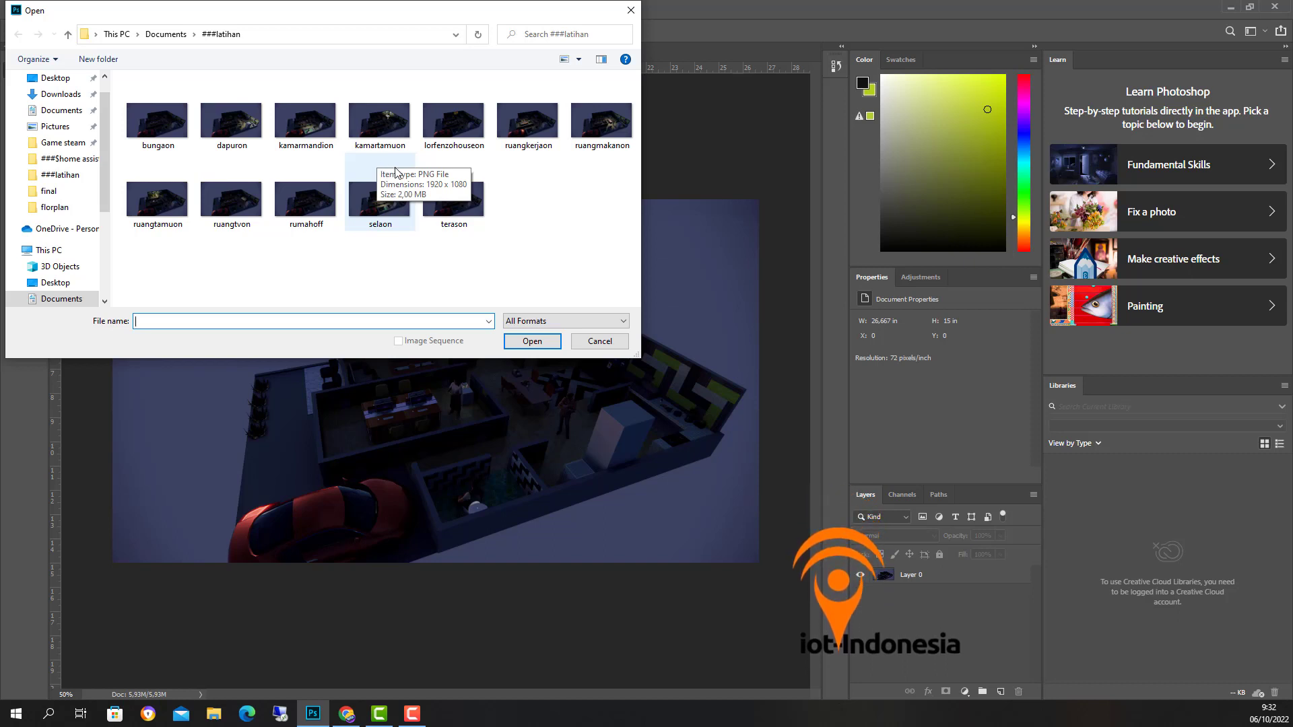
left_click(390, 134)
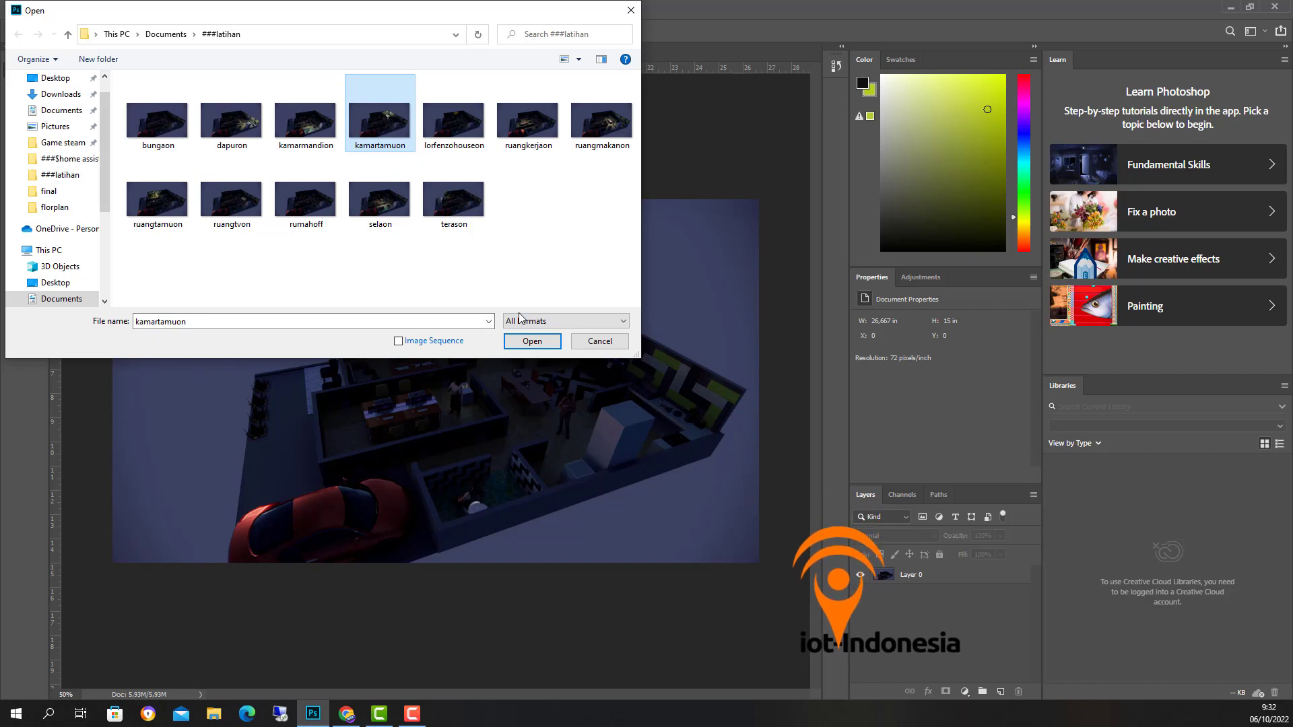
left_click(531, 341)
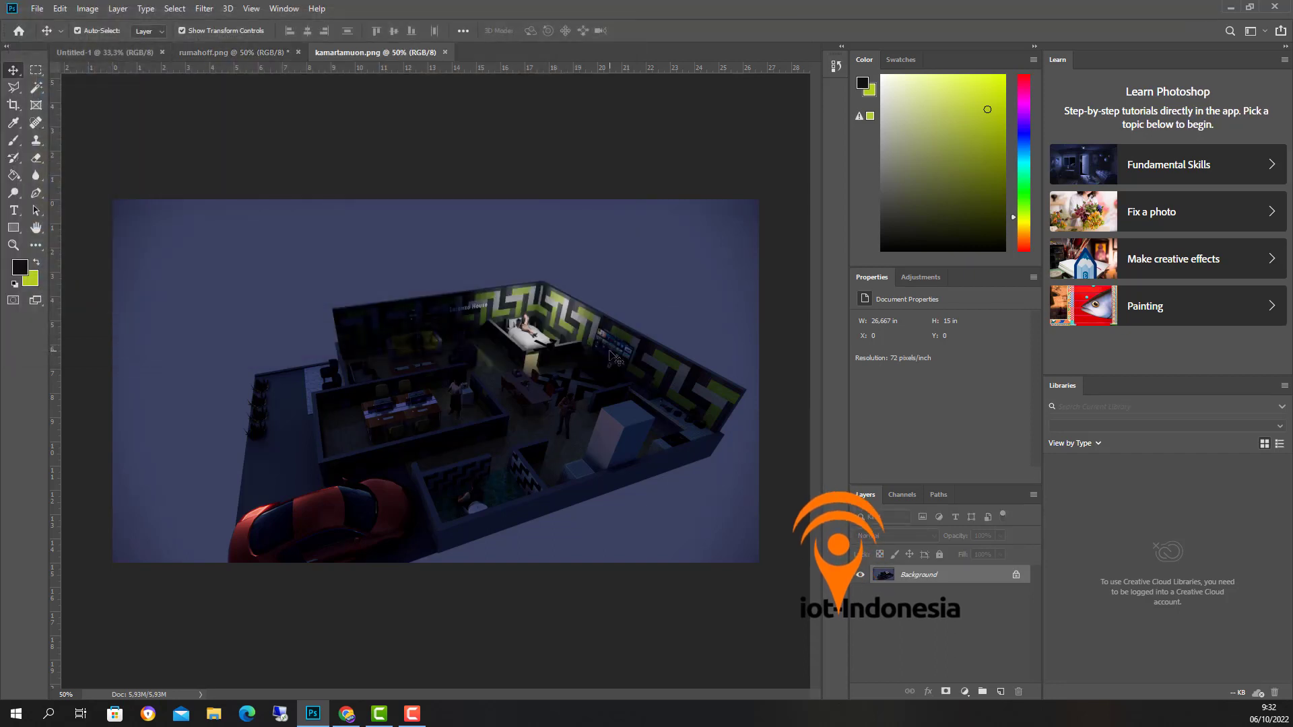
left_click(240, 55)
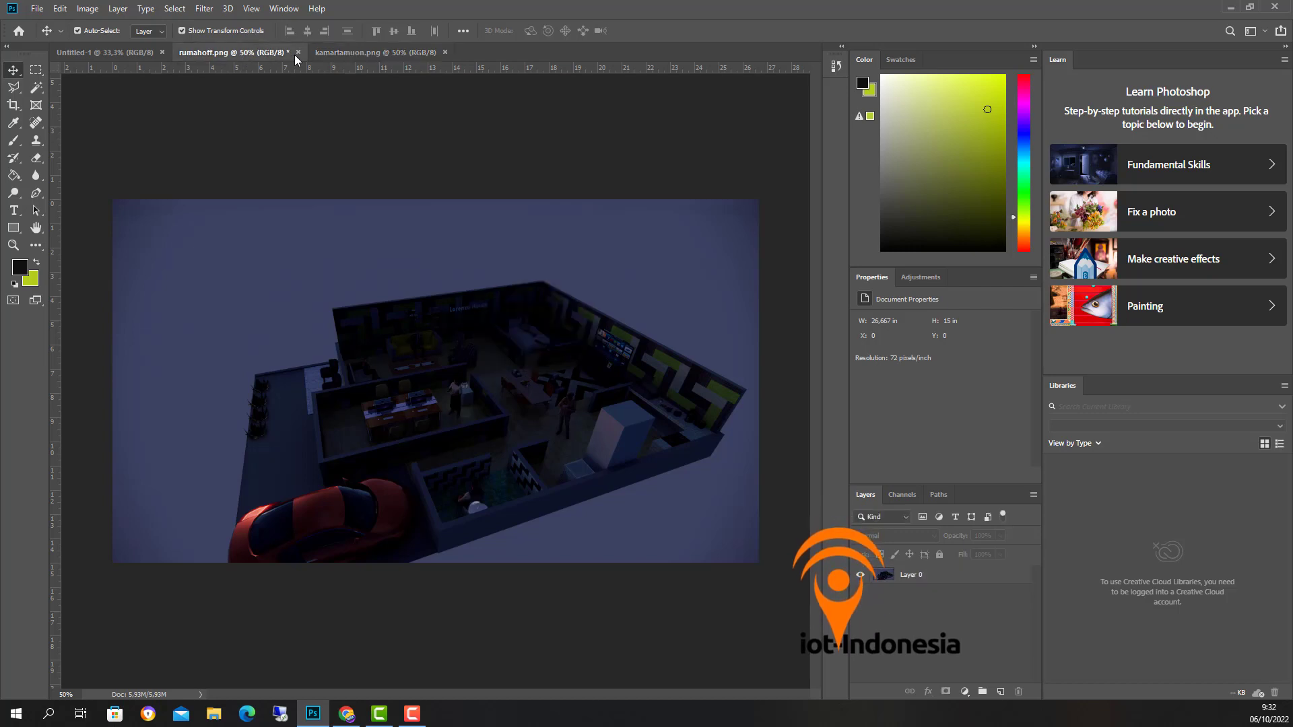
left_click(374, 53)
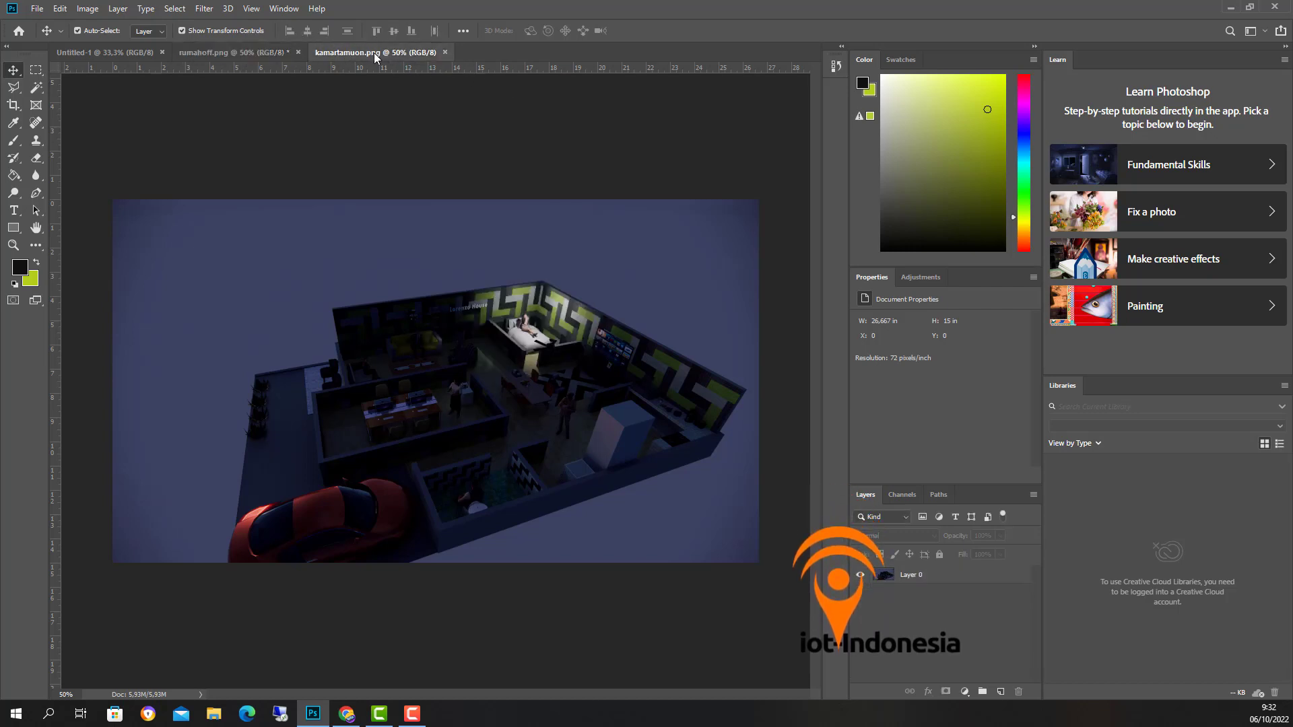
left_click(248, 52)
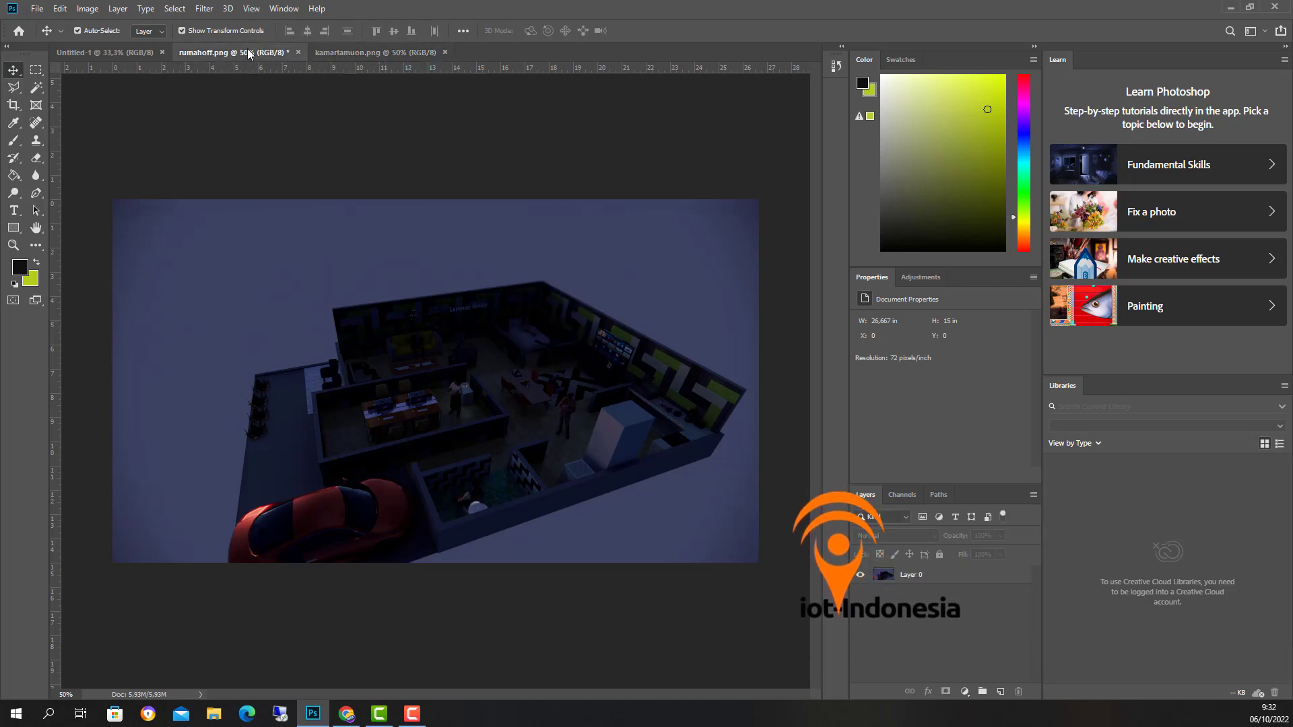
left_click(347, 52)
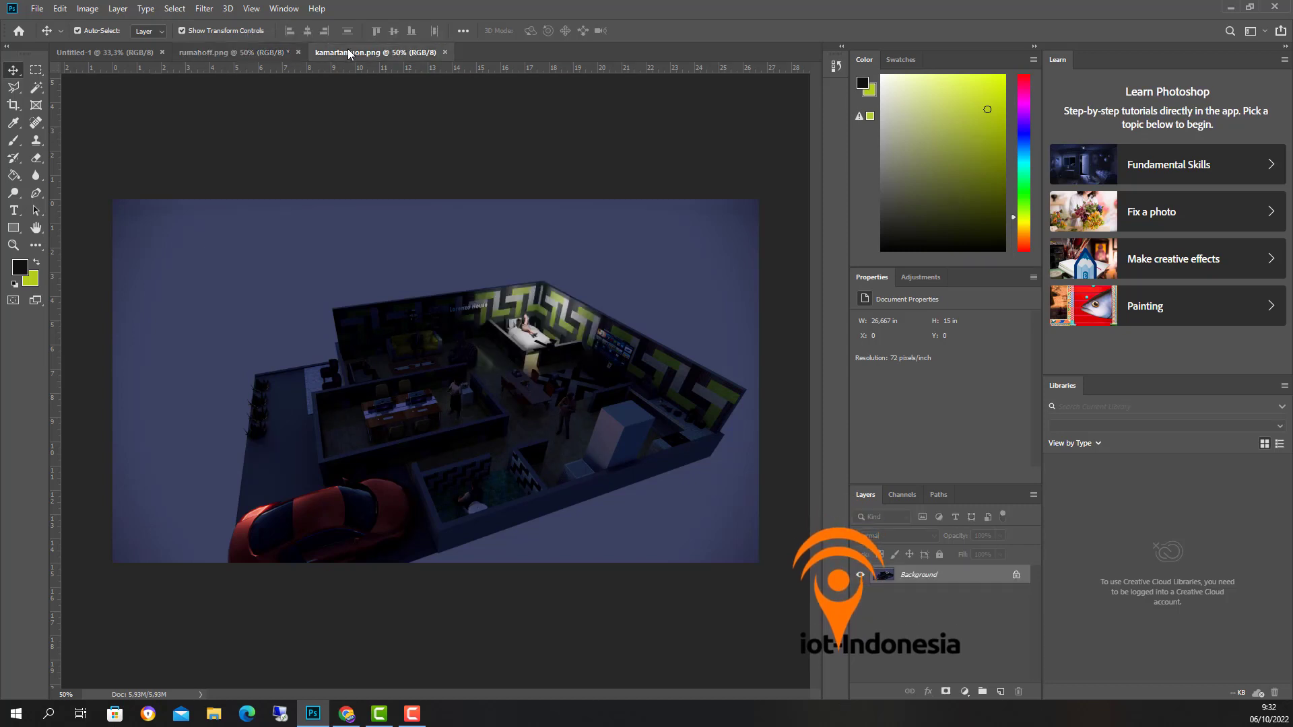
Step: Copy the kamartamuon image into rumahoff as a new layer aligned exactly with the canvas, and close the kamartamuon document
left_click_drag(349, 54, 470, 150)
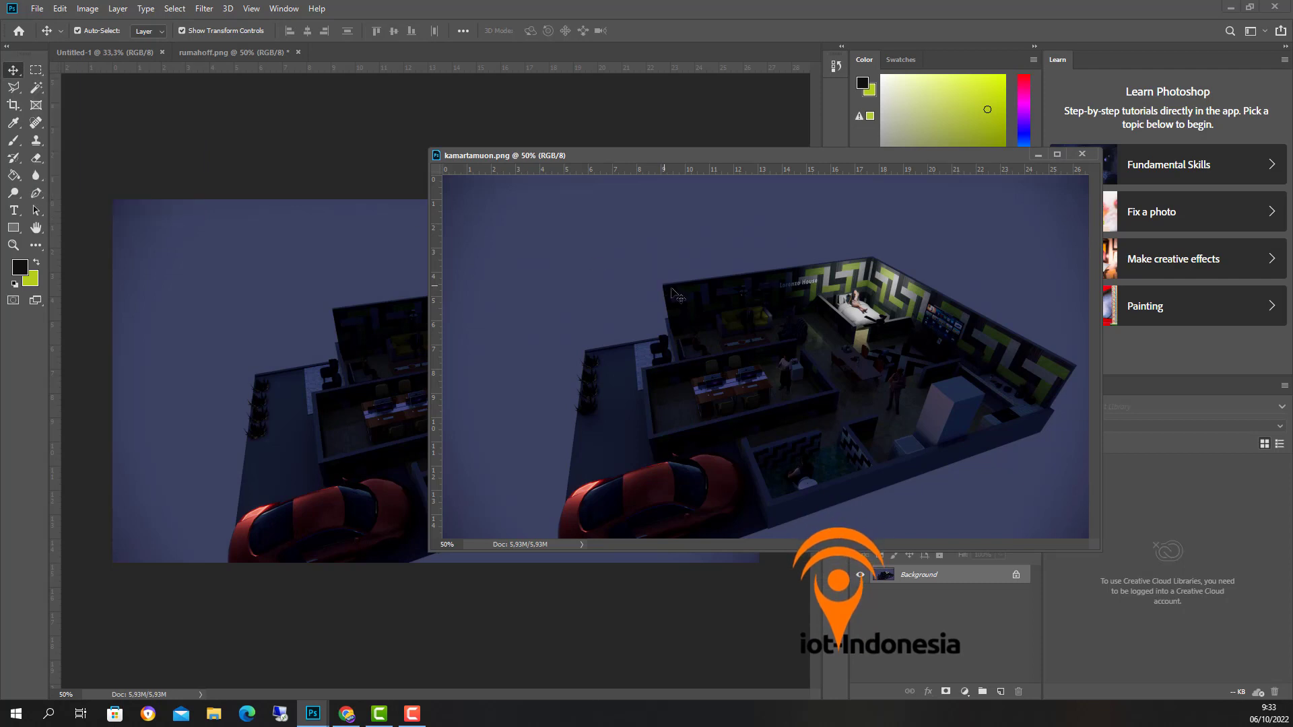
left_click_drag(701, 307, 331, 335)
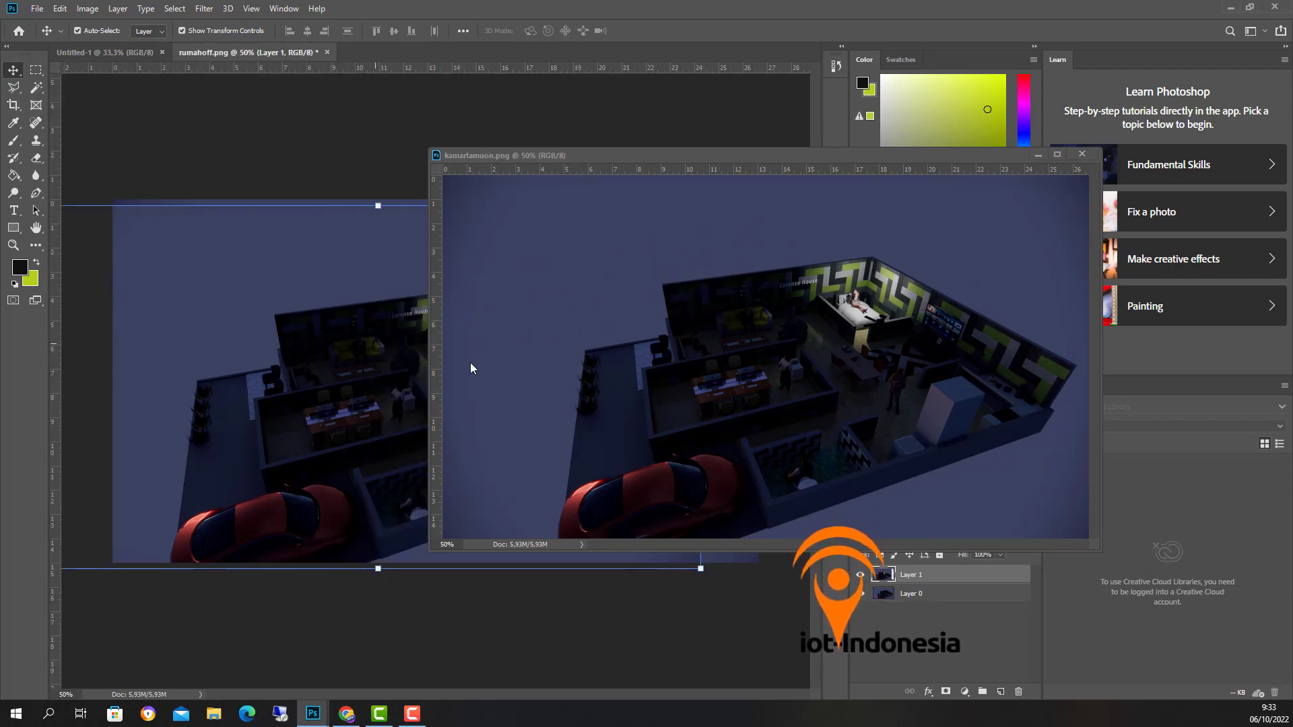
left_click(1079, 155)
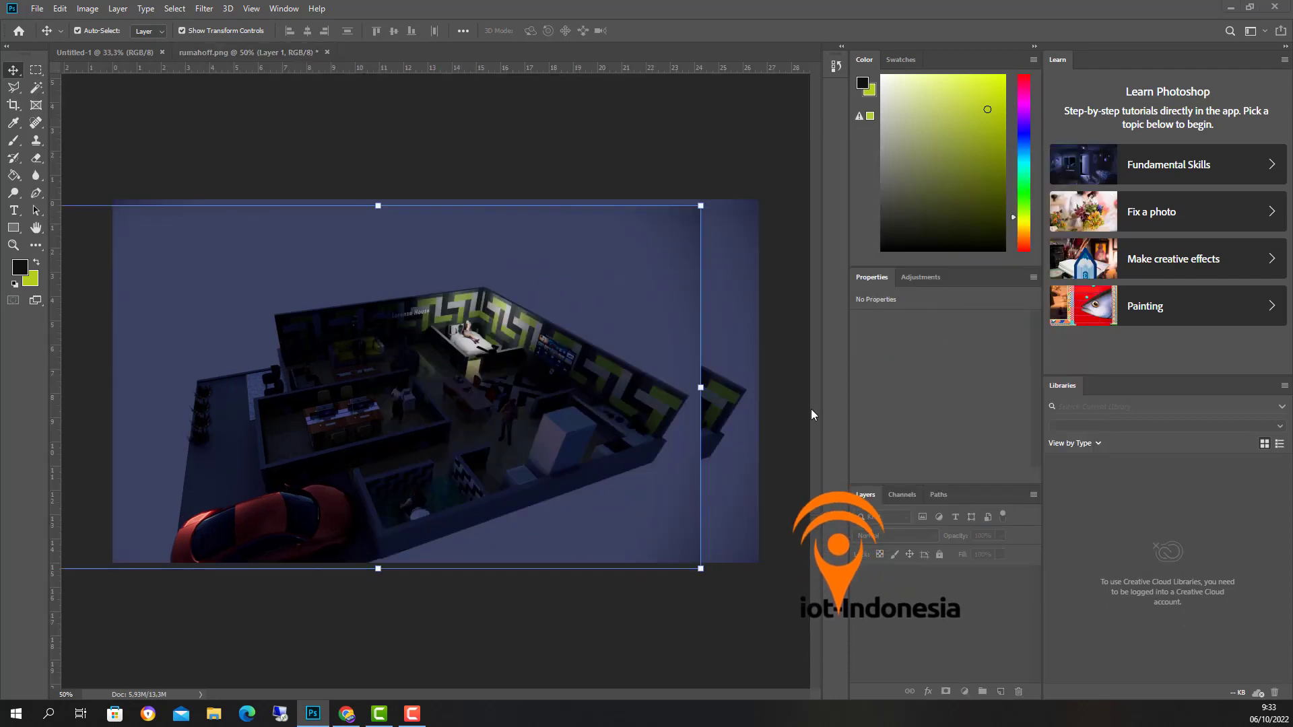
left_click_drag(387, 422, 456, 410)
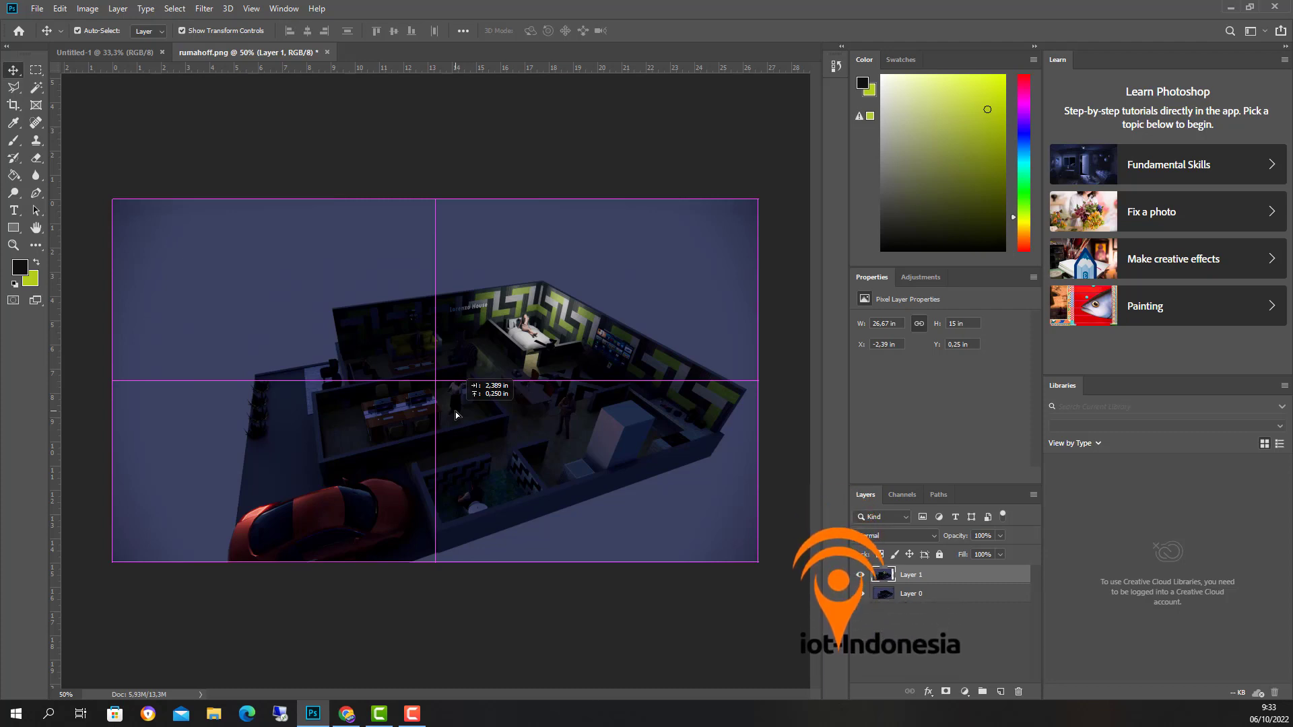
left_click_drag(456, 413, 456, 413)
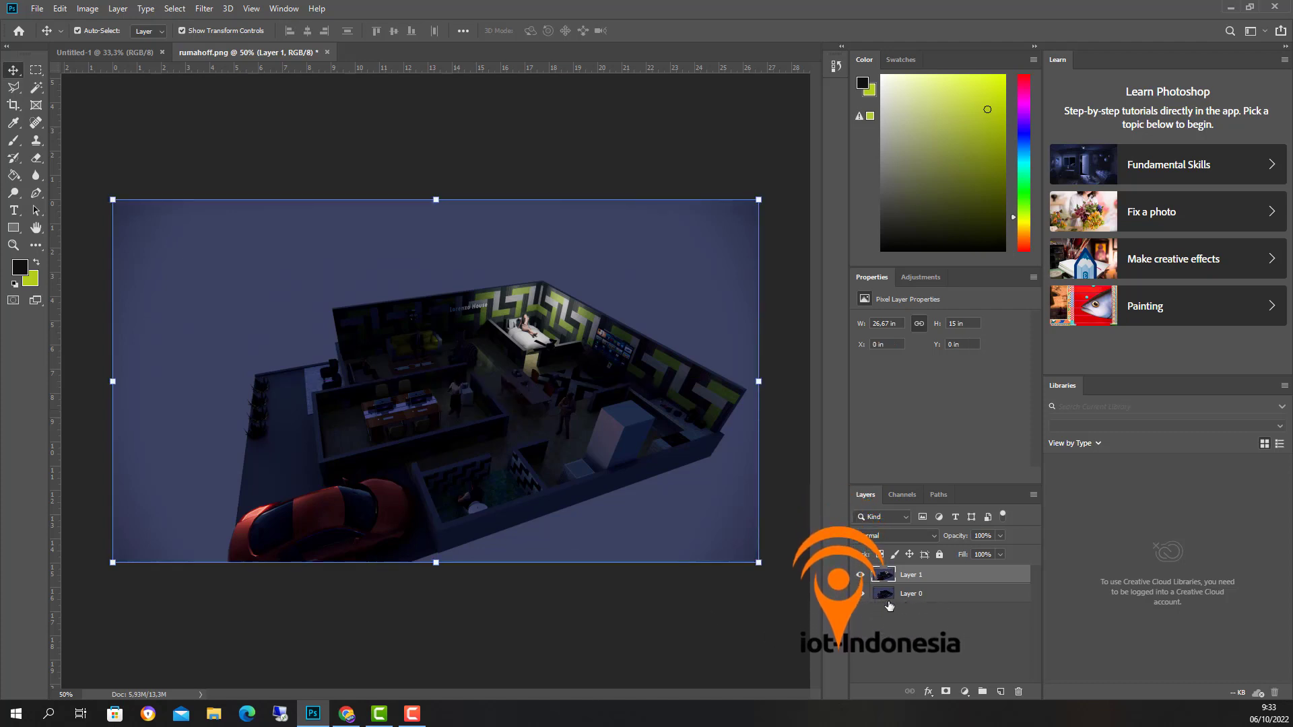
Step: Toggle Layer 1's visibility to compare the lit and unlit renders, leave it shown, and hide Layer 0
left_click(862, 576)
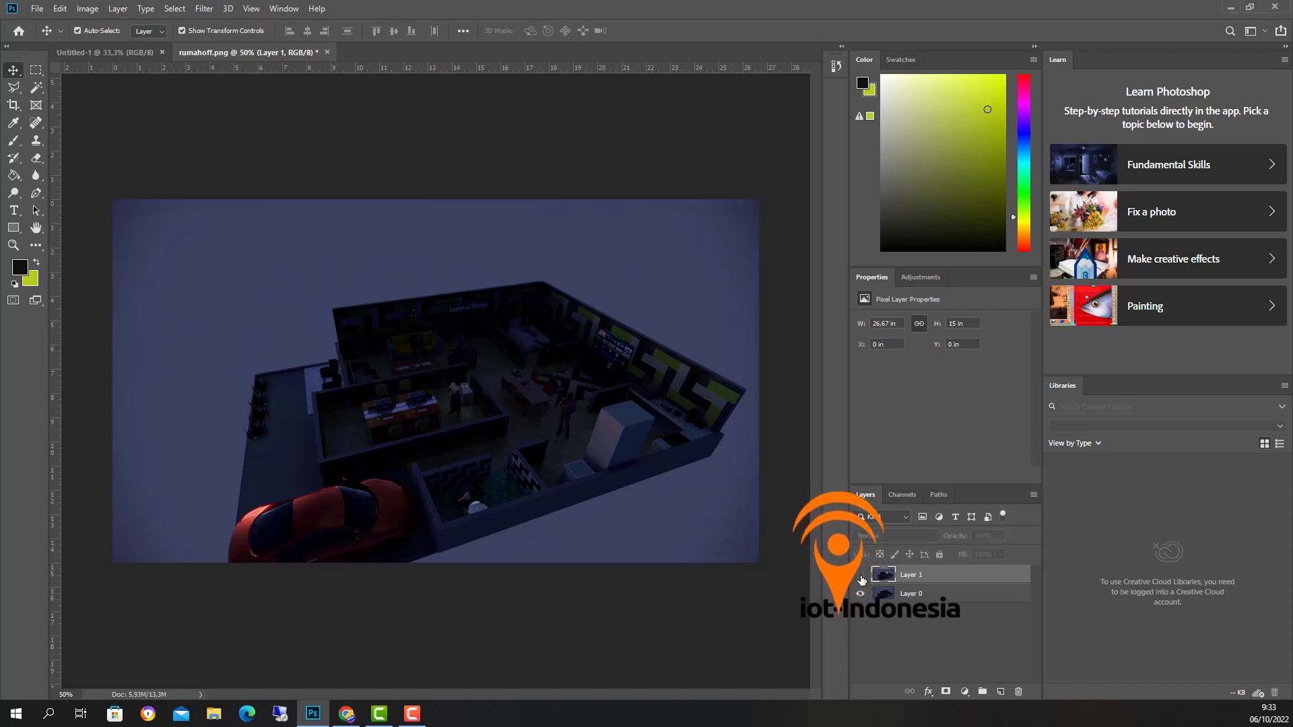
left_click(862, 576)
left_click(862, 576)
left_click(861, 576)
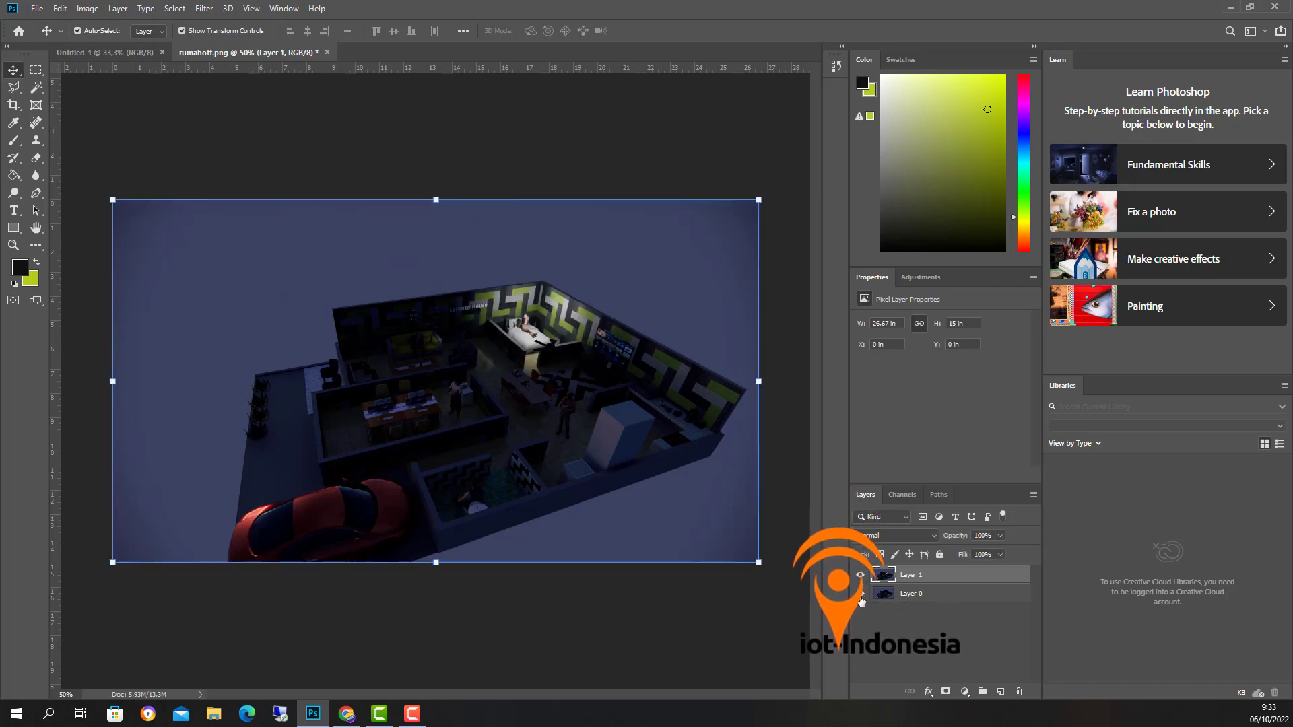
left_click(860, 577)
left_click(860, 577)
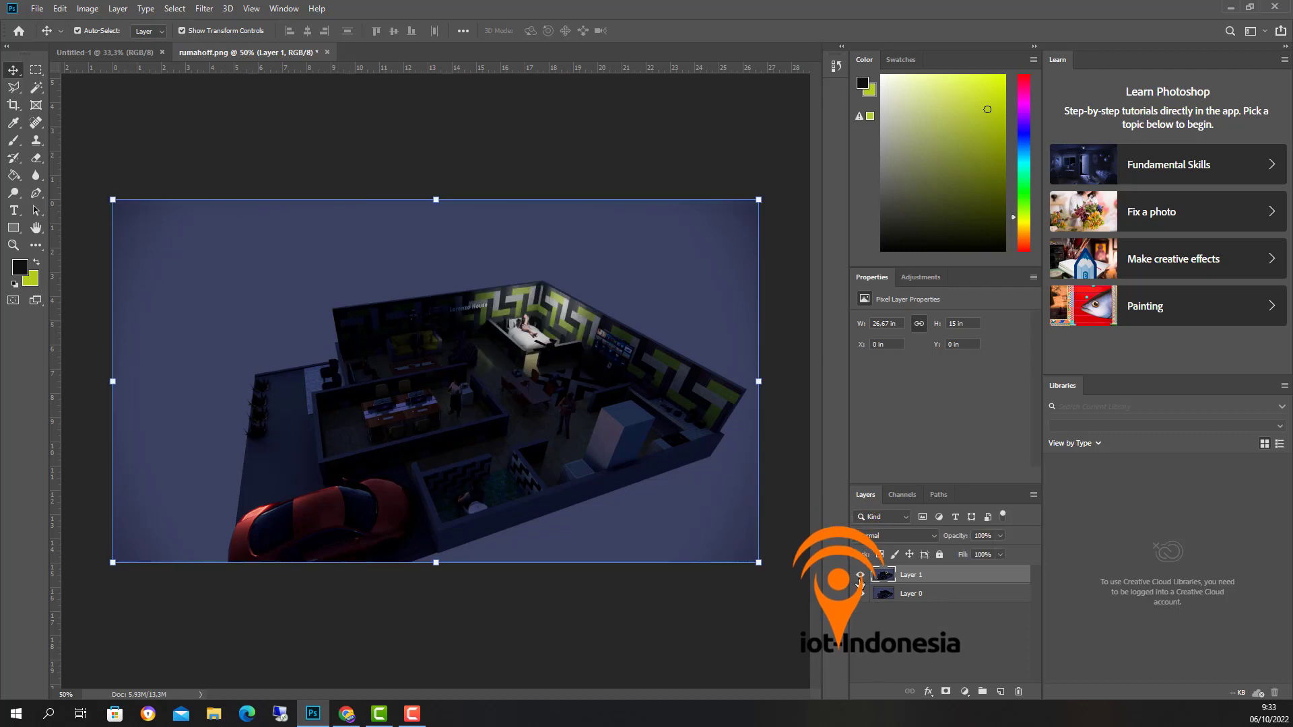
left_click(860, 577)
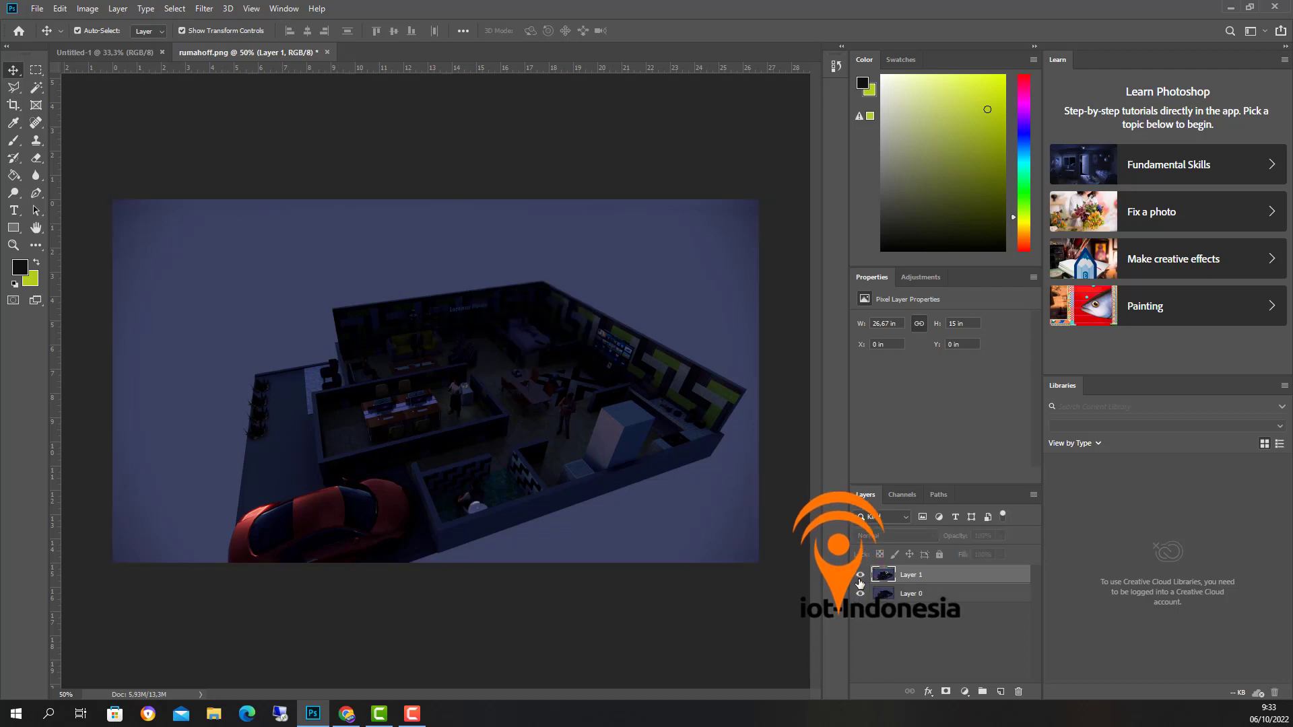
left_click(861, 577)
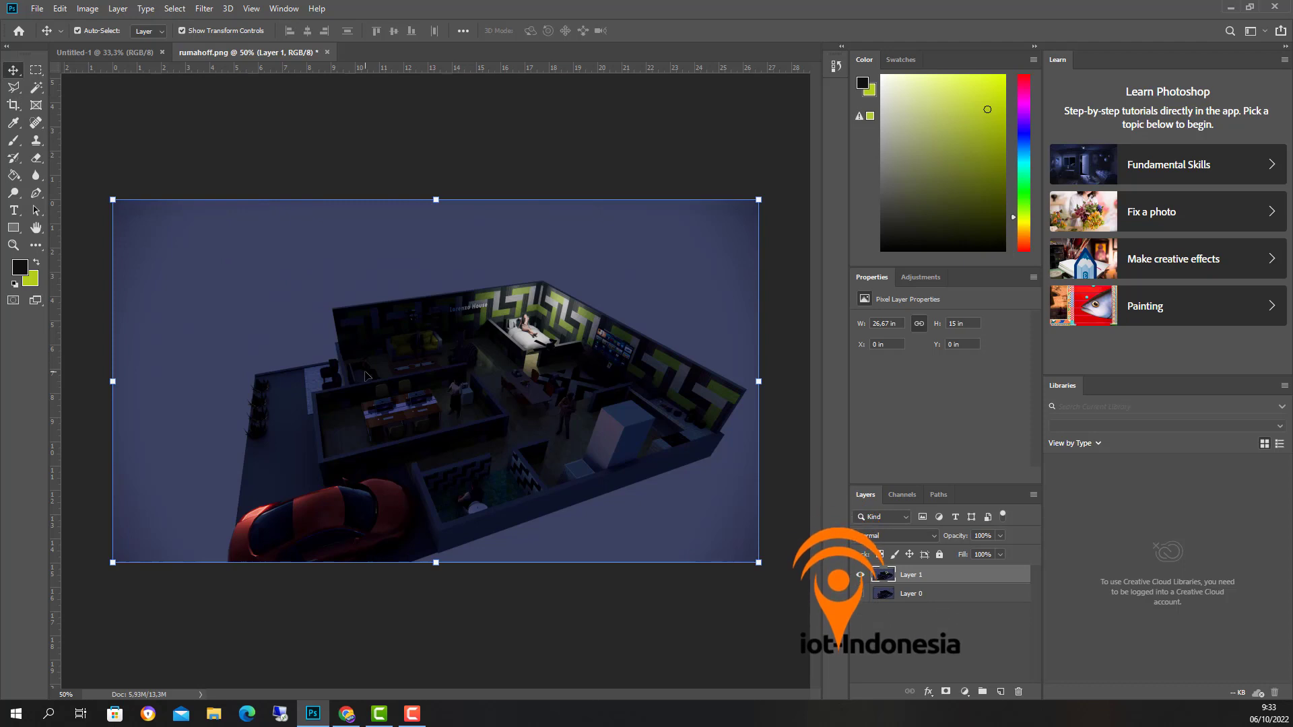
Step: Outline the lit guest bedroom on Layer 1 with the Polygonal Lasso, following its two patterned walls, low partitions and lit doorway floor
key("ctrl+plus")
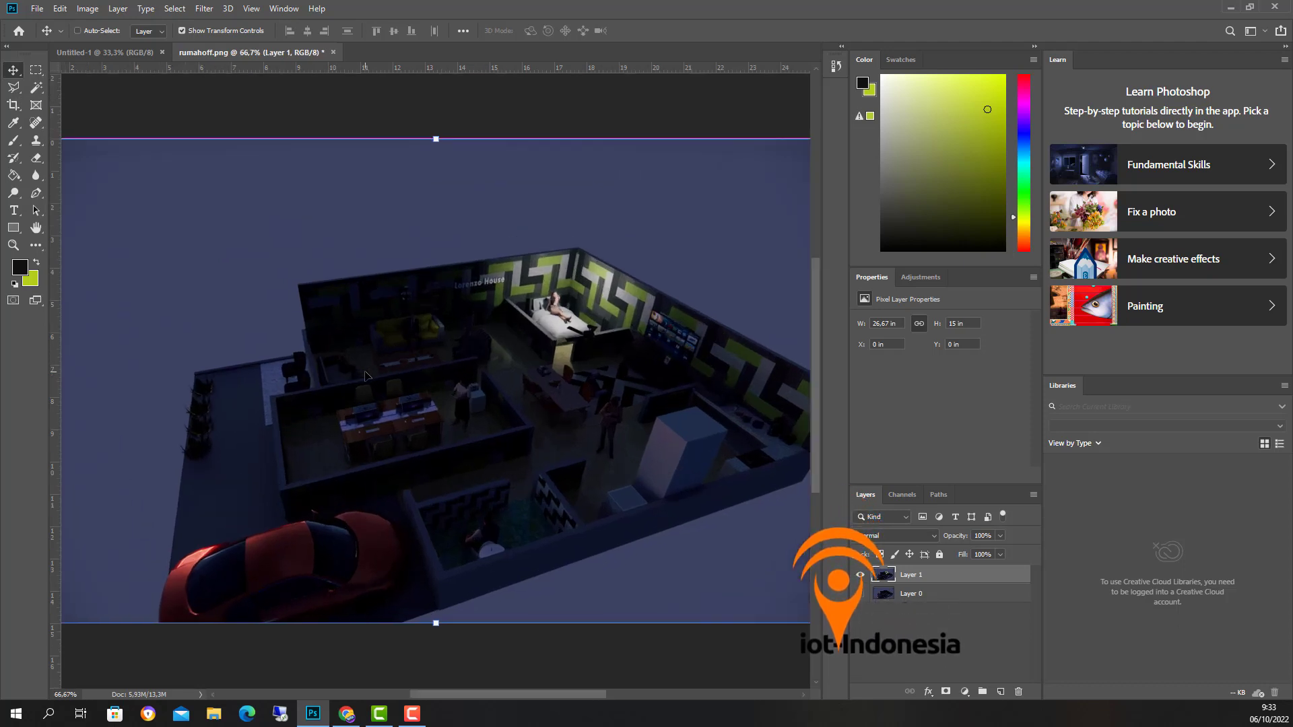
key("ctrl+plus")
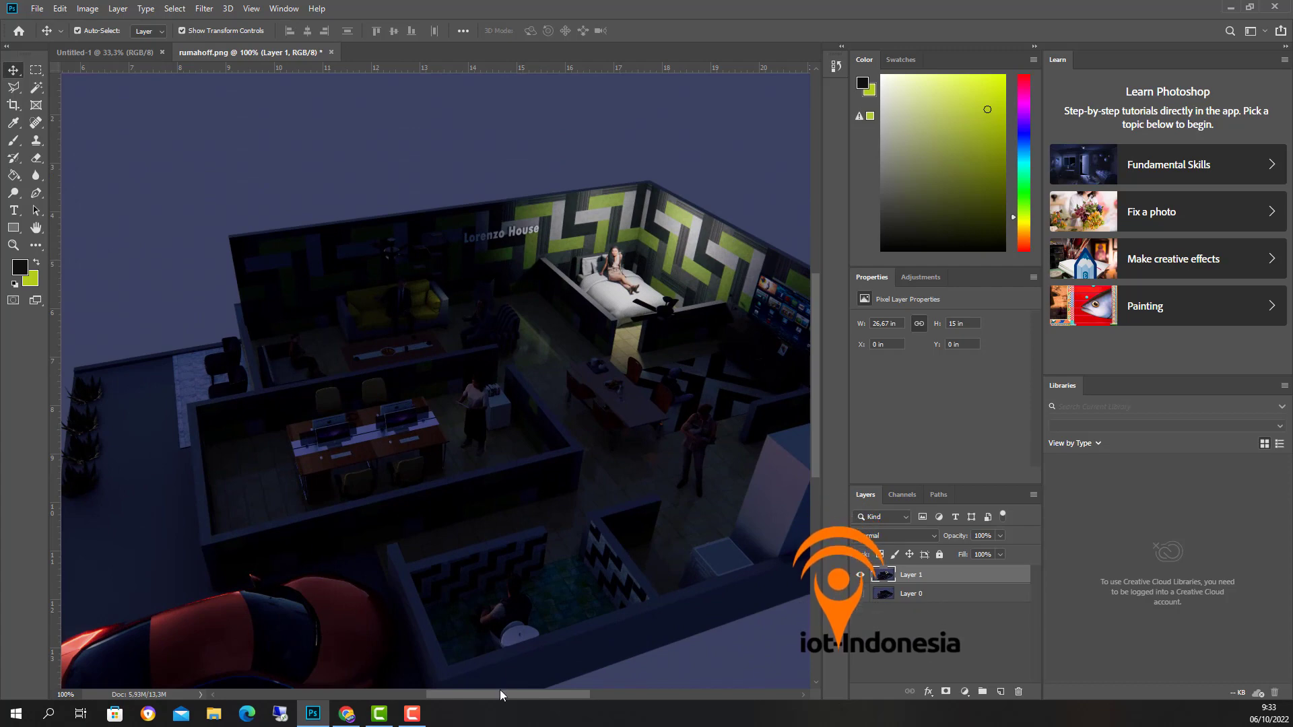
left_click_drag(500, 691, 532, 693)
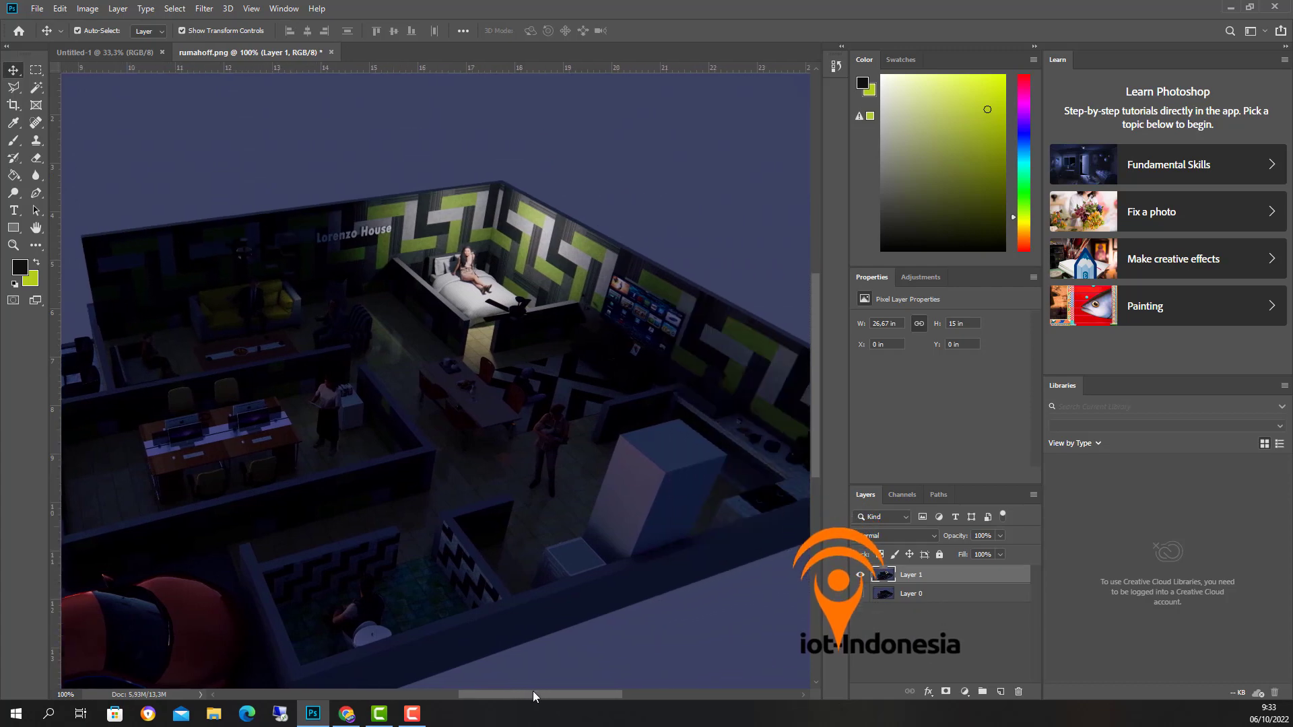
left_click(14, 88)
left_click(500, 182)
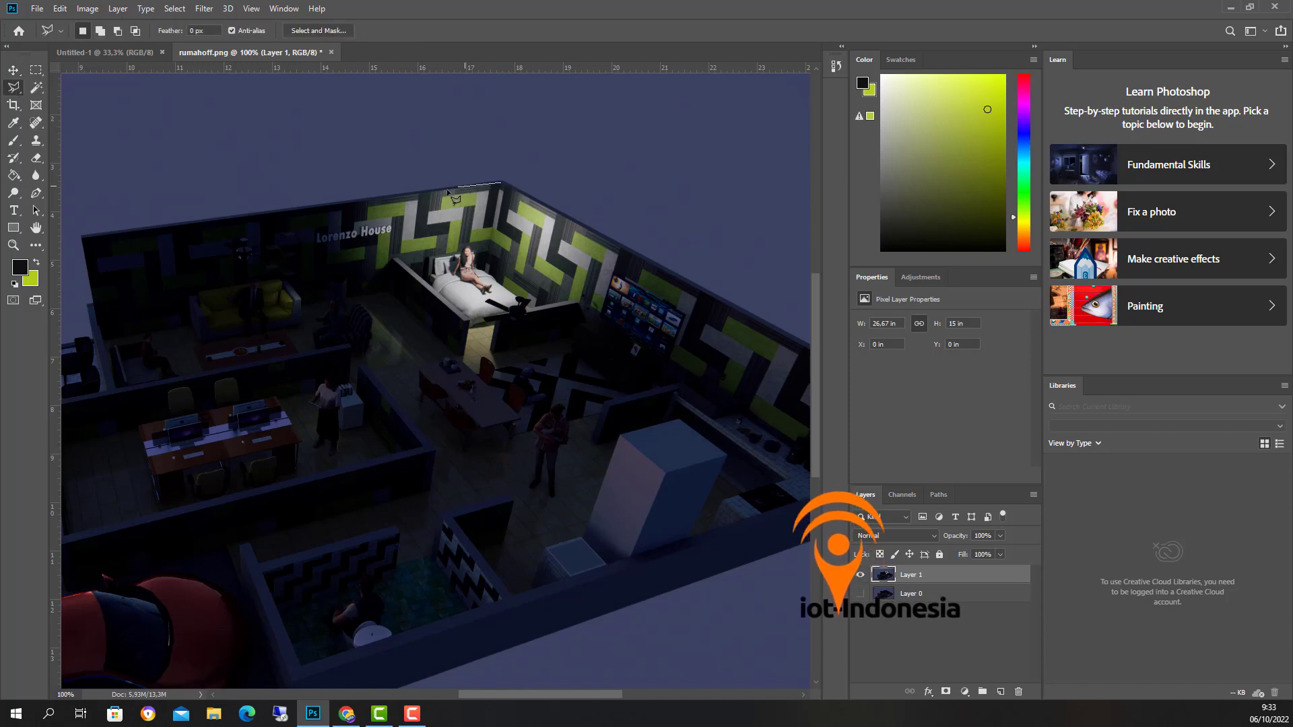
left_click(397, 197)
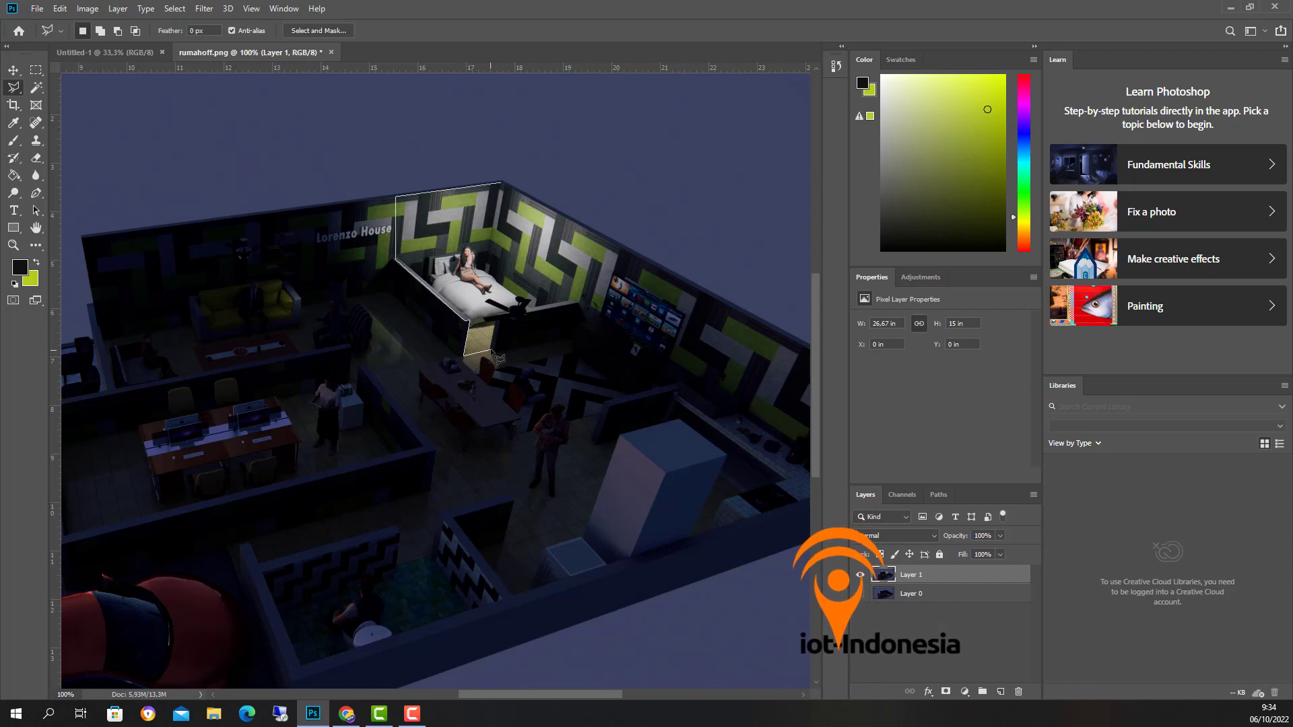
left_click(492, 350)
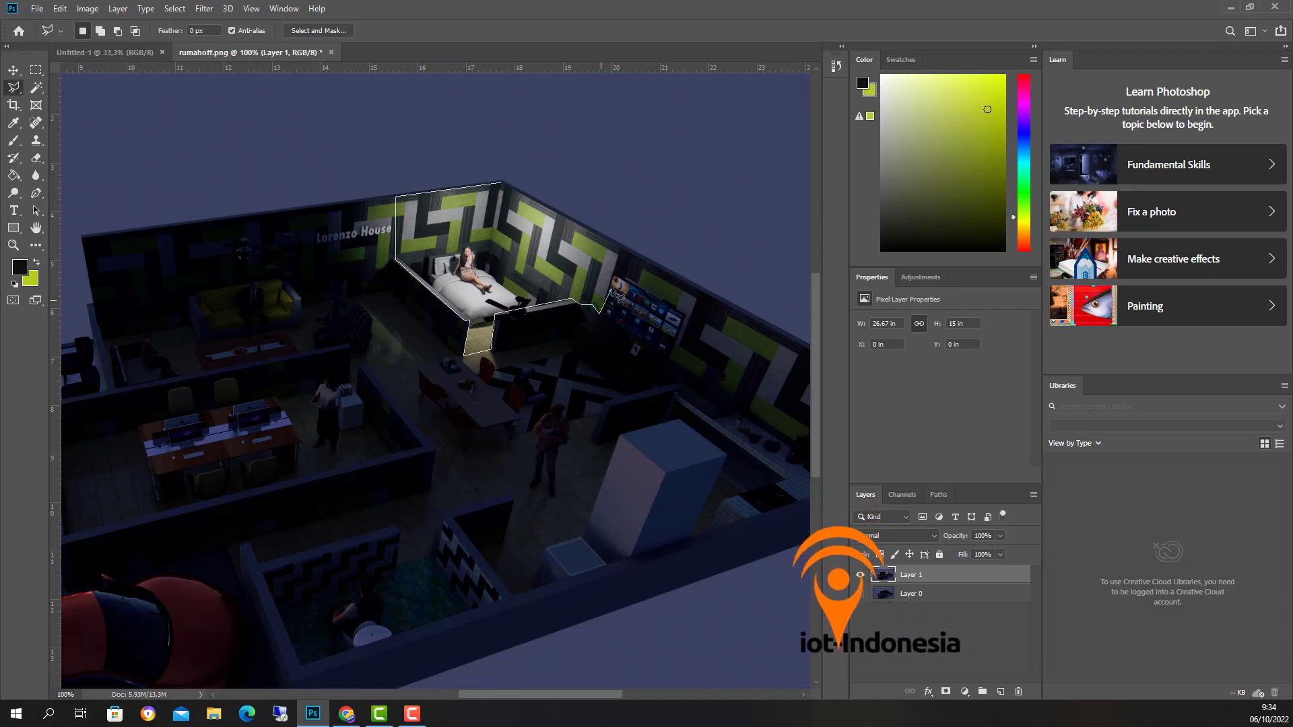
left_click(599, 311)
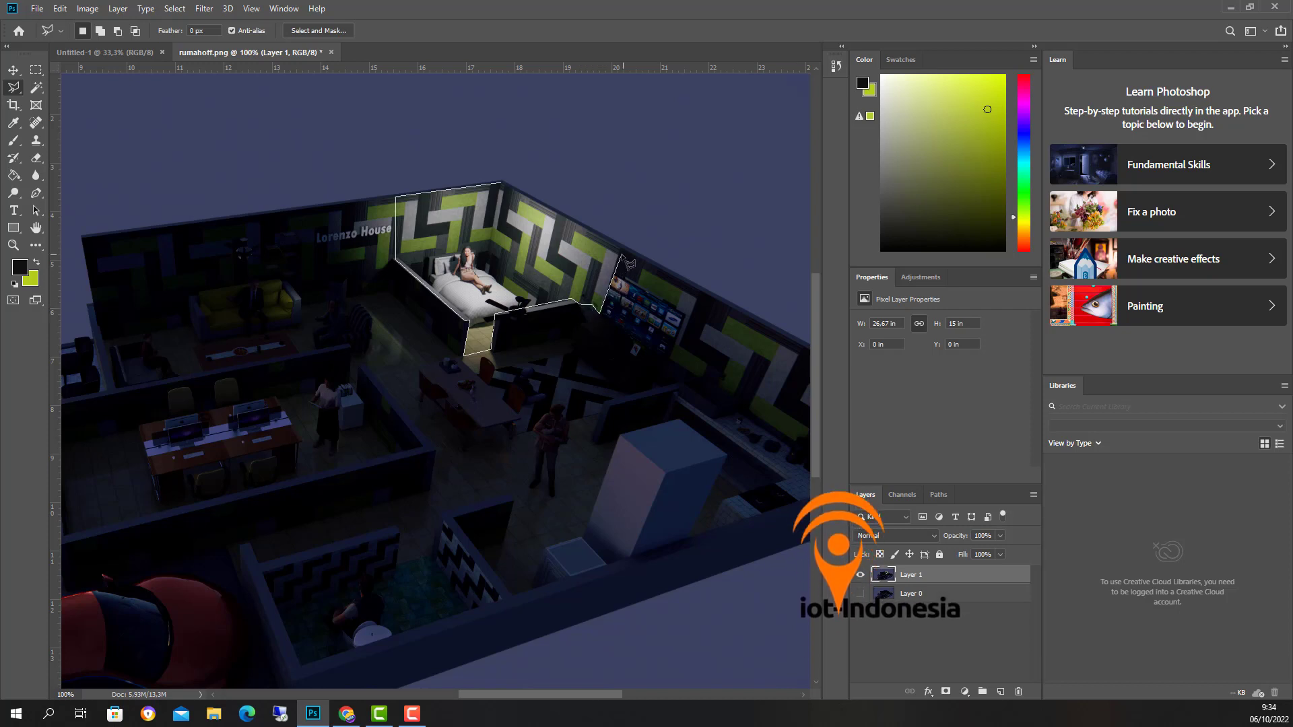
left_click(620, 255)
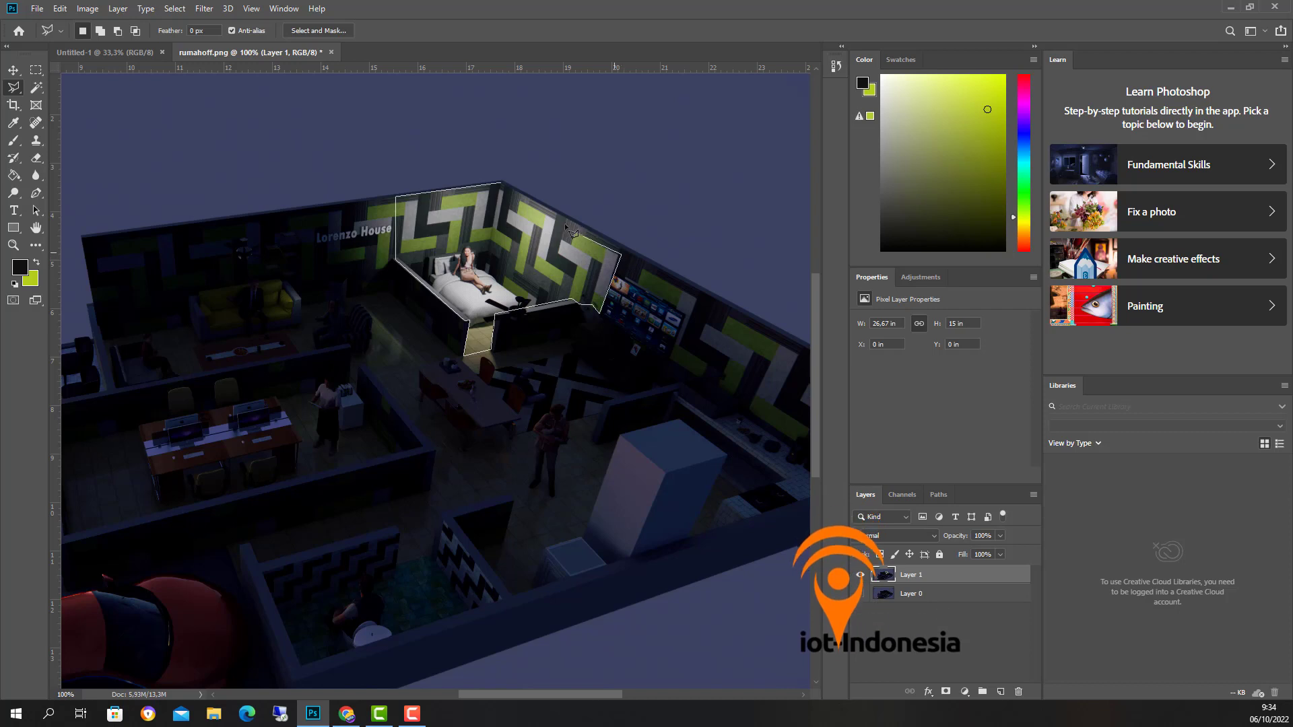
left_click(500, 184)
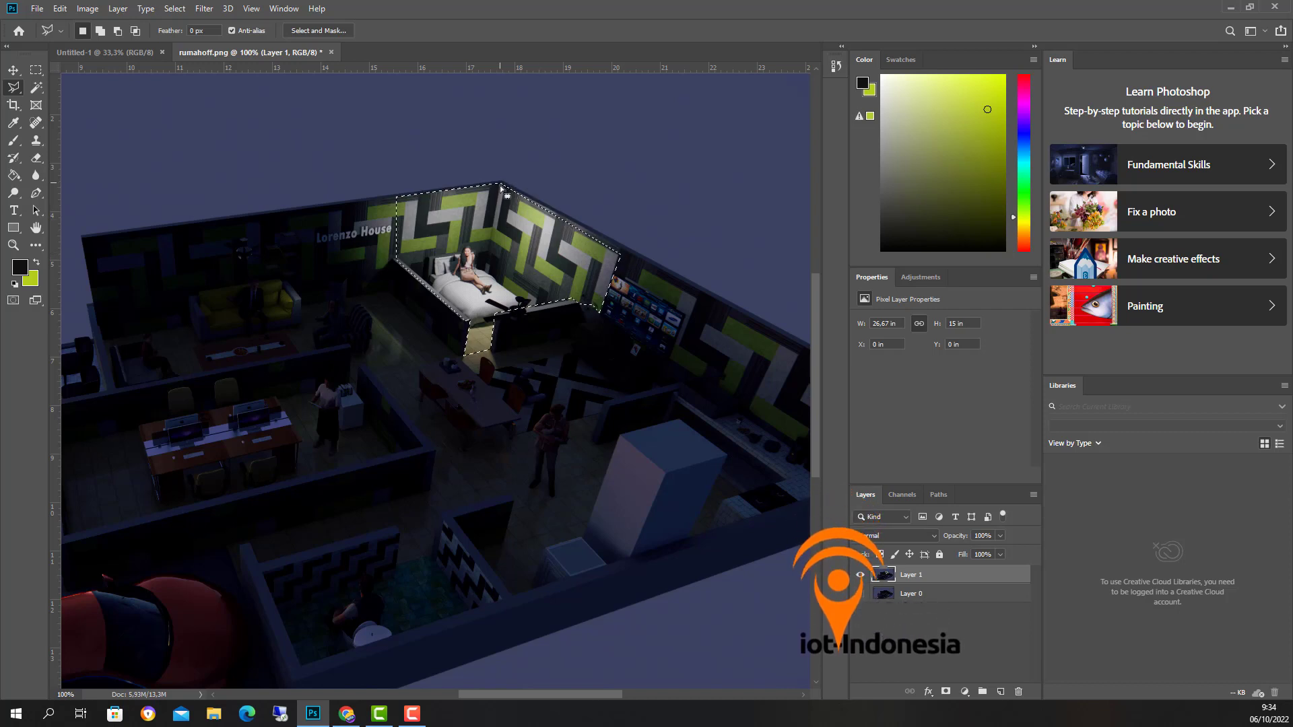
Step: Feather the bedroom selection by 1 pixel and copy it to a new layer
right_click(497, 238)
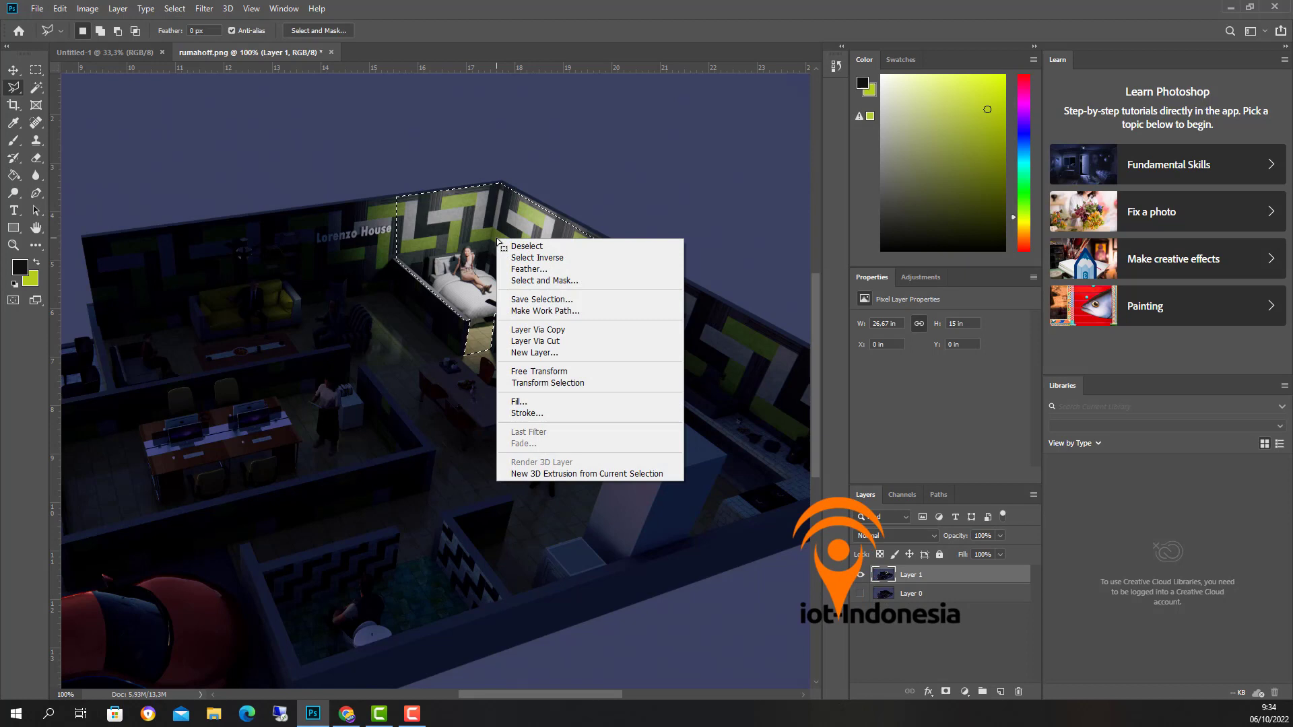
left_click(528, 270)
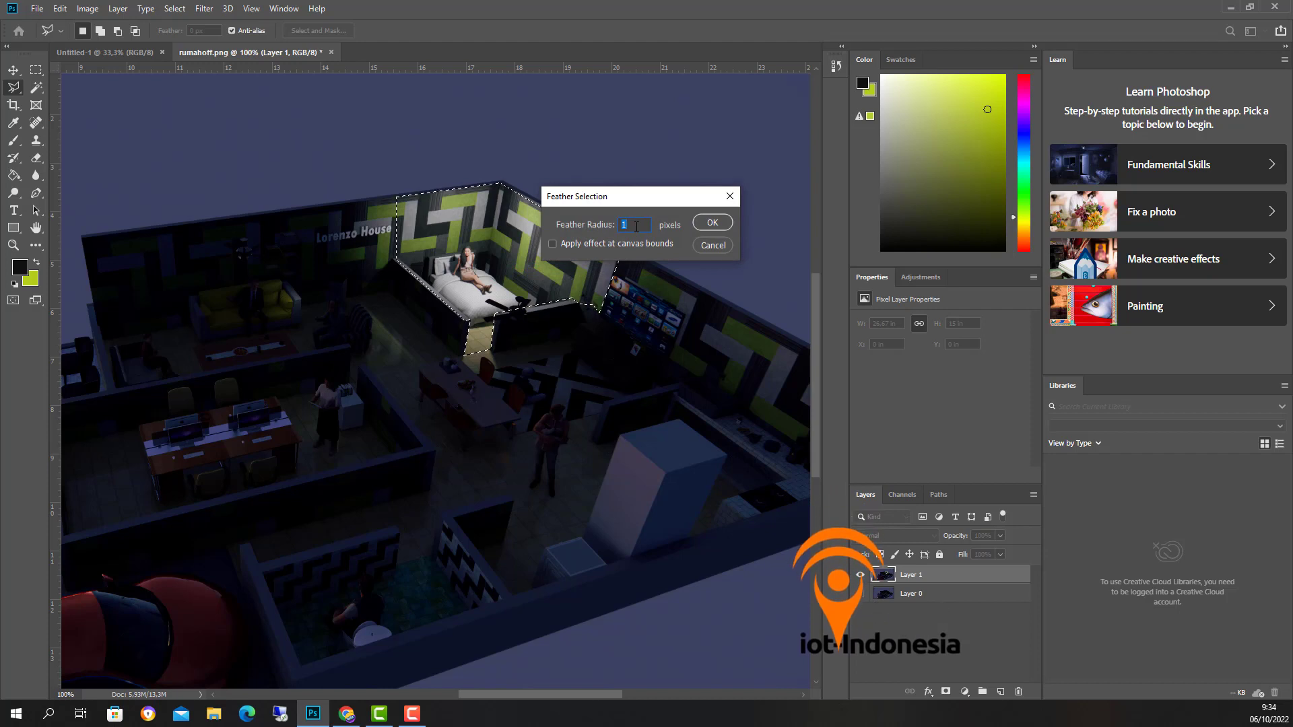
left_click(711, 223)
right_click(462, 241)
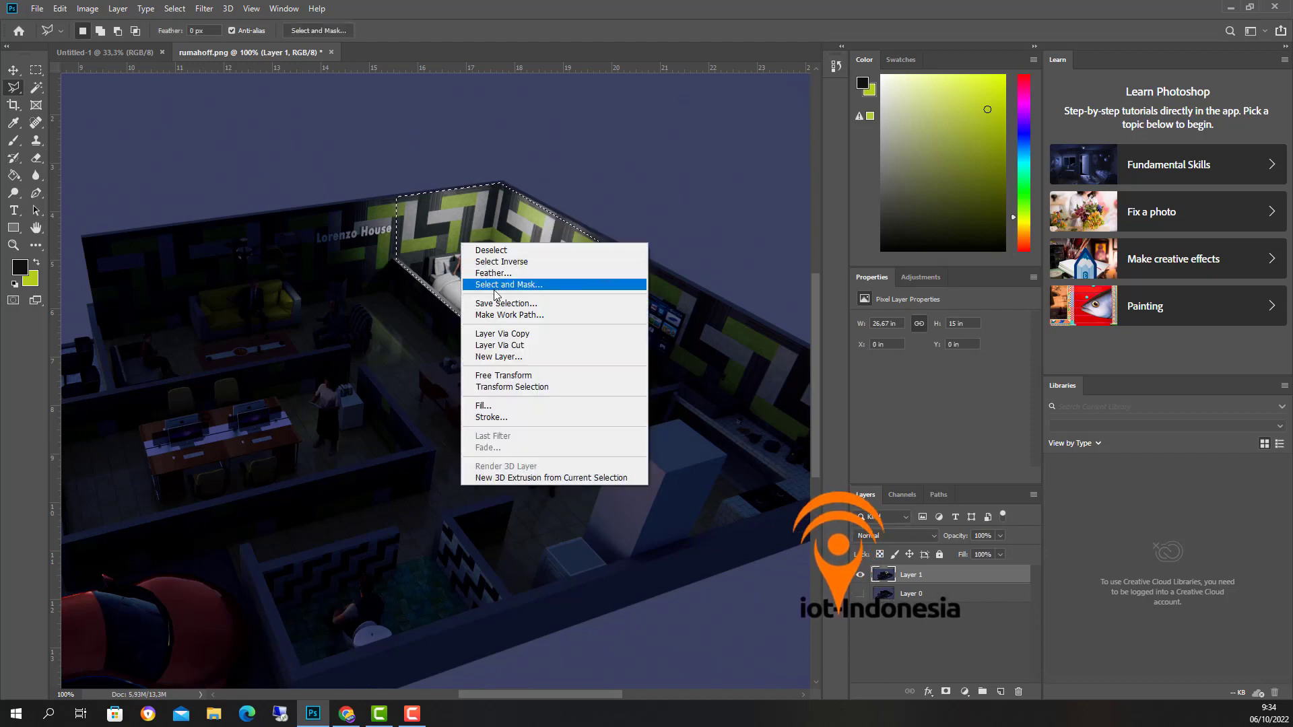
left_click(510, 333)
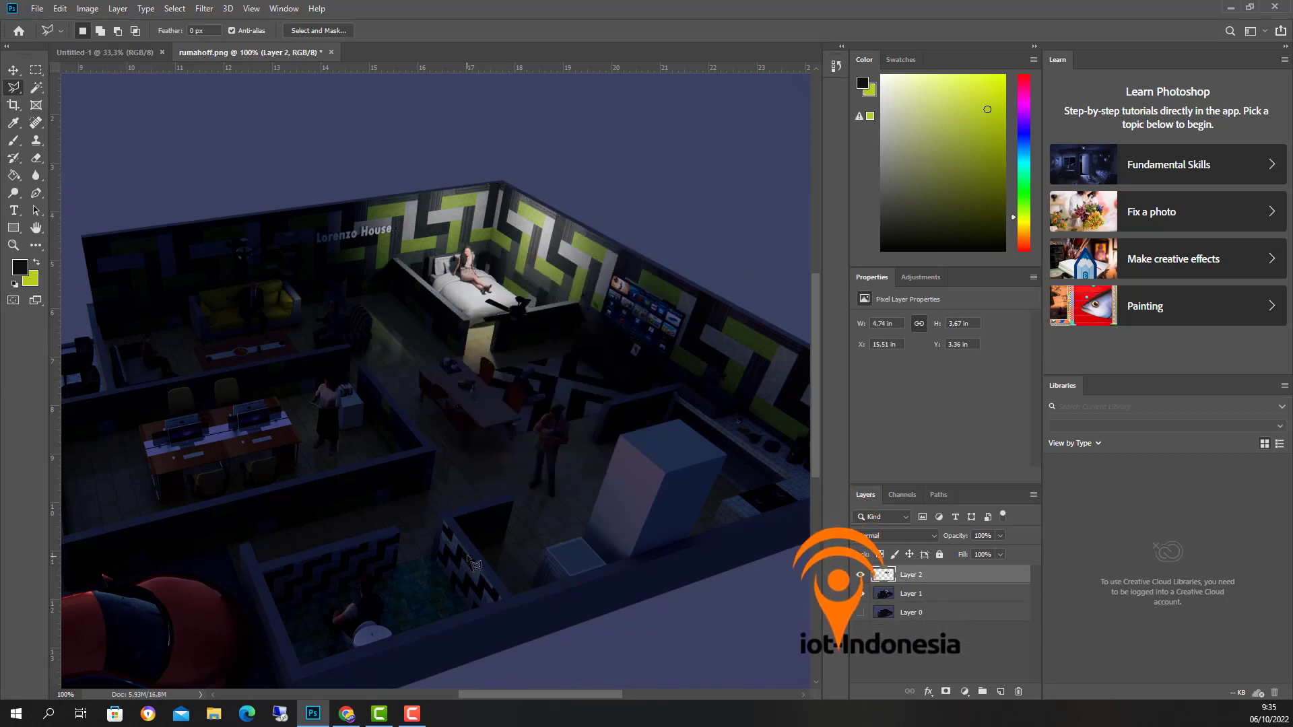
Step: Show Layer 0 and hide Layer 1 so the bedroom cut-out lies directly over the lights-off render
left_click(861, 614)
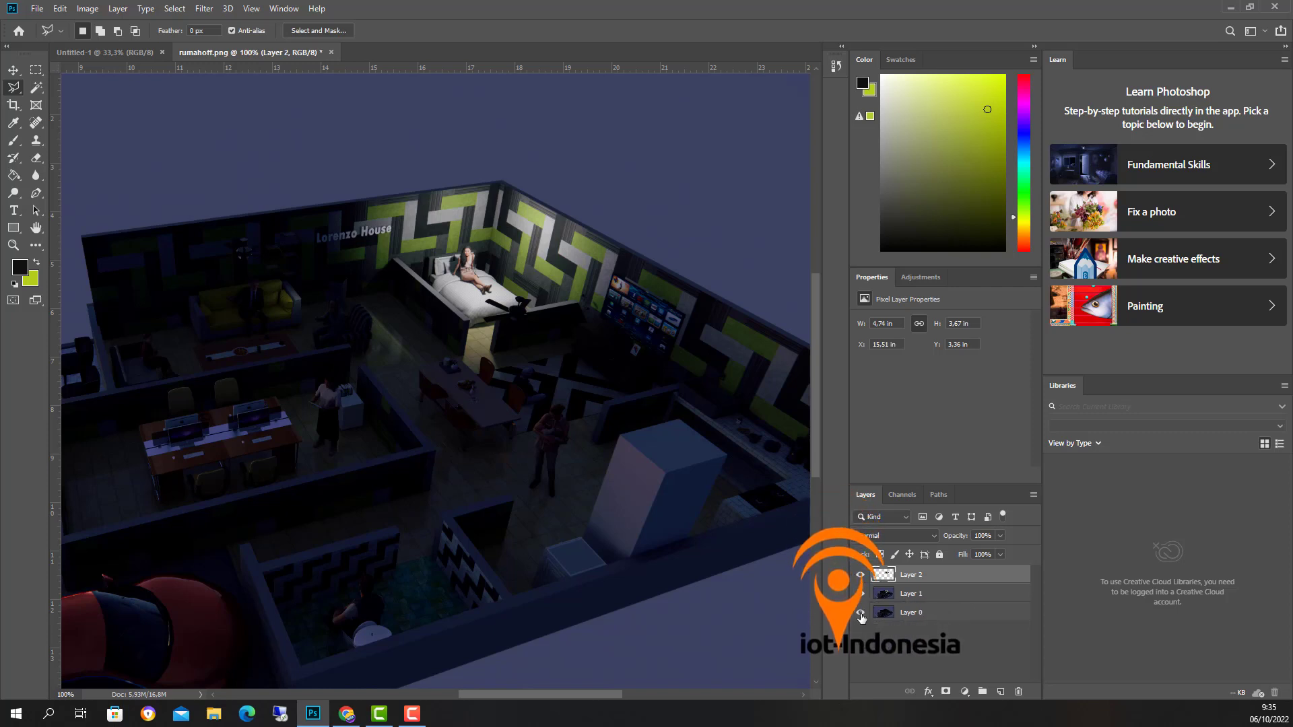
left_click(860, 576)
left_click(859, 576)
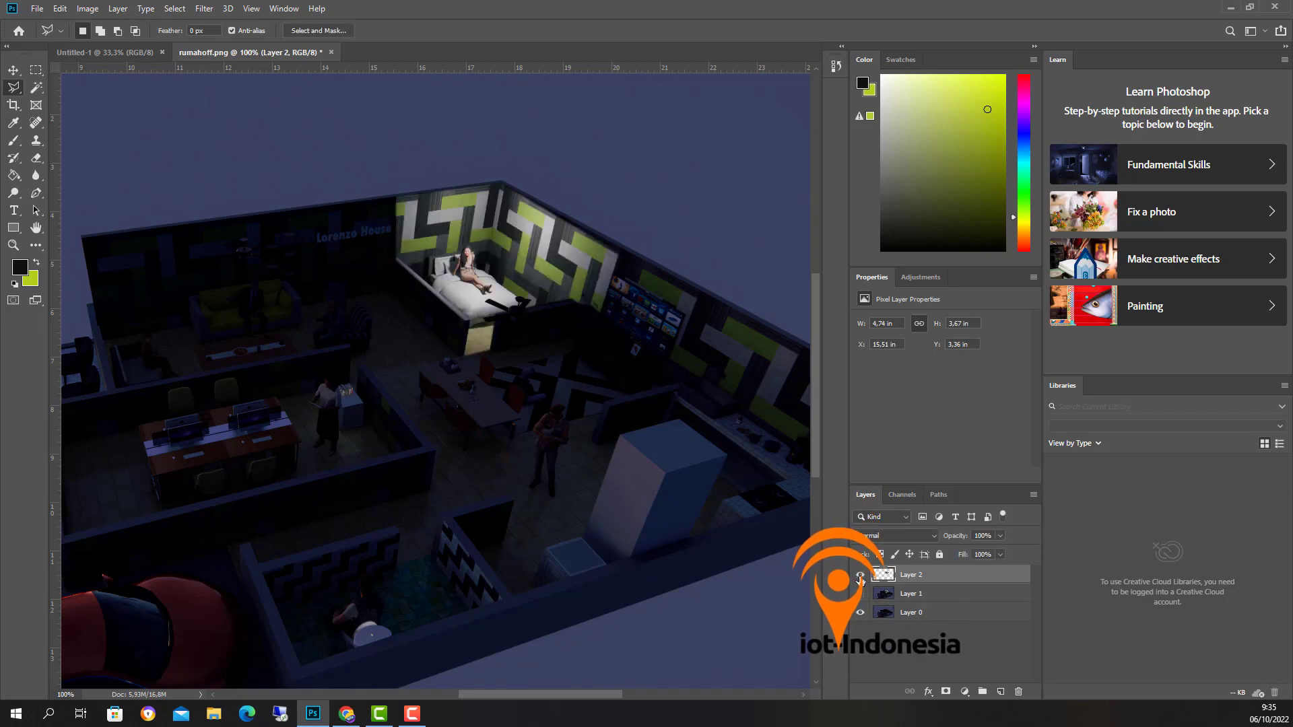
Step: Toggle Layer 2's visibility repeatedly to compare the bedroom with its light on and off, leaving the layer shown
left_click(860, 576)
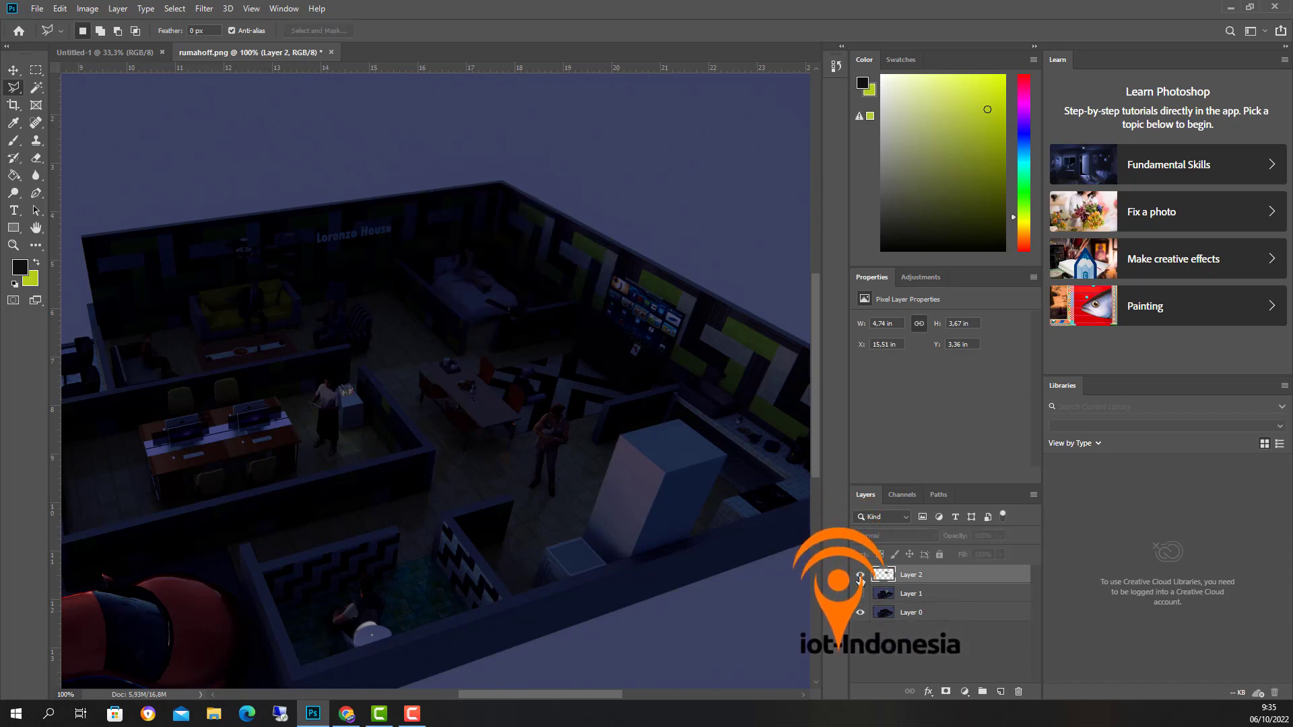
left_click(860, 575)
left_click(860, 576)
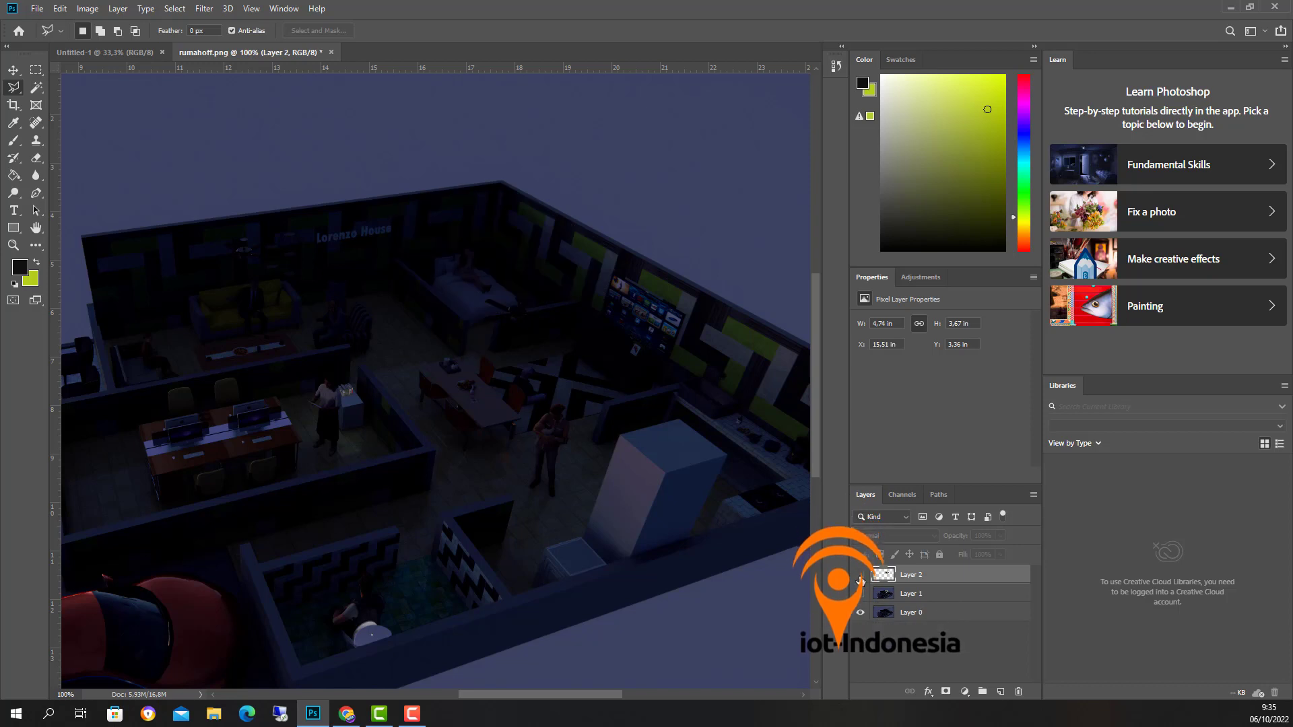
left_click(860, 576)
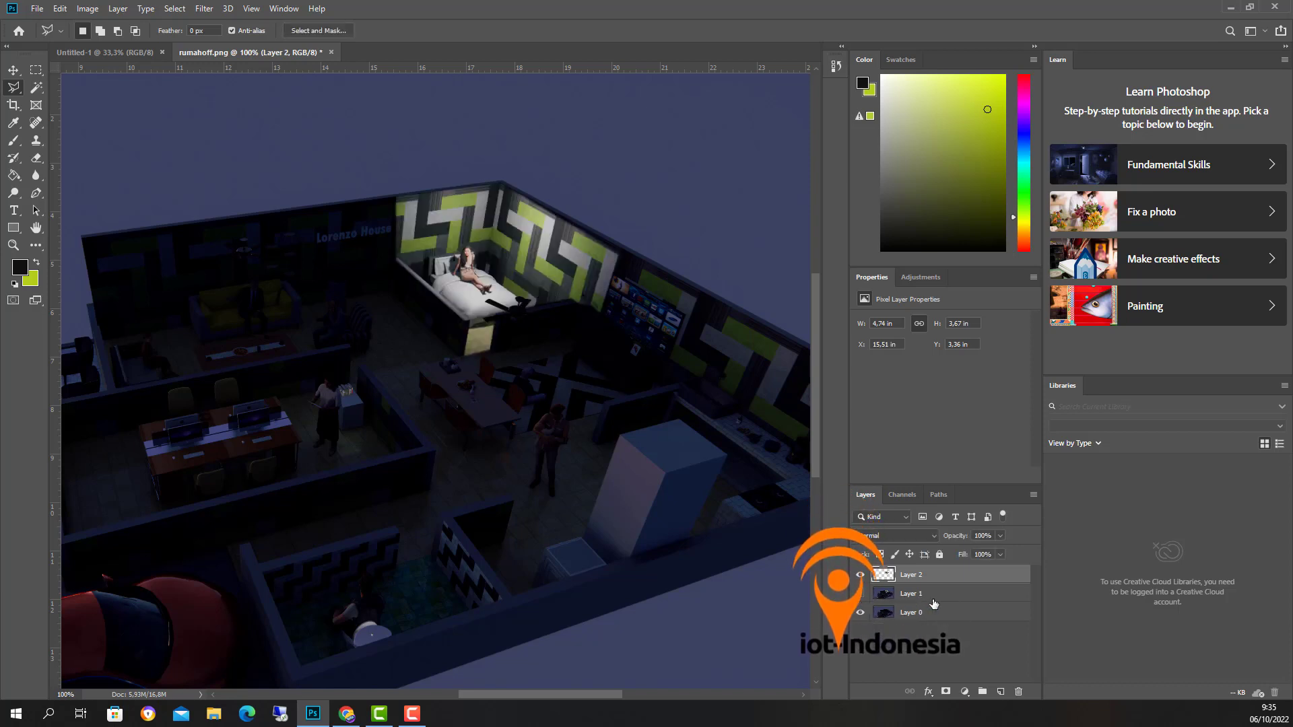
left_click(861, 575)
left_click(860, 575)
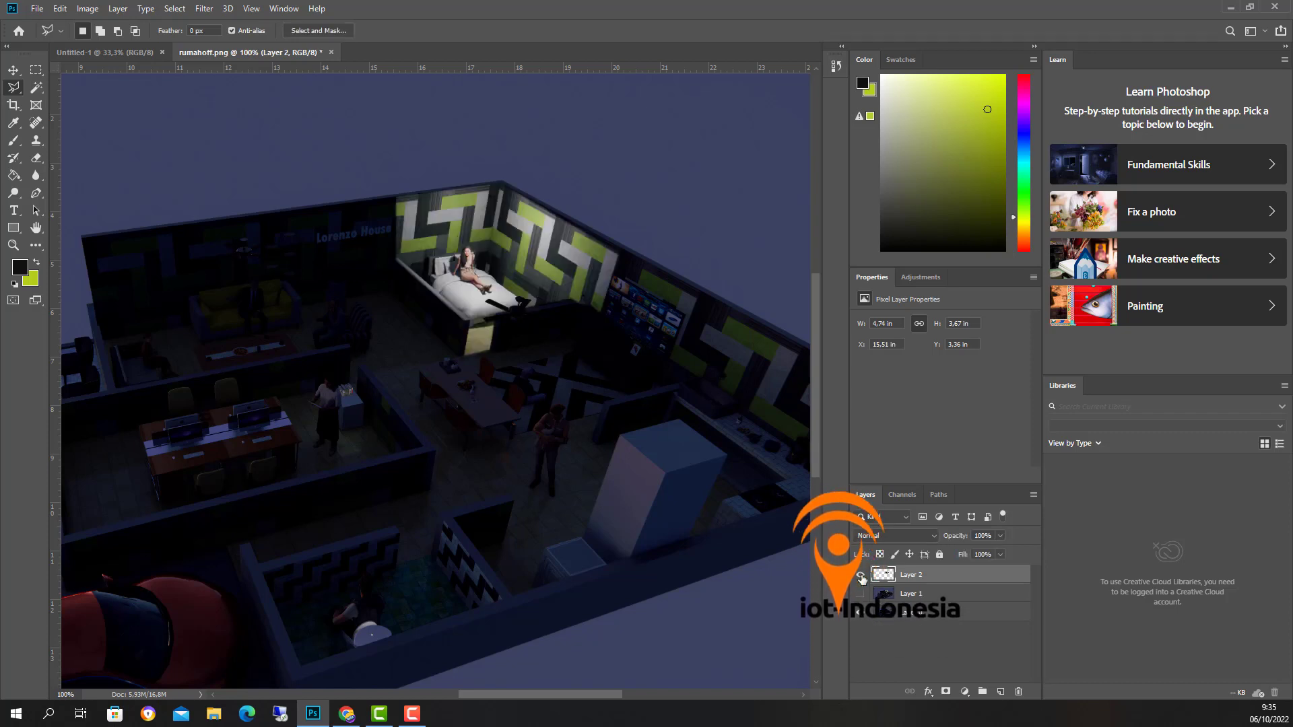
left_click(861, 575)
left_click(860, 575)
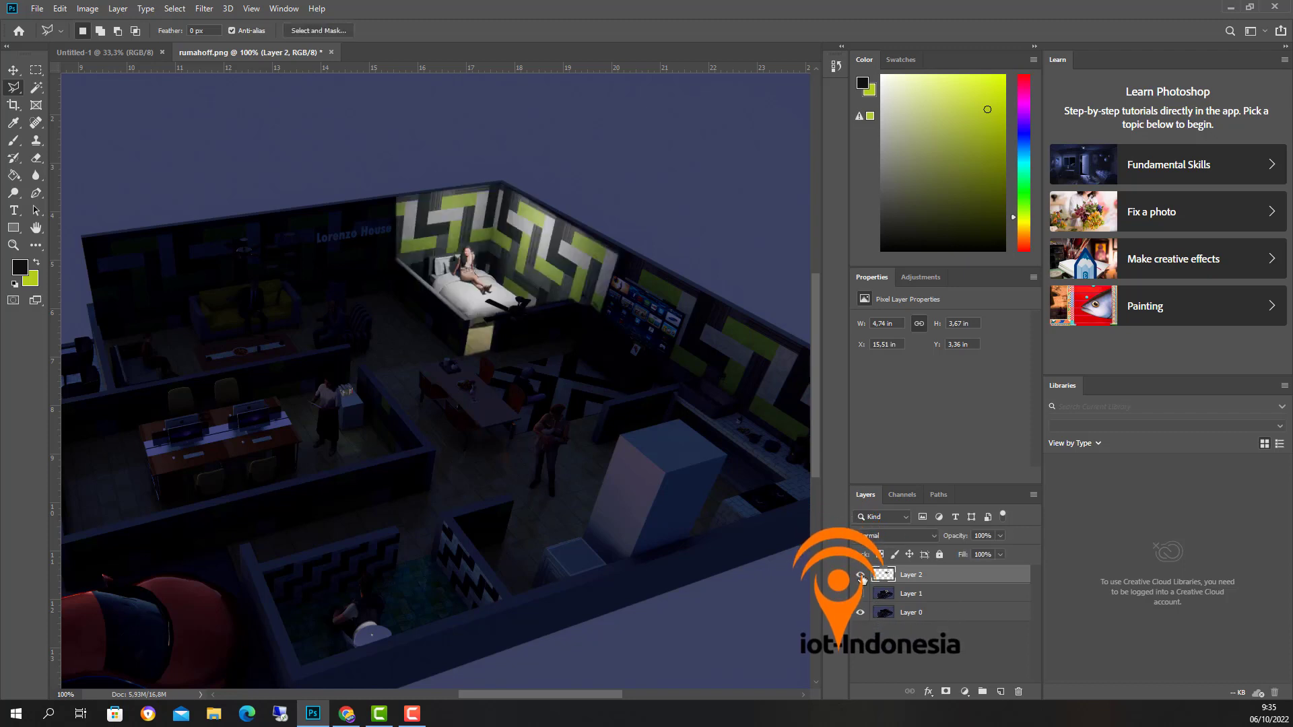
left_click(860, 575)
left_click(861, 575)
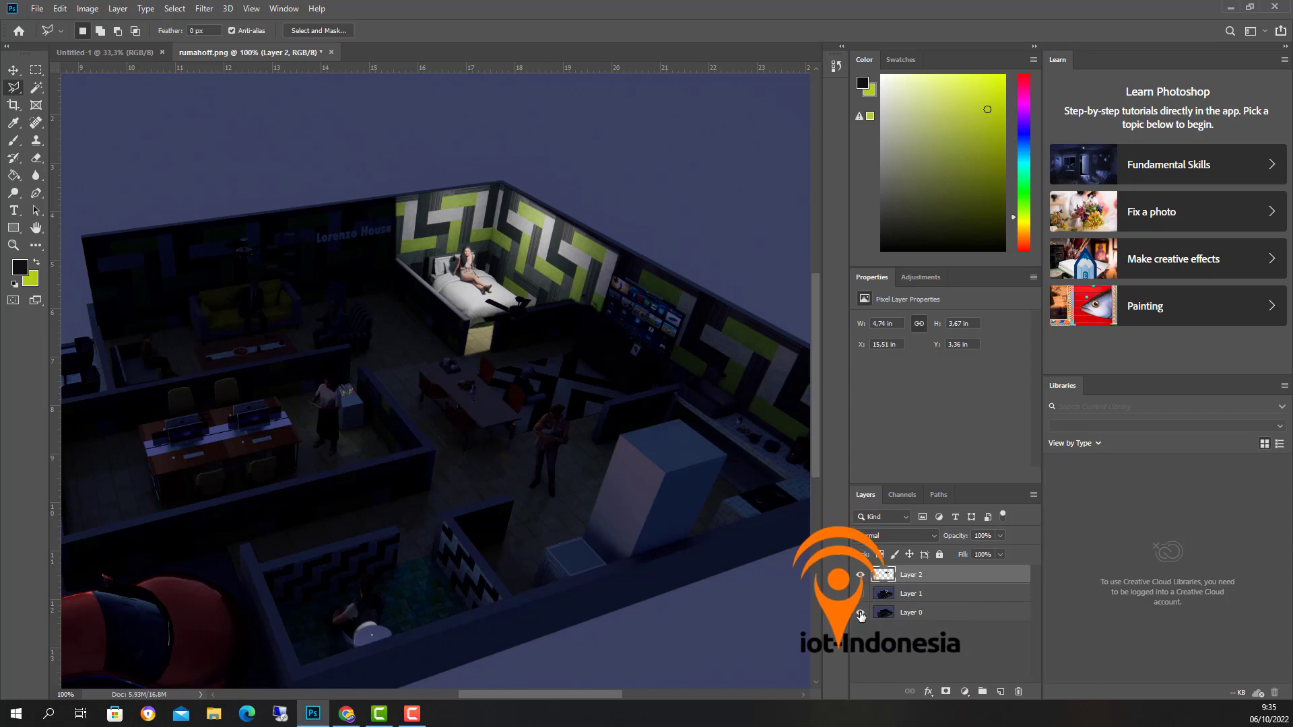
Step: Hide Layer 0 and quick-export the transparent bedroom cut-out as a PNG named tamuon in the ###latihan folder
left_click(860, 613)
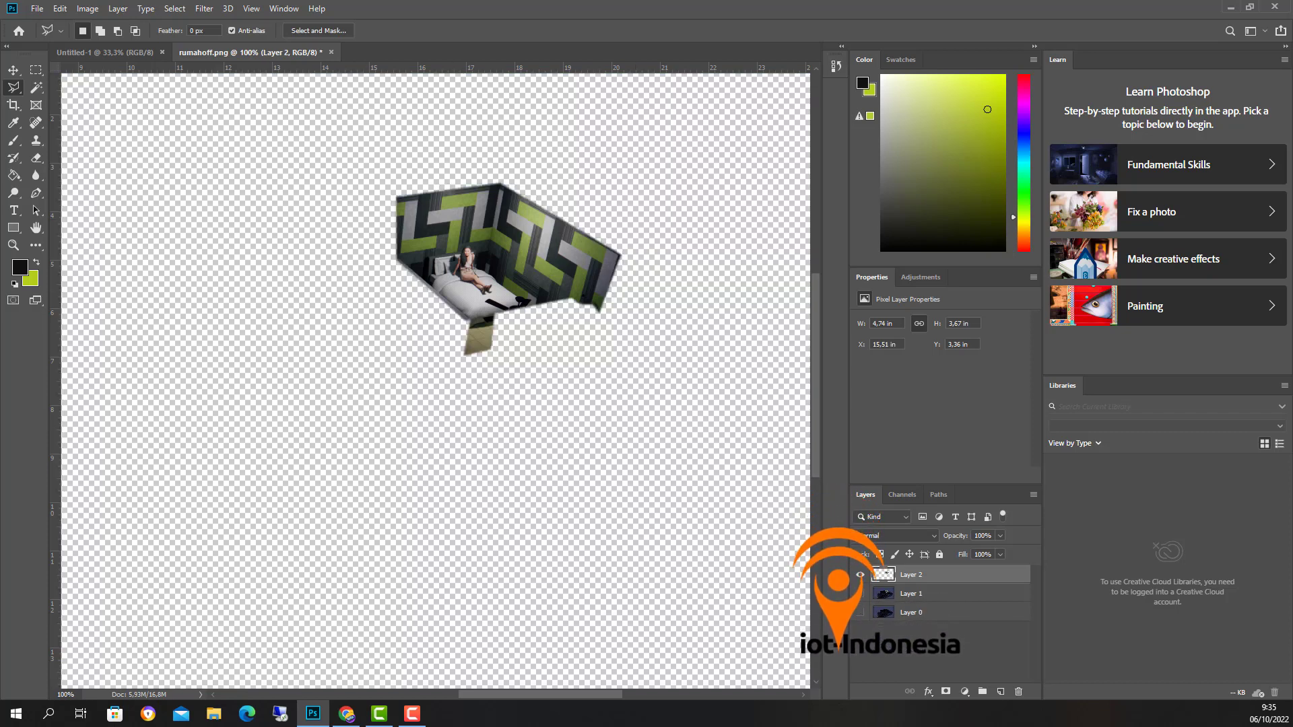
left_click(37, 8)
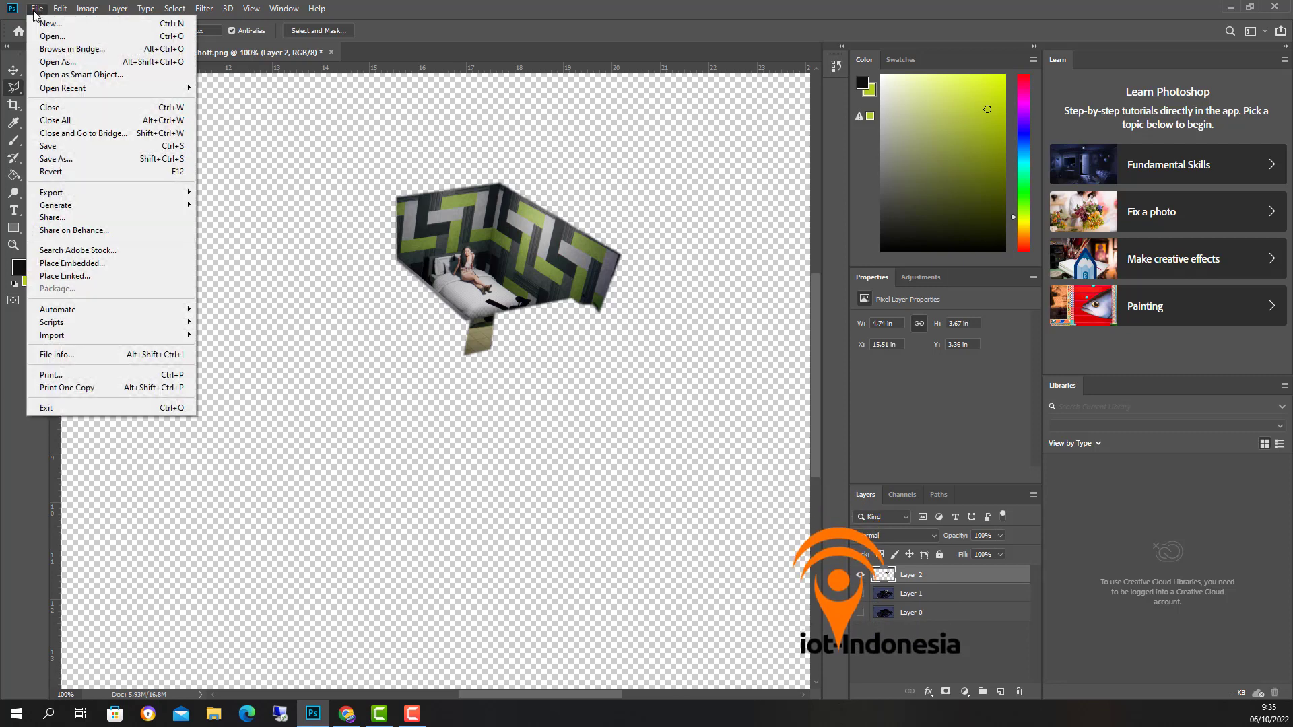
mouse_move(101, 192)
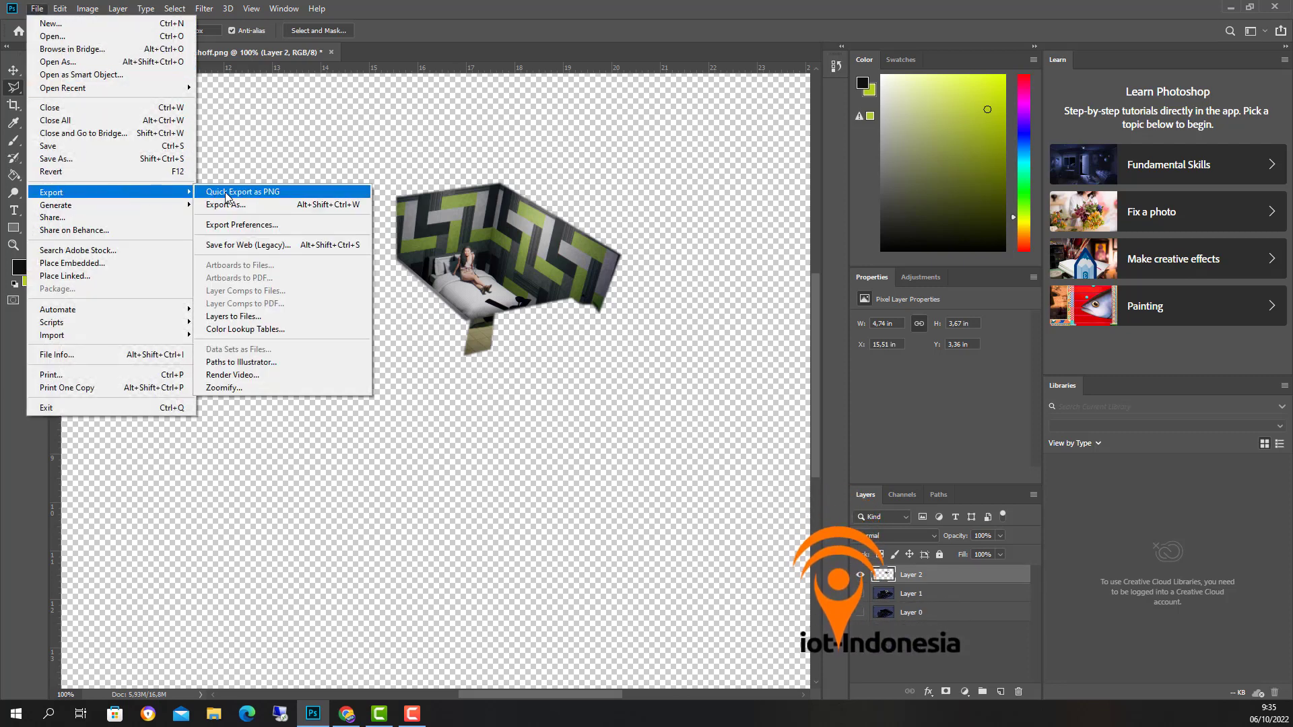
left_click(225, 191)
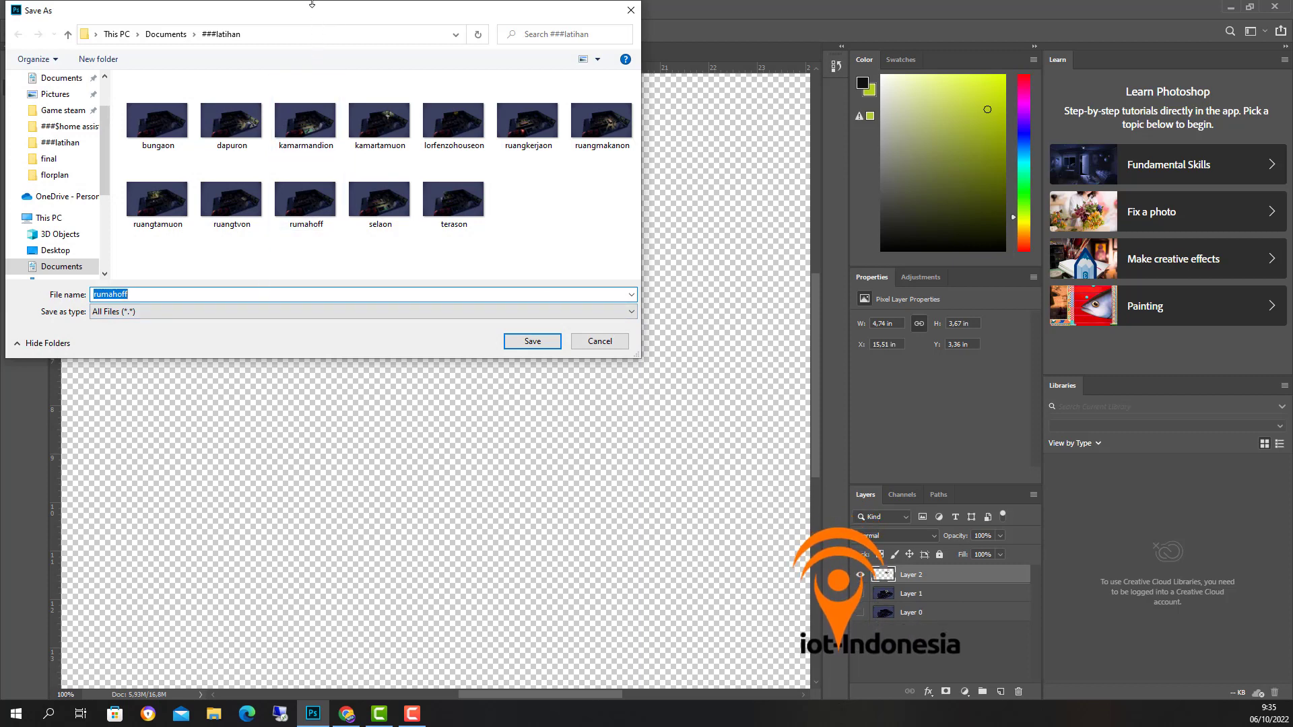
left_click_drag(306, 12, 331, 54)
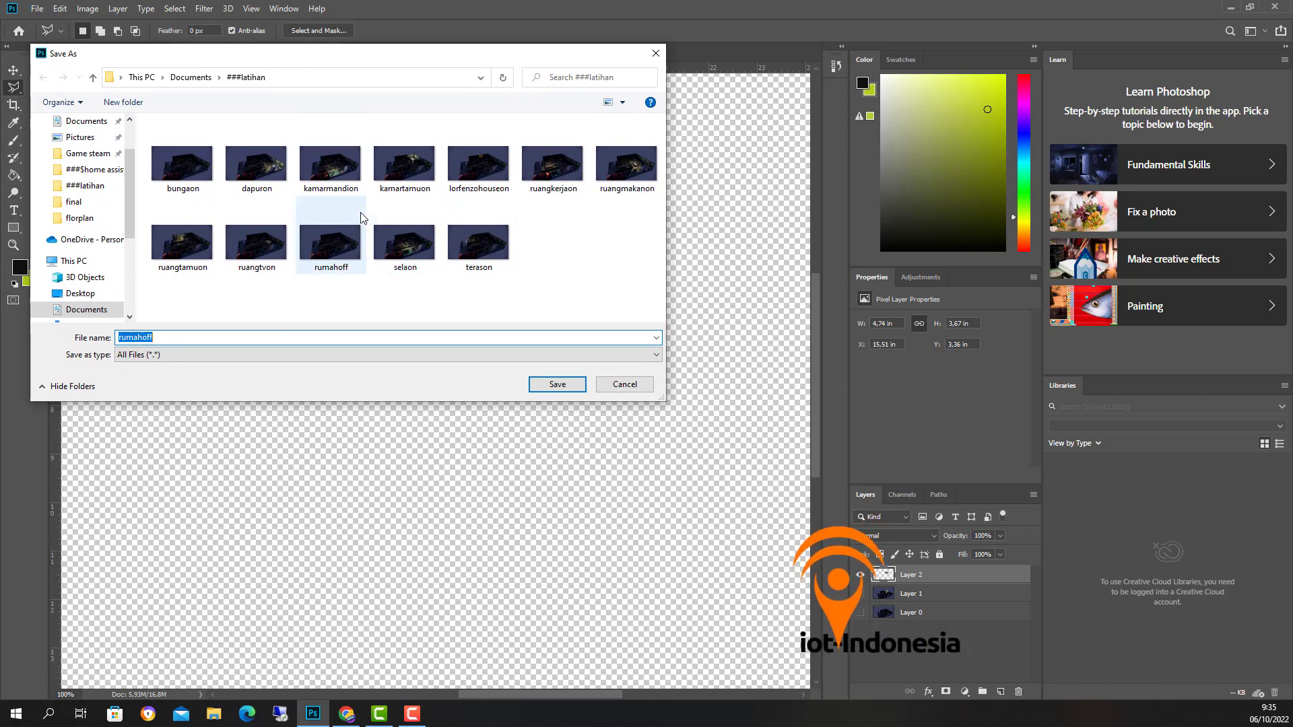
left_click_drag(330, 58, 346, 89)
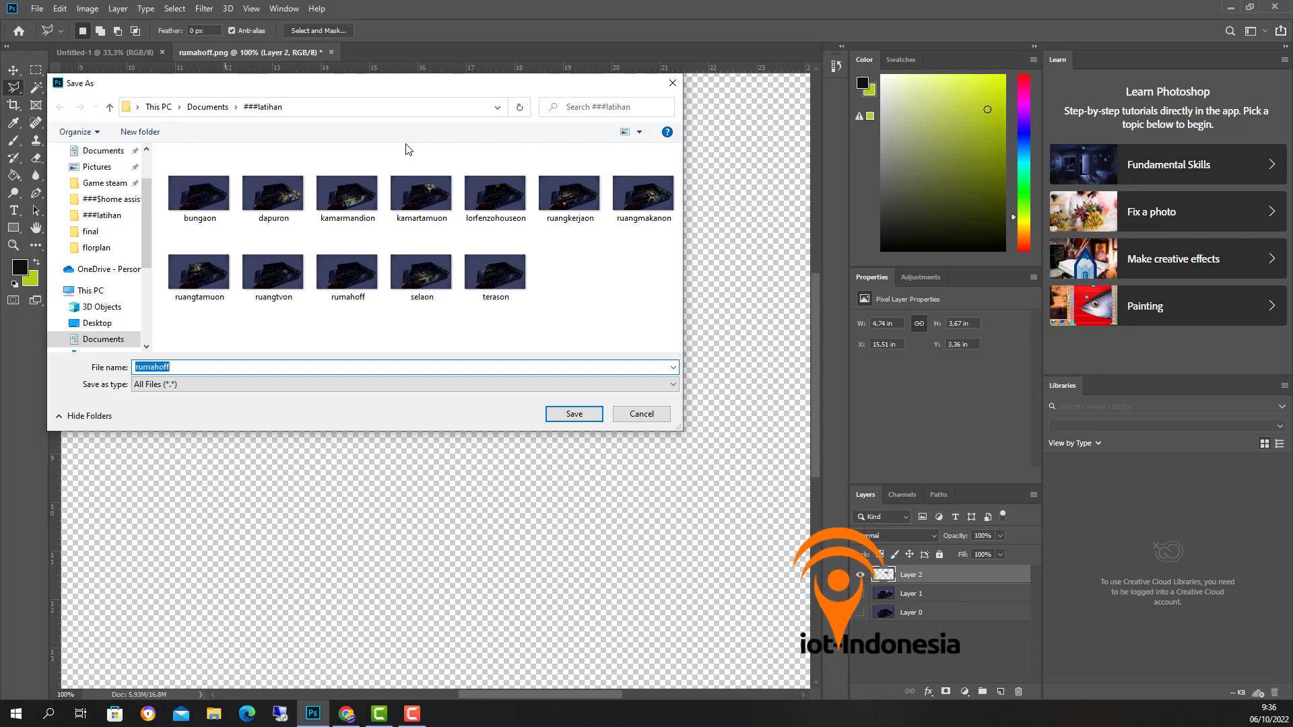
type("tamuo")
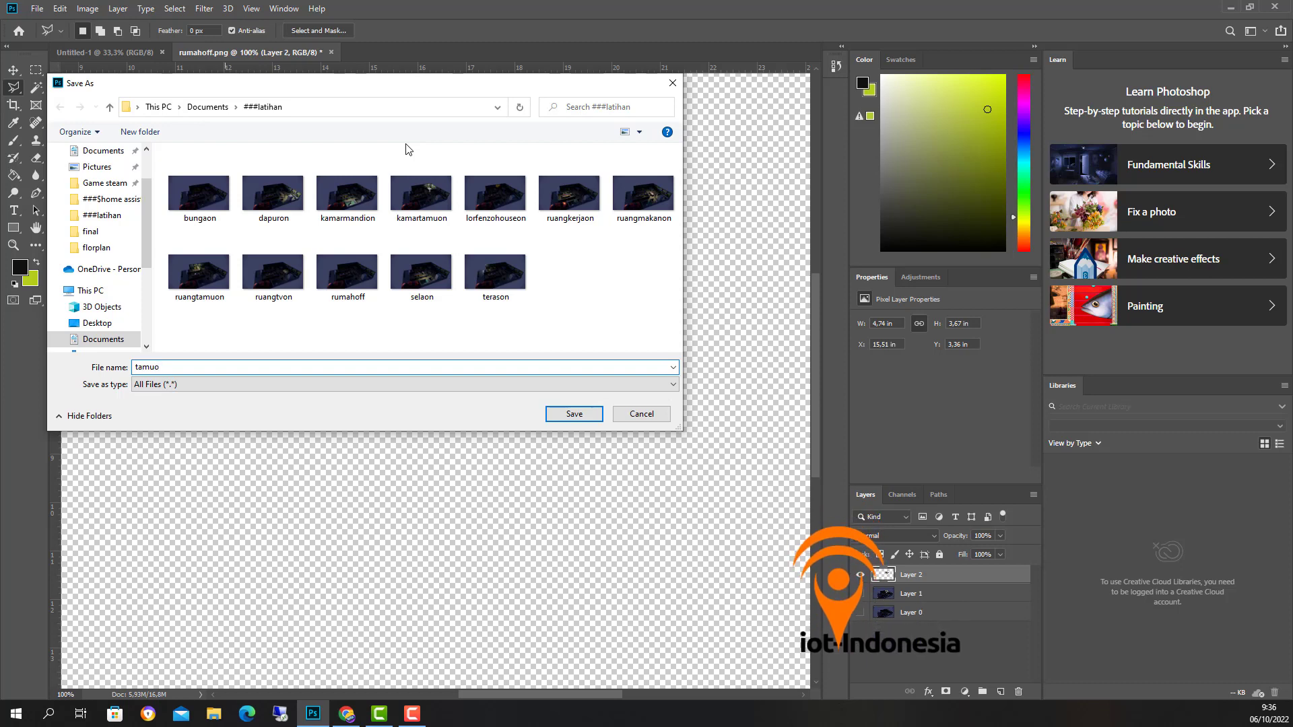
type("n")
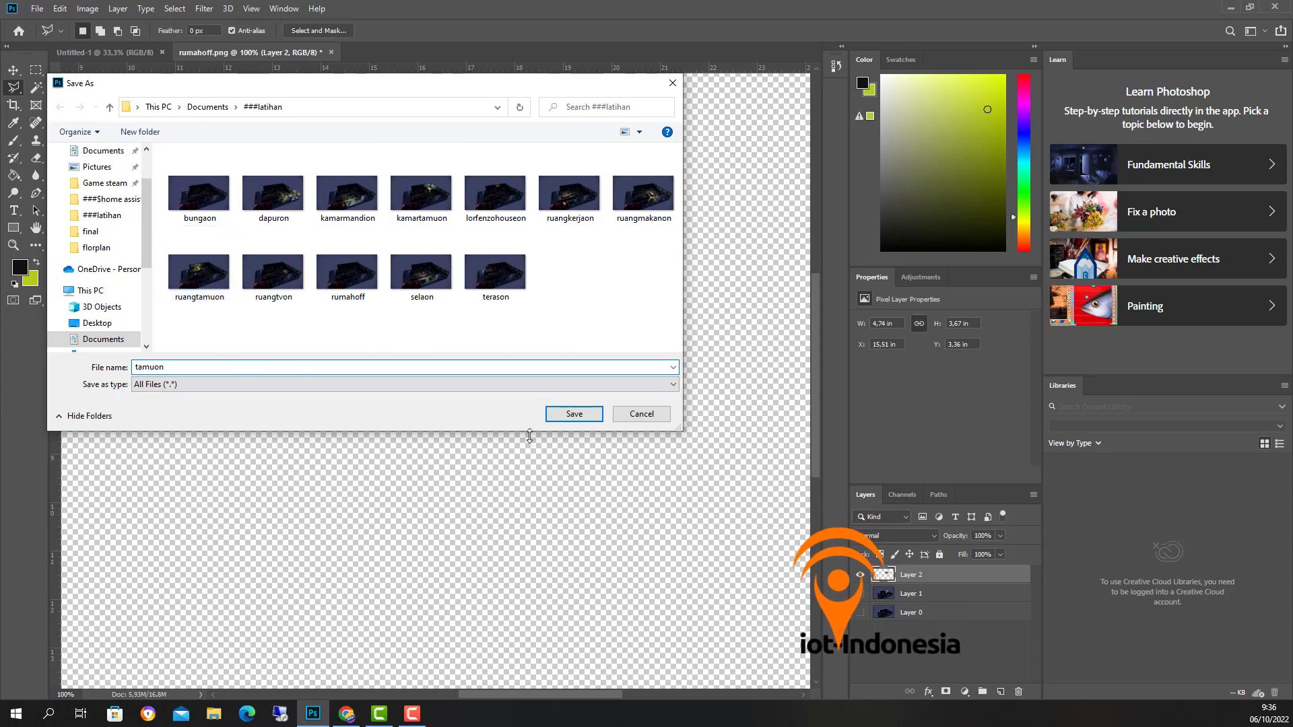
left_click(566, 420)
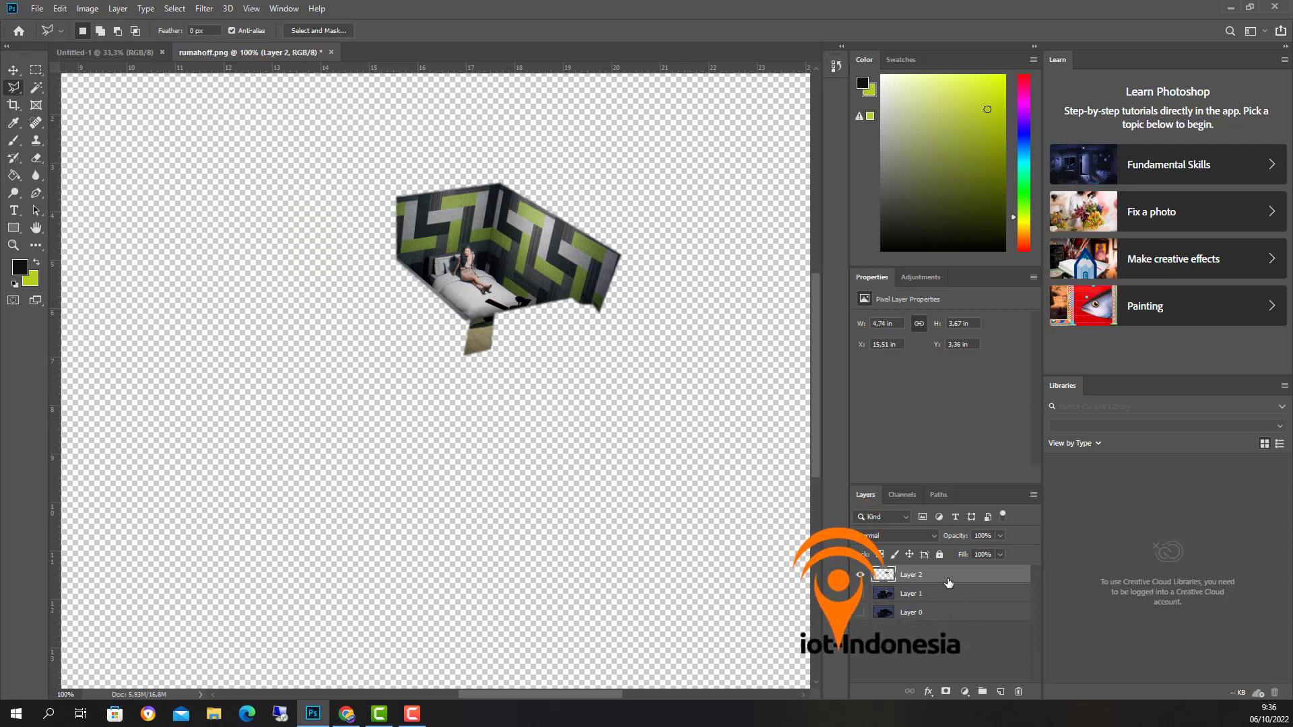
Step: Delete Layer 2 and Layer 1, and show Layer 0 again
key("Delete")
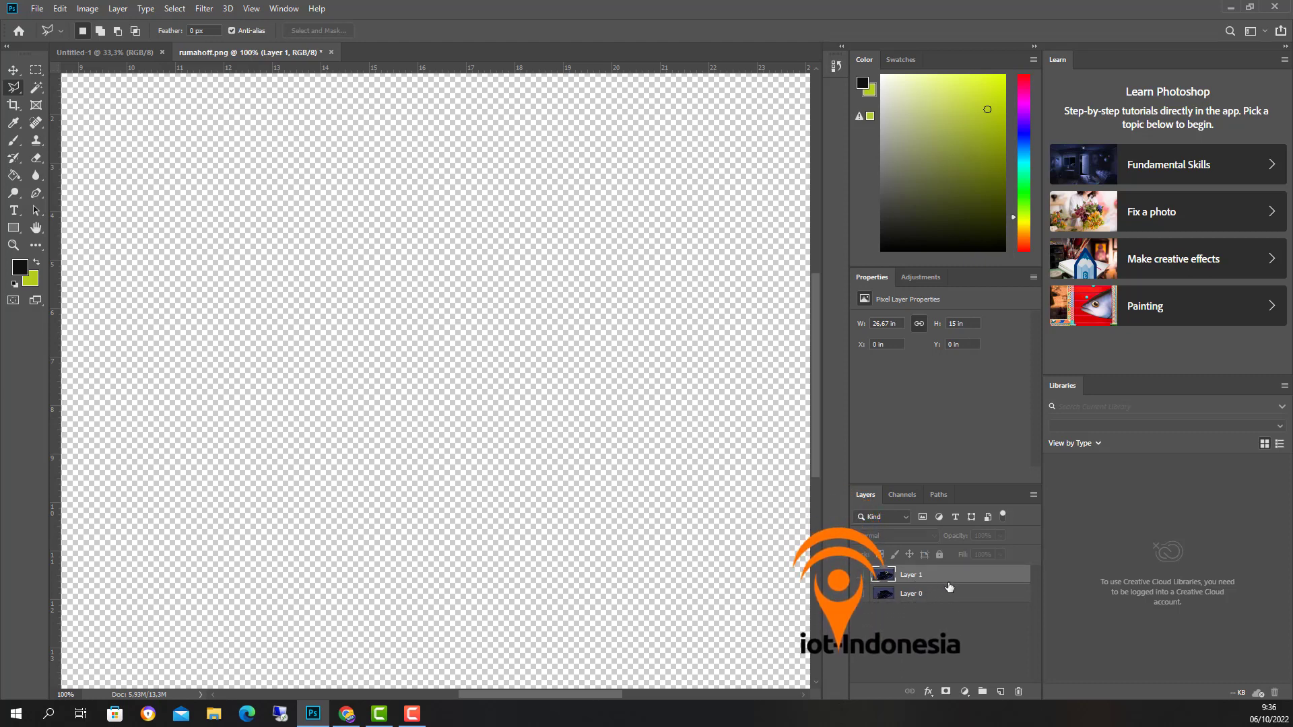
key("Delete")
left_click(861, 575)
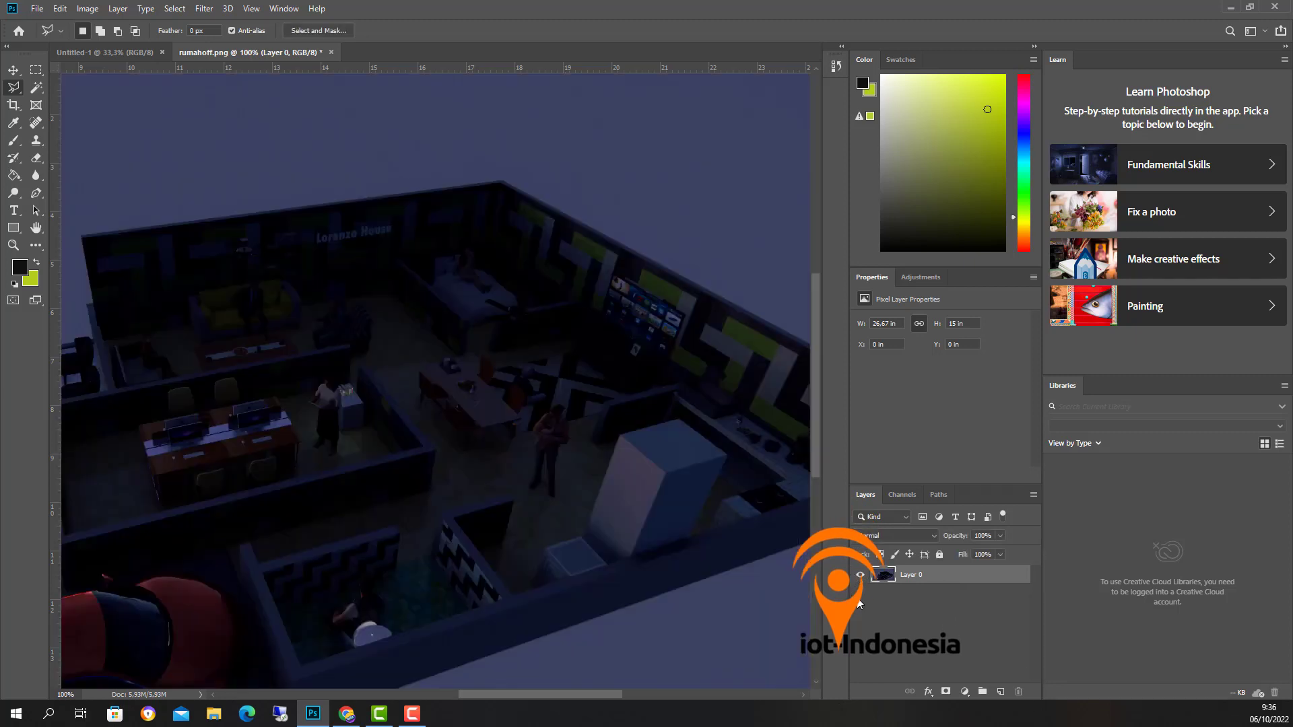
left_click(37, 9)
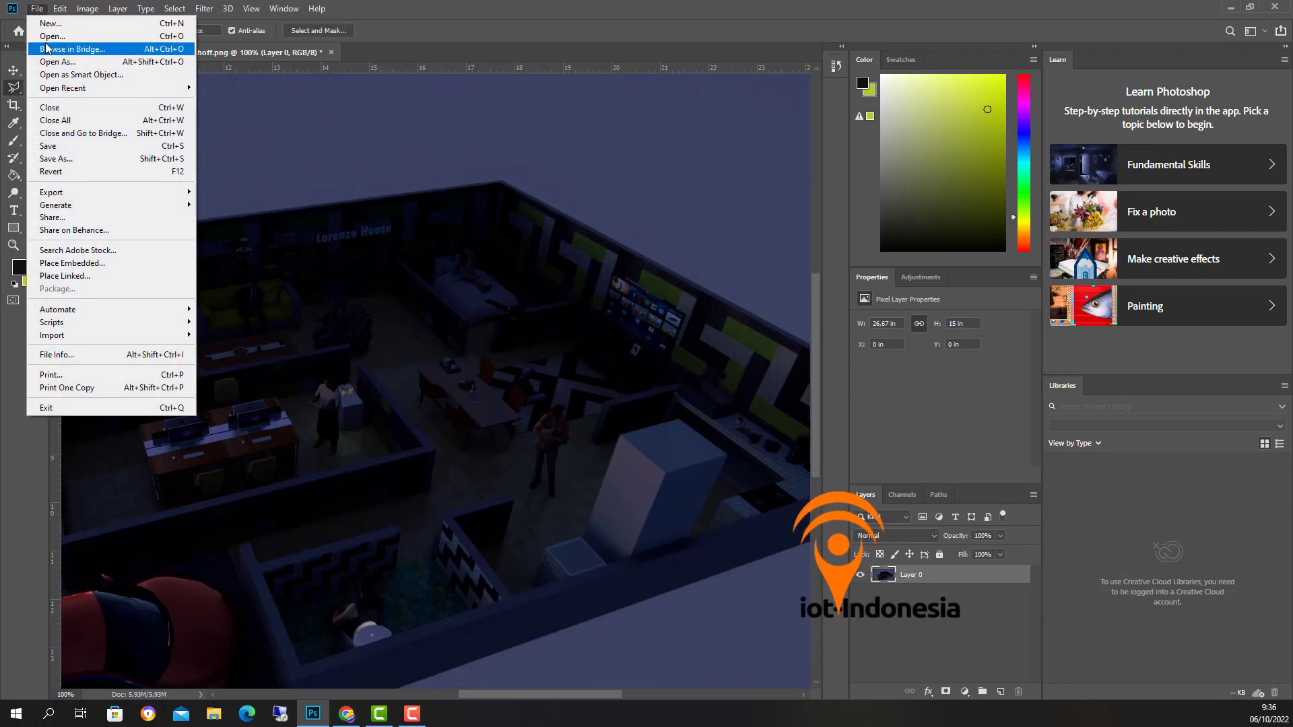
left_click(57, 40)
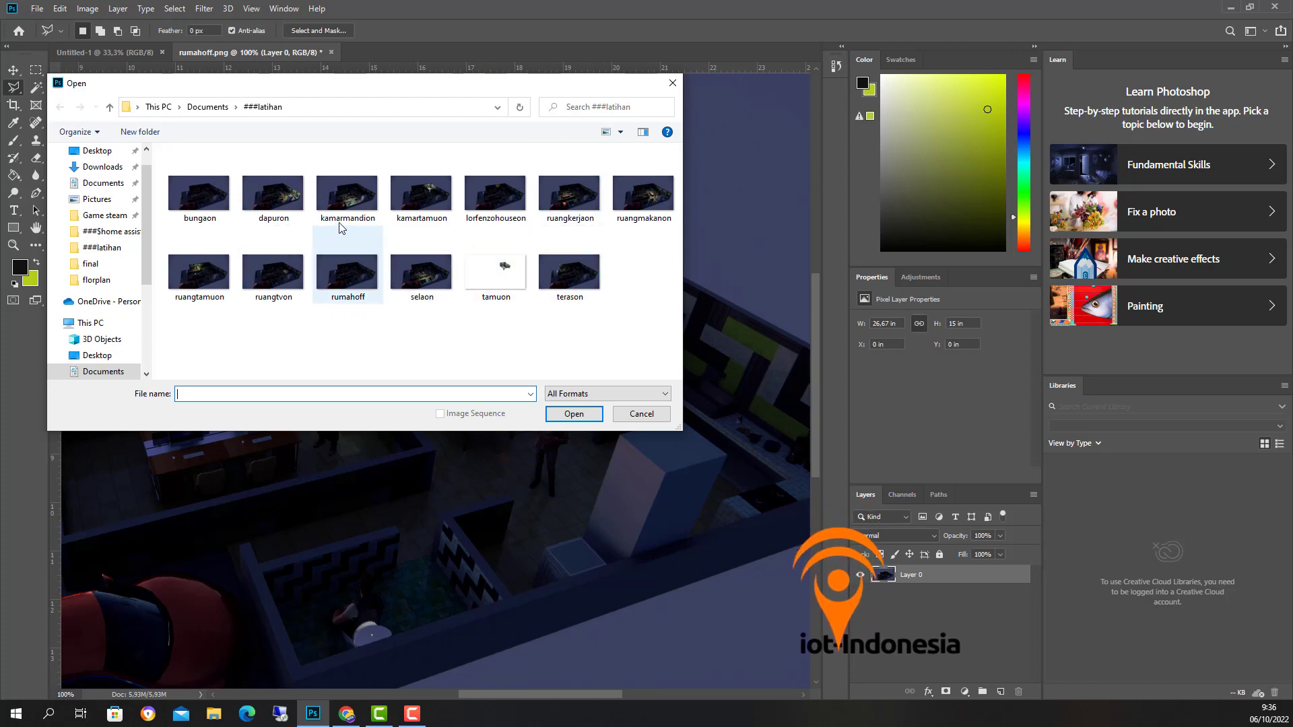
mouse_move(340, 257)
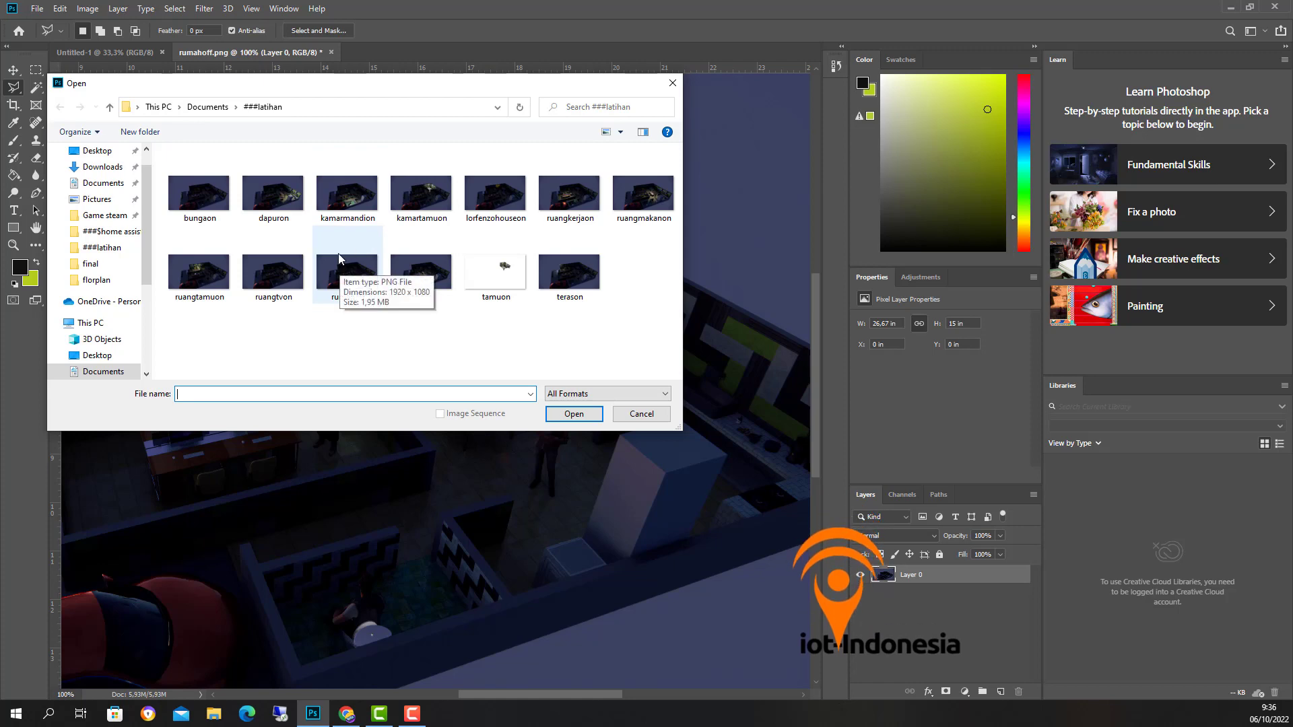
left_click(431, 210)
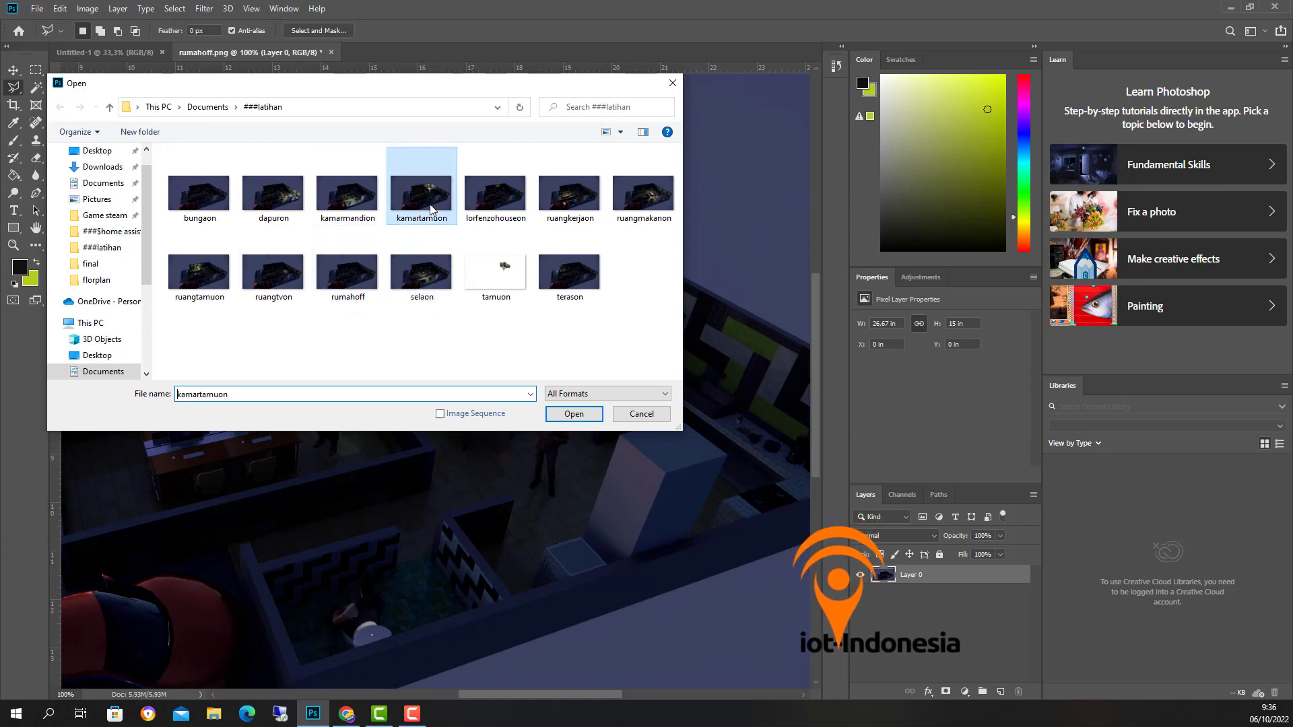
left_click(562, 414)
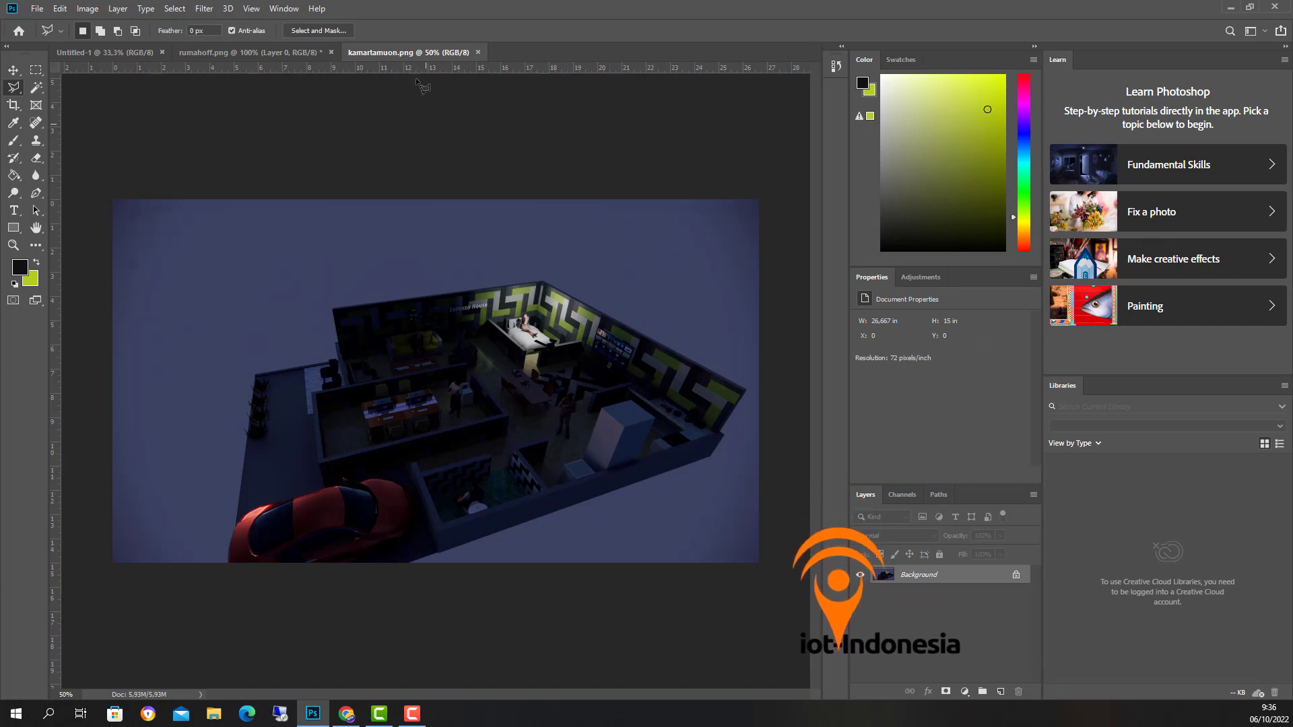
left_click(478, 53)
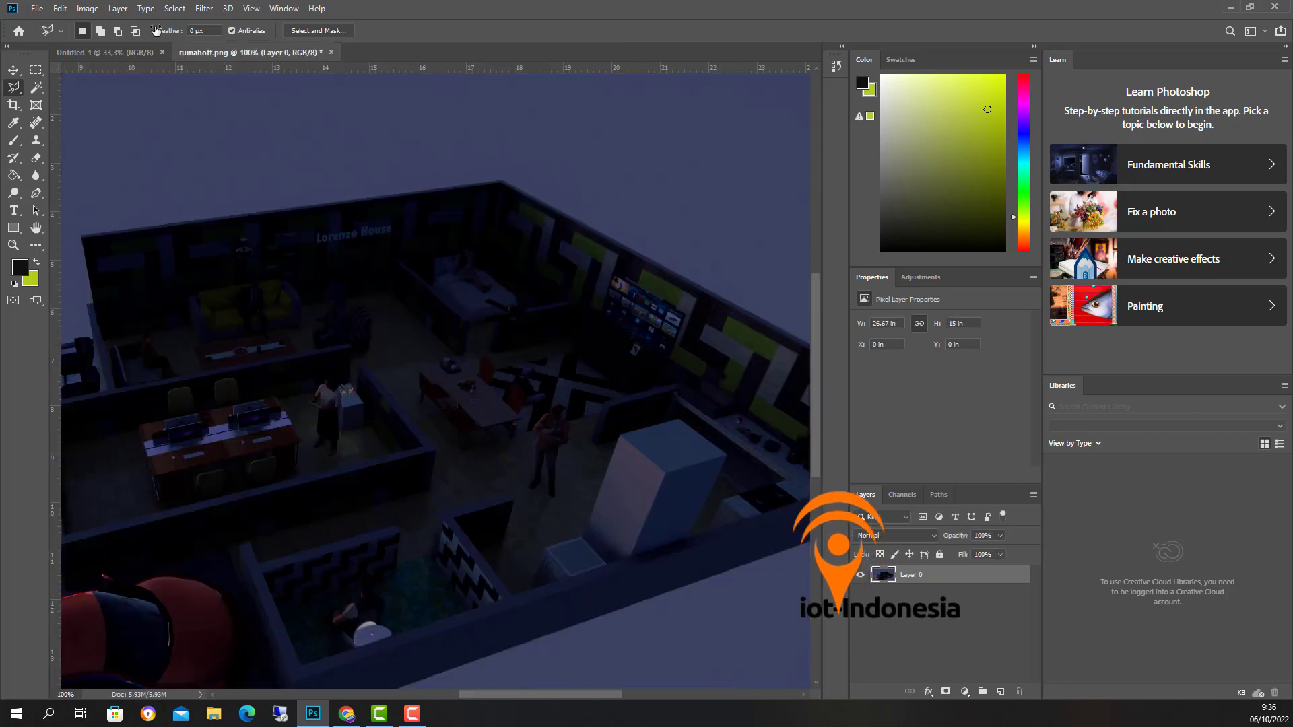
Step: Open lorfenzohouseon.png from the ###latihan folder and float it in its own window over rumahoff.png
left_click(38, 9)
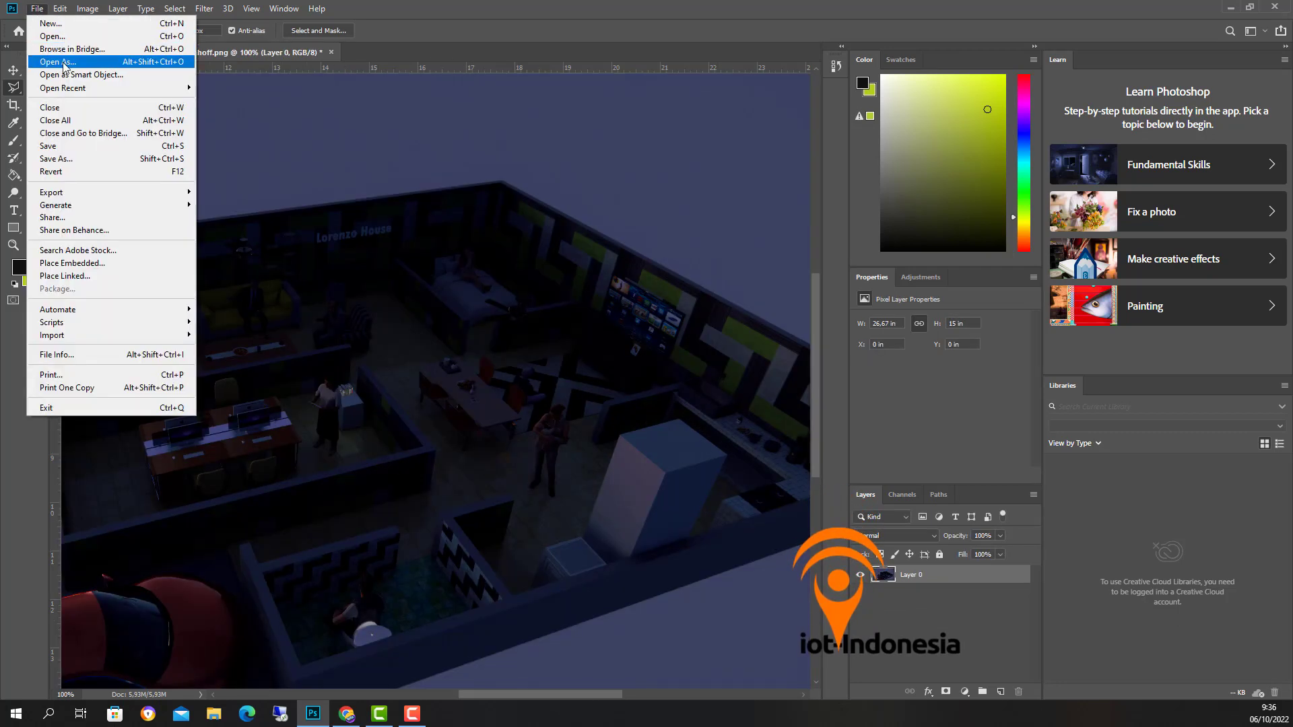
left_click(54, 36)
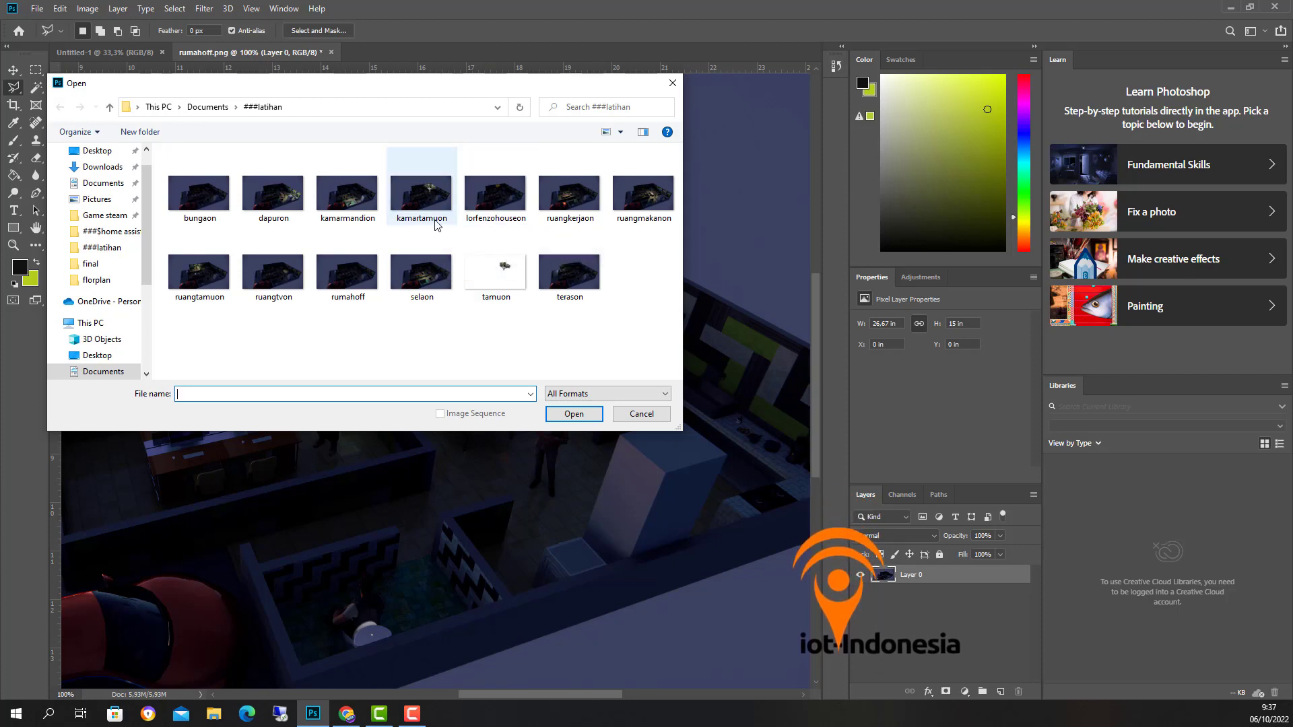
left_click(507, 209)
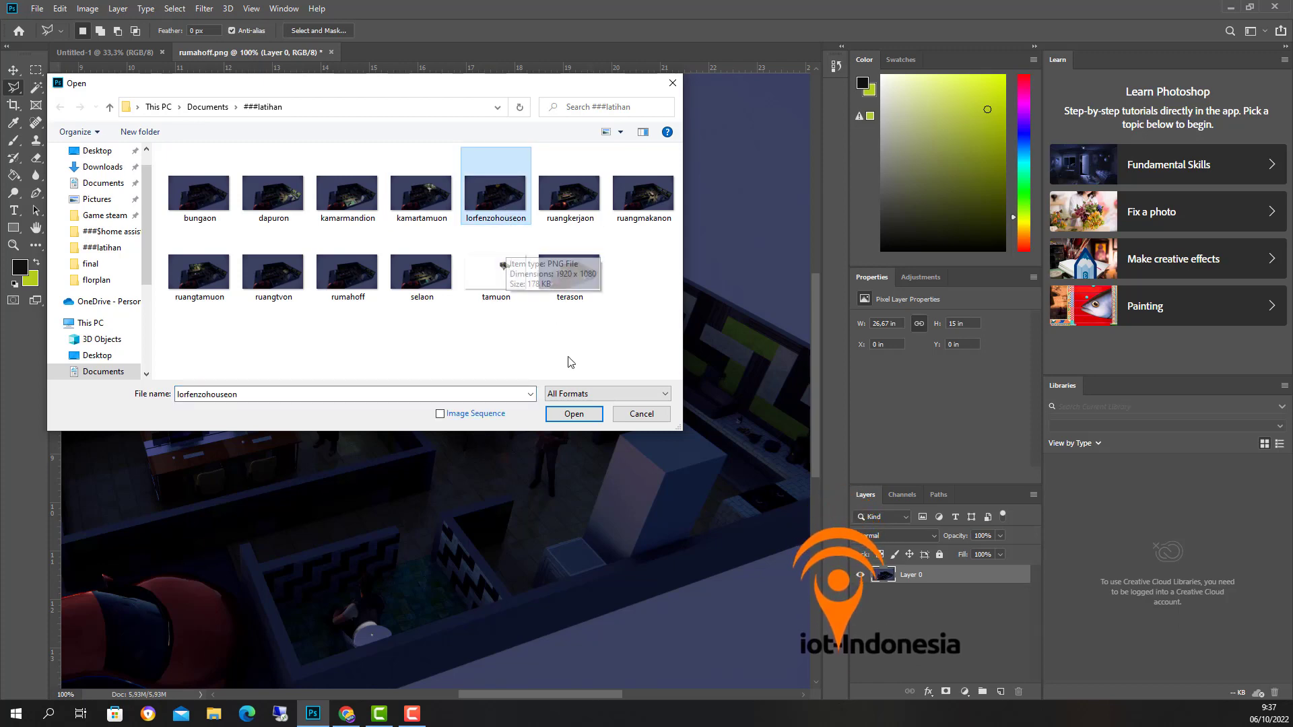
left_click(572, 414)
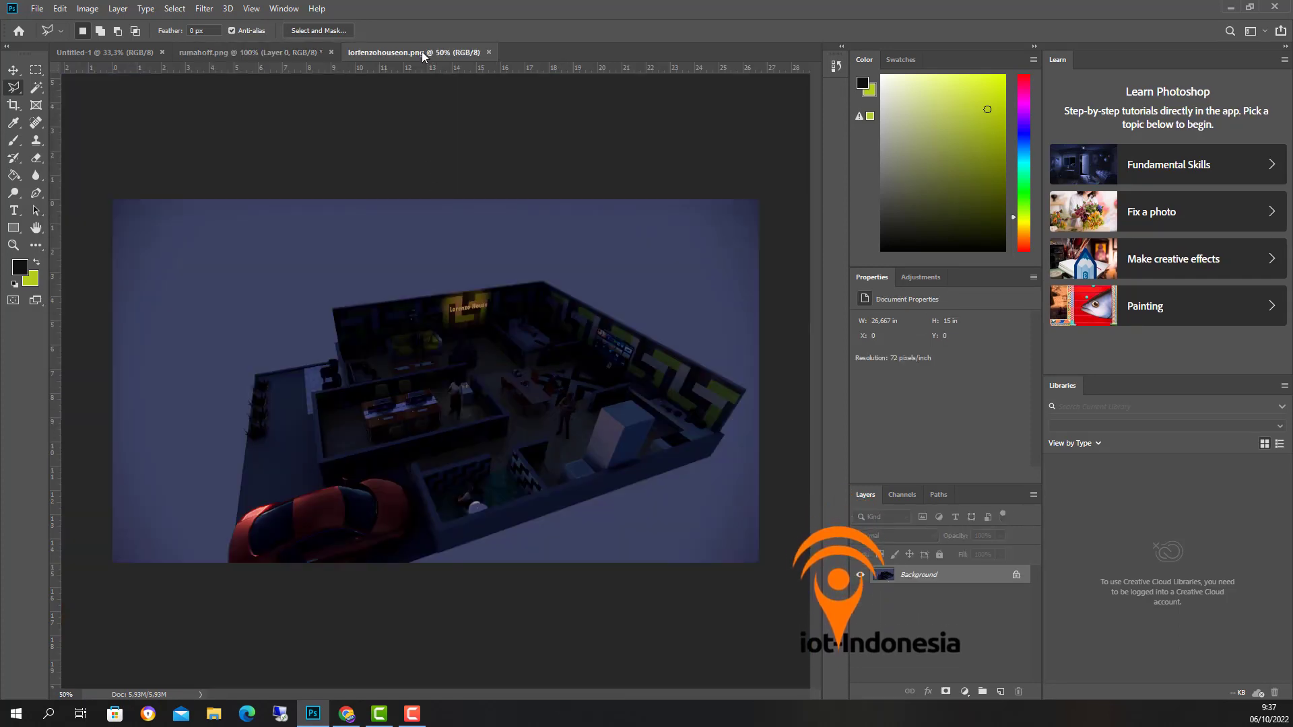
left_click_drag(422, 51, 529, 154)
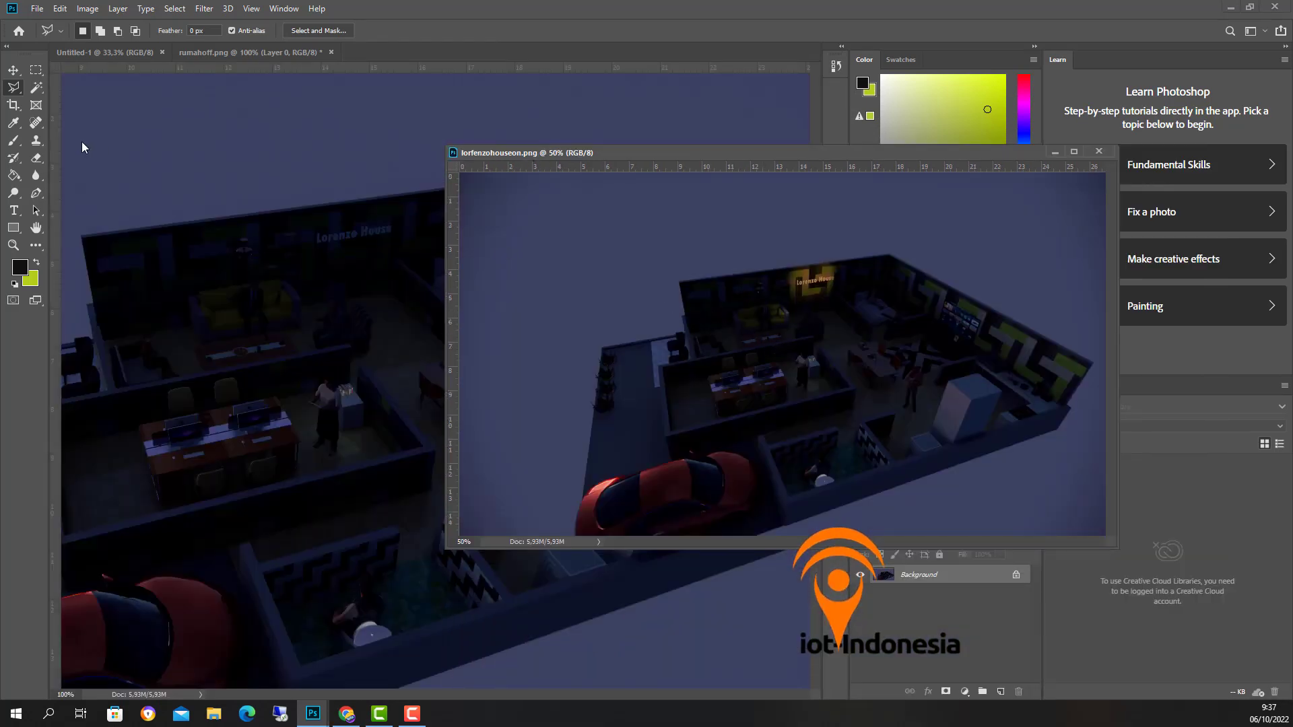
Step: Copy the lit-sign render into rumahoff.png as a new layer and close the lorfenzohouseon.png image
left_click(14, 70)
left_click_drag(725, 373, 358, 393)
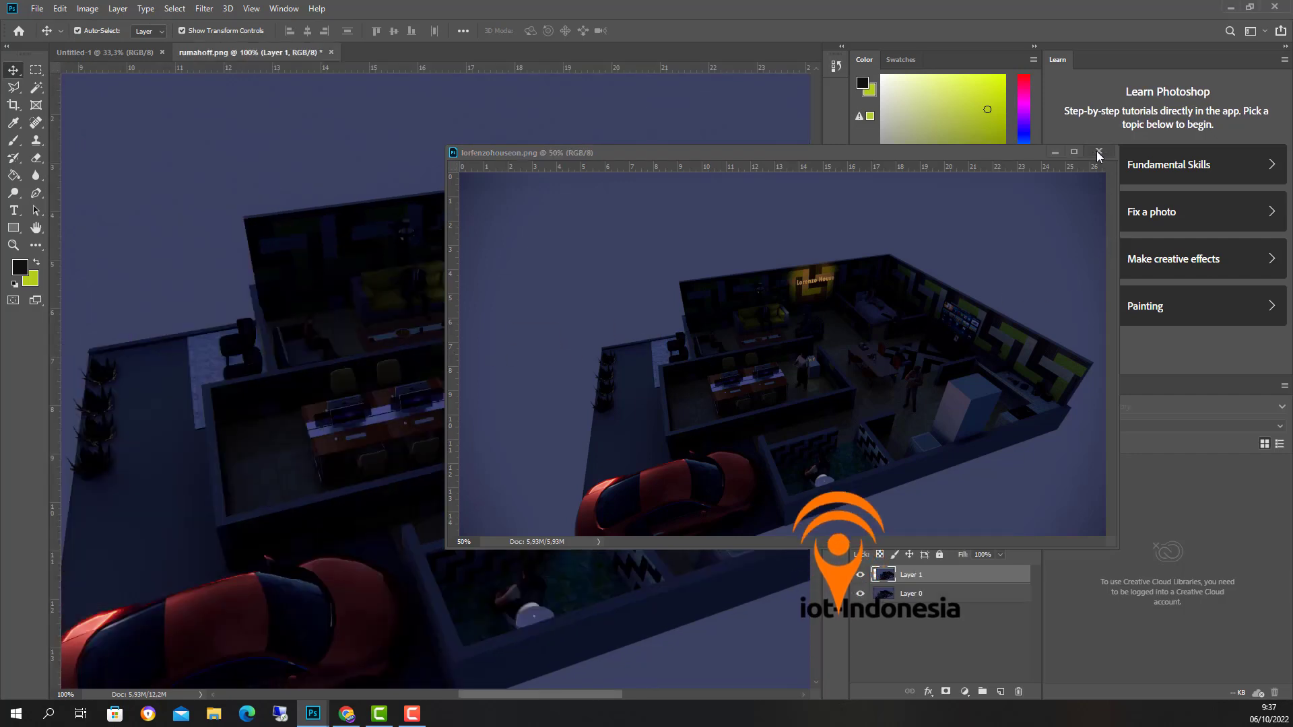
left_click(1099, 152)
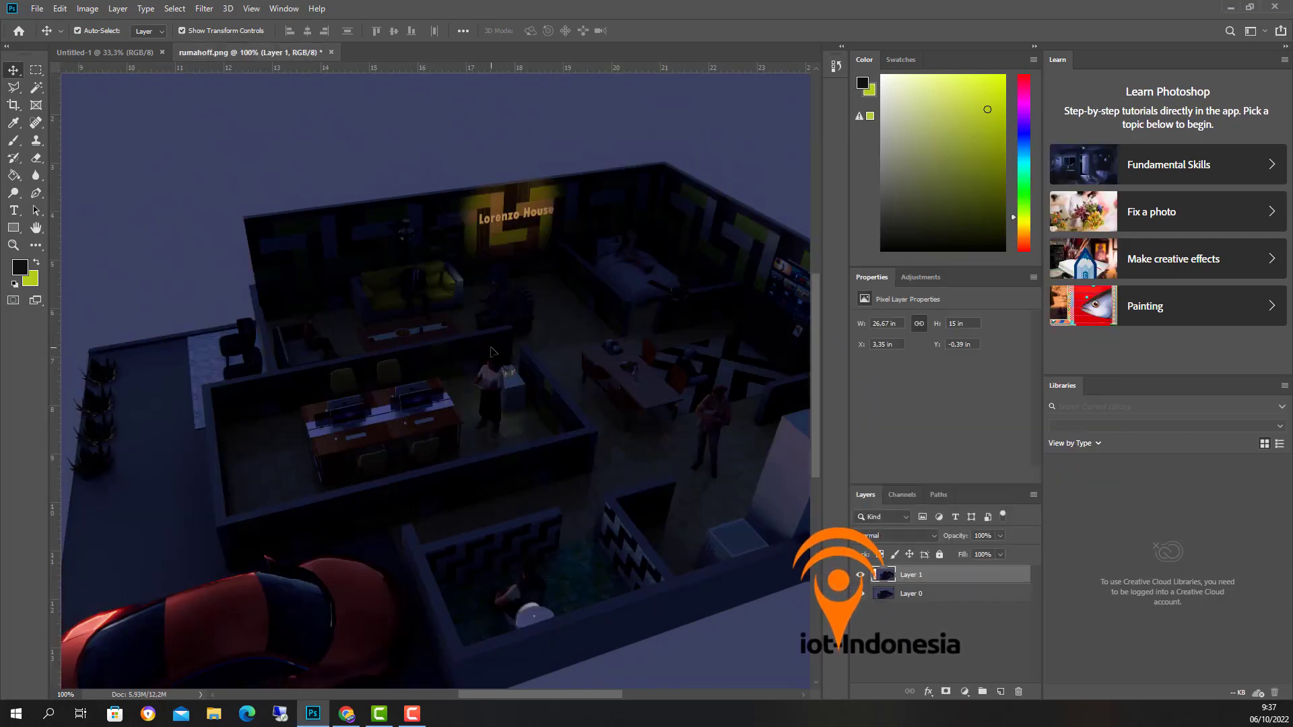
Step: Move Layer 1 until it snaps to the canvas edges and exactly covers Layer 0
left_click_drag(491, 350, 441, 399)
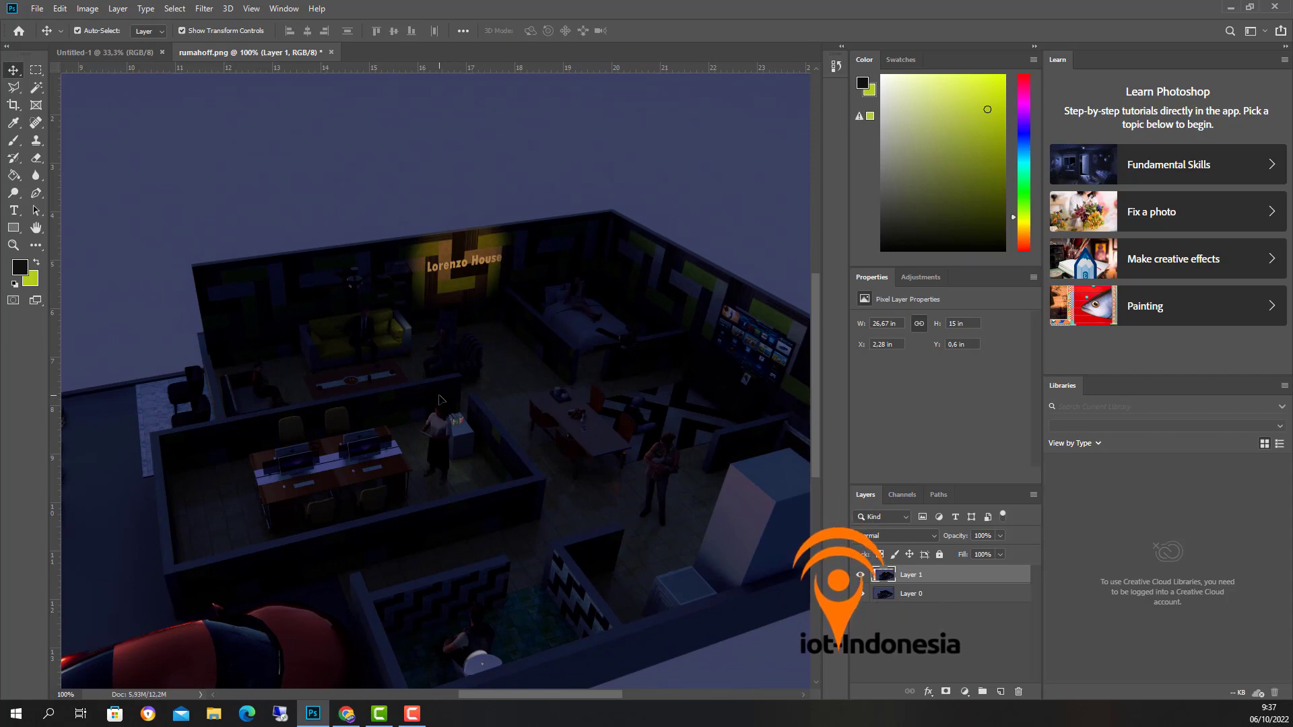
key("ctrl+minus")
key("ctrl+minus")
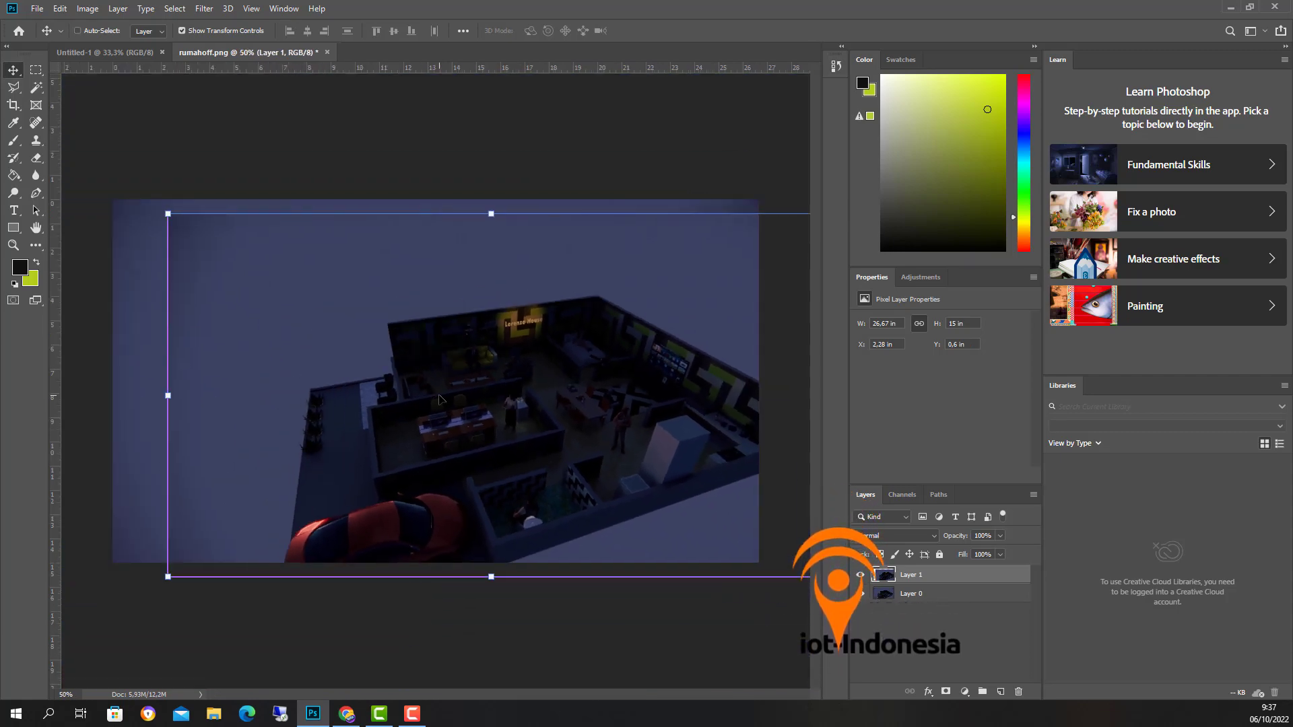
left_click(249, 9)
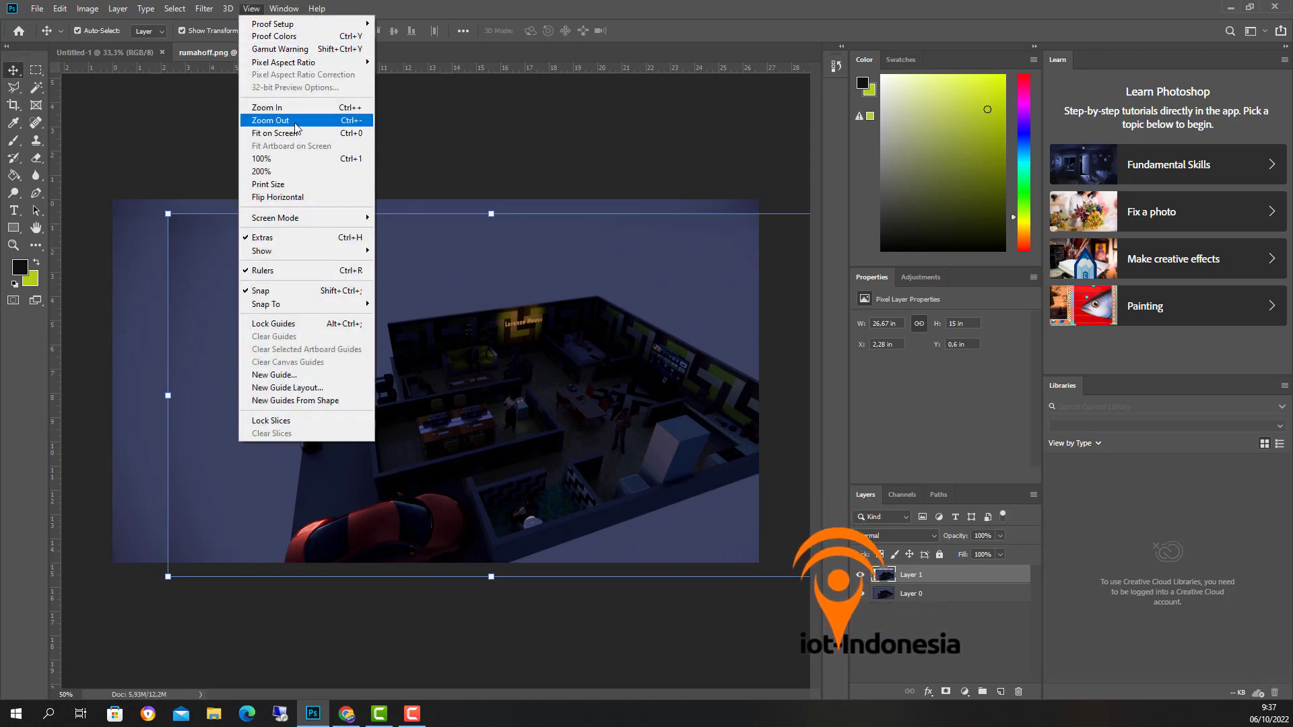
left_click(503, 405)
left_click_drag(507, 405, 456, 396)
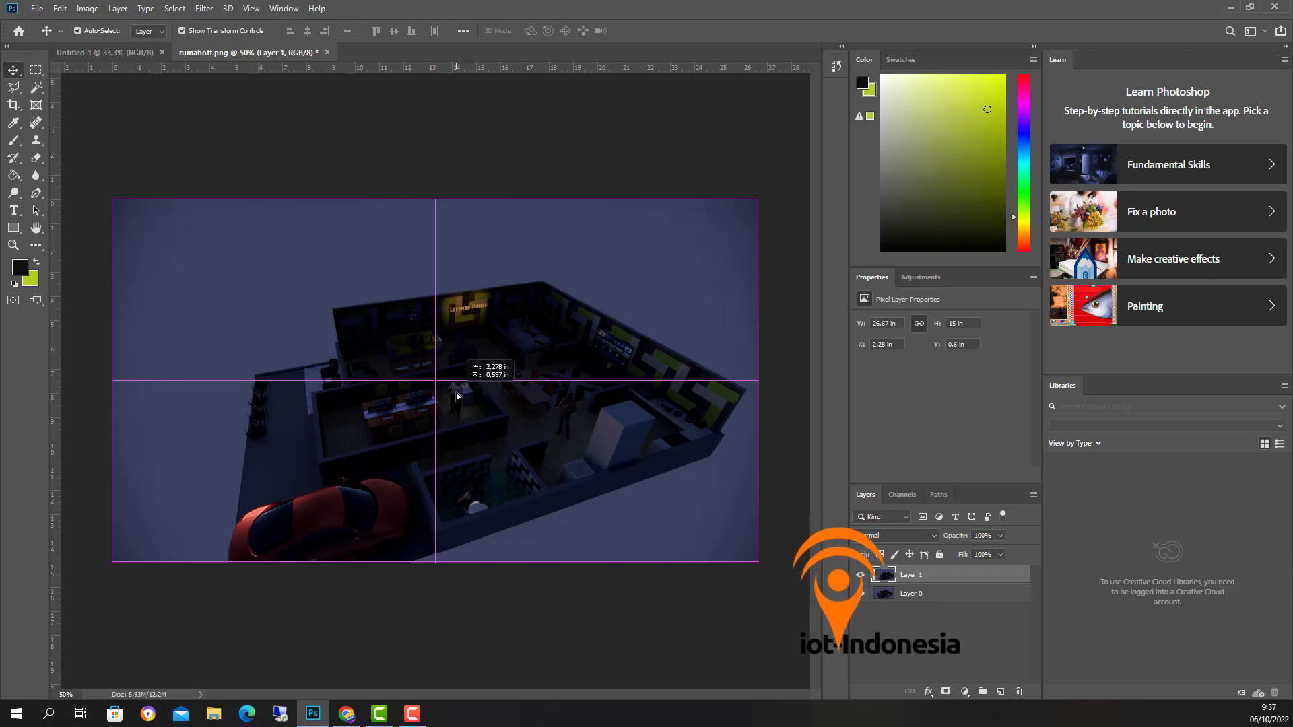
left_click_drag(456, 396, 456, 397)
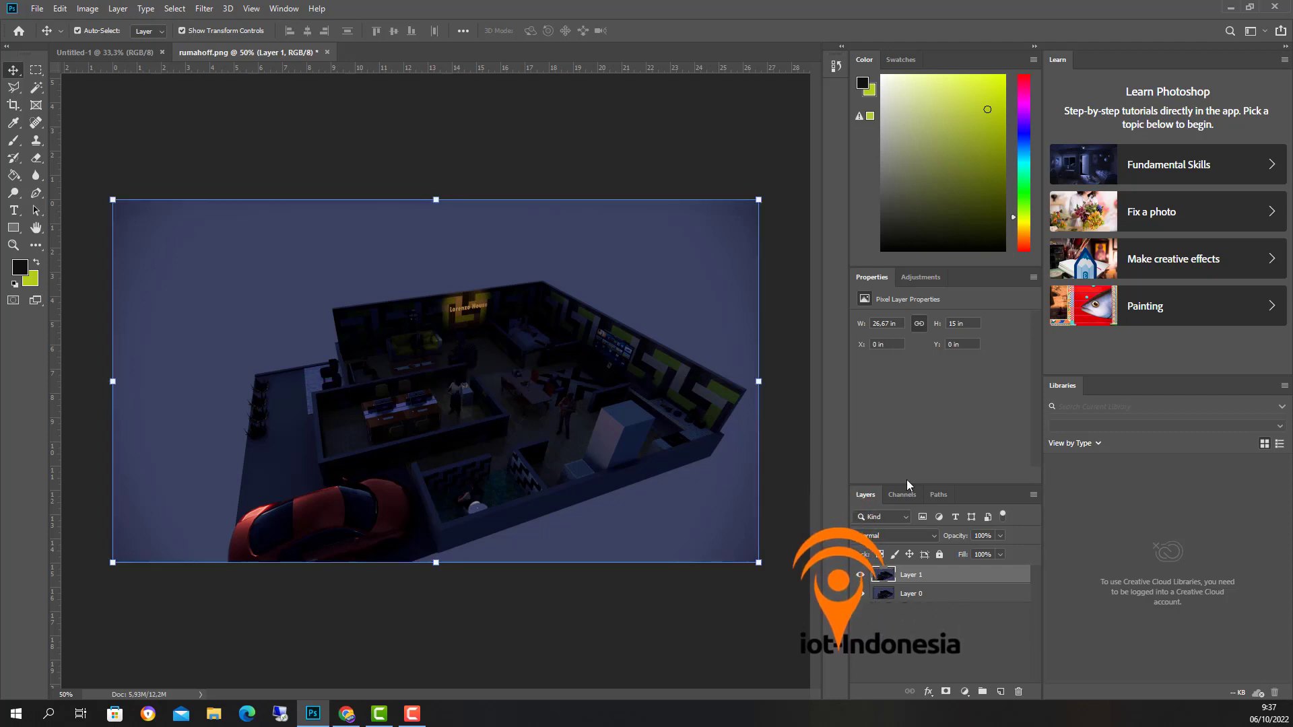
Step: Toggle Layer 1's visibility to check its alignment with the lights-off render, and hide Layer 0 with Layer 1 left shown
left_click(860, 576)
left_click(861, 576)
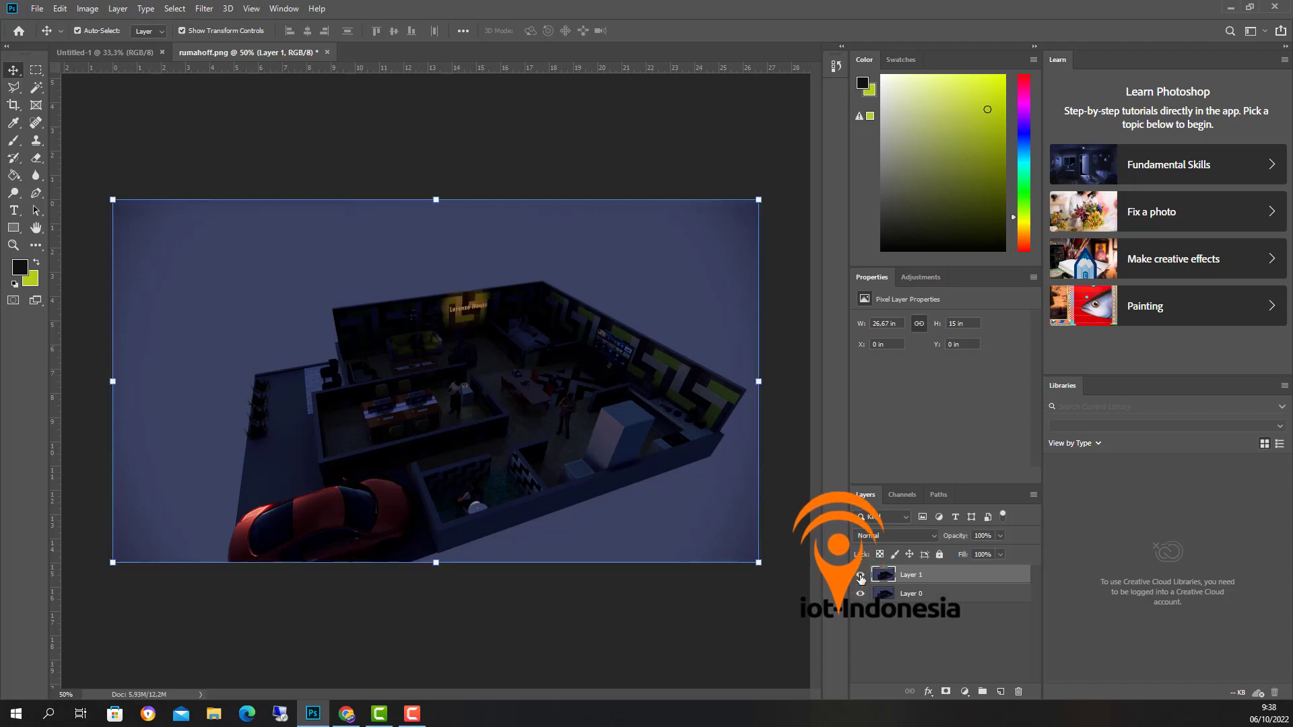
left_click(860, 576)
left_click(860, 575)
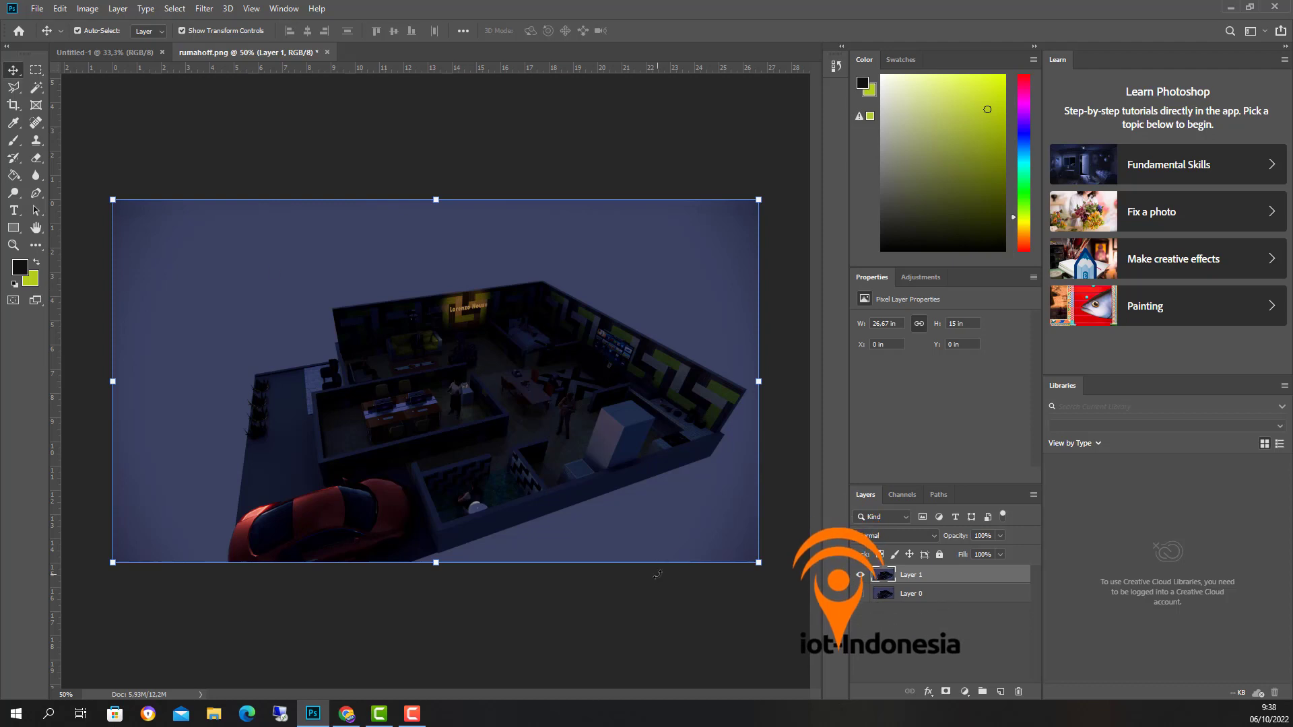
Step: Enlarge the view to 200% around the lit Lorenzo House sign and activate the Polygonal Lasso tool
key("ctrl+equal")
key("ctrl+equal")
key("ctrl+equal")
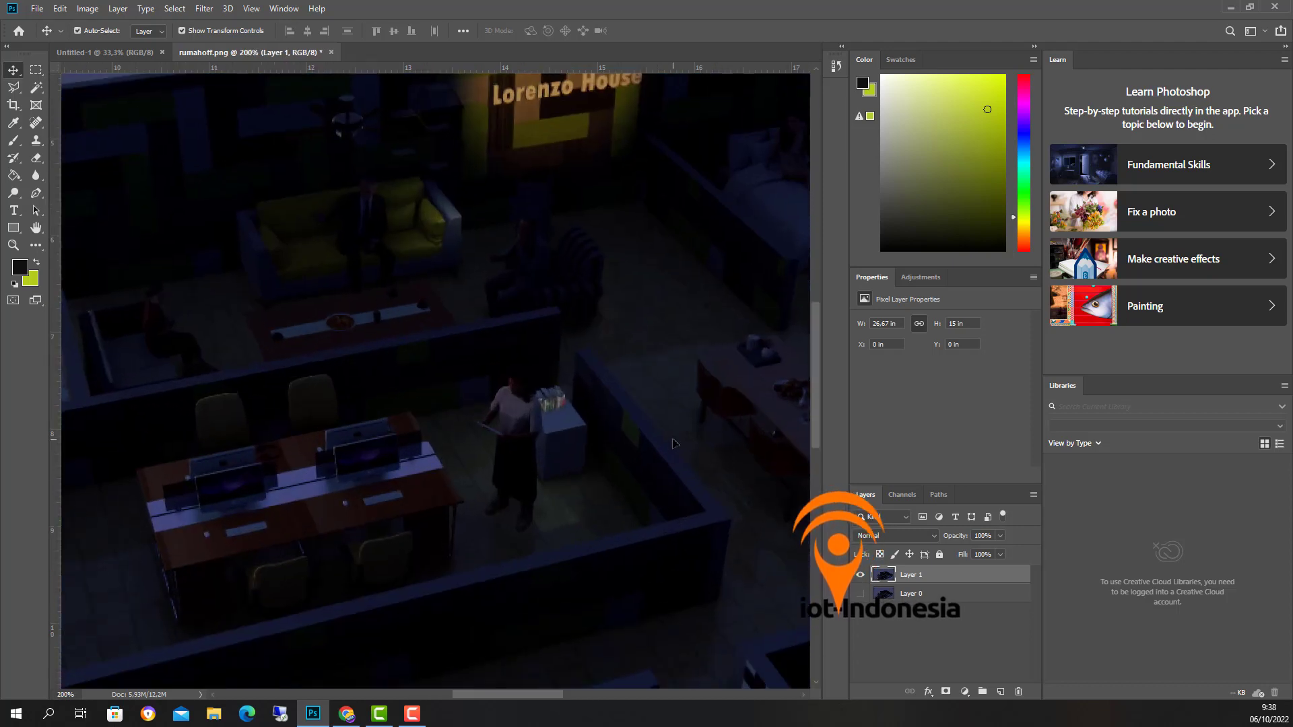
scroll(734, 377, "up", 3)
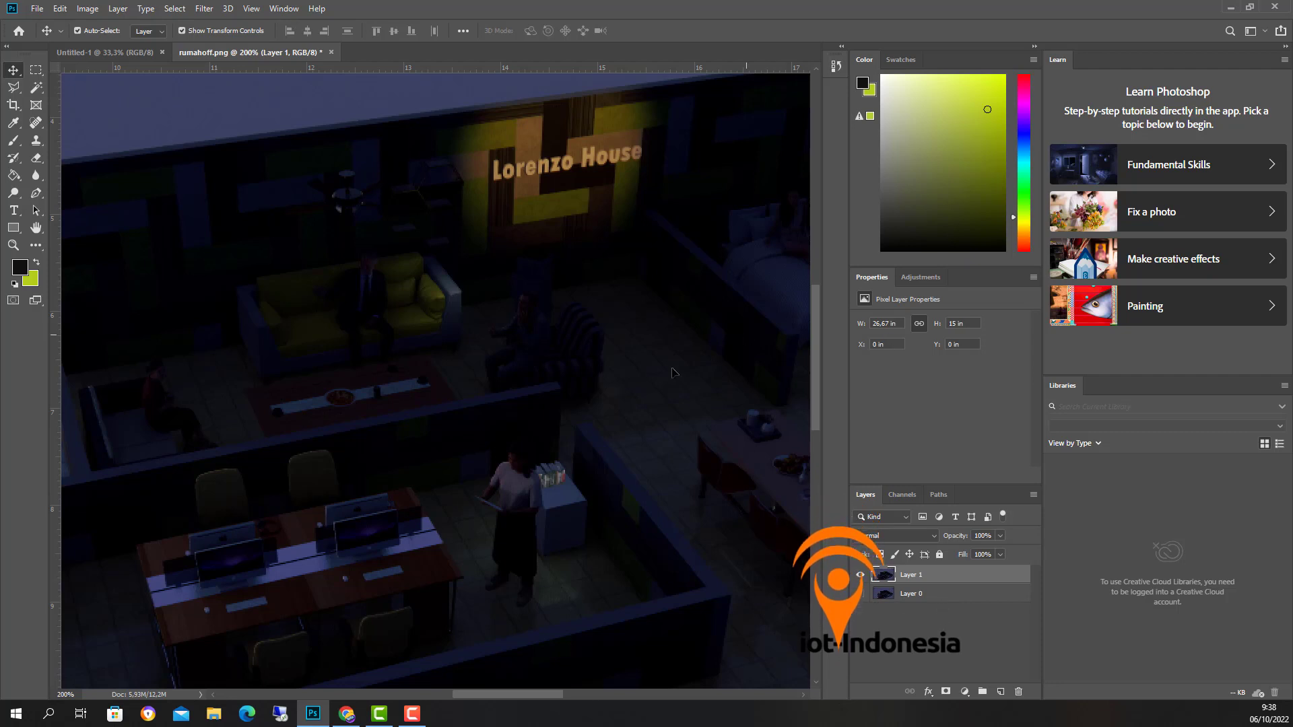
left_click(14, 88)
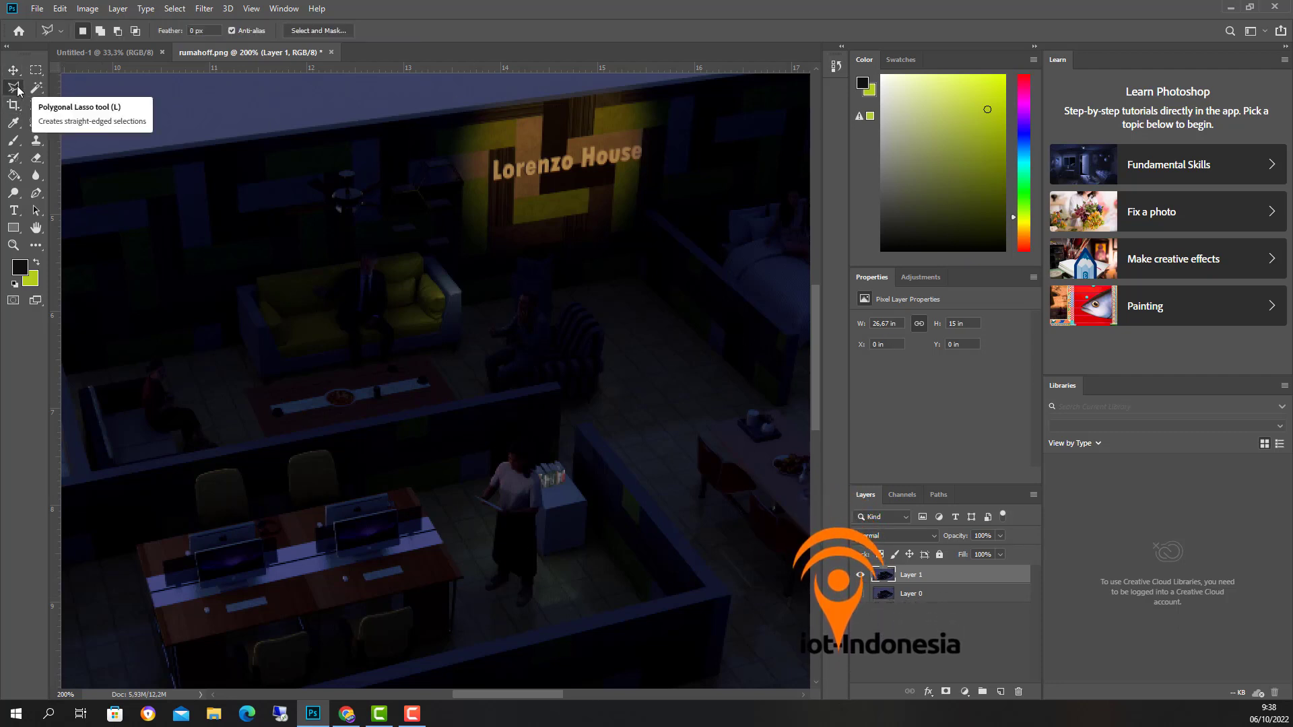
left_click(519, 102)
left_click(468, 113)
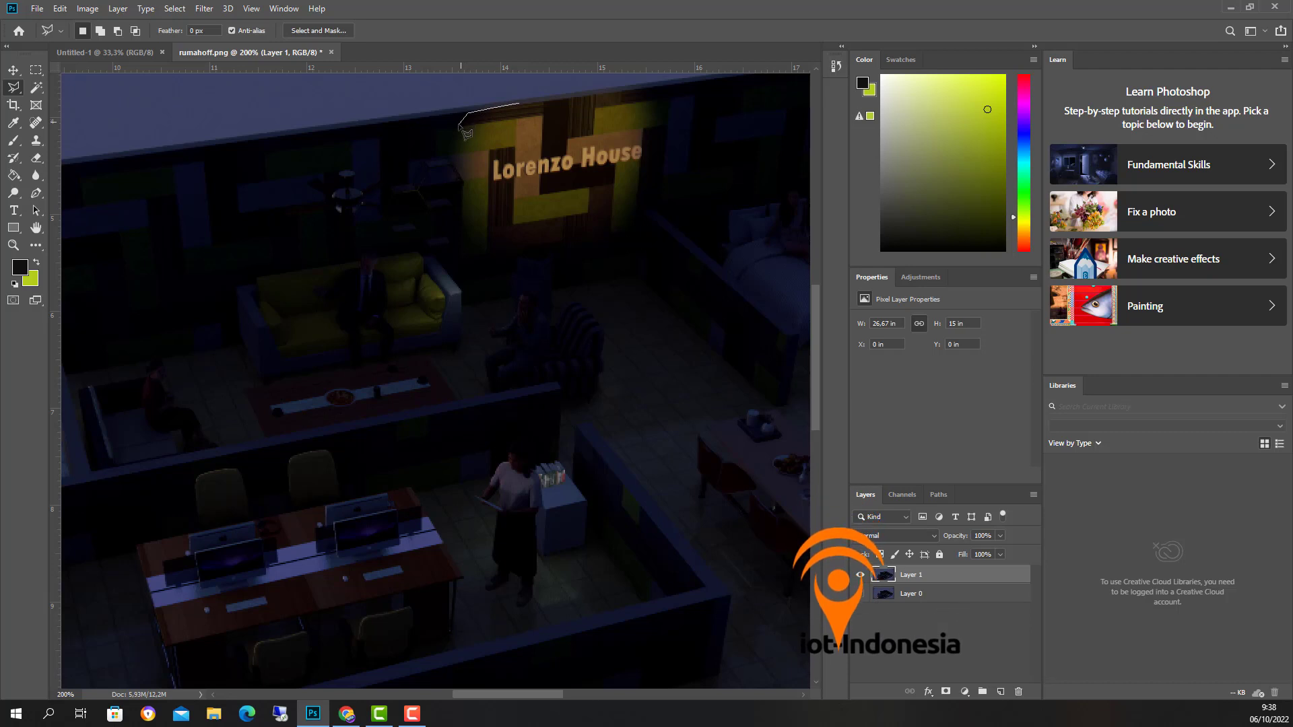
left_click(453, 142)
left_click(467, 255)
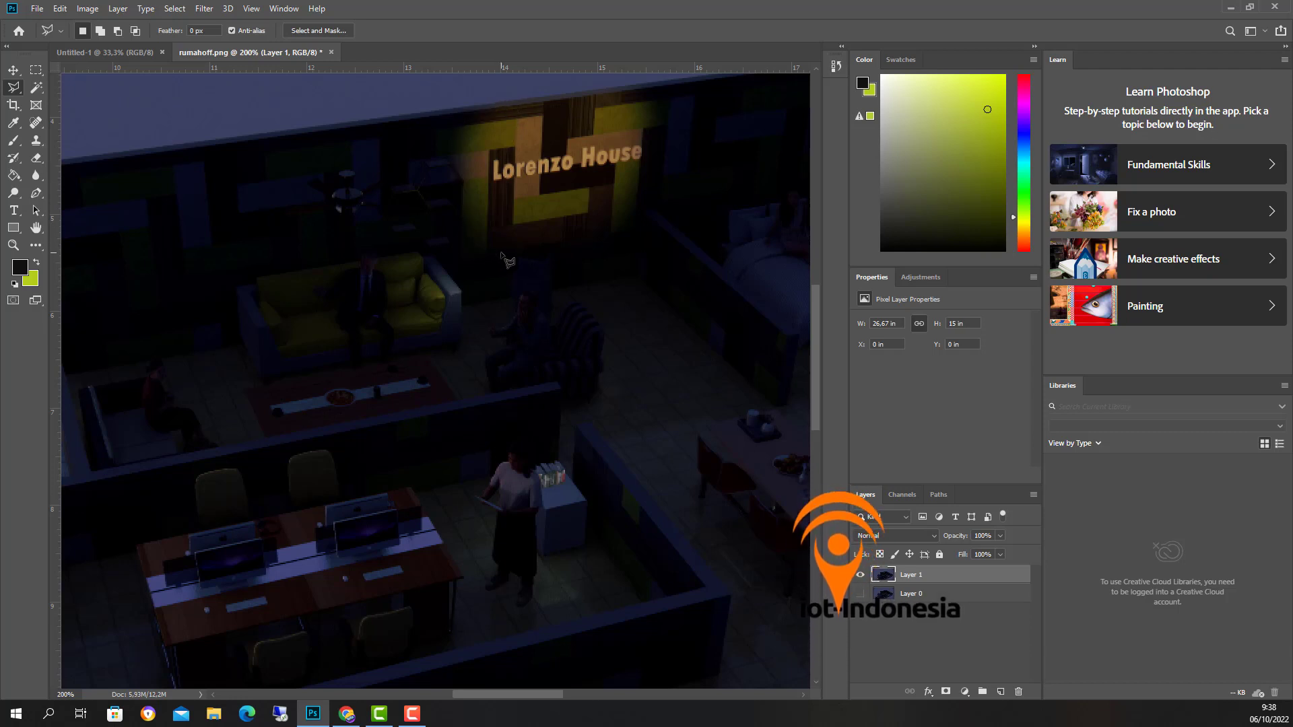
left_click(502, 253)
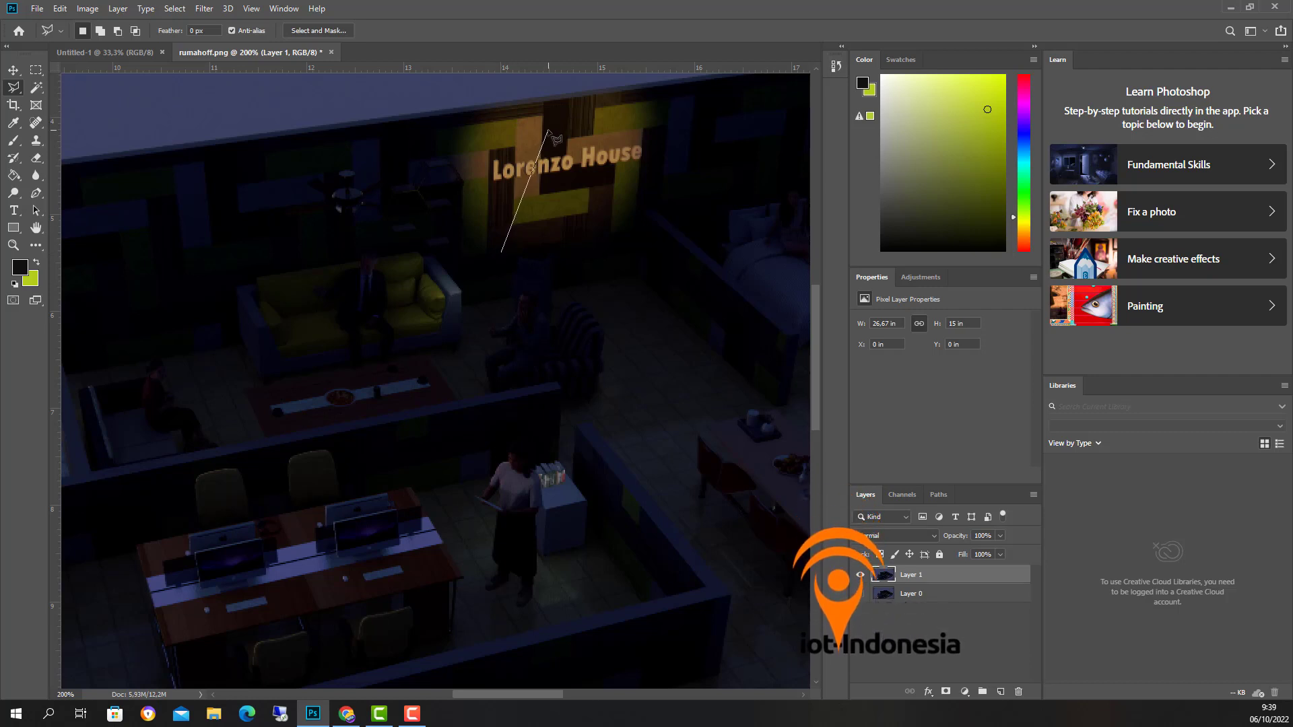
key("Escape")
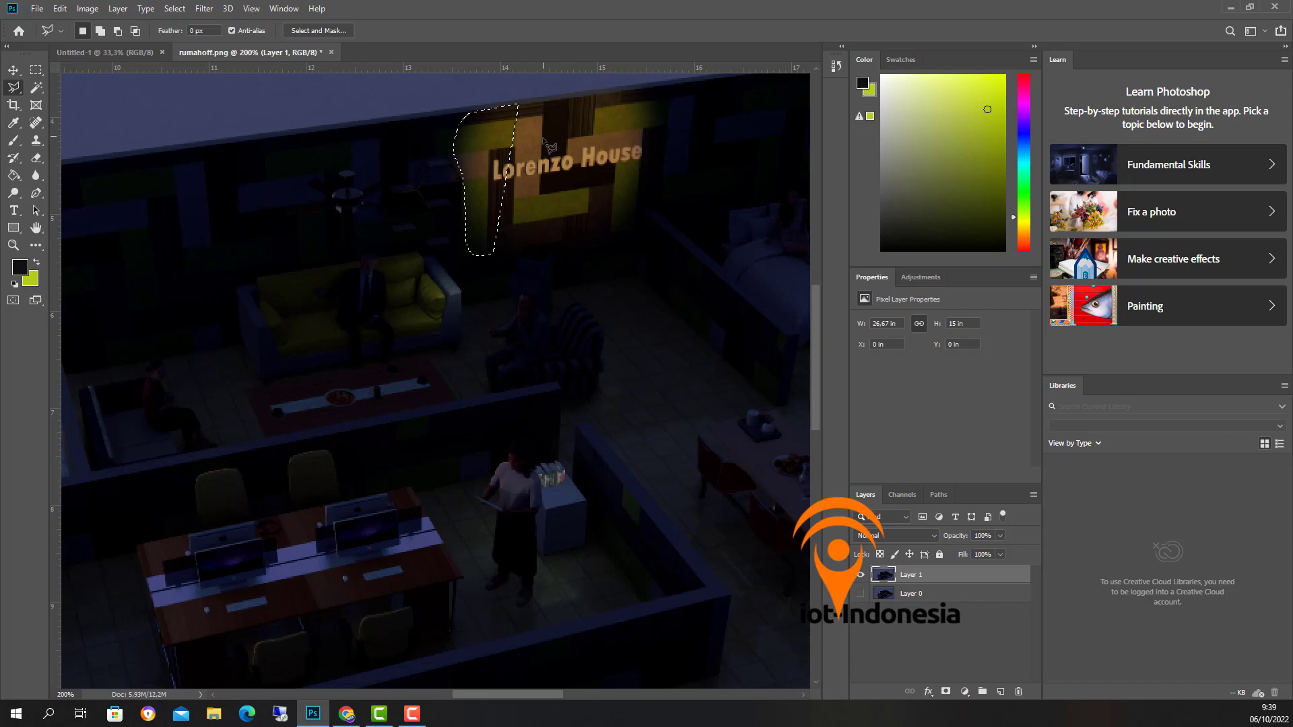
right_click(496, 170)
left_click(513, 177)
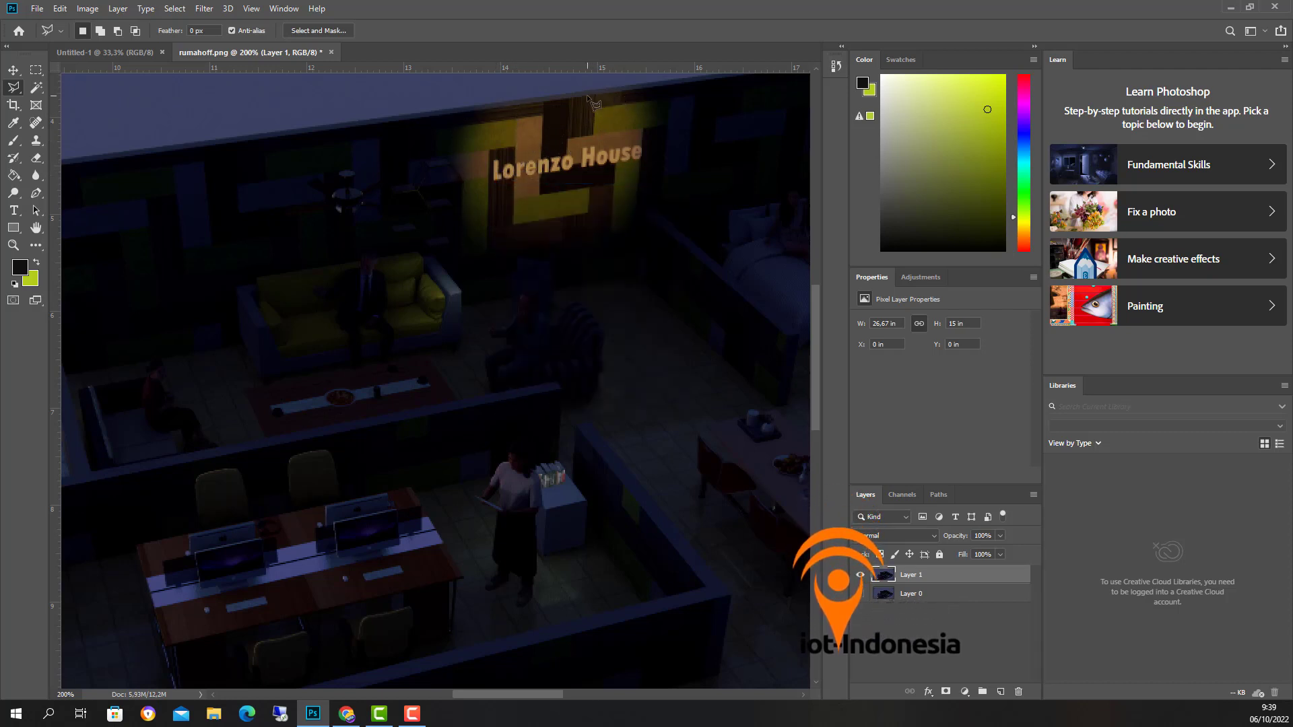
Step: Outline the whole lit wall area around the Lorenzo House sign with a polygonal selection and feather it by 1 pixel
left_click(586, 97)
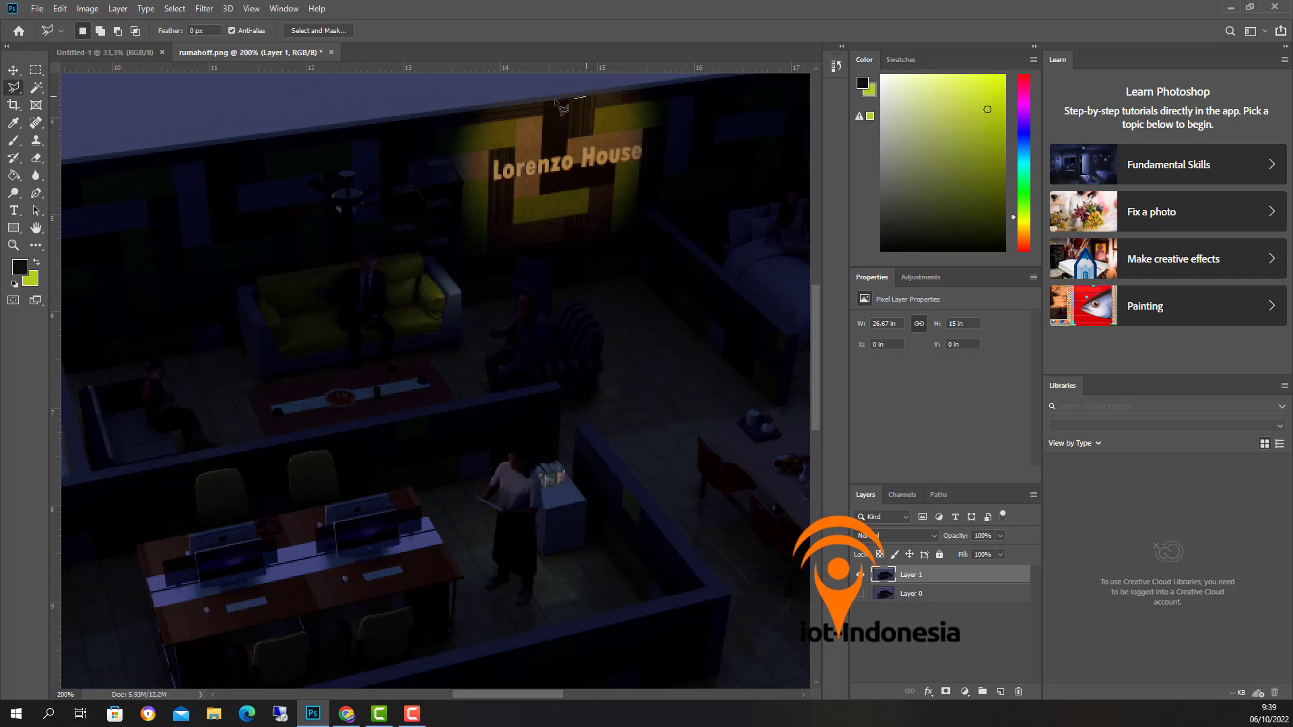
left_click(474, 111)
left_click_drag(457, 156, 465, 211)
mouse_move(467, 257)
left_mouse_down()
mouse_move(638, 221)
mouse_move(644, 123)
mouse_move(641, 101)
mouse_move(623, 99)
left_mouse_up()
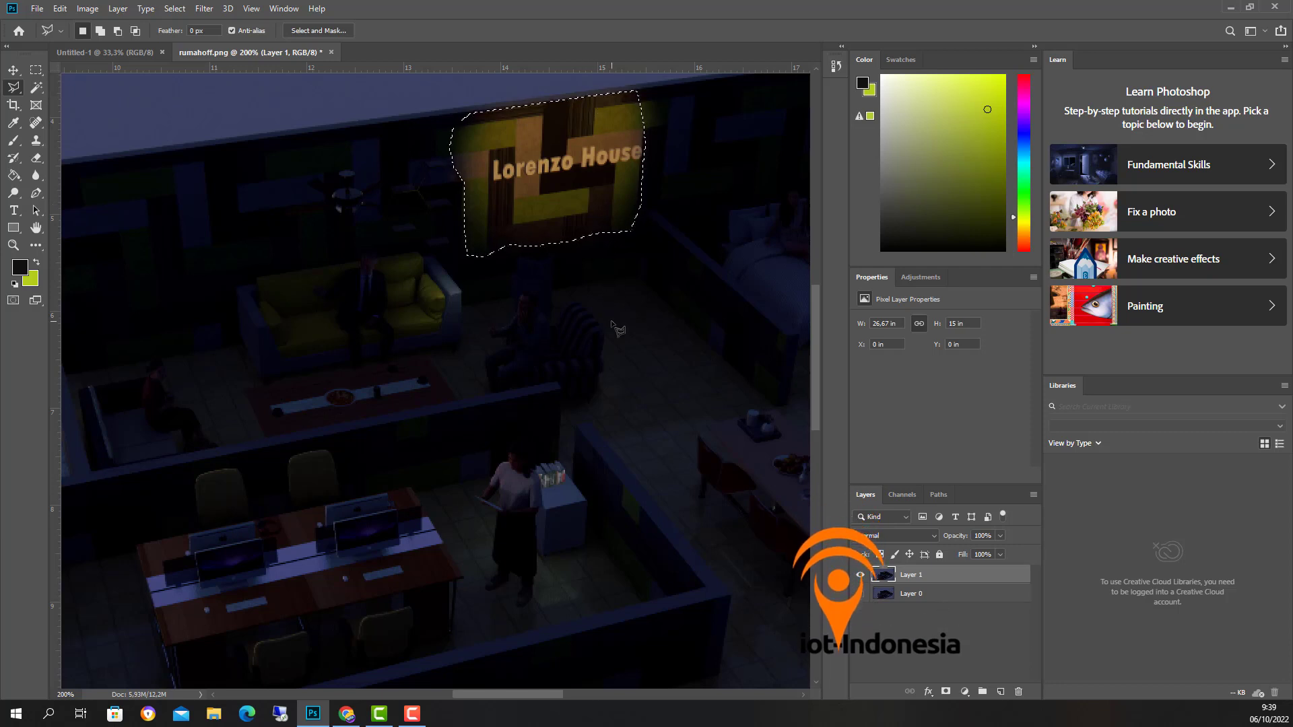
right_click(523, 134)
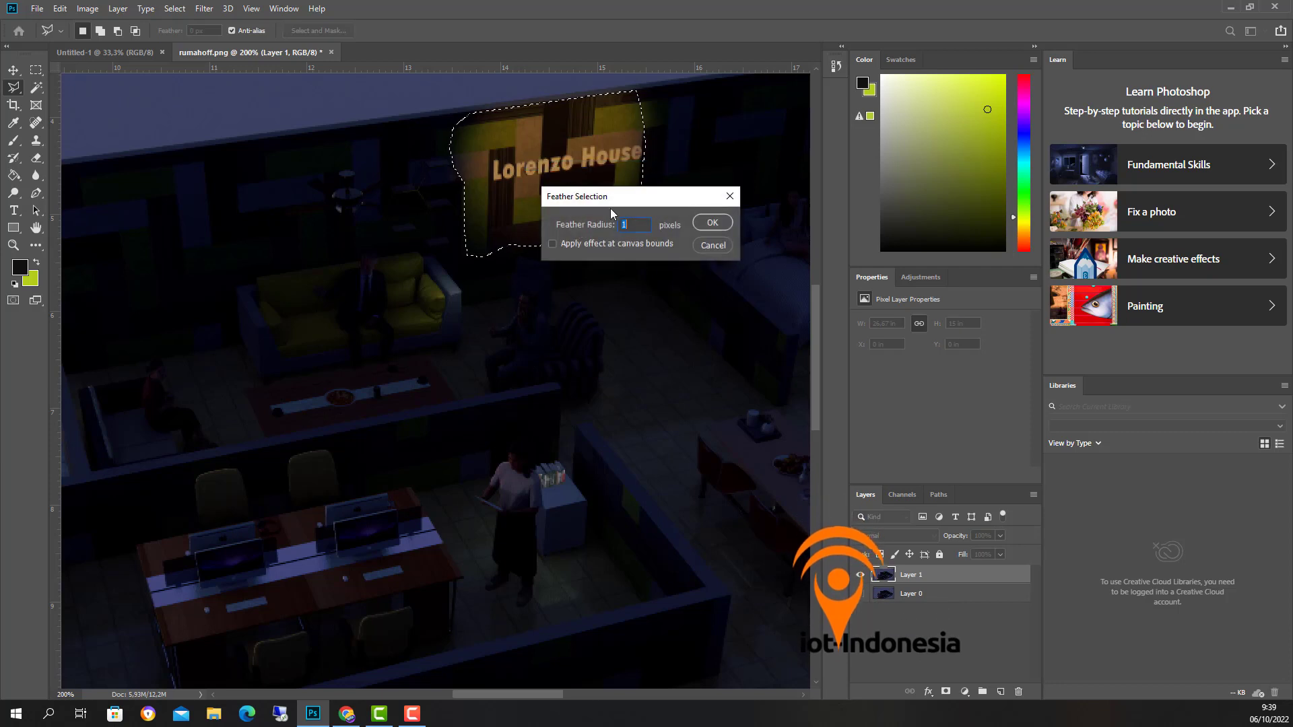
left_click(704, 225)
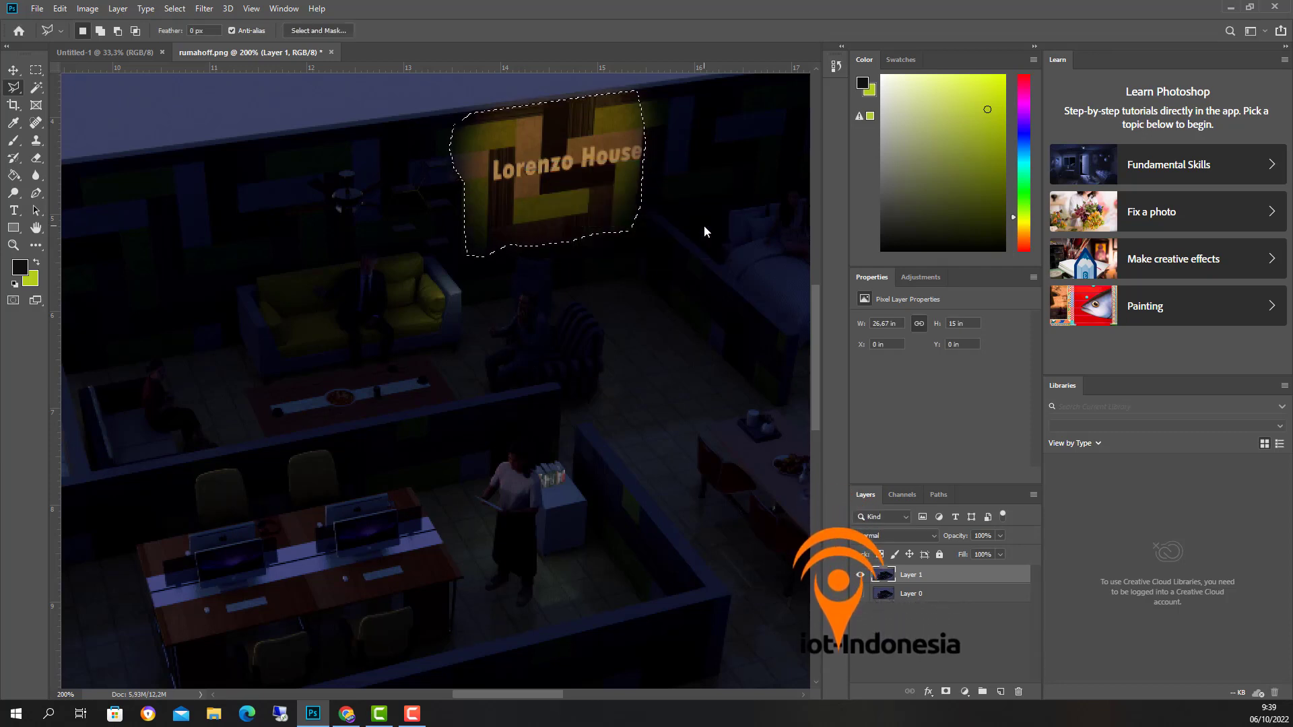
Step: Copy the selected sign area to a new layer, hide Layer 1 and show Layer 0 beneath the cut-out
right_click(589, 172)
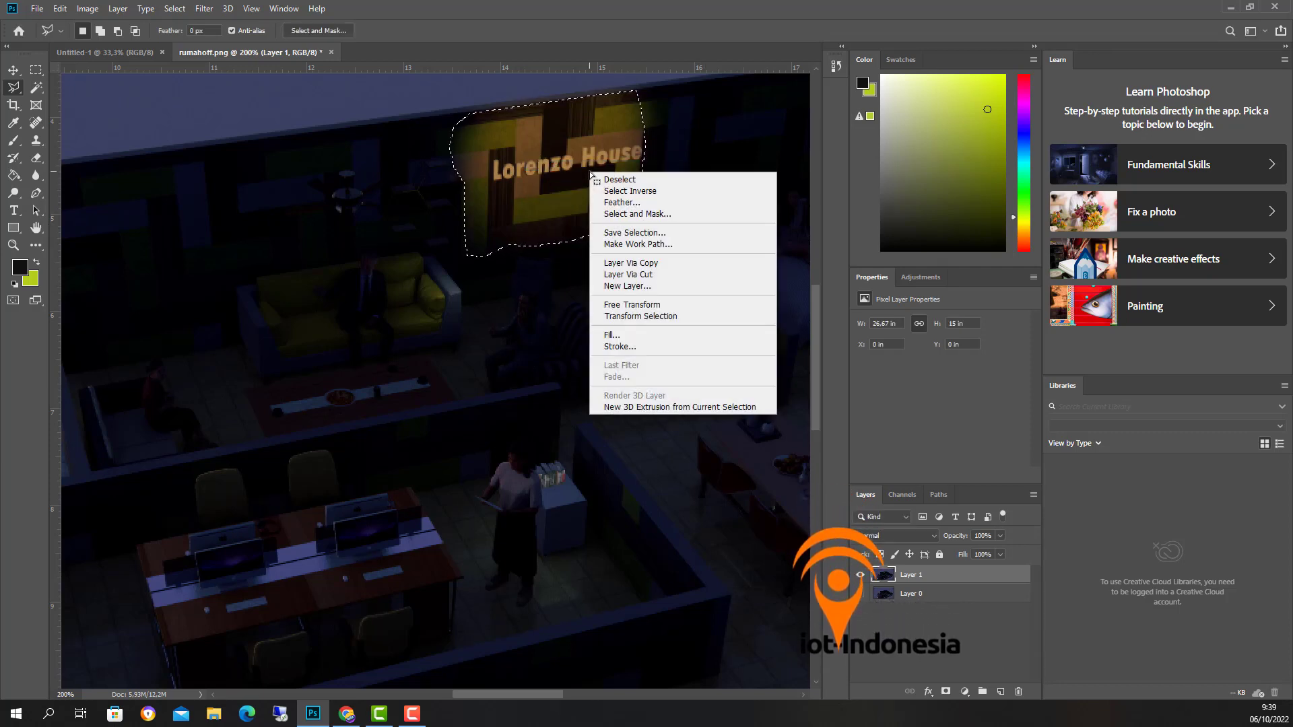
left_click(638, 263)
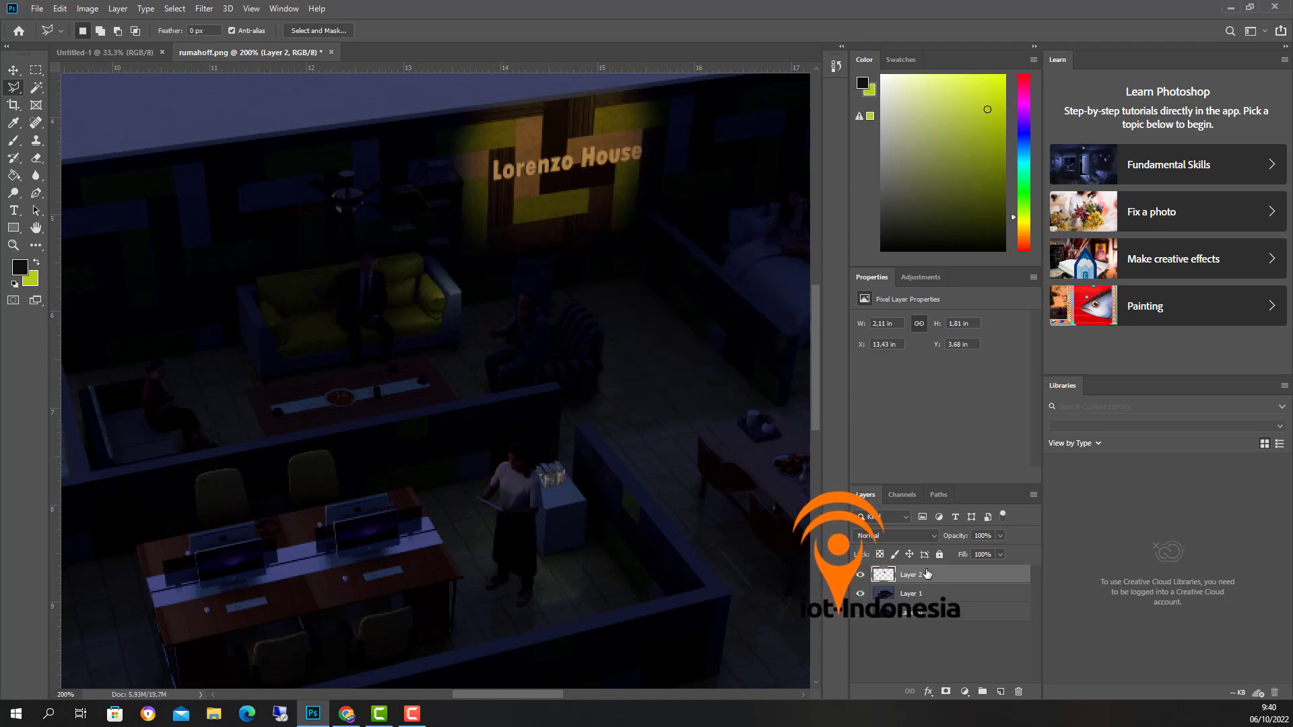
left_click(859, 594)
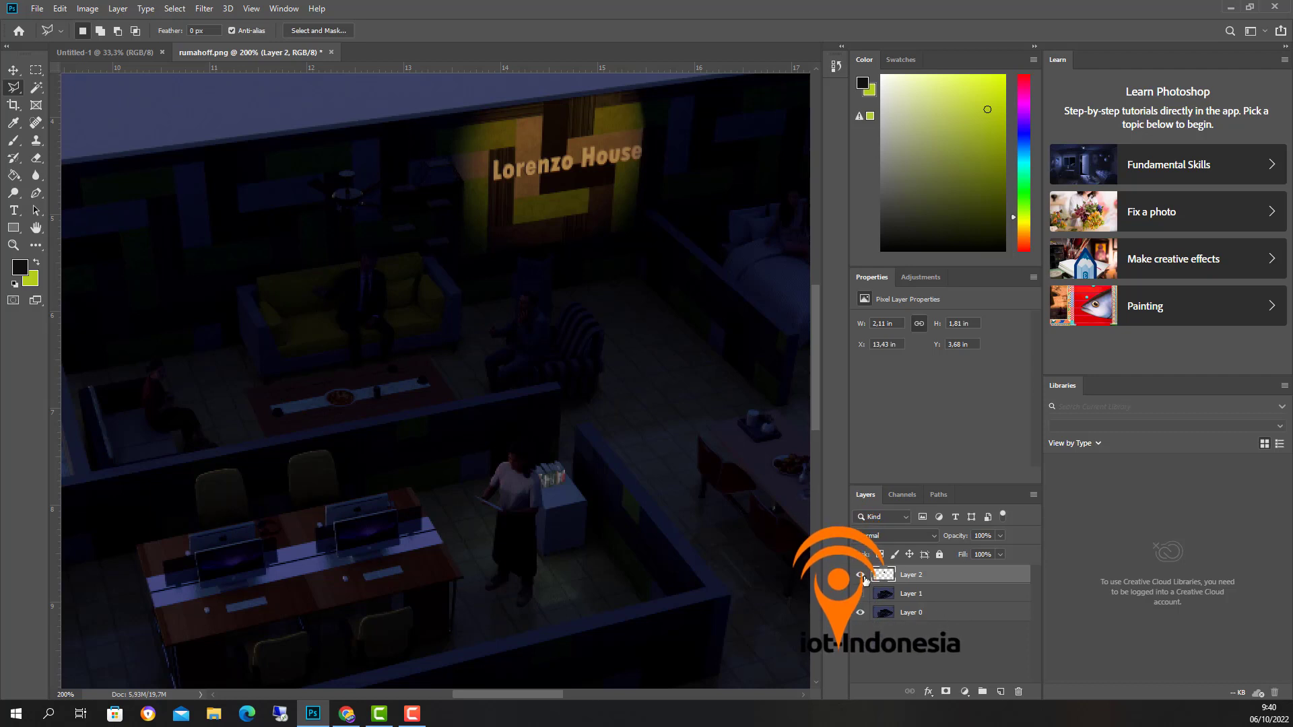
Step: Toggle Layer 2's visibility repeatedly to compare the lit Lorenzo House sign cut-out against the lights-off render
left_click(862, 575)
left_click(863, 576)
left_click(863, 577)
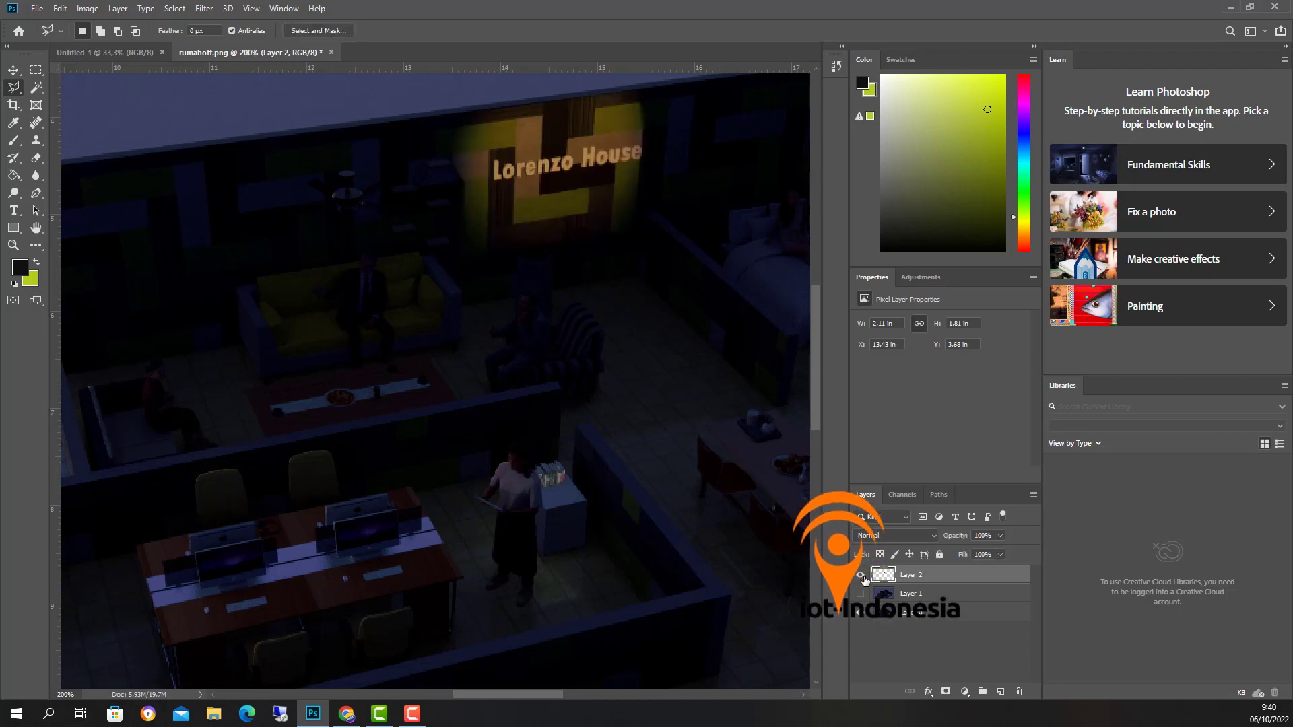
left_click(863, 577)
left_click(862, 576)
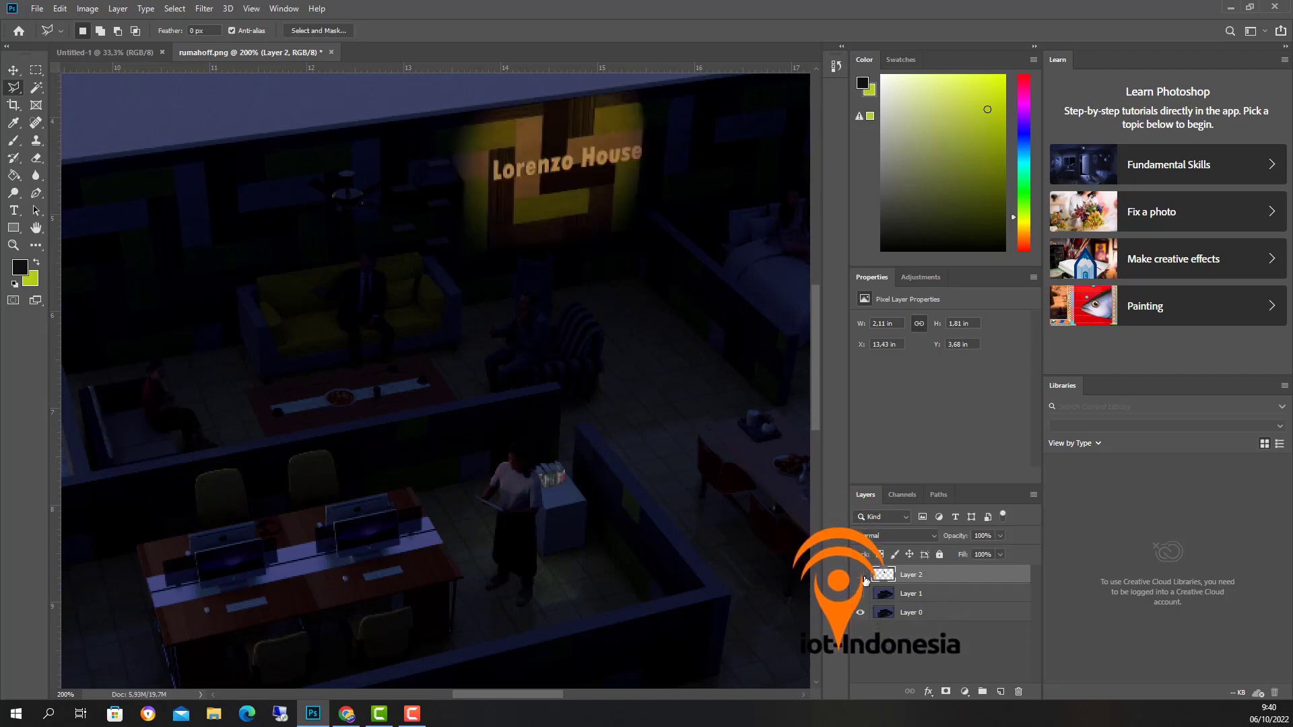
left_click(862, 576)
left_click(861, 576)
Step: Hide Layer 0 so only the sign cut-out shows on transparency, and deselect all layers
left_click(860, 613)
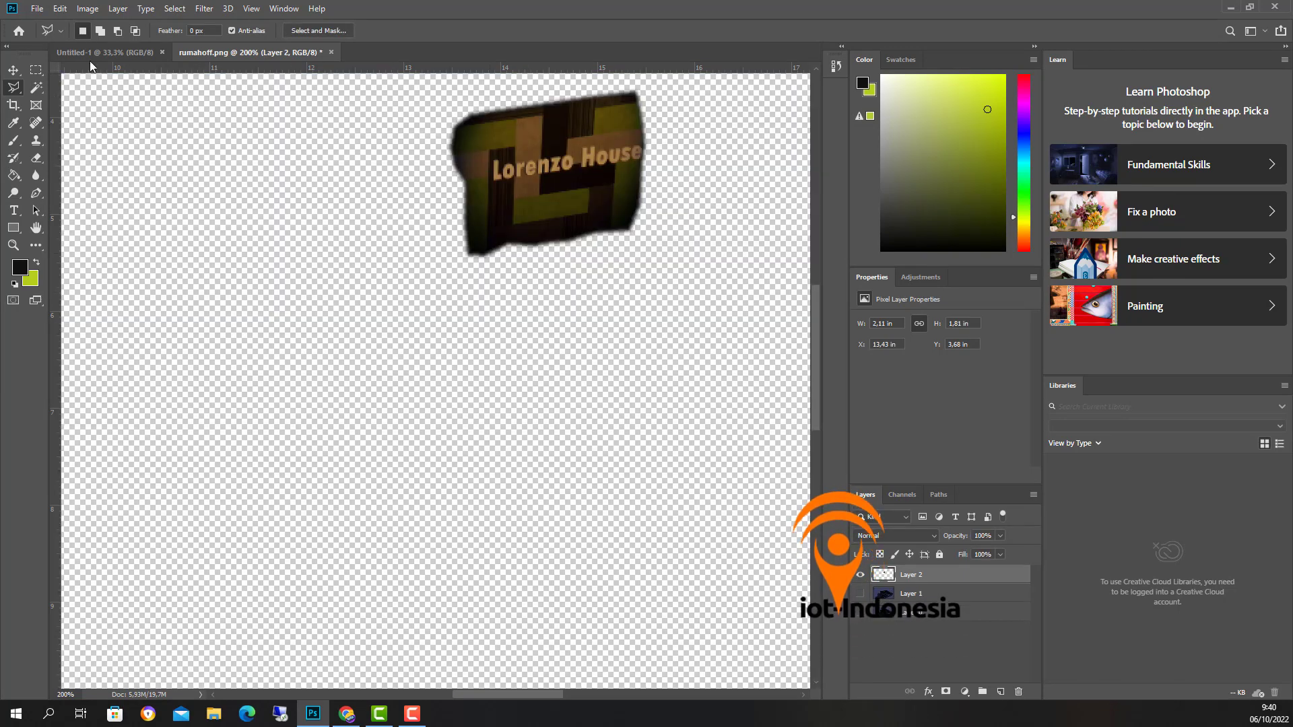
left_click(37, 8)
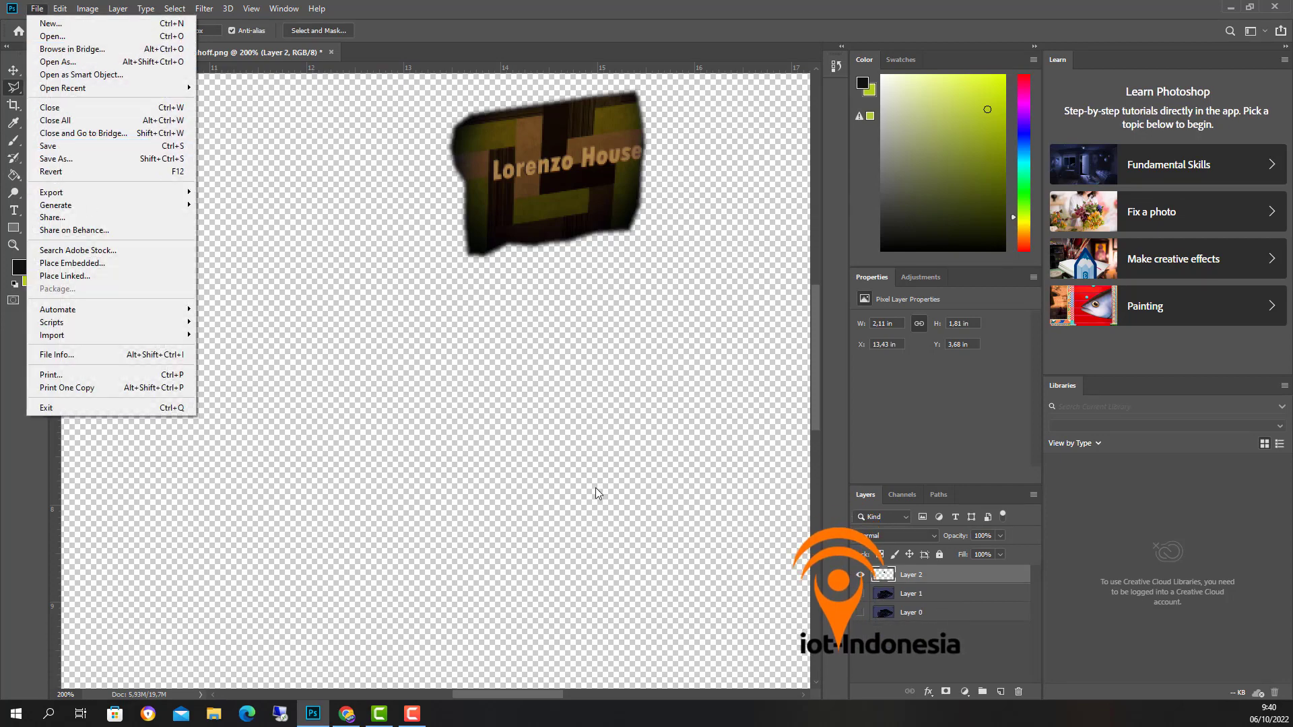
left_click(862, 626)
left_click(868, 636)
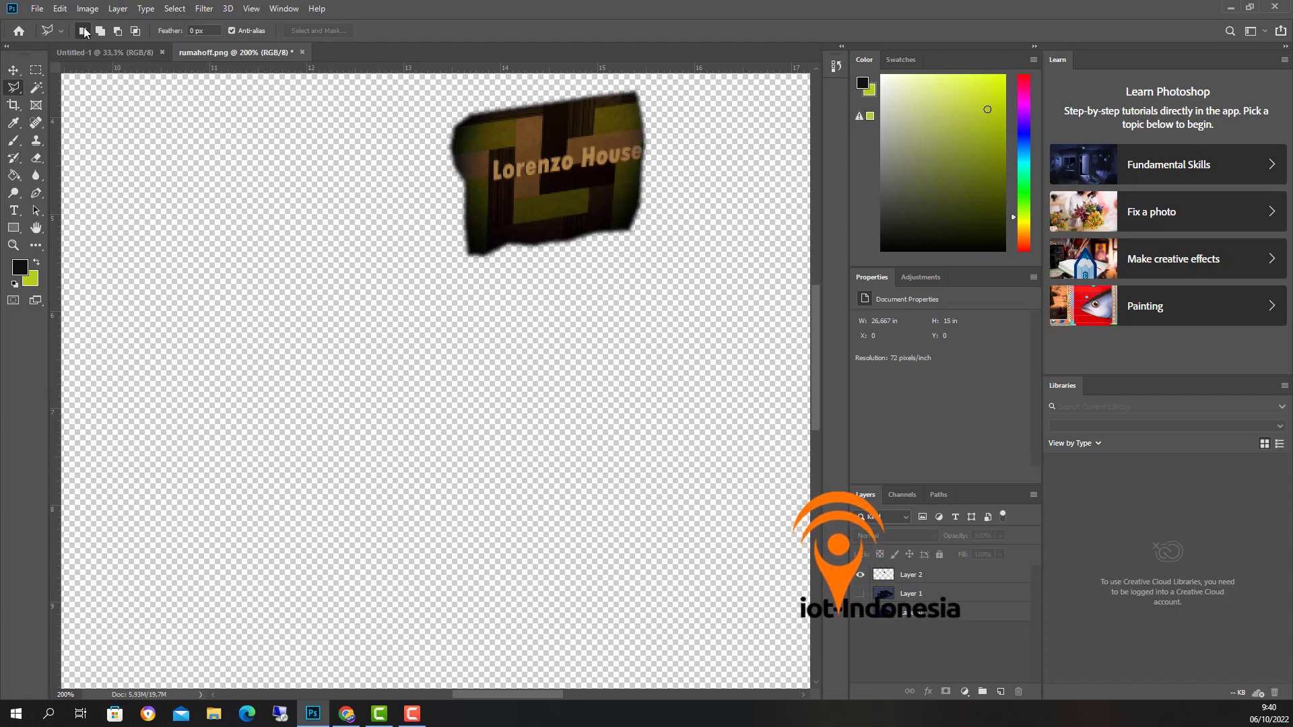
Step: Quick-export the sign cut-out as a PNG named loorenzoon in the ###latihan folder
left_click(37, 9)
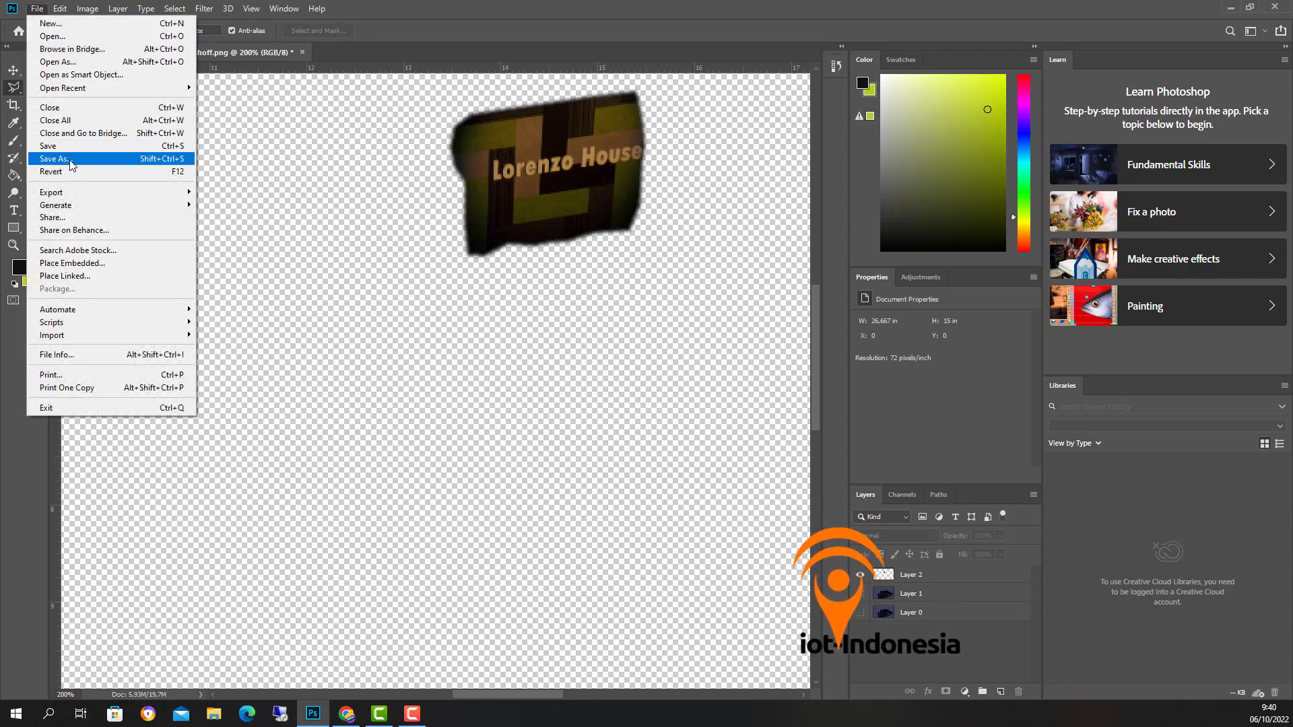
mouse_move(88, 192)
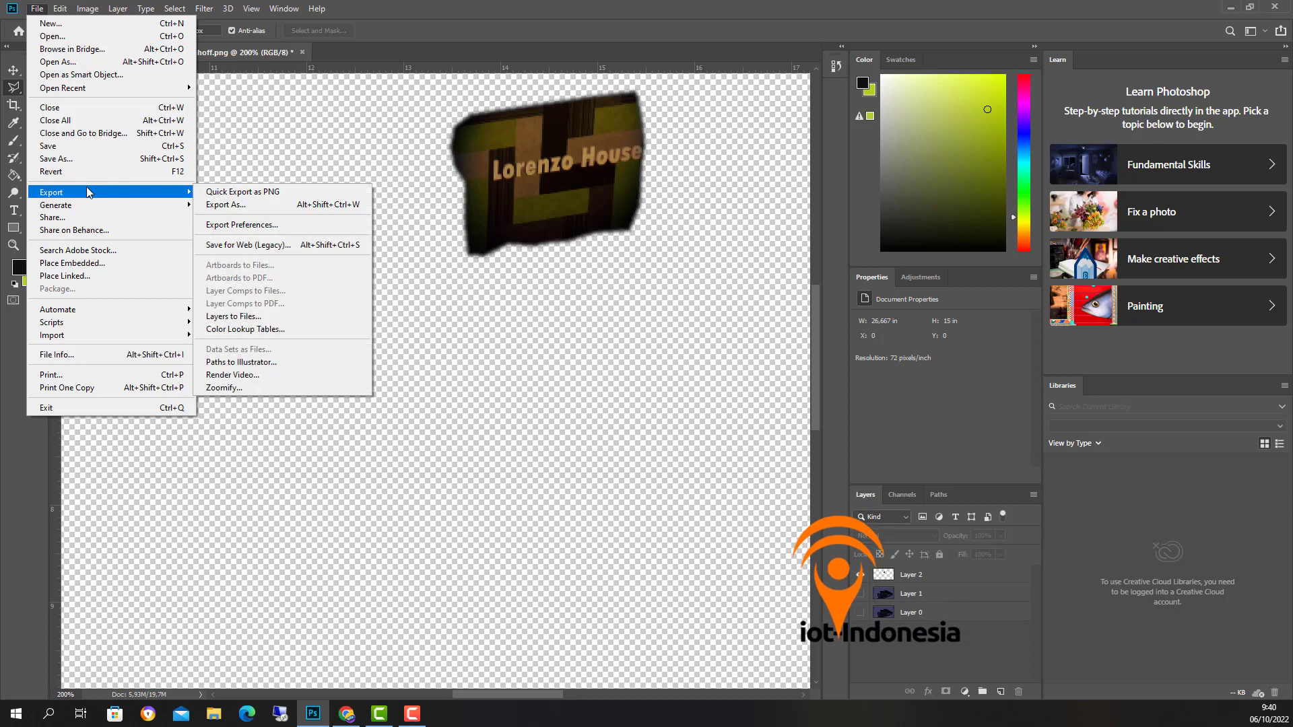
left_click(239, 192)
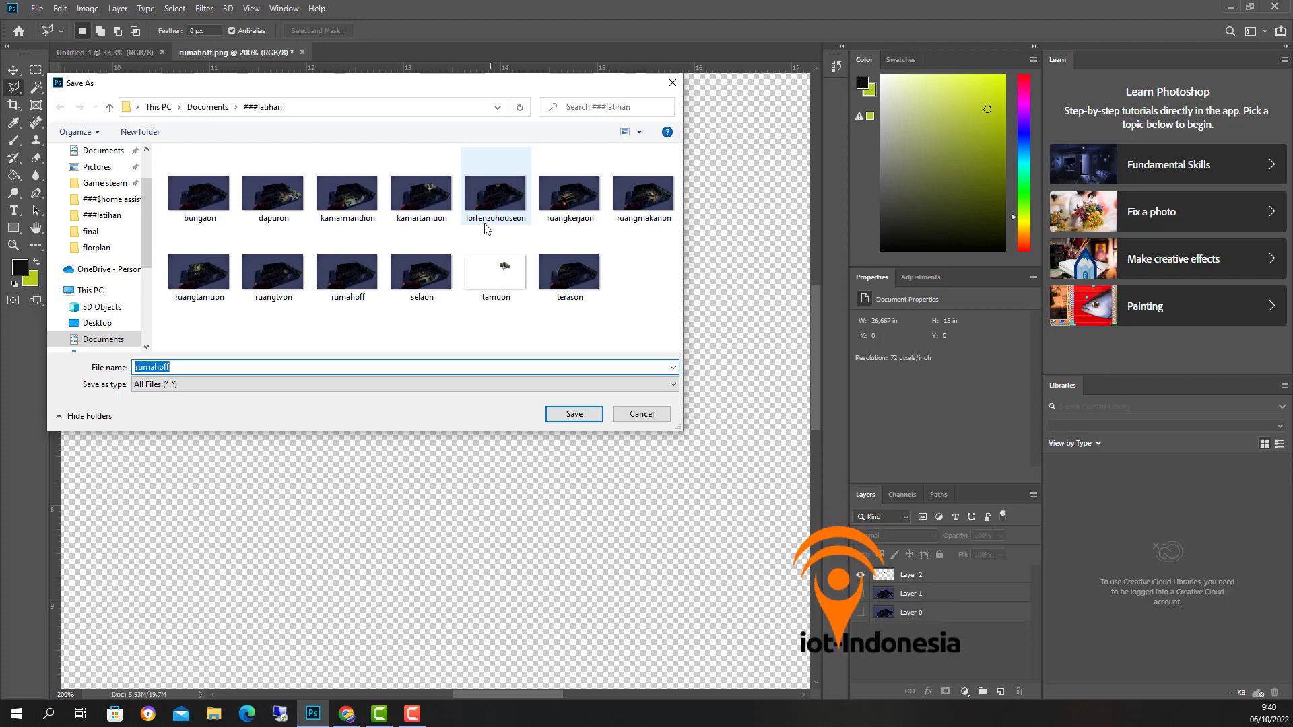
type("looren")
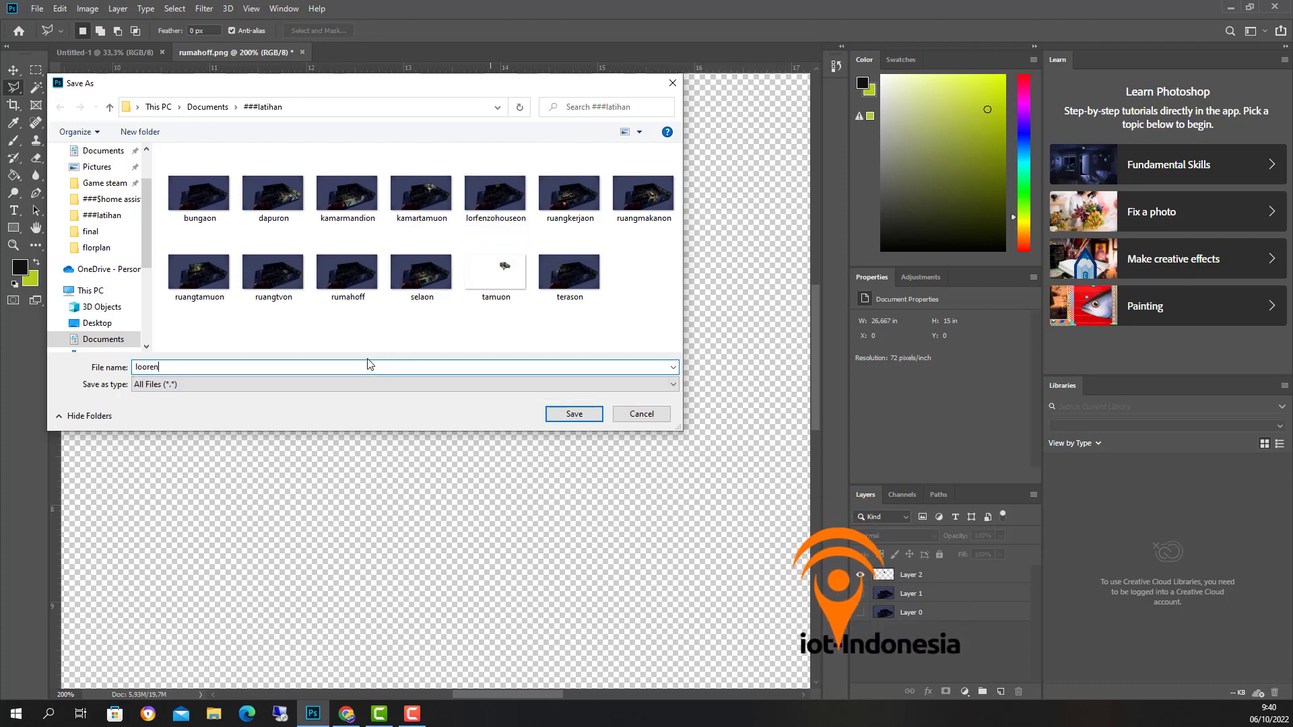
type("zoon")
left_click(569, 413)
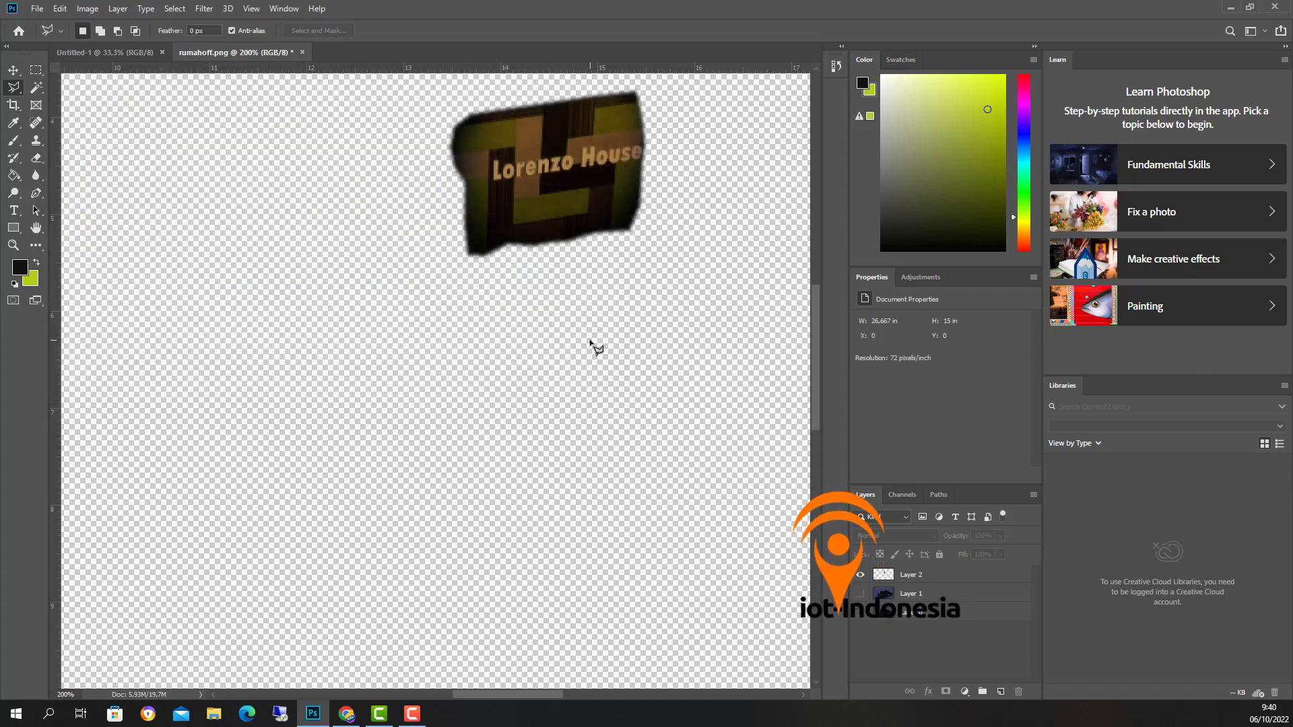
Step: Delete Layer 2 and Layer 1 and show Layer 0 again
left_click(963, 581)
key("Delete")
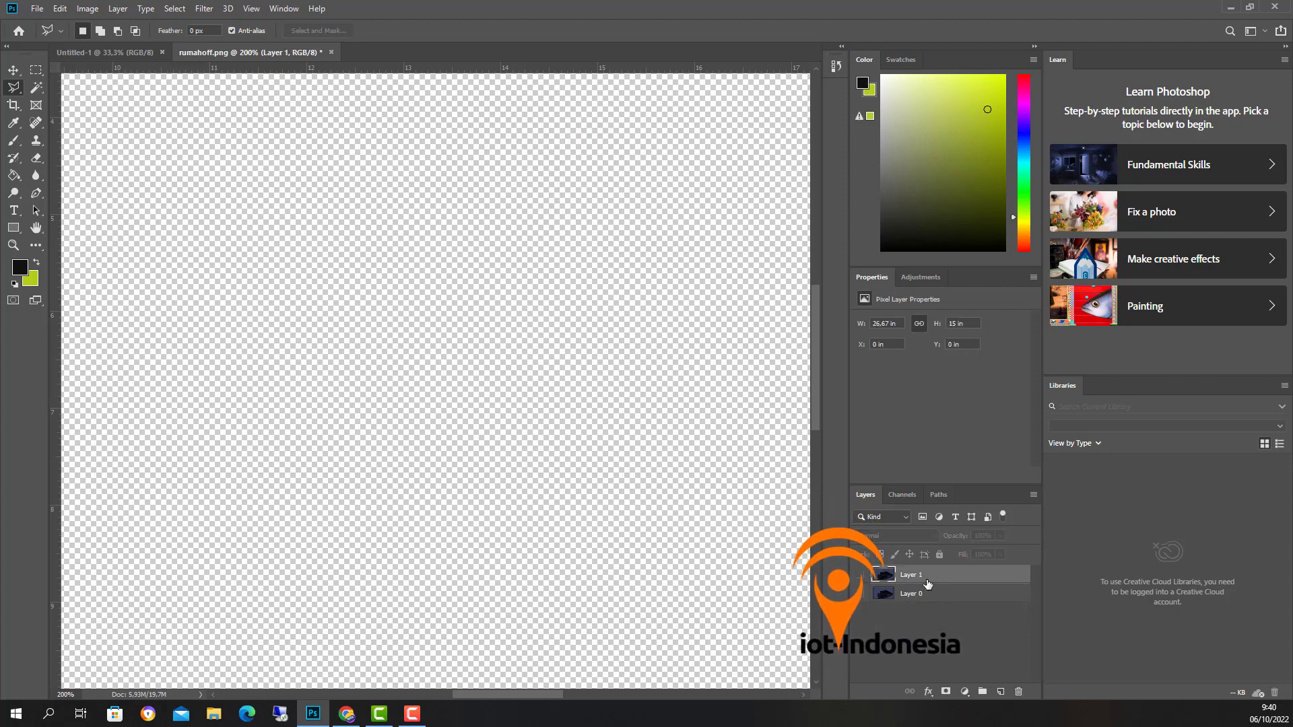
left_click(859, 575)
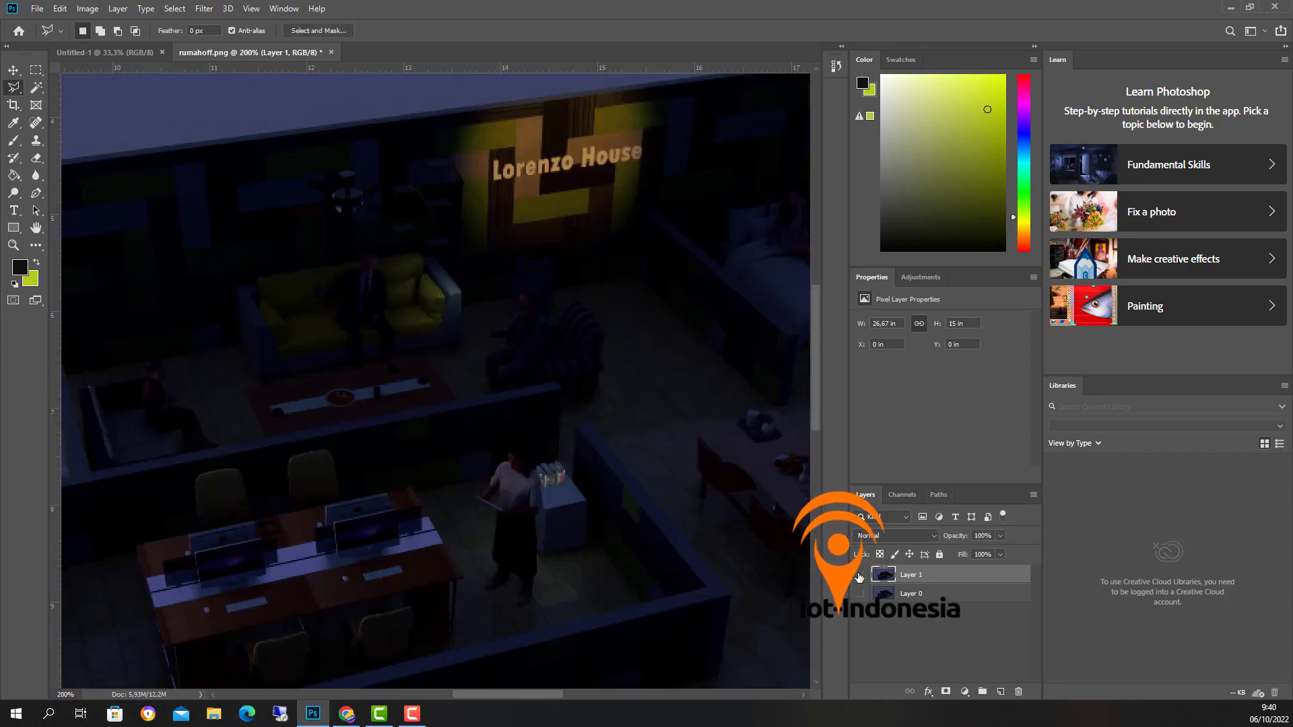
left_click(859, 575)
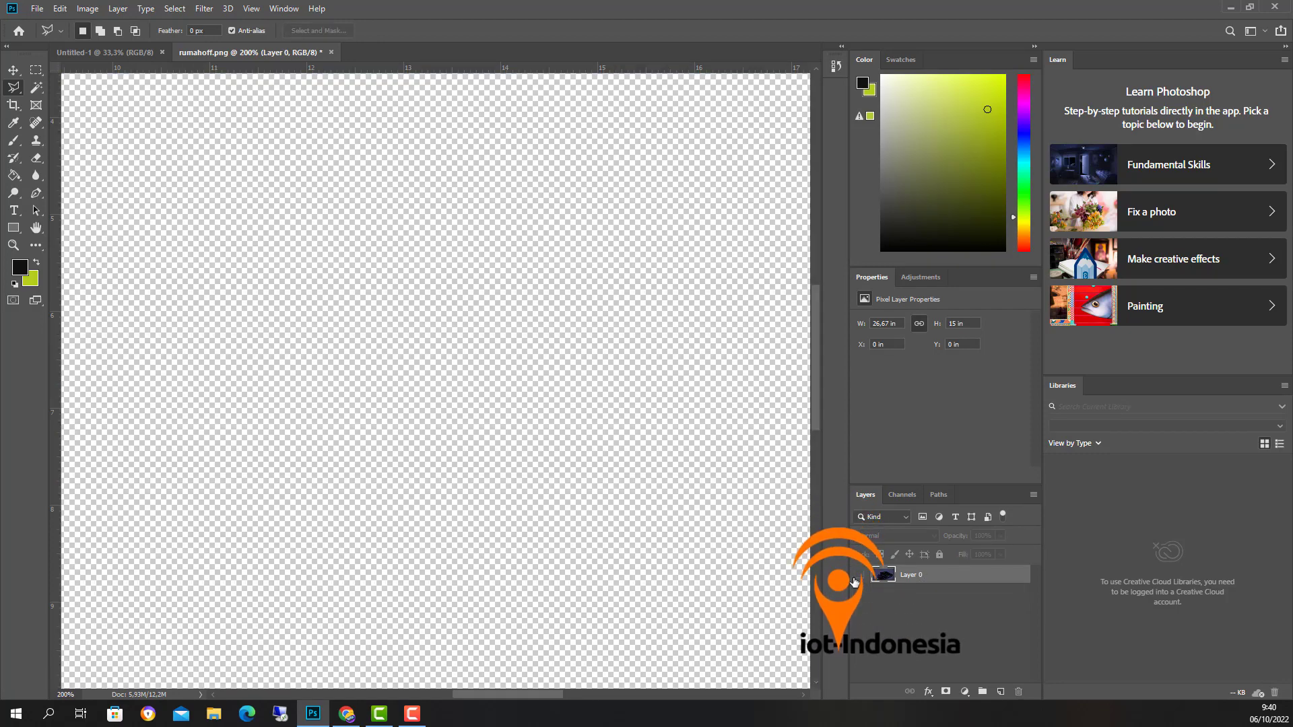
left_click(860, 575)
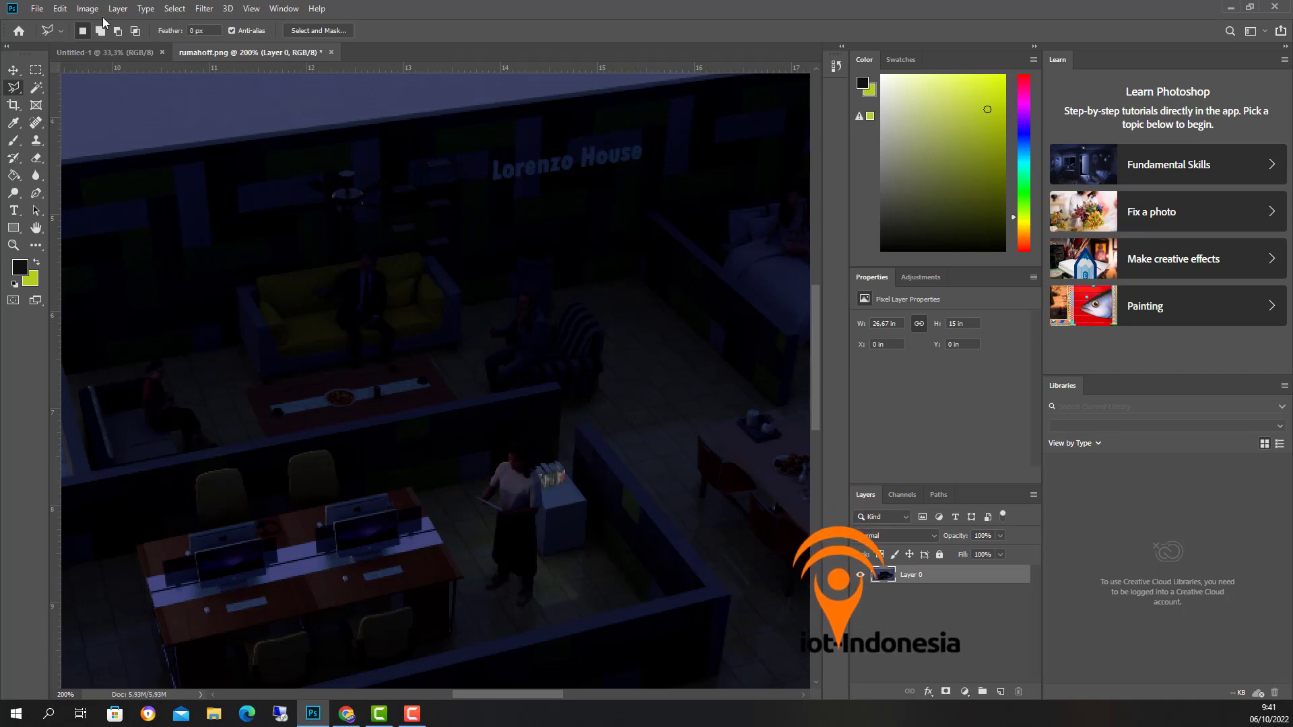
Step: Open ruangtamuon from the ###latihan folder and undock it into a floating window
left_click(36, 9)
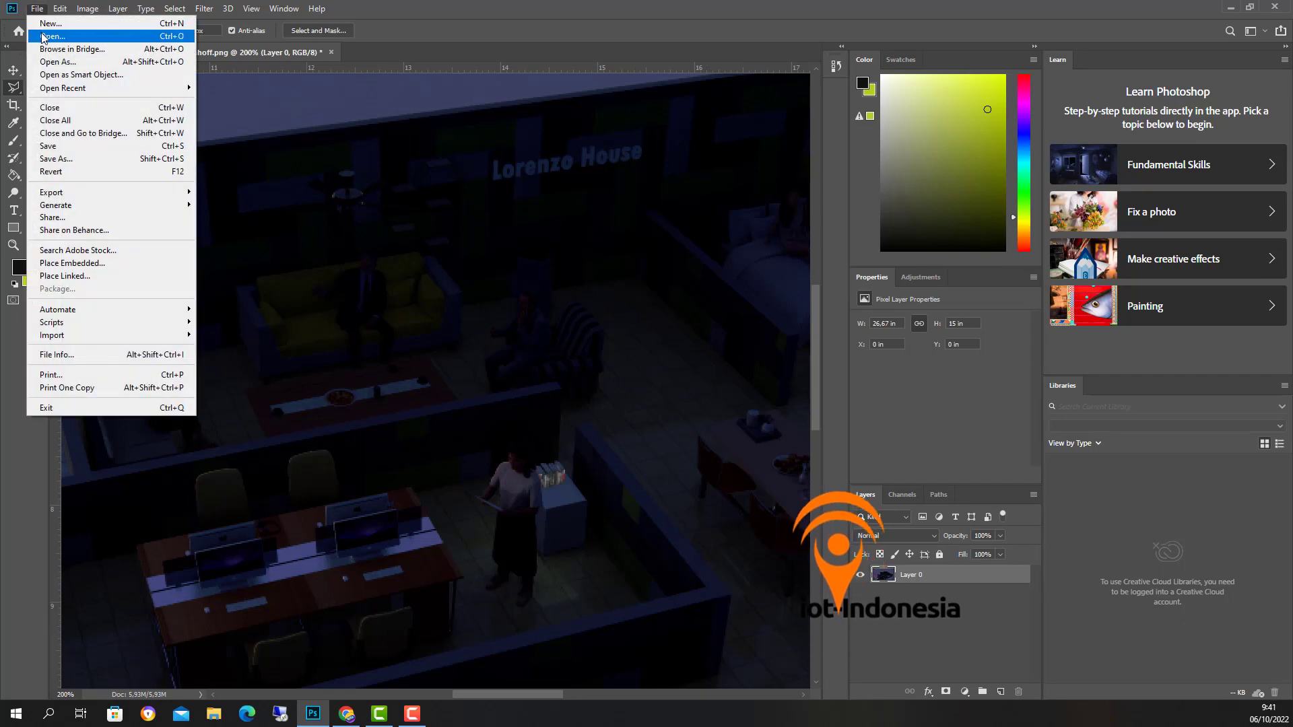
left_click(40, 27)
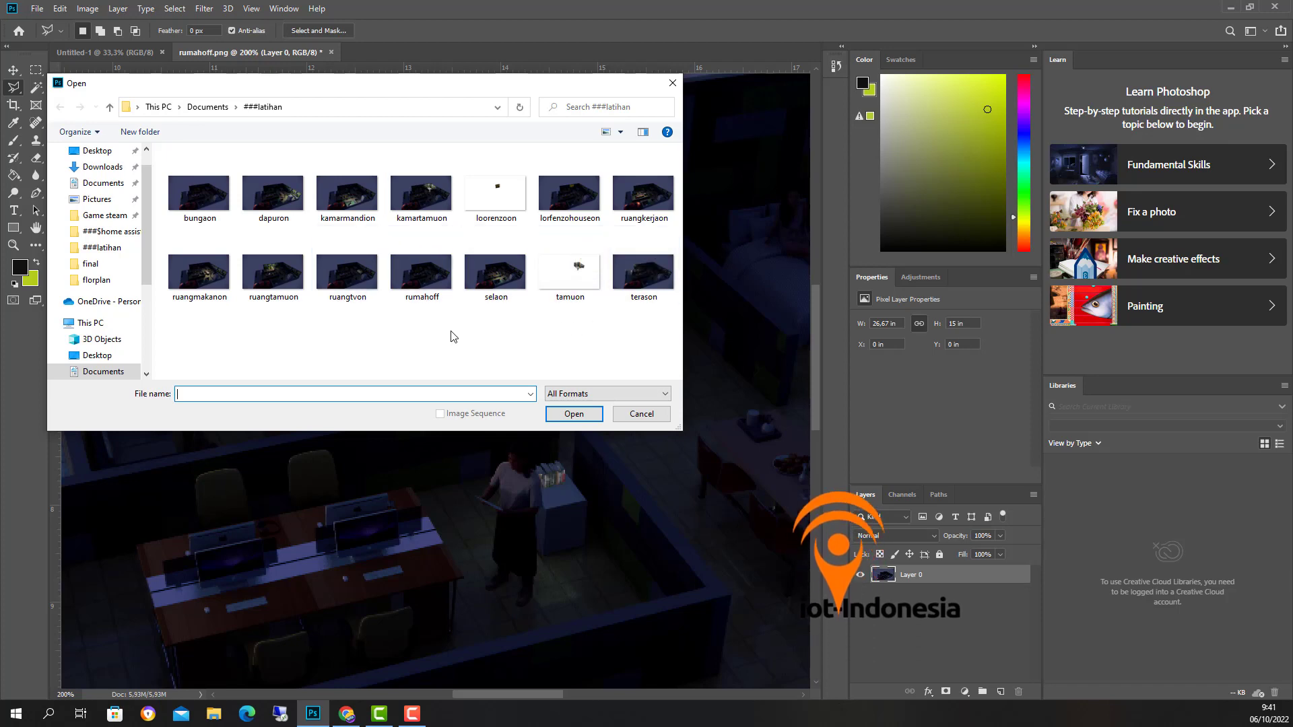
left_click(280, 287)
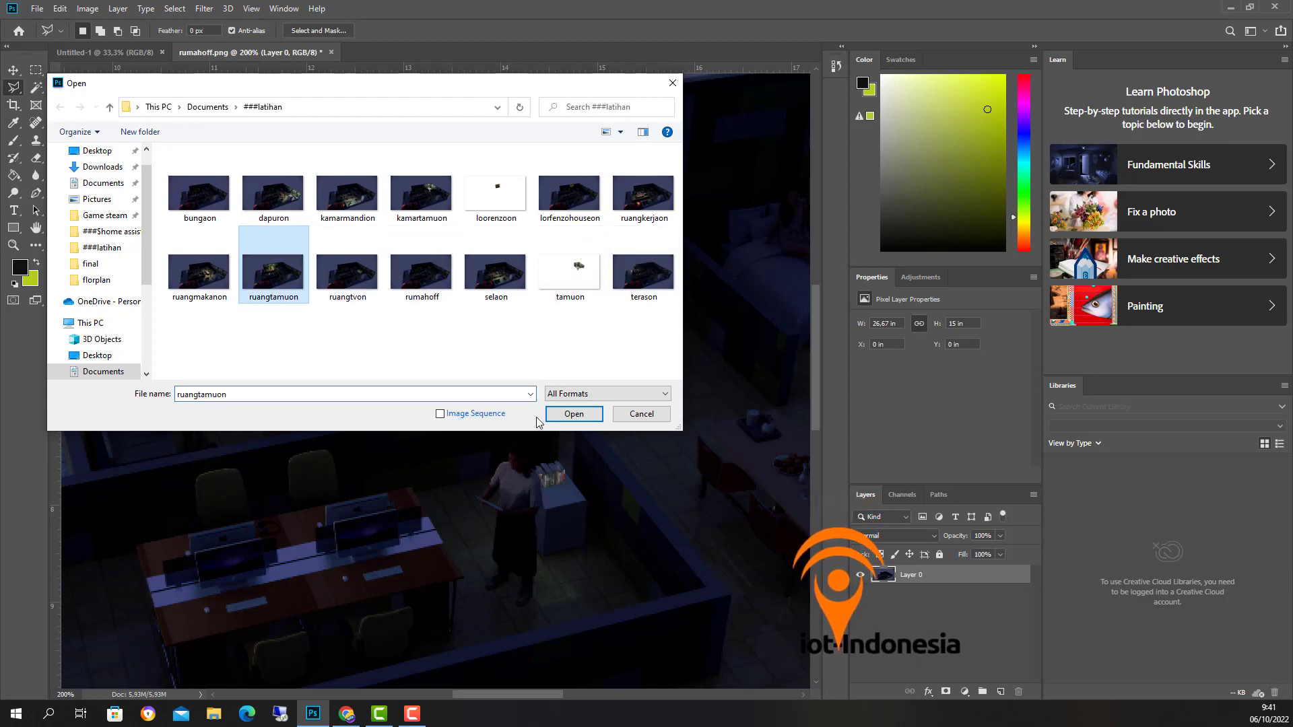
left_click(571, 416)
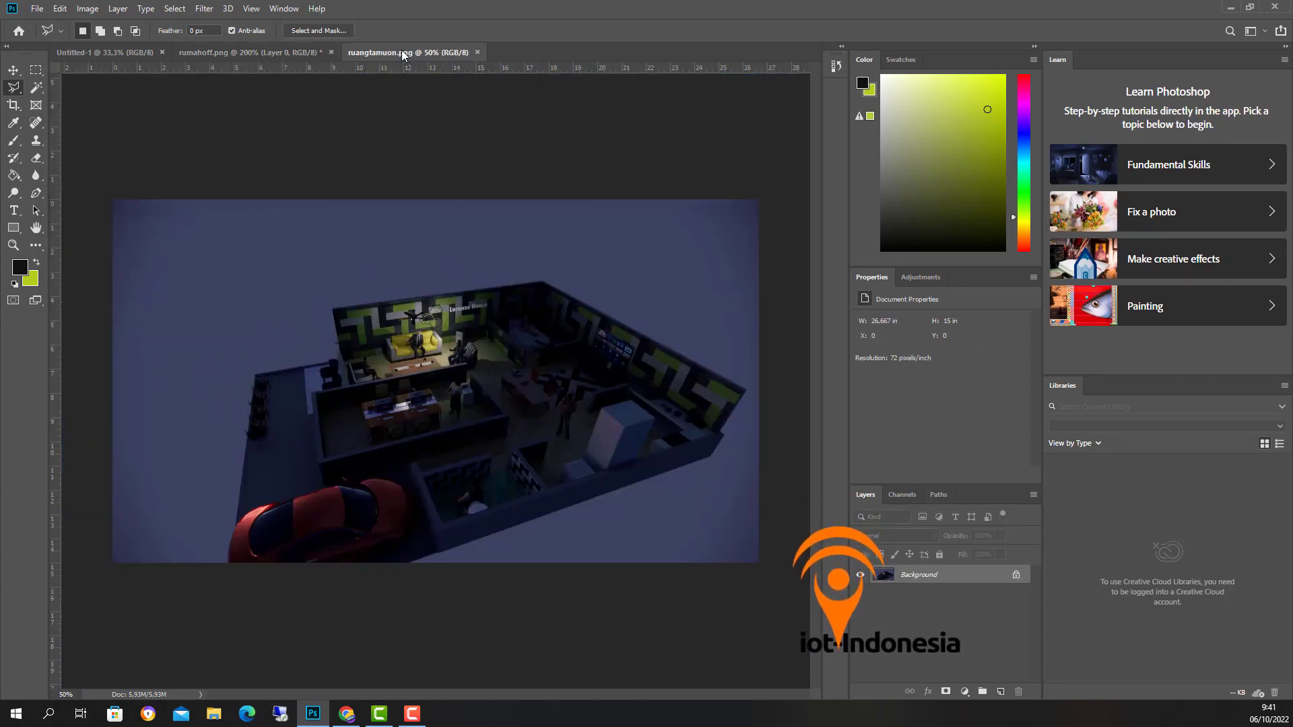
left_click_drag(401, 52, 596, 179)
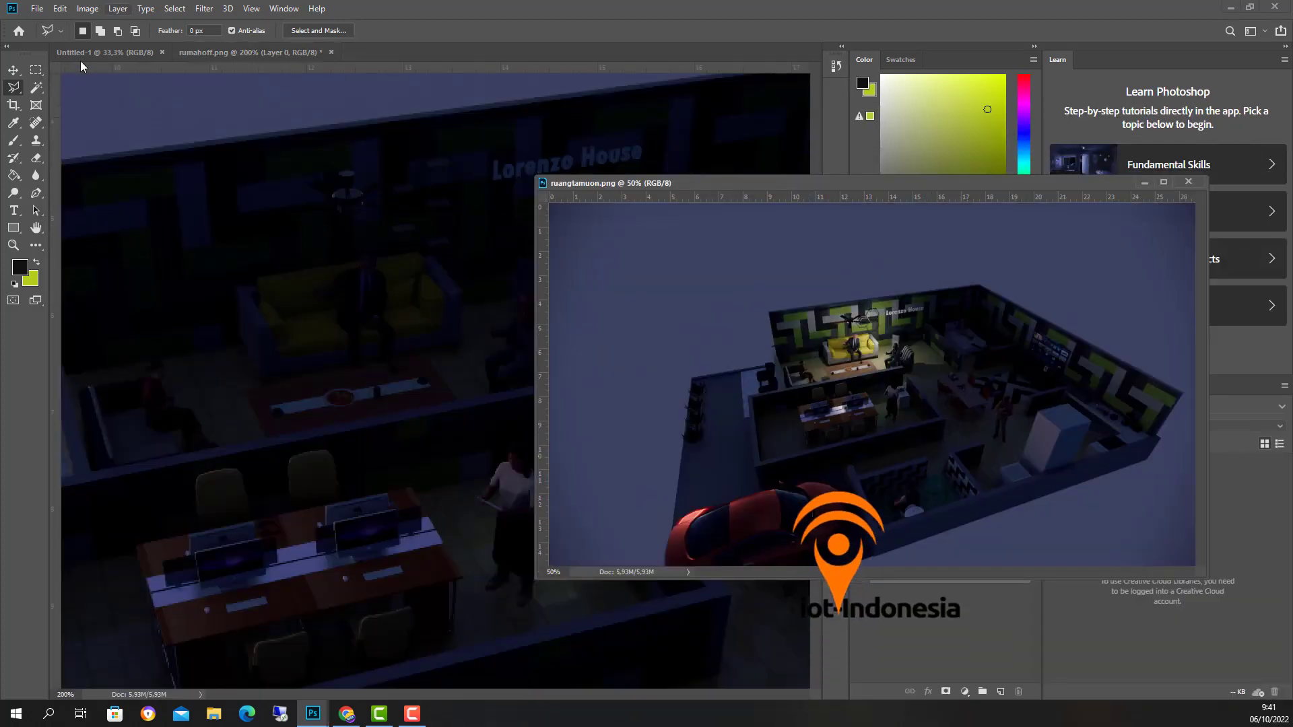
Step: Copy the ruangtamuon render into the rumahoff document as a new layer and align it exactly with the canvas
left_click(13, 69)
left_click_drag(994, 397, 508, 456)
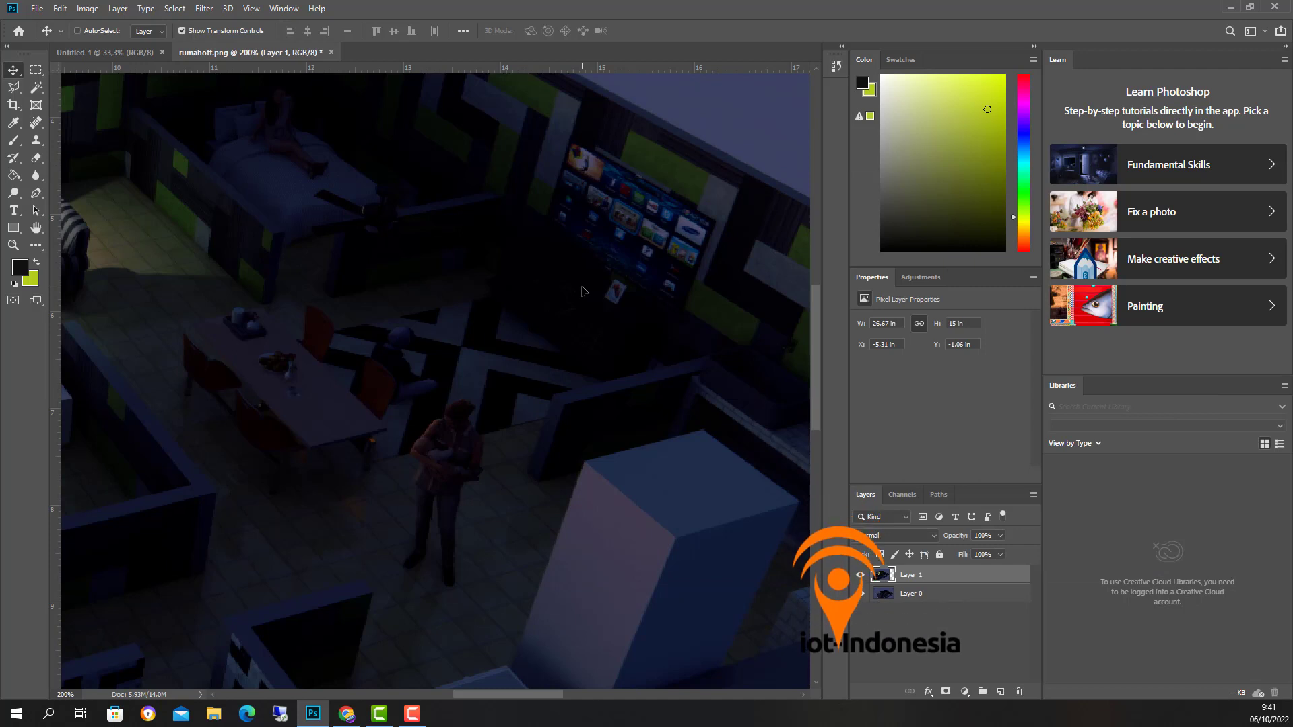
key("ctrl+minus")
key("ctrl+minus")
key("ctrl+minus")
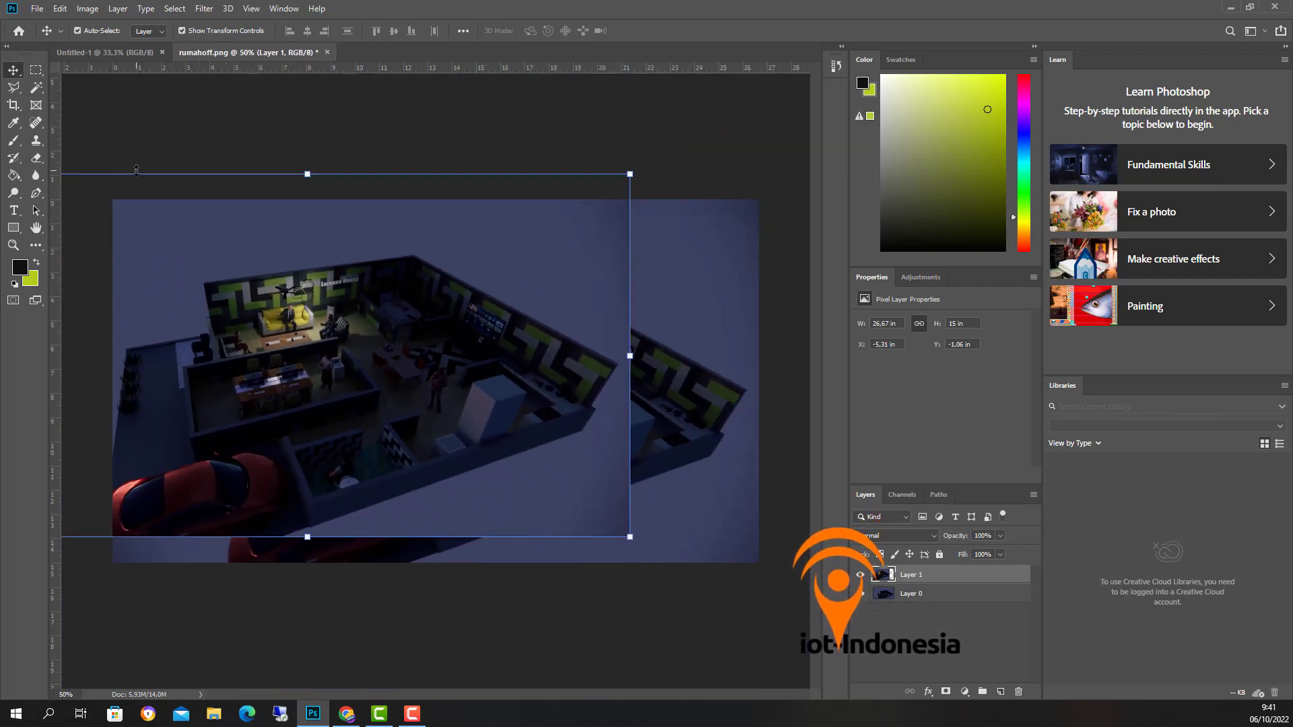
left_click_drag(275, 345, 411, 386)
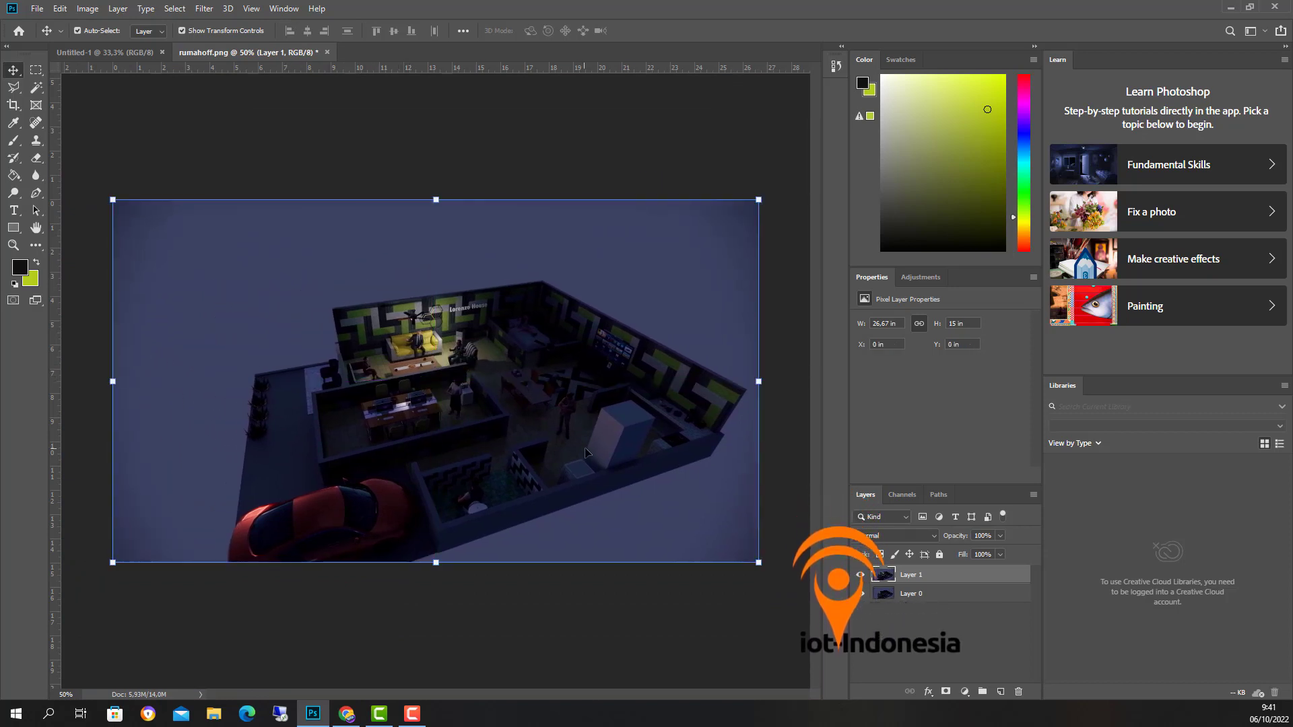
Step: Toggle Layer 1's visibility to check its alignment with the base render, and hide Layer 0
left_click(861, 576)
left_click(862, 577)
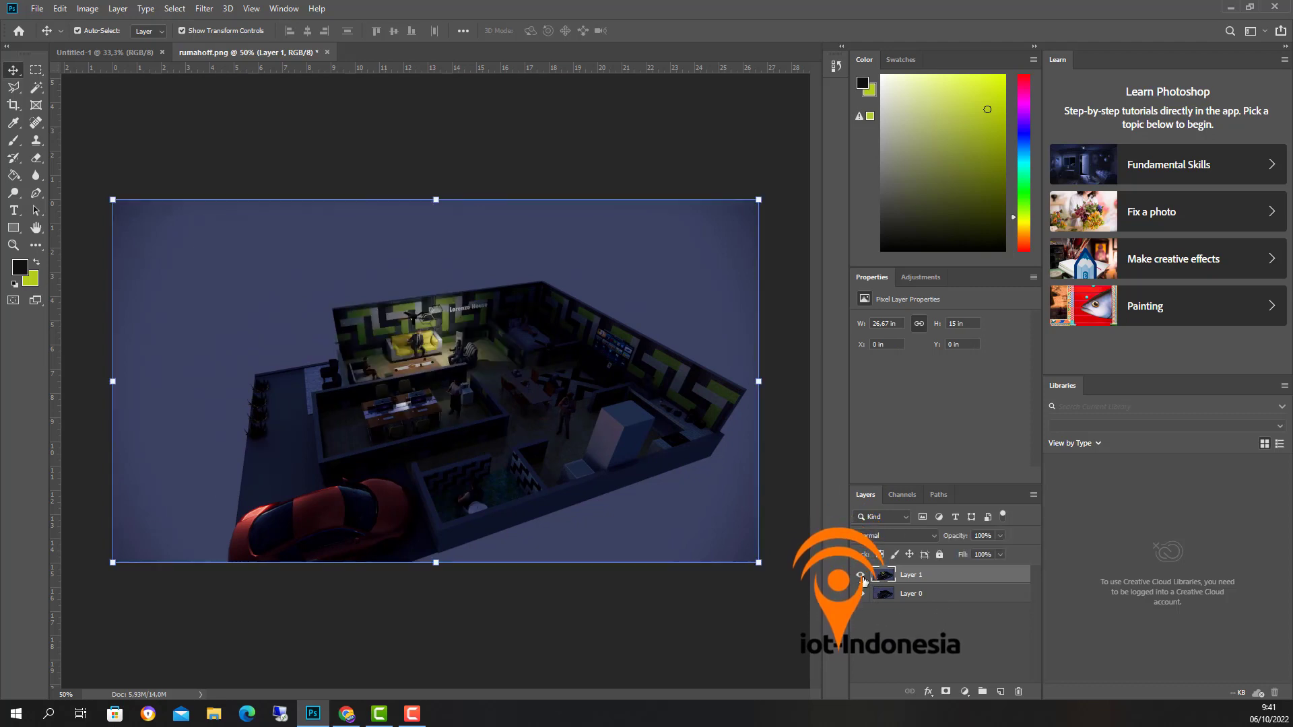
left_click(862, 577)
left_click(861, 577)
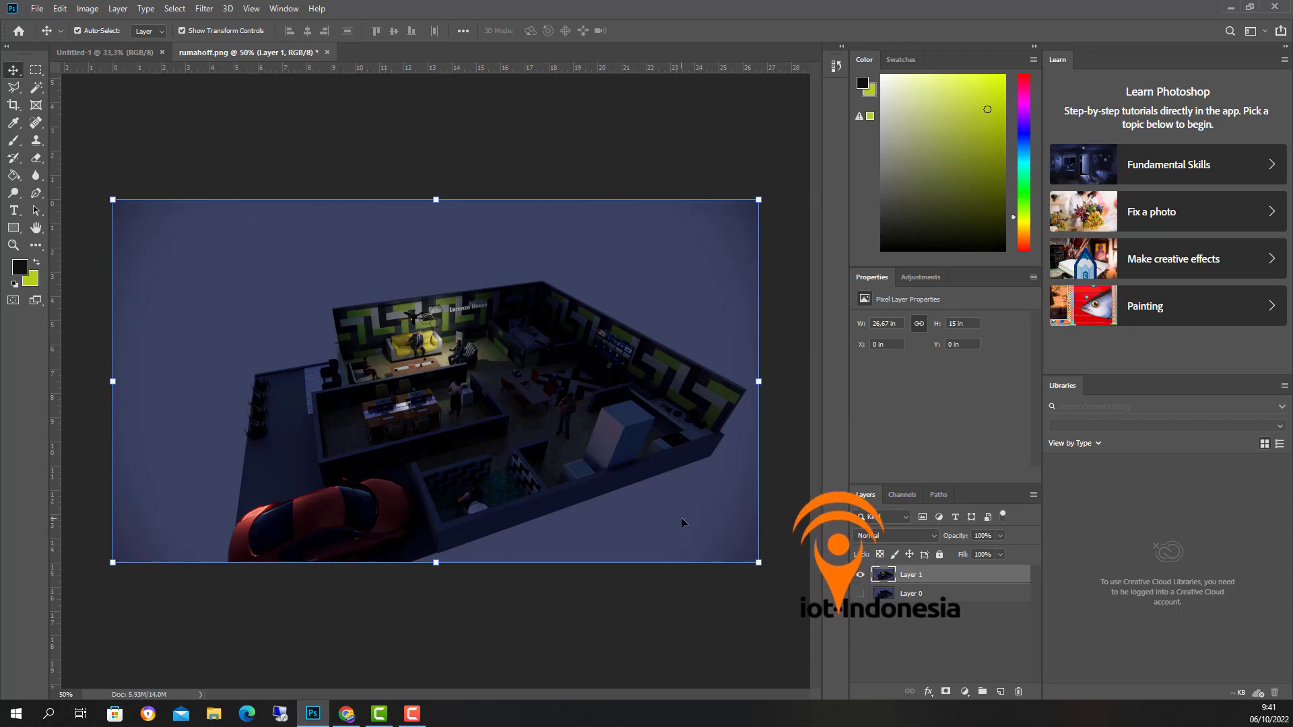
Step: Frame the lit living room at 100% view and activate the Polygonal Lasso tool
key("ctrl+plus")
key("ctrl+plus")
key("ctrl+plus")
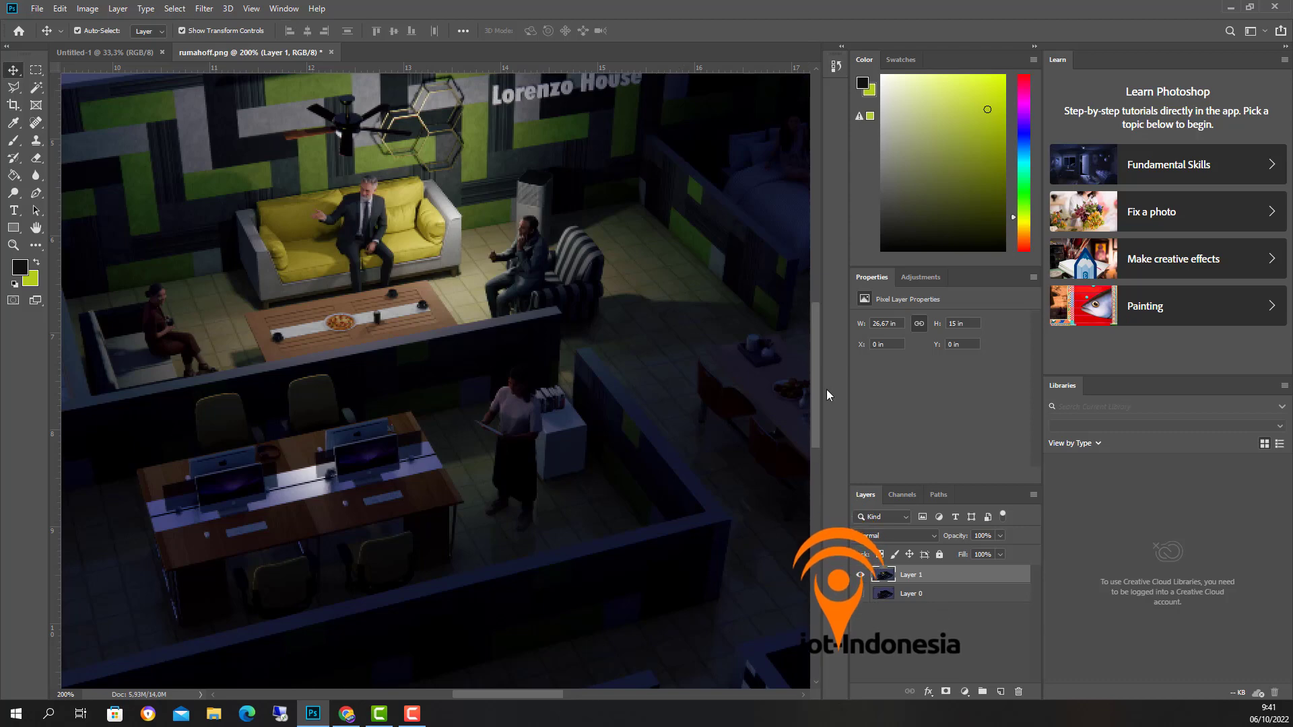
left_click_drag(817, 401, 814, 372)
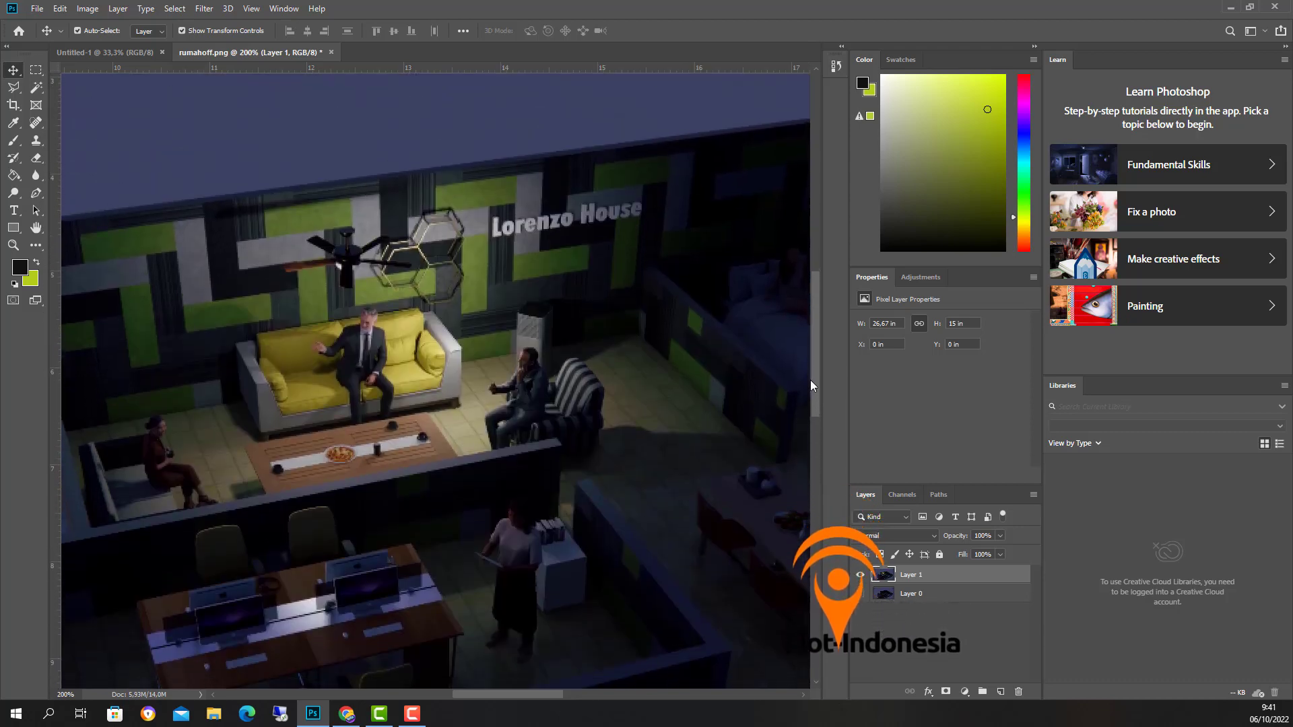
key("ctrl+minus")
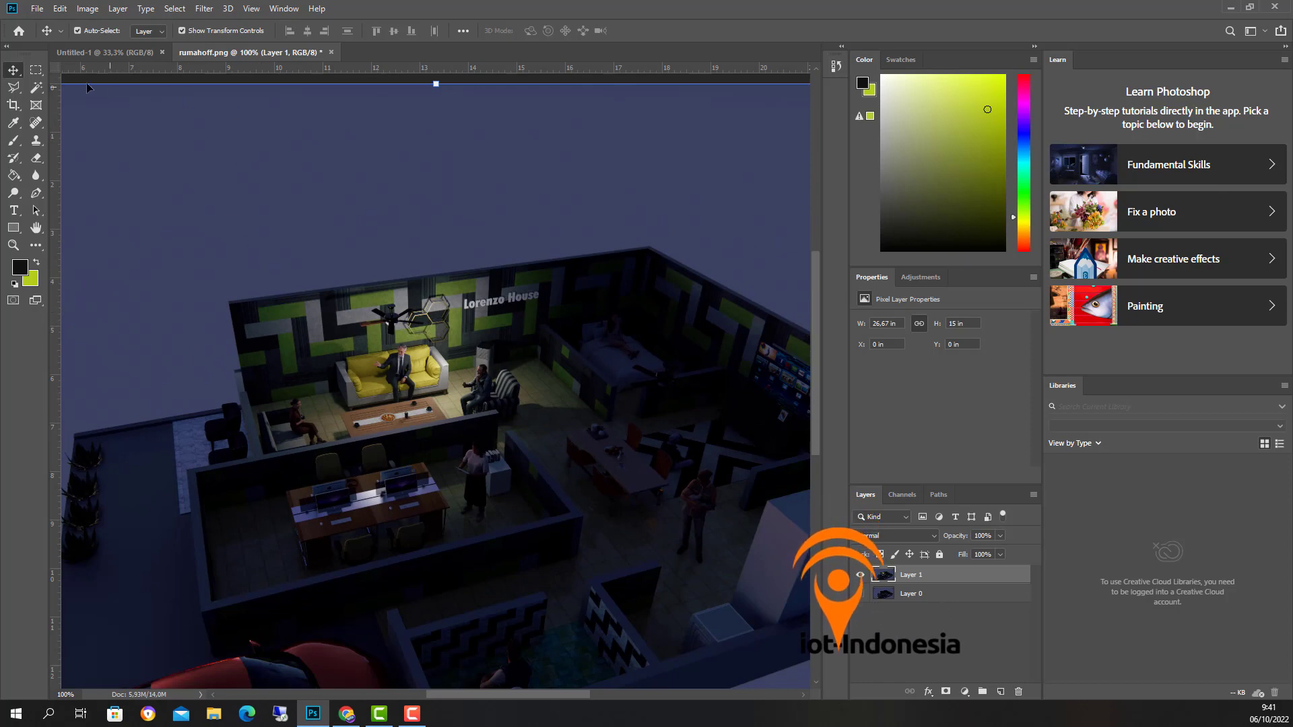
left_click(17, 88)
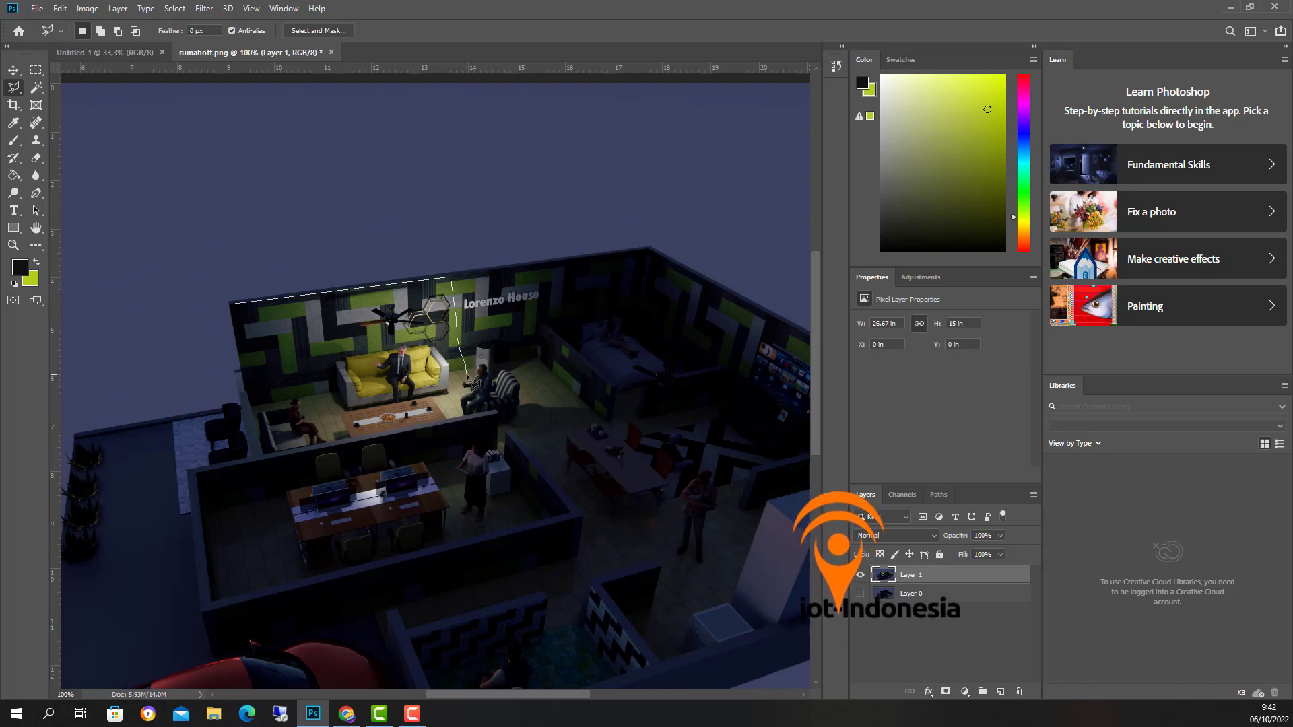
left_click(470, 371)
double_click(513, 370)
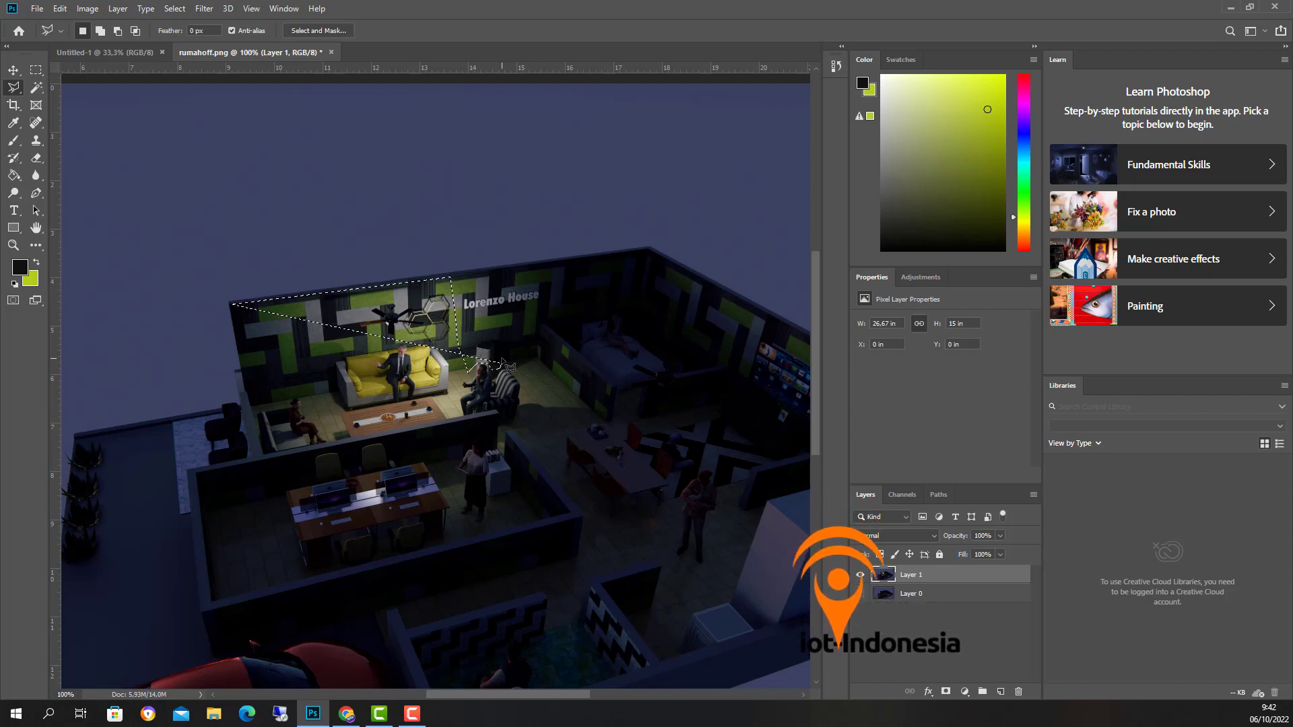
right_click(399, 319)
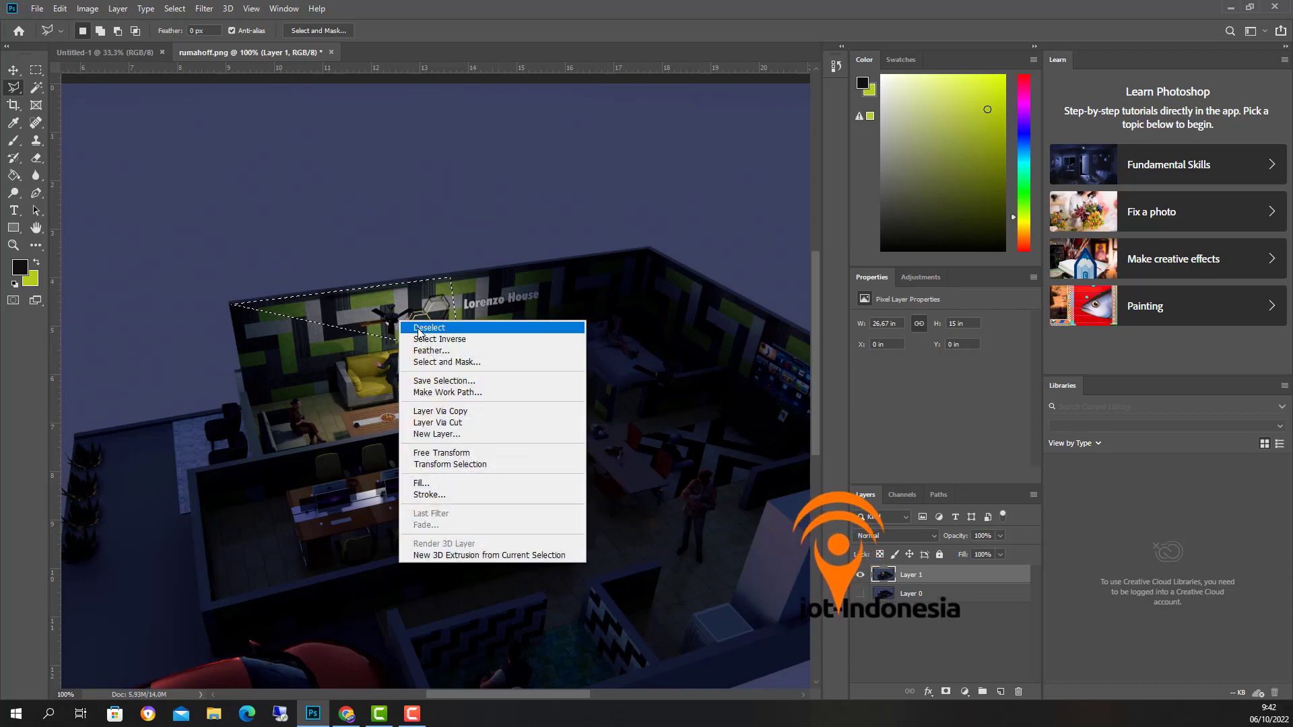
left_click(417, 327)
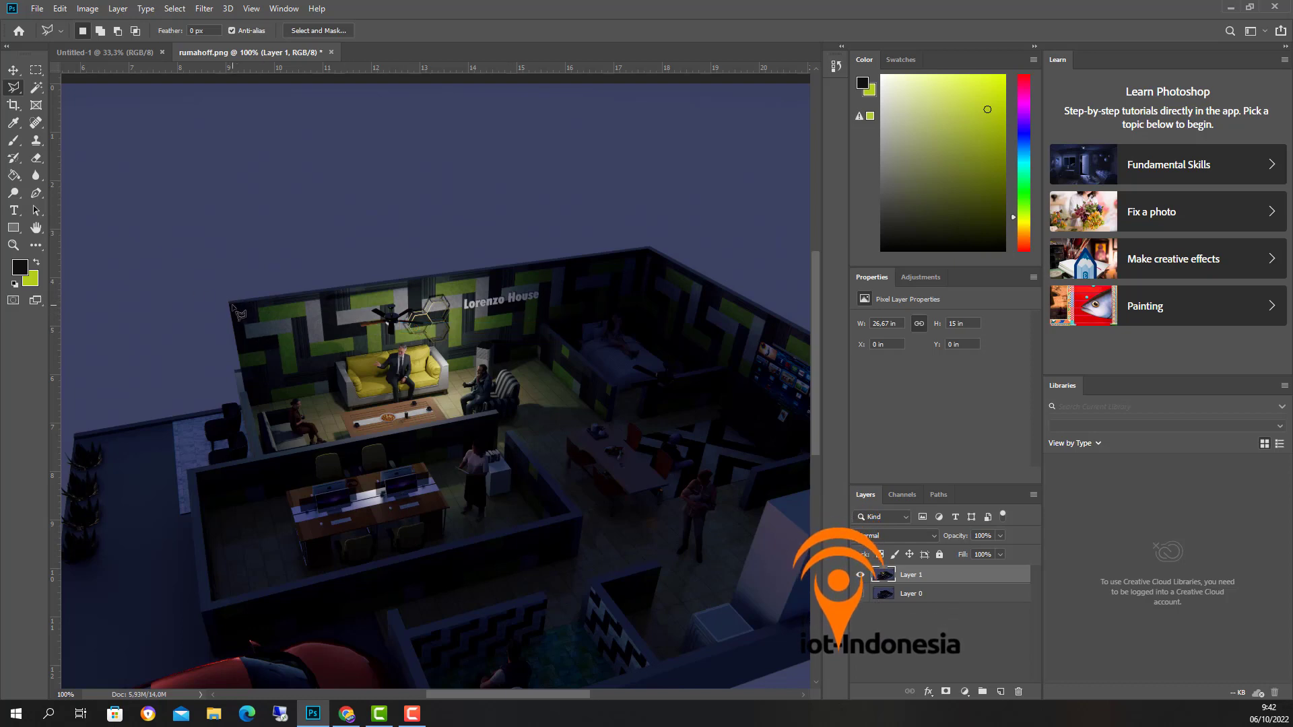
Step: Outline the lit living room, including its patterned wall and seating, with the Polygonal Lasso and feather the selection by 1 pixel
left_click(231, 304)
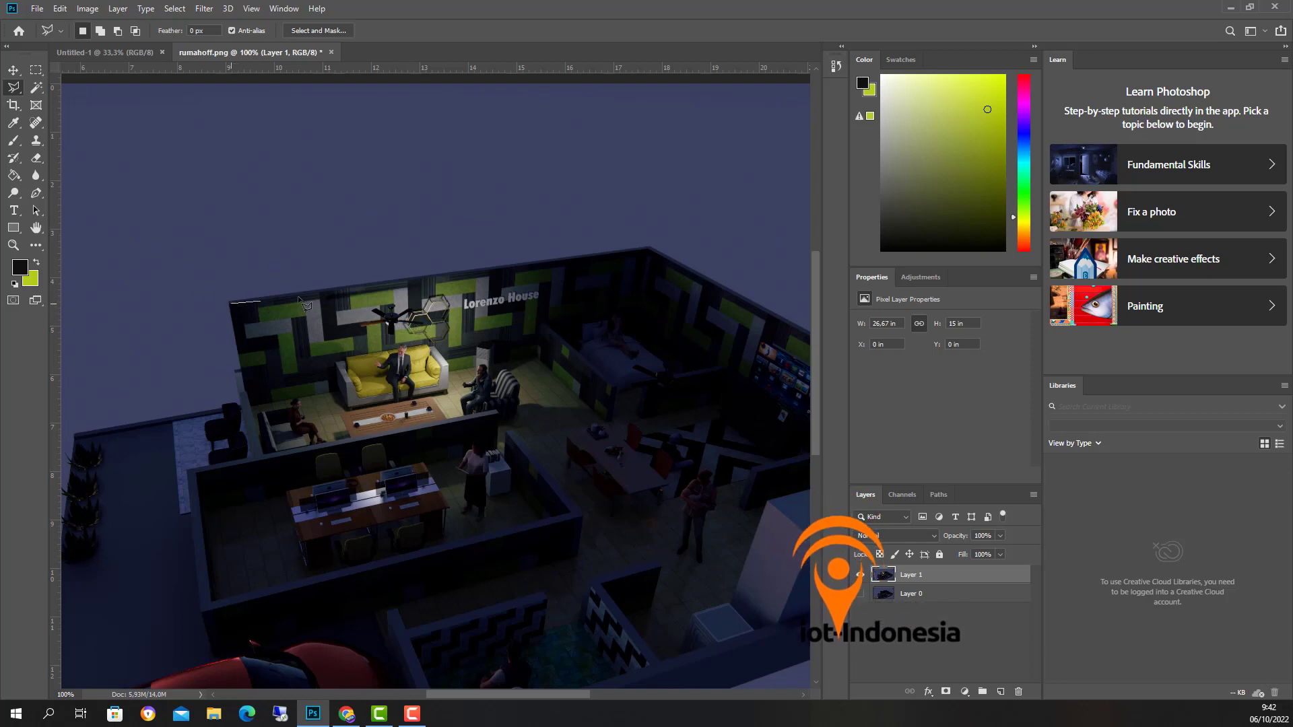
left_click(450, 275)
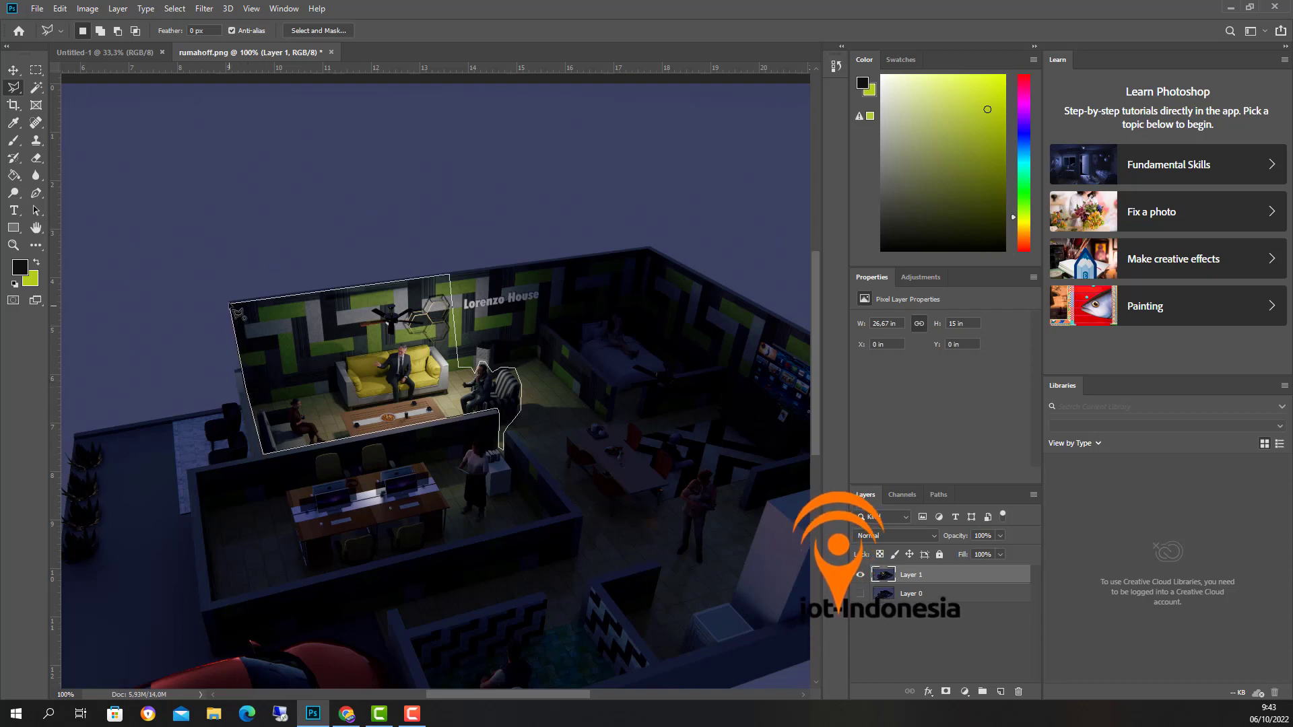
left_click(233, 308)
right_click(292, 318)
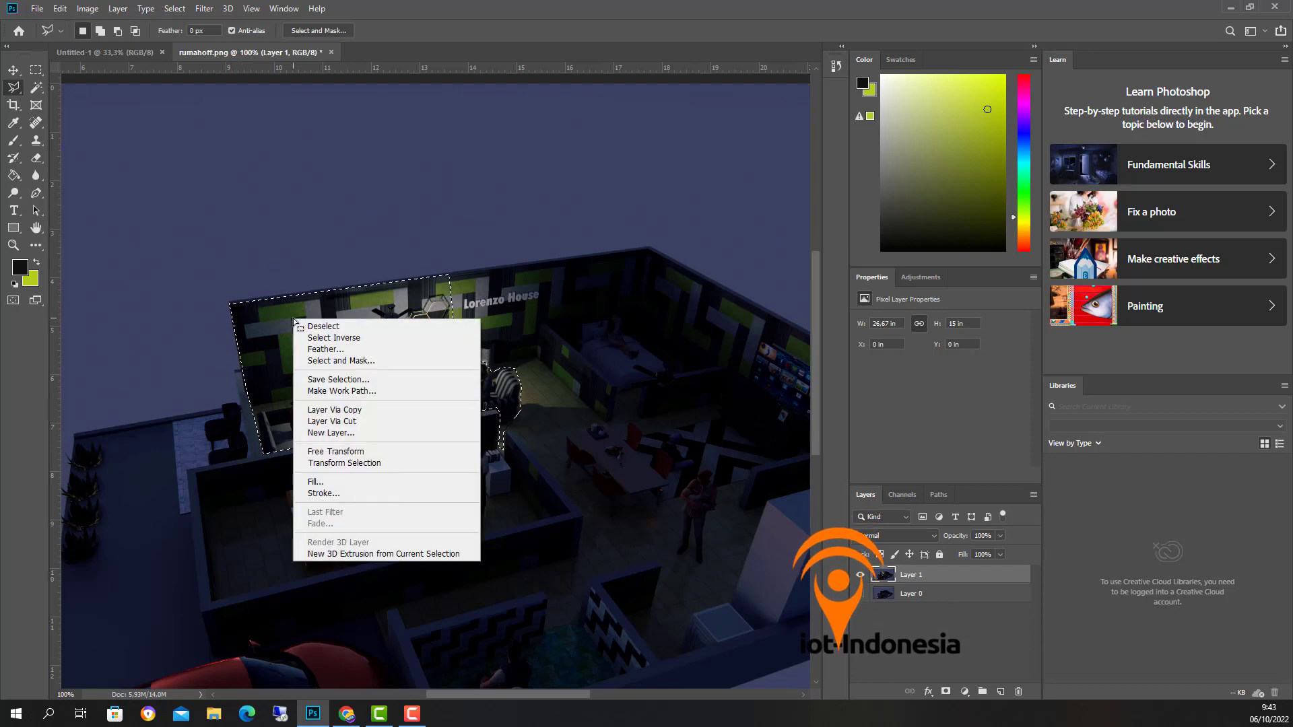
left_click(401, 350)
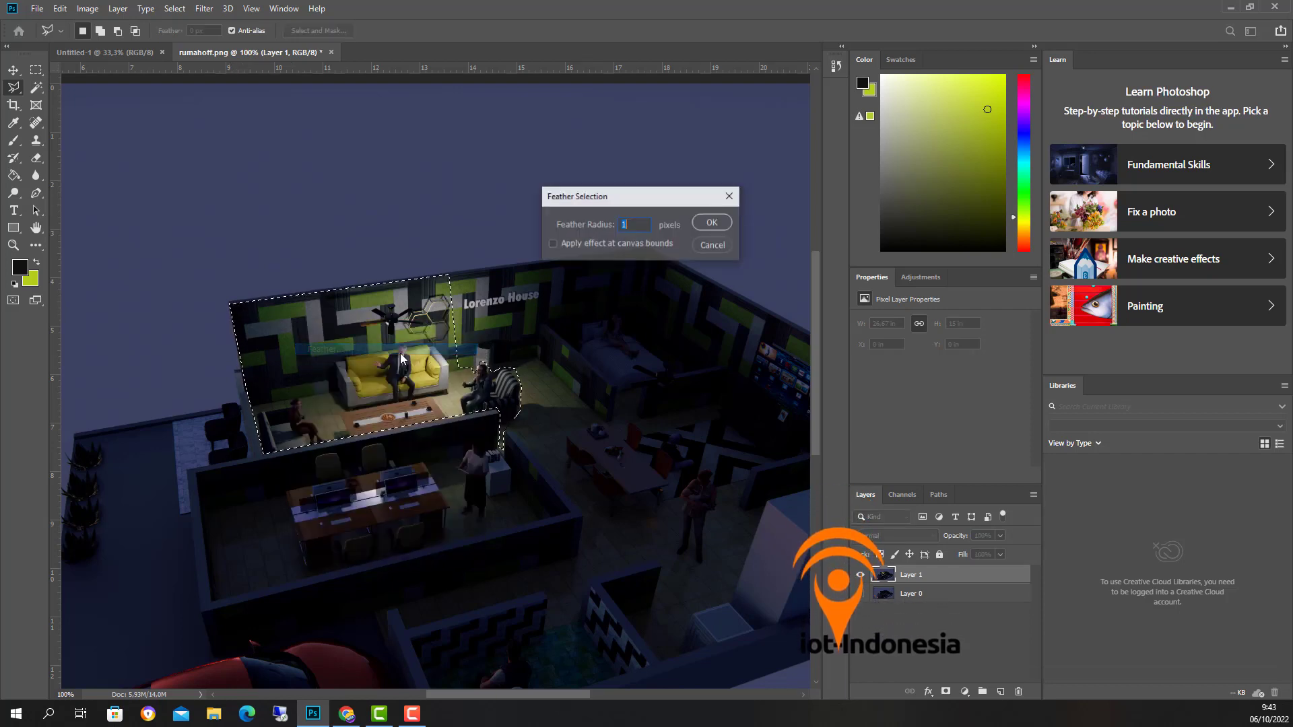
left_click(711, 223)
Step: Copy the living room selection to a new layer, then hide Layer 1 and show Layer 0 beneath it
right_click(362, 327)
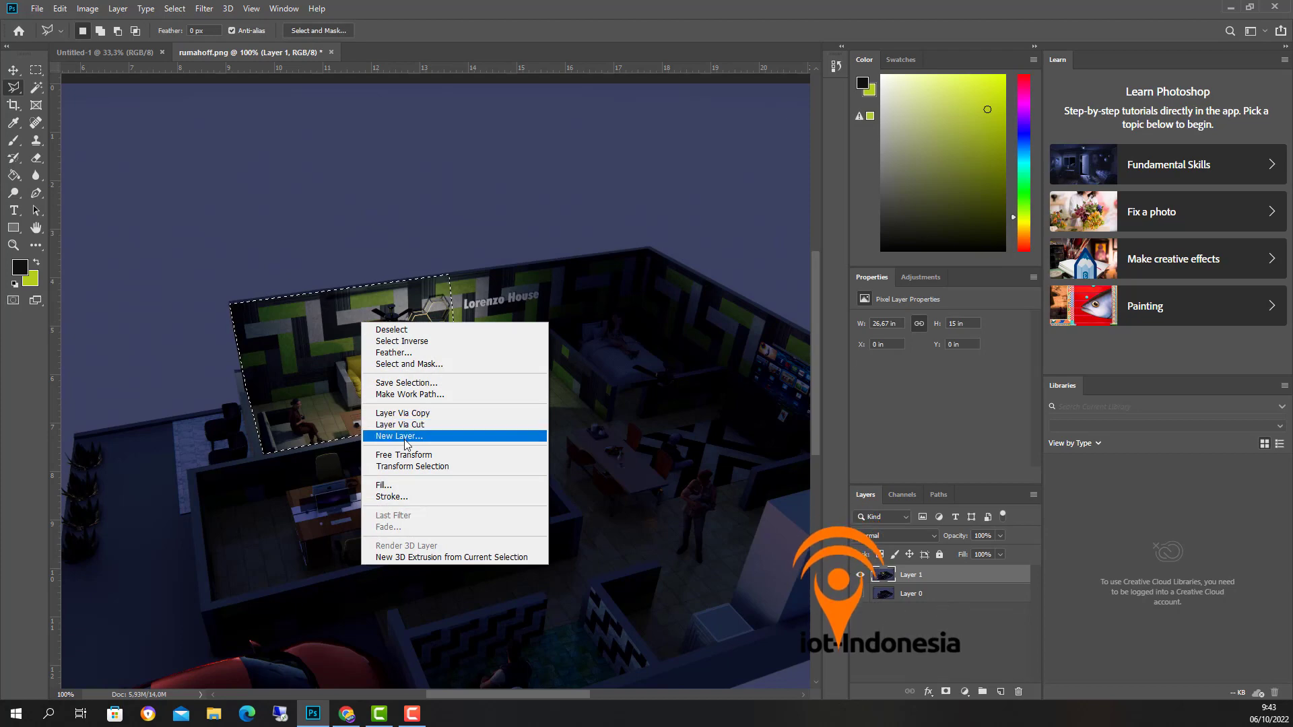
left_click(412, 413)
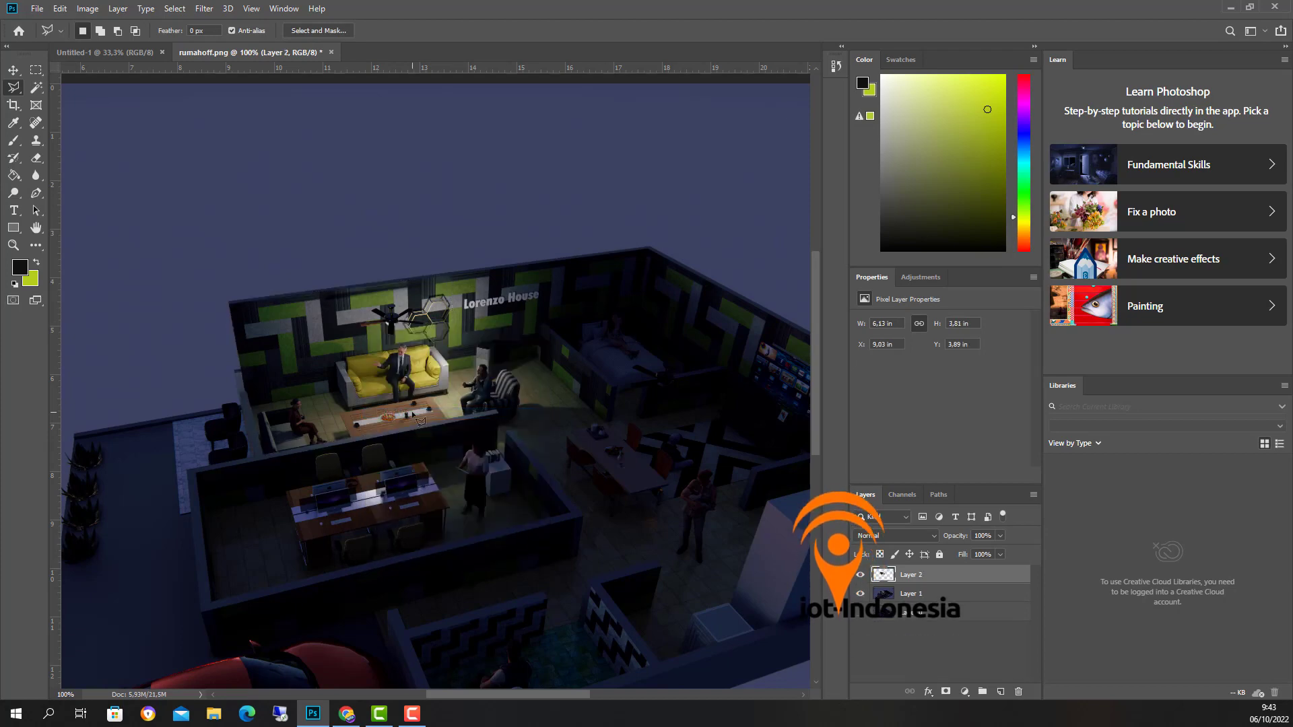
left_click(860, 593)
left_click(860, 611)
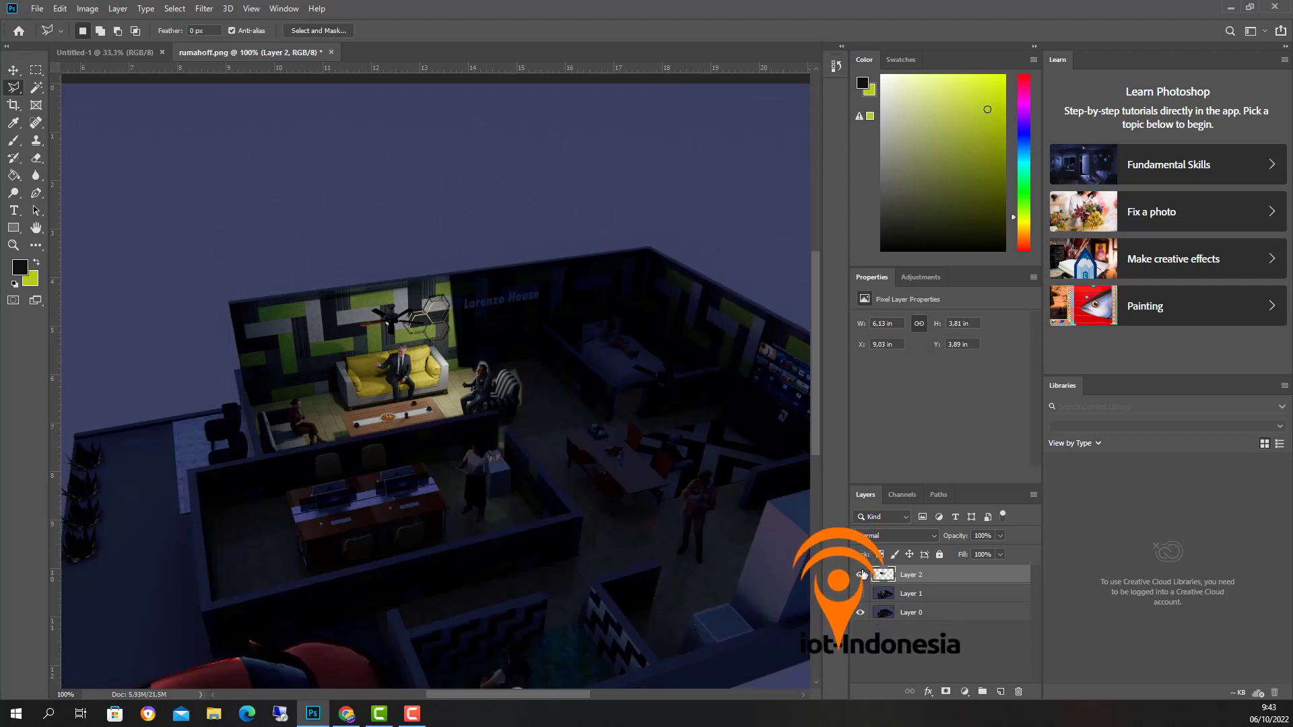
Step: Toggle Layer 2's visibility repeatedly to compare the lit living room cutout with the lights-off render
left_click(861, 575)
left_click(860, 575)
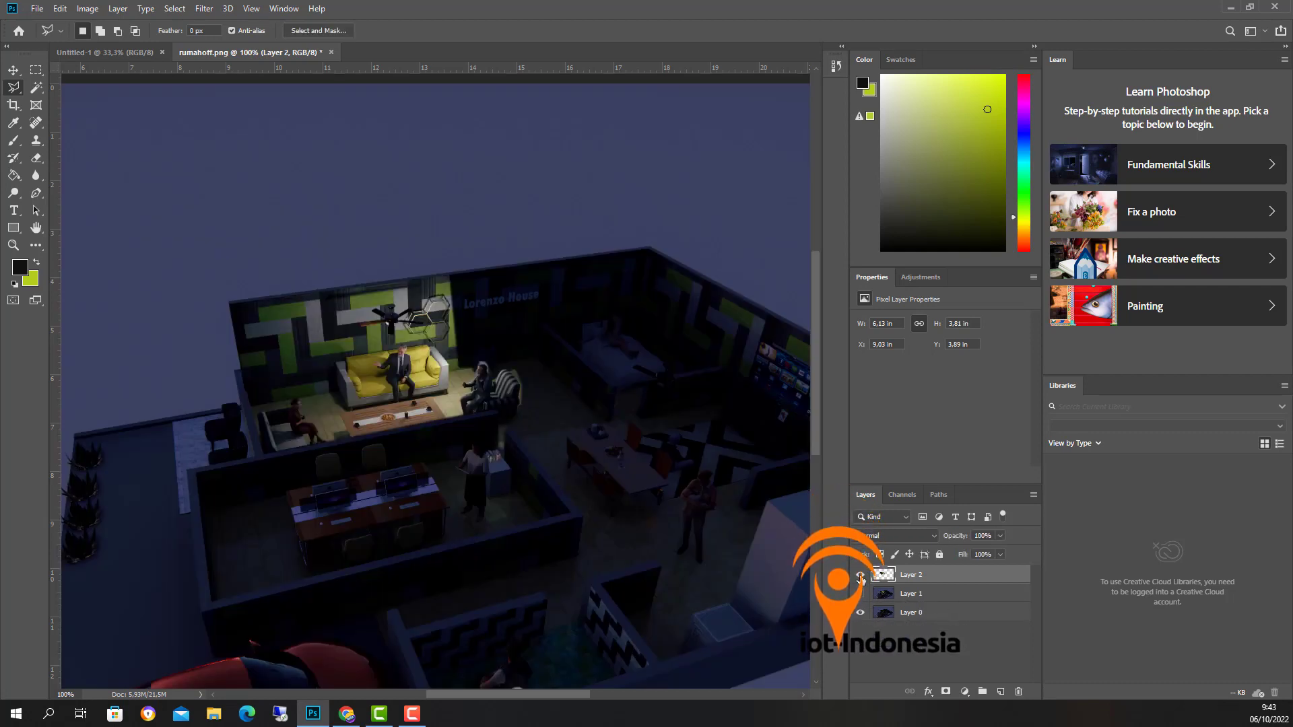
left_click(861, 576)
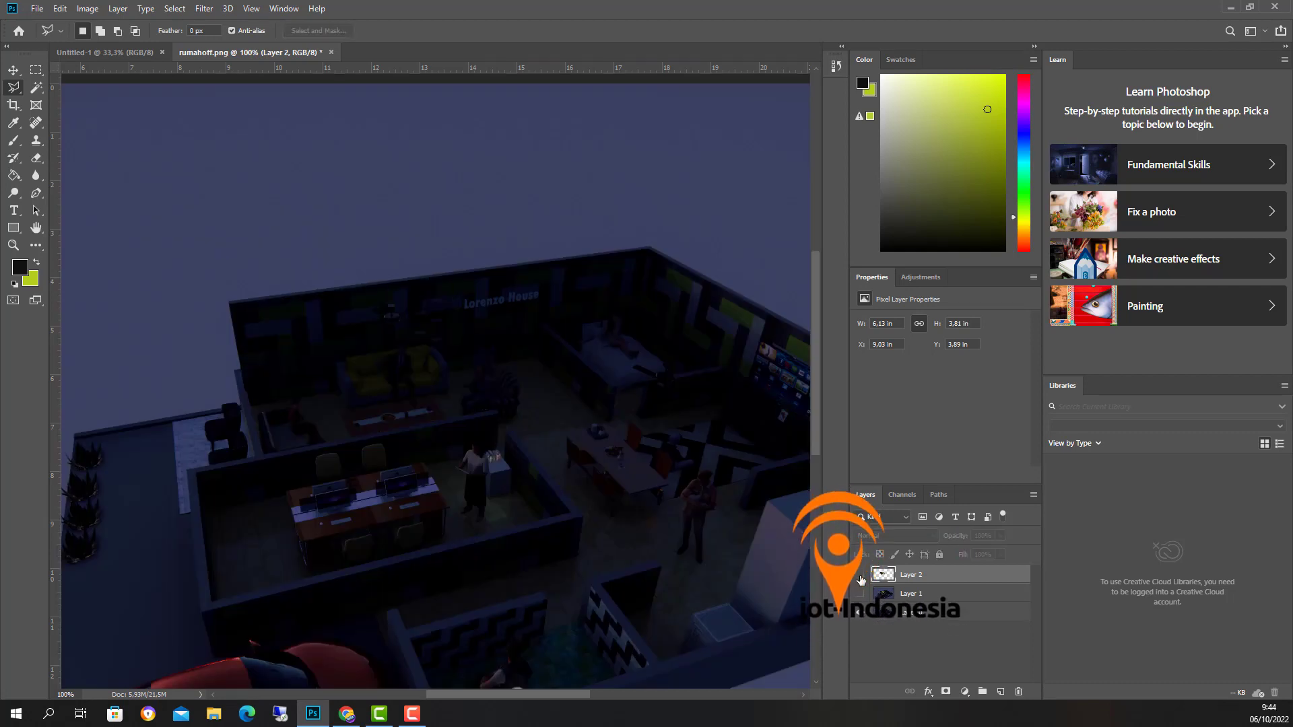
left_click(861, 576)
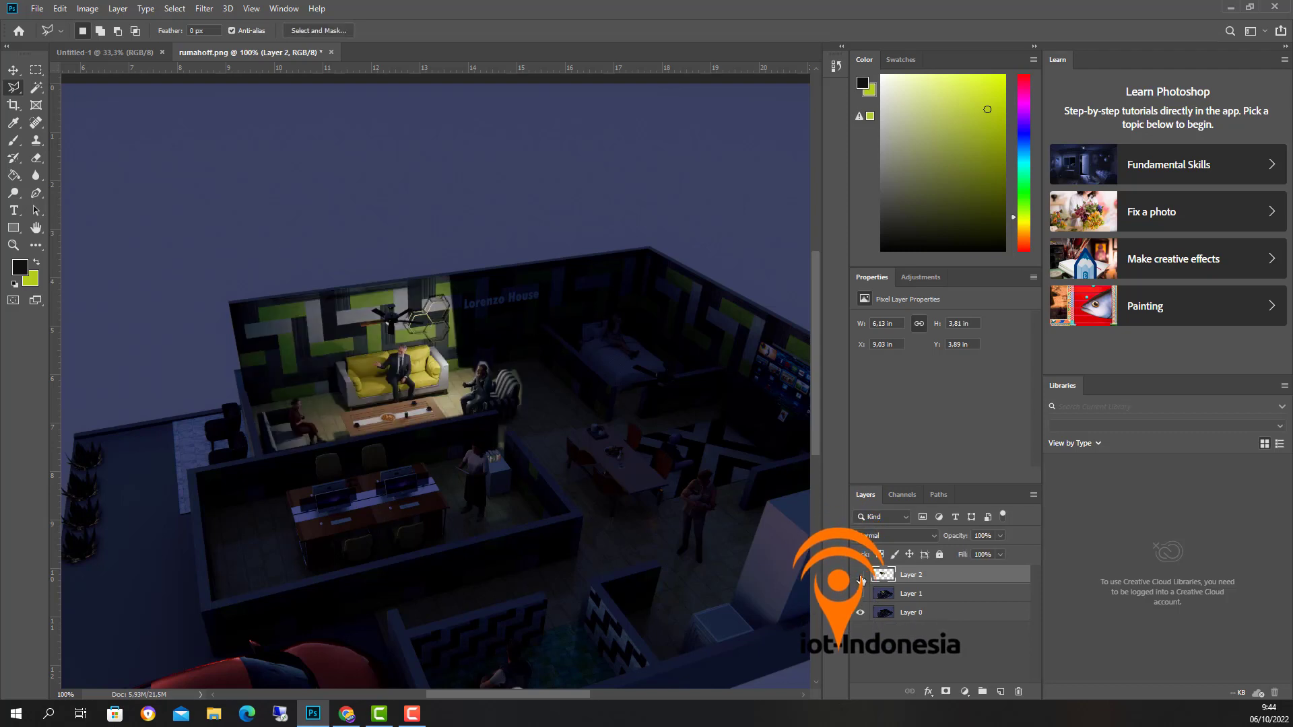
left_click(860, 576)
left_click(861, 575)
left_click(860, 576)
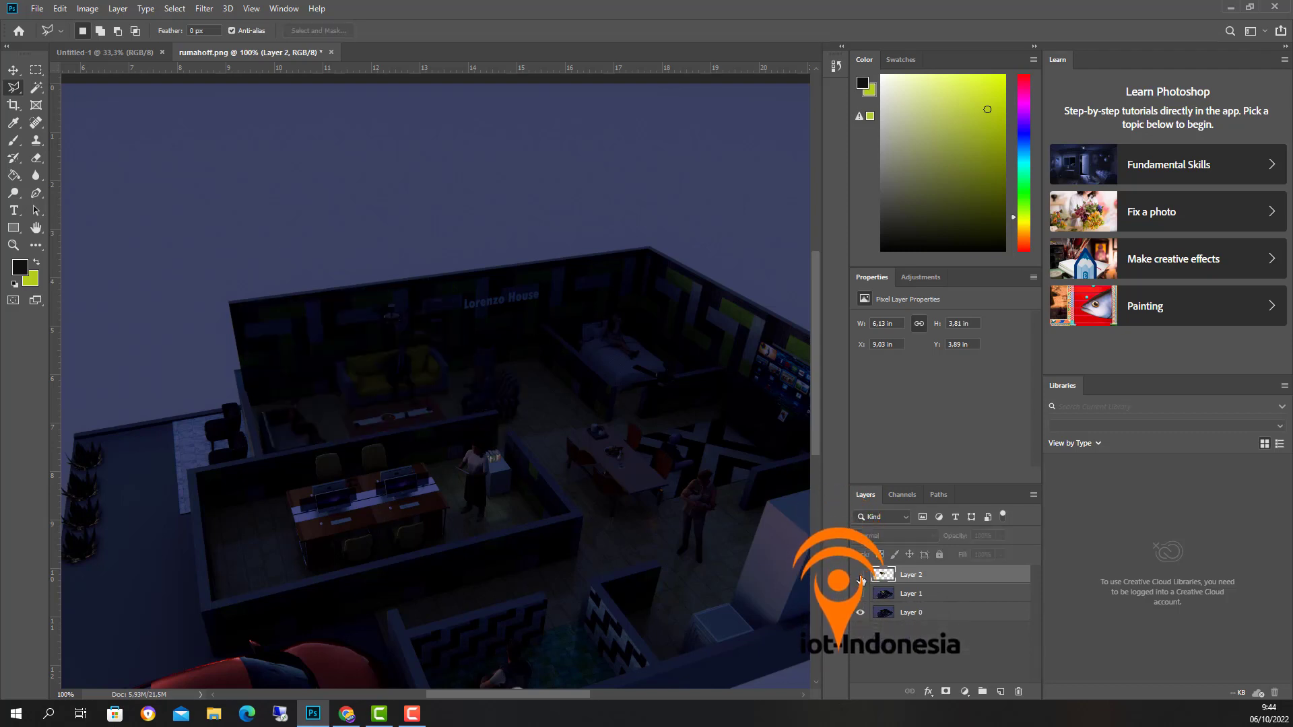
left_click(860, 576)
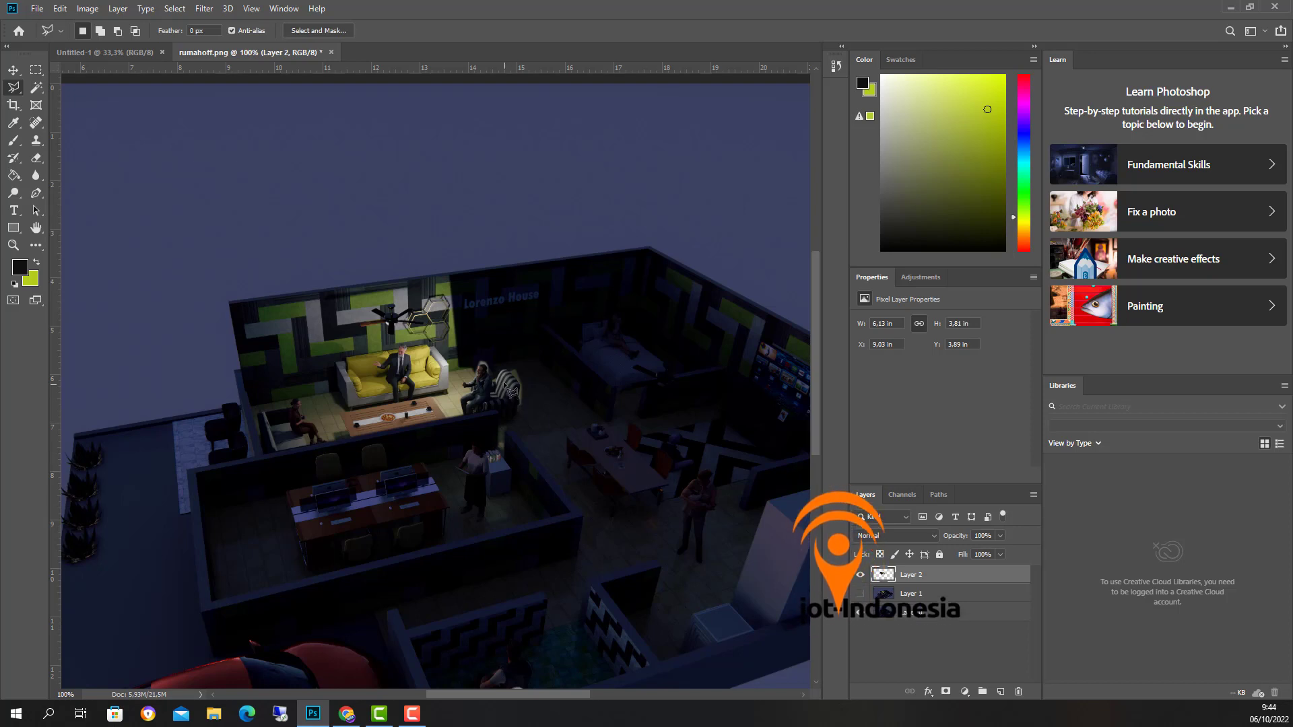
left_click(861, 576)
left_click(861, 576)
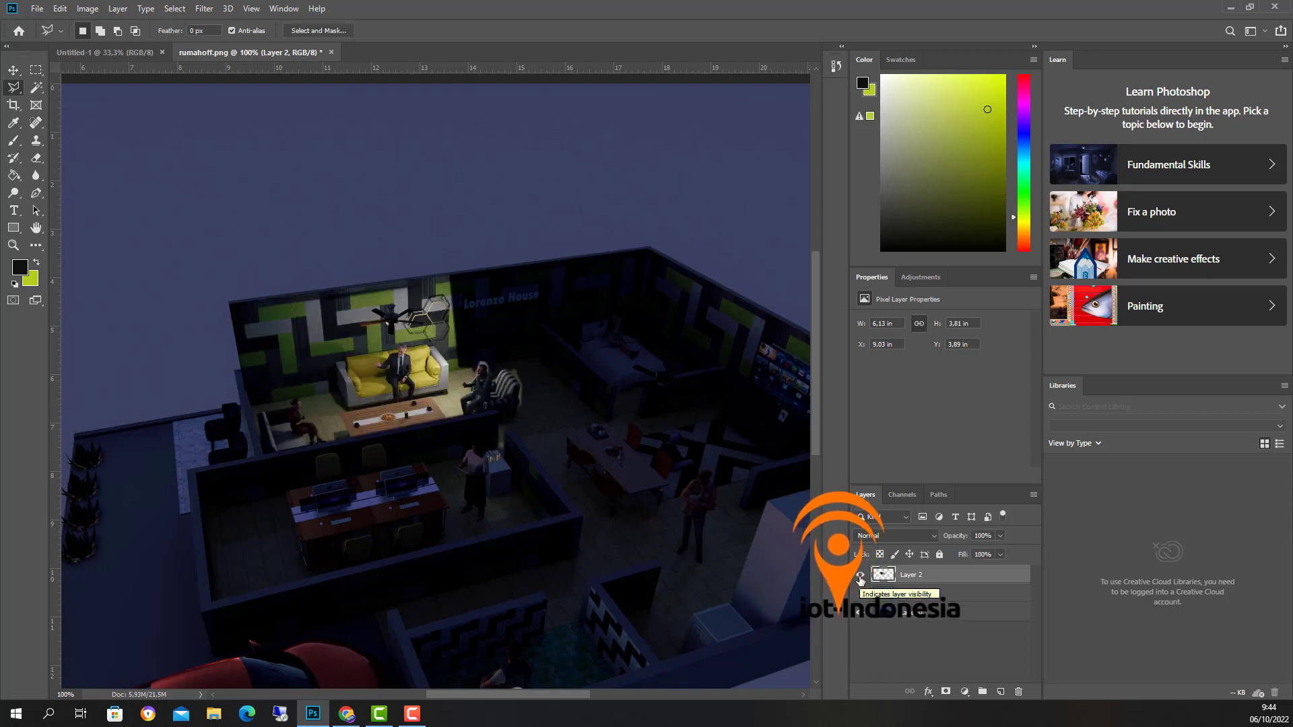
left_click(860, 576)
left_click(861, 576)
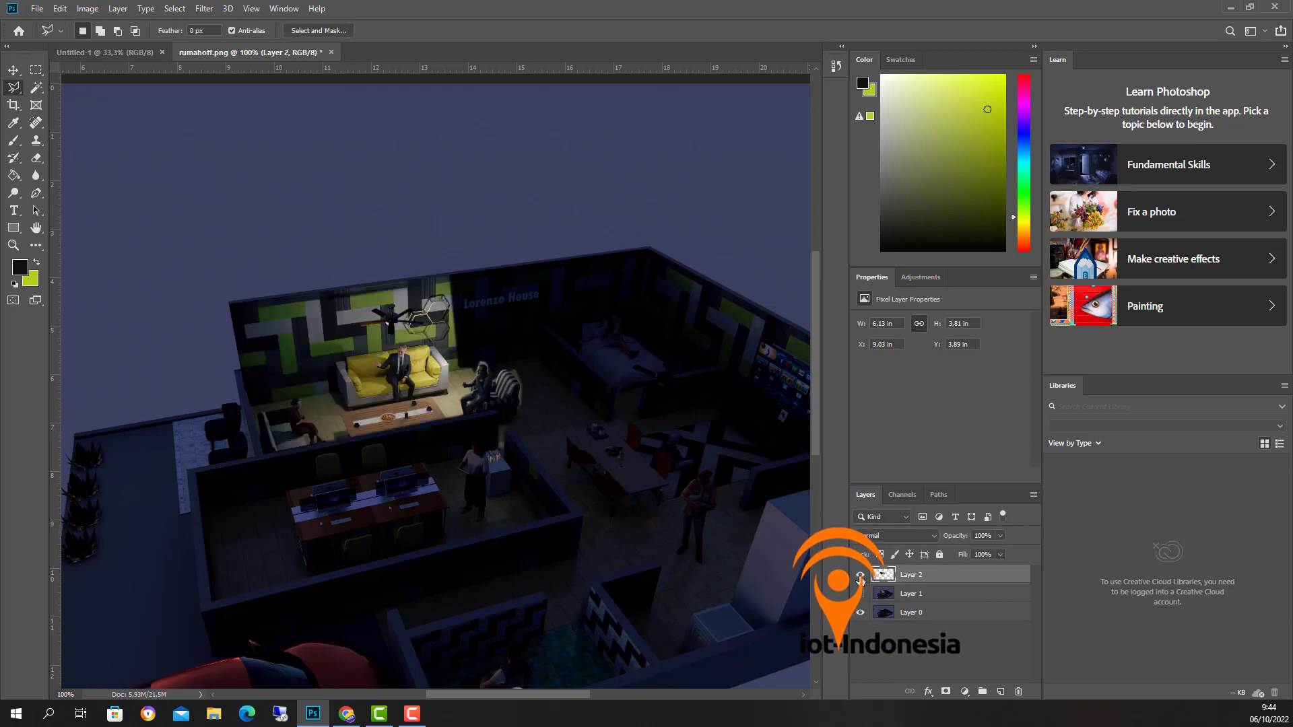
left_click(860, 576)
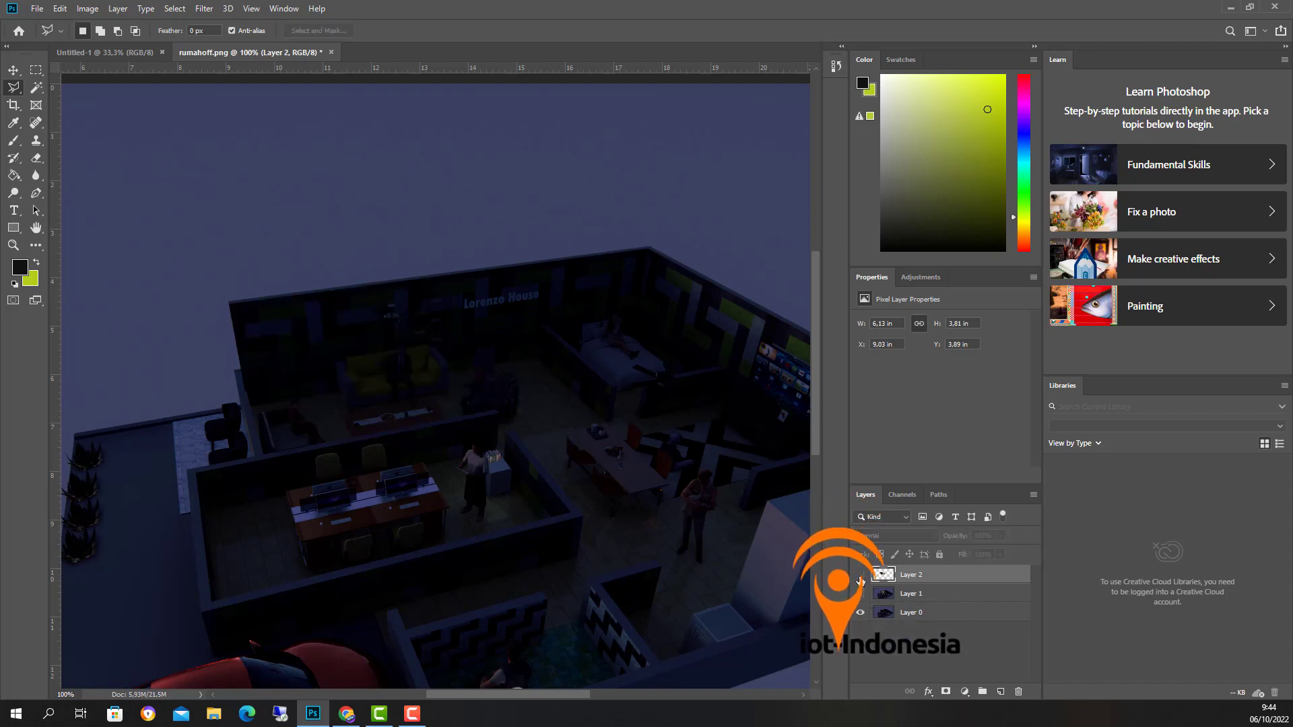
left_click(861, 576)
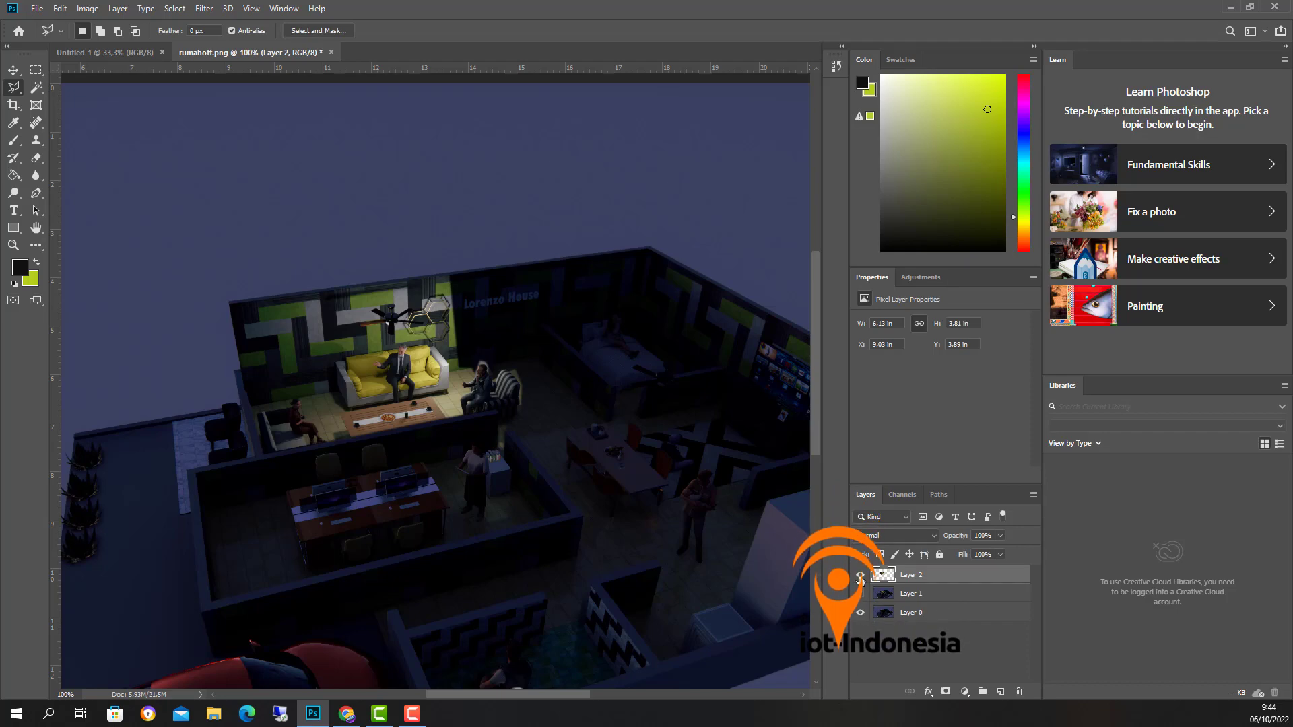
Step: Hide Layer 0 and export the living room cutout as a transparent PNG named rtamuon in the ###latihan folder
left_click(860, 613)
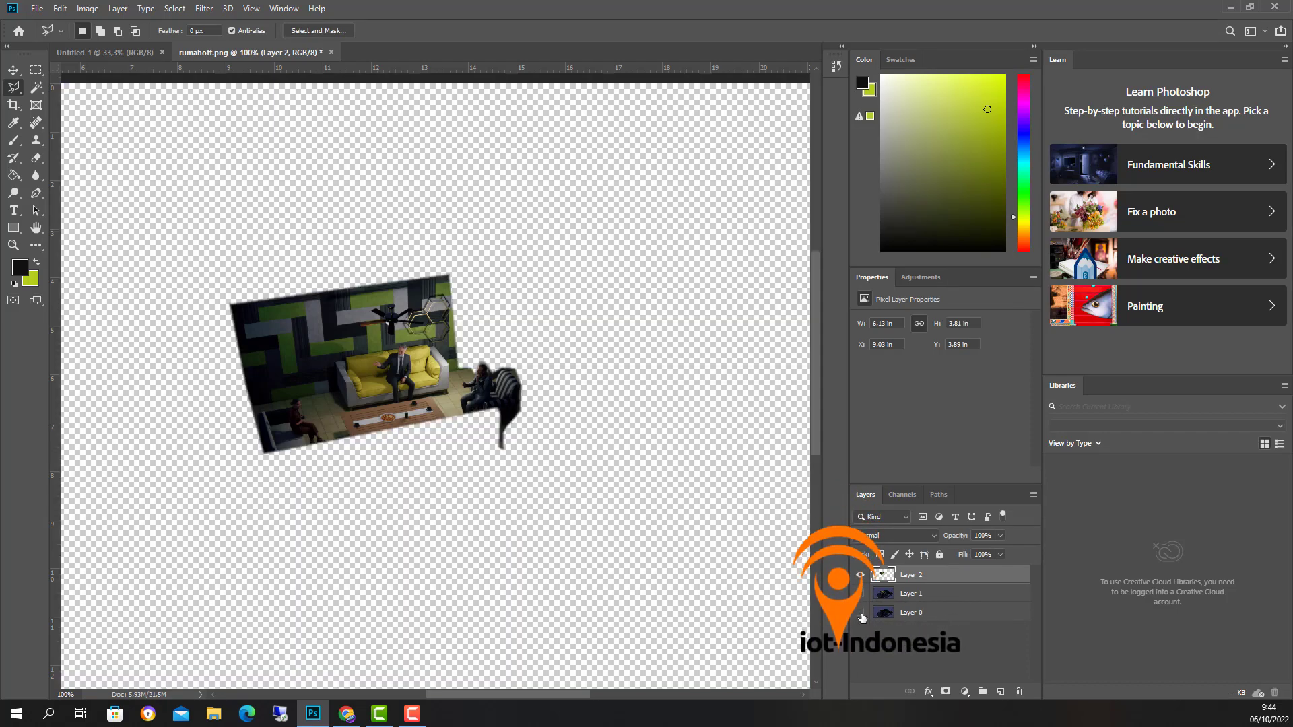
left_click(37, 9)
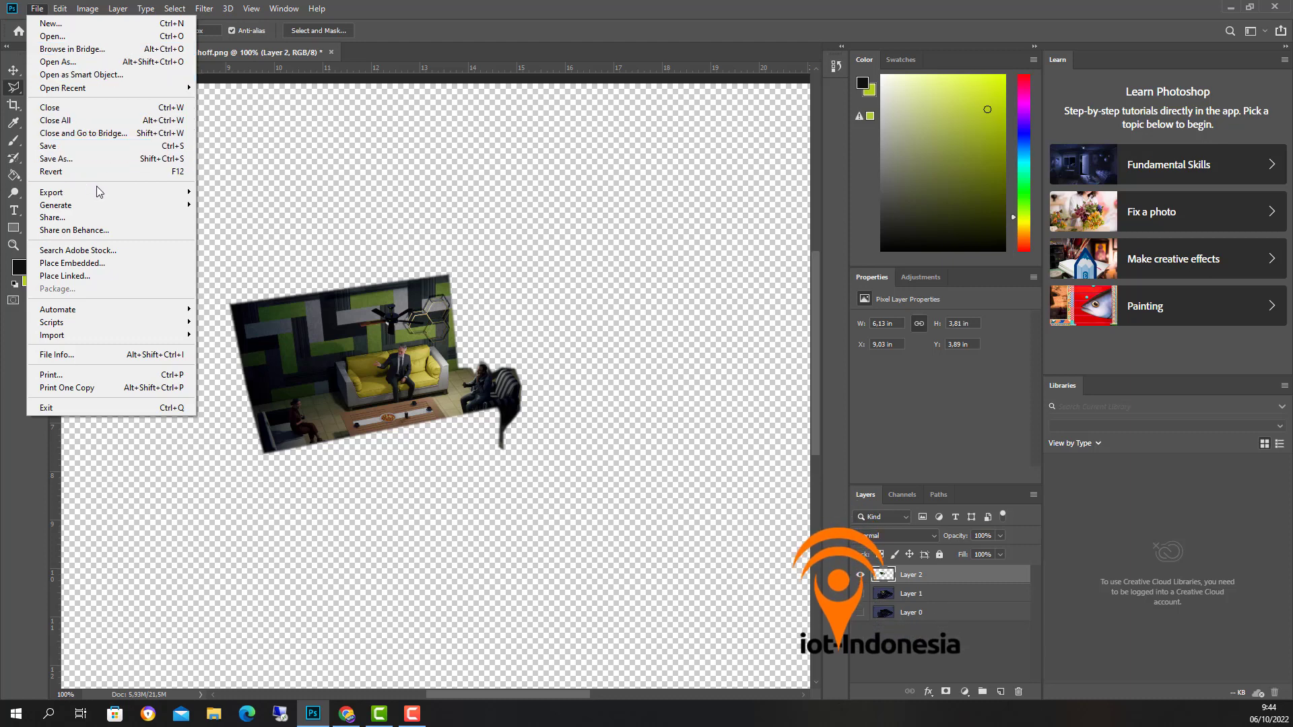
mouse_move(99, 192)
left_click(269, 192)
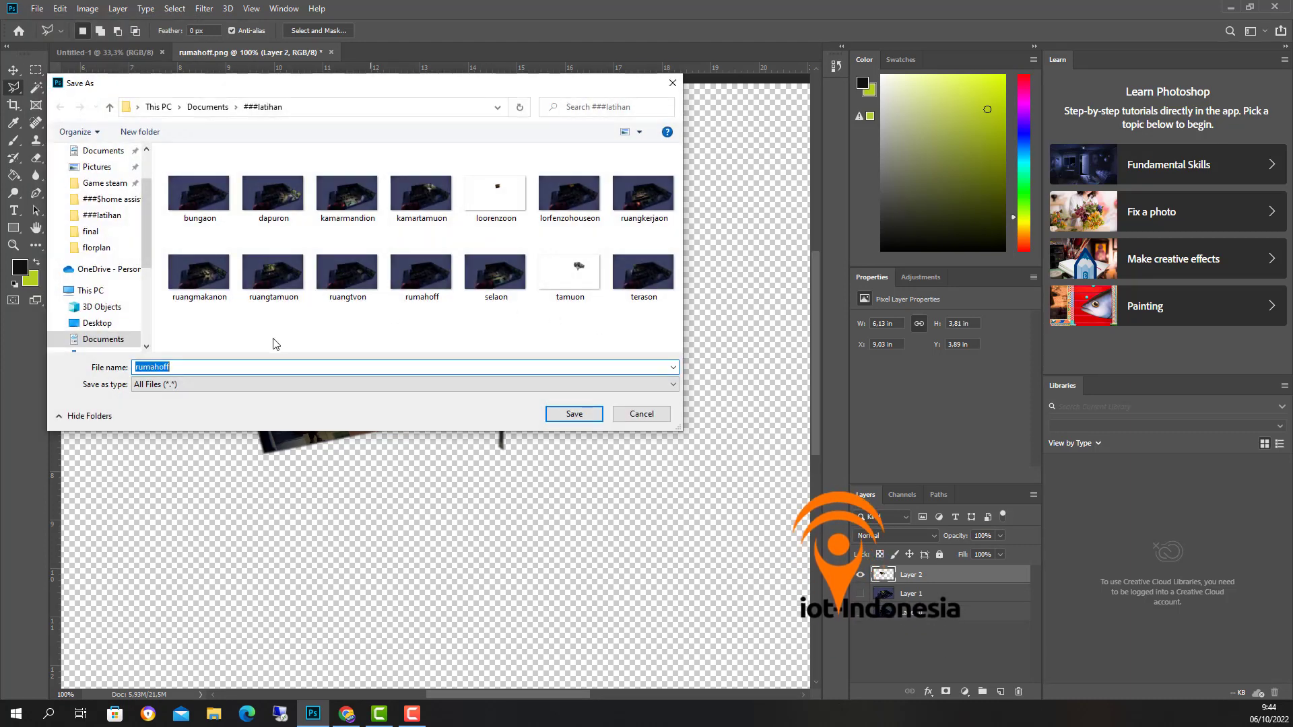
type("ta")
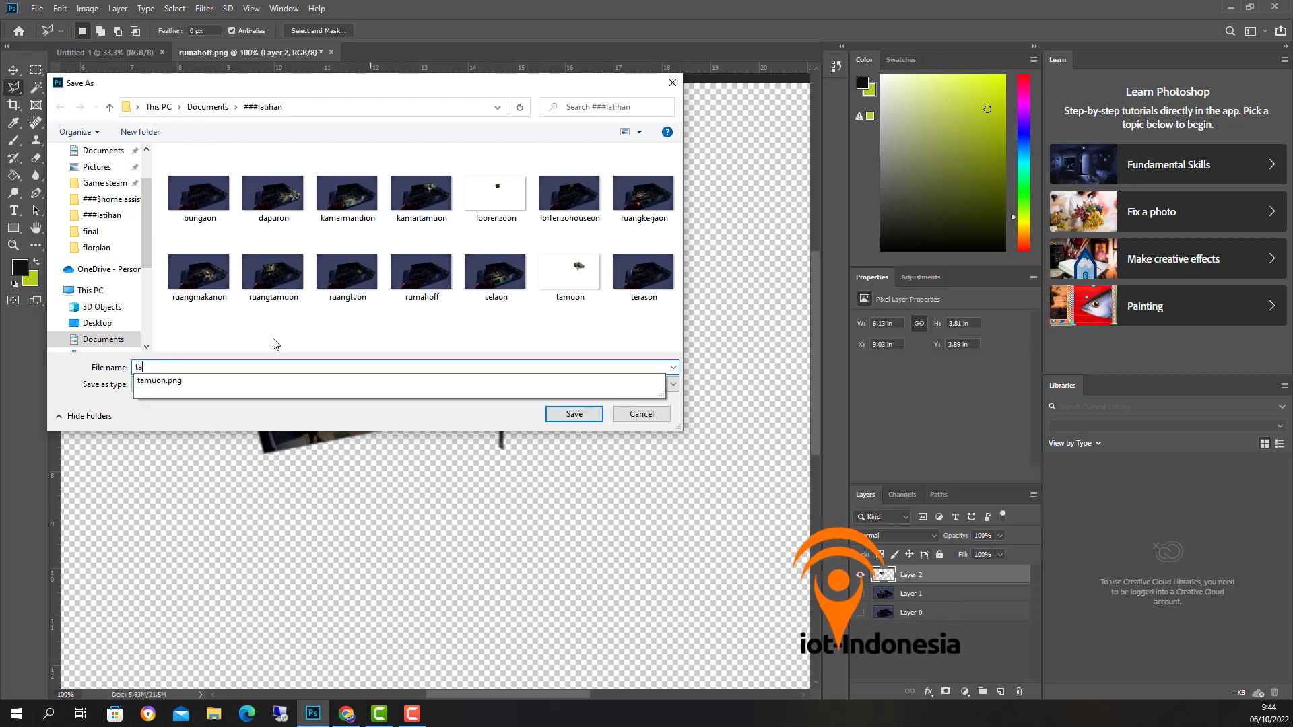
type("mu")
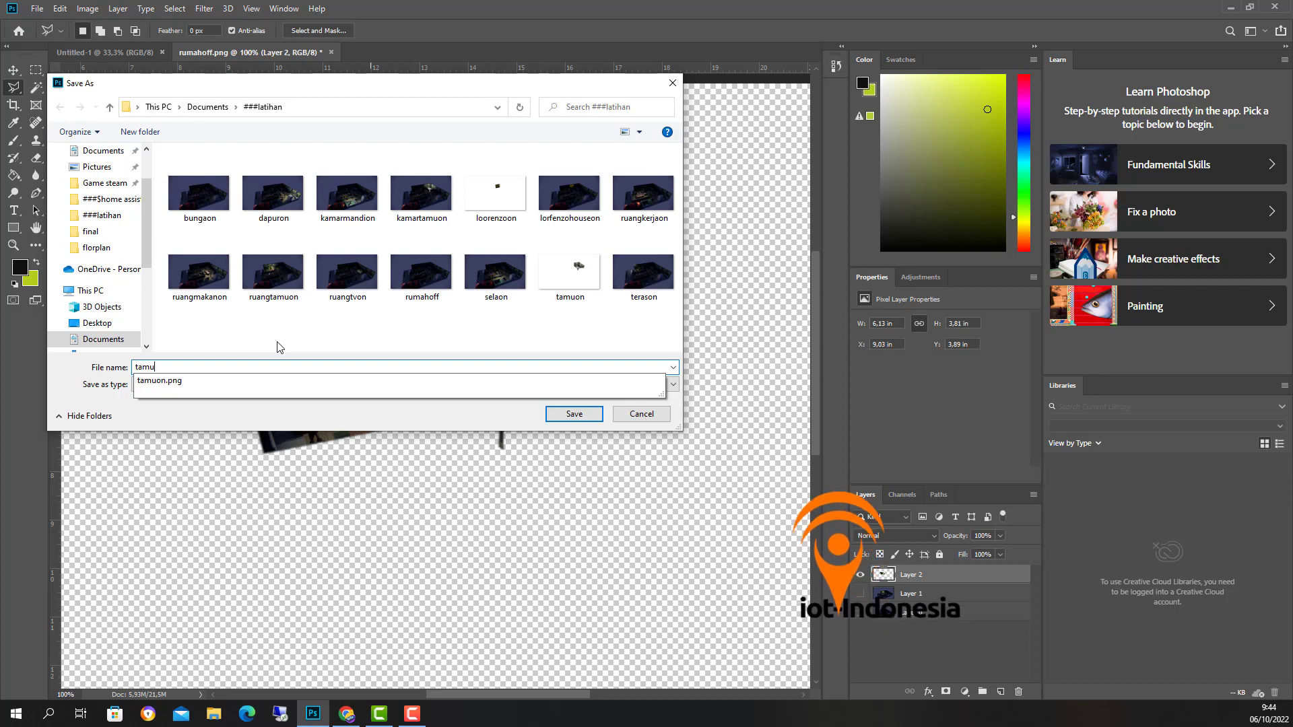
left_click(136, 367)
type("rtamu")
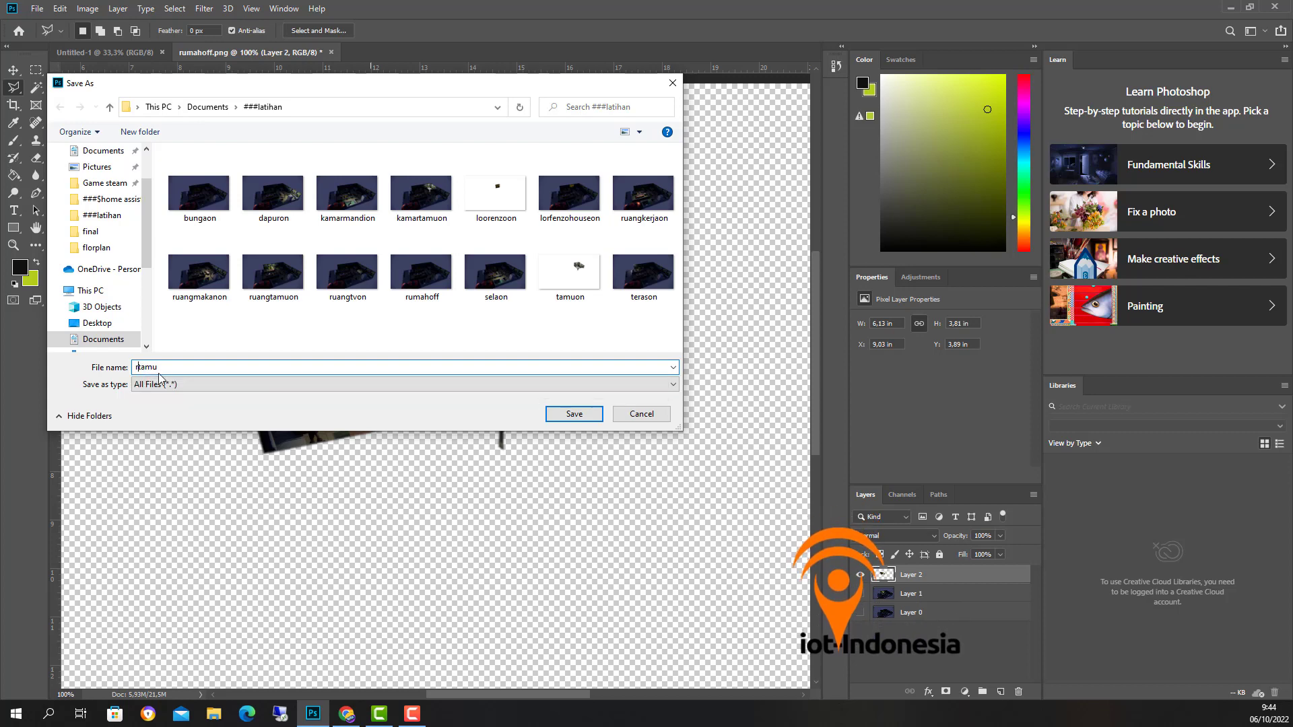
type("on")
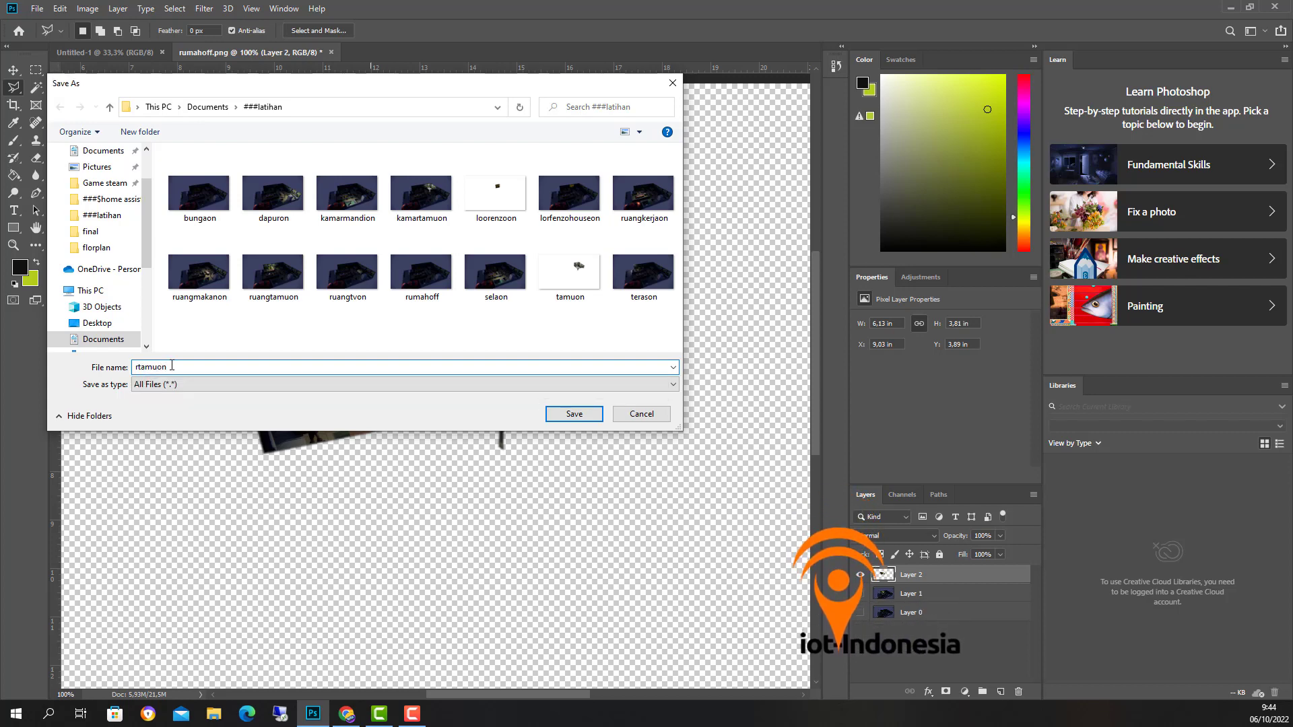
key("Return")
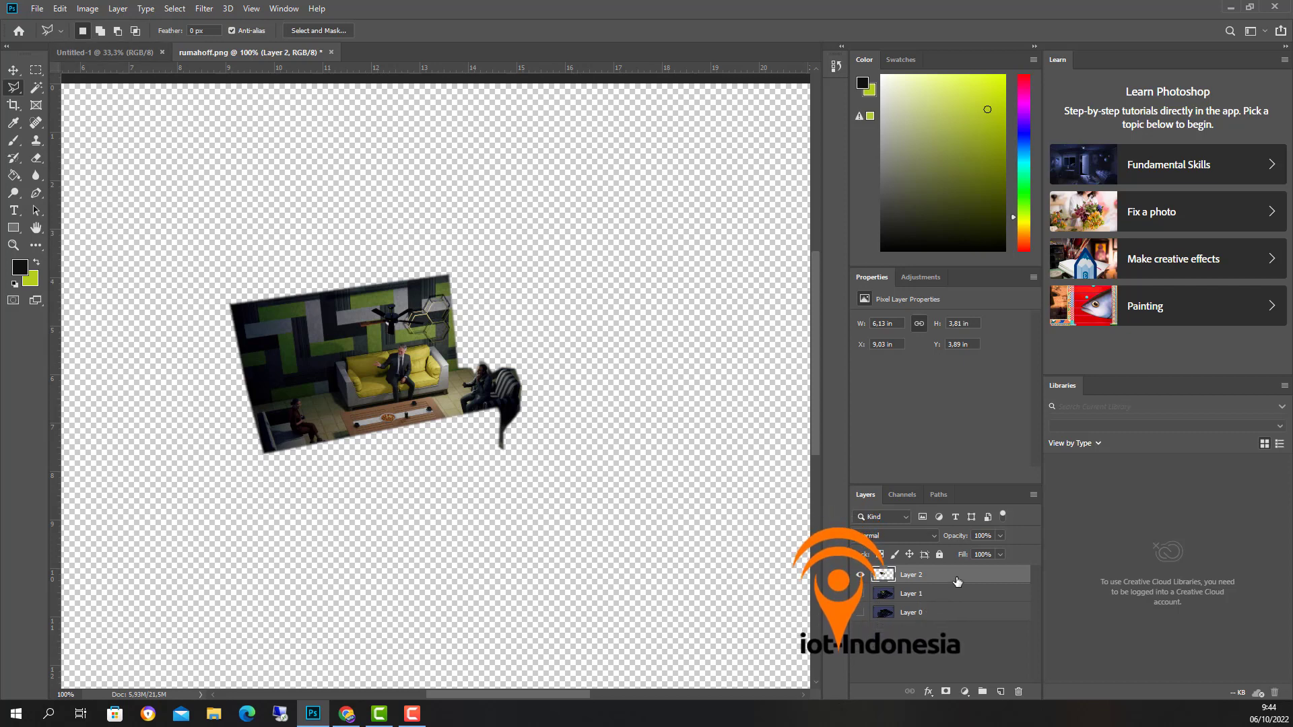
Step: Delete the living room cutout layer and Layer 1, and show Layer 0 again
key("Delete")
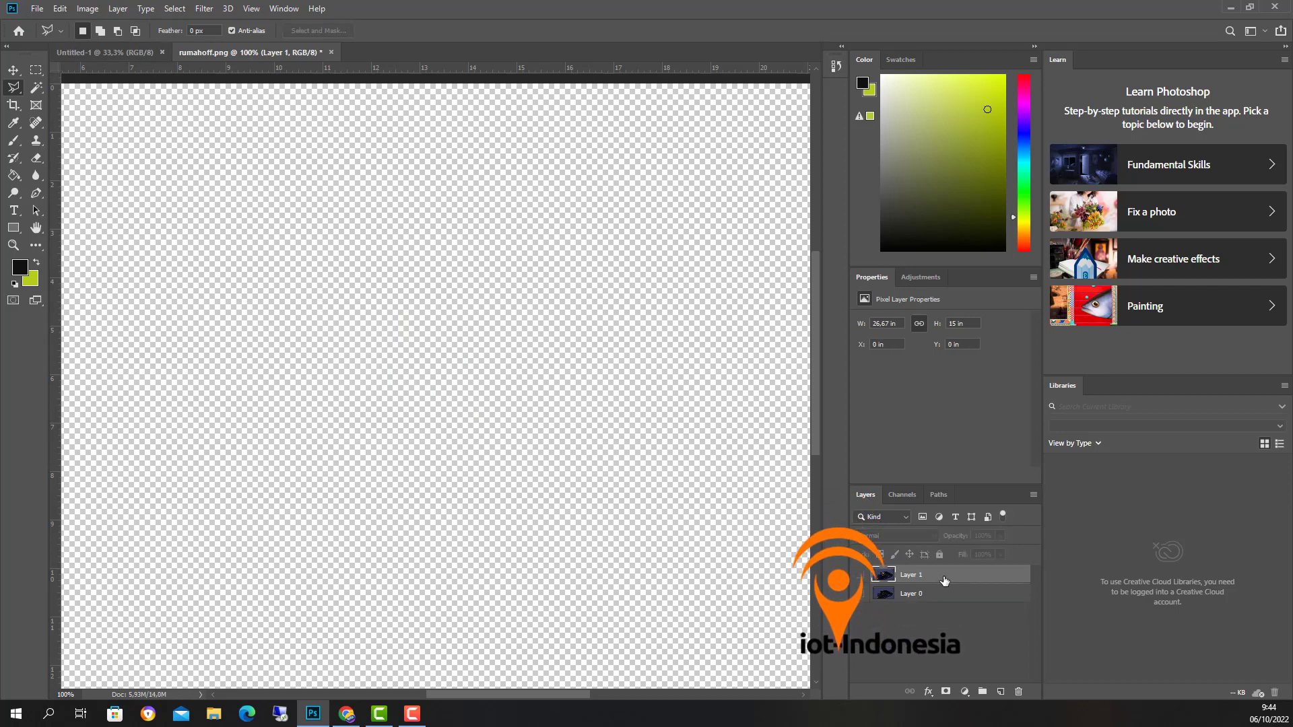
key("Delete")
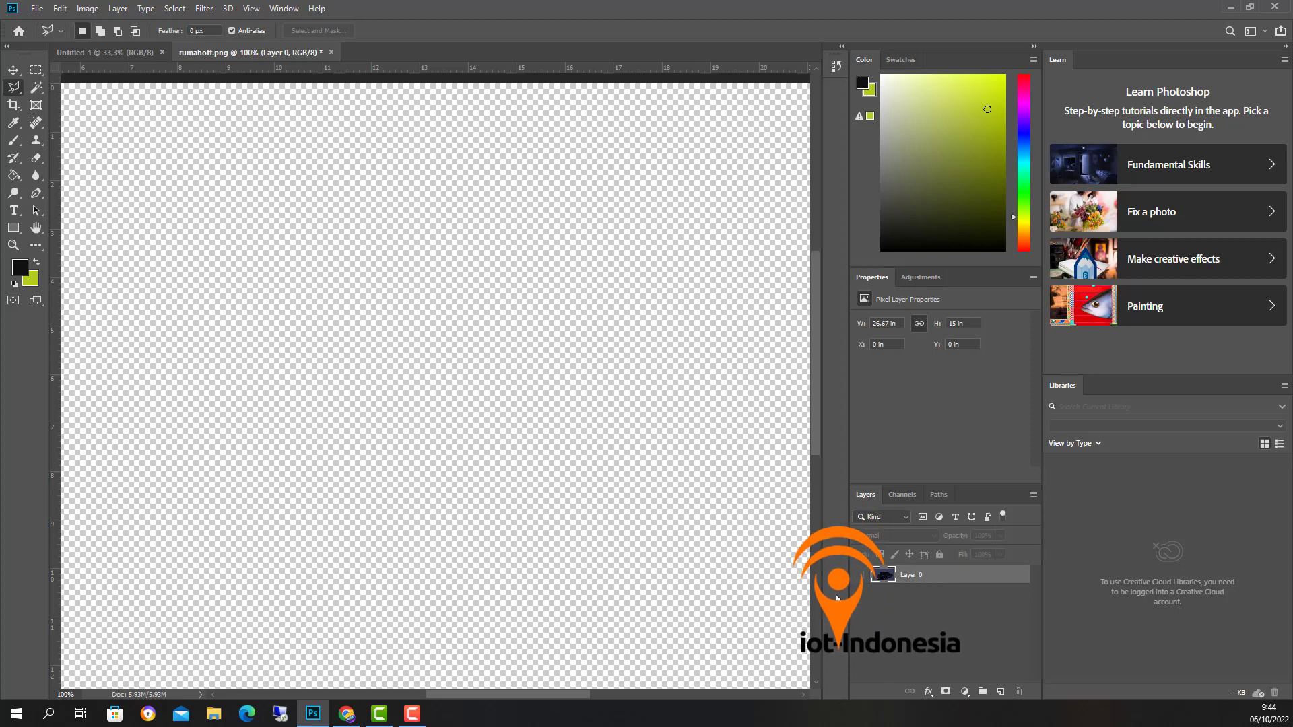
left_click(860, 576)
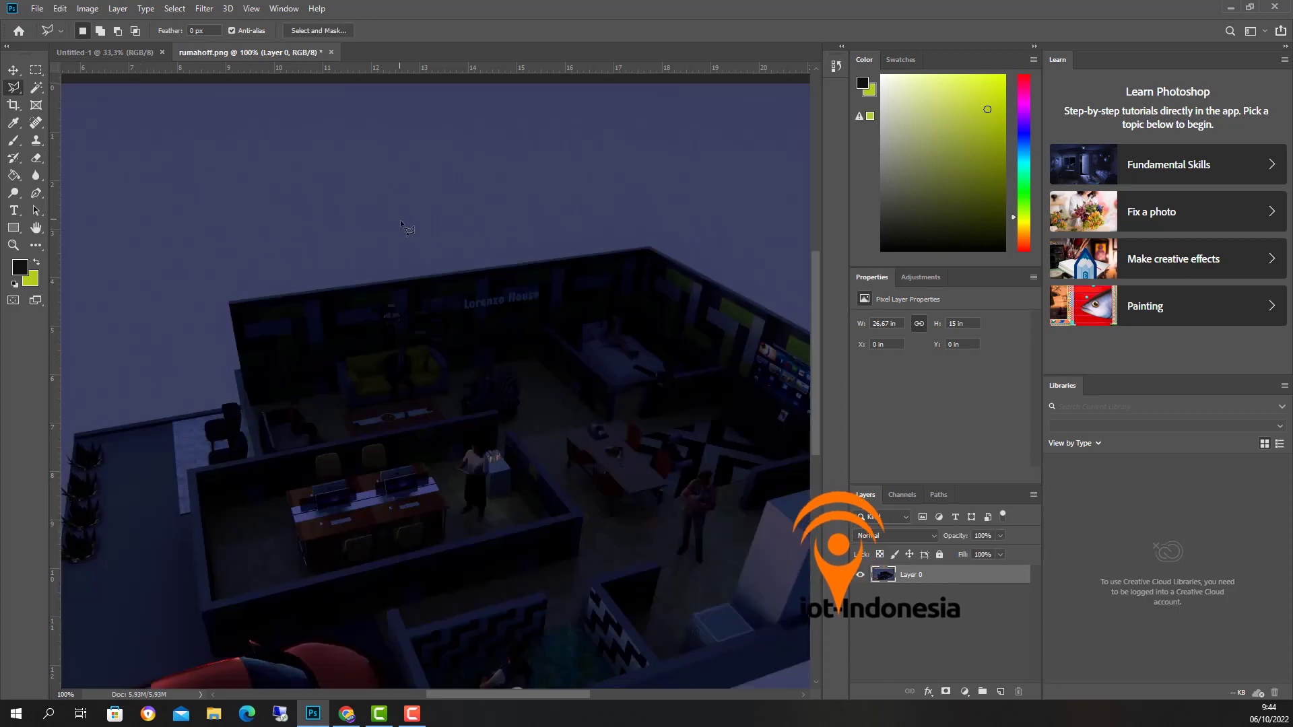
Step: Open dapuron from the ###latihan folder and undock it into a floating window
left_click(12, 71)
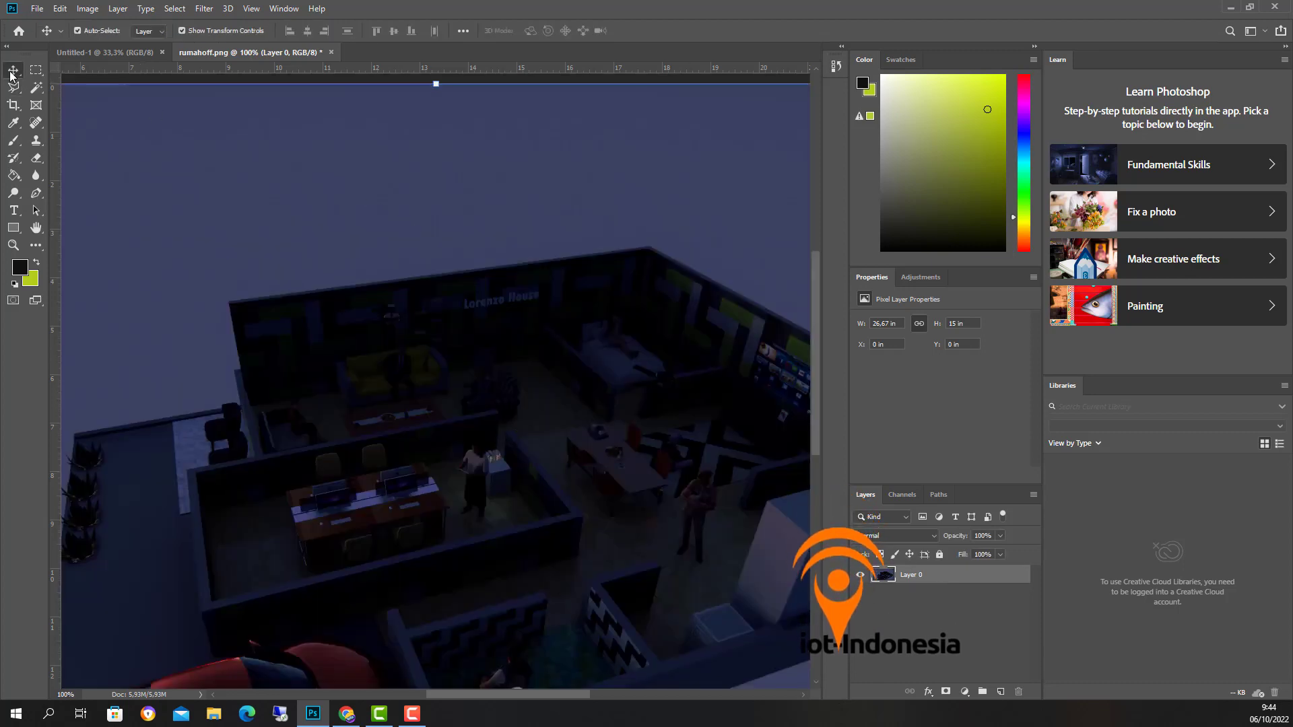
key("ctrl+minus")
key("ctrl+minus")
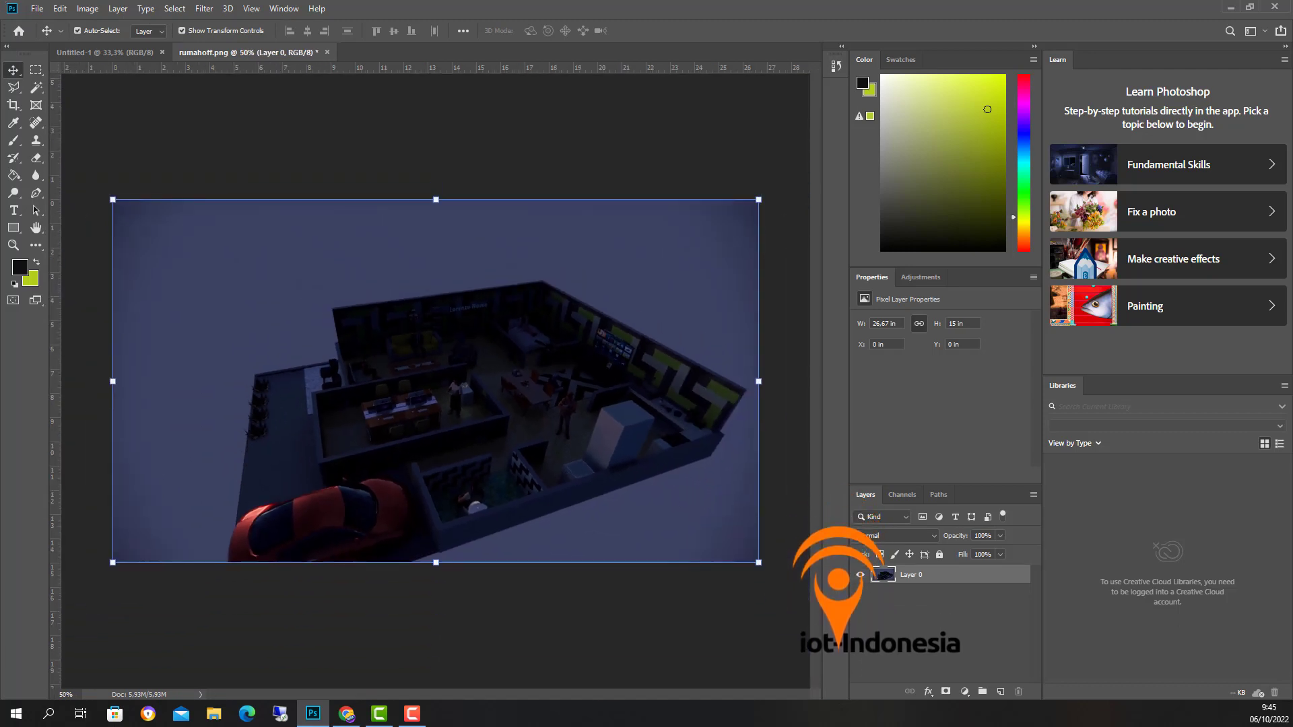
left_click(36, 9)
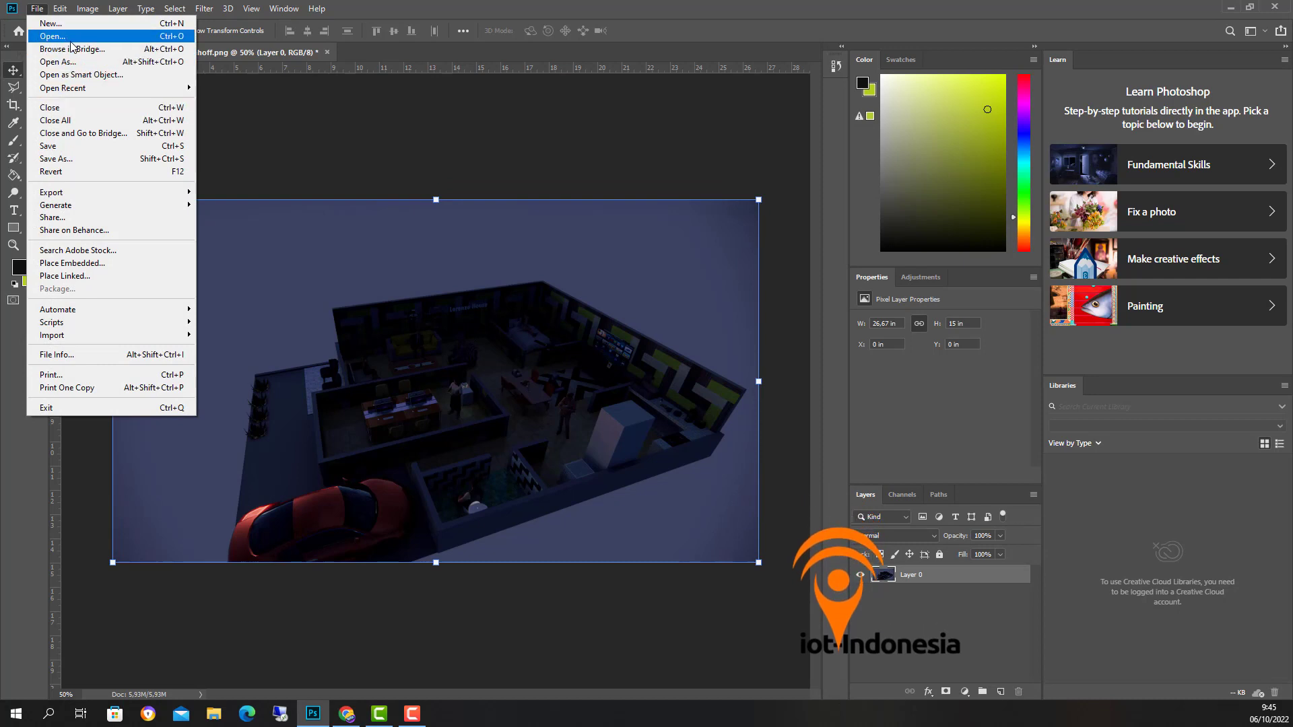
left_click(51, 35)
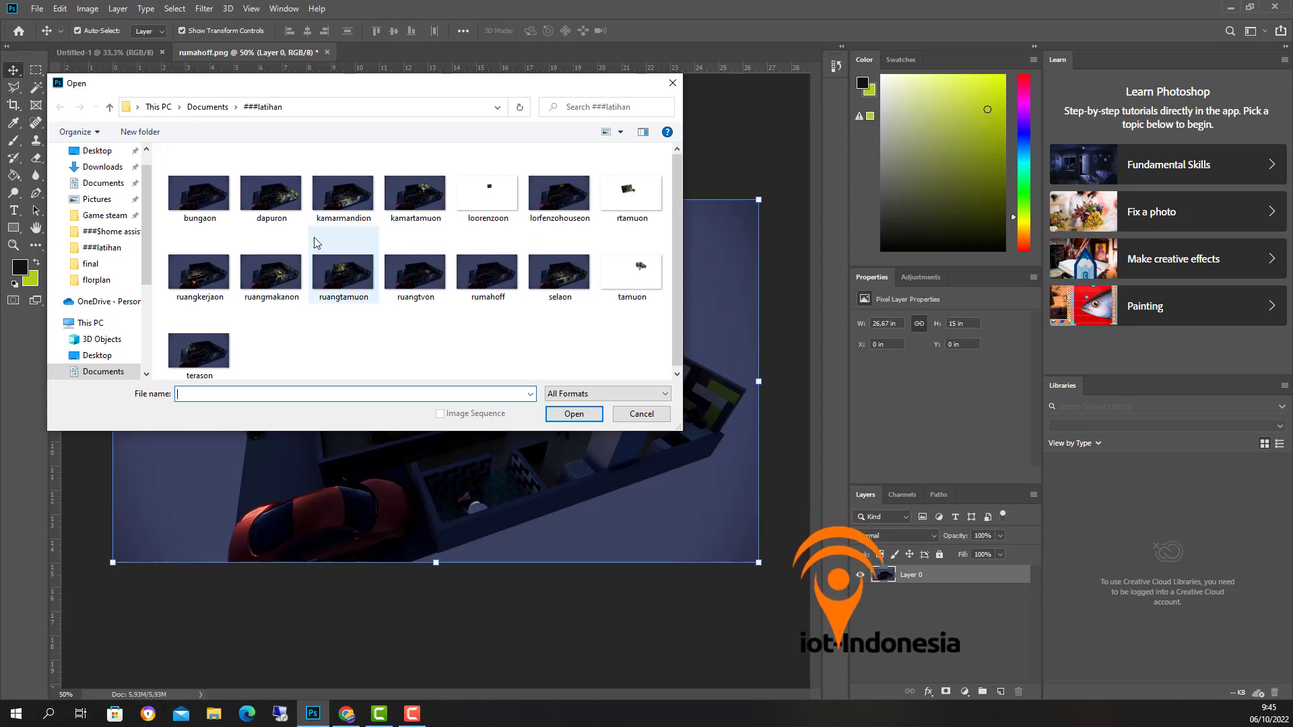
left_click(286, 219)
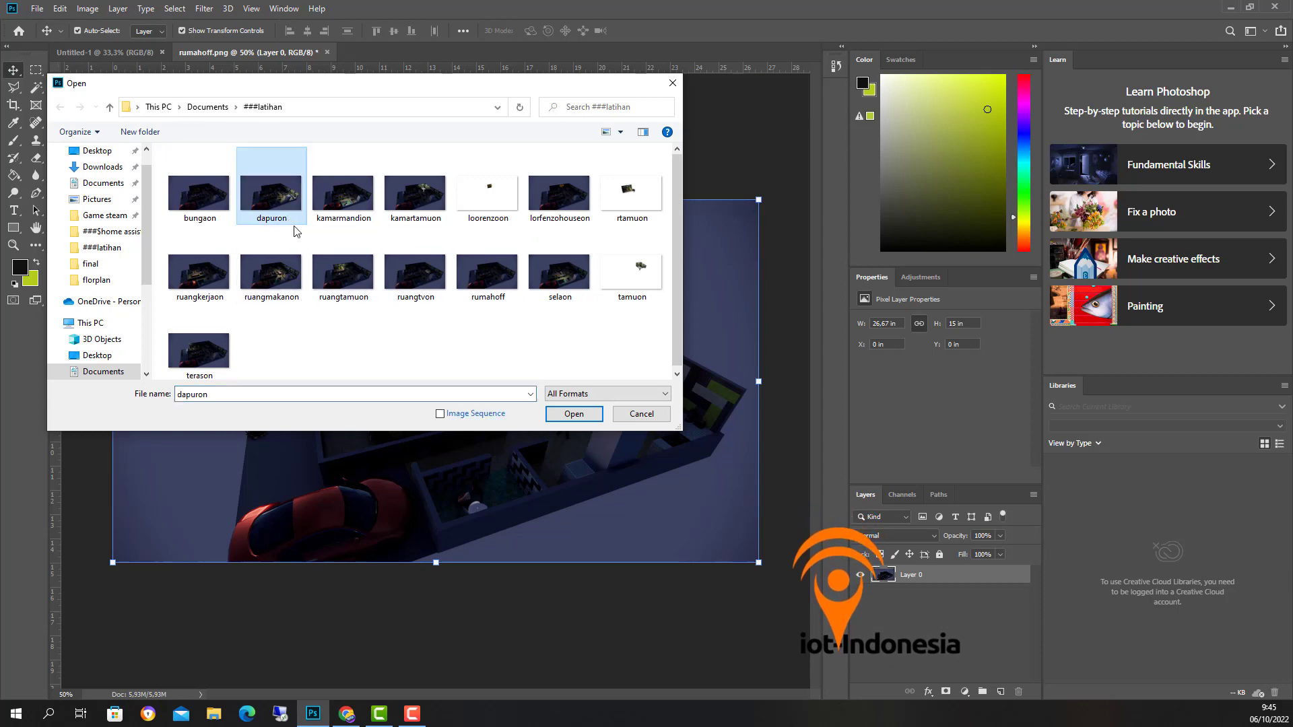
left_click(575, 415)
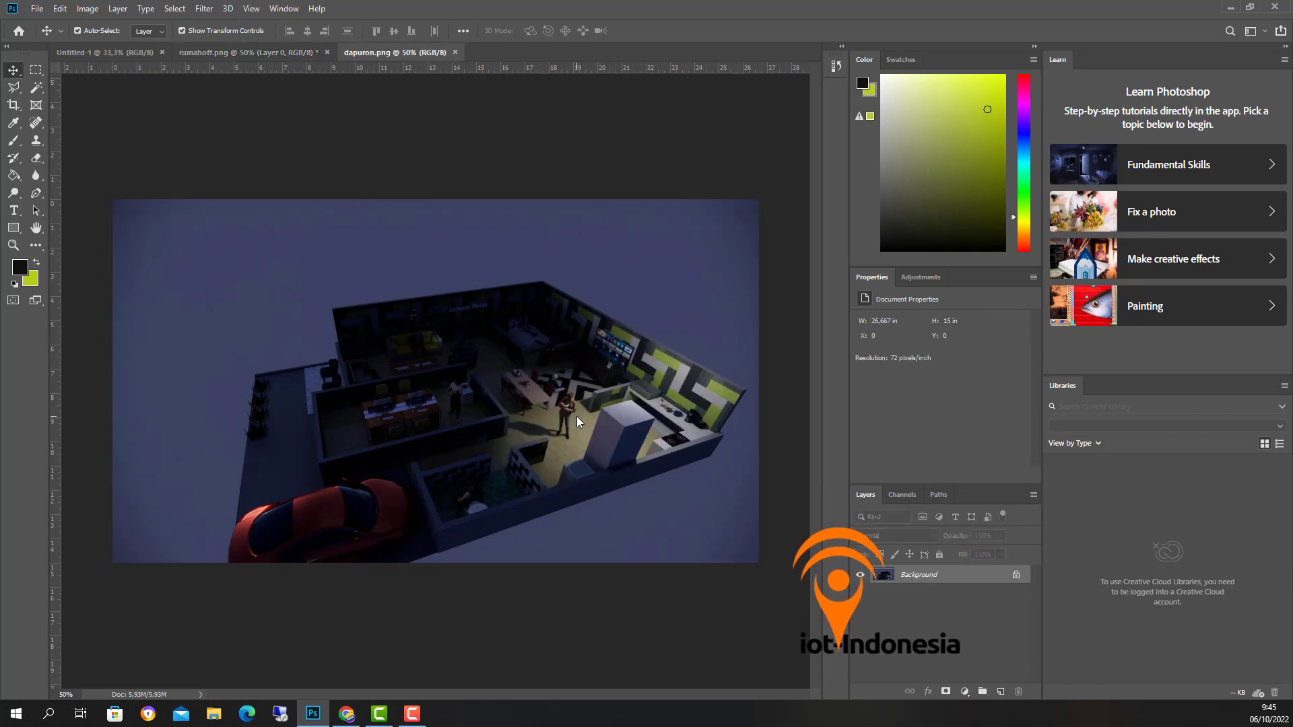
left_click_drag(391, 53, 574, 151)
Step: Copy the dapuron render into the rumahoff document as a canvas-aligned new layer, close its source window, and hide the layer to check alignment
left_click_drag(814, 362, 472, 396)
left_click(1174, 148)
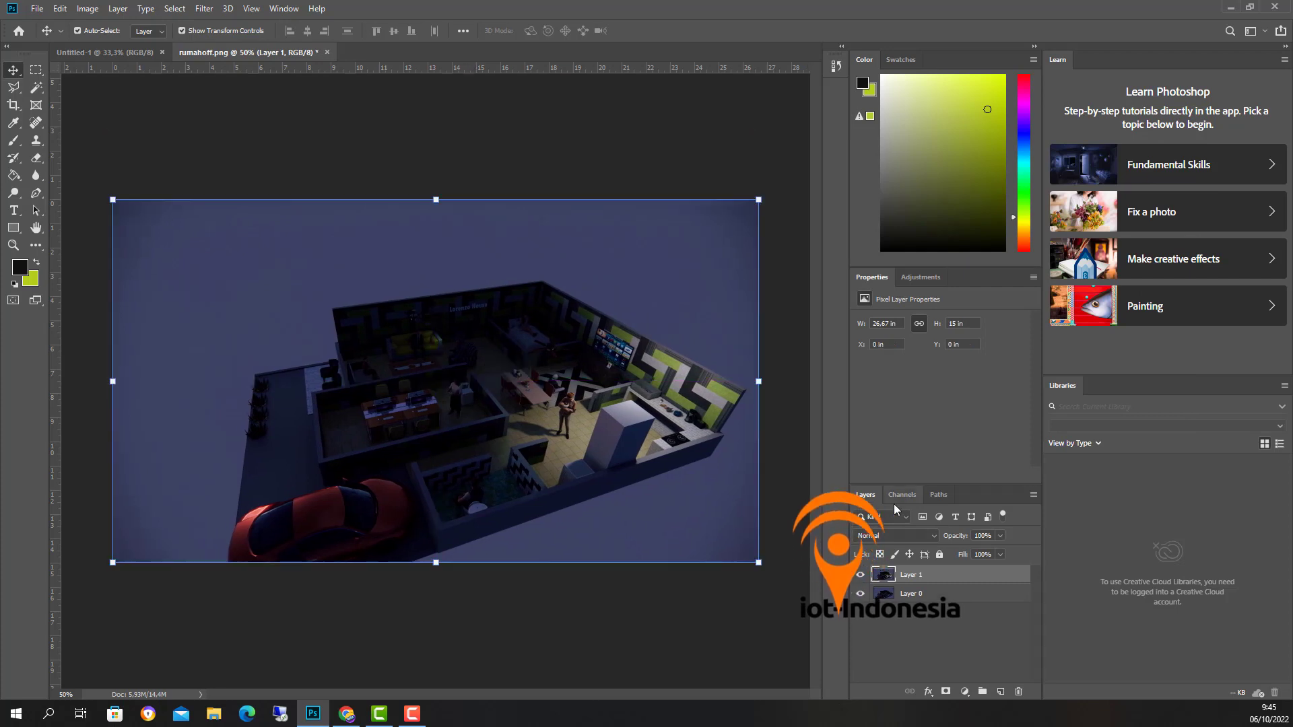
left_click(860, 575)
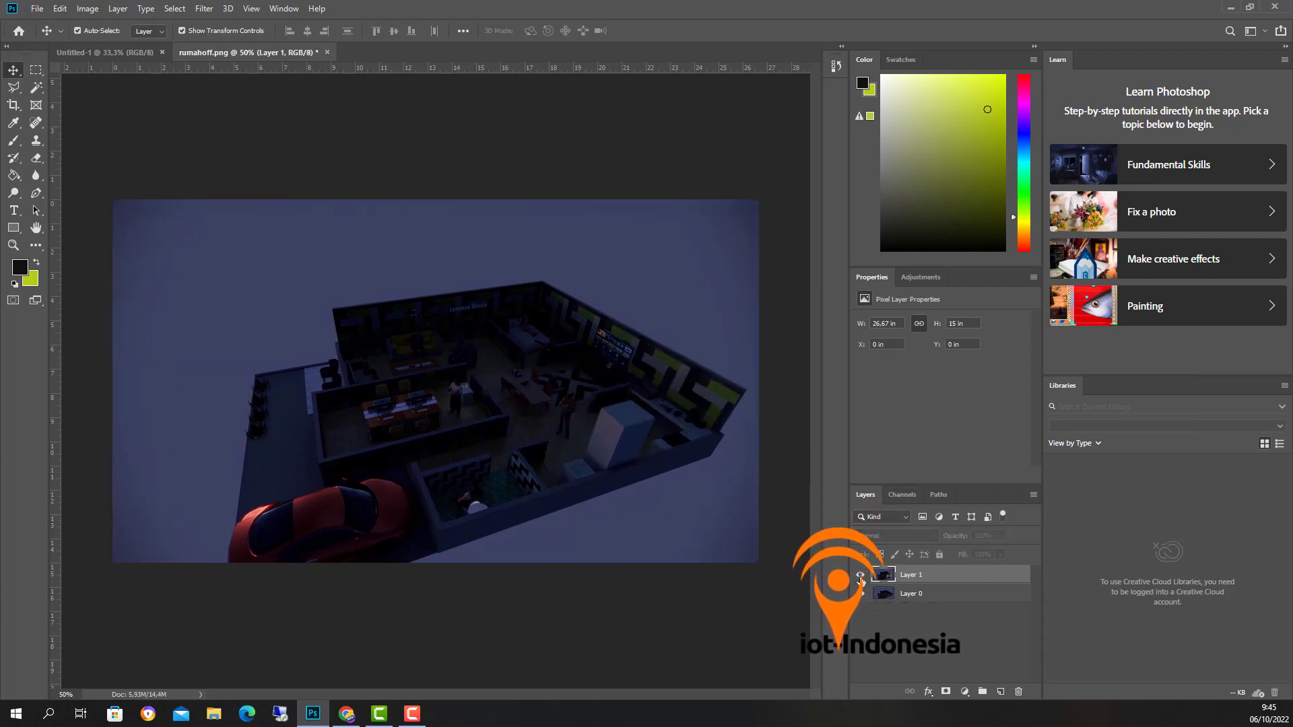
Step: Show only Layer 1 and trace a closed polygonal lasso selection around the lit kitchen, including the standing figure and adjoining floor
left_click(860, 576)
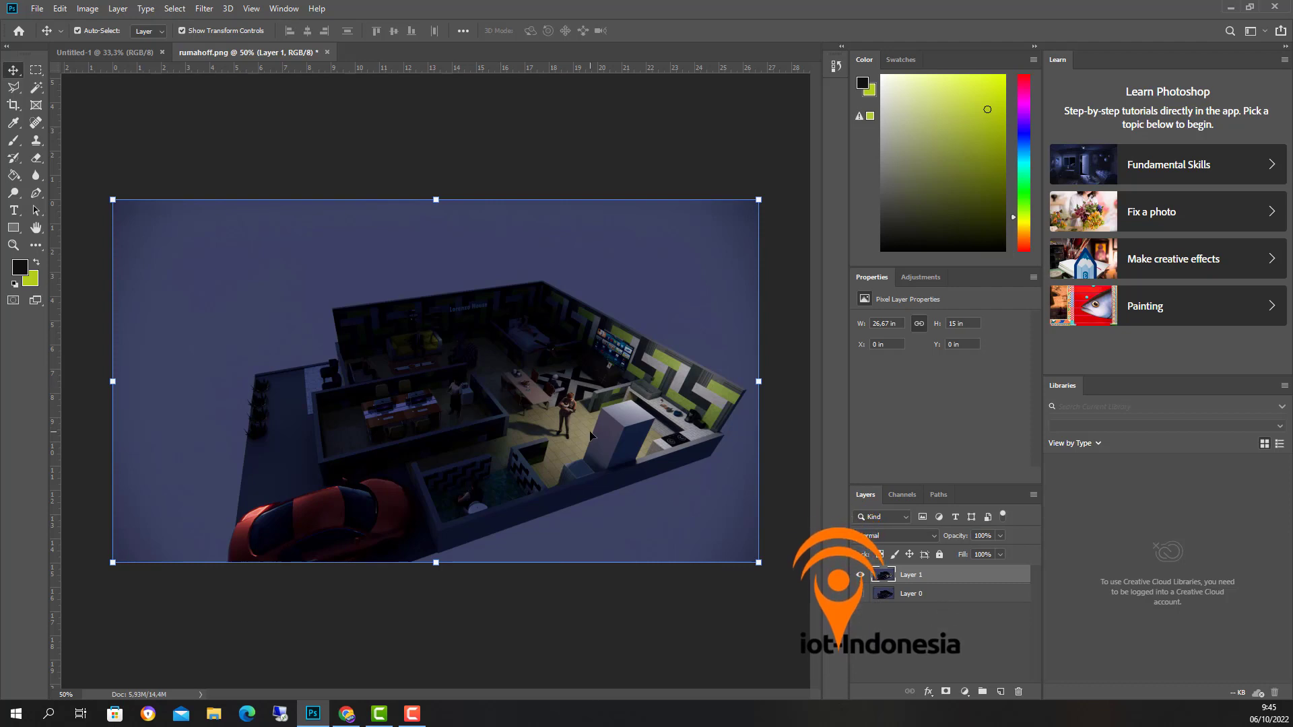
key("ctrl+plus")
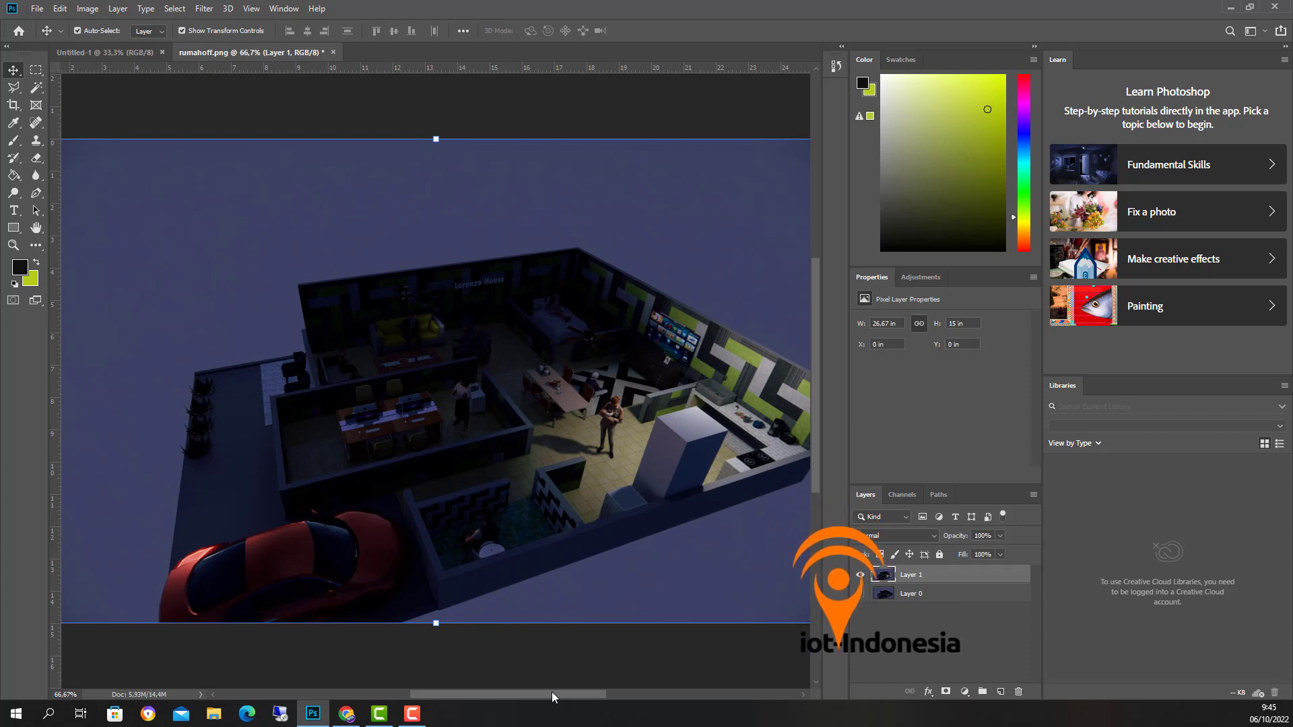
left_click_drag(551, 692, 601, 693)
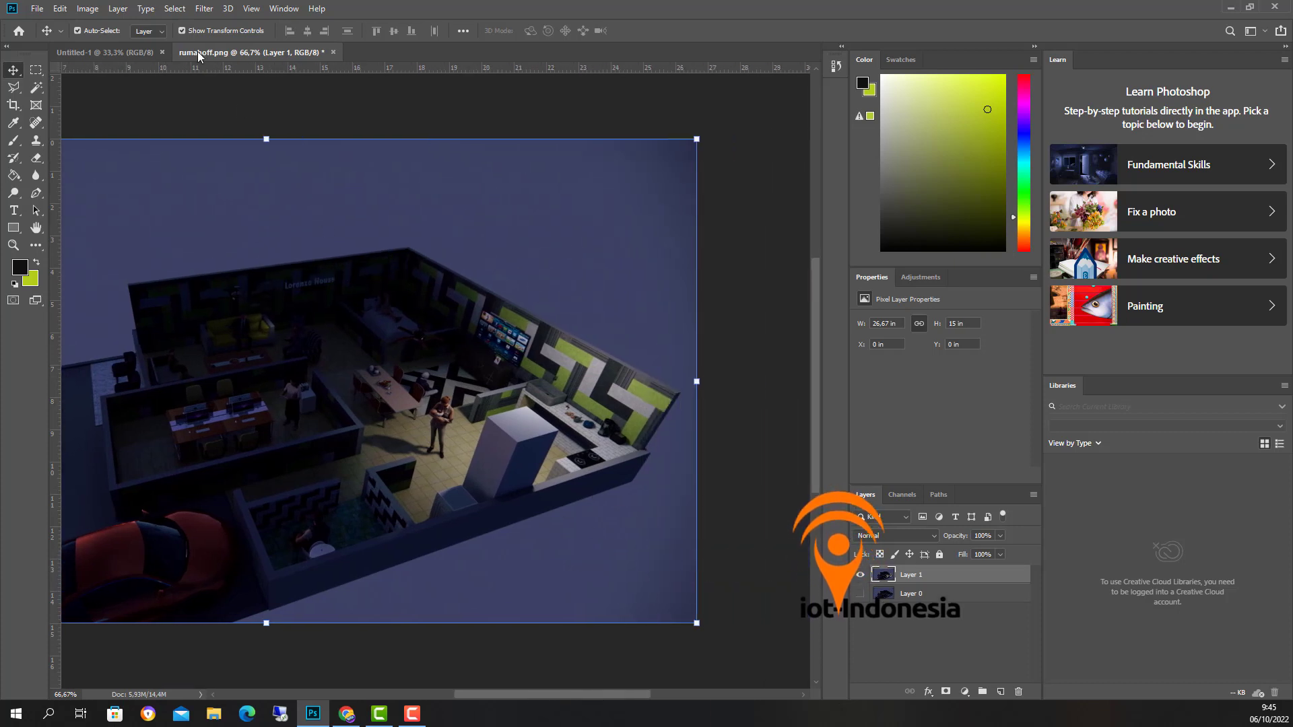
left_click(14, 86)
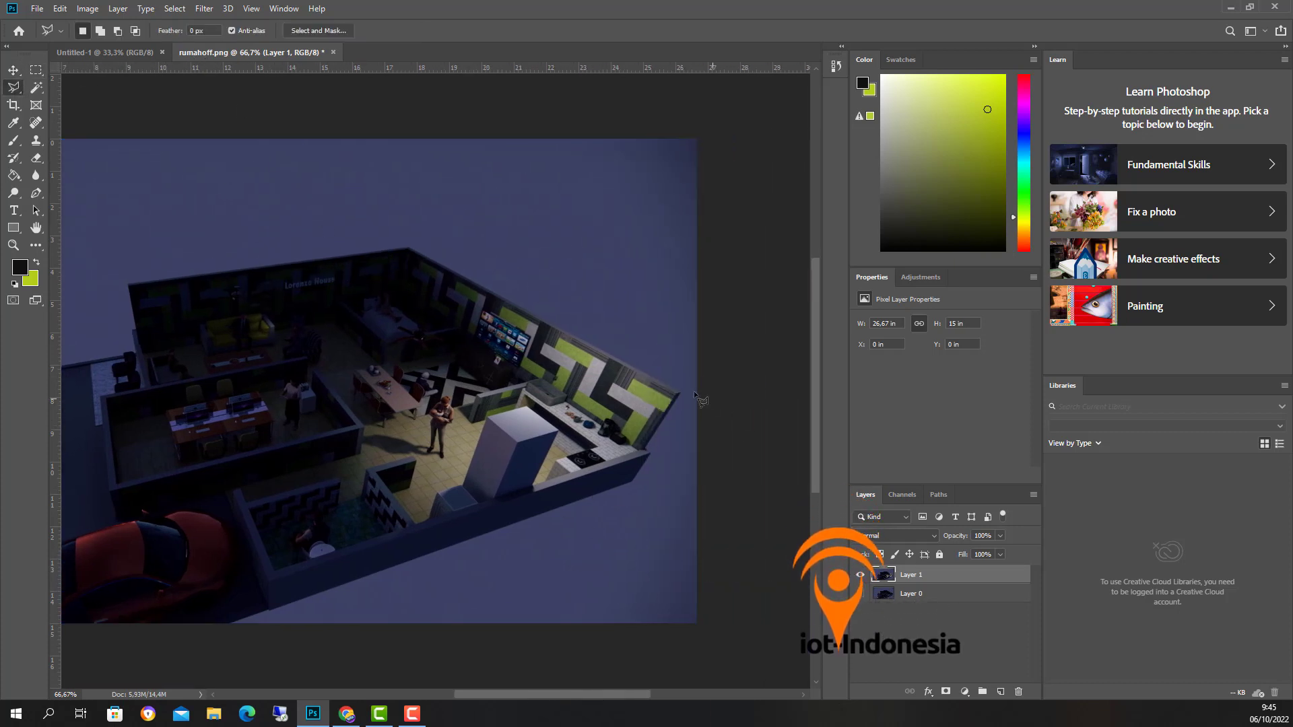
left_click(677, 392)
left_click(479, 397)
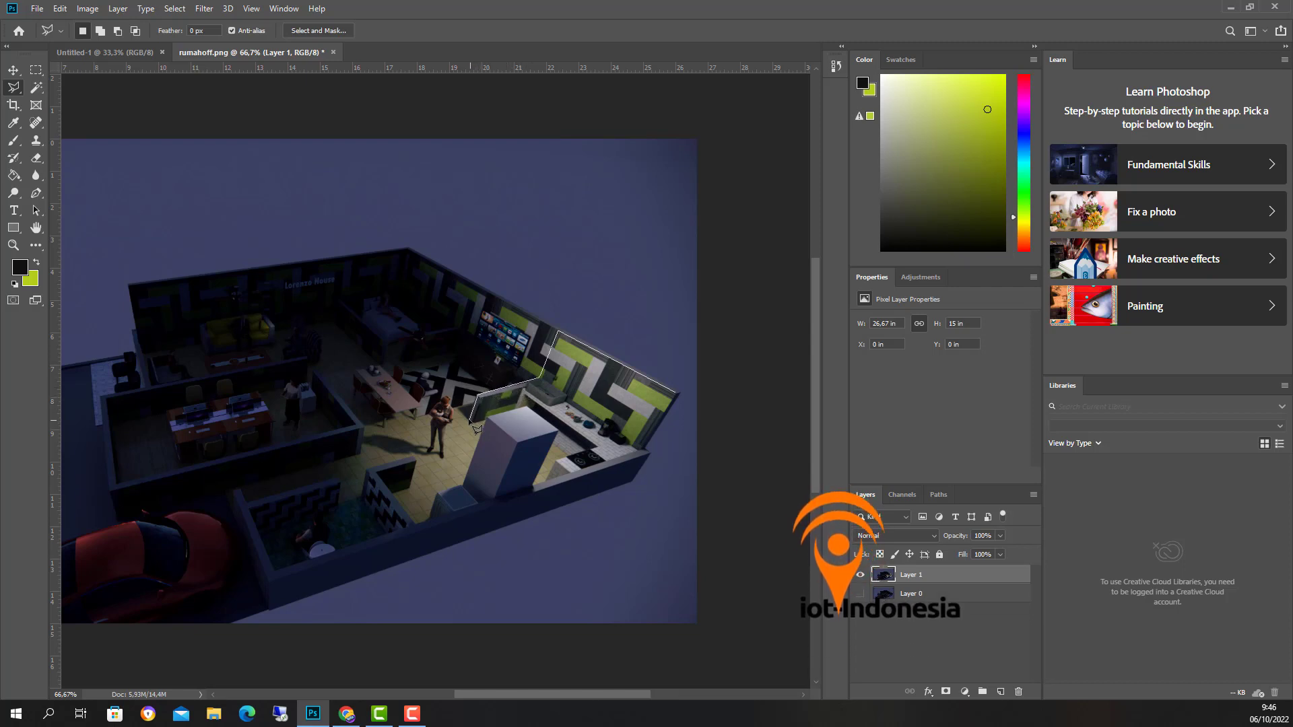
left_click(444, 399)
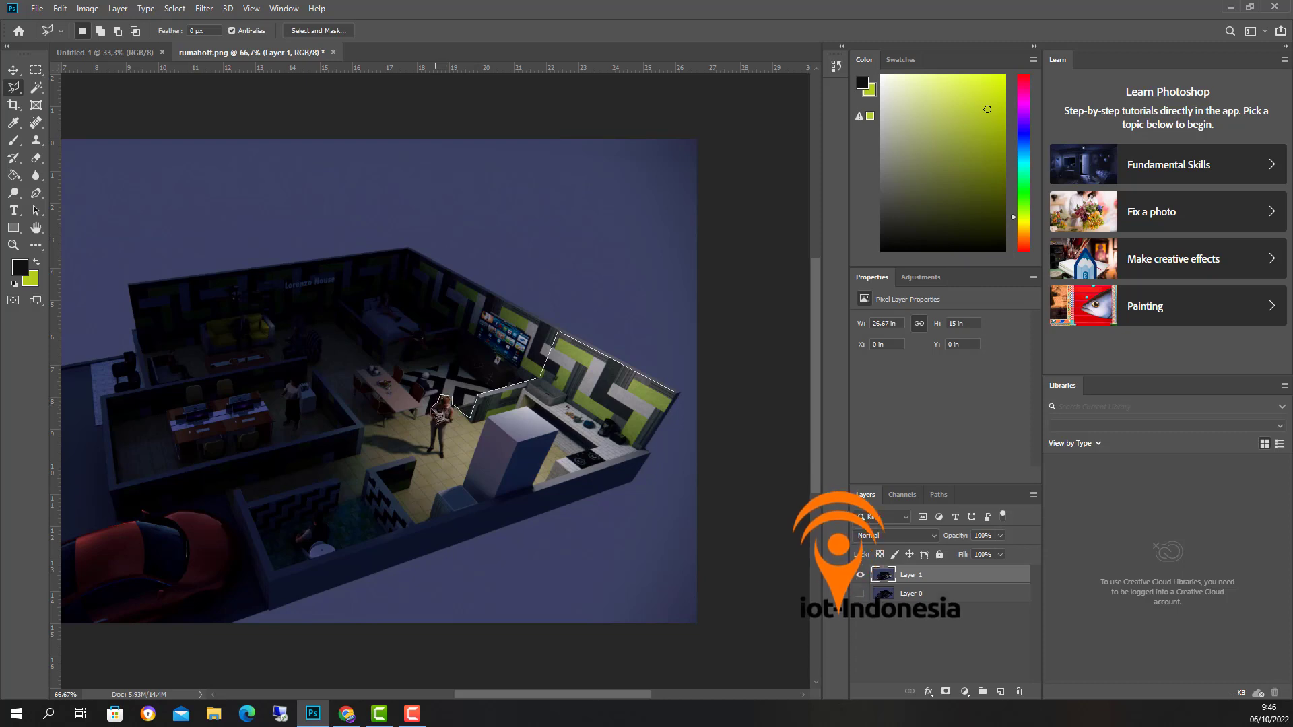
left_click(407, 423)
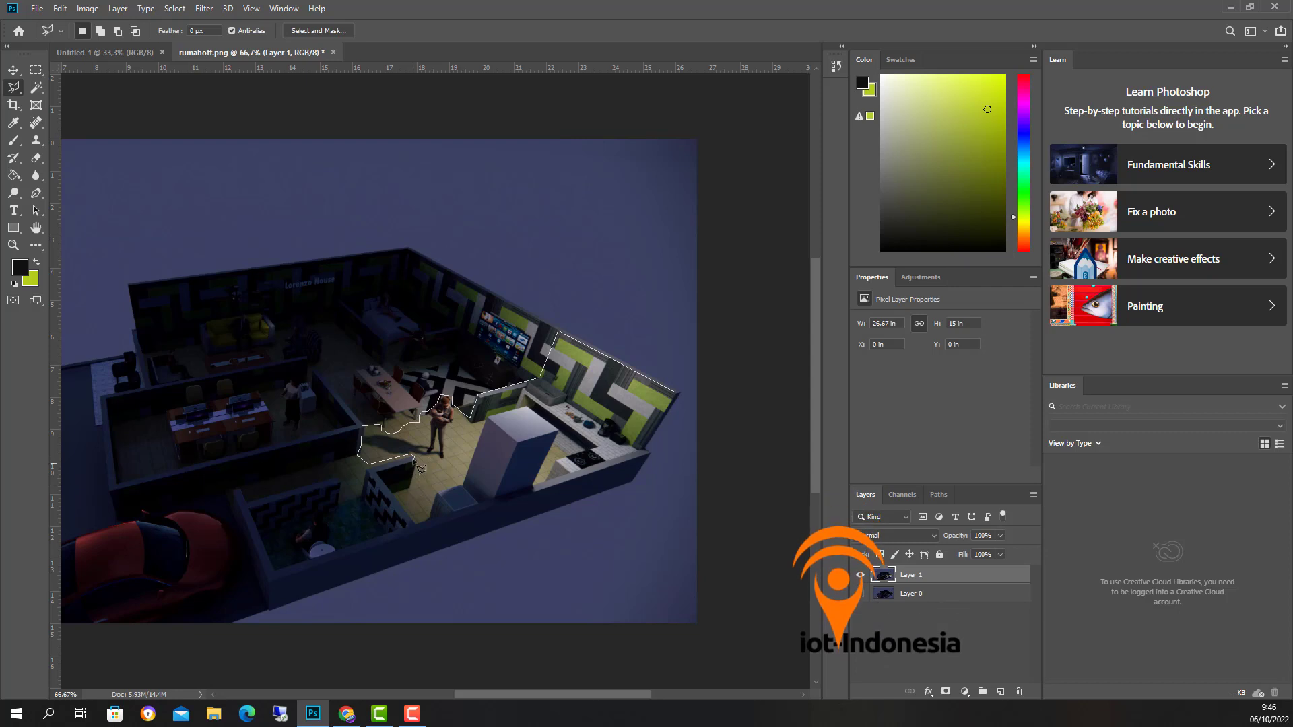
left_click(414, 487)
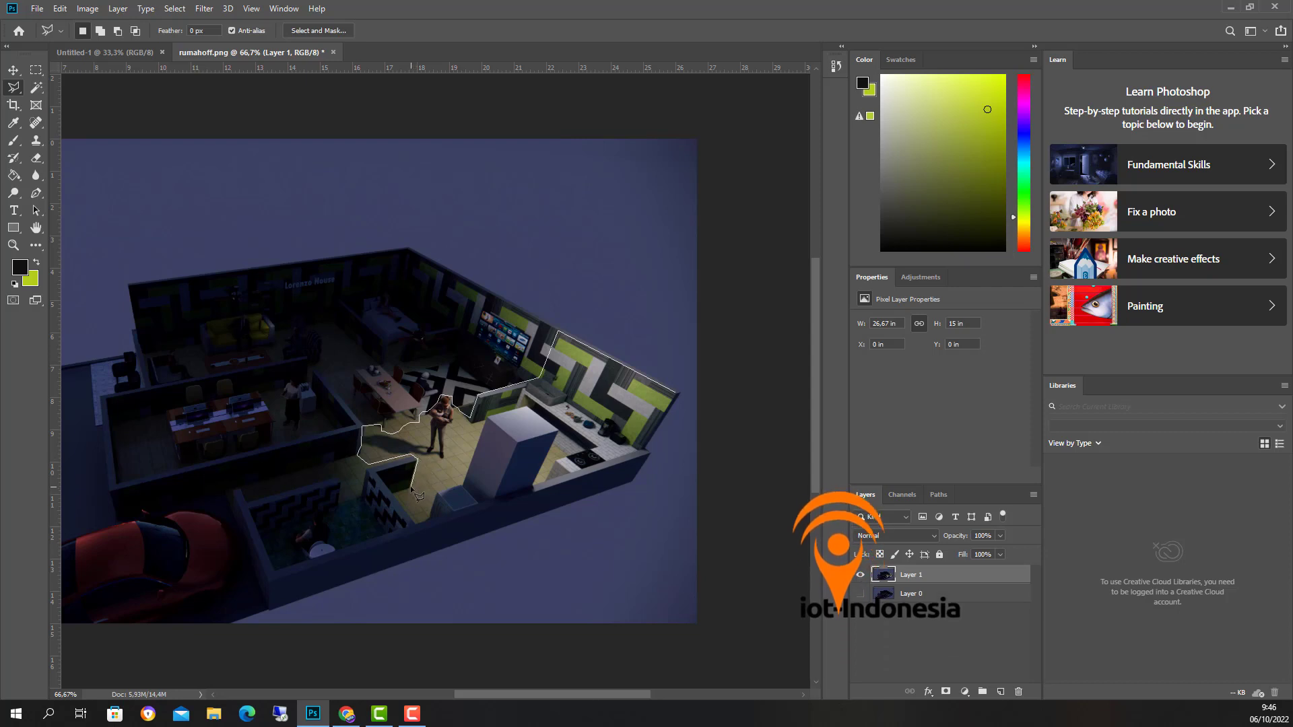
left_click(416, 522)
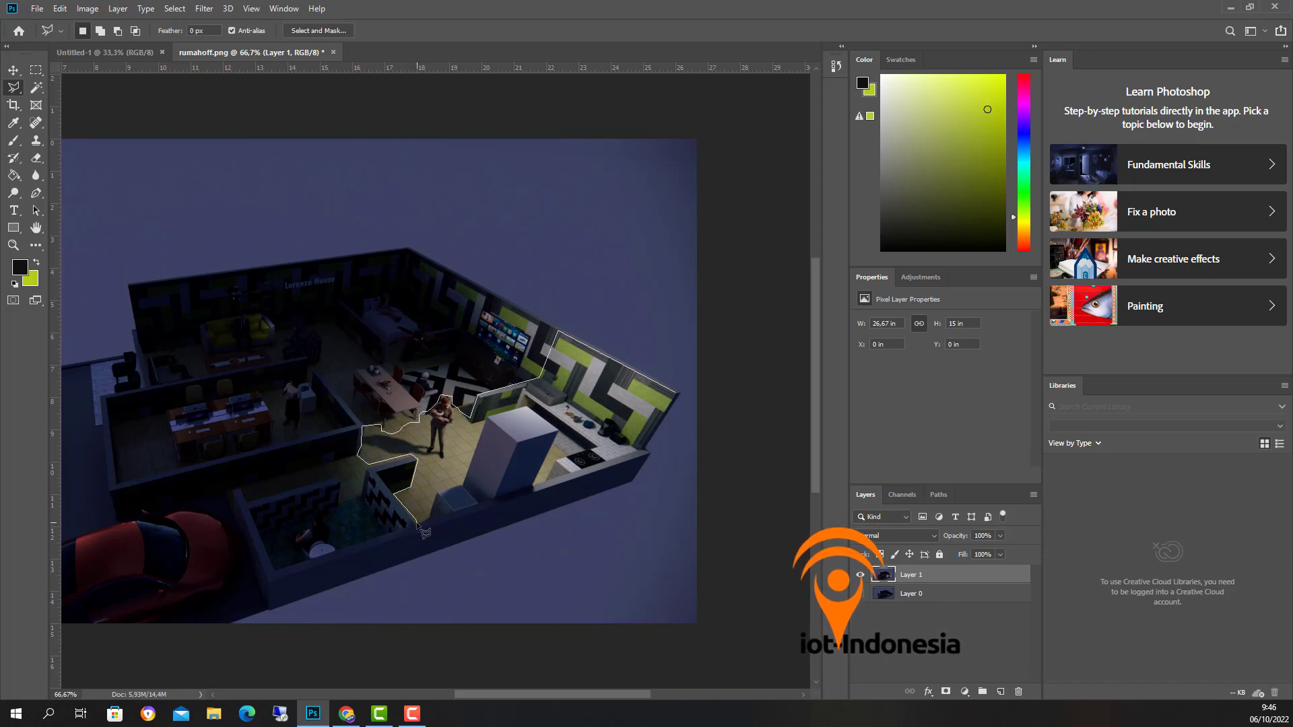
left_click(438, 492)
left_click(678, 396)
Step: Feather the kitchen selection by 1 pixel and copy it to a new layer
right_click(624, 390)
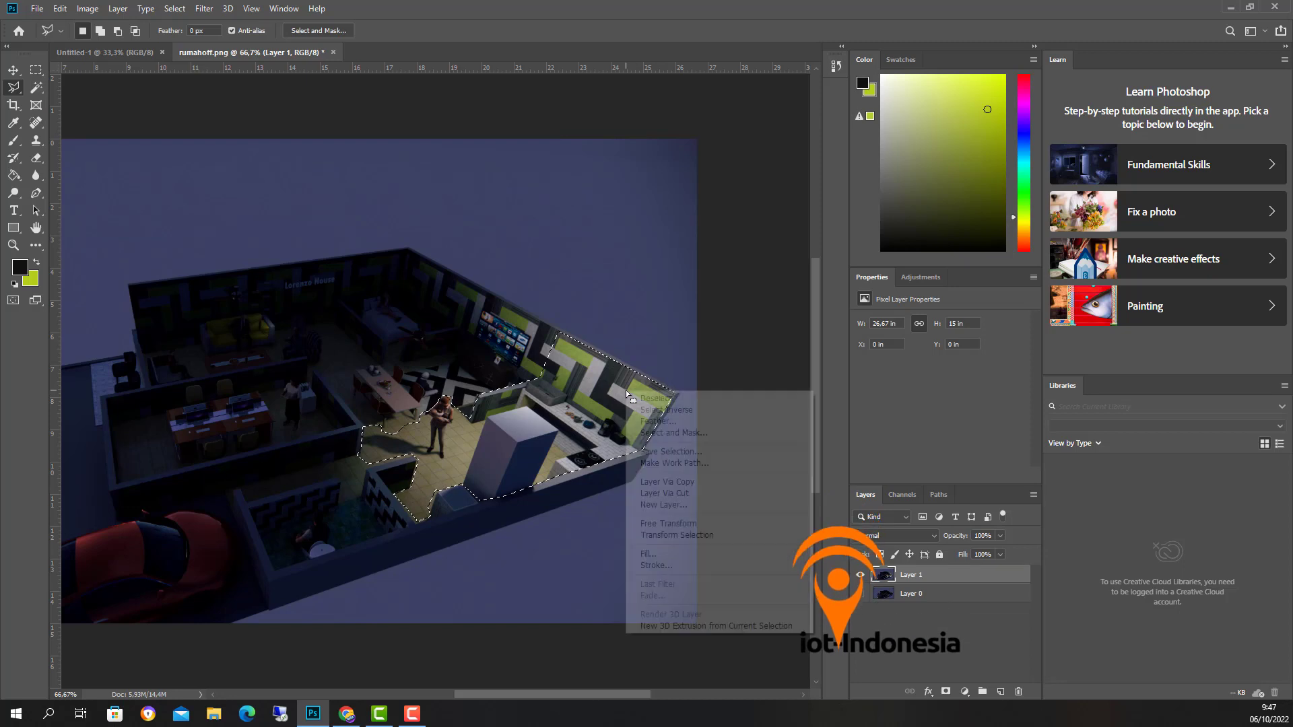
left_click(650, 420)
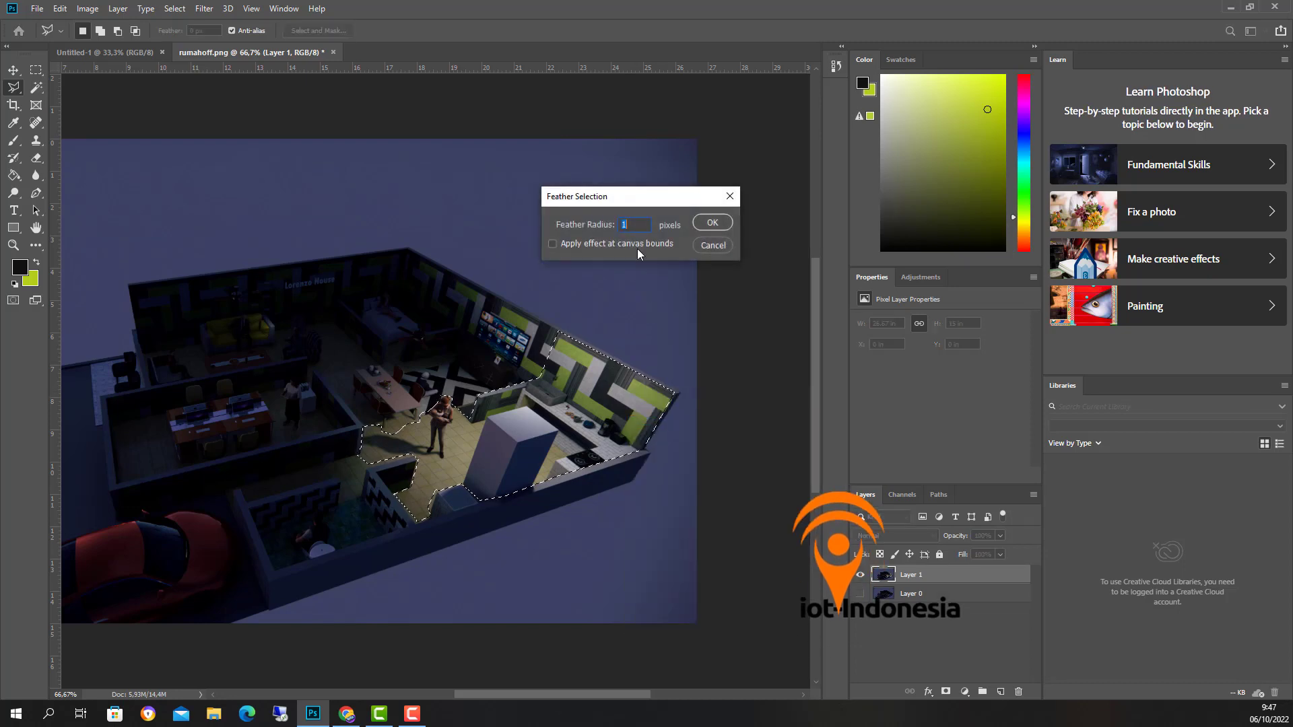
key("Return")
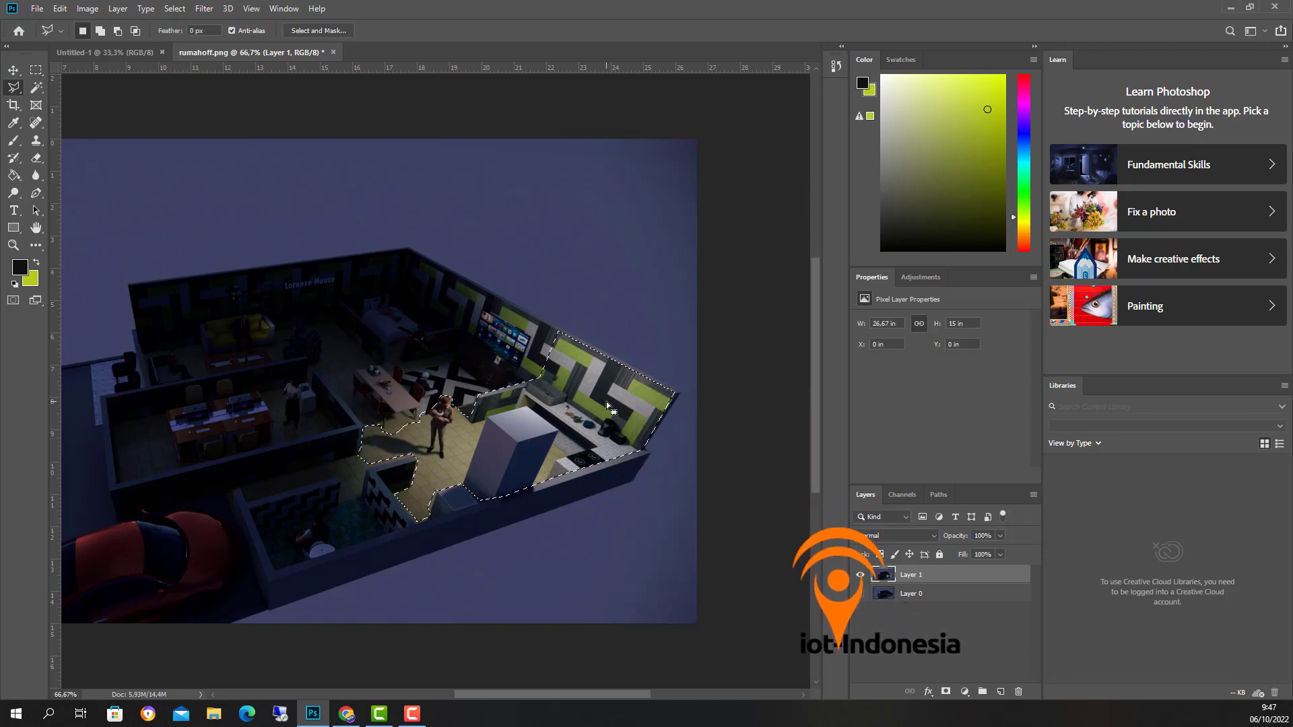
right_click(593, 398)
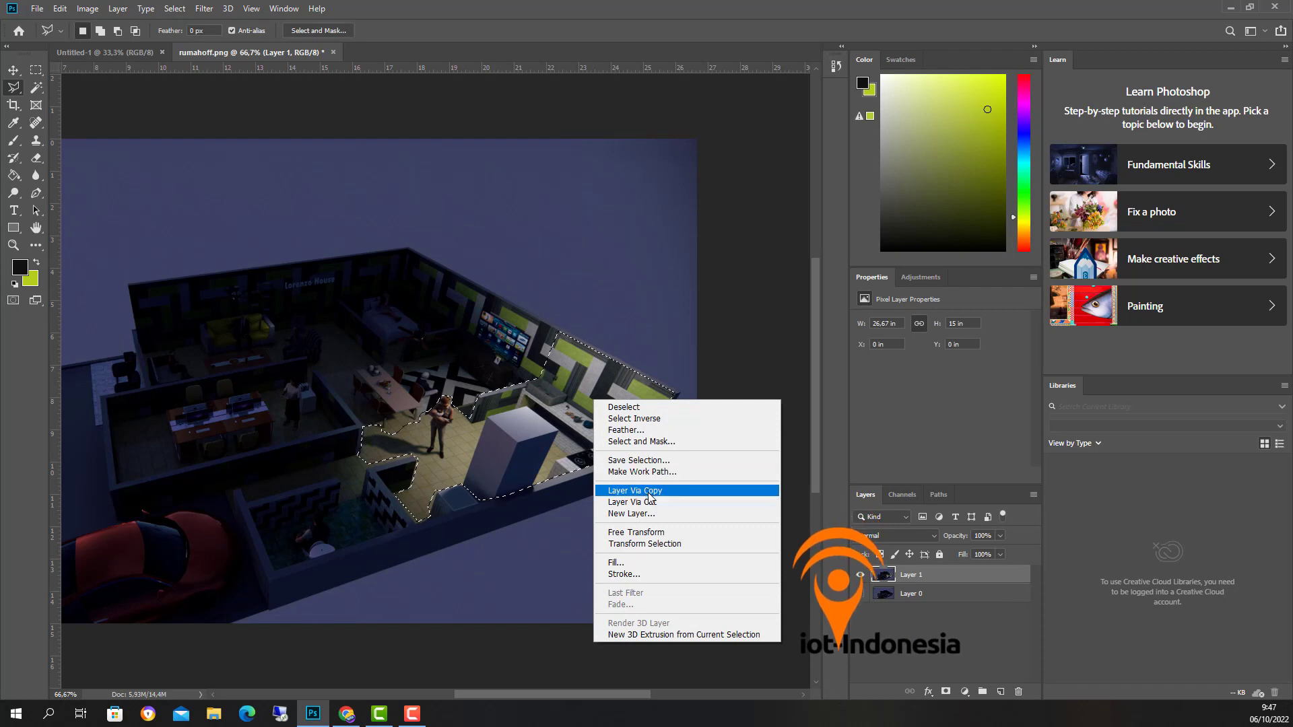
left_click(650, 495)
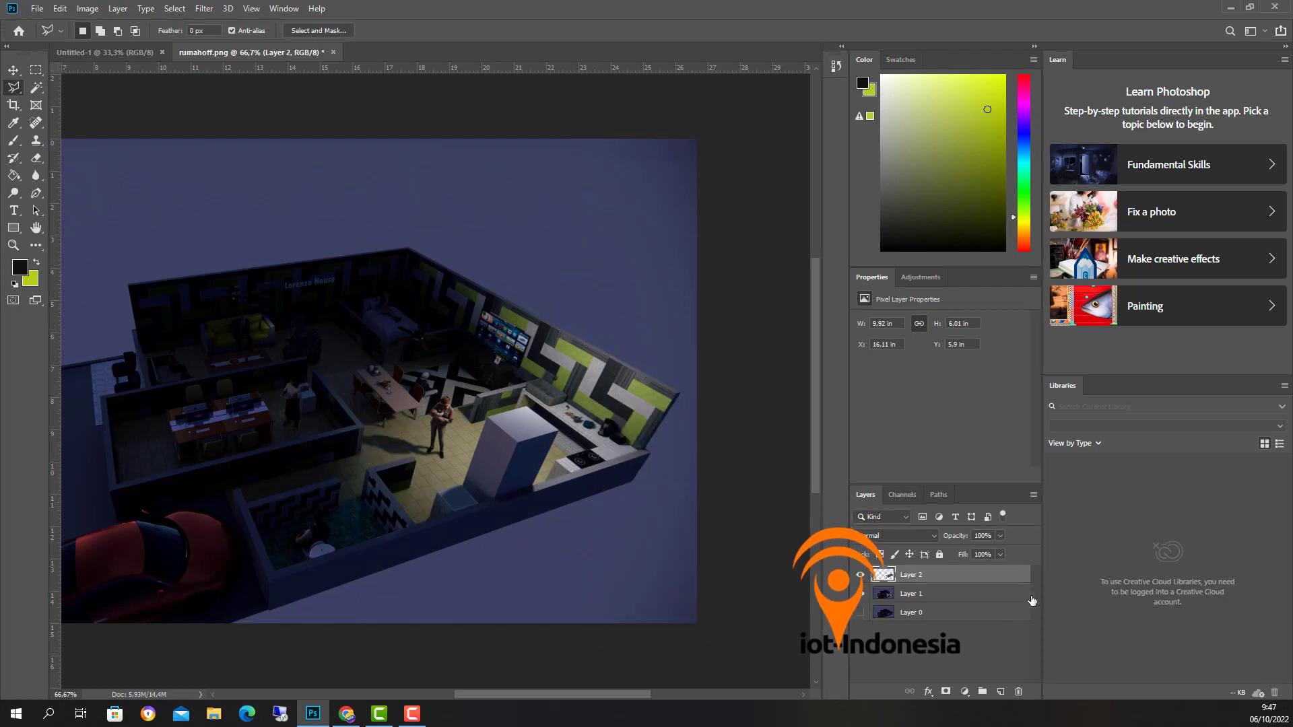
Step: Show Layer 0, hide Layer 1, and toggle the kitchen cutout's visibility to compare it with the lights-off floorplan
left_click(860, 612)
left_click(860, 593)
left_click(860, 574)
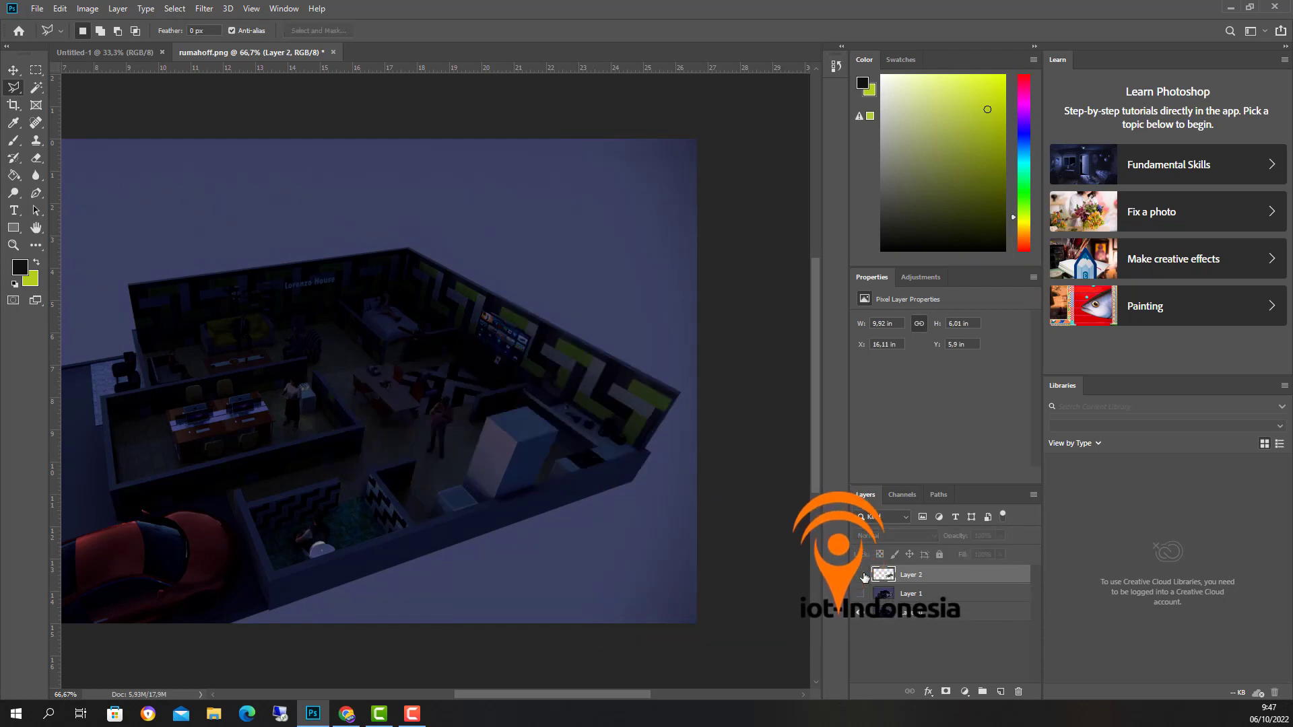
left_click(860, 574)
left_click(862, 575)
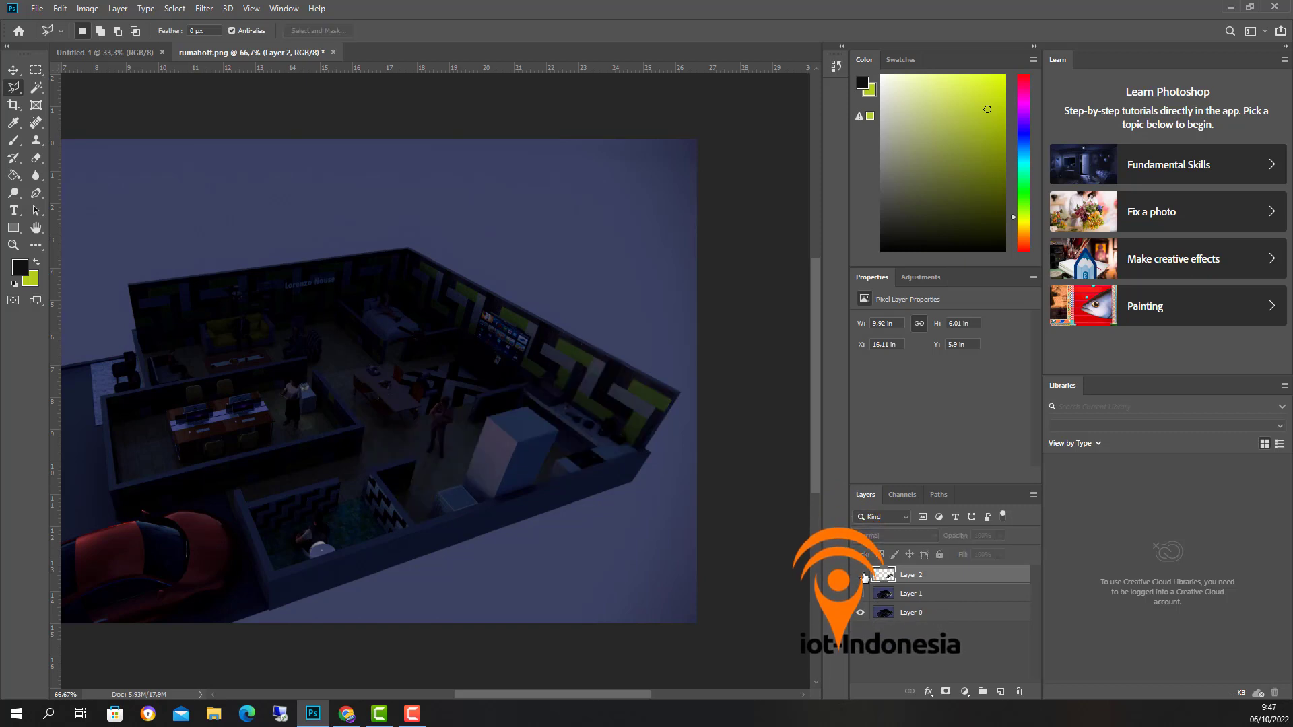
left_click(862, 575)
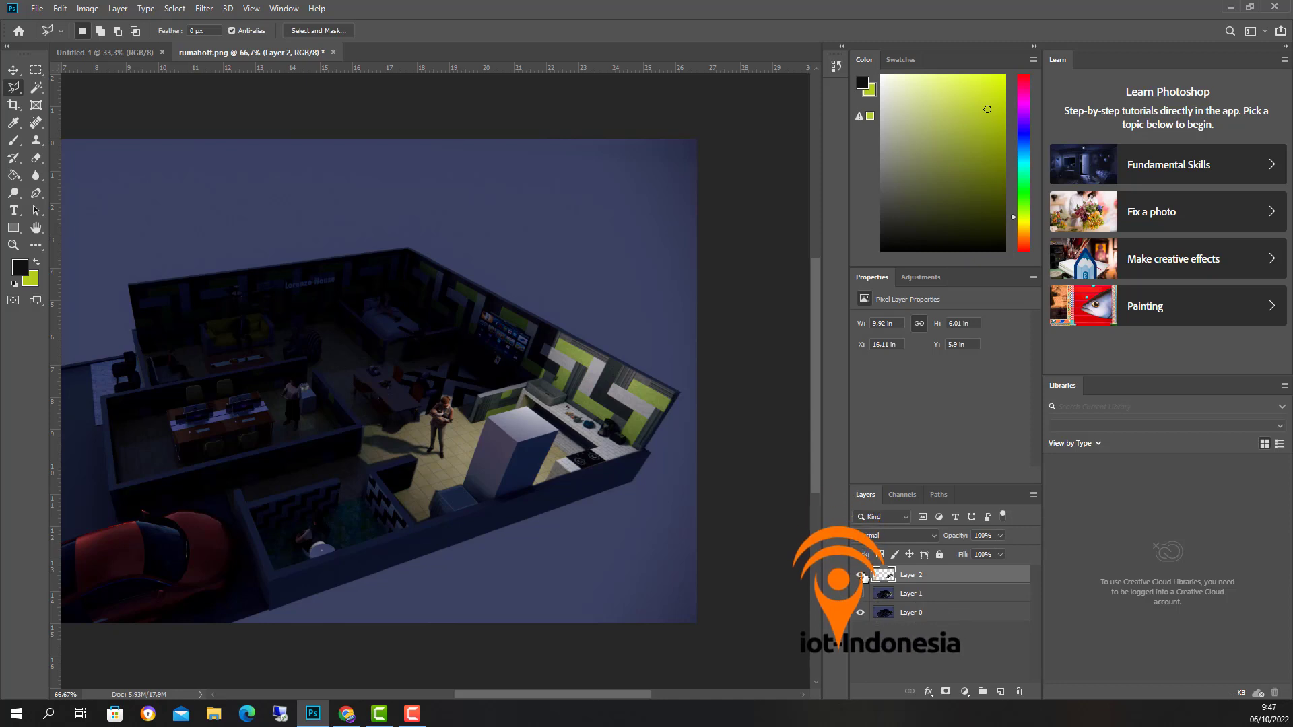
left_click(862, 576)
left_click(862, 576)
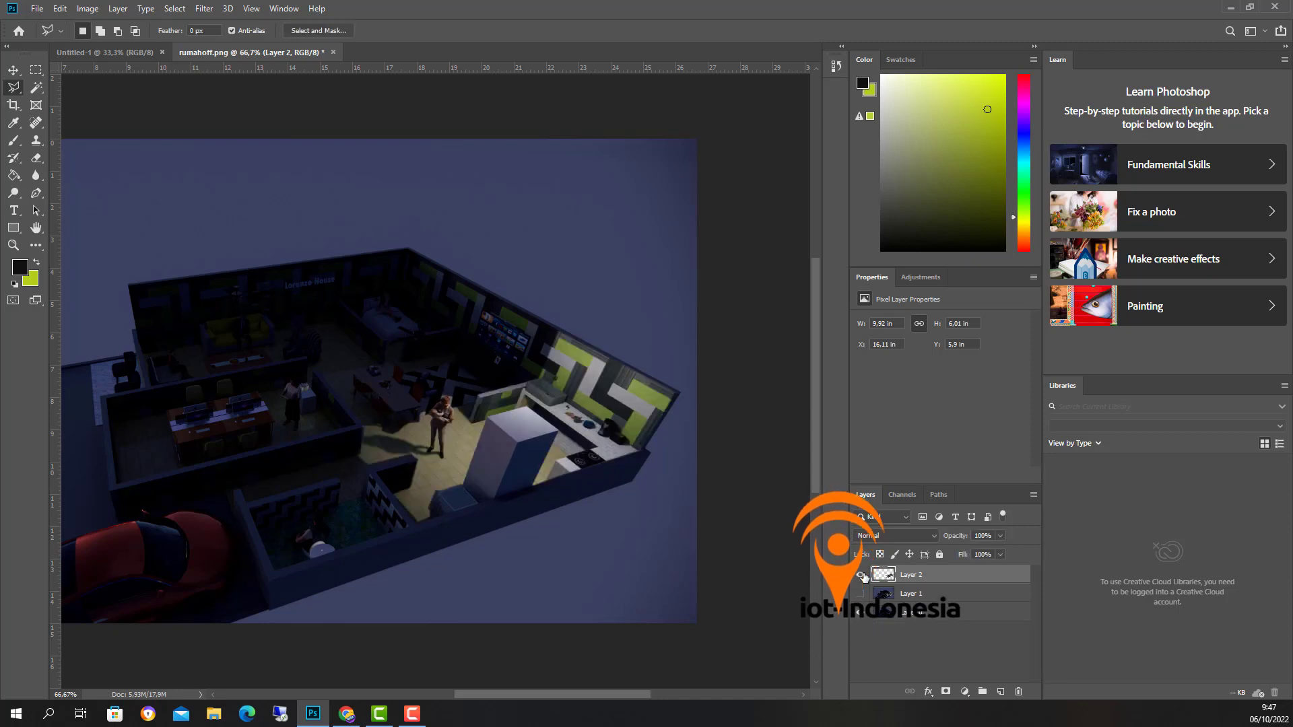
left_click(862, 576)
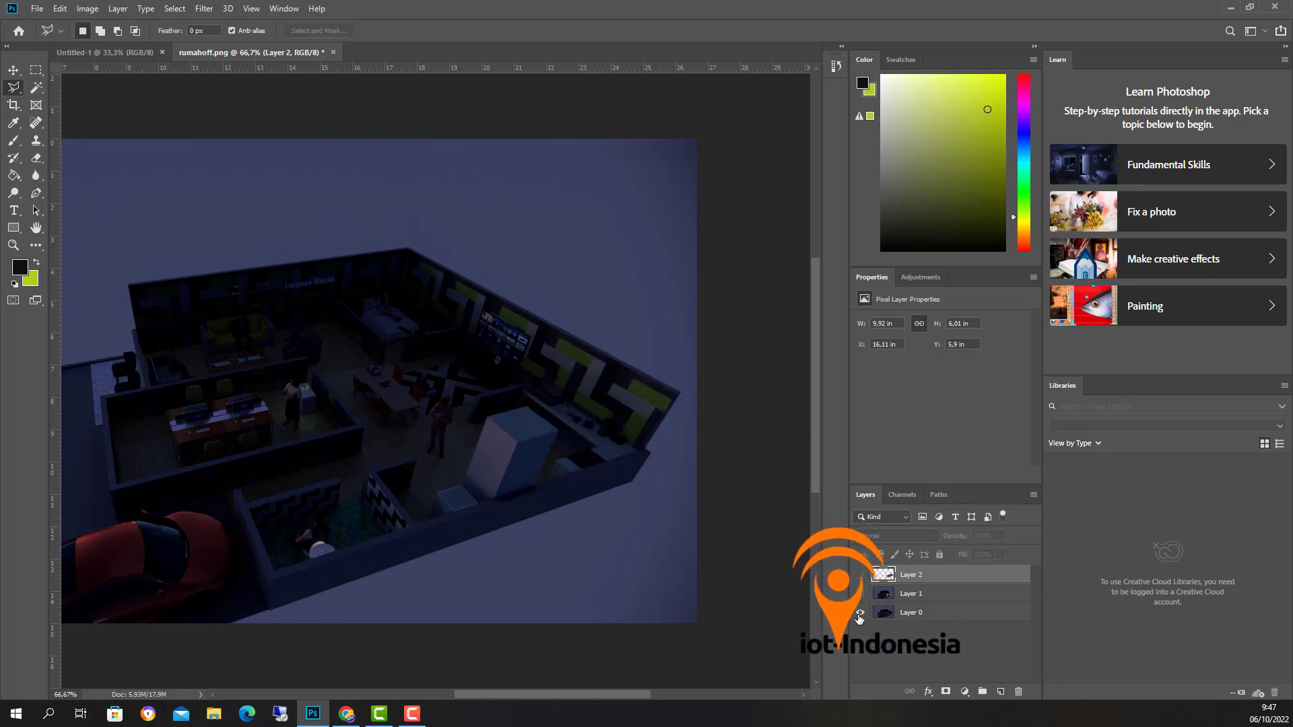
Step: Hide Layer 0, show the kitchen cutout, and export it as a transparent PNG named dapuron1 in the ###latihan folder
left_click(859, 614)
left_click(861, 575)
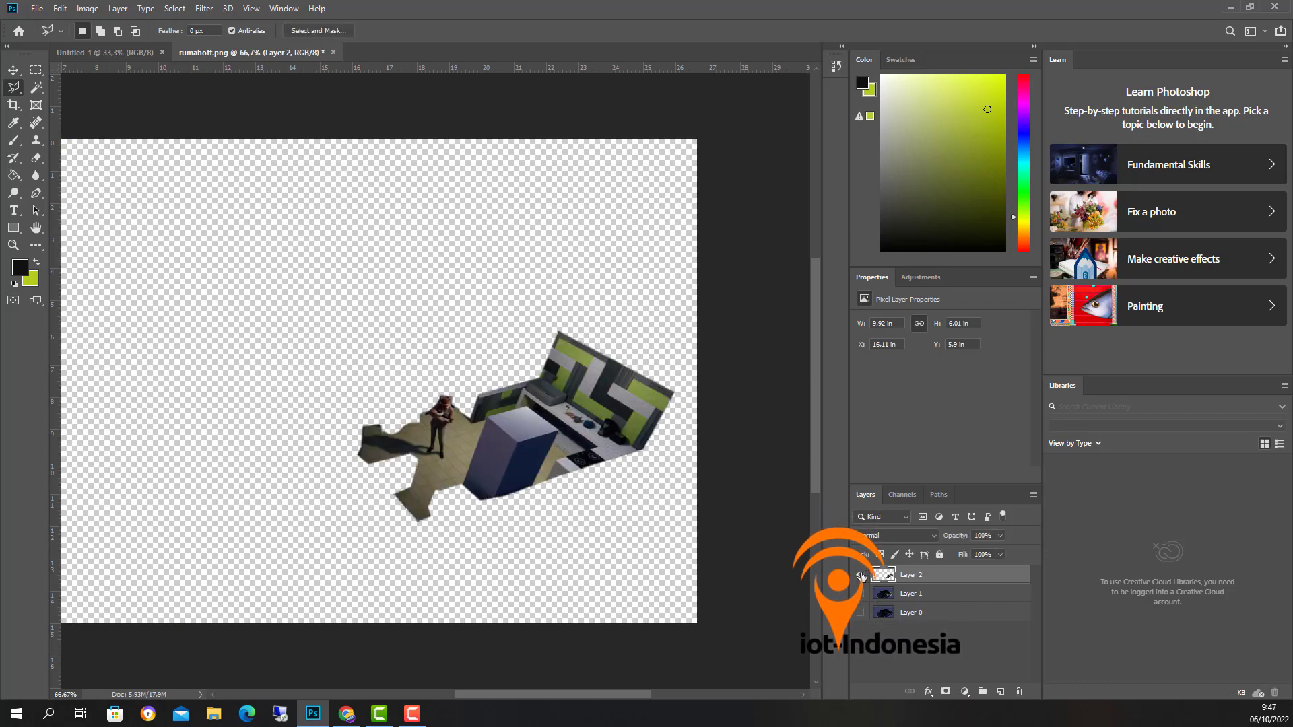
left_click(37, 8)
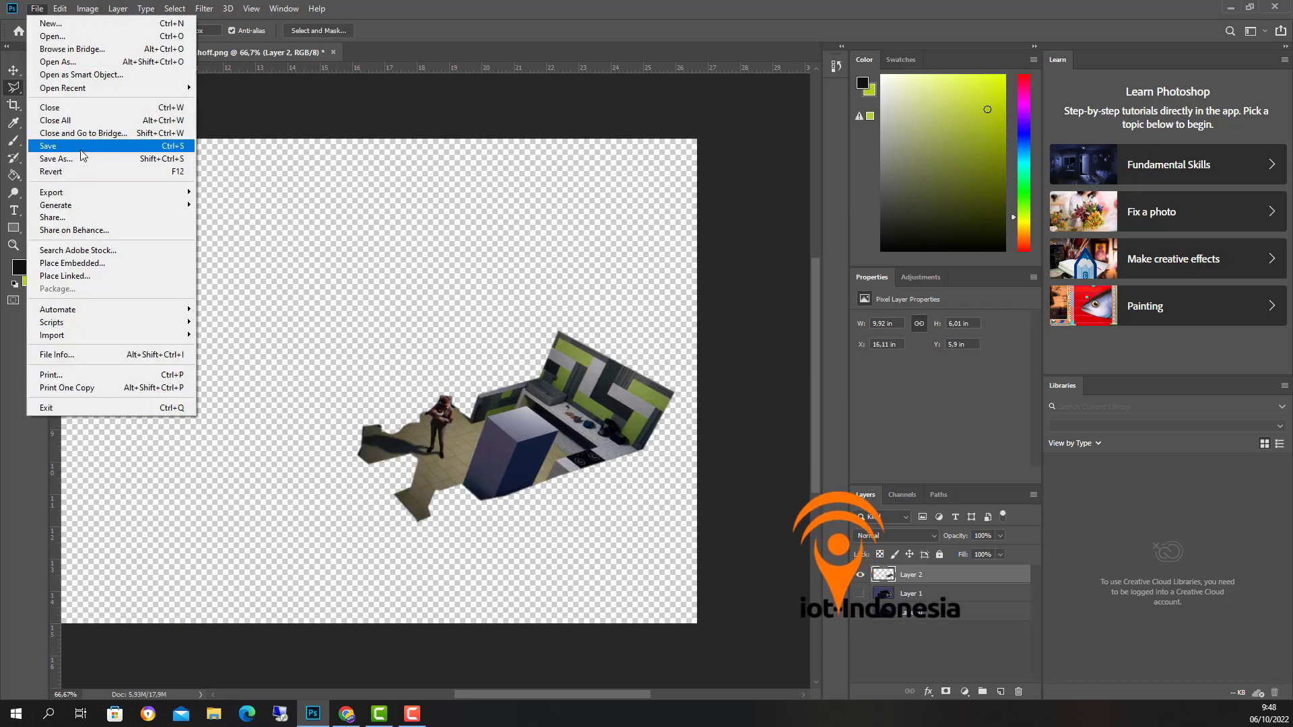
mouse_move(165, 196)
left_click(242, 191)
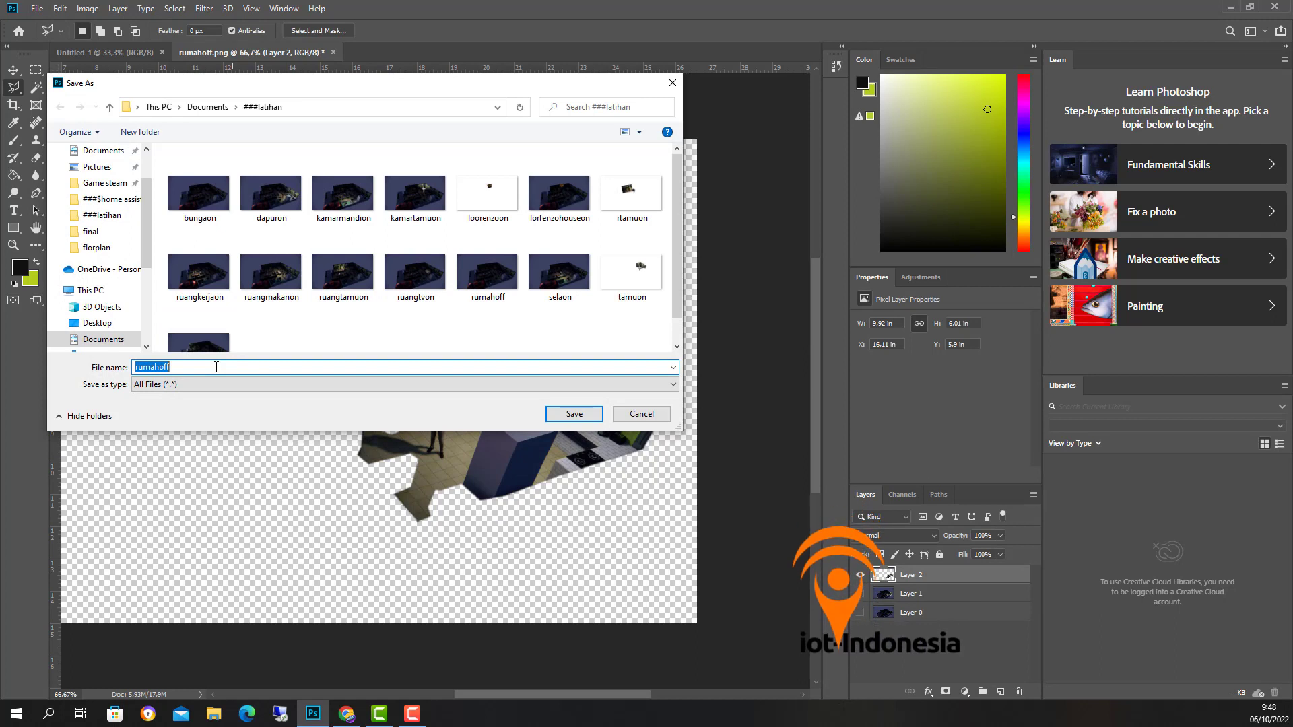
type("da")
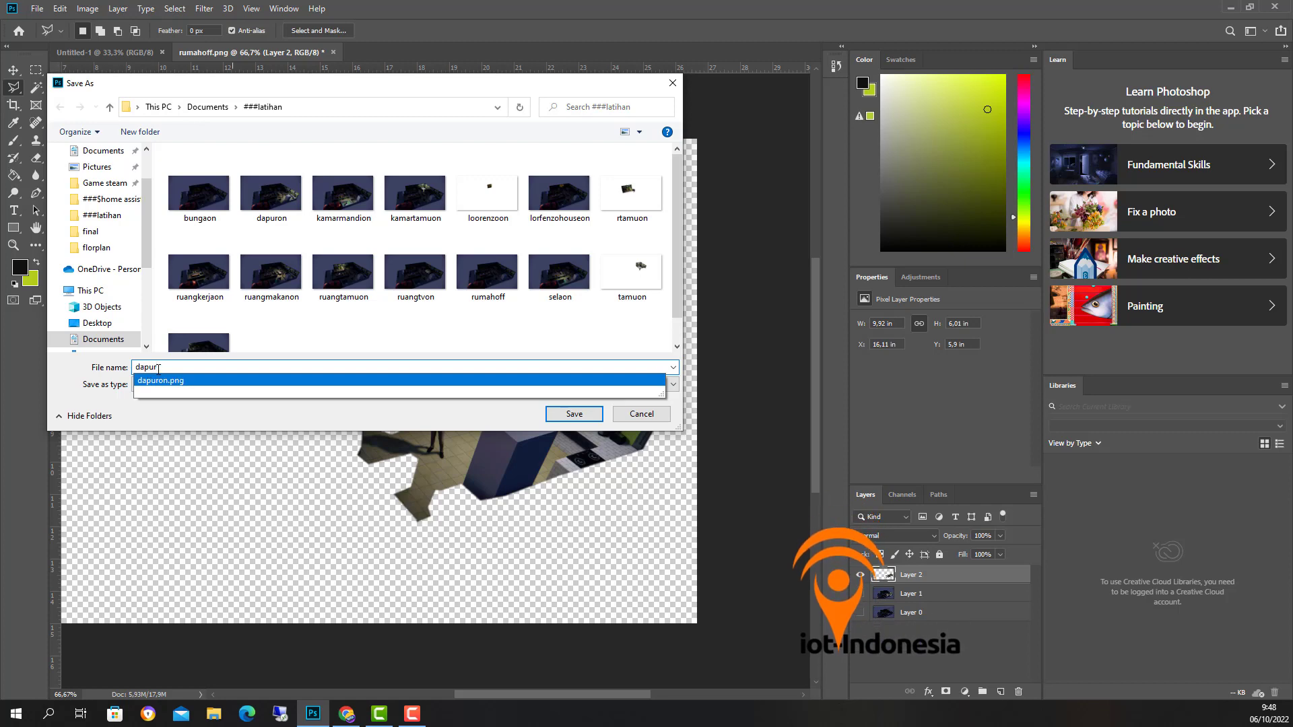
type("puron")
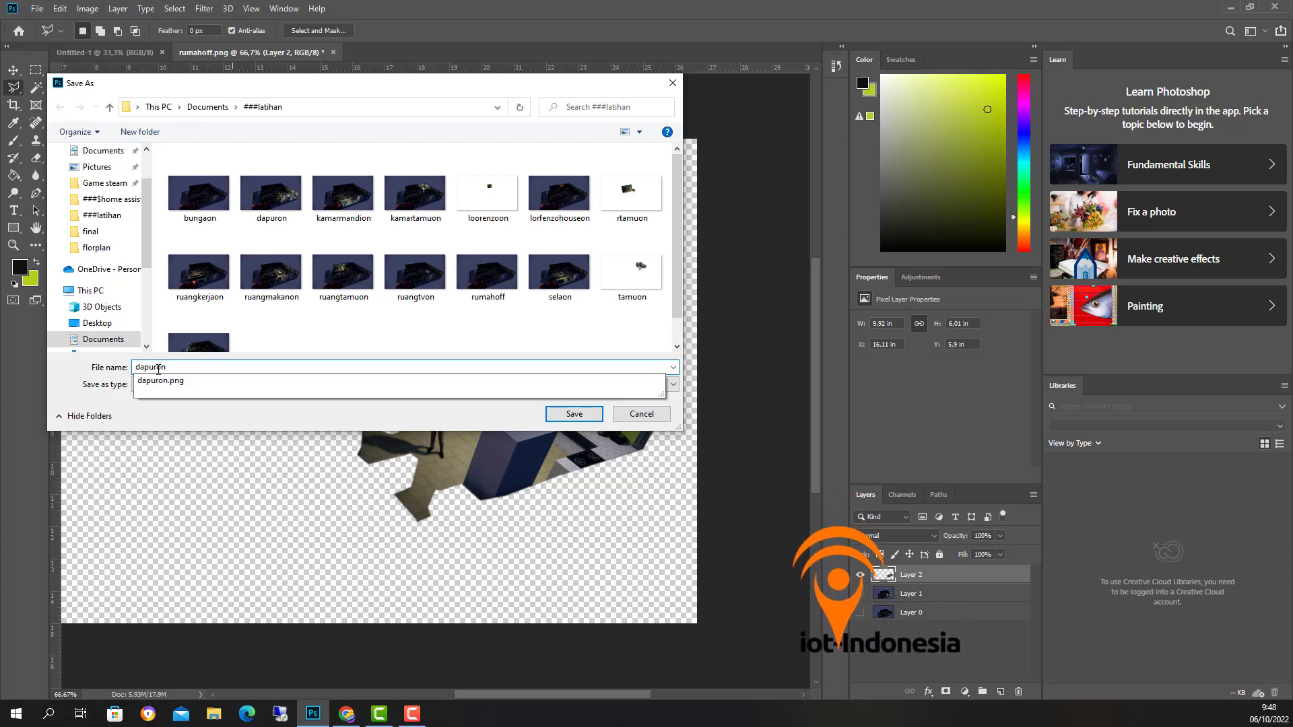
type("1")
left_click(600, 415)
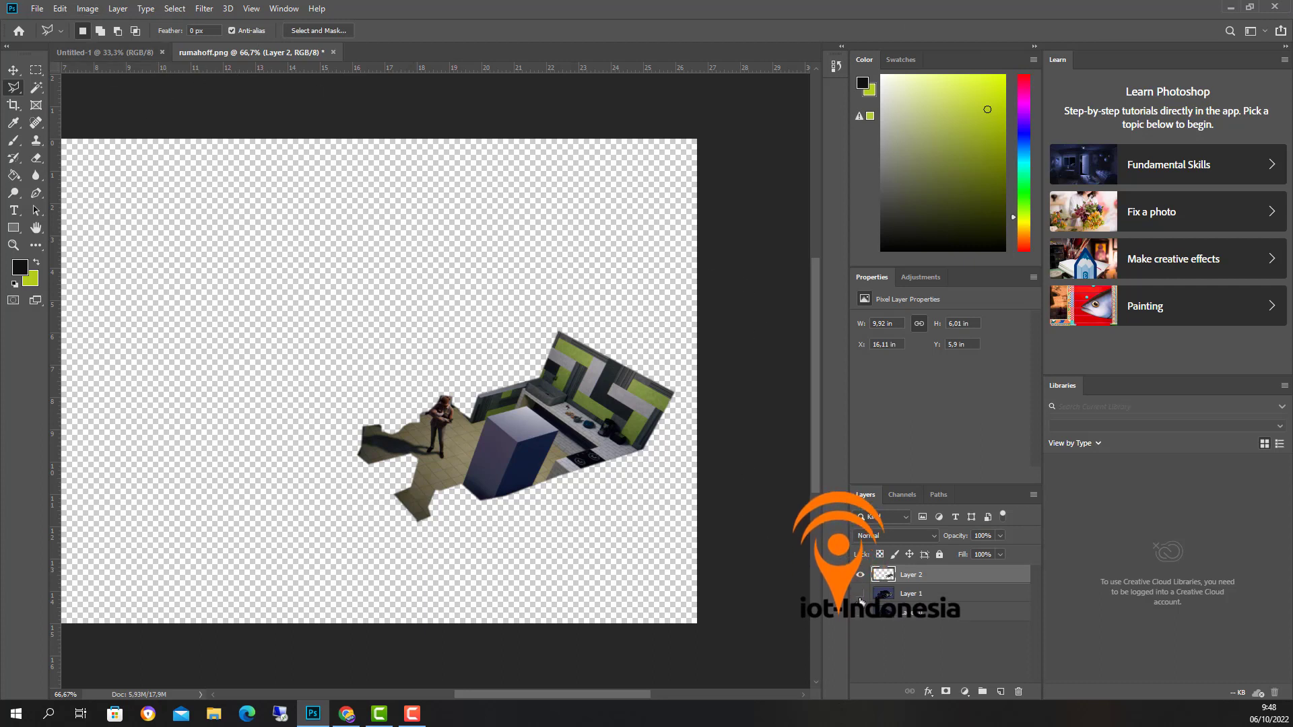
Step: Delete the kitchen cutout layer and Layer 1, and show Layer 0 again
key("Delete")
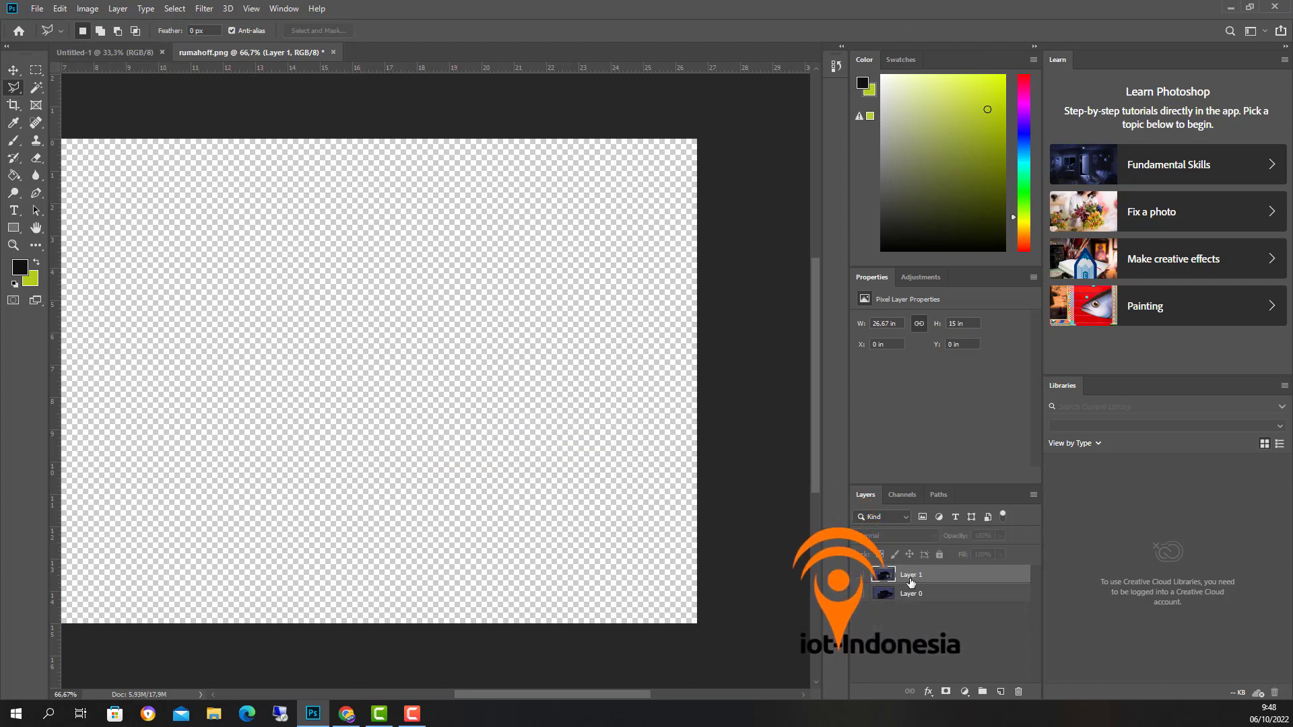
key("Delete")
left_click(860, 575)
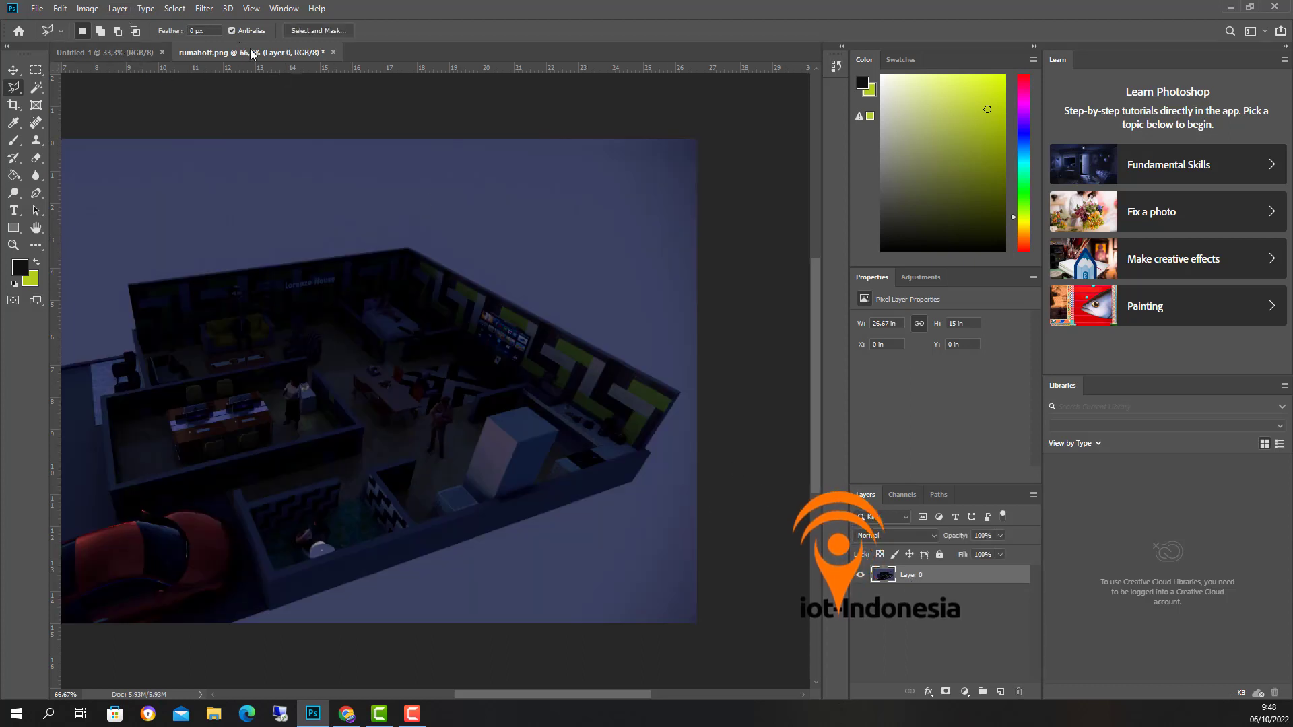
Step: Open the ruangkerjaon render from the ###latihan folder
left_click(38, 9)
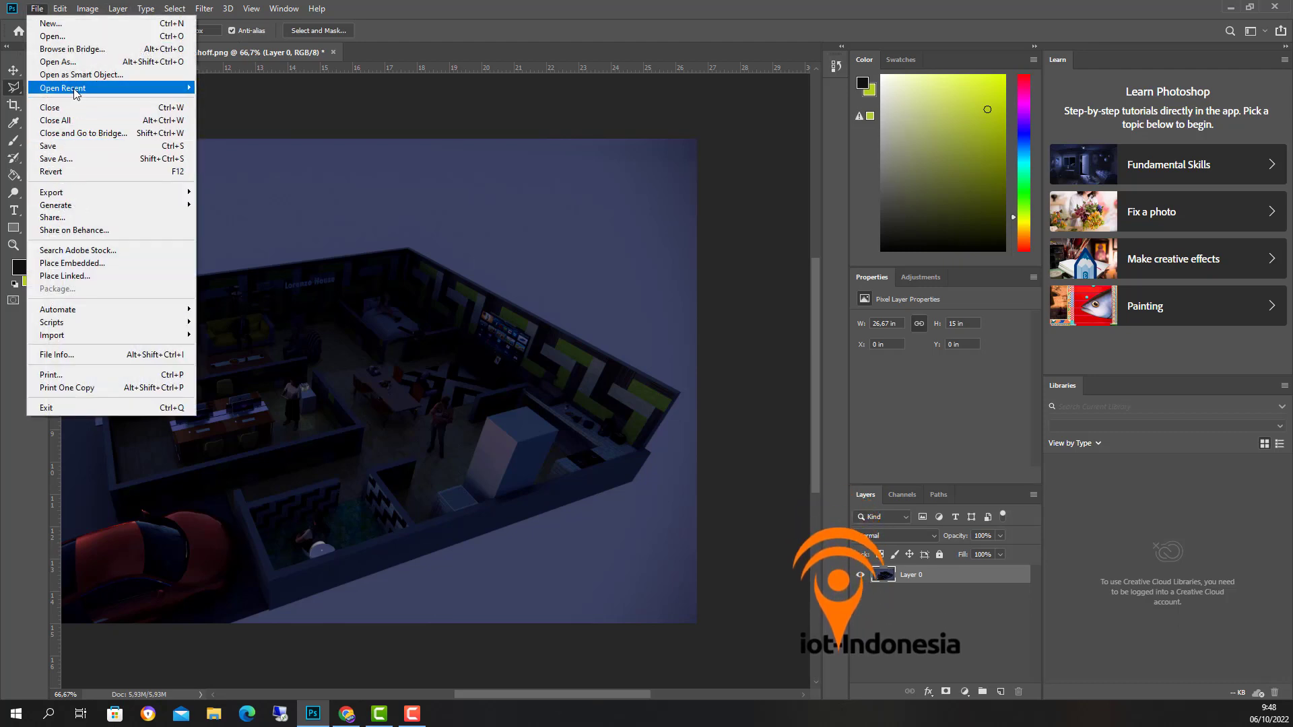
left_click(52, 36)
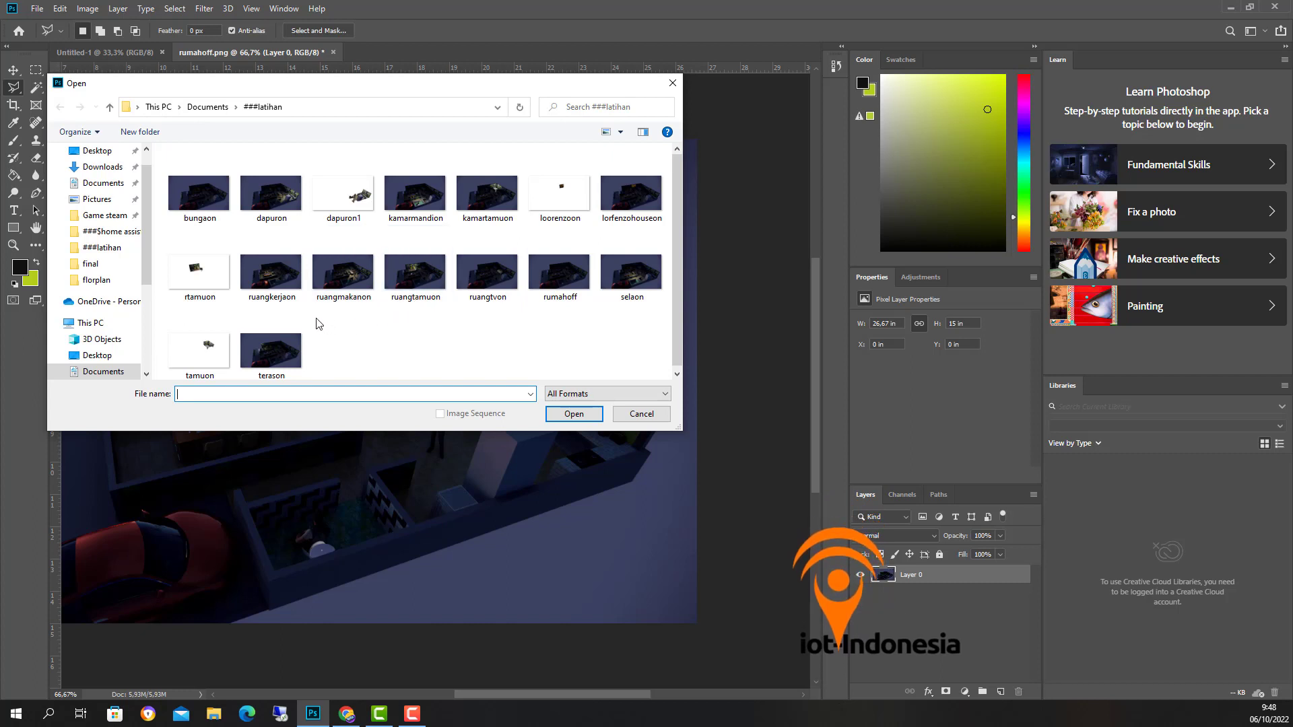
left_click(275, 297)
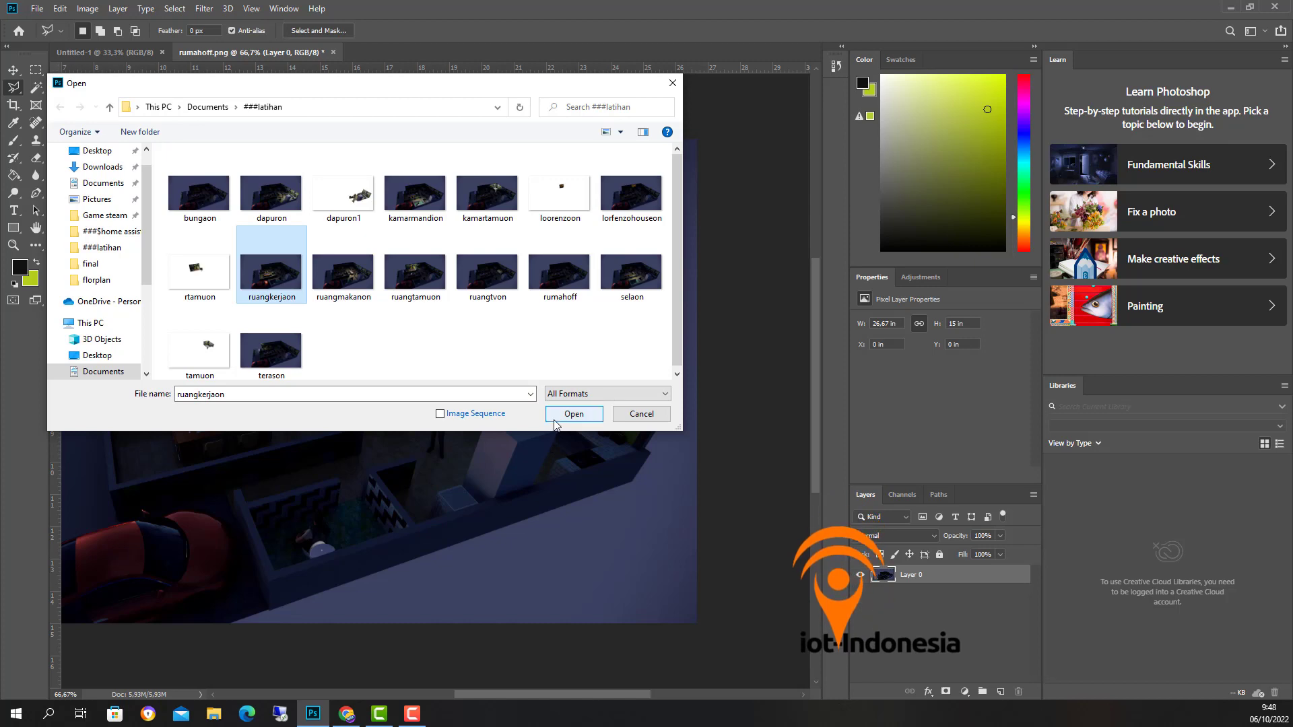
left_click(573, 414)
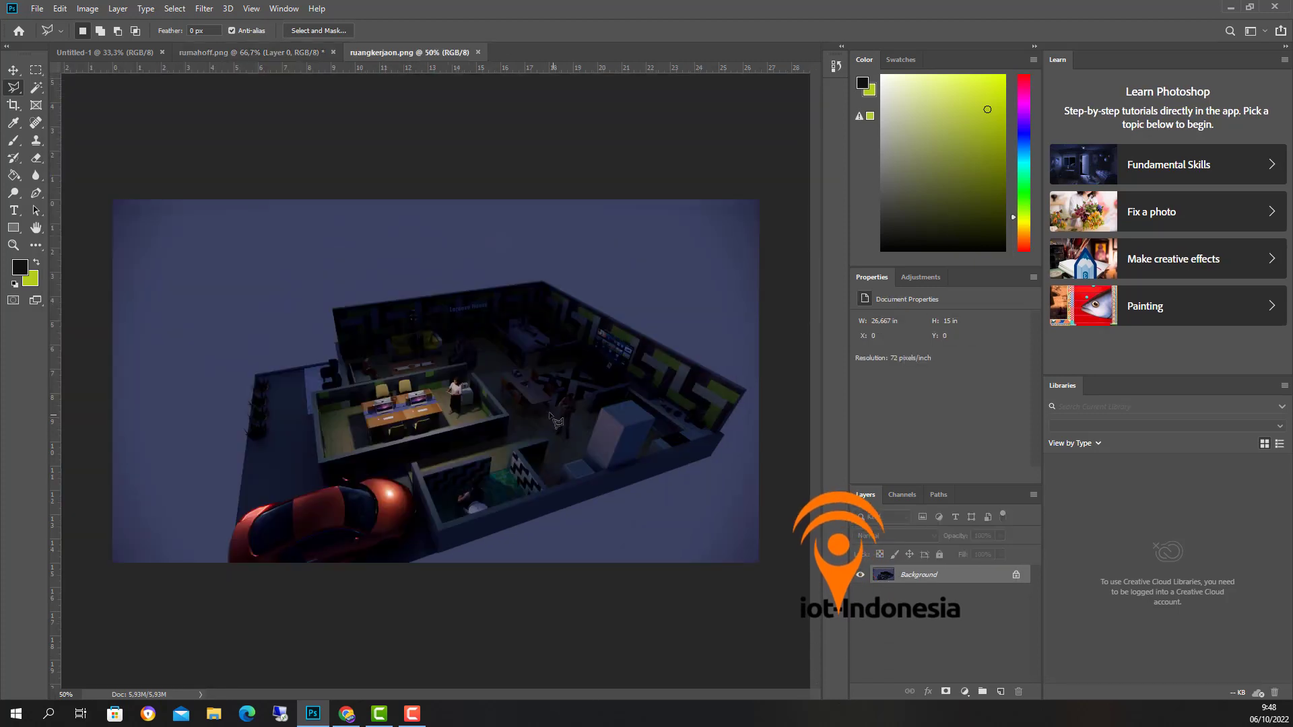
Step: Undock ruangkerjaon into a floating window, copy its render into the rumahoff document as a new layer, and close the source window
left_click(14, 69)
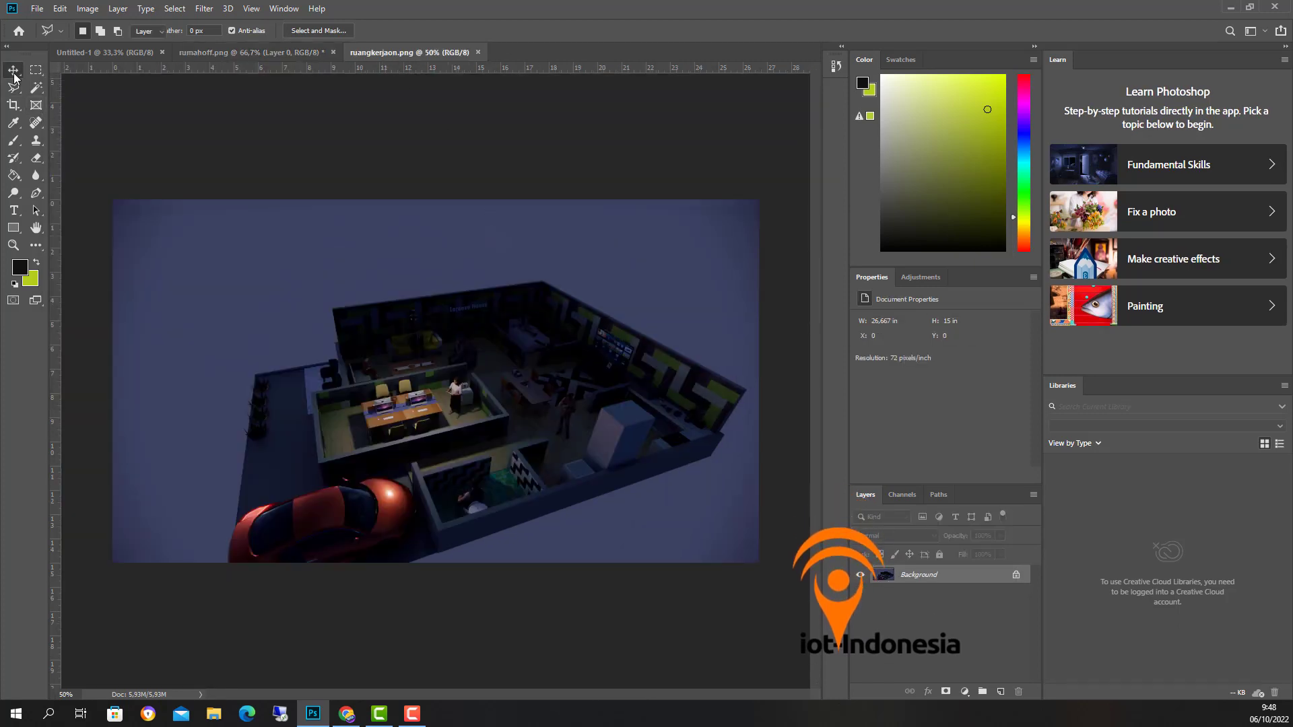
left_click_drag(405, 51, 616, 171)
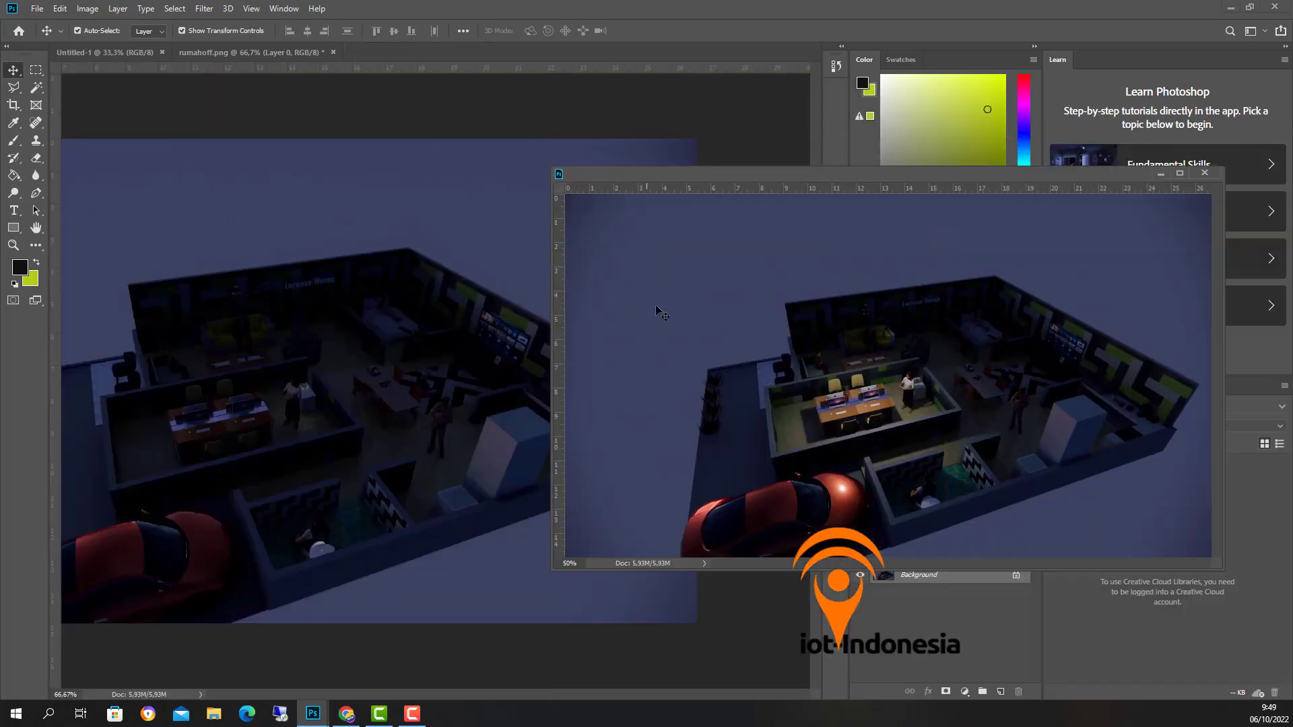
left_click_drag(827, 390, 433, 324)
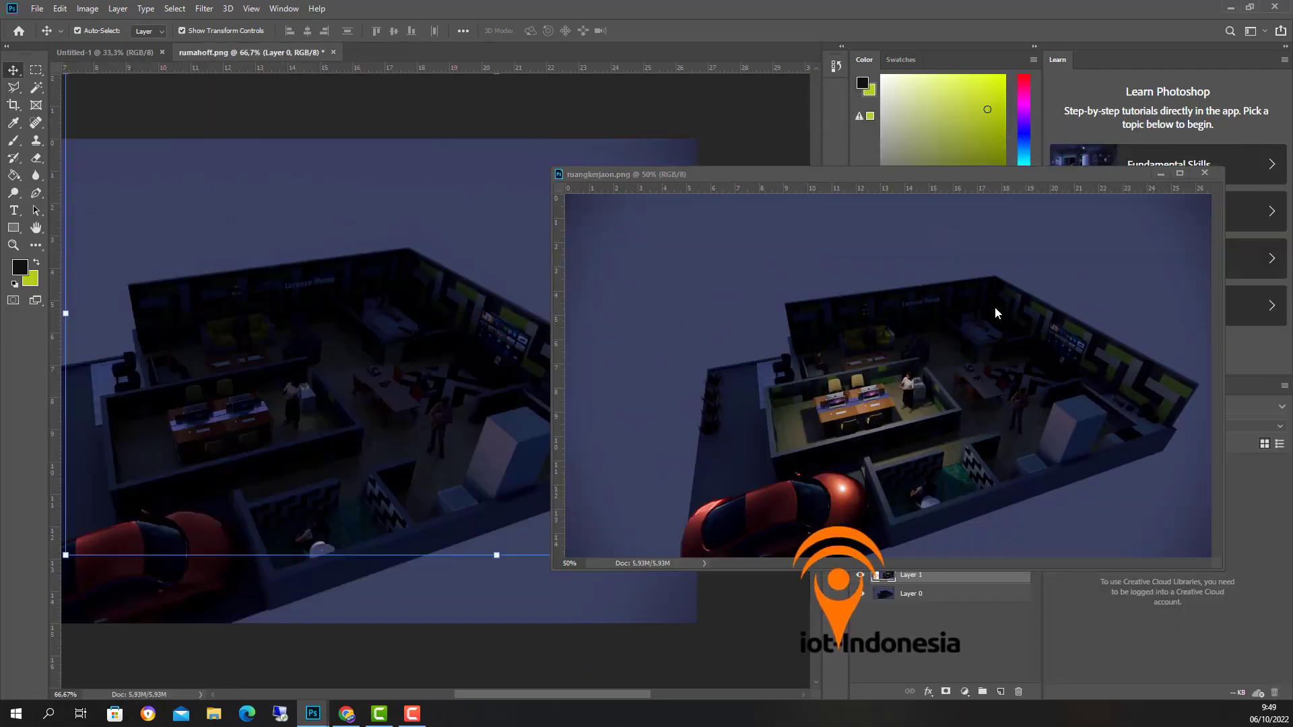
left_click(1207, 174)
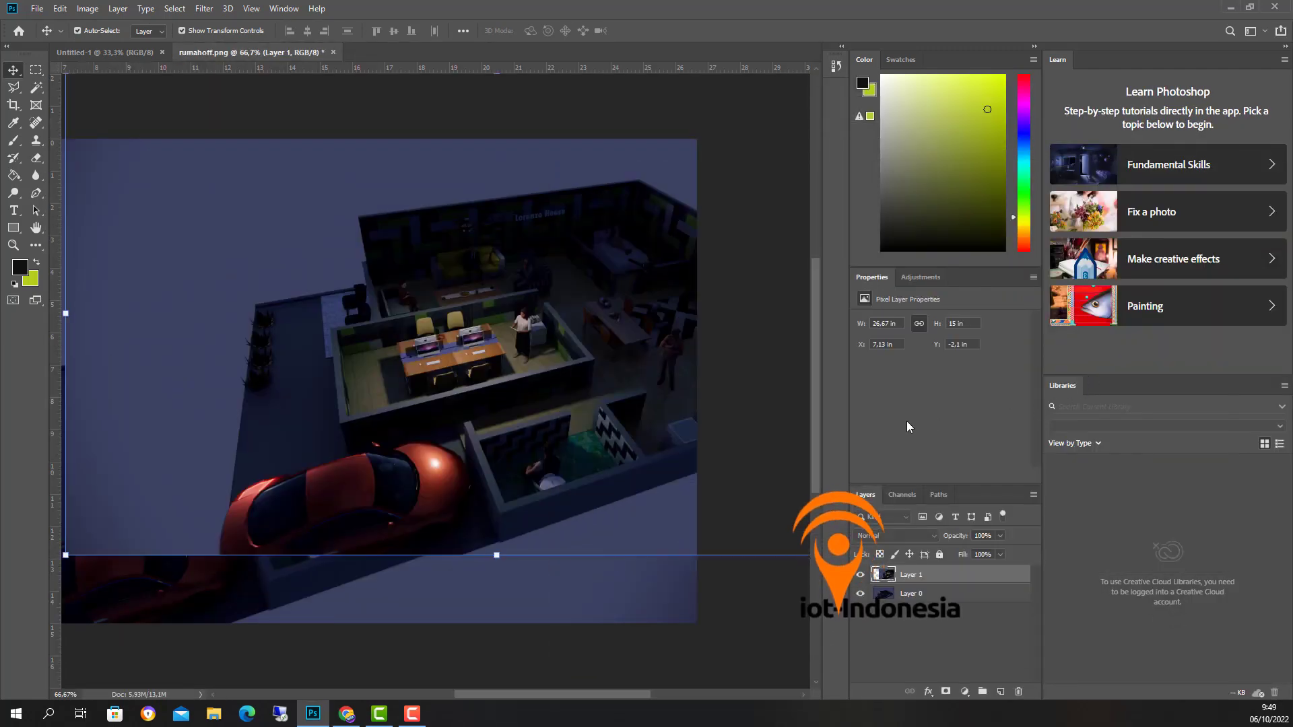
Step: Move Layer 1 into alignment with Layer 0 at X 0 in, Y 0 in, toggling its visibility to check, and hide Layer 0
key("ctrl+minus")
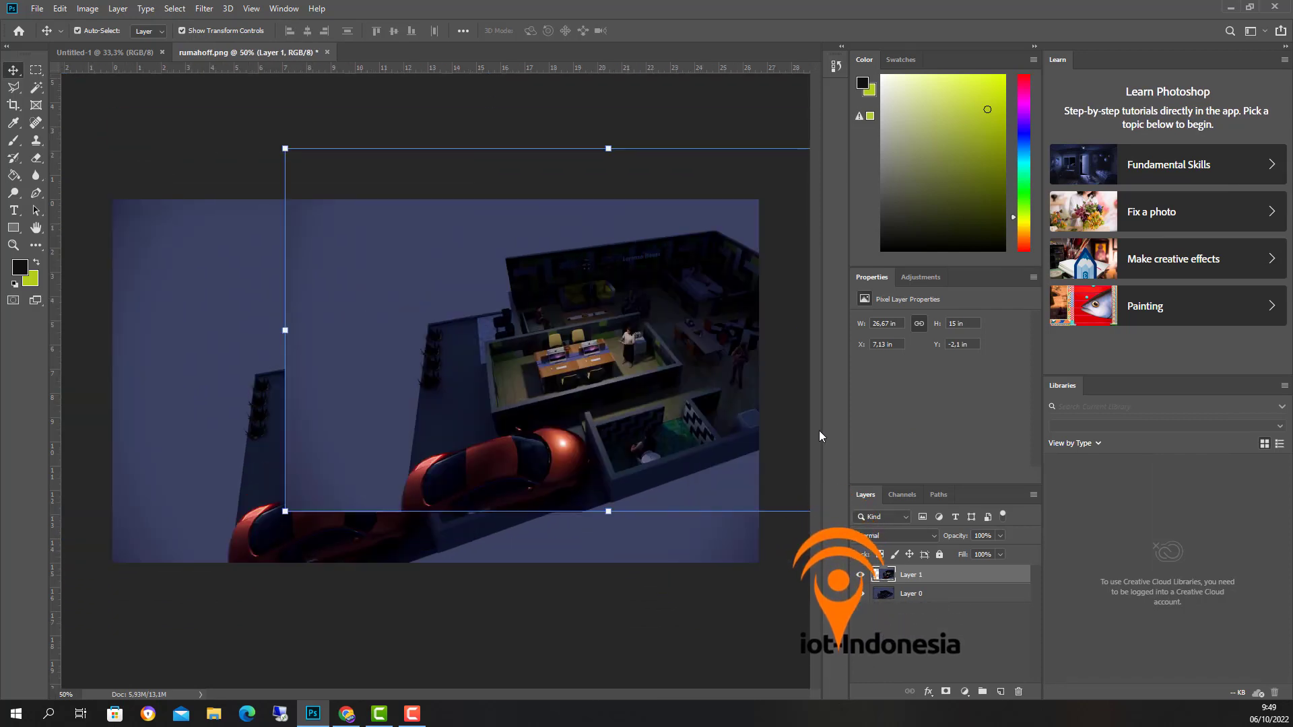
left_click_drag(688, 395, 511, 442)
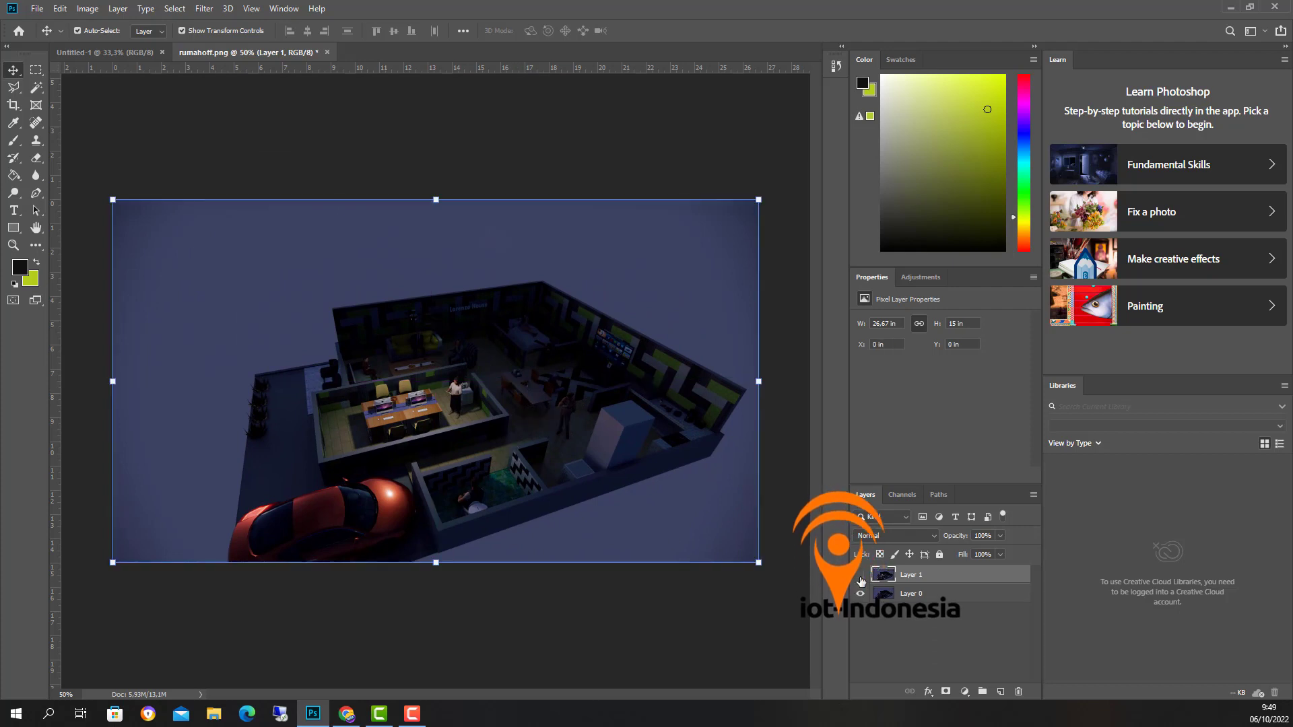
left_click(860, 575)
left_click(859, 575)
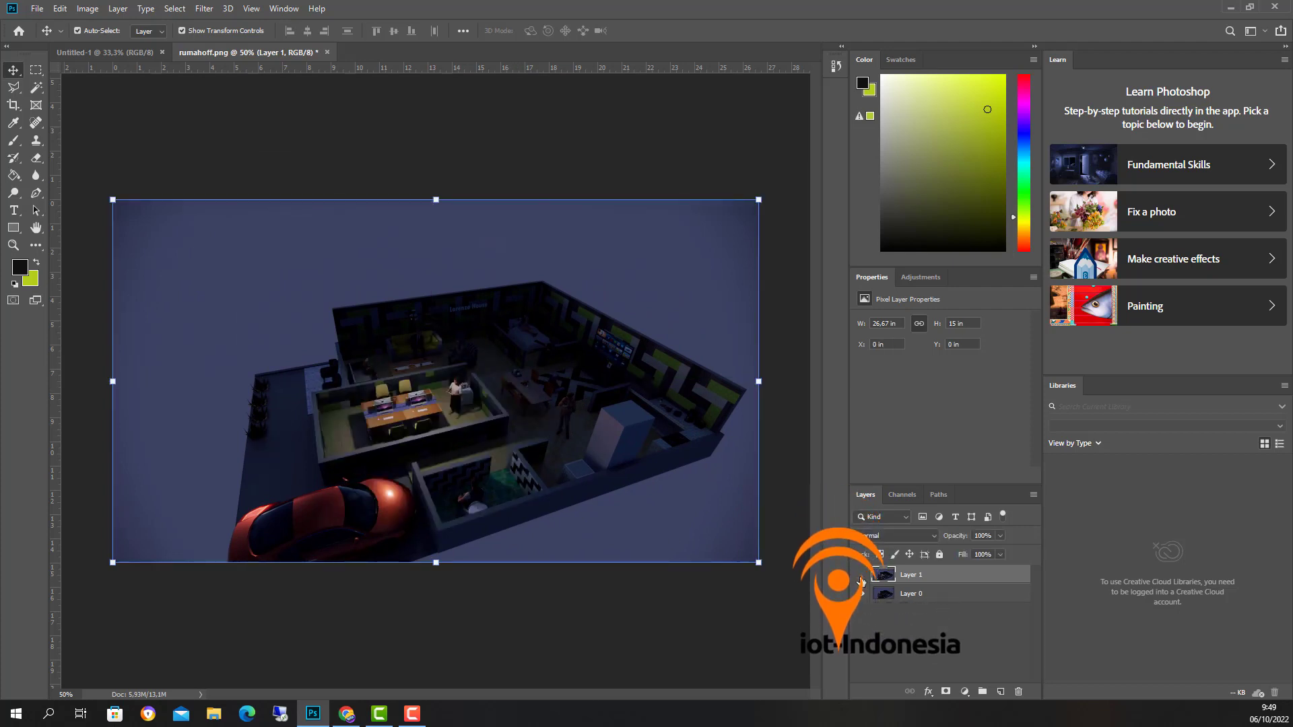
left_click(860, 576)
left_click(860, 576)
left_click(860, 576)
left_click(861, 576)
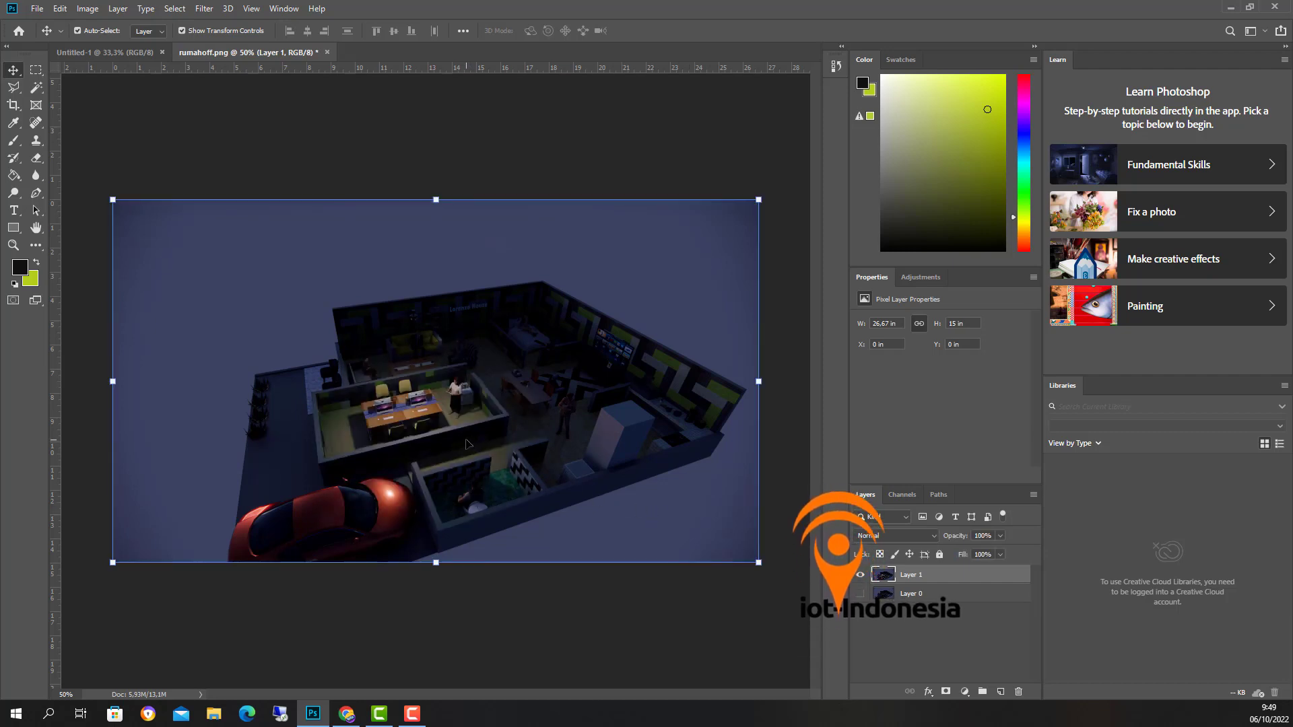
Step: Select the lit office room in Layer 1 with the Polygonal Lasso, tracing its inner wall edges and floor
key("ctrl")
key("ctrl+plus")
key("ctrl+plus")
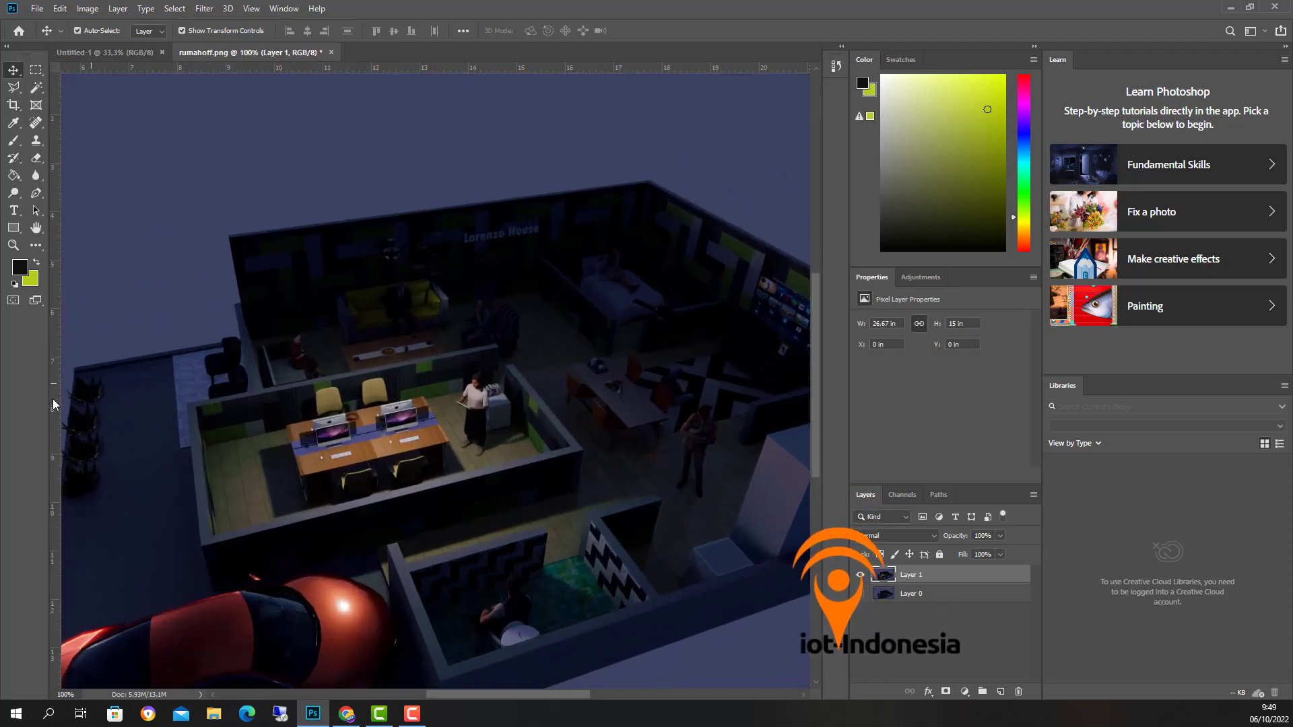
left_click(13, 89)
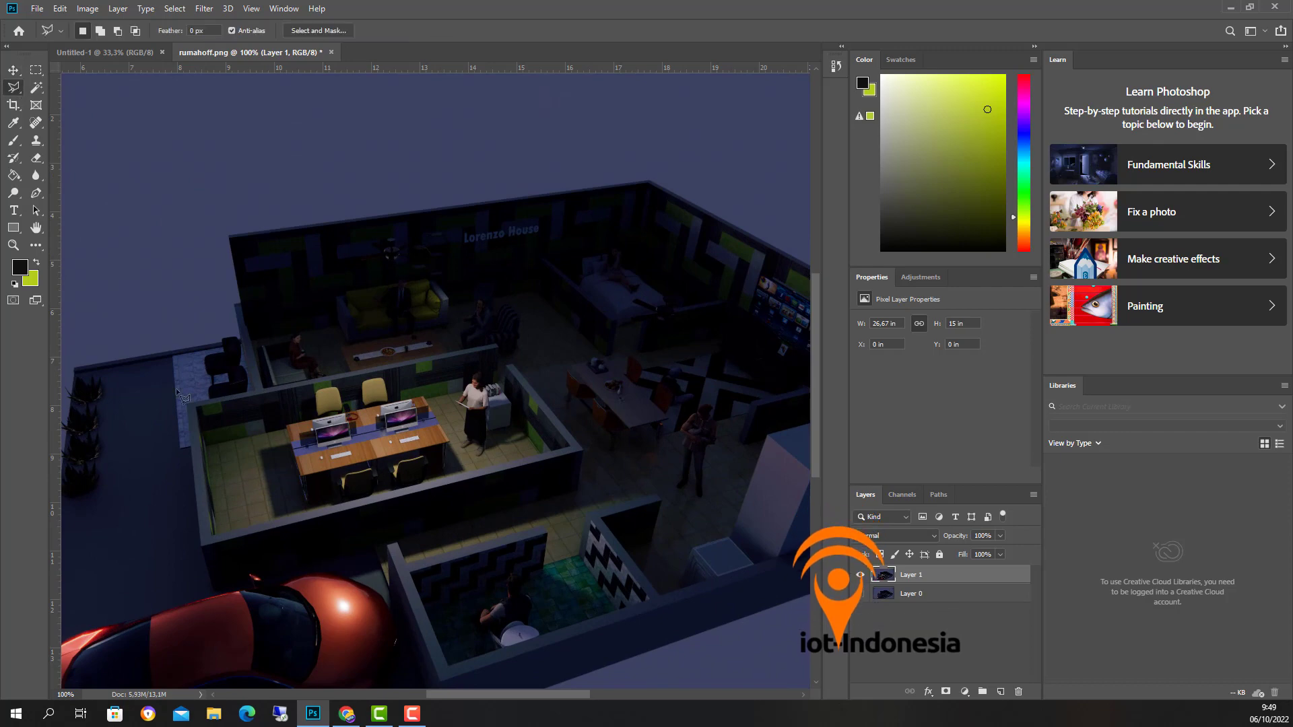
left_click(197, 408)
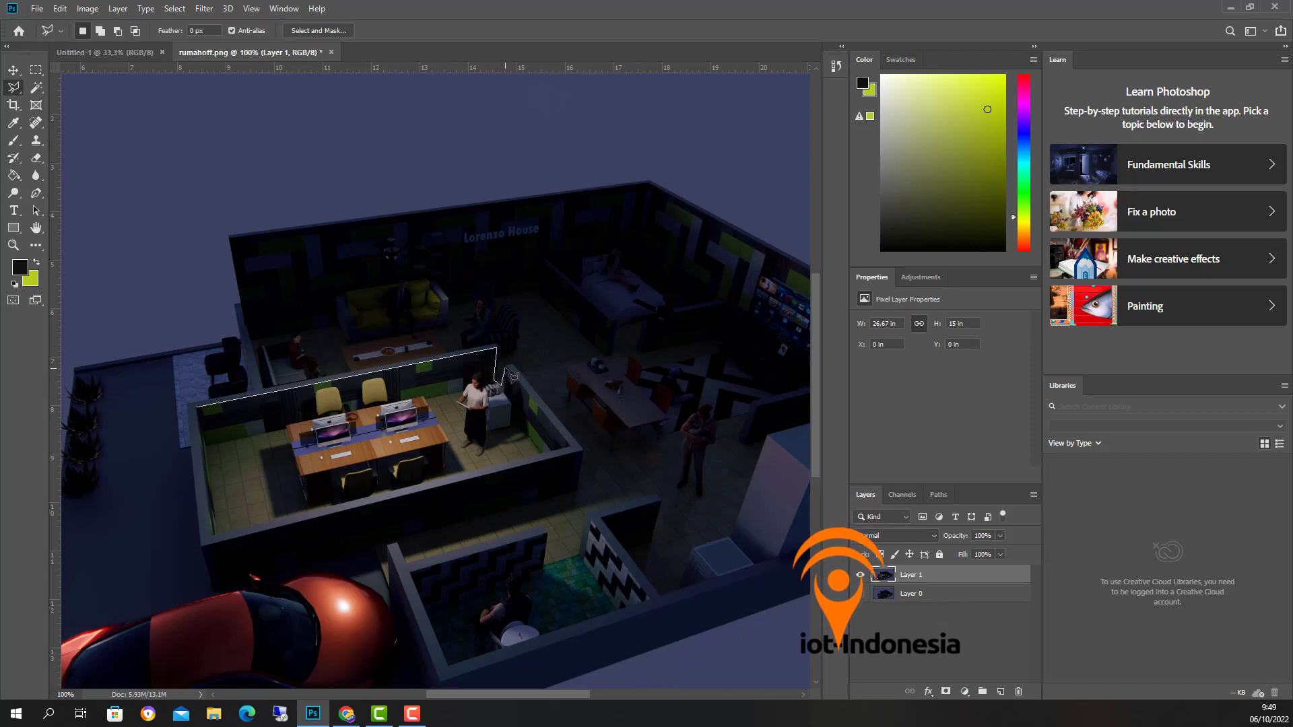
left_click(507, 366)
left_click(572, 446)
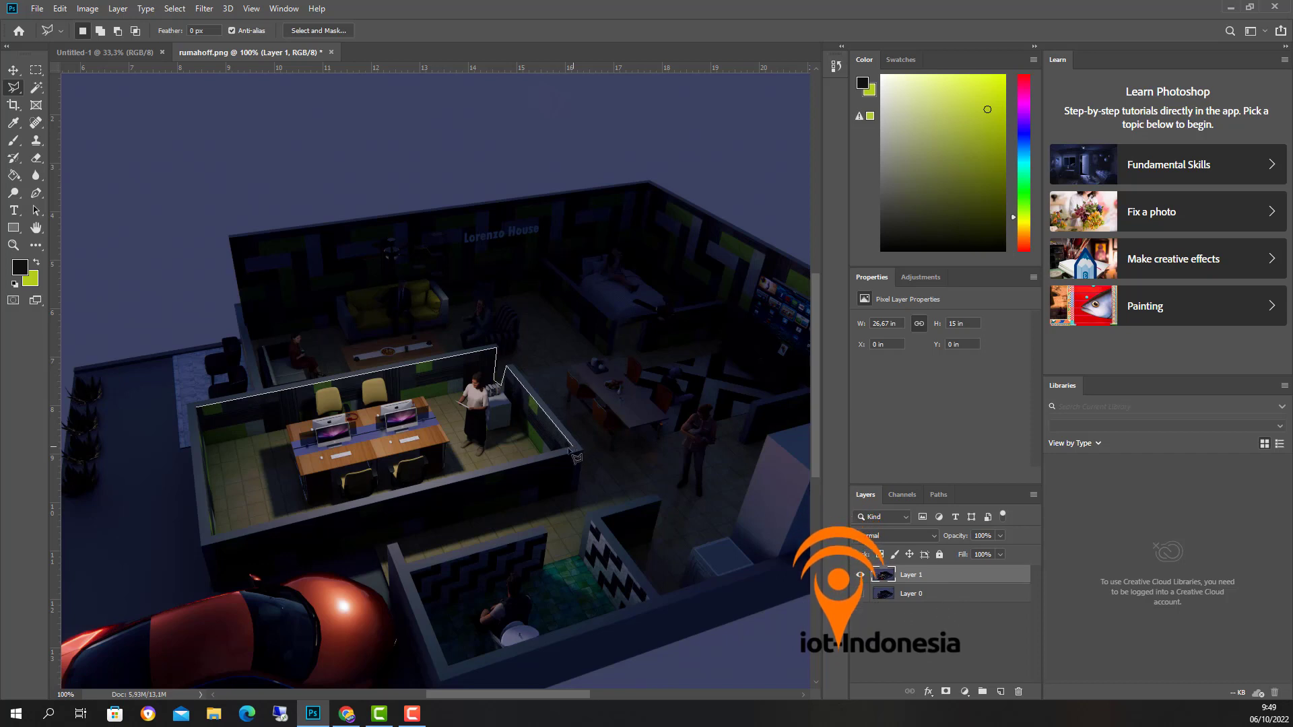
left_click(213, 536)
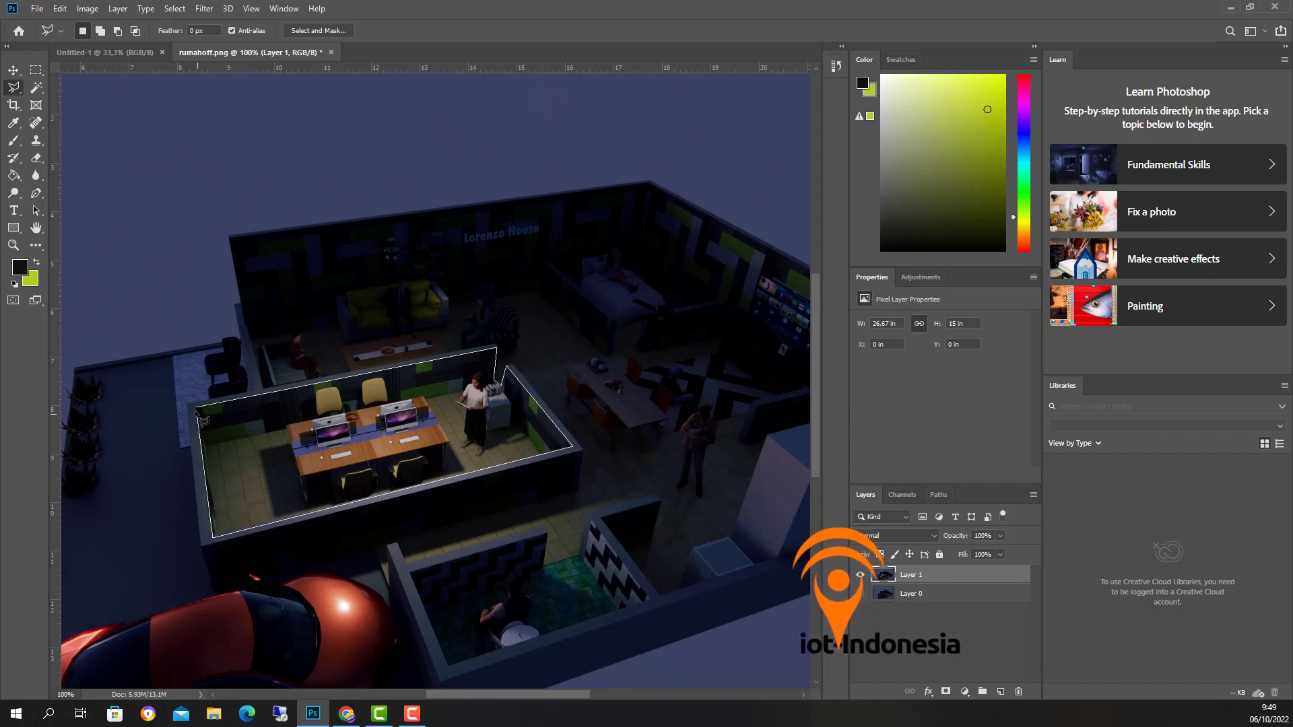
left_click(198, 412)
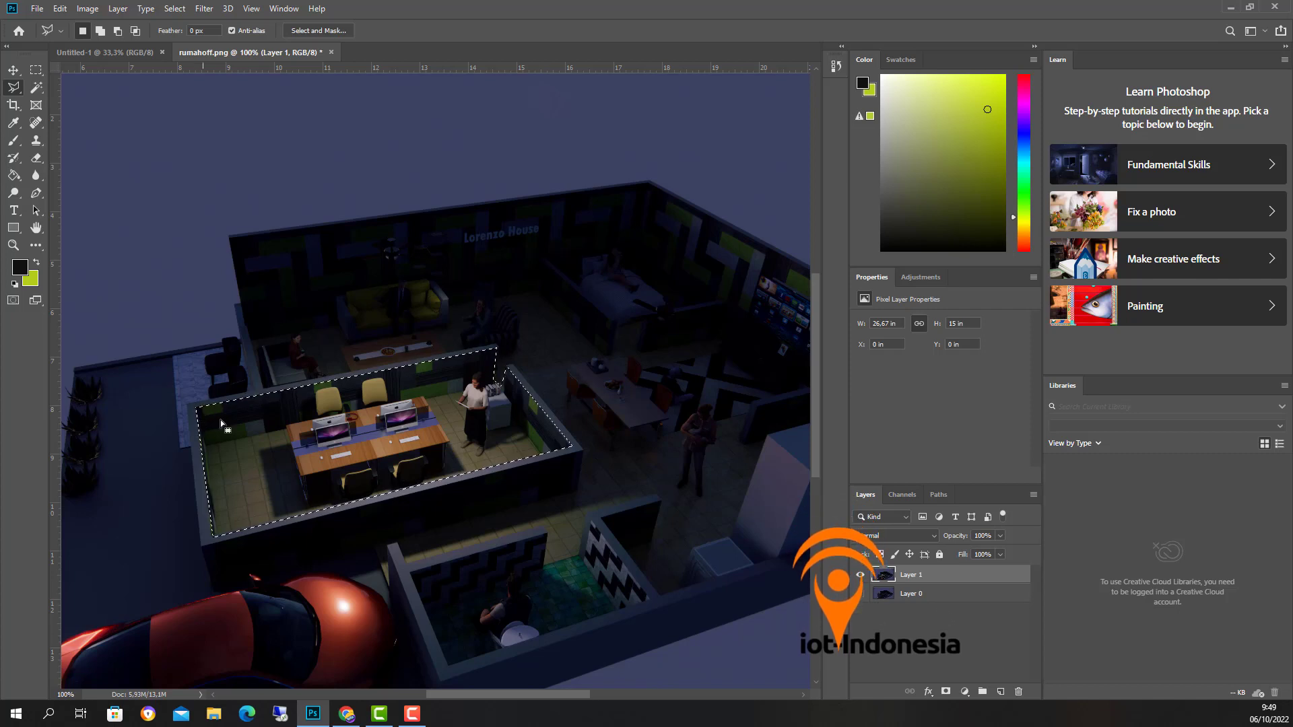
Step: Feather the office selection by 1 pixel and copy it to a new layer with Layer Via Copy
right_click(226, 426)
left_click(258, 454)
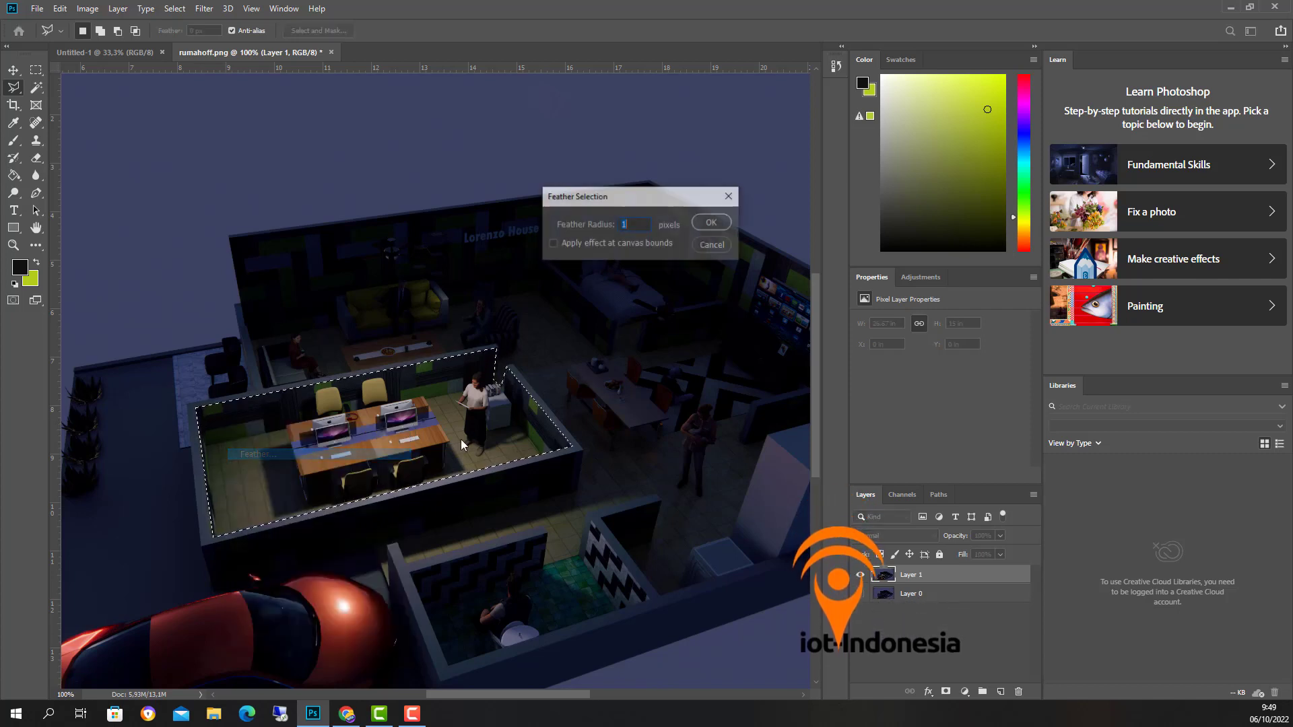
left_click(711, 222)
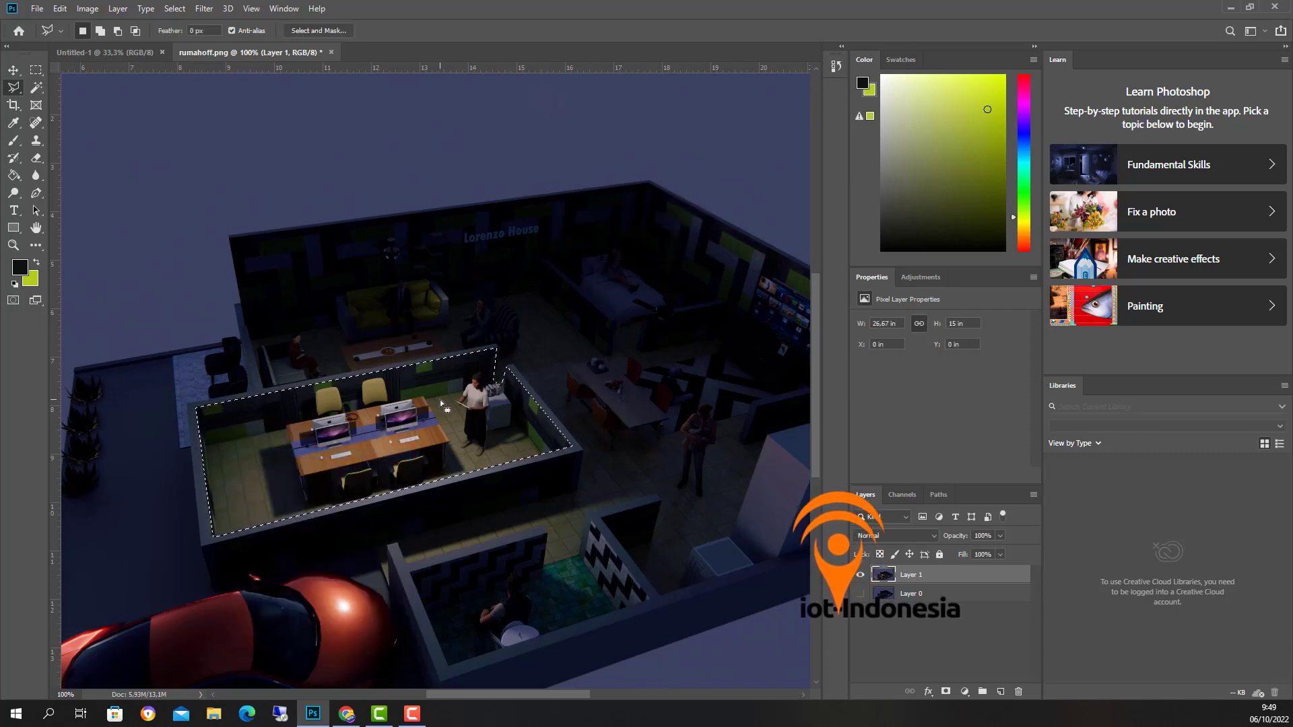
right_click(439, 399)
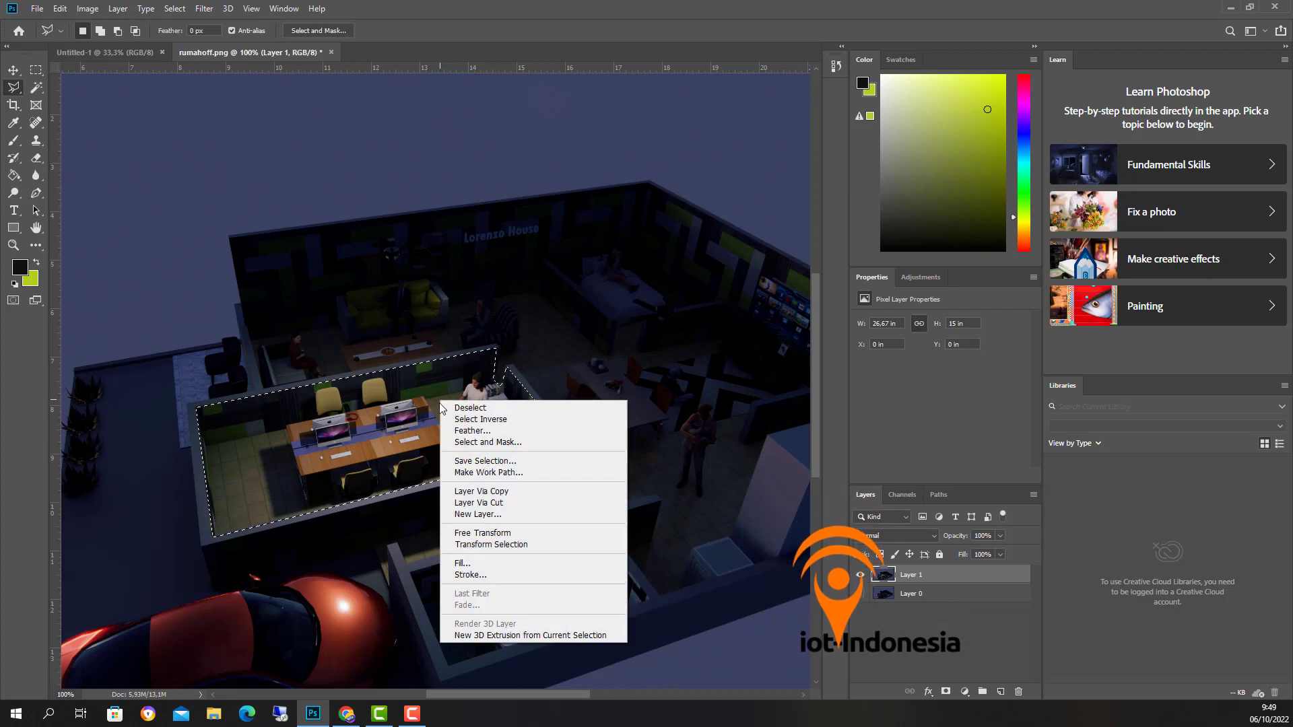
left_click(489, 497)
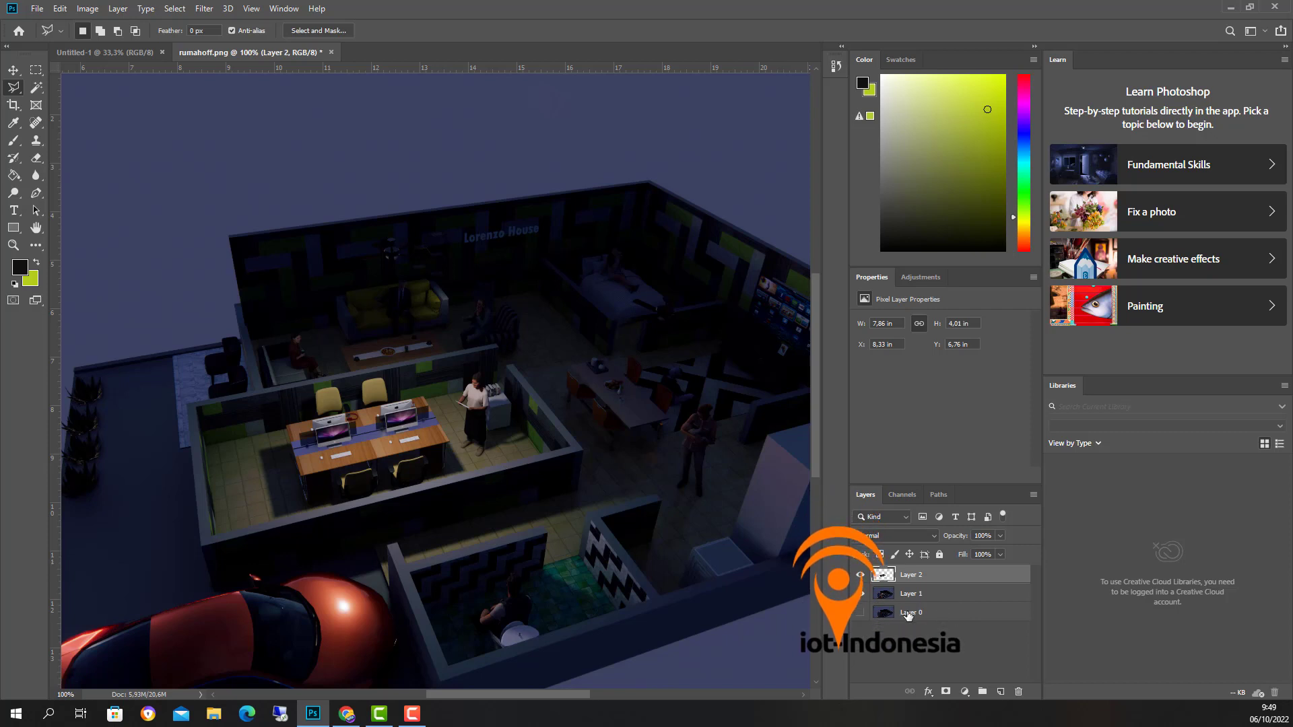
Step: Hide Layer 1, show Layer 0, and toggle the office cutout's visibility to compare it with the lights-off render
left_click(860, 575)
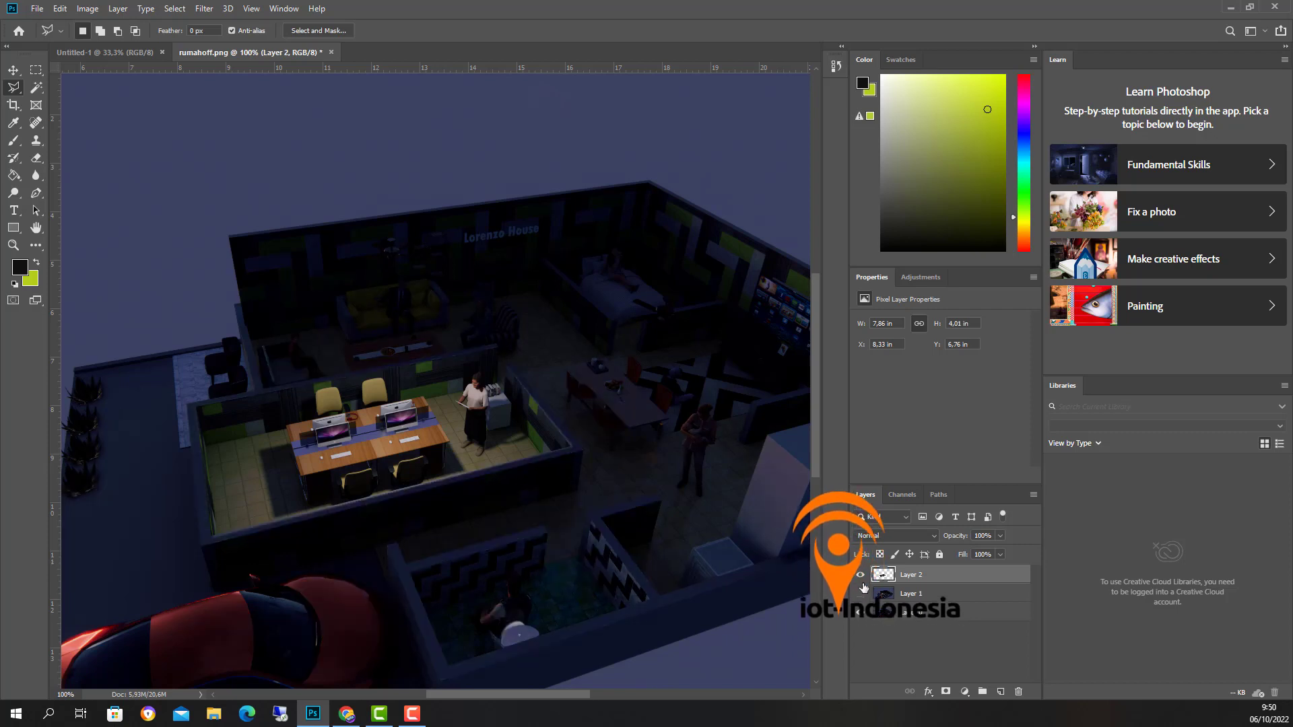
left_click(859, 574)
left_click(860, 574)
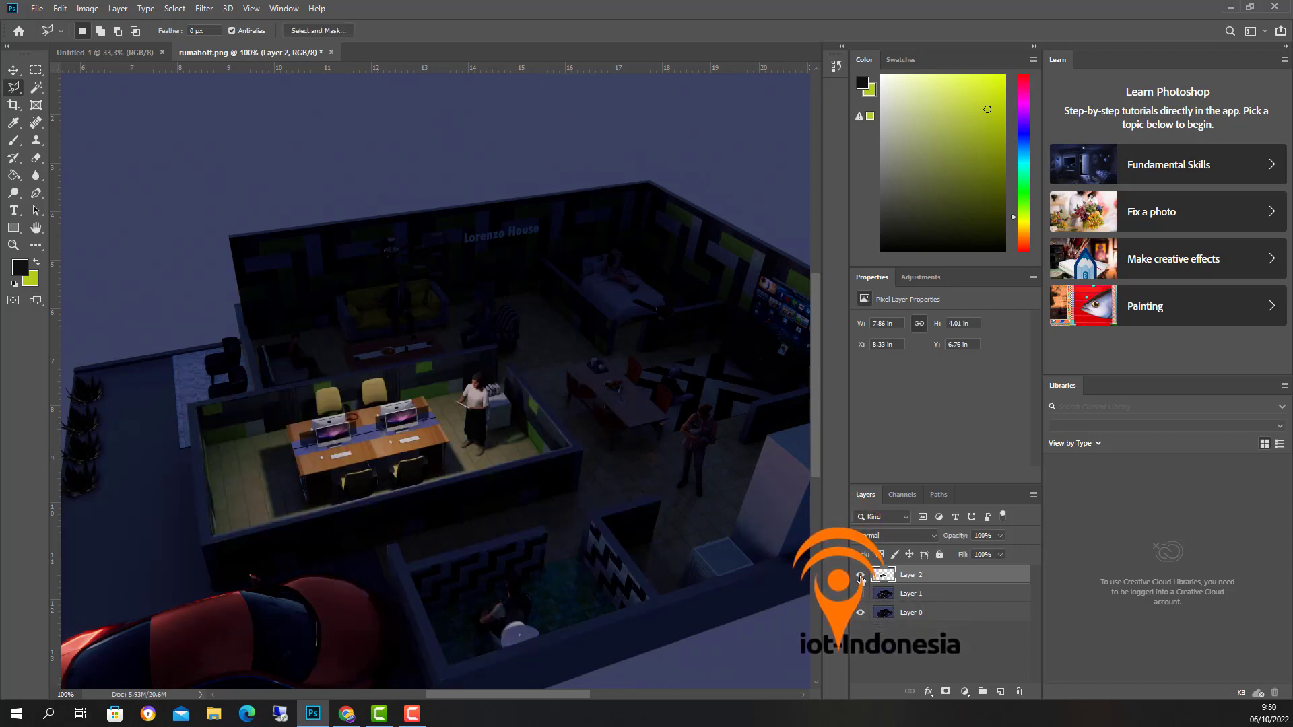
left_click(860, 574)
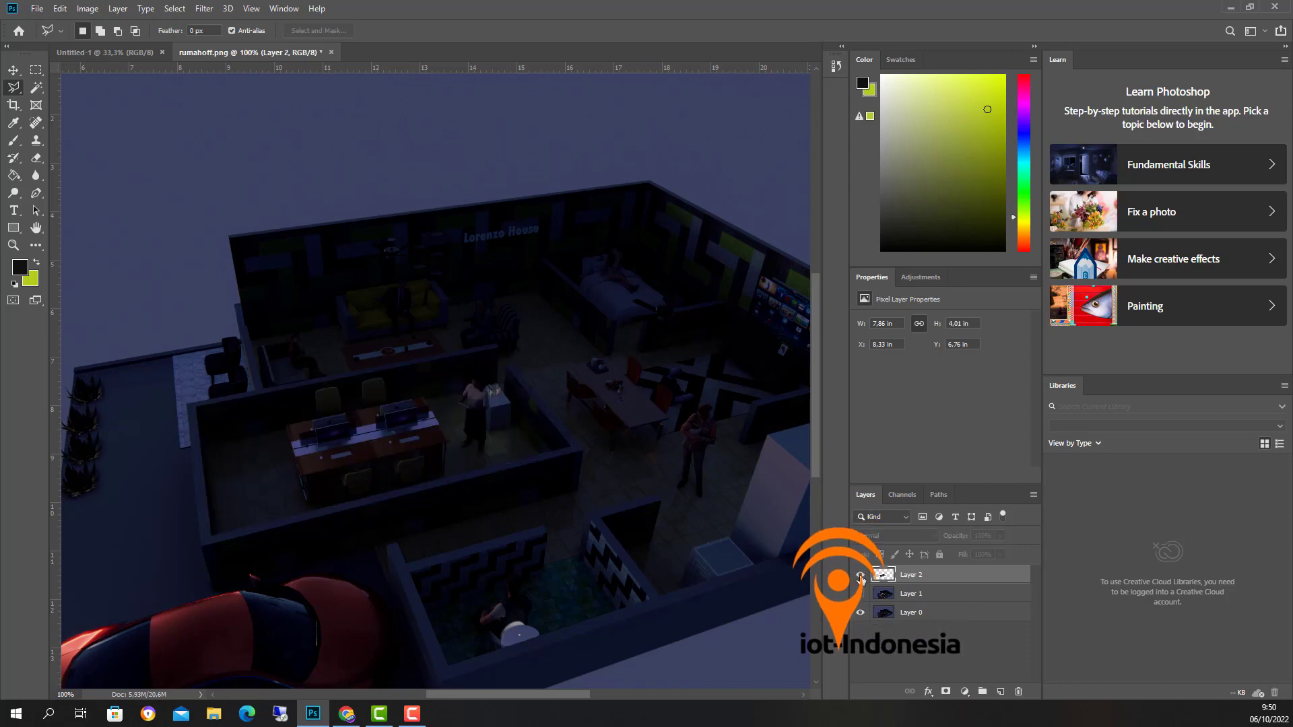
left_click(860, 575)
left_click(859, 575)
left_click(859, 574)
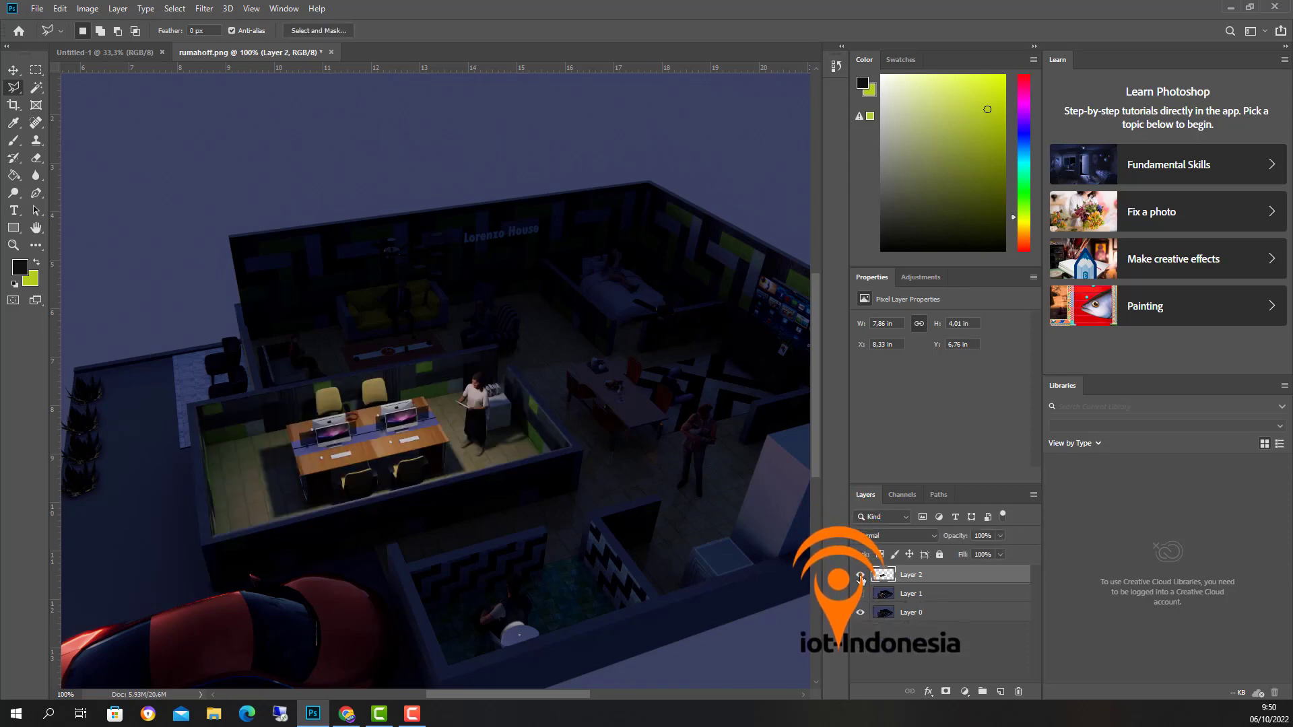
Step: Hide Layer 0 and export the office cutout as a transparent PNG named kantoron in the ###latihan folder
left_click(860, 613)
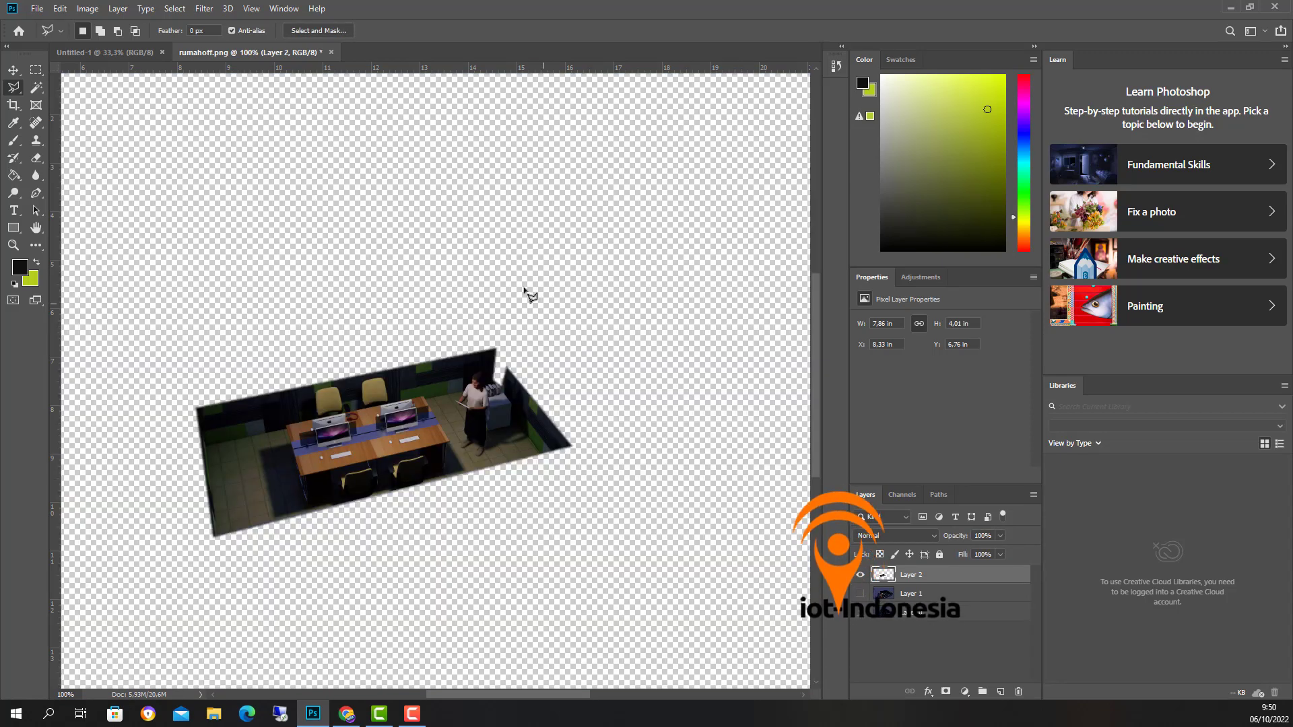
left_click(37, 8)
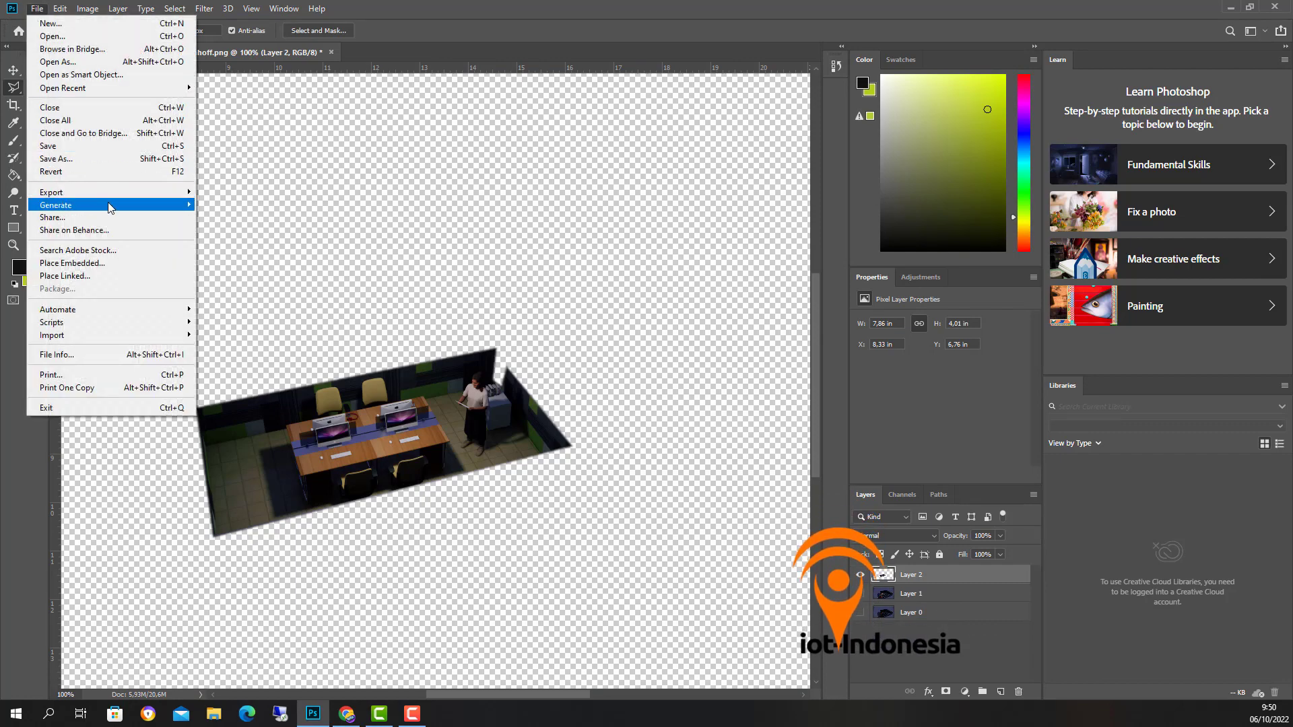
mouse_move(128, 193)
left_click(233, 195)
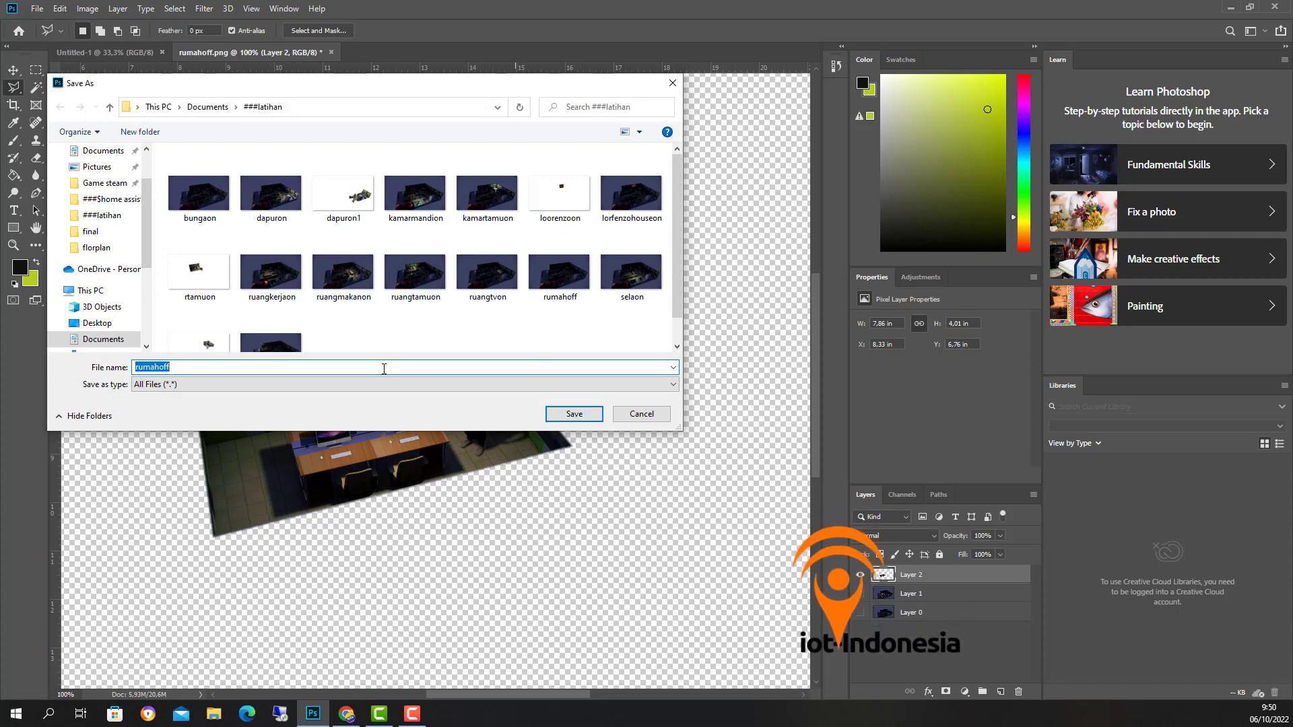
type("kantoro")
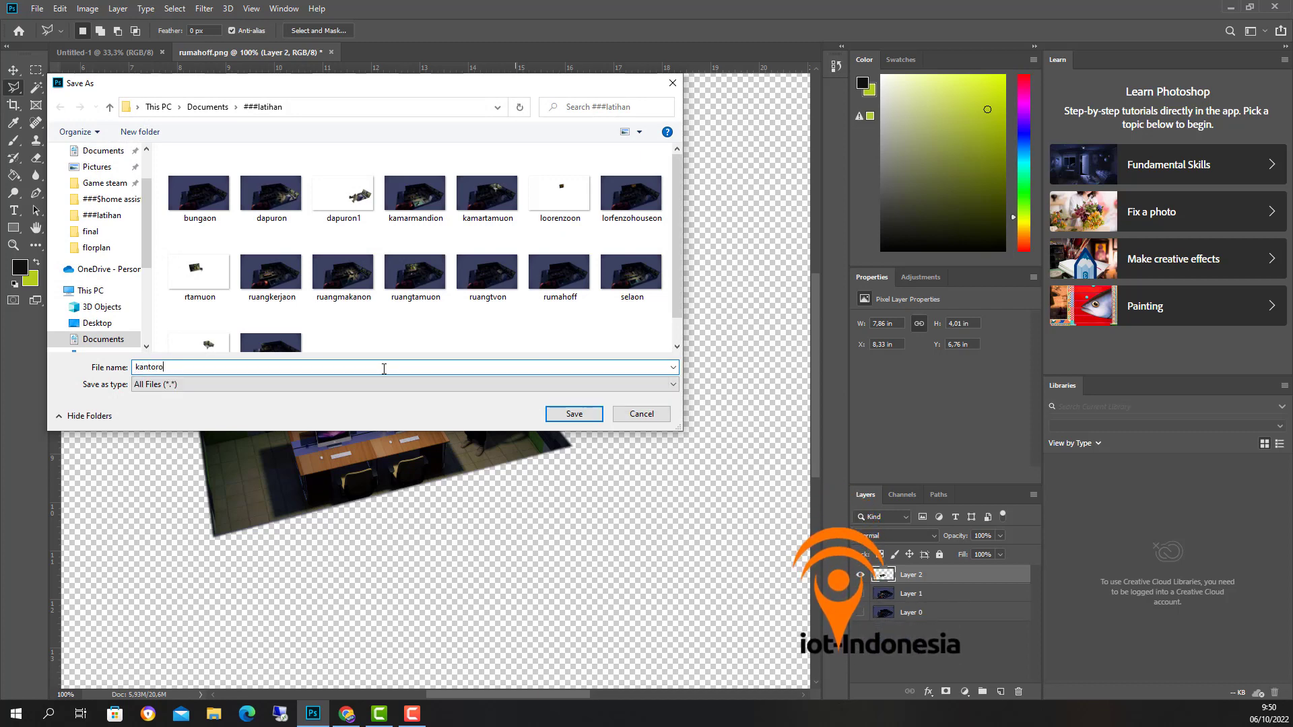
type("n")
key("Return")
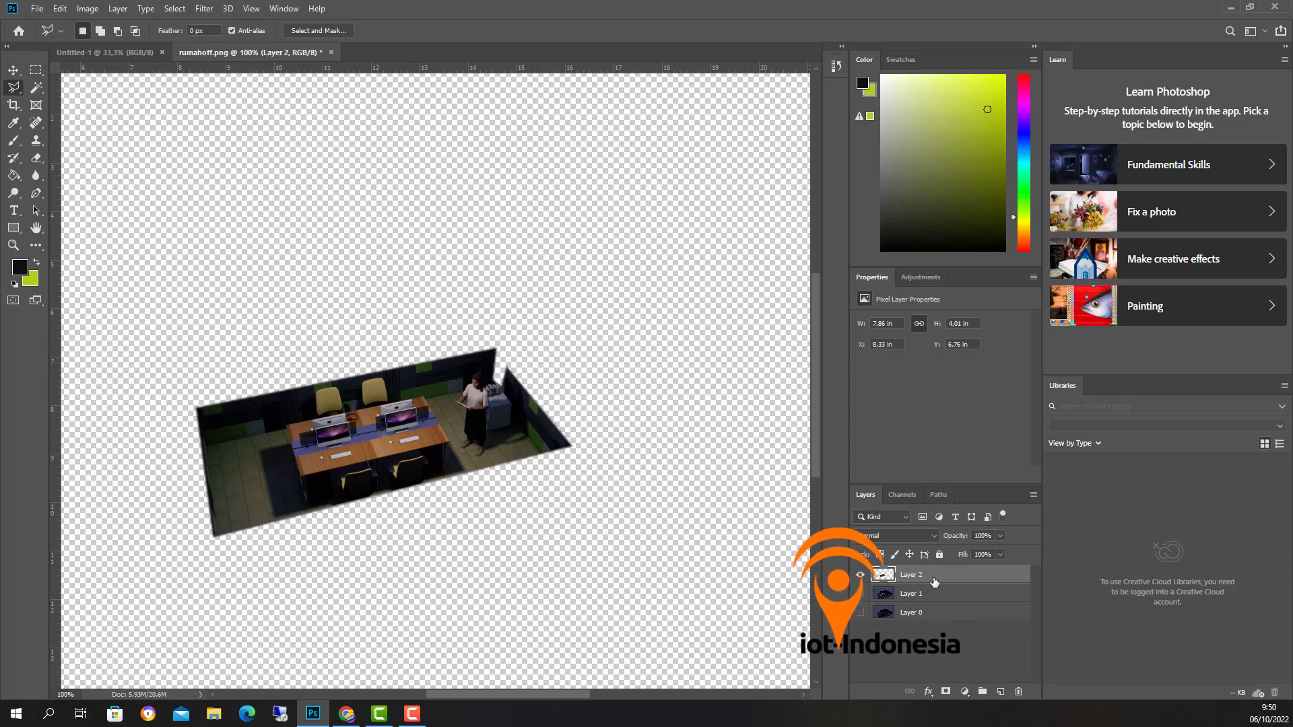
Step: Delete the office cutout layer and Layer 1, and show Layer 0 again
key("Delete")
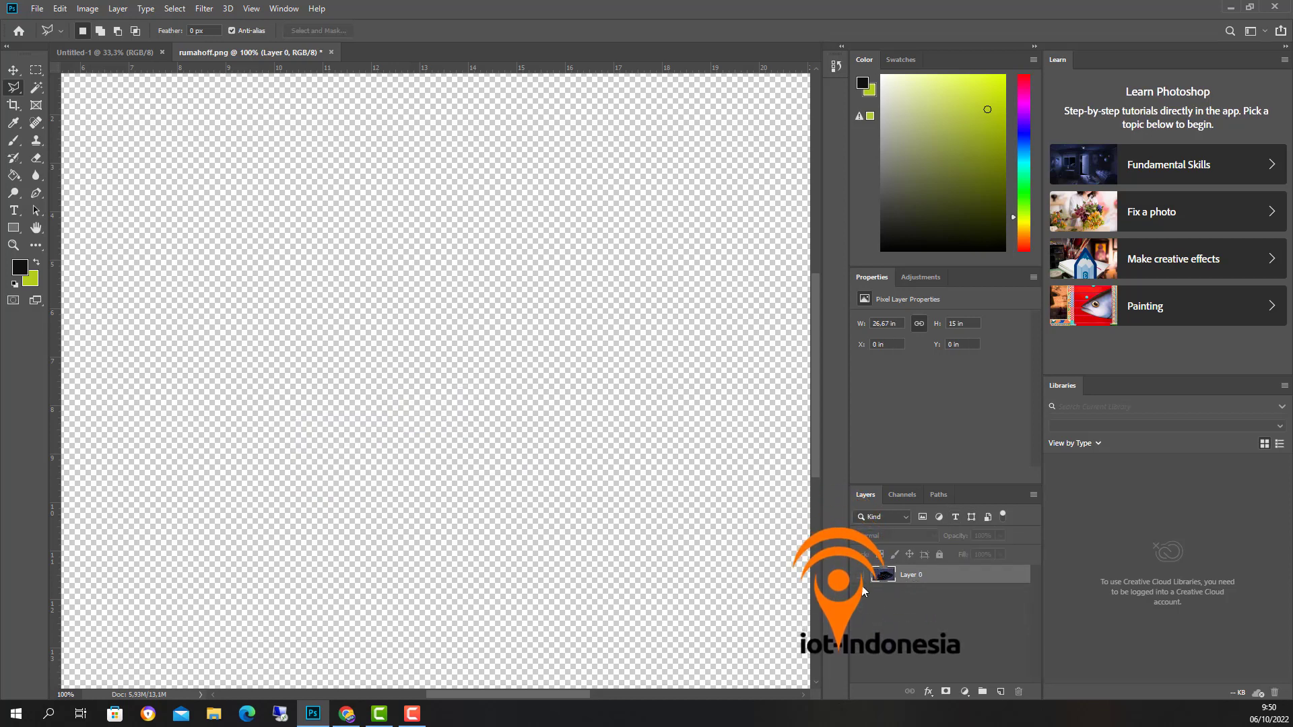
left_click(860, 575)
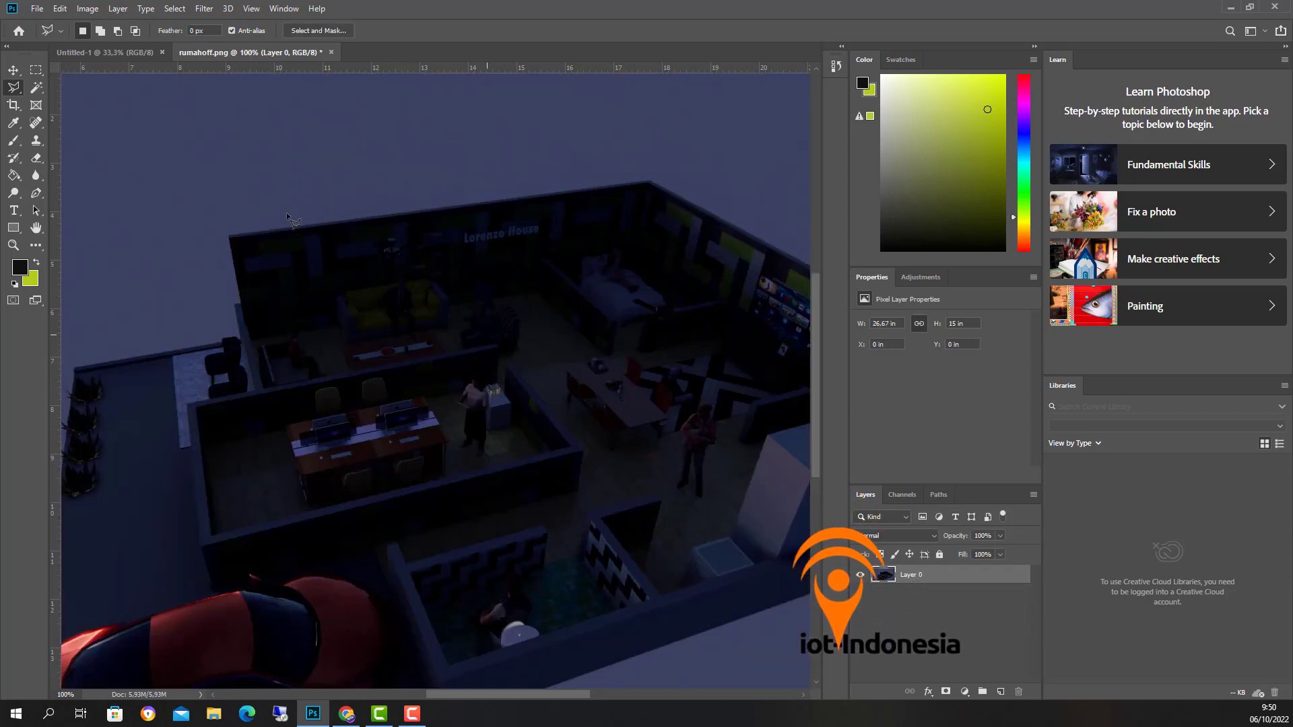
Step: Open the bungaon render from the ###latihan folder
left_click(37, 9)
left_click(52, 36)
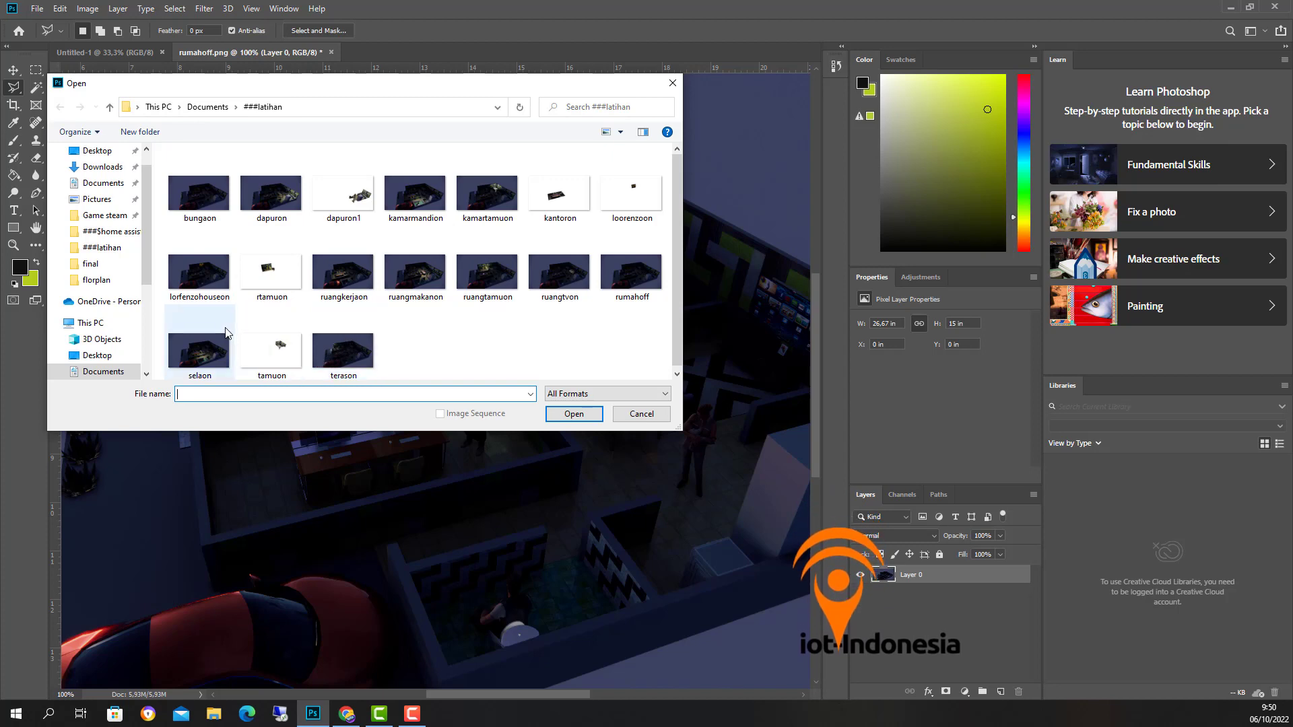
left_click(202, 214)
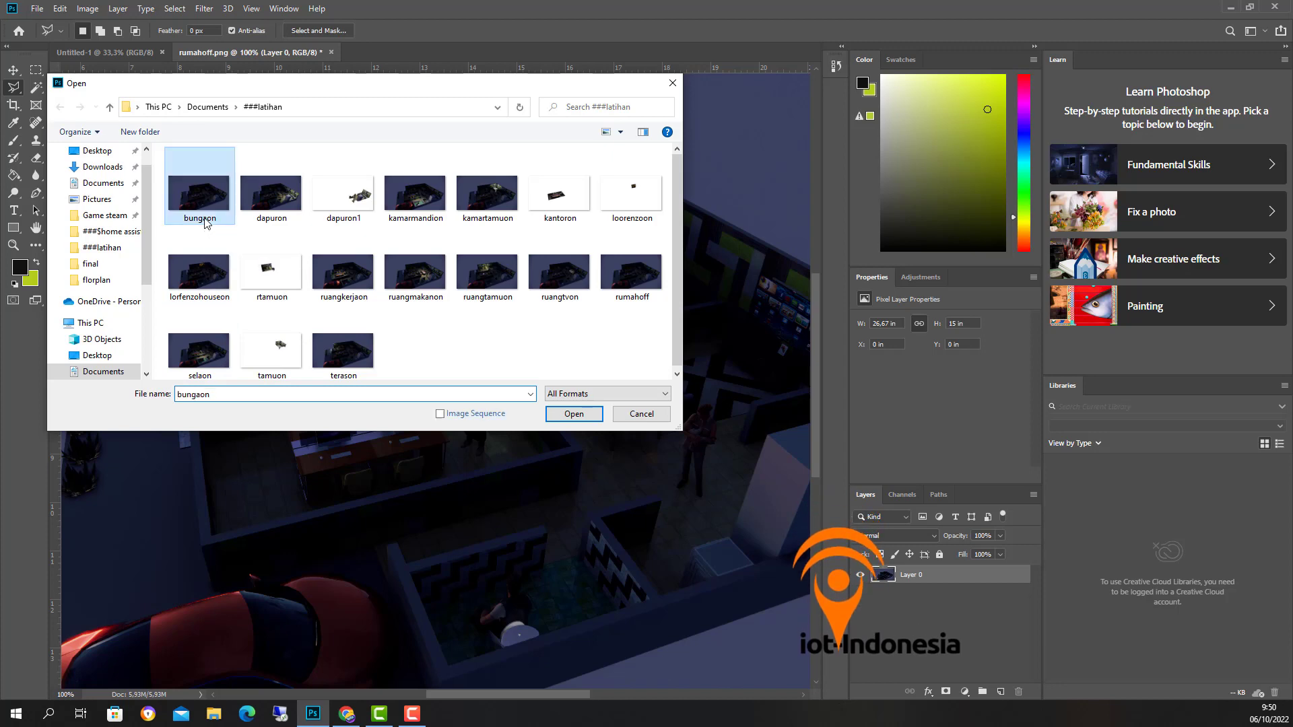
left_click(584, 418)
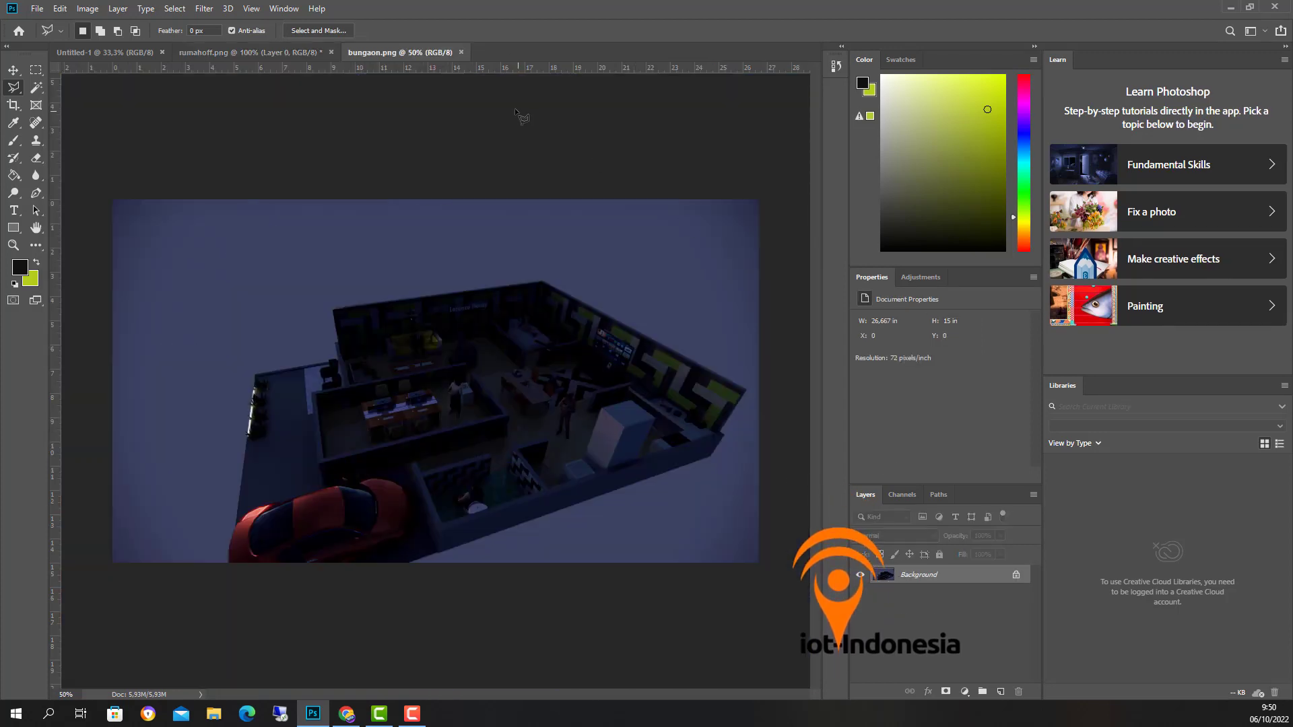
Step: Undock bungaon into a floating window, copy its render into the rumahoff document as a new layer, and close the source window
left_click_drag(377, 51, 600, 213)
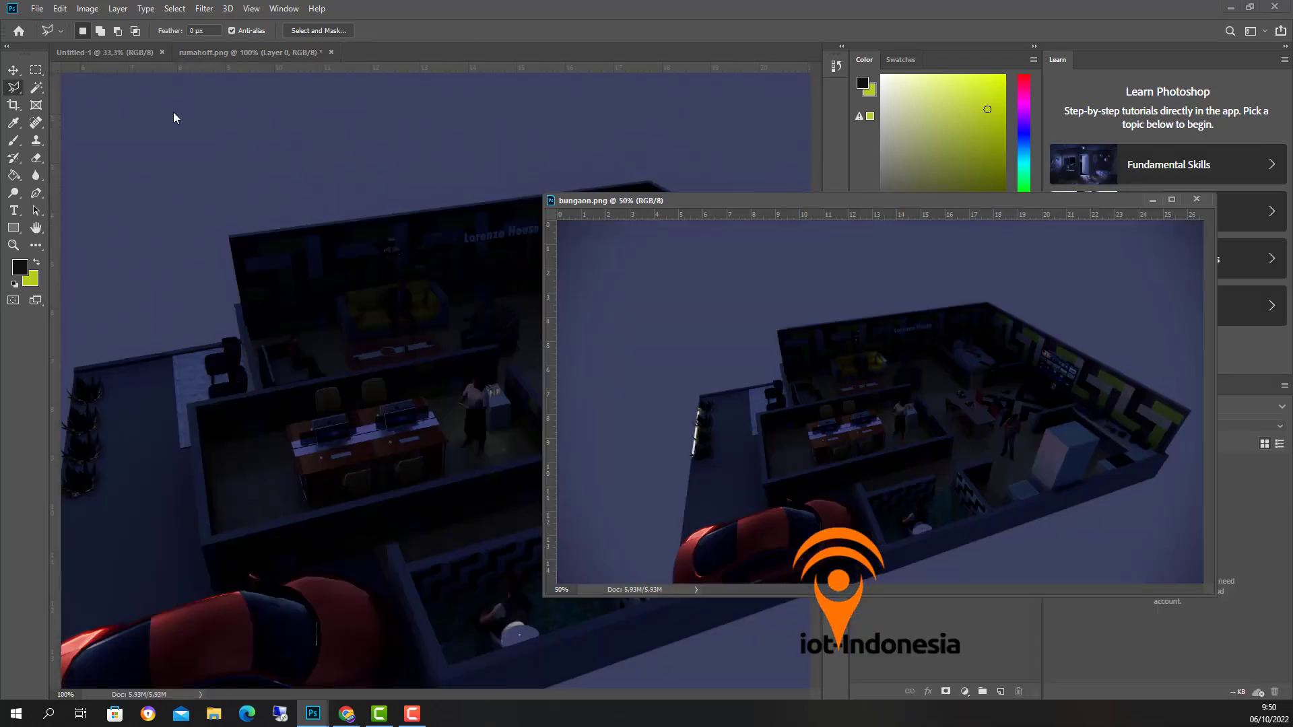
left_click(15, 70)
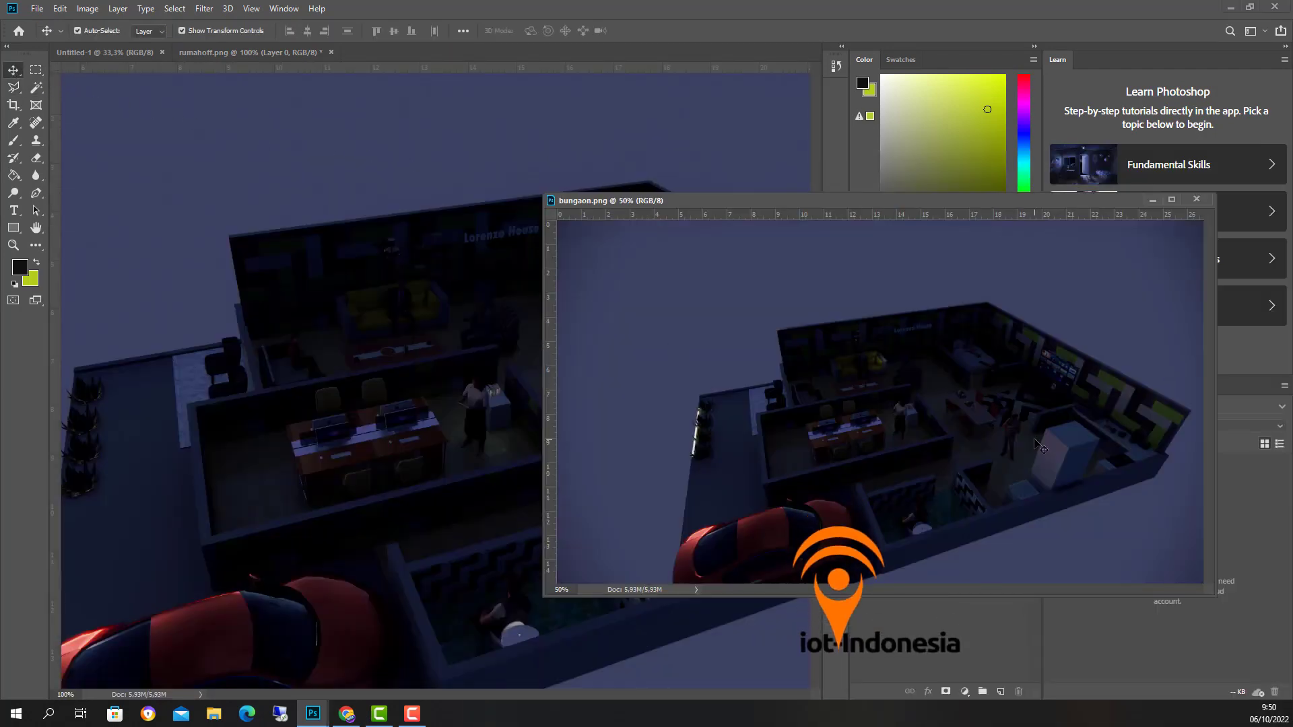
left_click(474, 440)
left_click_drag(474, 439, 474, 439)
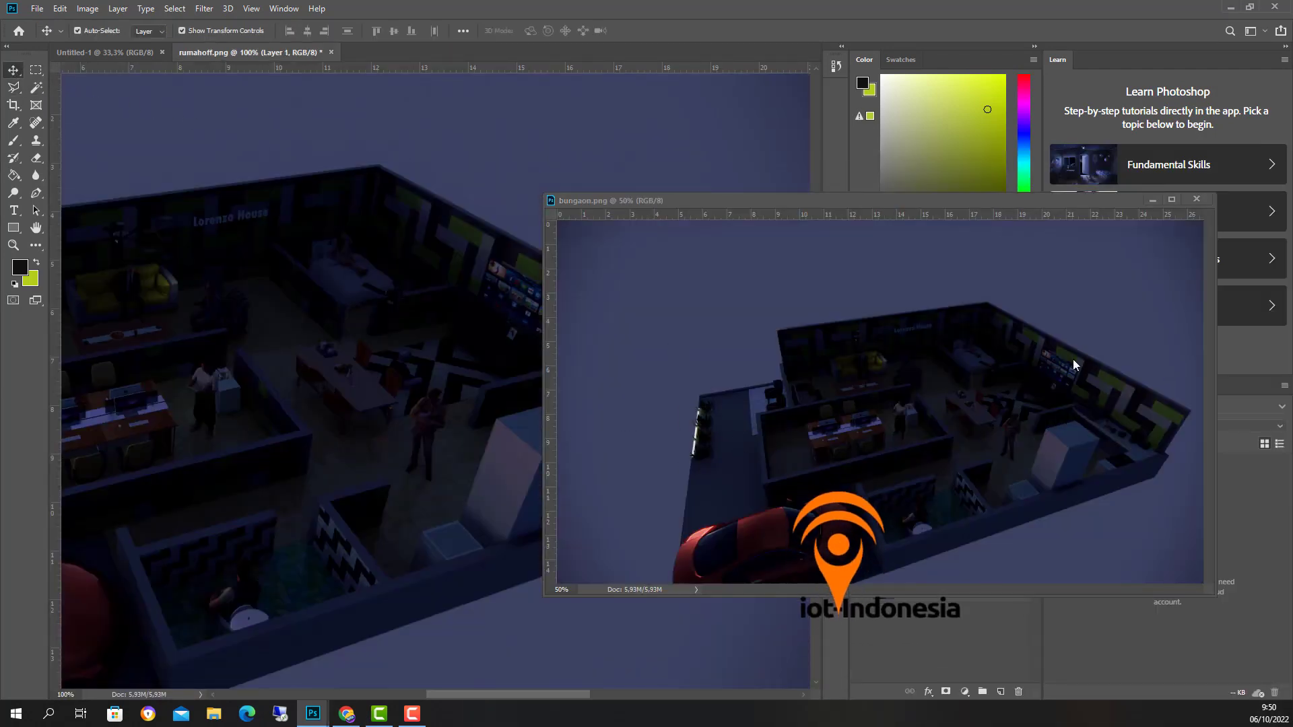
left_click(1195, 201)
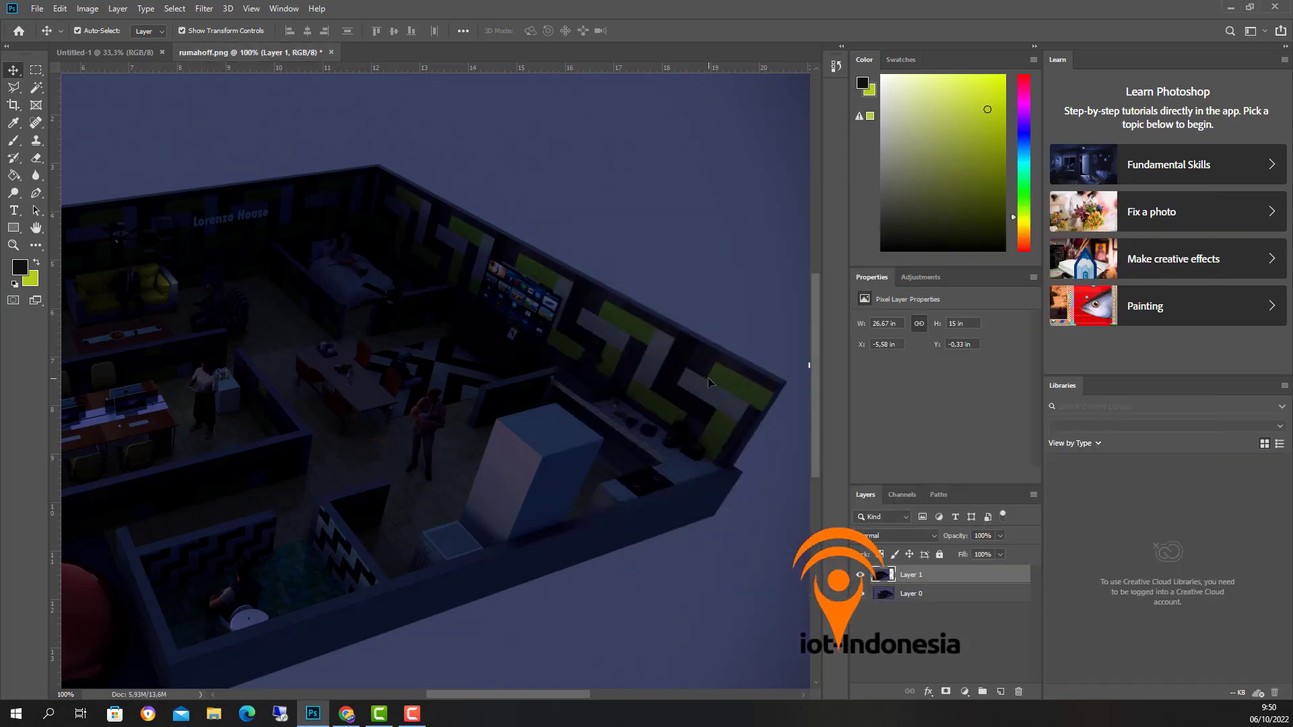
Step: Move the bungaon layer into alignment with Layer 0 at X 0 in, Y 0 in, and toggle its visibility to check
key("ctrl+minus")
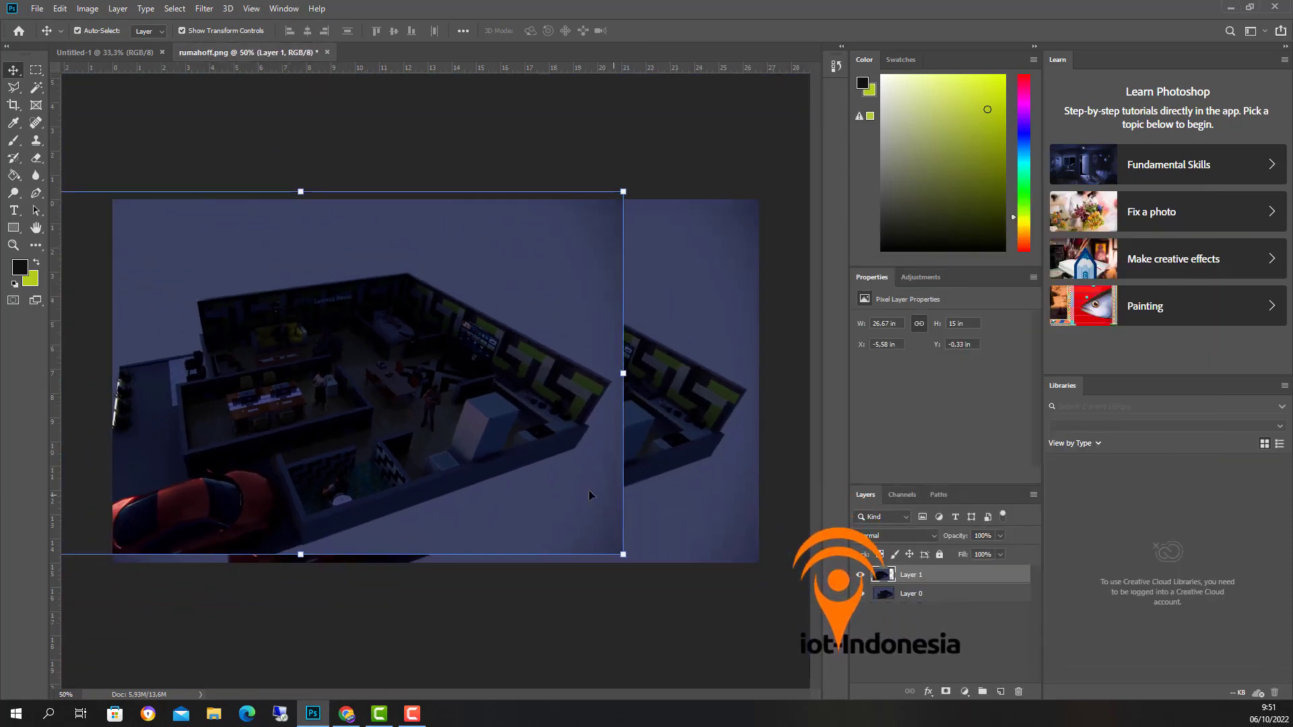
left_click_drag(383, 398, 522, 412)
left_click(861, 576)
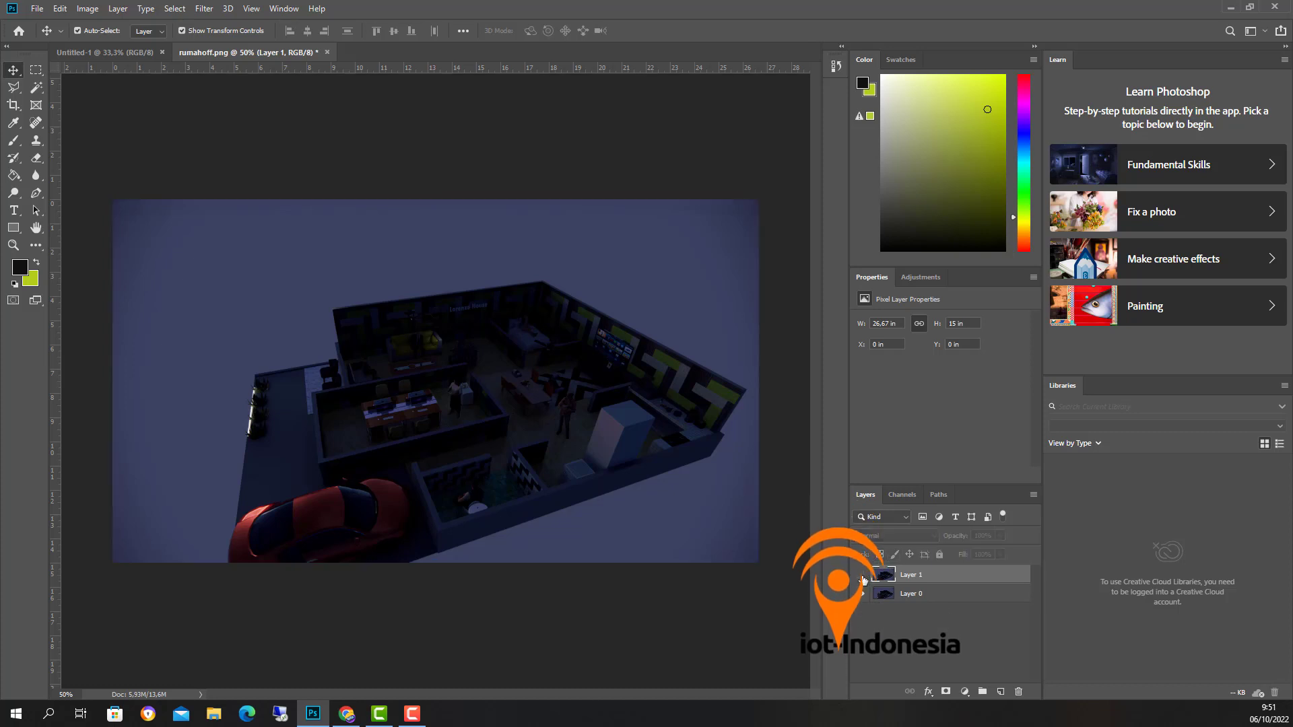
left_click(862, 576)
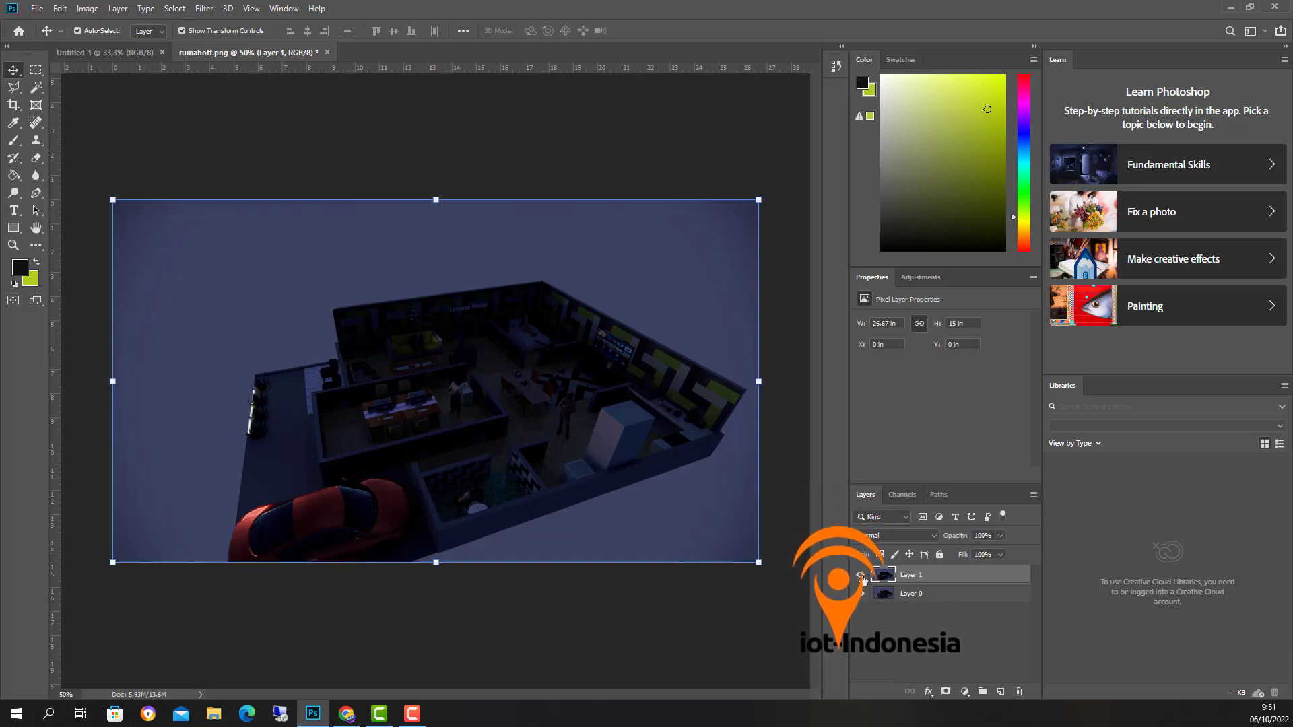
Step: Outline the lit strip behind the four wall plants with the Polygonal Lasso, about 0.33 by 2.06 in, and copy it to a new layer
left_click(861, 576)
left_click(861, 576)
scroll(353, 435, "up", 4, "alt")
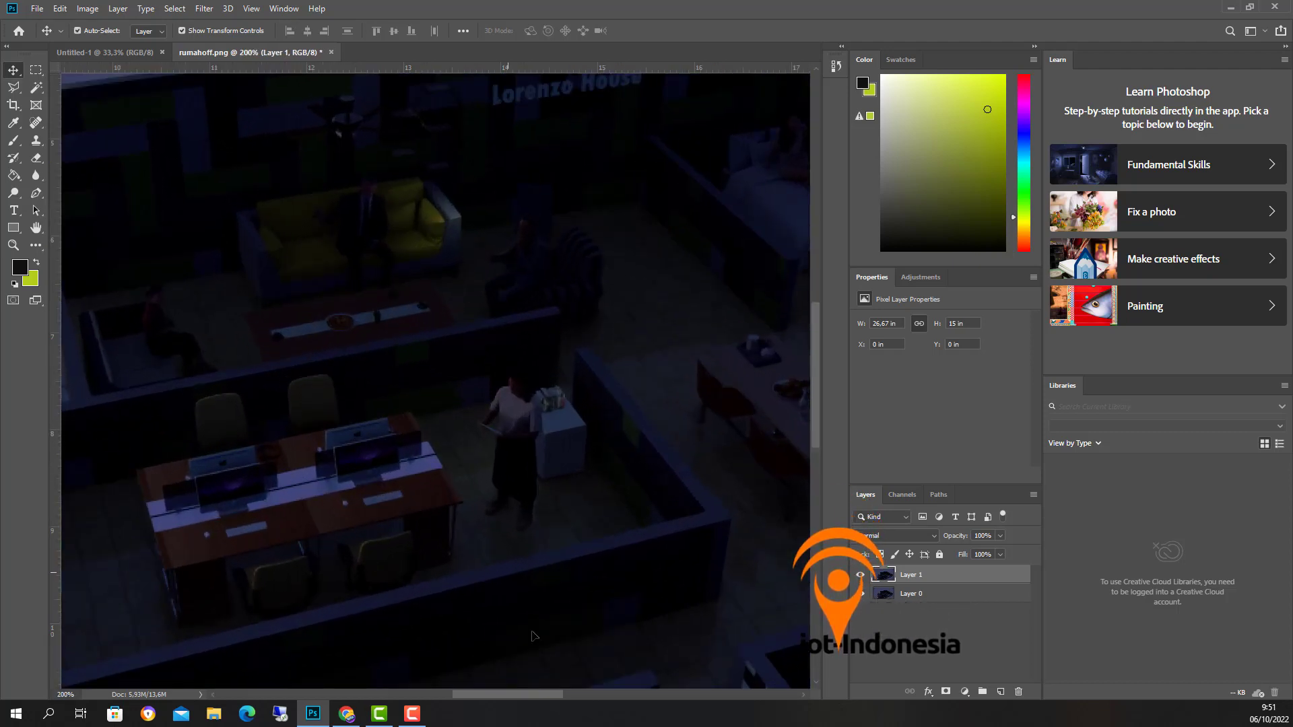
left_click_drag(522, 694, 396, 677)
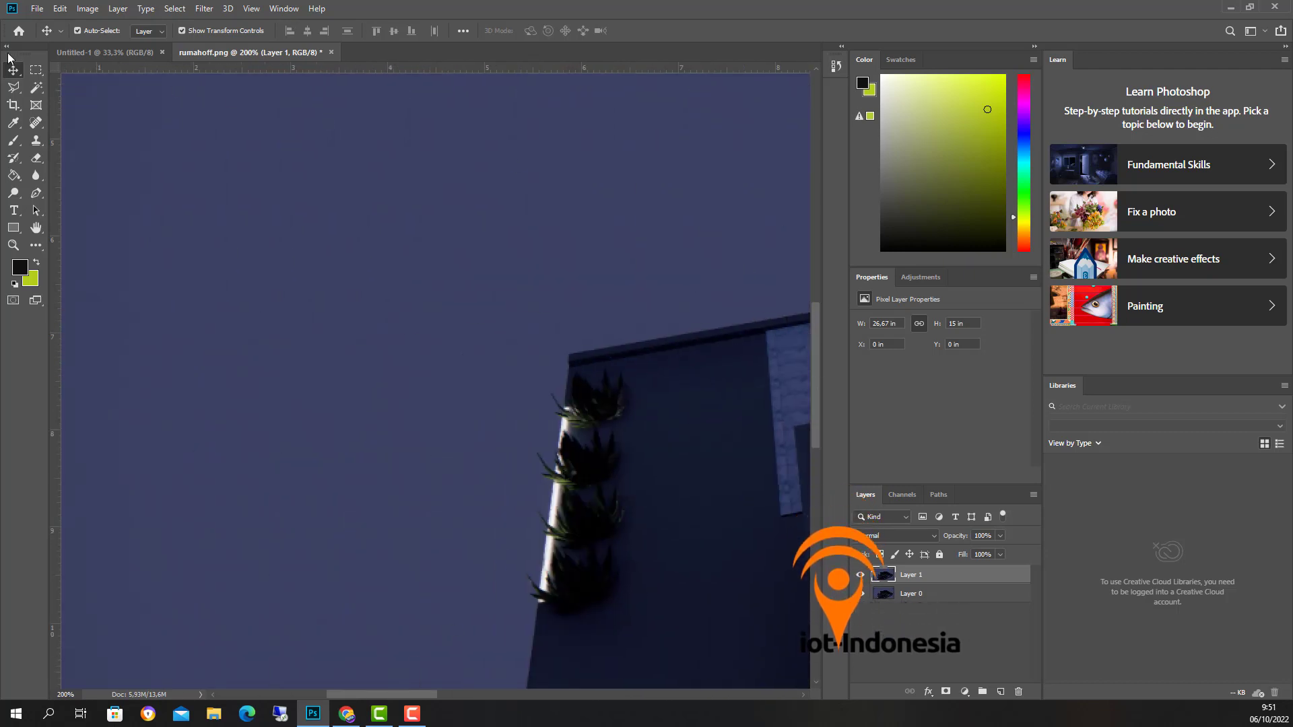
left_click(12, 87)
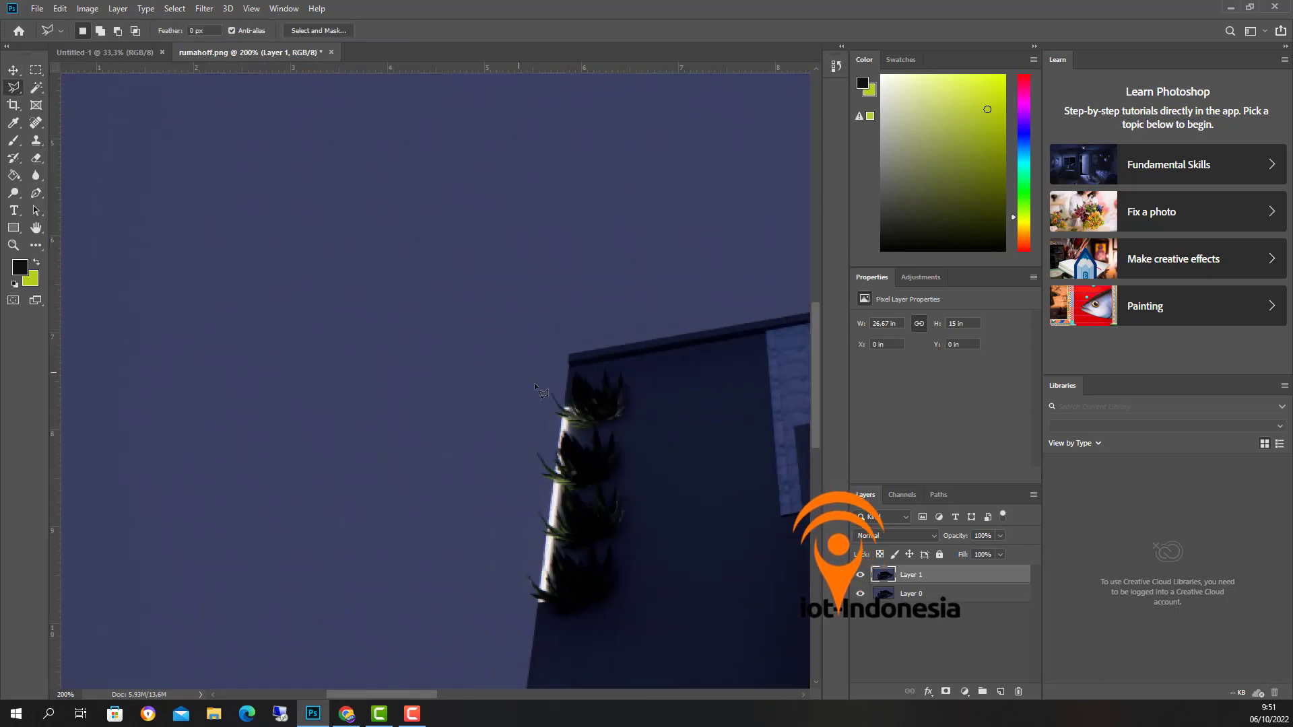
left_click(560, 442)
left_click(559, 458)
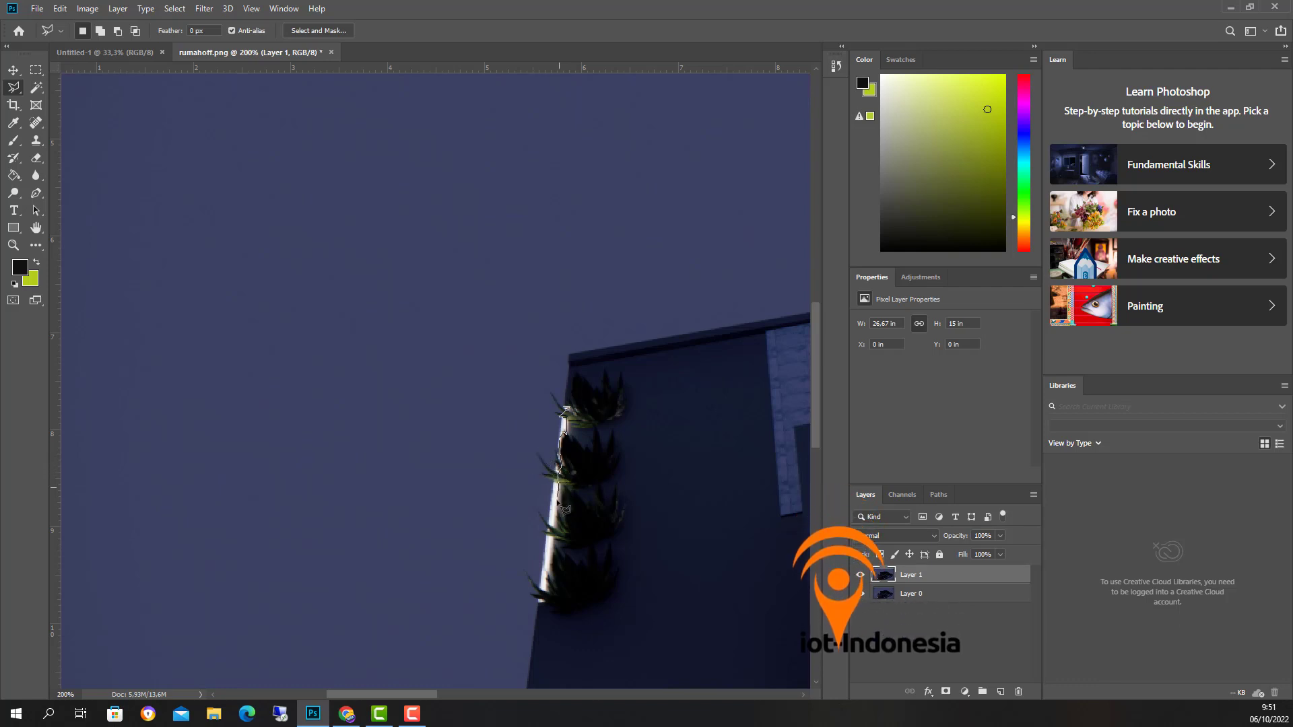
left_click(539, 577)
left_click(565, 412)
right_click(564, 426)
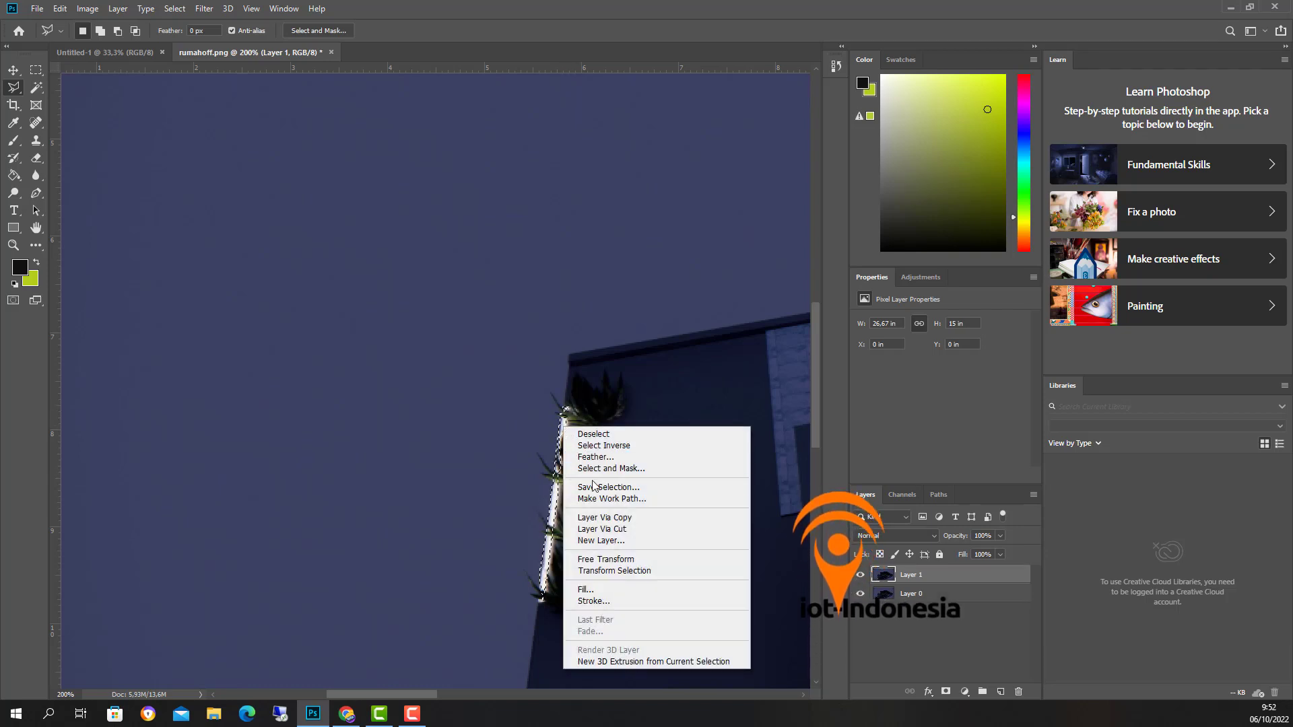
left_click(627, 518)
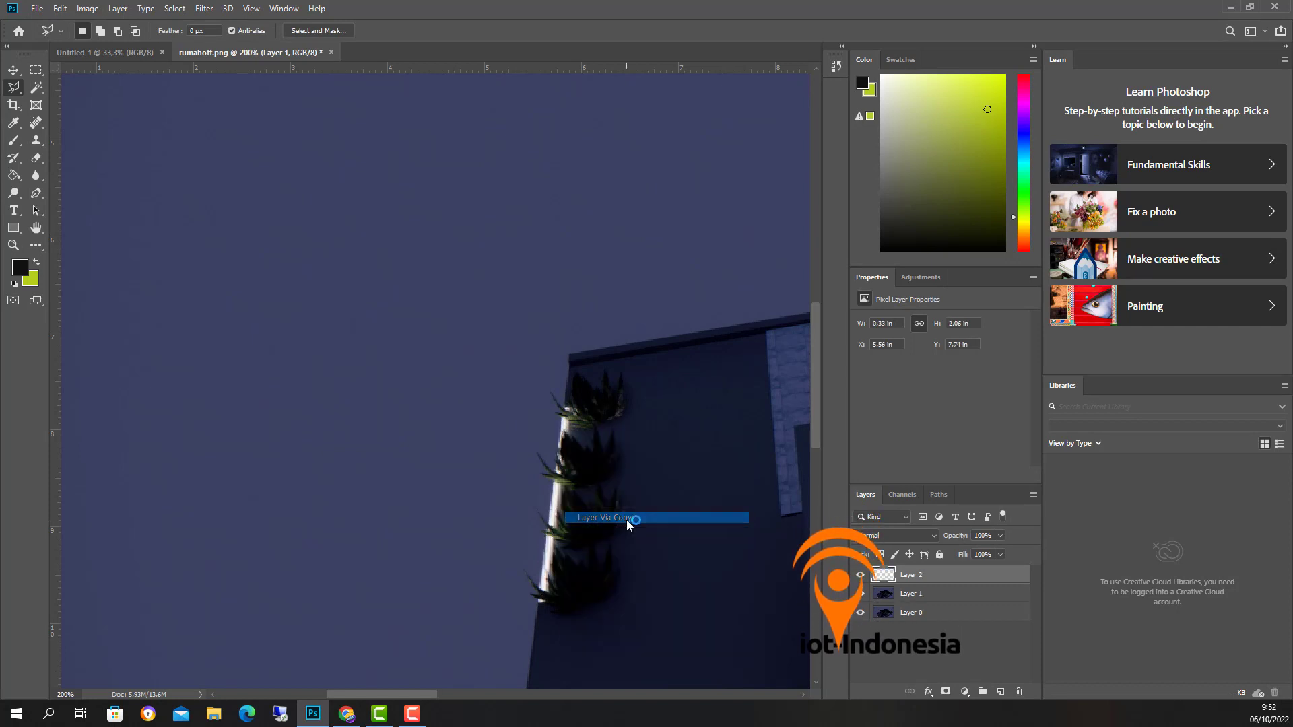
Step: Hide Layer 1, toggle the plant light cutout to check it against the dark floorplan, and hide Layer 0
left_click(860, 594)
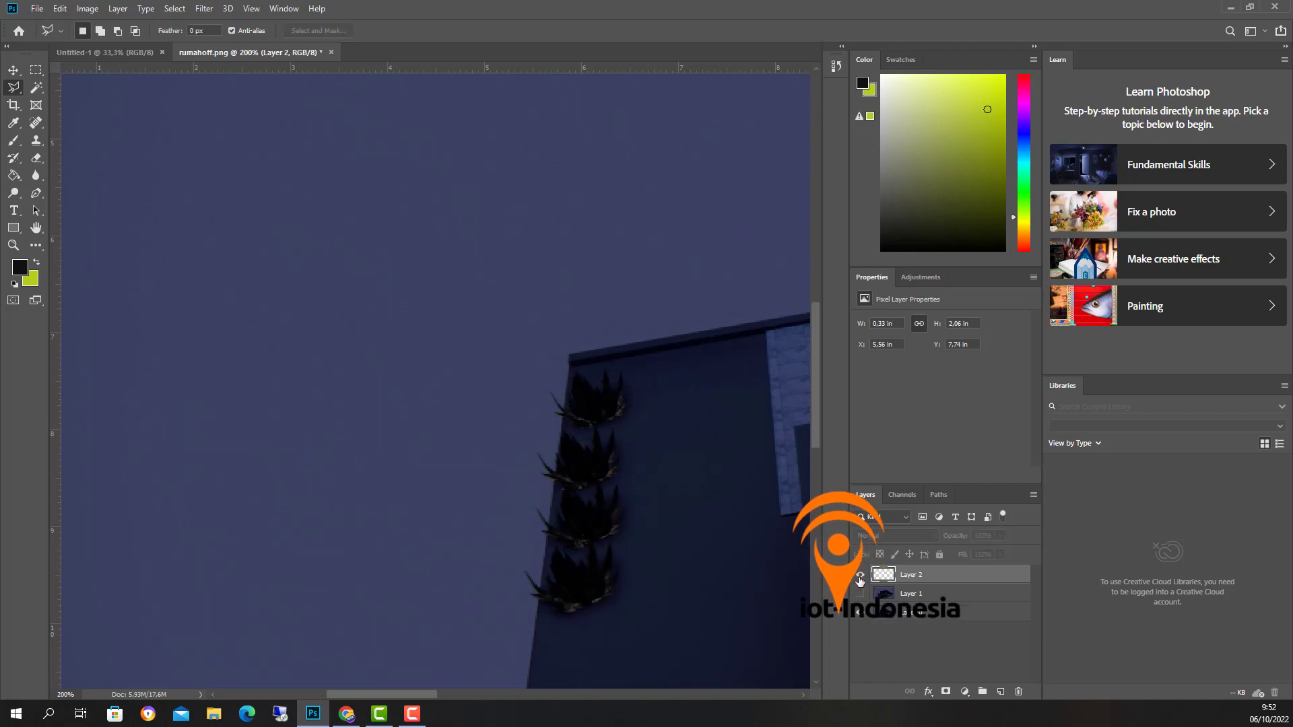
left_click(860, 577)
left_click(860, 577)
left_click(860, 576)
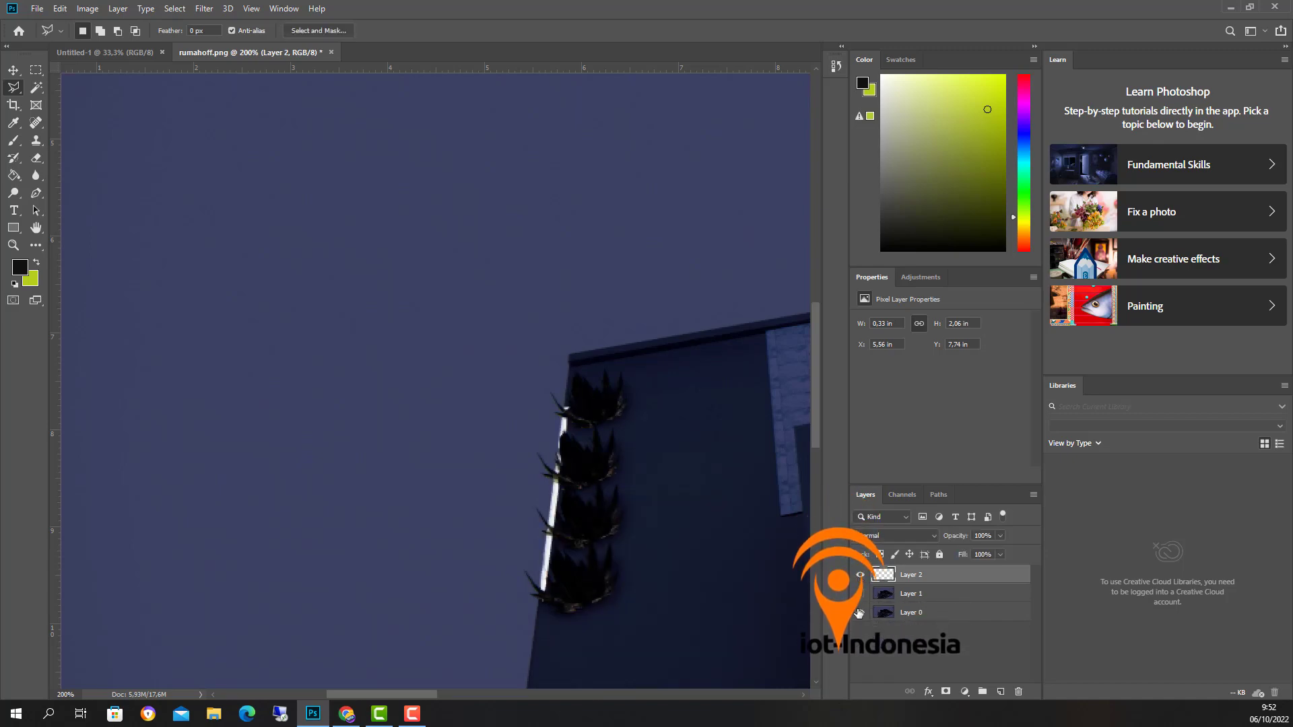
left_click(860, 613)
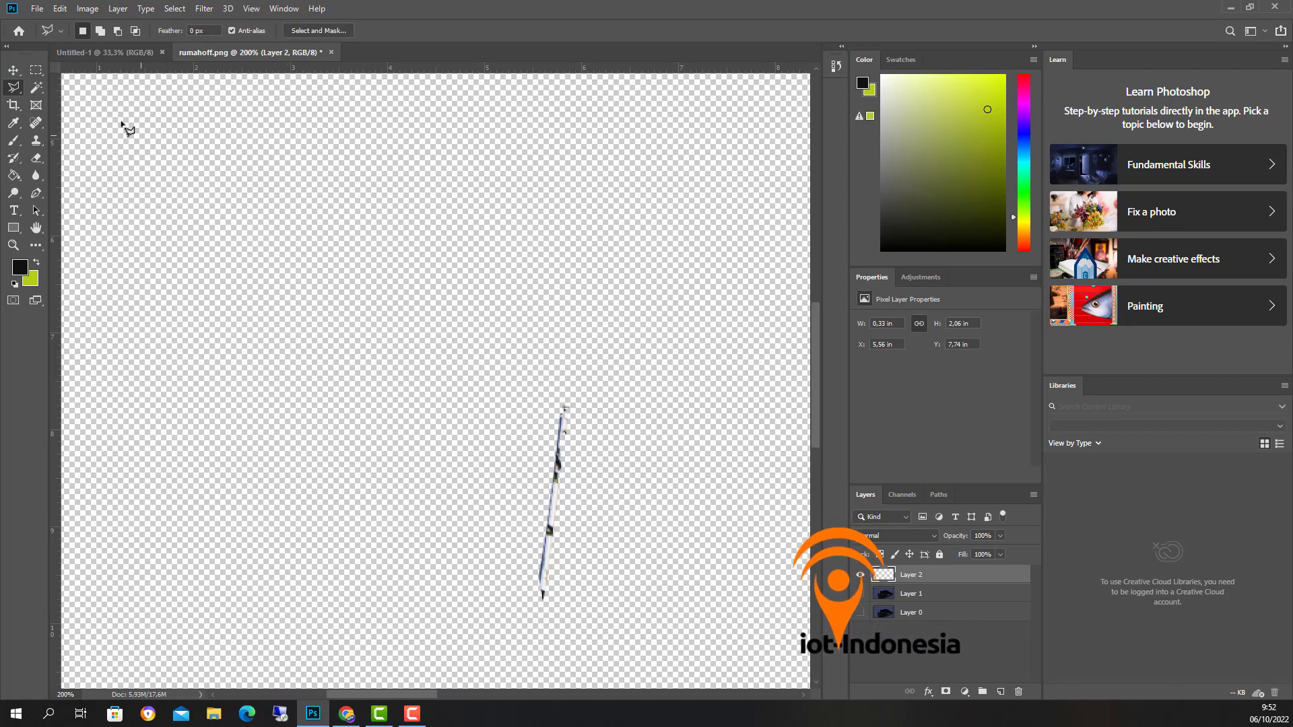
Step: Export the isolated plant light cutout as a PNG named bungakuon in the ###latihan folder
left_click(37, 9)
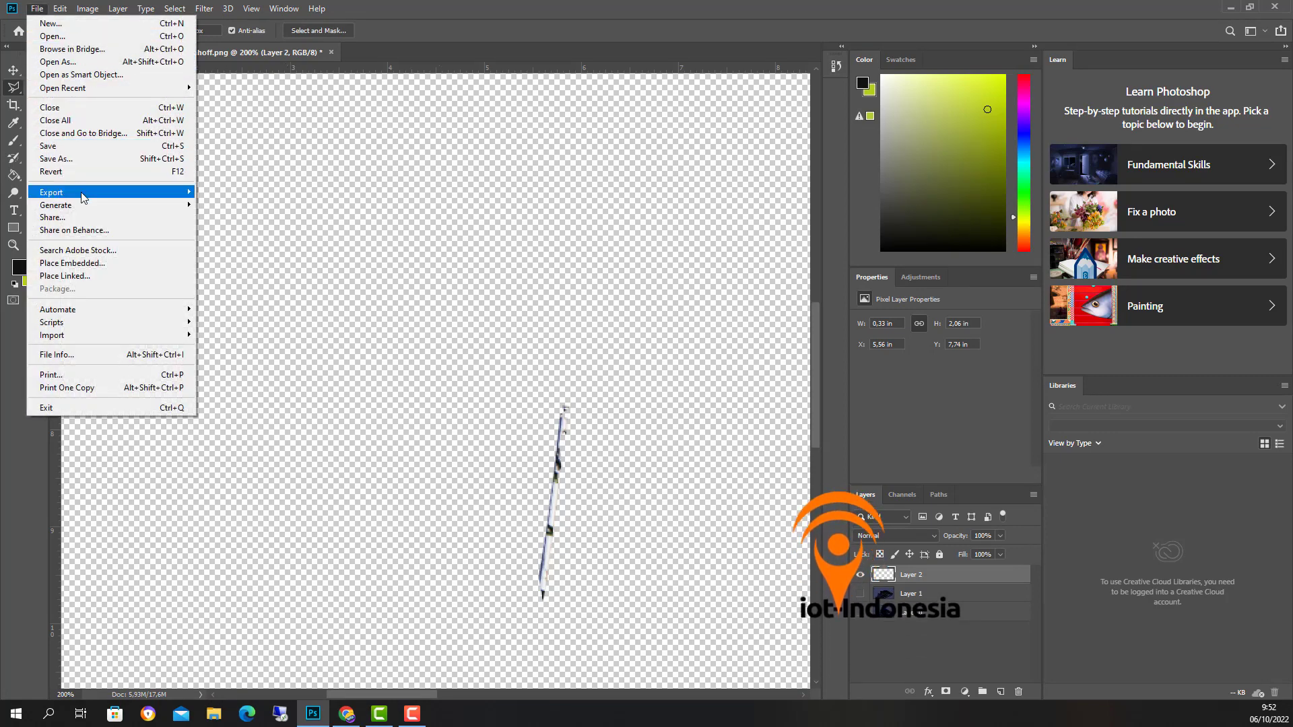
mouse_move(68, 193)
left_click(257, 195)
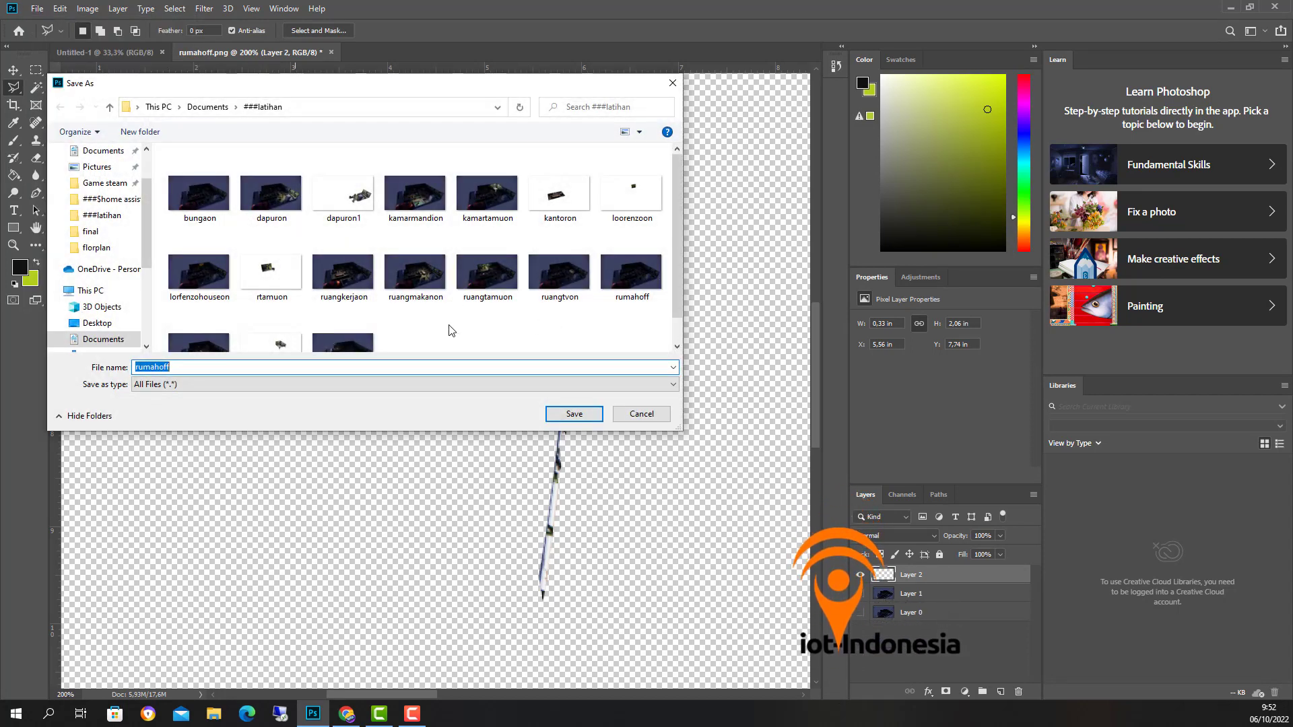
type("bung")
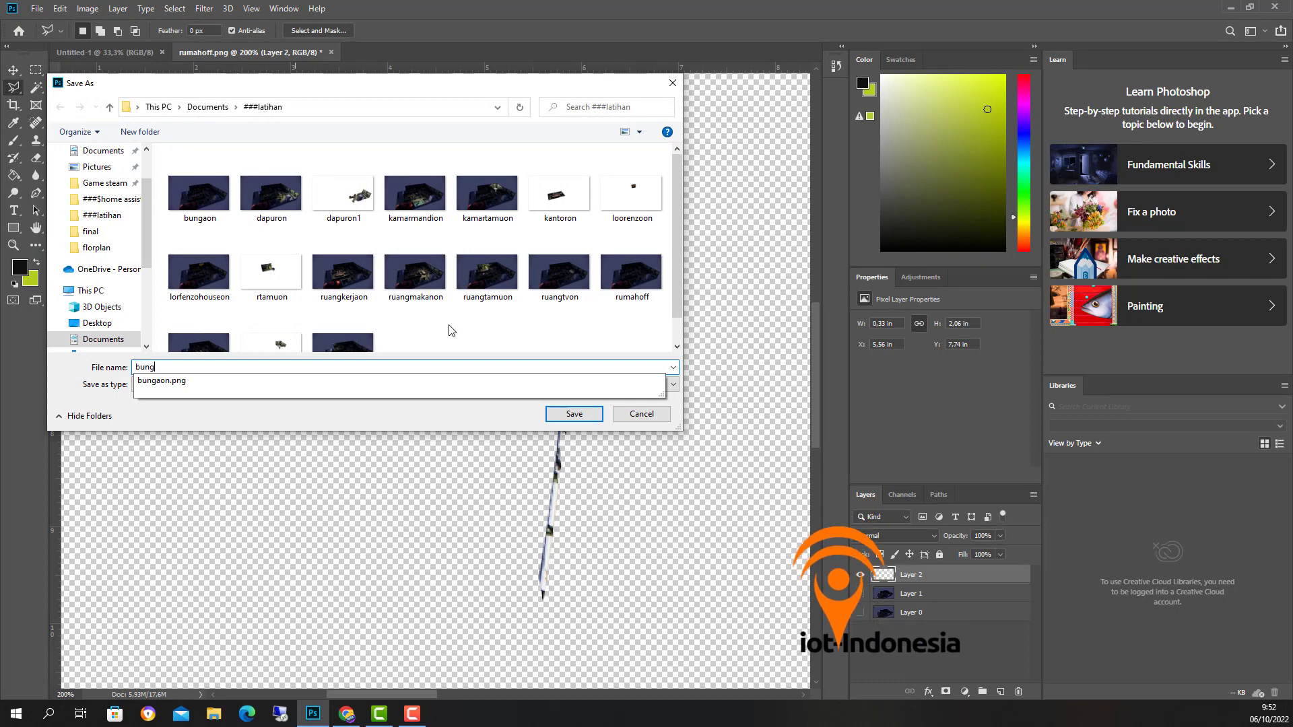
type("a")
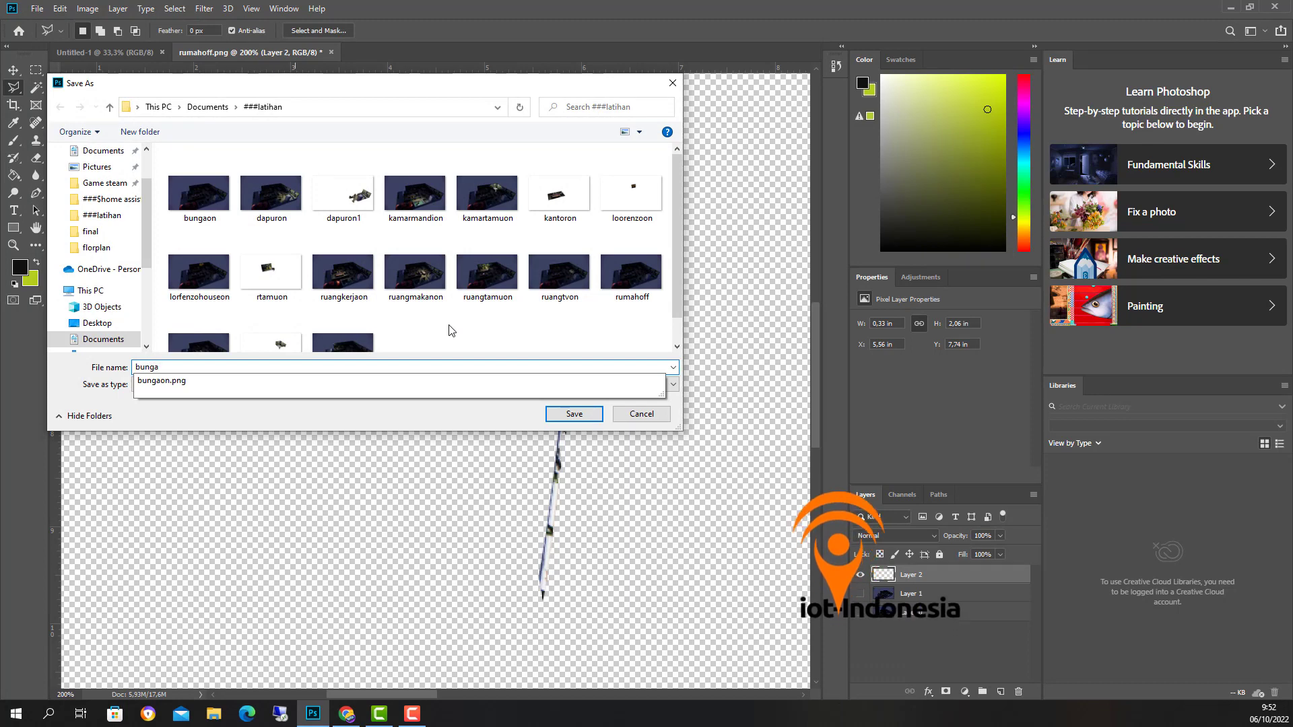
type("kuo")
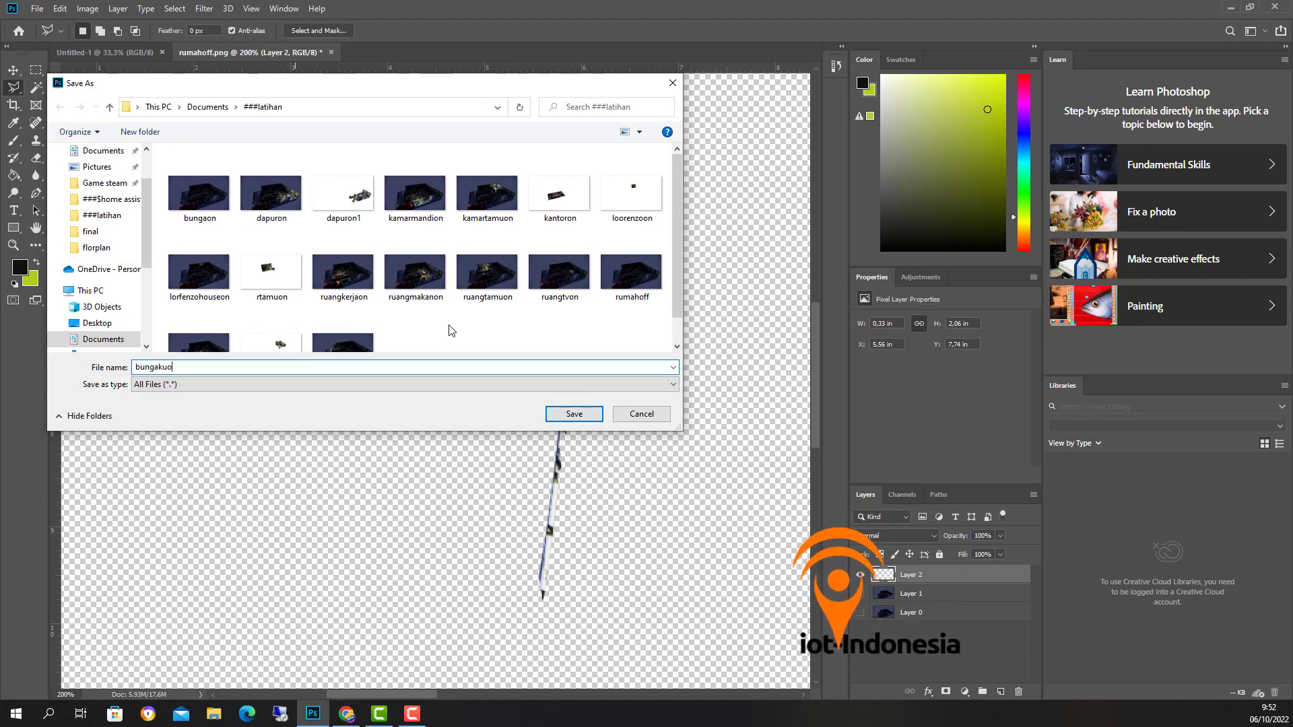
type("n")
key("Return")
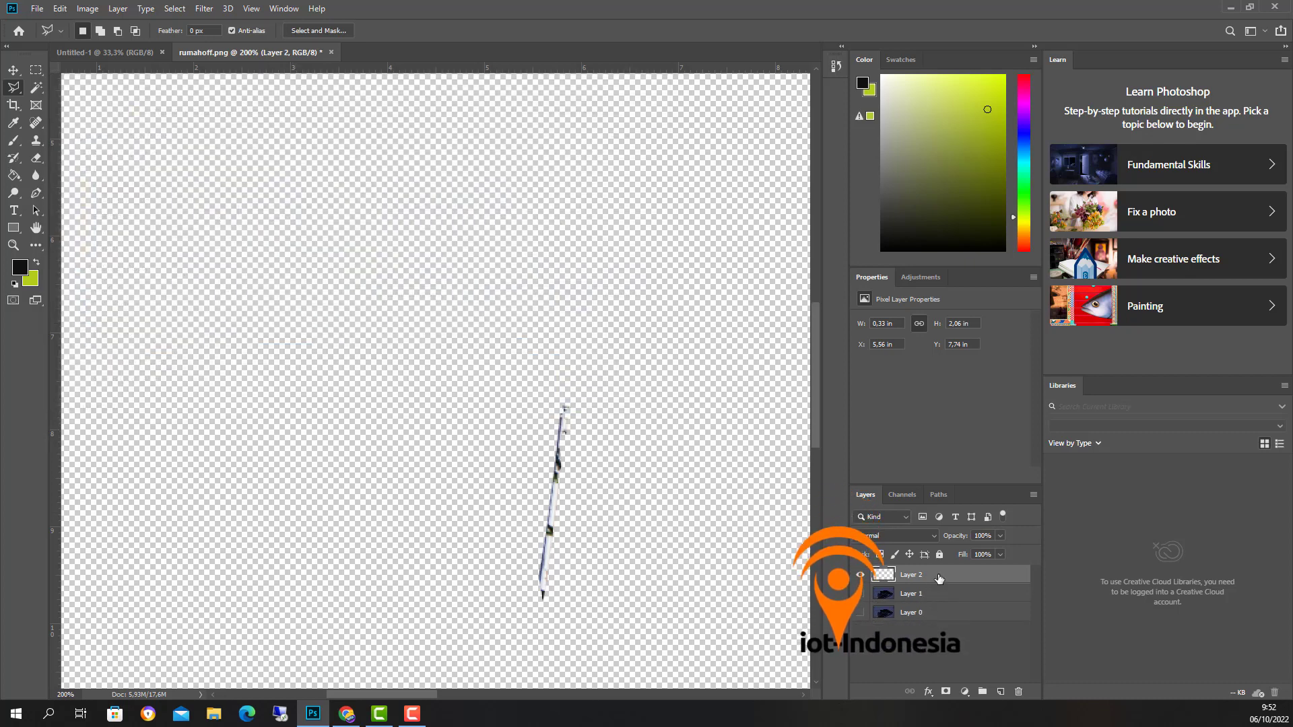
Step: Delete the plant light cutout layer and Layer 1, and show Layer 0 again
key("Delete")
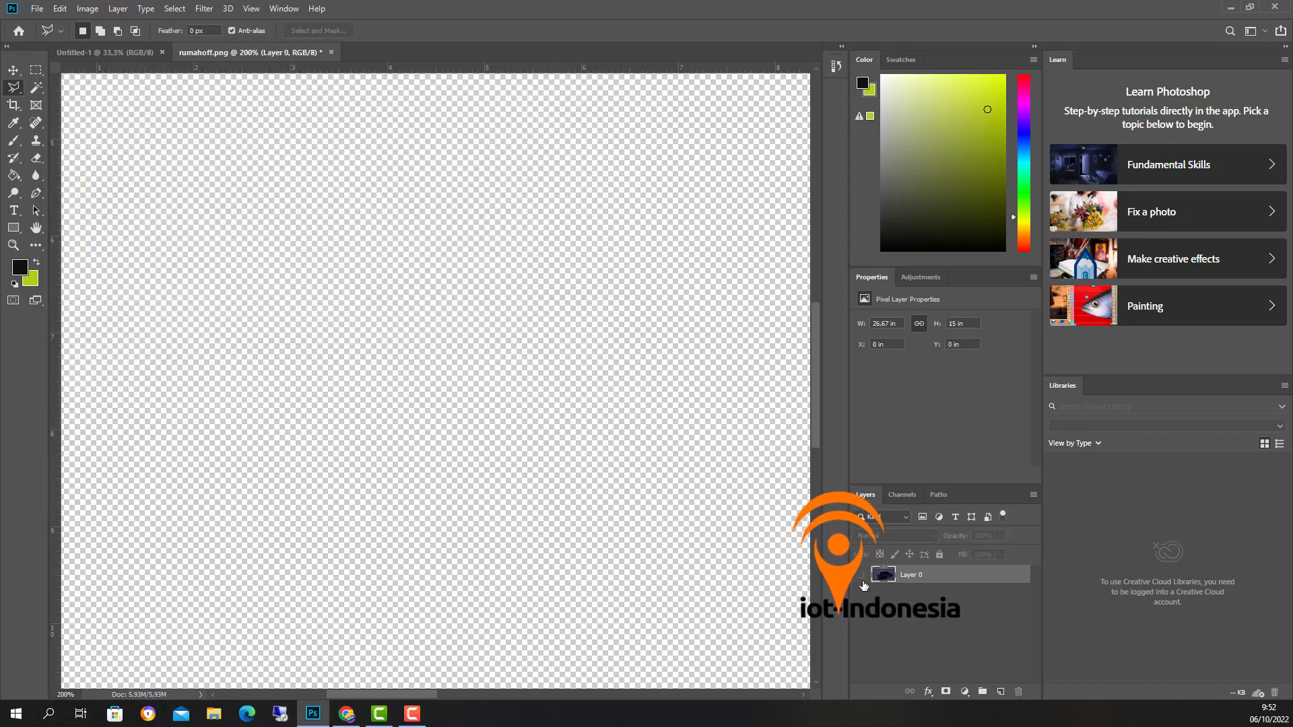
left_click(860, 575)
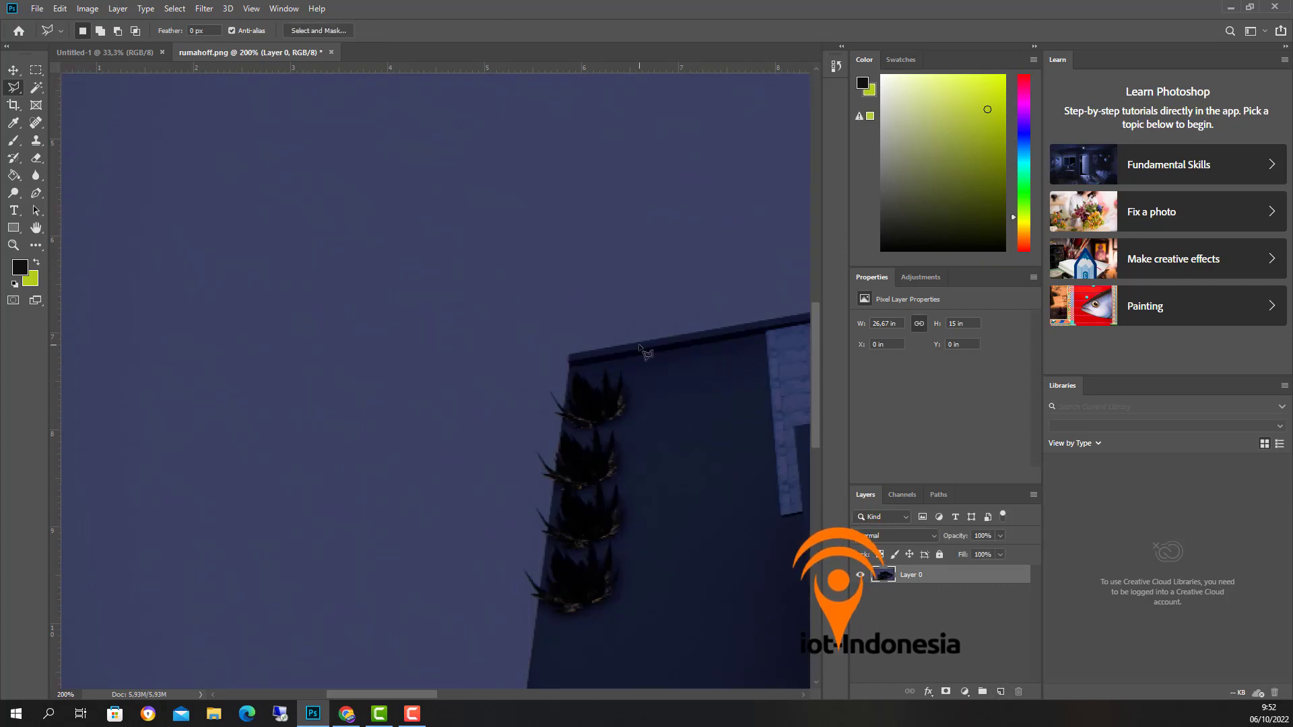
key("ctrl+minus")
key("ctrl+minus")
key("ctrl+minus")
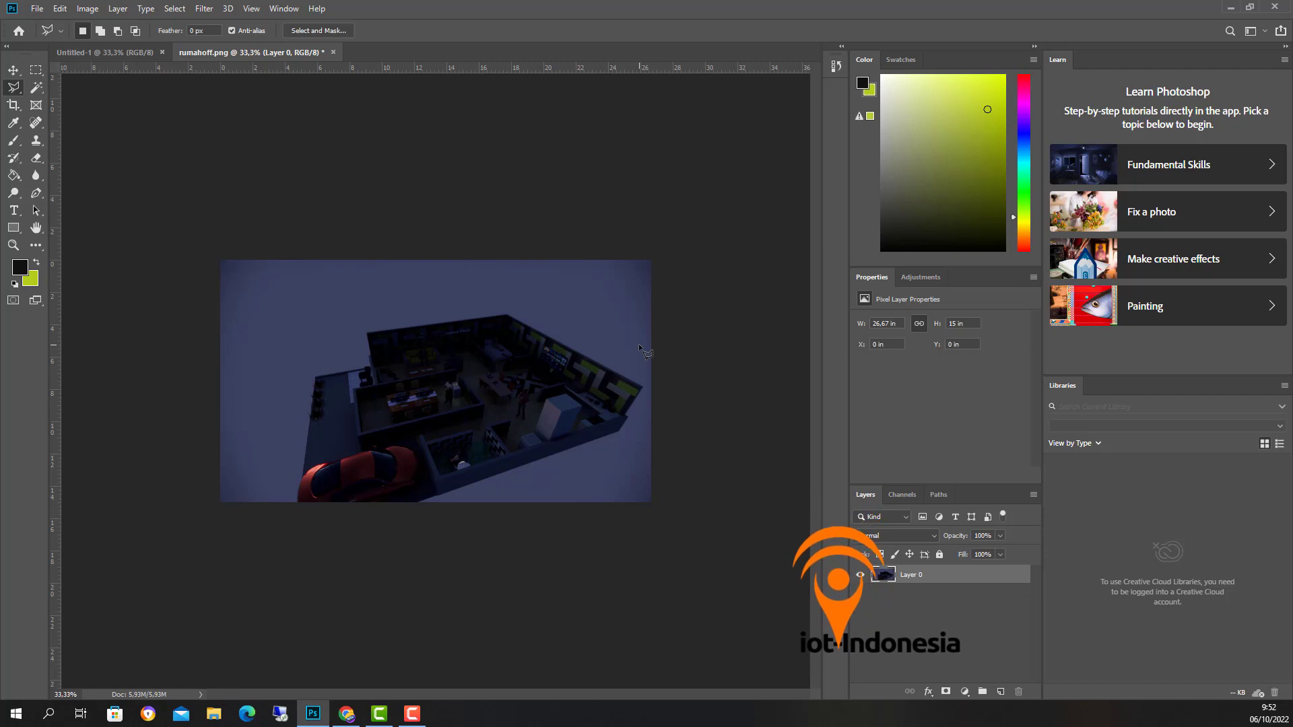
Step: Open the ruangtvon render from the ###latihan folder
left_click(37, 8)
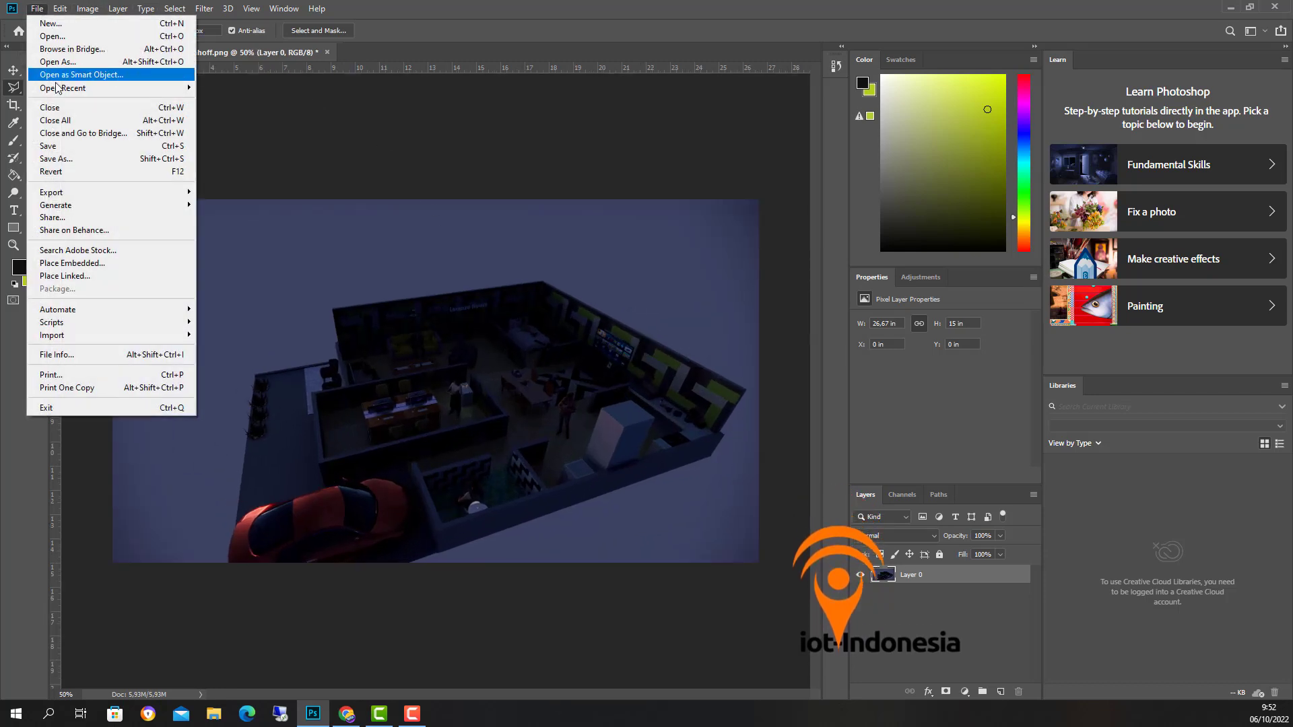
left_click(71, 37)
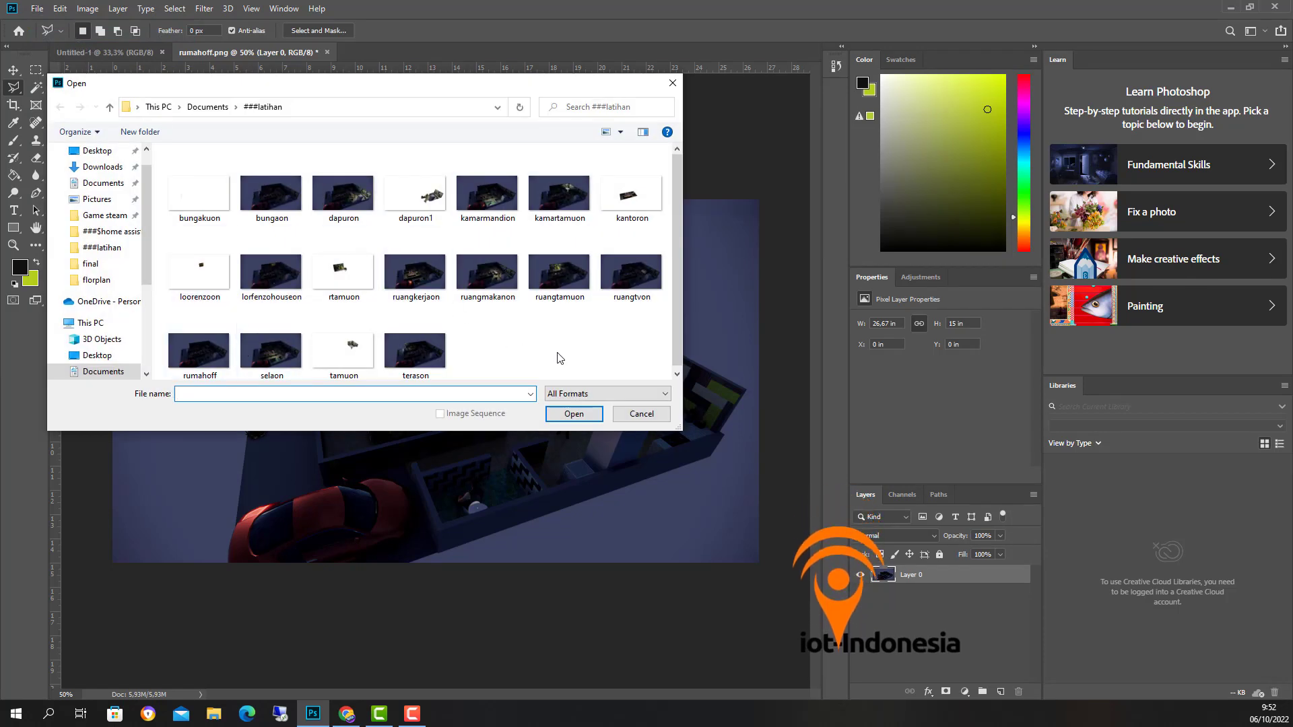
left_click(639, 299)
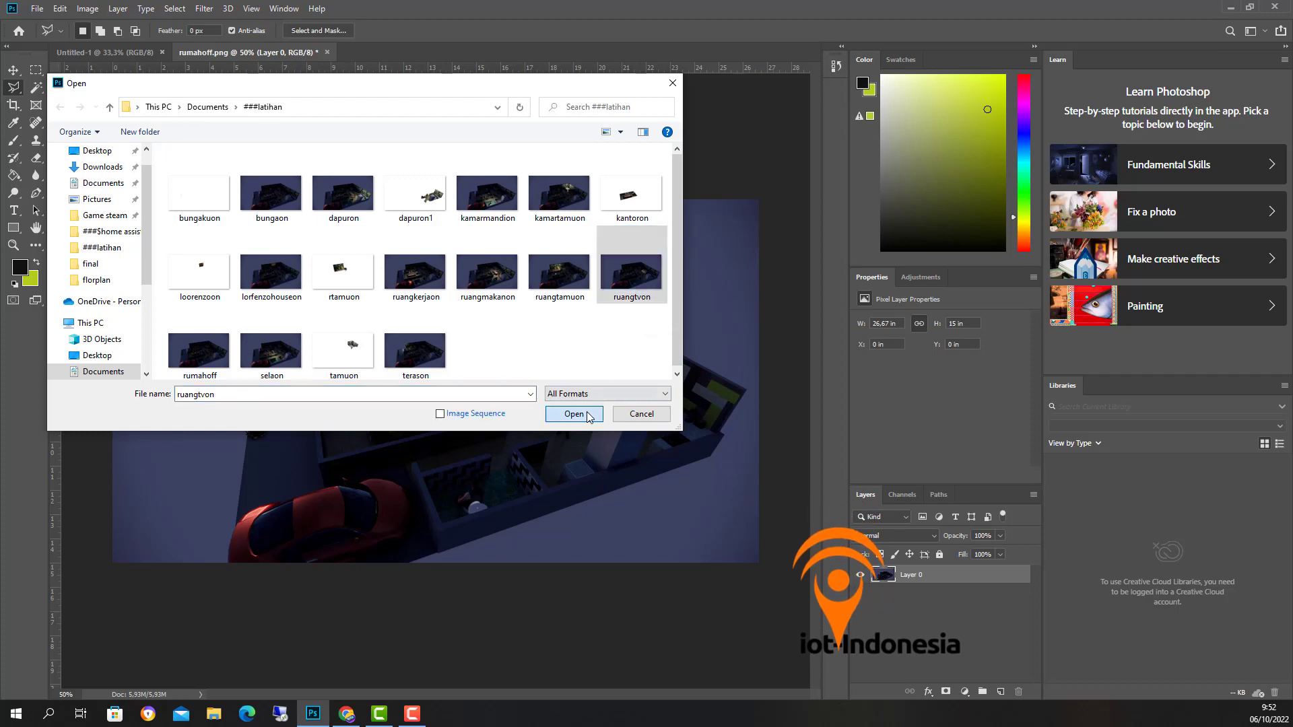
left_click(587, 414)
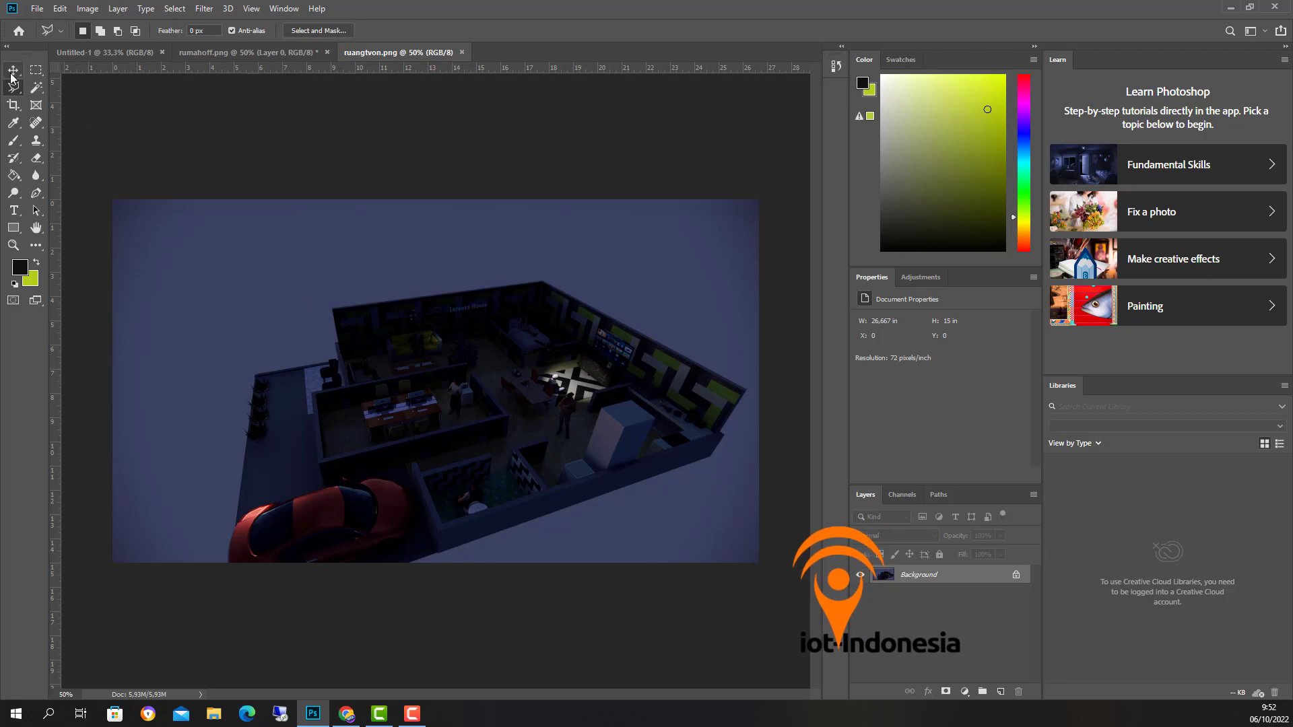
Step: Undock ruangtvon into a floating window, copy its render into the rumahoff document as a new layer, and close the source window
key("v")
left_click_drag(416, 52, 612, 168)
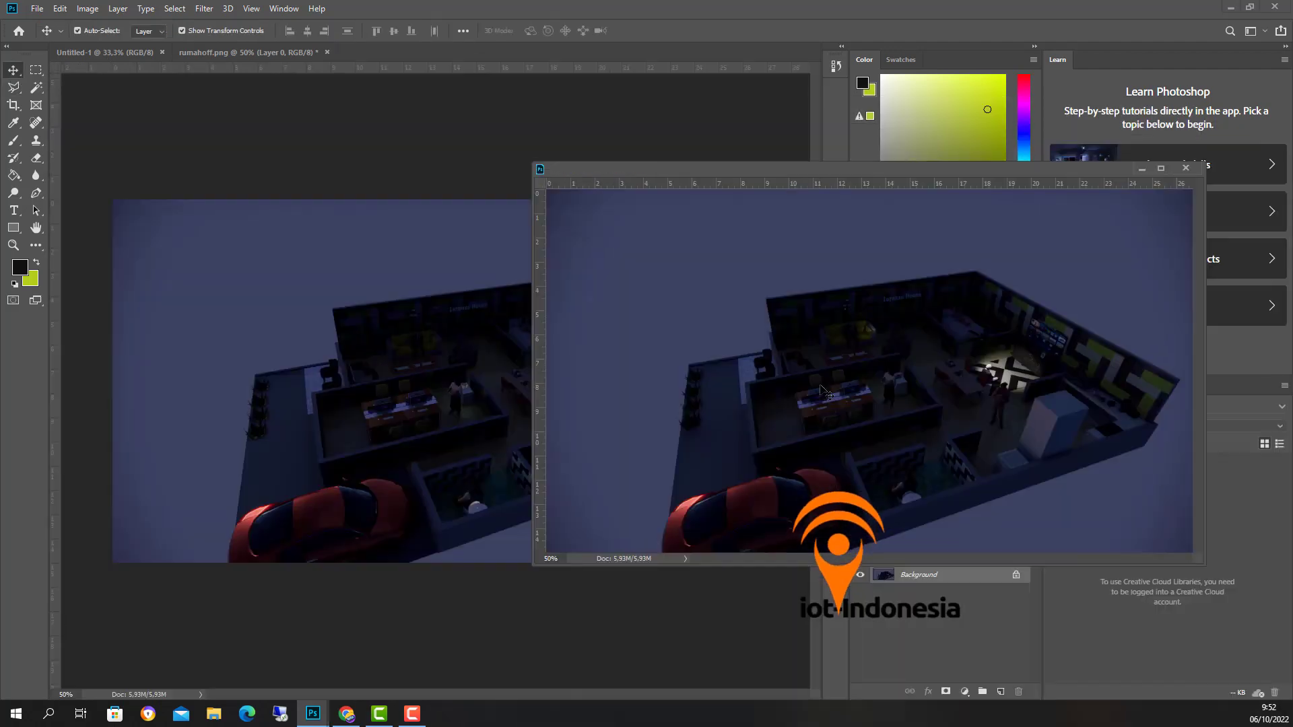
left_click_drag(729, 403, 440, 408)
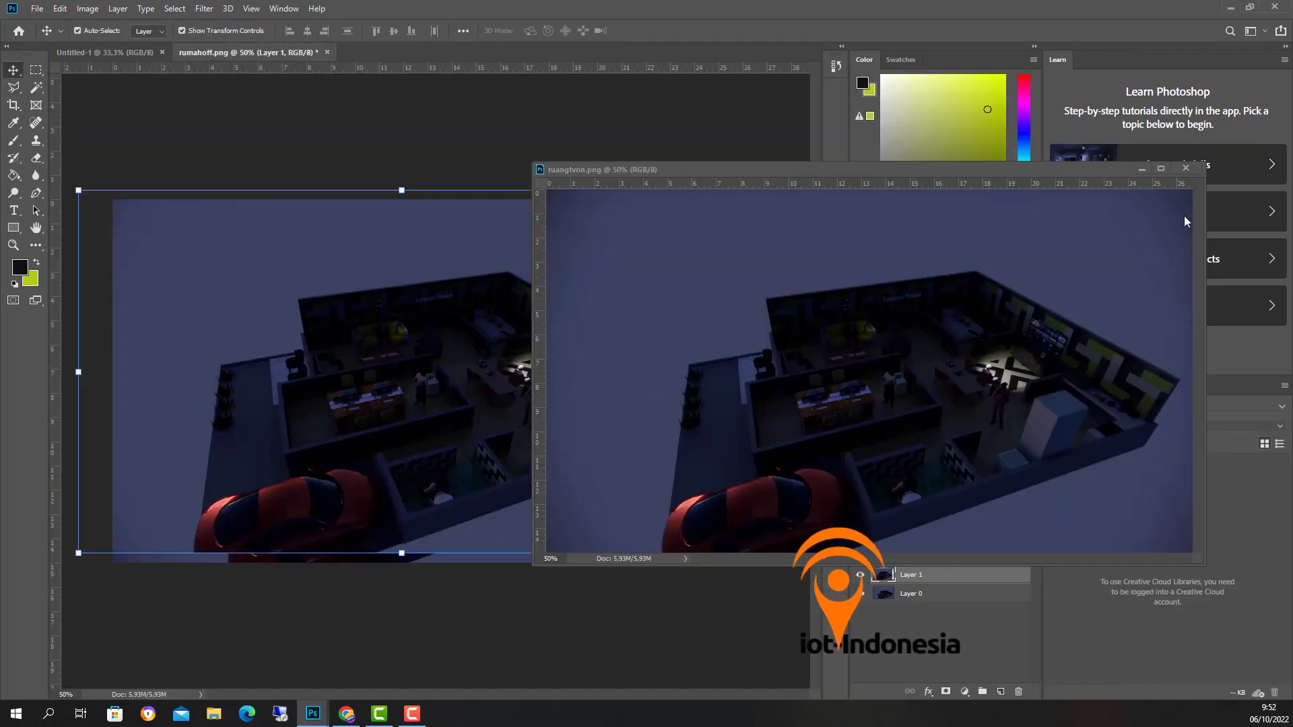
left_click(1193, 170)
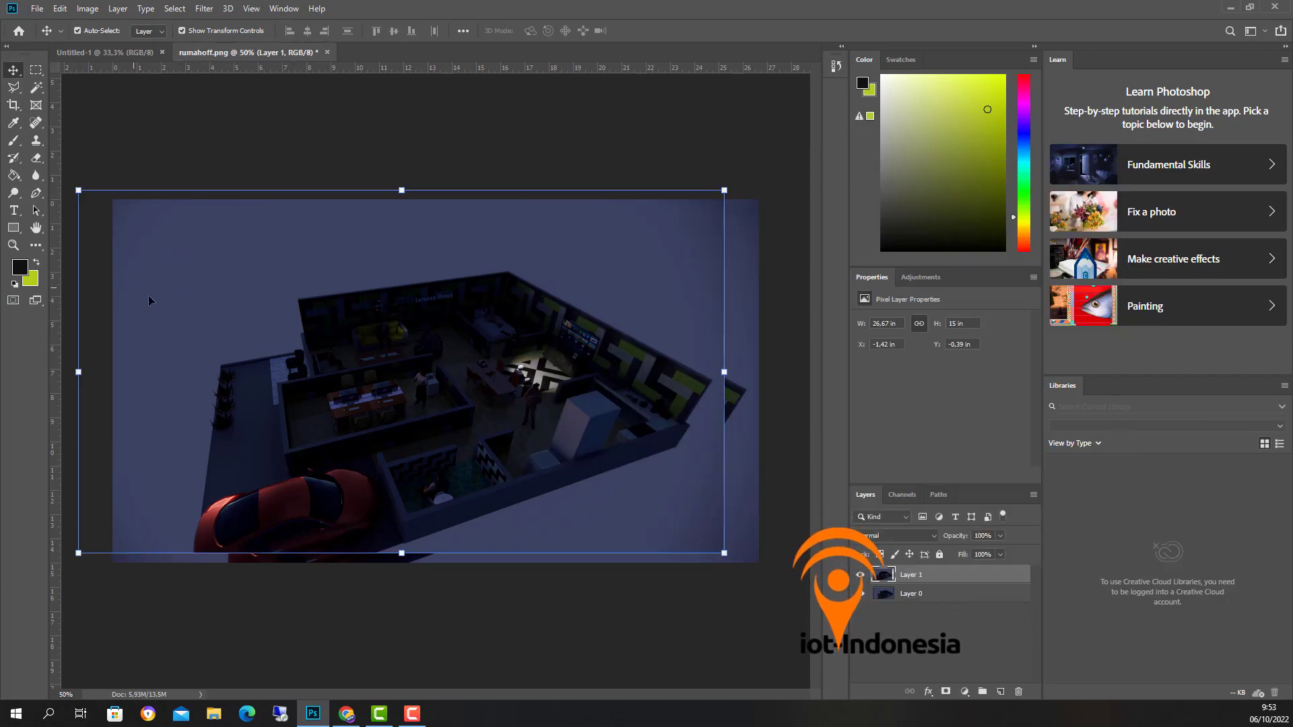
Step: Move the ruangtvon layer into alignment with Layer 0 at X 0 in, Y 0 in, and toggle its visibility to check
left_click_drag(254, 367, 286, 382)
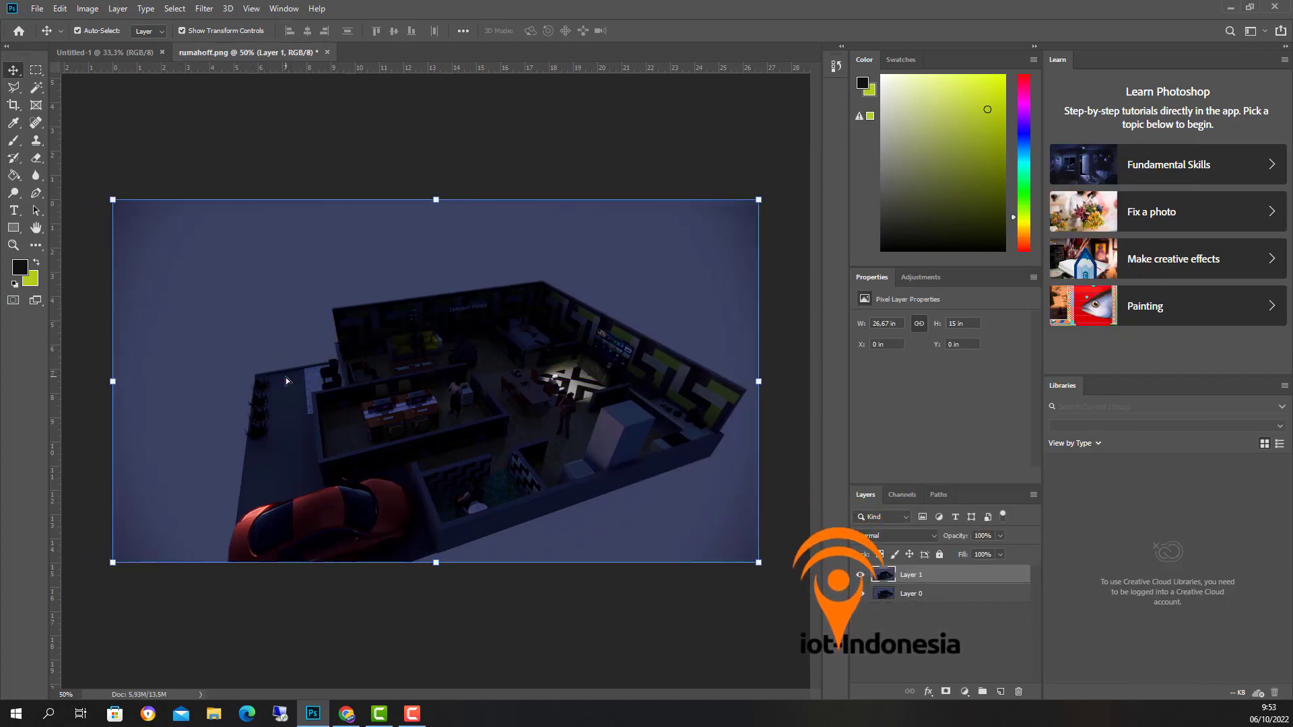
left_click(863, 579)
left_click(864, 579)
Step: Outline the lit TV room floor and cabinet with the Polygonal Lasso, about 2.9 by 2.1 in, and copy the area to a new layer
key("ctrl+1")
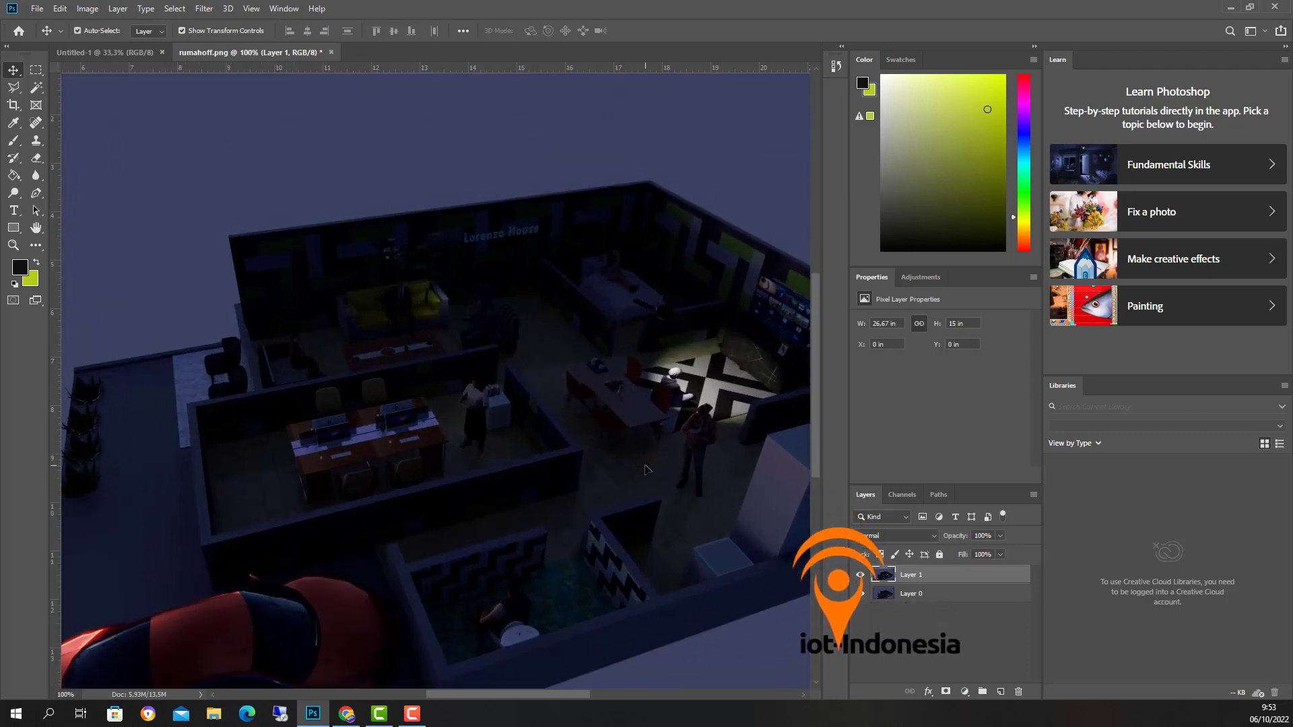
left_click_drag(587, 688, 602, 688)
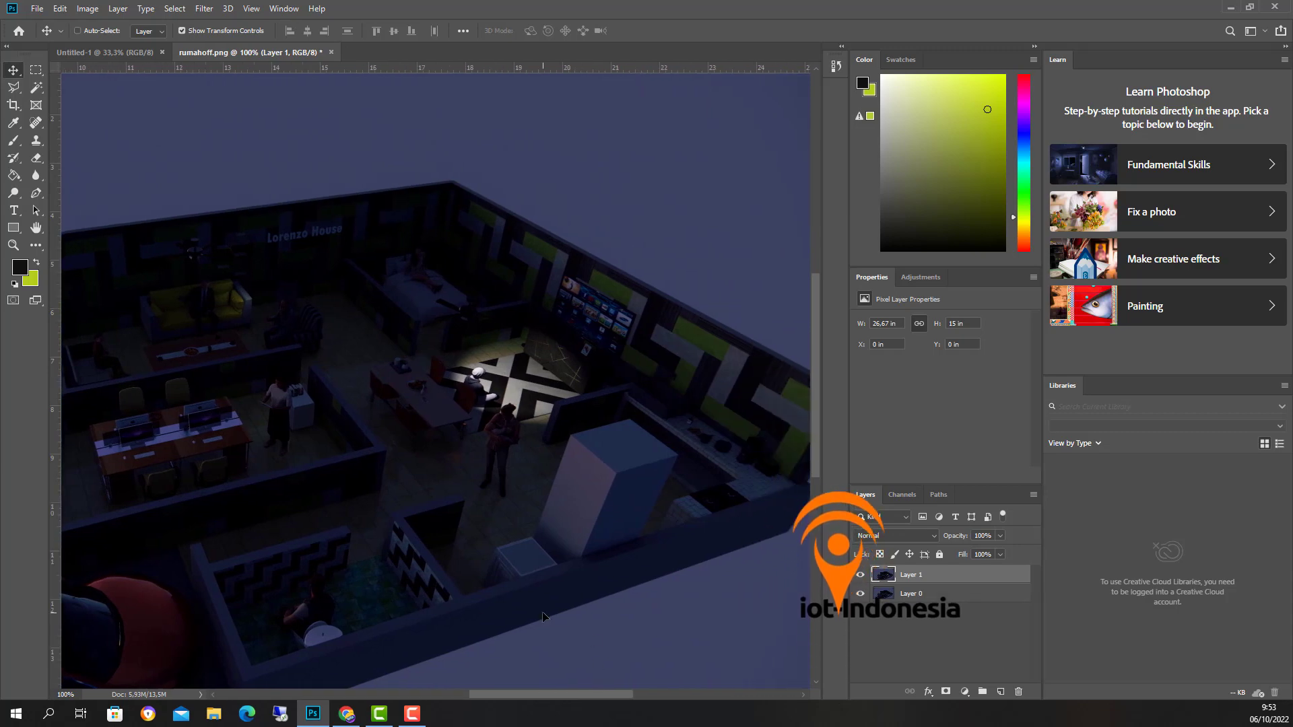
key("ctrl+plus")
left_click_drag(564, 691, 575, 690)
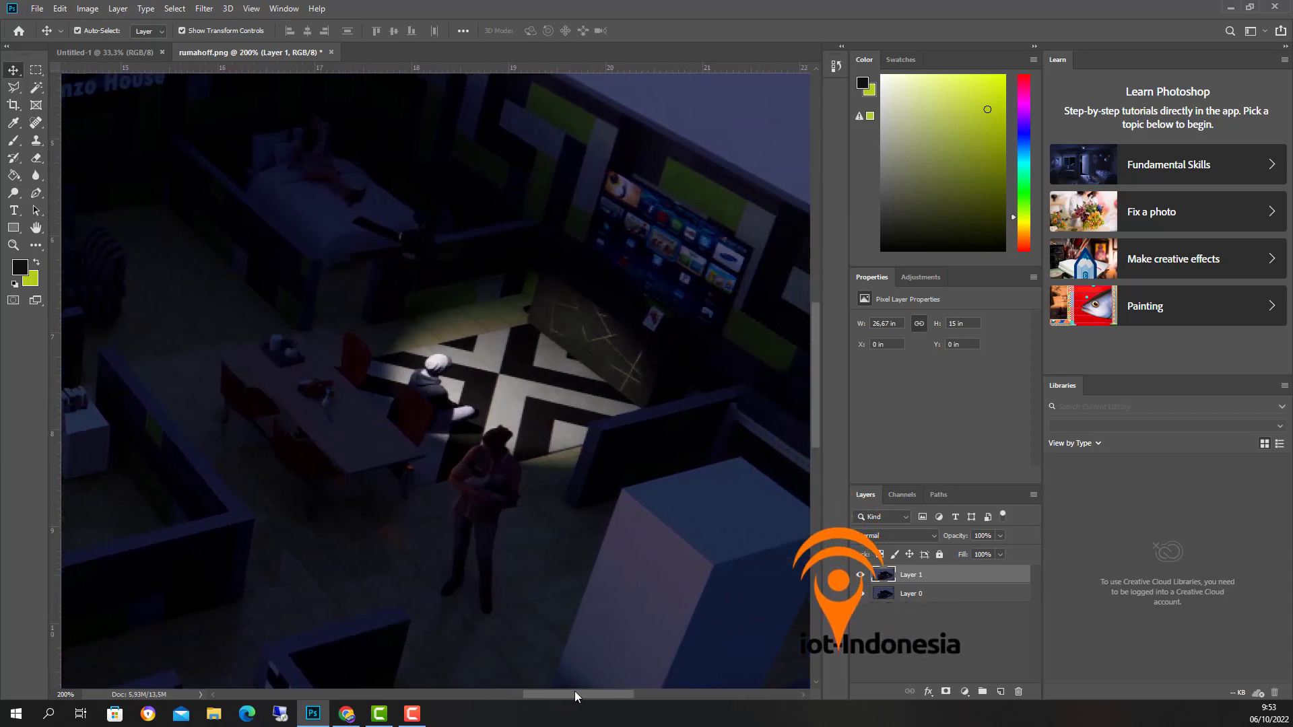
left_click(17, 90)
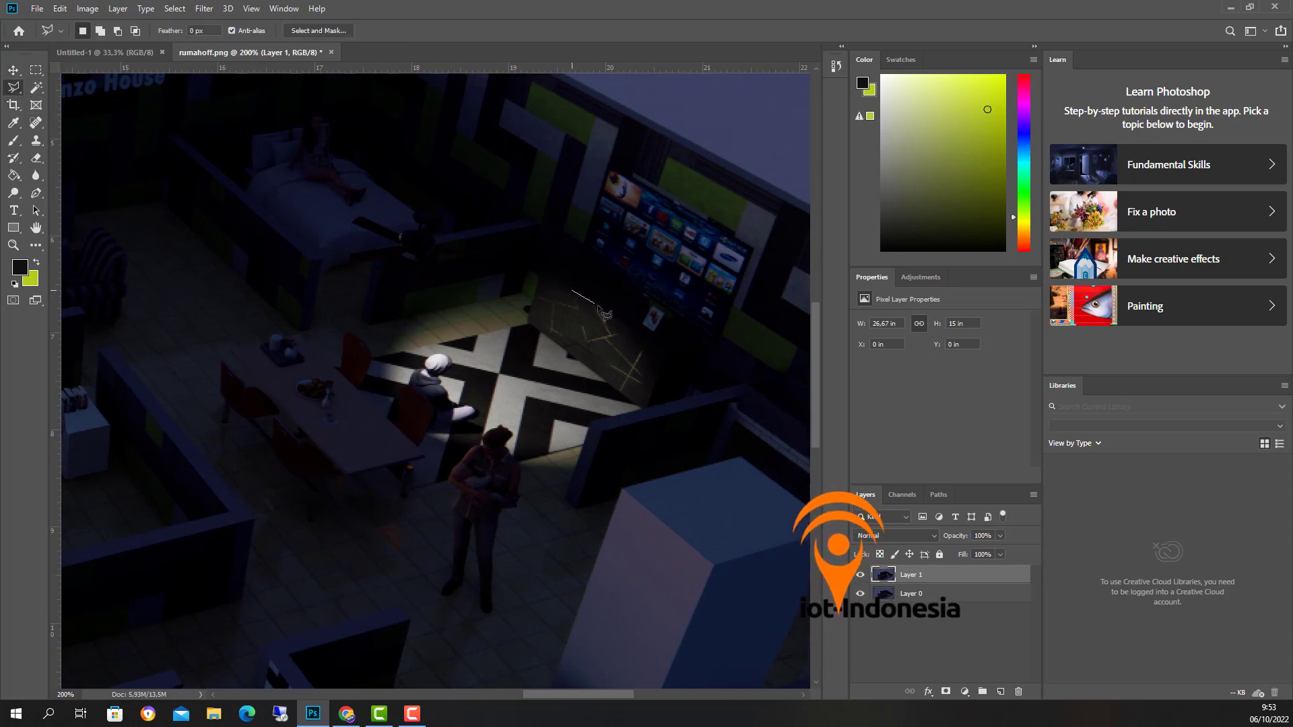
left_click_drag(571, 290, 635, 333)
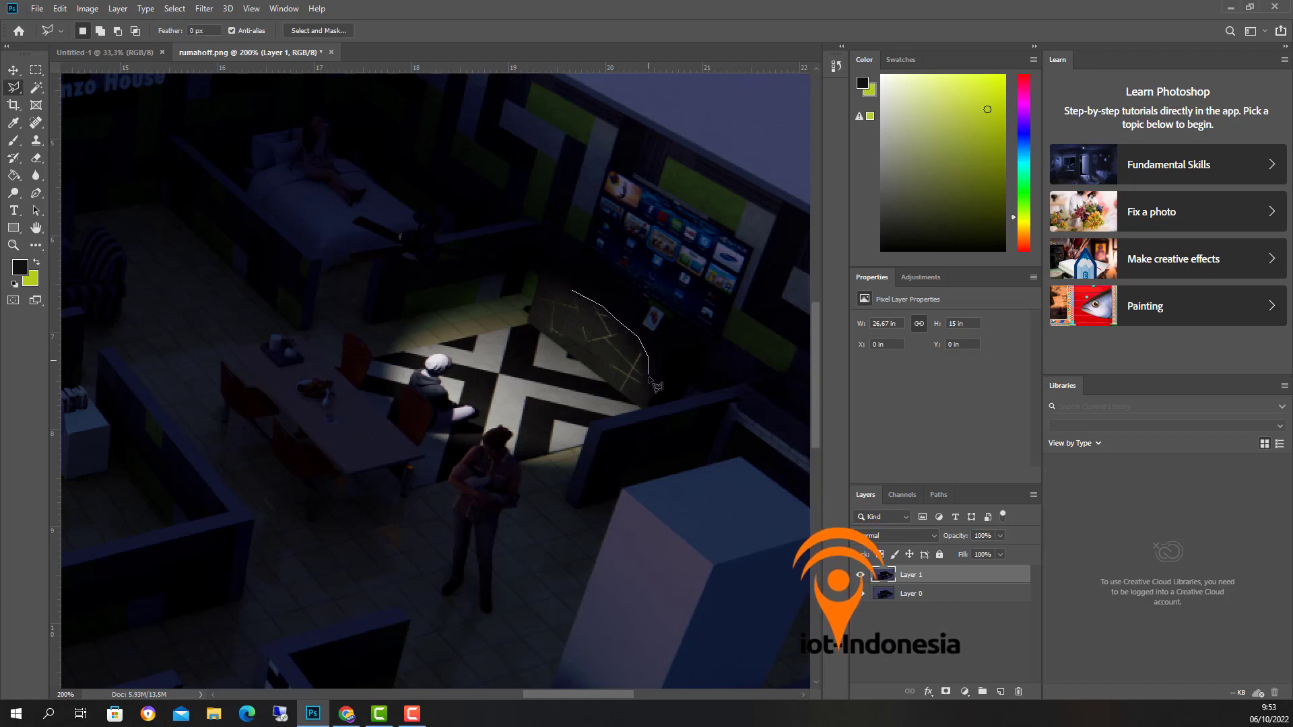
mouse_move(653, 400)
left_mouse_down()
mouse_move(590, 424)
mouse_move(569, 468)
mouse_move(519, 464)
mouse_move(500, 436)
mouse_move(432, 439)
mouse_move(439, 410)
mouse_move(413, 388)
mouse_move(401, 408)
mouse_move(373, 377)
mouse_move(402, 324)
left_mouse_up()
mouse_move(443, 313)
left_mouse_down()
mouse_move(519, 298)
mouse_move(548, 265)
mouse_move(564, 269)
mouse_move(571, 301)
left_mouse_up()
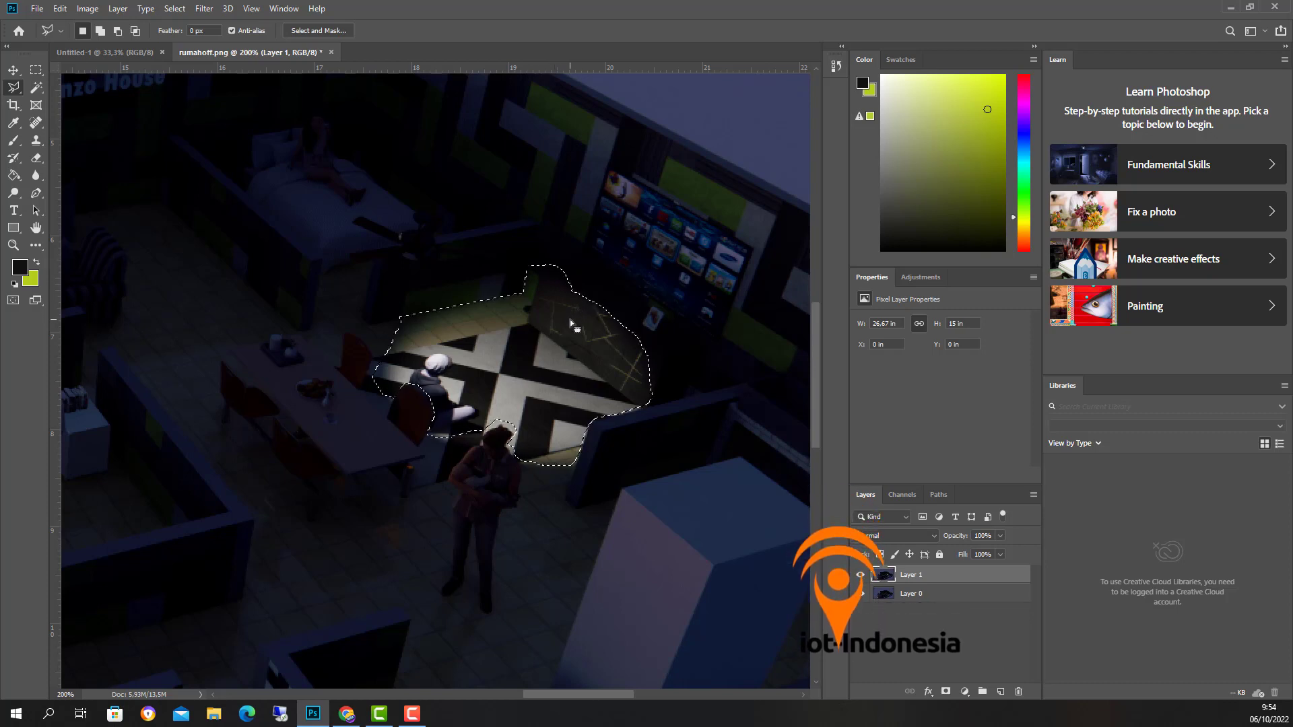
right_click(570, 320)
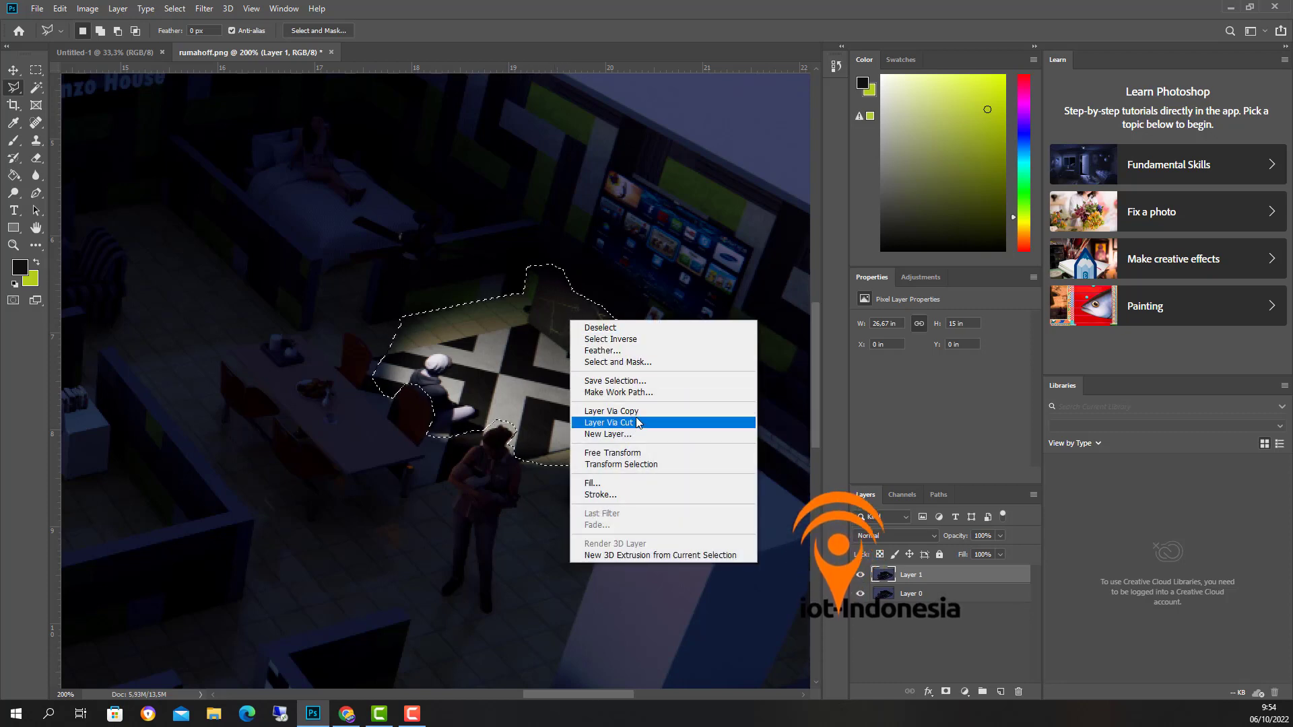
left_click(612, 410)
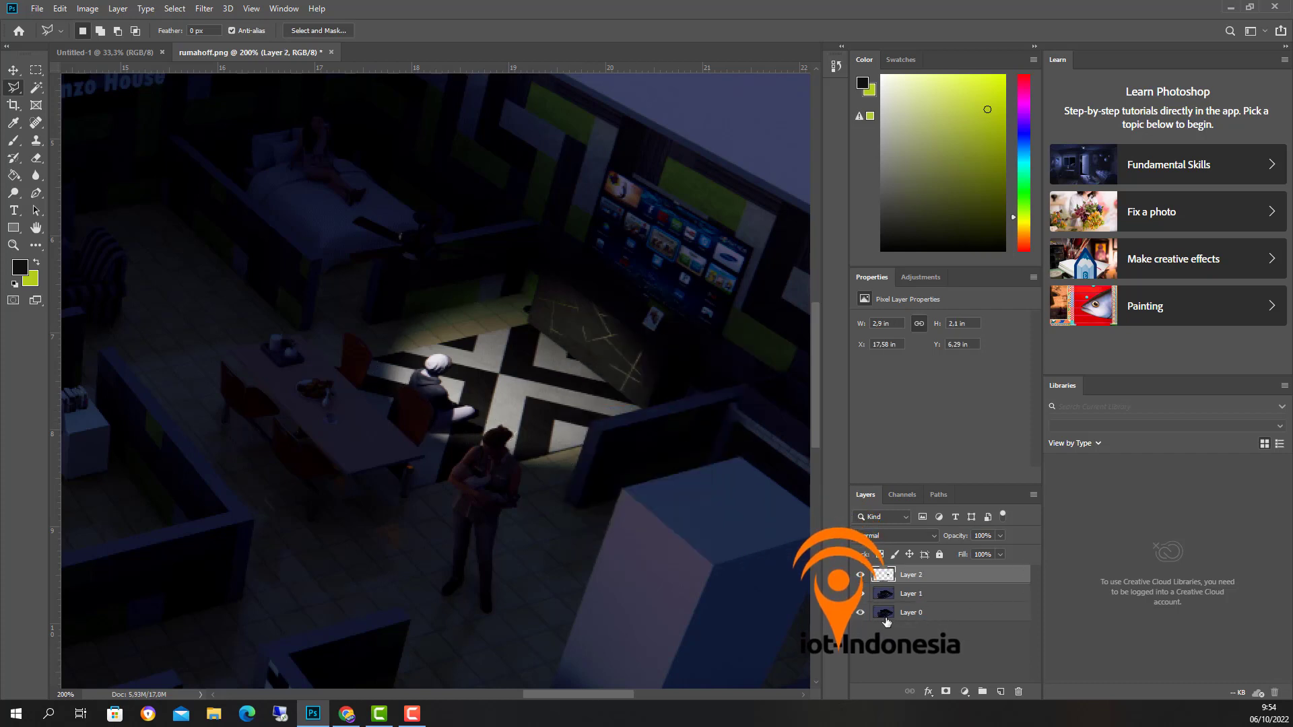
Step: Hide the full Layer 1 render and toggle the TV room cutout's visibility to check it against Layer 0
left_click(861, 594)
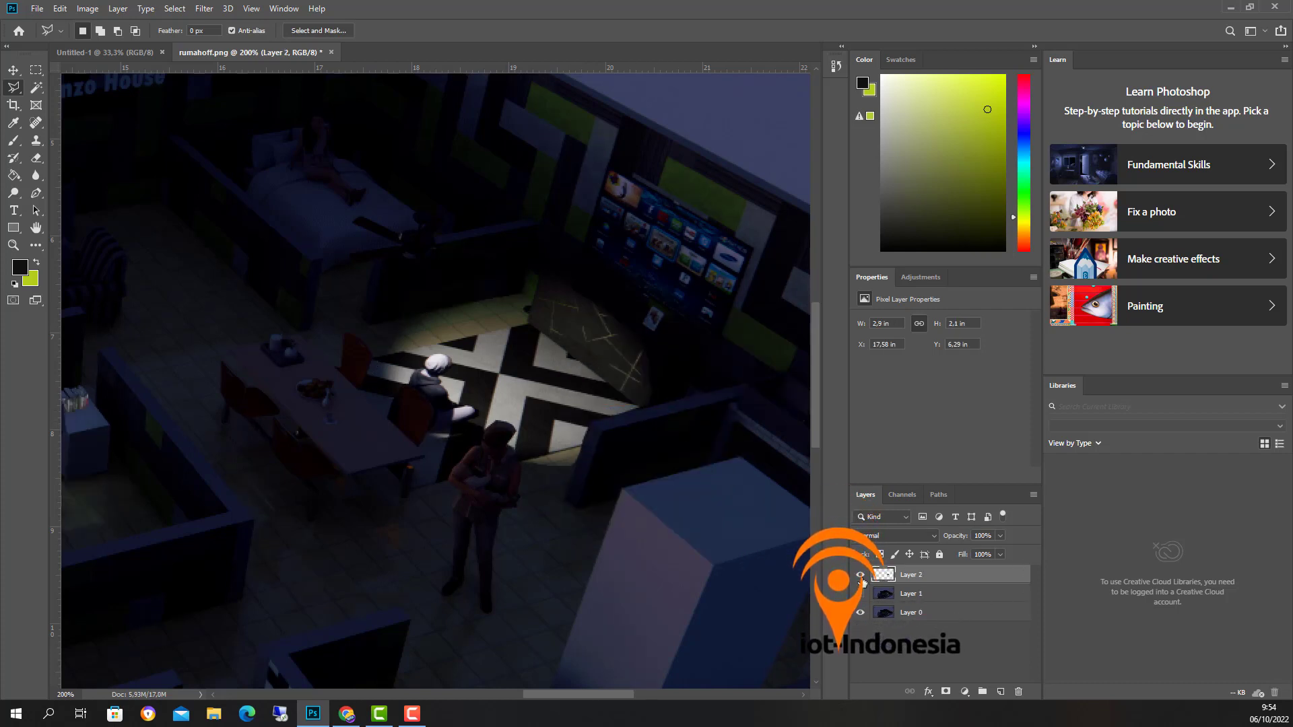
left_click(861, 575)
left_click(861, 575)
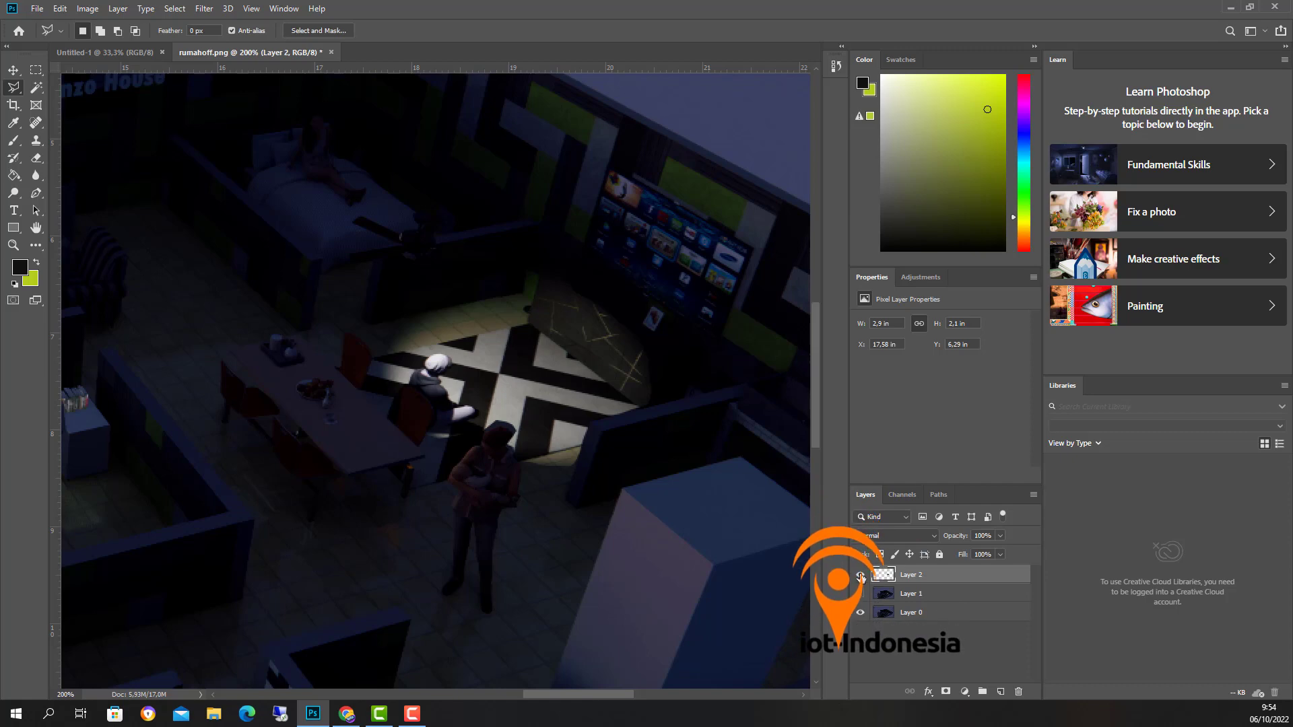
left_click(860, 575)
left_click(860, 575)
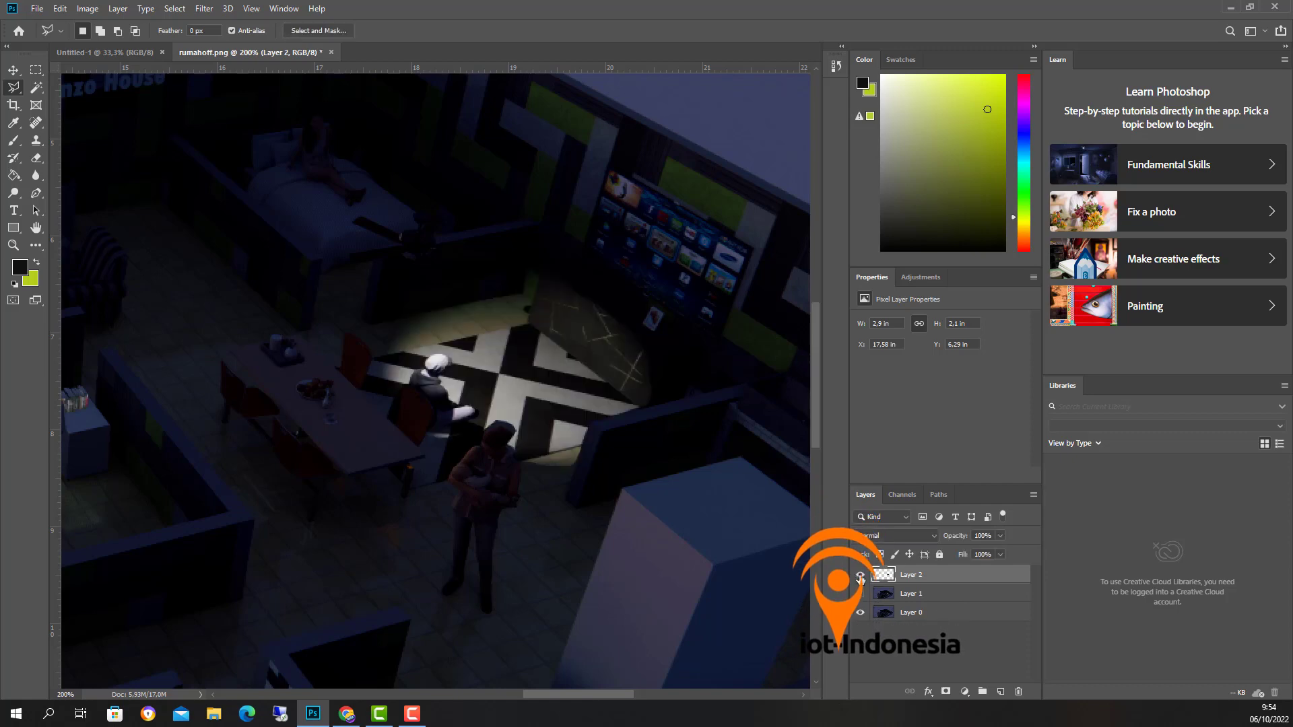
Step: Hide Layer 0 and quick-export the isolated TV room cutout as a PNG named tvon in the ###latihan folder
left_click(861, 614)
left_click(37, 9)
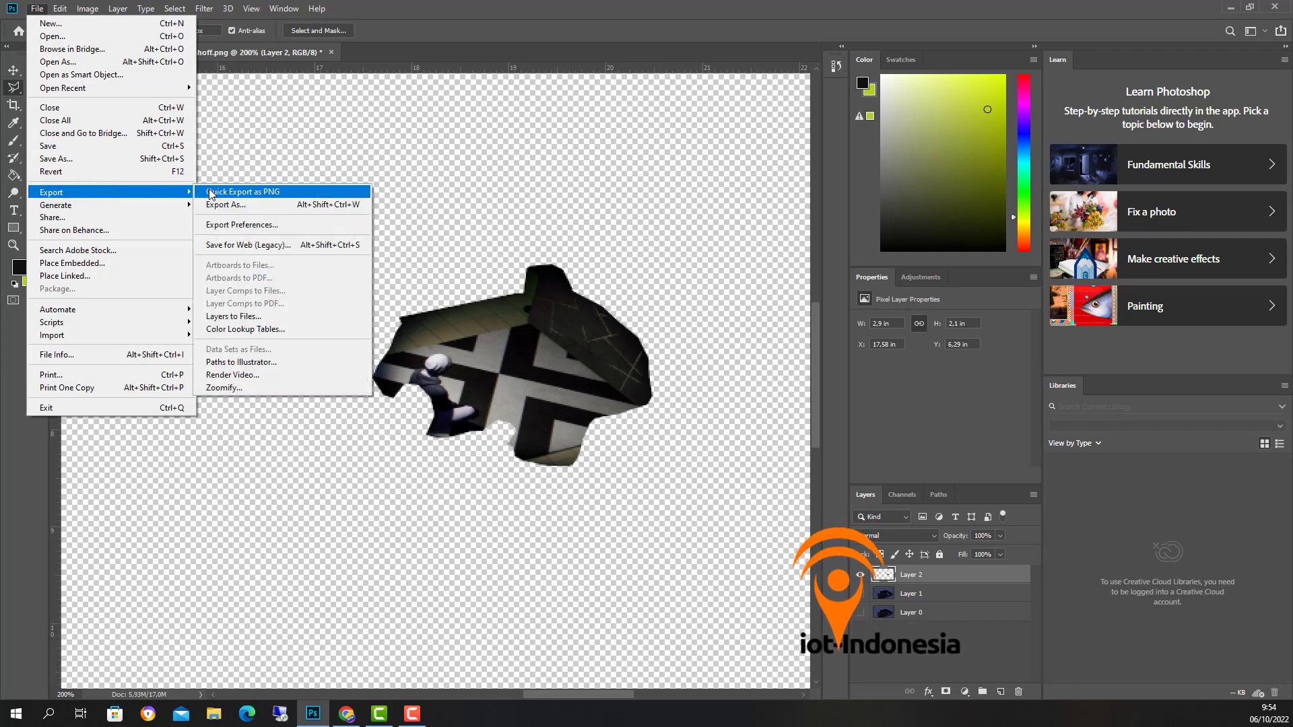
left_click(223, 192)
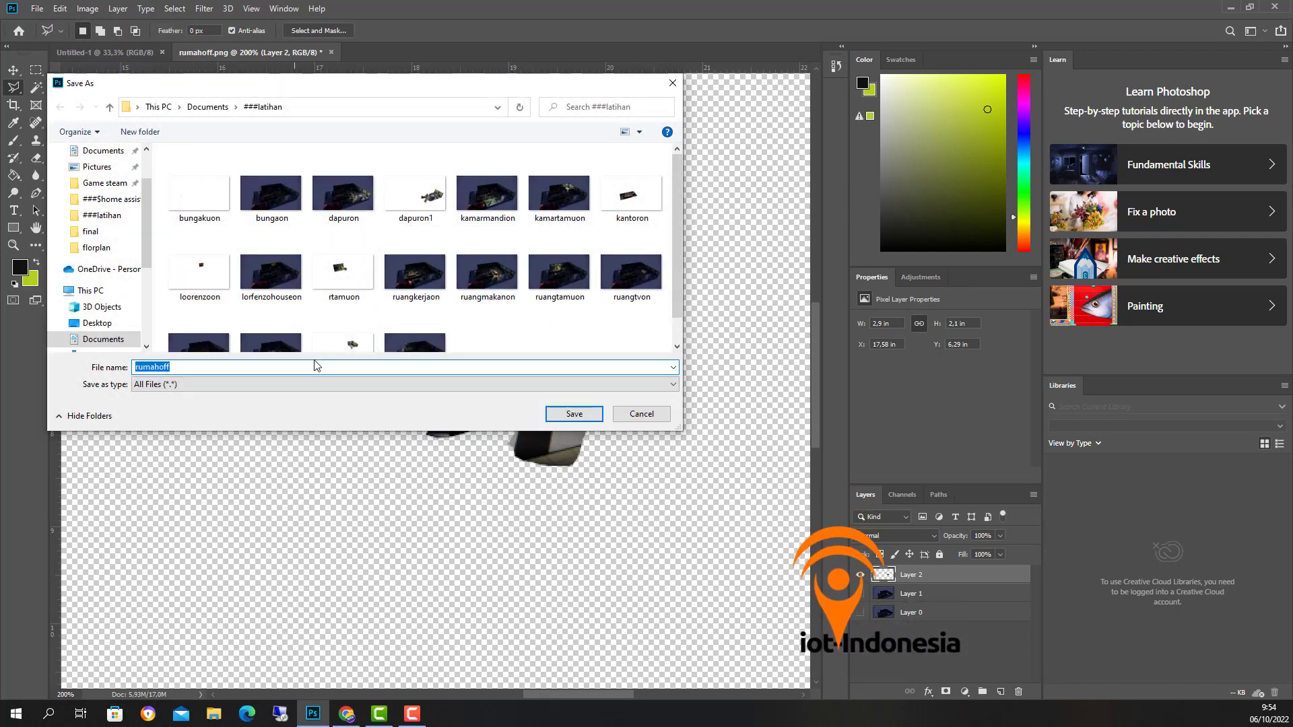
type("tvo")
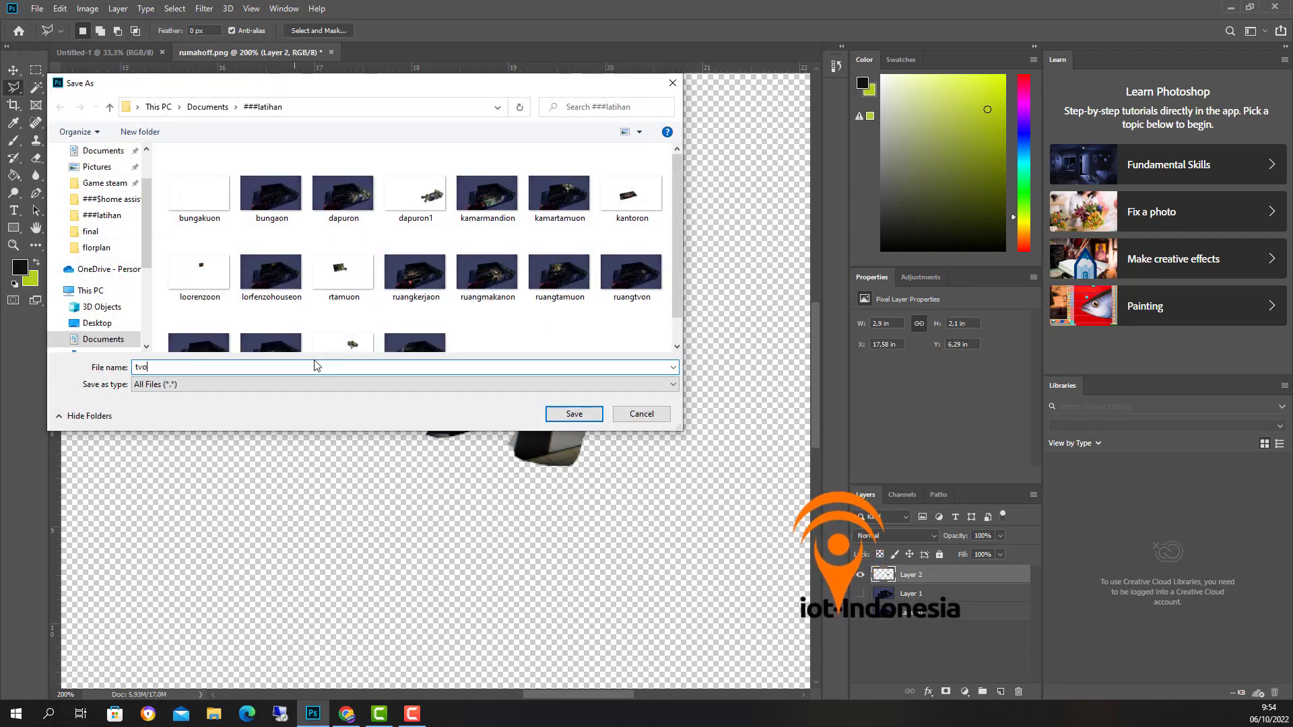
type("n")
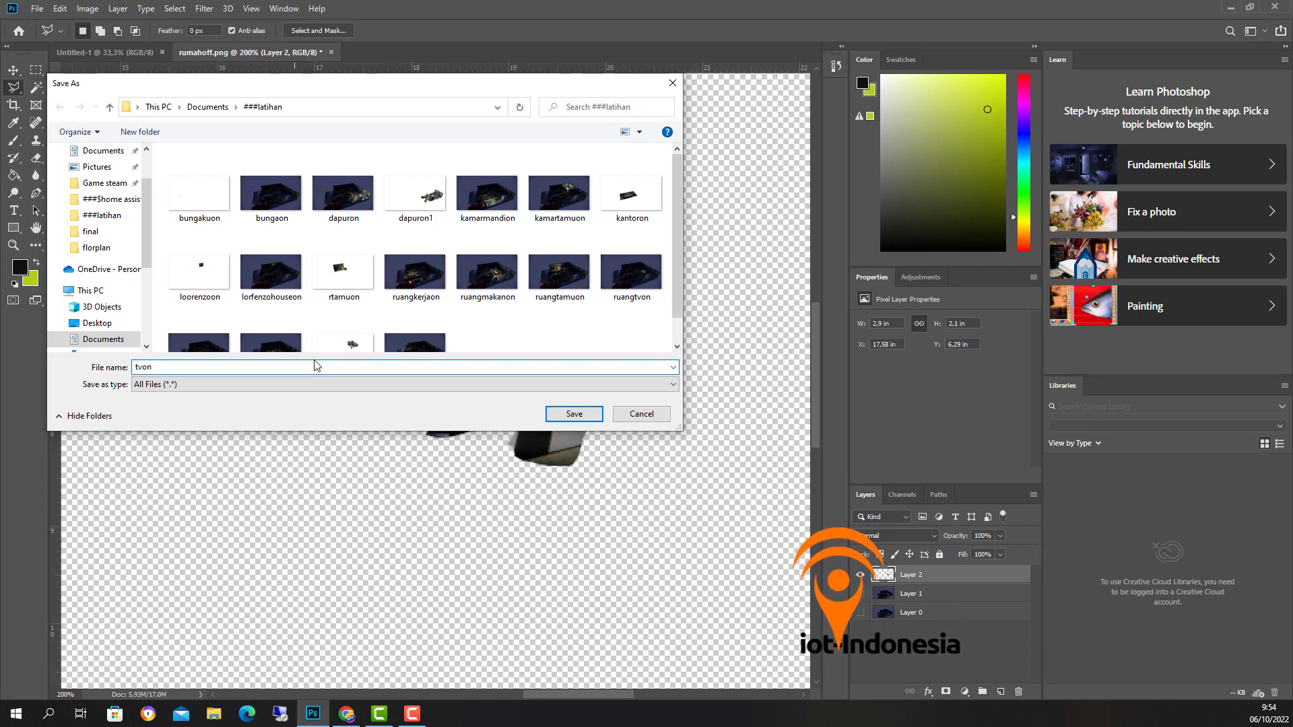
key("Return")
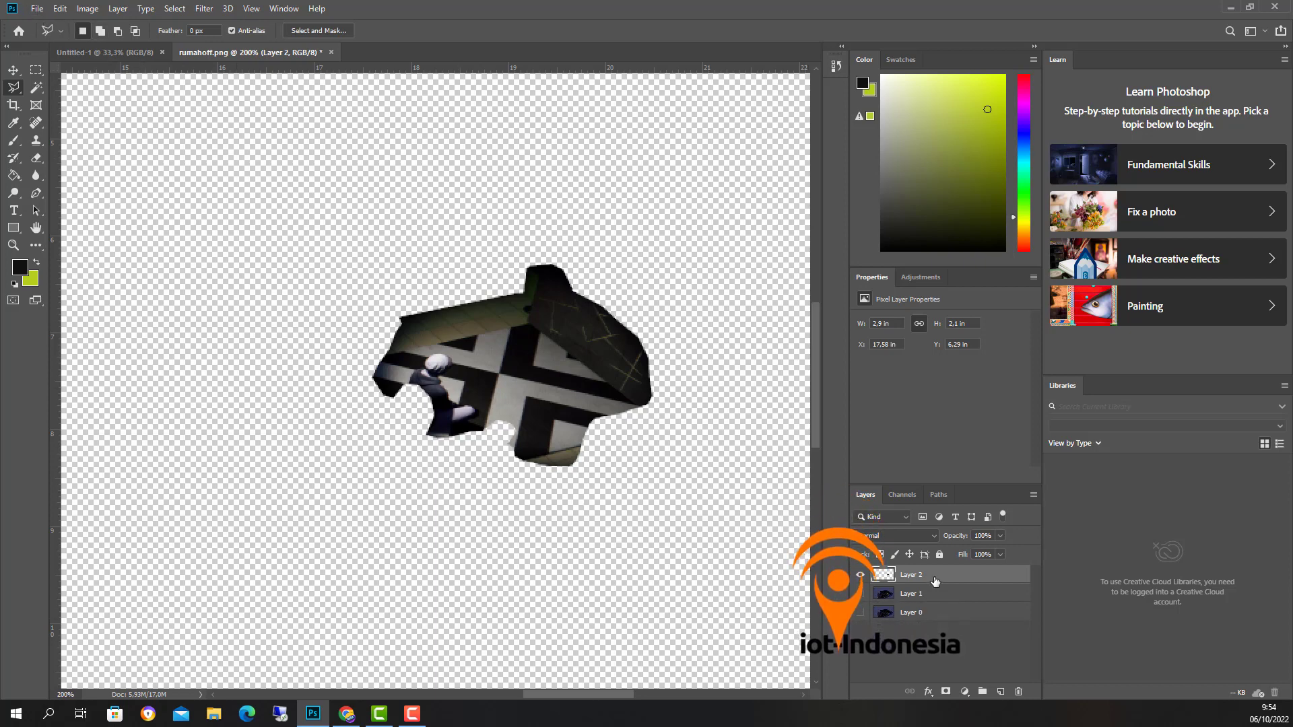
Step: Delete the TV room cutout and the Layer 1 render, show Layer 0 again, and switch to the Move tool
key("Delete")
key("Delete")
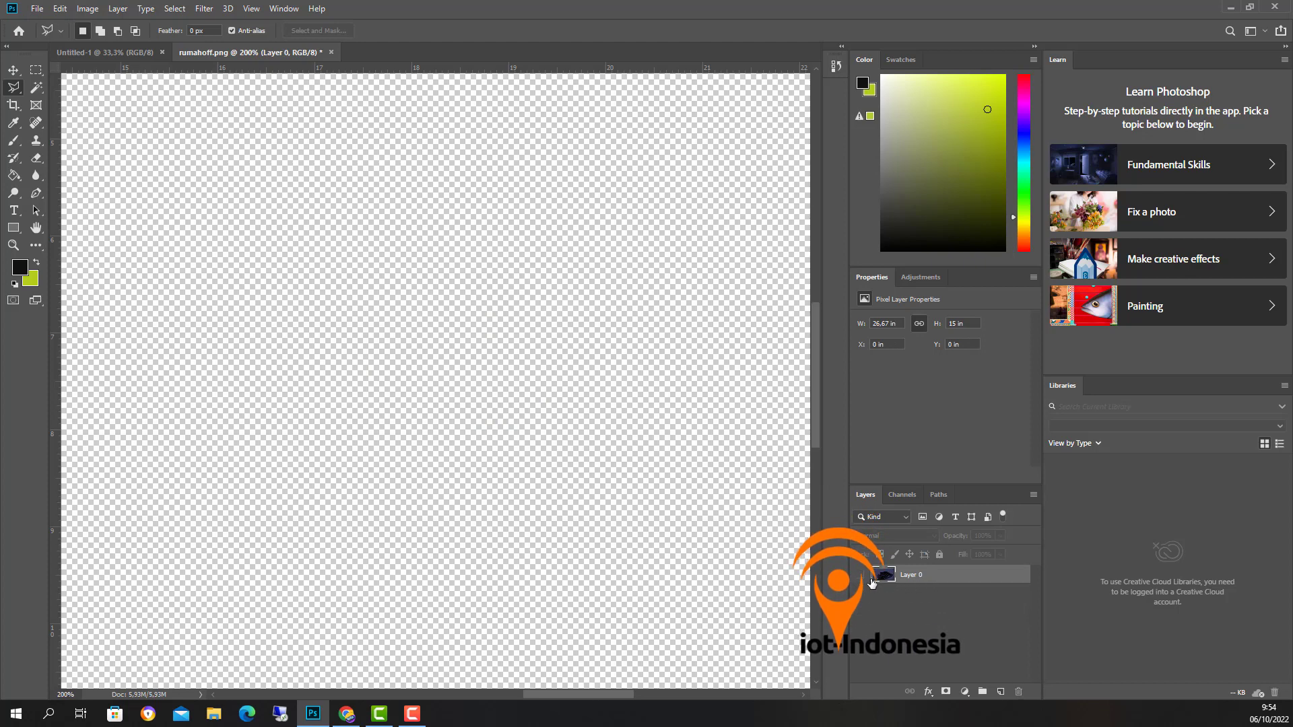
left_click(862, 575)
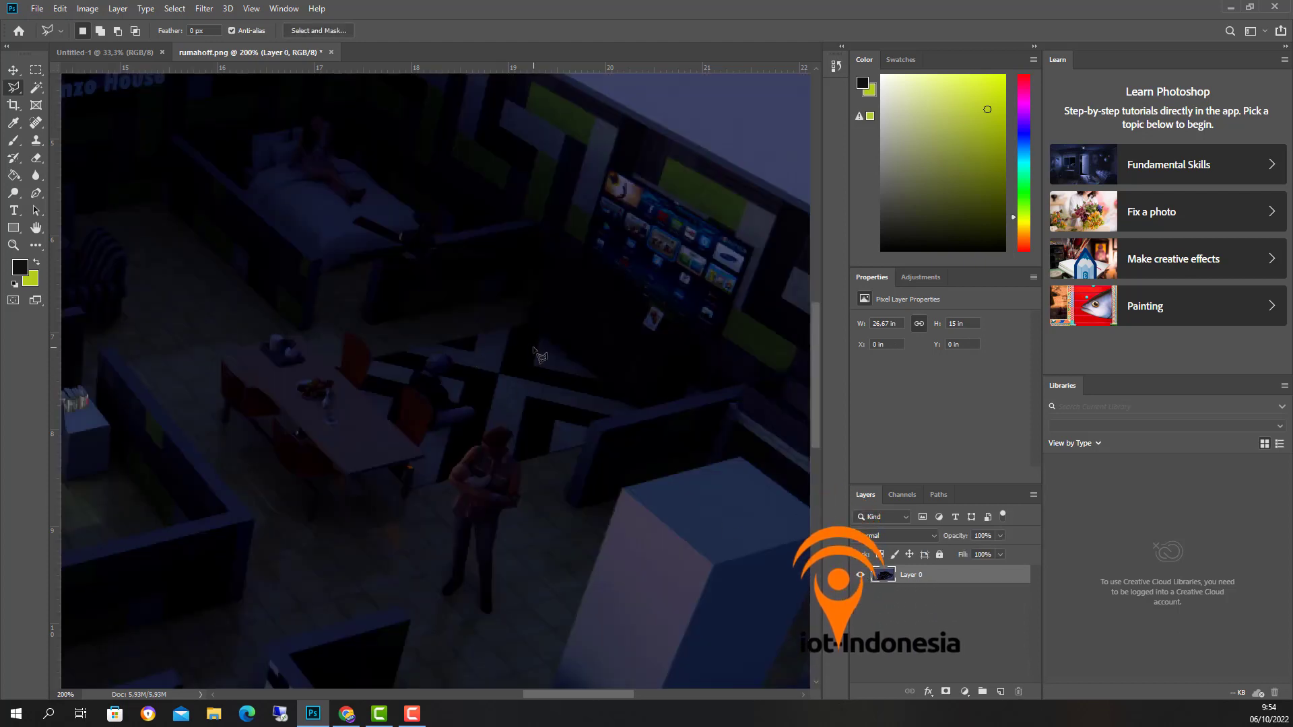
scroll(539, 353, "down", 3, "alt")
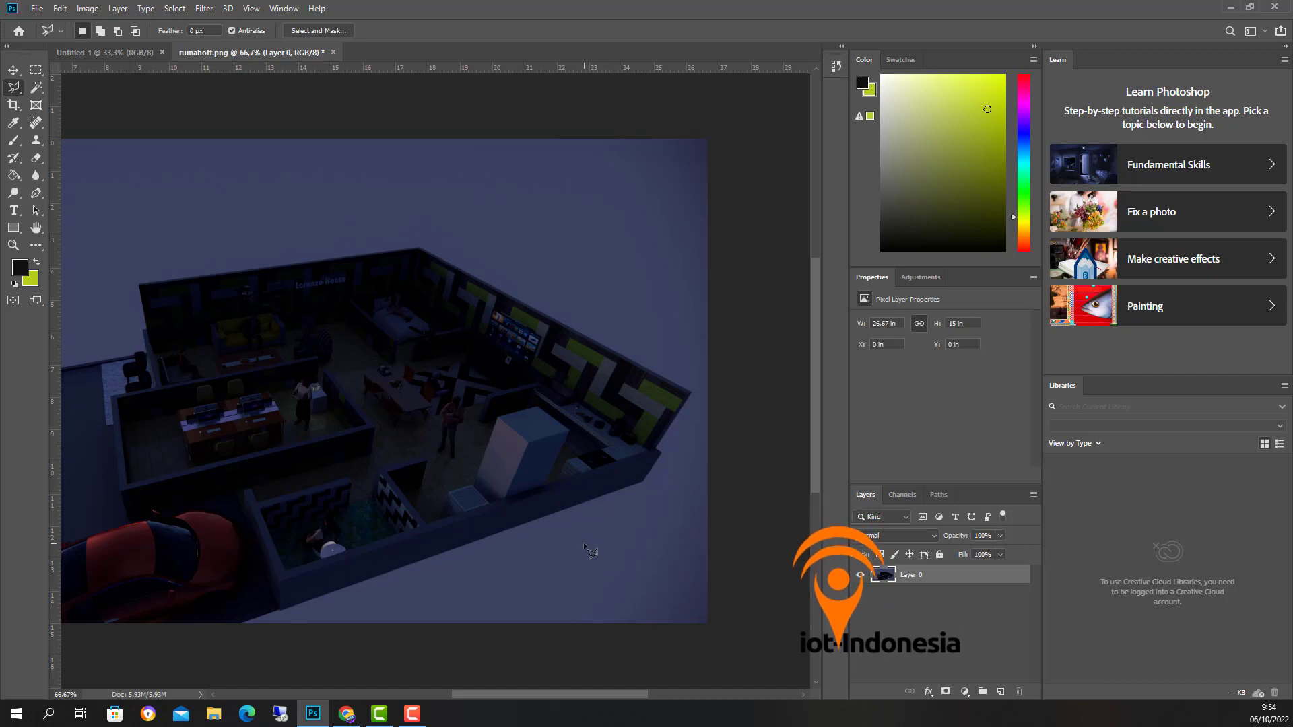
left_click(8, 72)
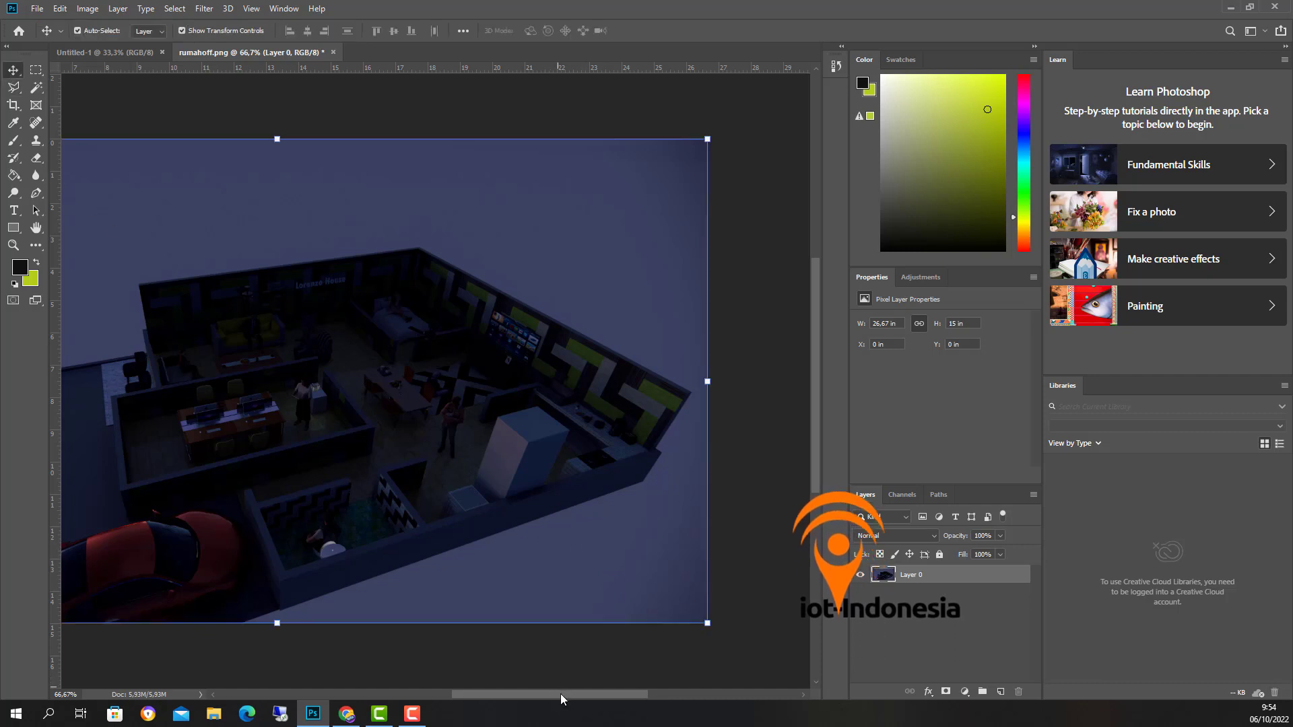
Step: Open the image selaon from the ###latihan folder alongside rumahoff.png
left_click_drag(560, 694, 510, 693)
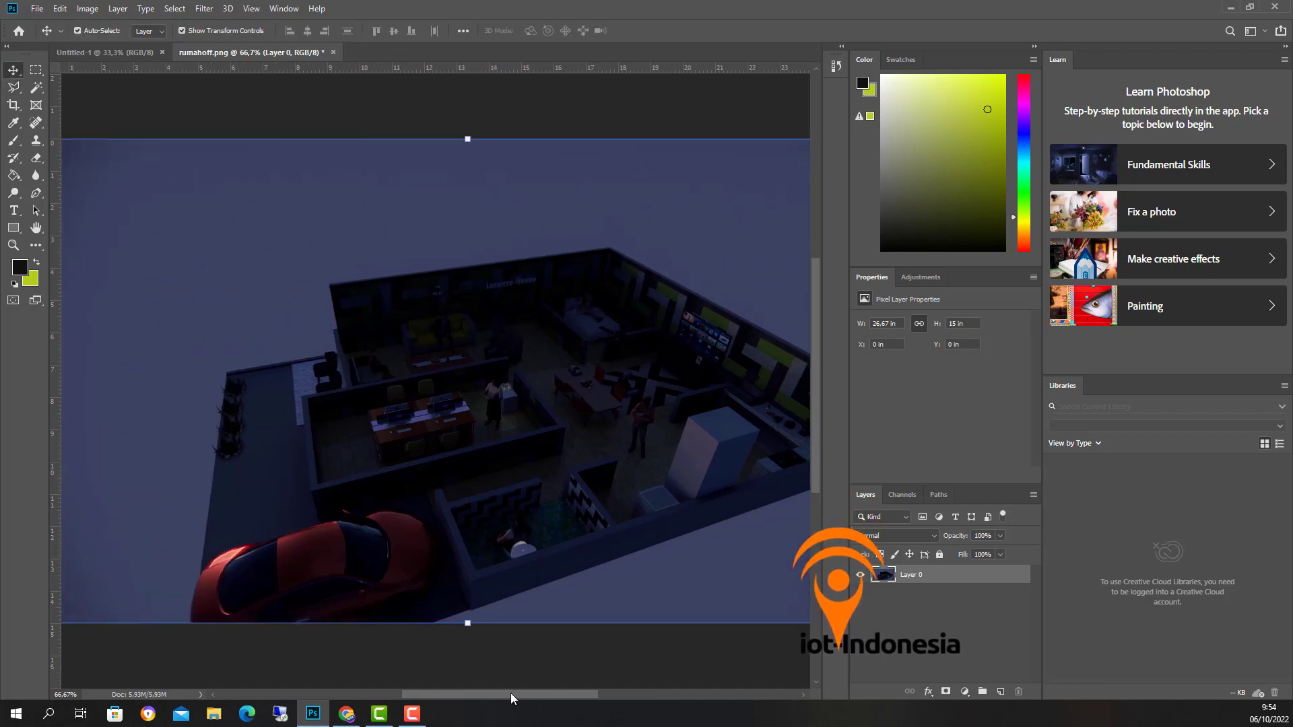
key("ctrl+minus")
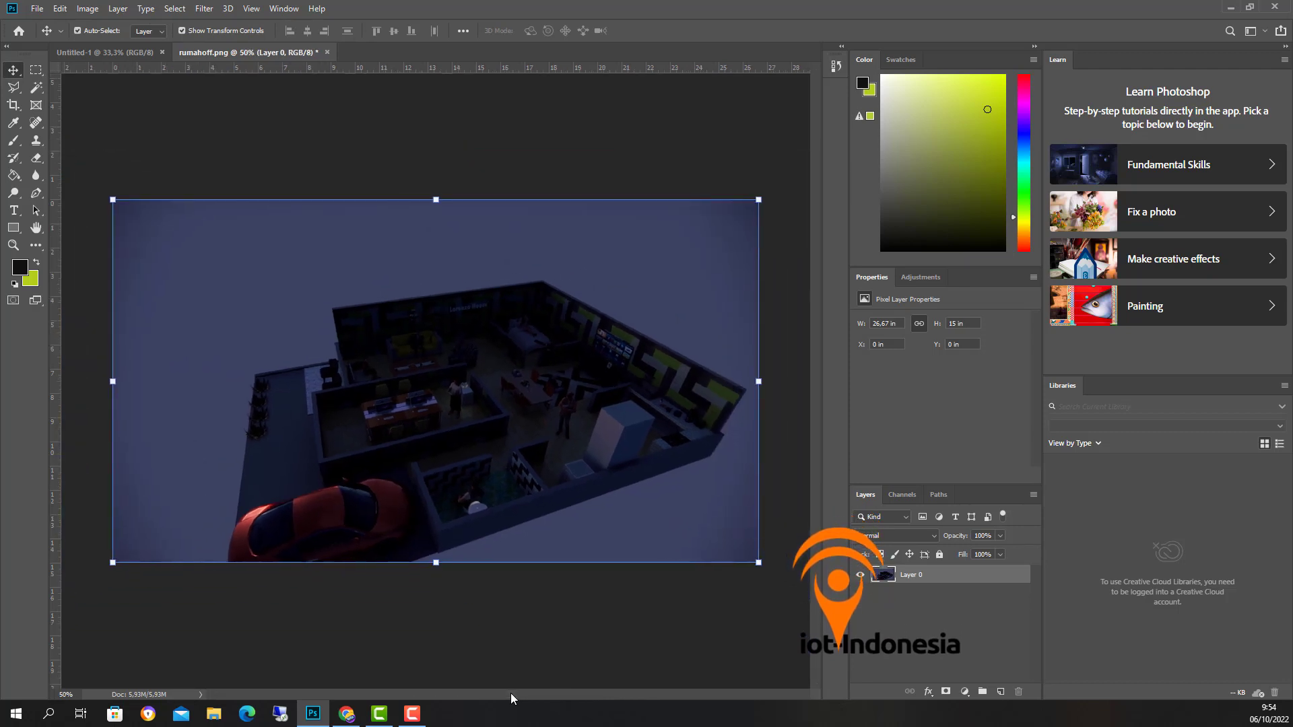
left_click(38, 9)
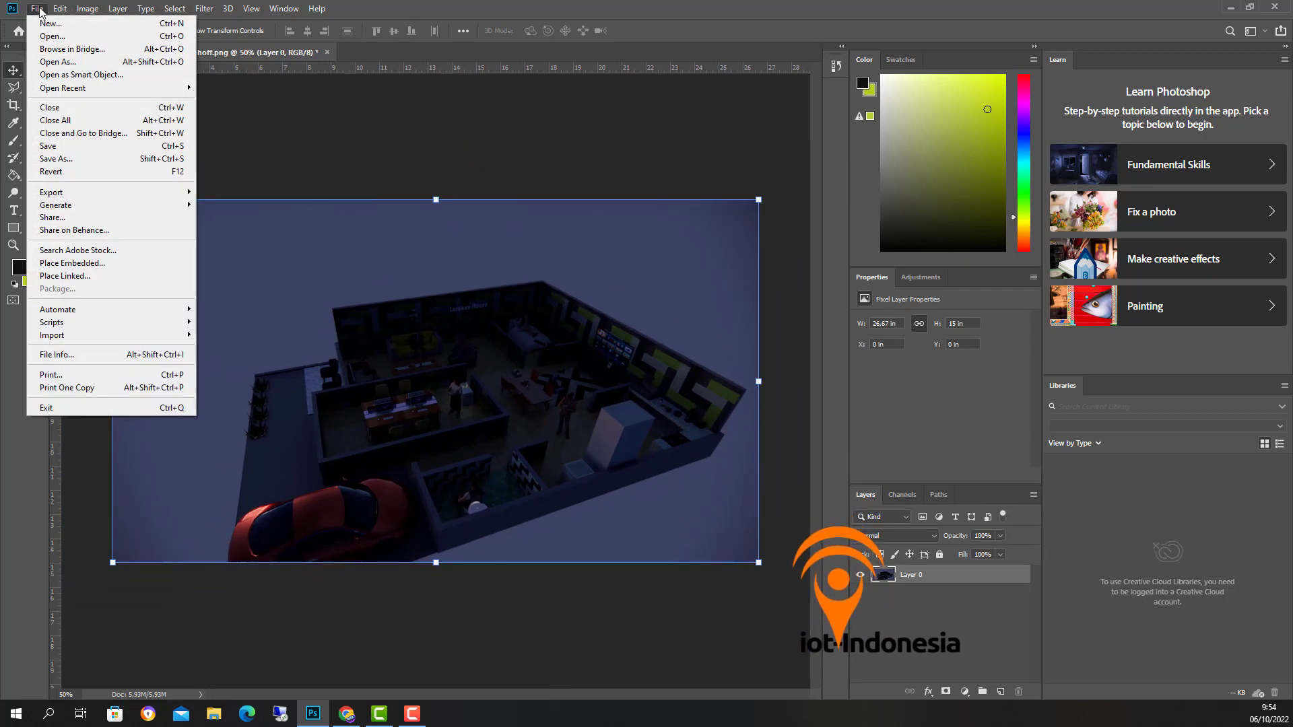
left_click(57, 38)
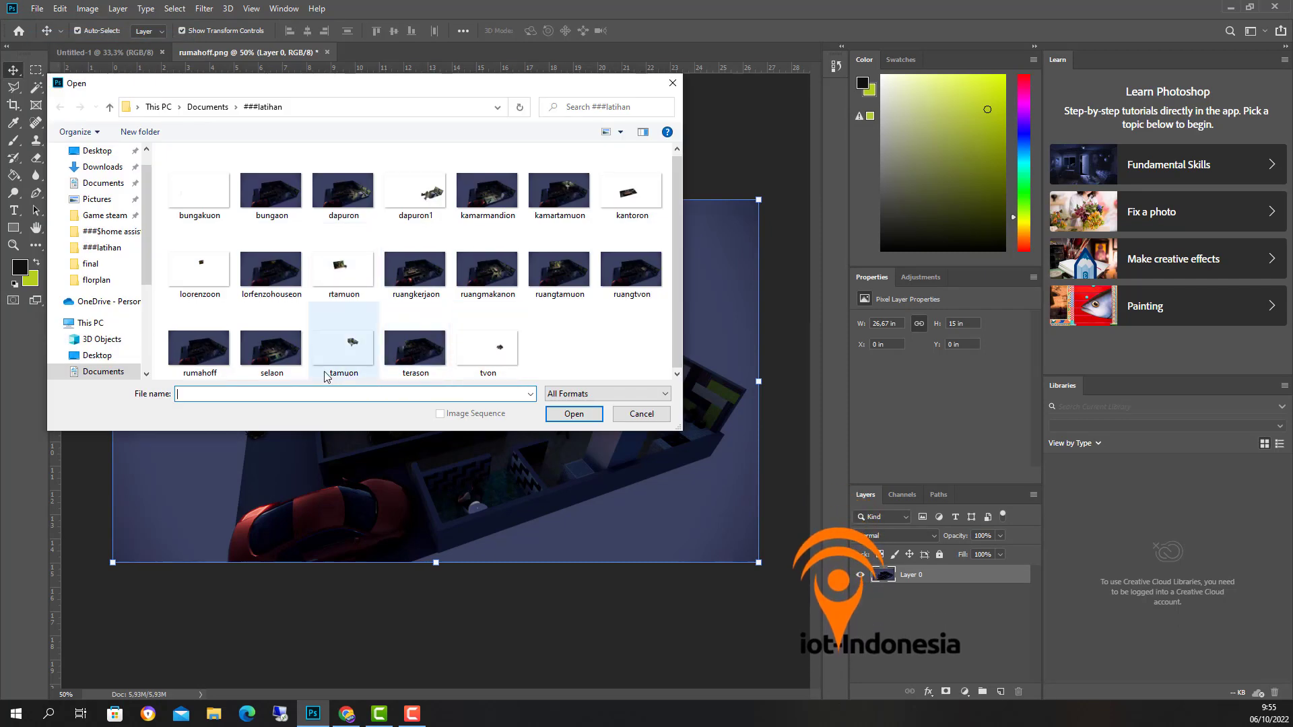
left_click(272, 350)
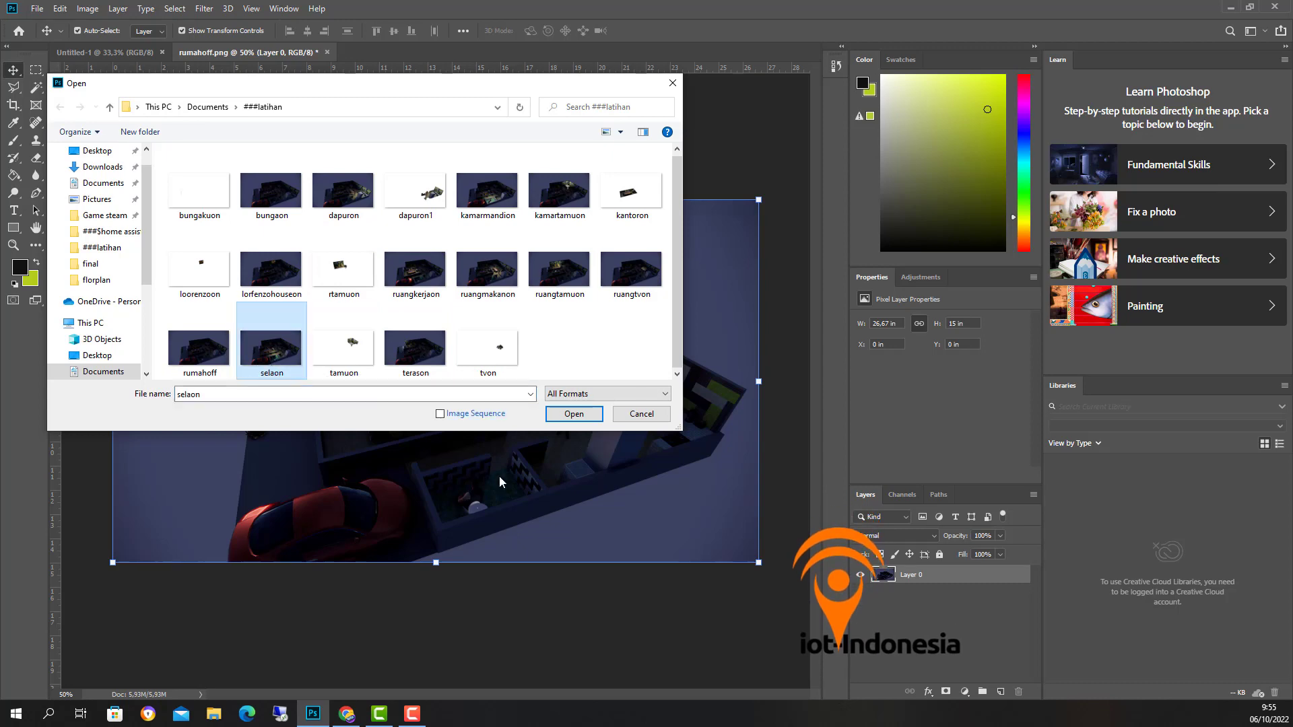
left_click(561, 414)
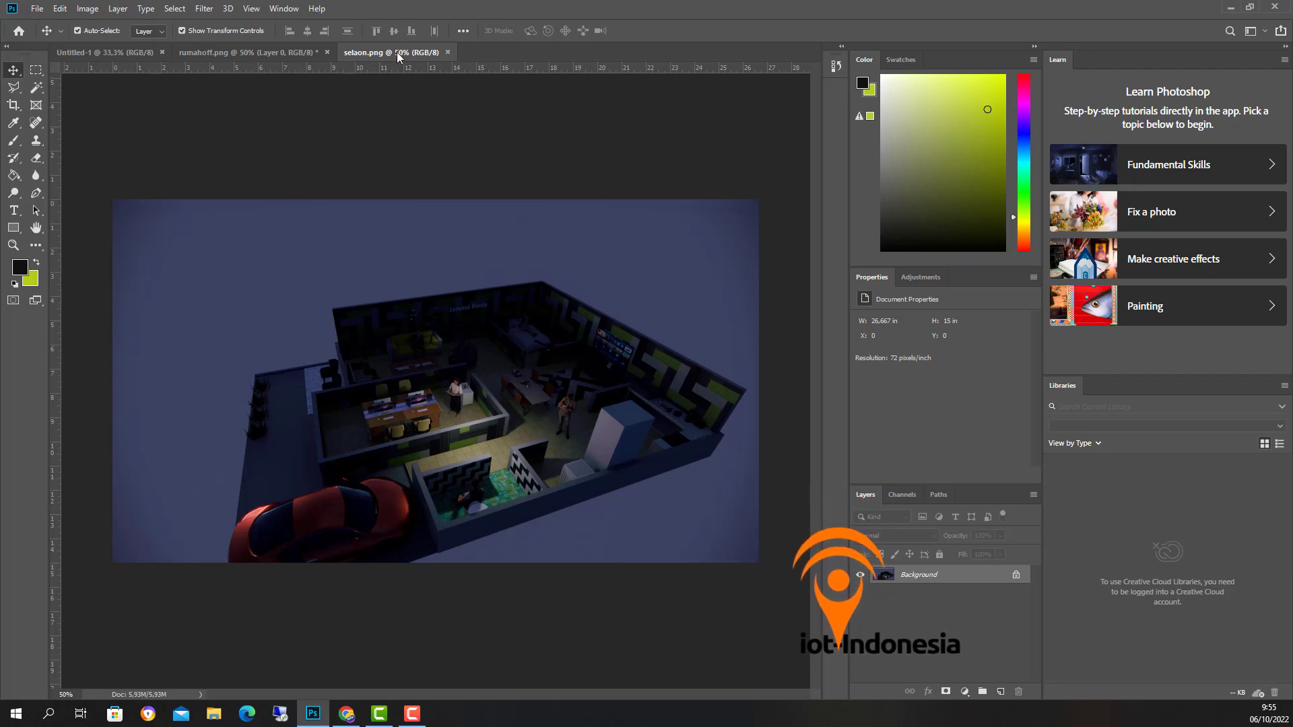
Step: Copy the selaon image into rumahoff.png as a new layer aligned over Layer 0, and close the selaon document
left_click_drag(397, 52, 652, 164)
left_click_drag(827, 387, 486, 415)
left_click(1262, 166)
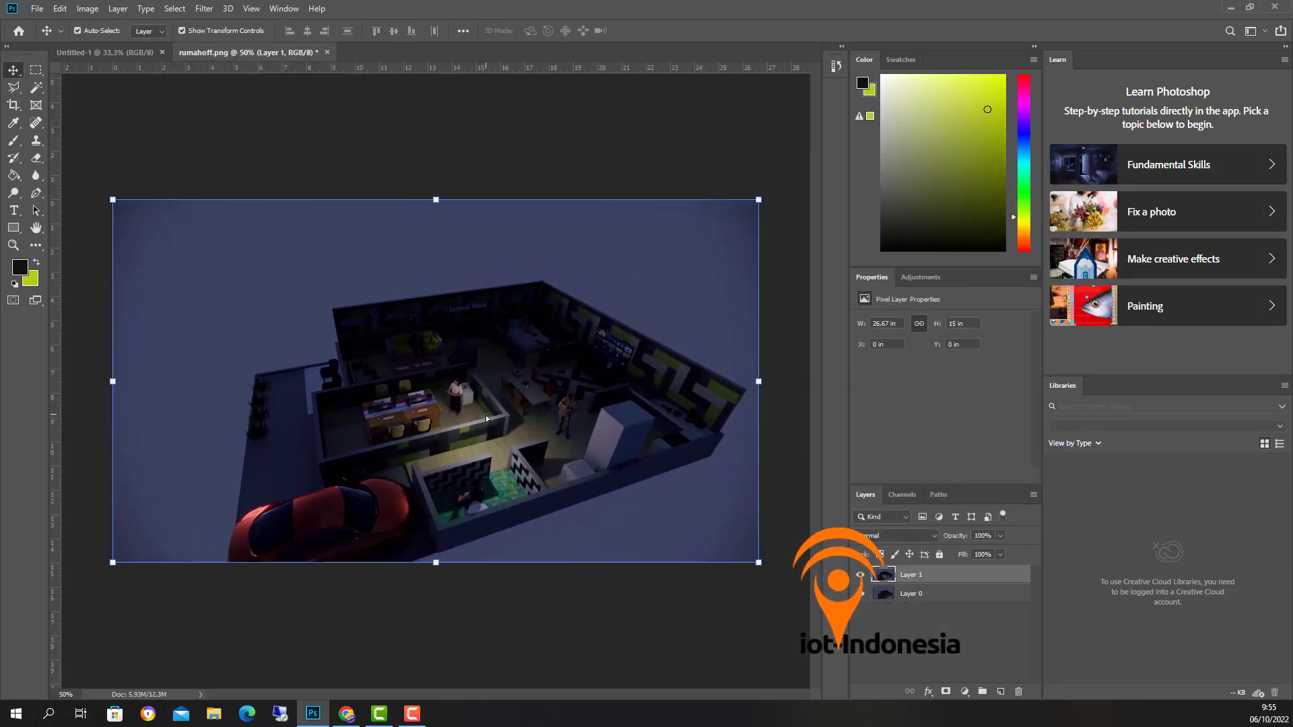
key("ctrl")
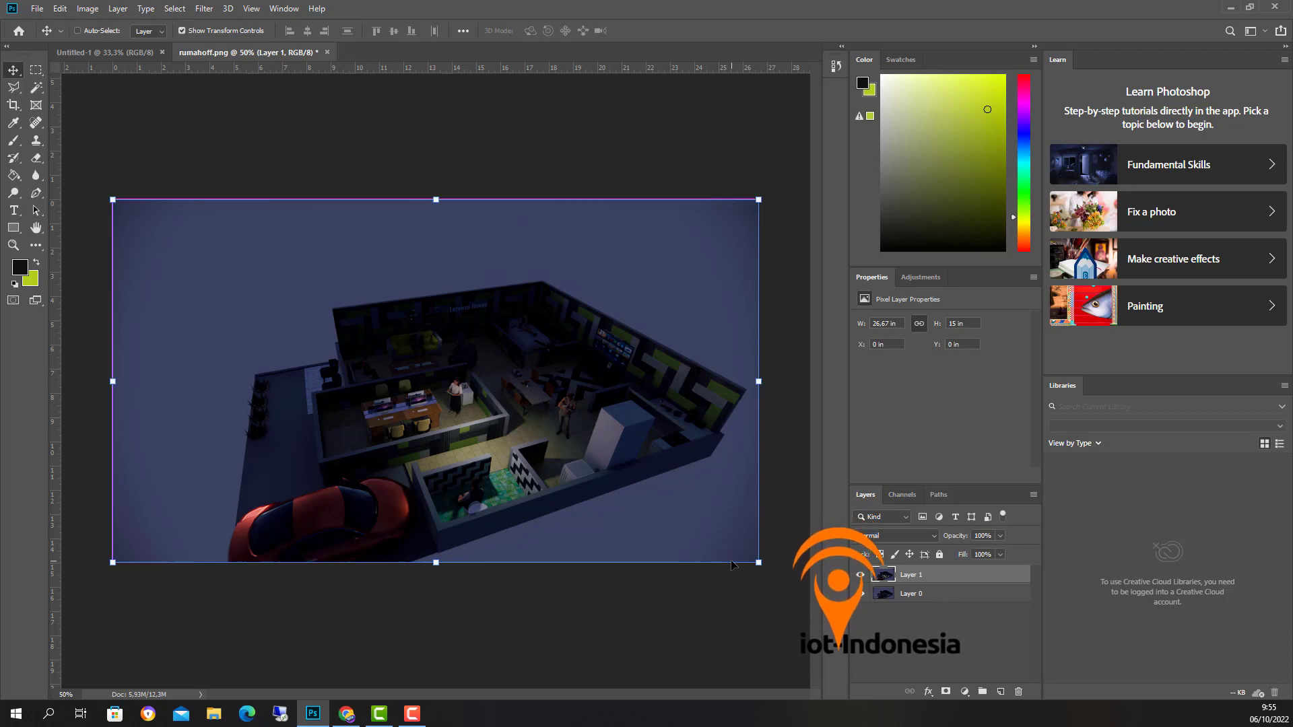
Step: Select the lit corridor wall and floor between the office and the bathroom on Layer 1 with the Polygonal Lasso
key("ctrl+plus")
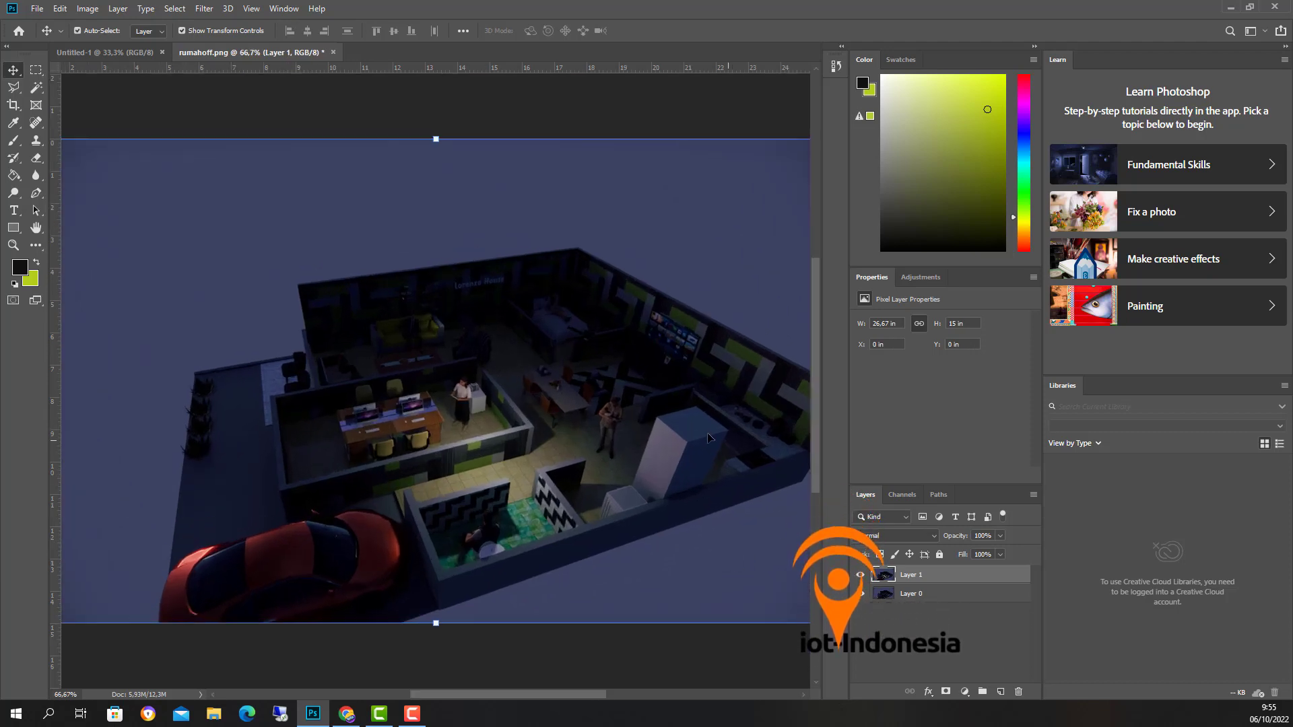
left_click(13, 88)
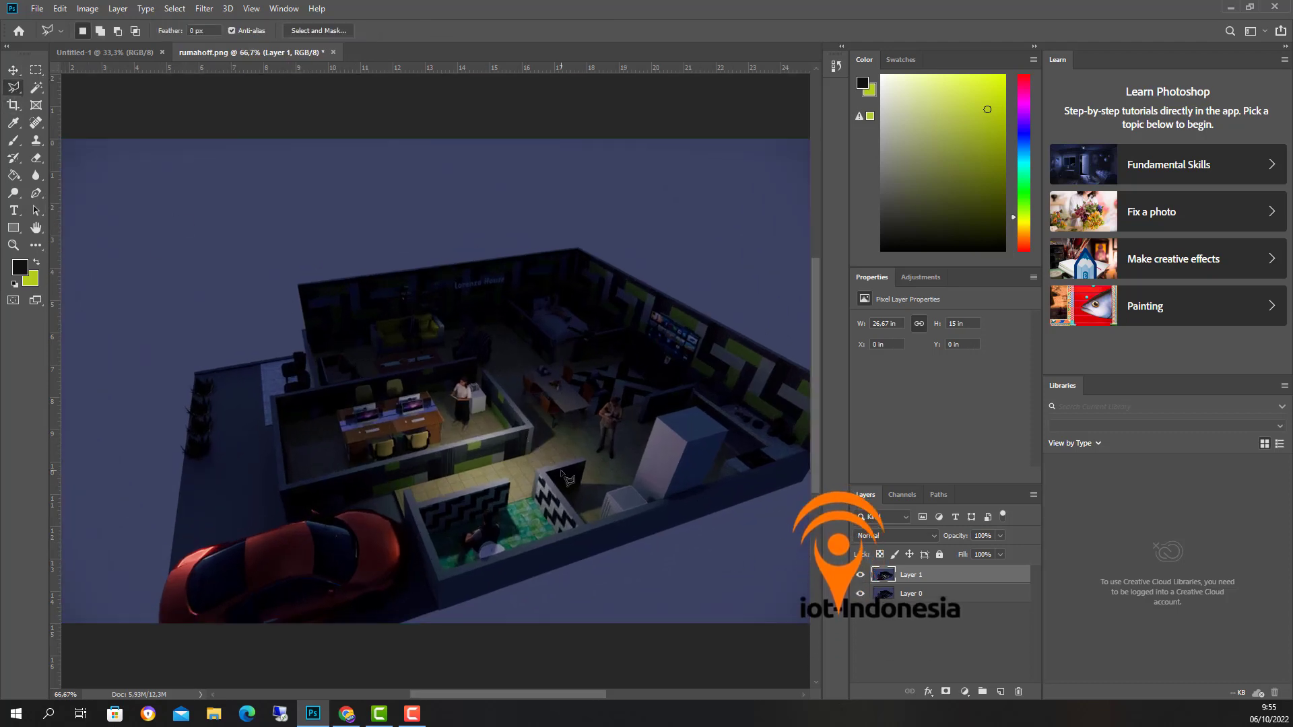
key("ctrl+plus")
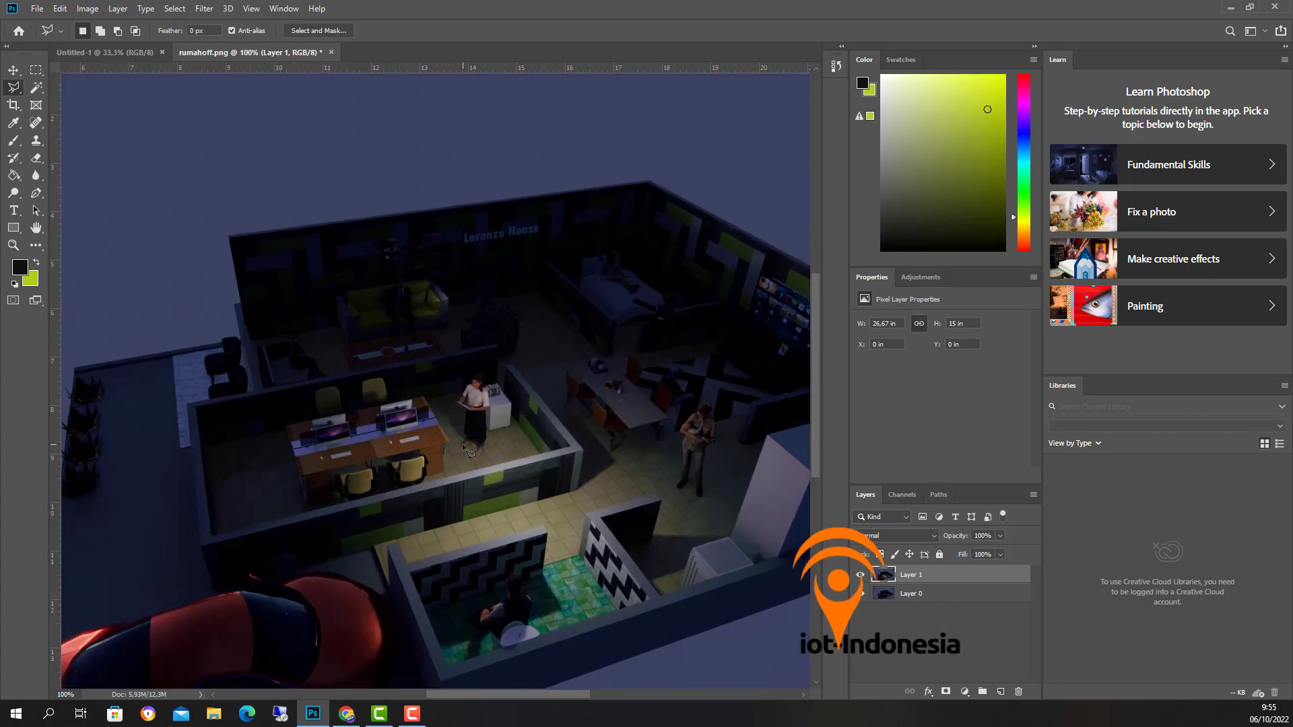
left_click(389, 581)
left_click(583, 452)
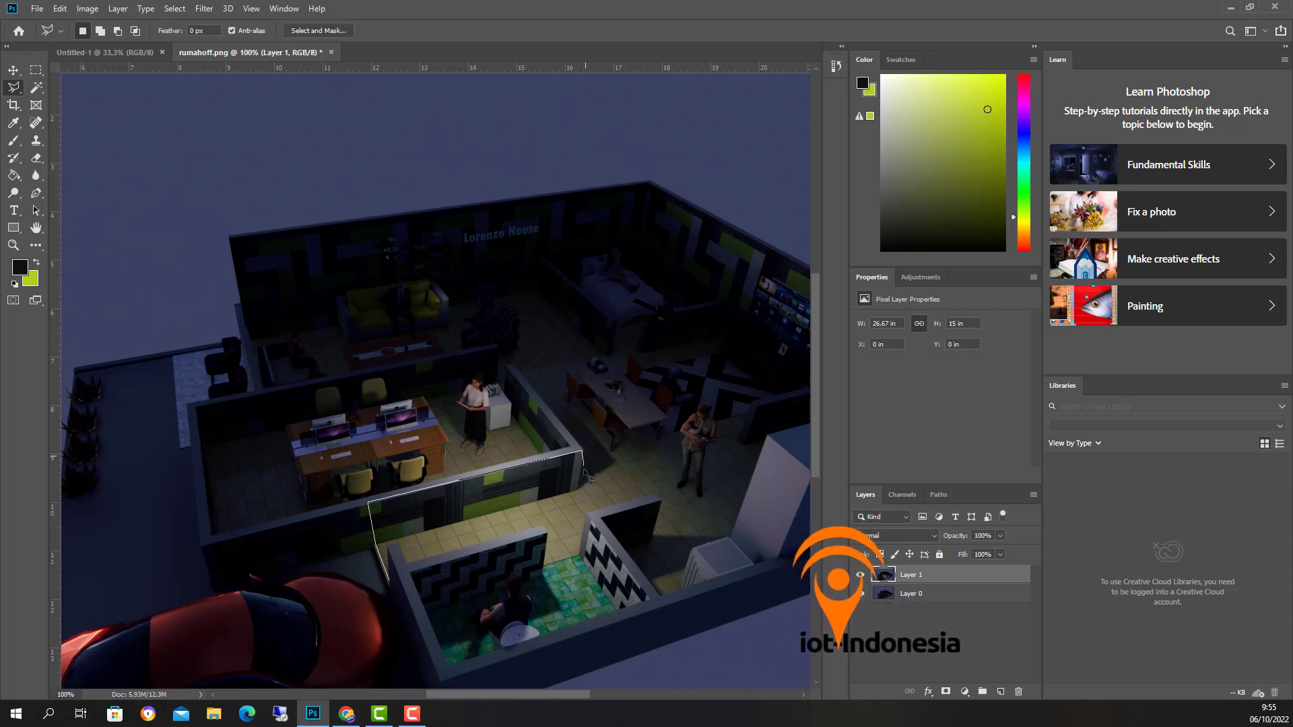
left_click(584, 514)
left_click(579, 556)
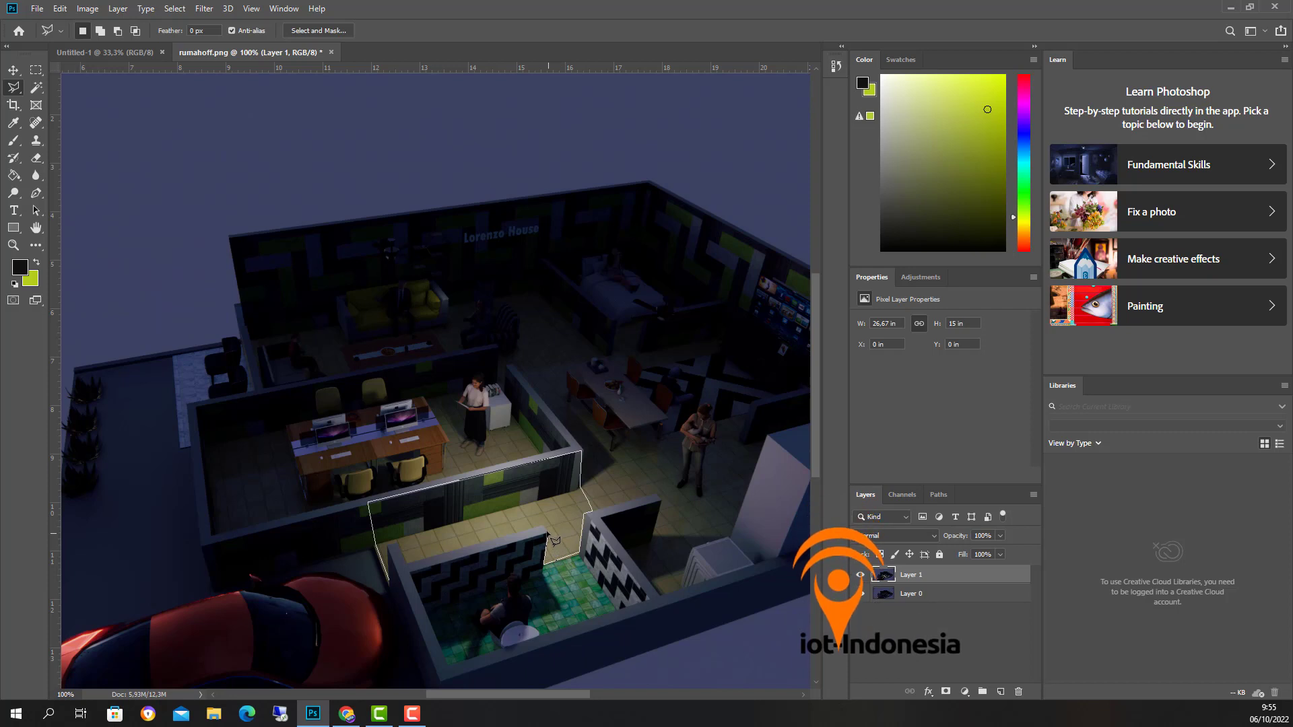
left_click(546, 529)
left_click(390, 582)
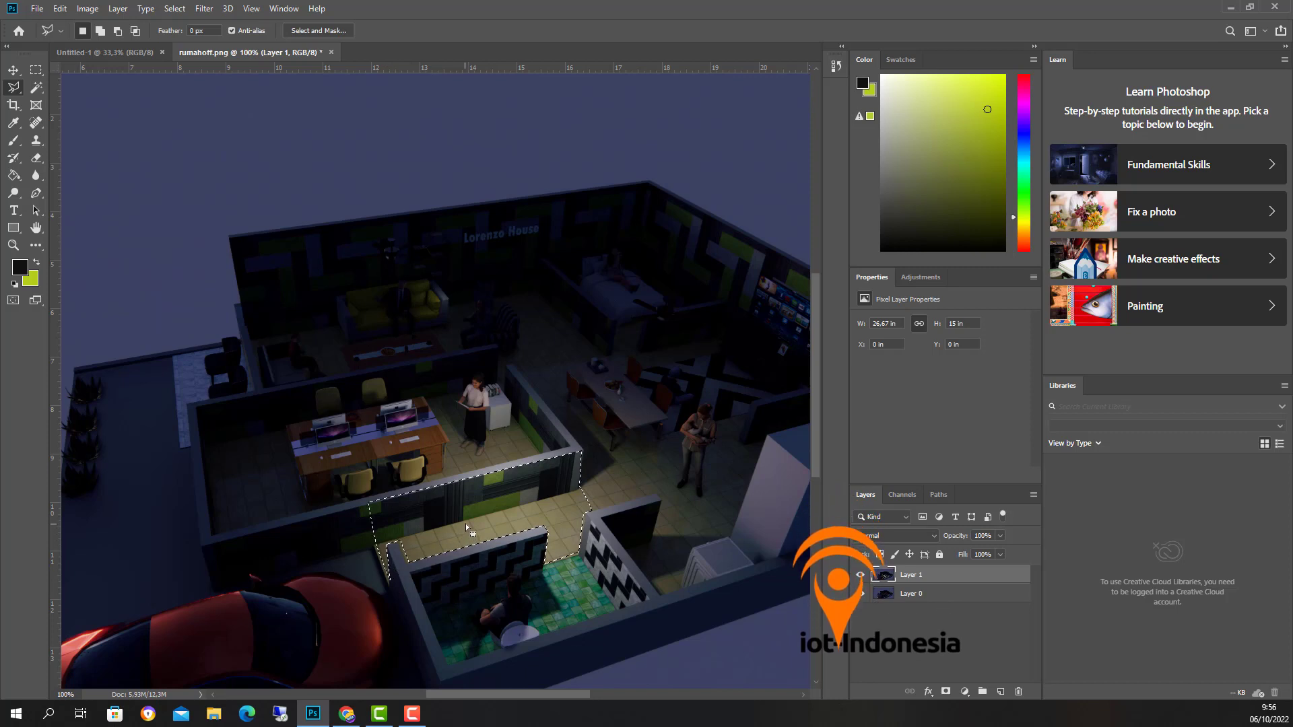
Step: Copy the selected corridor area to a new layer with Layer Via Copy and hide Layer 1
right_click(466, 520)
left_click(516, 367)
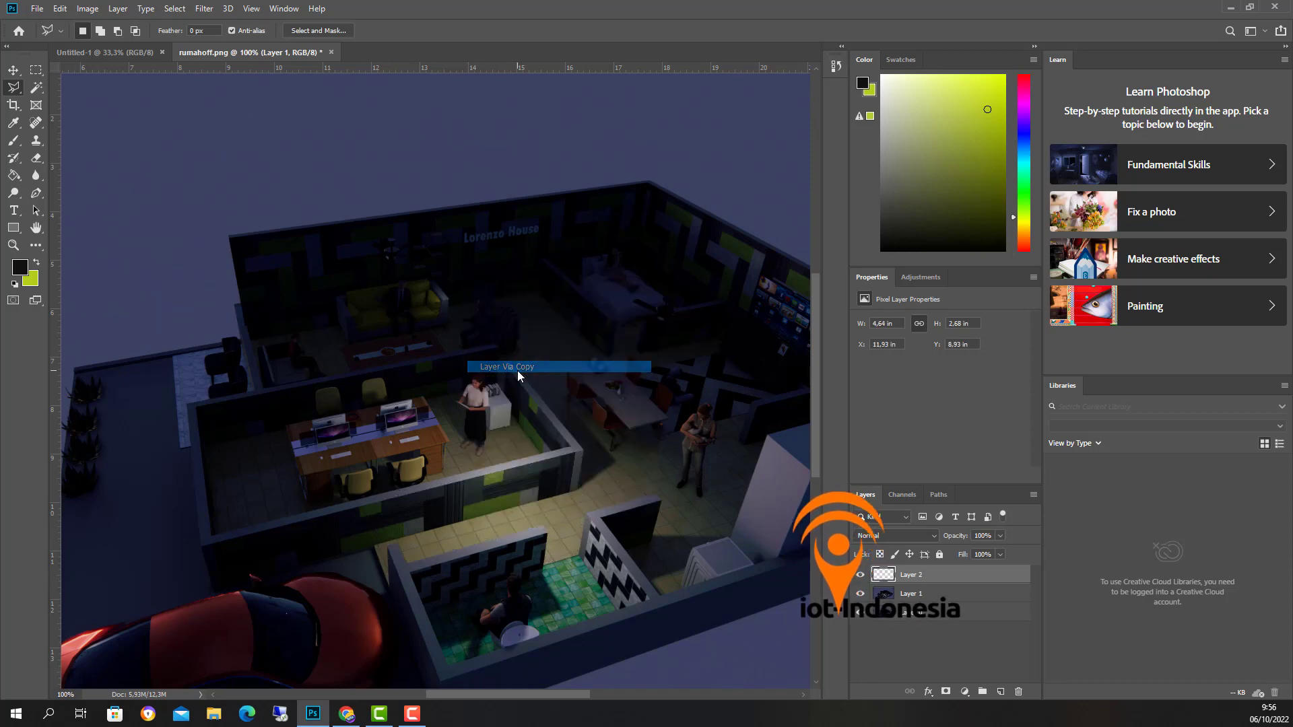
left_click(860, 594)
Step: Toggle the visibility of the copied corridor layer to compare the lit corridor with the dark house
left_click(860, 575)
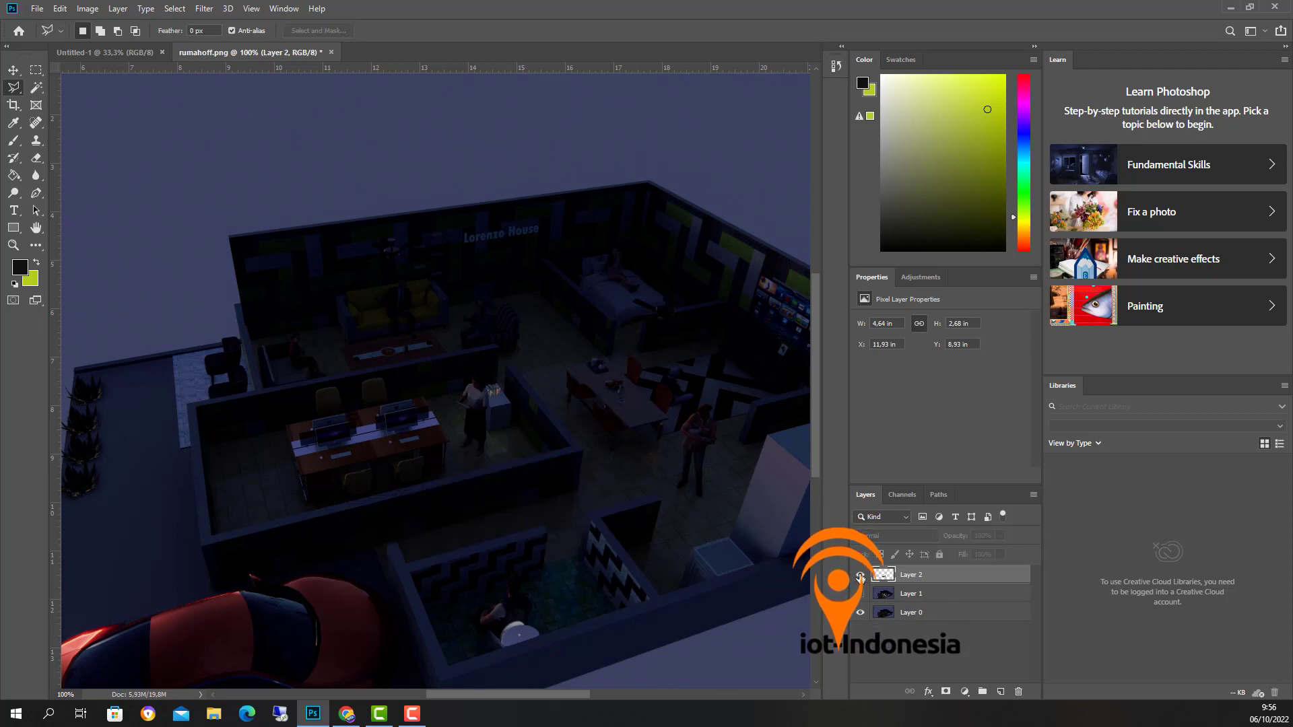
left_click(860, 575)
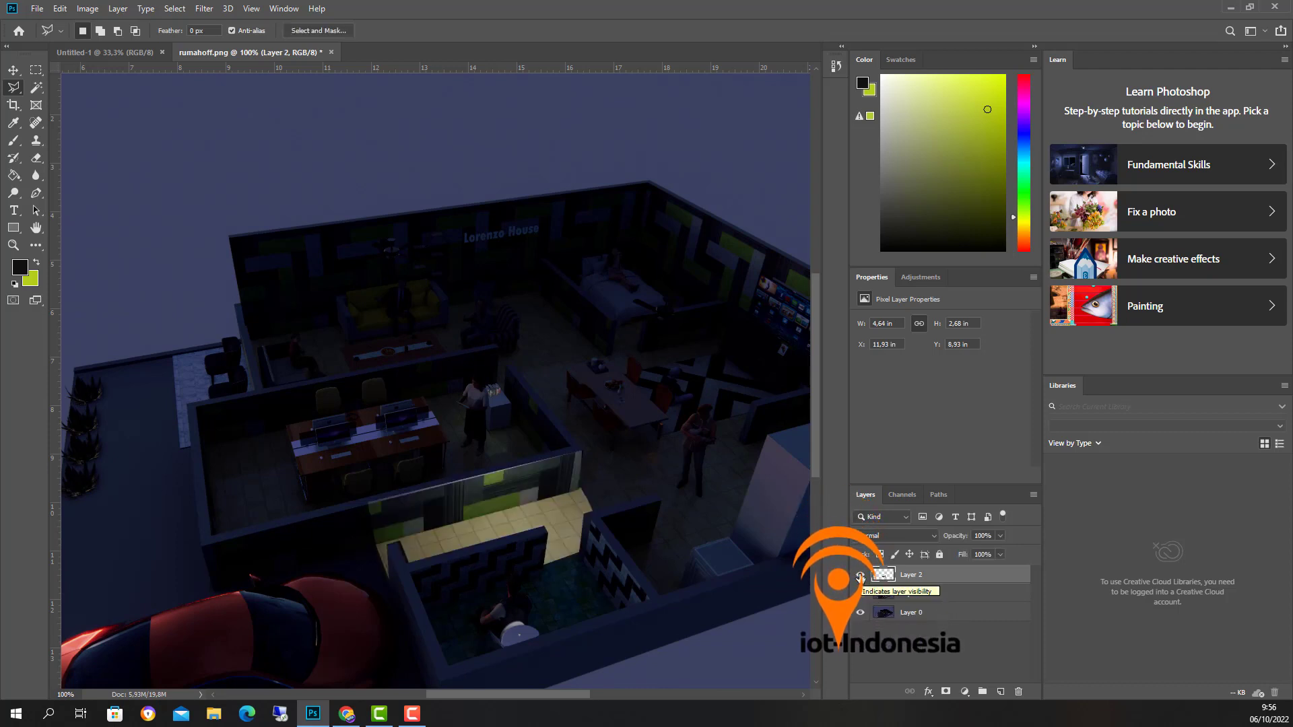
left_click(860, 575)
left_click(860, 575)
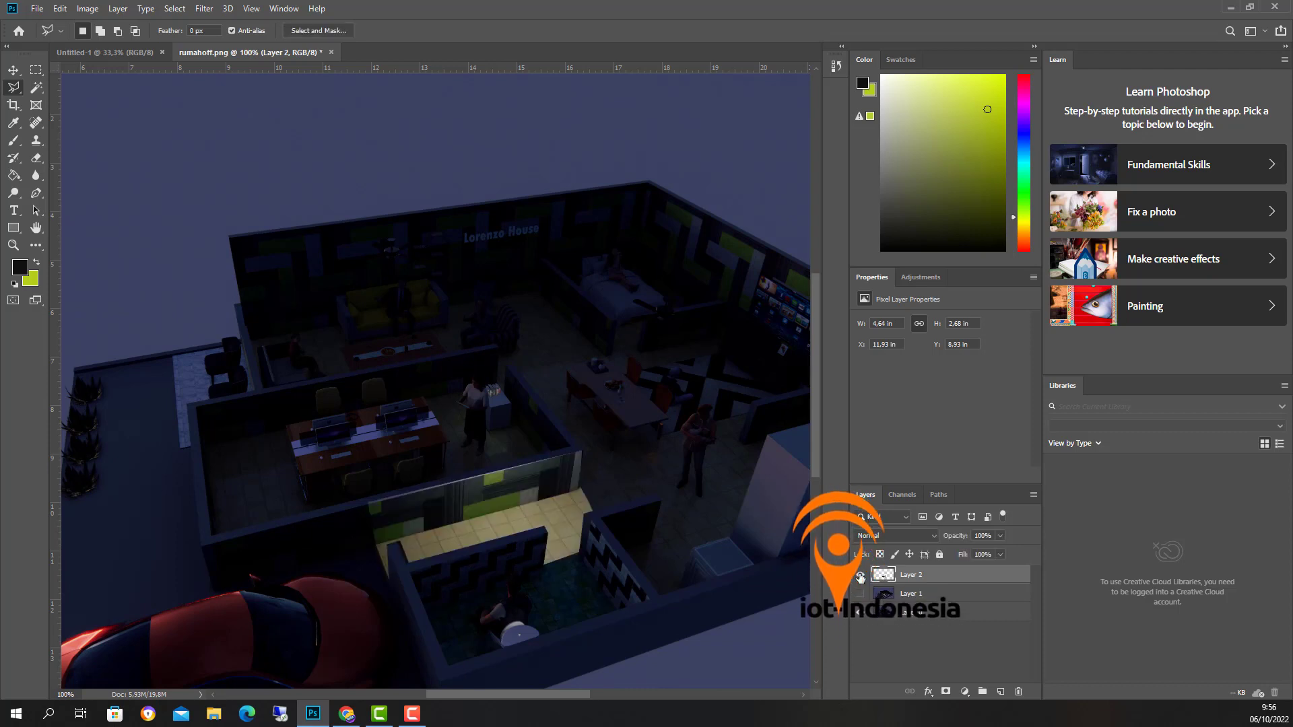
left_click(860, 575)
left_click(860, 575)
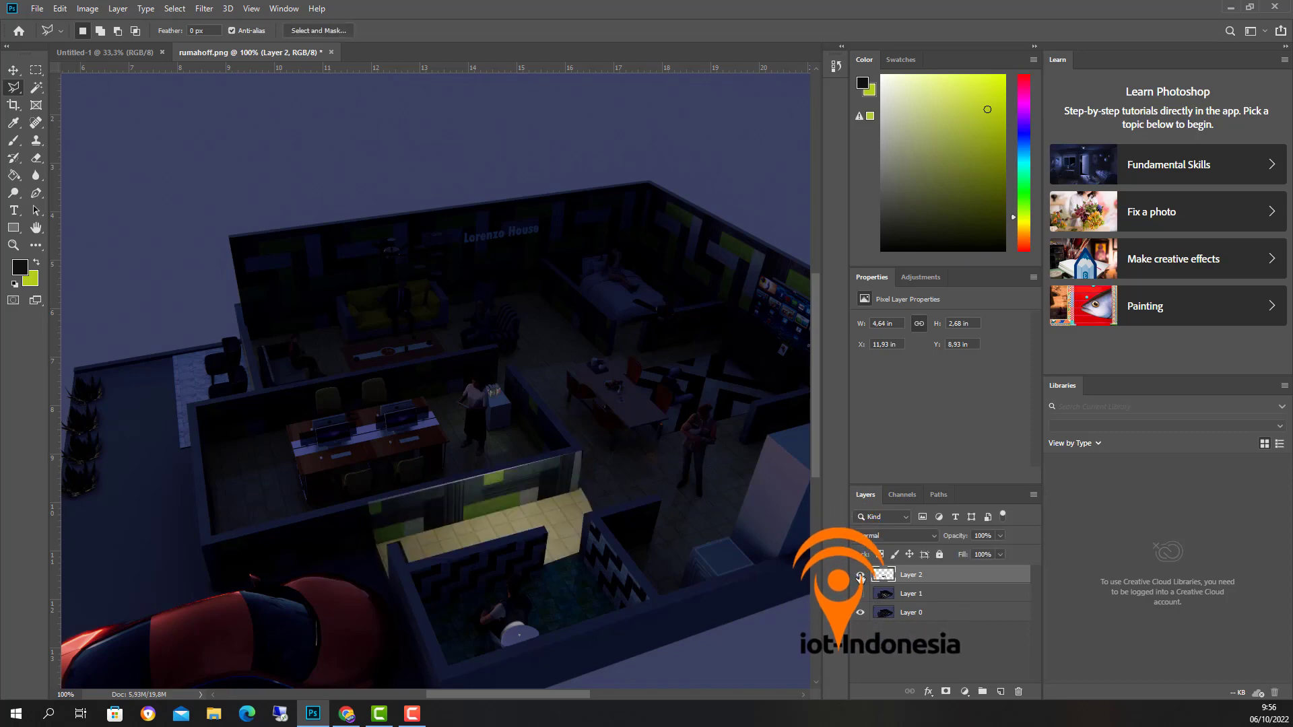
left_click(860, 575)
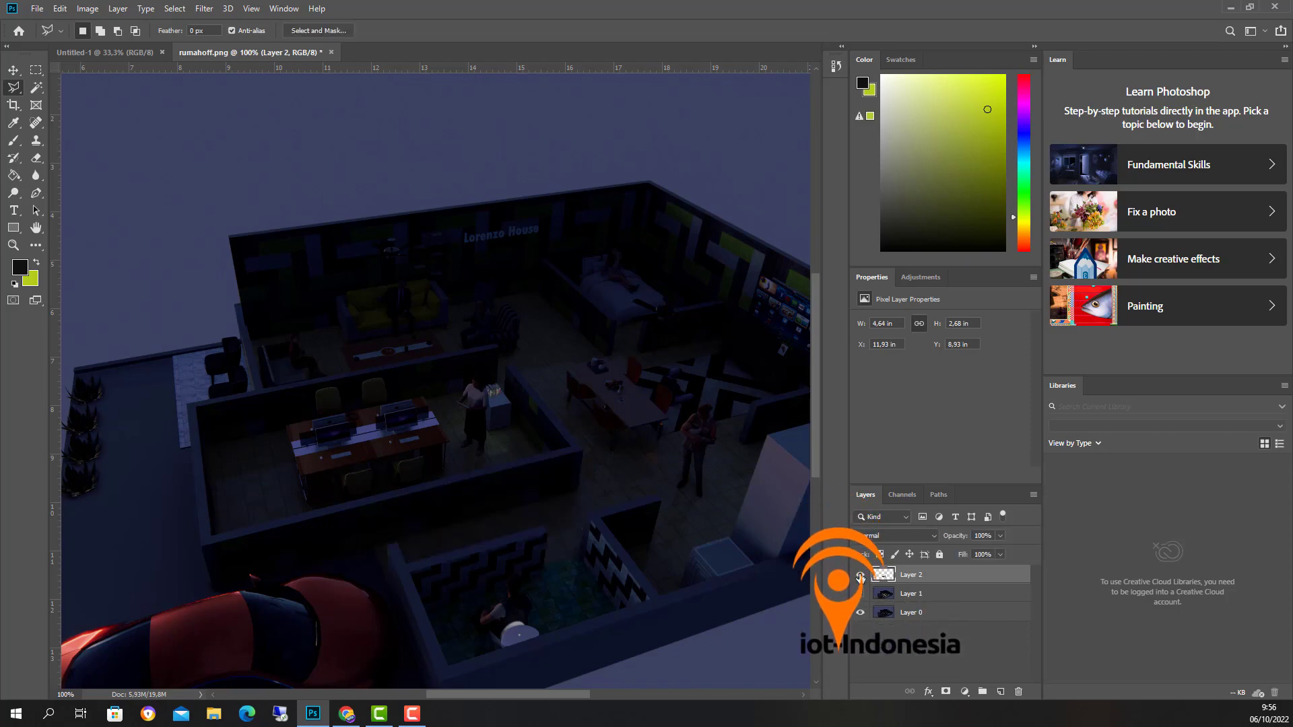
left_click(860, 575)
Step: Hide Layer 0 and export the isolated corridor as a PNG named selakuon in the ###latihan folder
left_click(860, 612)
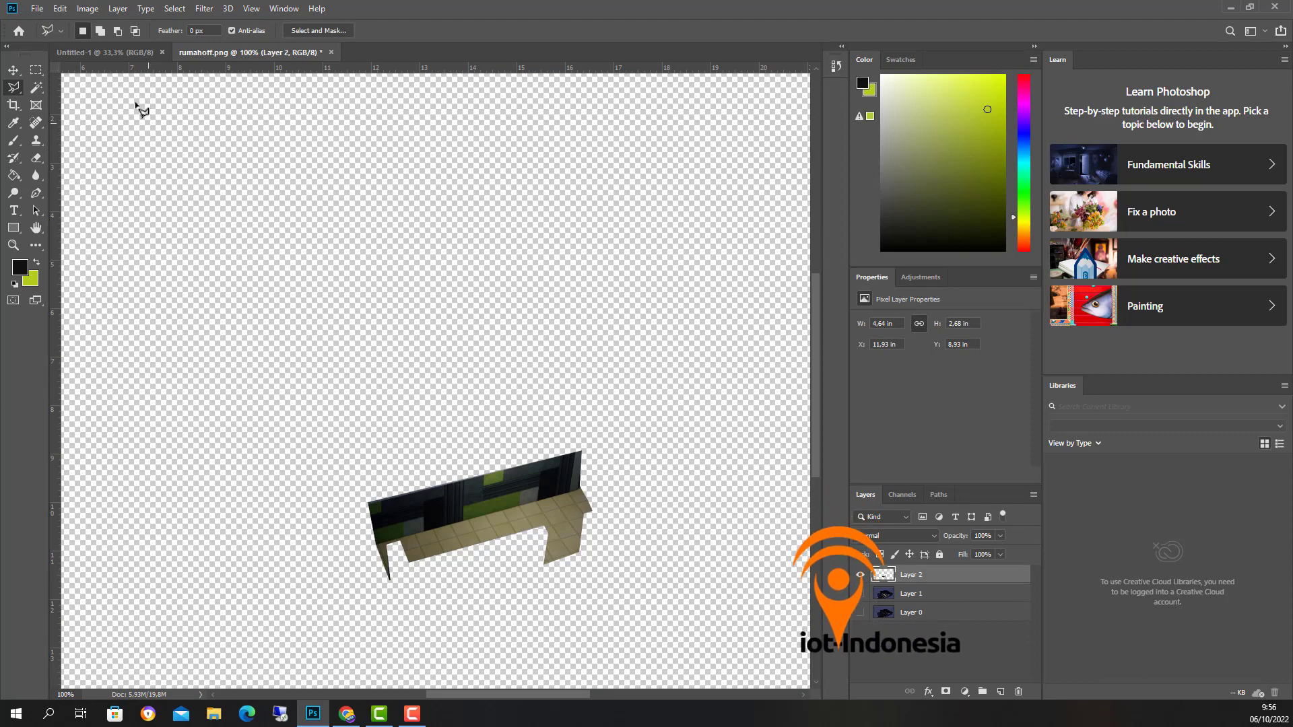
left_click(38, 8)
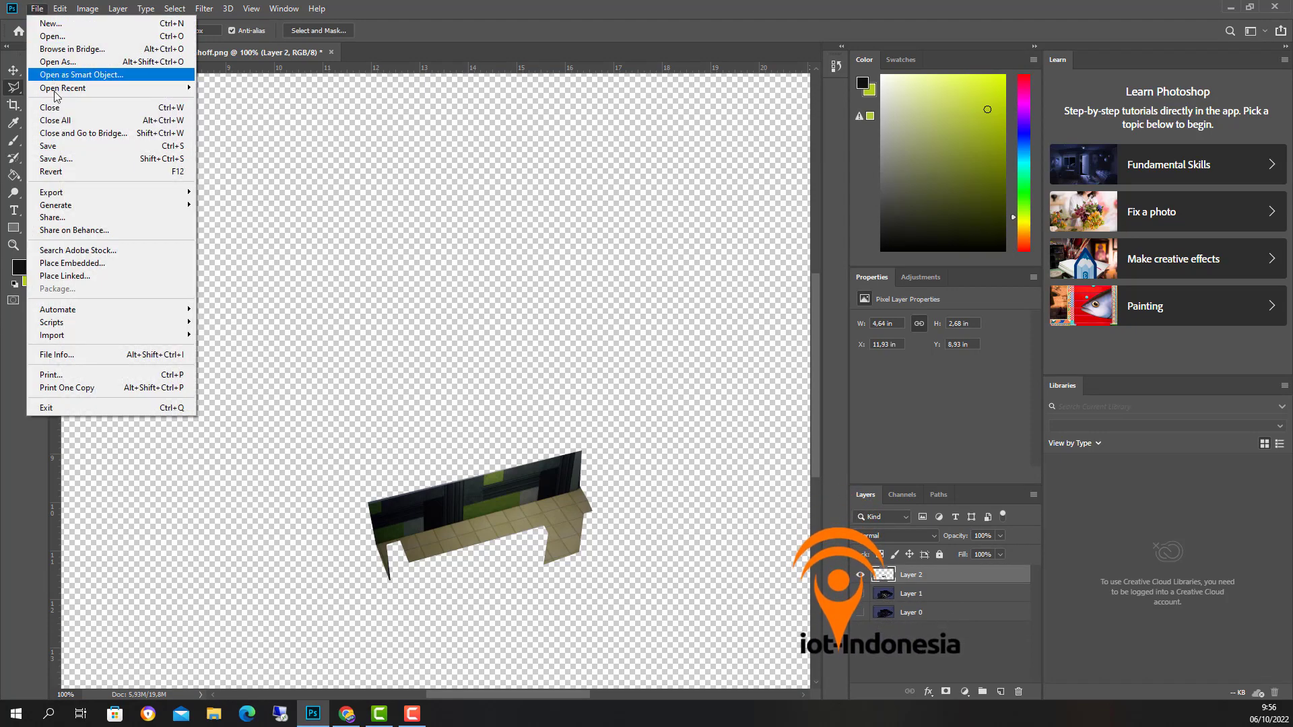
mouse_move(77, 194)
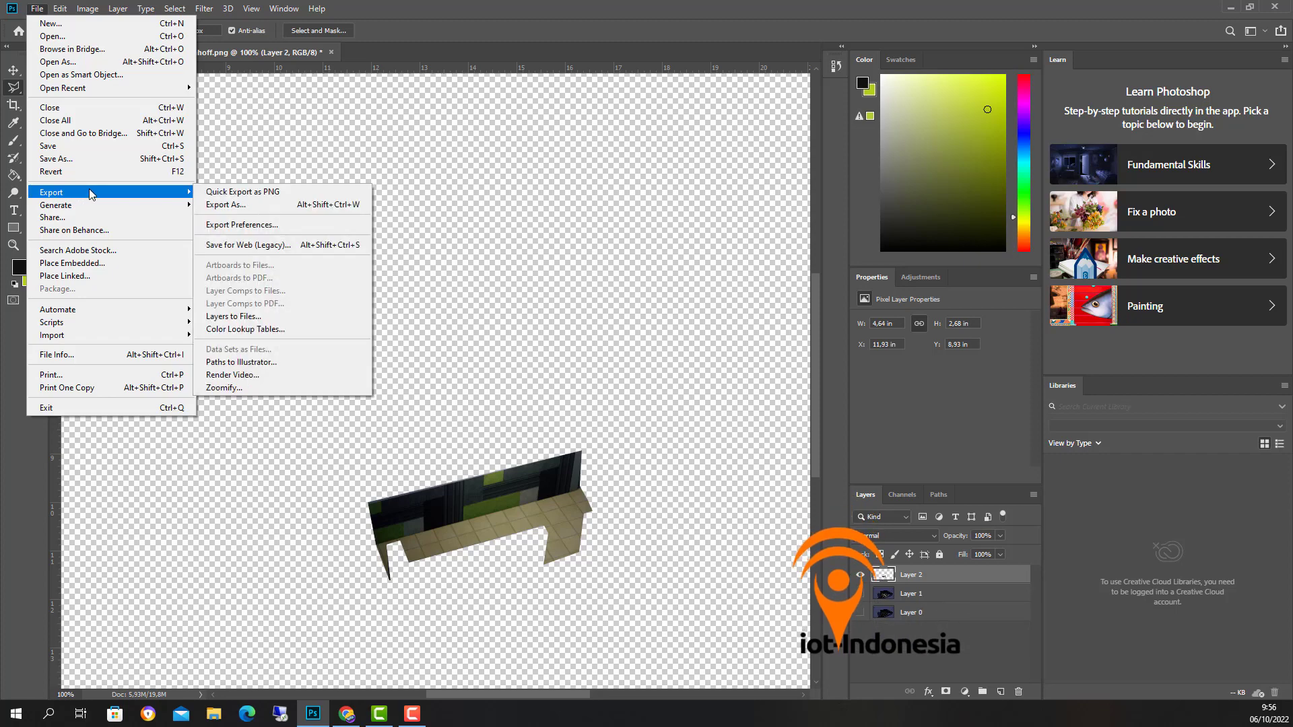
left_click(205, 194)
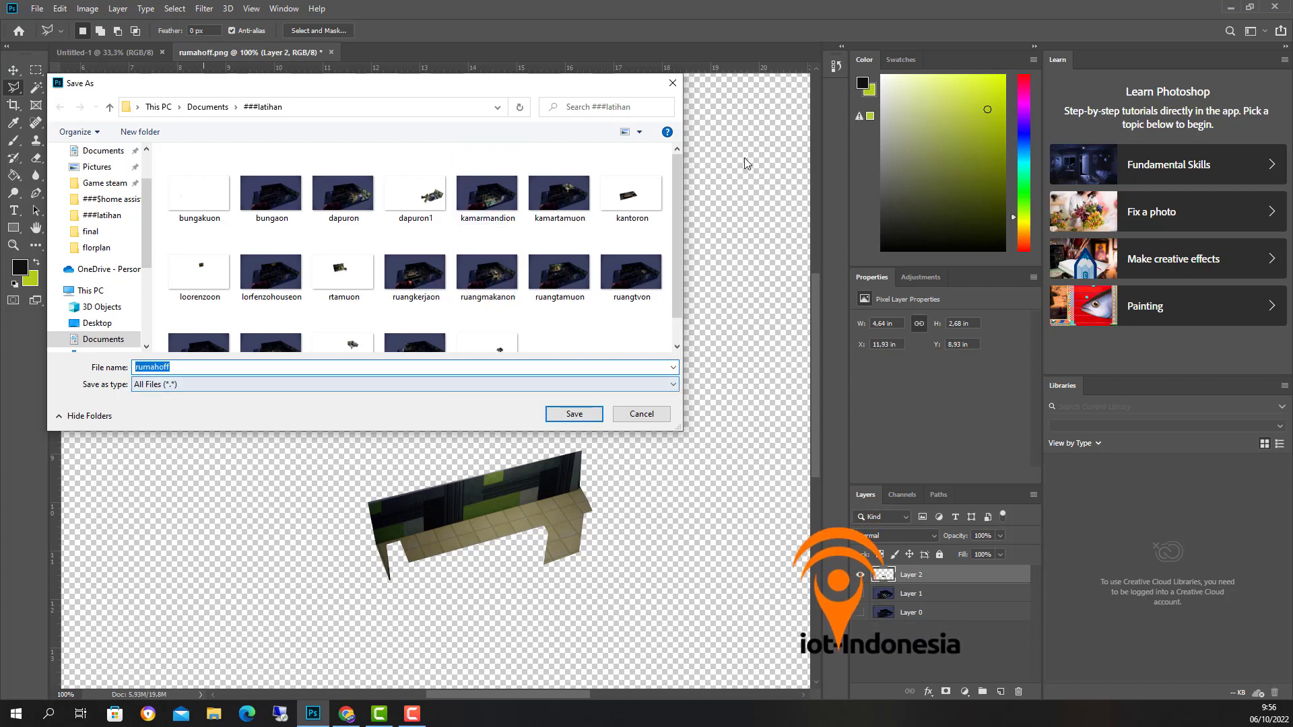
left_click_drag(679, 208, 682, 243)
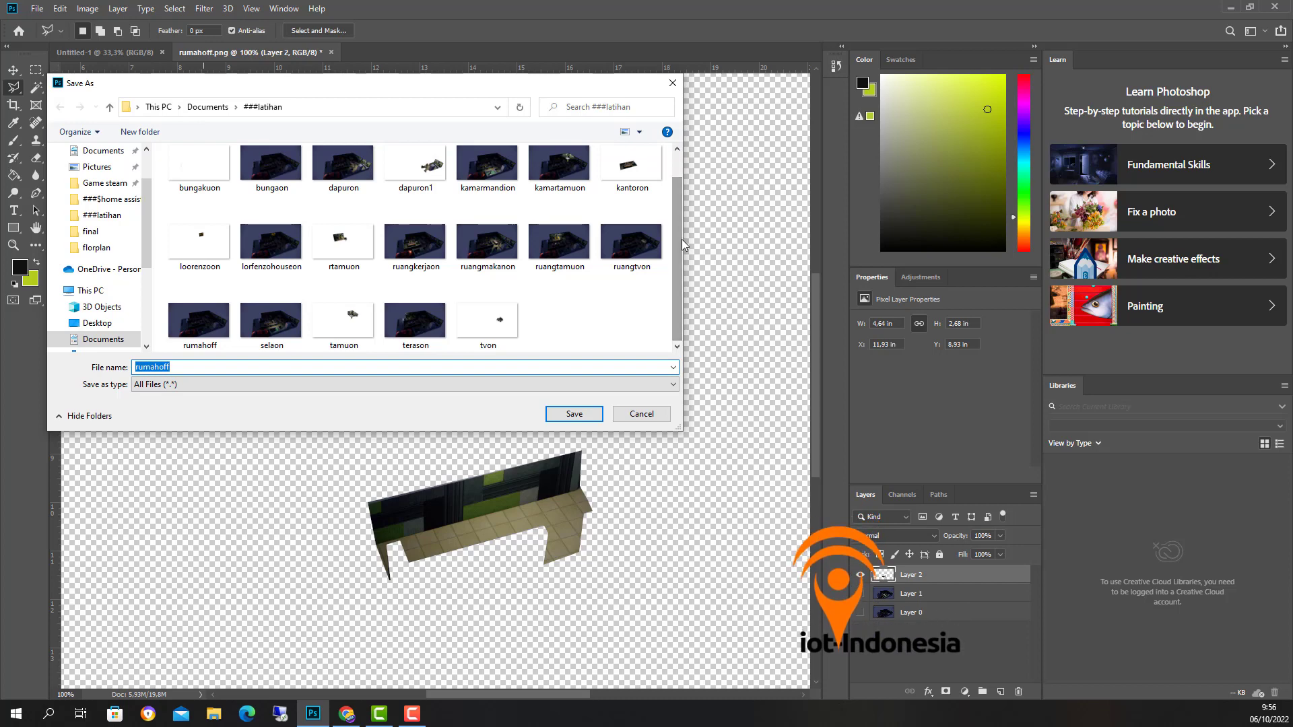
type("sela")
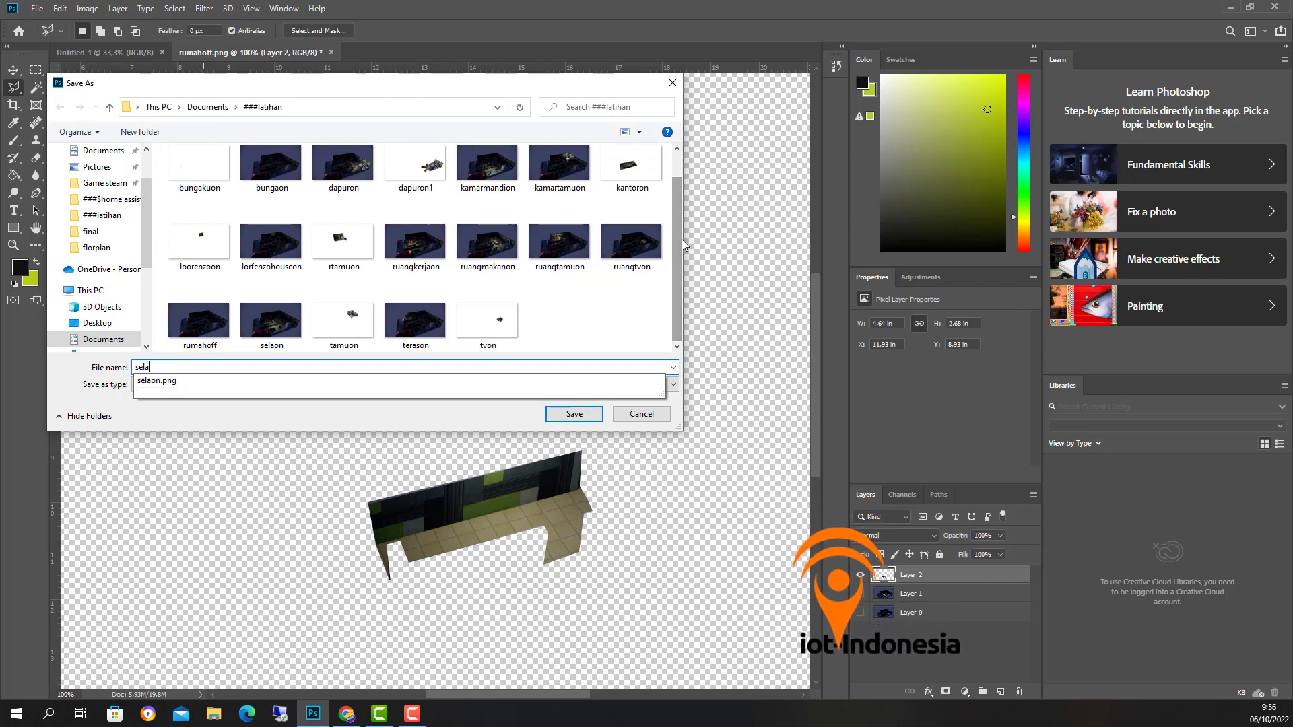
type("kuon")
key("Return")
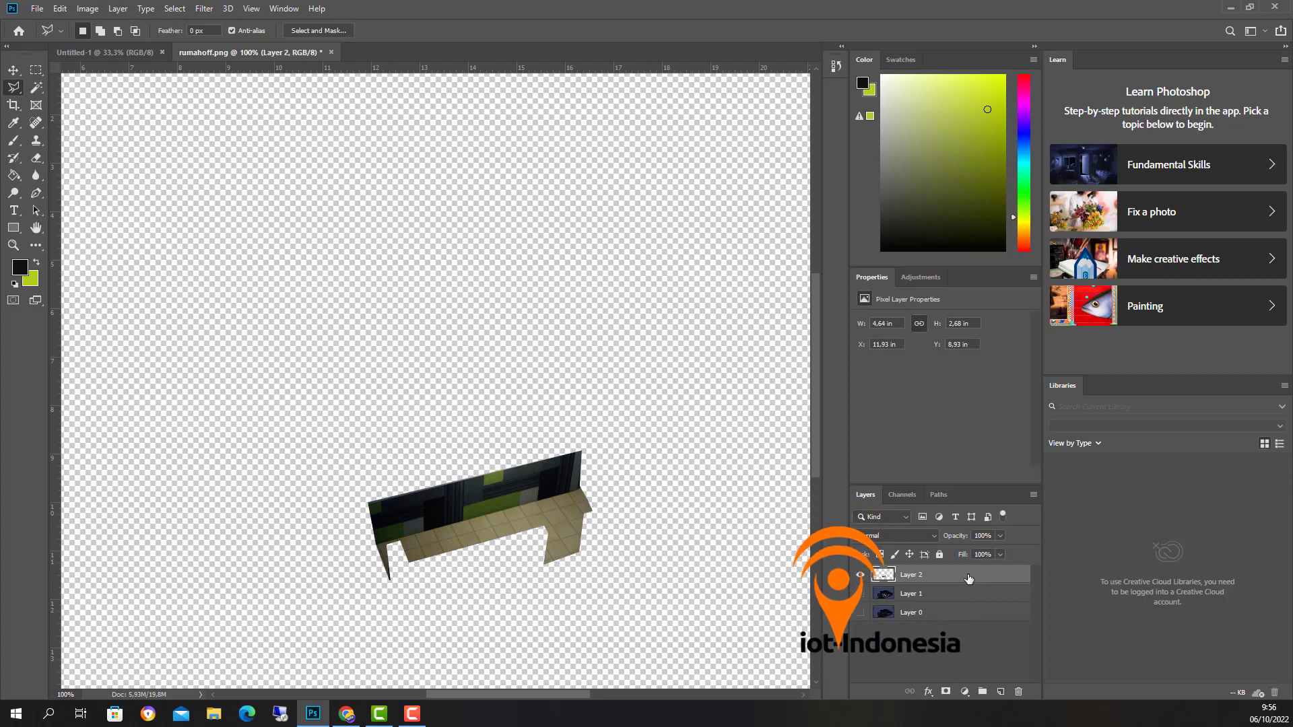
Step: Delete the corridor layer and Layer 1, and show Layer 0 again
key("Delete")
key("Delete")
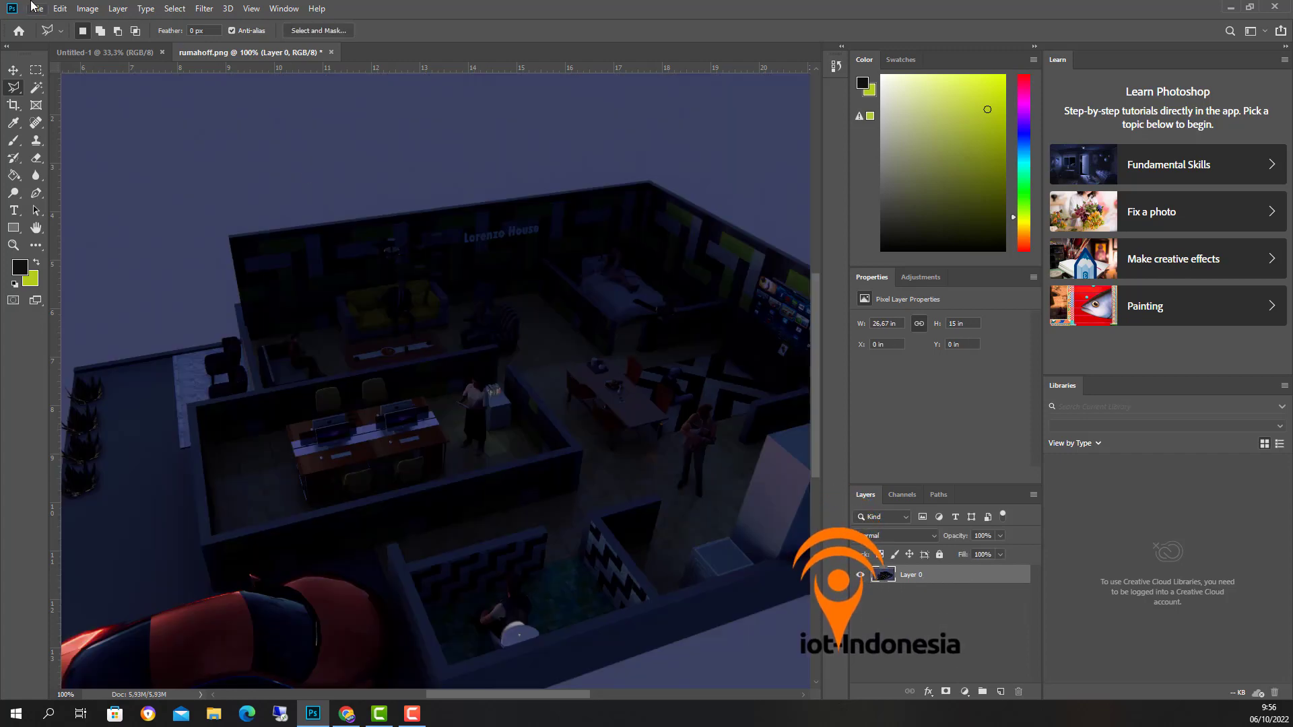
Step: Open the image terason from the ###latihan folder
left_click(34, 8)
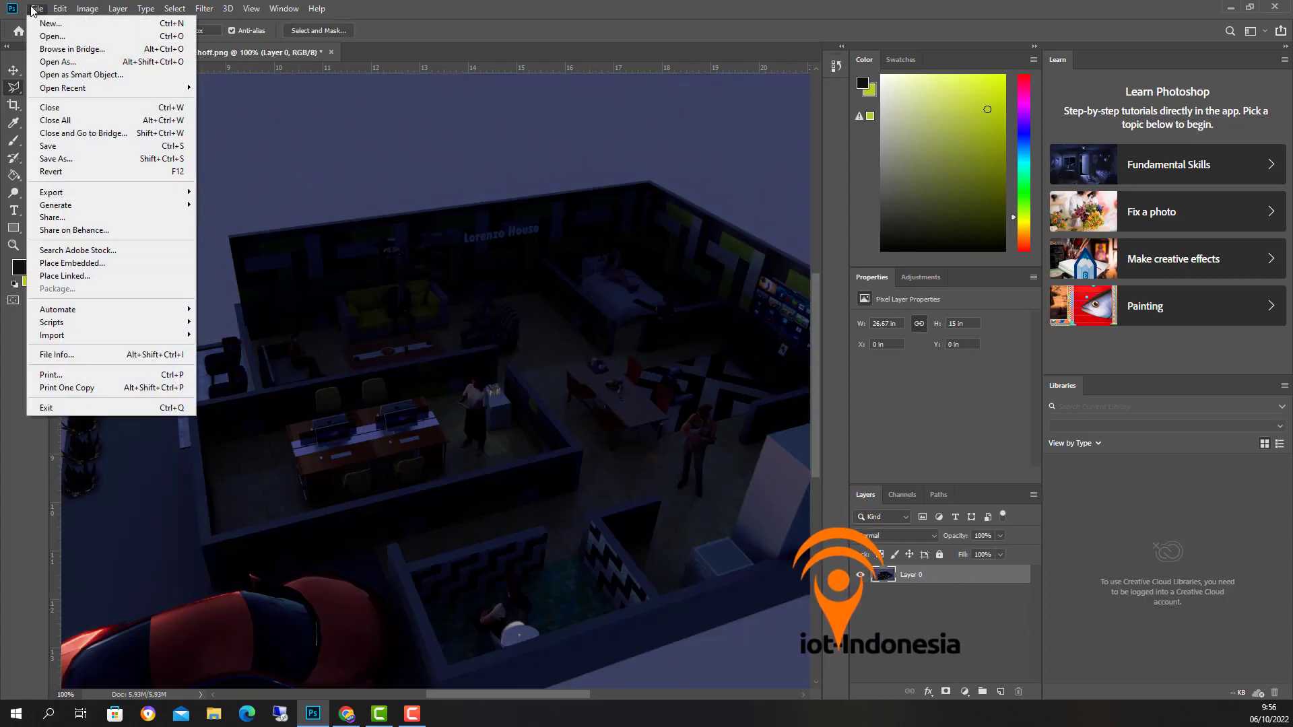
left_click(54, 36)
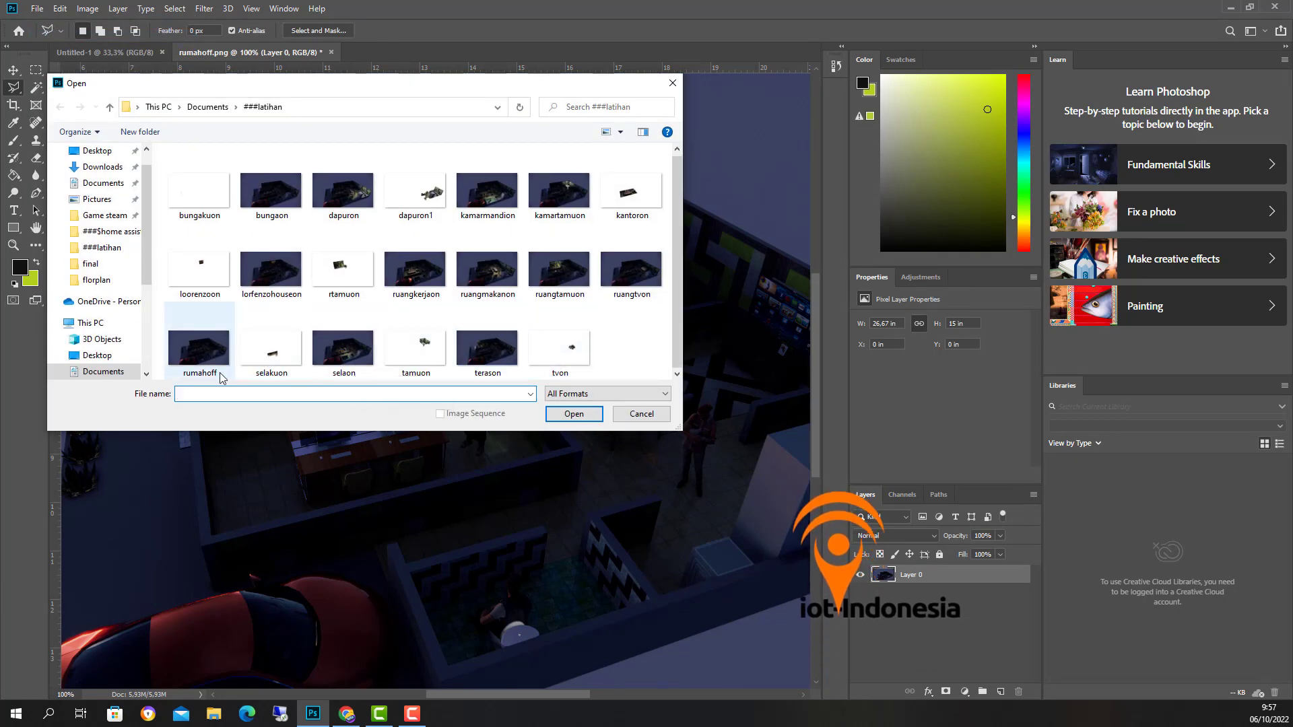
left_click(492, 370)
left_click(573, 414)
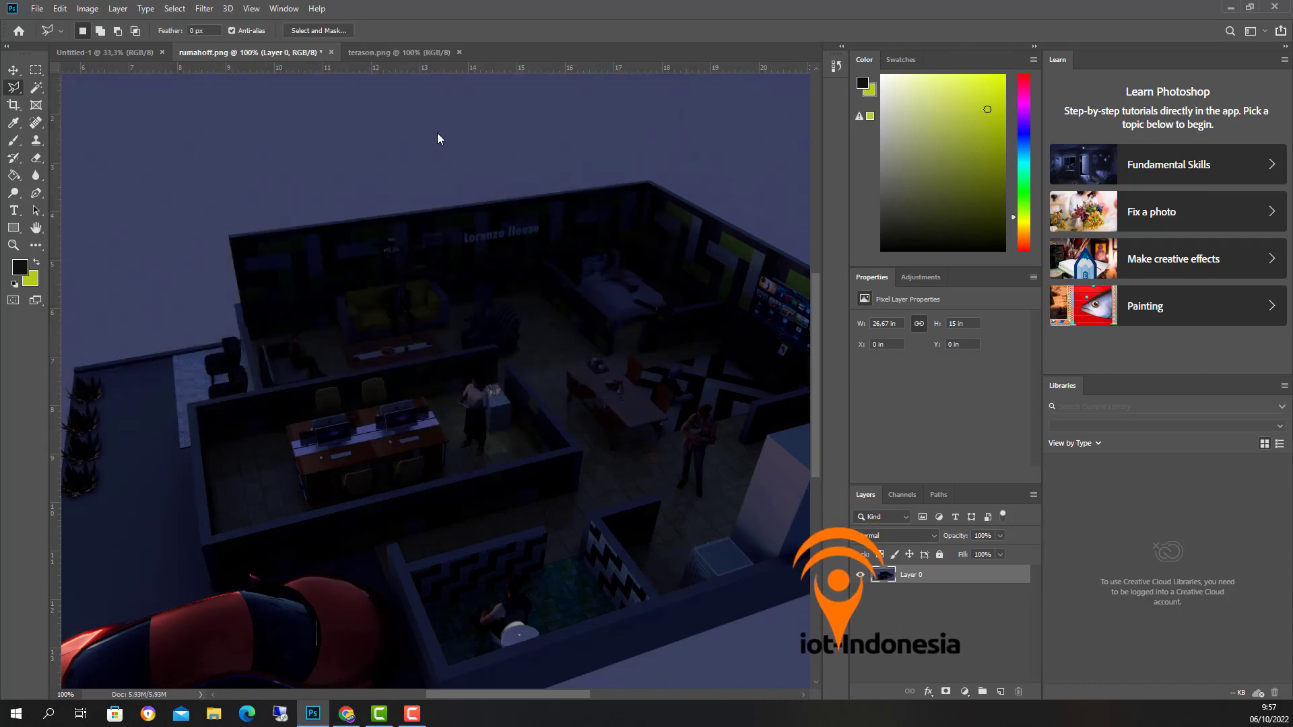
Step: Copy the terason image into rumahoff.png as a new layer above Layer 0 and close the terason document
left_click(394, 53)
left_click_drag(404, 62, 704, 205)
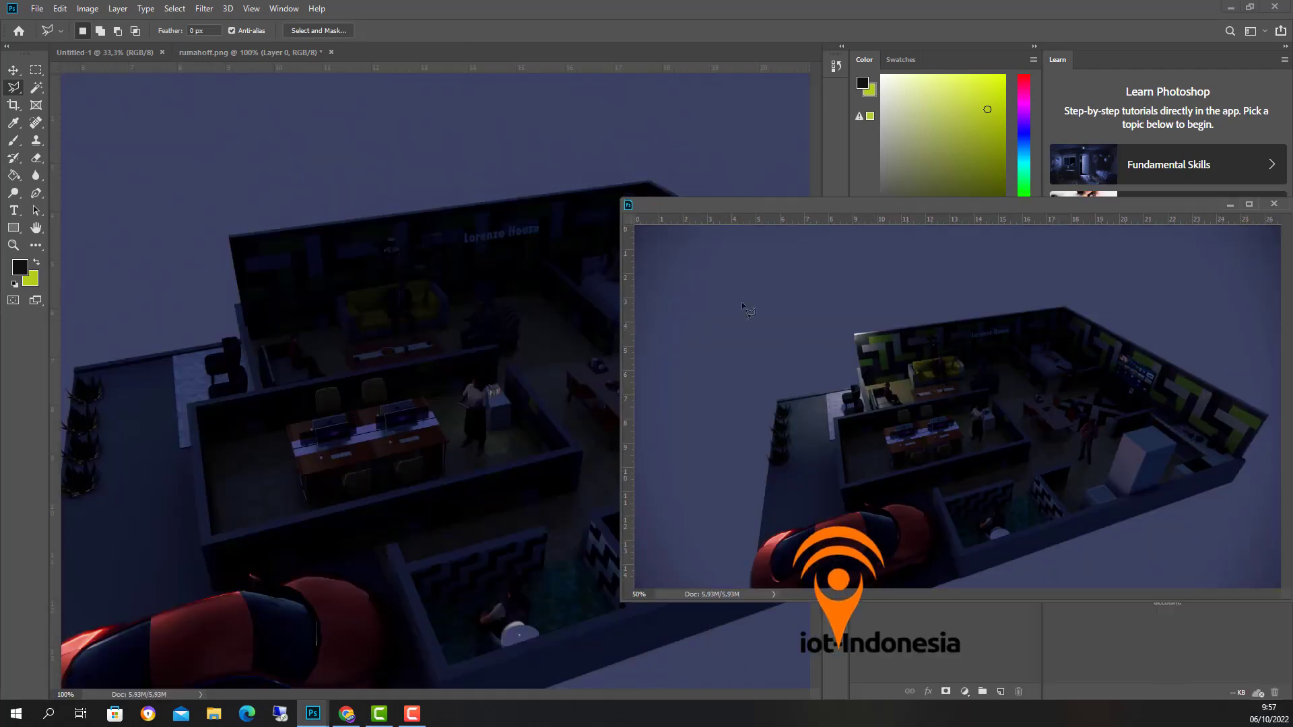
left_click(14, 70)
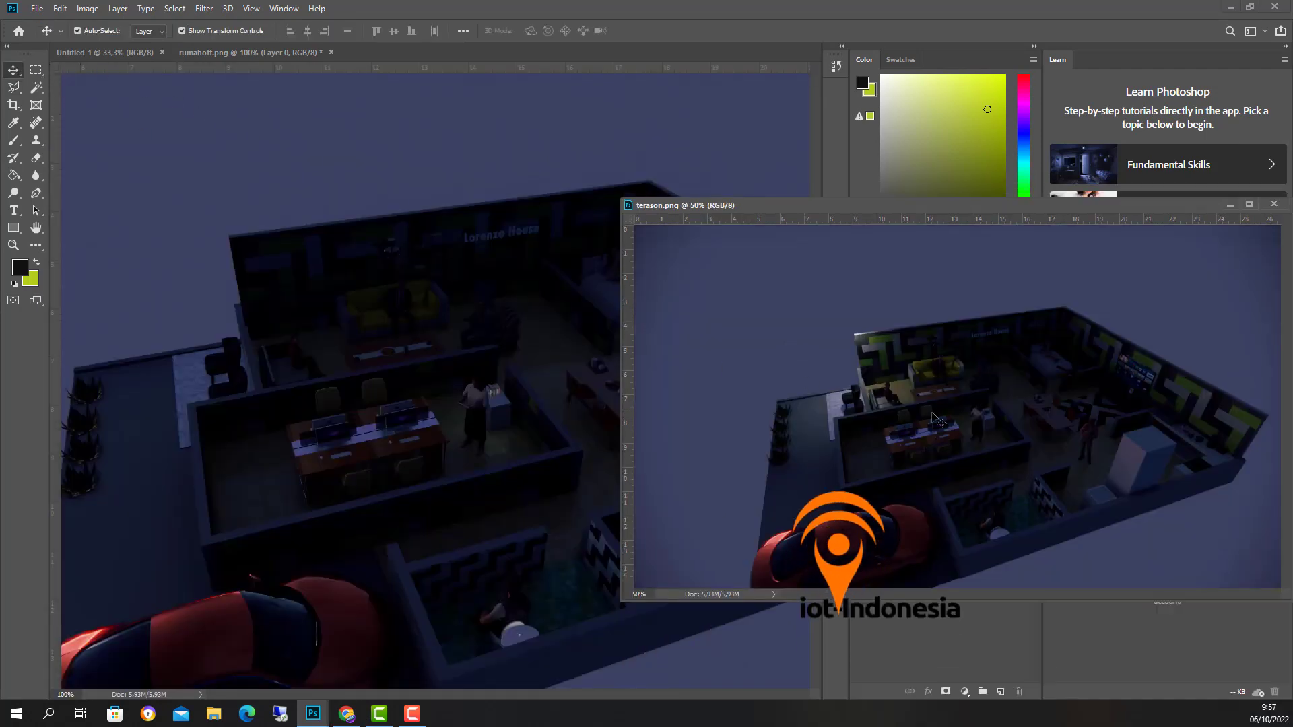
left_click_drag(875, 371, 491, 374)
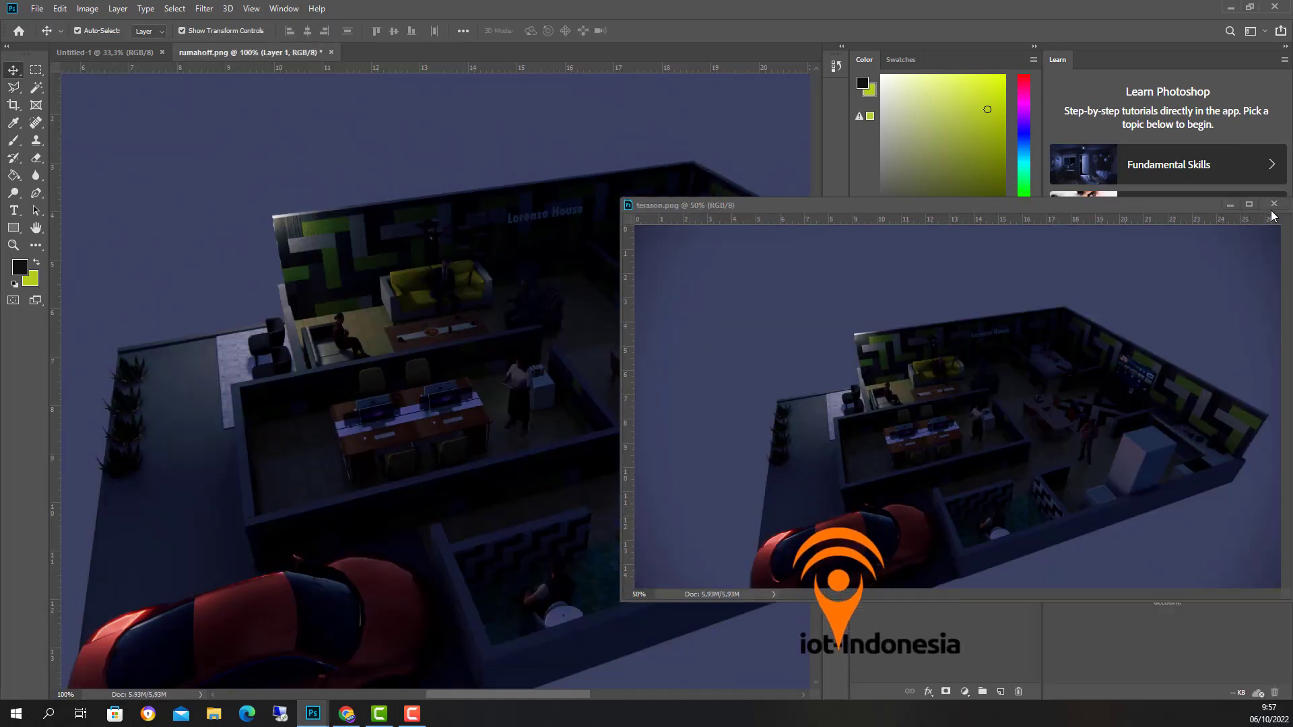
left_click(1273, 205)
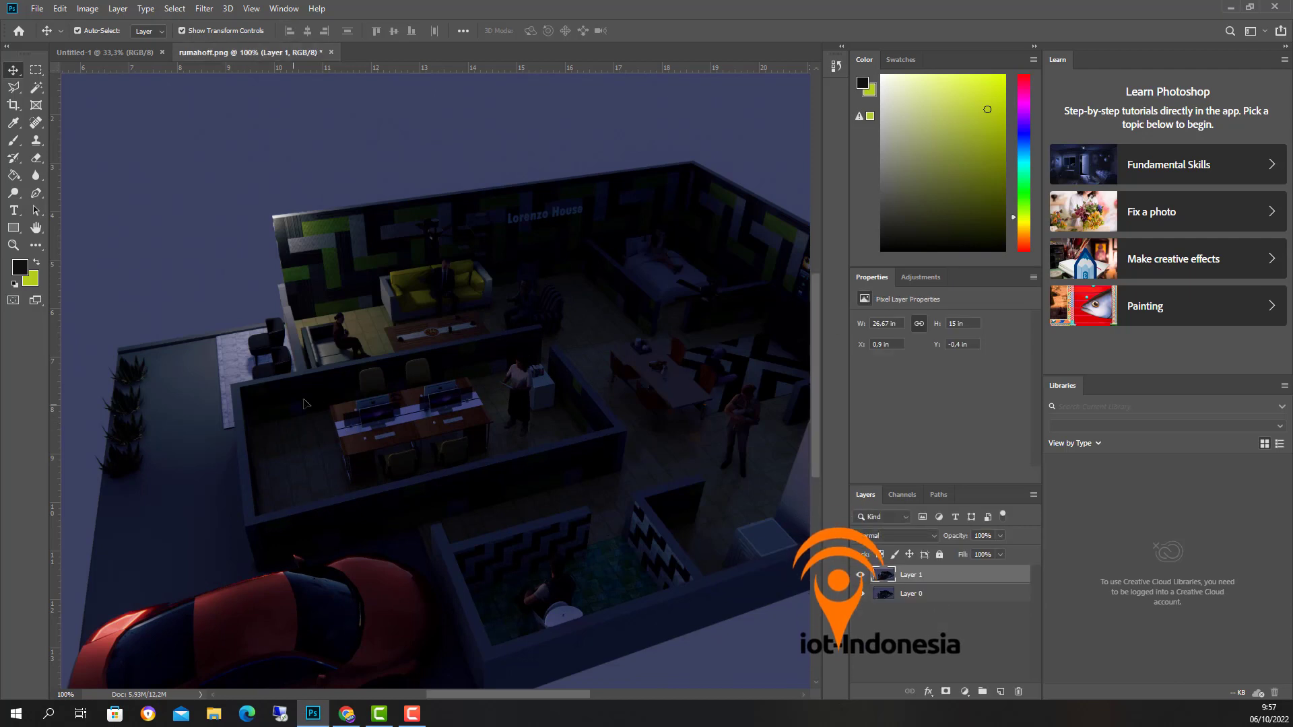
Step: Align Layer 1 with Layer 0 so it fills the canvas, compare the two layers, and leave only Layer 1 visible
key("ctrl+minus")
key("ctrl+minus")
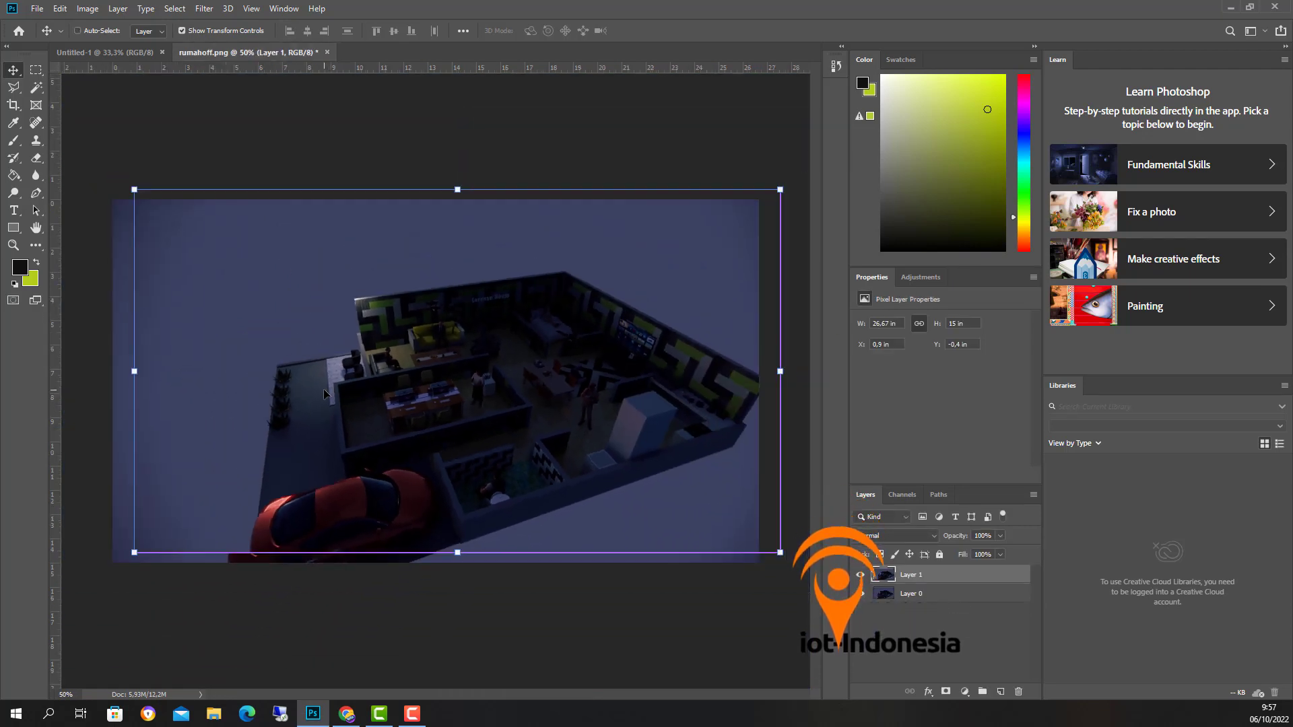
left_click_drag(577, 475, 555, 481)
left_click(859, 593)
left_click(860, 574)
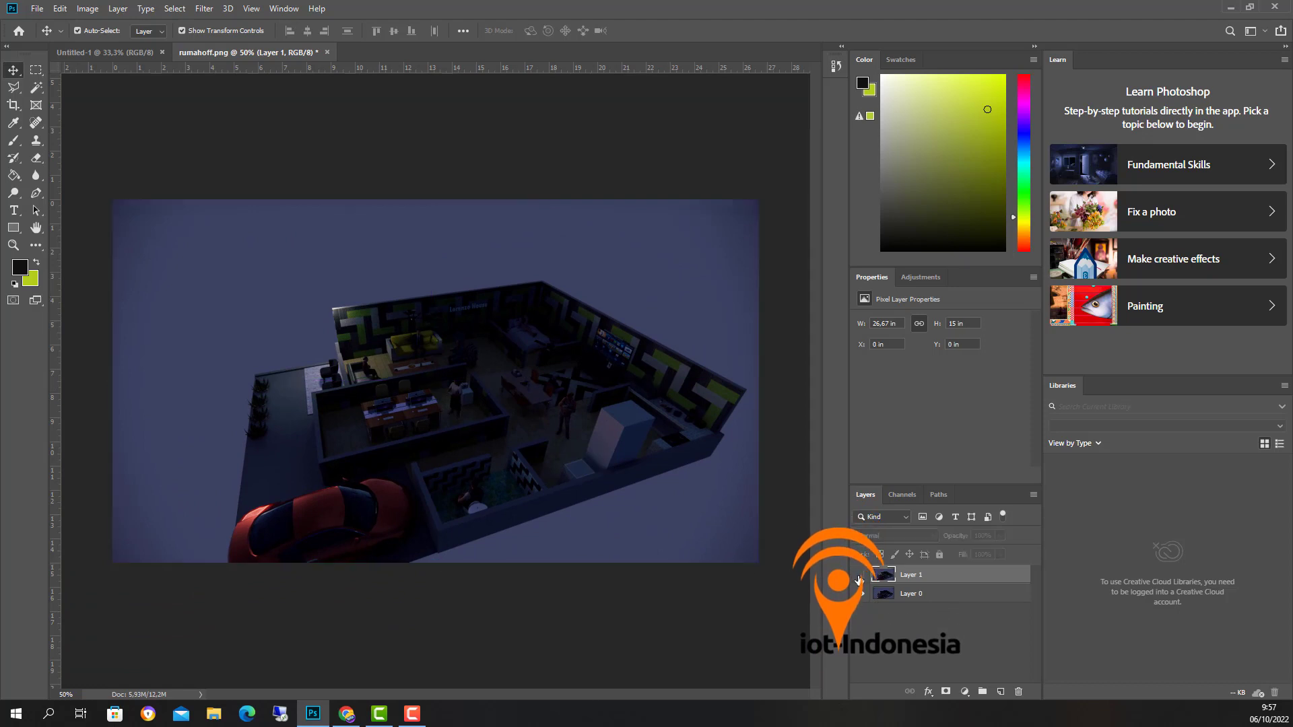
left_click(860, 574)
left_click(859, 575)
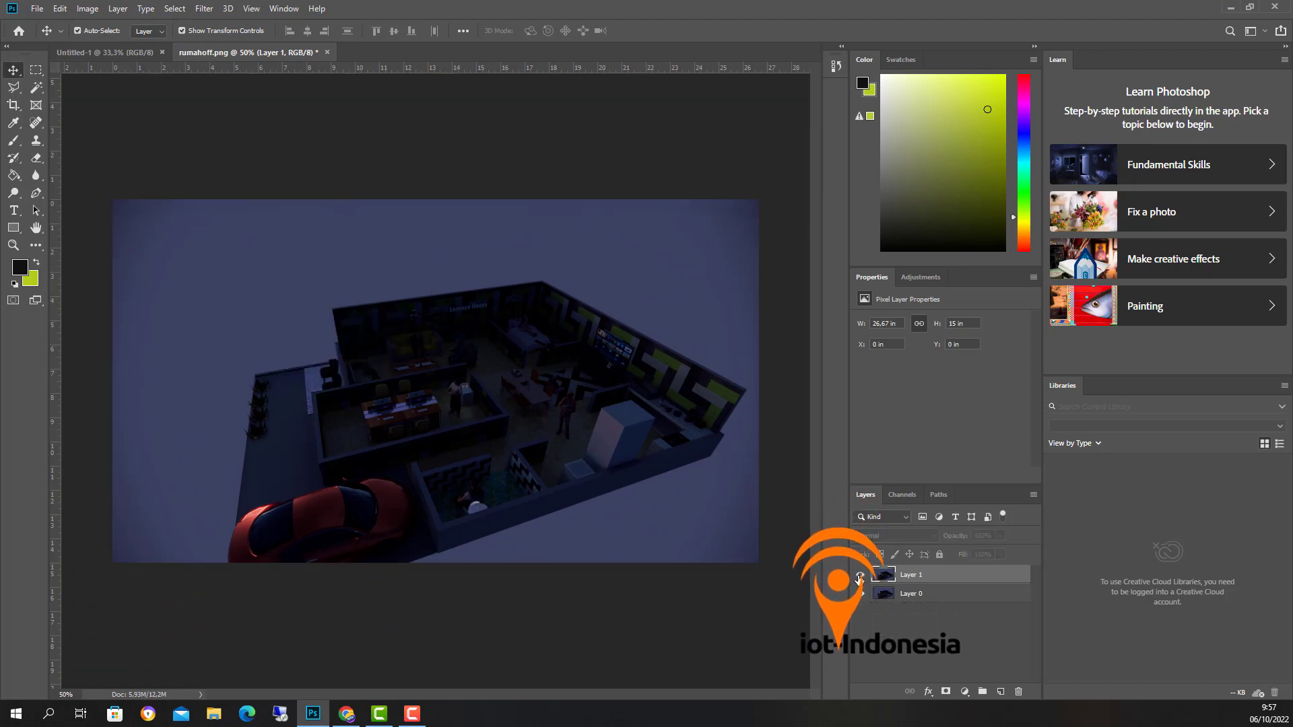
left_click(860, 574)
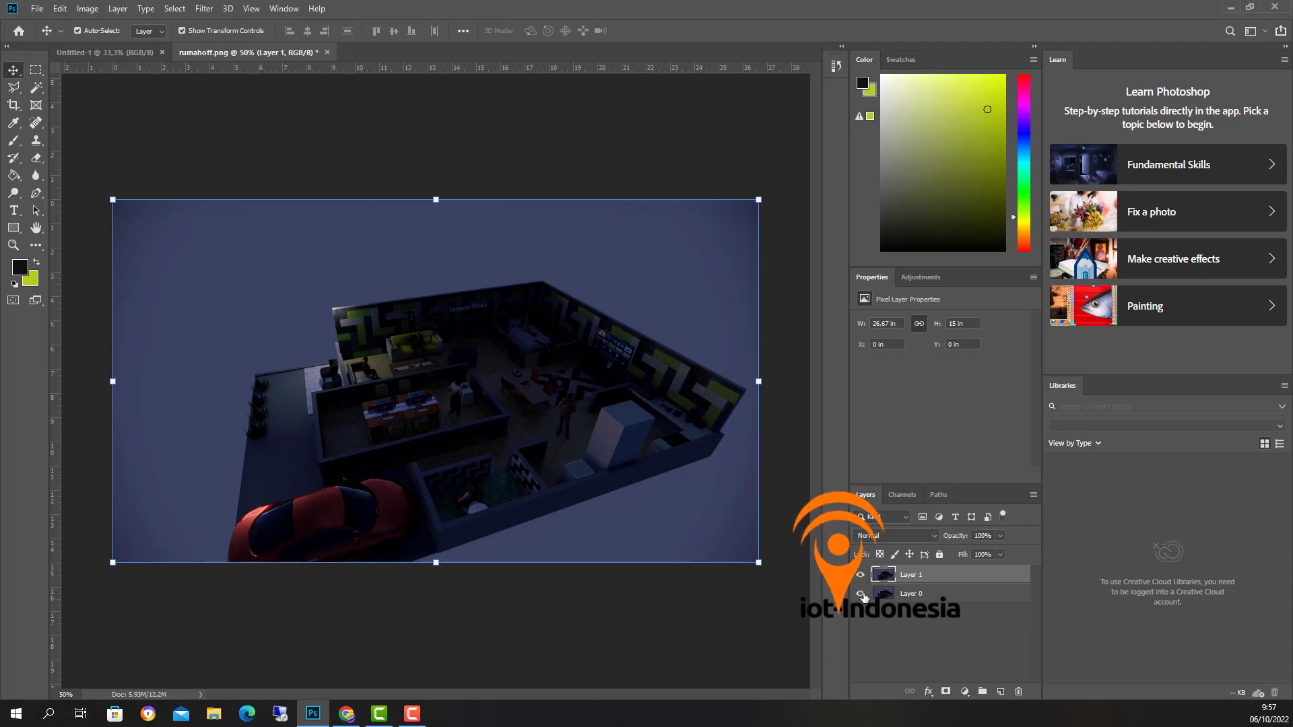
Step: Outline the lit terrace with its two chairs and the narrow paved strip beside the office wall using the Polygonal Lasso
key("ctrl+plus")
key("ctrl+plus")
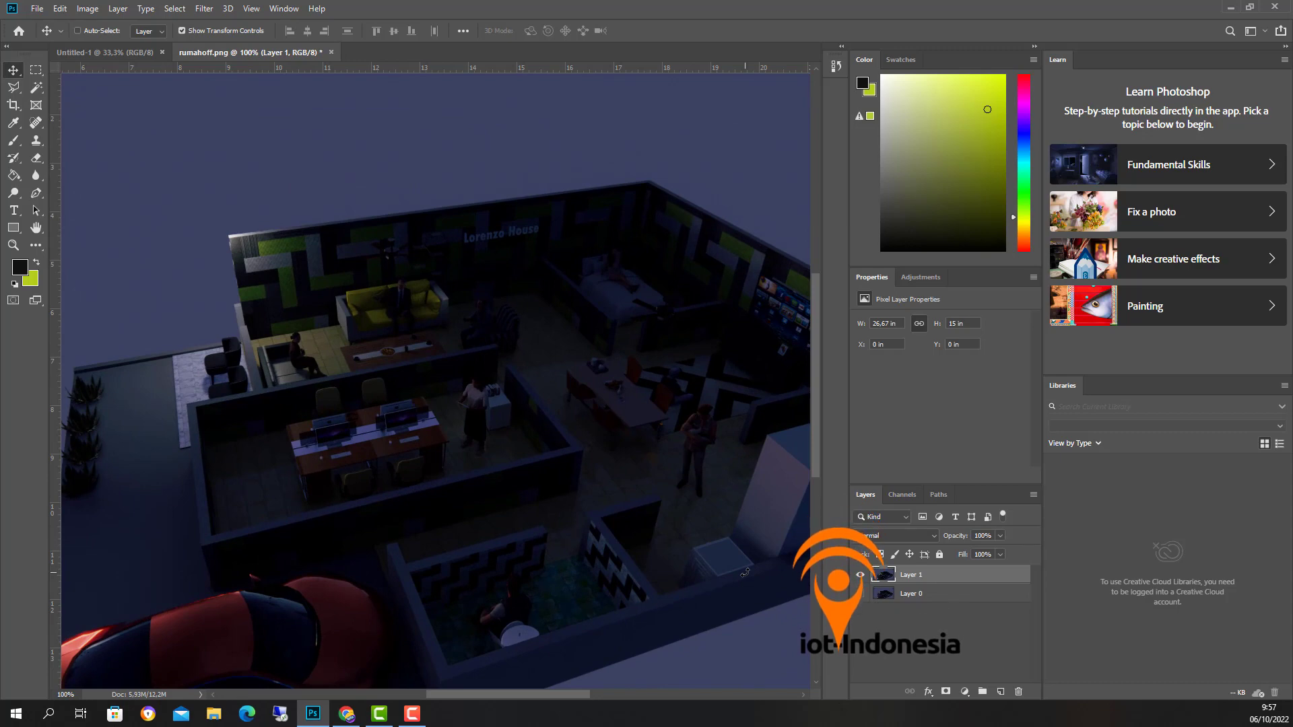
key("ctrl+plus")
left_click_drag(550, 696, 503, 696)
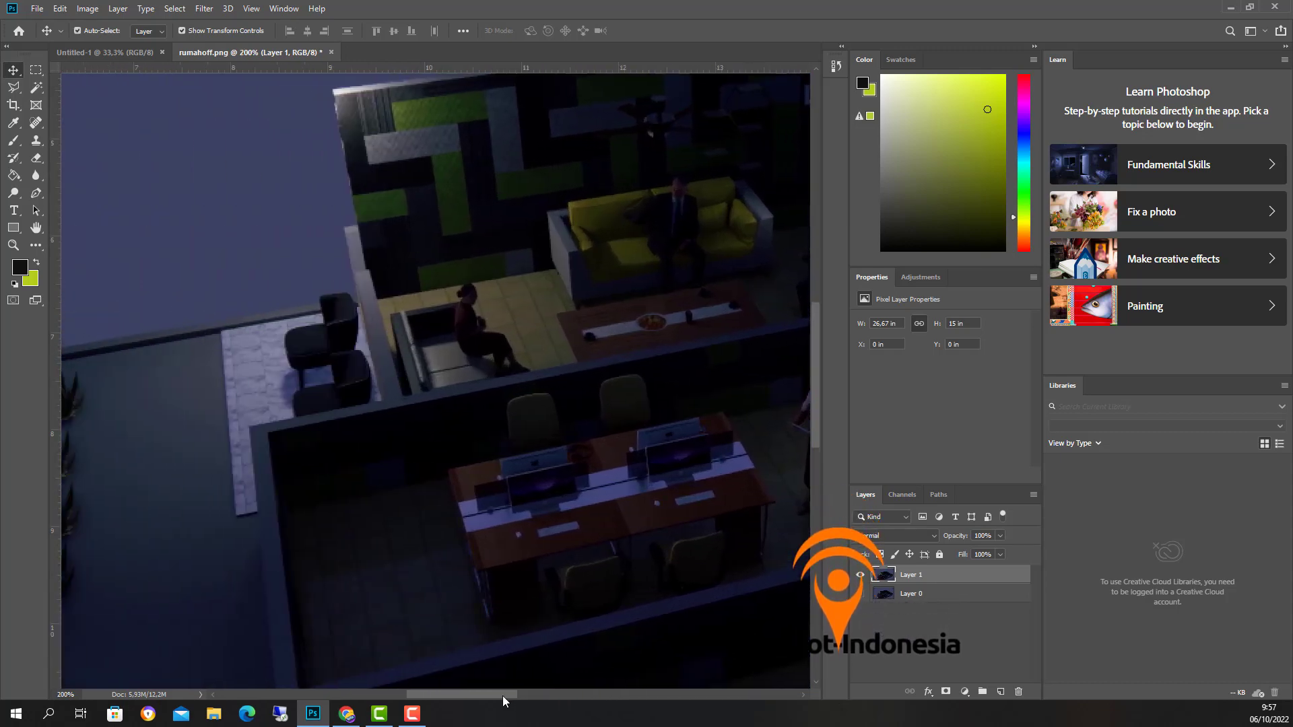
left_click(12, 88)
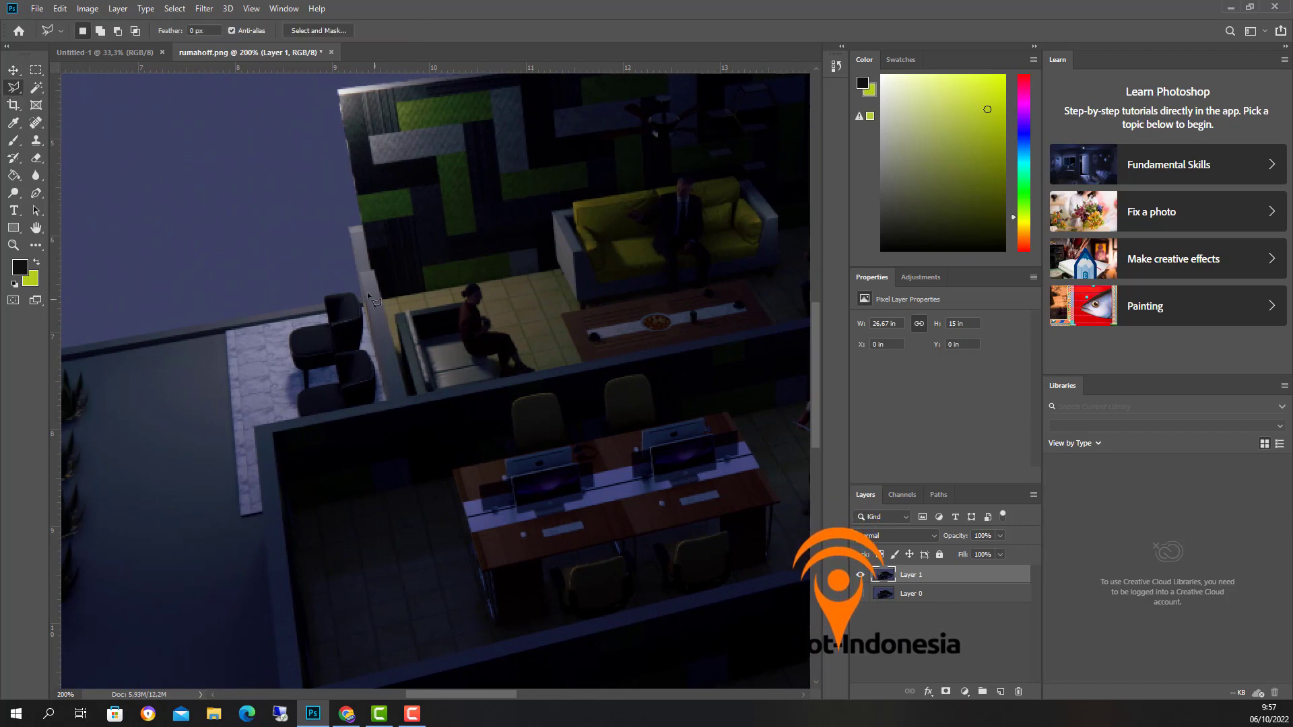
left_click(350, 227)
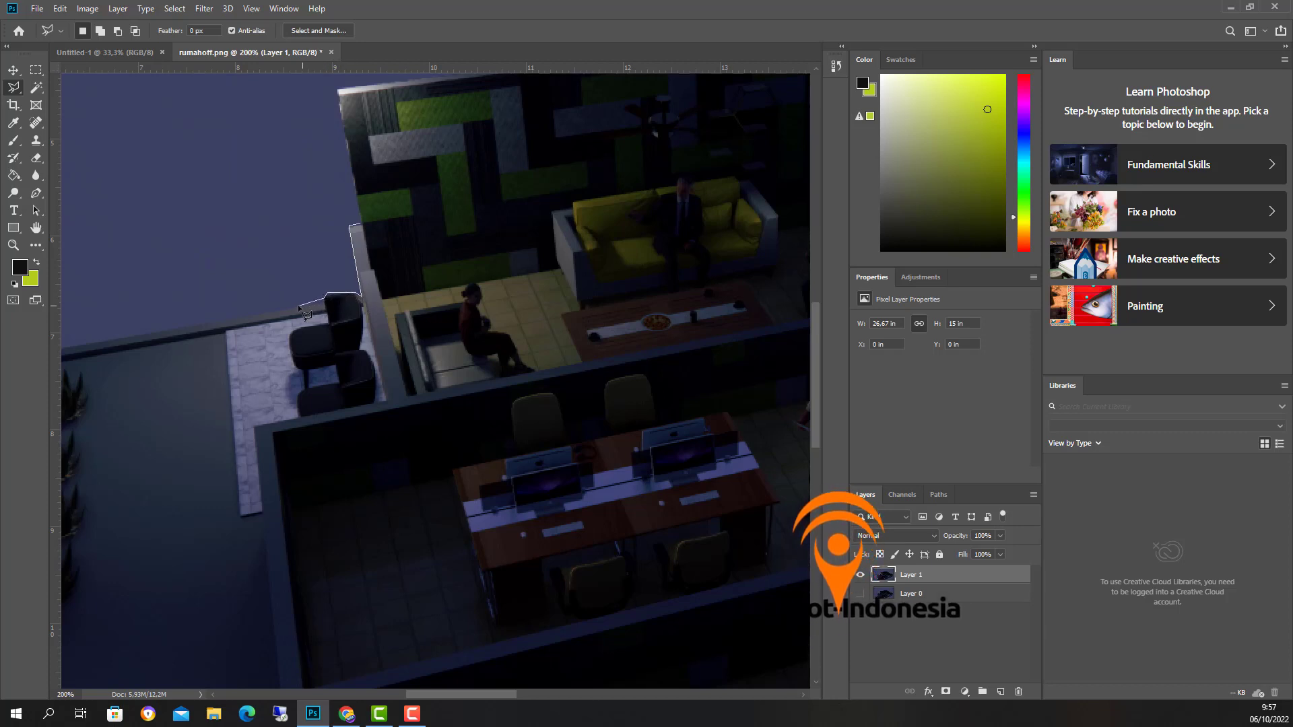
left_click(225, 317)
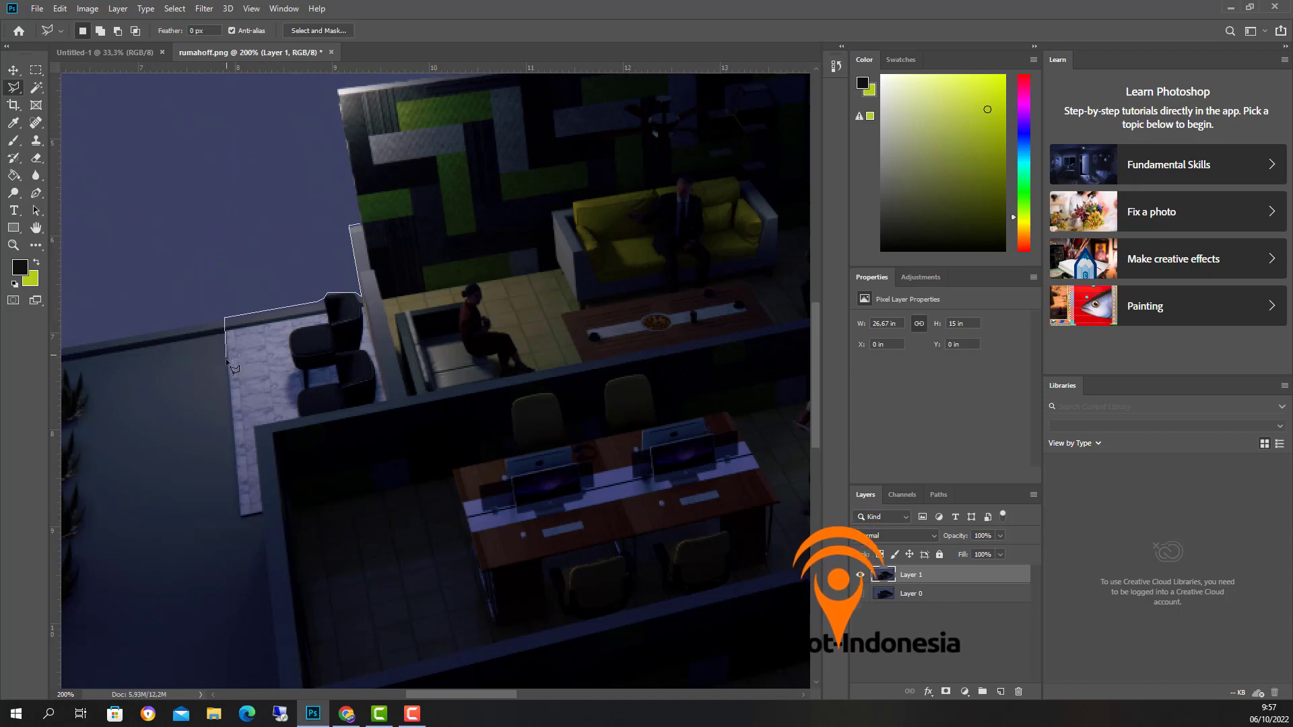
left_click(241, 513)
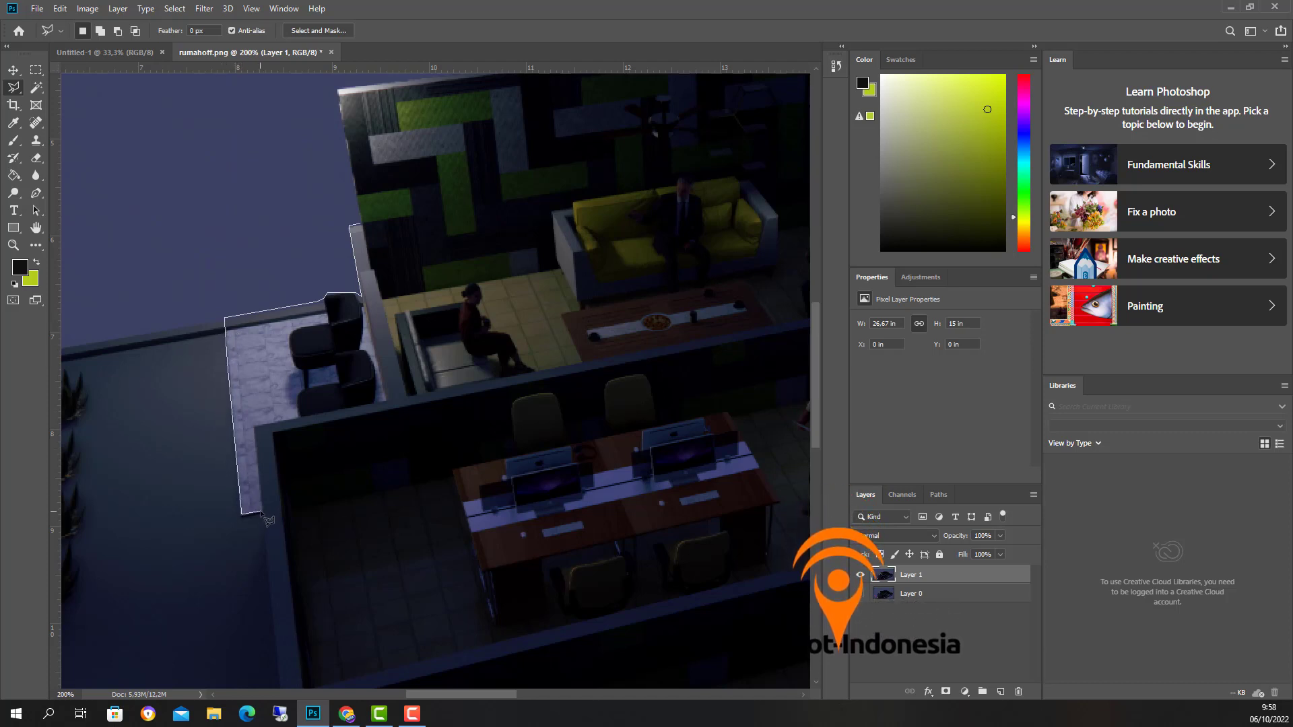
left_click(262, 511)
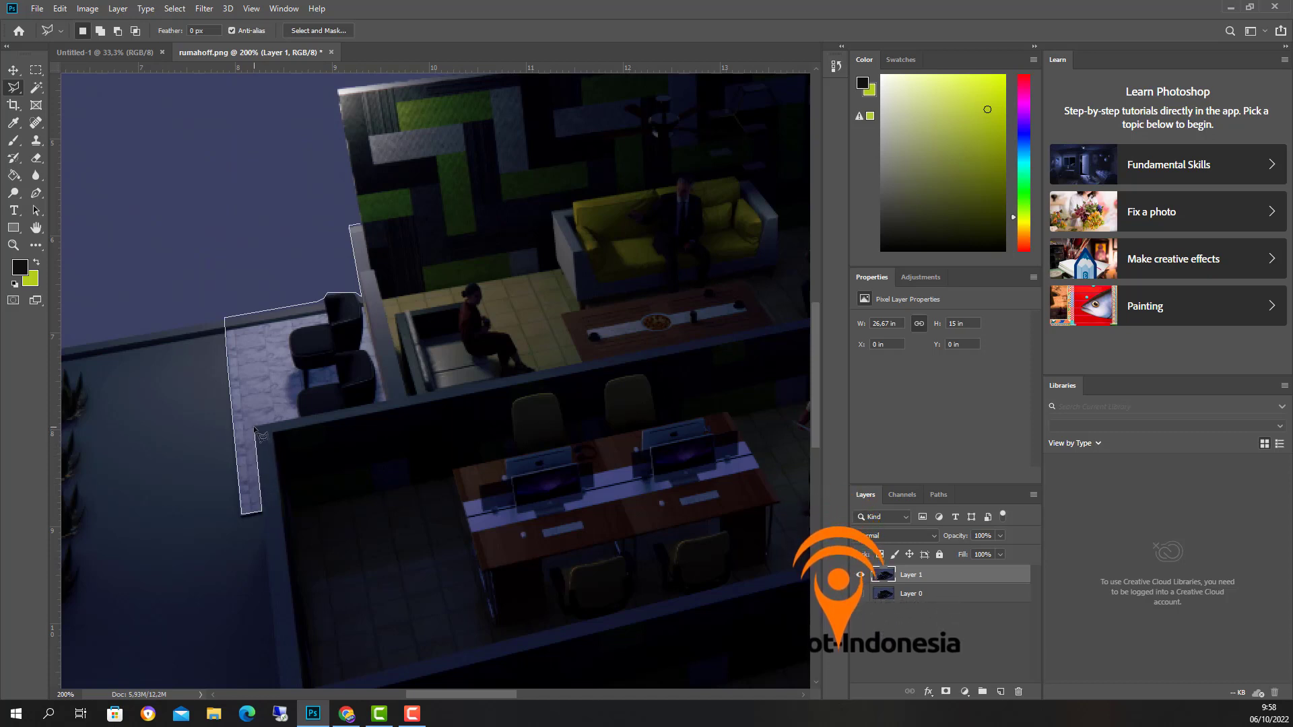
left_click(255, 428)
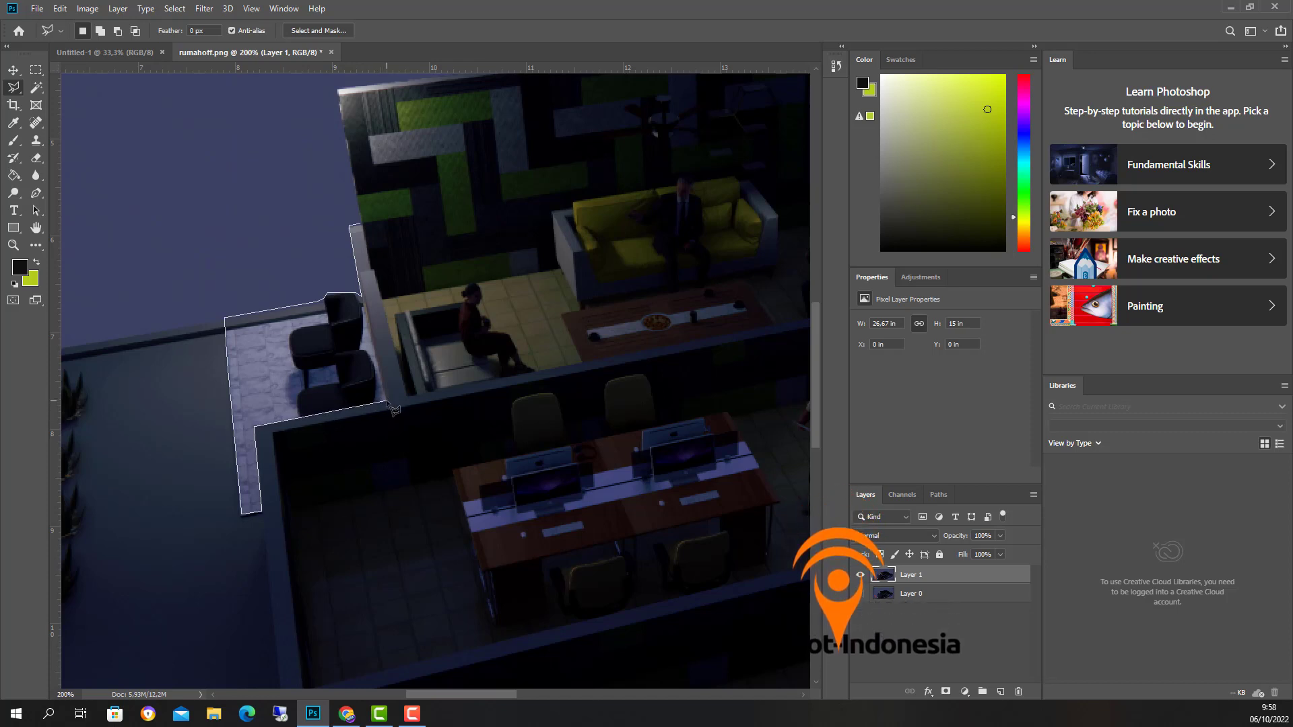
left_click(363, 296)
left_click(363, 231)
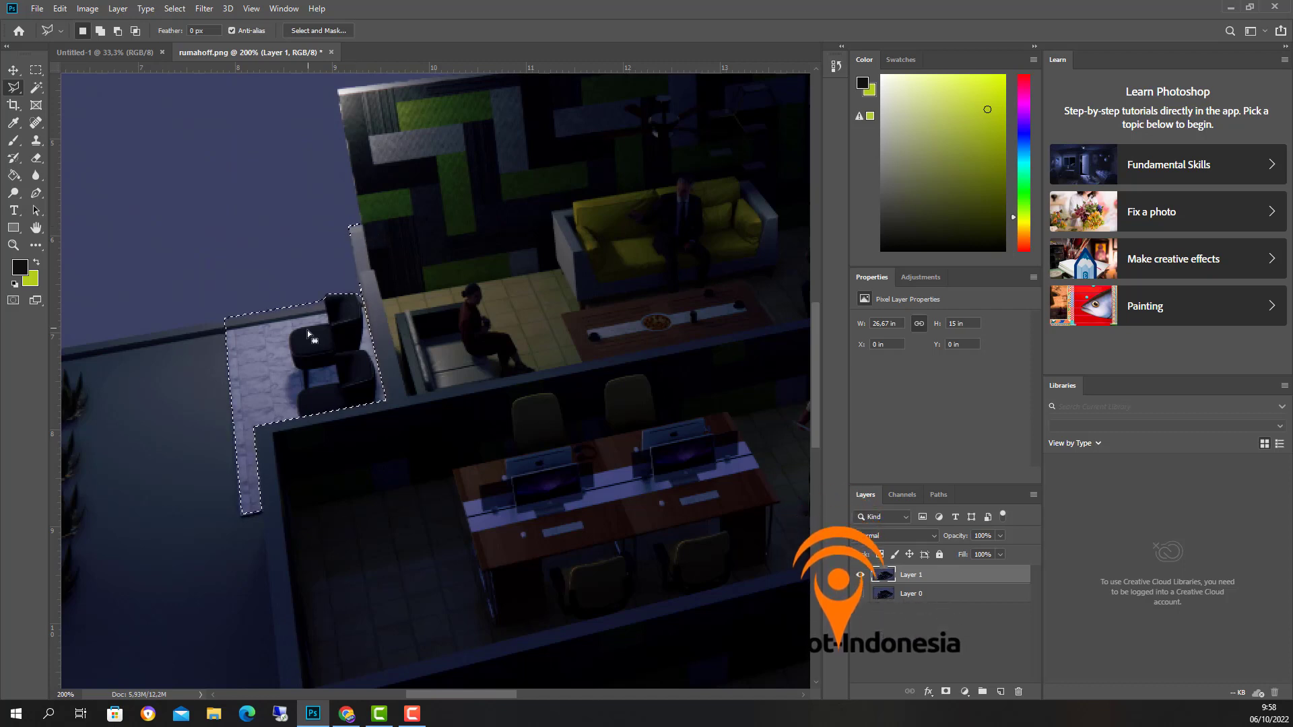
Step: Feather the terrace selection with the preset radius and copy it to a new layer
right_click(270, 335)
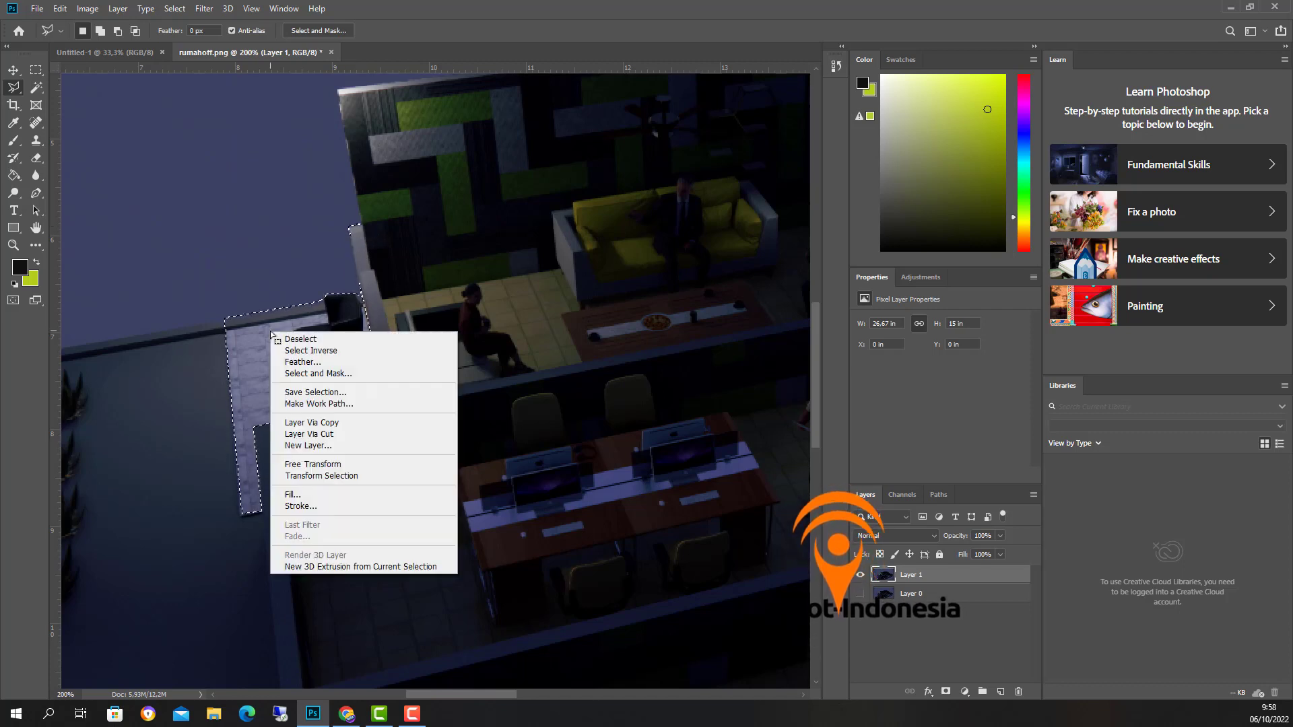
left_click(308, 364)
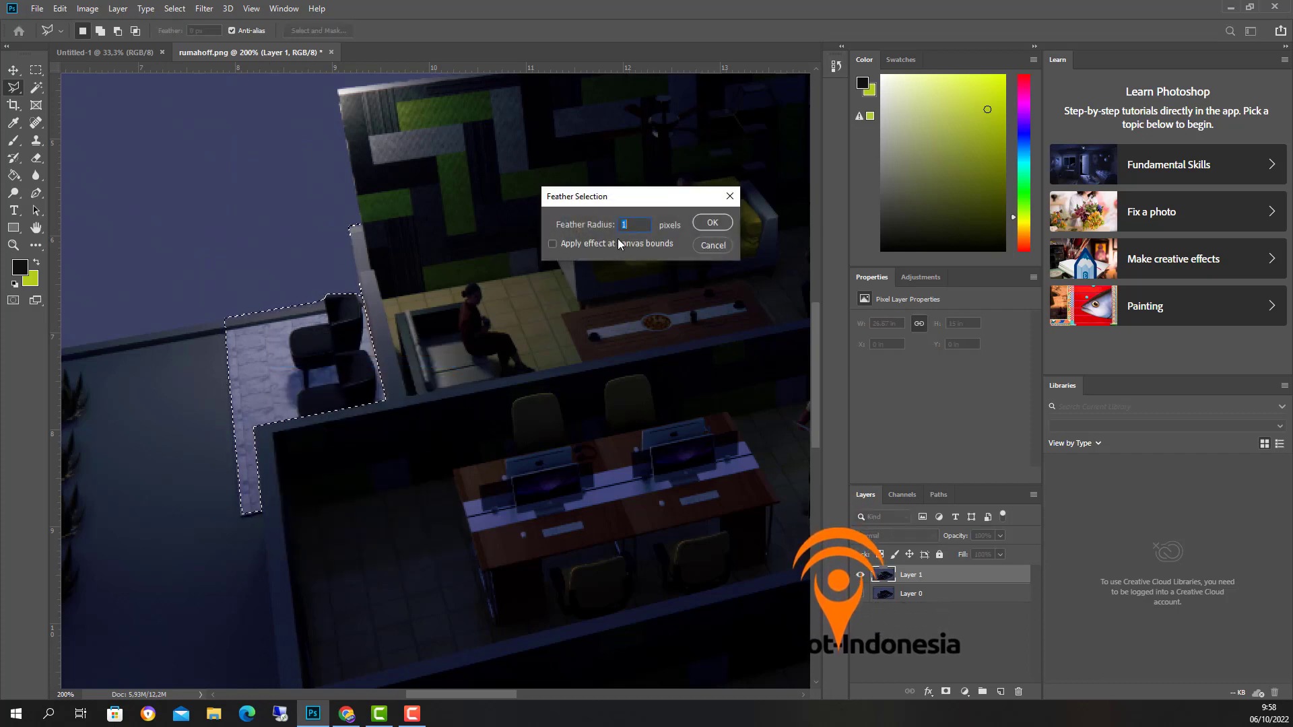
left_click(711, 223)
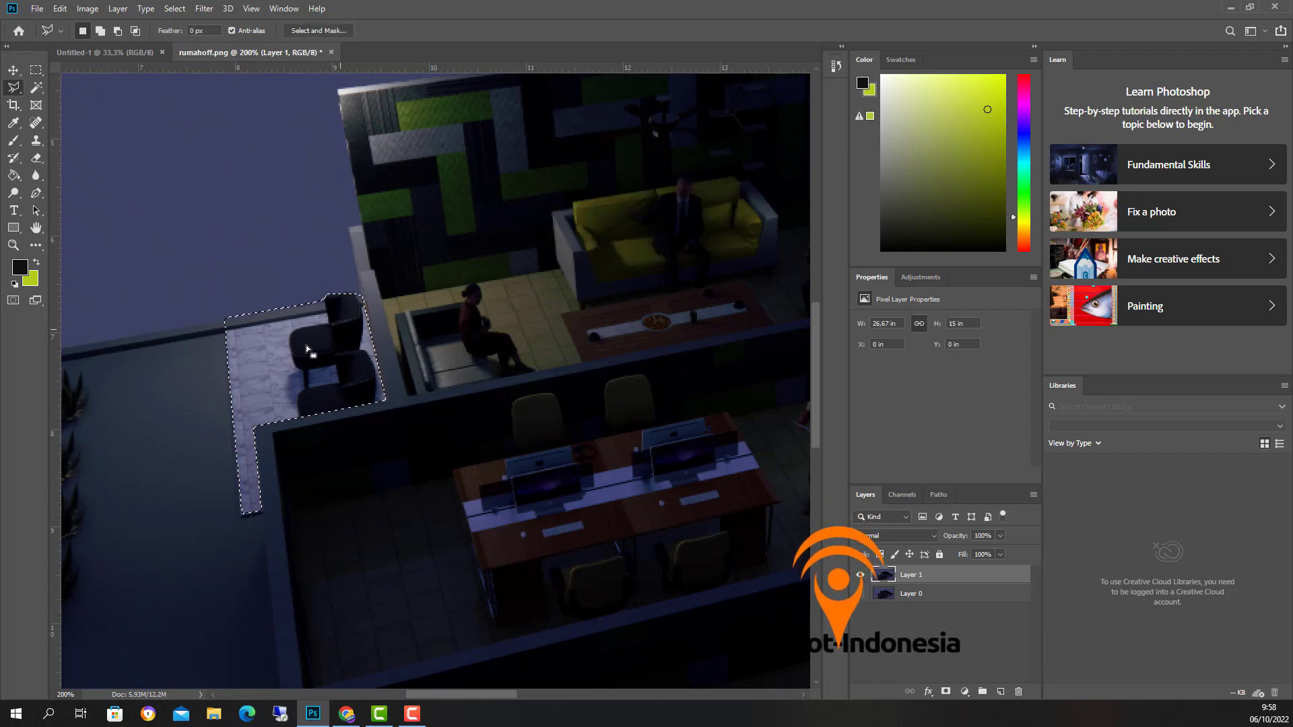
right_click(266, 346)
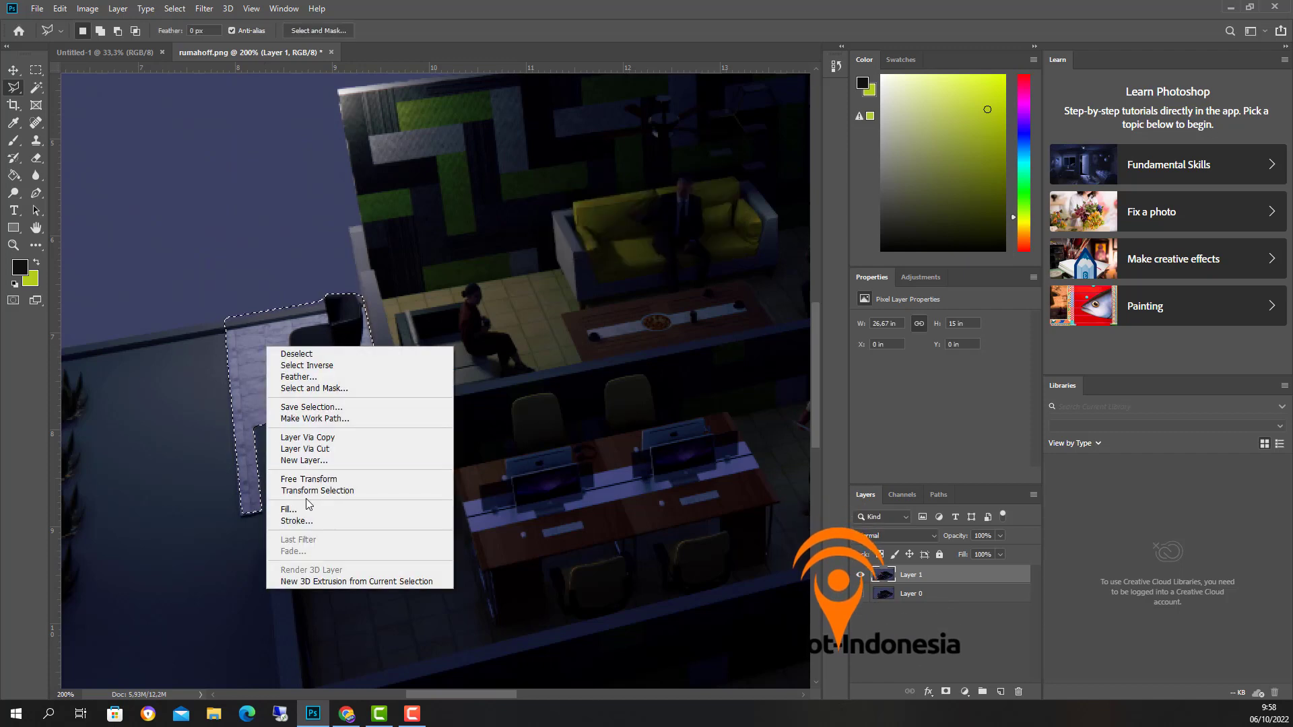
left_click(334, 438)
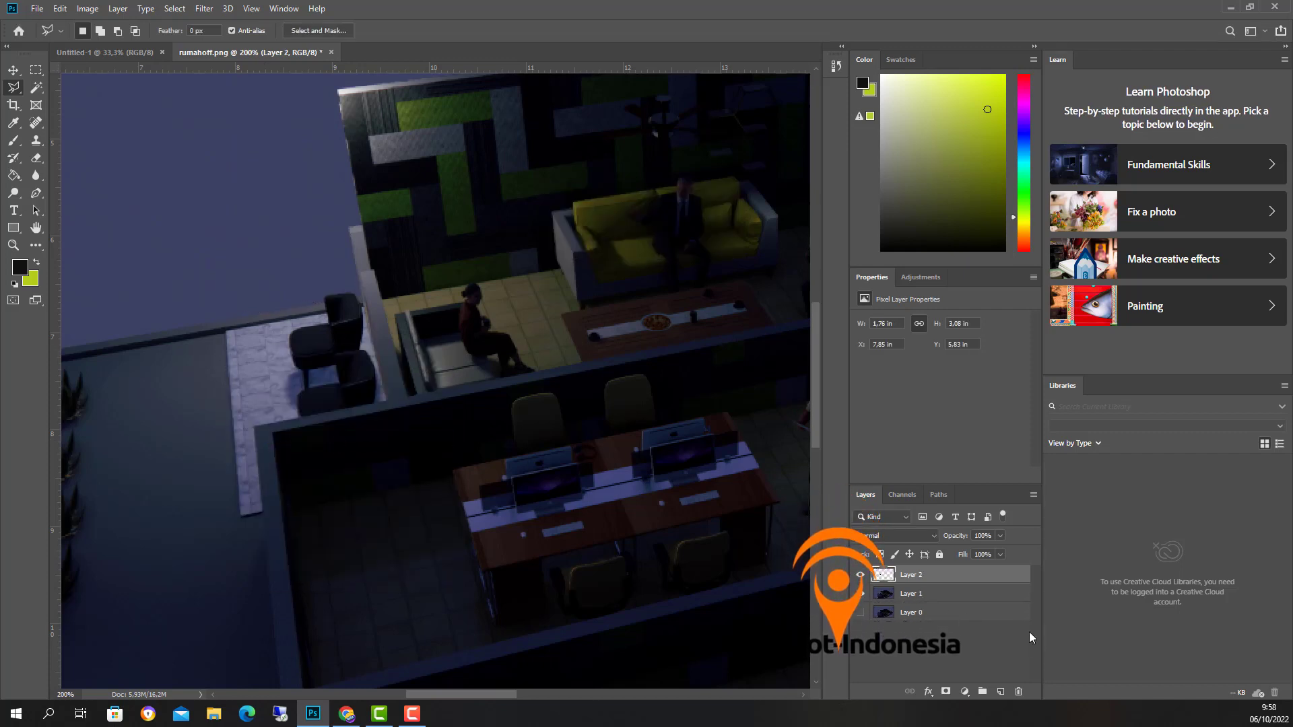
Step: Hide Layer 1, compare the terrace cutout against the dark house, and hide Layer 0 to isolate the cutout
left_click(859, 593)
left_click(860, 574)
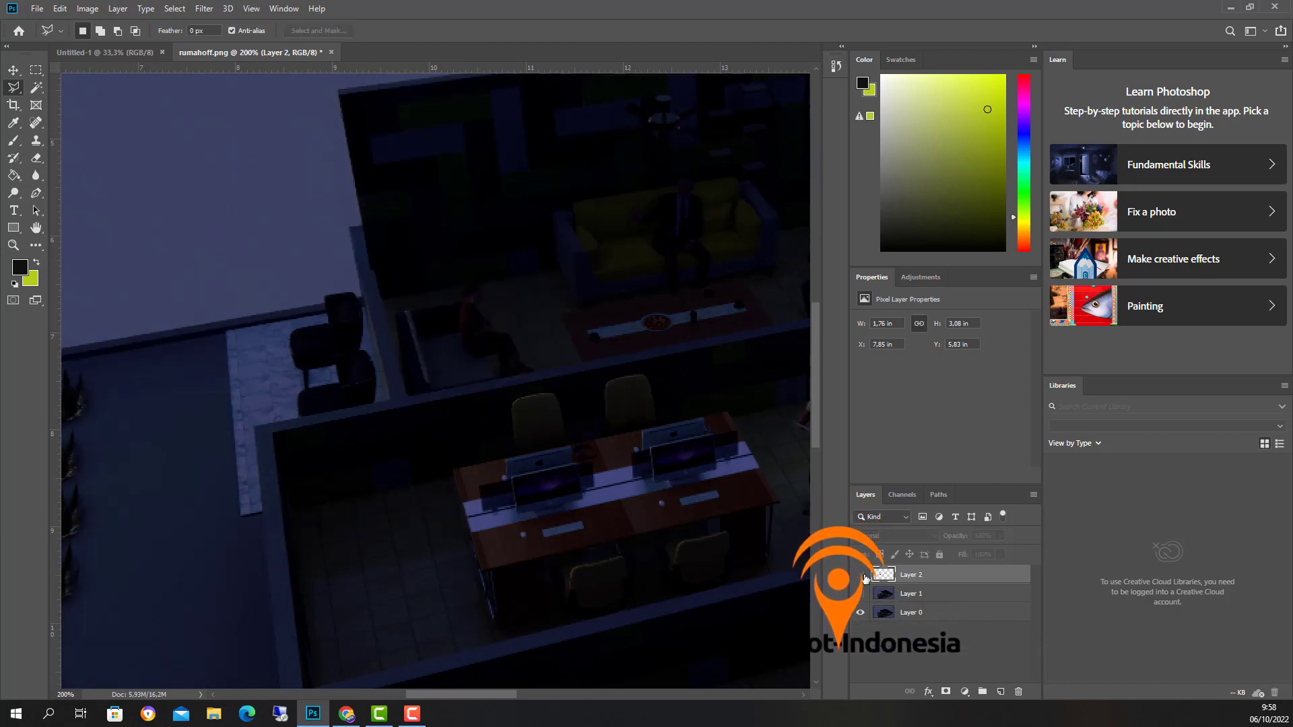
left_click(861, 574)
left_click(860, 574)
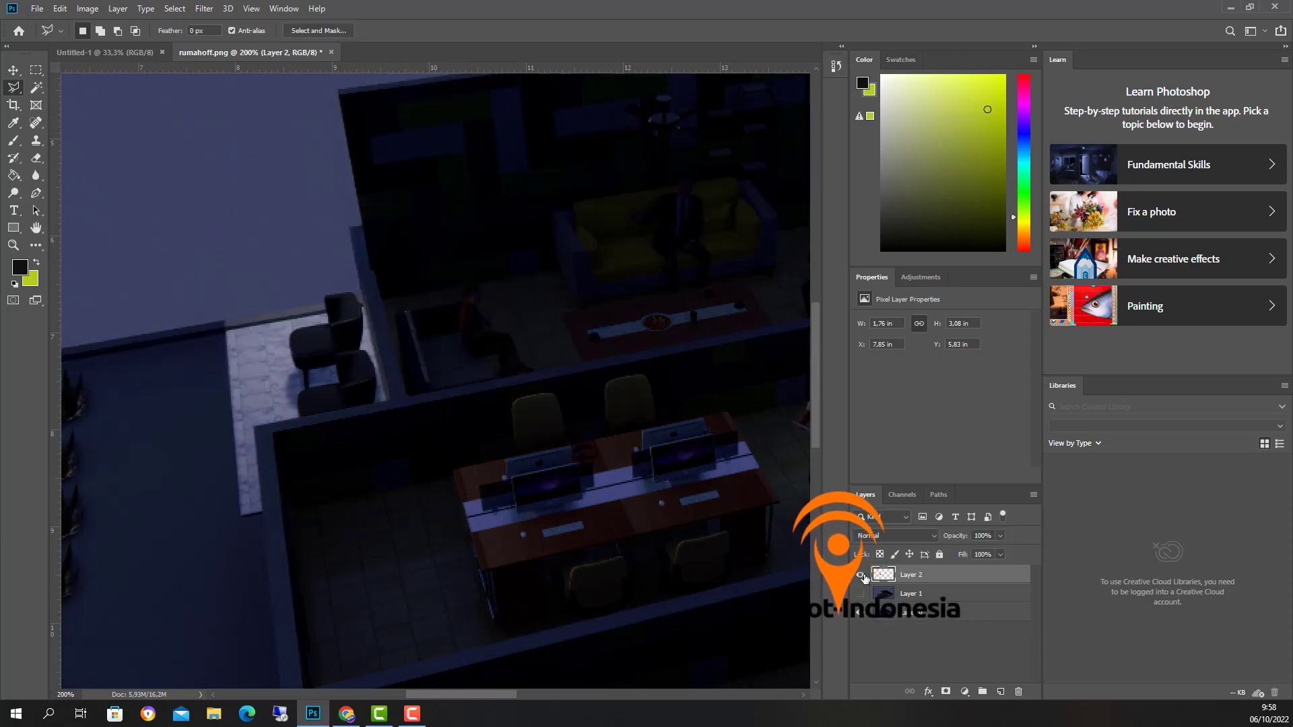
left_click(860, 612)
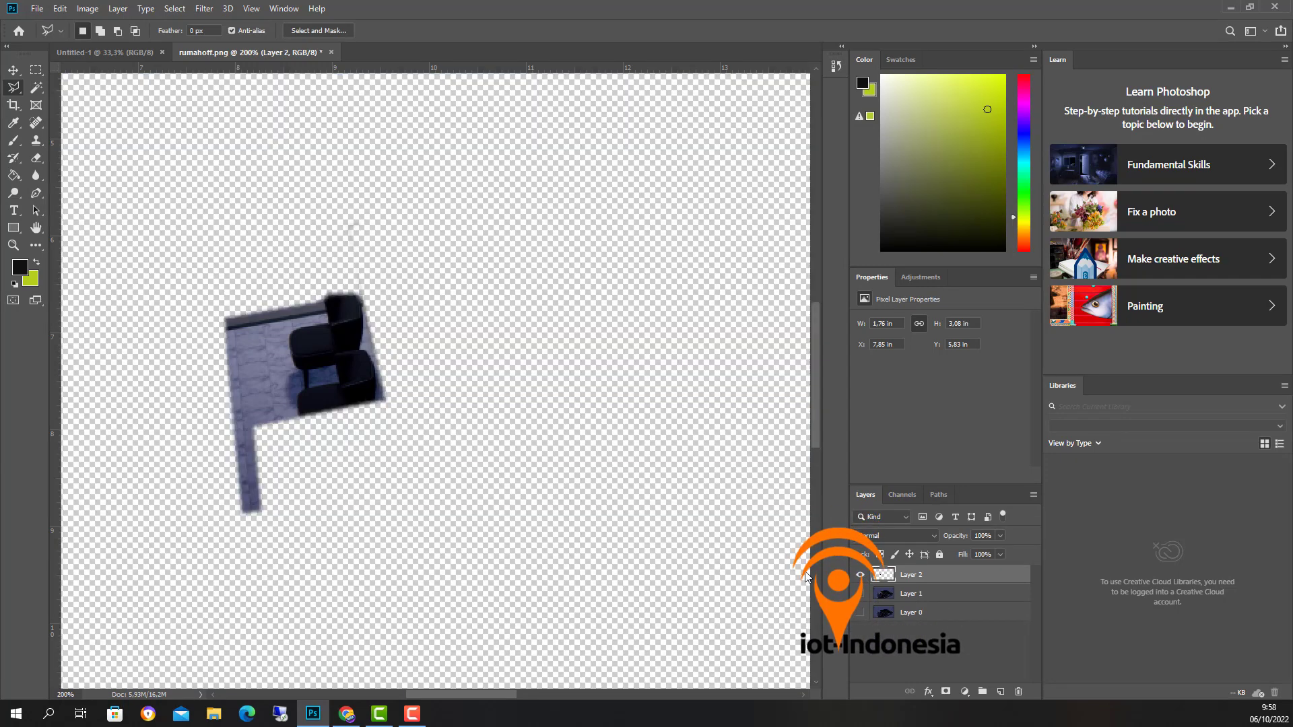
Step: Export the isolated terrace as a PNG named teraskuon in the ###latihan folder
left_click(37, 8)
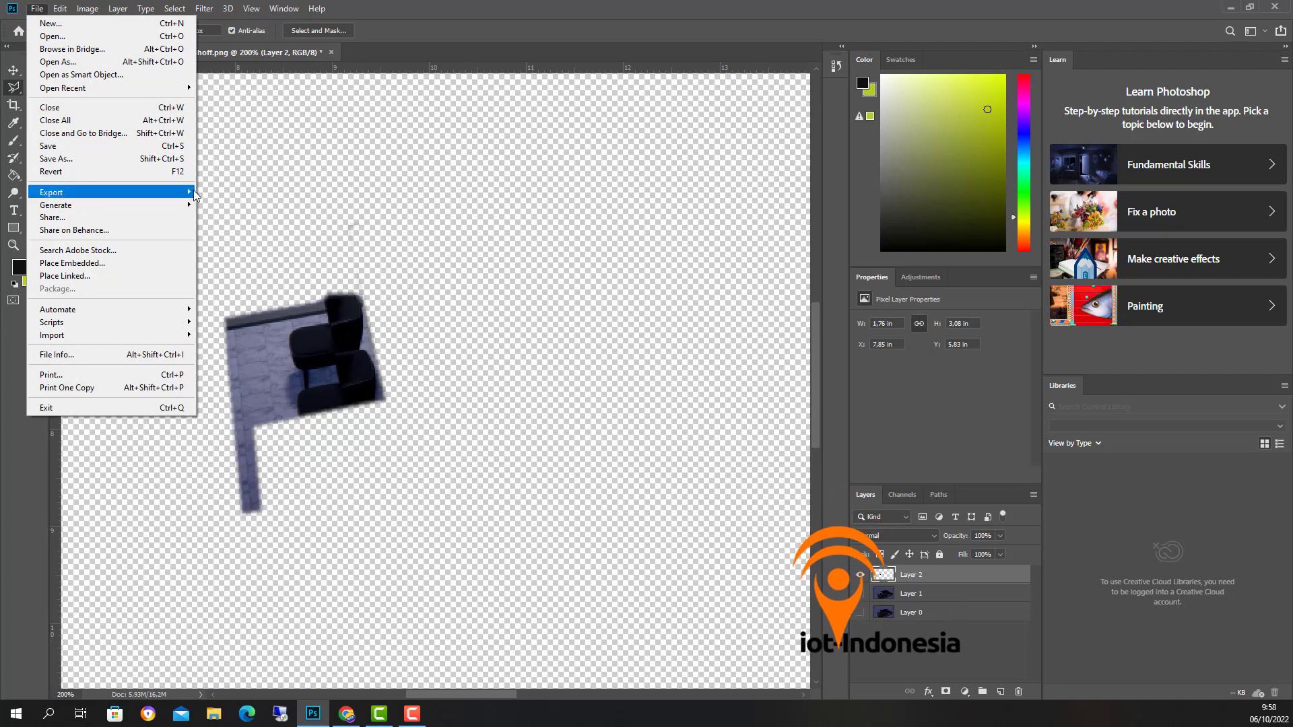
mouse_move(196, 191)
left_click(244, 193)
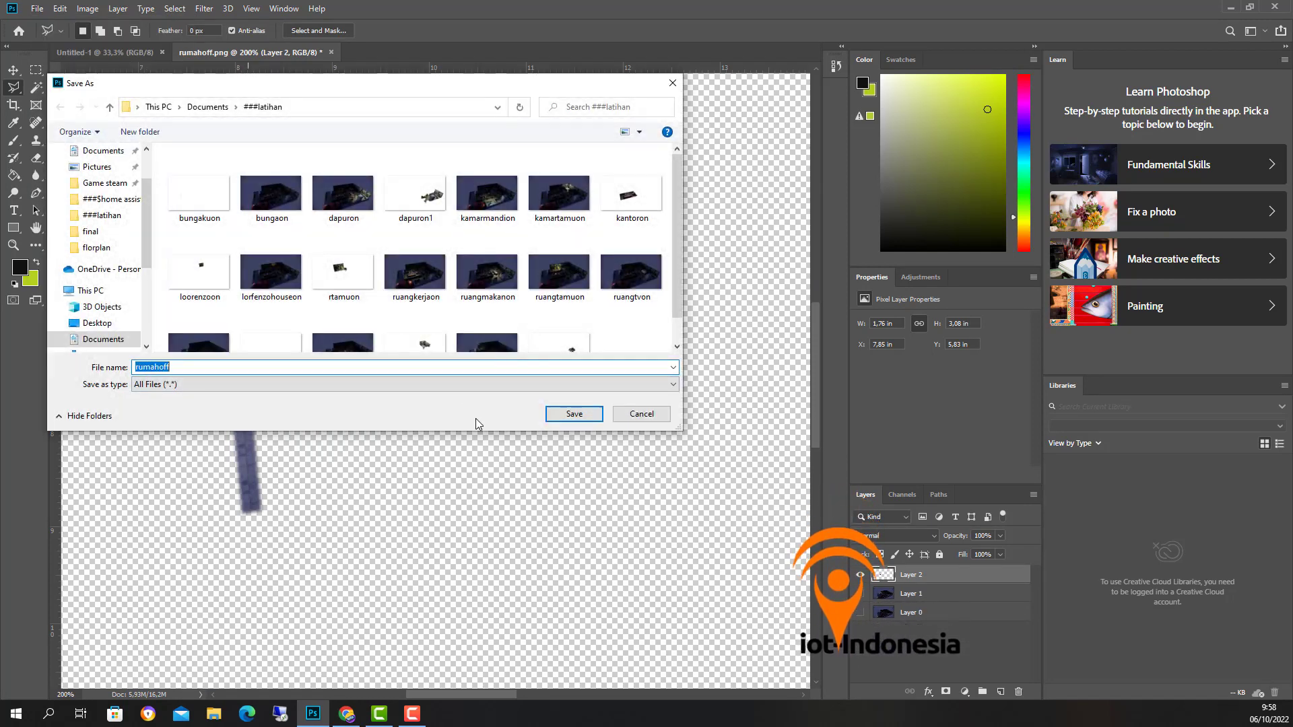
type("ter")
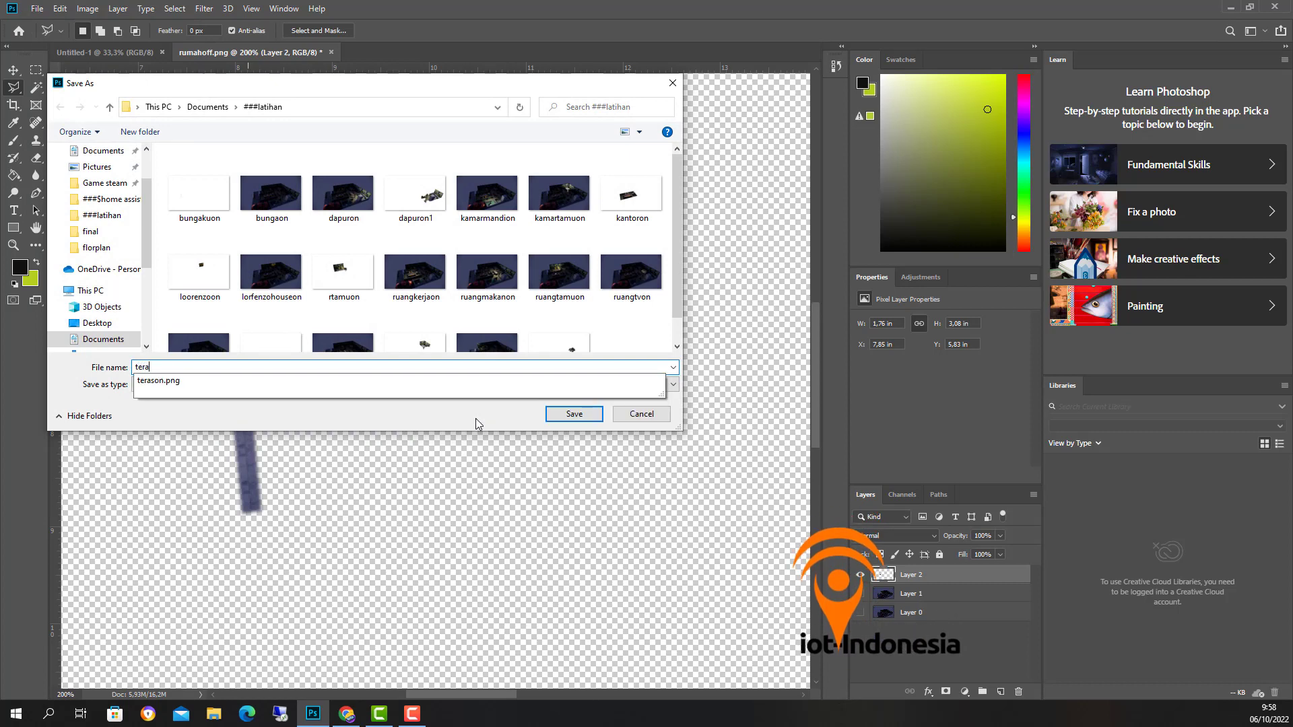
type("aku")
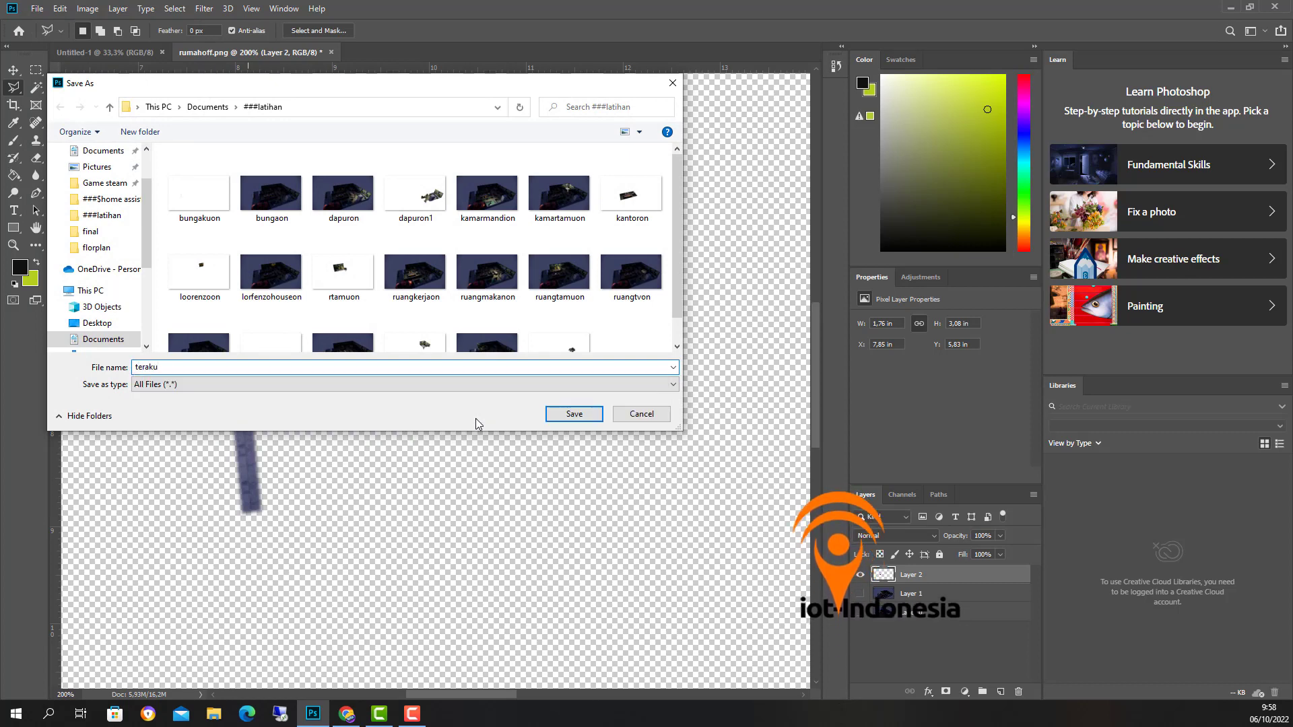
key("BackSpace")
key("BackSpace")
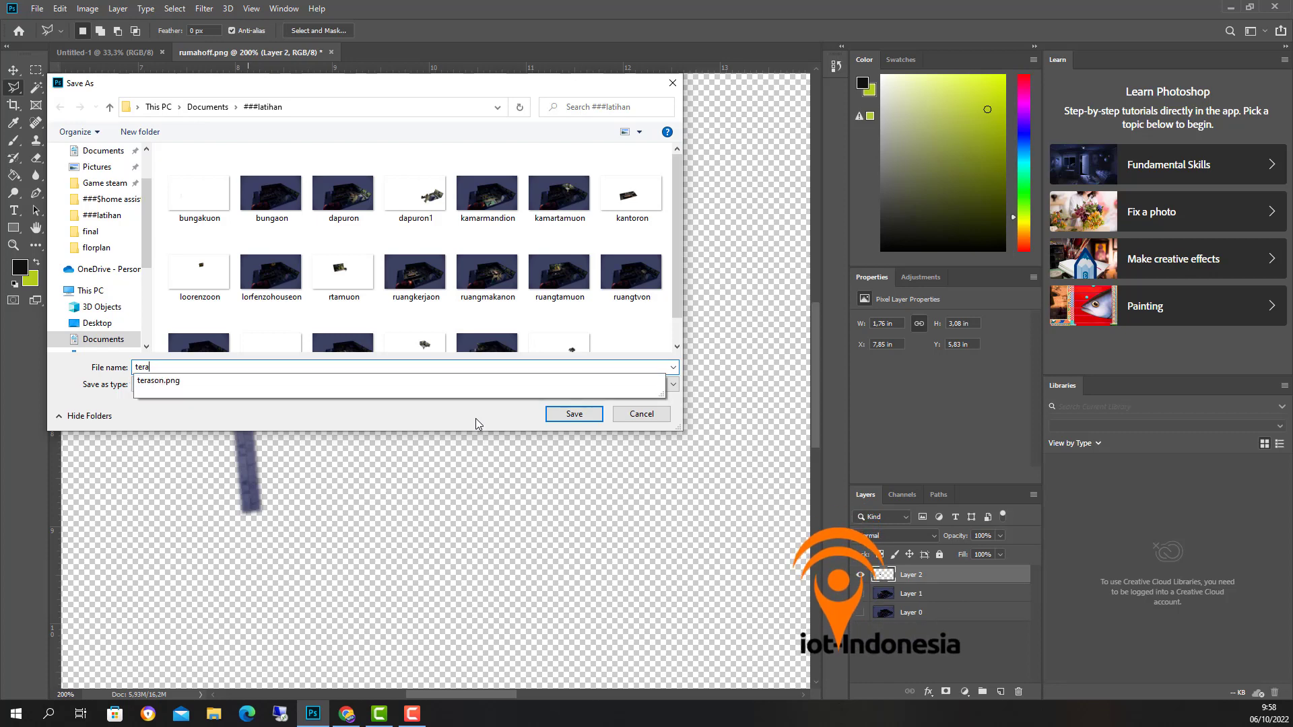
type("skuo")
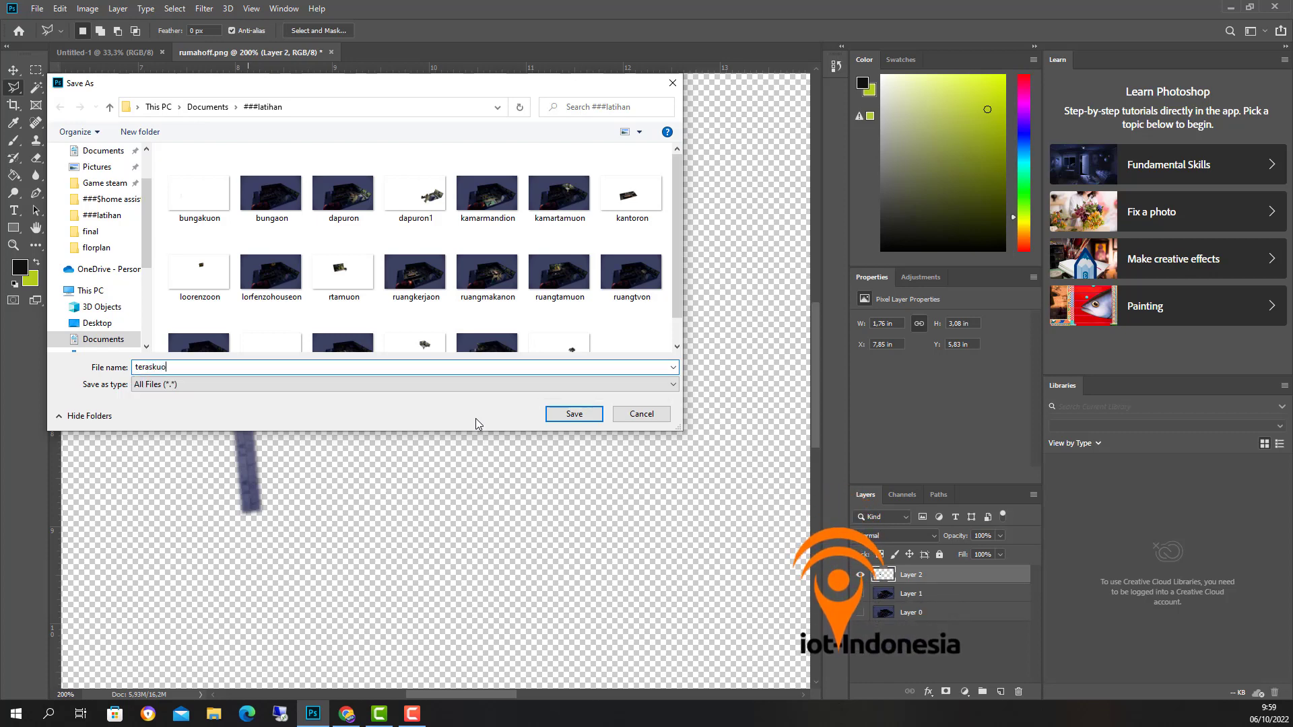
type("n")
key("Return")
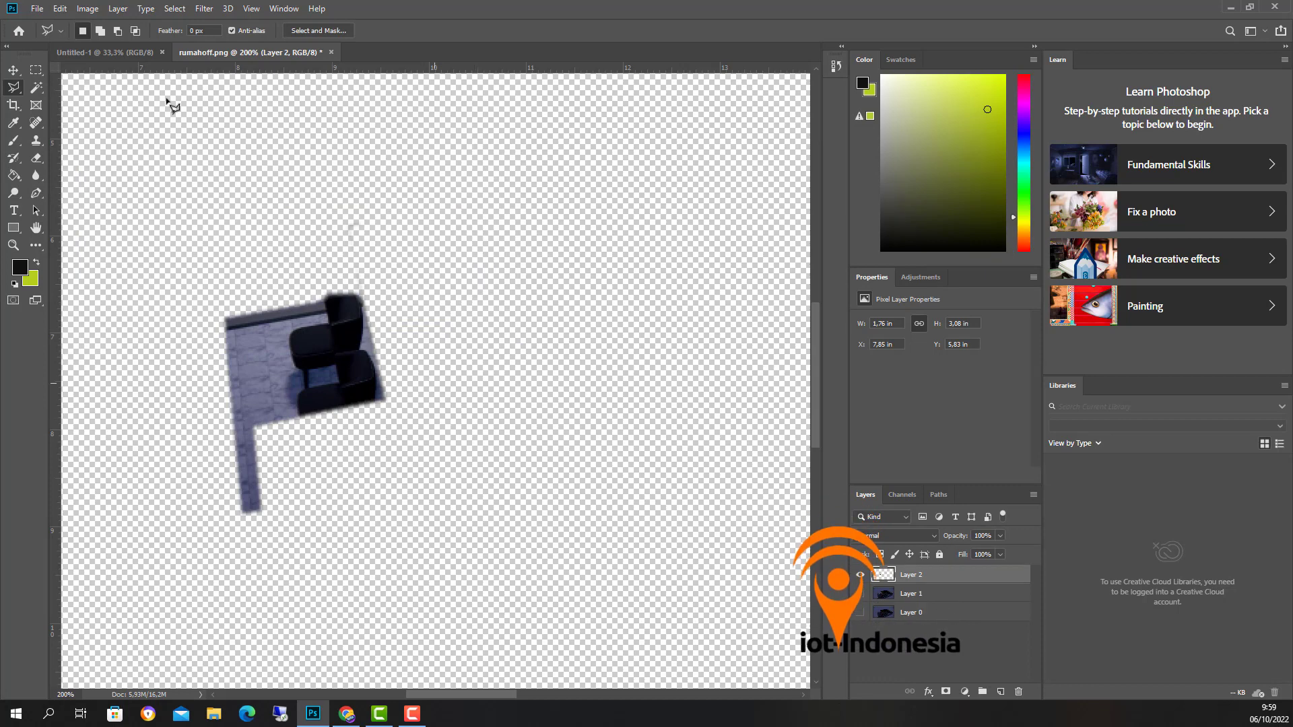
left_click(37, 9)
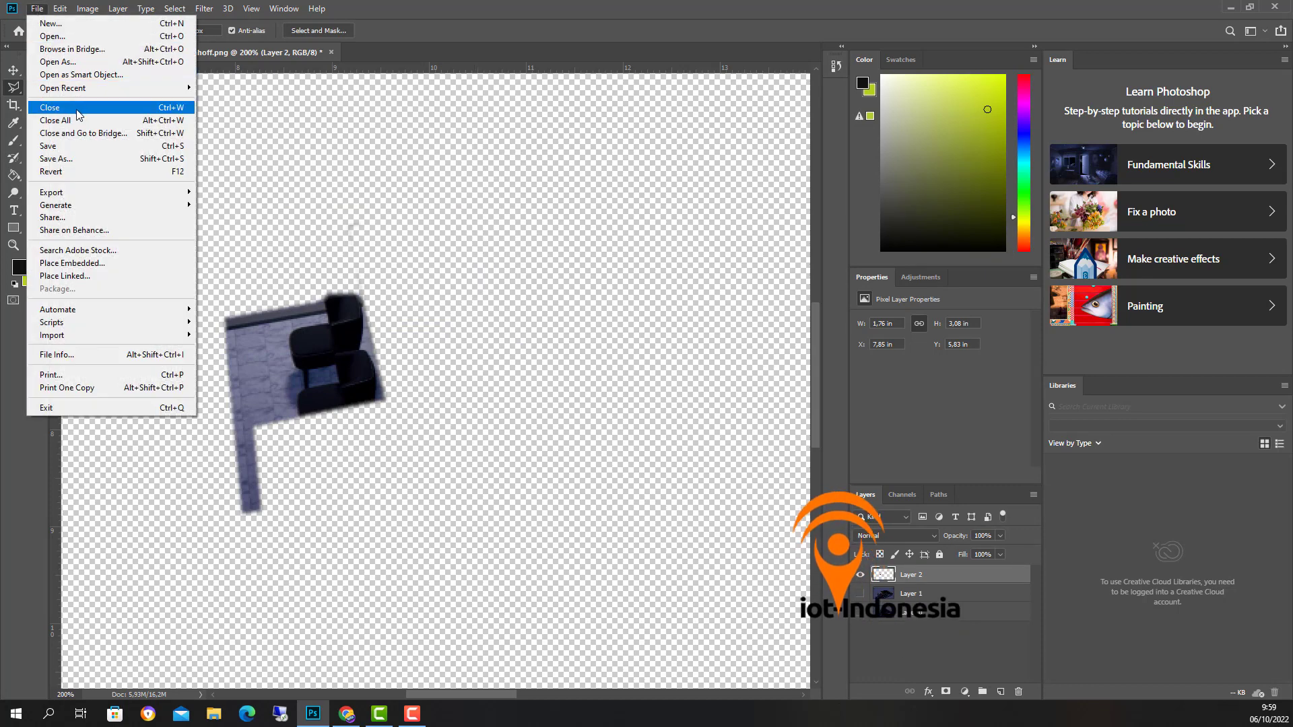
left_click(54, 38)
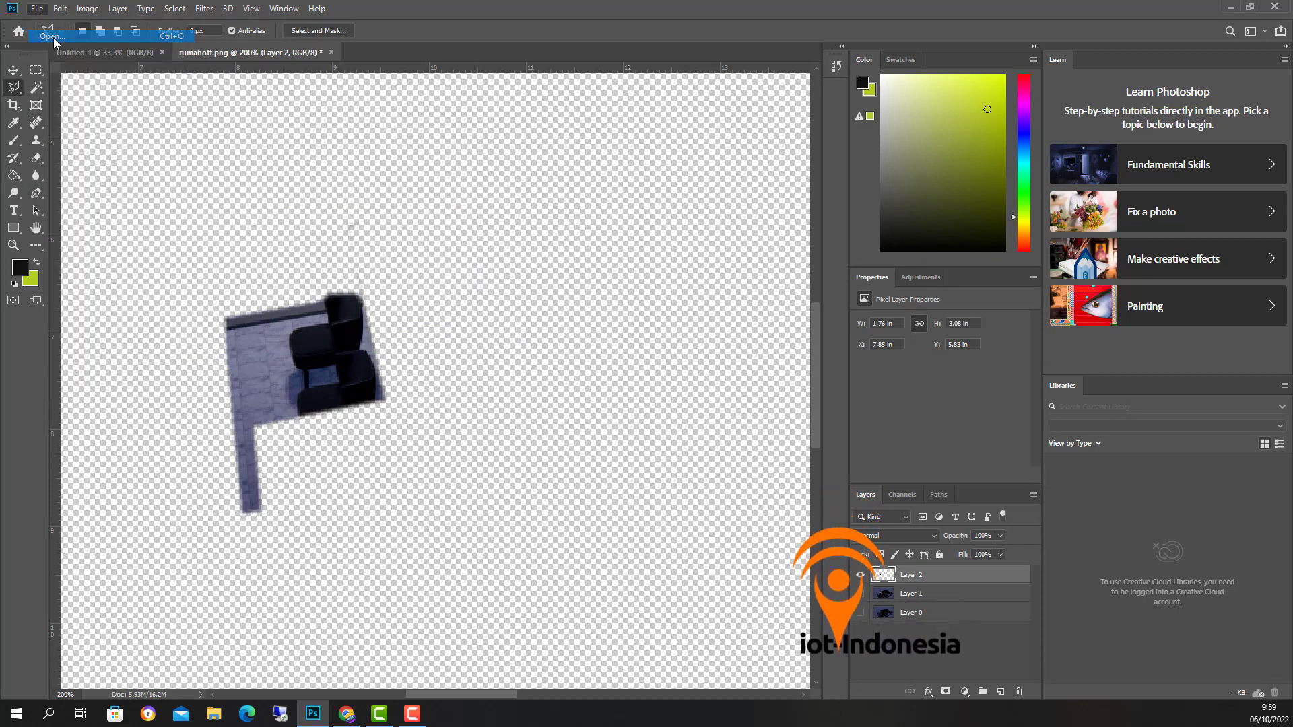
left_click(960, 579)
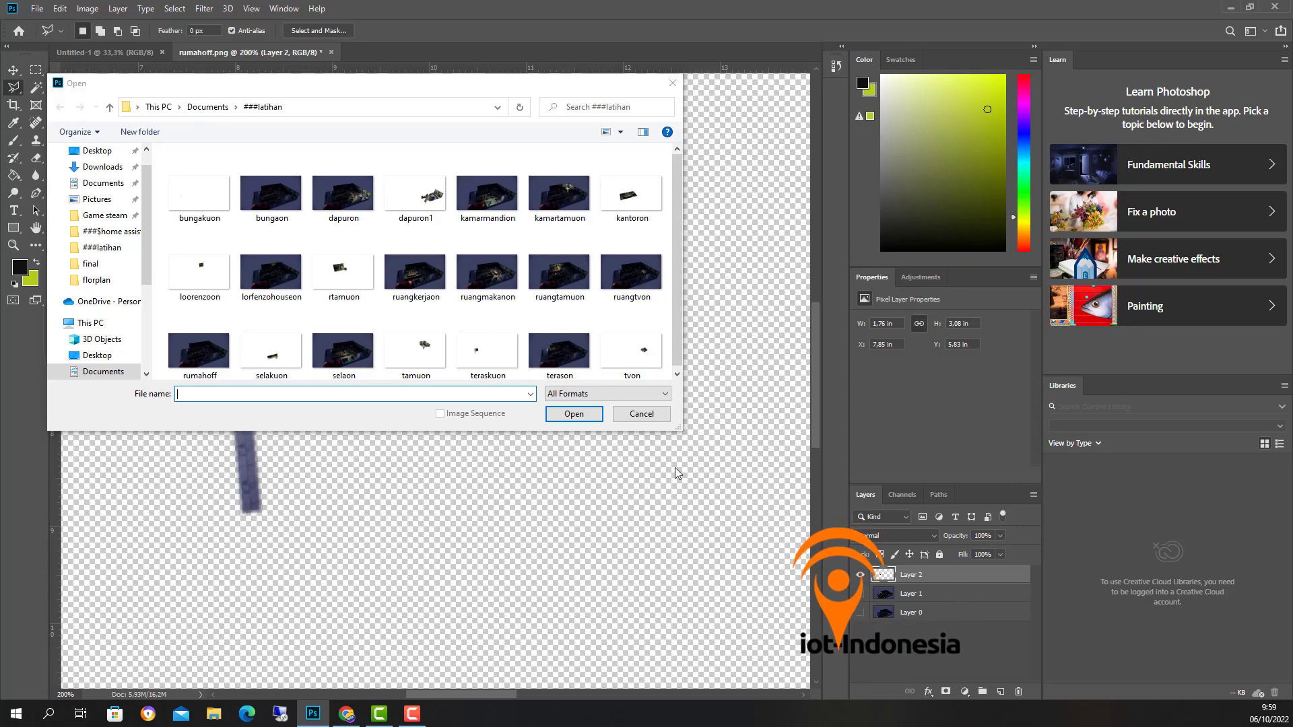
left_click(641, 414)
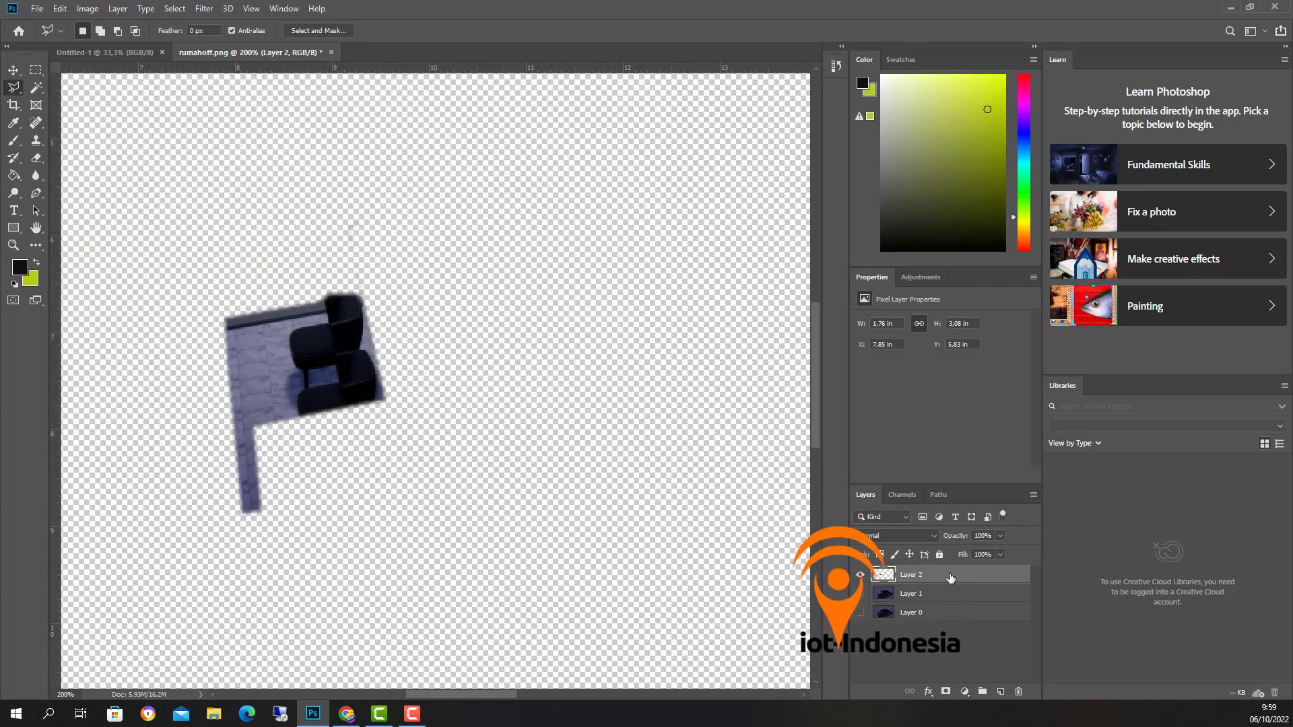
Step: Delete the terrace cutout layer and Layer 1, keeping only Layer 0
key("Delete")
key("Delete")
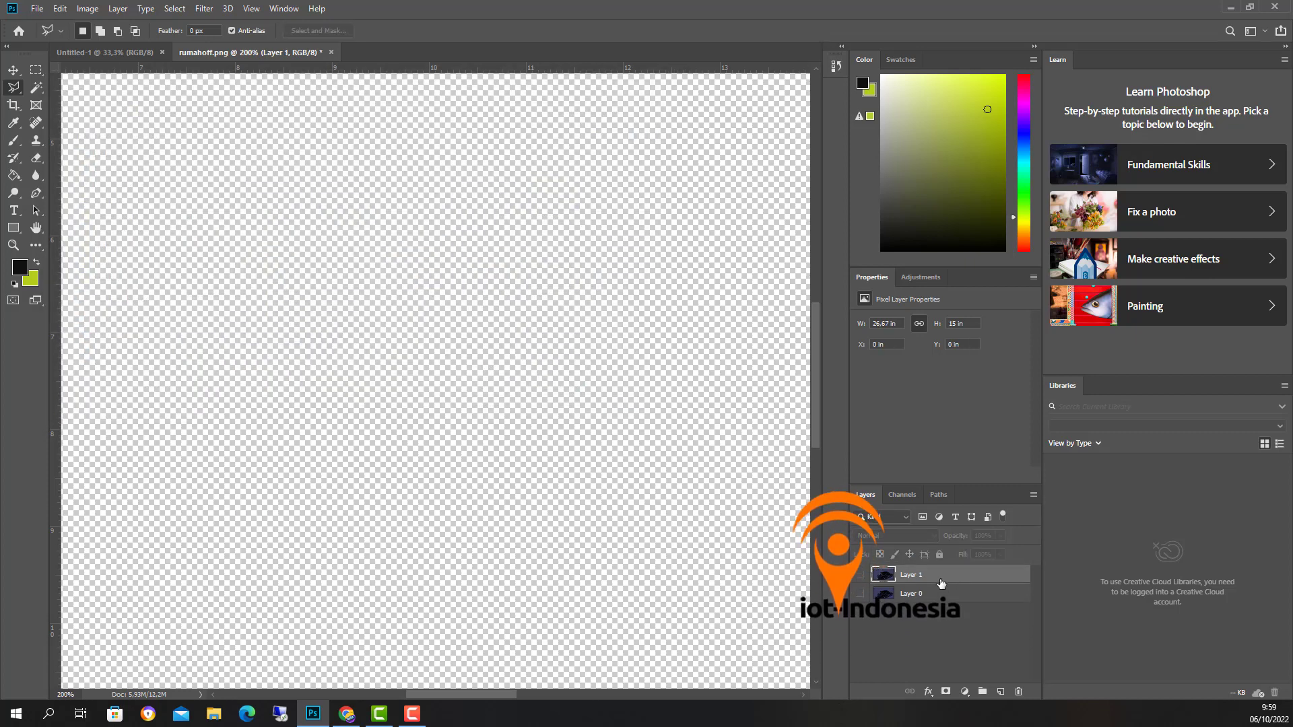
Step: Open ruangmakanon.png from the ###latihan folder and float it in its own window
left_click(37, 8)
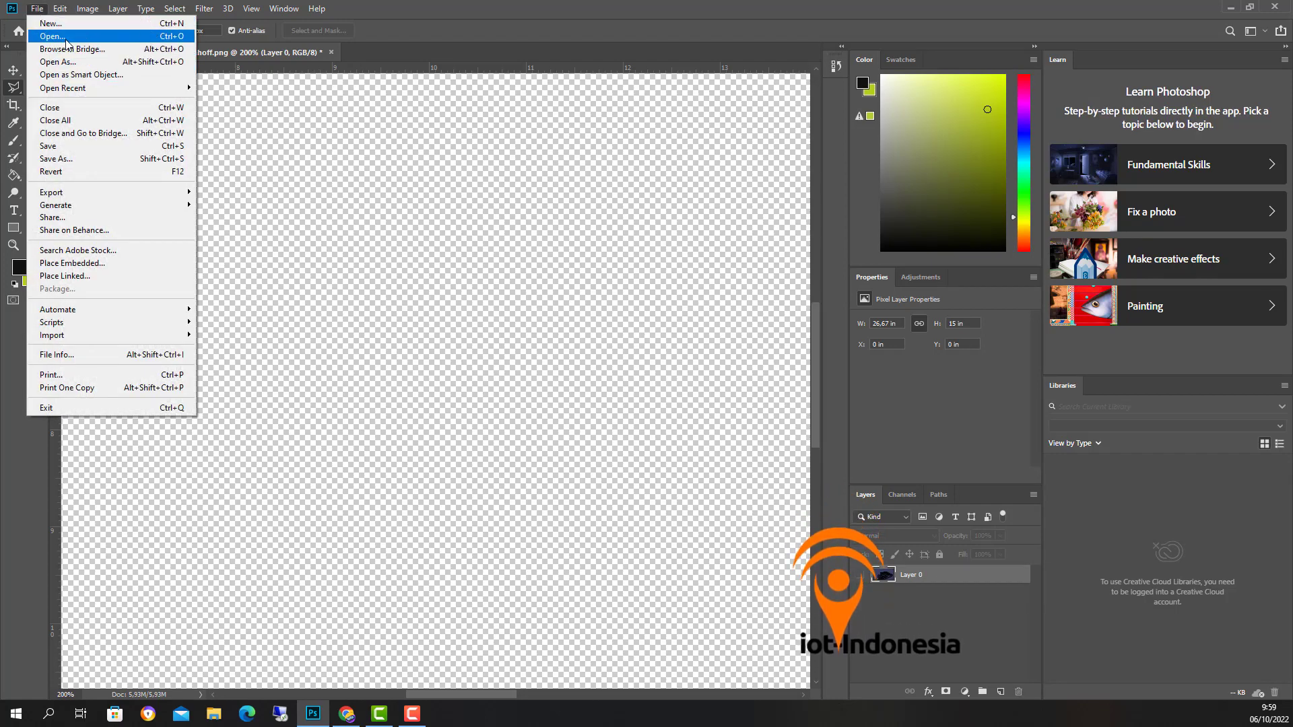
left_click(67, 43)
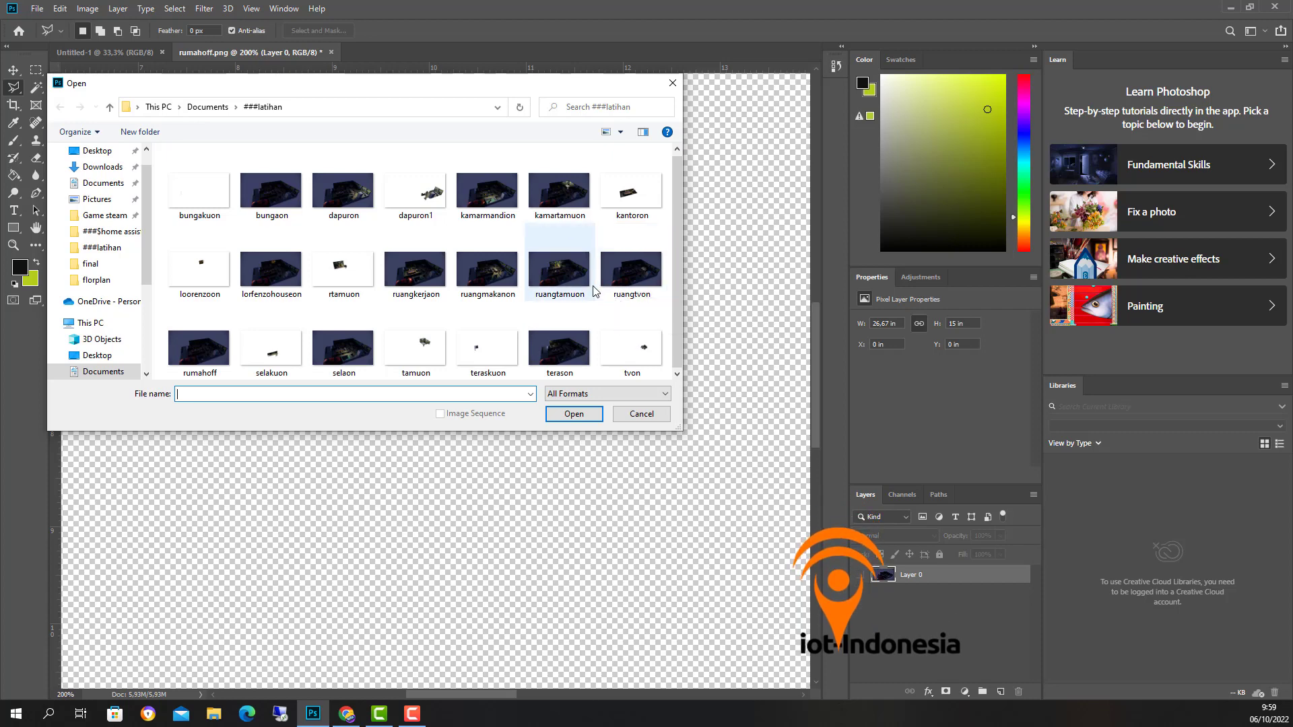
left_click(487, 270)
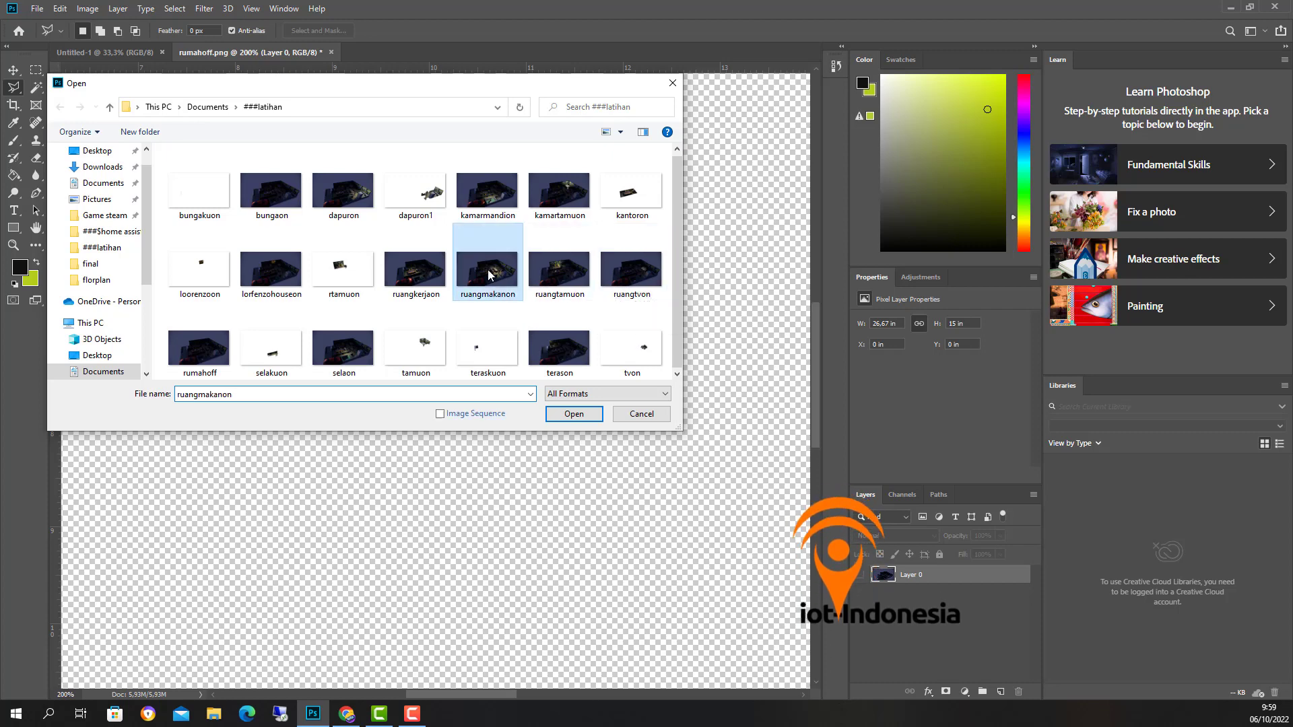
left_click(561, 414)
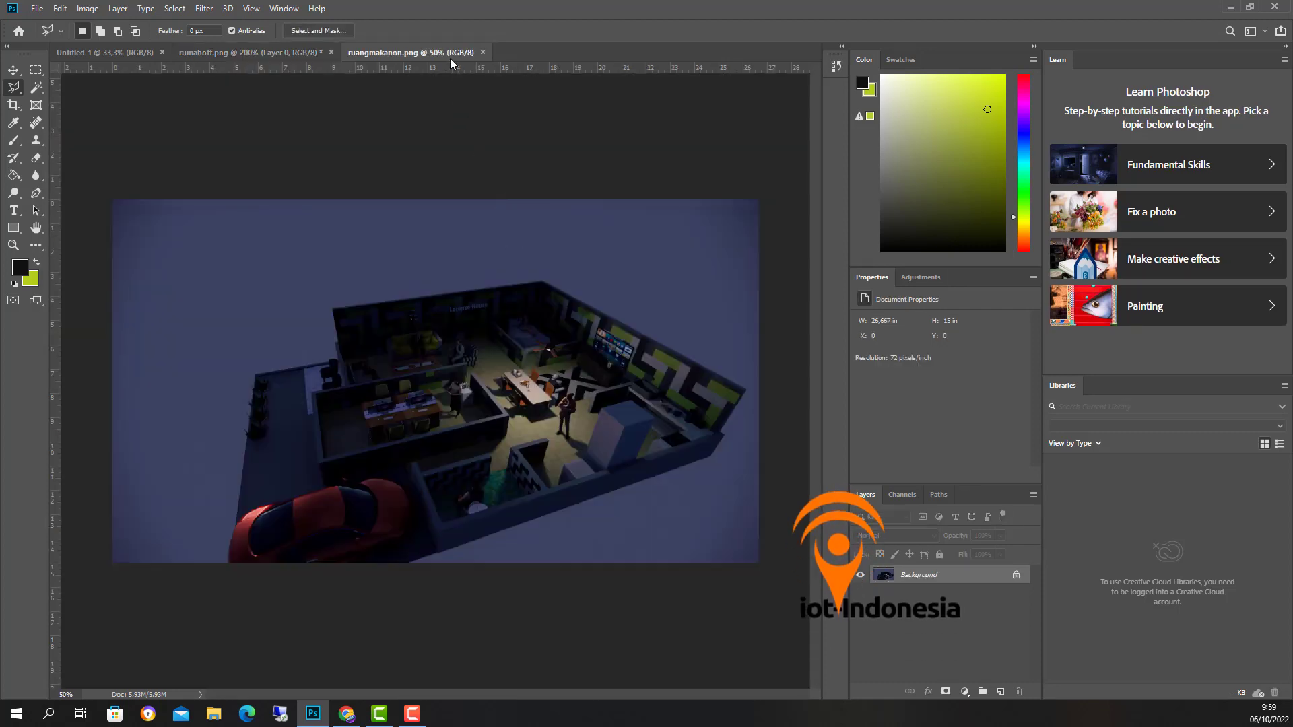
left_click_drag(389, 55, 608, 172)
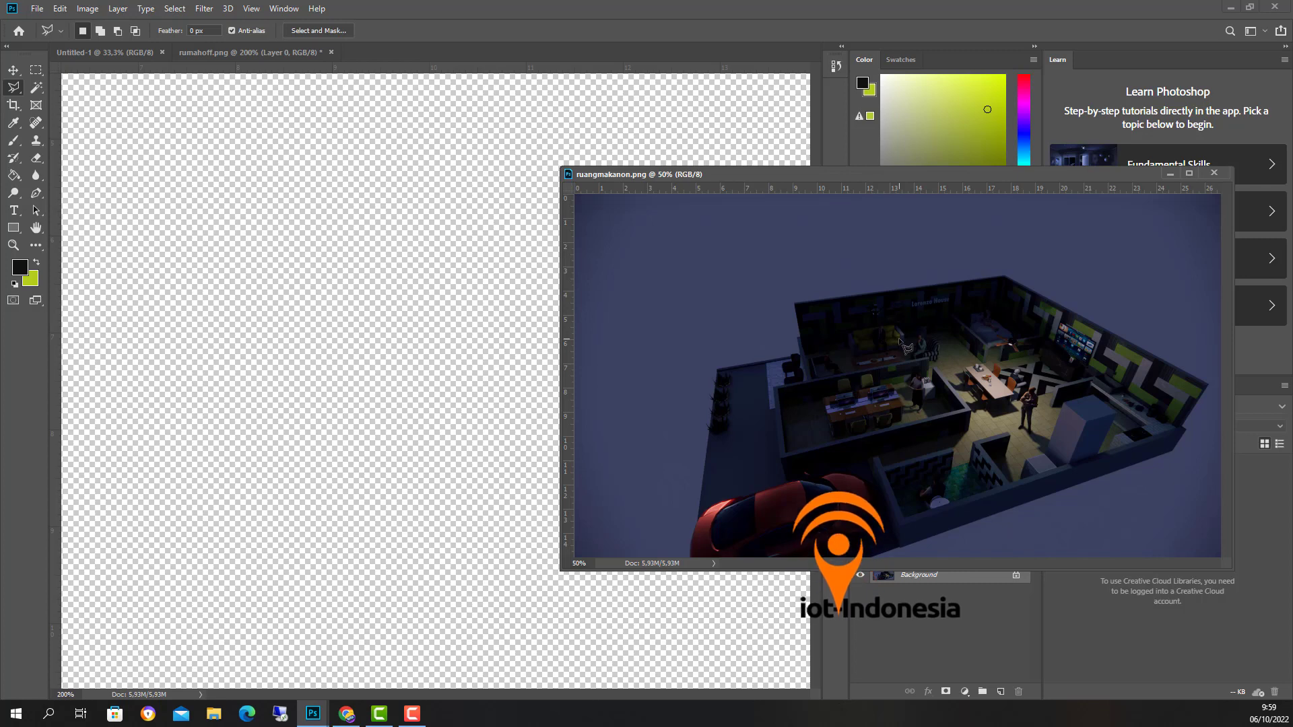
Step: Try to paste the copied render into rumahoff.png as a layer, and close the ruangmakanon.png window
left_click(239, 52)
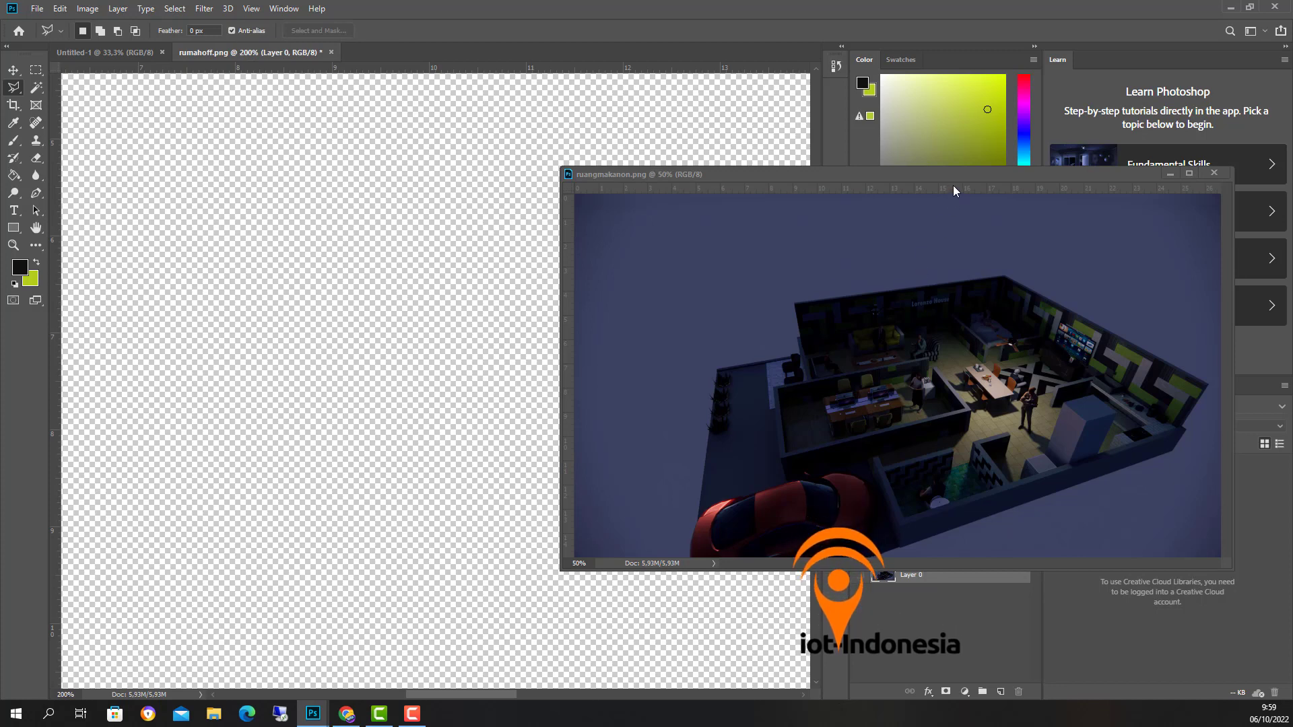
key("ctrl+v")
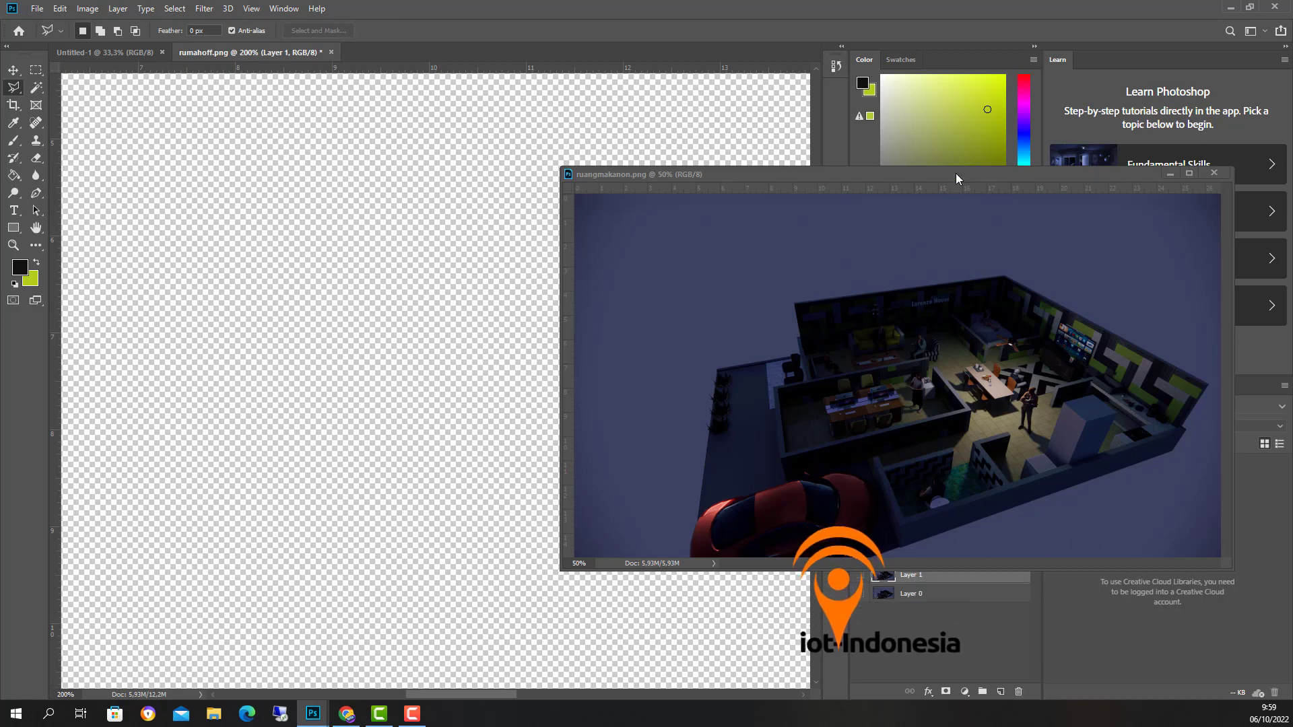
left_click_drag(991, 173, 826, 172)
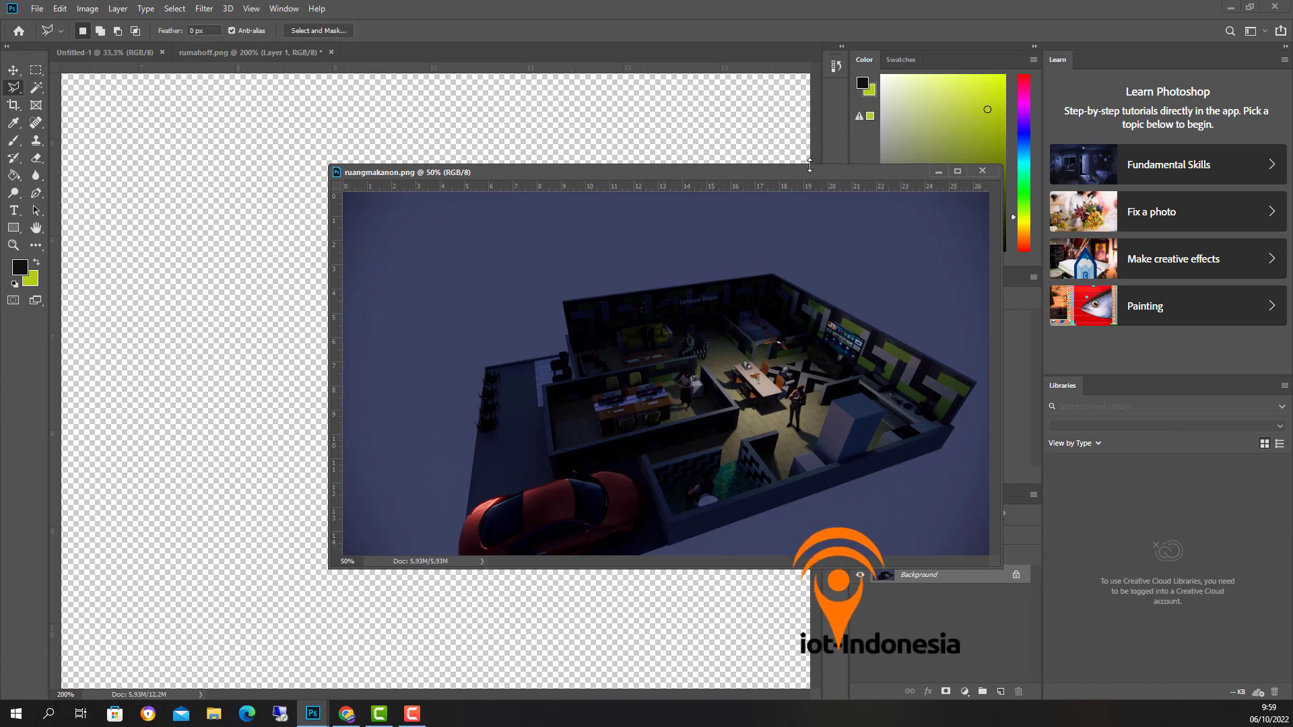
left_click_drag(809, 167, 612, 143)
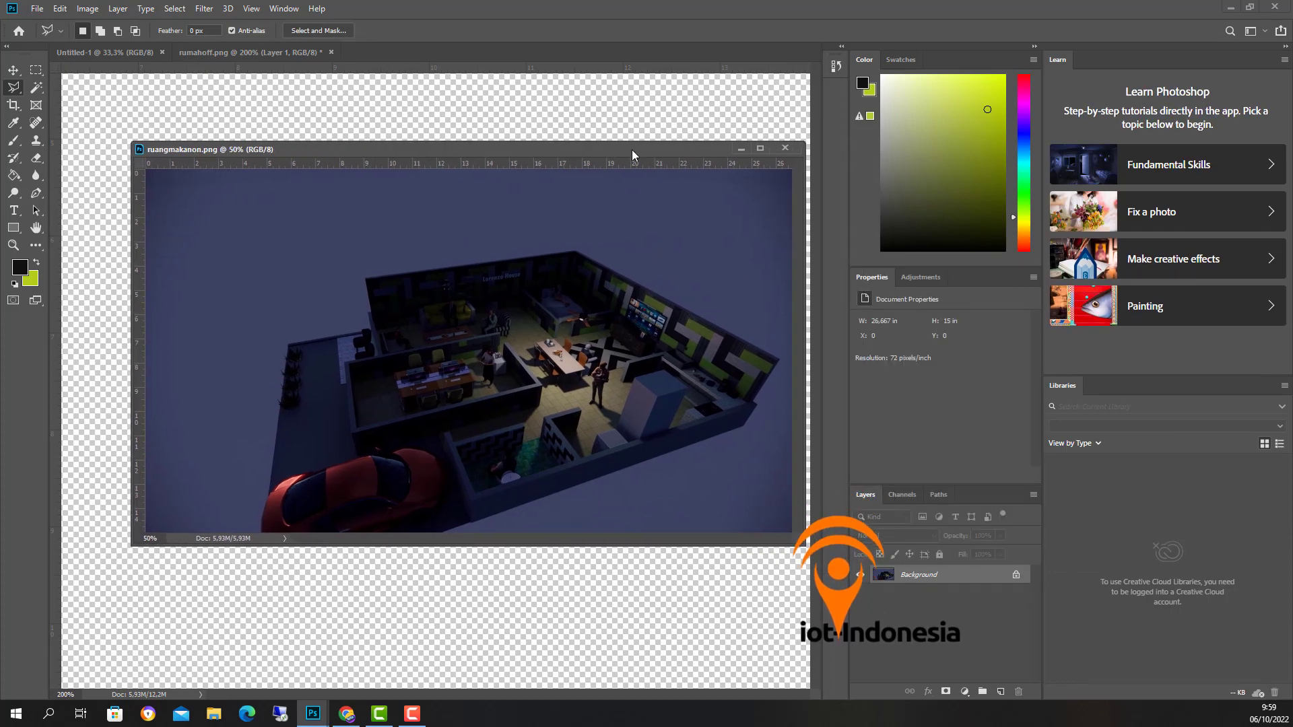
left_click(788, 148)
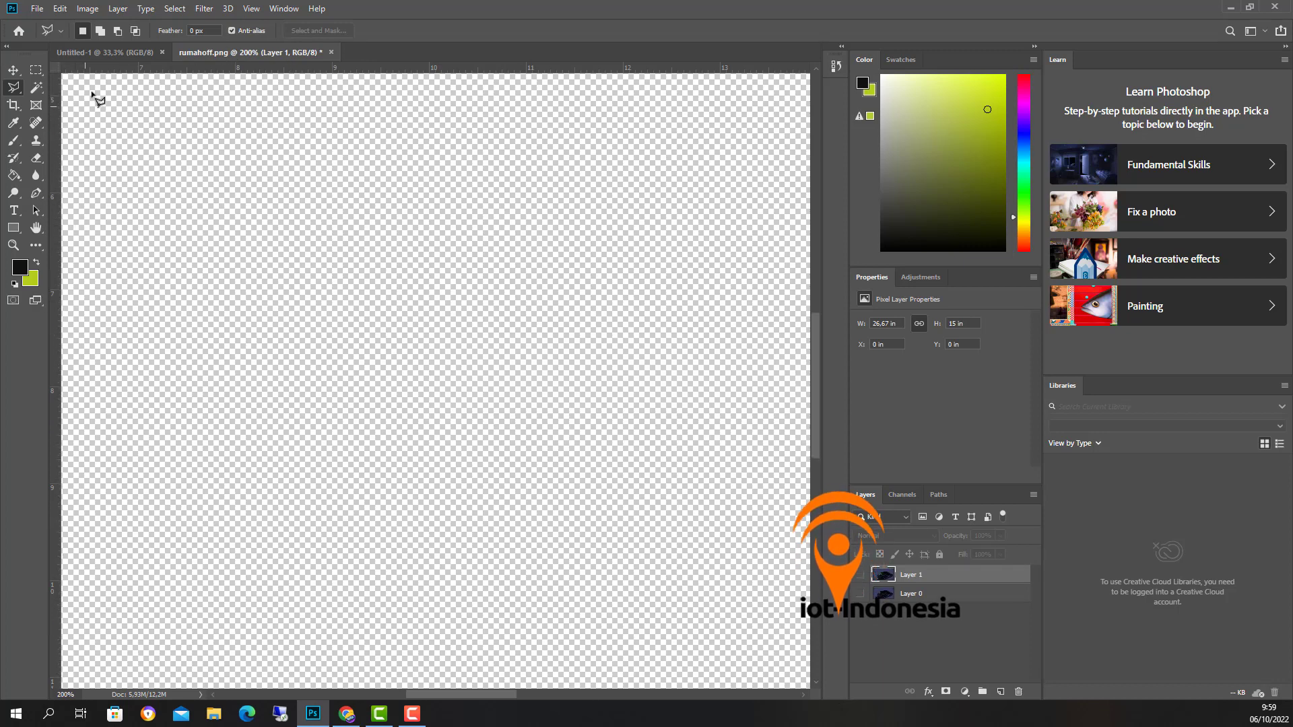
Step: Show Layer 0 in rumahoff.png, compare it with Layer 1, and delete Layer 1
left_click(99, 52)
left_click(259, 52)
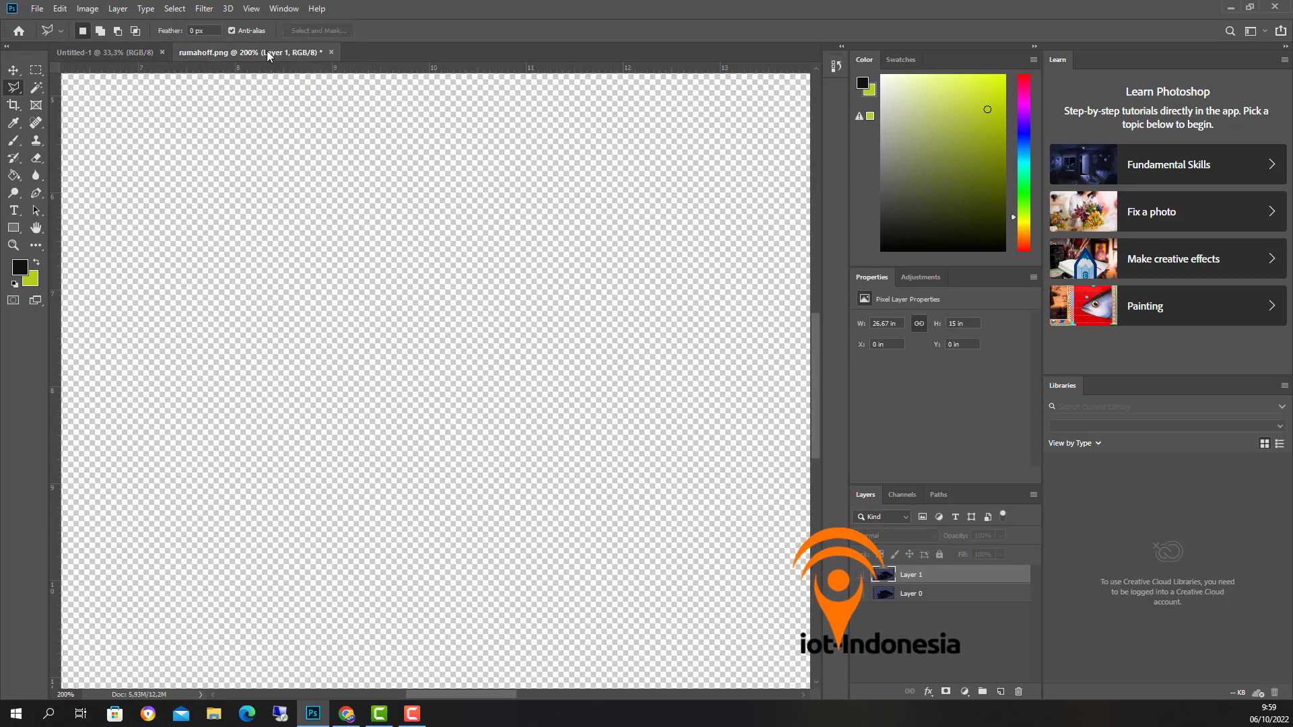
left_click(863, 594)
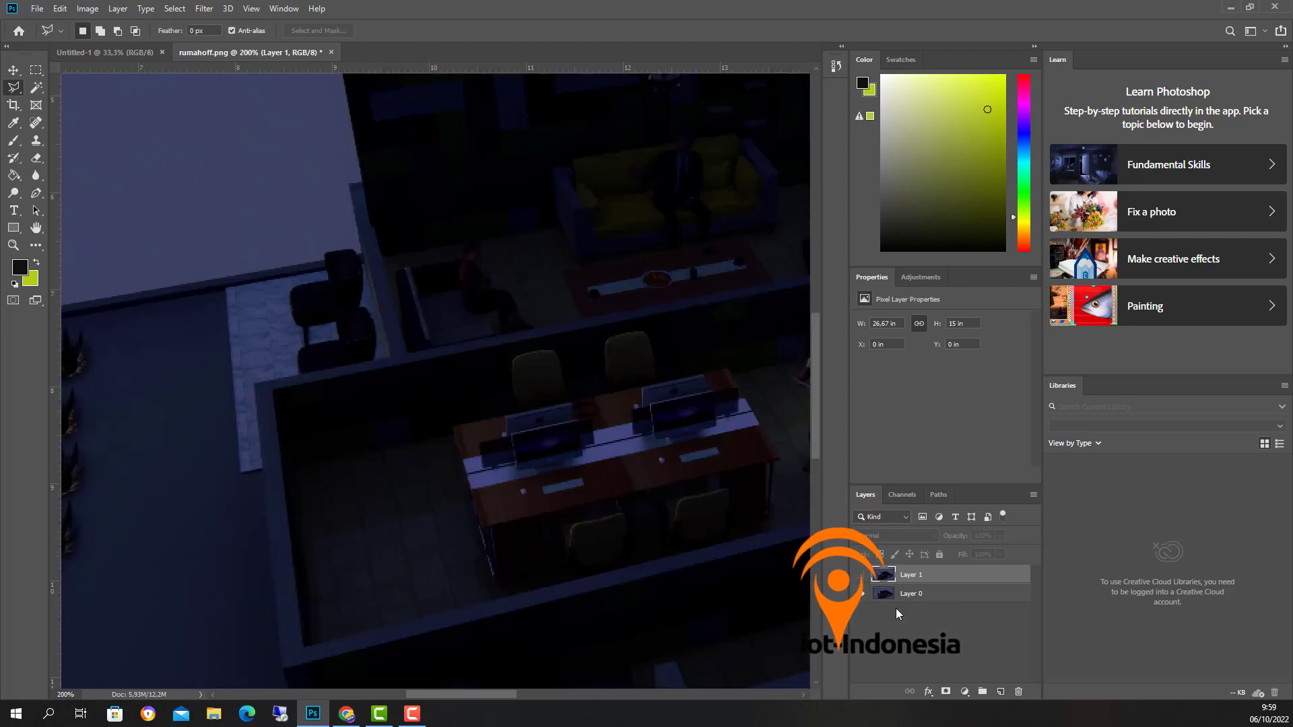
left_click(860, 575)
left_click(860, 574)
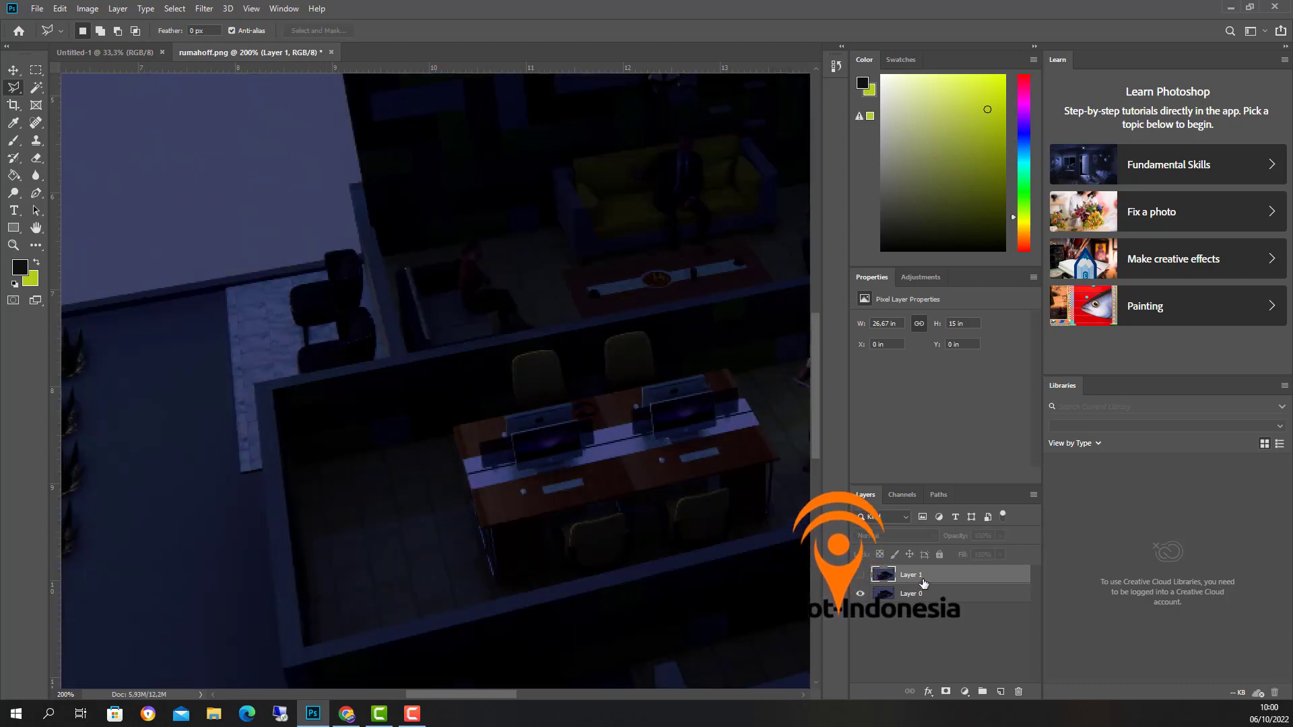
key("Delete")
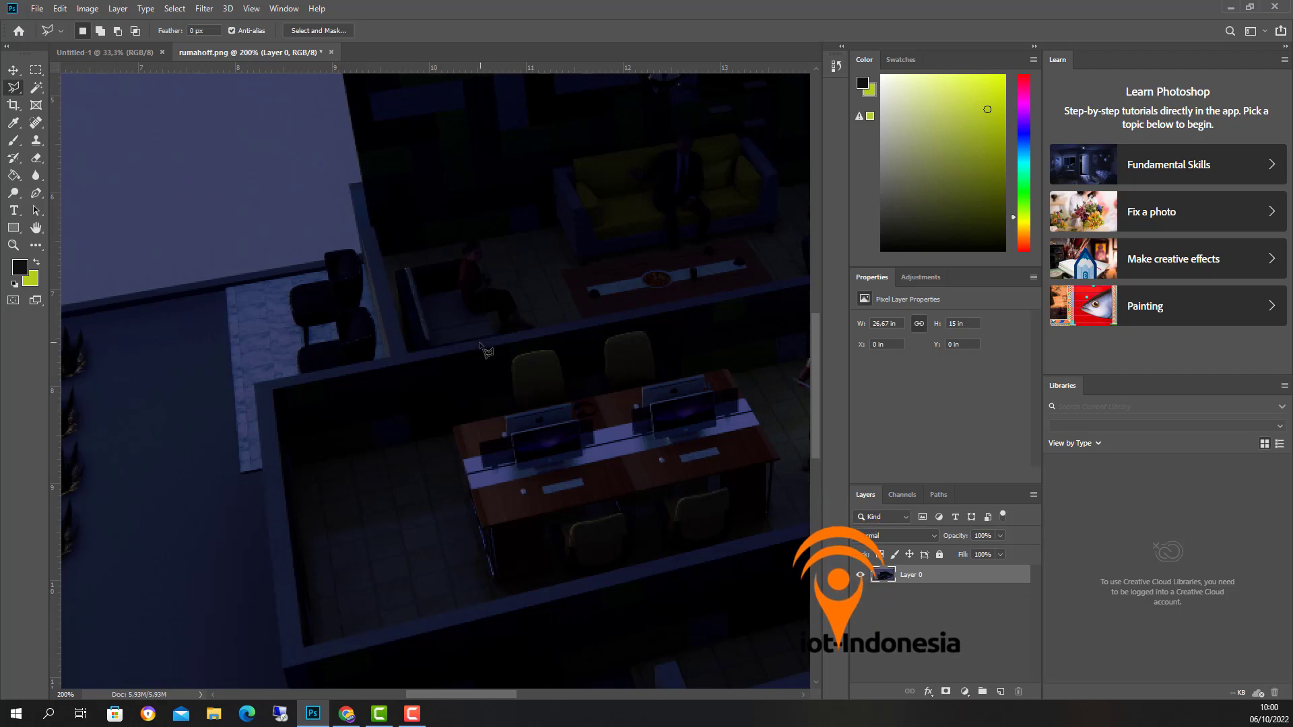
Step: Open ruangmakanon.png from the ###latihan folder and float it beside the rumahoff.png canvas
scroll(484, 348, "down", 5, "alt")
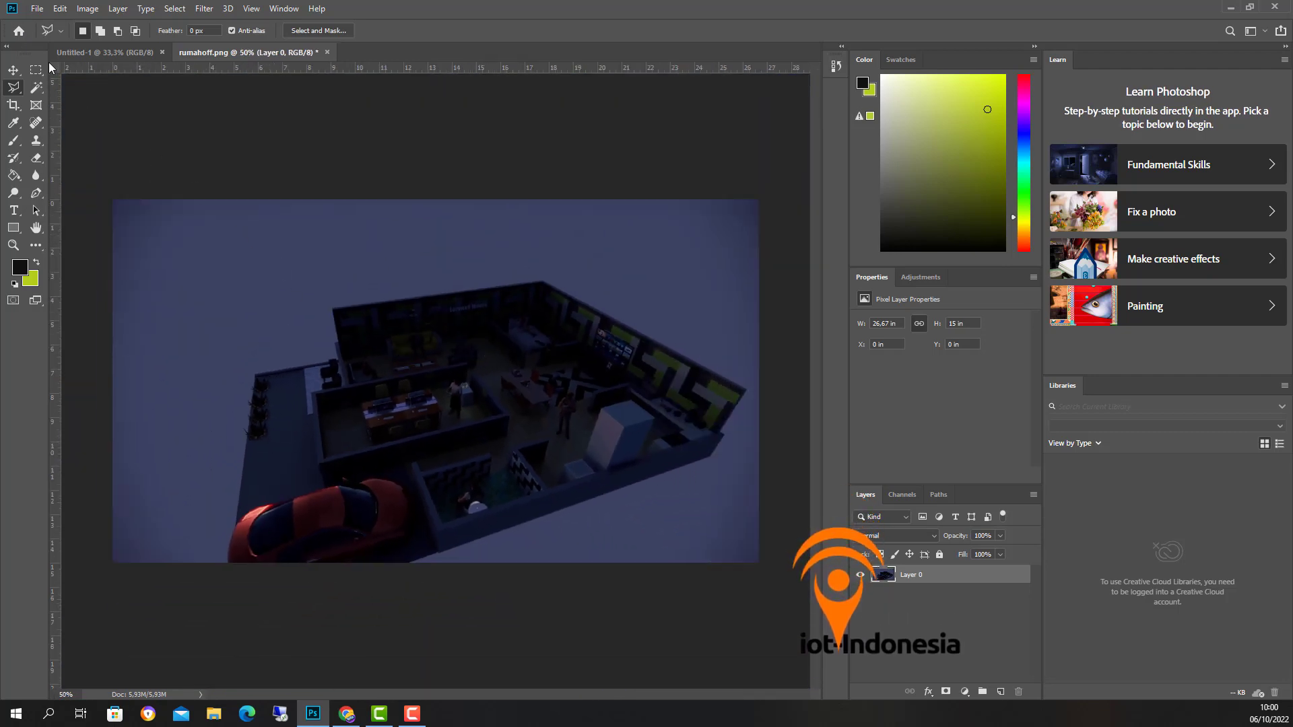
left_click(37, 8)
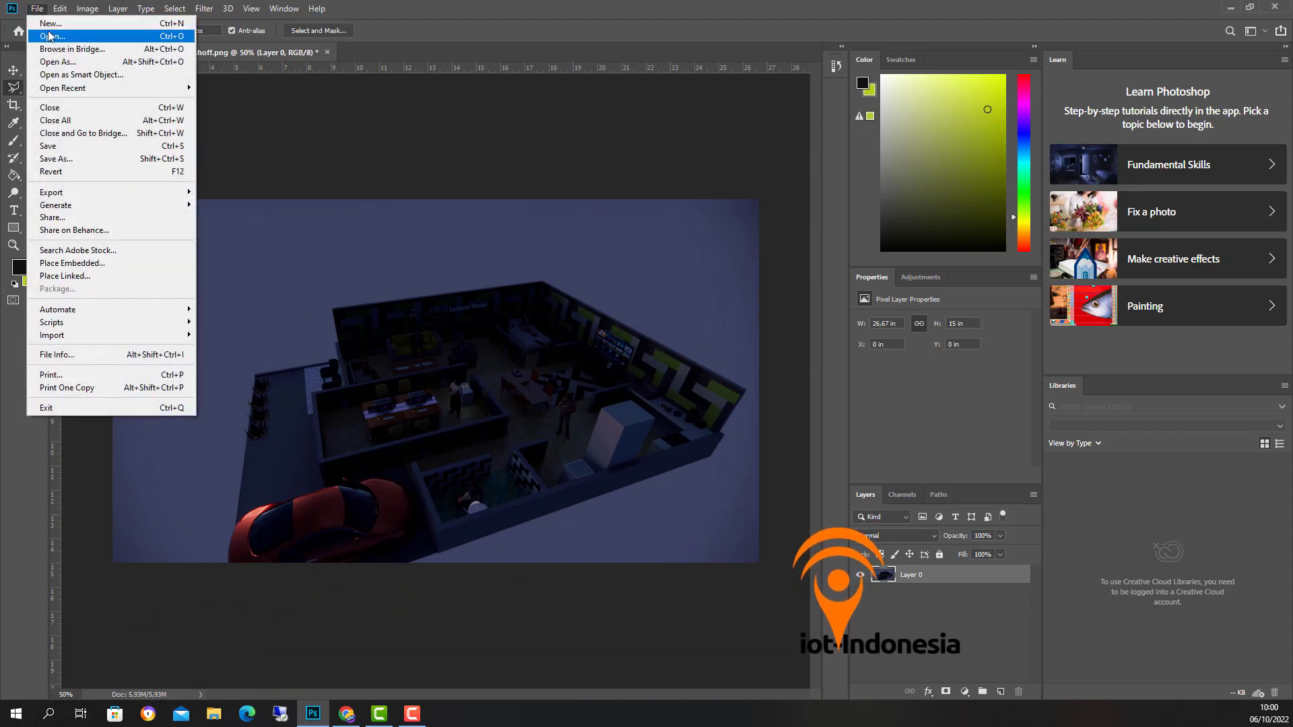
left_click(41, 36)
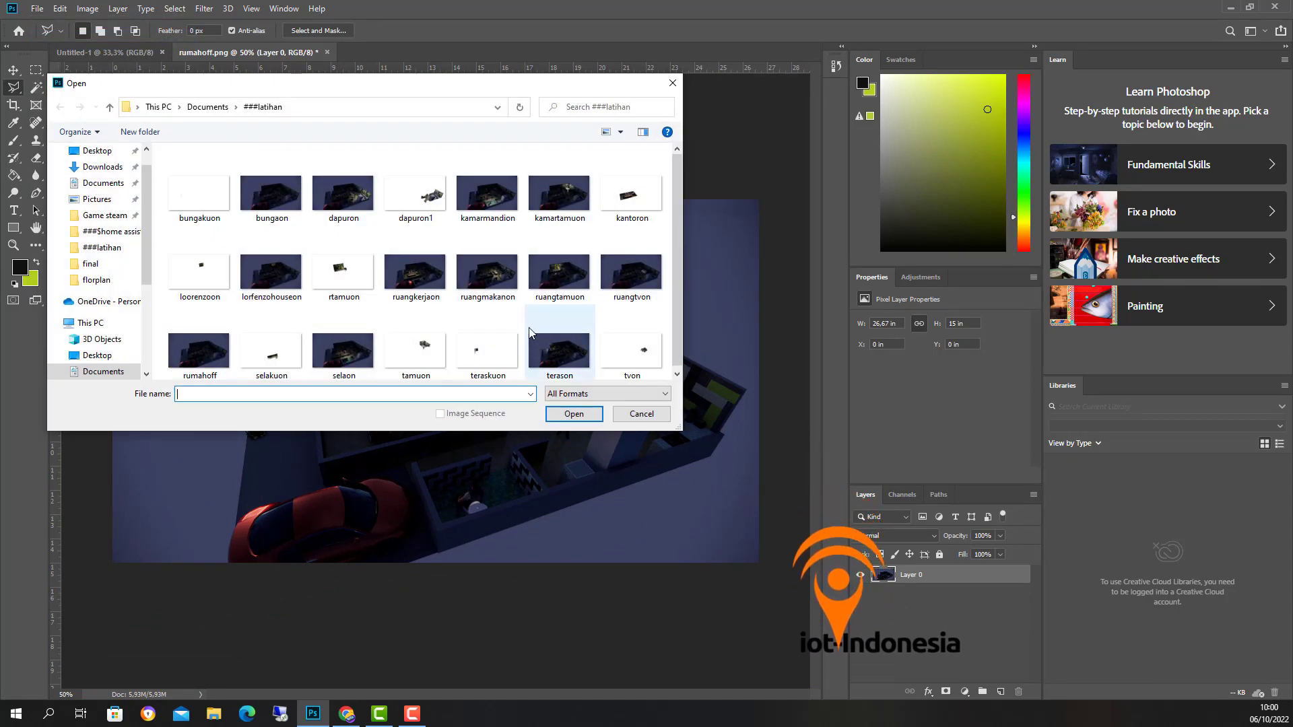
left_click(489, 291)
left_click(574, 412)
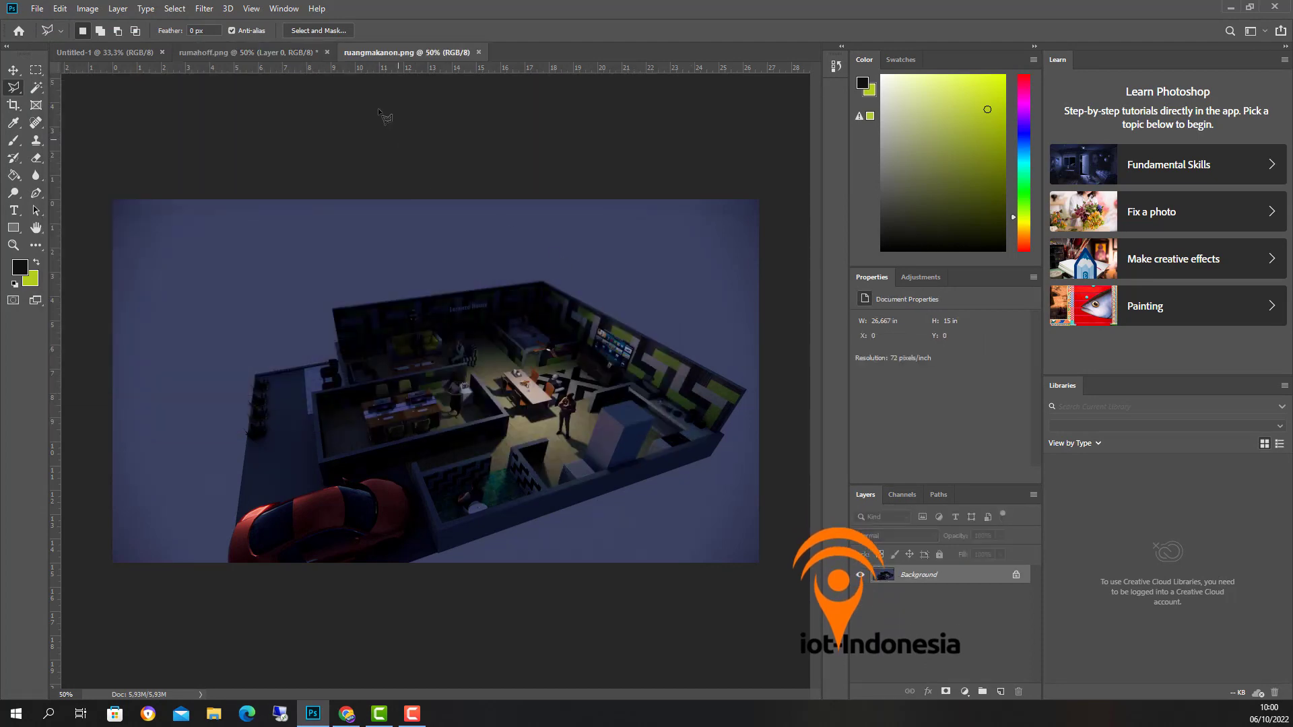
left_click_drag(379, 54, 508, 123)
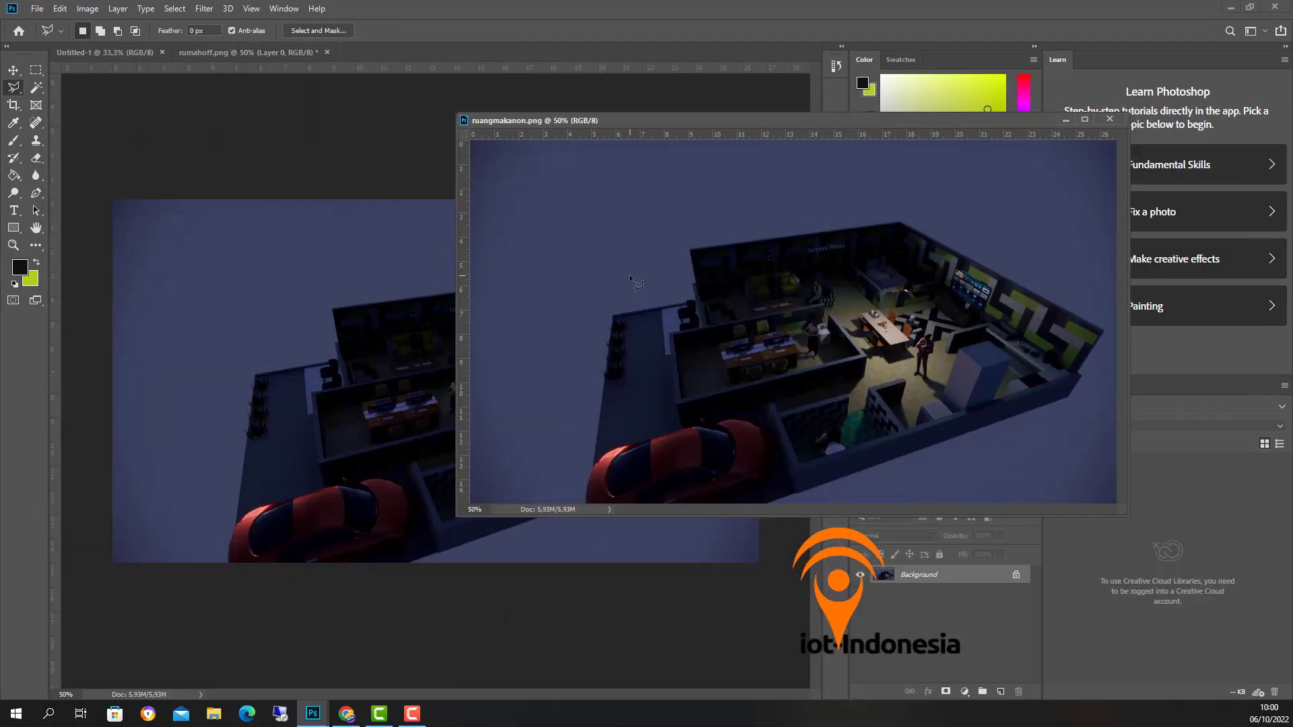
Step: Copy the dining room render into rumahoff.png as a new layer, close its source, and align the layer exactly with the canvas
left_click(14, 71)
left_click_drag(606, 322, 397, 344)
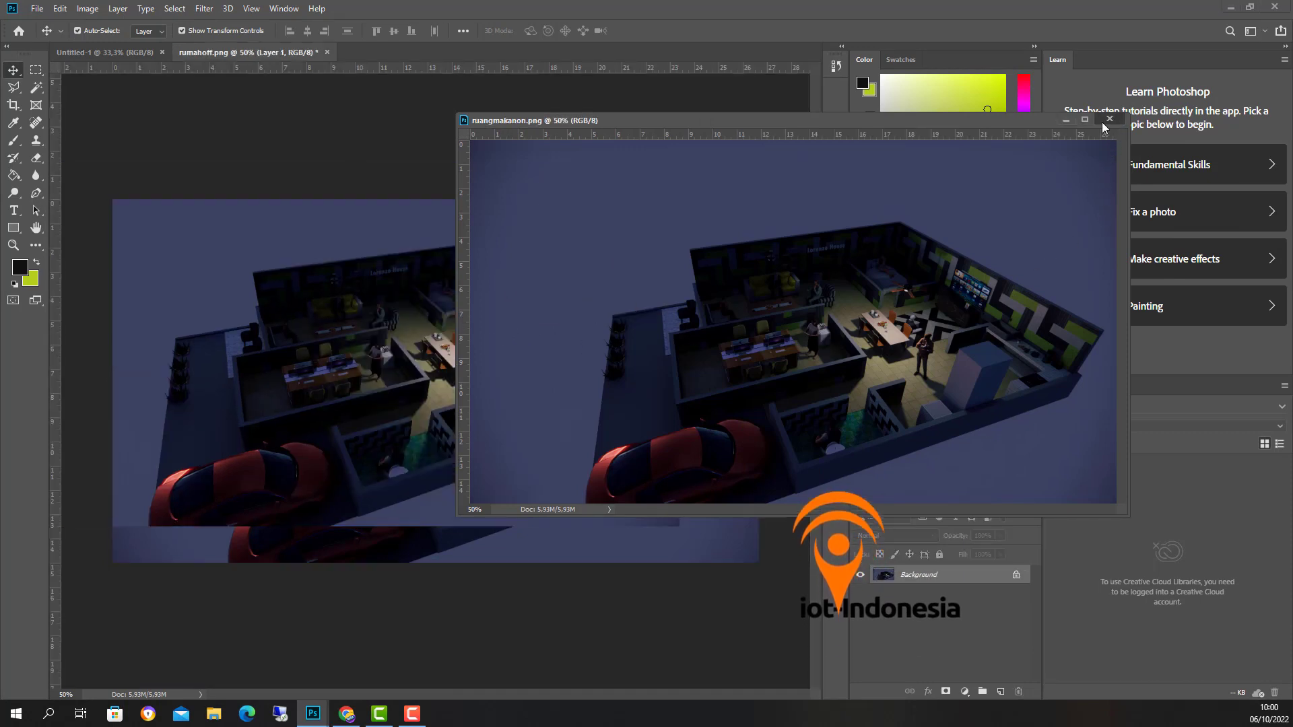
left_click(1110, 119)
left_click_drag(522, 356, 602, 393)
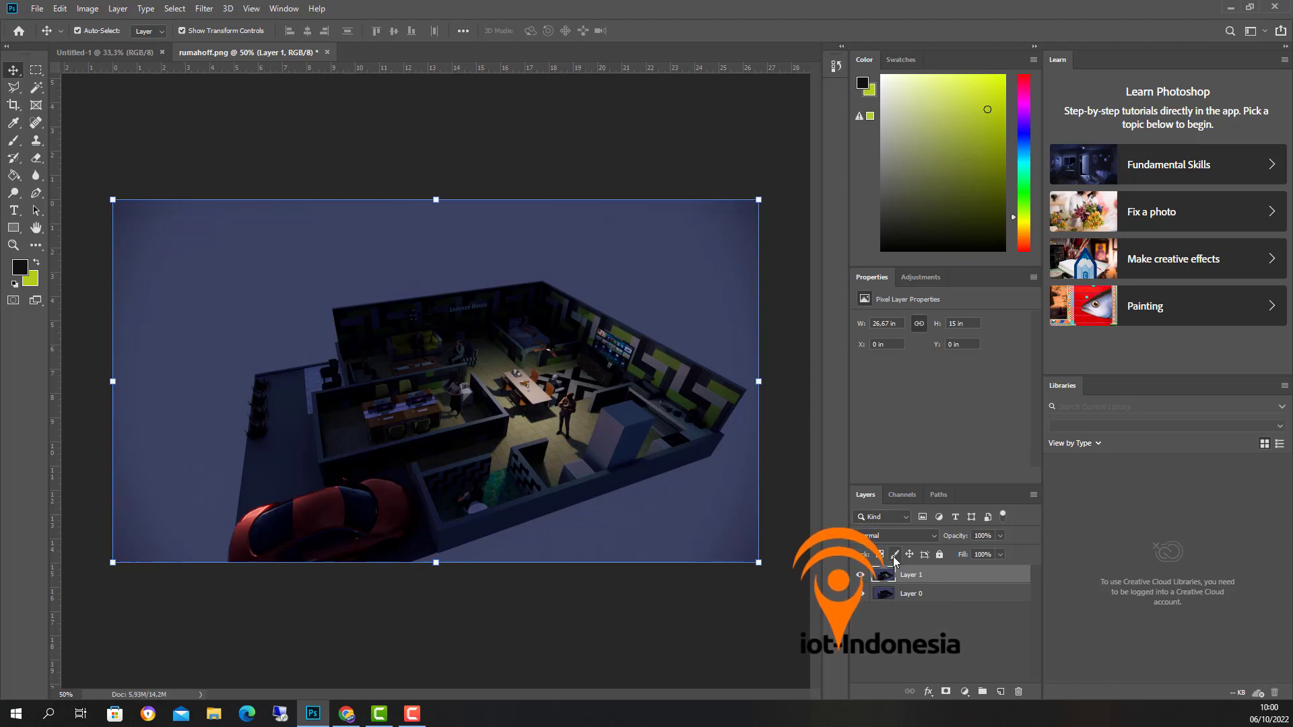
Step: Compare the dining room render with the dark house and hide Layer 0, leaving Layer 1 visible
left_click(861, 575)
left_click(860, 575)
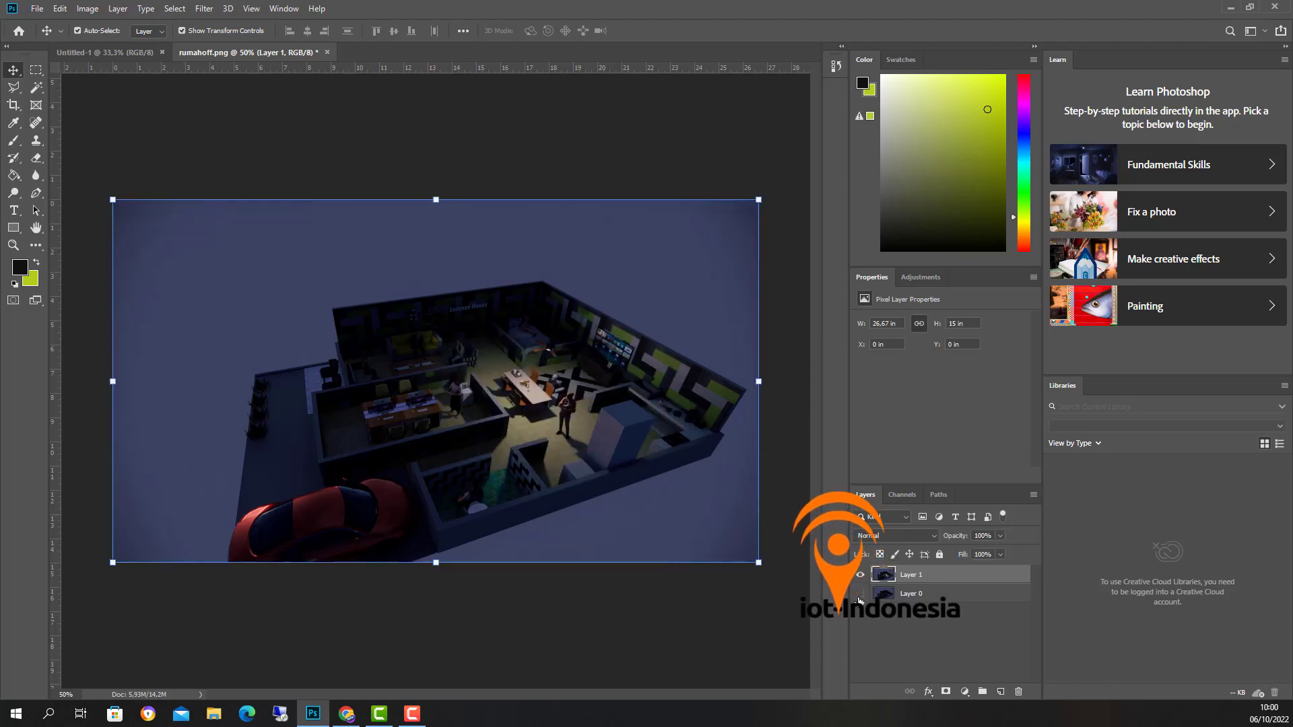
key("ctrl")
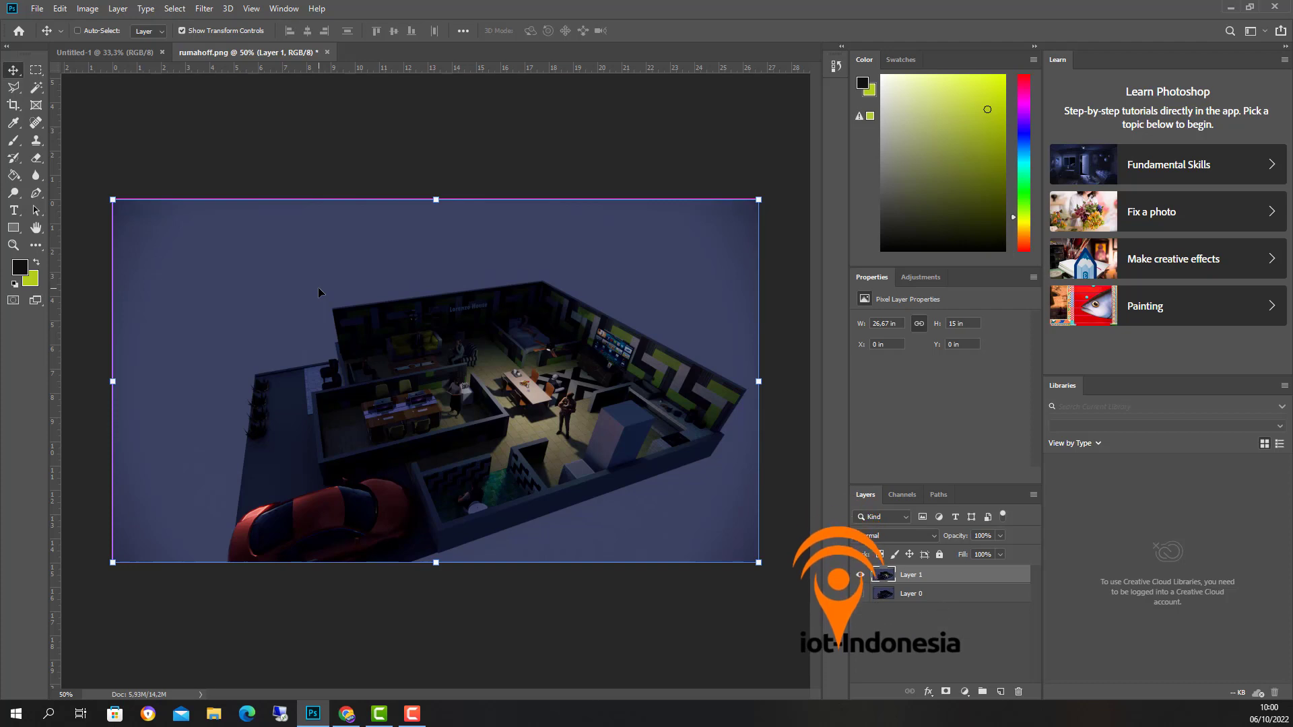
Step: Outline the lit dining table, chairs and surrounding floor on Layer 1 with the lasso as a closed selection
key("ctrl+plus")
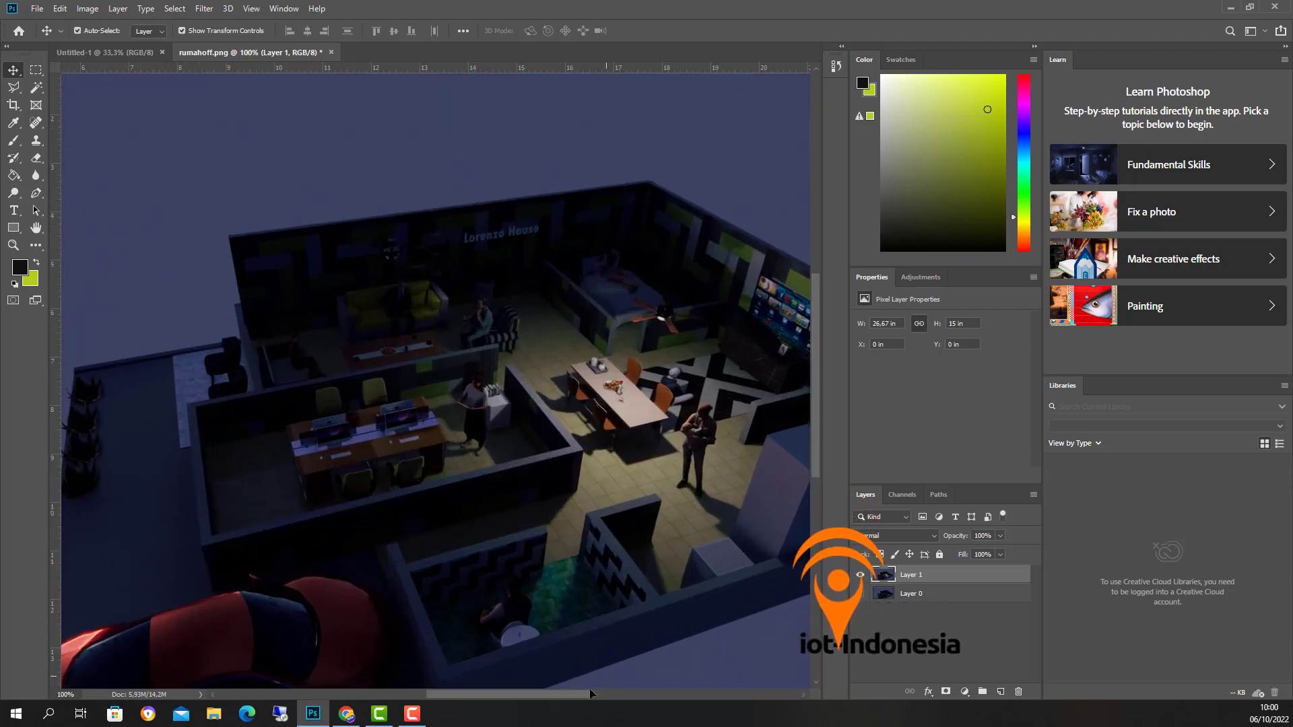
left_click_drag(574, 694, 607, 694)
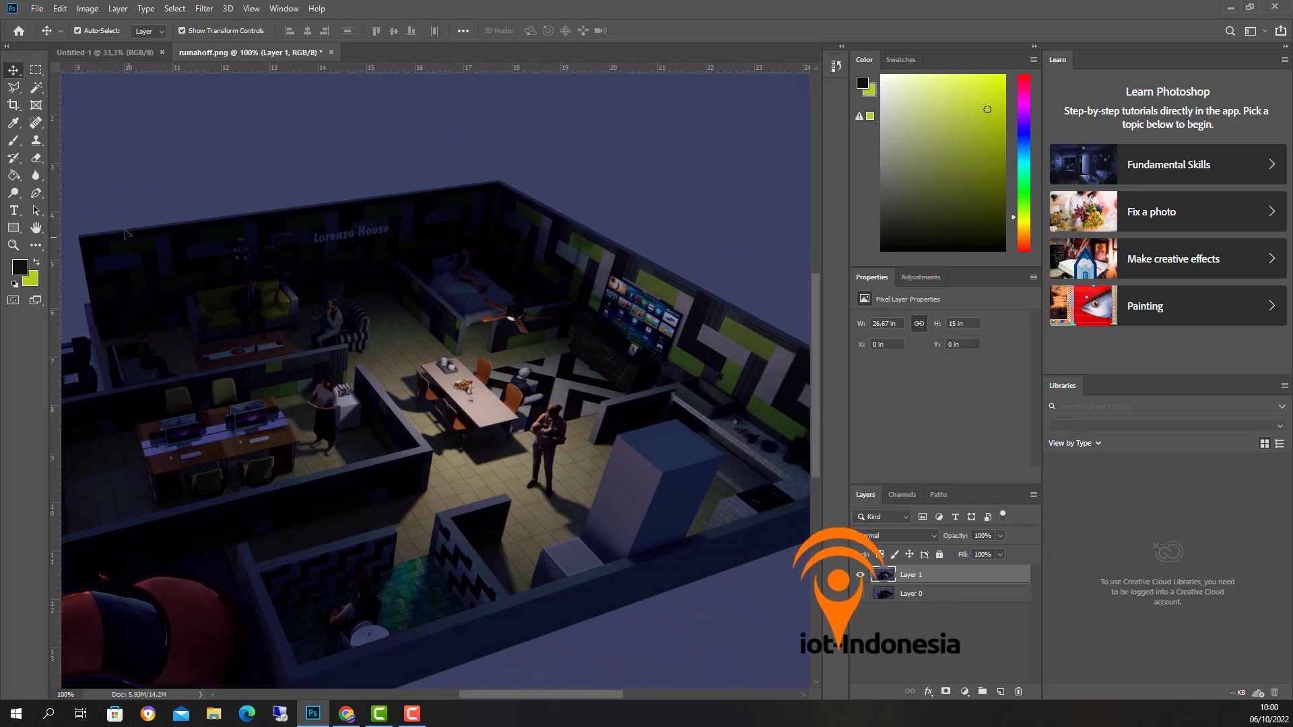
left_click(14, 88)
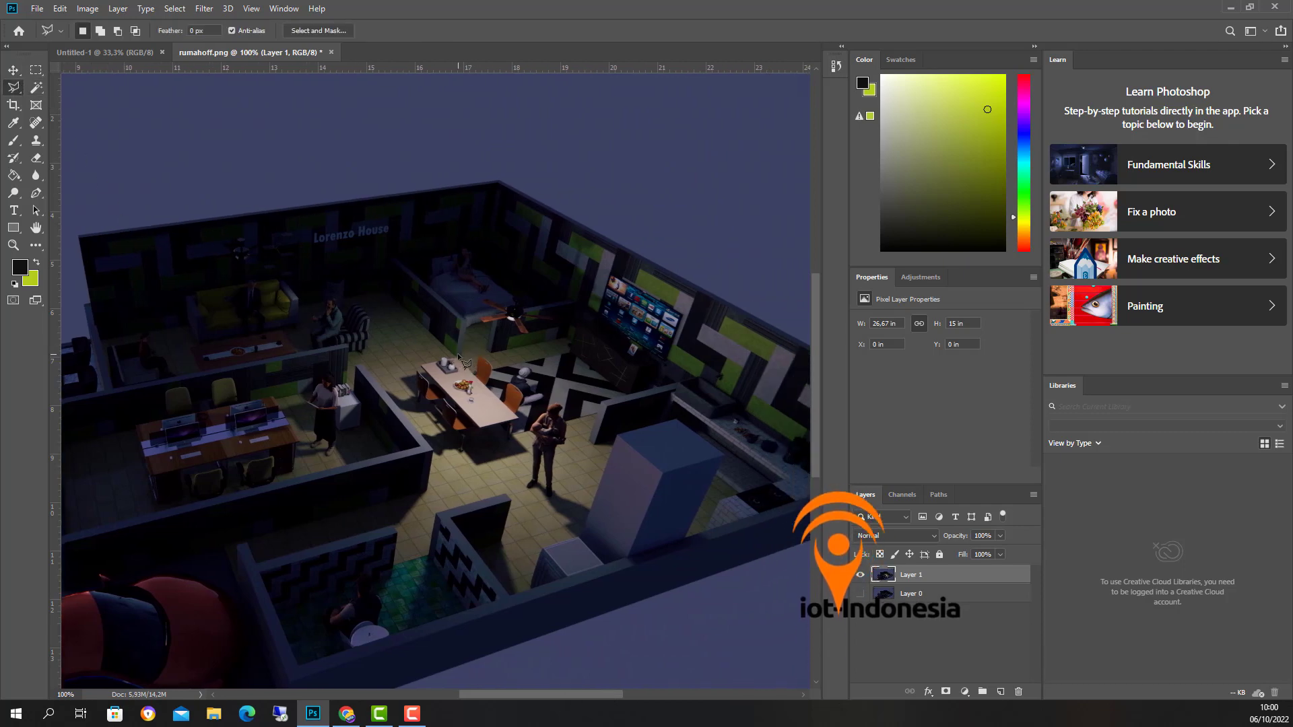
mouse_move(458, 353)
left_mouse_down()
mouse_move(375, 356)
mouse_move(431, 449)
mouse_move(429, 488)
mouse_move(460, 507)
mouse_move(507, 494)
mouse_move(460, 499)
mouse_move(438, 484)
left_mouse_up()
left_click(425, 354)
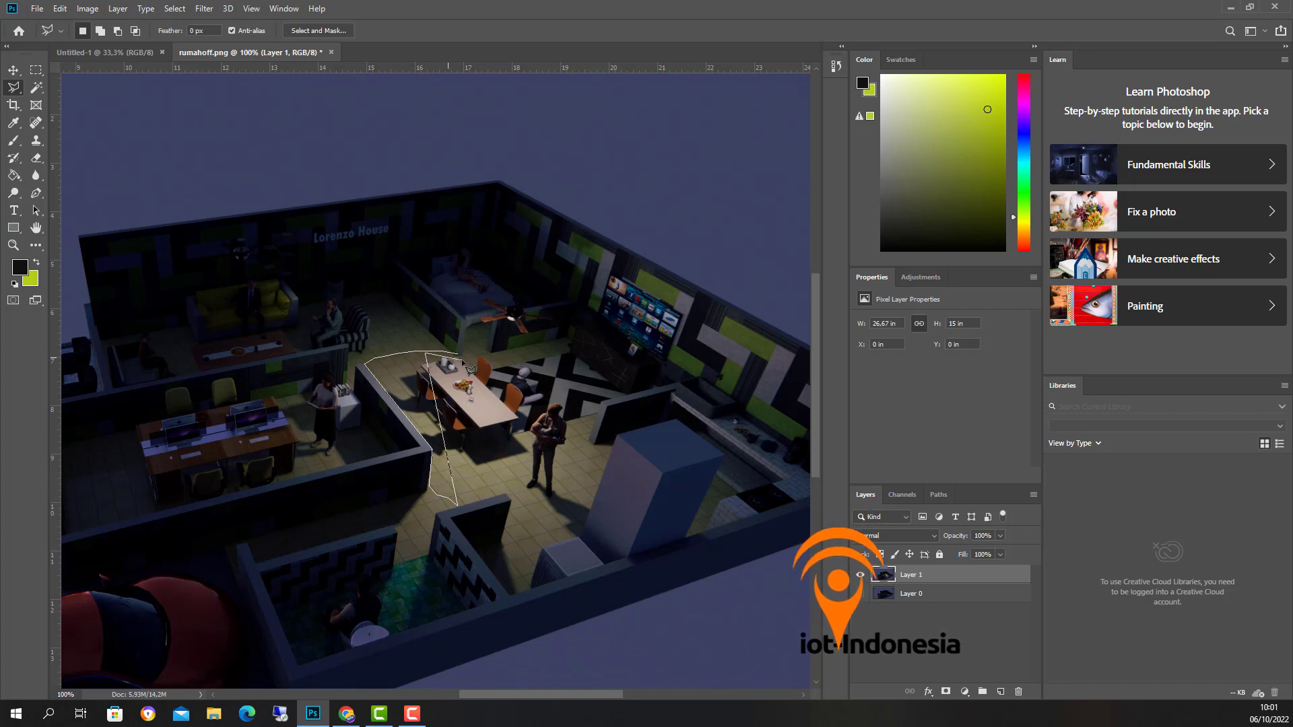
left_click(459, 355)
right_click(437, 353)
left_click(448, 359)
left_click(476, 463)
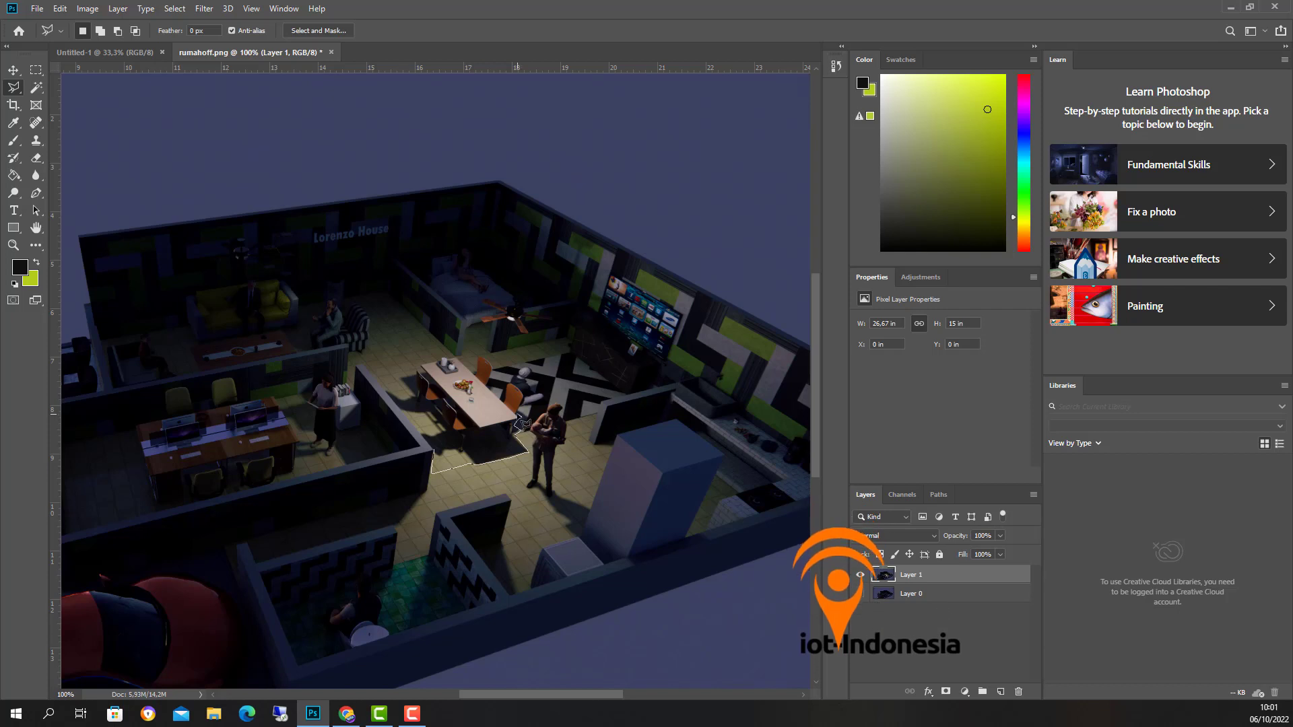
left_click(509, 382)
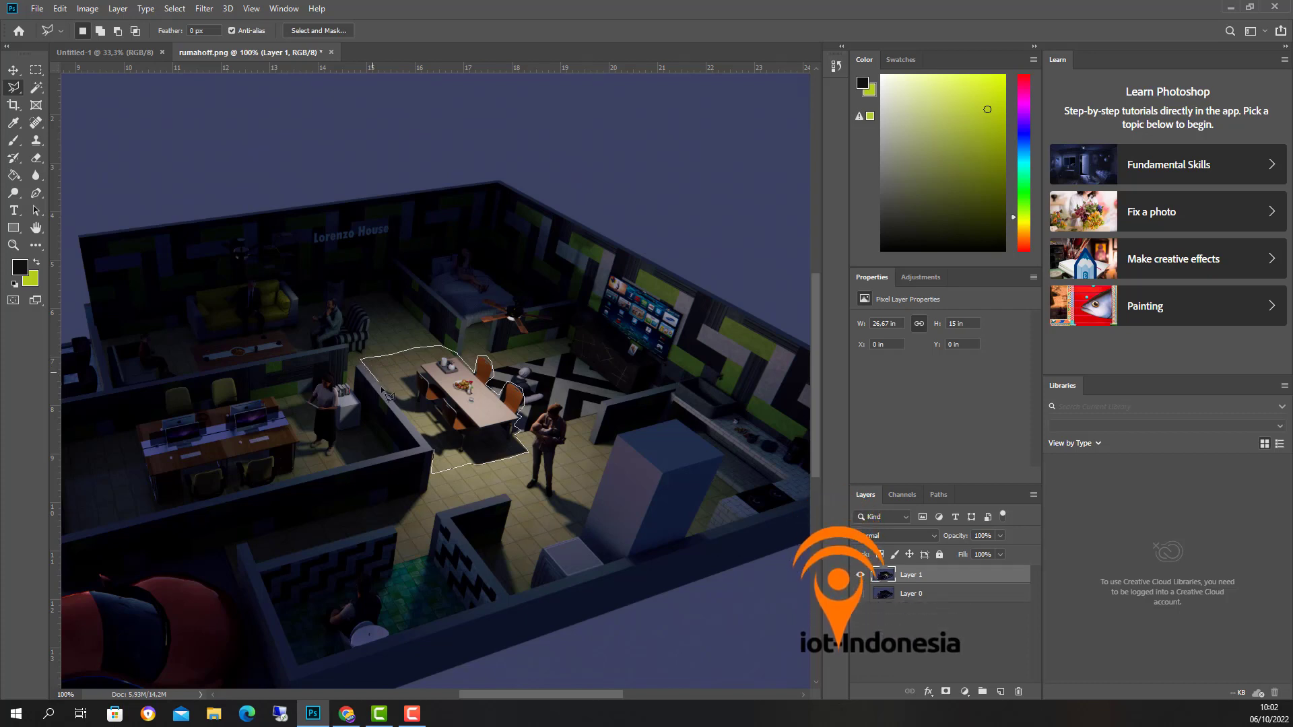
left_click(437, 449)
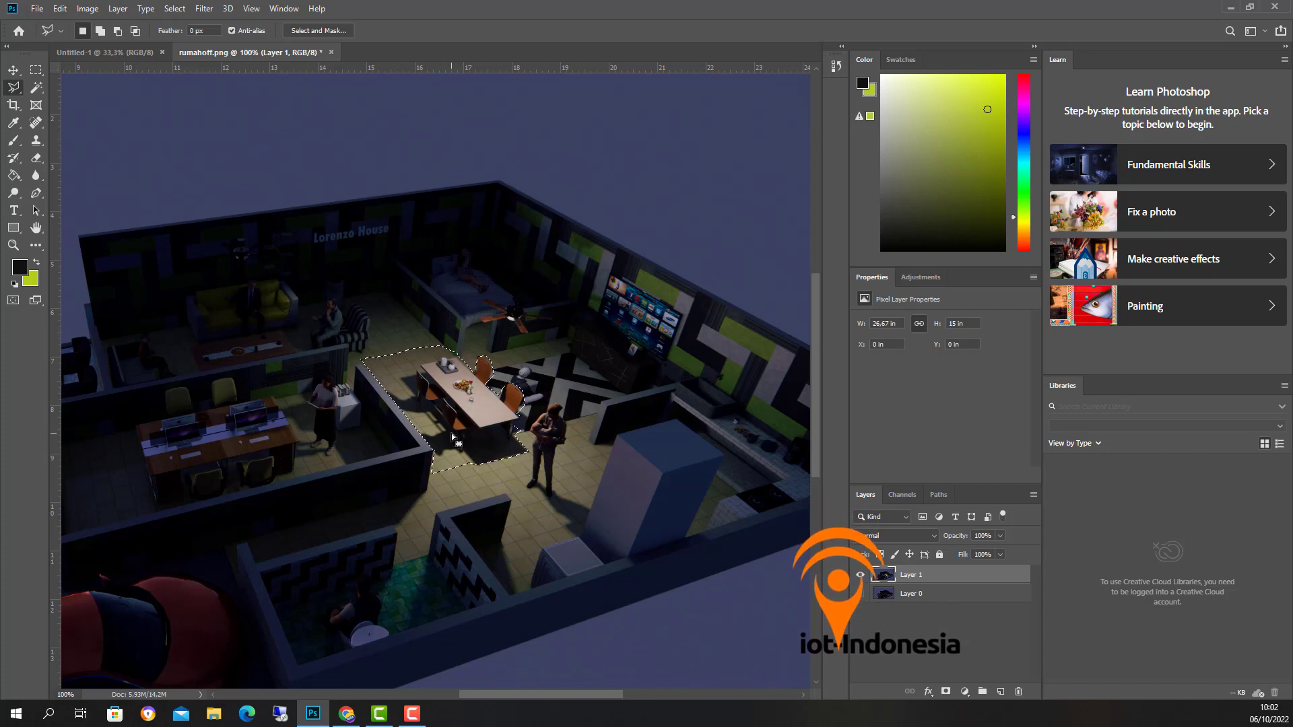
Step: Copy the selected dining area to a new layer, hide Layer 1, and show Layer 0 beneath the cutout
right_click(434, 437)
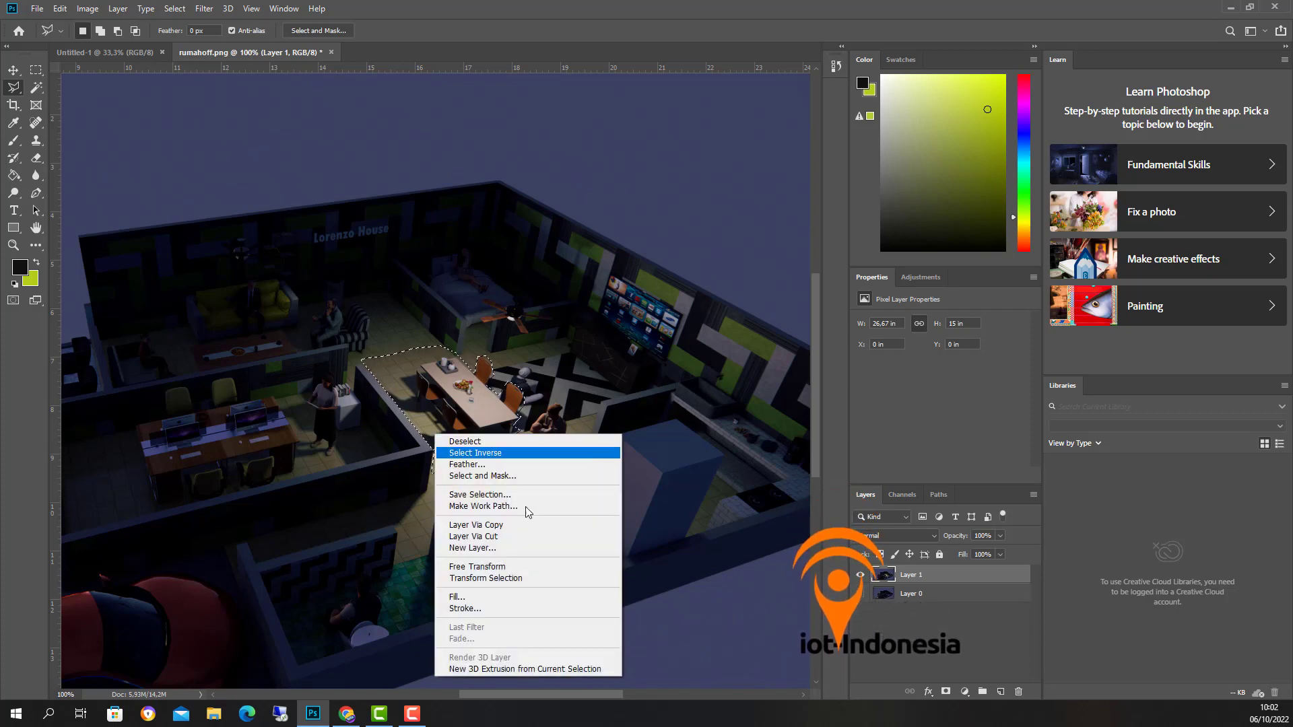
left_click(518, 525)
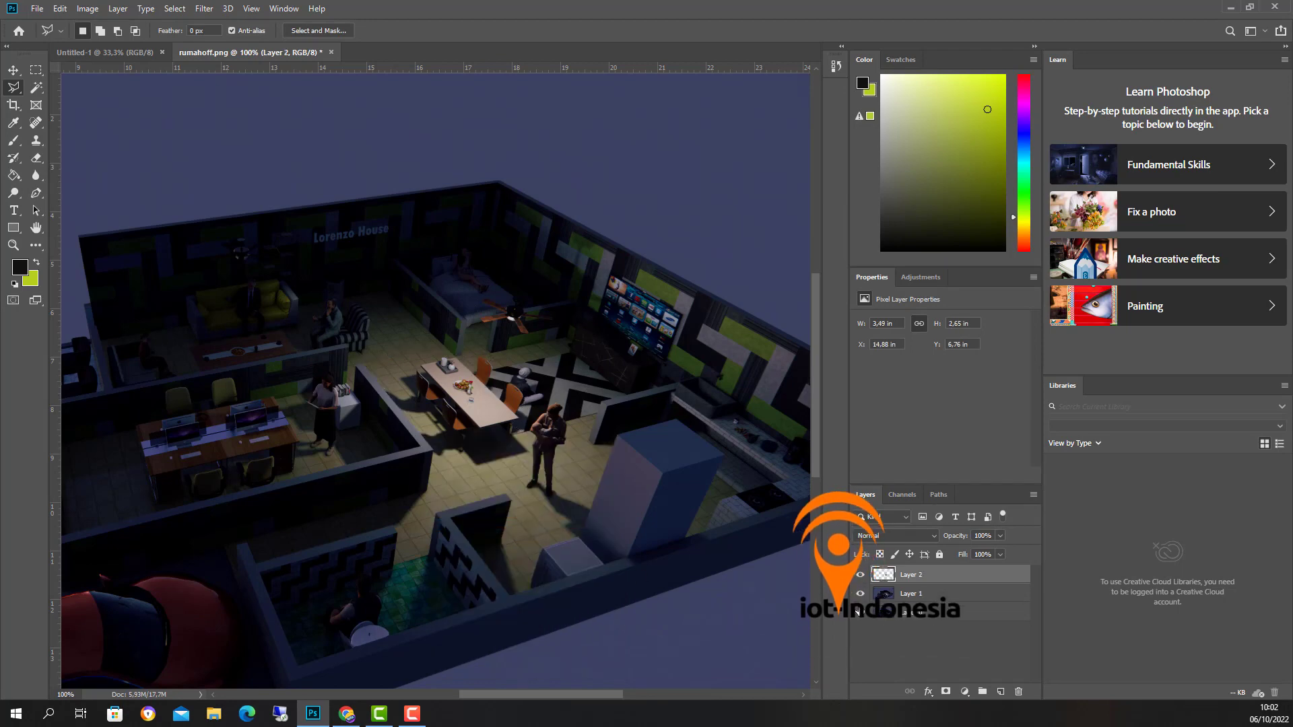
left_click(860, 593)
Step: Toggle the visibility of the dining area cutout to compare it against the dark house
left_click(860, 576)
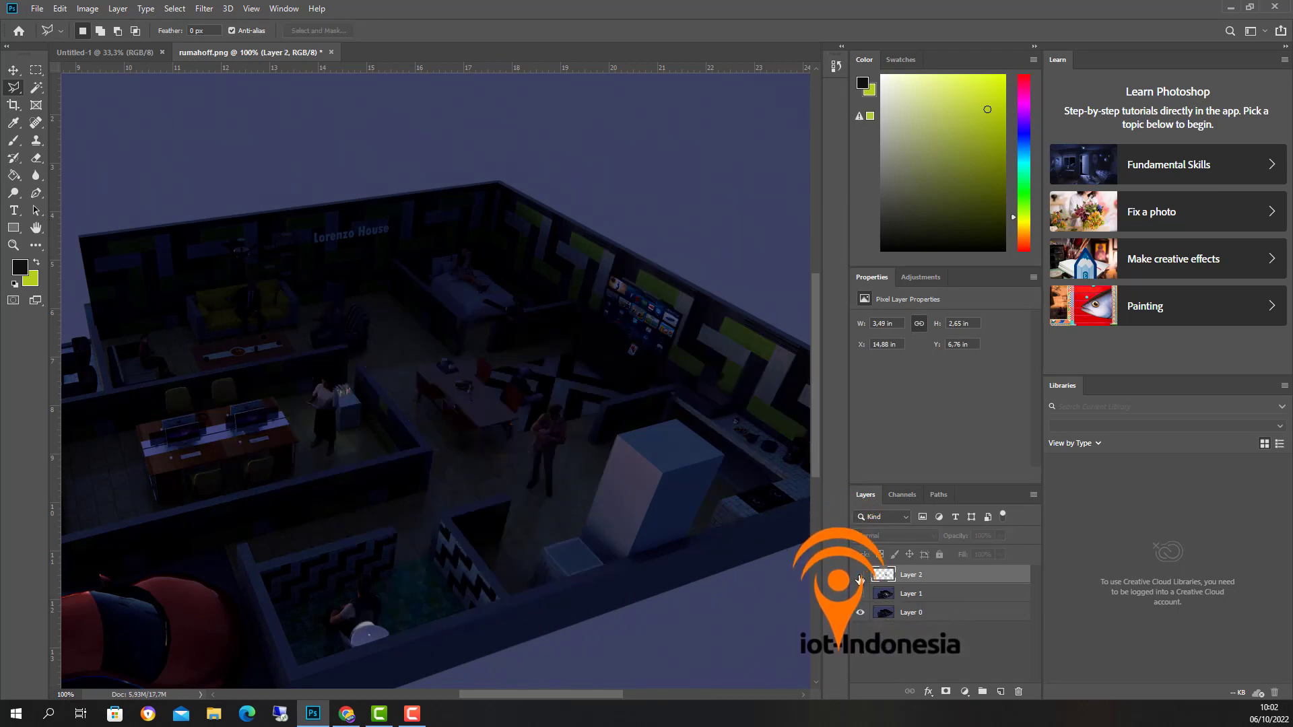
left_click(860, 576)
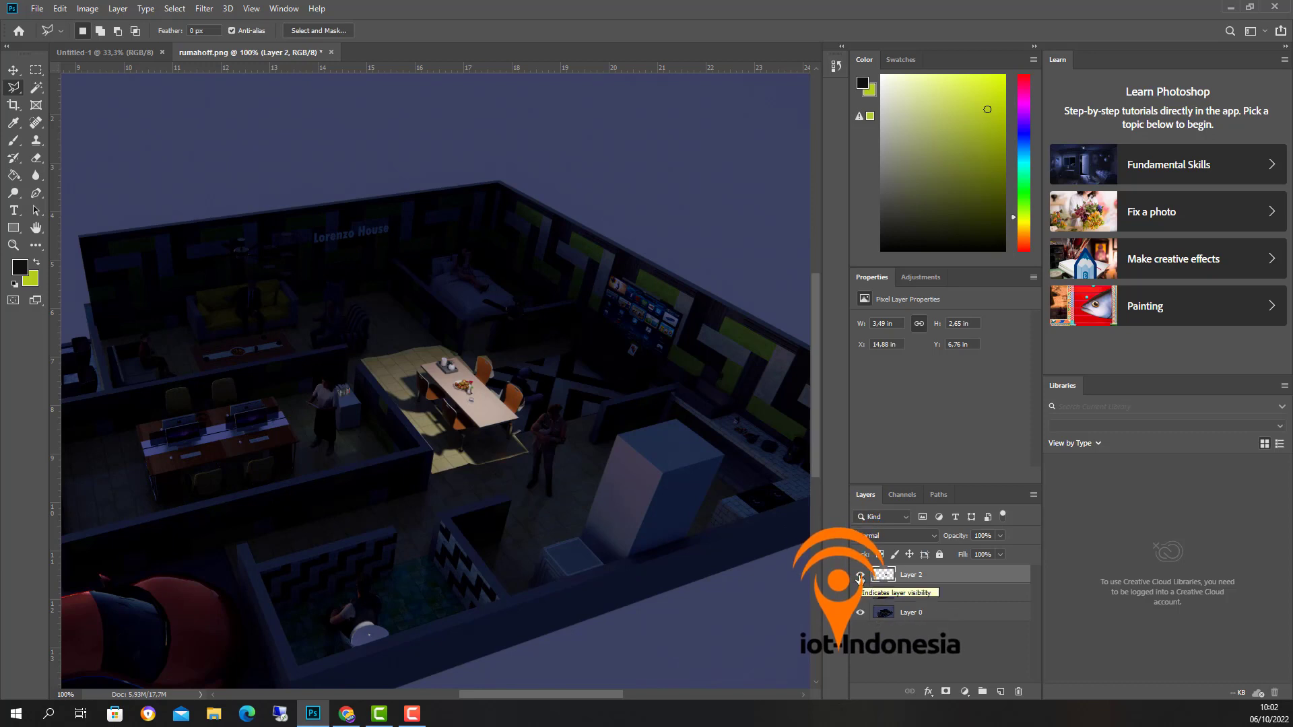
left_click(860, 575)
left_click(860, 576)
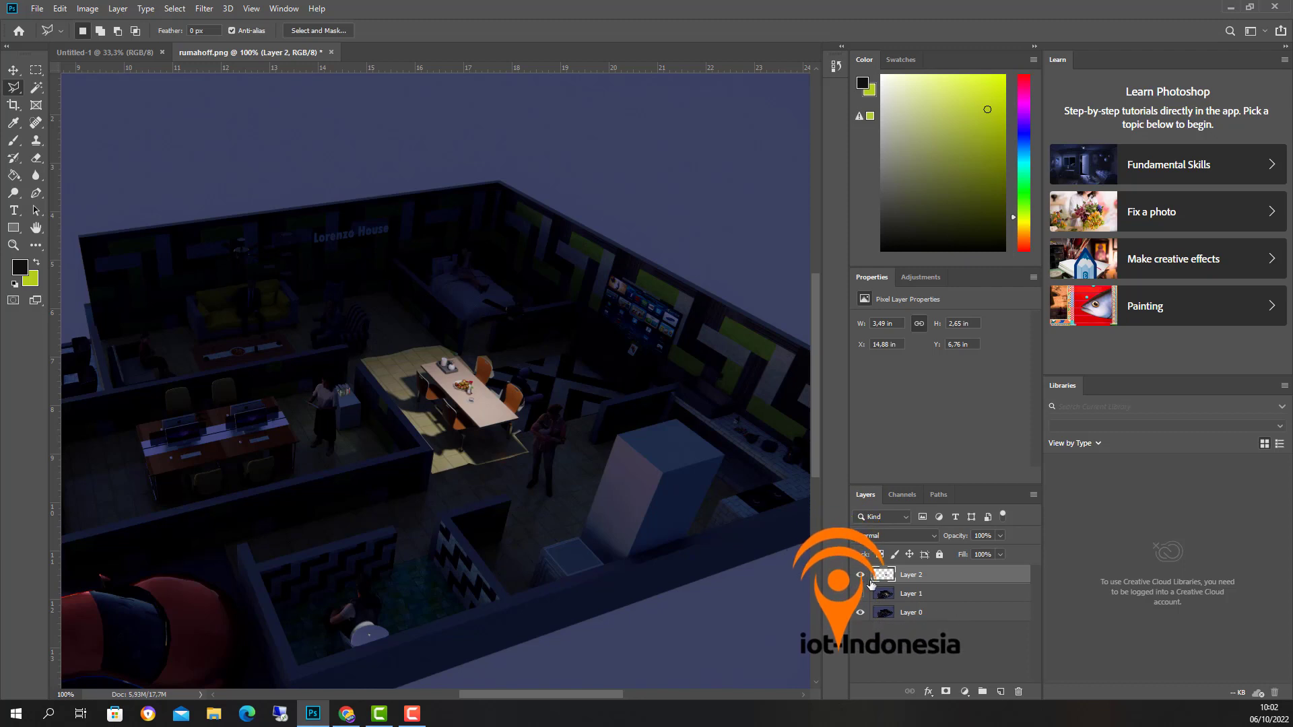
Step: Compare the dark house with and without the lit dining table on Layer 2, leaving Layer 2 visible
right_click(875, 580)
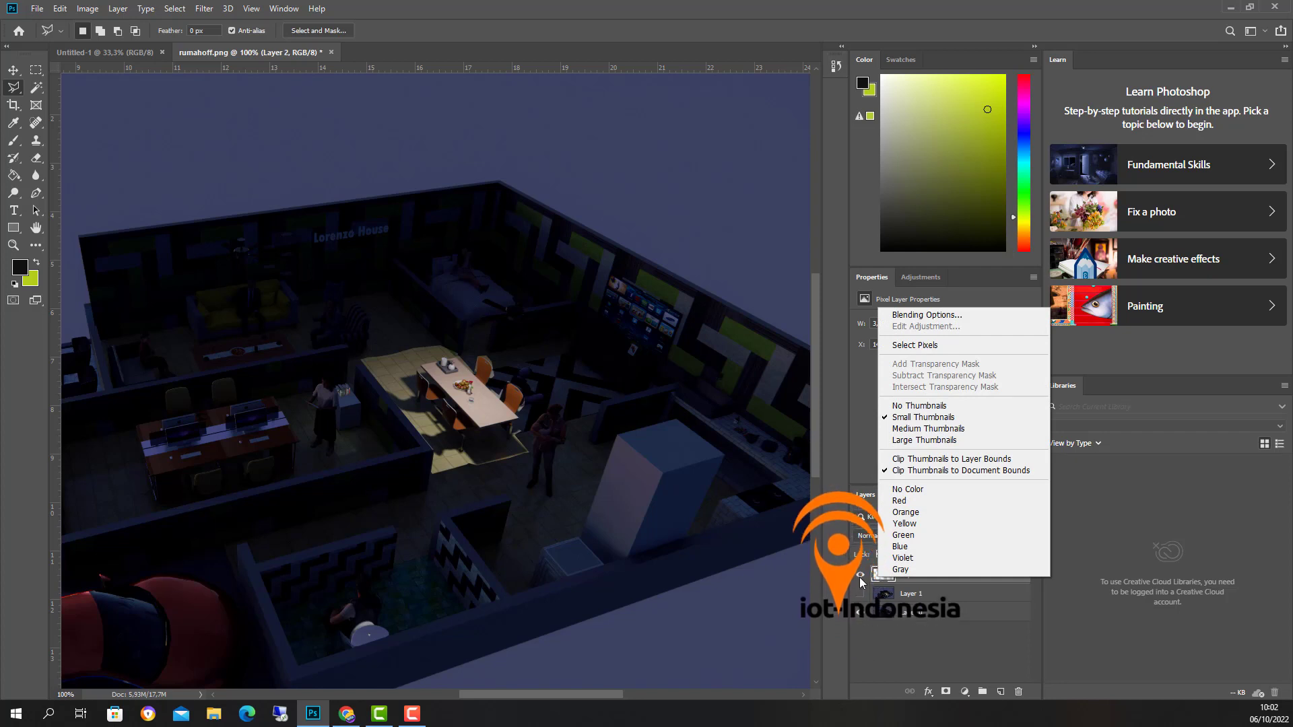
left_click(873, 581)
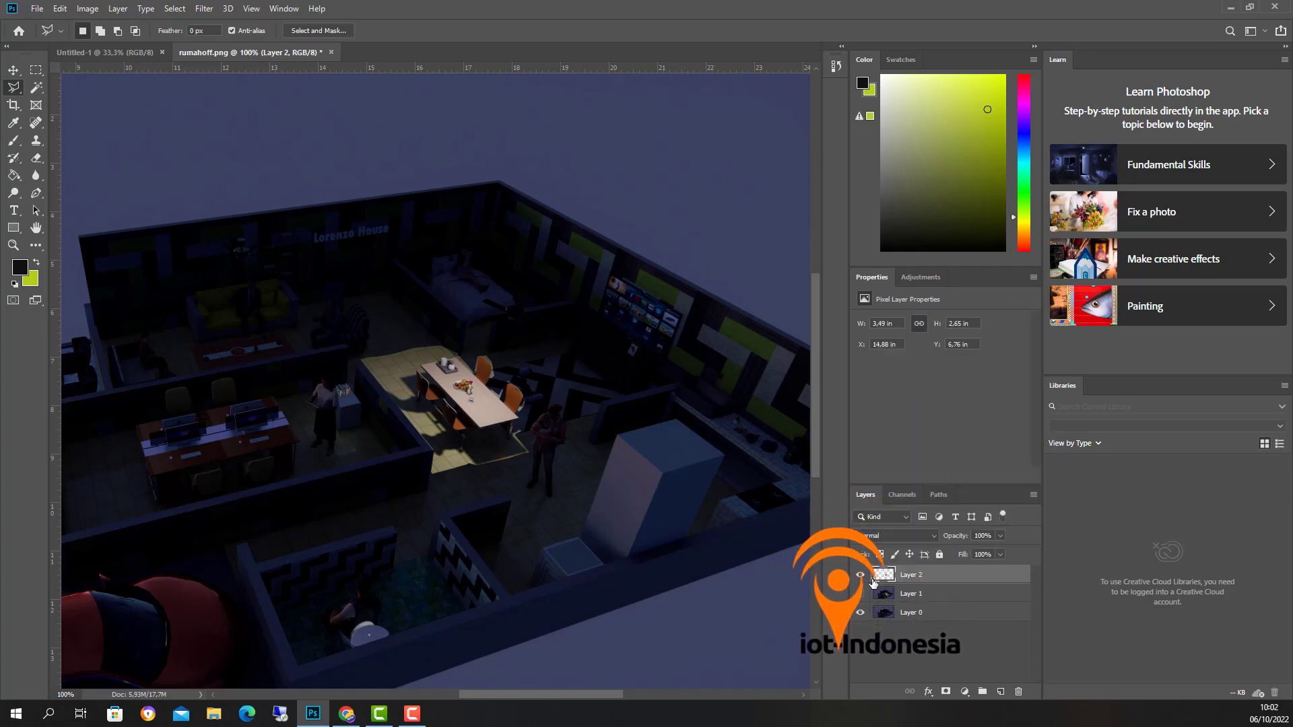
left_click(860, 575)
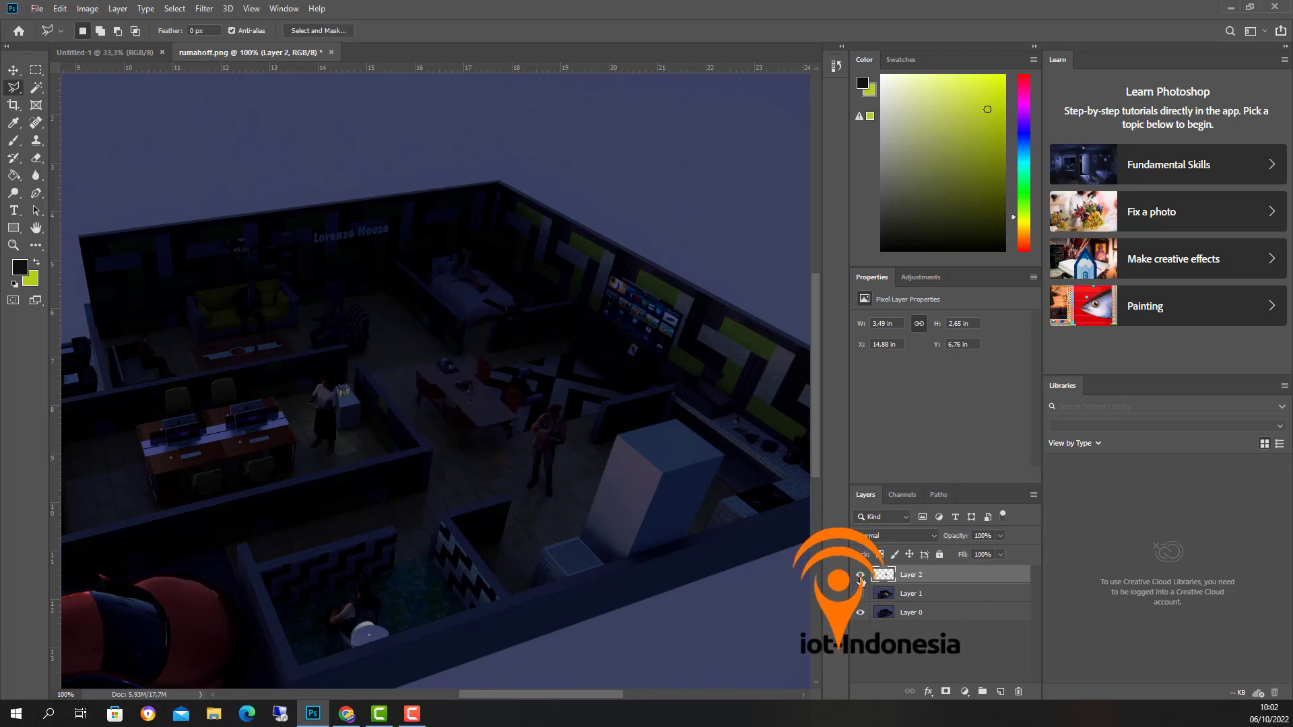
left_click(860, 575)
left_click(860, 575)
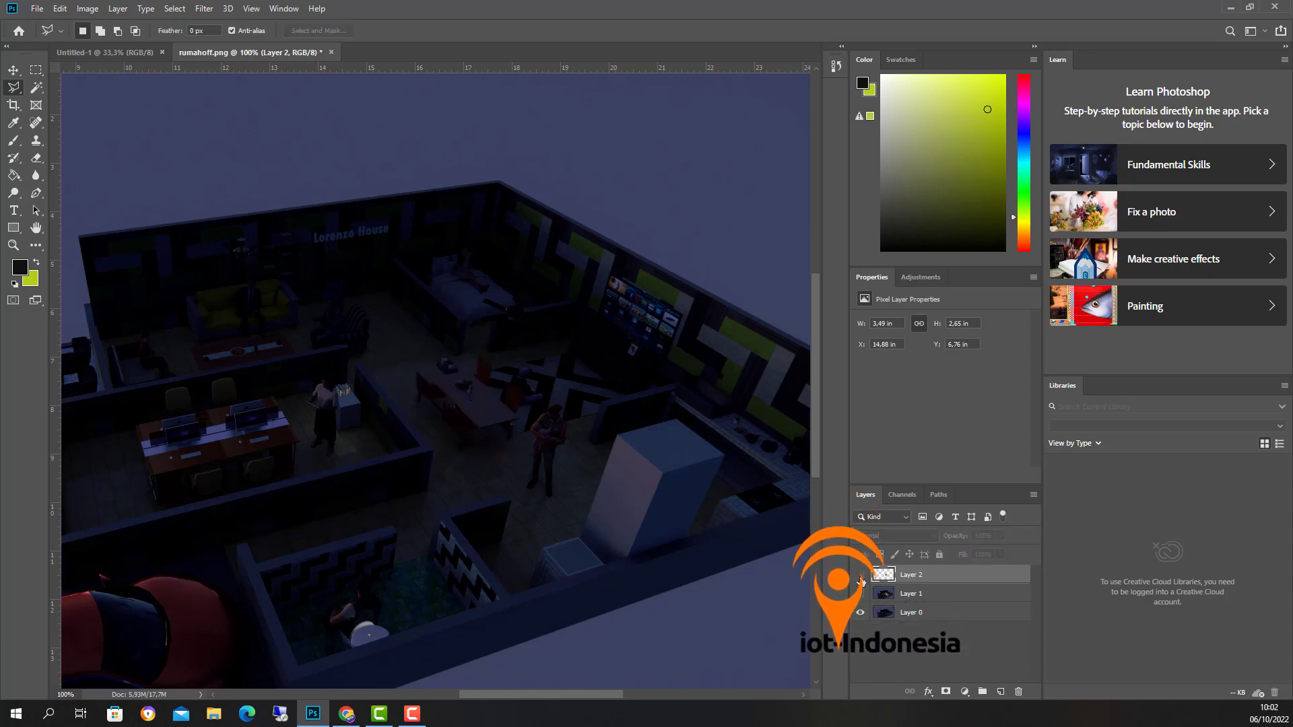
left_click(860, 575)
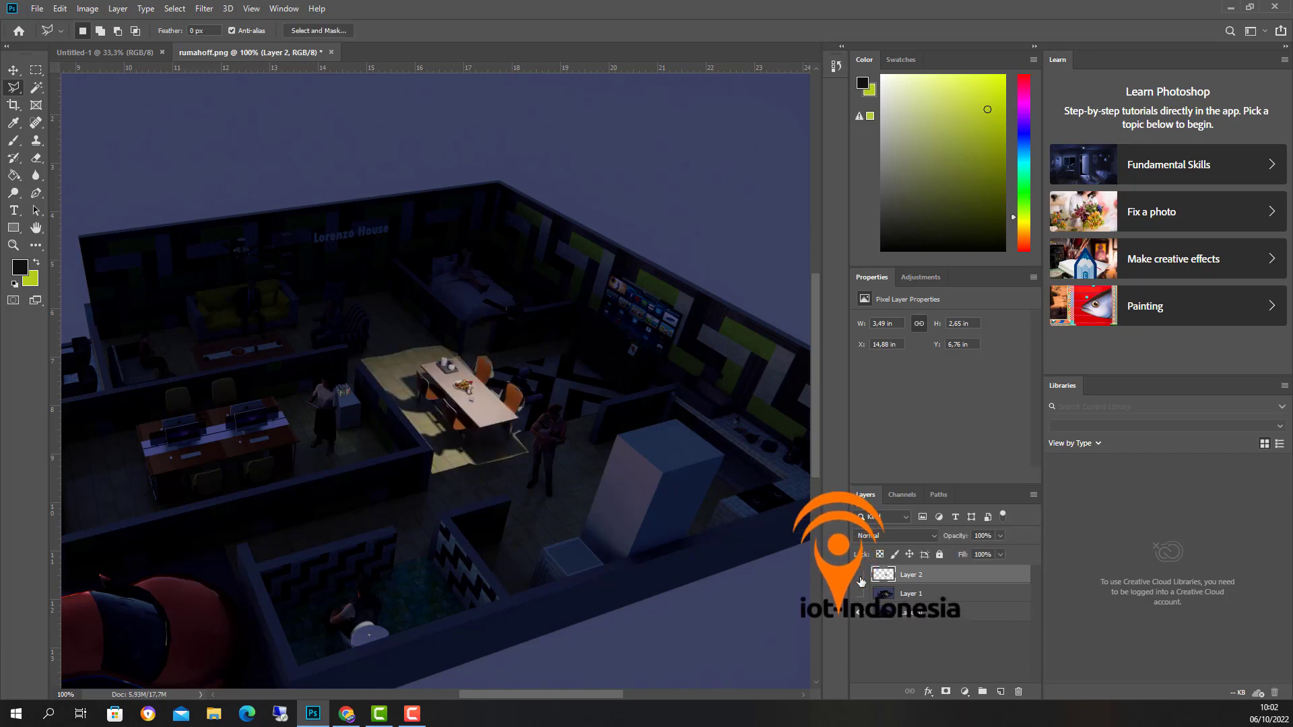
left_click(860, 575)
left_click(860, 575)
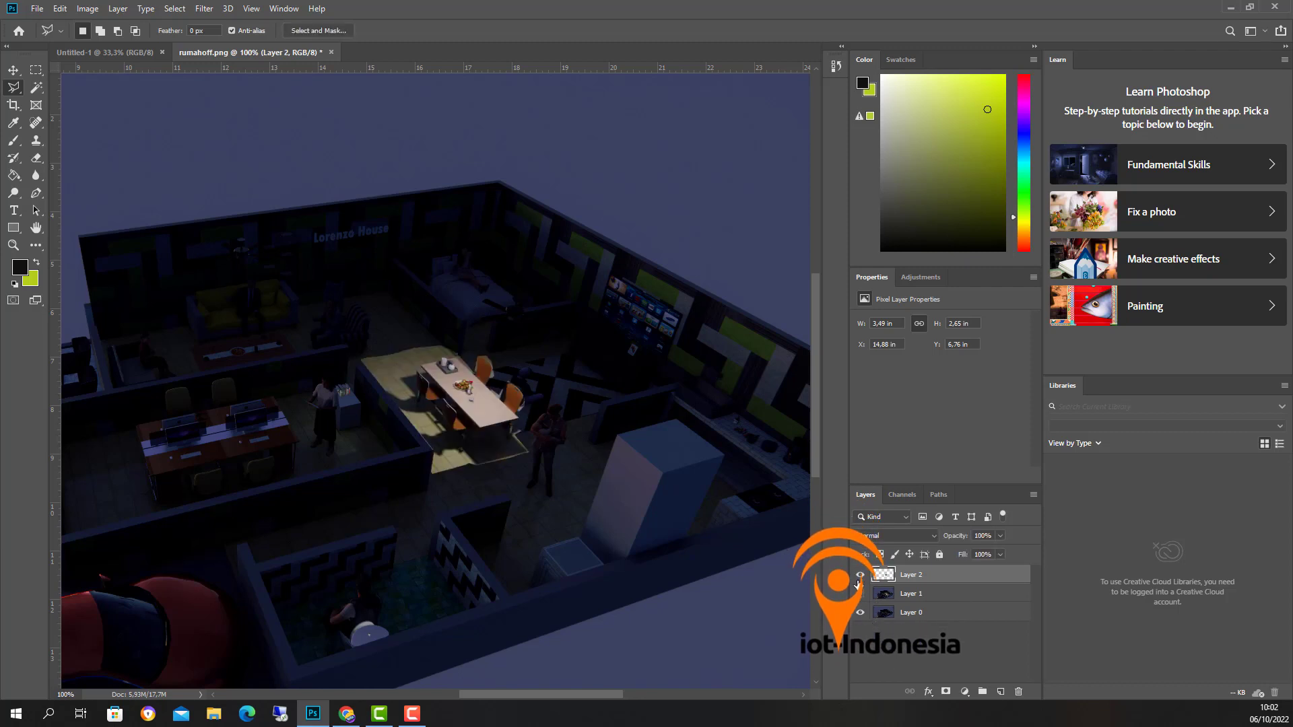
left_click(860, 575)
left_click(860, 575)
Step: Hide Layer 0 and export the transparent dining area cutout as a PNG named makanon in the ###latihan folder
left_click(860, 612)
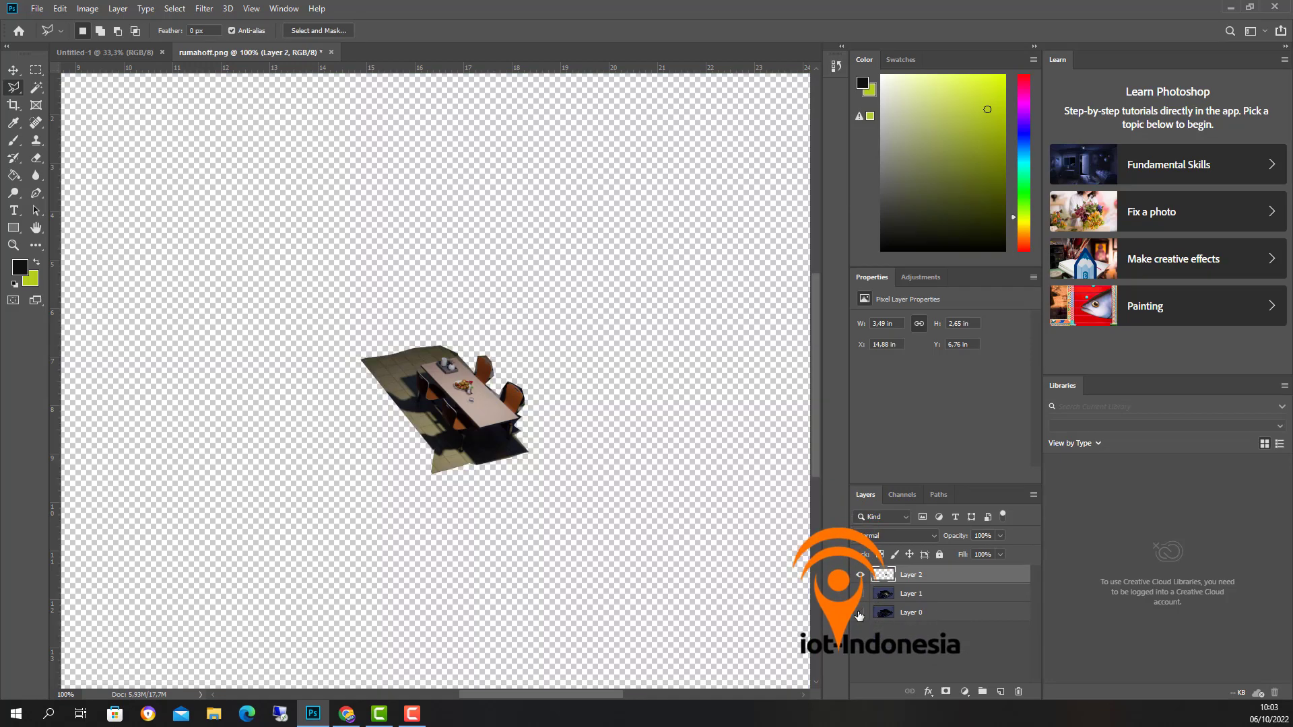
left_click(37, 8)
mouse_move(107, 194)
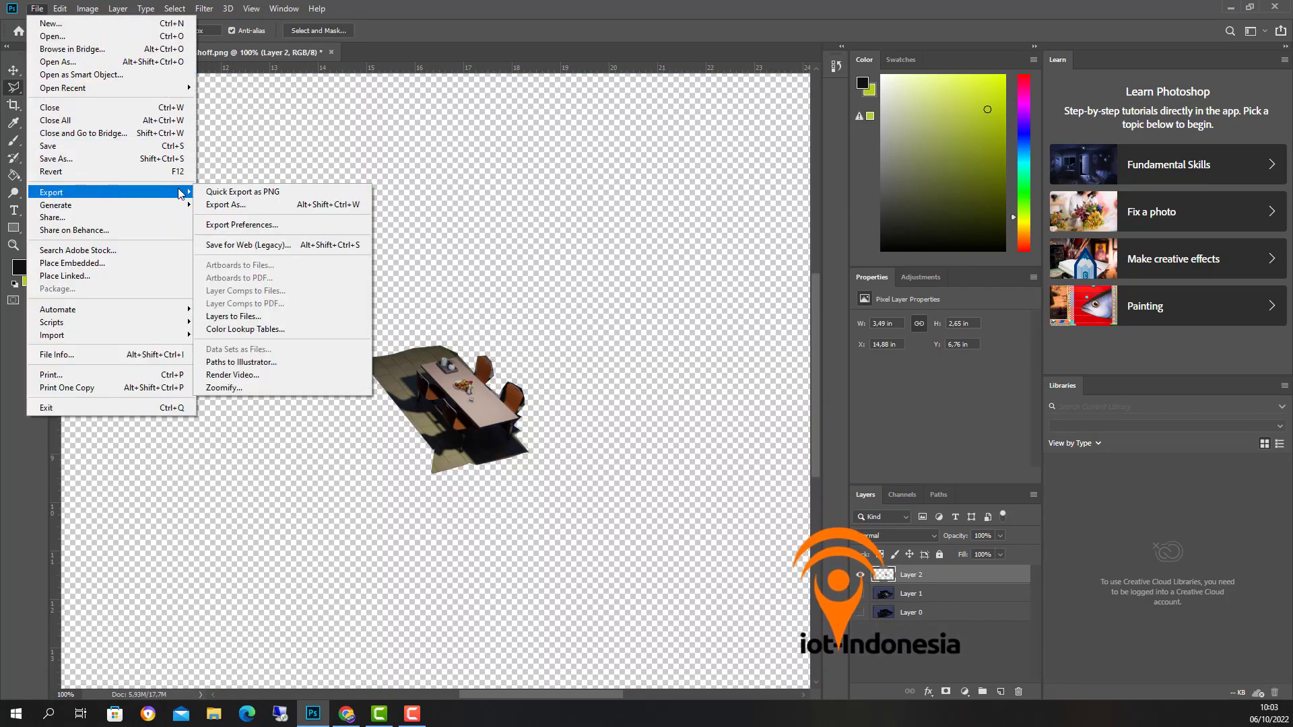
left_click(244, 193)
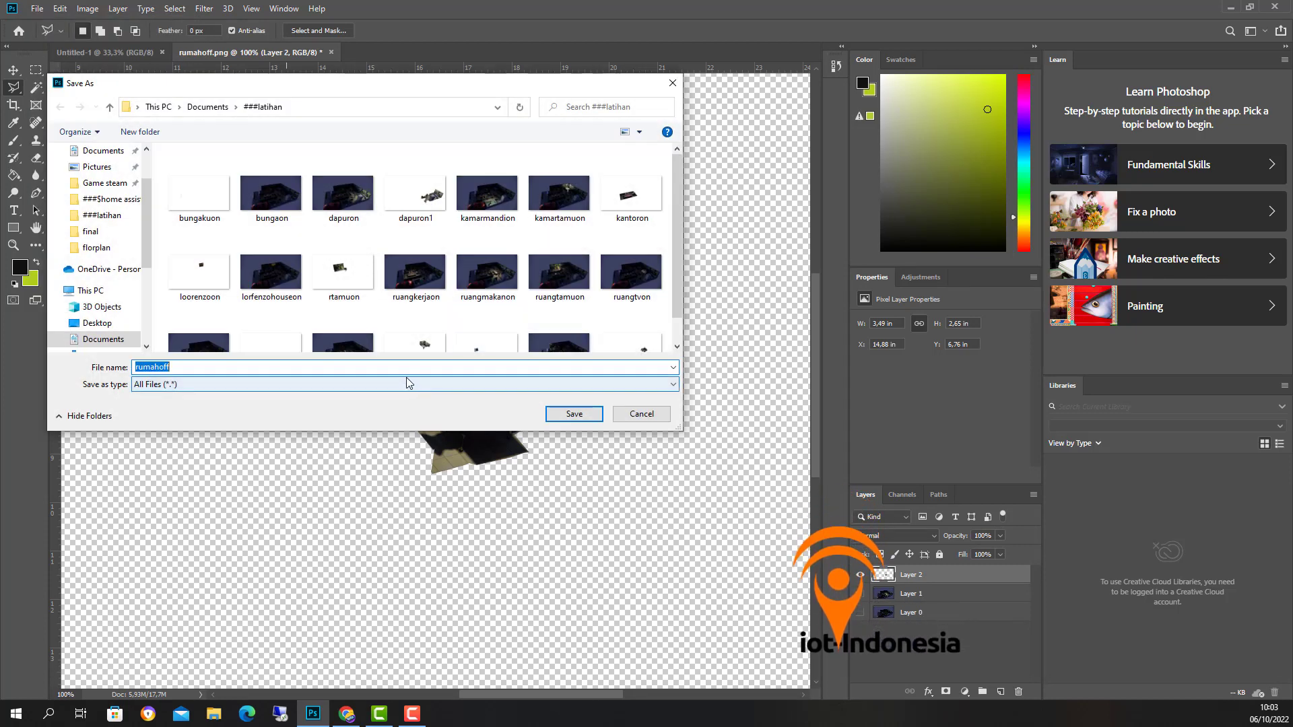
type("akanon")
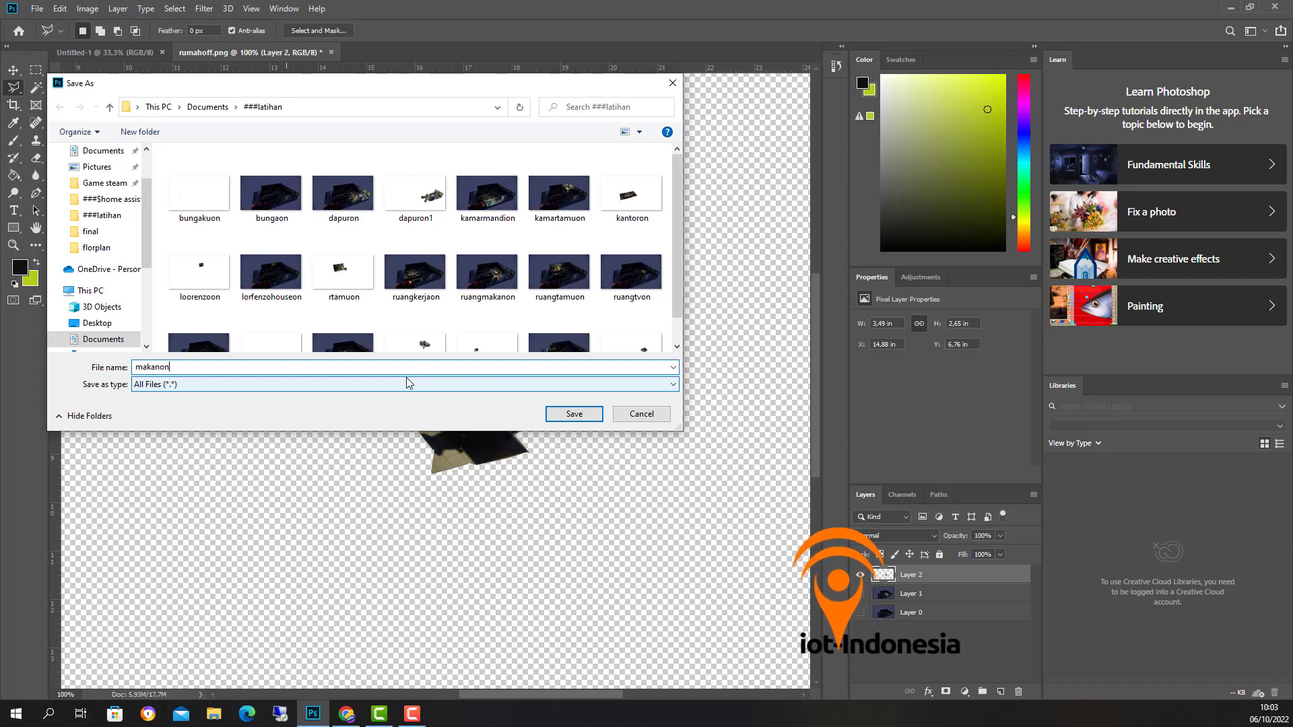
key("Return")
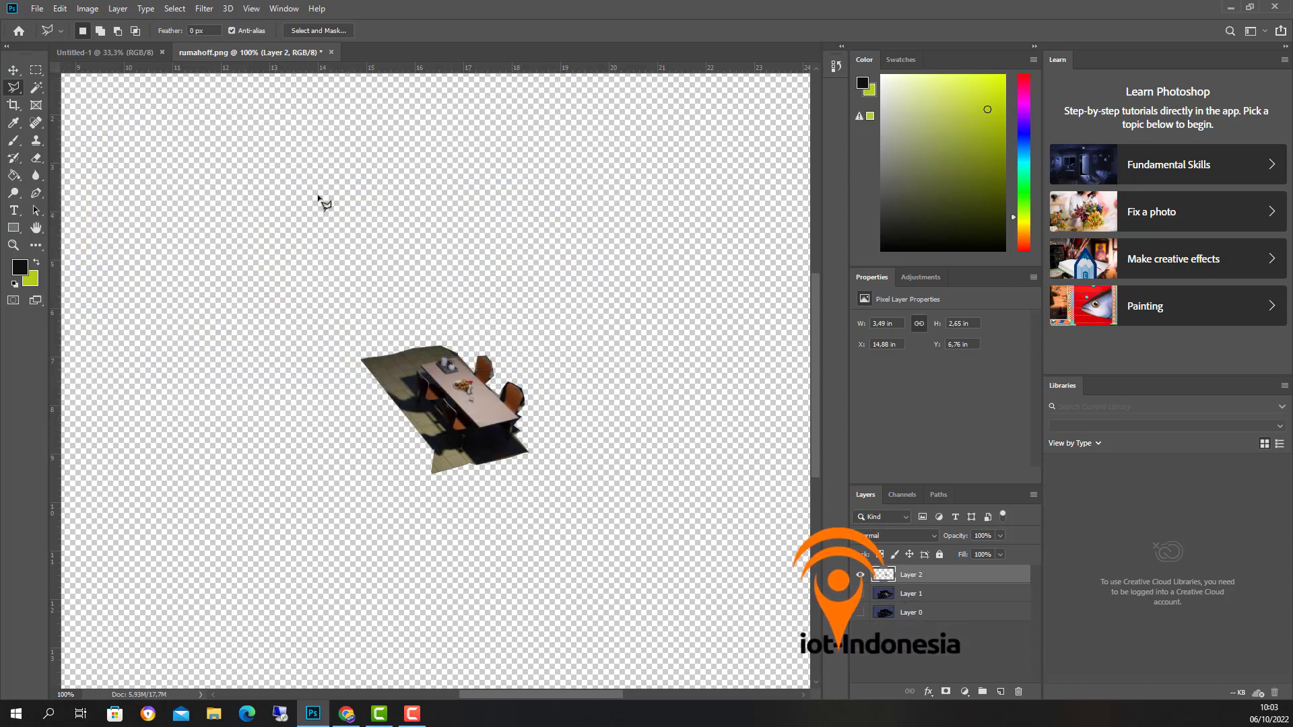
Step: Switch to File Explorer, open the ###latihan folder and look through its image files
left_click(214, 714)
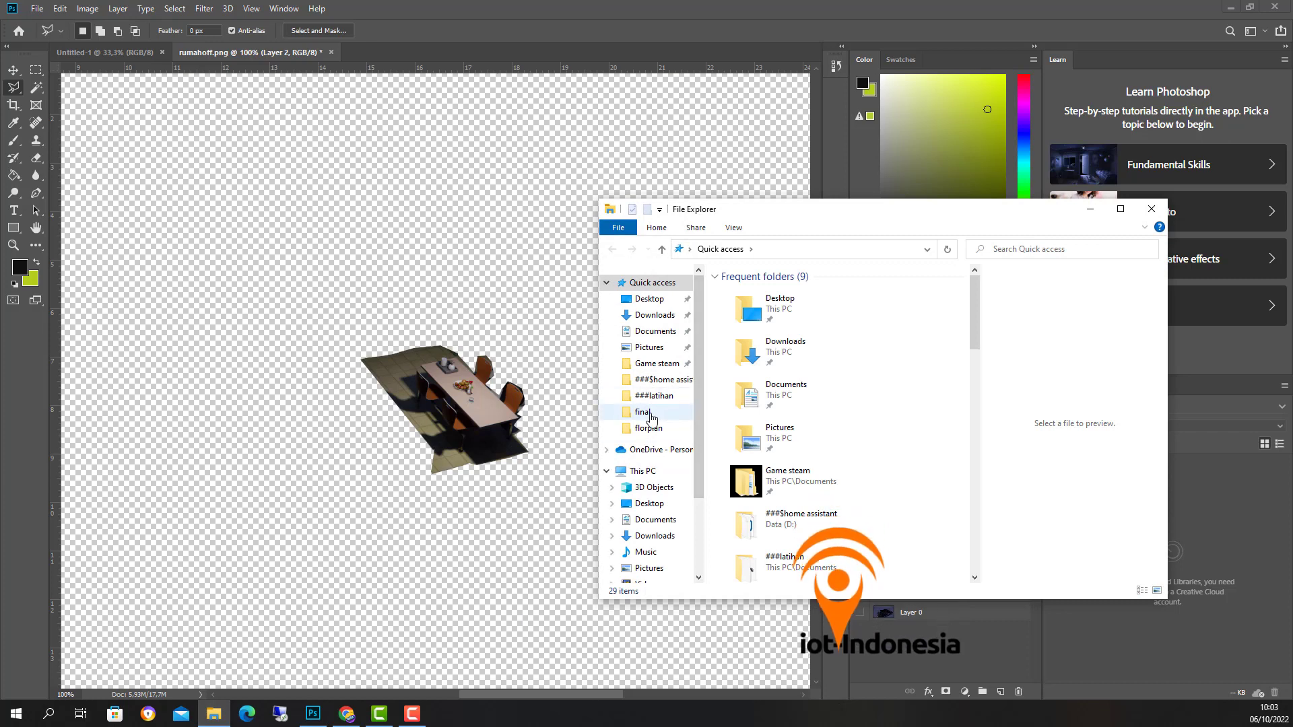
left_click(656, 396)
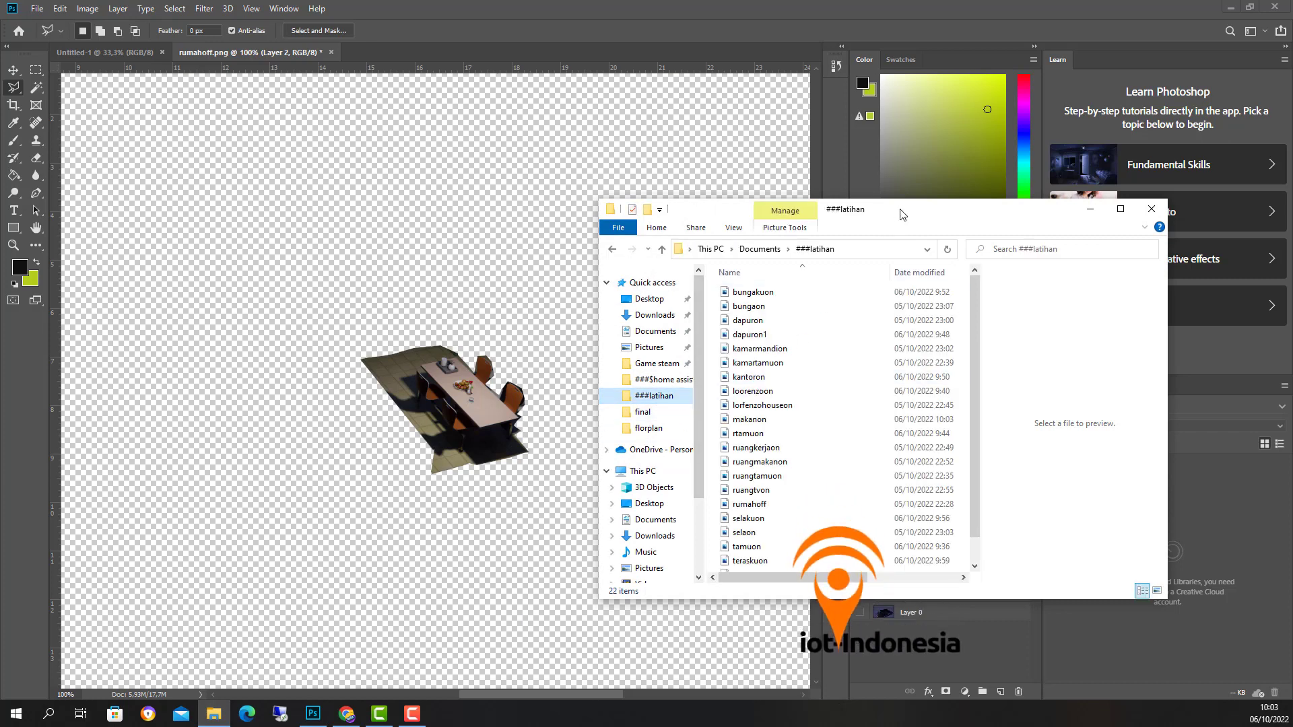
left_click_drag(895, 211, 557, 181)
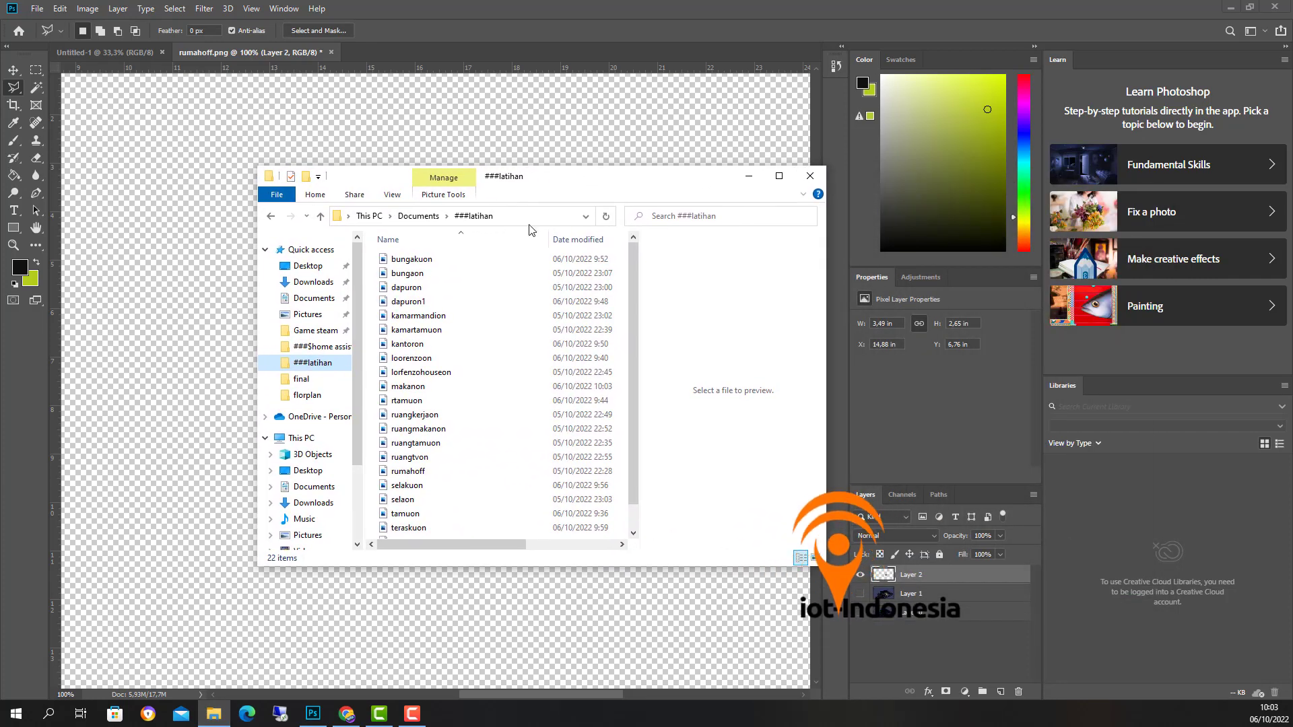
scroll(459, 478, "down", 1)
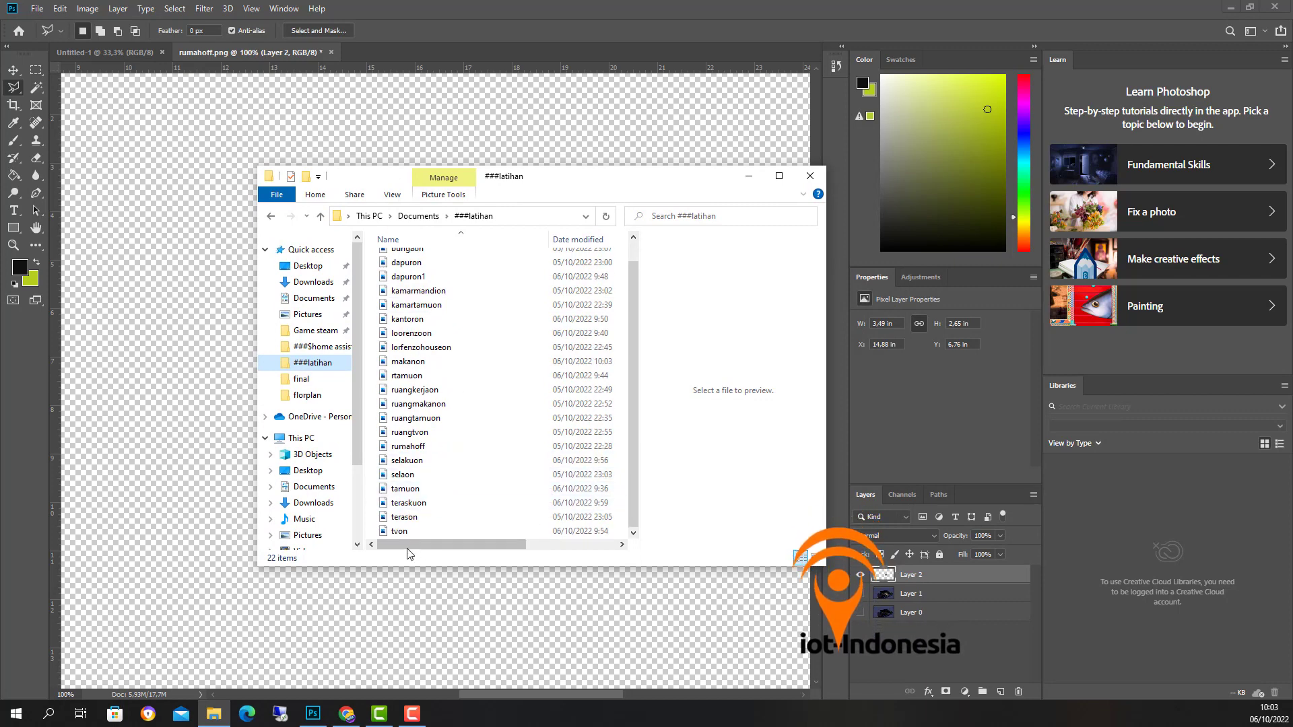
scroll(408, 290, "up", 1)
Step: Preview the exported cutouts and source renders, delete the finished bungaon and dapuron renders, and minimize the folder window
left_click(412, 260)
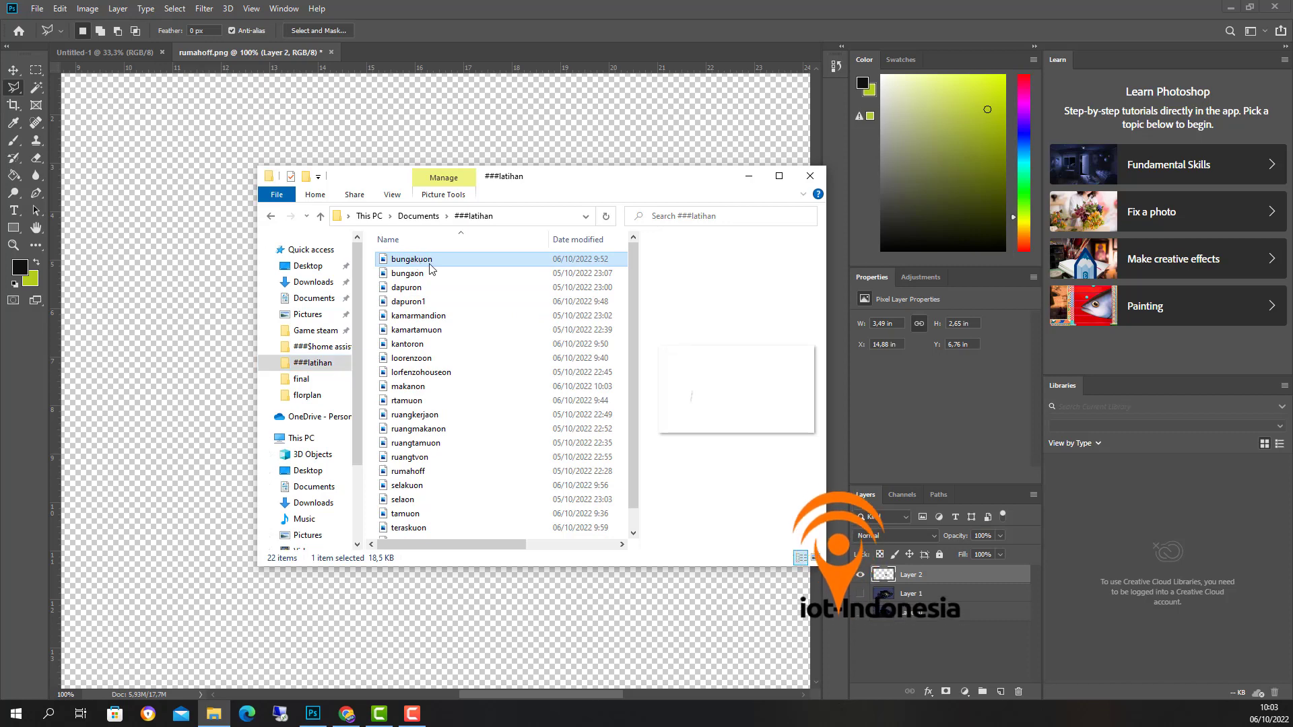
left_click(402, 274)
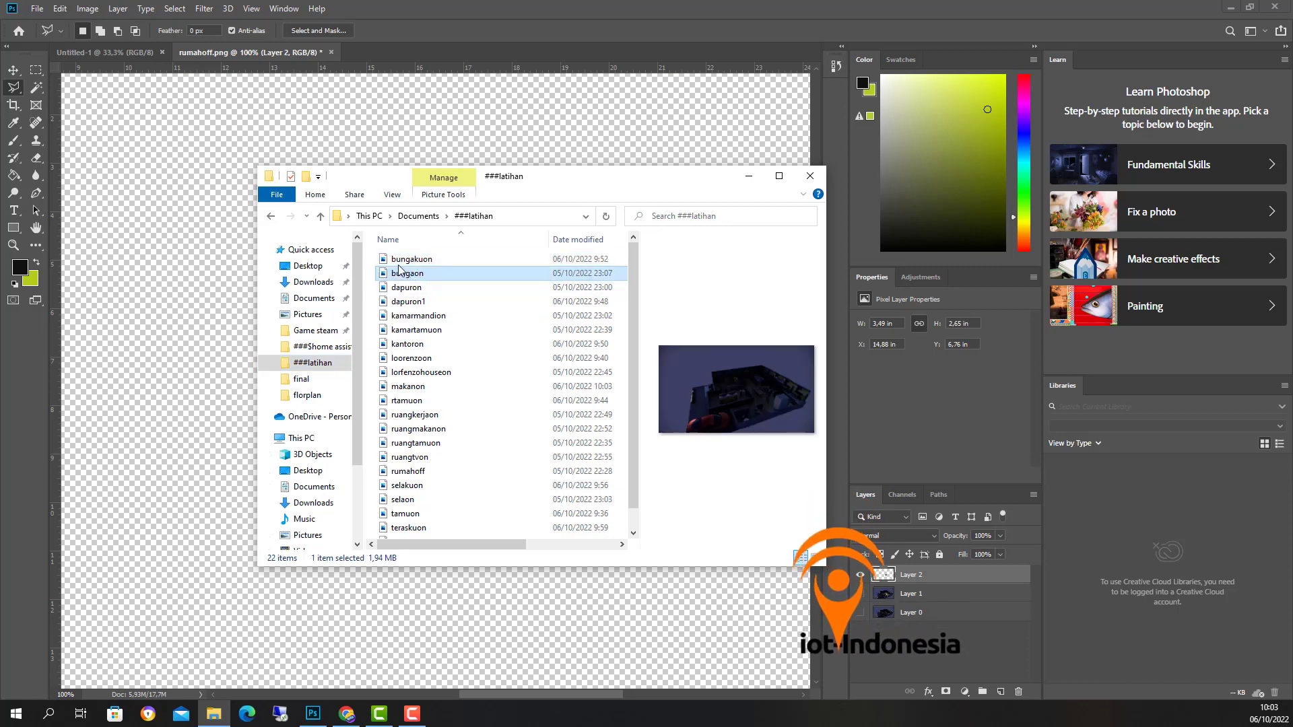
key("Up")
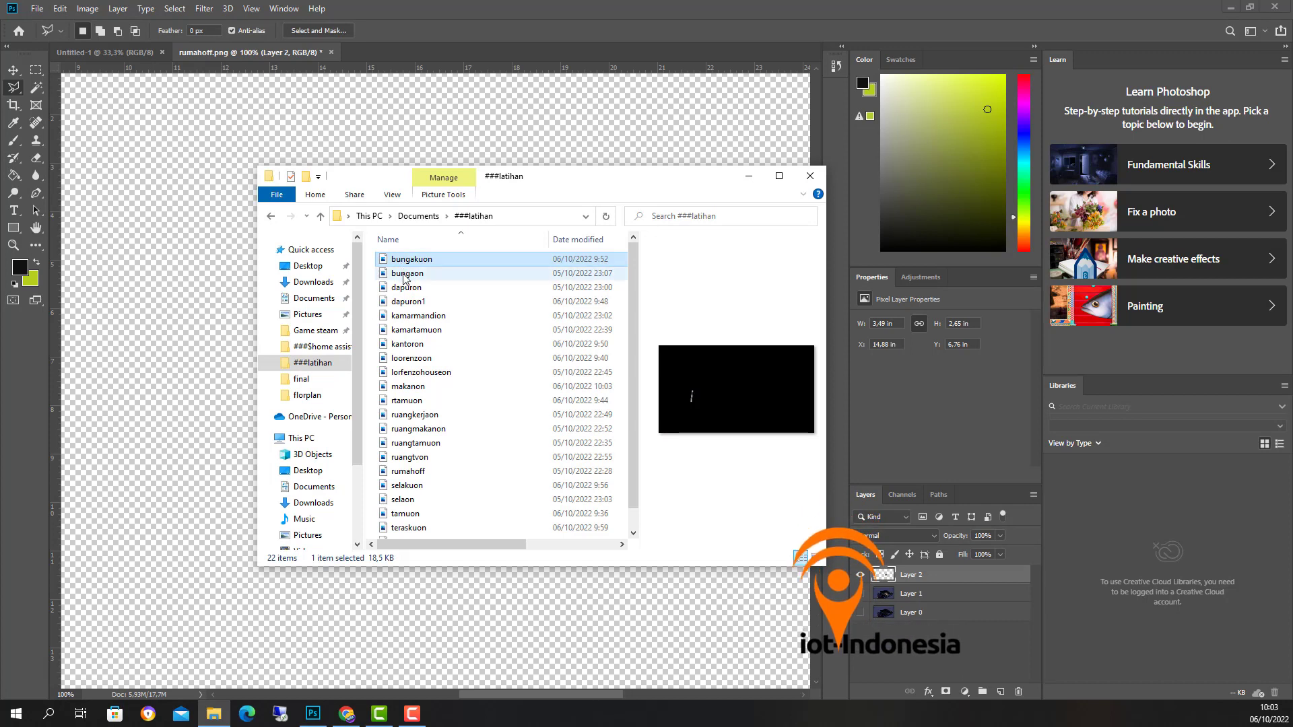
left_click(404, 276)
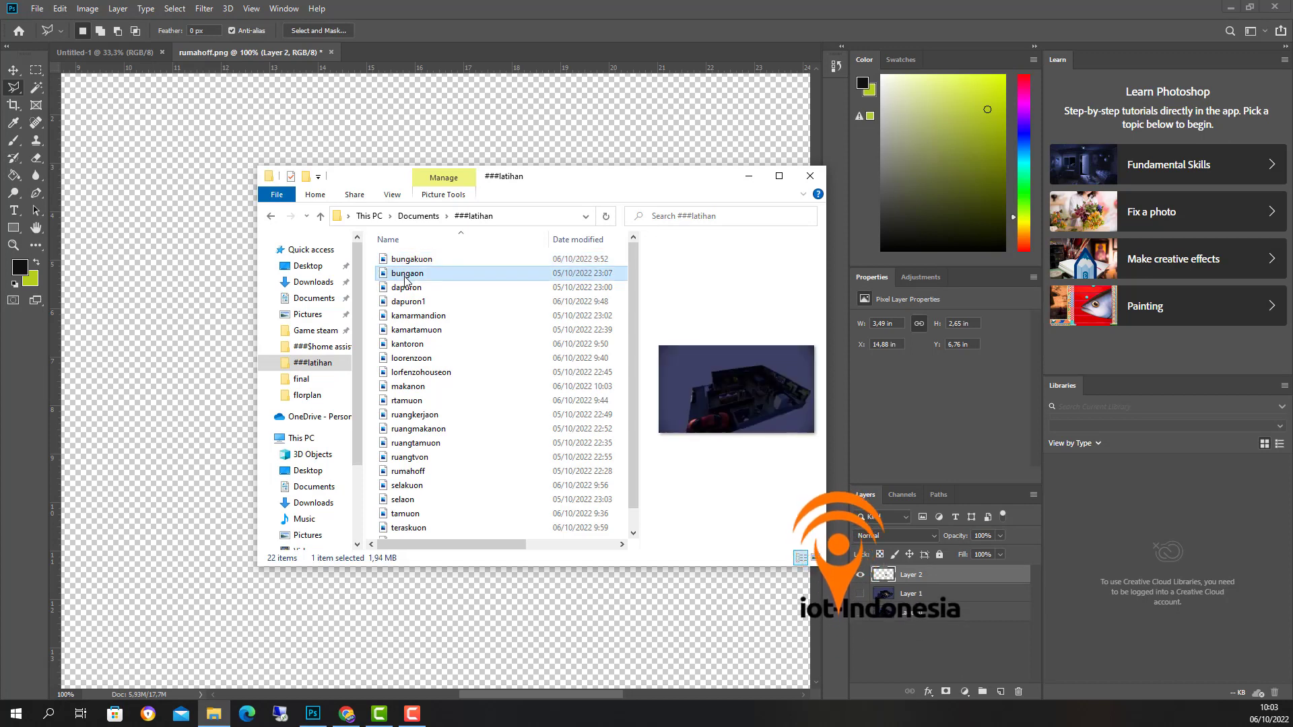
key("Delete")
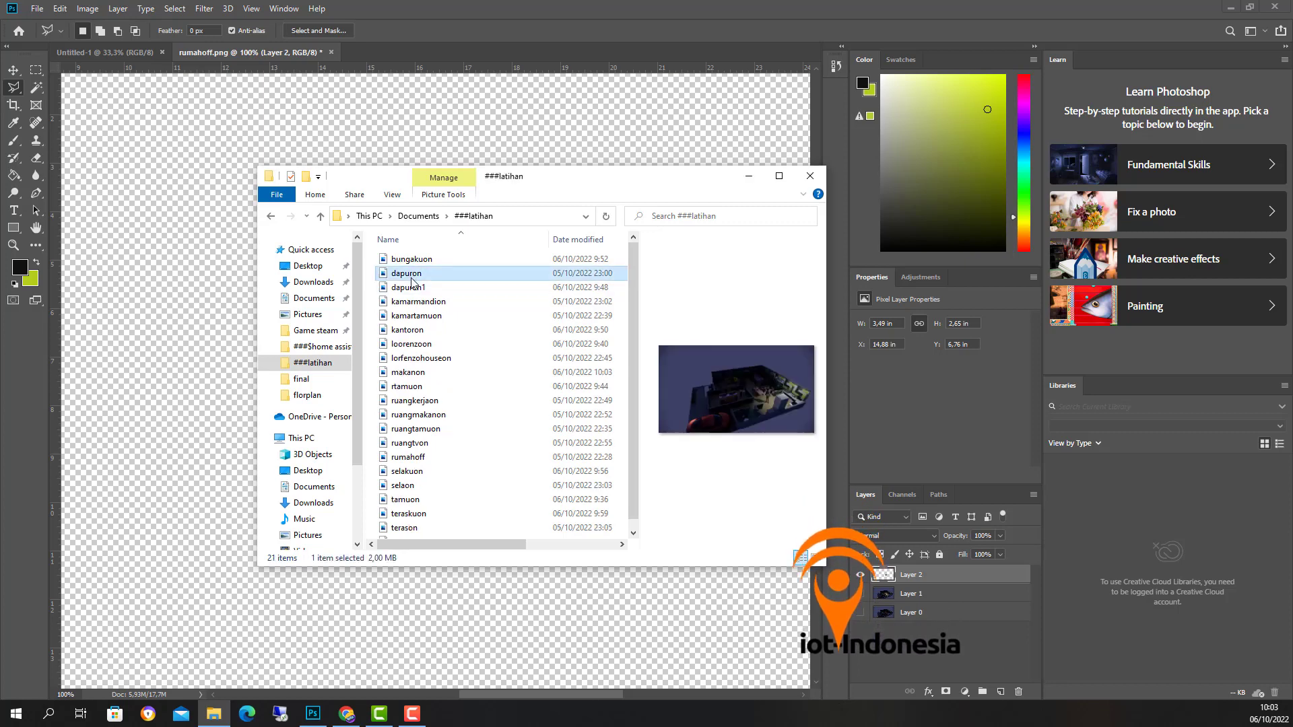
left_click(411, 288)
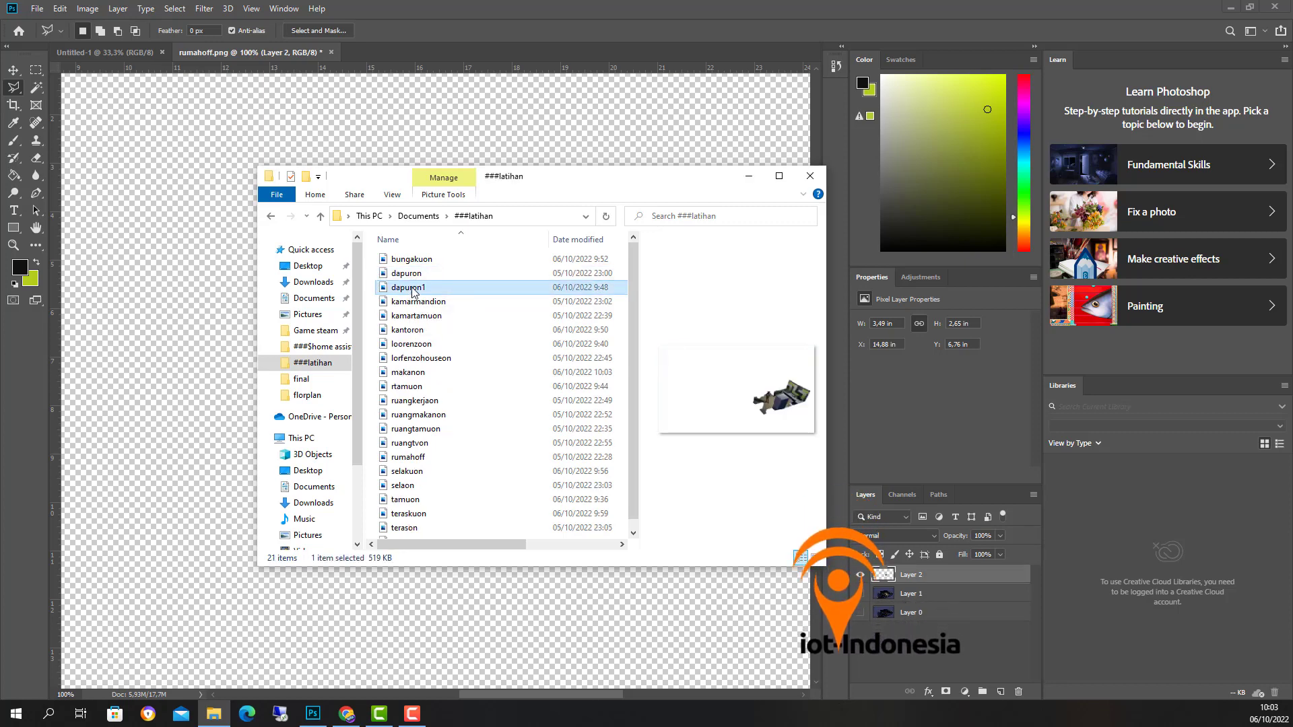
left_click(413, 274)
key("Delete")
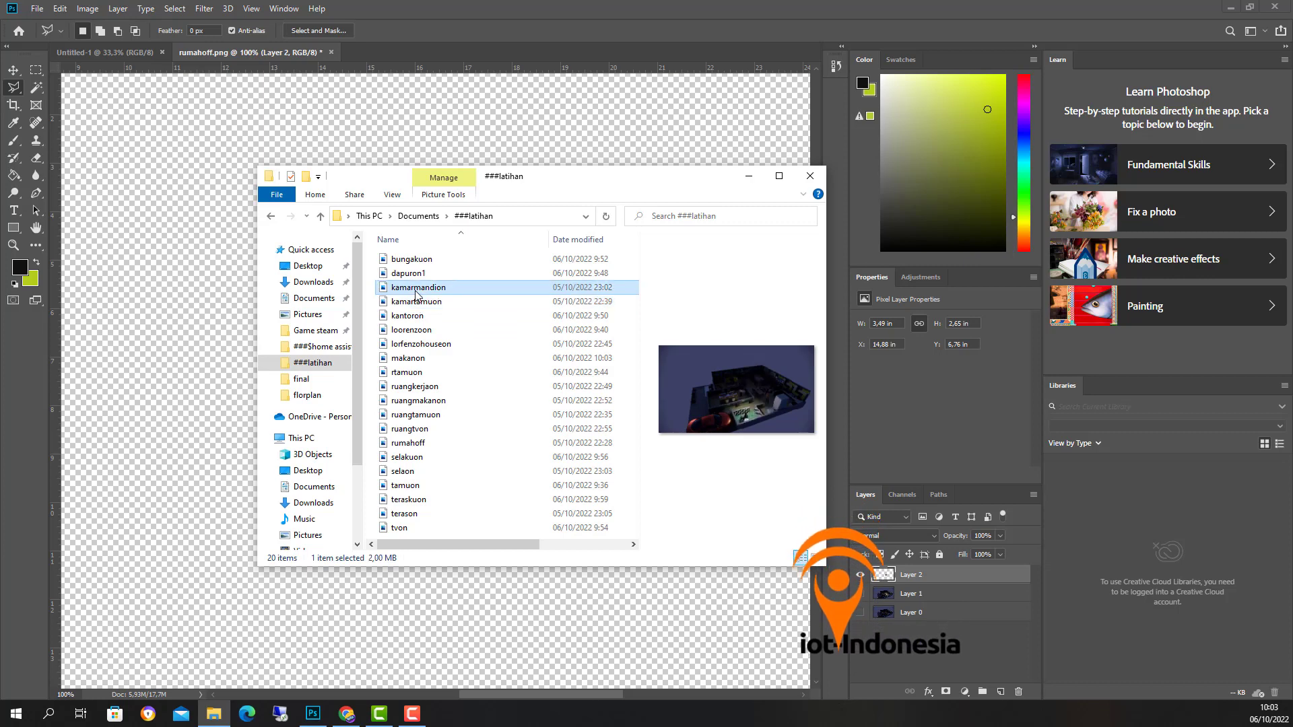
left_click(748, 177)
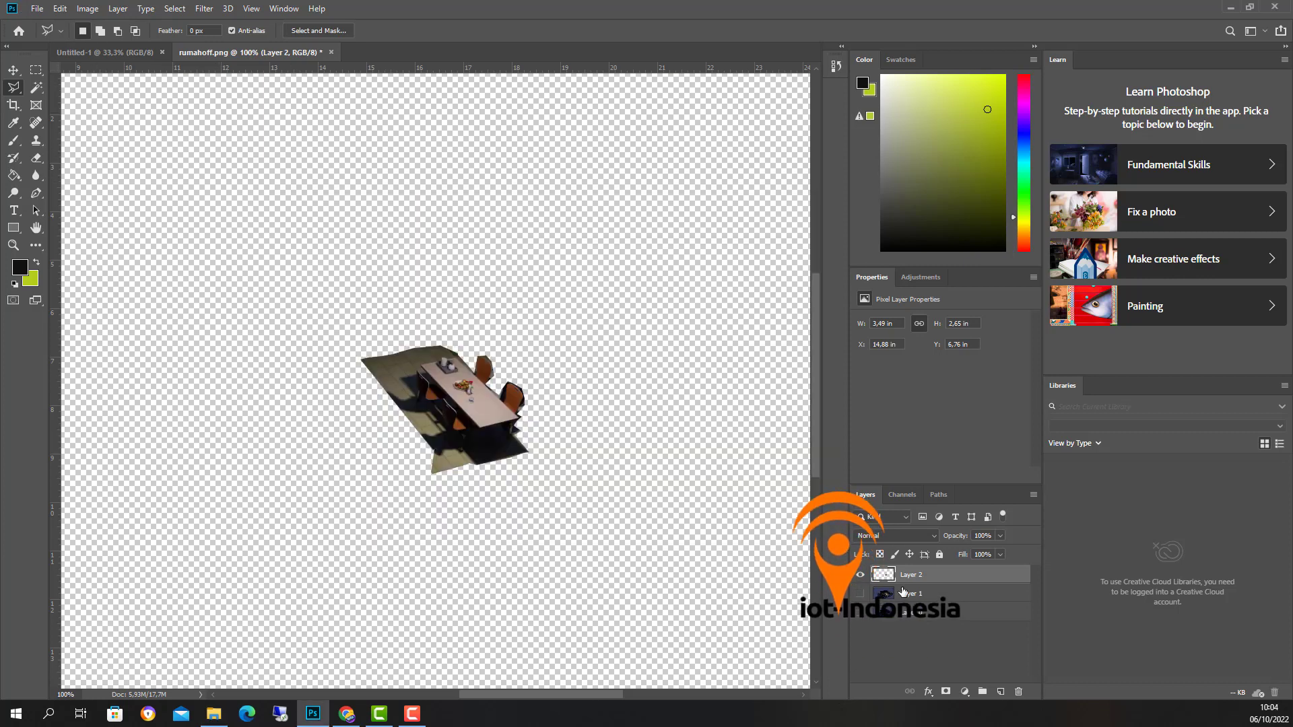
Step: Delete Layer 2 and Layer 1 from rumahoff.png and show the dark house on Layer 0
key("Delete")
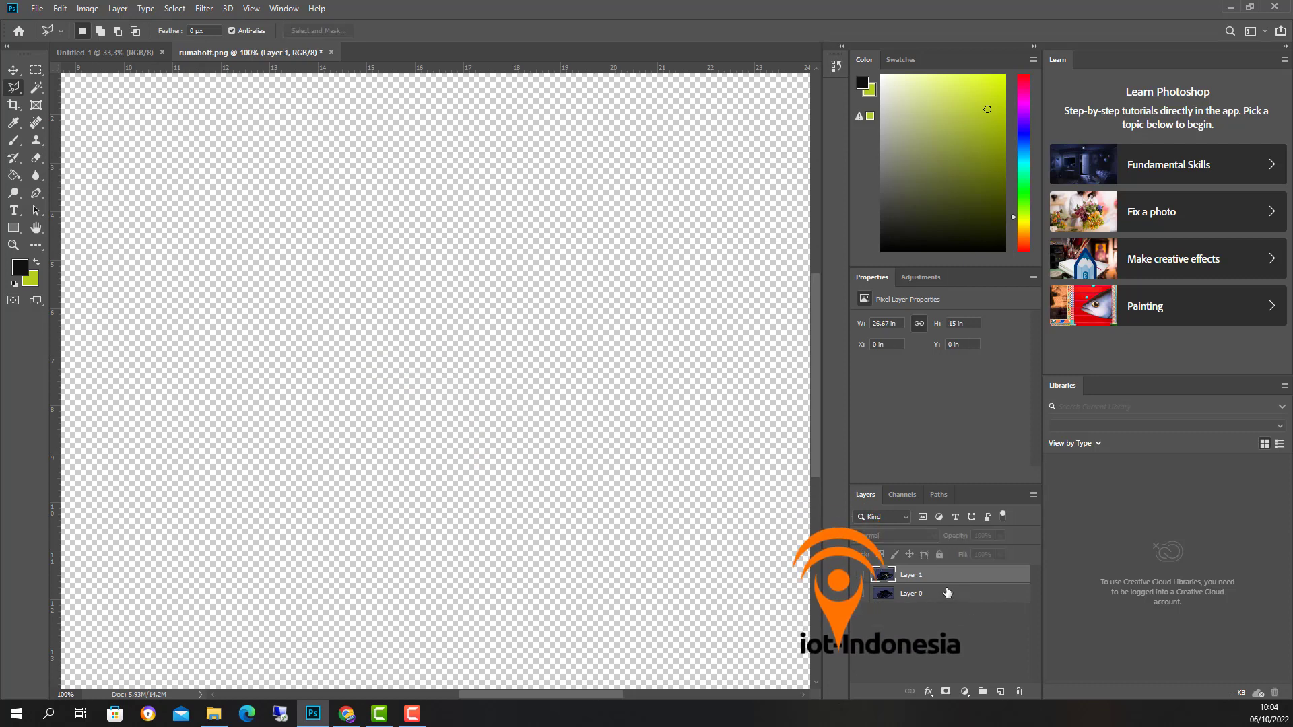
key("Delete")
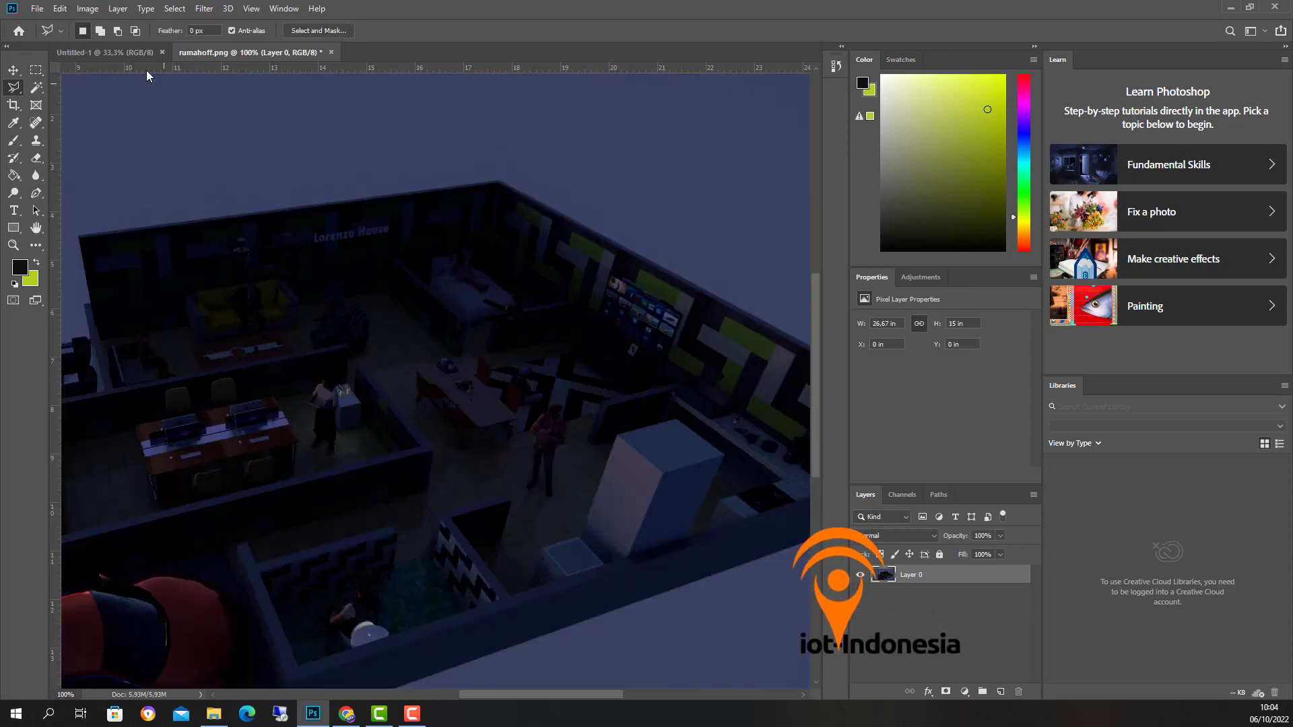
key("ctrl+minus")
key("ctrl+minus")
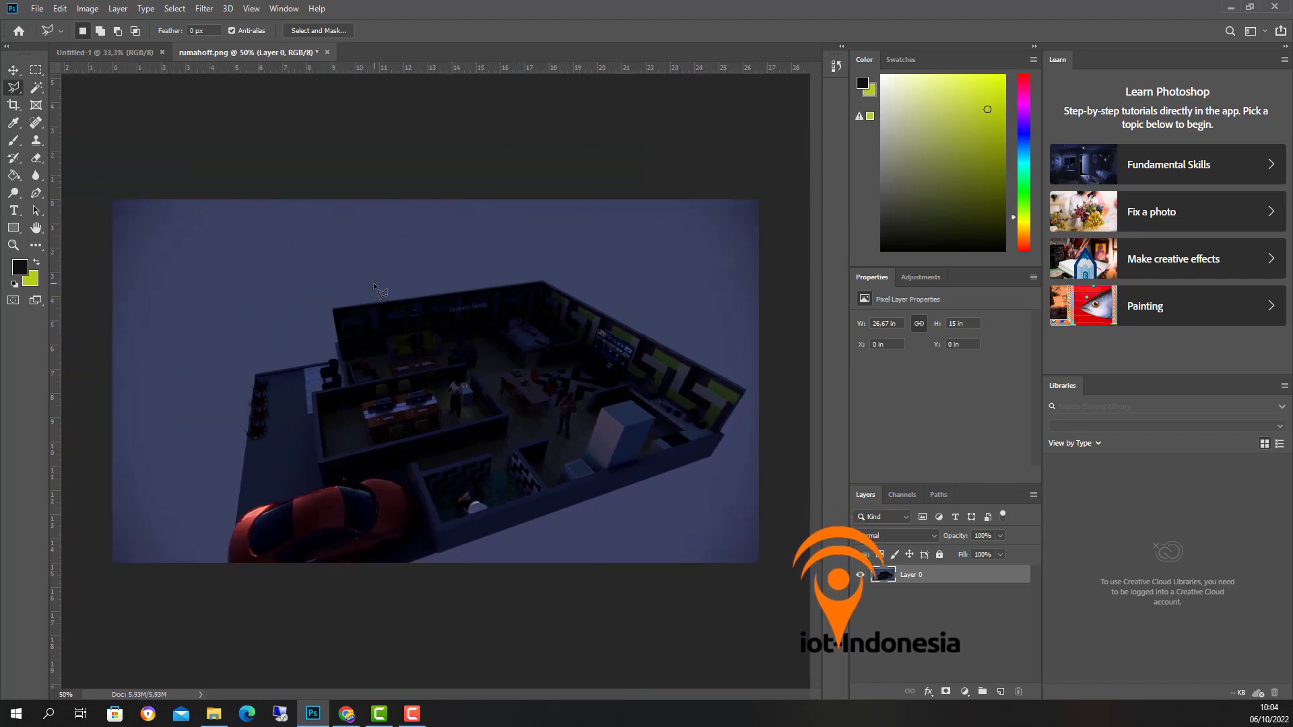
Step: Open the bathroom render kamarmandion.png from the ###latihan folder
left_click(37, 8)
left_click(54, 34)
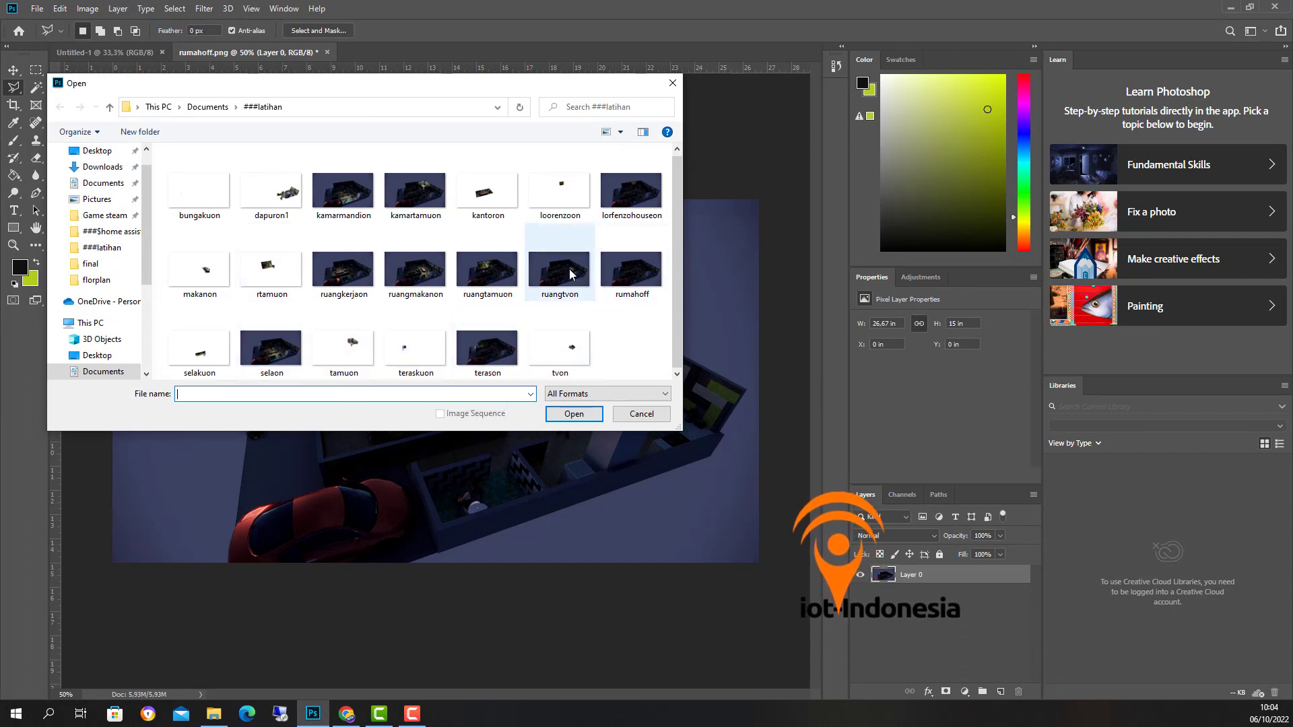
left_click(357, 215)
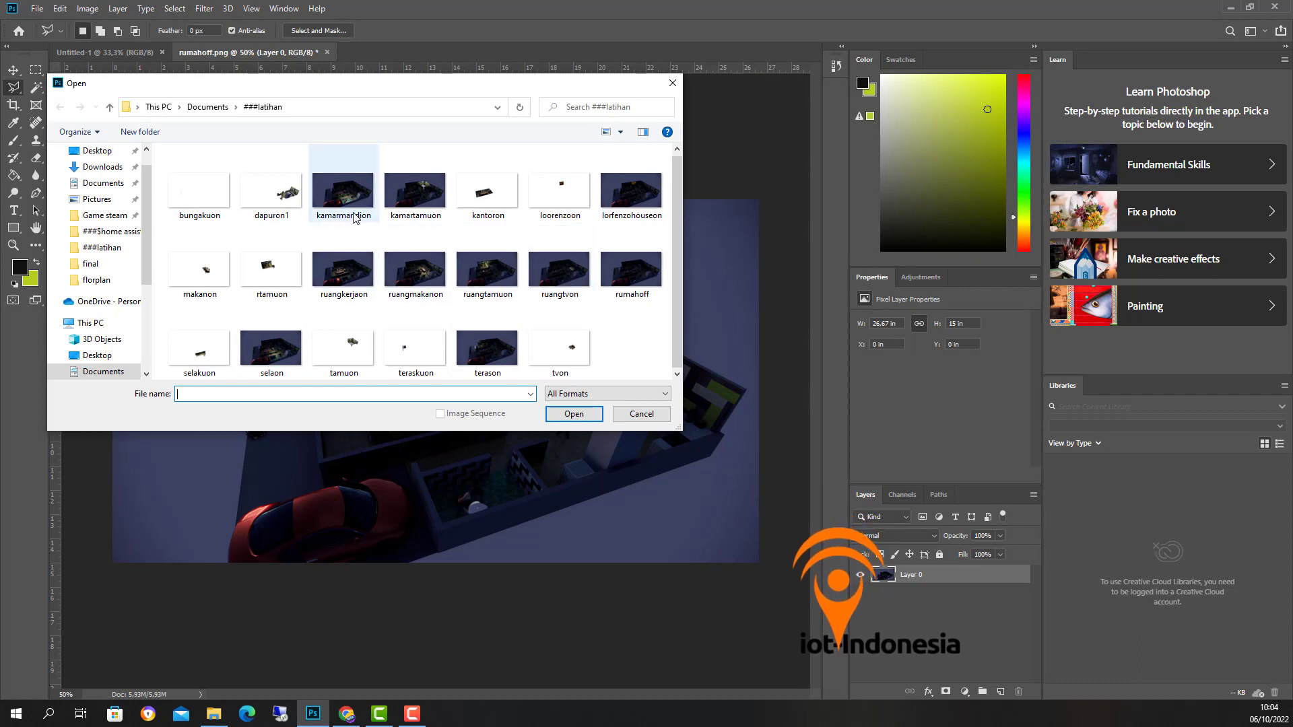
left_click(580, 414)
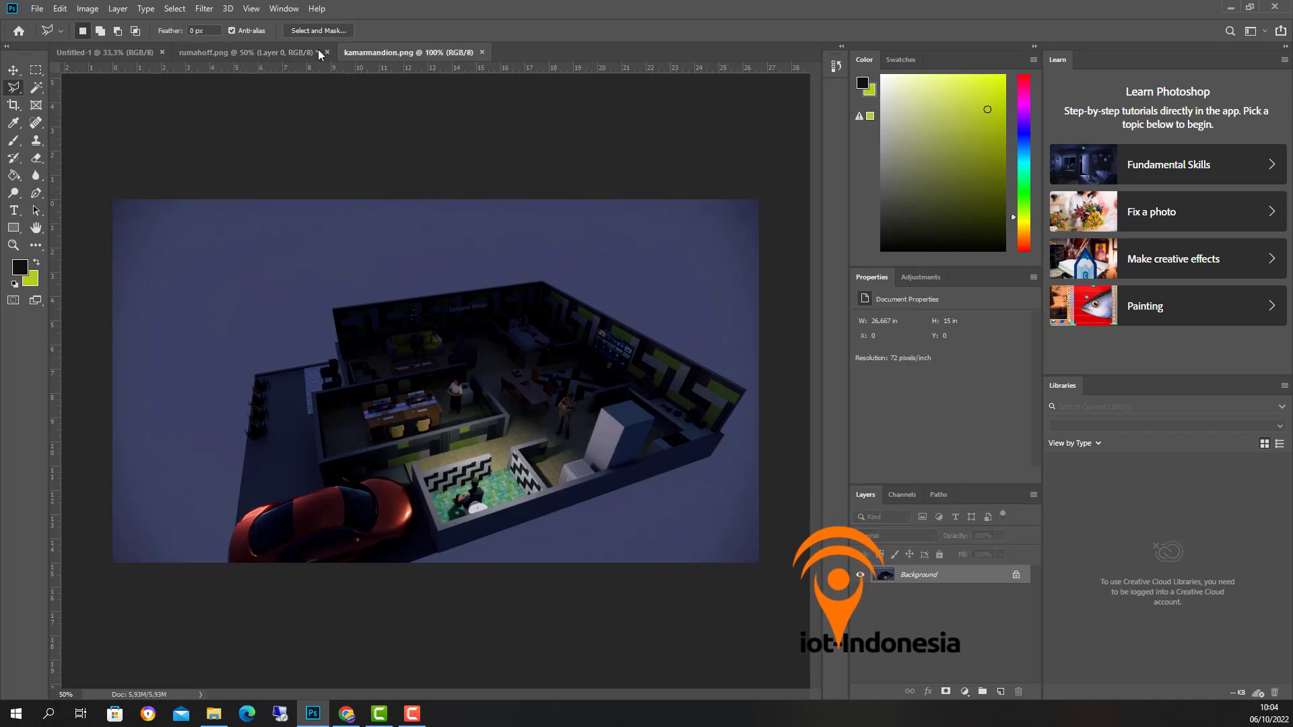
Step: Float the kamarmandion.png document, copy its image into rumahoff.png as a new layer with the Move tool, and close the source document
left_click_drag(377, 54, 503, 160)
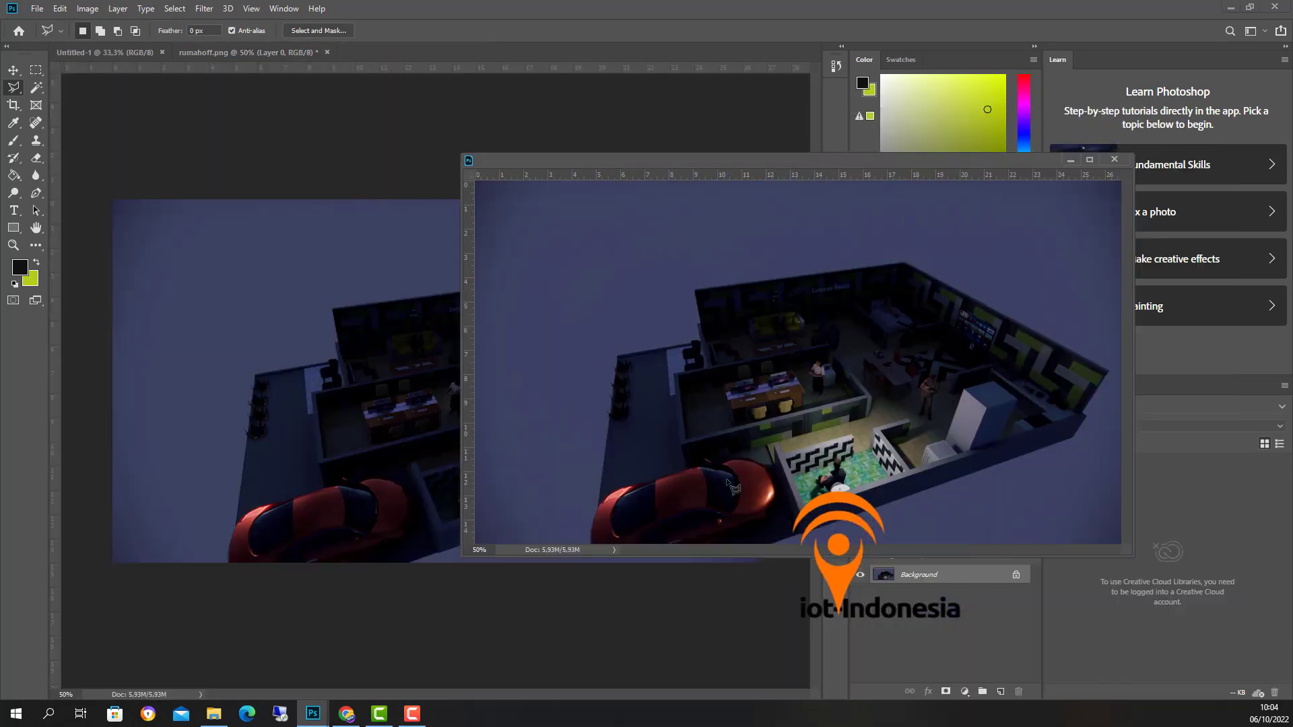
left_click(13, 70)
left_click_drag(864, 320, 489, 345)
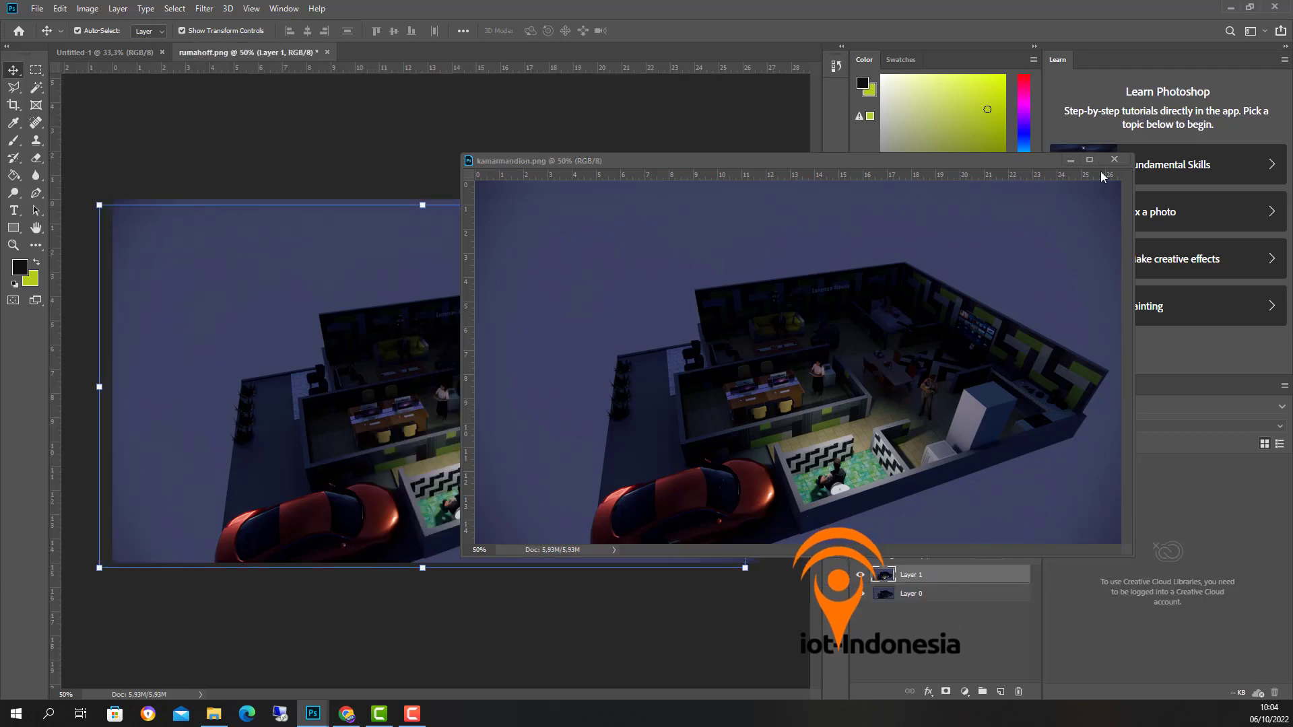
left_click(1114, 159)
Step: Align the bathroom render on Layer 1 with the canvas edges over the dark house, and hide Layer 0
left_click_drag(312, 404, 326, 404)
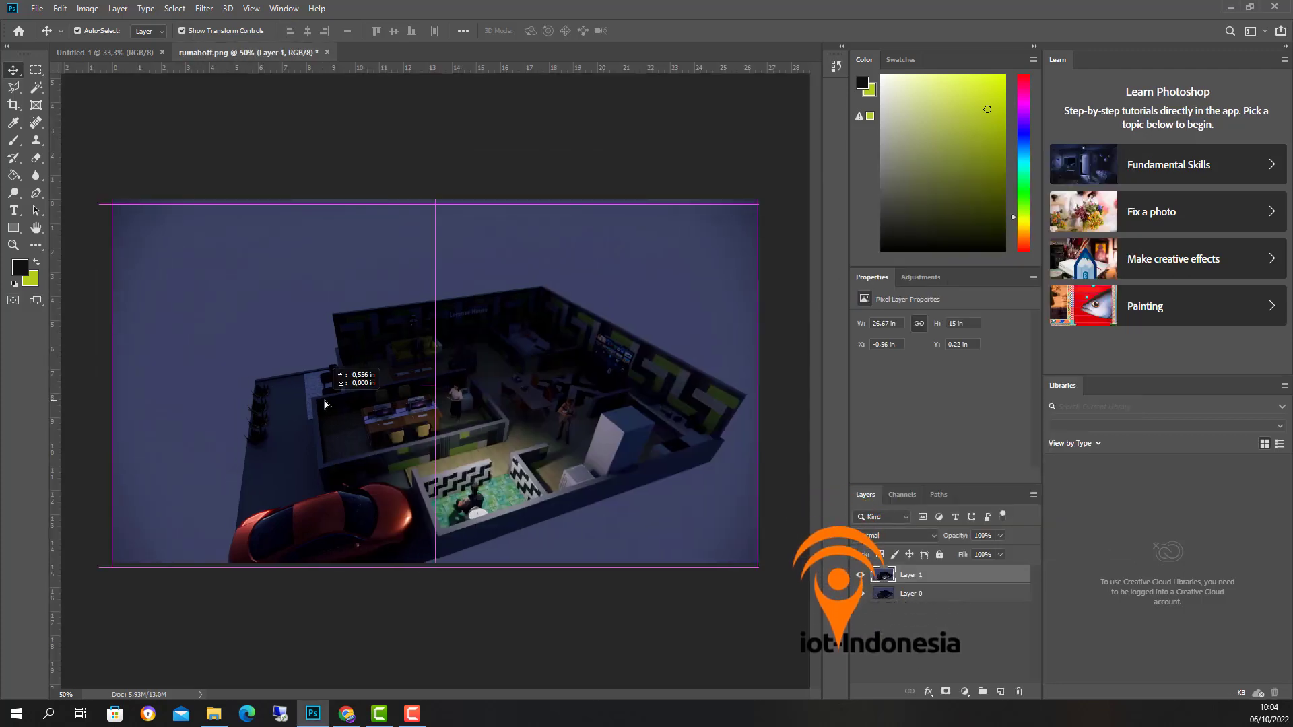
left_click_drag(409, 415, 408, 409)
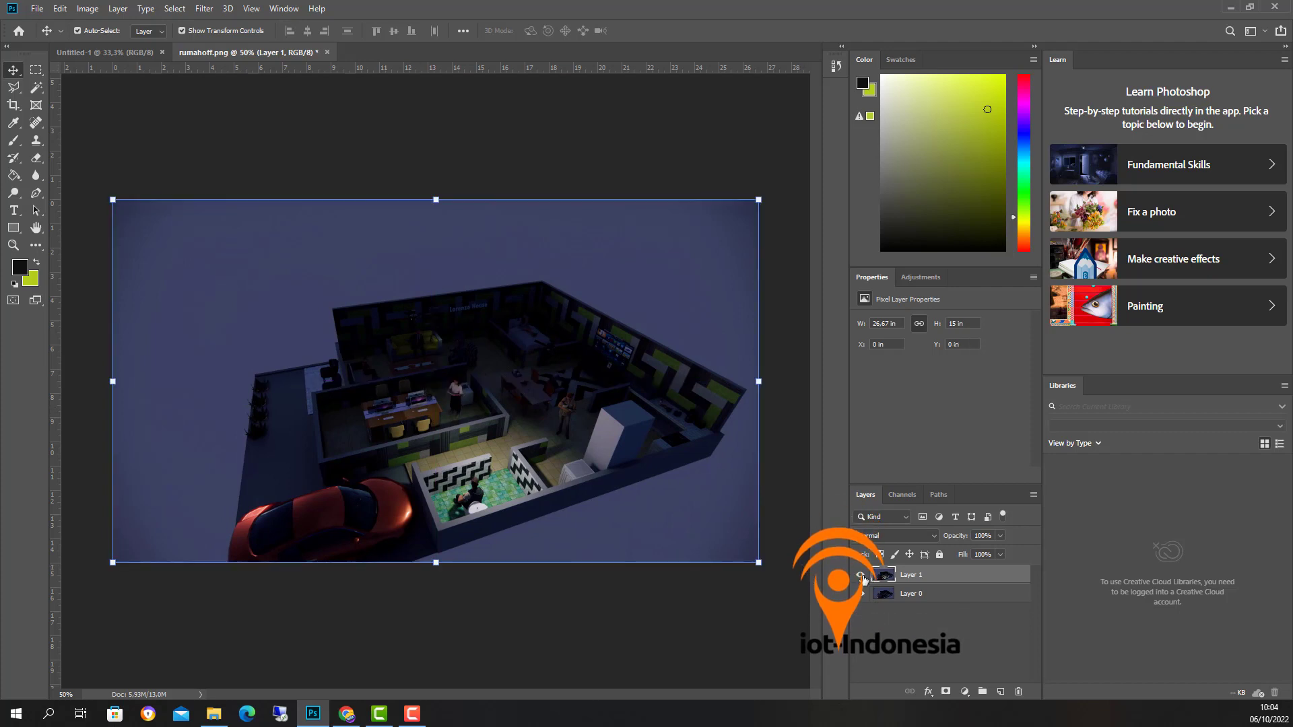
left_click(860, 574)
left_click(860, 574)
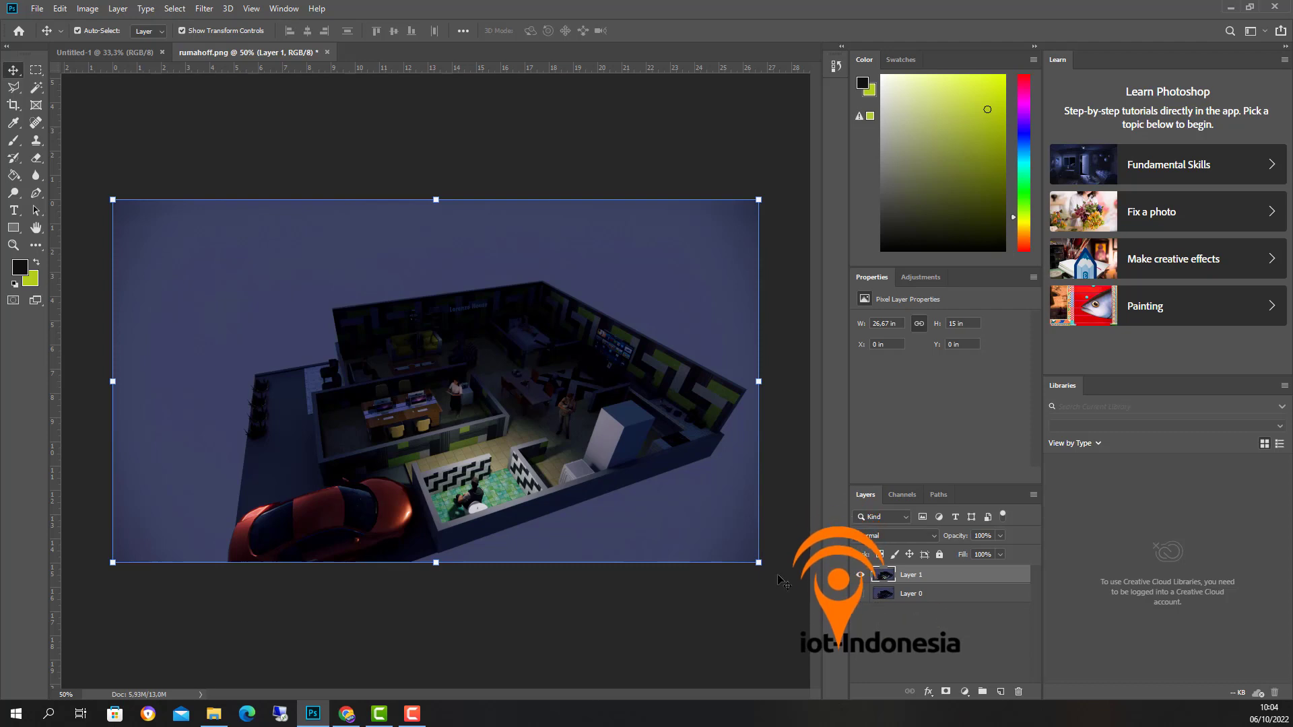
key("ctrl")
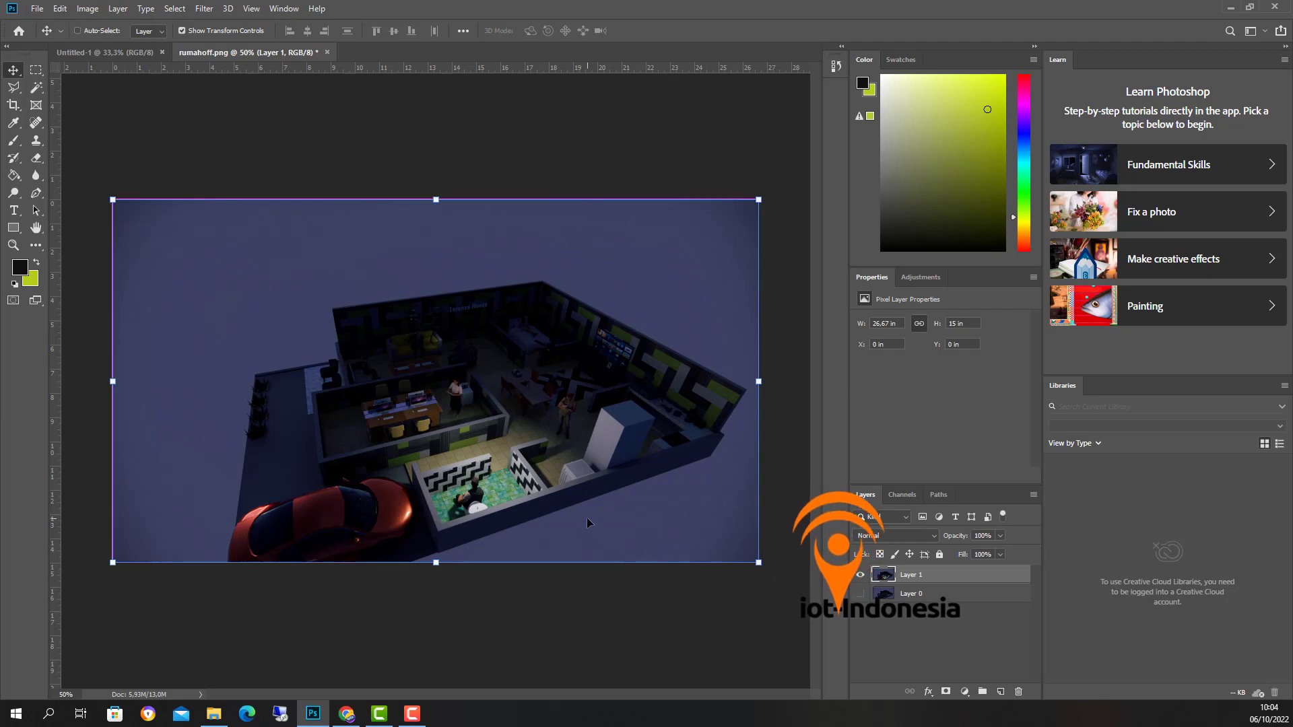
Step: Outline the lit bathroom's walls and floor on Layer 1 with the Polygonal Lasso and copy the selection to a new layer
key("ctrl+plus")
key("ctrl+plus")
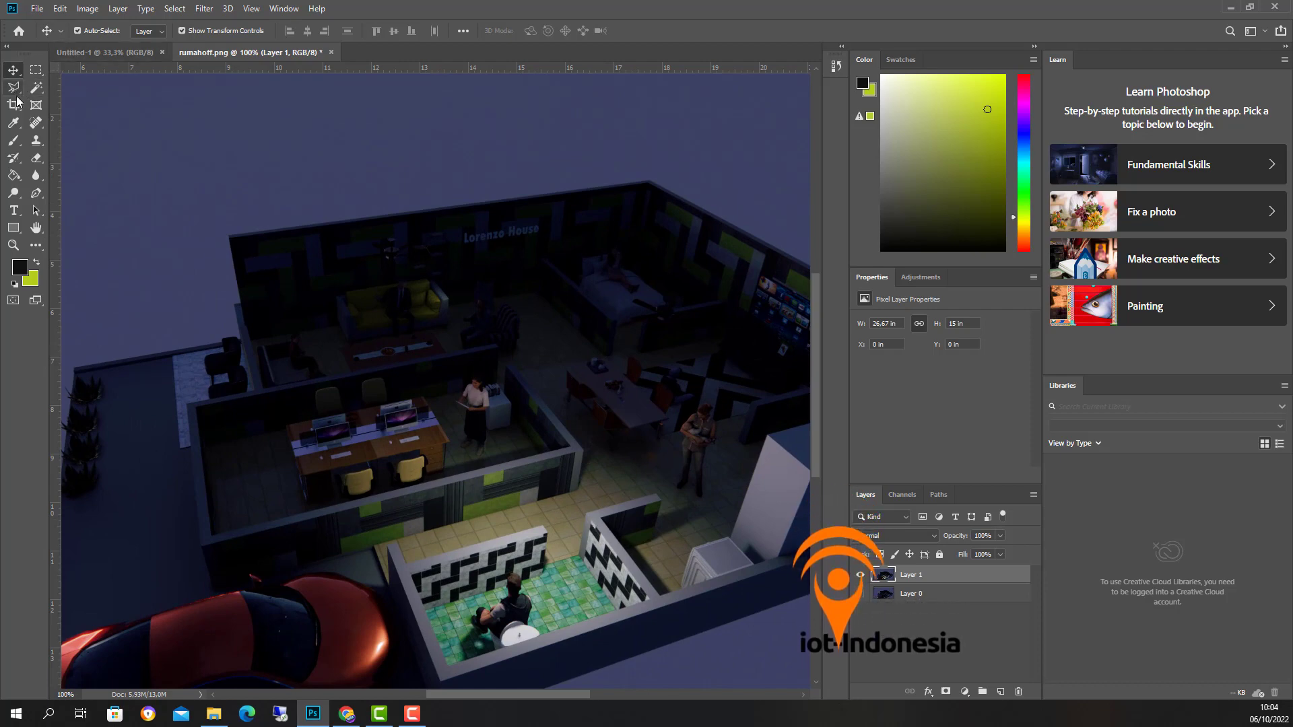
left_click(14, 93)
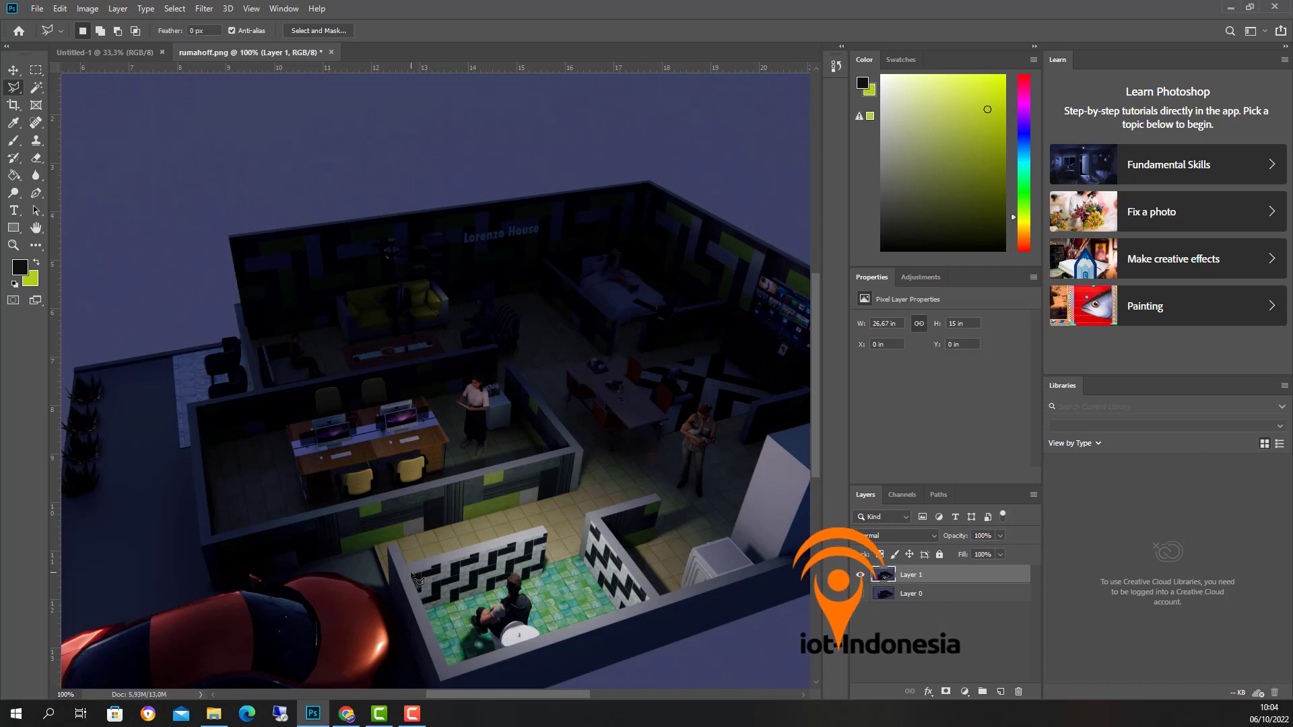
left_click(546, 536)
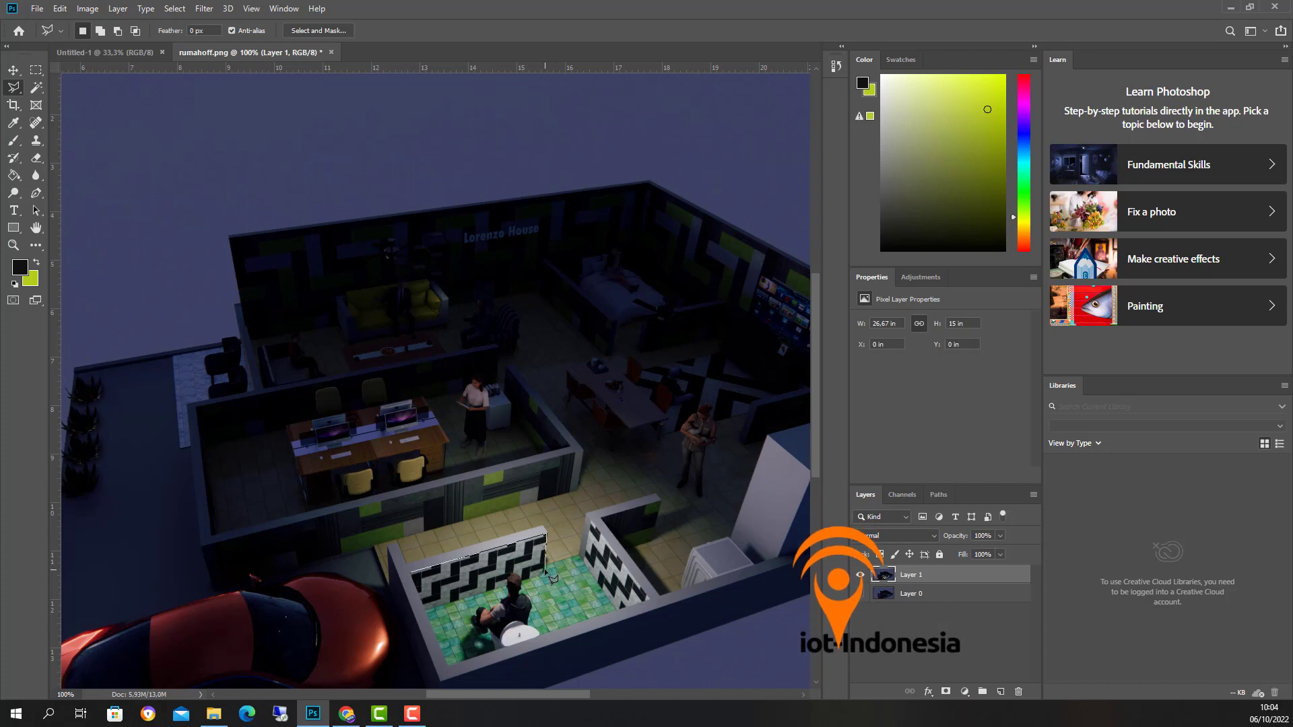
left_click(547, 565)
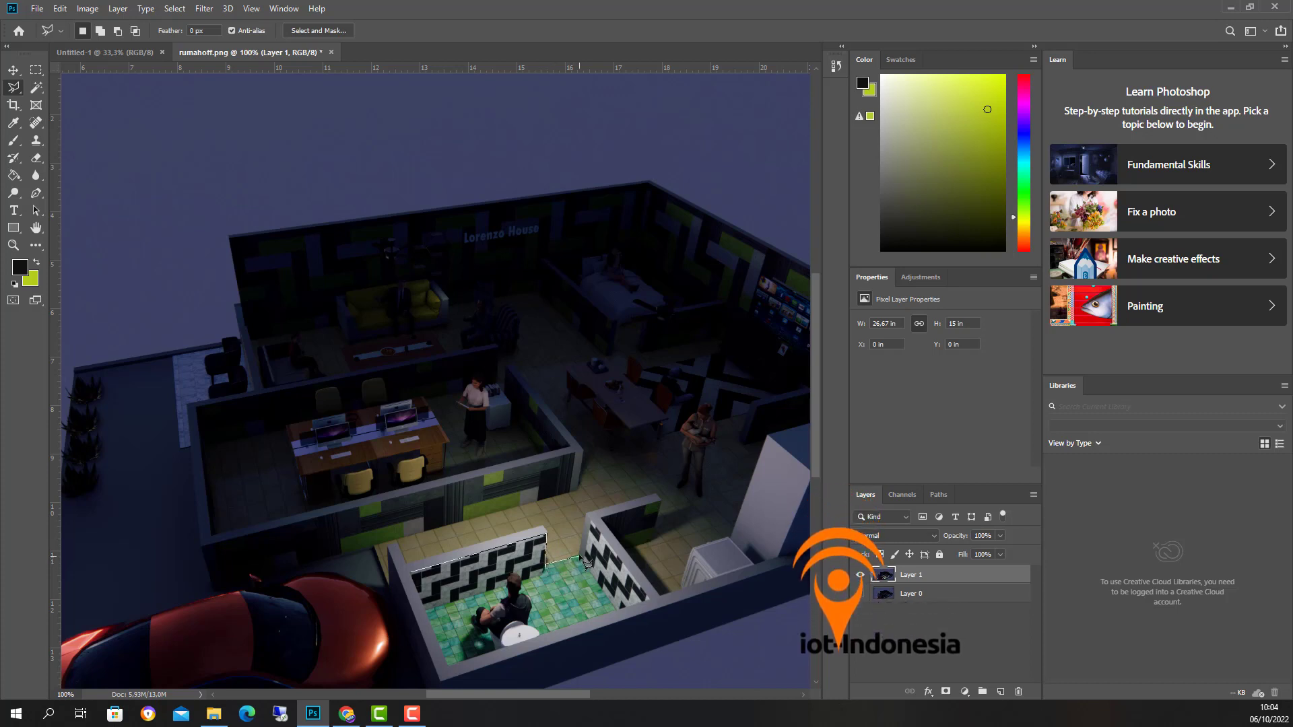
left_click(580, 558)
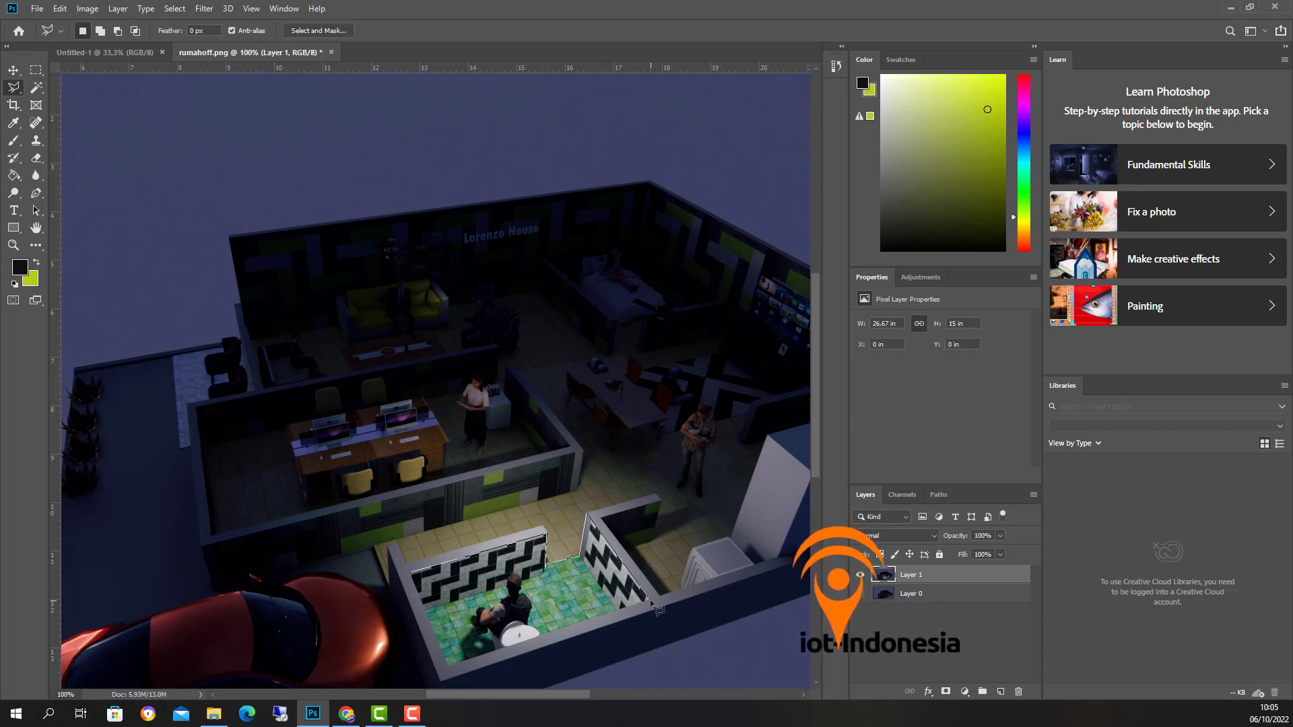
left_click(448, 667)
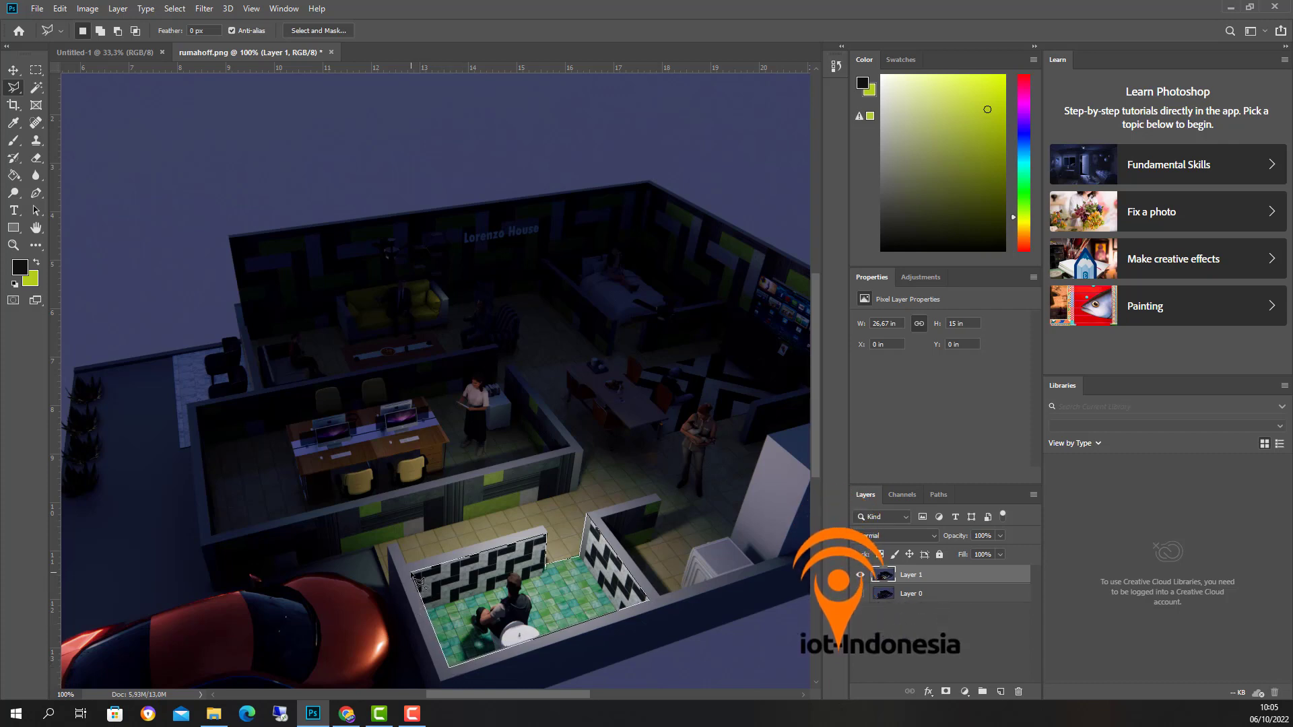
right_click(470, 592)
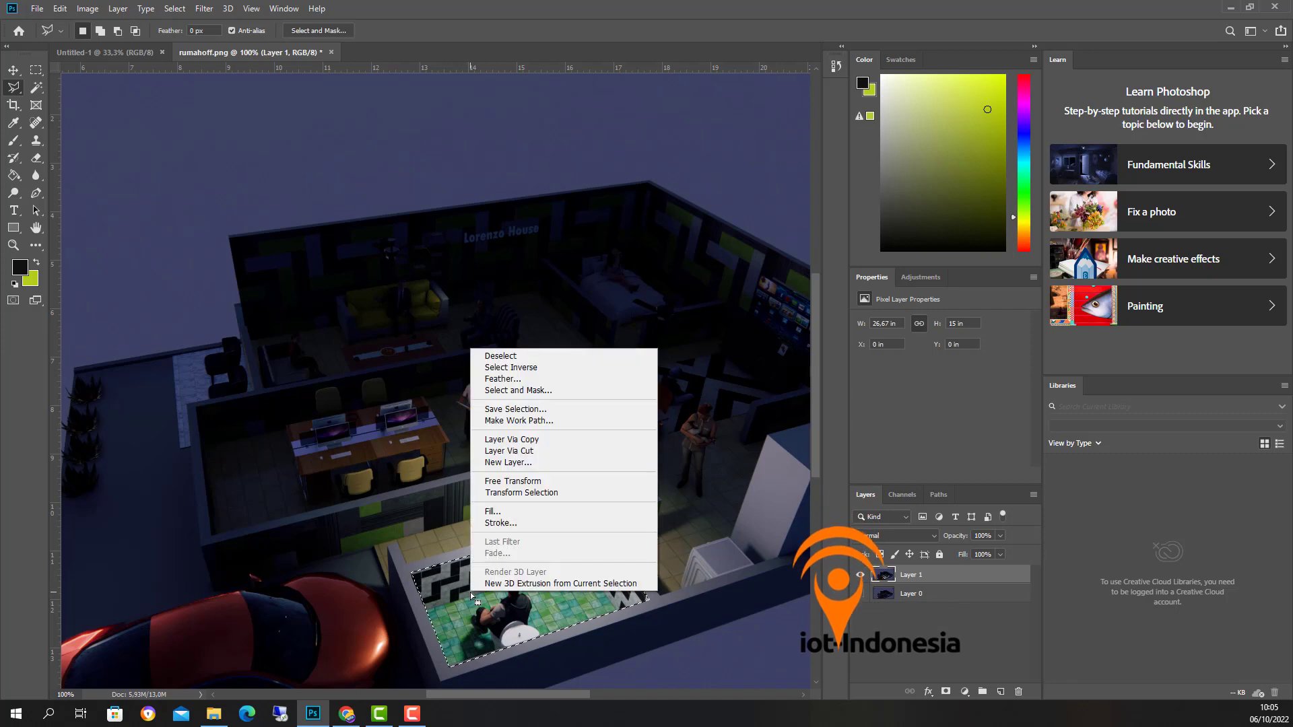
left_click(515, 441)
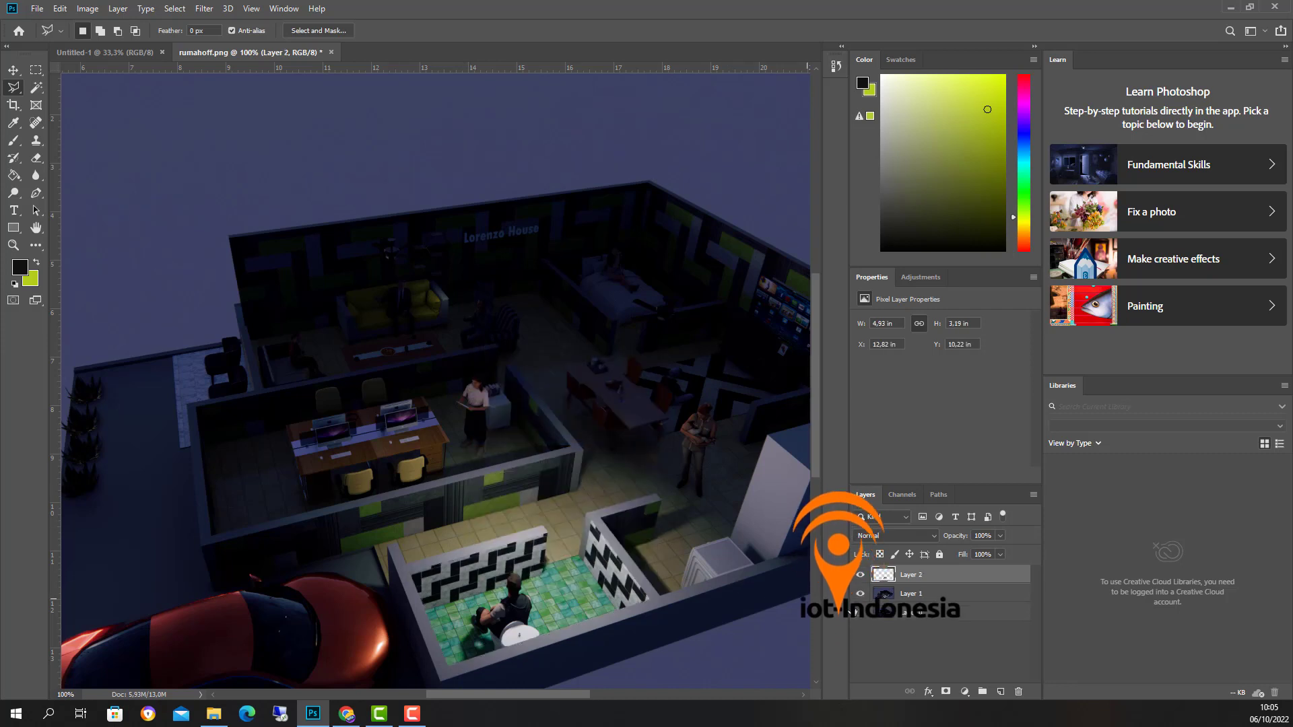
Step: Compare the bathroom cutout on Layer 2 against the dark house on Layer 0, and leave only Layer 2 visible
left_click(860, 593)
left_click(860, 575)
left_click(861, 574)
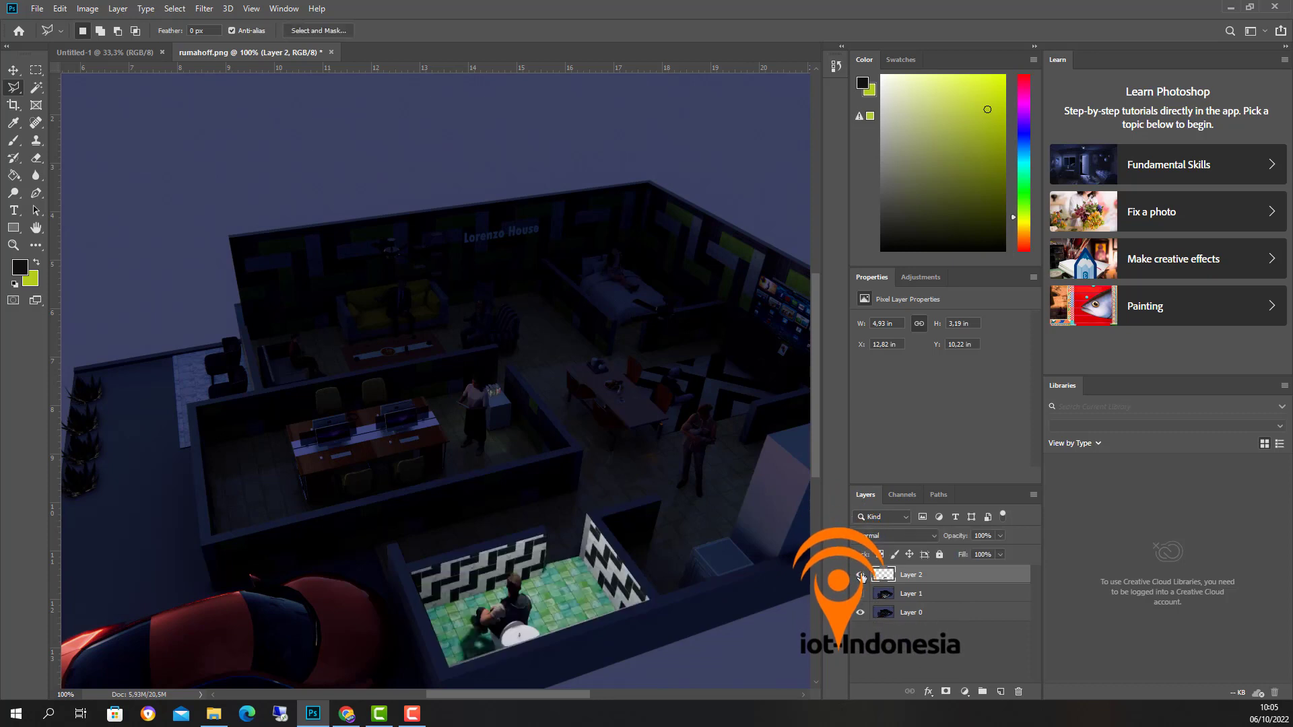
left_click(860, 574)
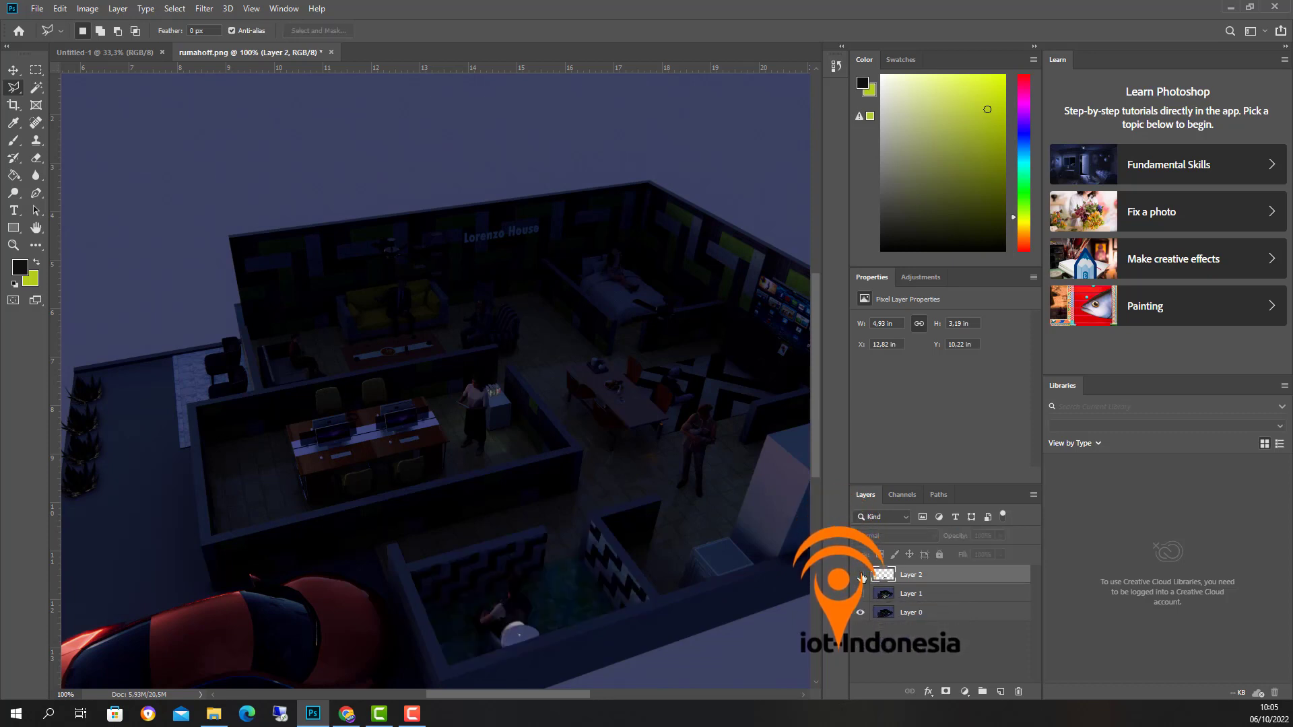
left_click(861, 574)
left_click(861, 574)
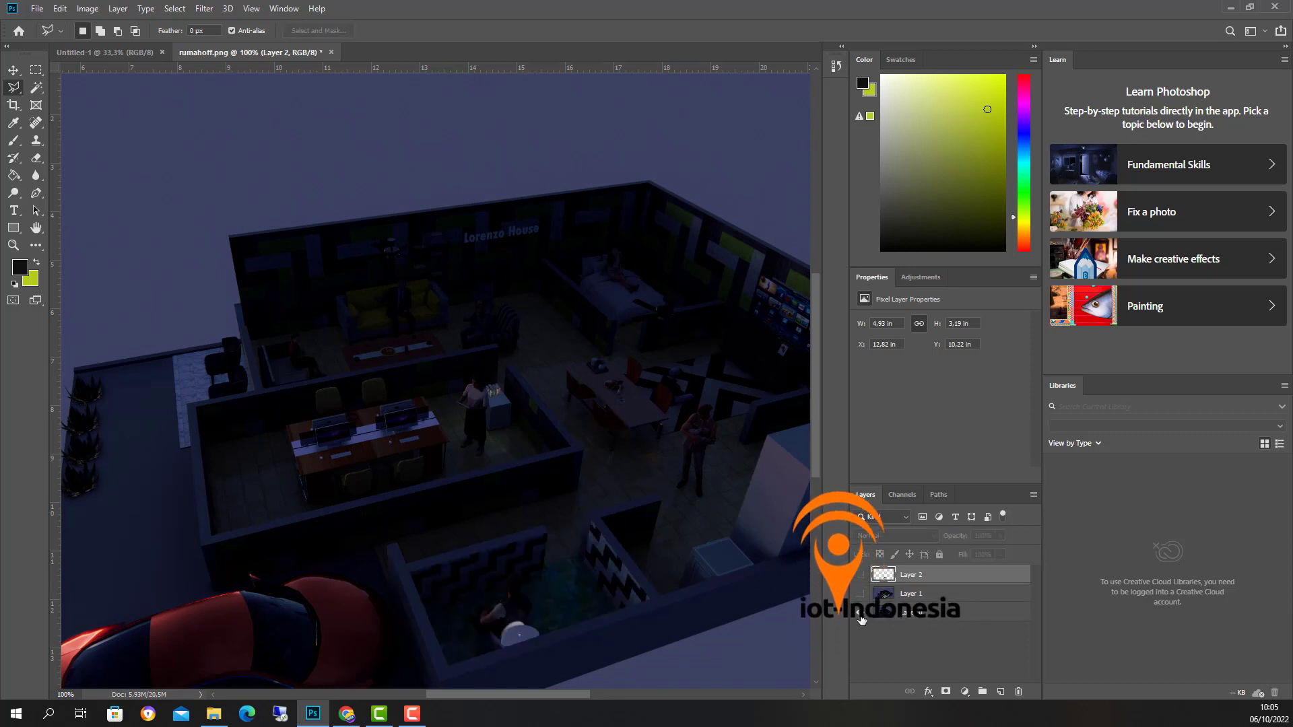
left_click(860, 612)
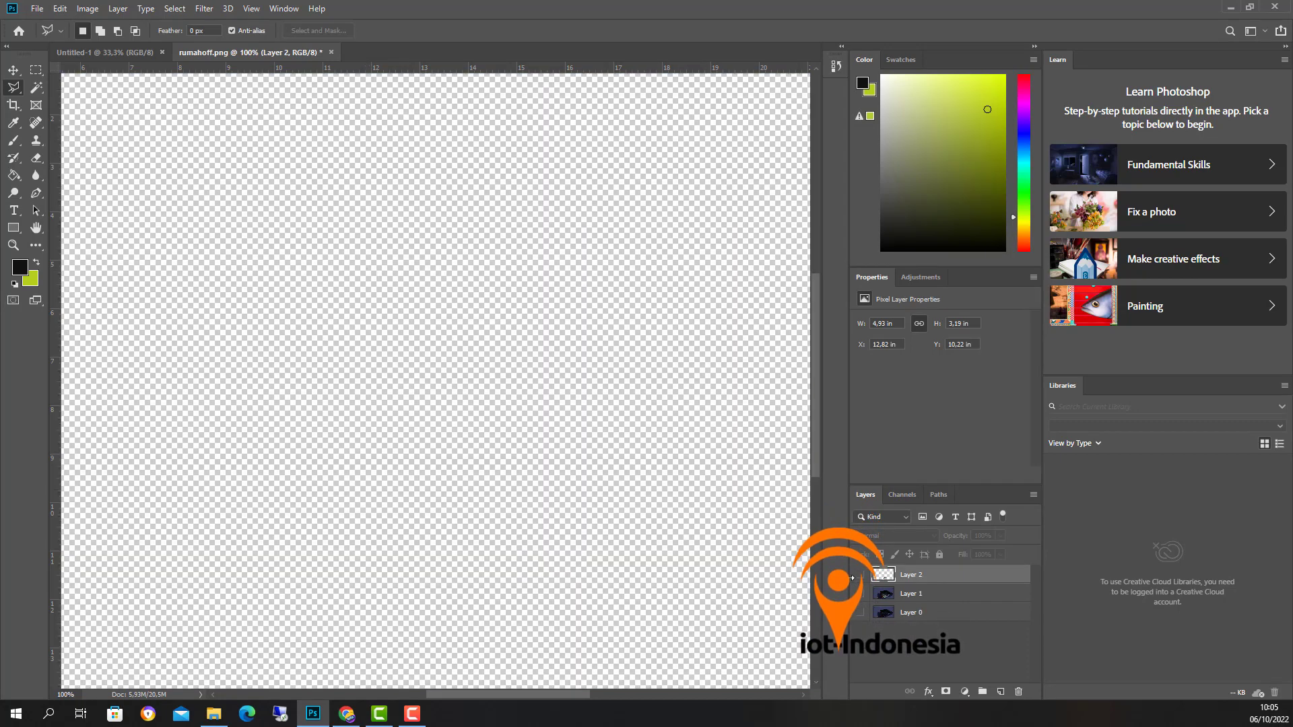
left_click(858, 576)
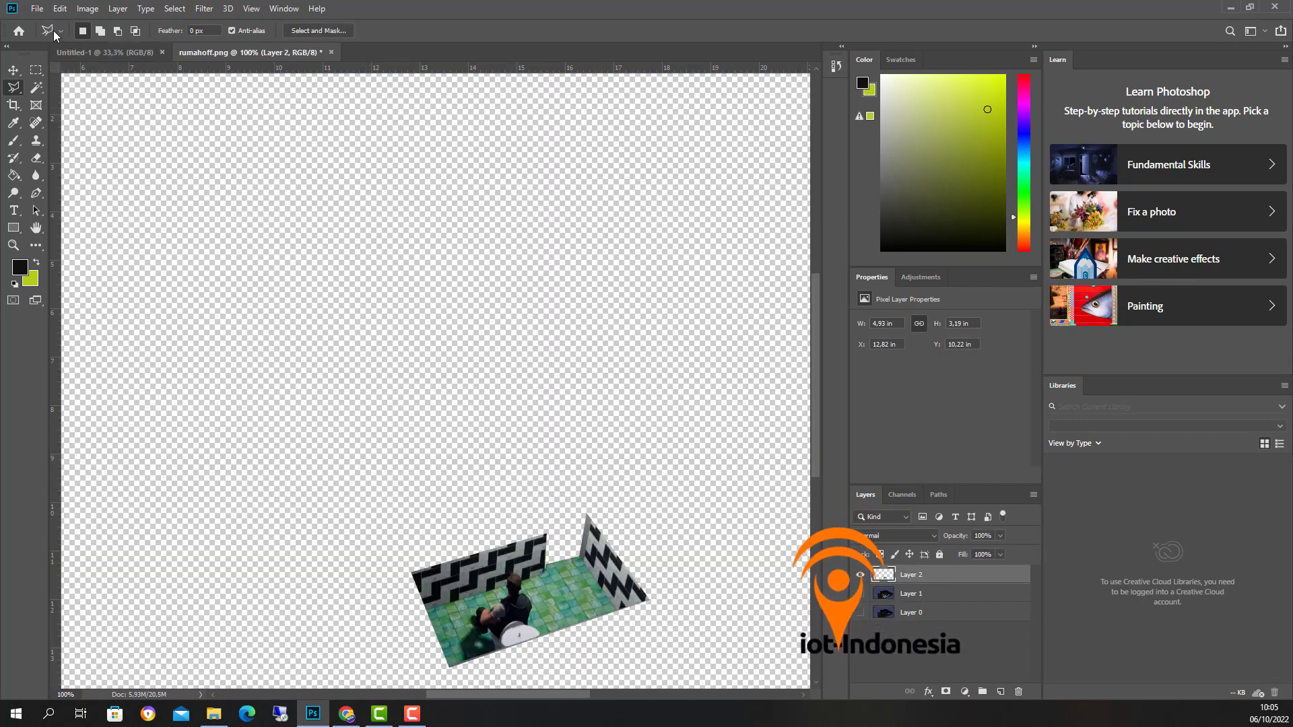
Step: Export the isolated bathroom as a transparent PNG named mandion in the ###latihan folder
left_click(37, 9)
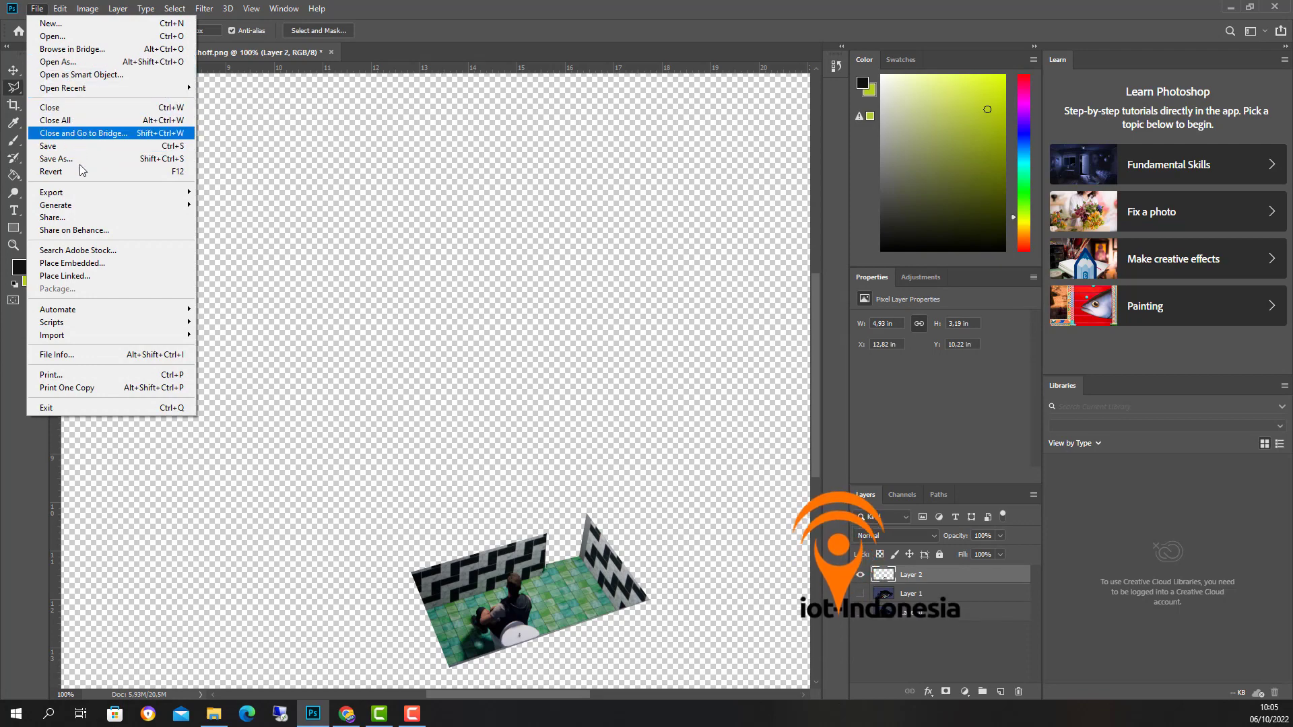
left_click(222, 191)
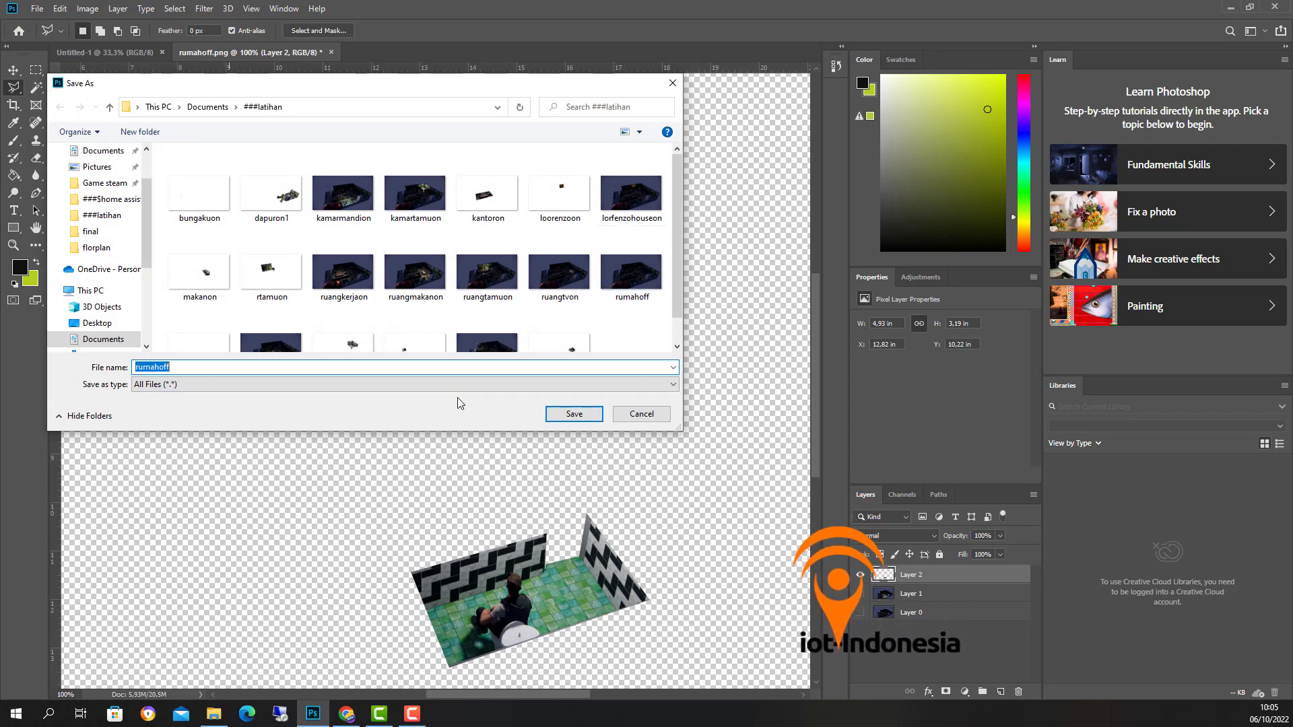
type("mandion")
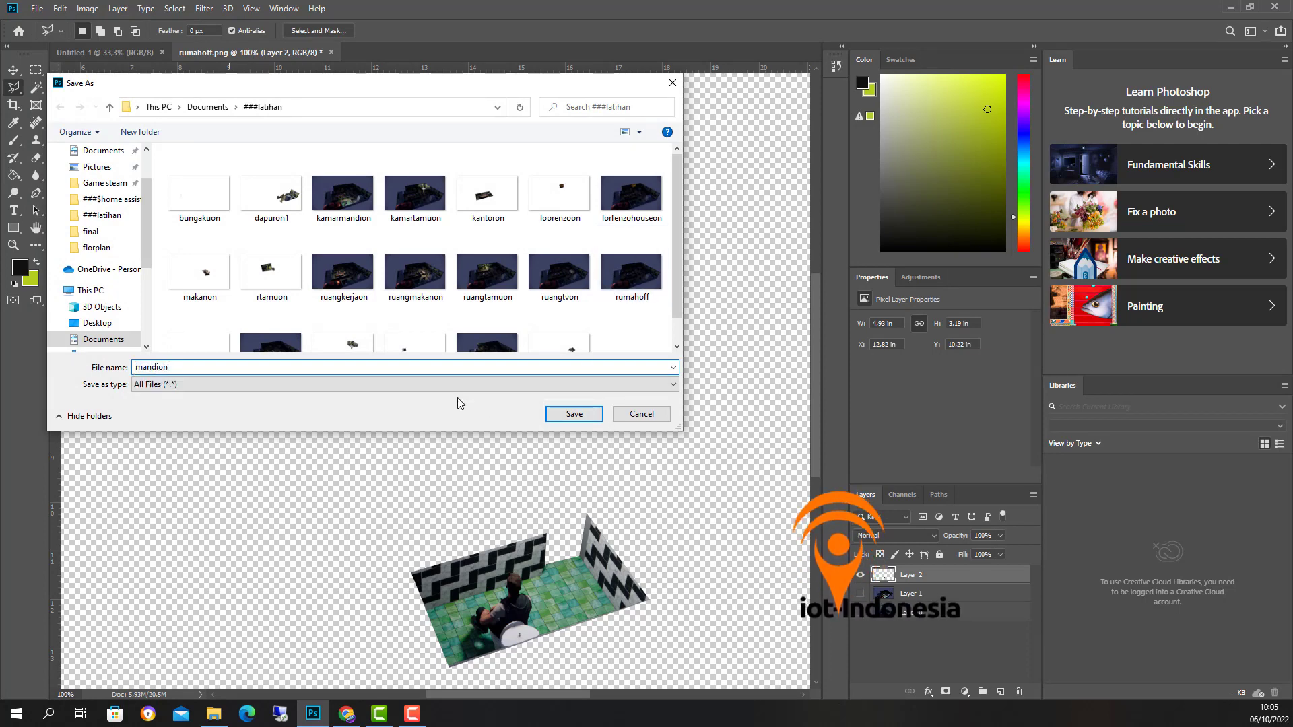
key("Return")
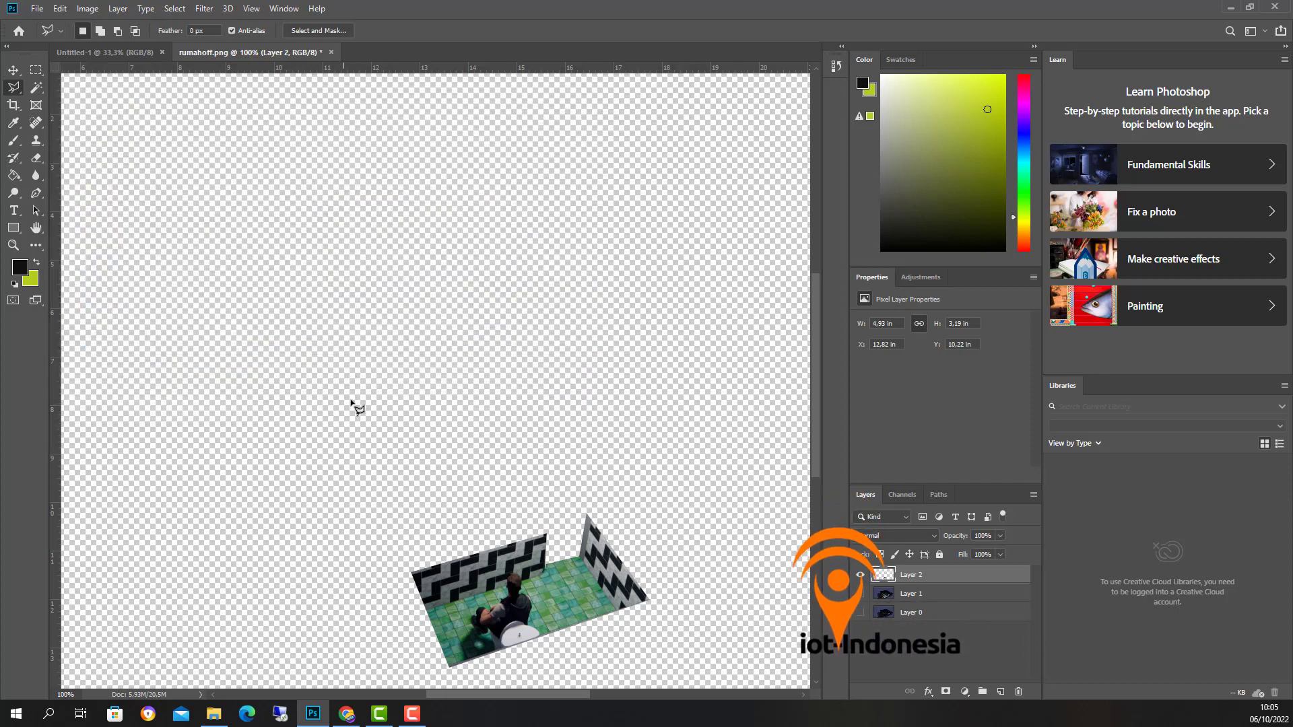
Step: Switch to File Explorer and delete the source renders kamarmandion and kamartamuon from the ###latihan folder
left_click(214, 713)
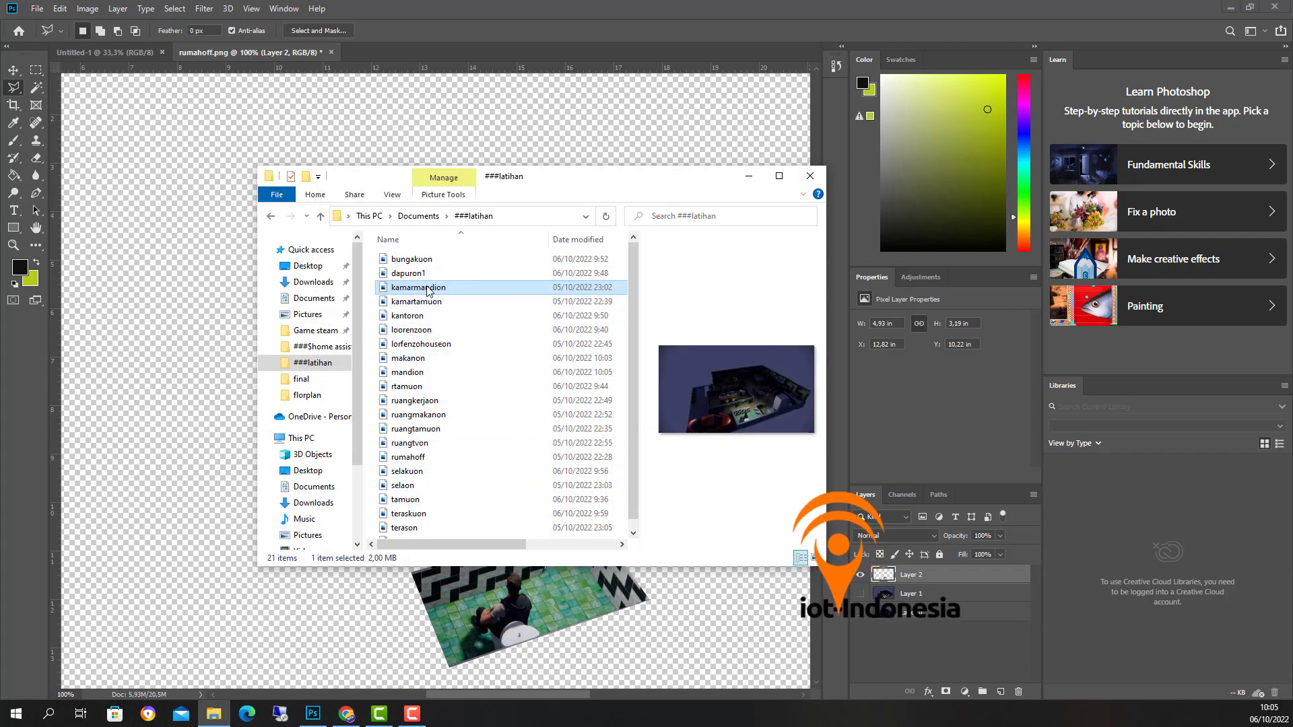
left_click(427, 303)
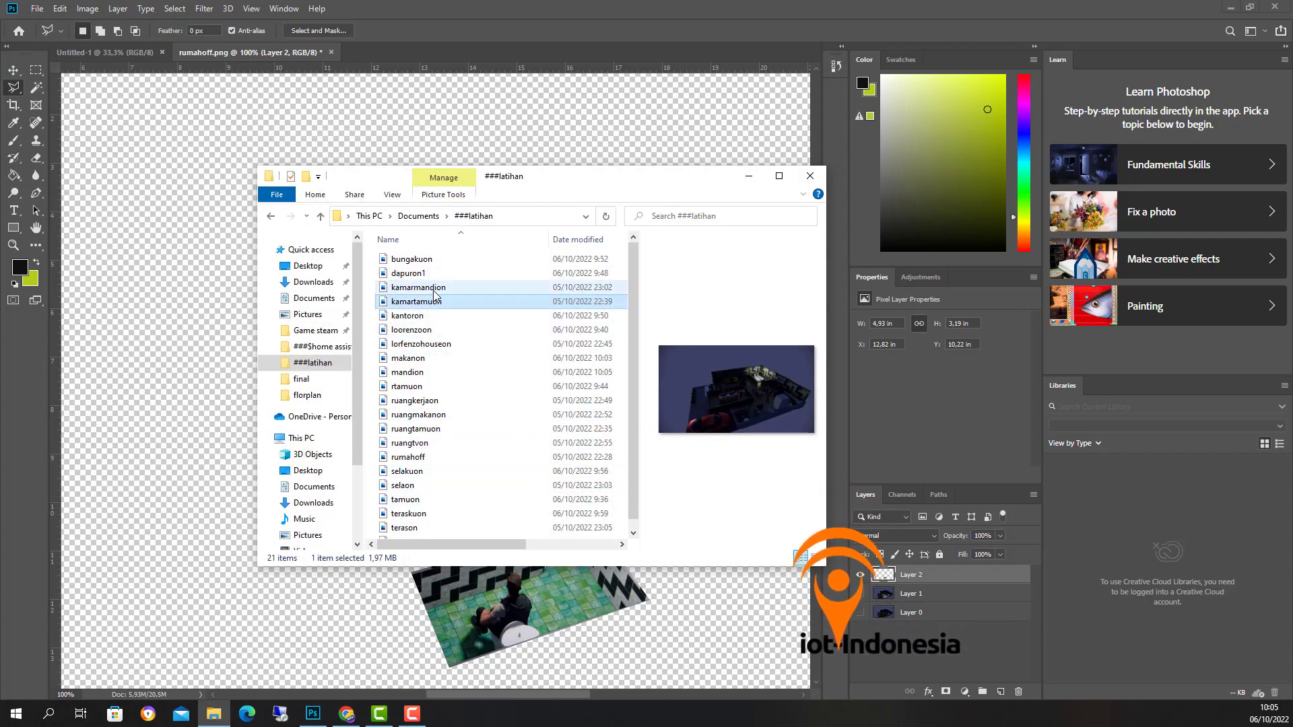
left_click(433, 288)
key("Delete")
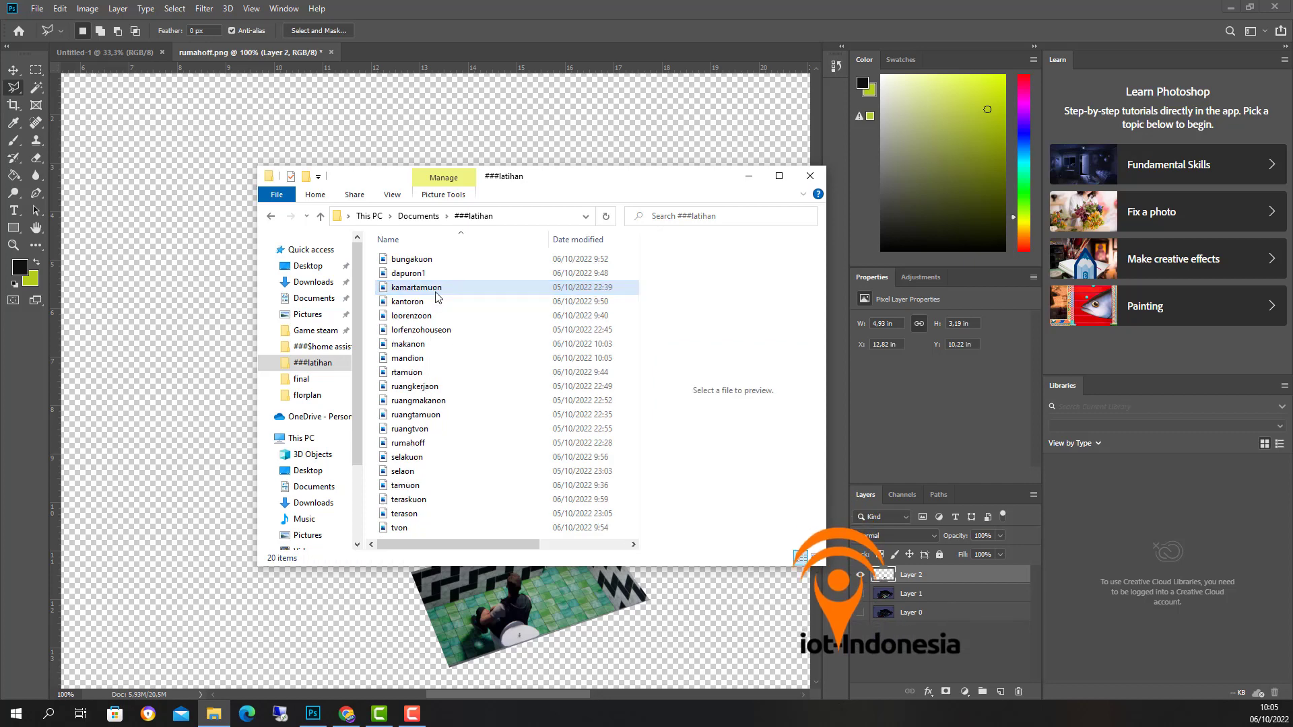
left_click(430, 294)
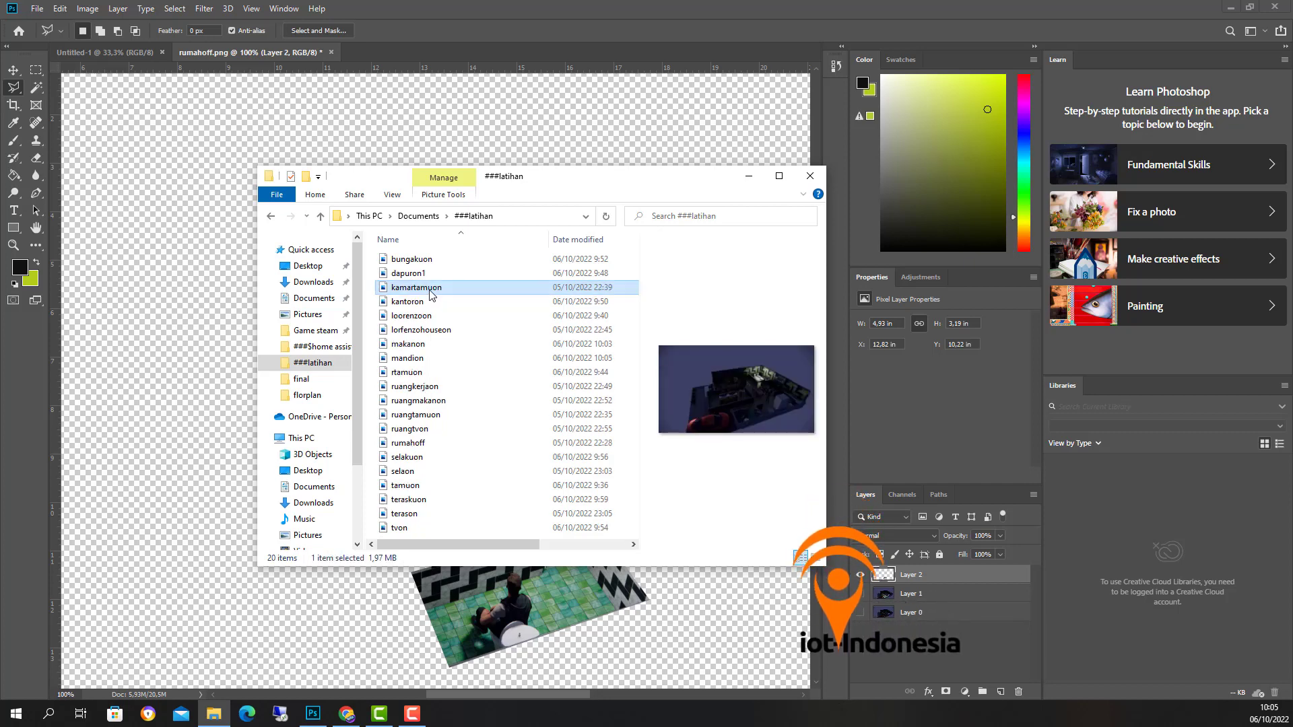
key("Delete")
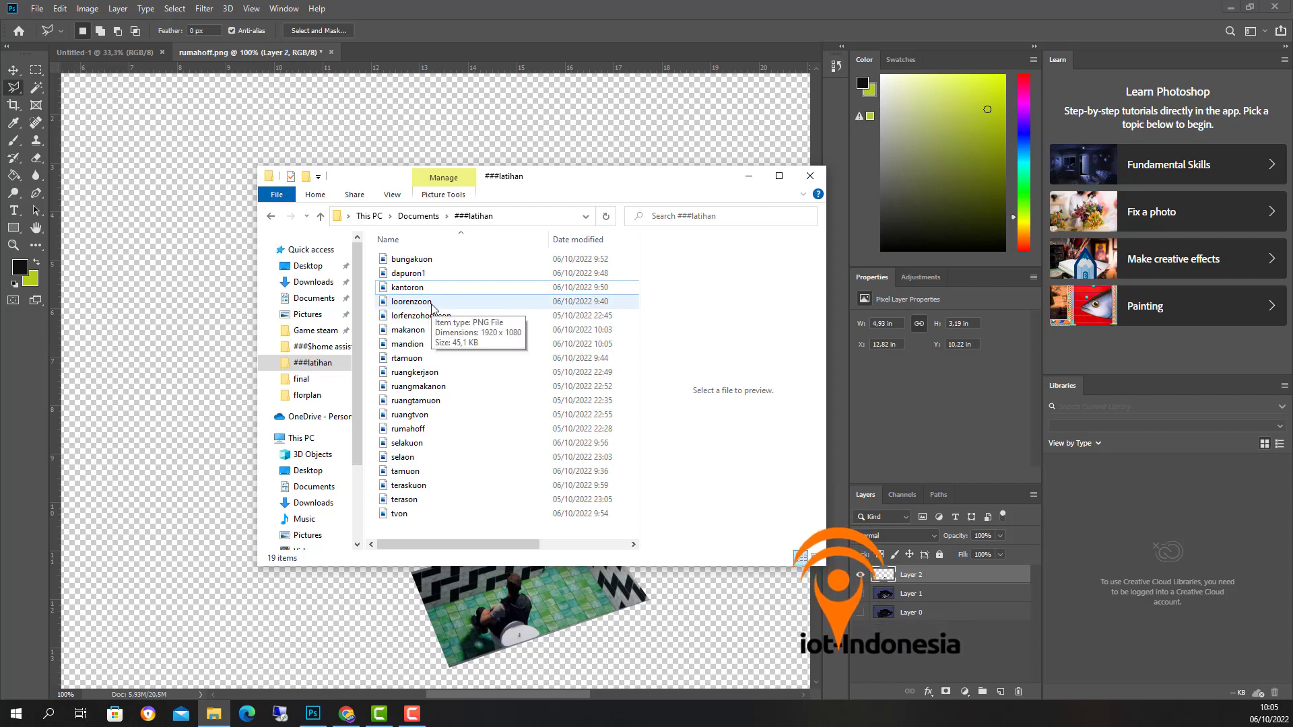
Step: Preview the loorenzoon, kantoron and dapuron1 cutouts, and delete the full house render lorfenzohouseon
left_click(431, 303)
left_click(427, 288)
left_click(423, 270)
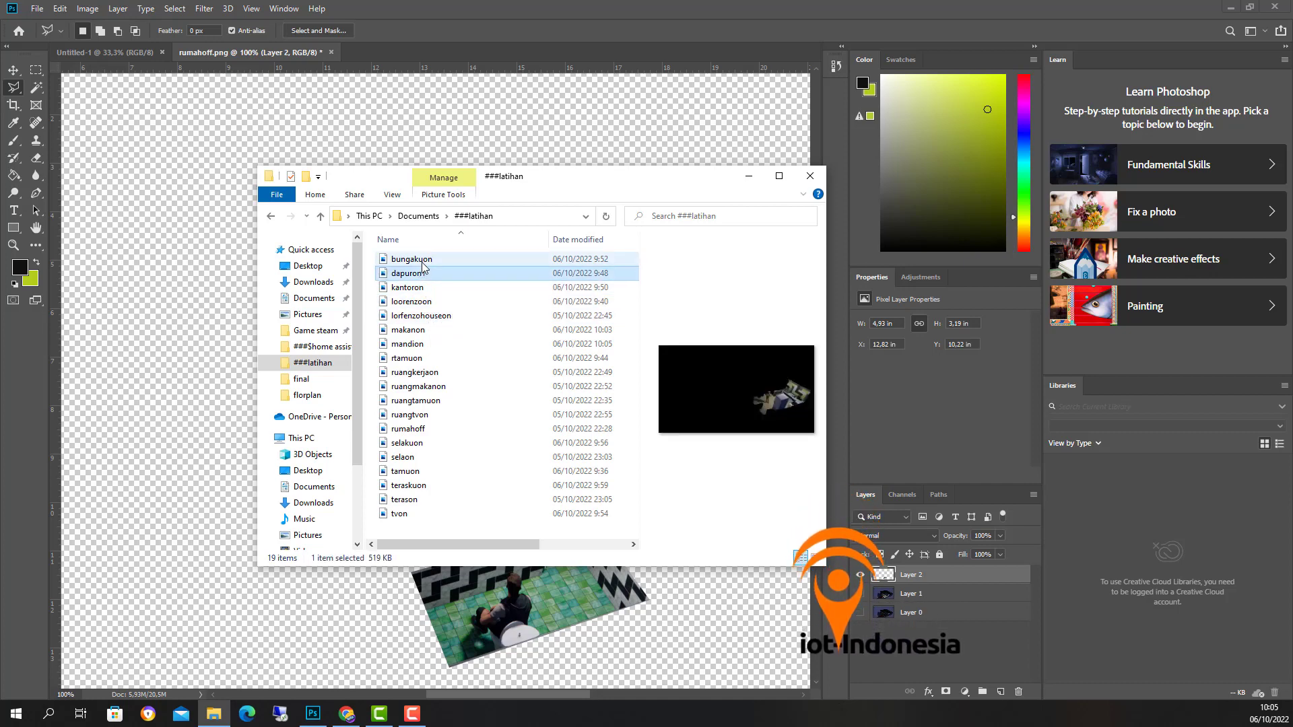
left_click(422, 315)
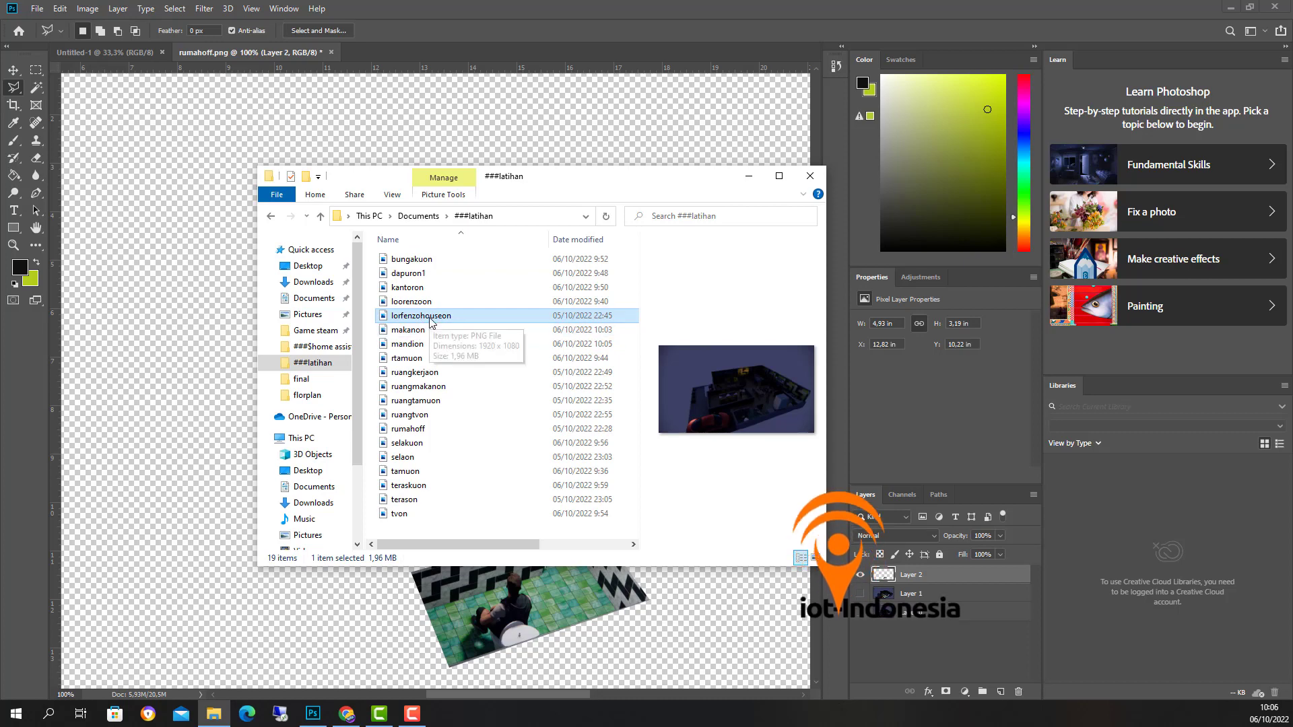
left_click(426, 301)
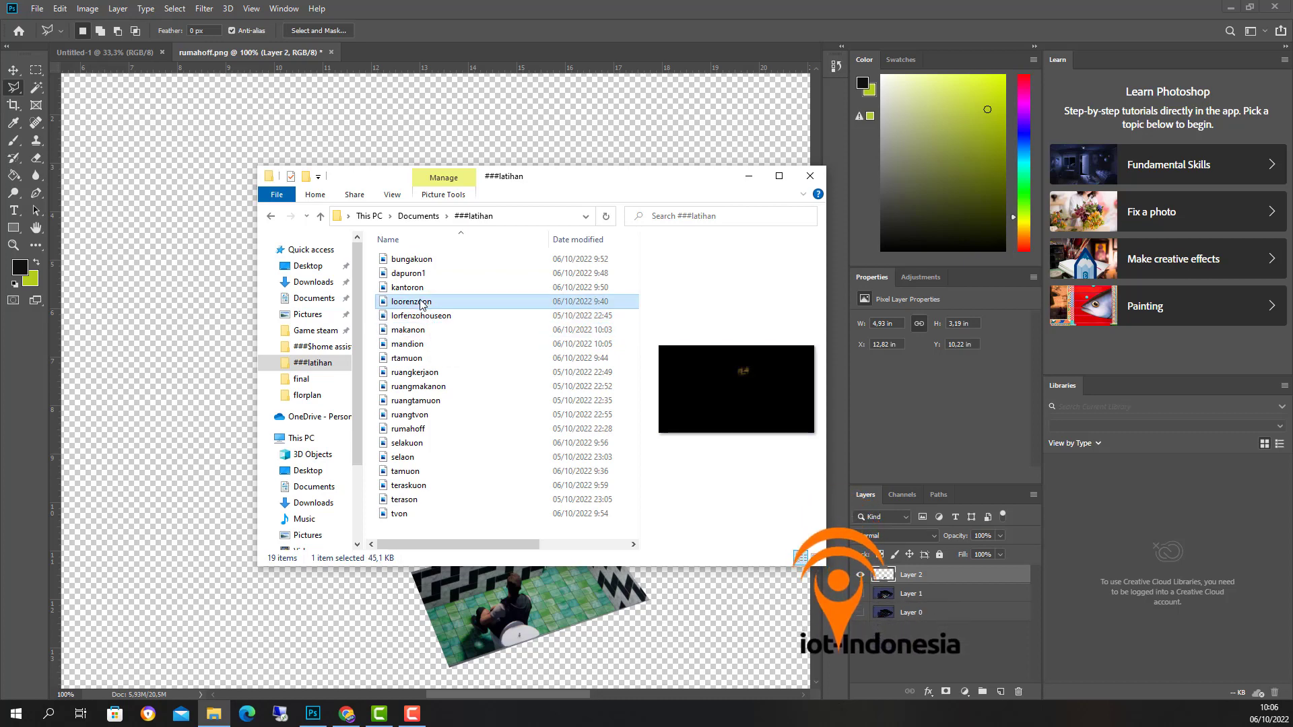
left_click(434, 317)
key("Delete")
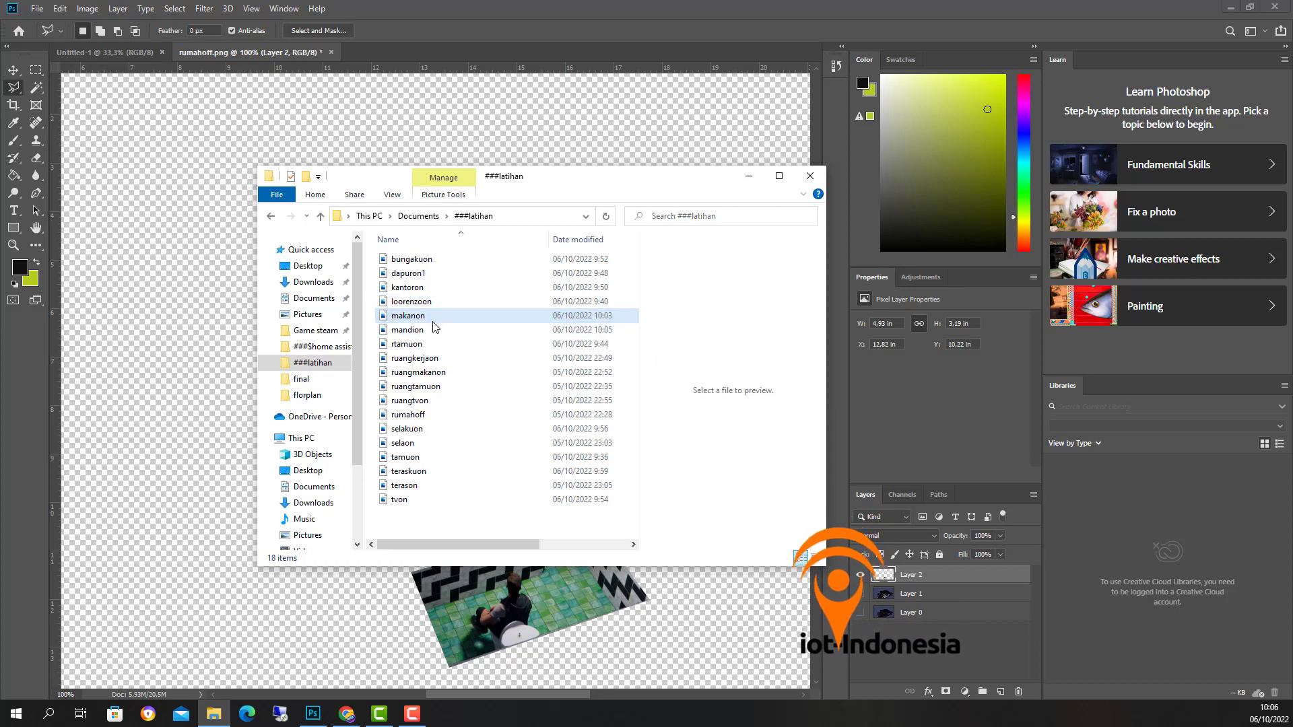
Step: Preview the mandion cutout and delete the source renders ruangkerjaon and ruangmakanon
left_click(416, 329)
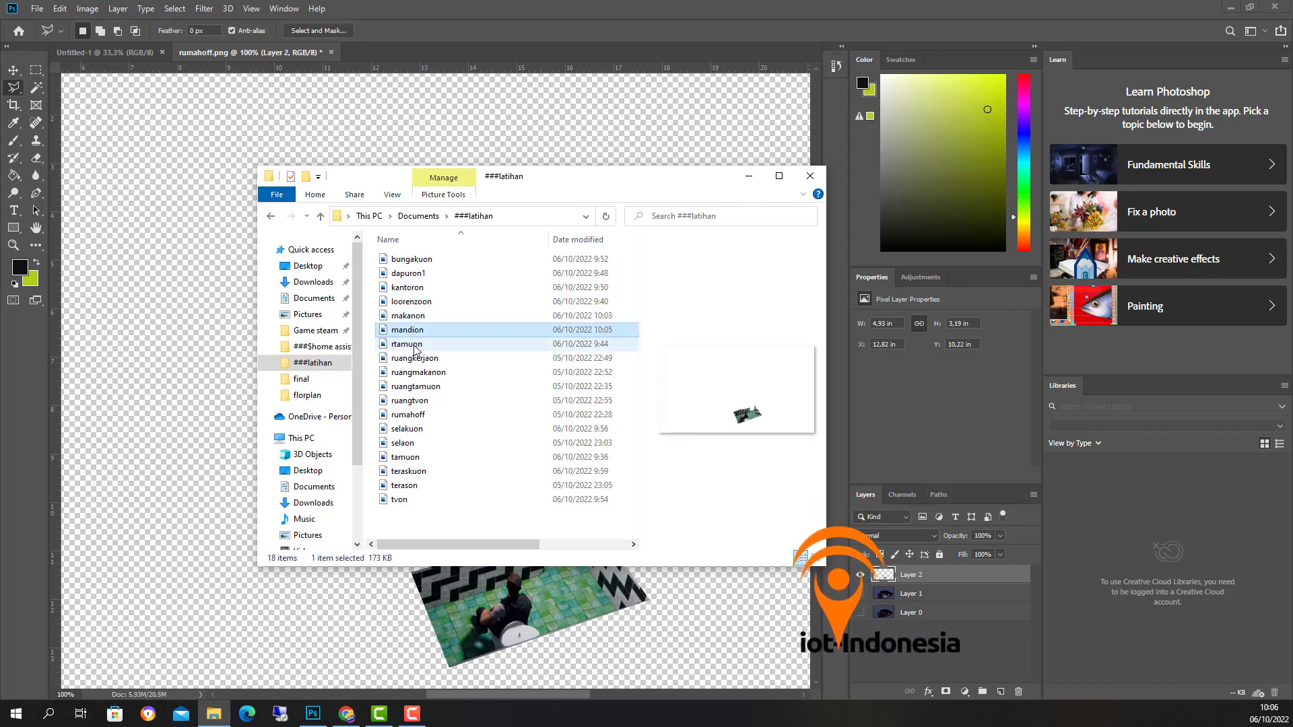
left_click(417, 344)
left_click(417, 364)
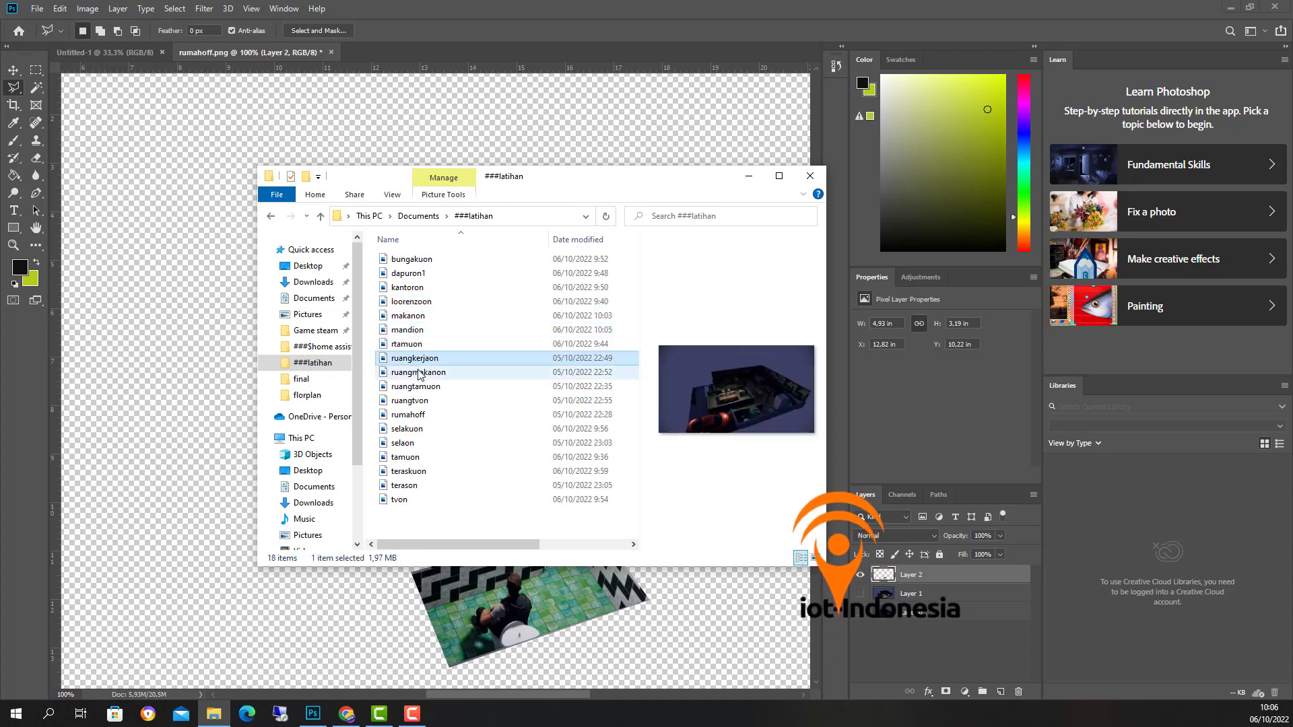
key("Delete")
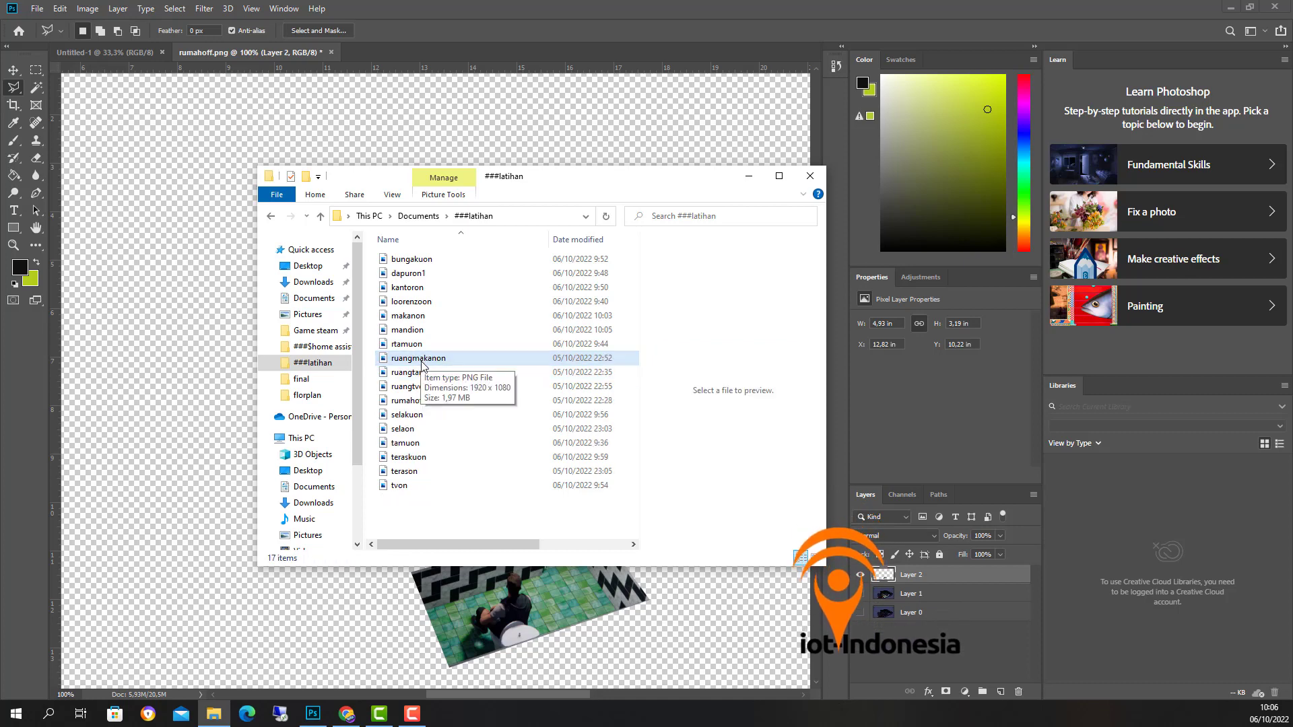
left_click(422, 362)
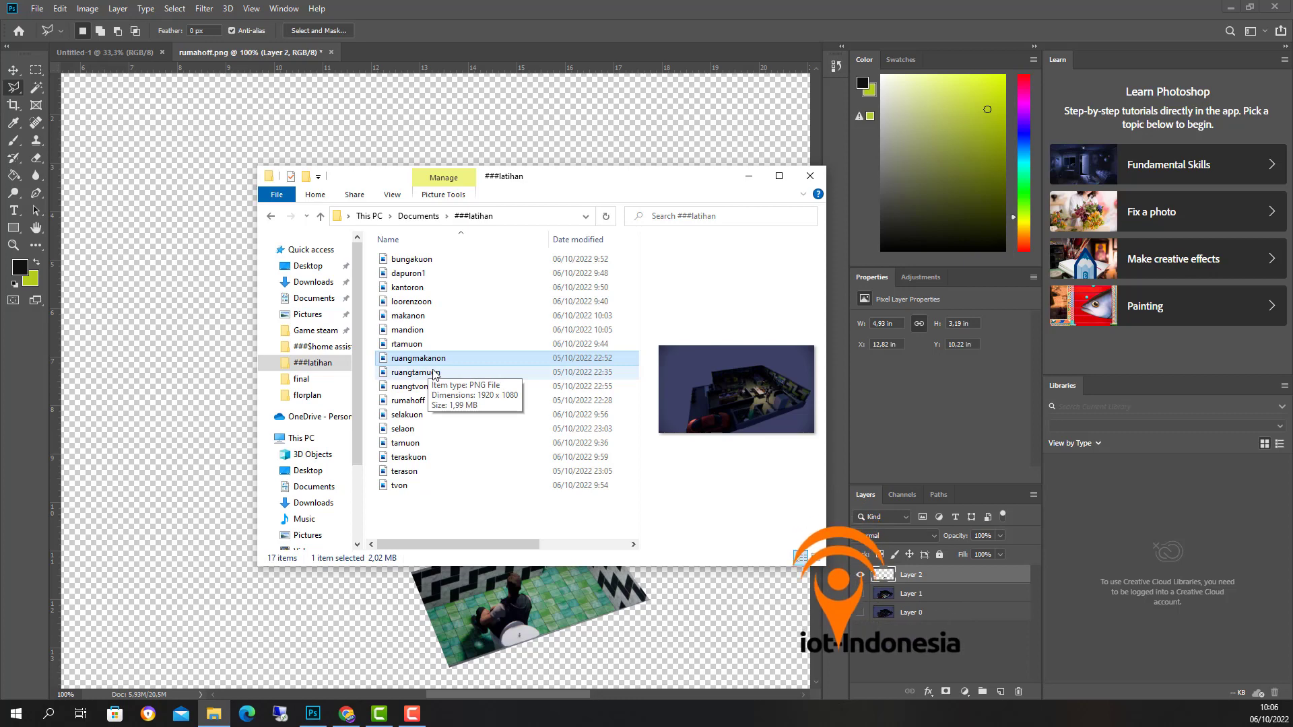
key("Delete")
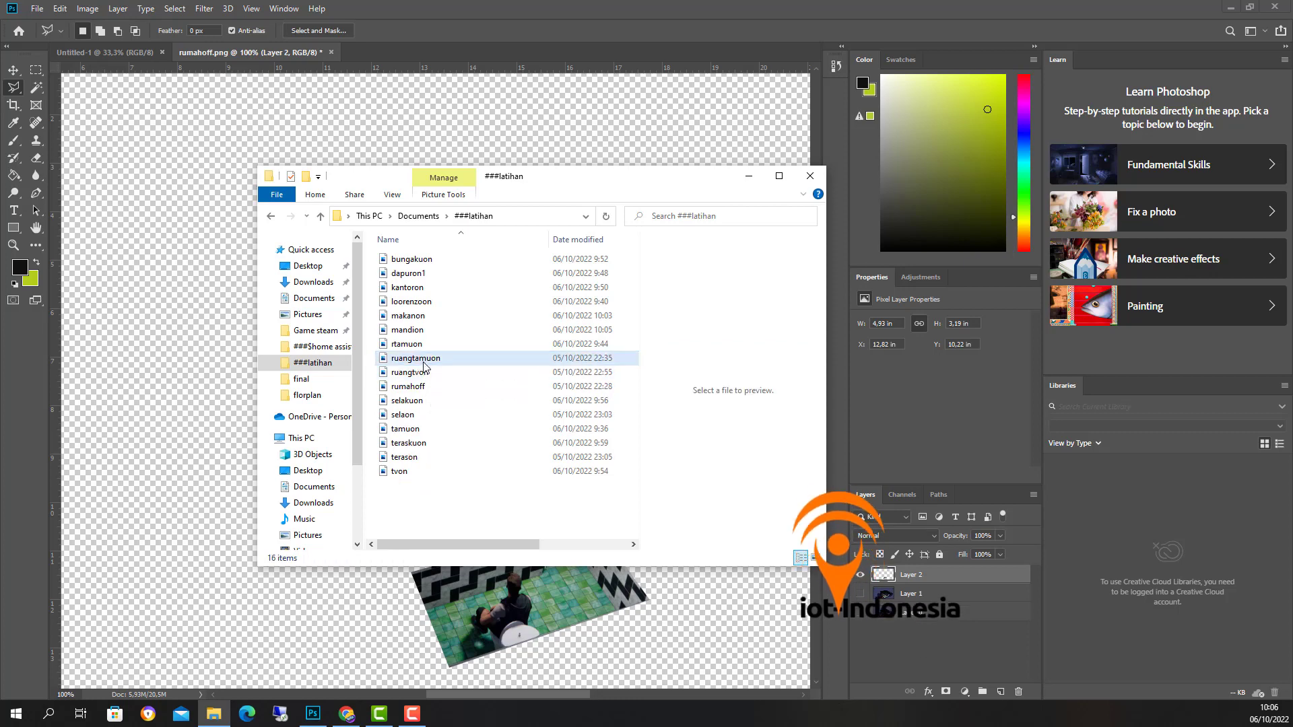
Step: Preview the tamuon and rtamuon cutouts and delete the source render ruangtamuon
left_click(423, 362)
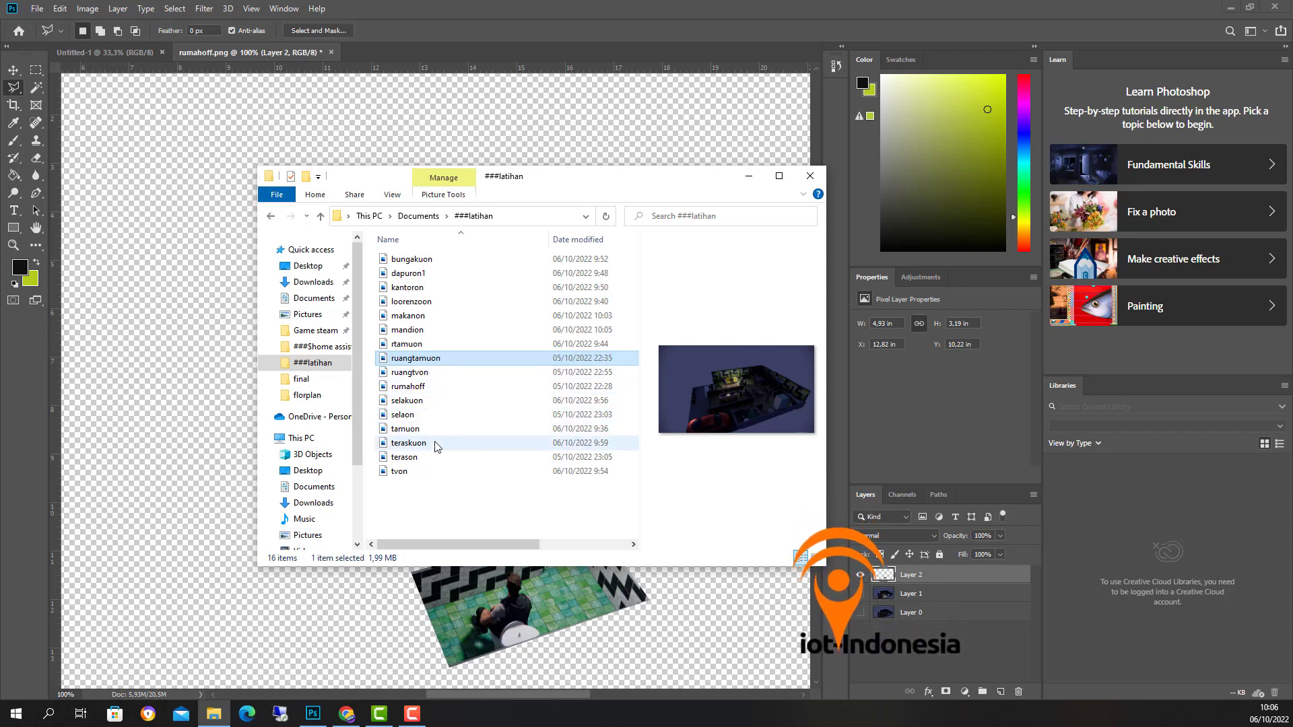
left_click(415, 434)
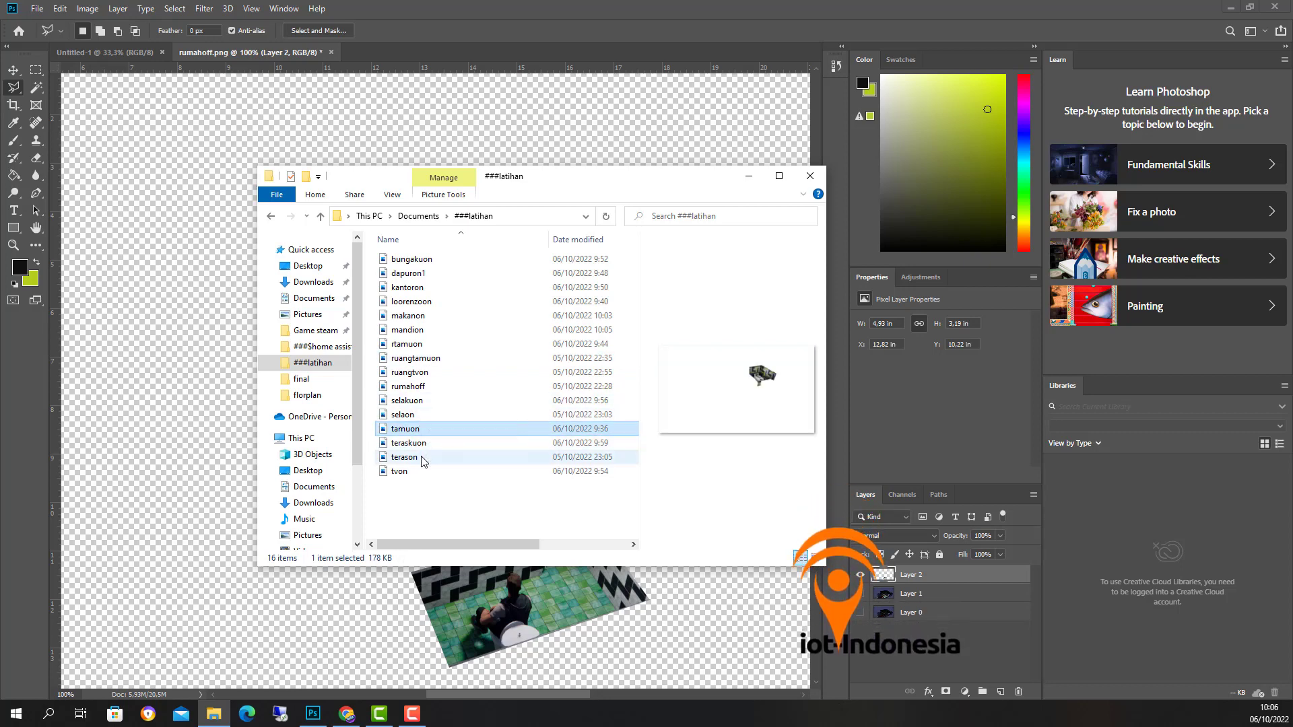
left_click(412, 345)
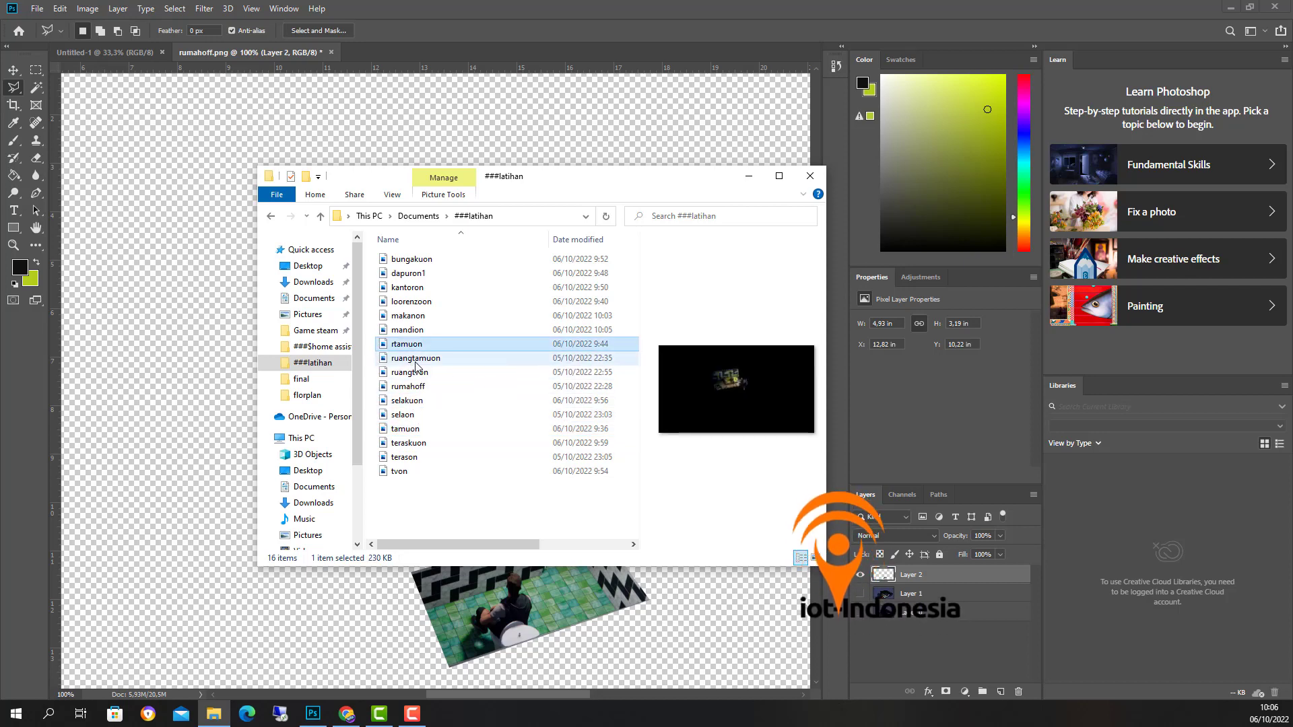
left_click(415, 361)
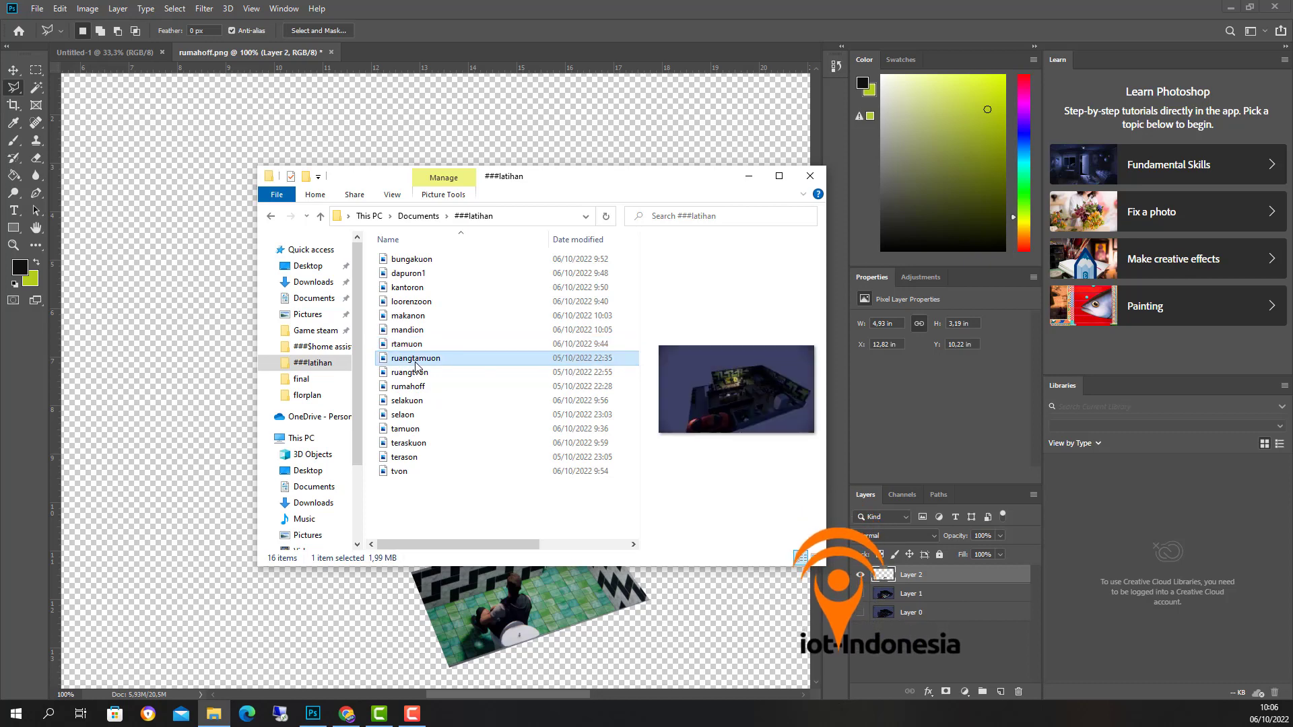
key("Delete")
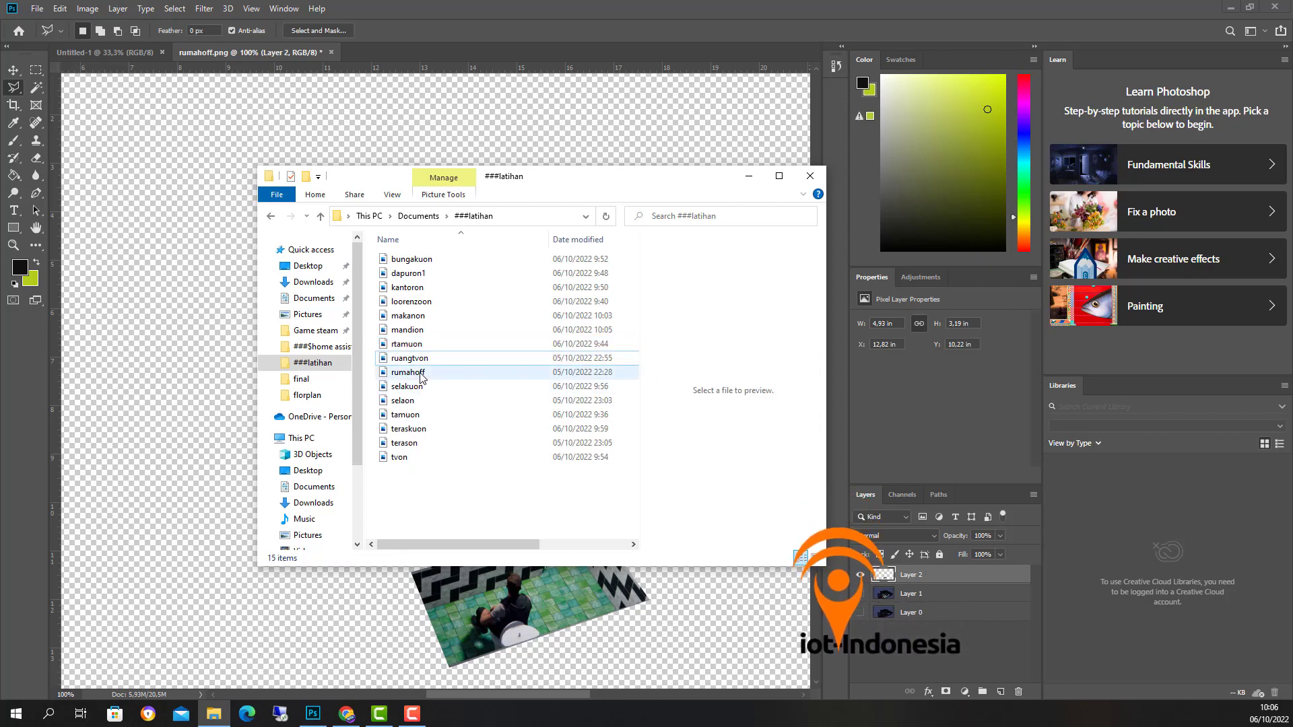
Step: Preview the rumahoff render and the selakuon cutout, and delete the source render selaon
left_click(420, 375)
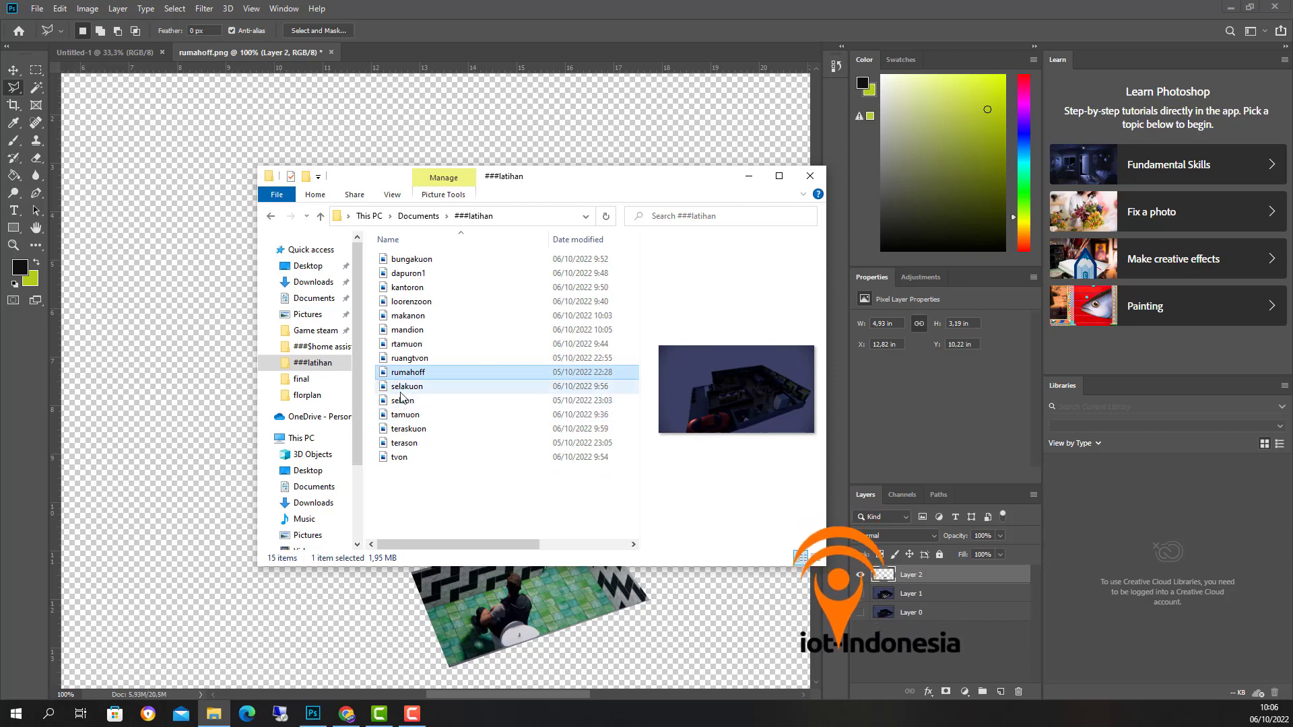
left_click(404, 390)
left_click(403, 401)
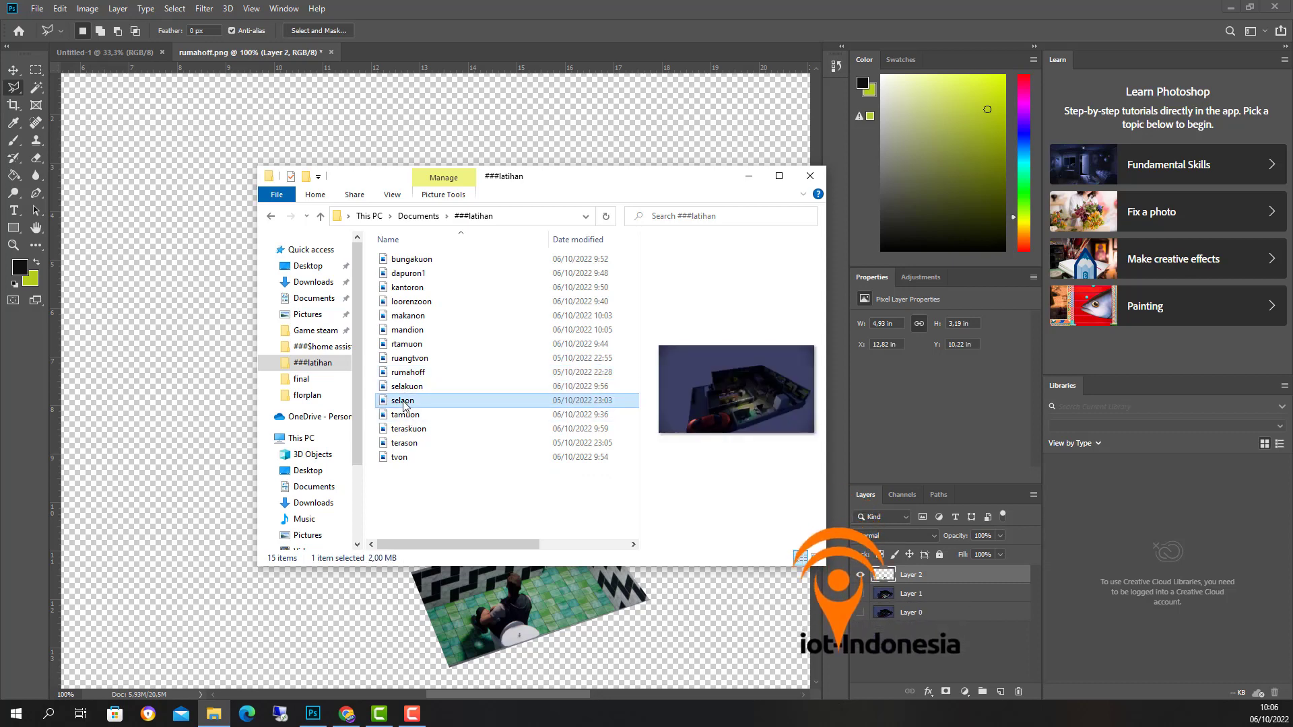
key("Delete")
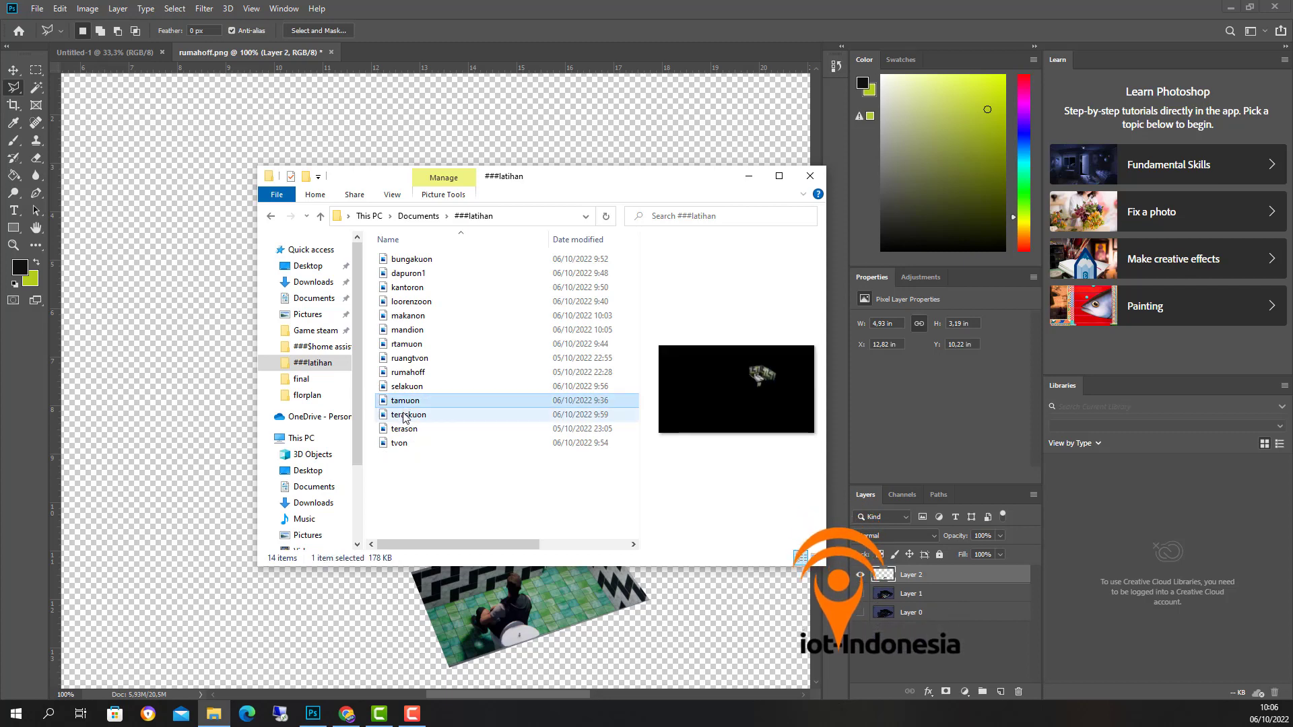
Step: Preview the teraskuon cutout and delete the source render terason, leaving no file selected
left_click(406, 415)
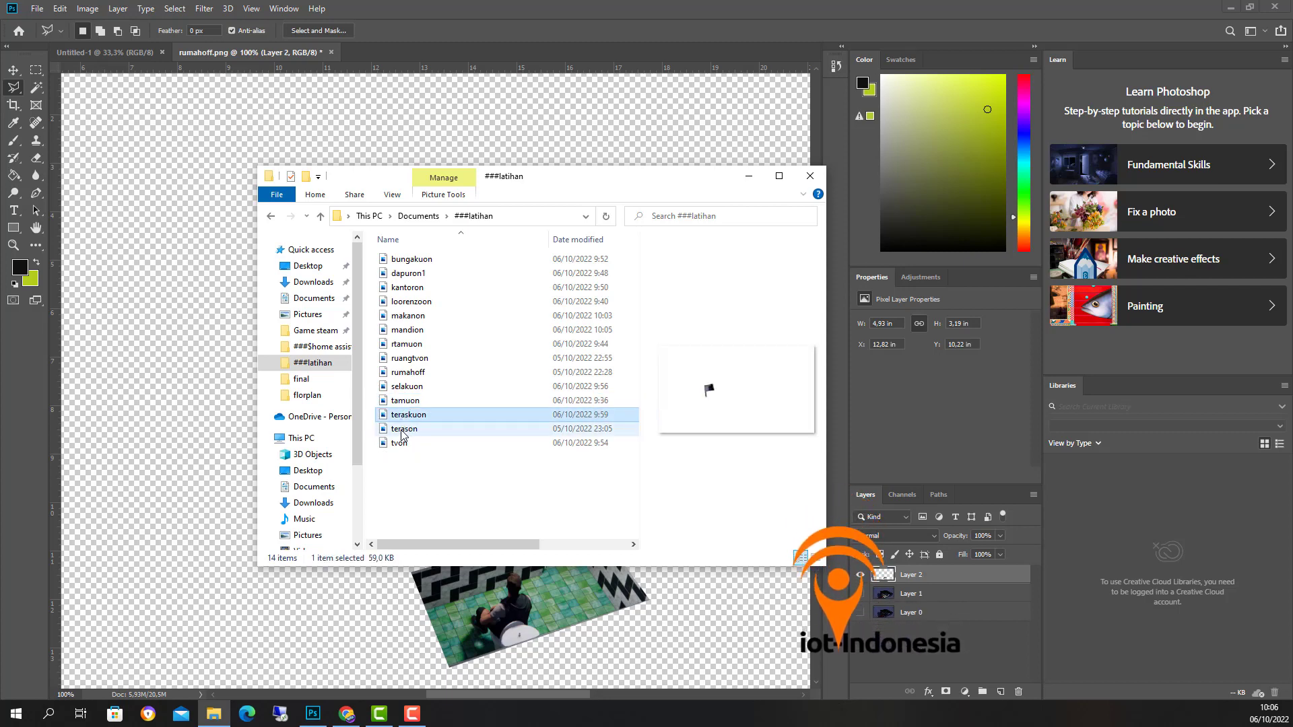
left_click(402, 433)
key("Delete")
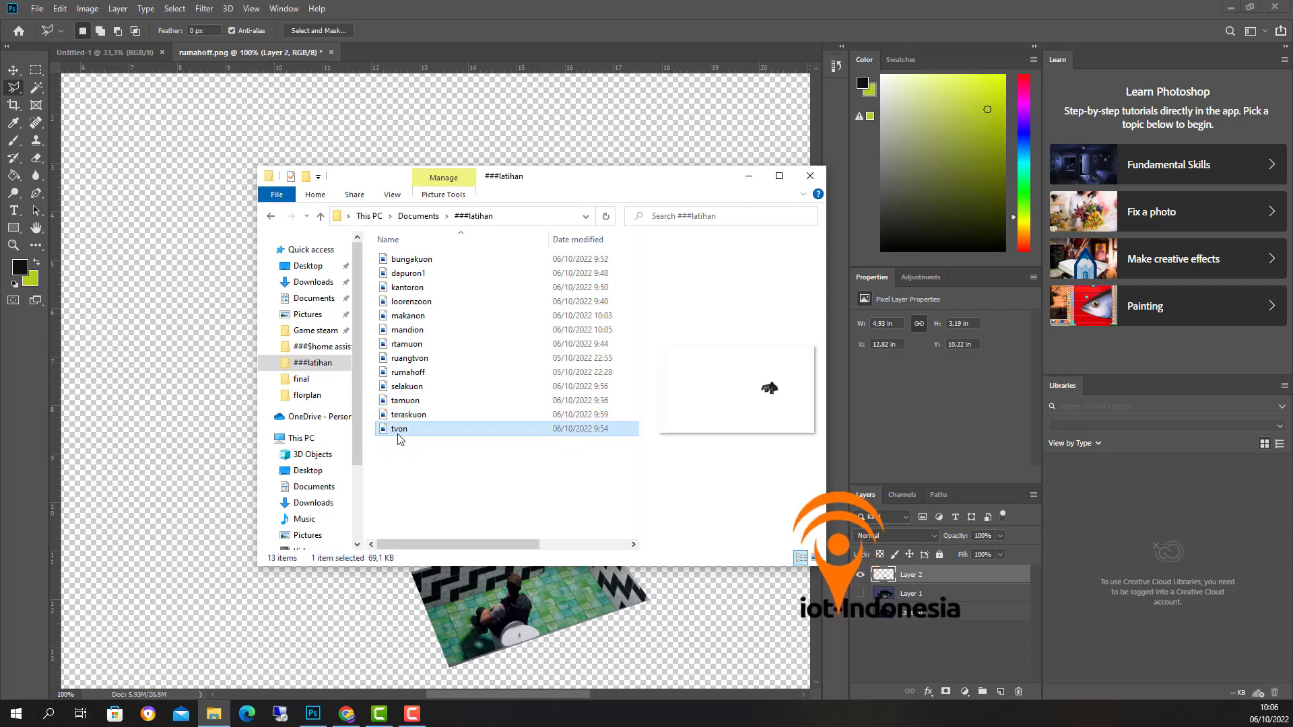
left_click(470, 485)
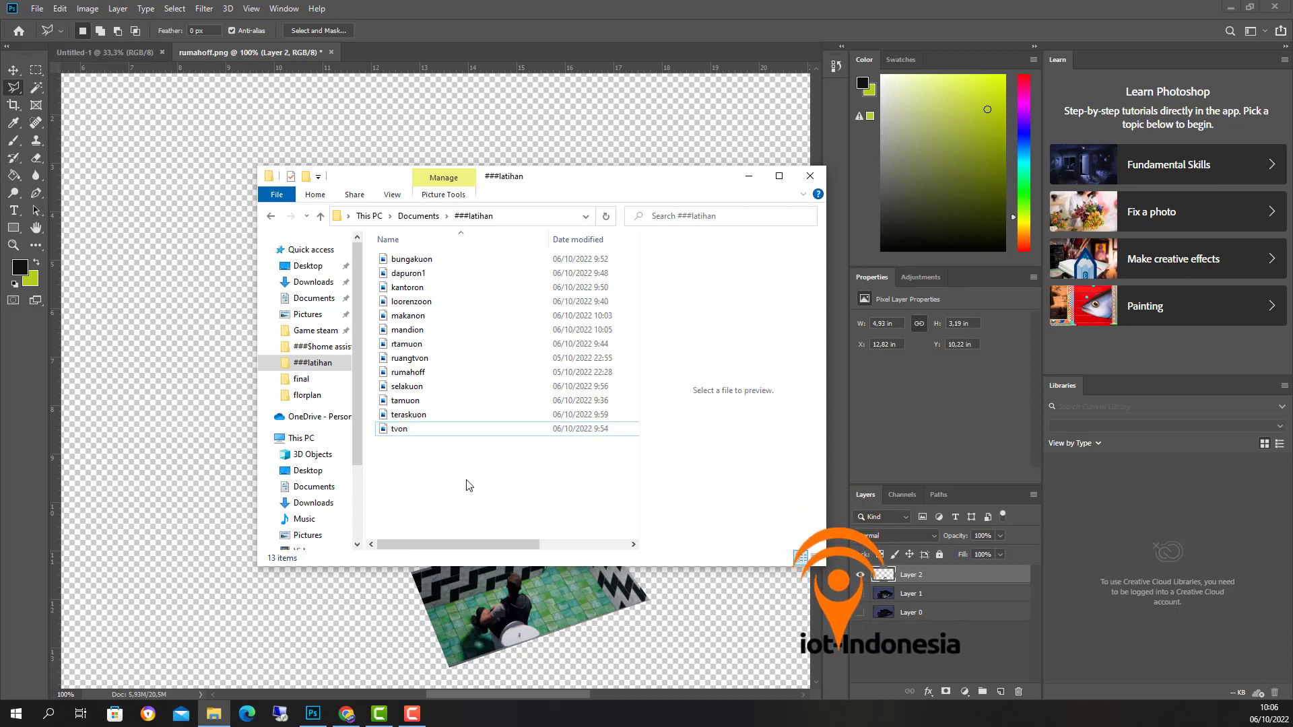
Step: Switch back to Photoshop, delete Layer 2 and Layer 1 from rumahoff.png, and show Layer 0
left_click(751, 182)
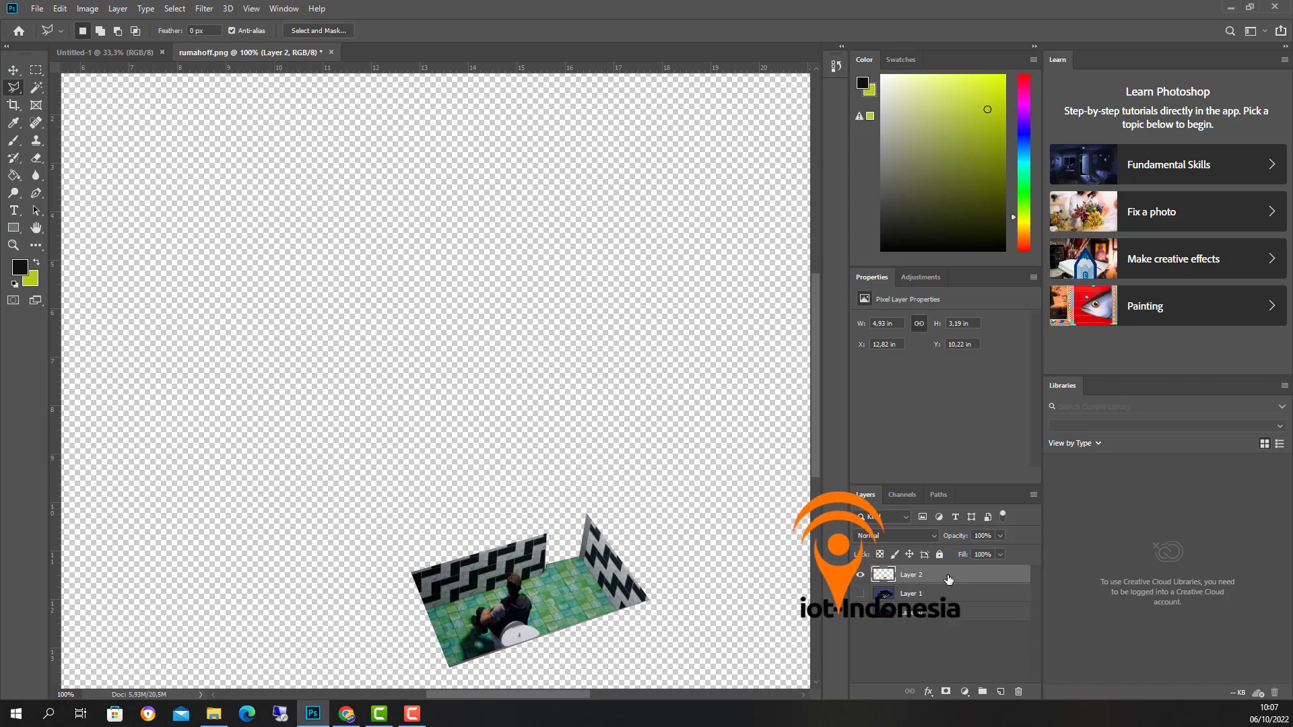
key("Delete")
key("Delete")
left_click(860, 577)
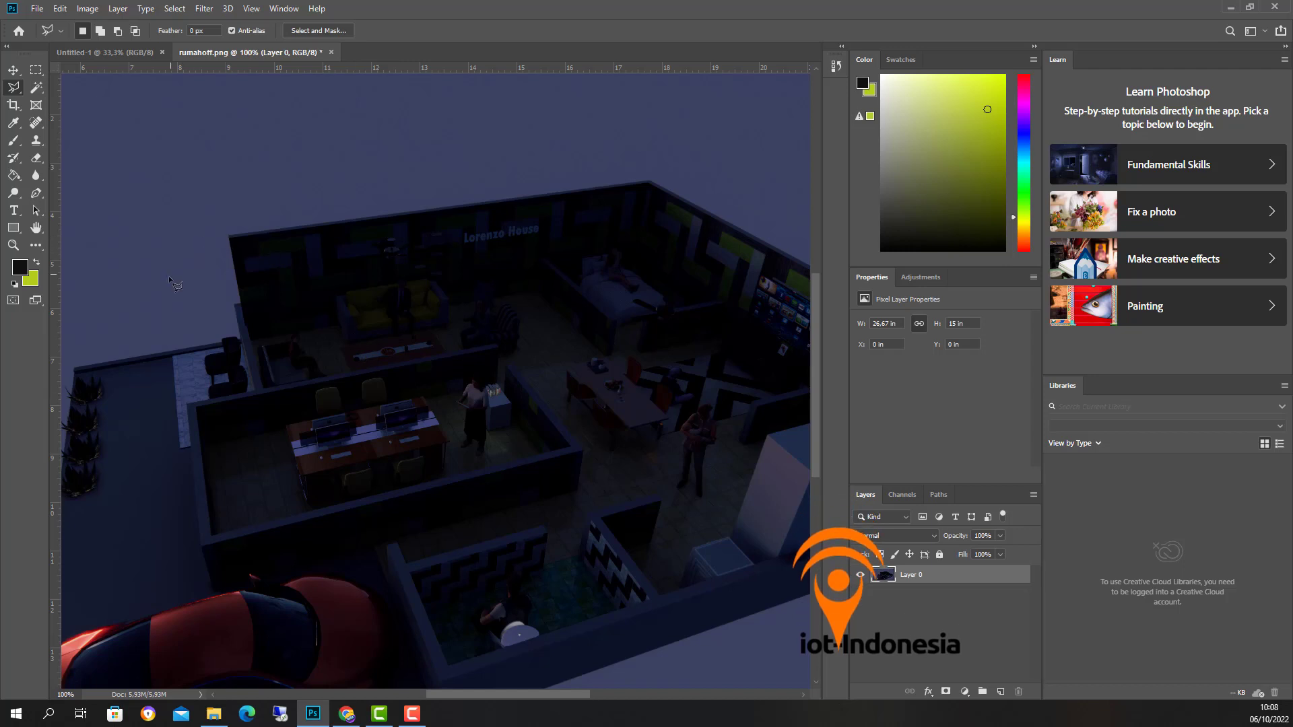
Step: Copy a tiny patch of background beside the house, about 0.08 × 0.1 in, to a new layer and hide Layer 0
left_click(115, 274)
right_click(119, 276)
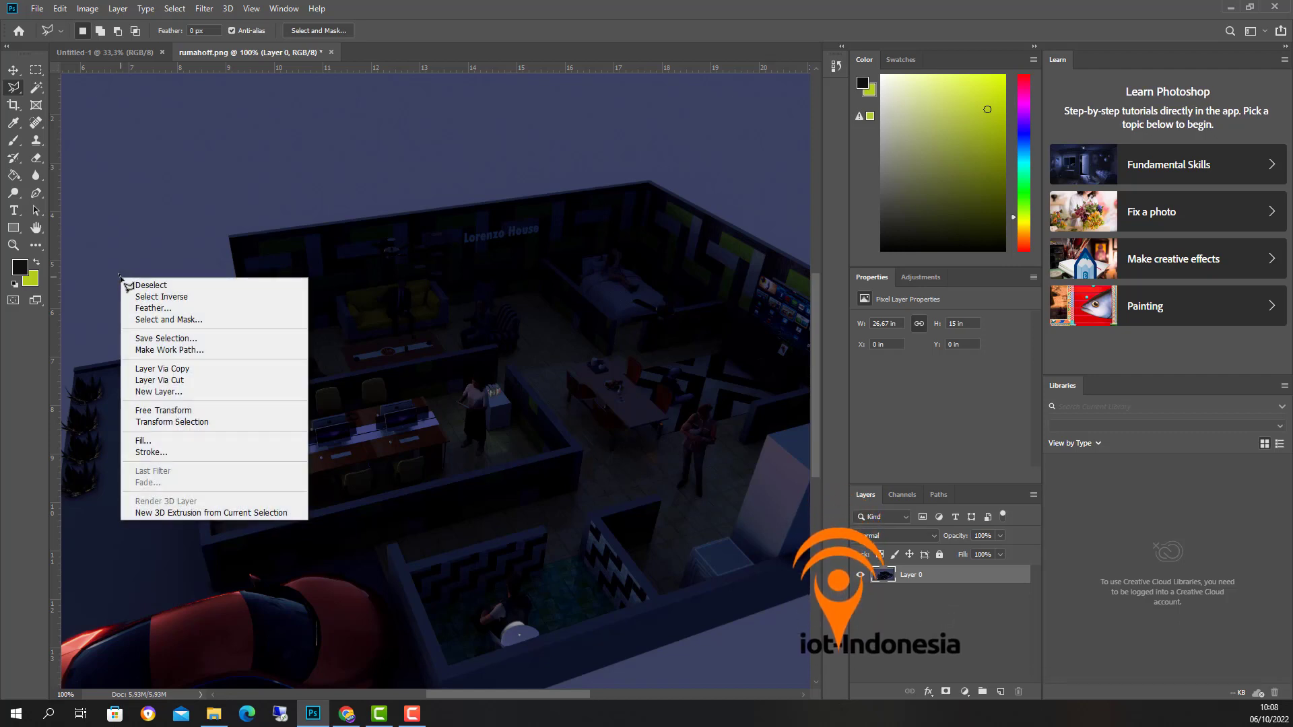
left_click(170, 370)
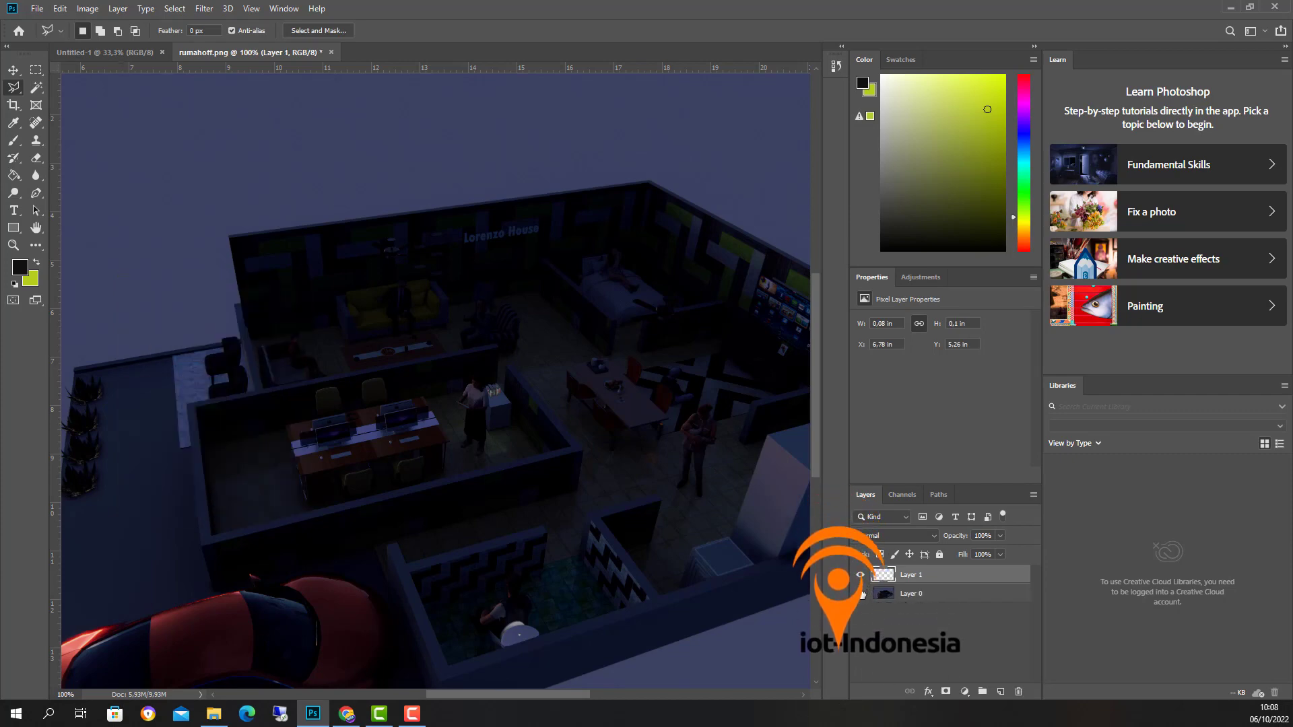
left_click(861, 594)
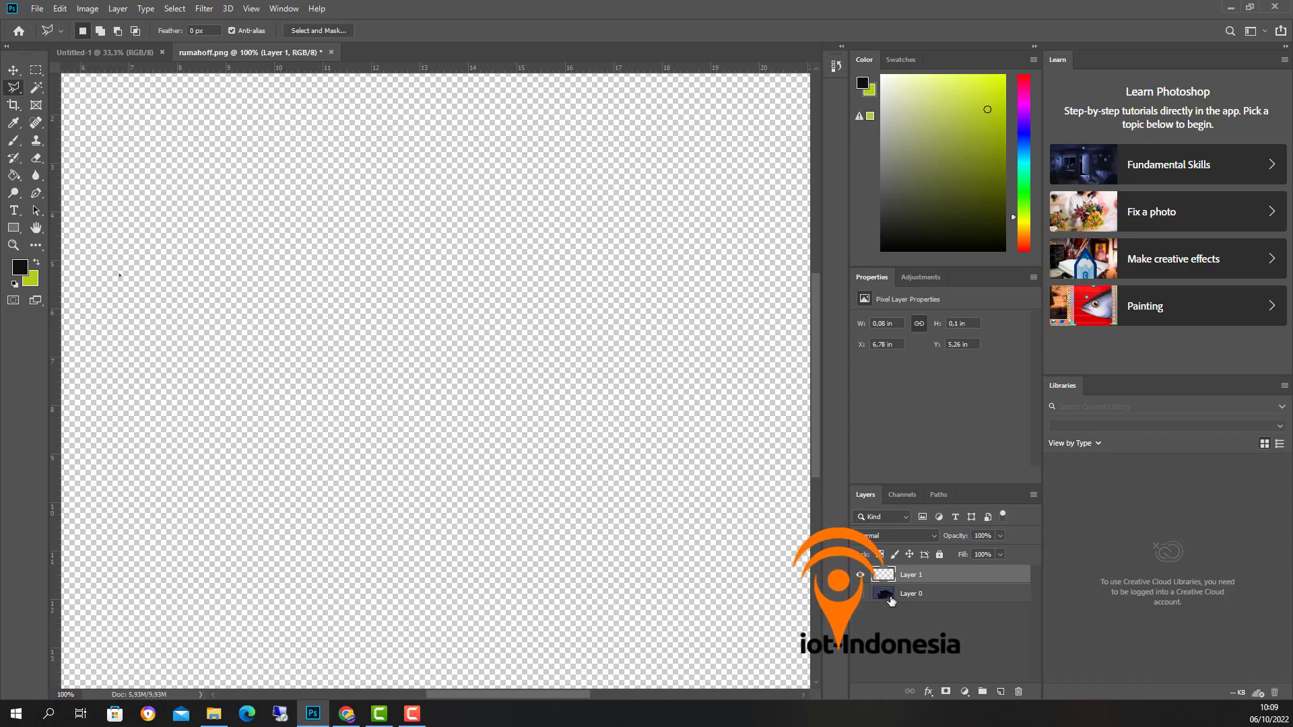
Step: Export the nearly empty transparent image as a PNG named deviceoff in the ###latihan folder
left_click(37, 8)
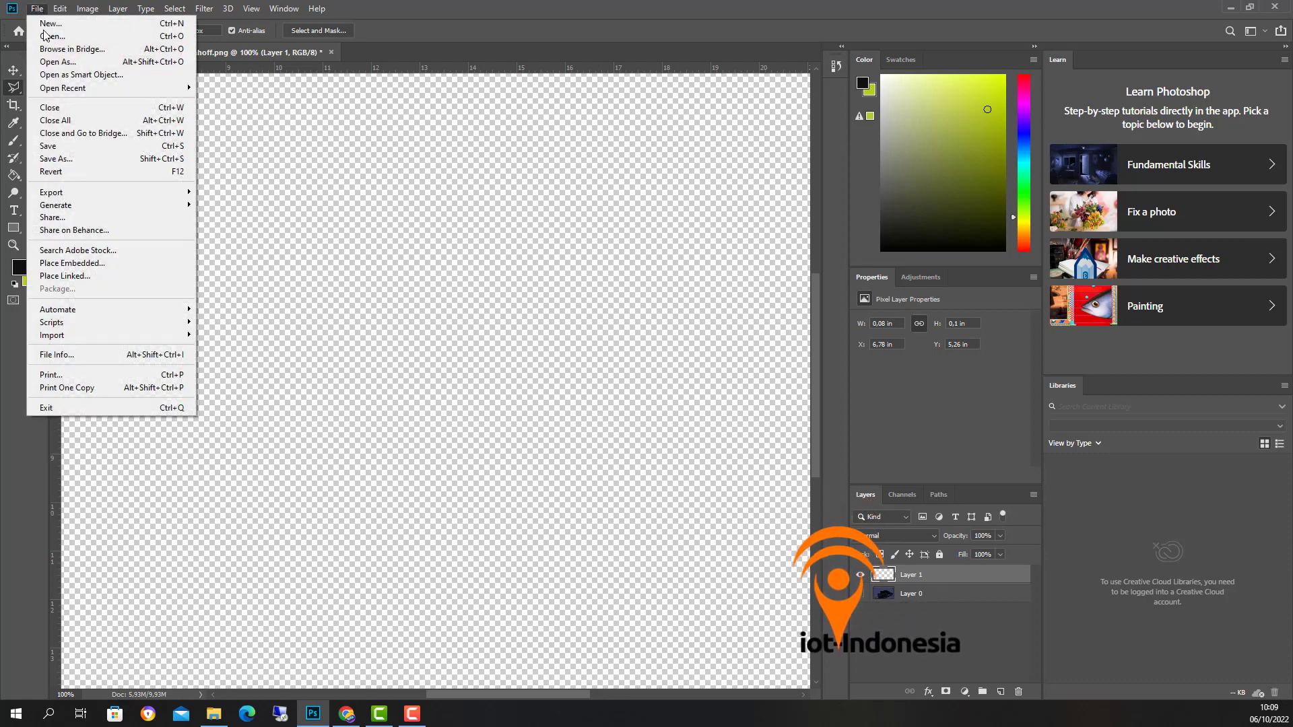
mouse_move(140, 195)
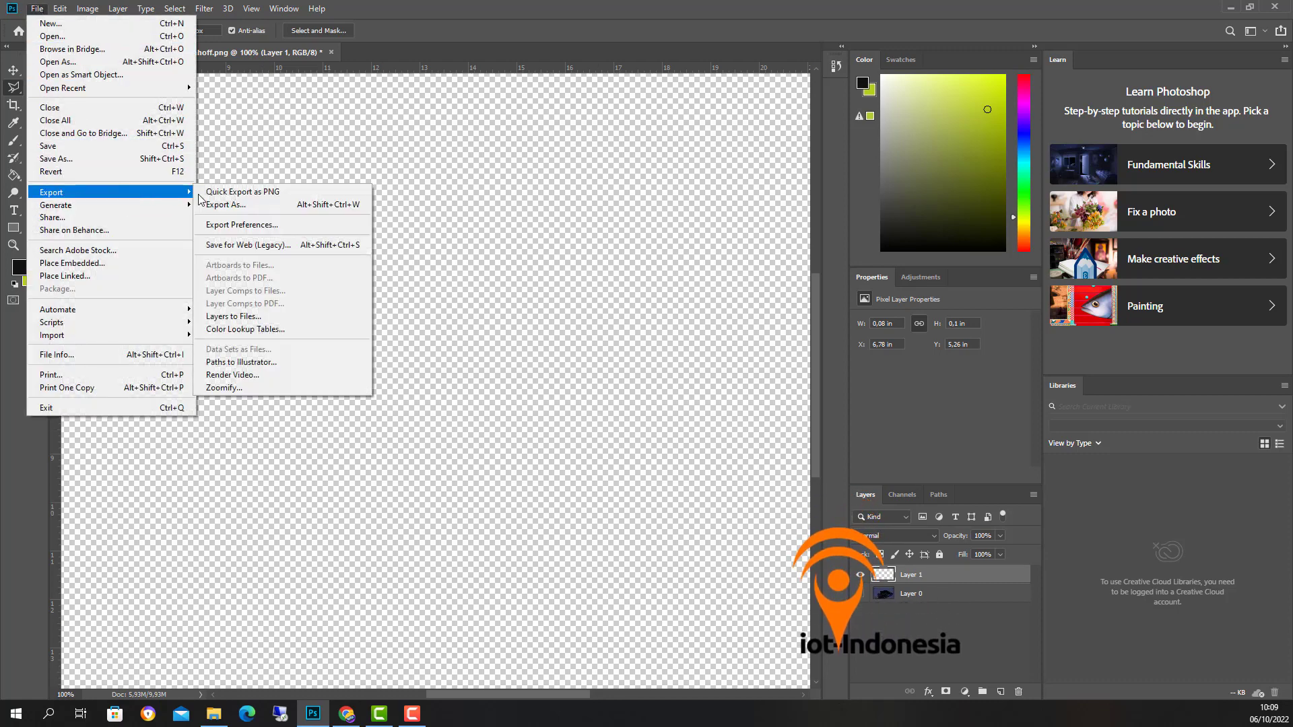
left_click(236, 193)
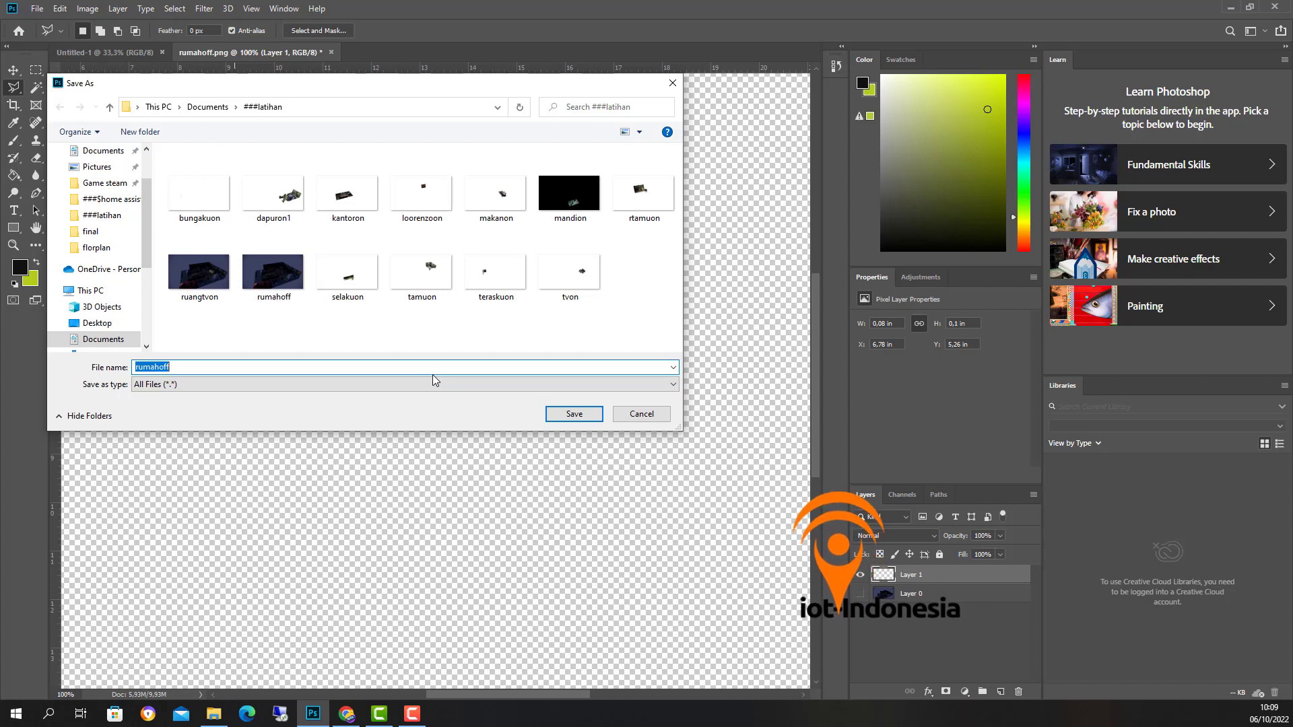
type("devi")
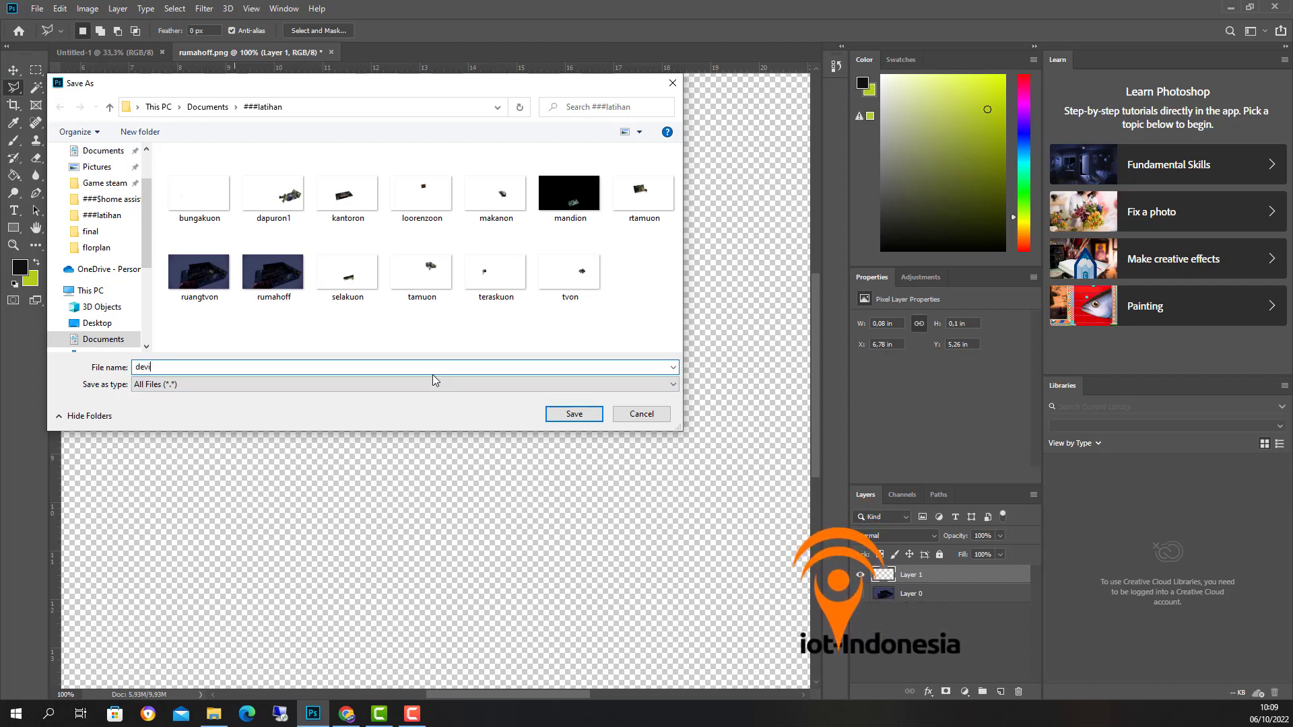
type("ceoff")
left_click(570, 412)
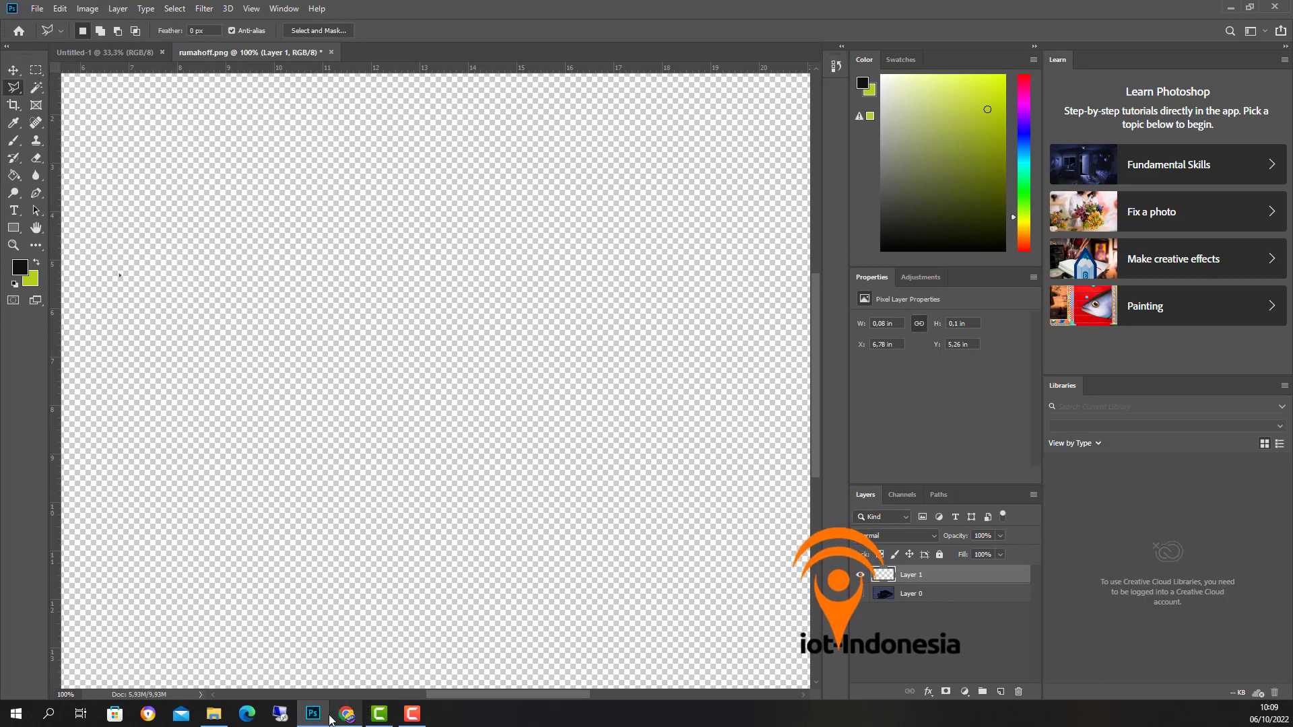
Step: Quit Photoshop without saving the changes to rumahoff.png
mouse_move(349, 721)
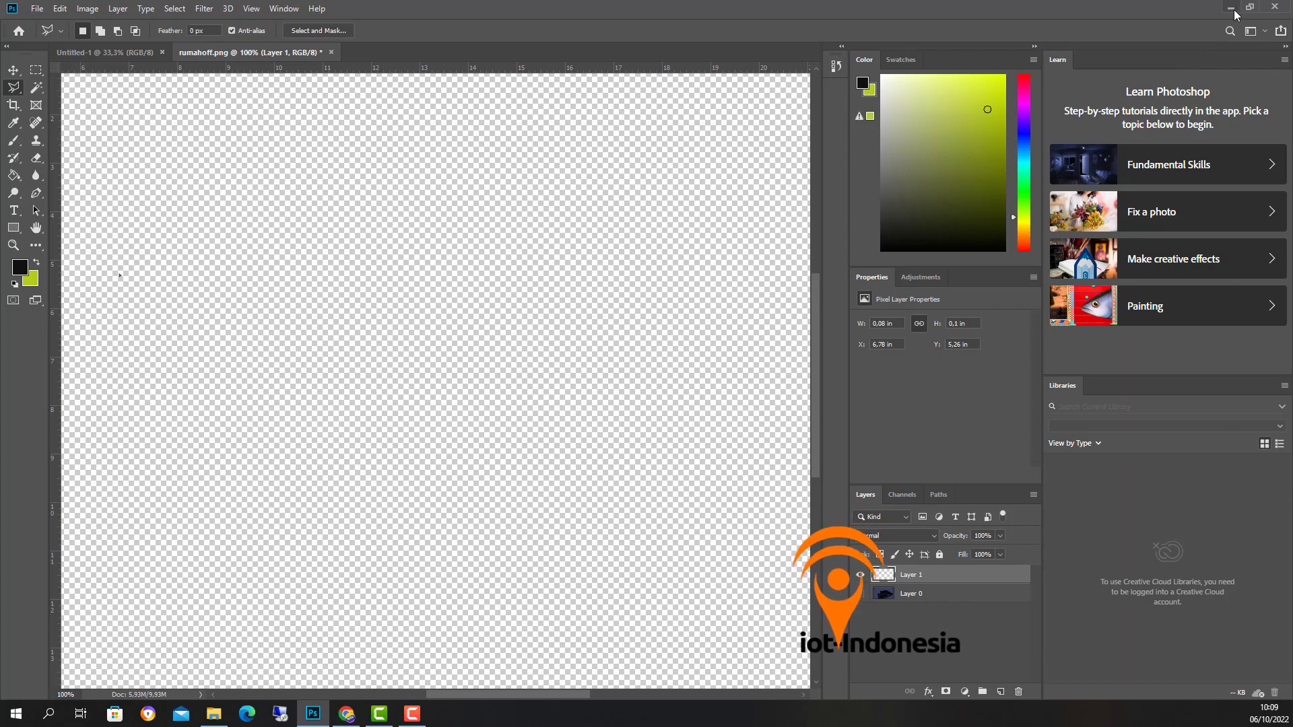
left_click(1274, 6)
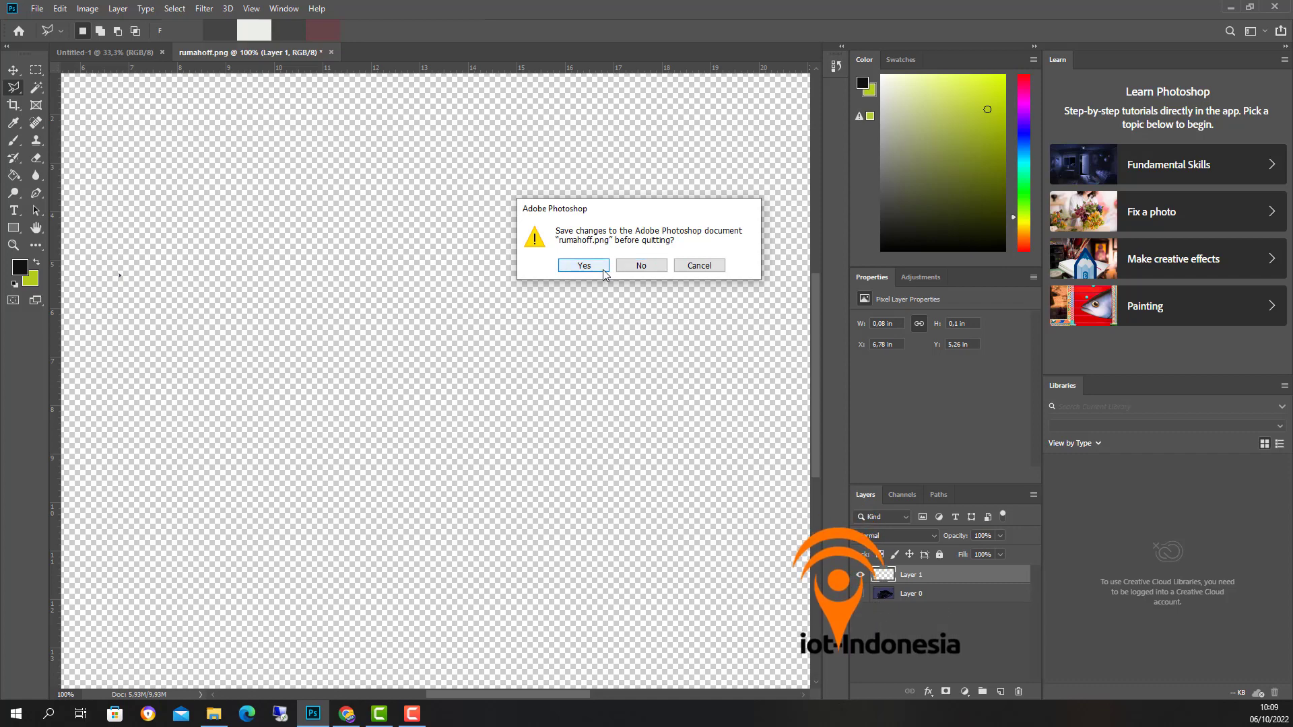
left_click(641, 266)
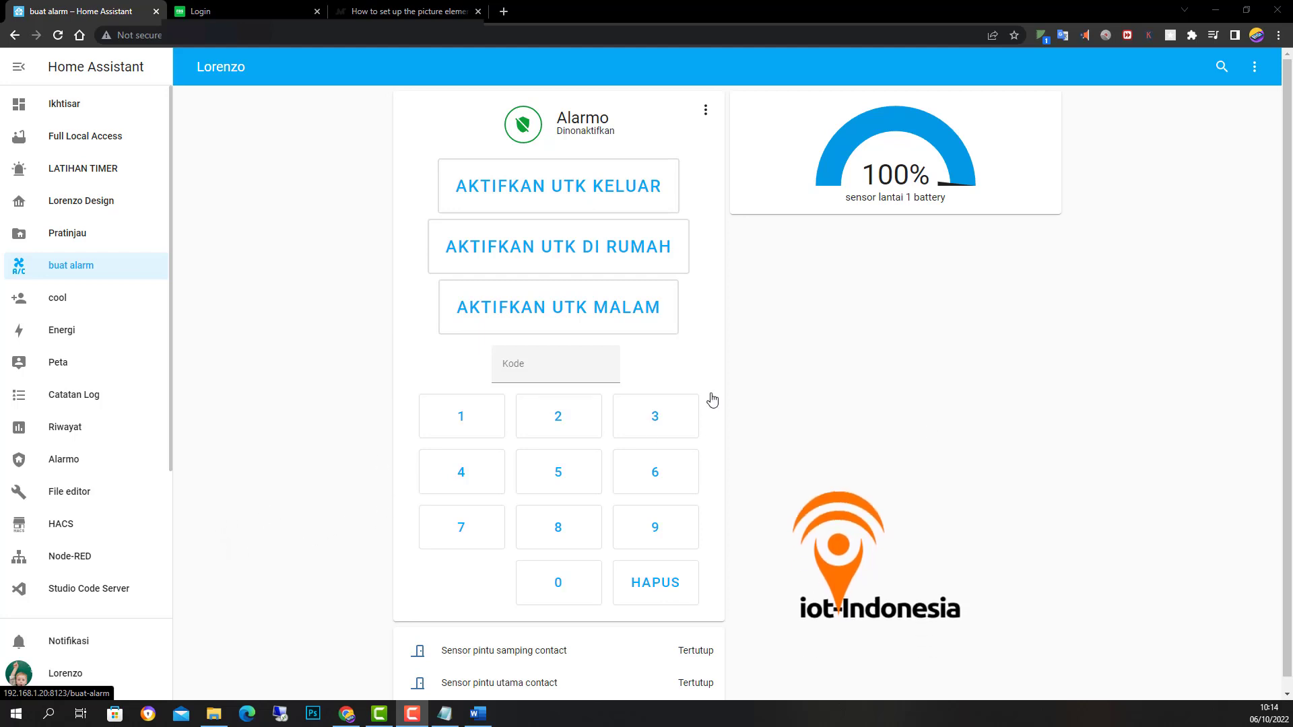
Step: In Home Assistant, put the buat alarm dashboard into edit mode and open the dashboard management page
left_click(1255, 68)
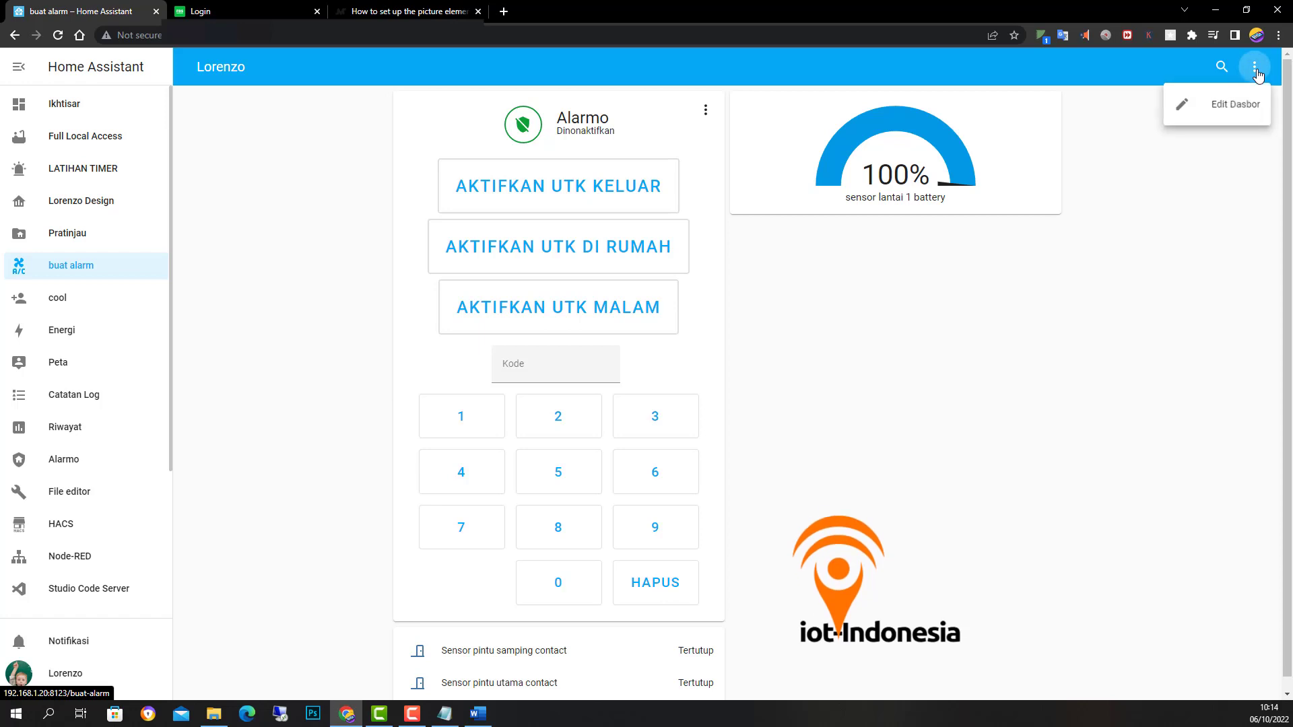
left_click(1242, 103)
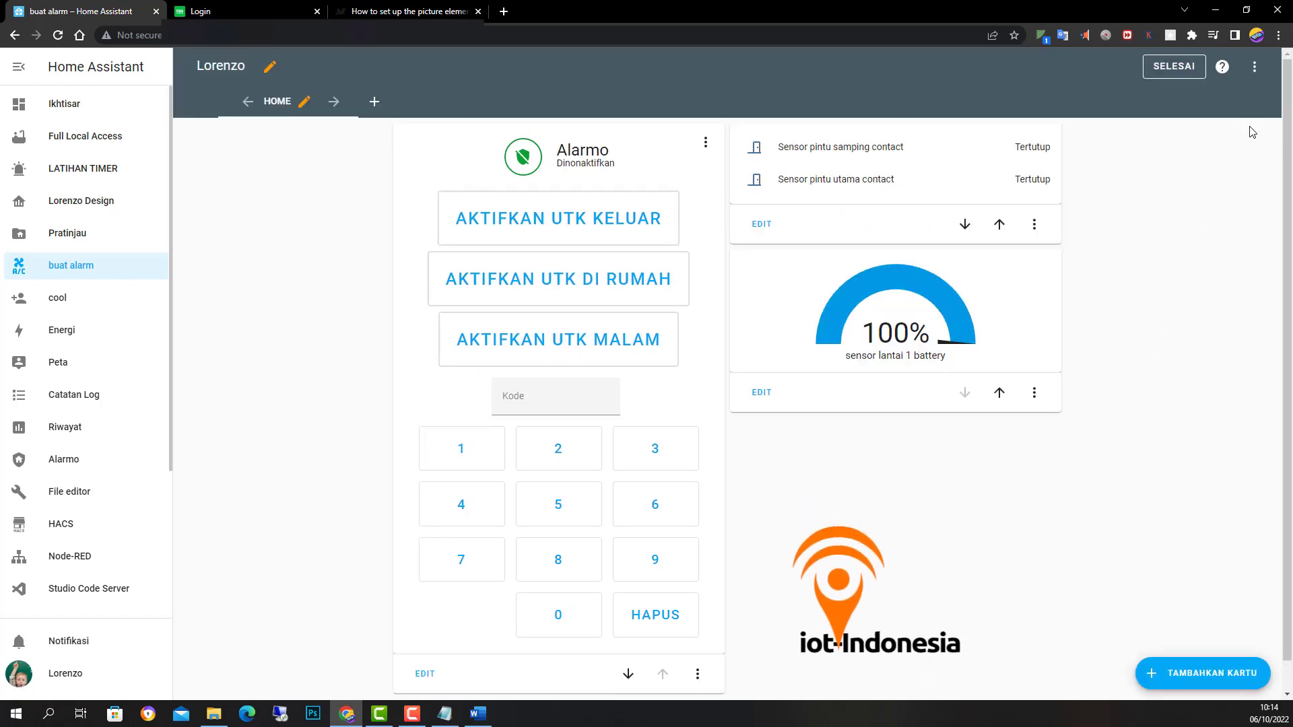
left_click(1254, 67)
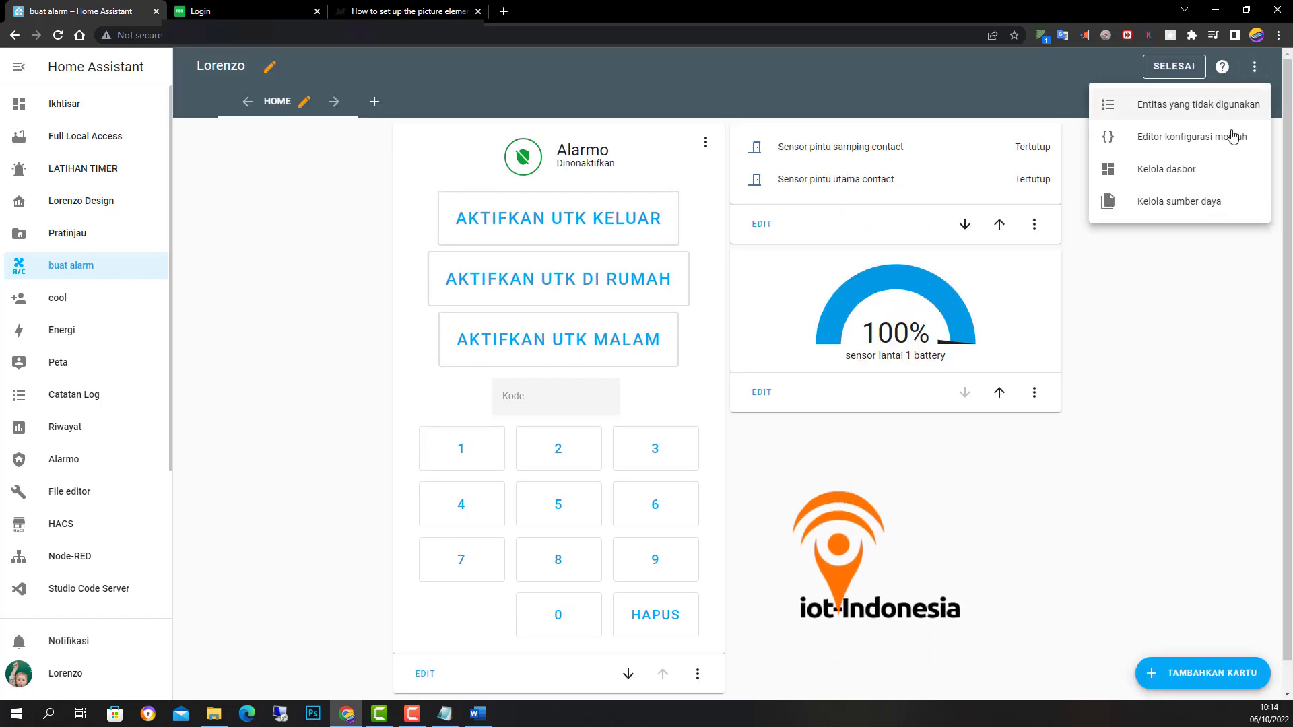
left_click(1176, 172)
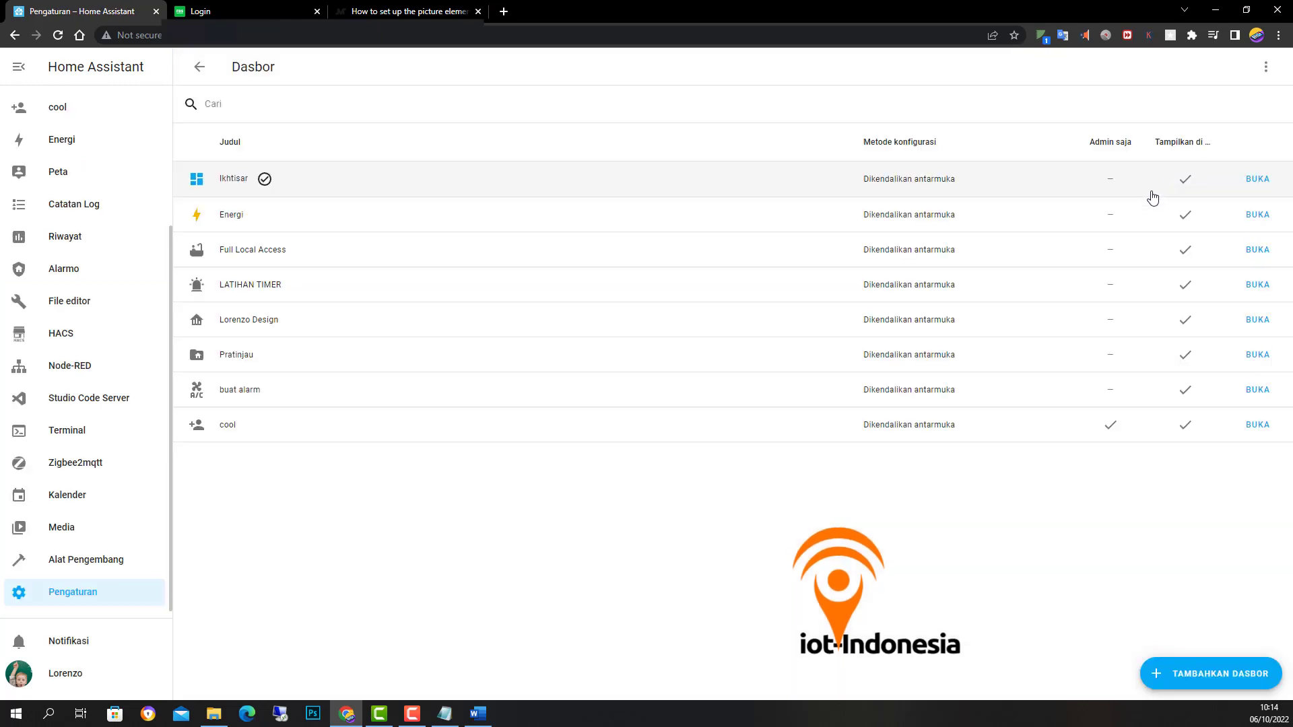
Step: Create a new dashboard titled floorplan lantai 1 with the icon mdi:amplifier
left_click(1187, 676)
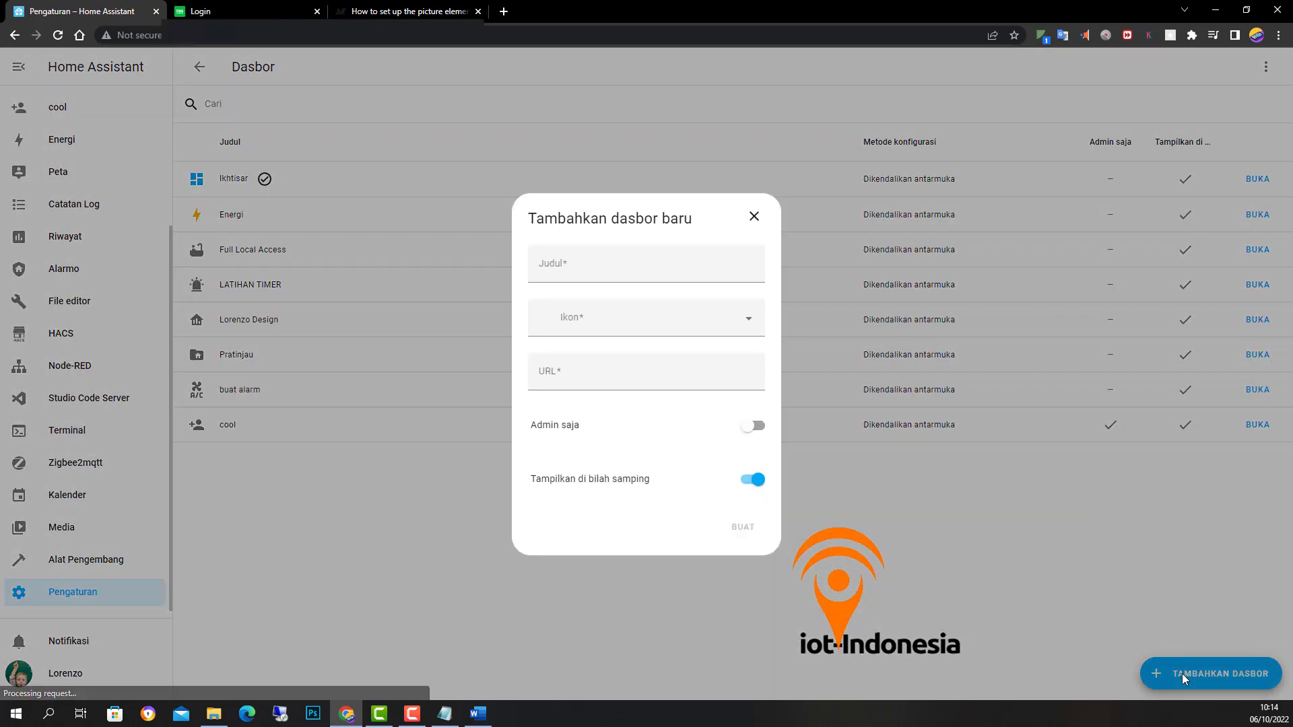
left_click(575, 270)
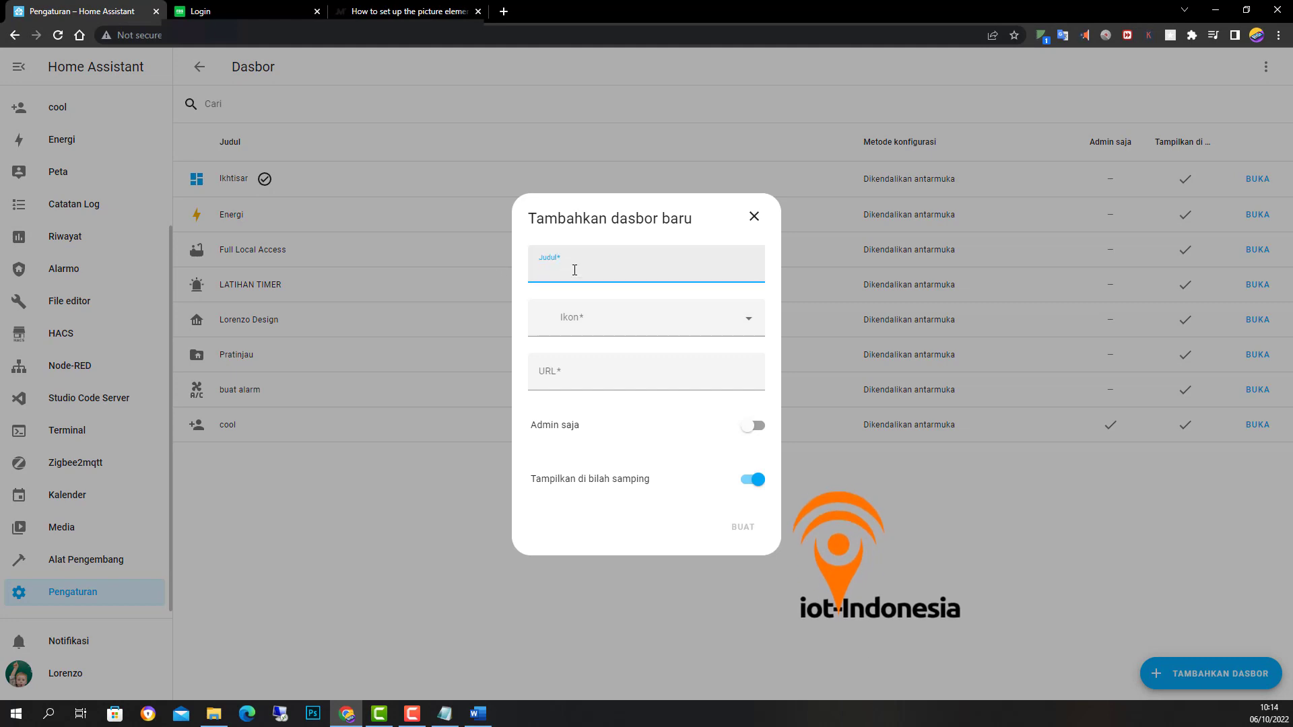
type("floor")
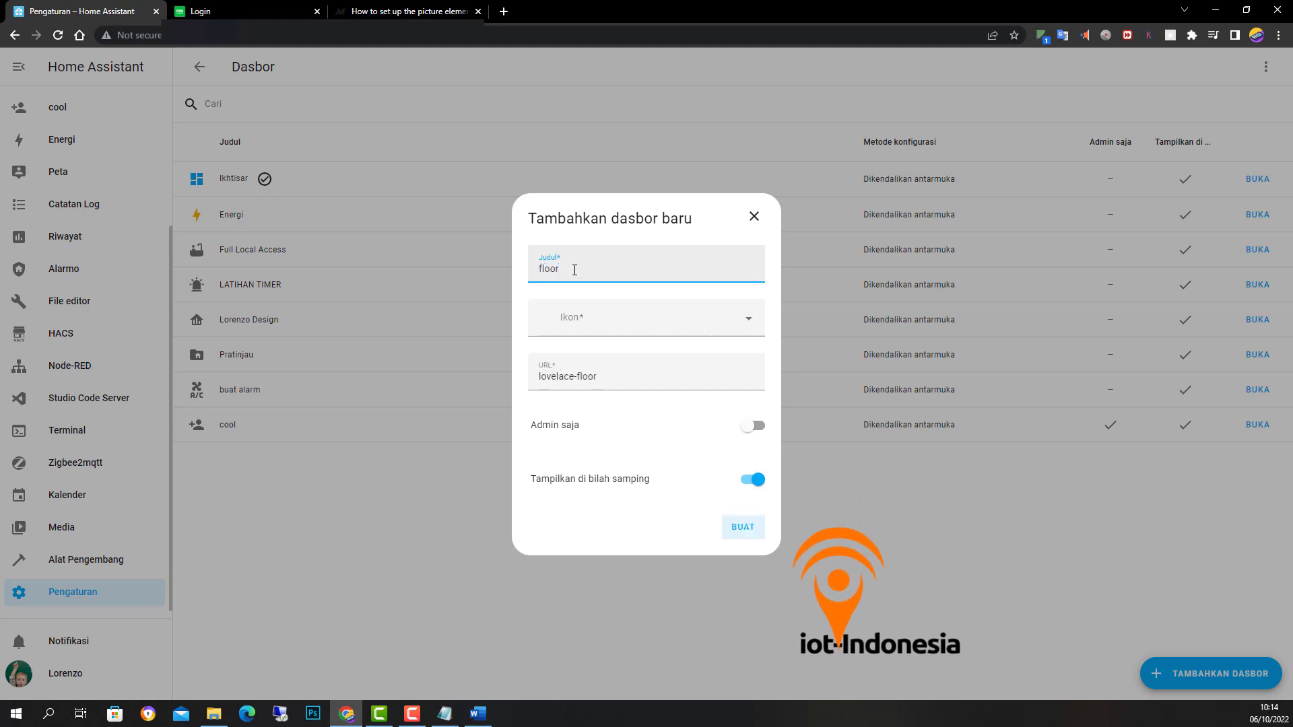
type("plan lantai 1")
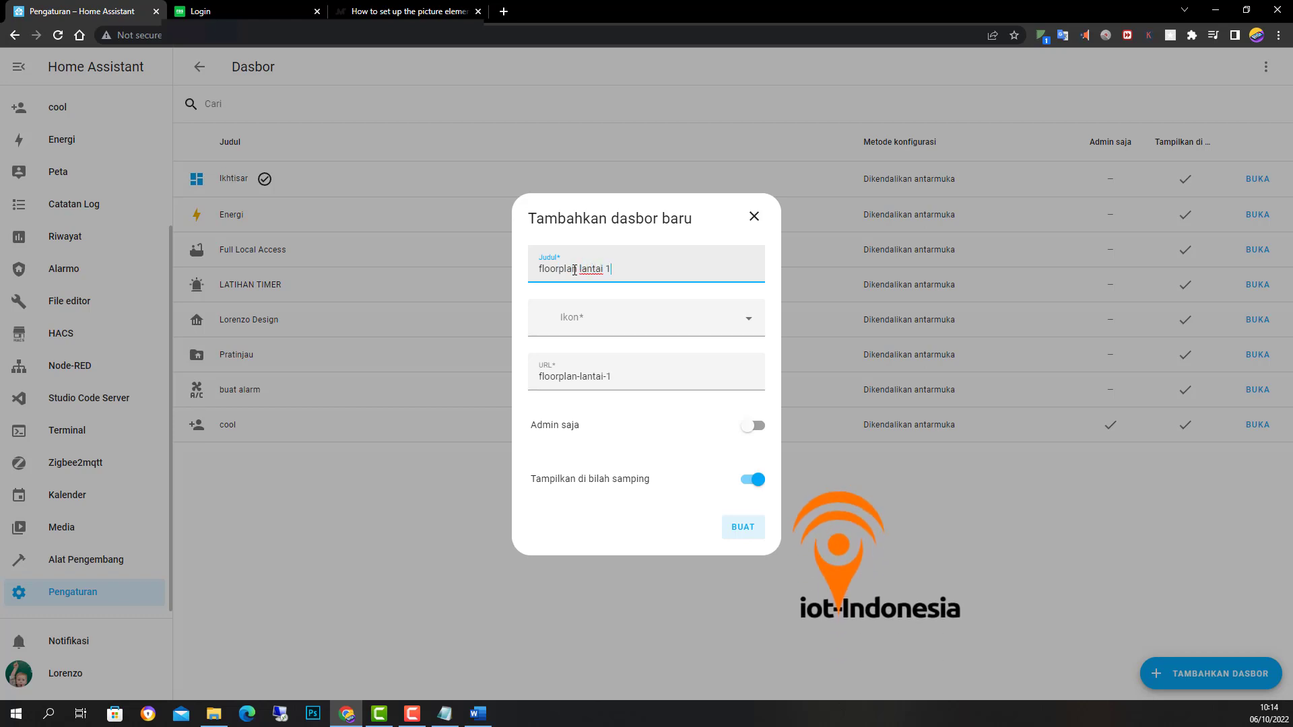
left_click(703, 326)
scroll(682, 549, "down", 5)
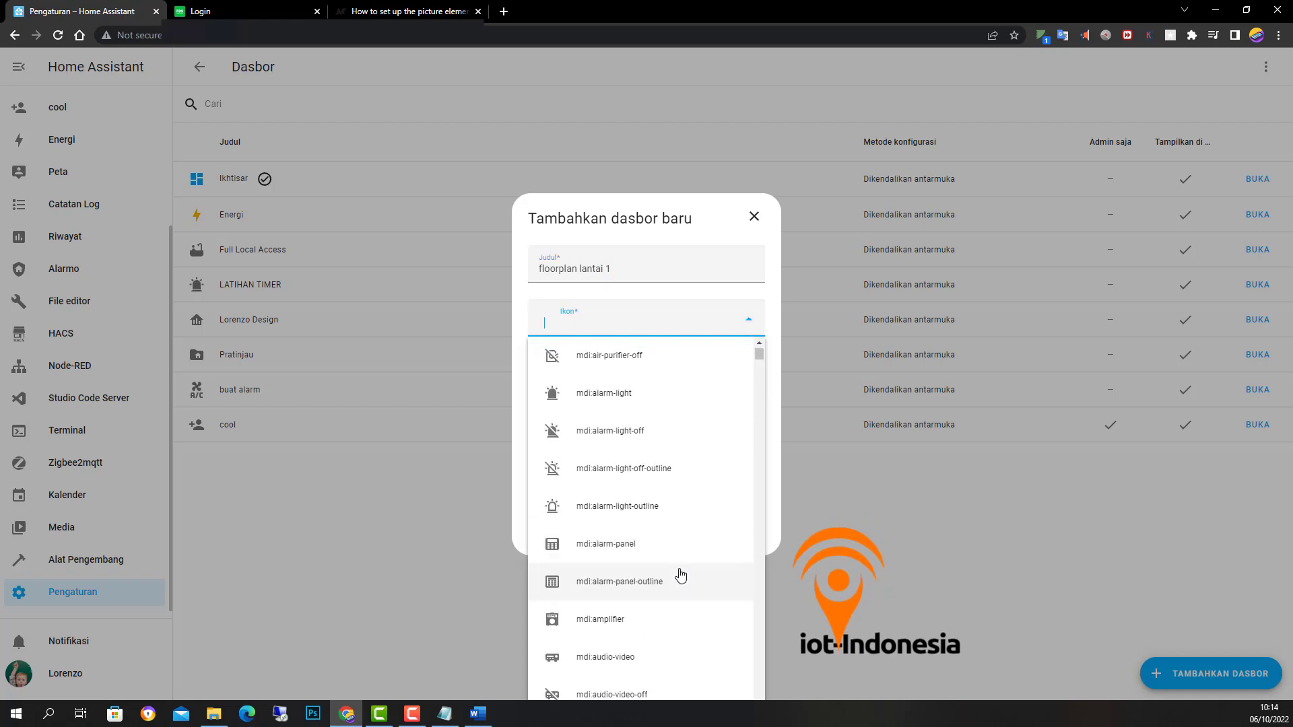
left_click(629, 617)
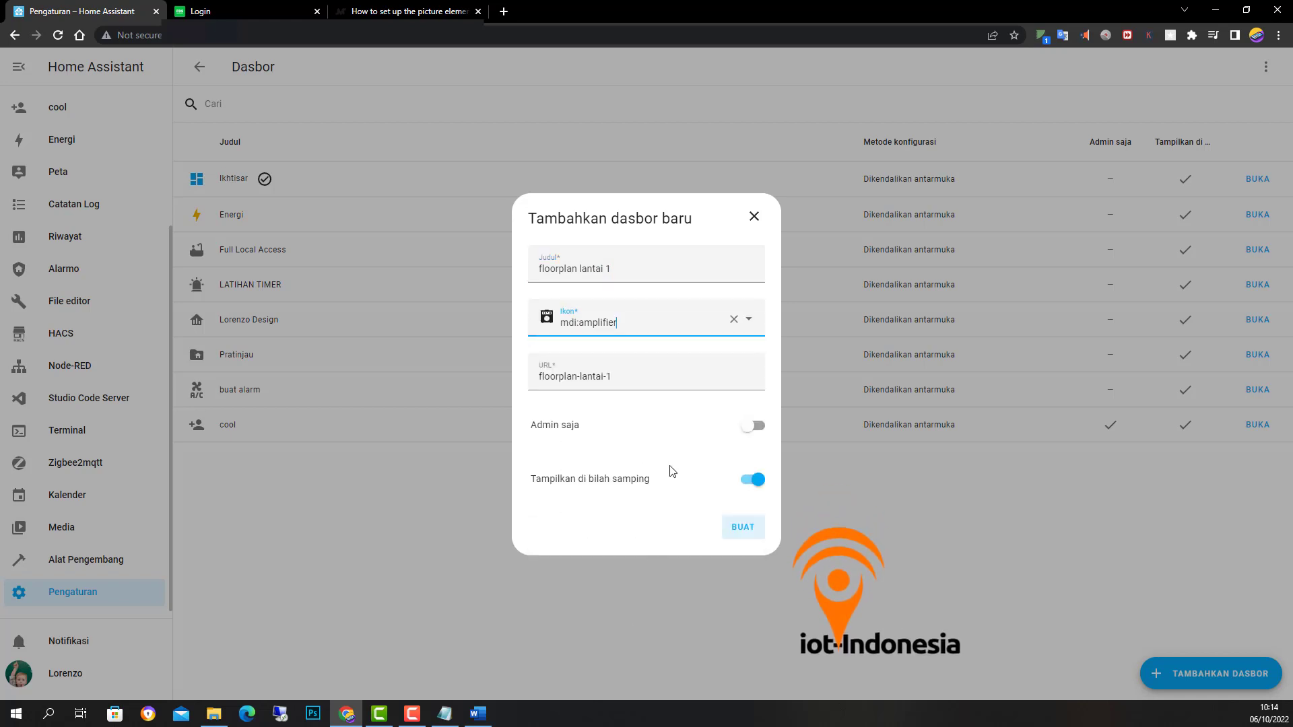
left_click(742, 529)
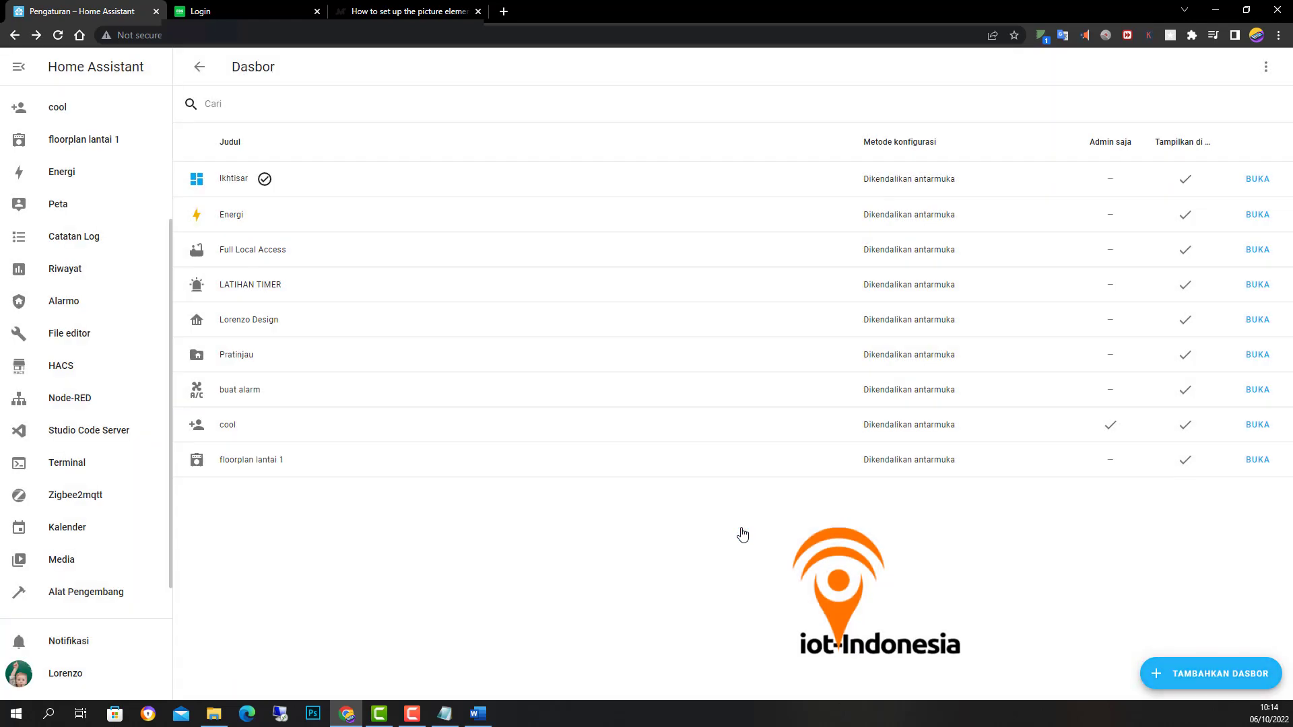
Step: Open the floorplan lantai 1 dashboard and add a Panel (1 kartu) view titled Lantai 1 with the icon mdi:alarm-panel
left_click(1257, 460)
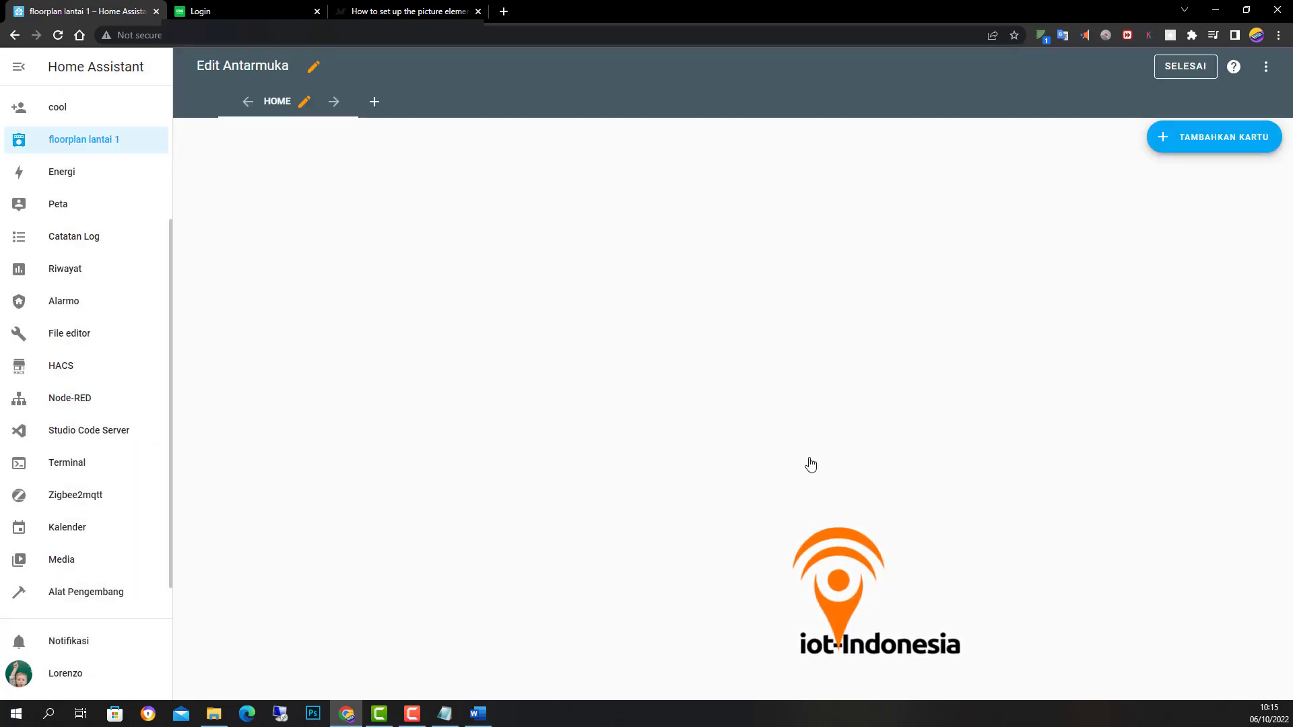
left_click(375, 104)
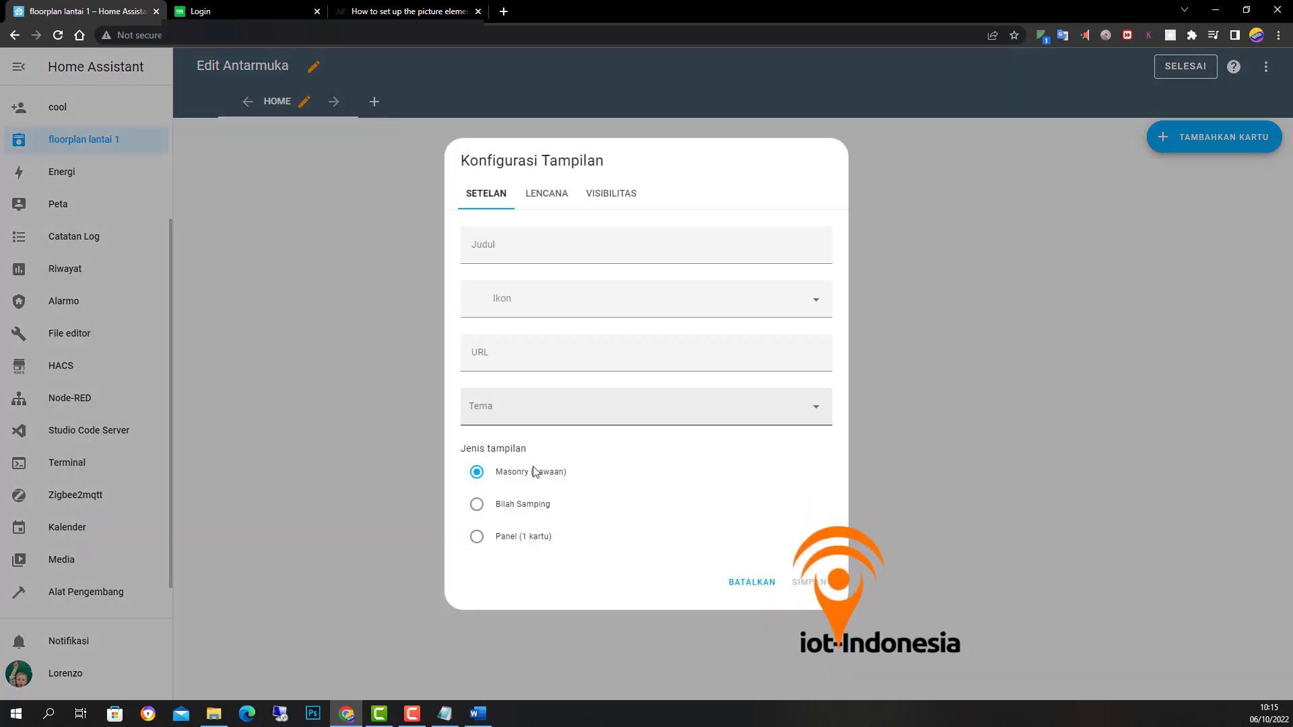
left_click(476, 538)
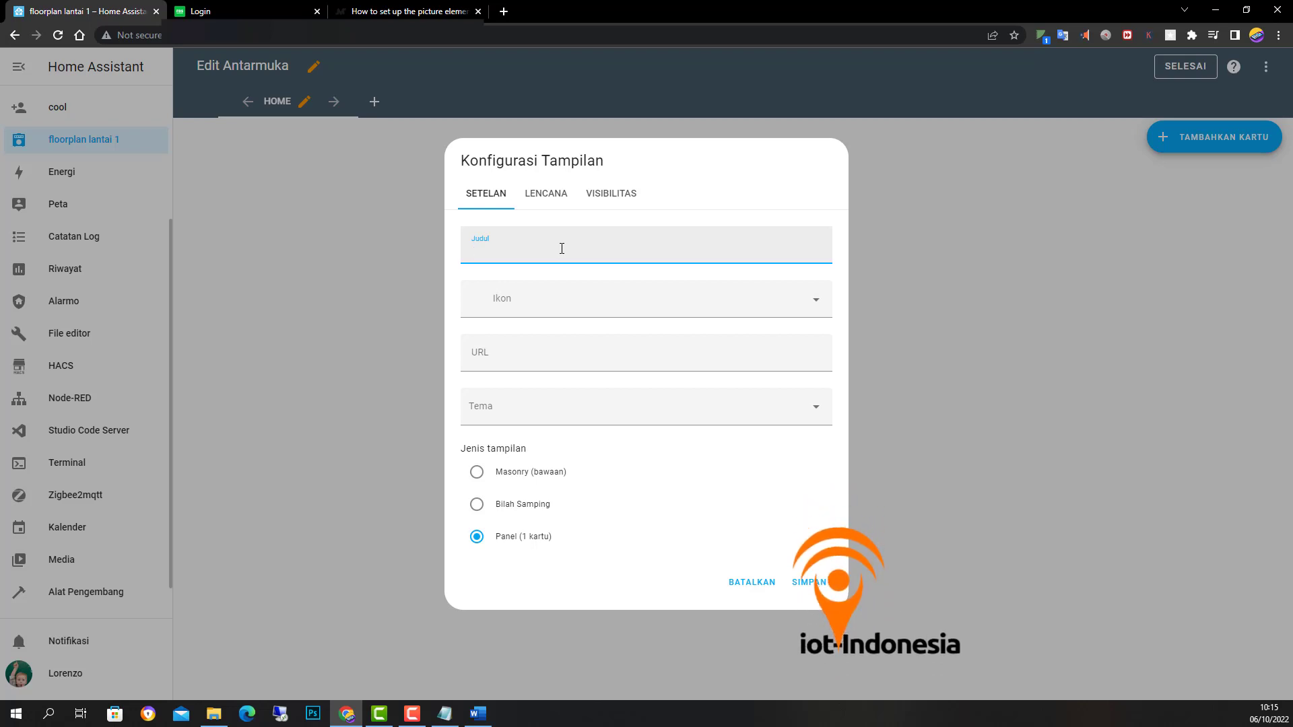
type("ntai 1")
left_click(530, 293)
scroll(578, 434, "down", 2)
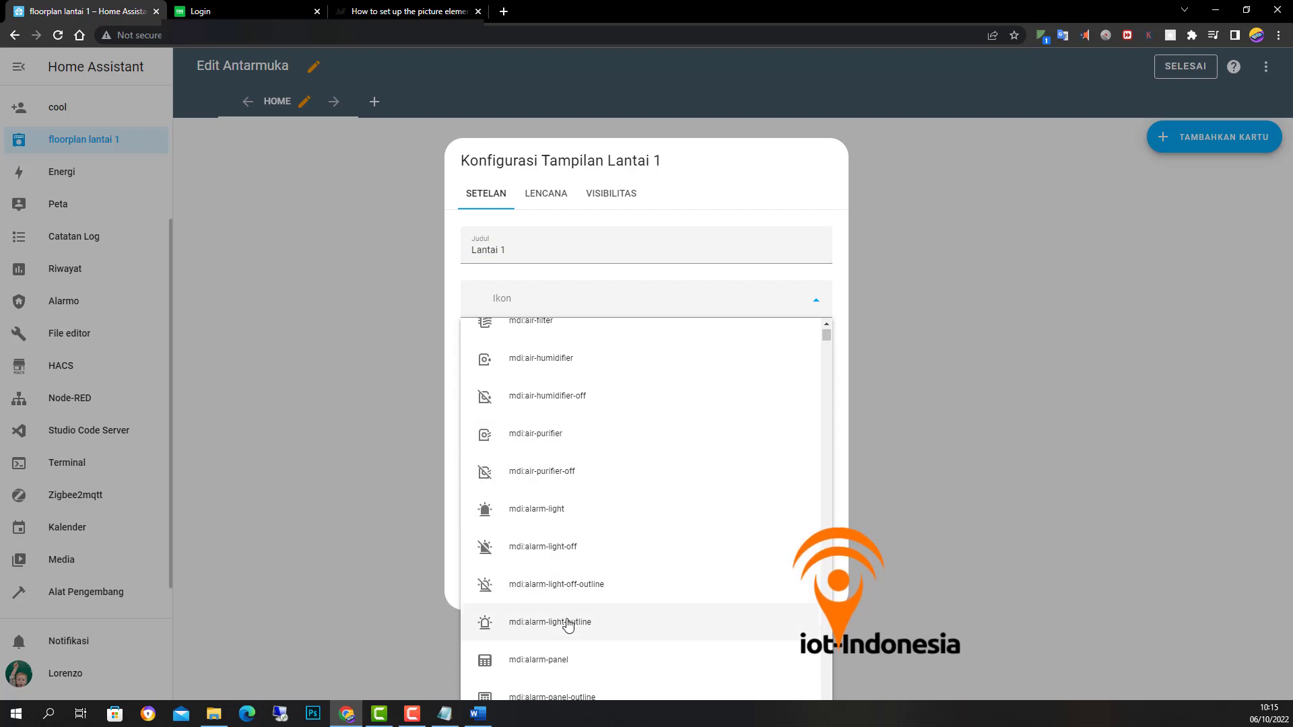
left_click(562, 659)
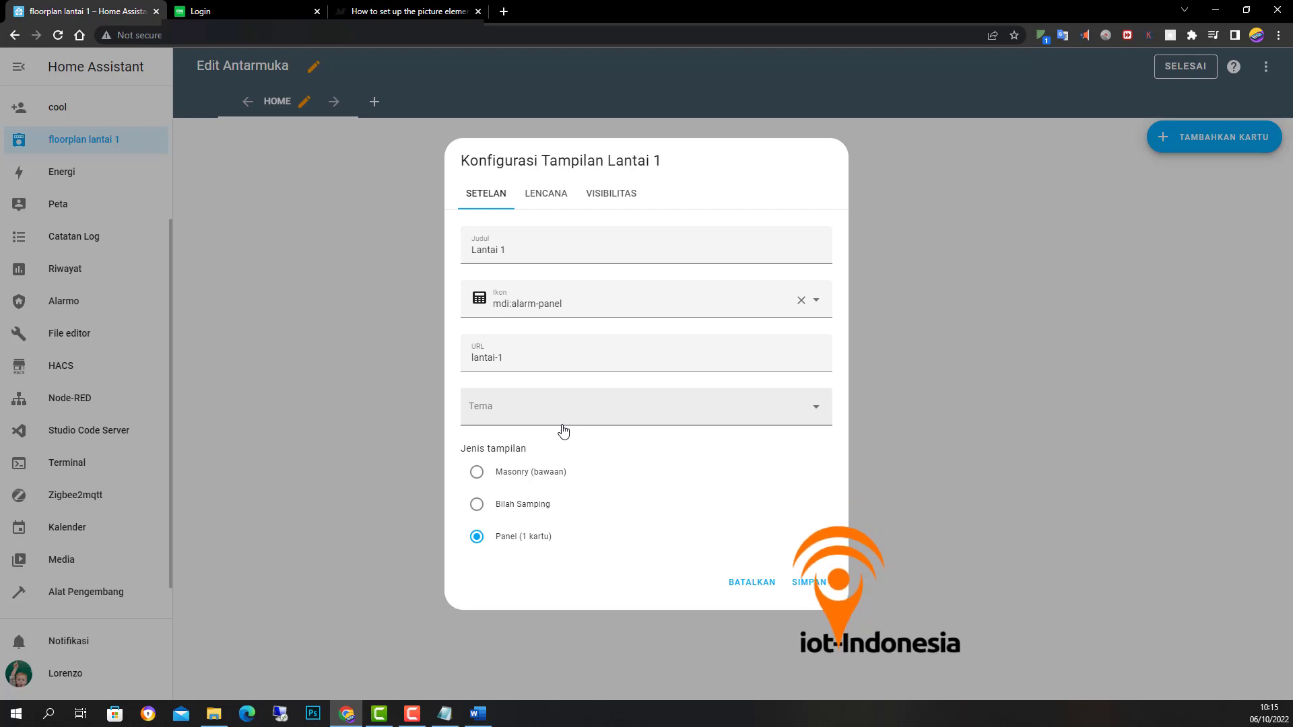
left_click(819, 582)
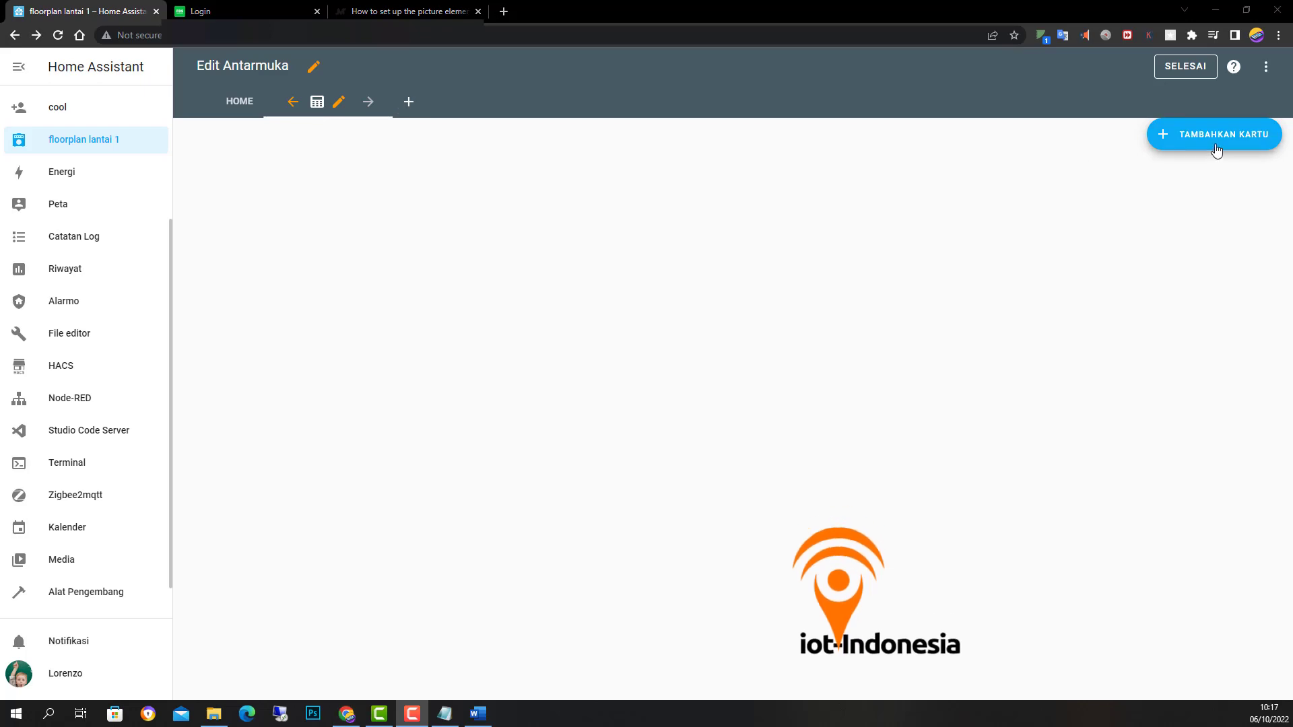
Step: Add an Elemen Gambar card to the Lantai 1 view and replace its default code with the copied picture-elements configuration
left_click(1216, 150)
scroll(548, 468, "down", 15)
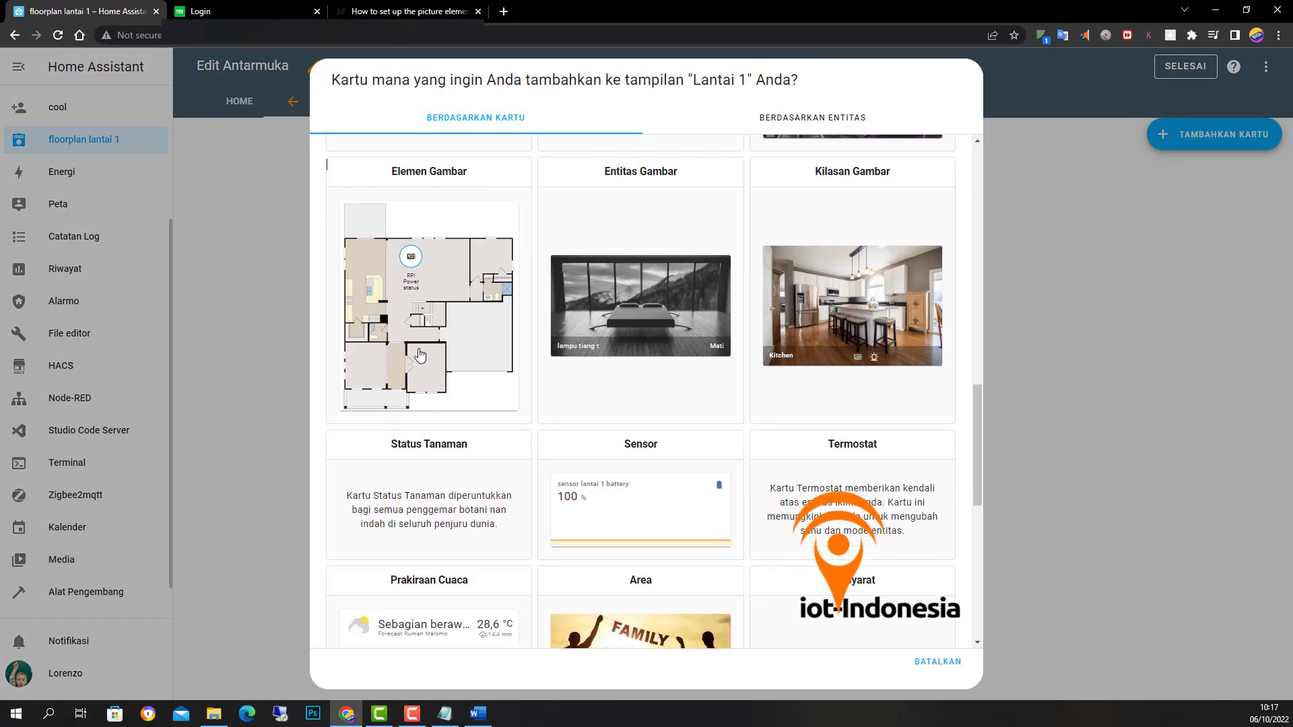
left_click(419, 356)
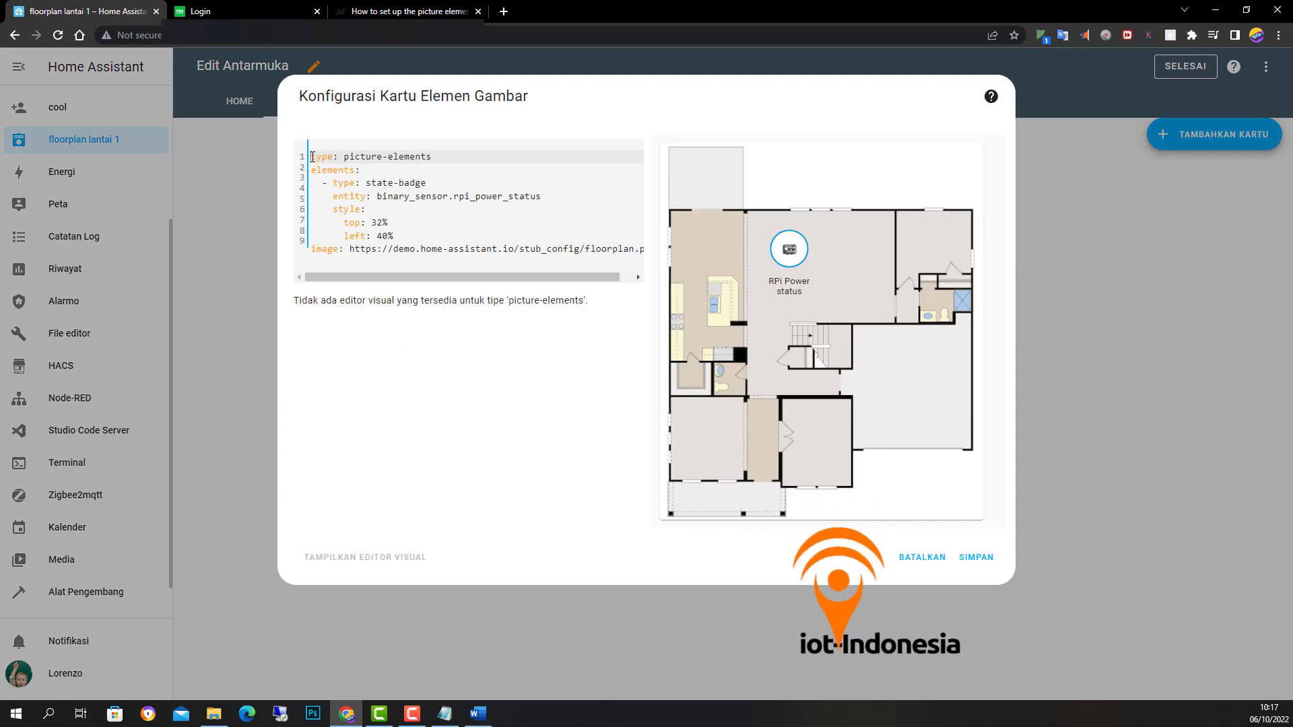
left_click_drag(313, 163, 683, 270)
right_click(508, 229)
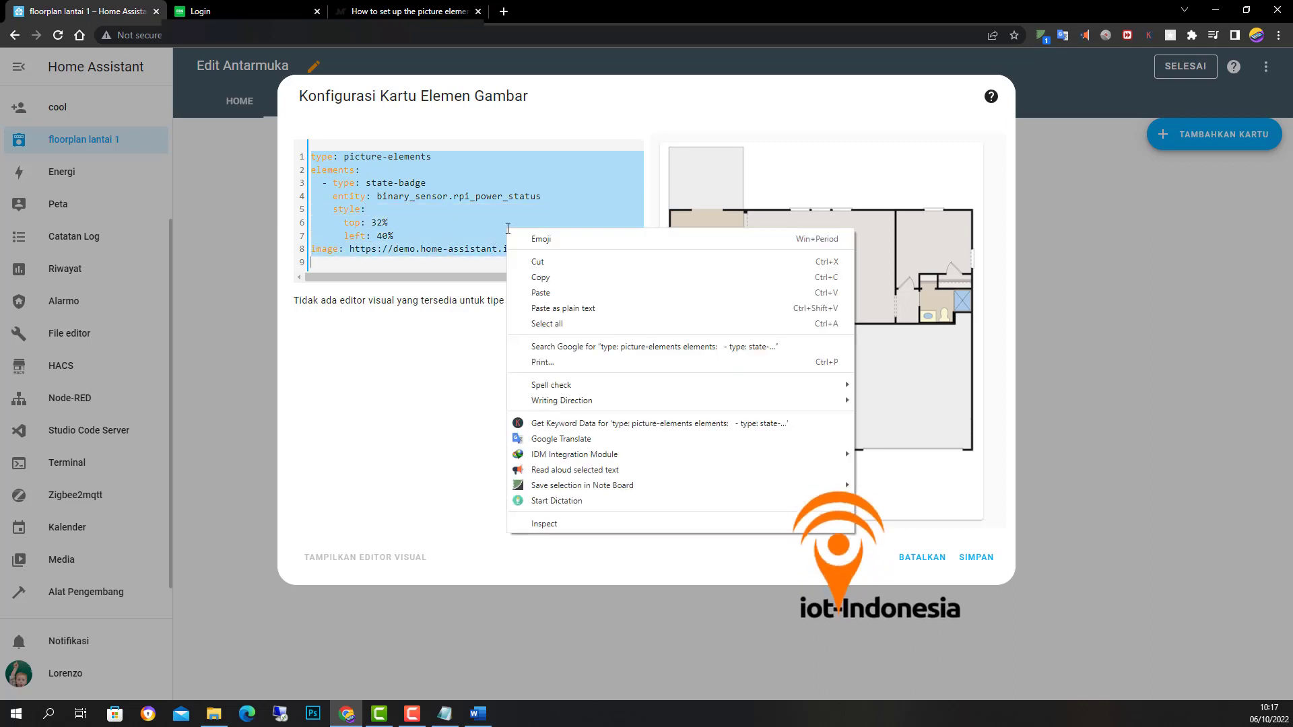
left_click(548, 294)
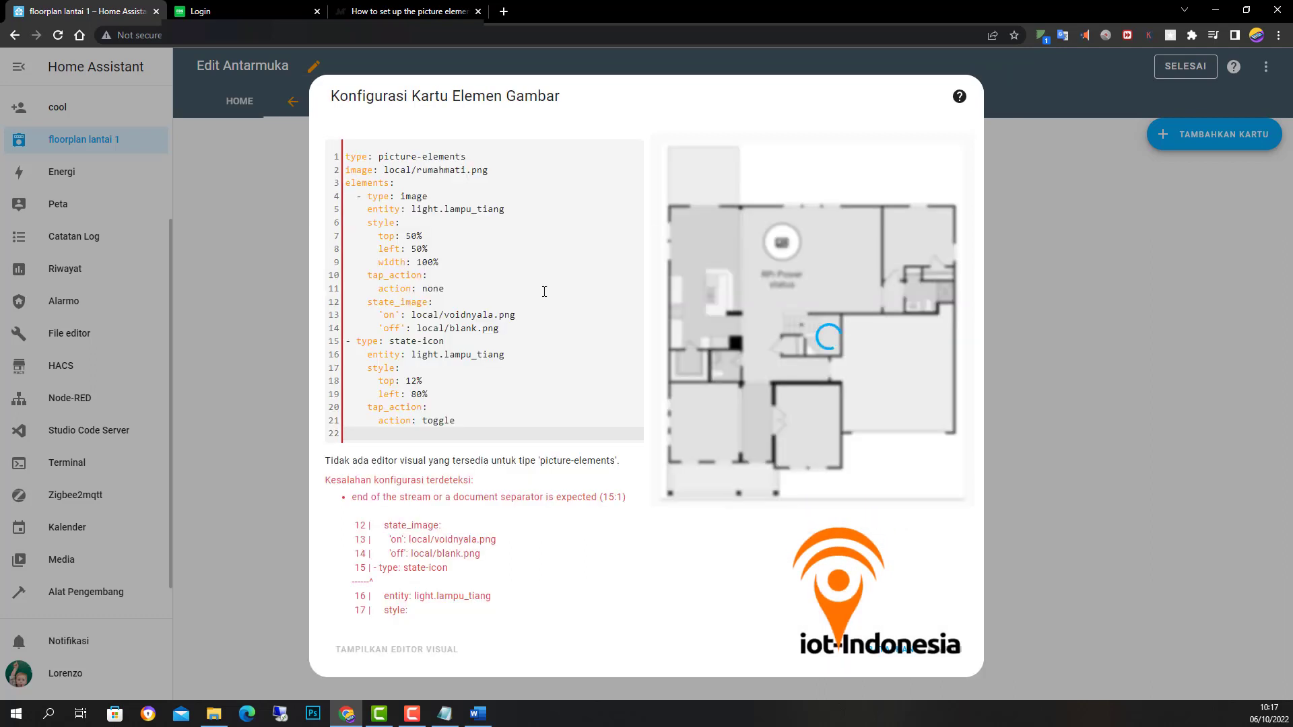
left_click(451, 264)
left_click_drag(375, 173, 347, 173)
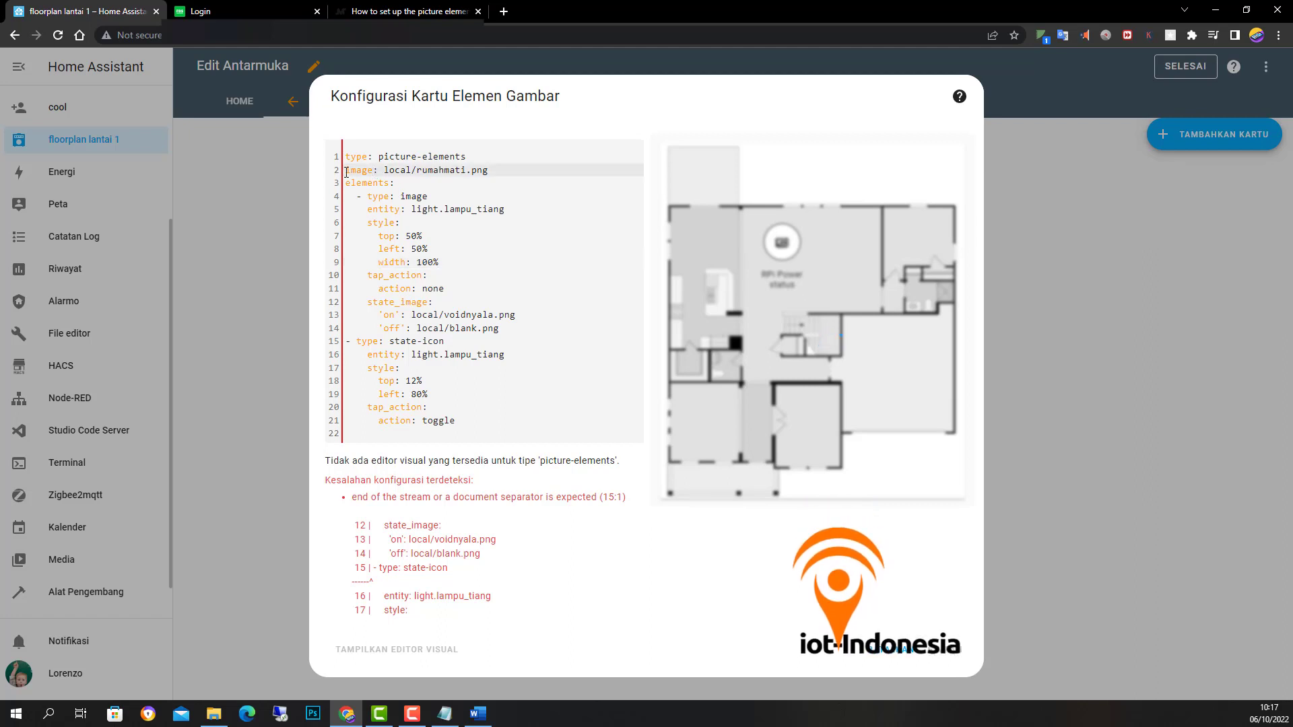
double_click(347, 173)
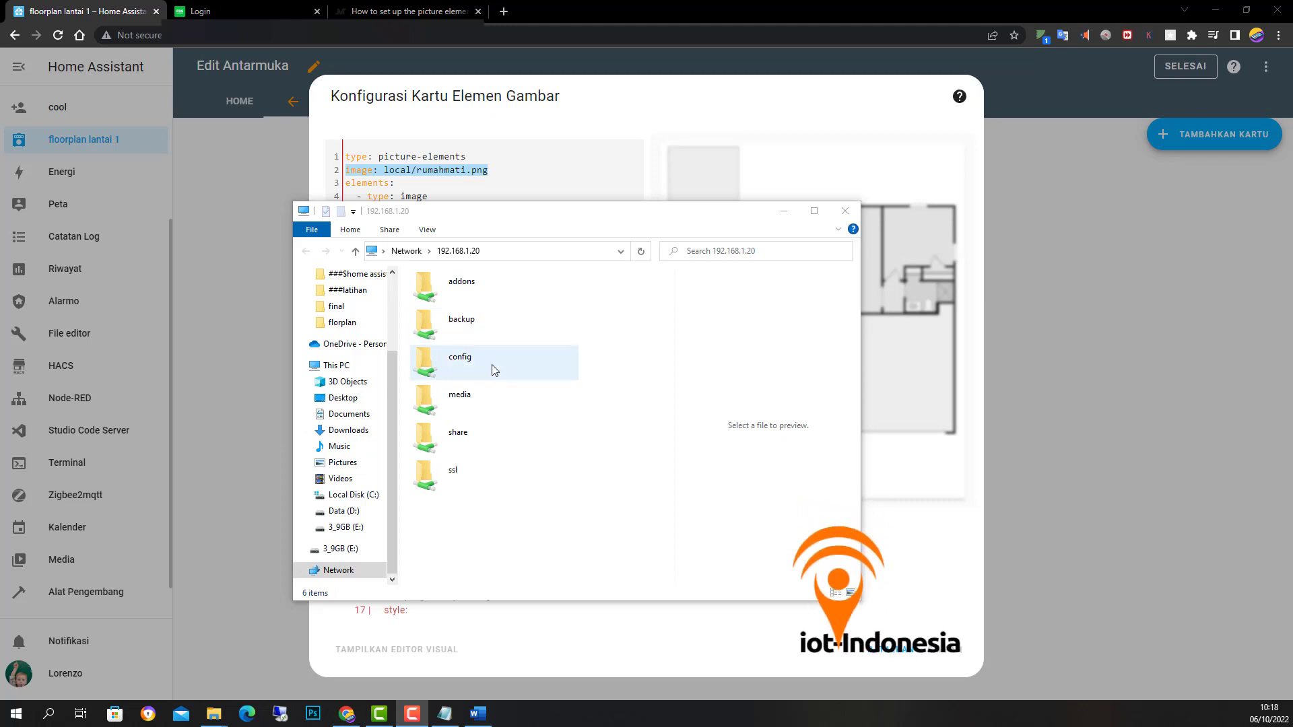
Step: Open the config/www/home folder on the Home Assistant network share and delete all the old images in it
left_click(470, 369)
double_click(469, 369)
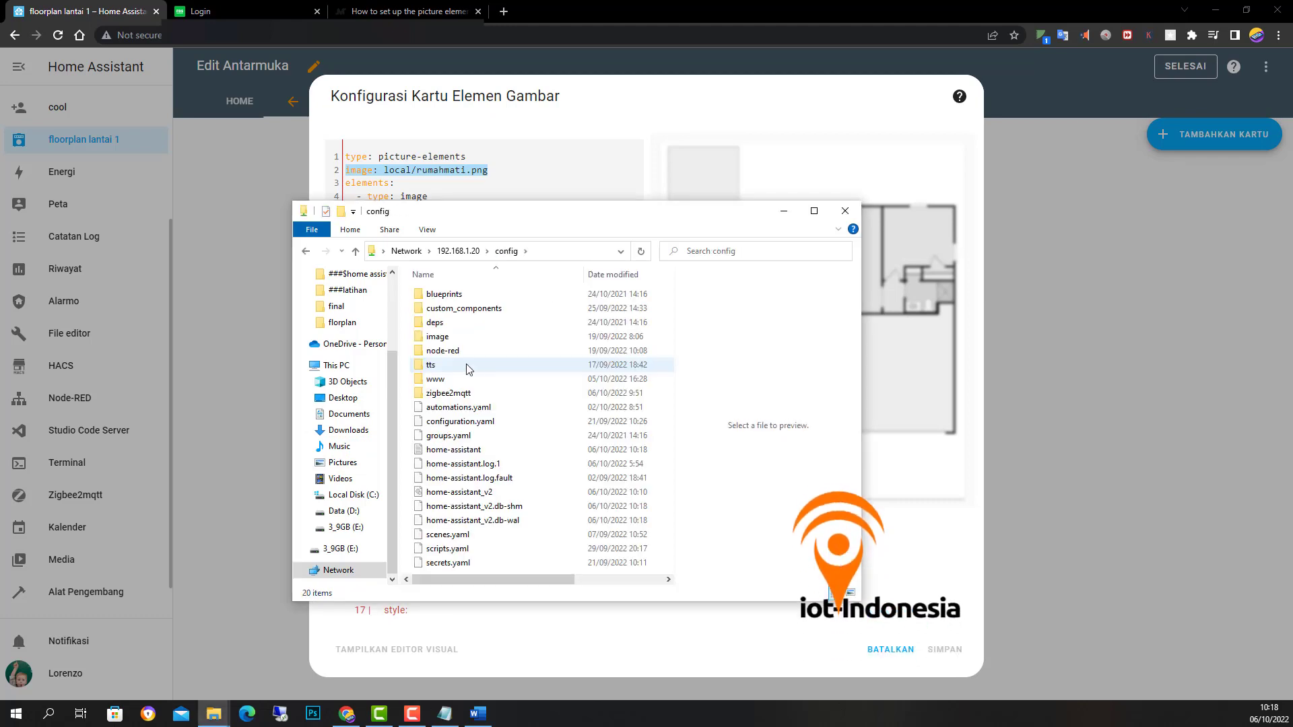
double_click(436, 379)
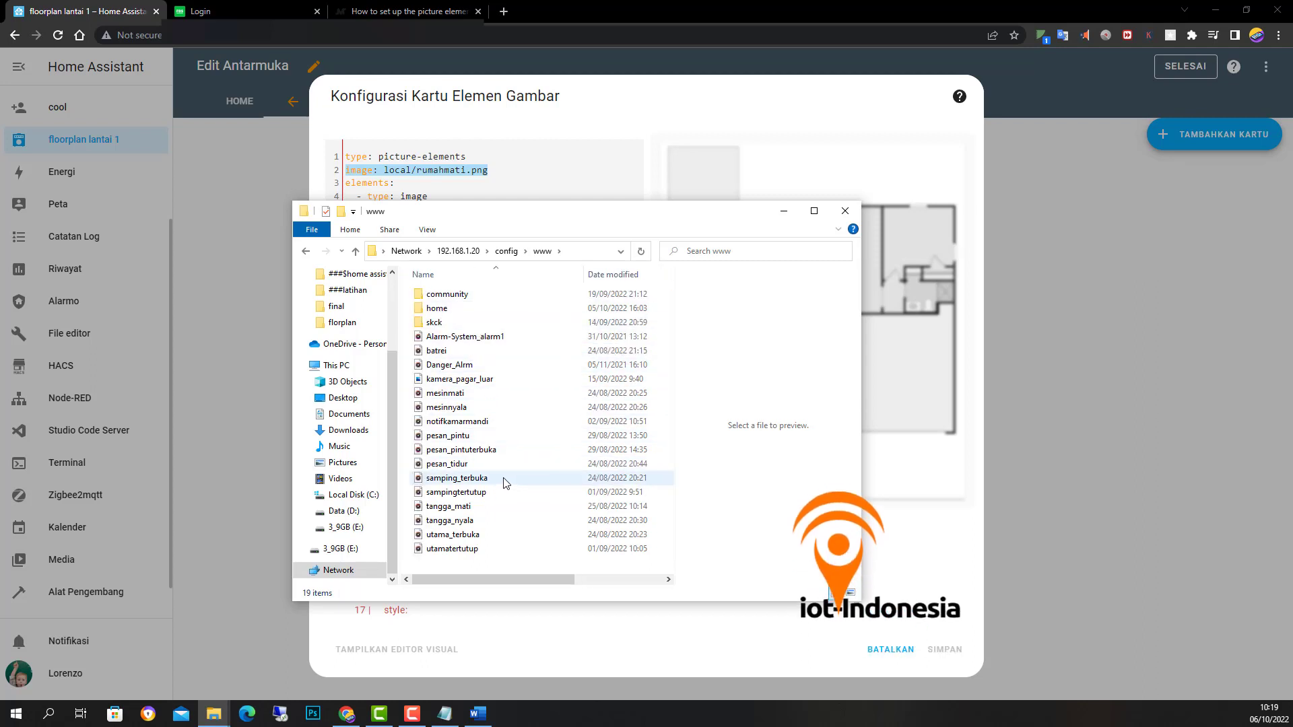
double_click(437, 308)
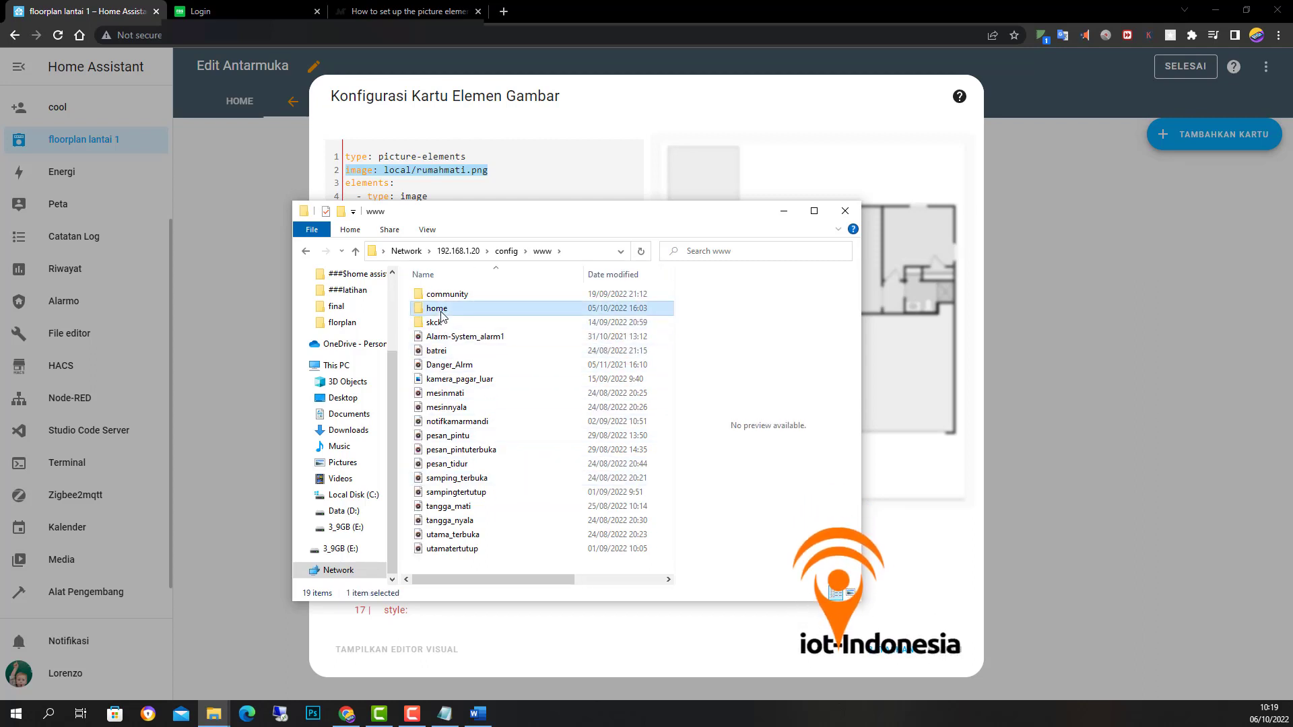
left_click_drag(460, 377, 452, 296)
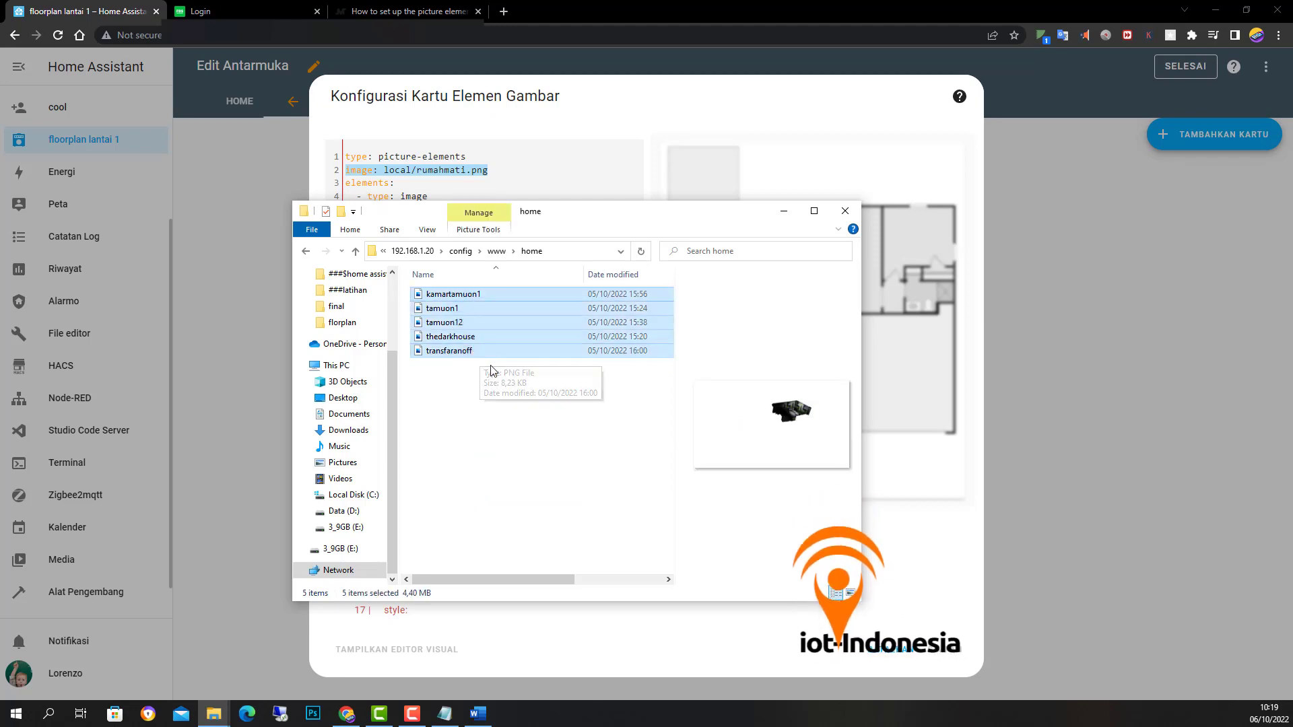
key("Delete")
left_click(712, 370)
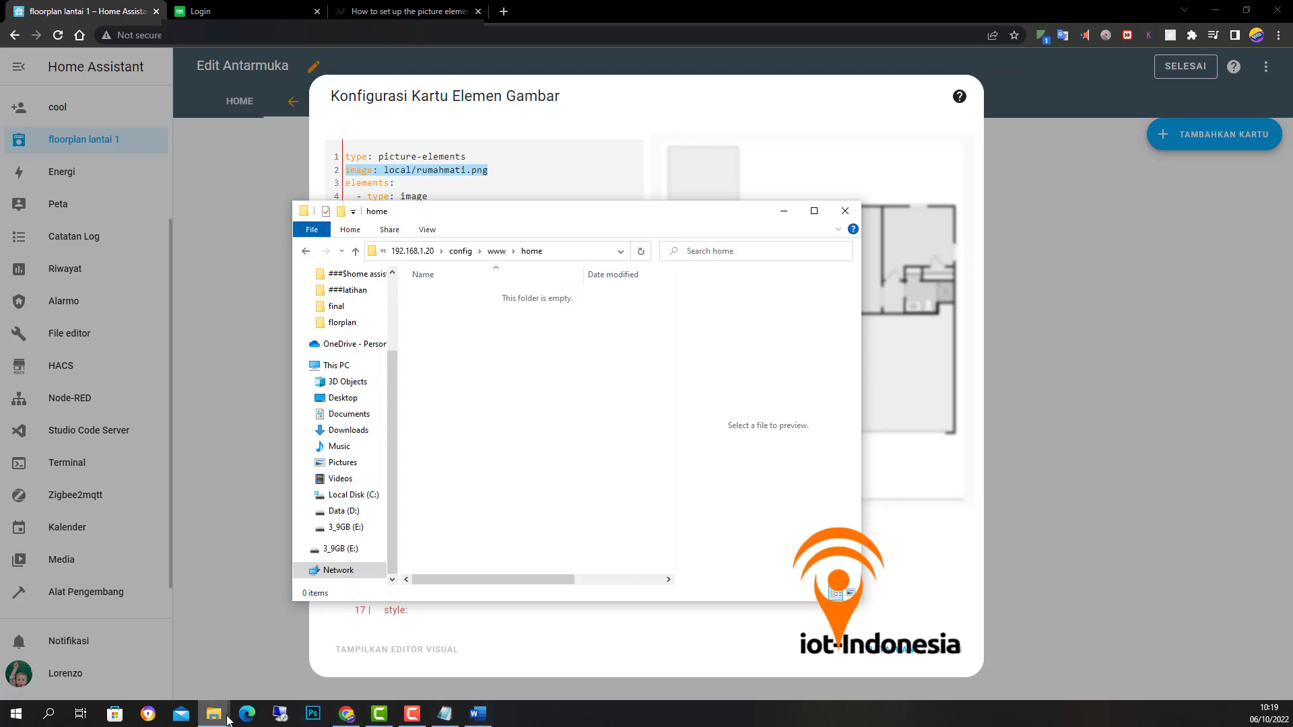
Step: Copy all the images from the ###latihan folder into the config/www/home network folder and return to the card configuration
mouse_move(219, 715)
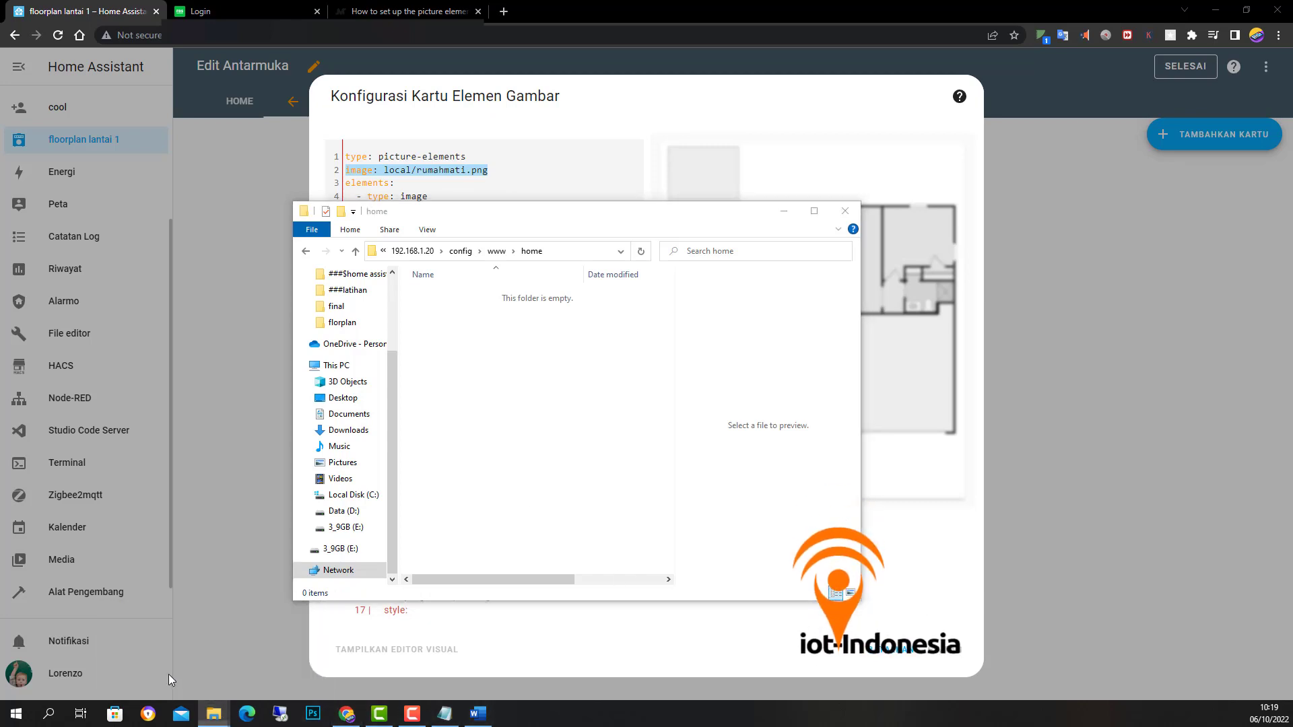
left_click(168, 673)
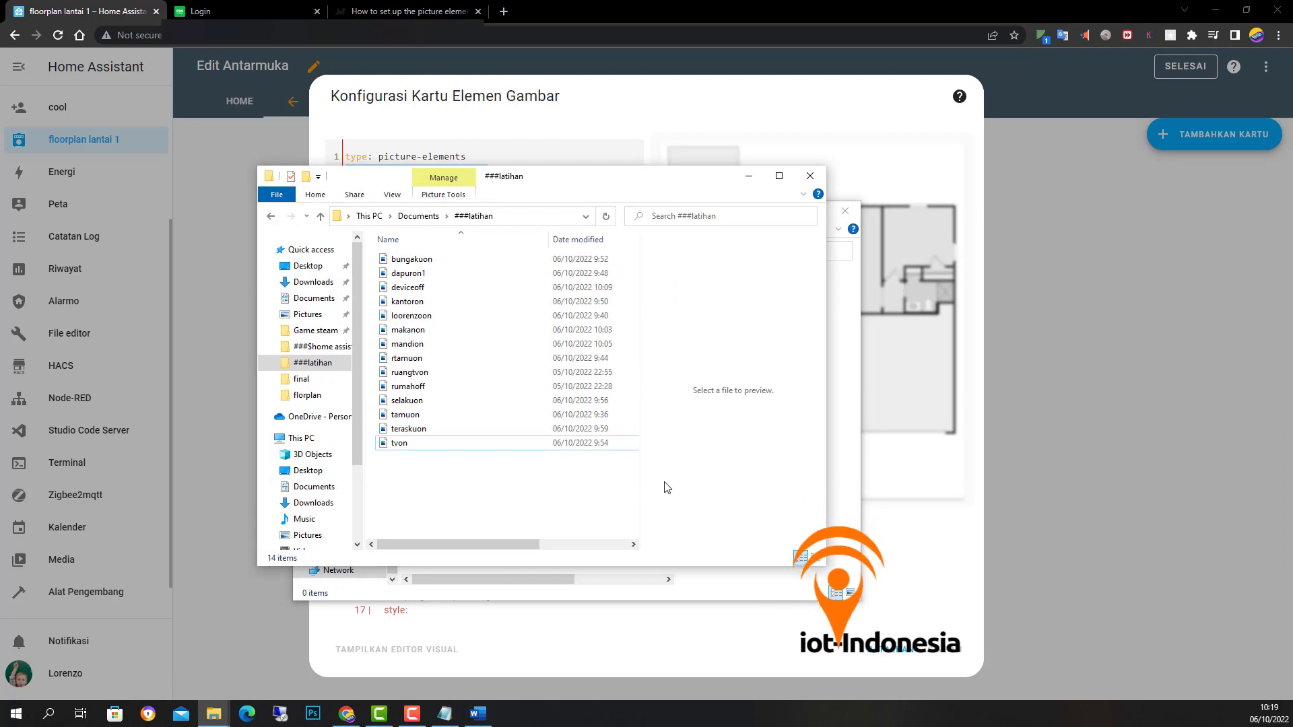
left_click_drag(414, 468, 403, 294)
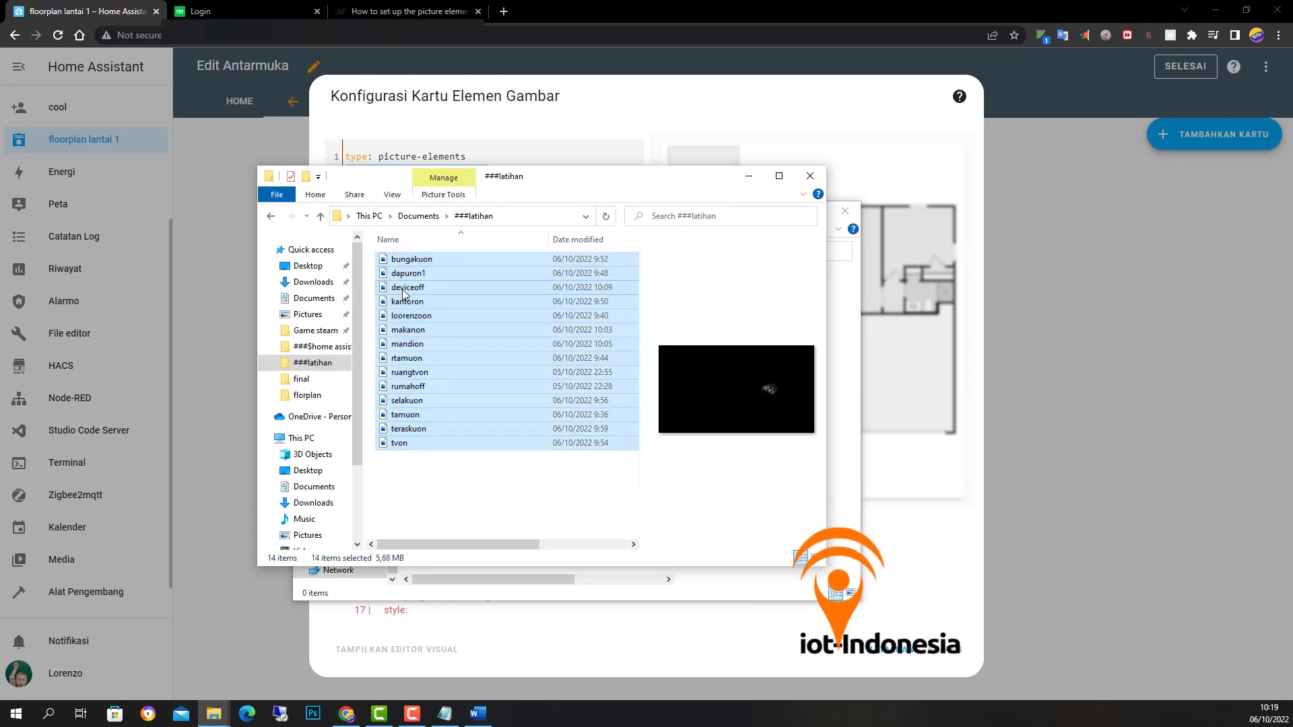
right_click(404, 293)
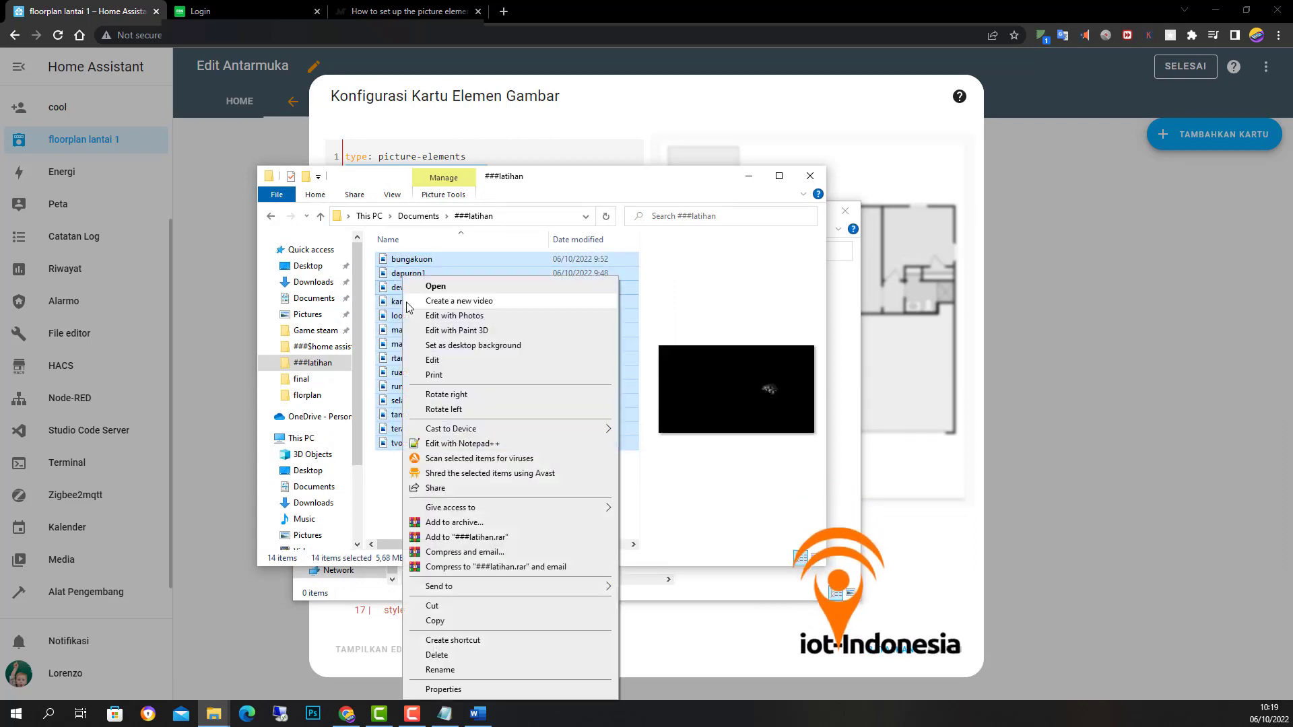
left_click(433, 621)
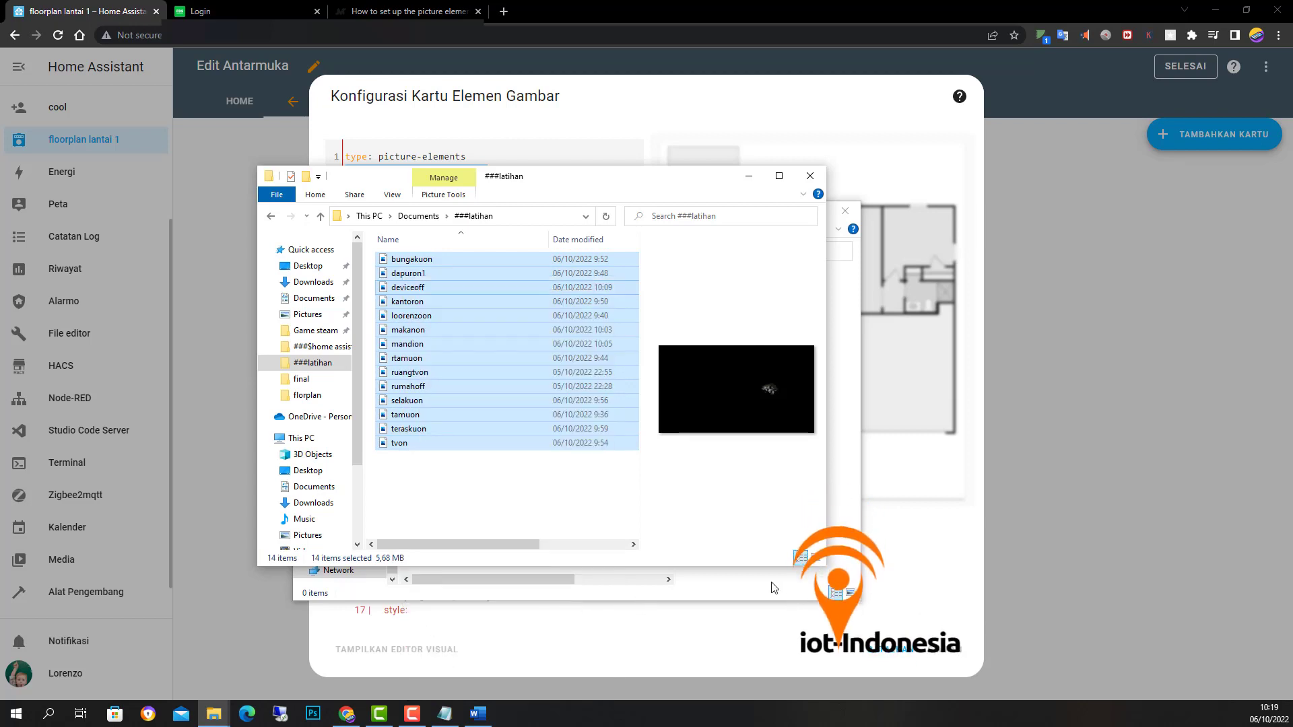
left_click(637, 597)
right_click(509, 405)
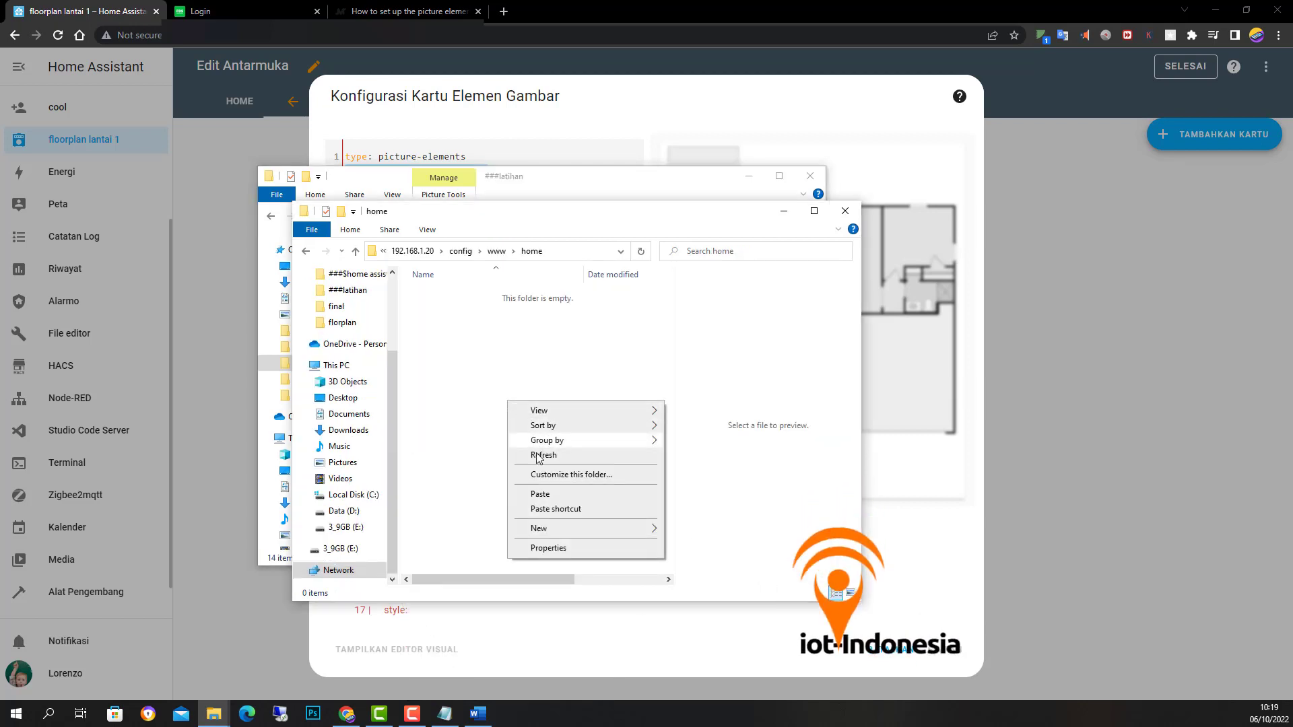
left_click(547, 495)
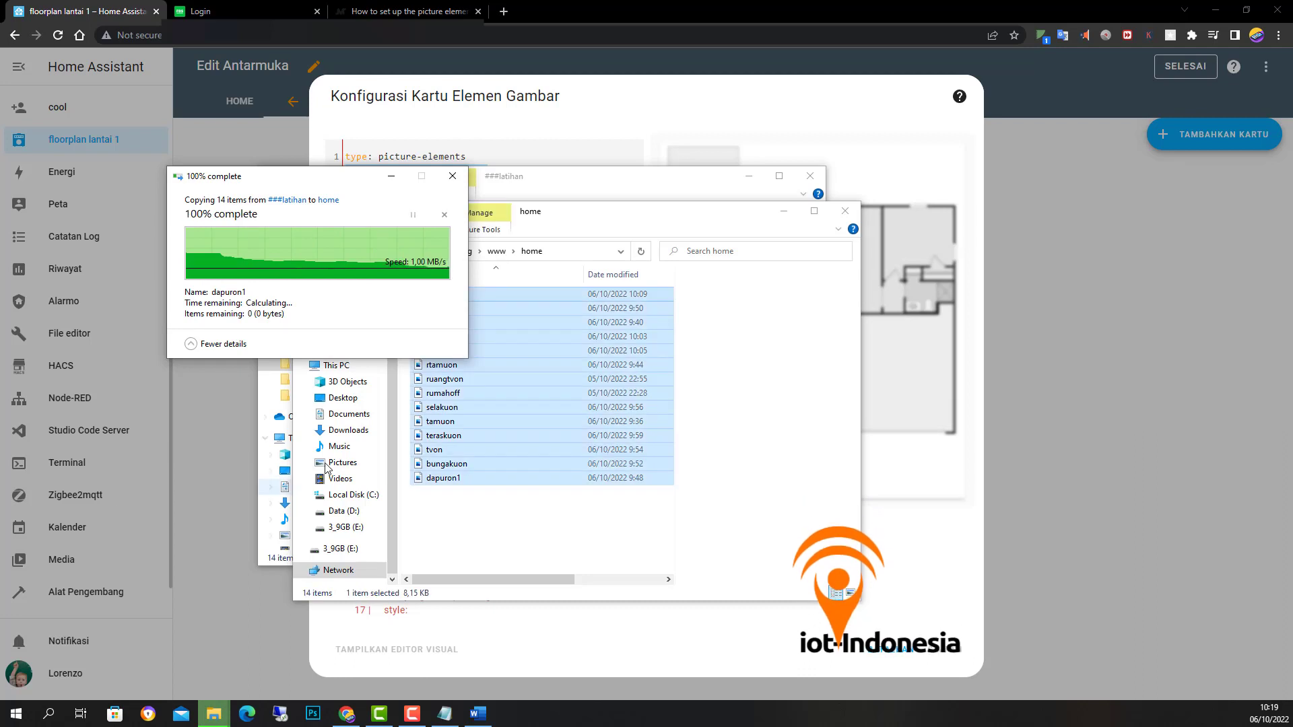
left_click(547, 524)
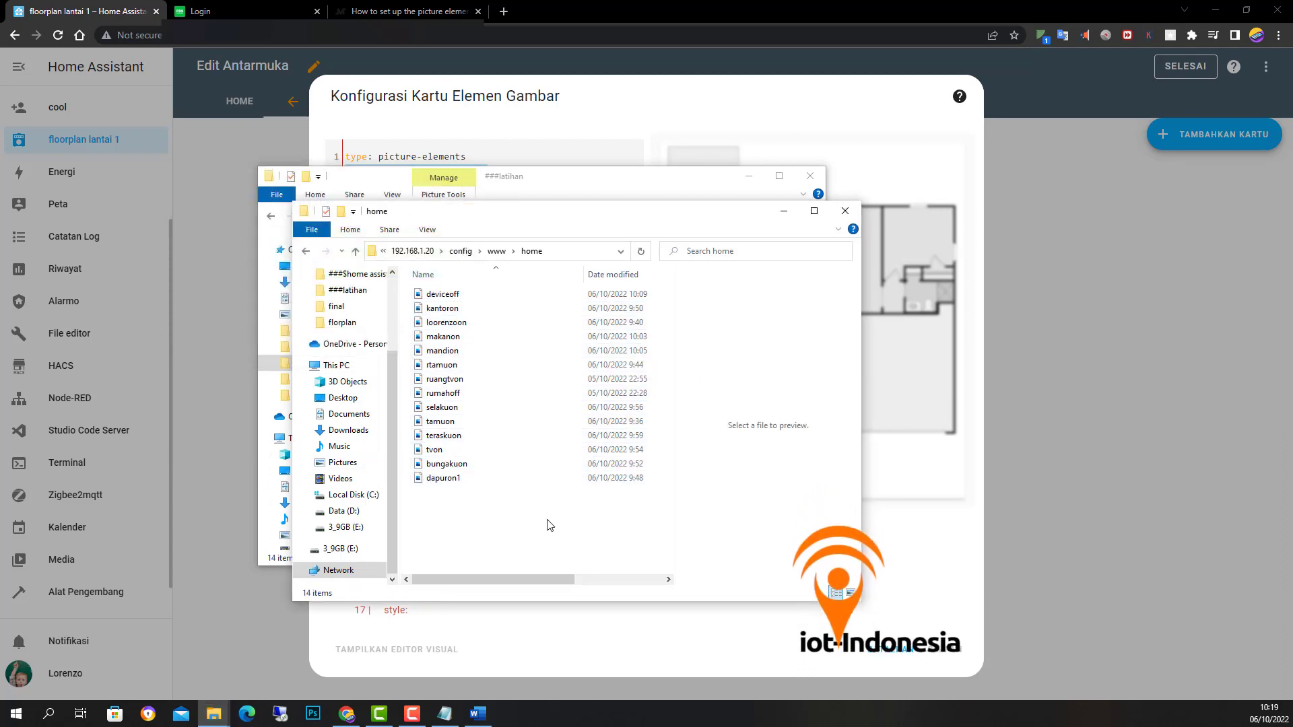
left_click(784, 213)
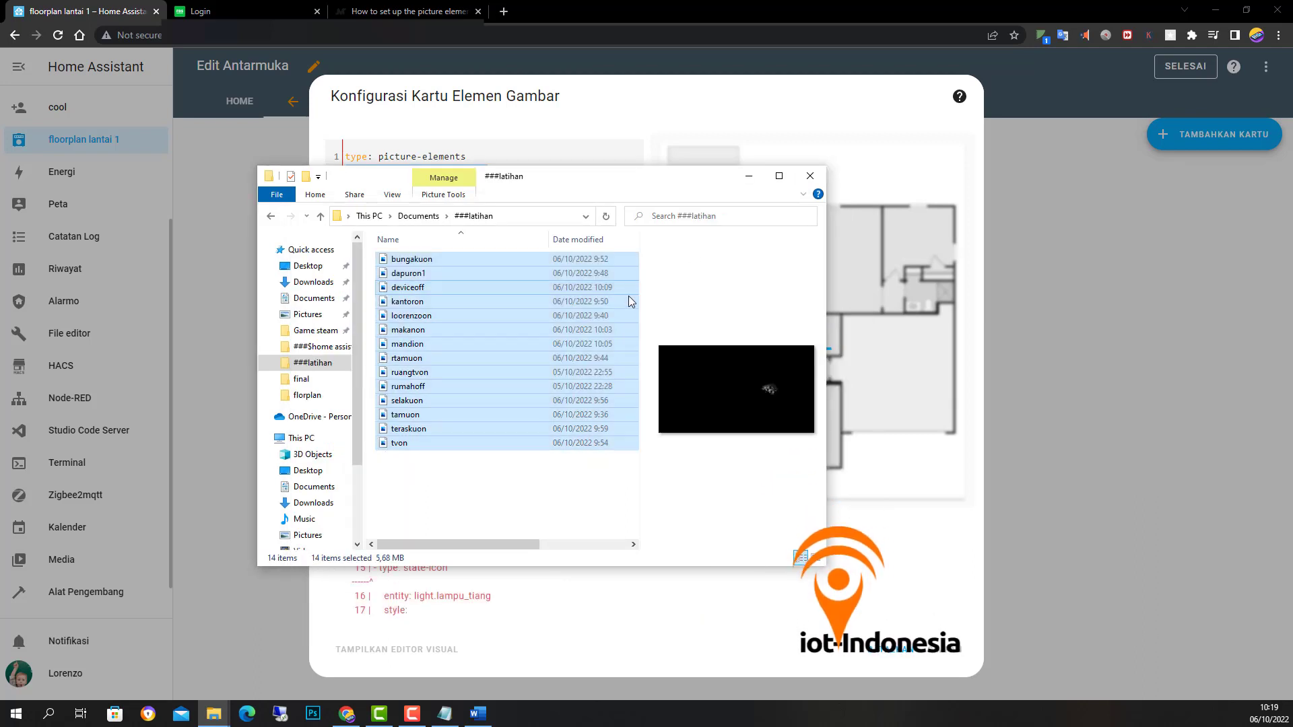
left_click(748, 177)
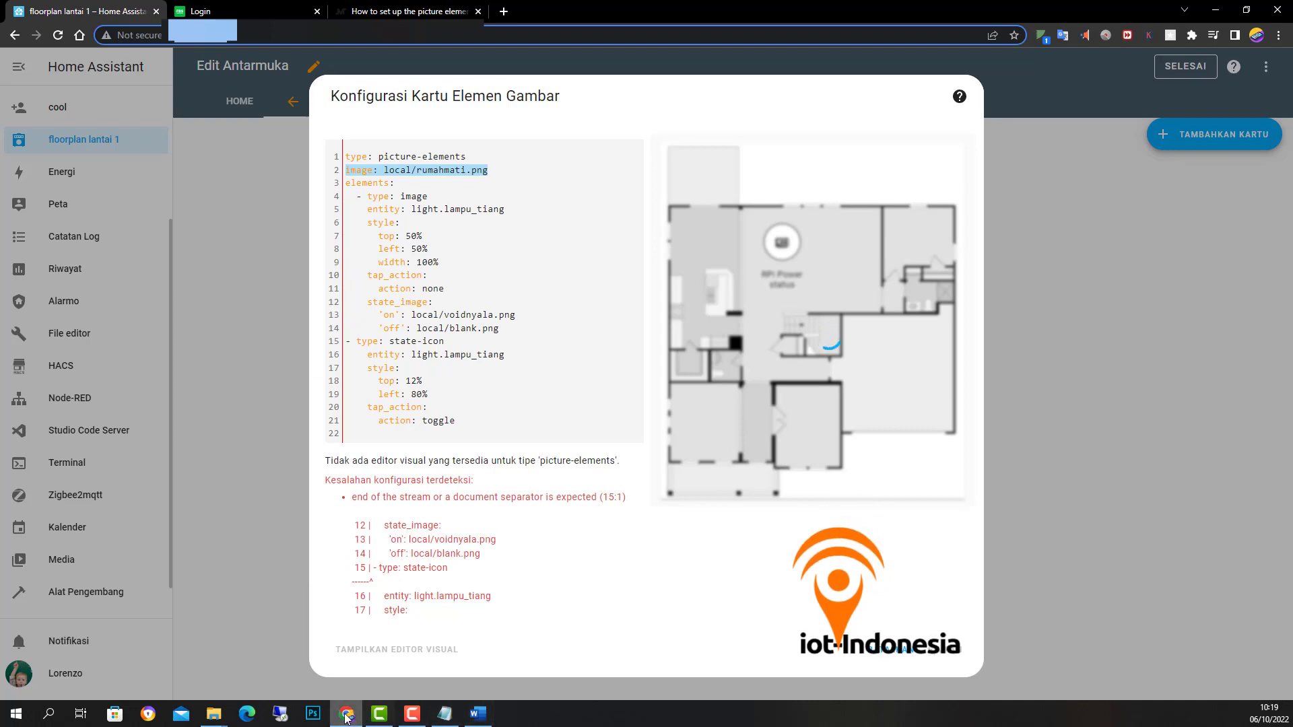
Step: Check the network home folder's path and change the card's base image path to local/home/rumahmati.png
mouse_move(216, 714)
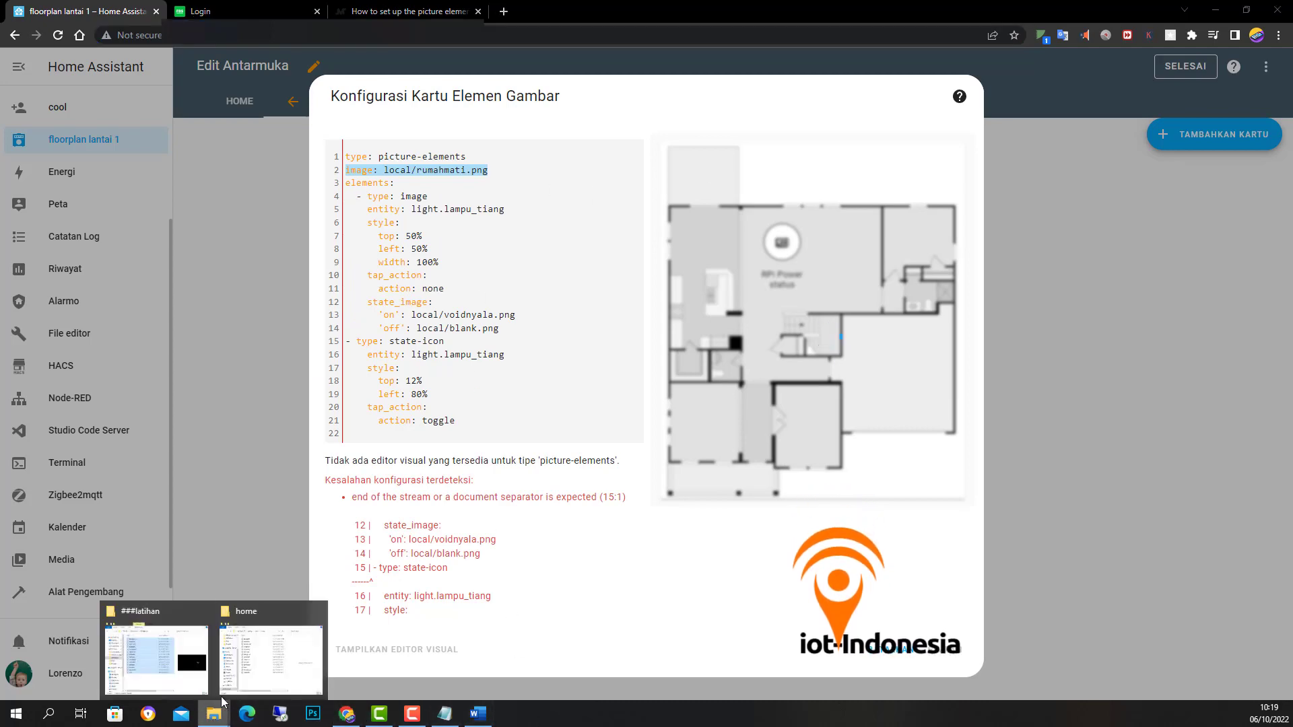
left_click(252, 655)
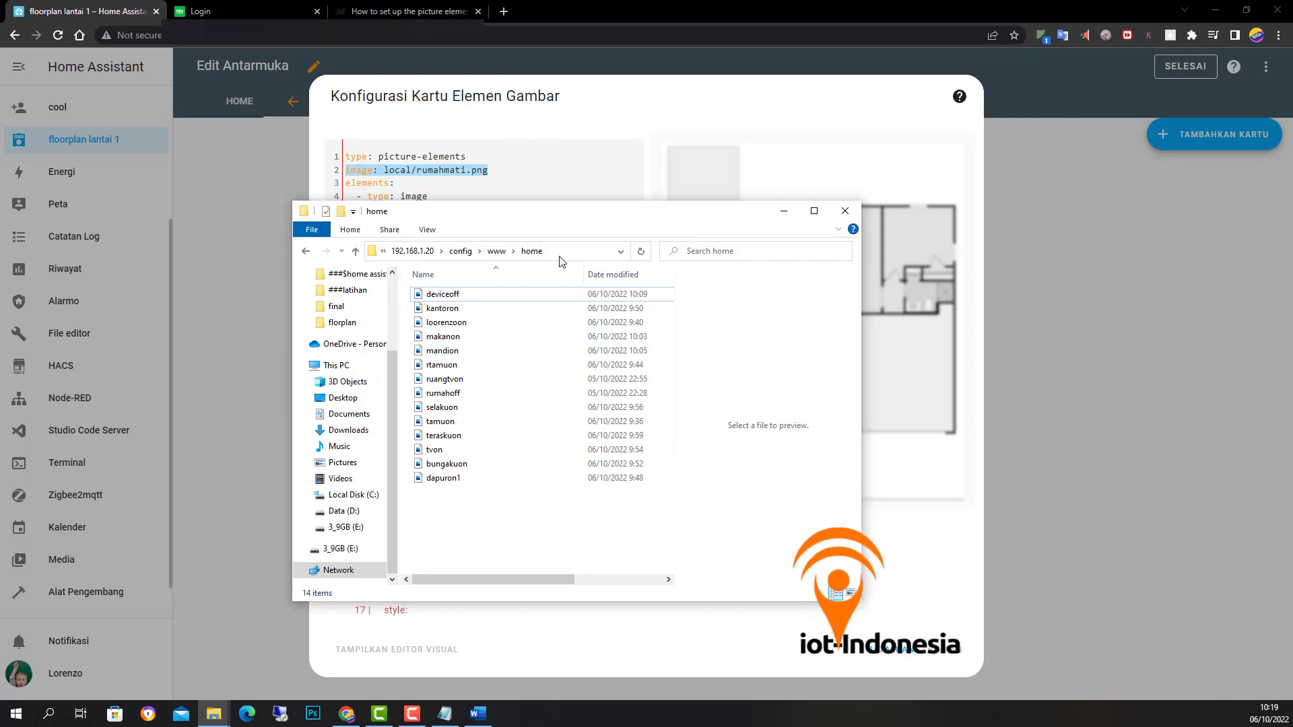
left_click(785, 215)
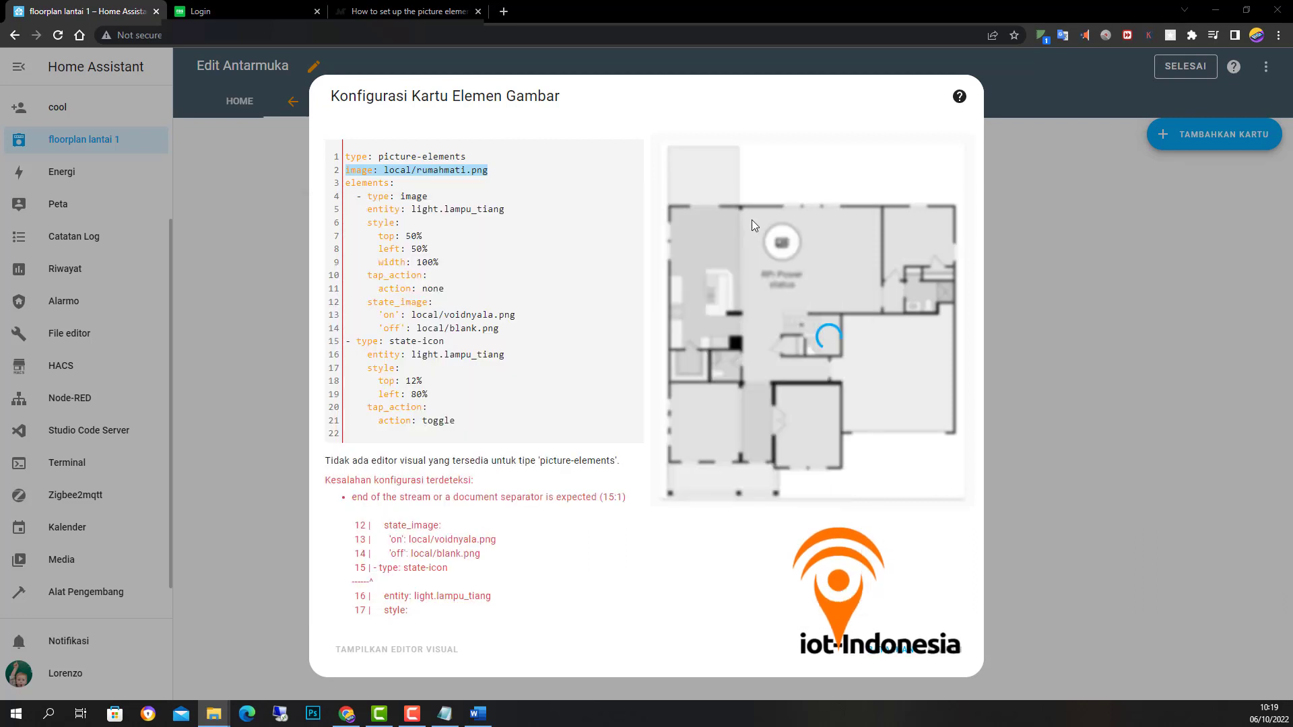
left_click(419, 172)
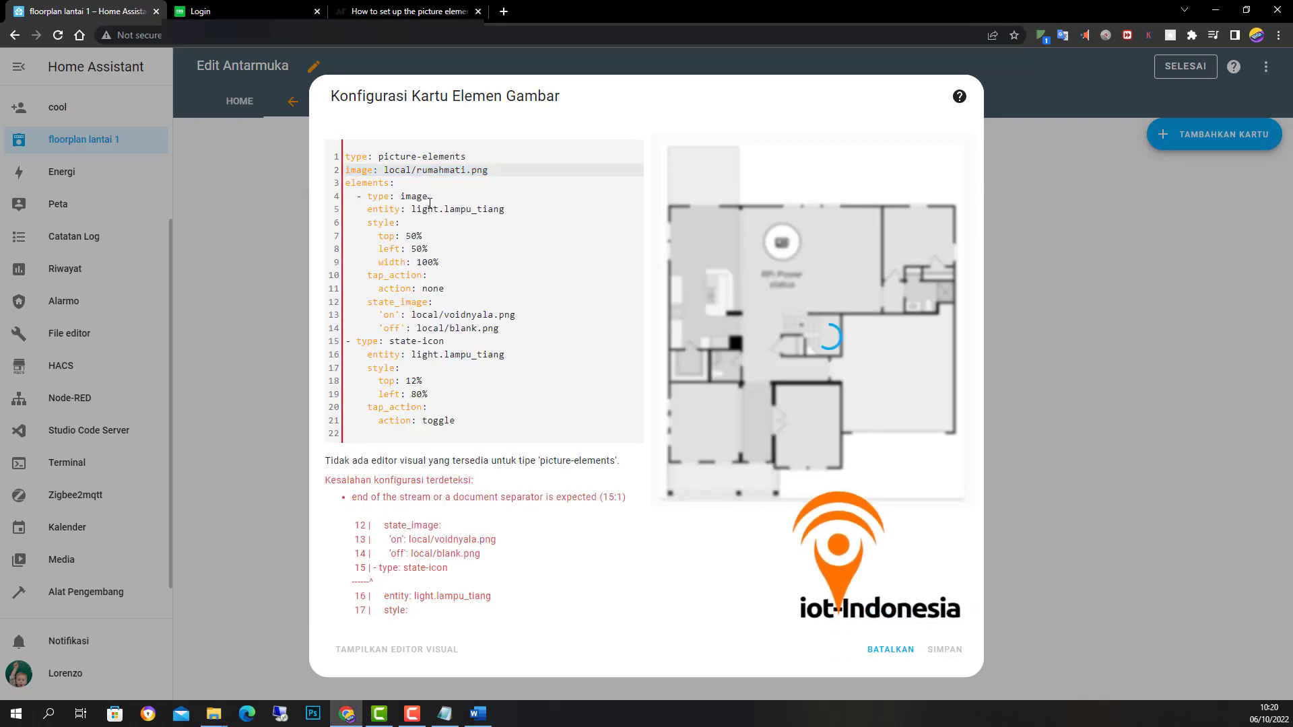
type("home")
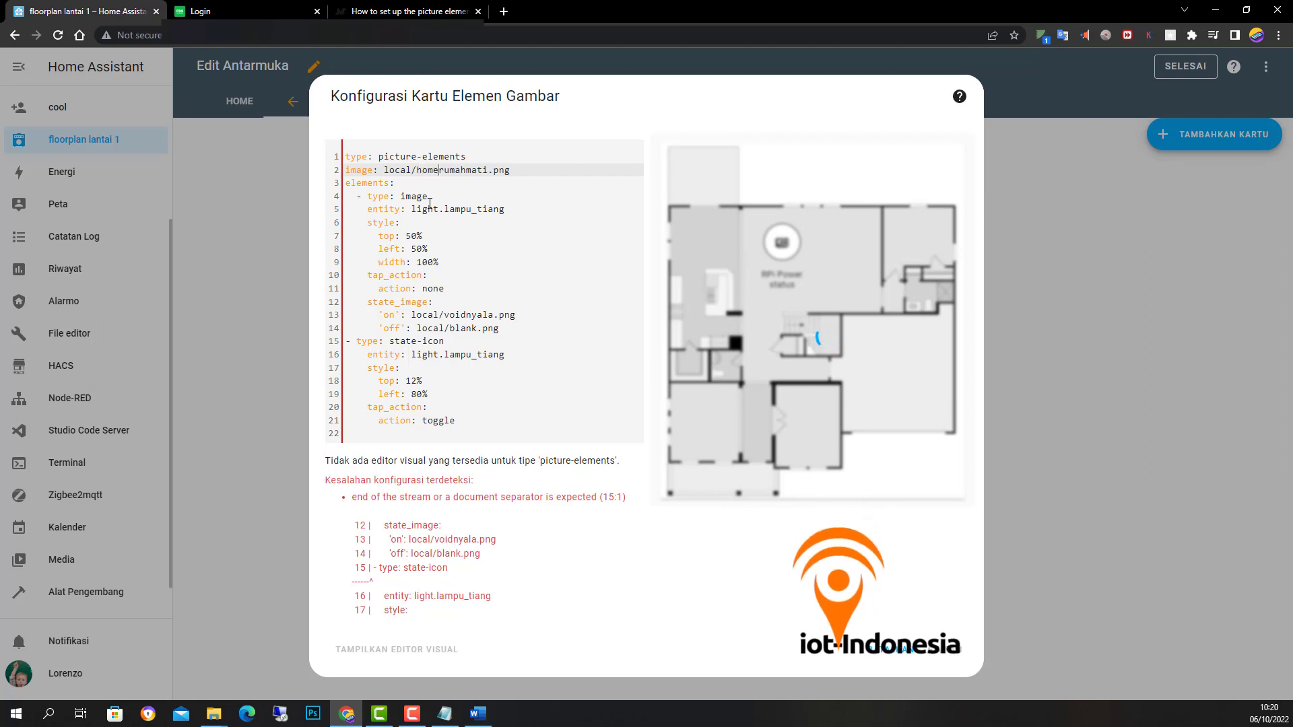
type("/")
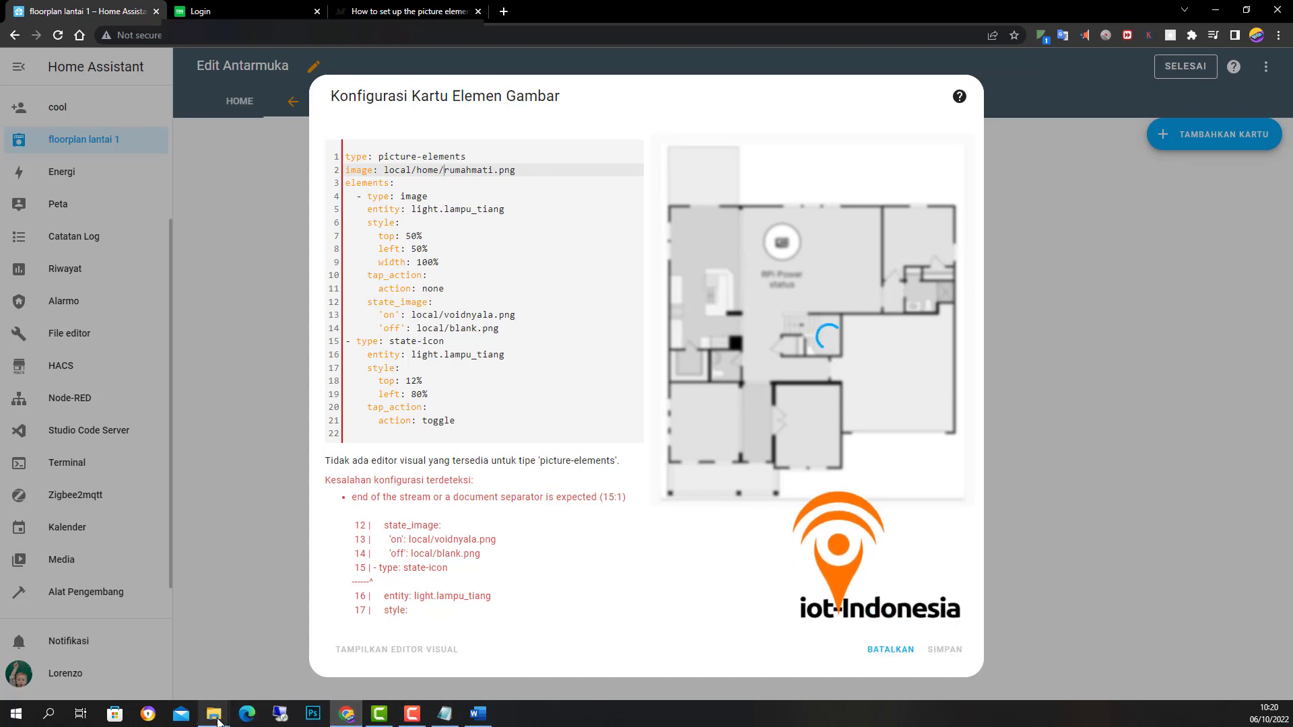
Step: Copy the rumahoff image's file name from the network home folder and set the card's base image to local/home/rumahoff.png
mouse_move(213, 713)
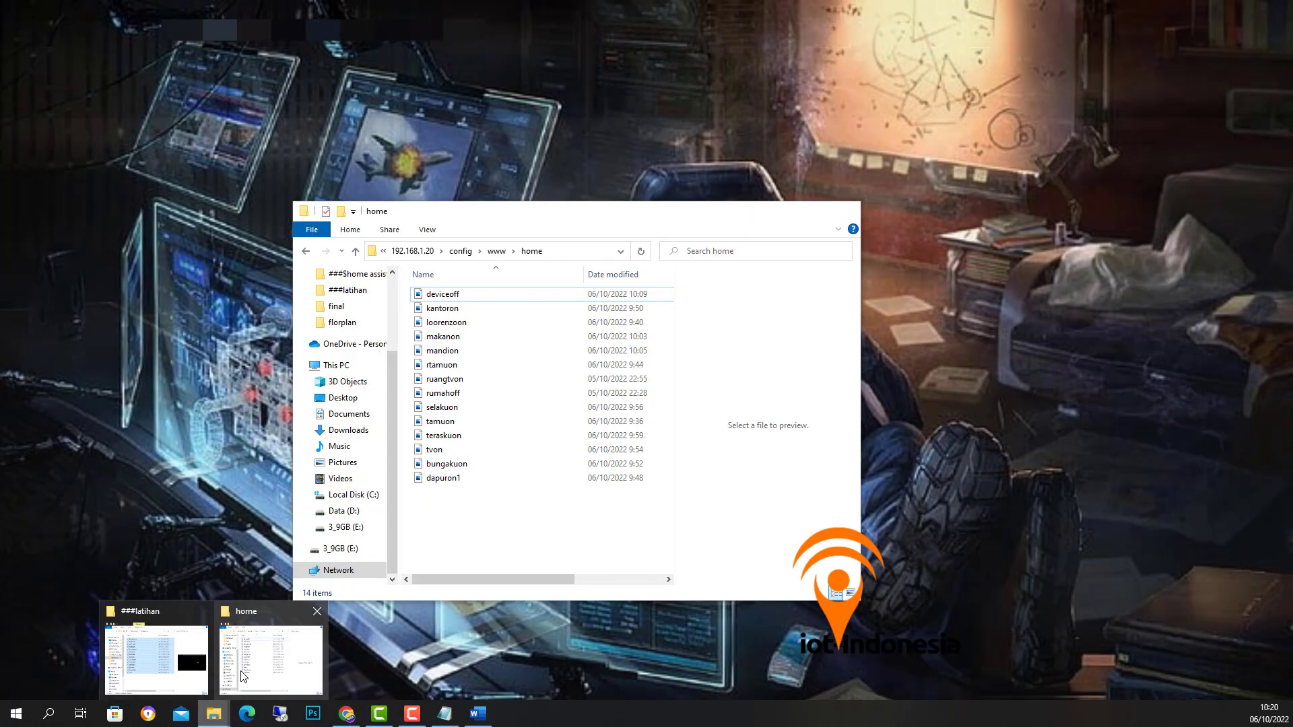
left_click(242, 673)
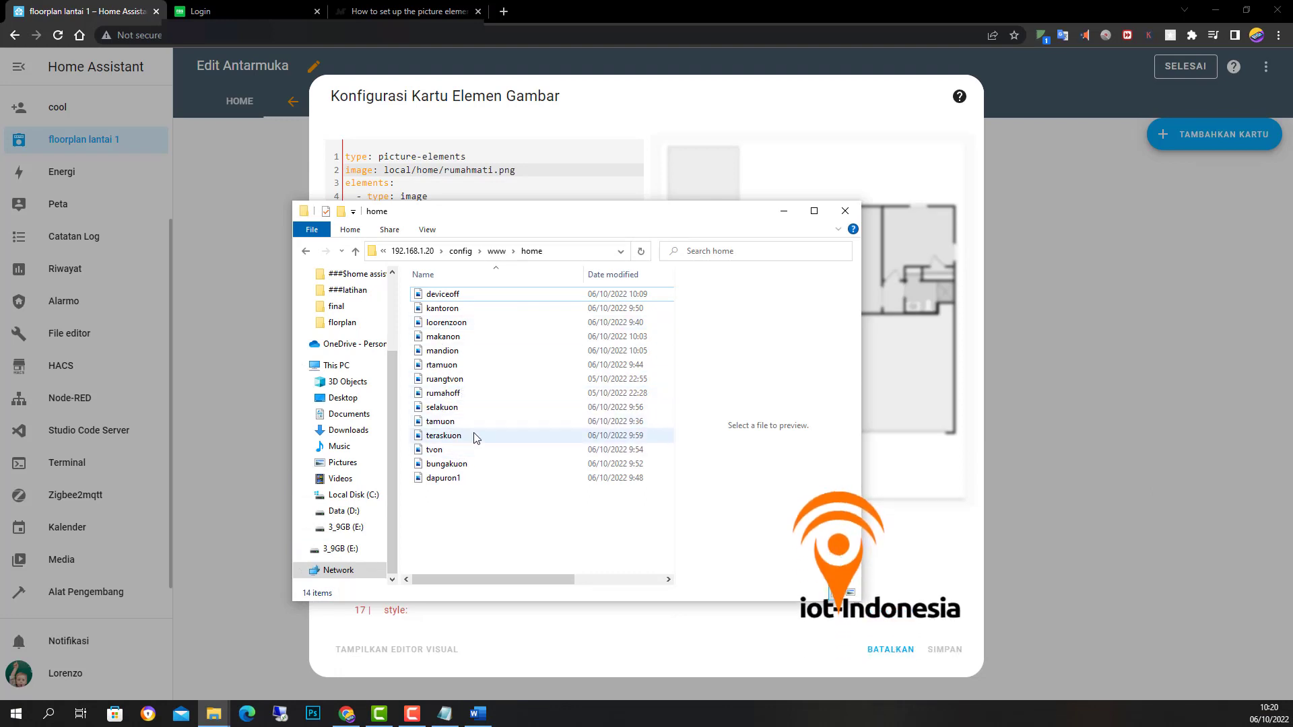
left_click(453, 397)
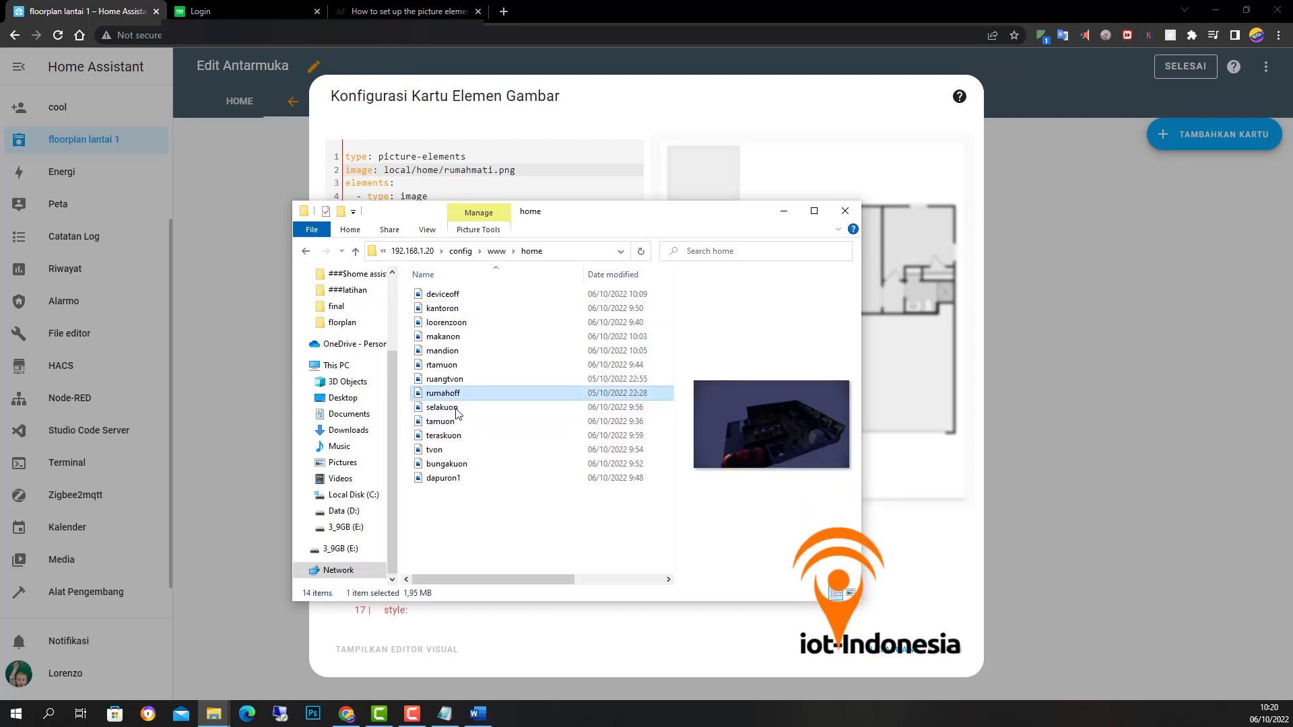
right_click(453, 404)
left_click(490, 669)
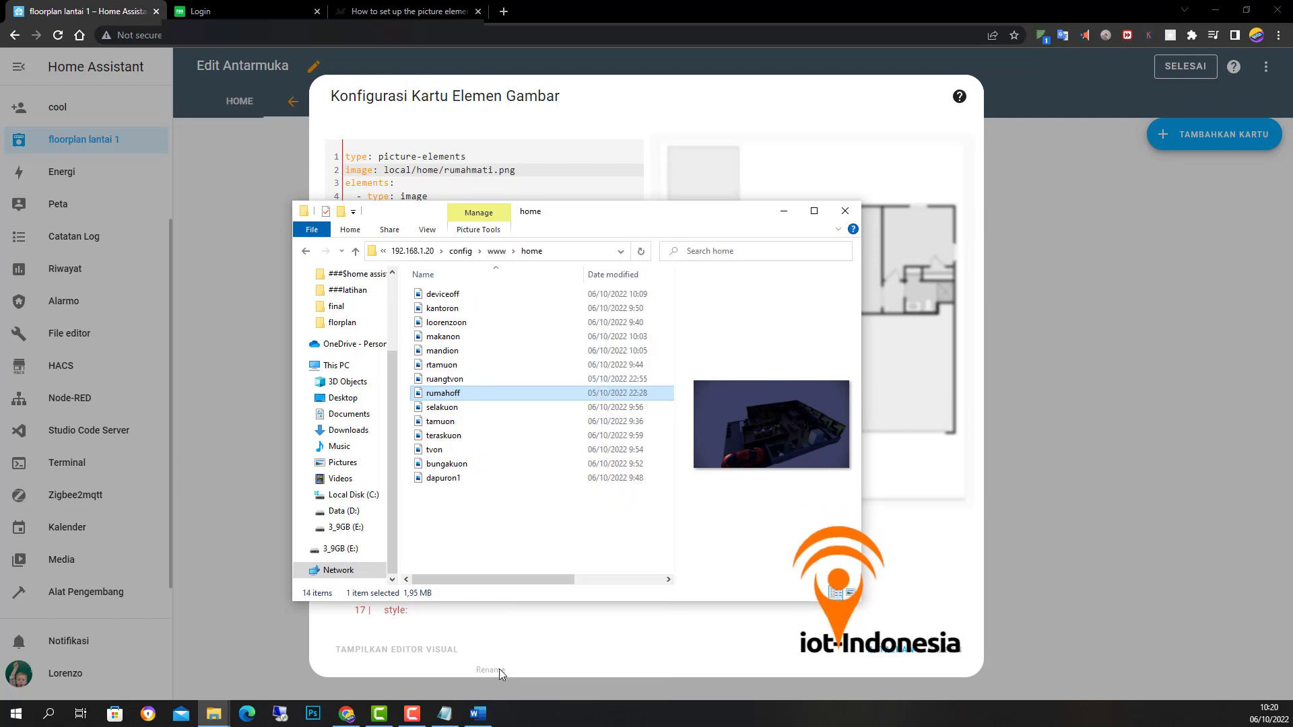
right_click(453, 389)
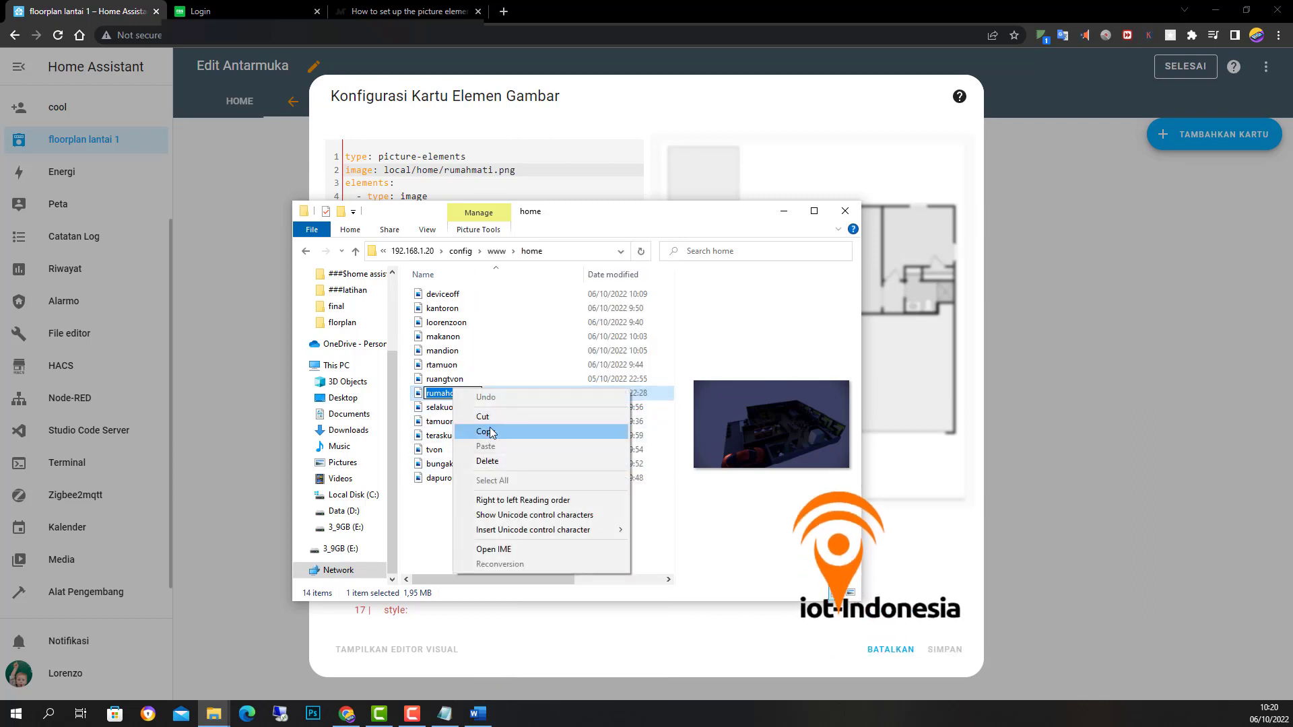
left_click(488, 431)
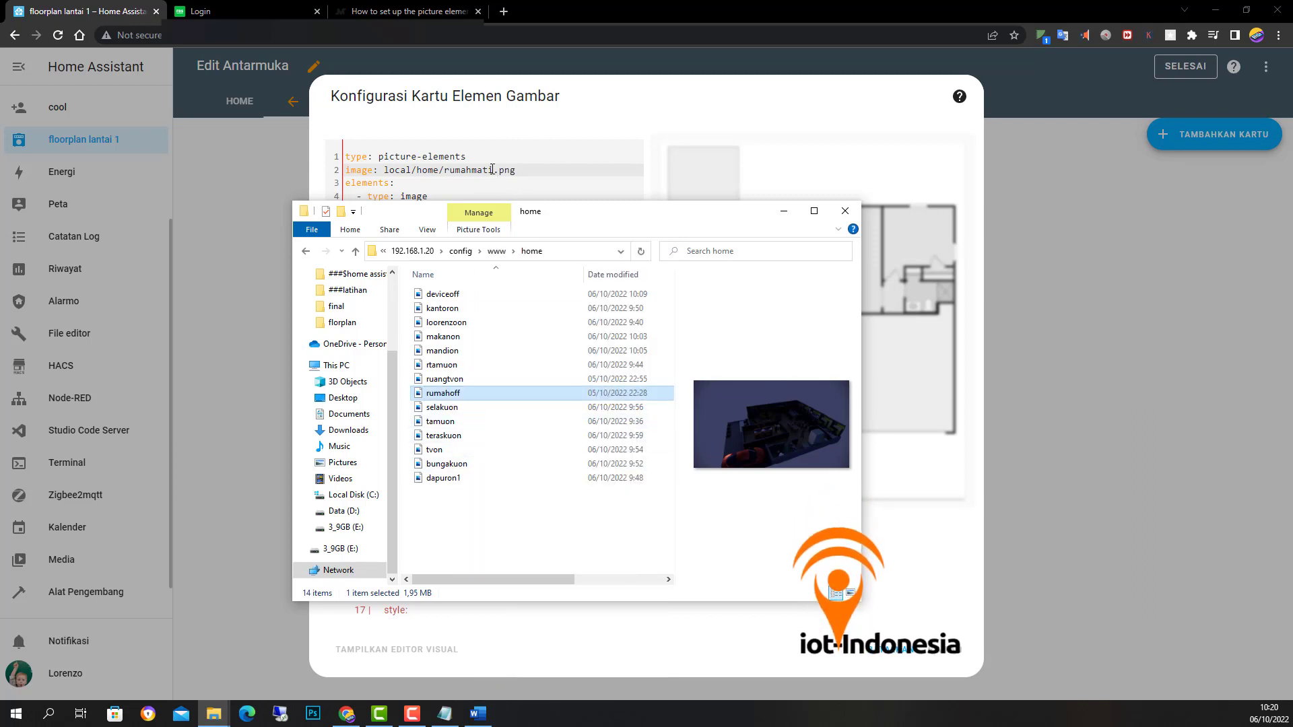
left_click(492, 169)
left_click_drag(493, 169, 462, 173)
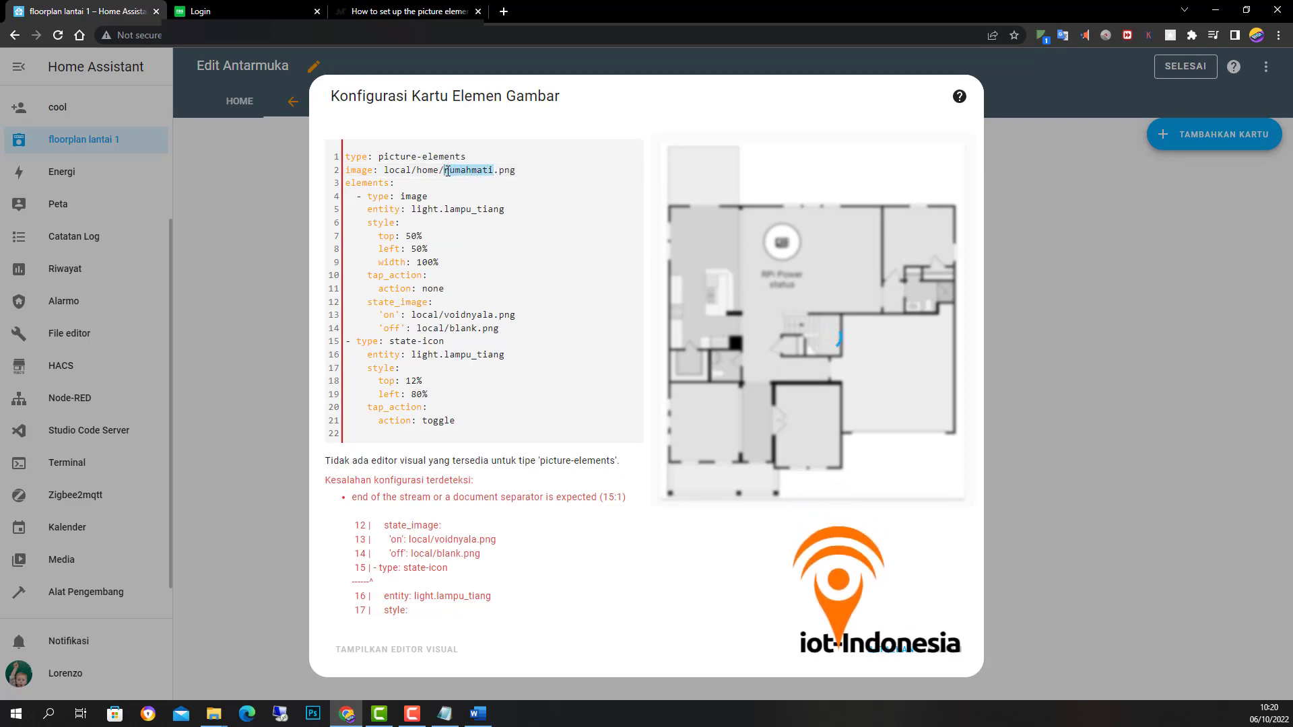
key("ctrl+v")
Step: Correct the YAML indentation so the state-icon element's type line aligns with the image element's type line
left_click(516, 200)
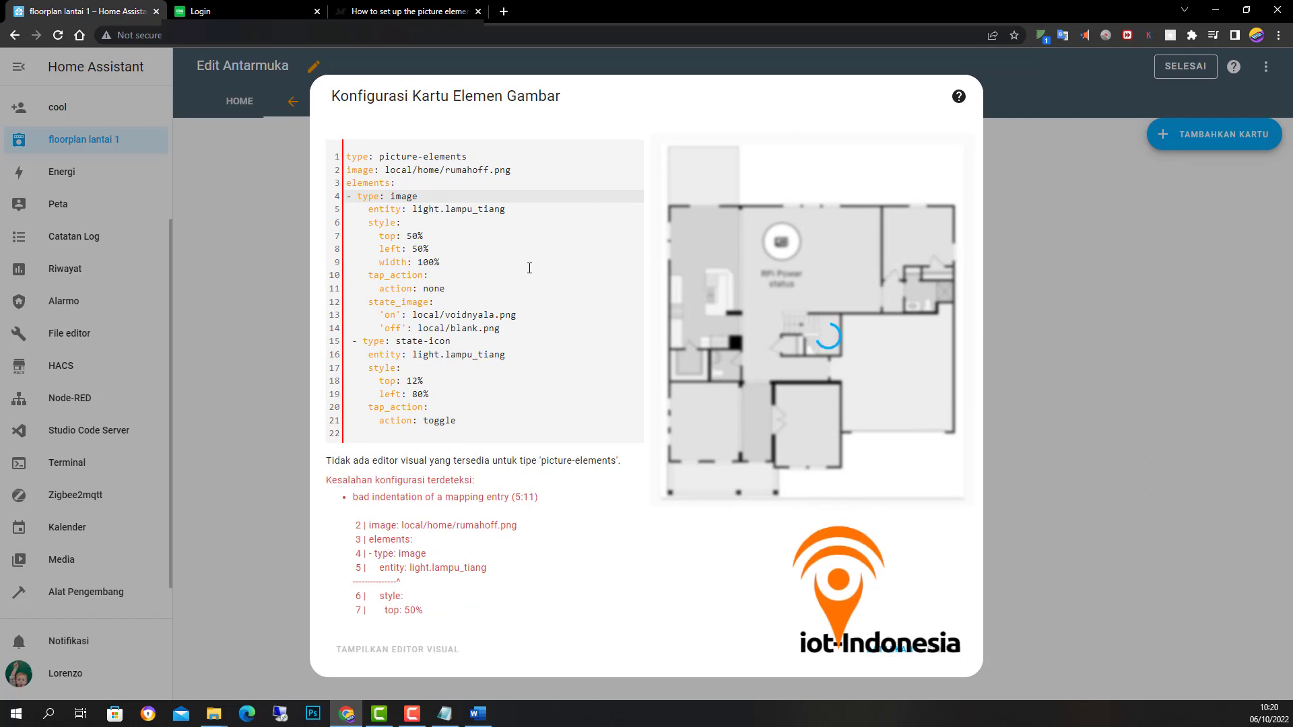
key("BackSpace")
left_click(353, 345)
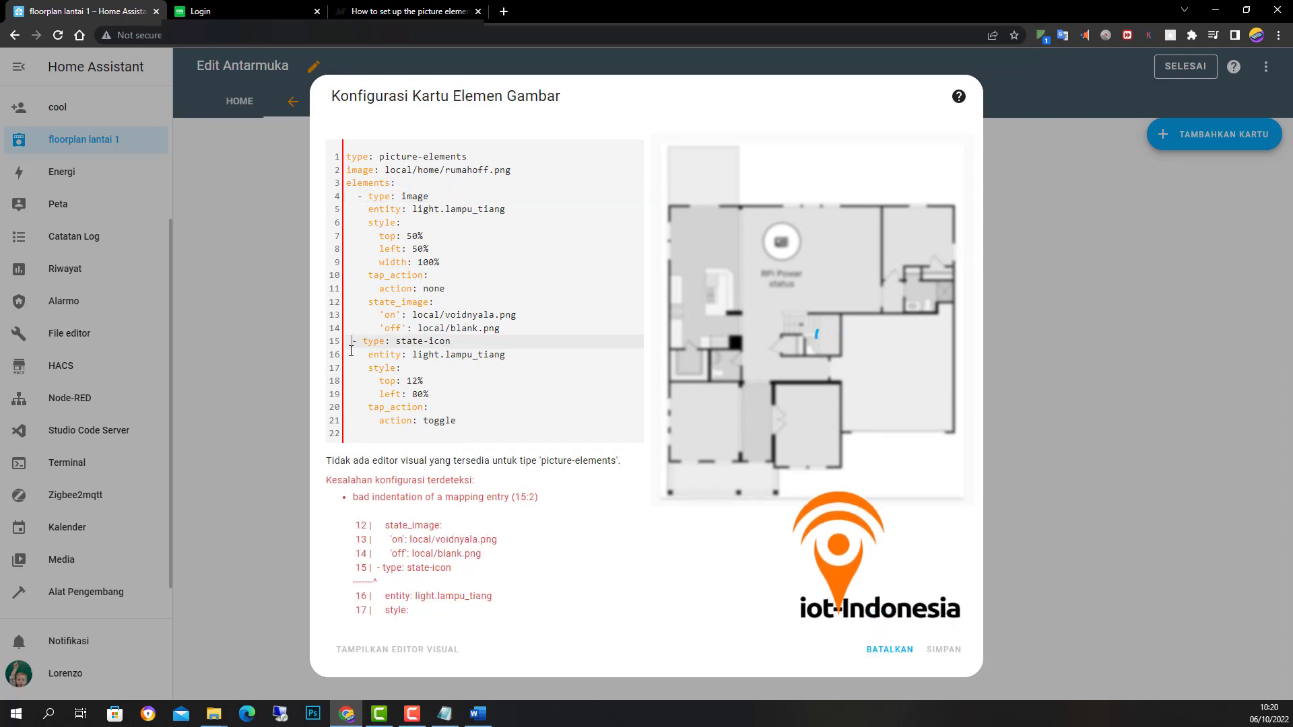
left_click(542, 329)
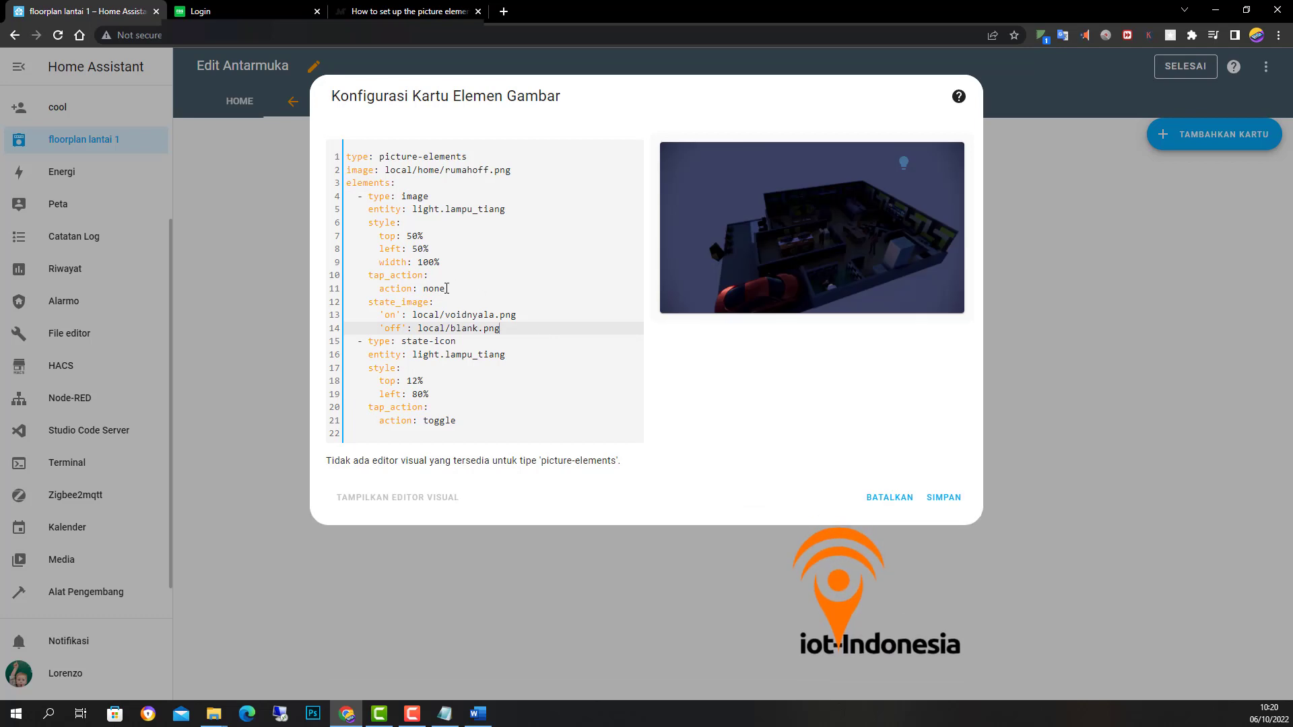
left_click(431, 210)
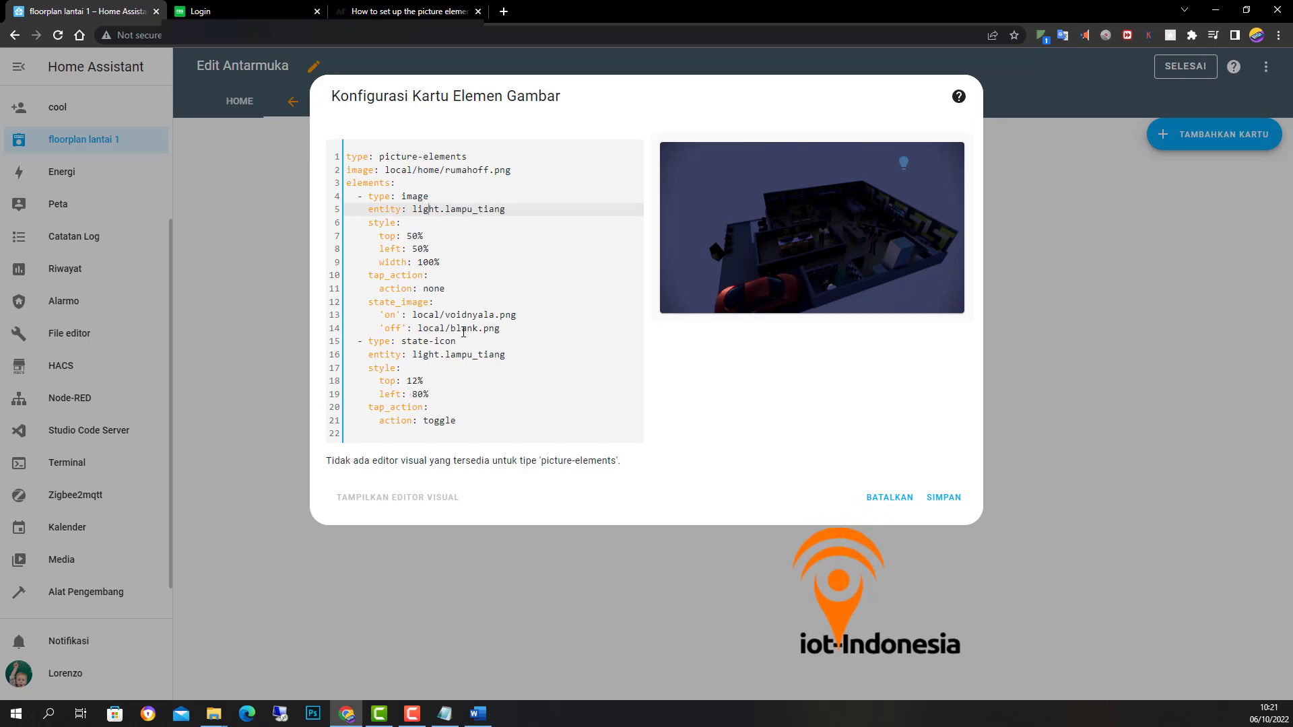
left_click(398, 273)
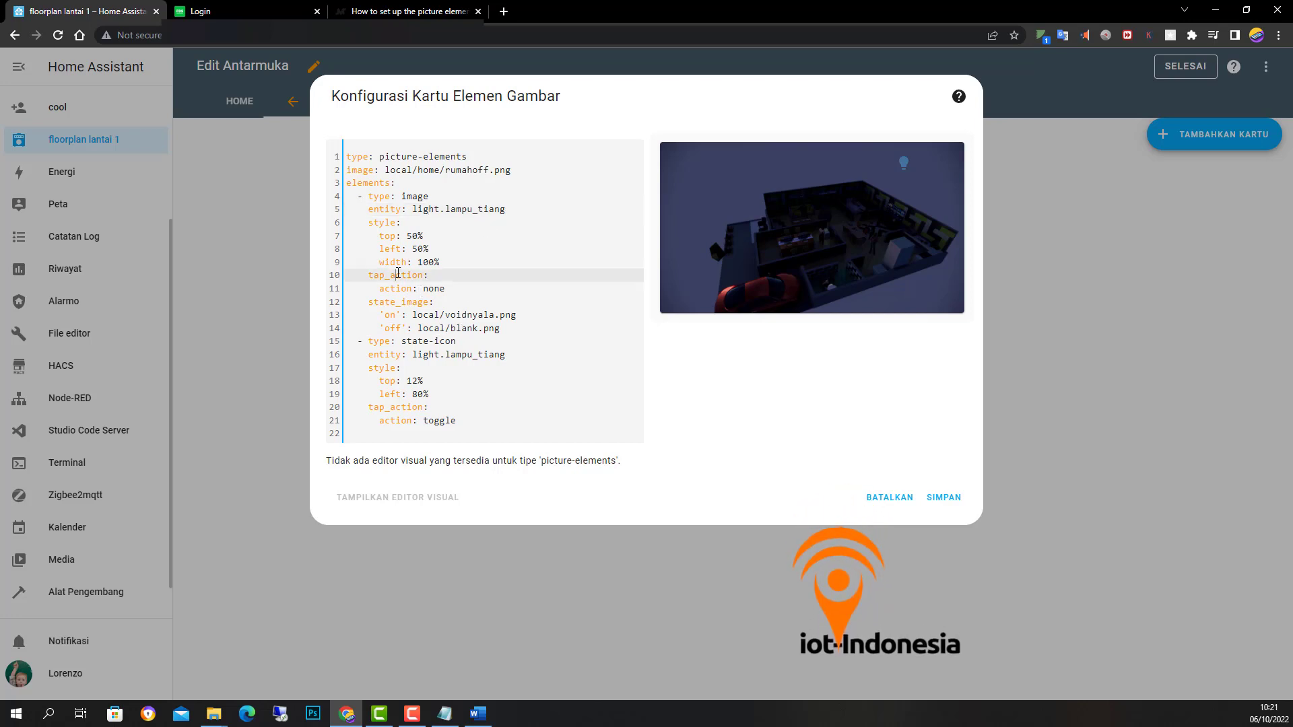
left_click(419, 316)
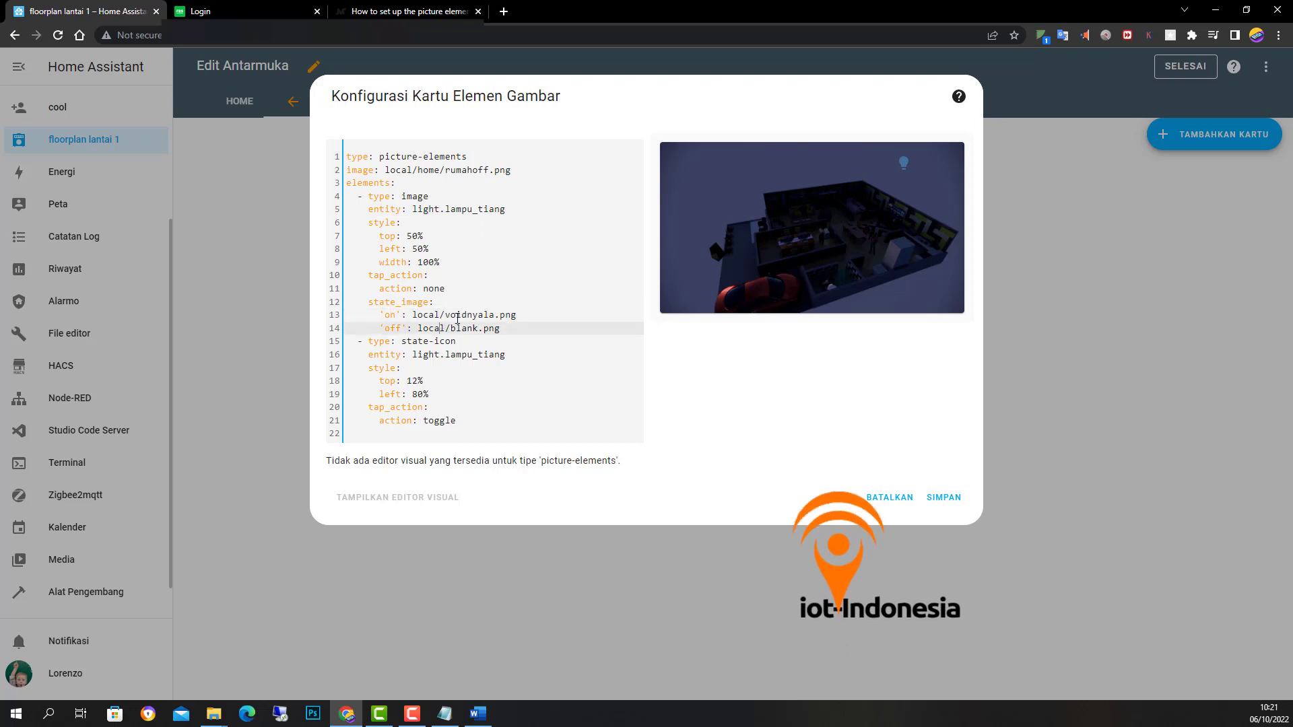
left_click(444, 317)
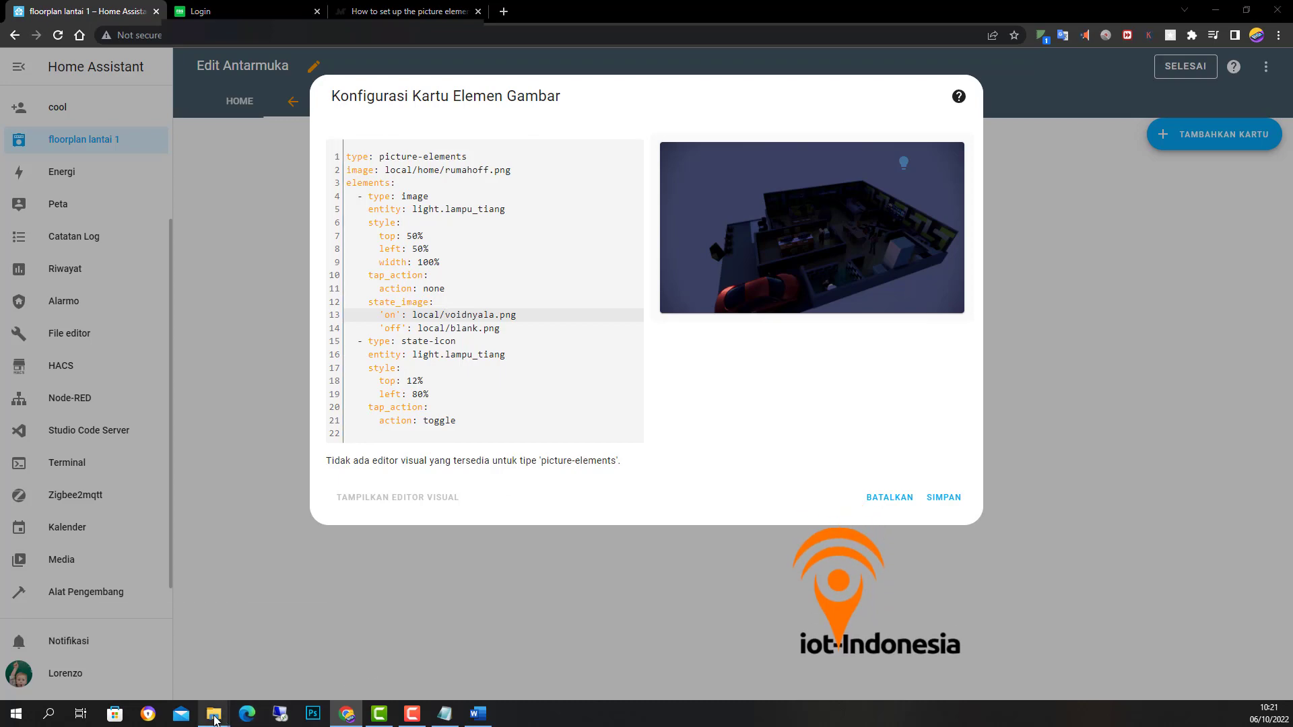
Step: Open the ###latihan folder beside the card code and copy the rtamuon image's file name
mouse_move(214, 718)
left_click(190, 673)
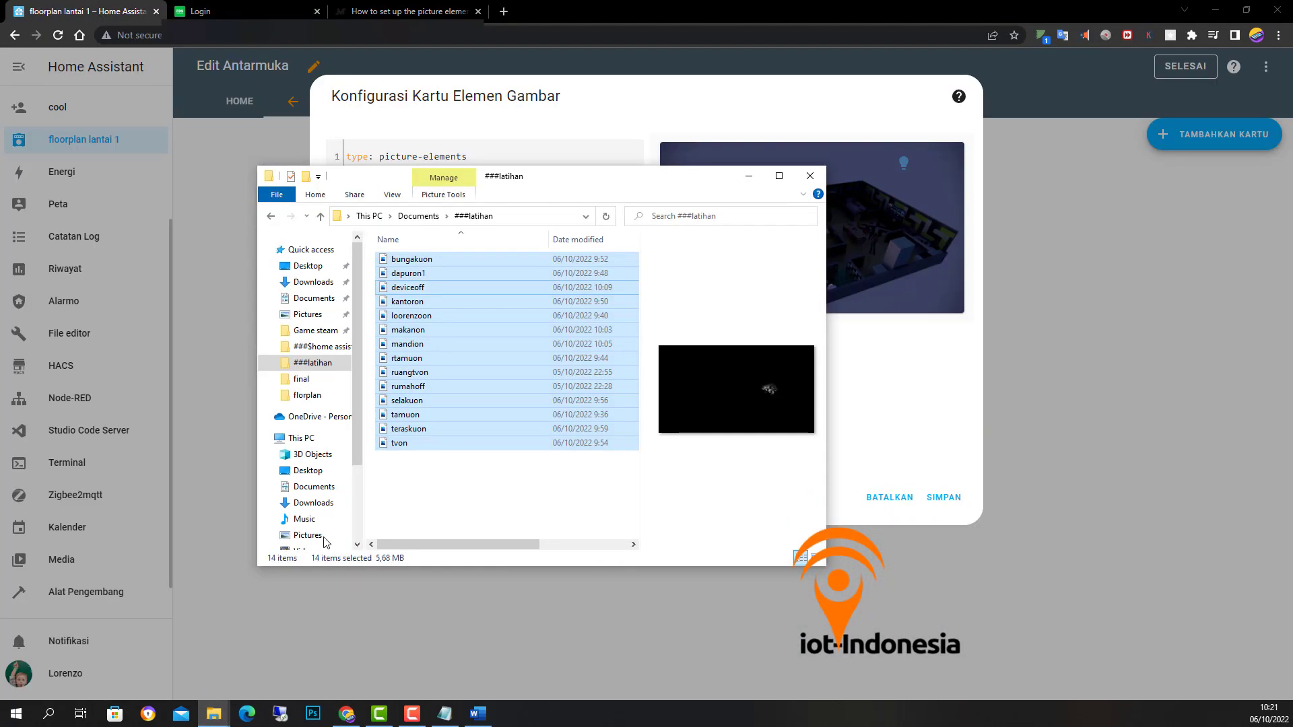
left_click(439, 471)
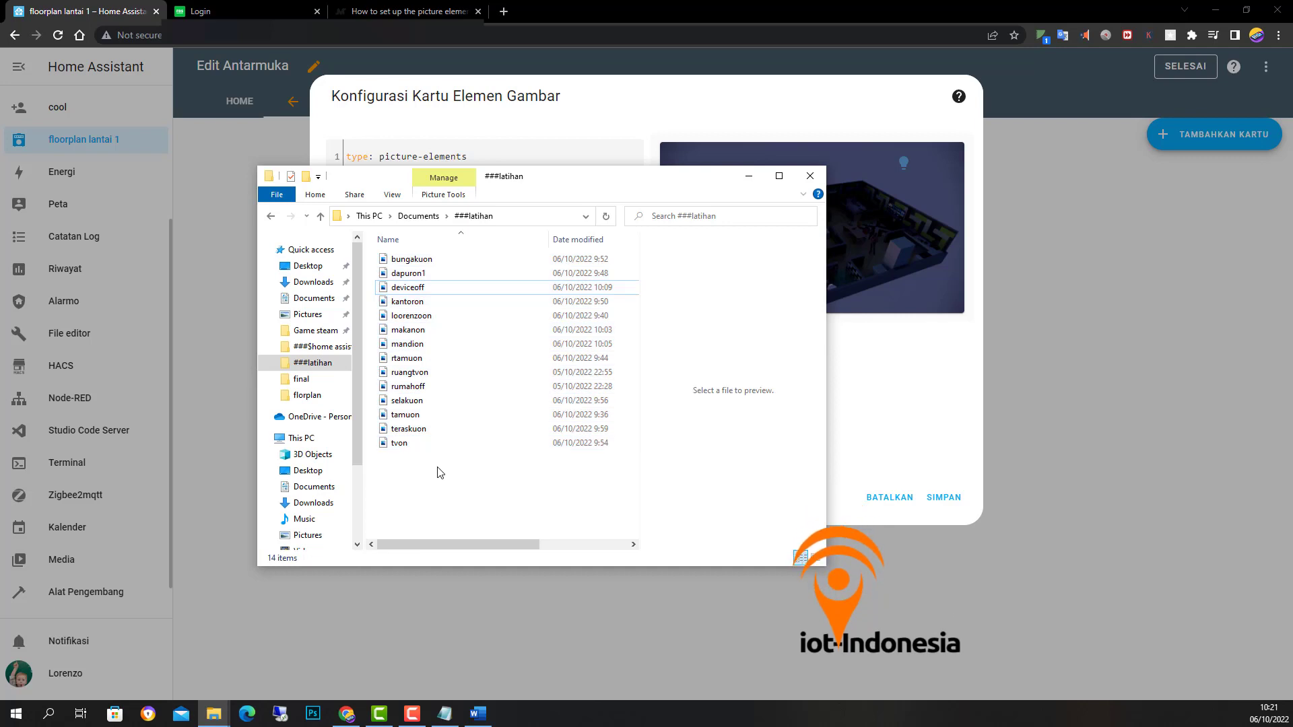
left_click_drag(582, 185, 910, 267)
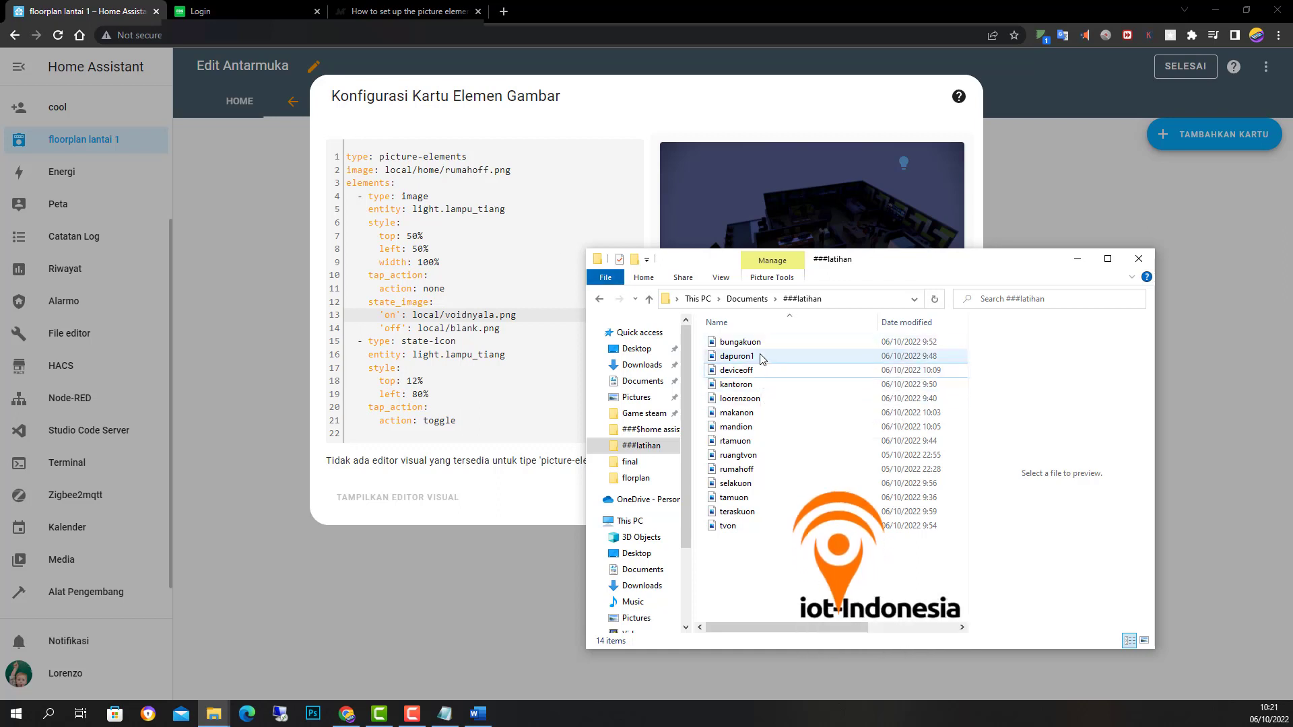
left_click(747, 447)
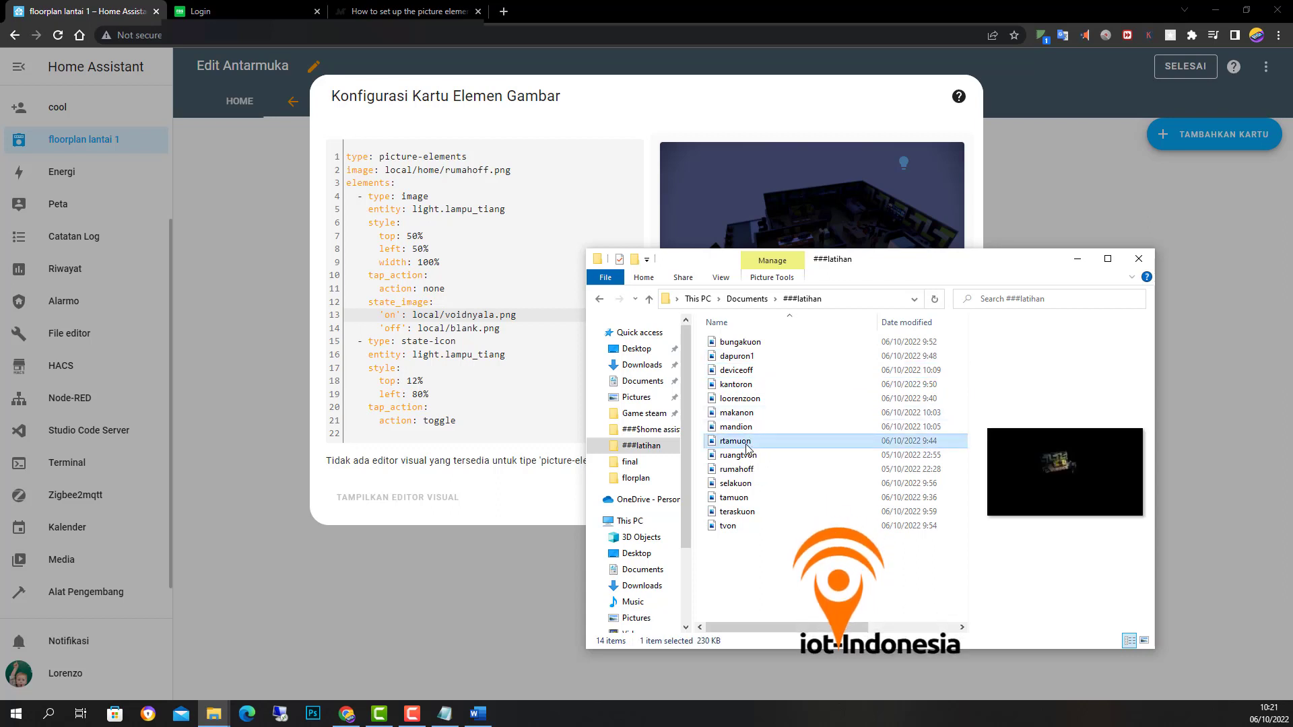
right_click(746, 446)
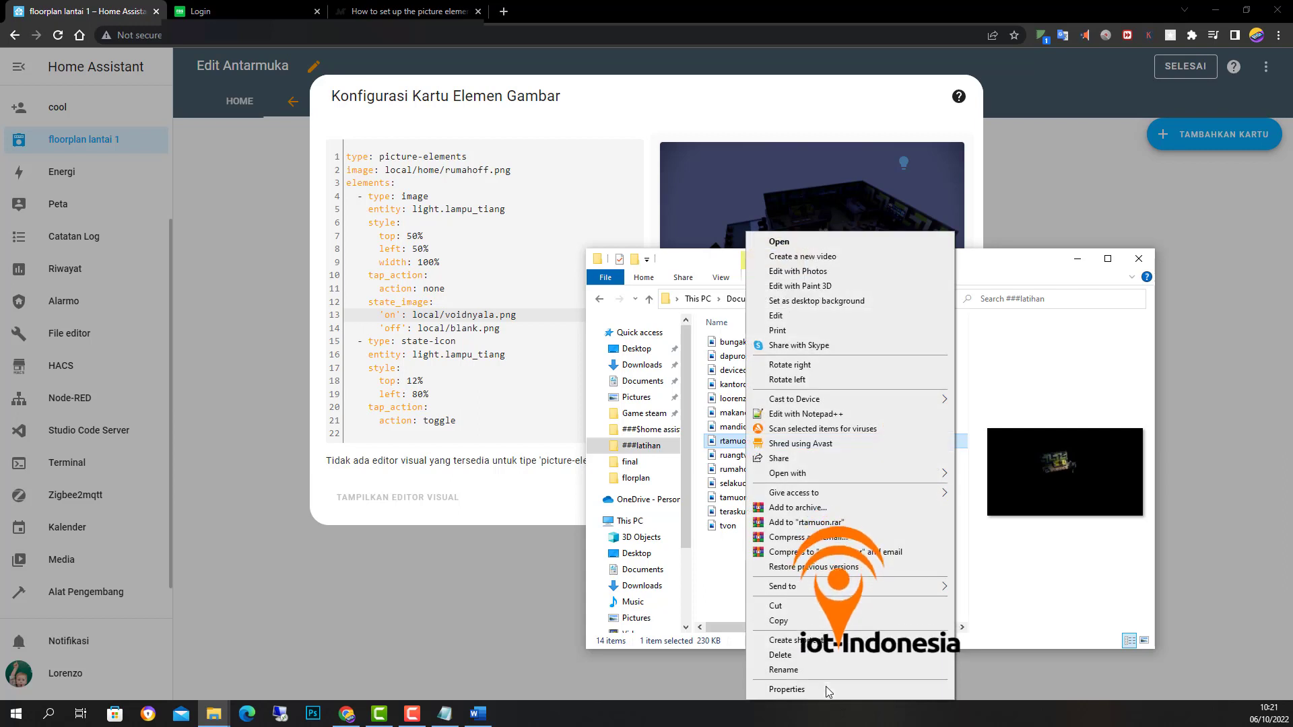
left_click(783, 669)
right_click(741, 445)
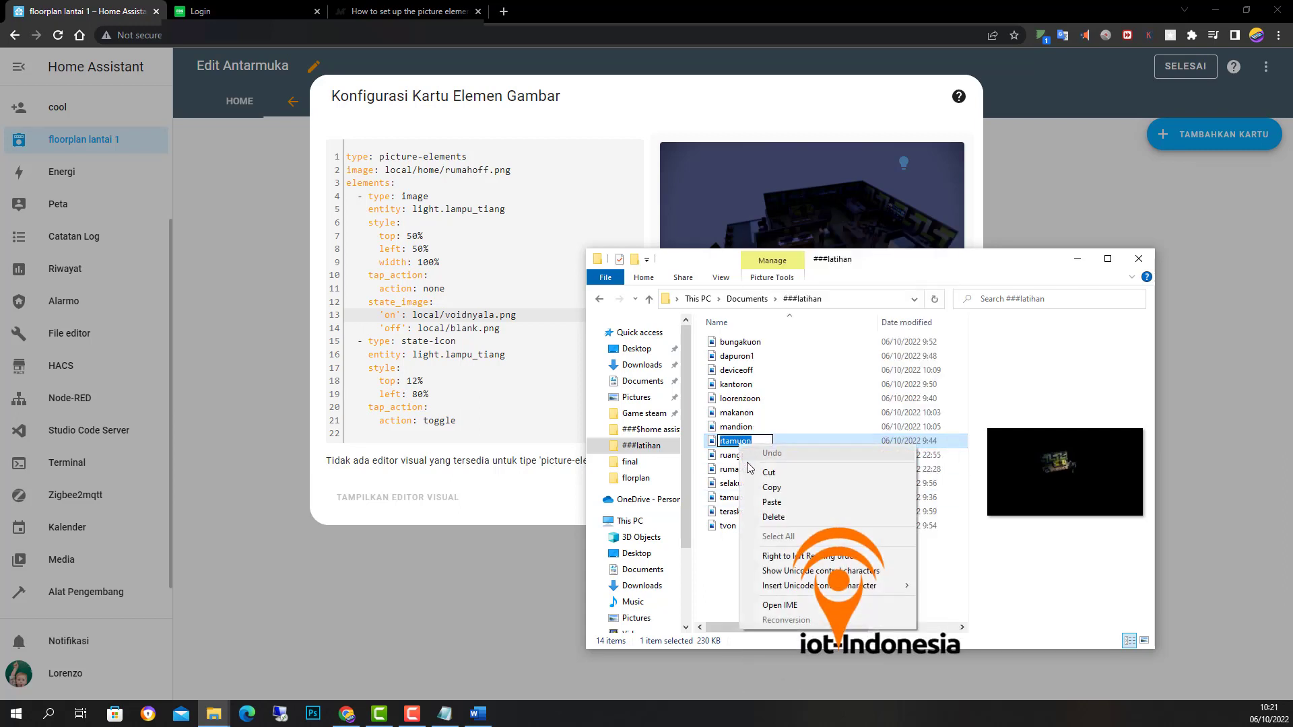
left_click(771, 486)
Step: Replace voidnyala with the copied name rtamuon in the image element's 'on' state image
left_click(452, 328)
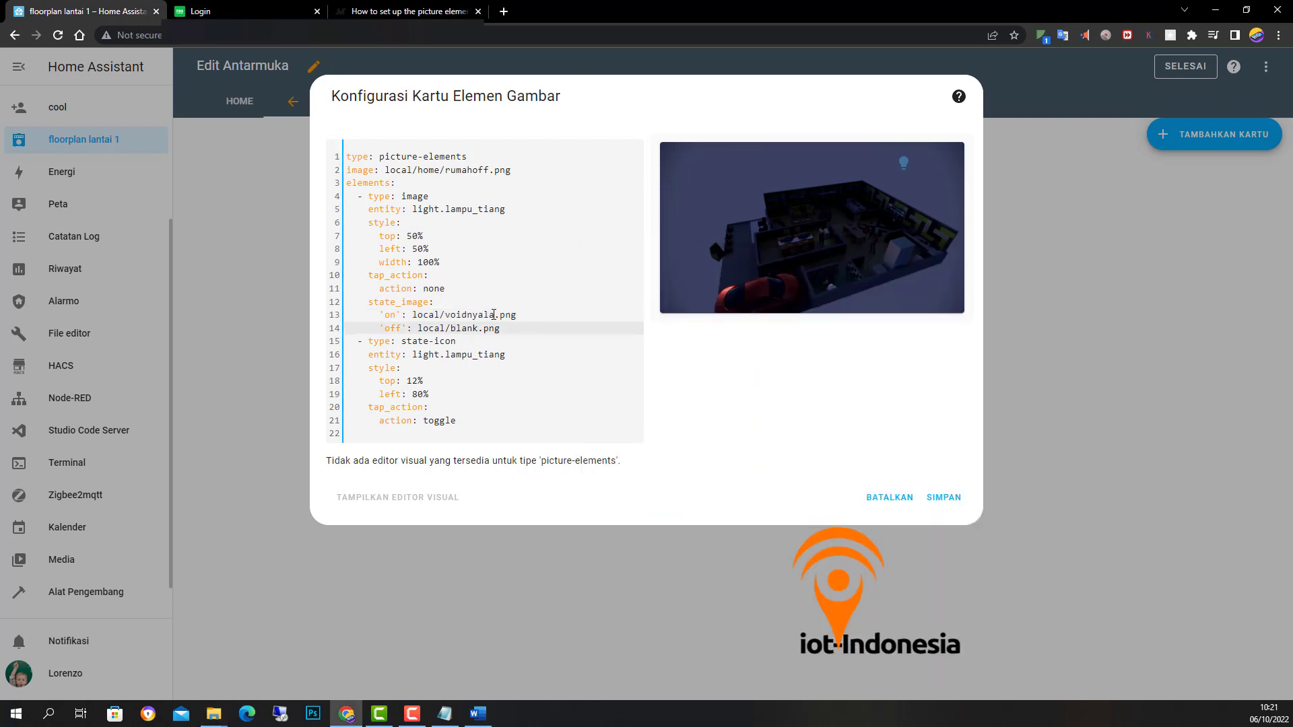
left_click_drag(494, 314, 446, 315)
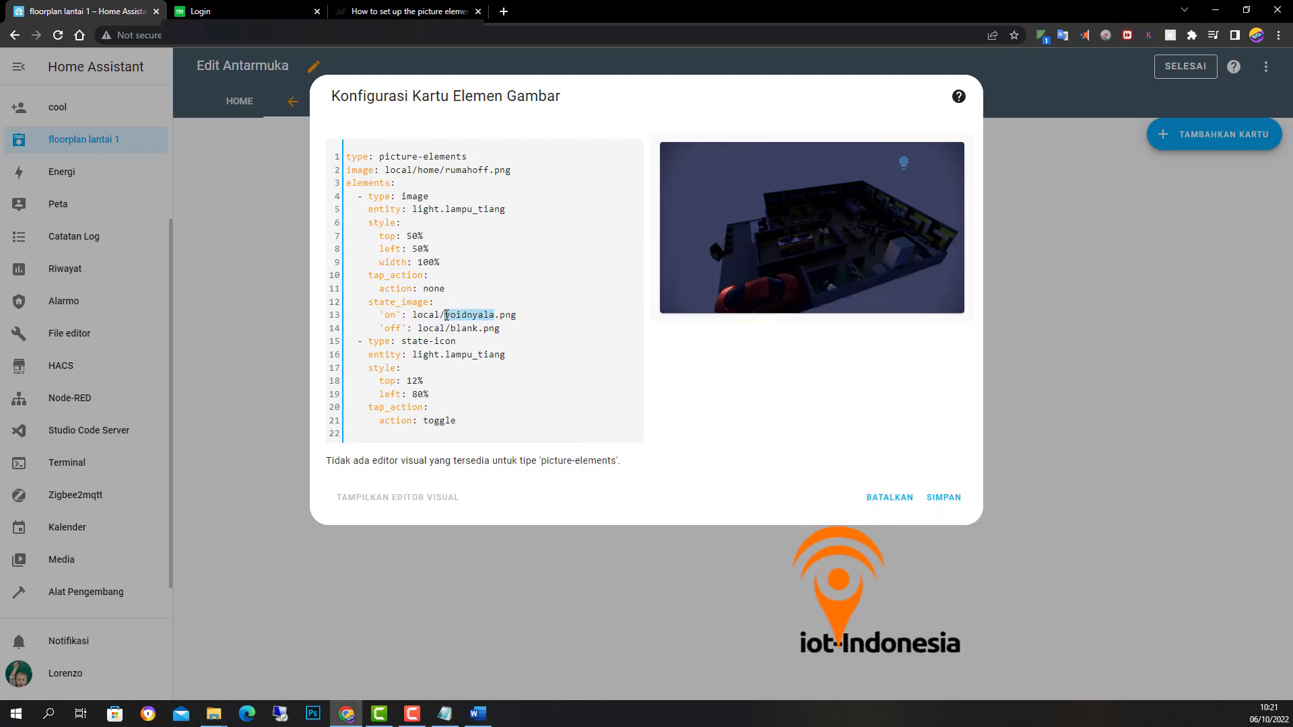
right_click(458, 315)
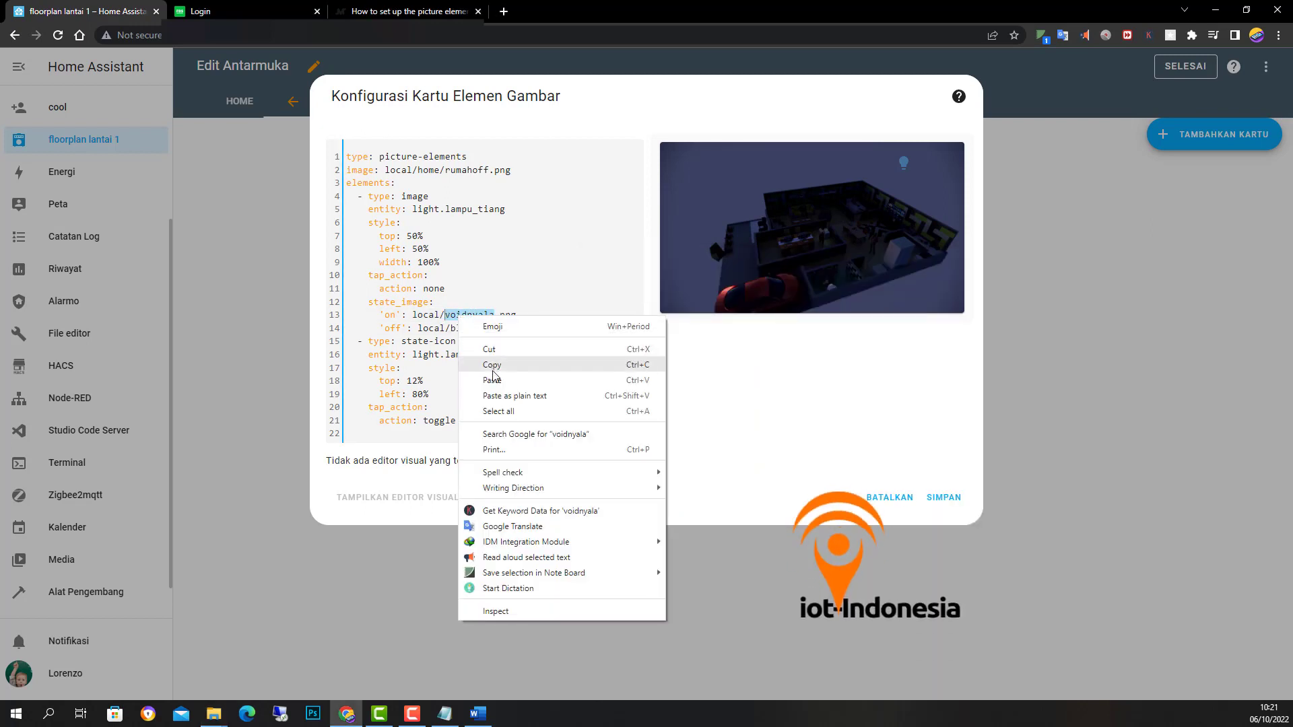
left_click(492, 378)
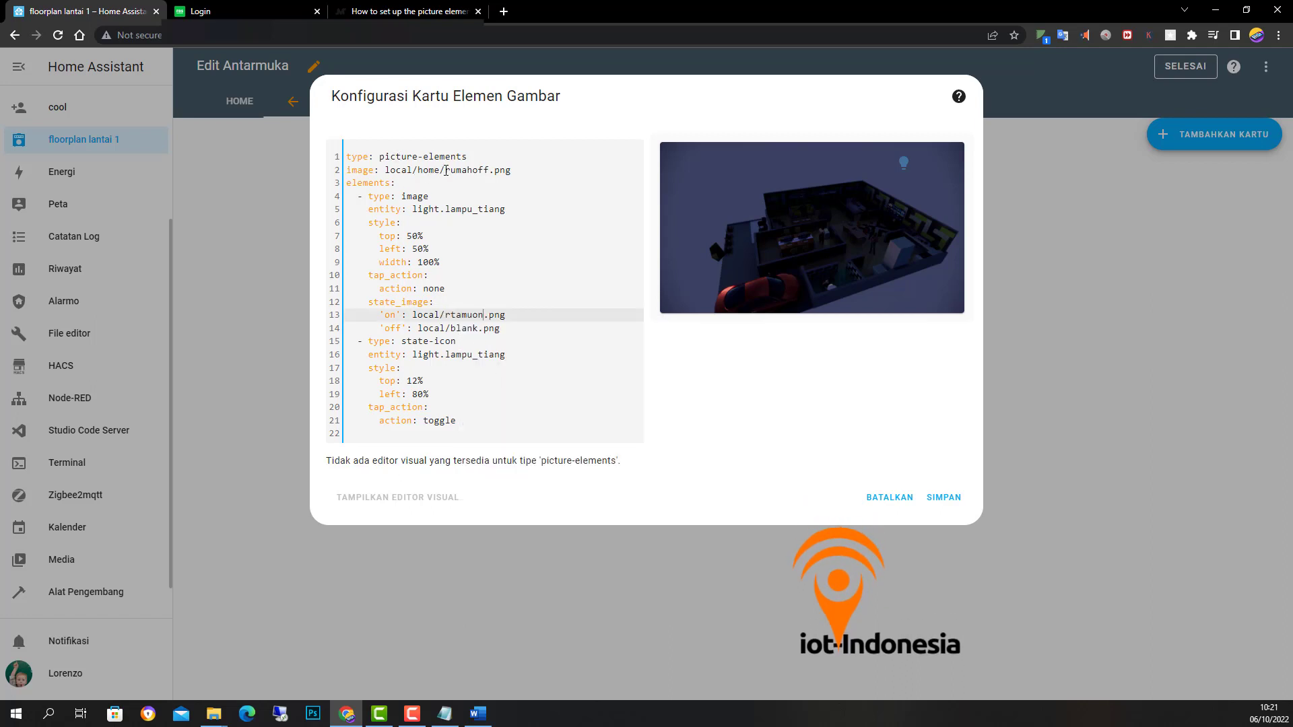
Step: Copy /home from the base image path into the 'on' state image path so it reads local/home/rtamuon.png
left_click_drag(441, 170, 413, 171)
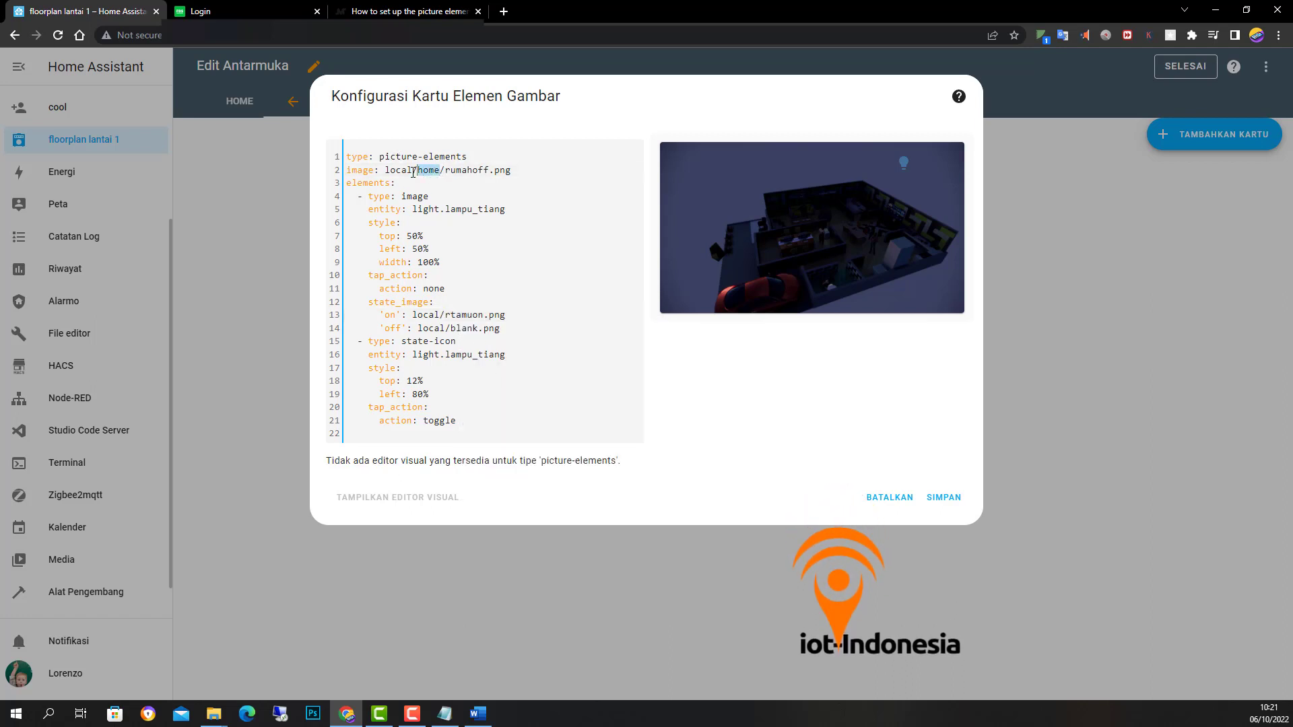
left_click_drag(403, 170, 413, 169)
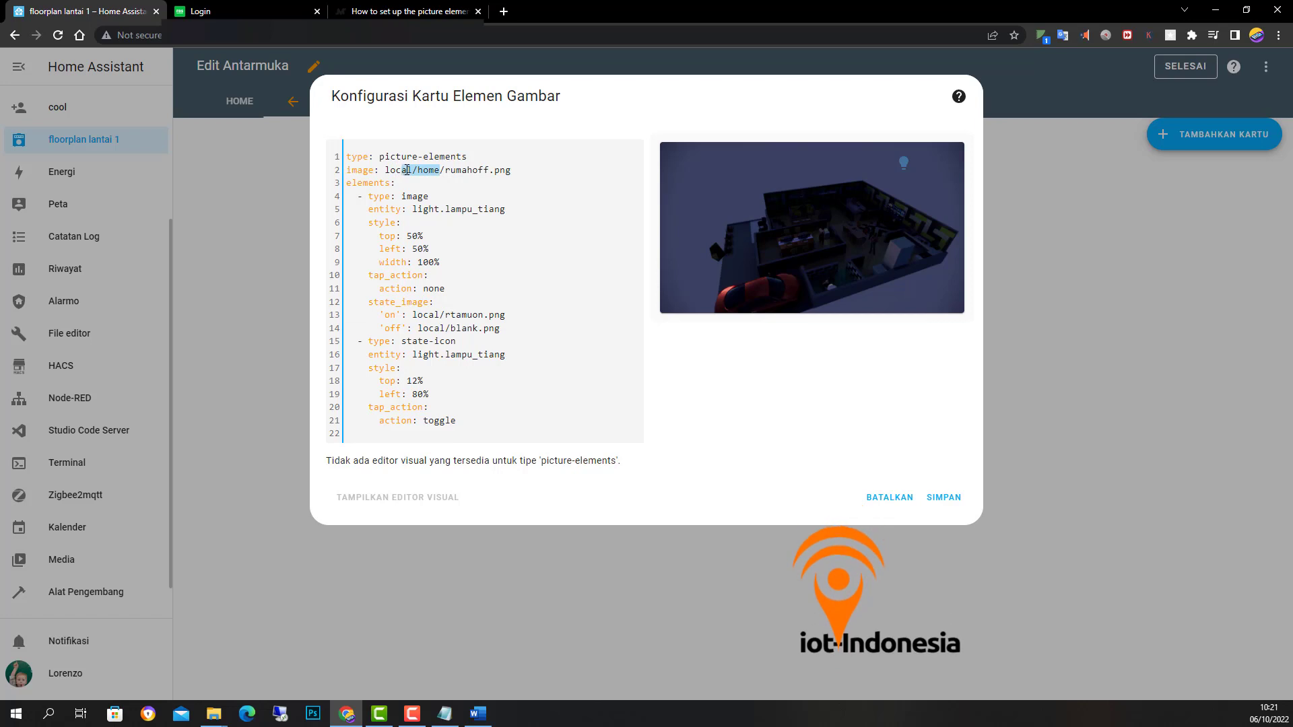
right_click(420, 170)
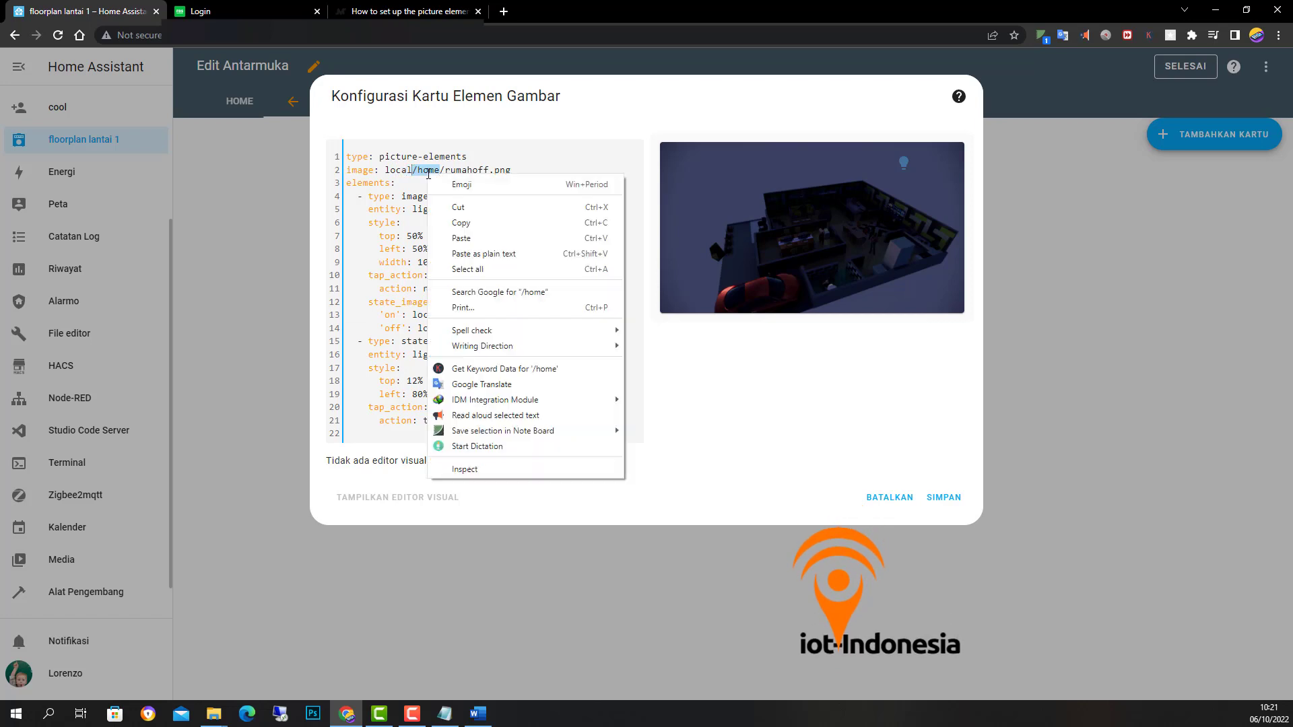
left_click(450, 225)
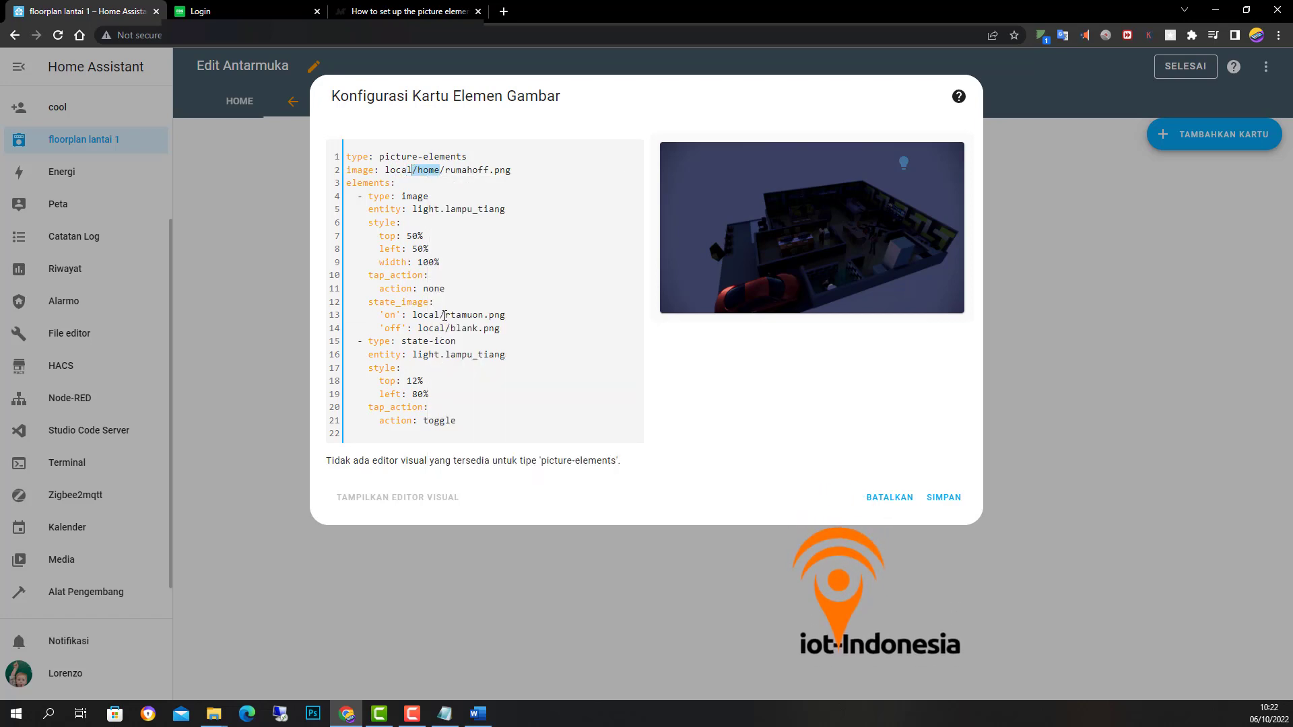
left_click_drag(444, 315, 439, 314)
right_click(442, 315)
left_click(483, 379)
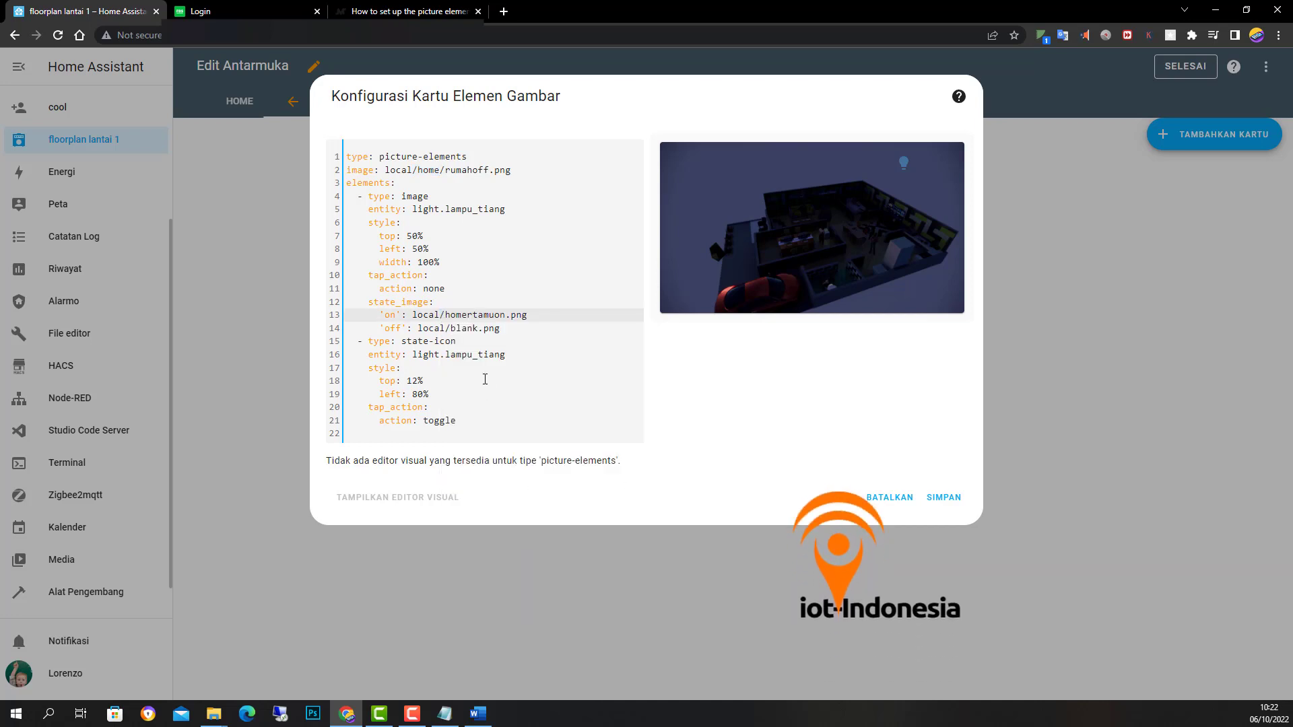
type("/")
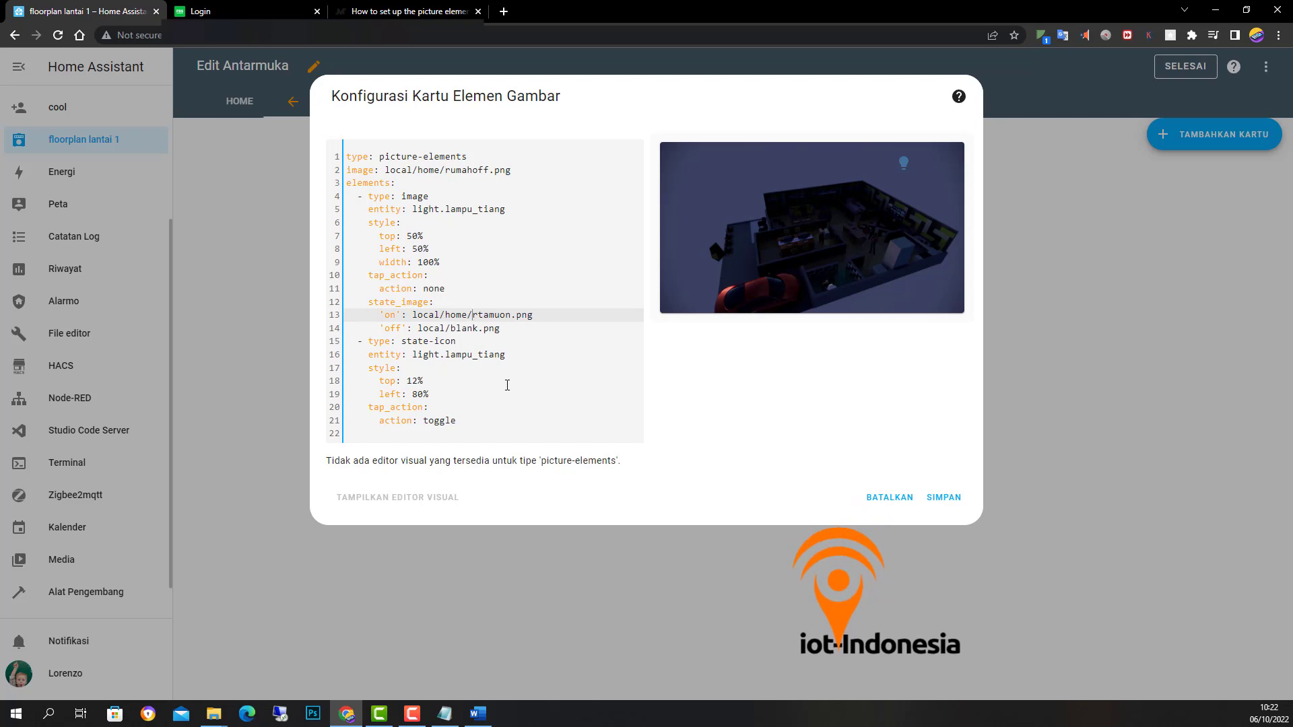
Step: Copy local/home/ from the 'on' state image path and replace local/blank with it in the 'off' state image path
double_click(423, 315)
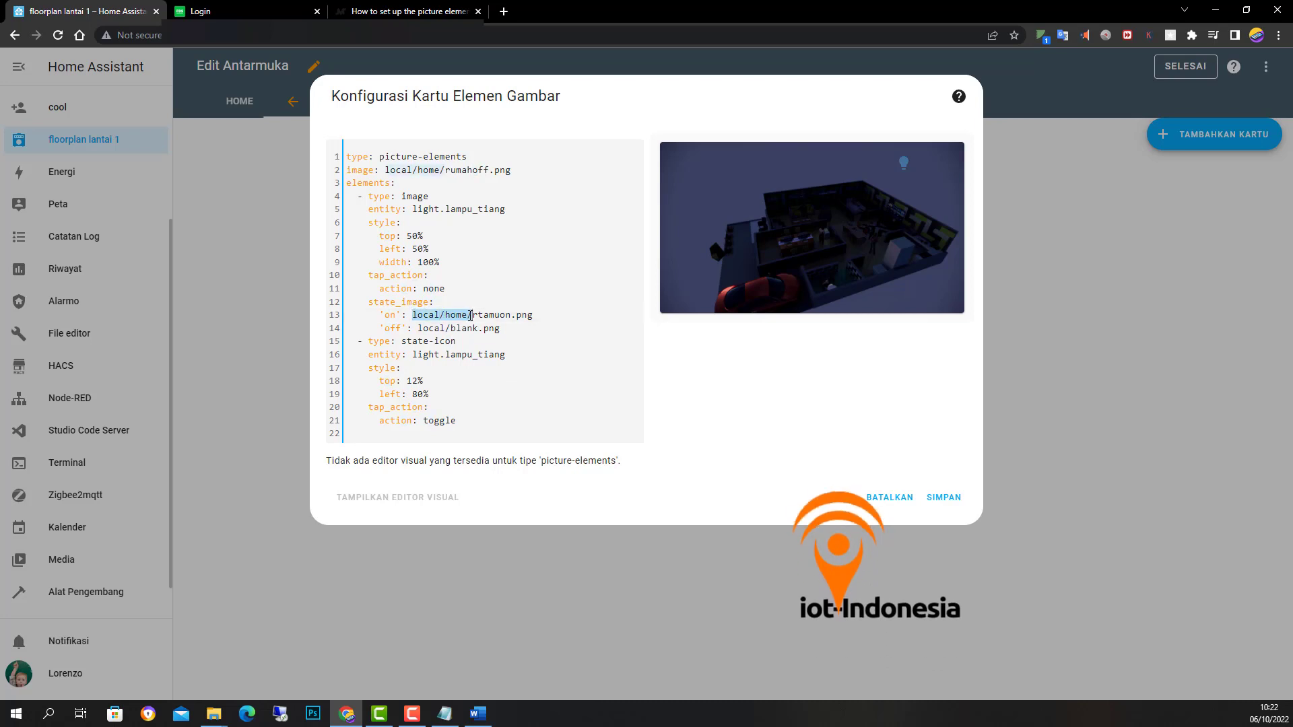
right_click(467, 315)
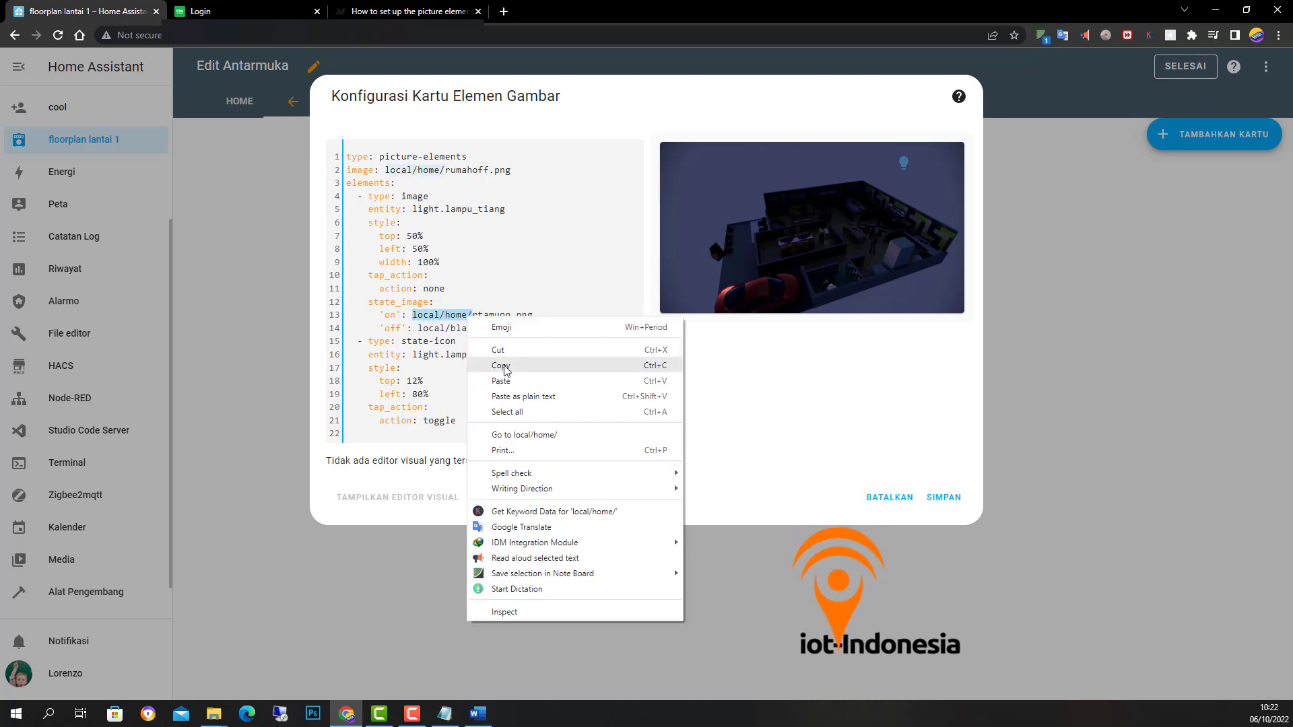
left_click(497, 365)
left_click(418, 328)
left_click_drag(418, 328, 477, 327)
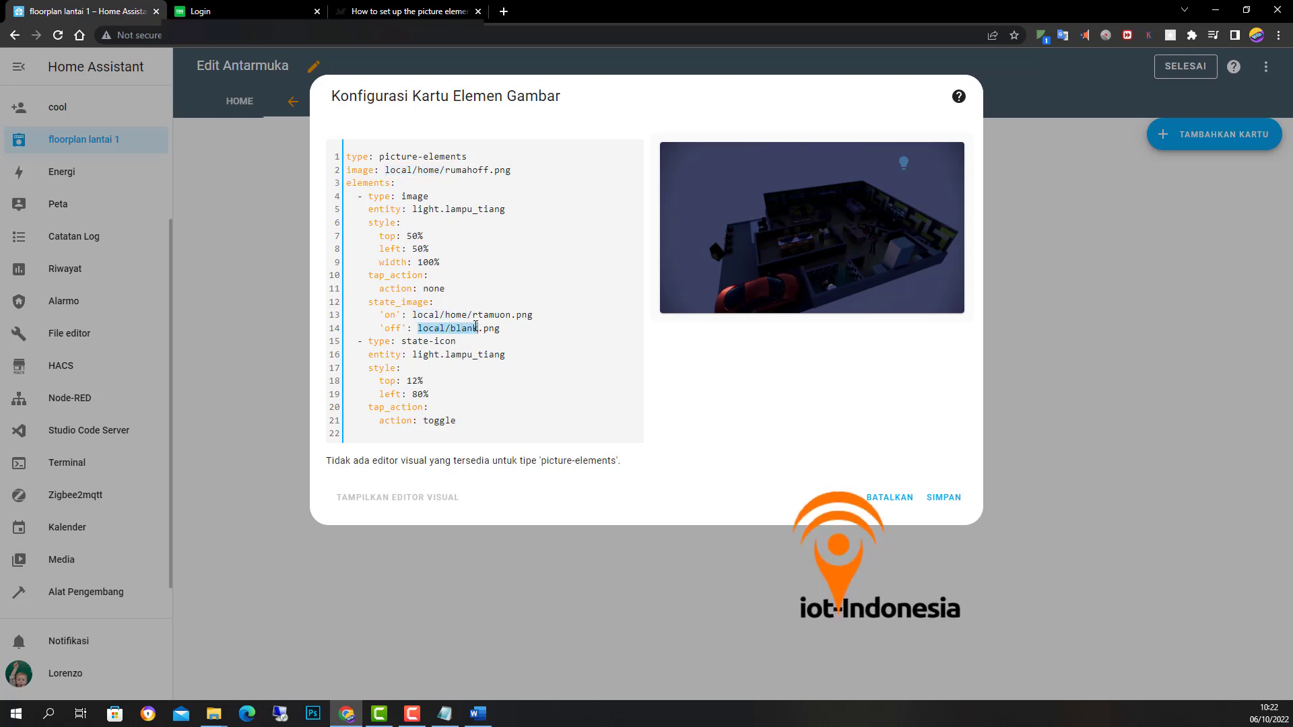
key("ctrl+v")
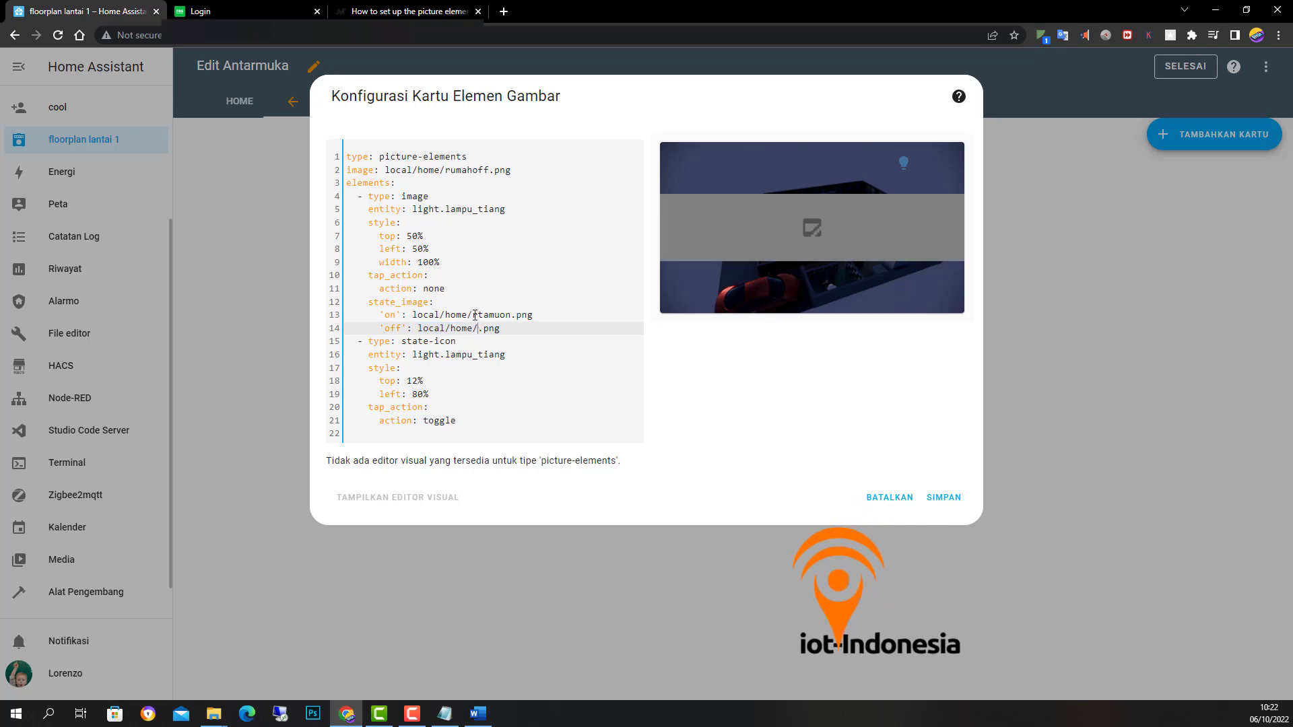
left_click(475, 315)
left_click(479, 330)
Step: Bring up the ###latihan folder beside the card code and copy the deviceoff image's file name
mouse_move(217, 719)
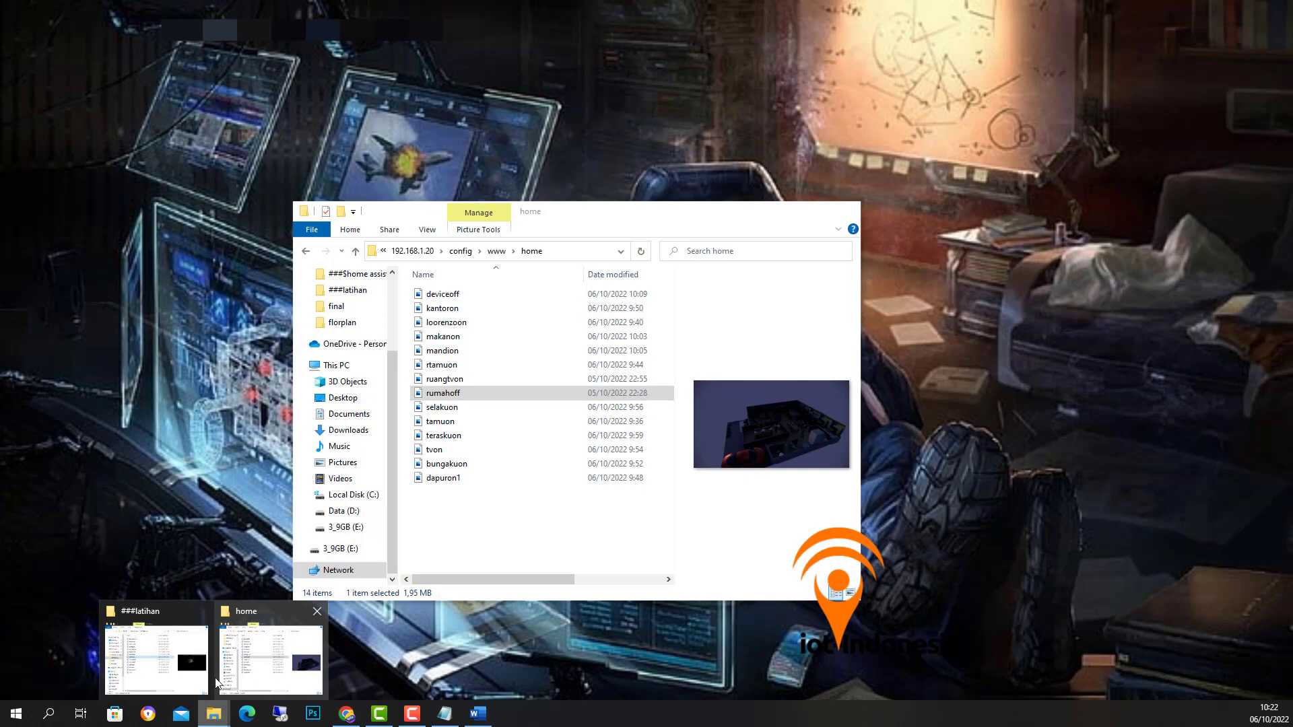
left_click(190, 680)
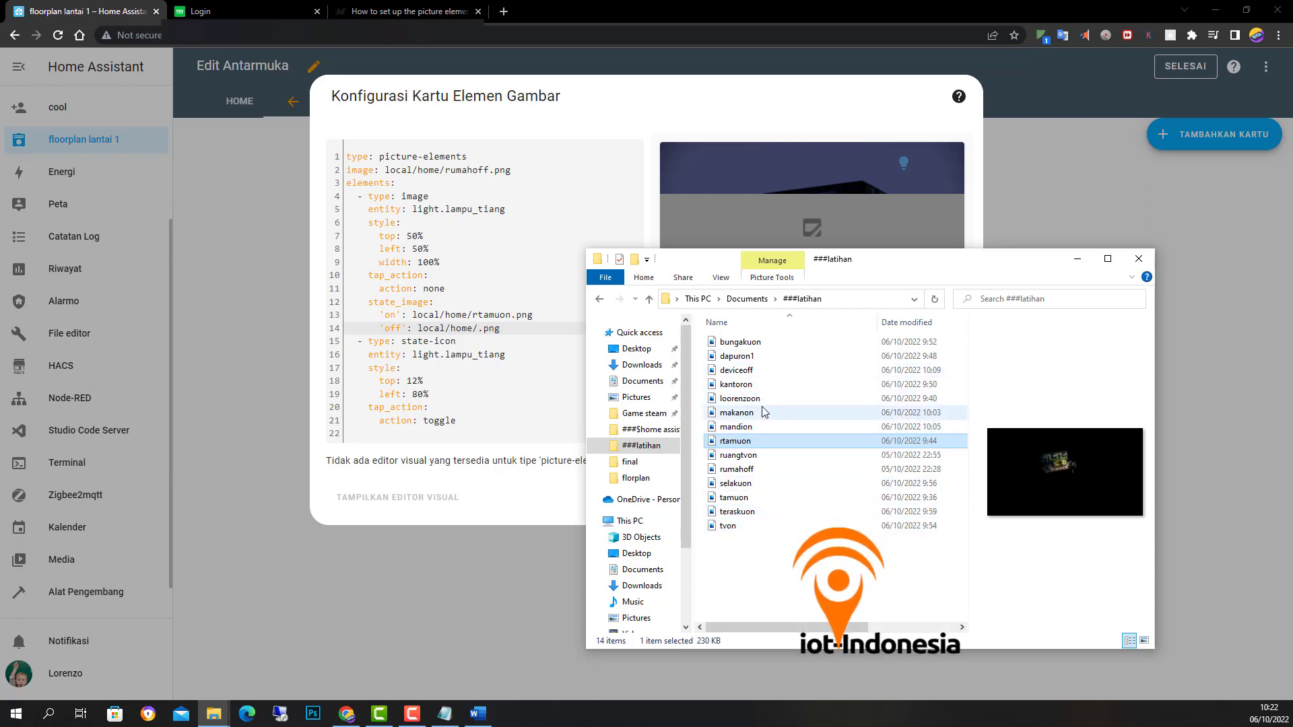
left_click(745, 375)
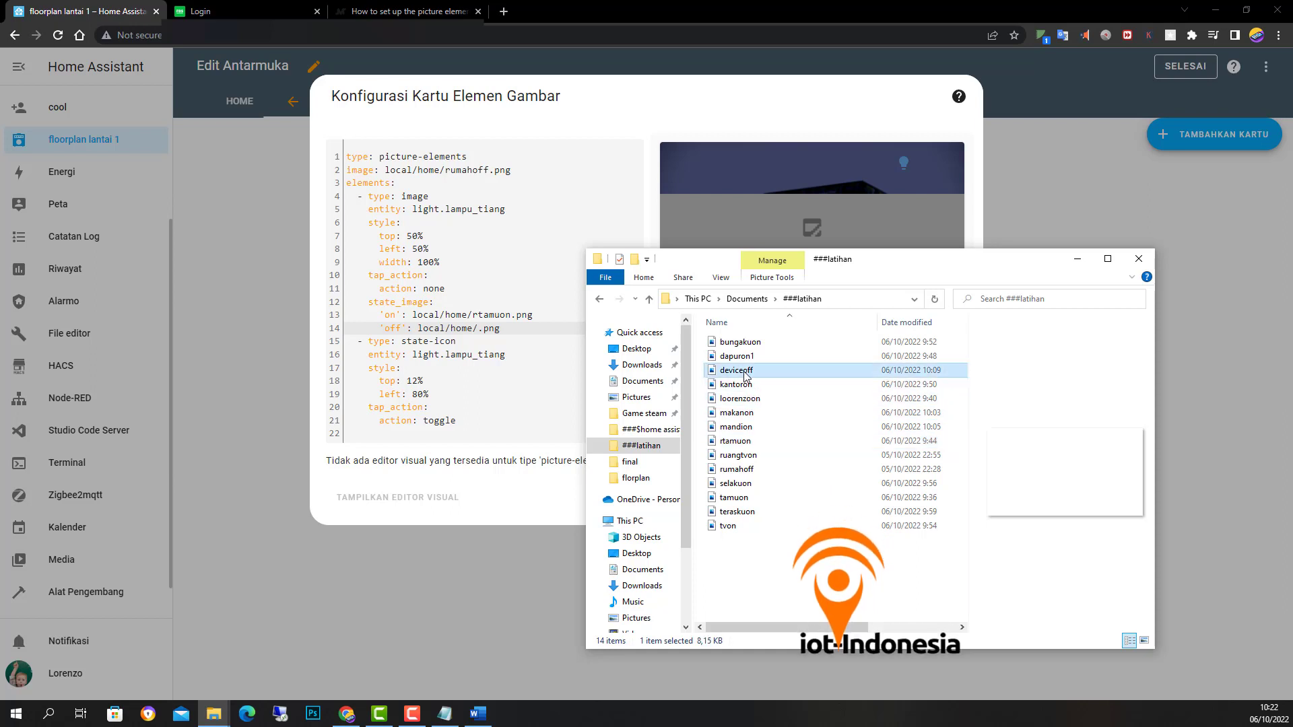
right_click(744, 375)
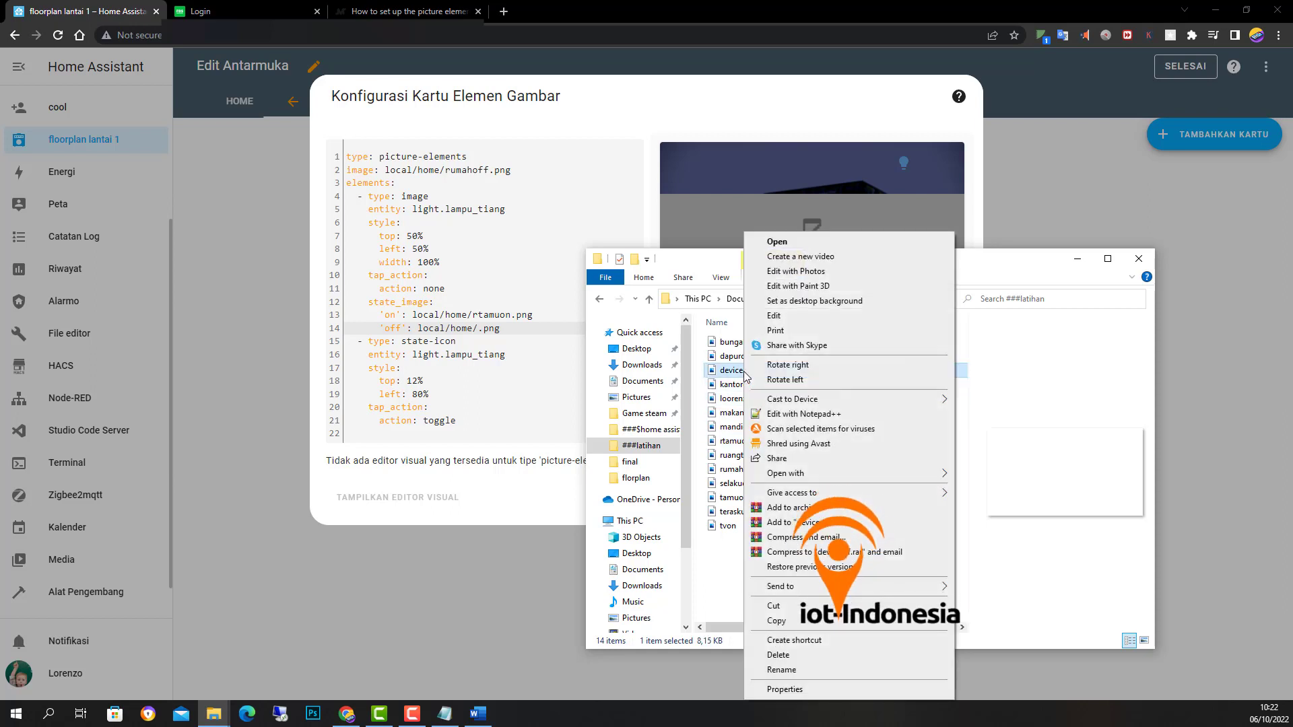
left_click(778, 670)
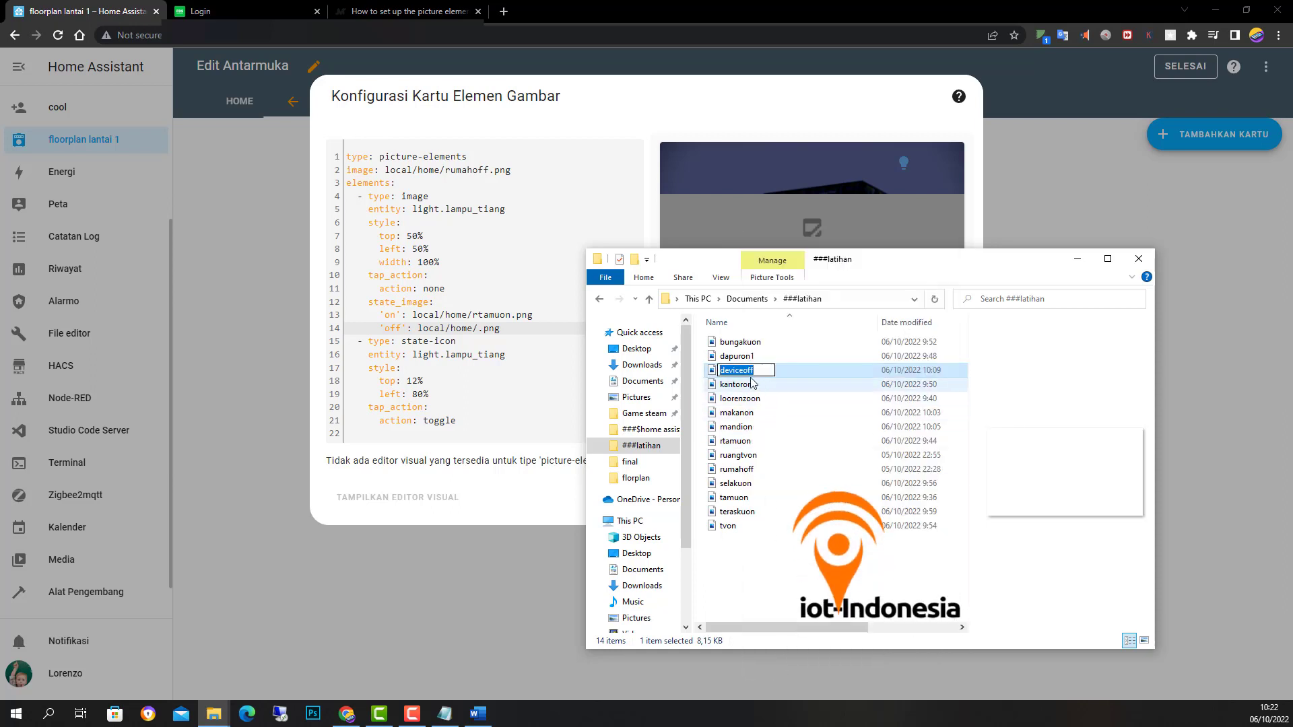
right_click(744, 373)
left_click(774, 417)
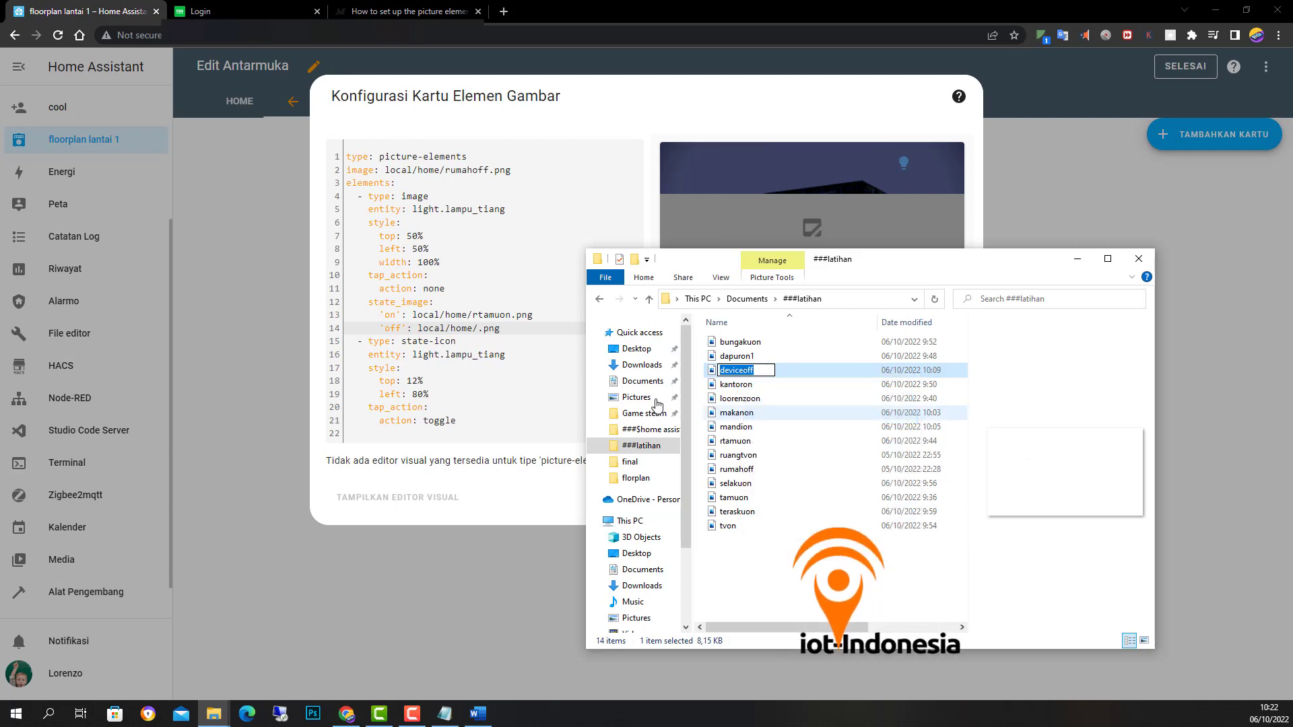
Step: Insert the copied name deviceoff before .png in the 'off' state image path so it reads local/home/deviceoff.png
left_click(473, 330)
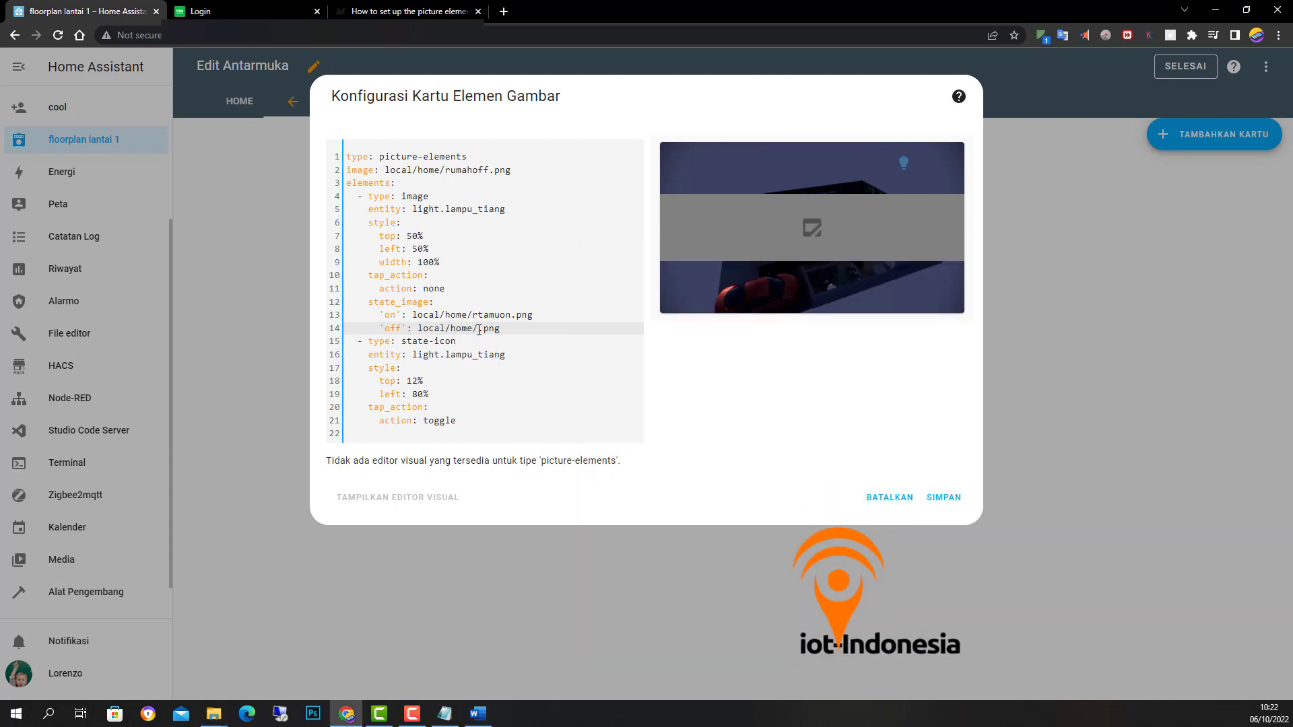
key("ctrl+v")
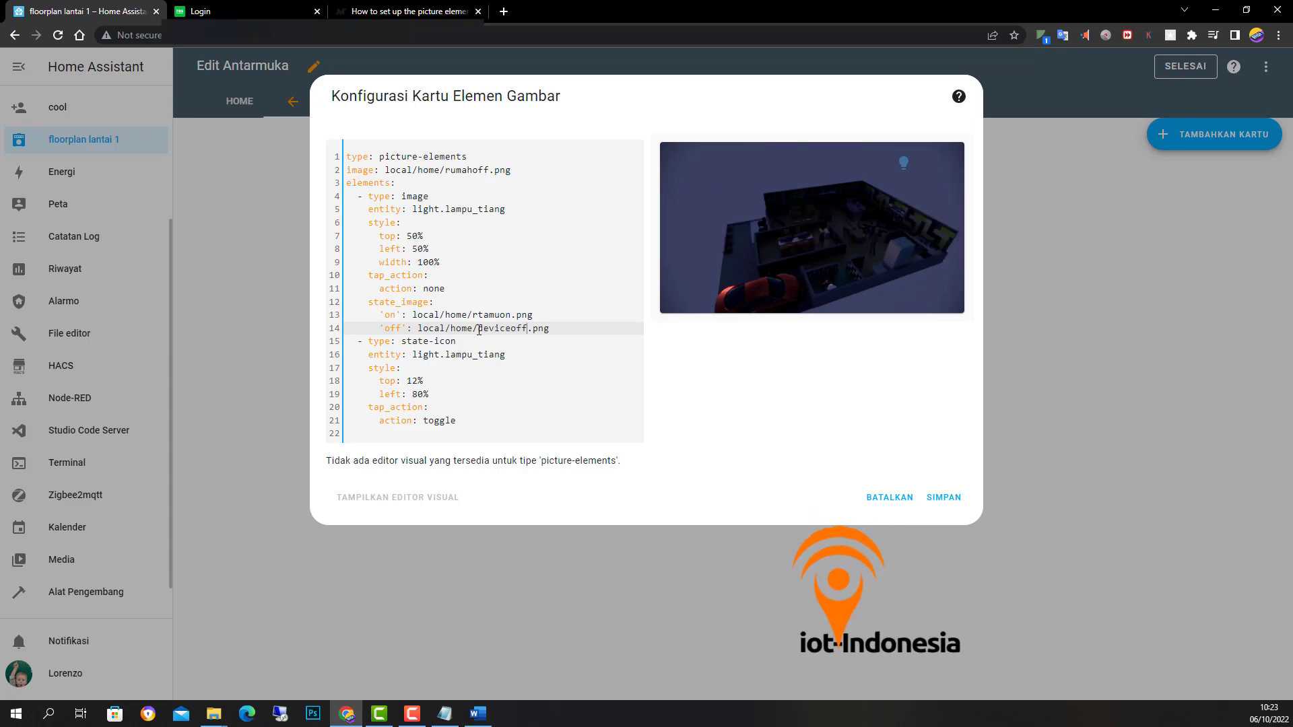
left_click(526, 354)
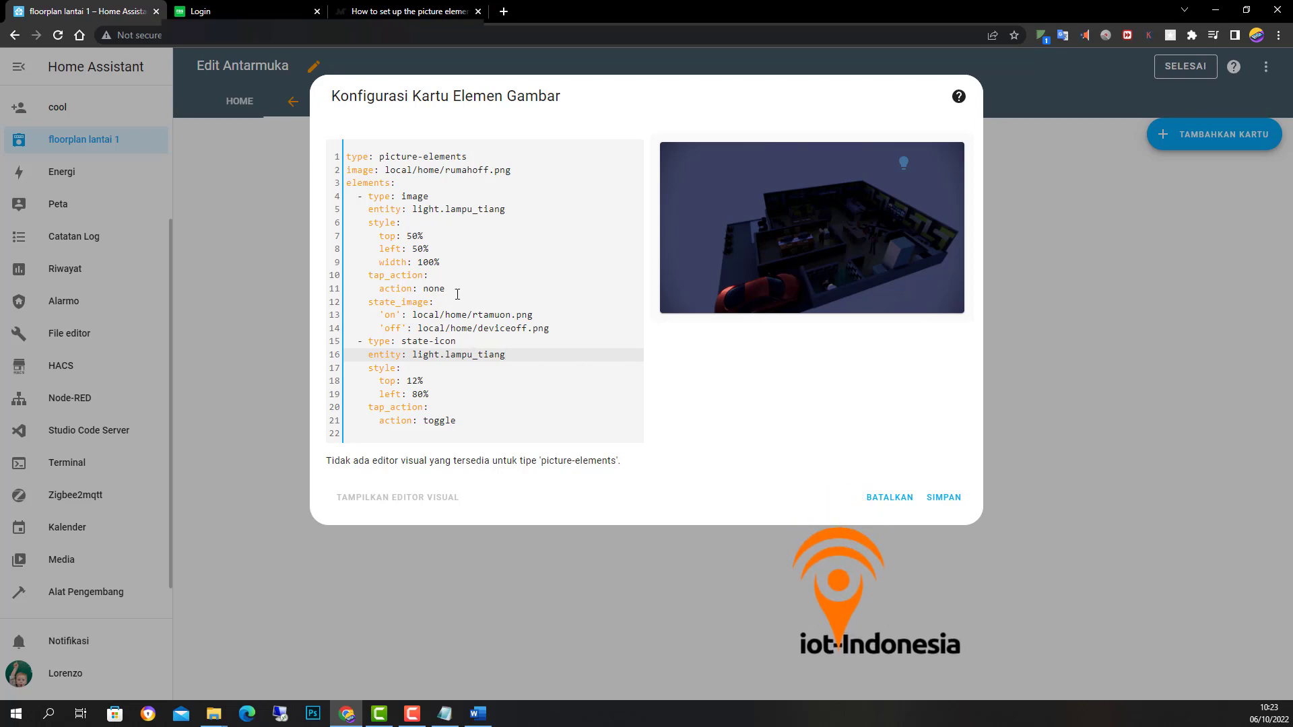
Step: Test the light icon in the card preview by toggling light.lampu_tiang on and off twice
left_click(466, 421)
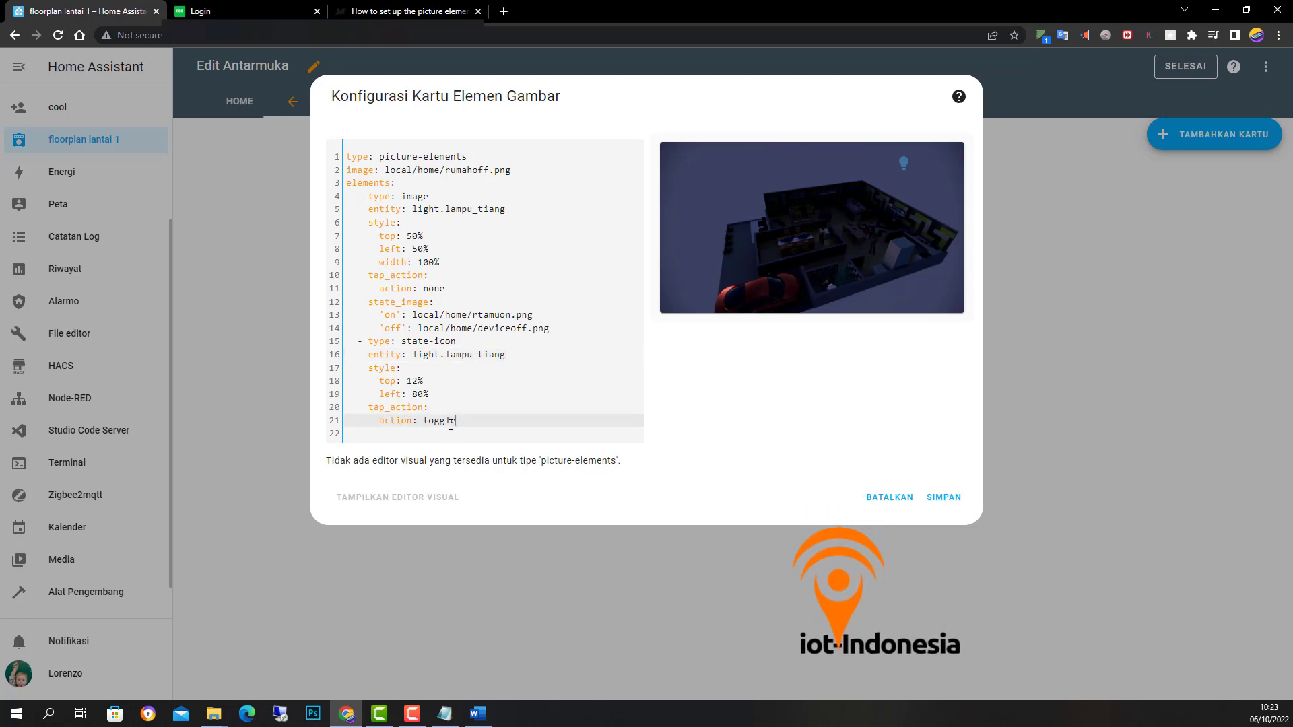
left_click(903, 167)
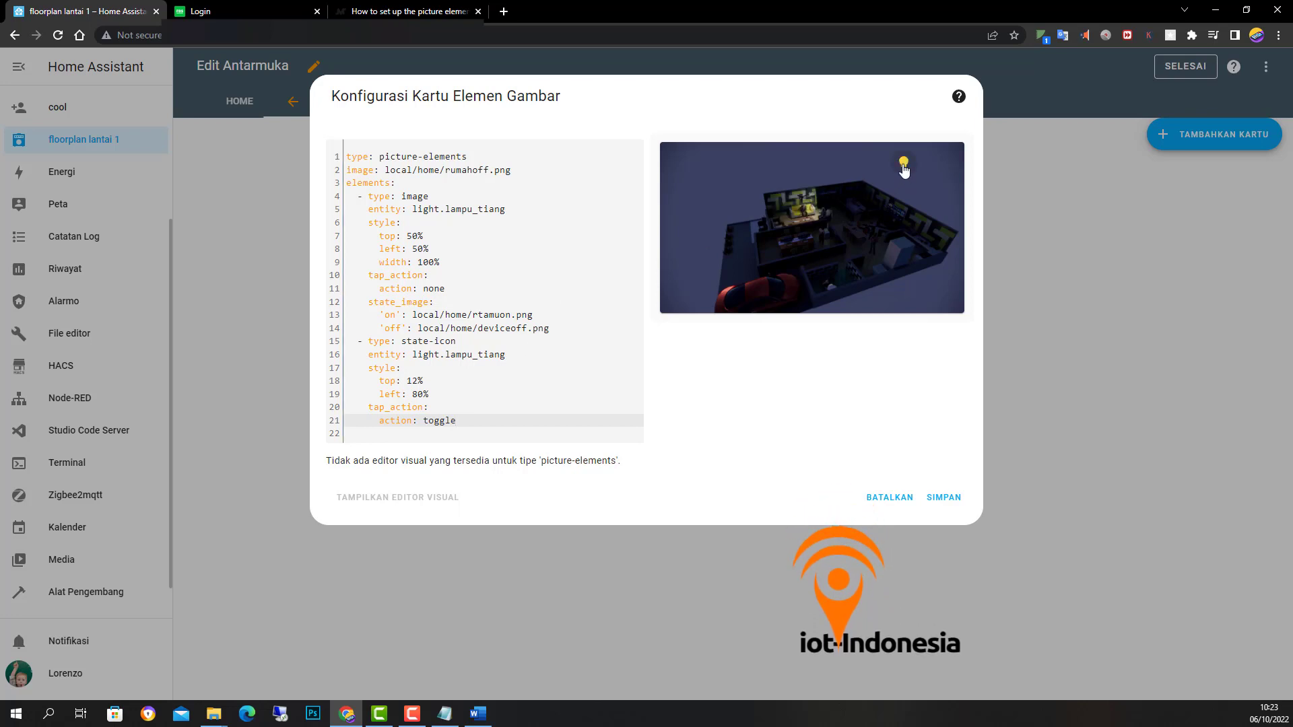
left_click(904, 167)
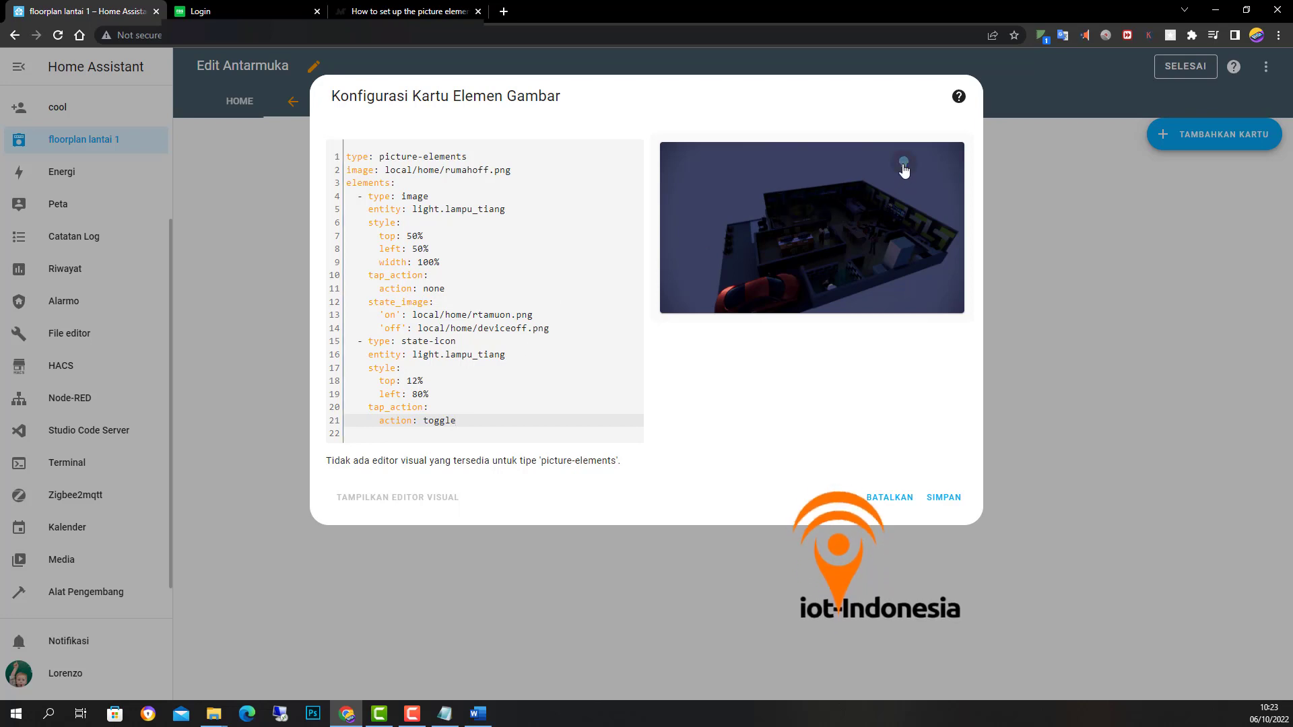
left_click(903, 167)
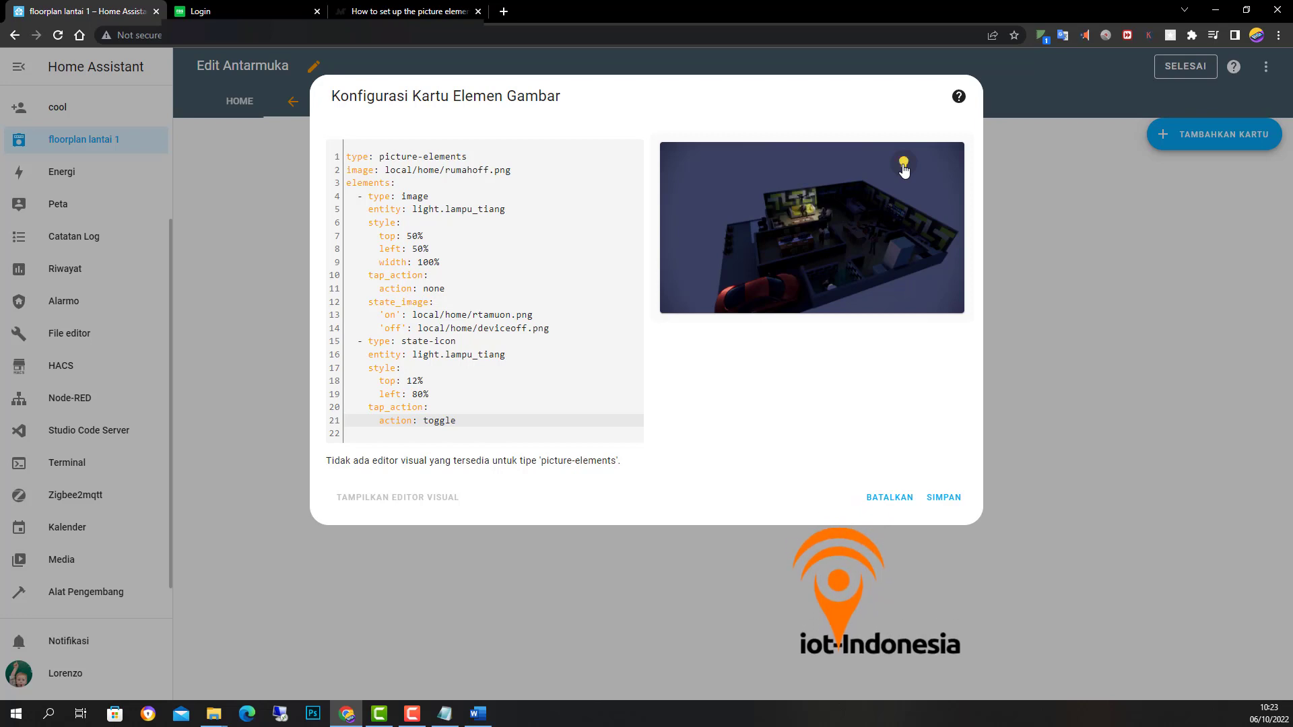
left_click(903, 167)
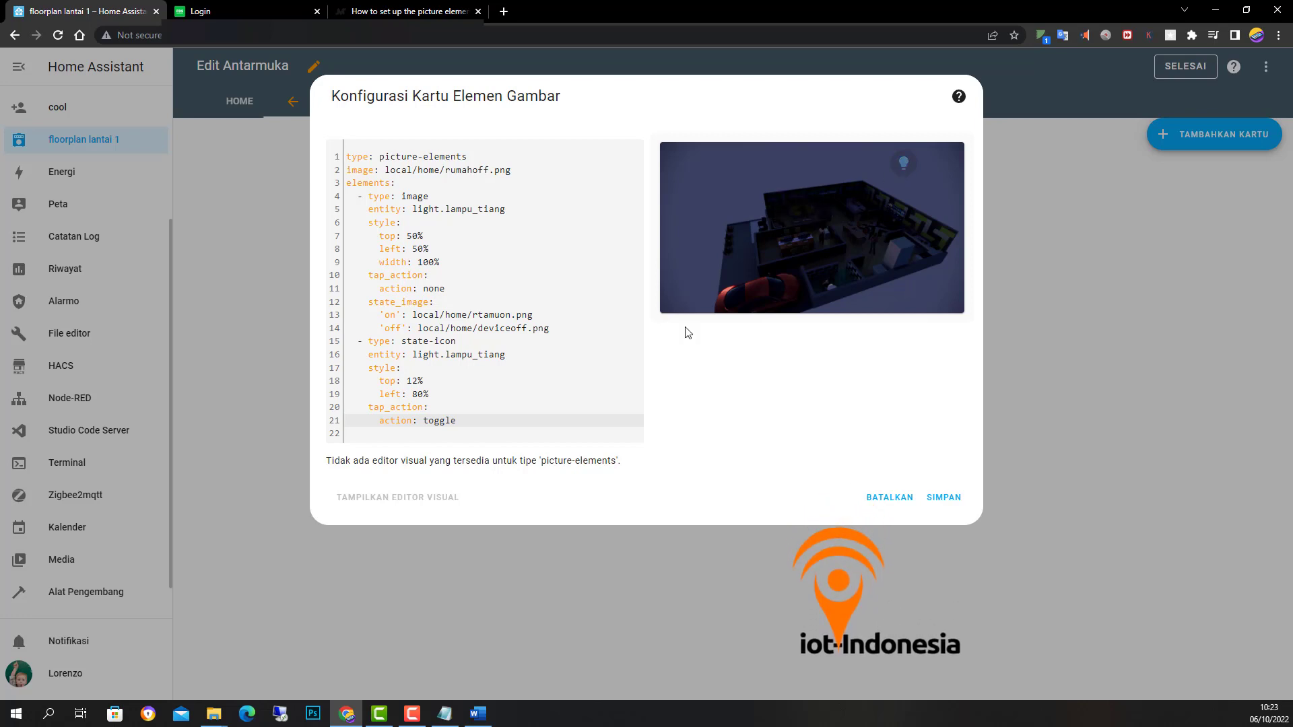
left_click(485, 382)
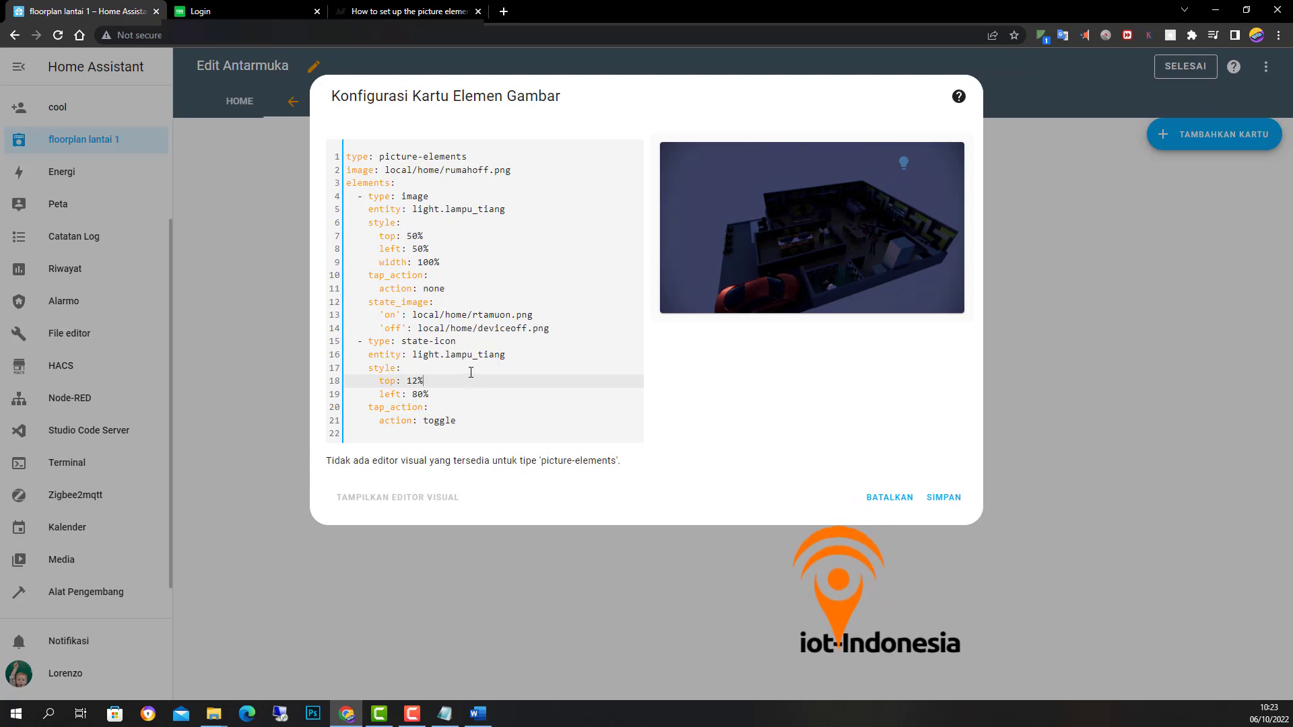
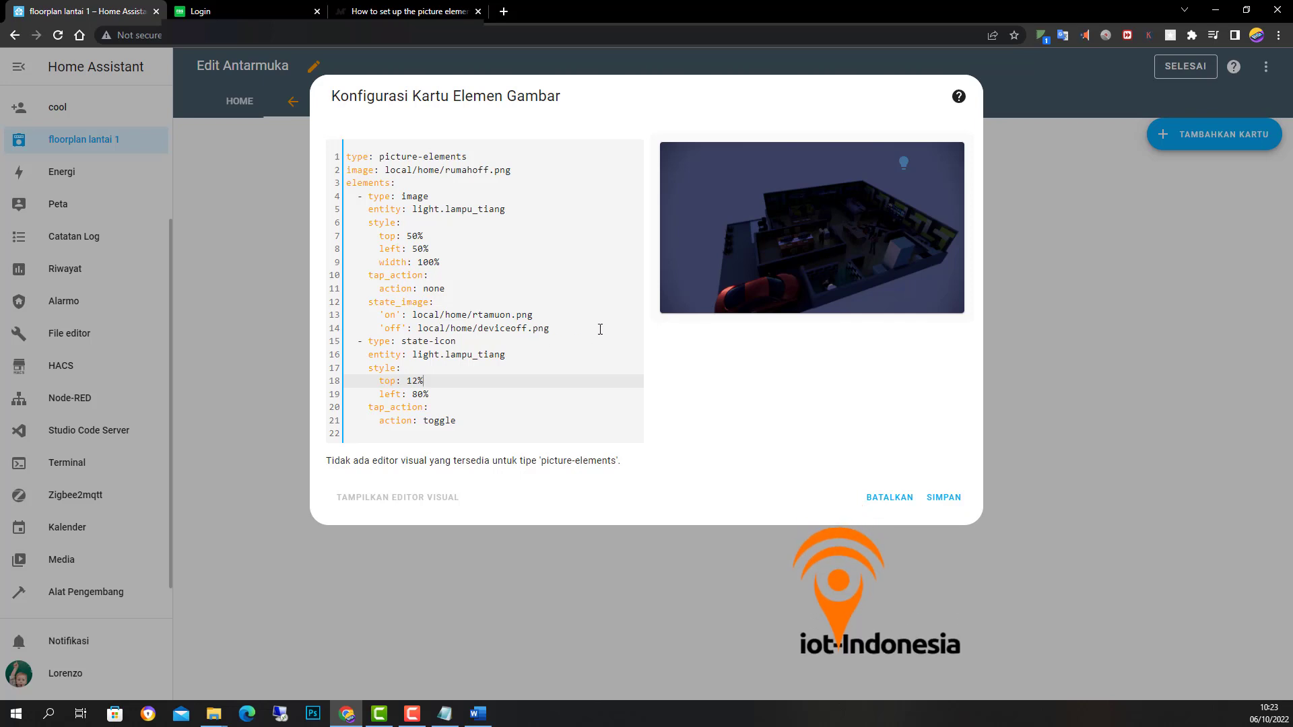
Step: Duplicate the whole image element, from its type line to its 'off' image, directly above the state-icon element
left_click(567, 327)
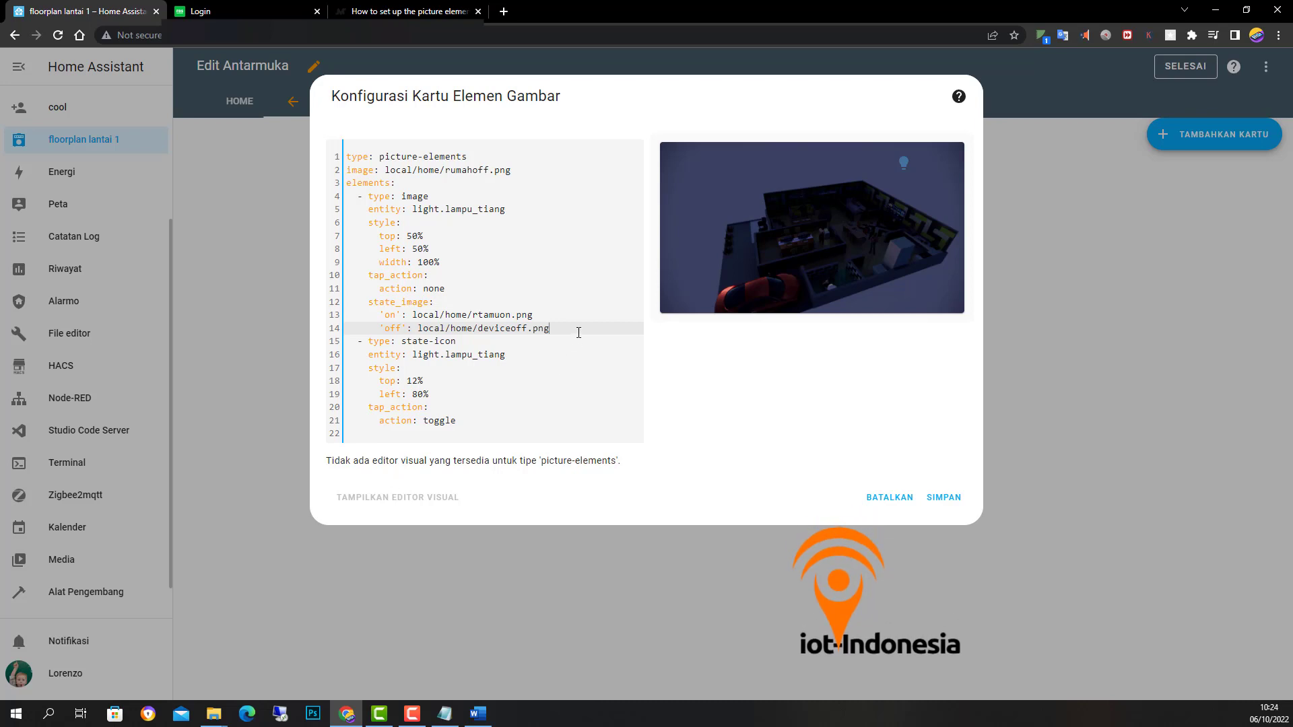
key("Return")
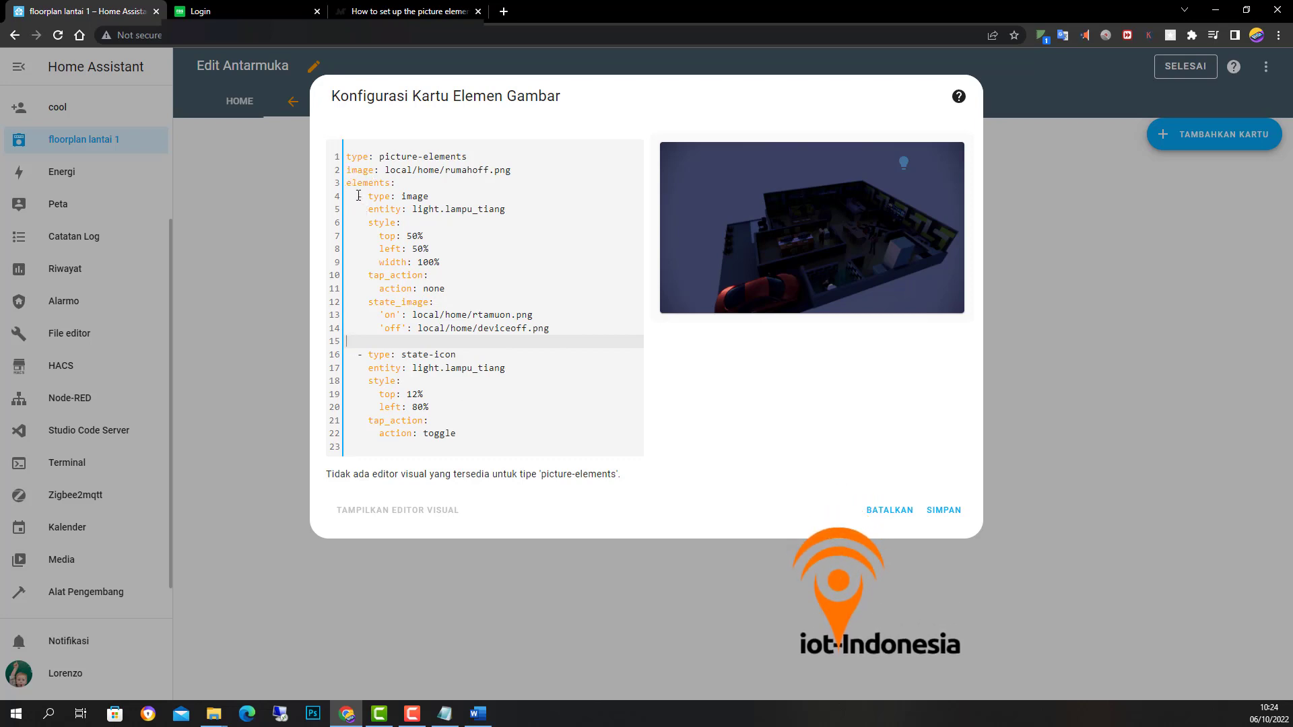
left_click_drag(358, 195, 547, 330)
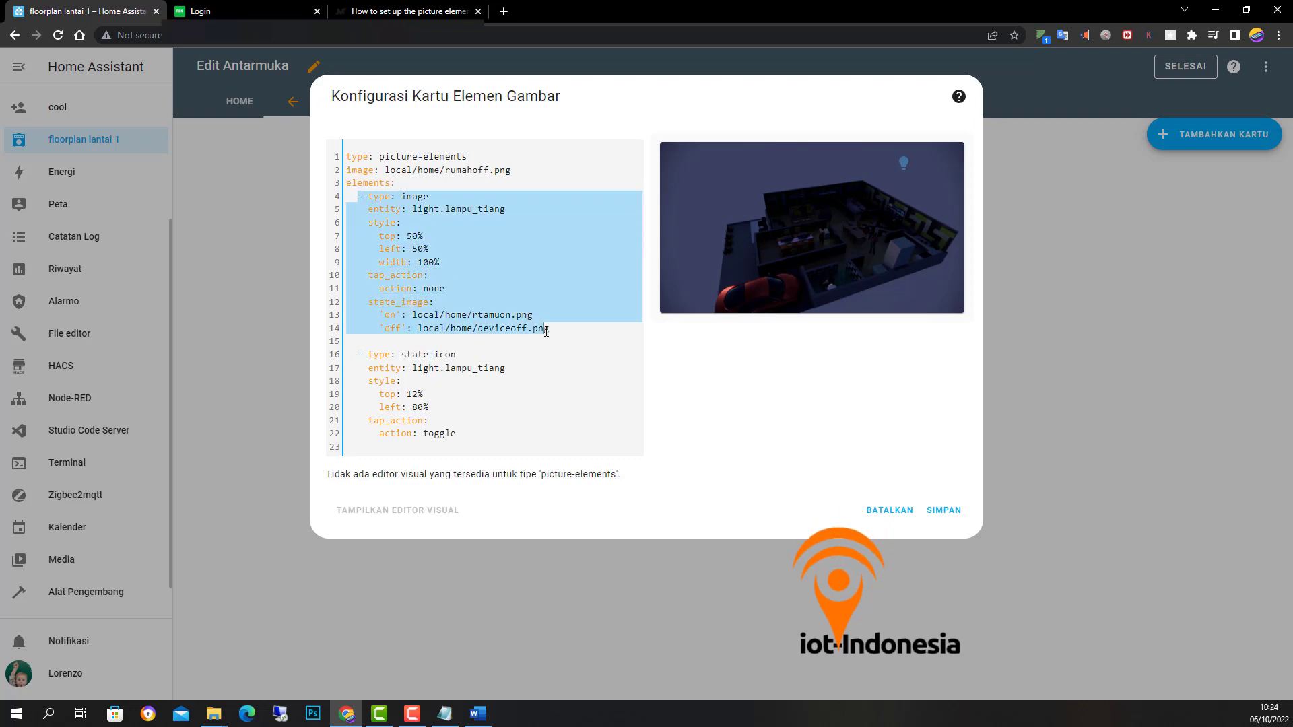
right_click(478, 308)
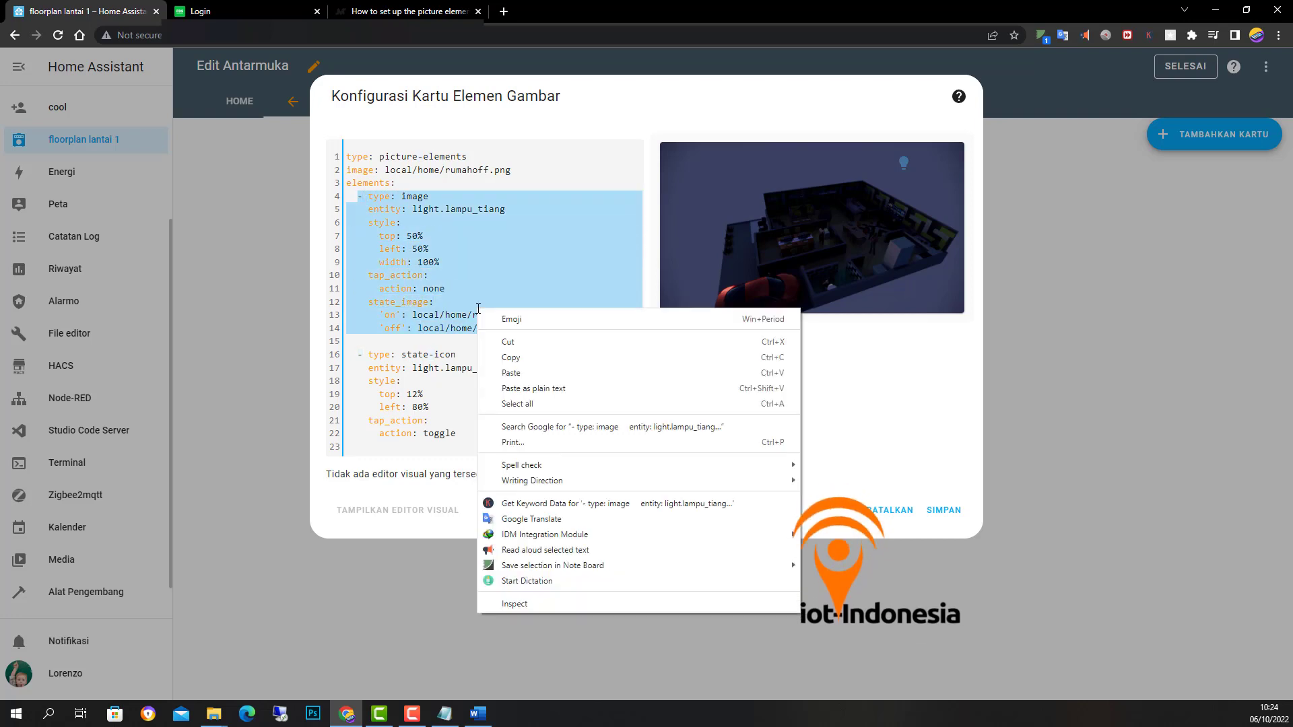
left_click(512, 357)
left_click(368, 341)
right_click(367, 340)
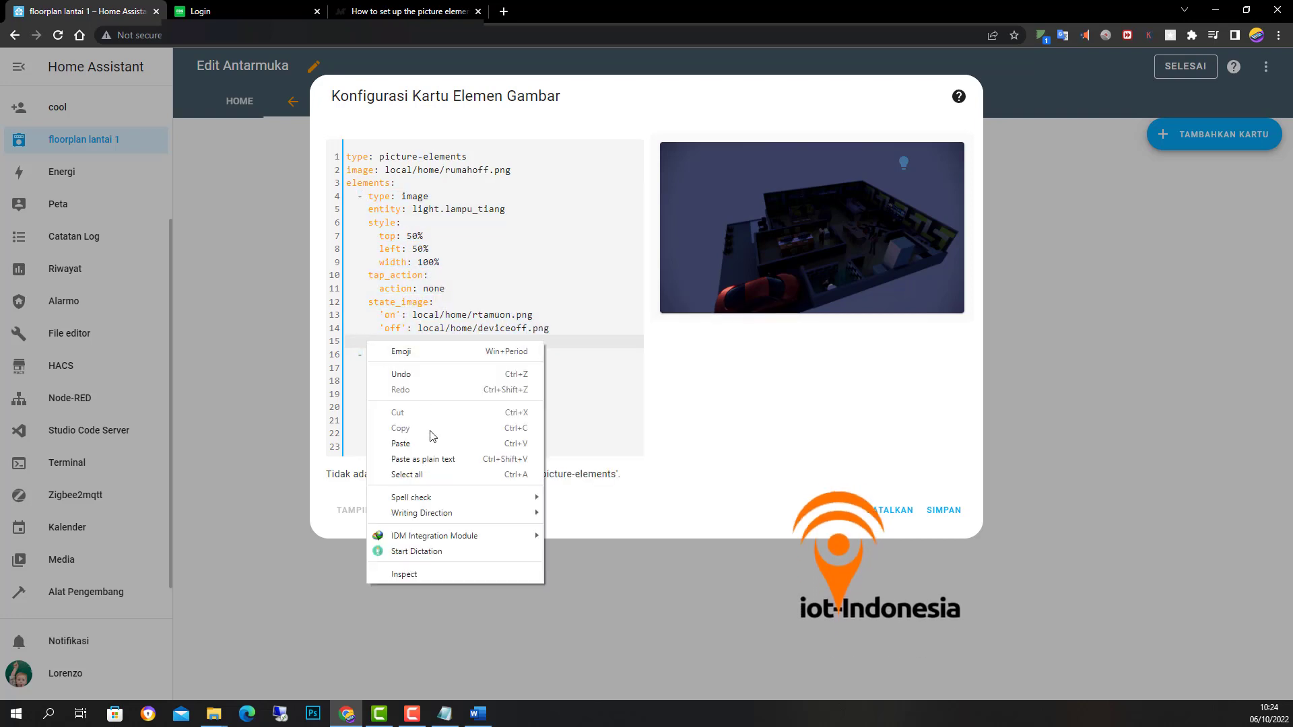
left_click(425, 438)
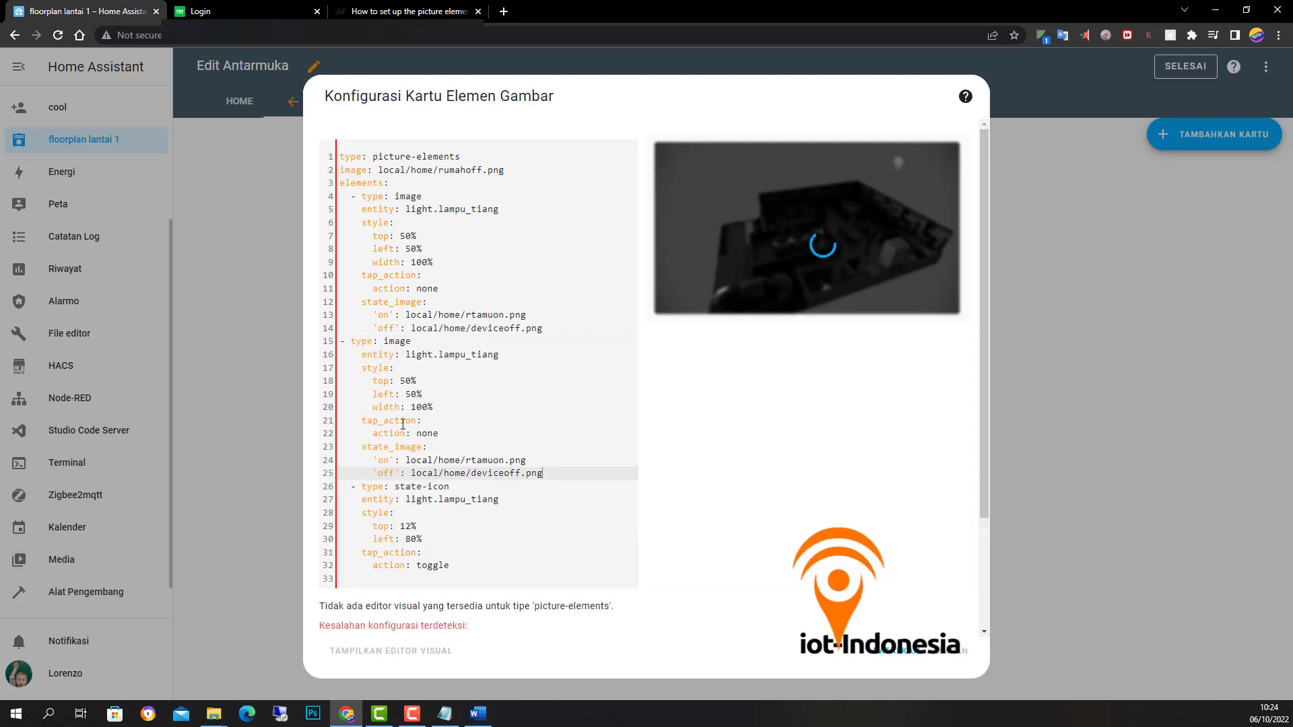
Step: Indent the duplicated image element's type line to align with the first image element's type line
left_click(340, 343)
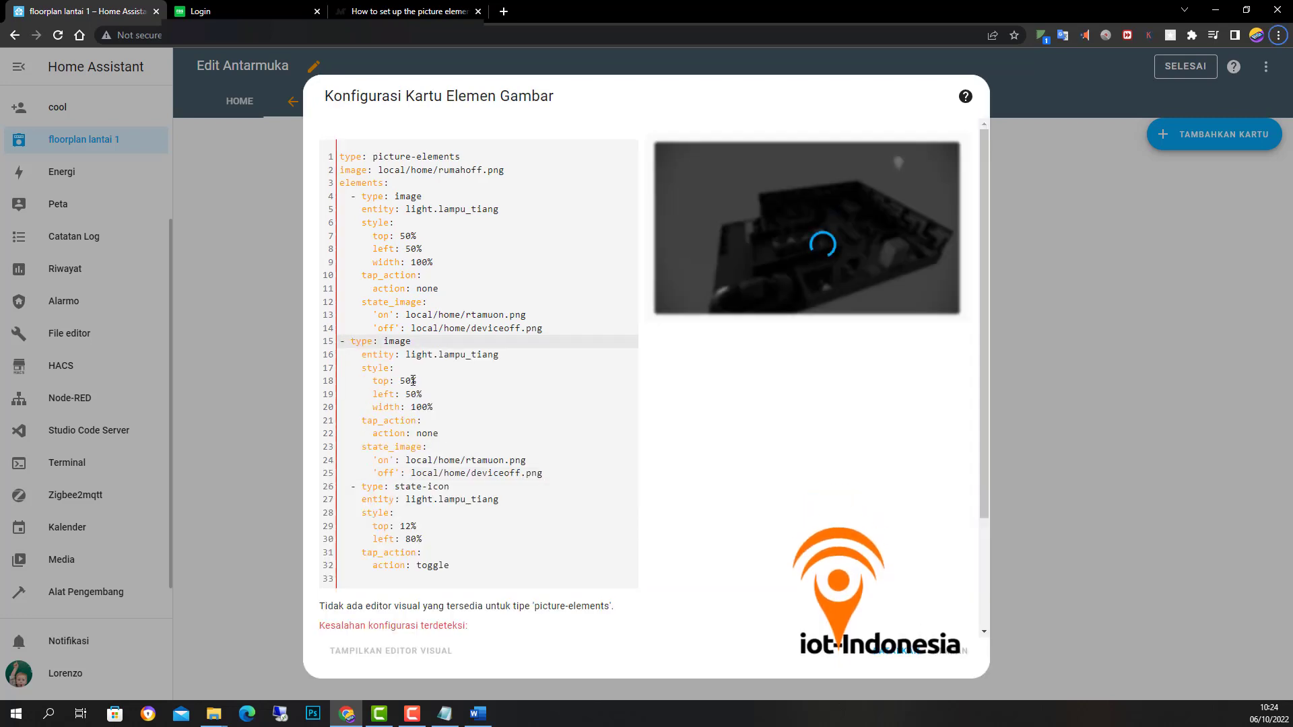
key("space")
left_click(351, 346)
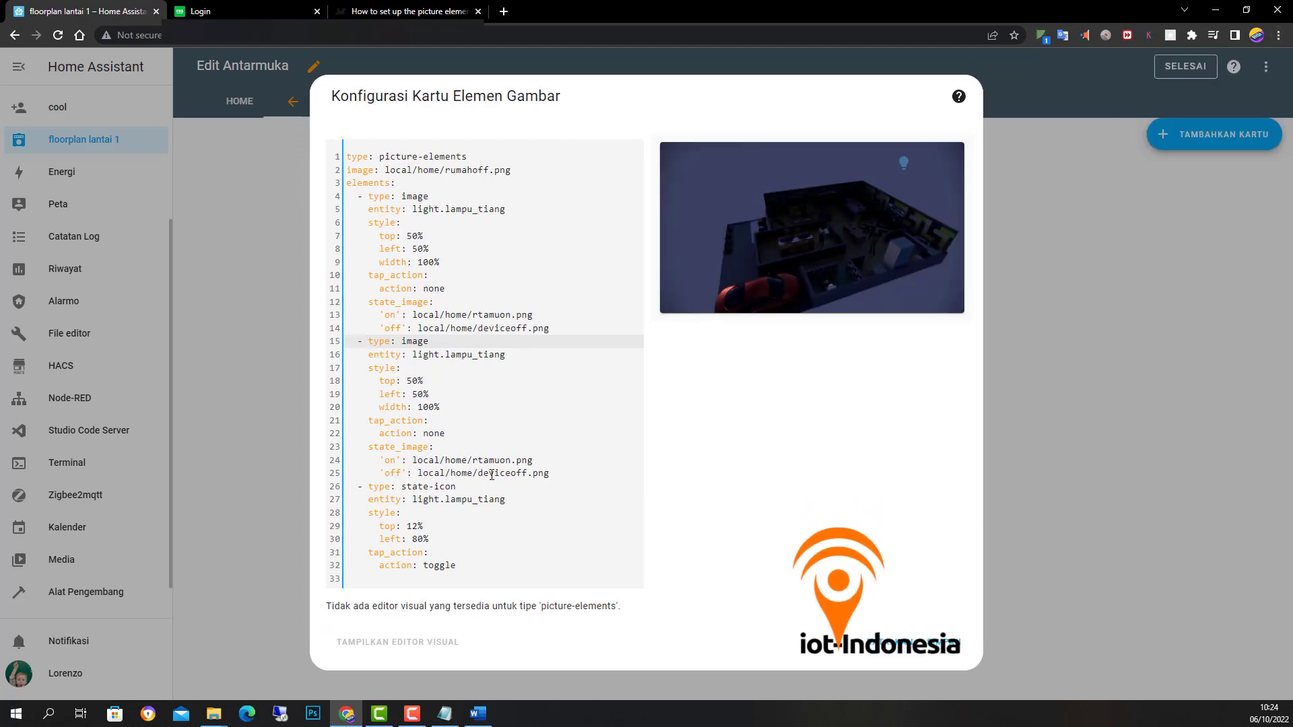
Step: Replace the second image element's entity with switch.0x00158d0006f7b0aa_right
left_click(478, 420)
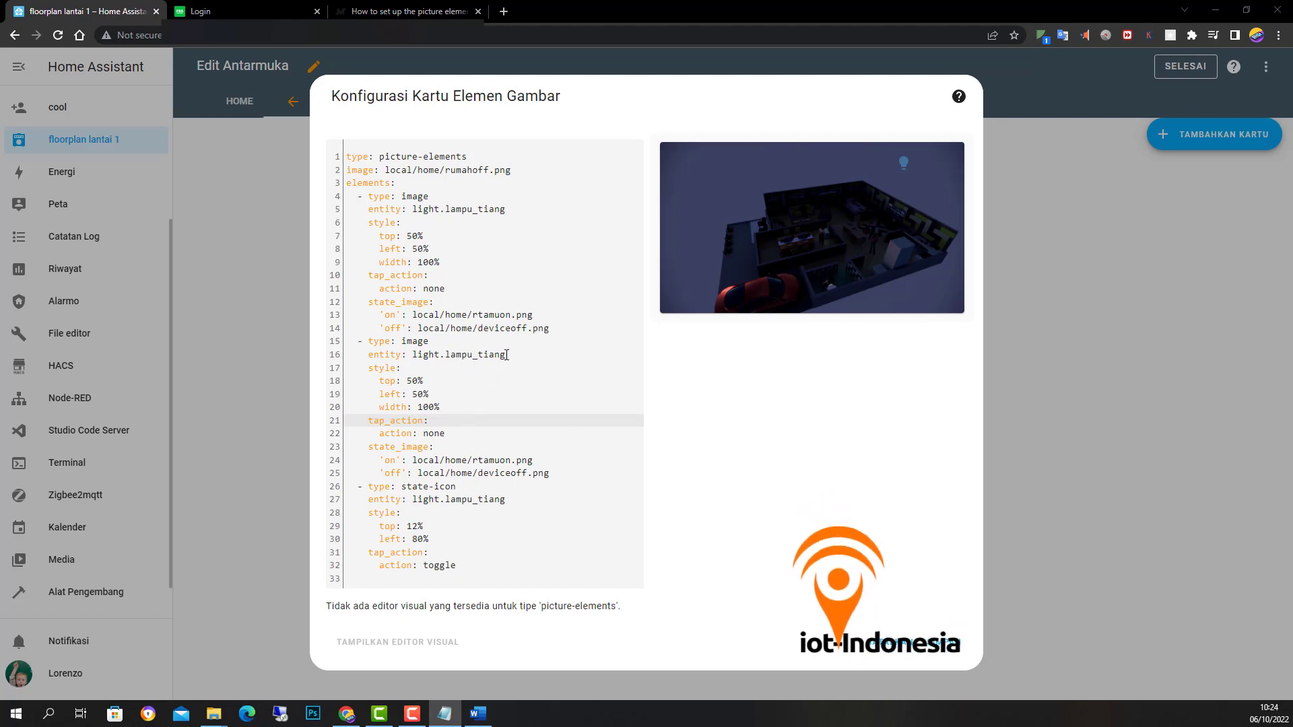
left_click_drag(505, 354, 412, 355)
right_click(421, 354)
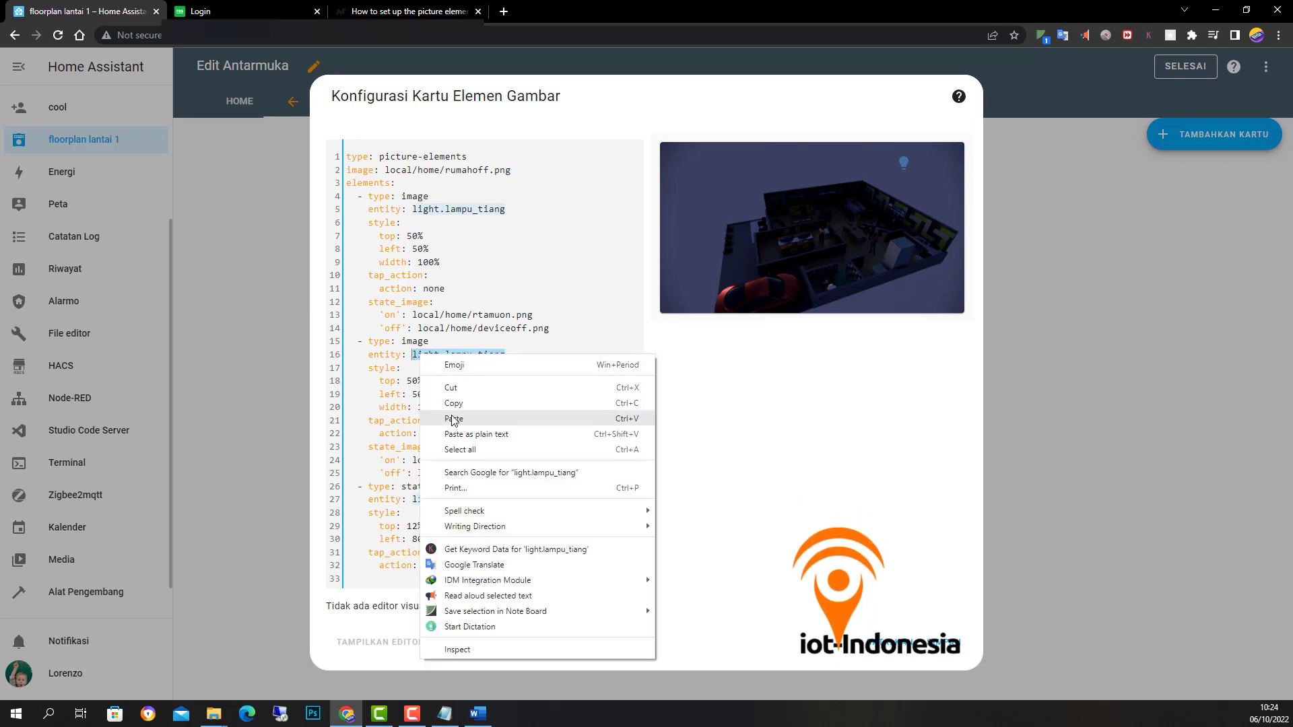
left_click(452, 421)
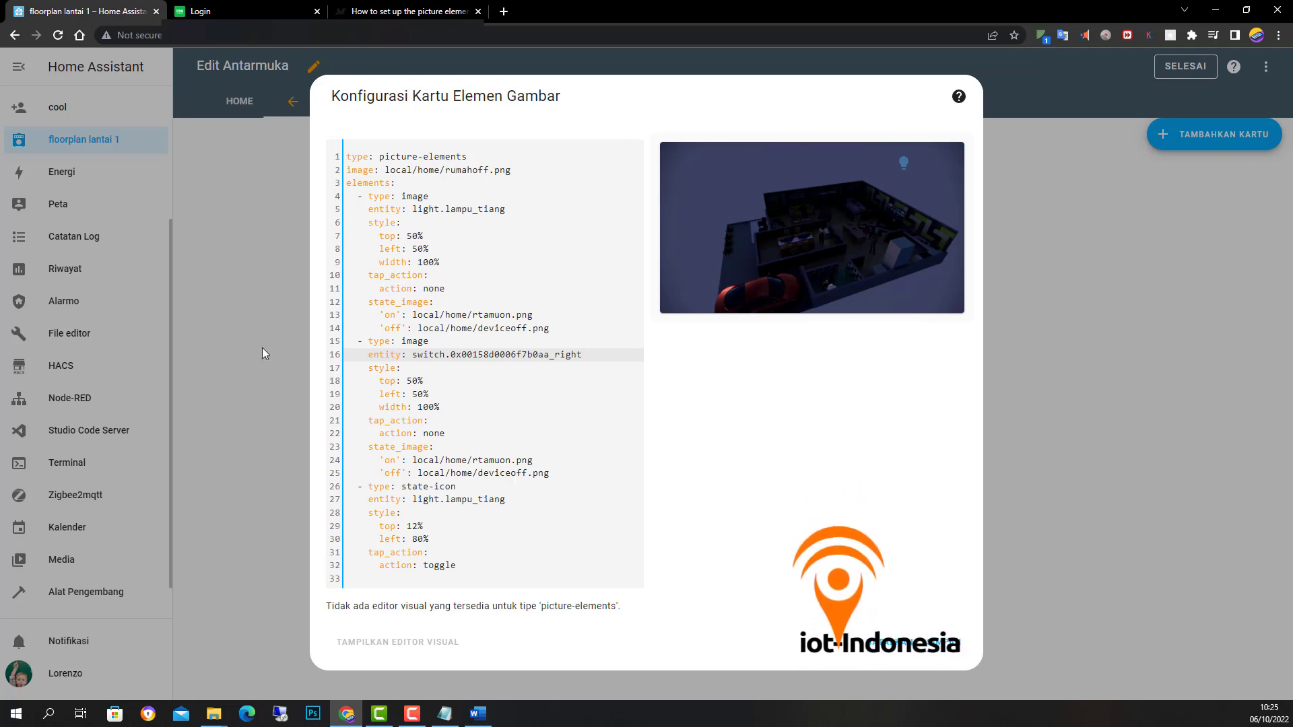
Step: Switch to File Explorer and copy the name of the kantoron image file in the ###latihan folder
mouse_move(214, 714)
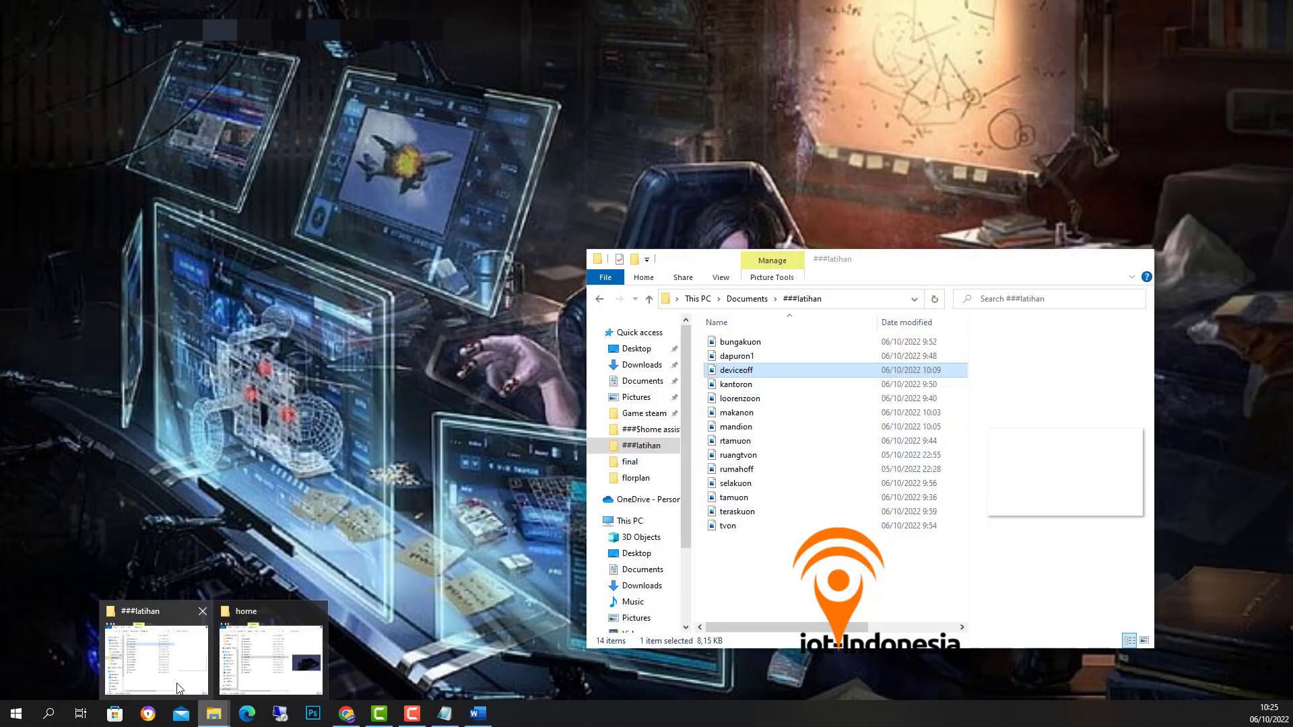
left_click(194, 682)
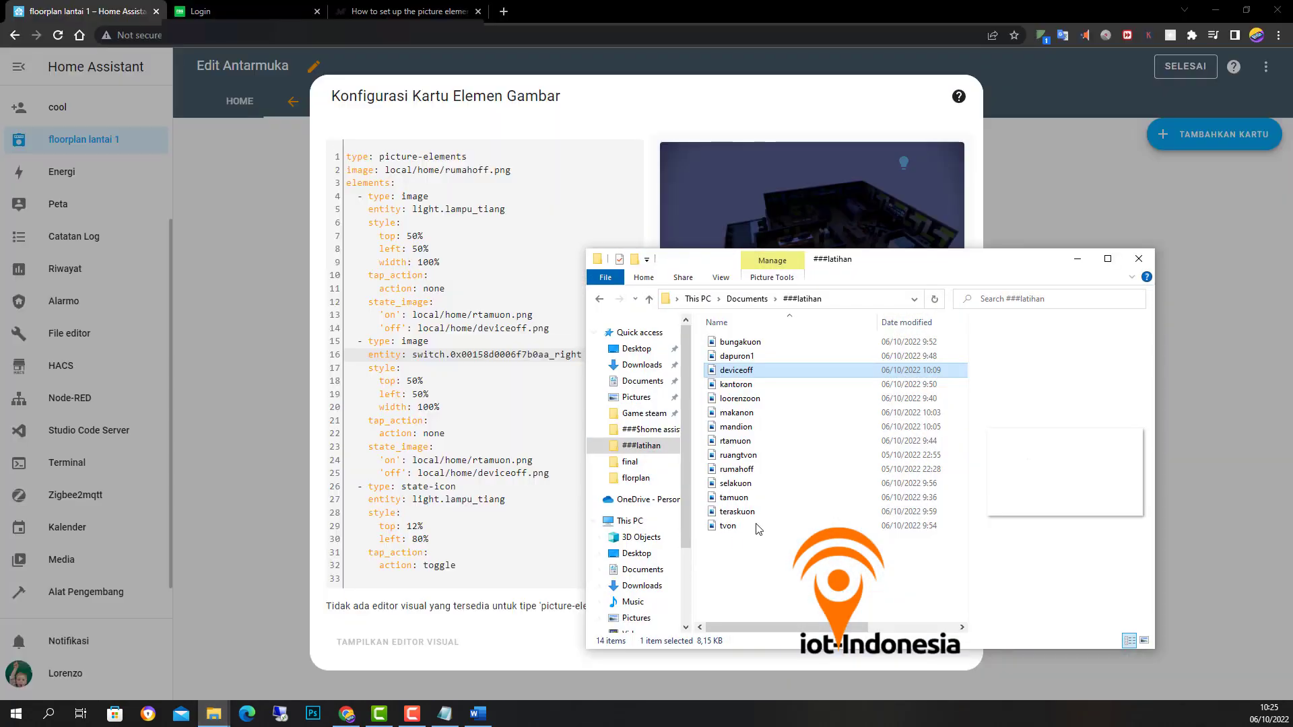
left_click(751, 387)
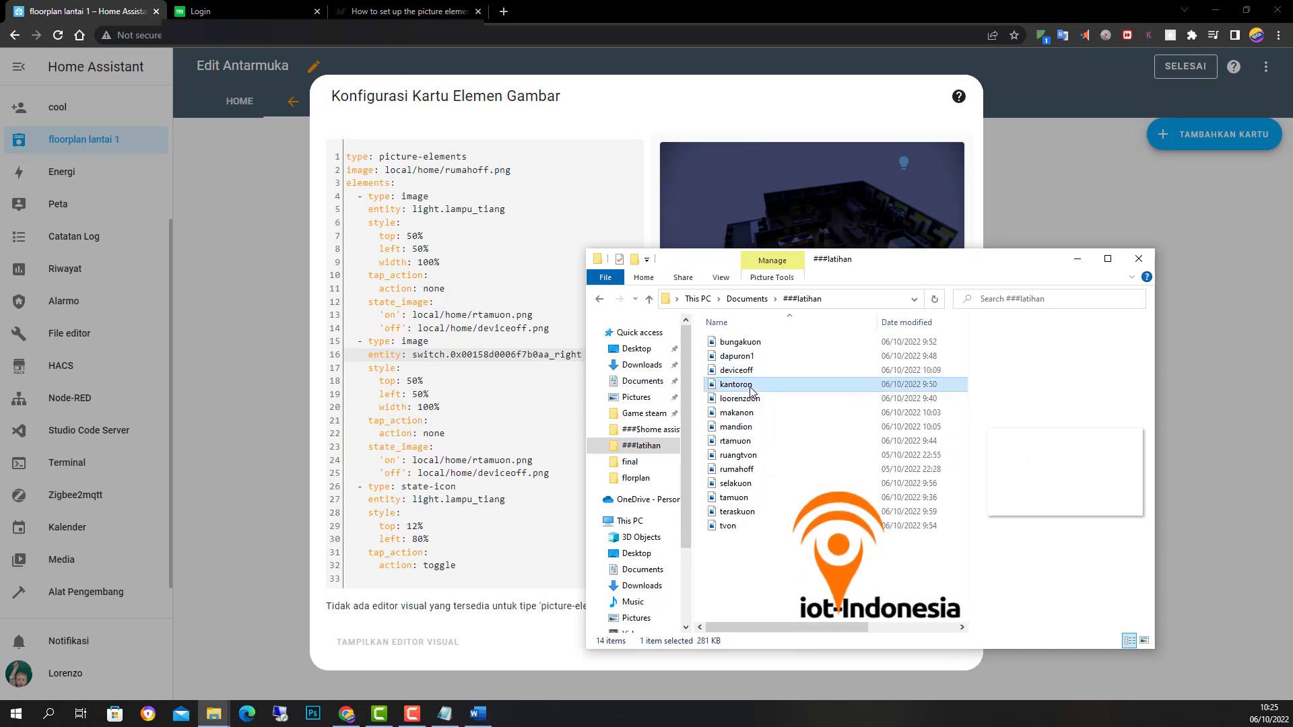
right_click(751, 387)
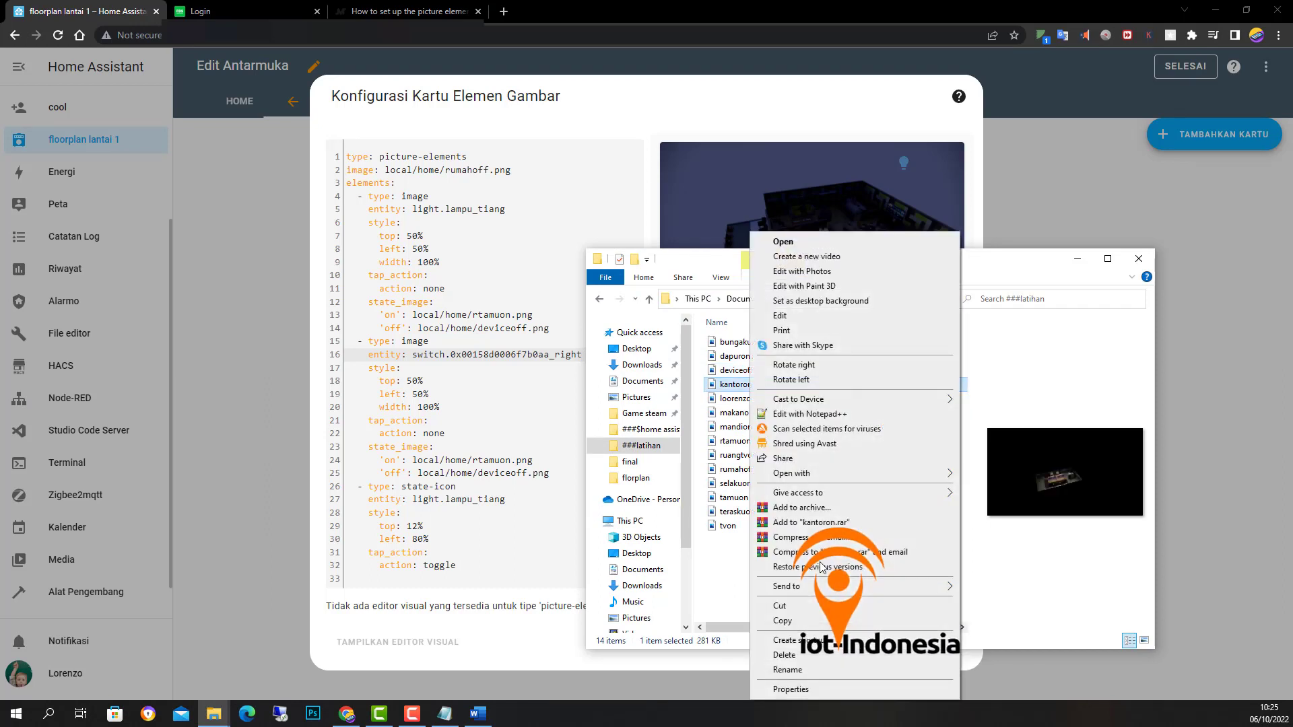
left_click(787, 670)
right_click(736, 381)
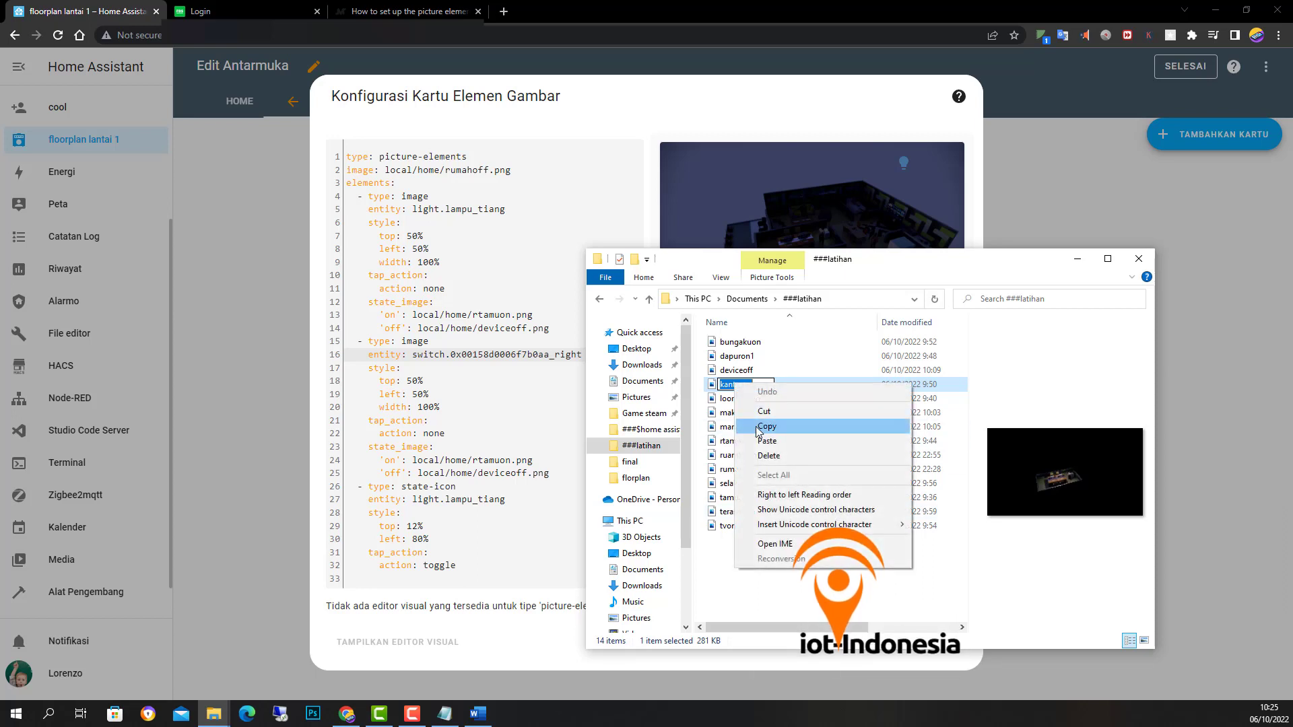
left_click(756, 428)
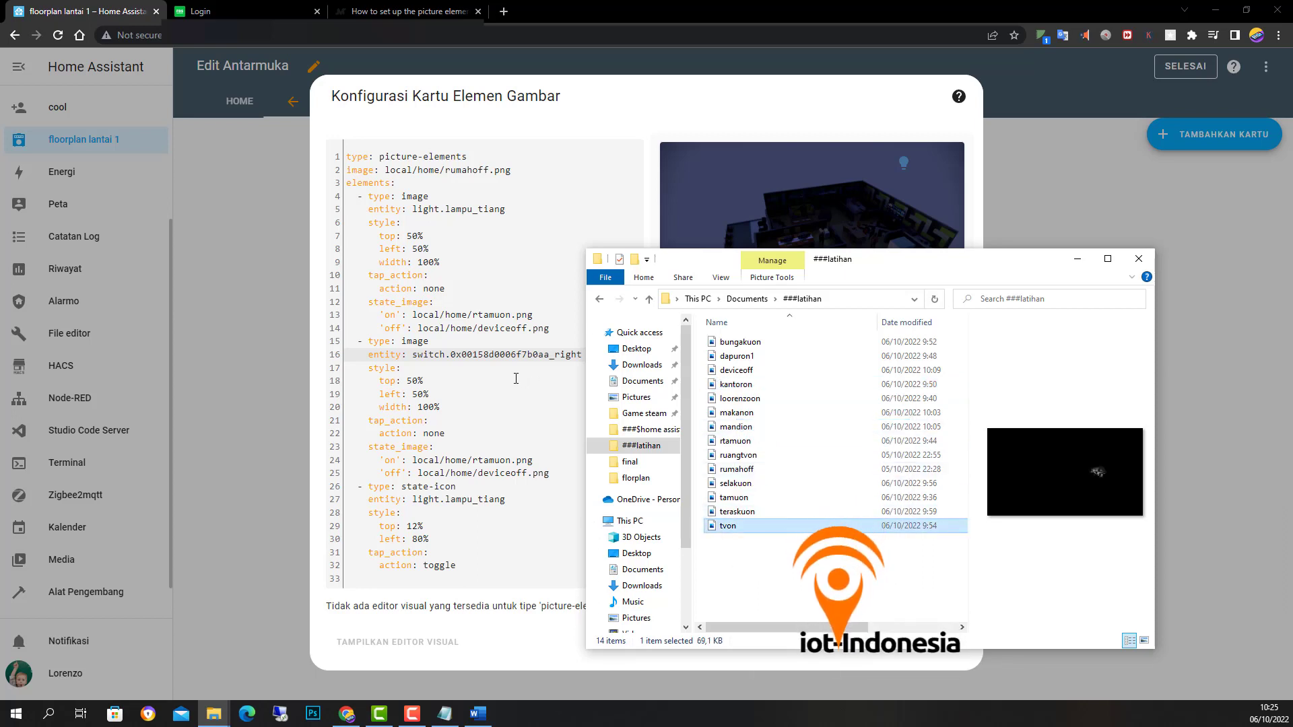
Step: Back in the card configuration in Chrome, replace rtamuon with kantoron in the second image element's 'on' image path
left_click(457, 381)
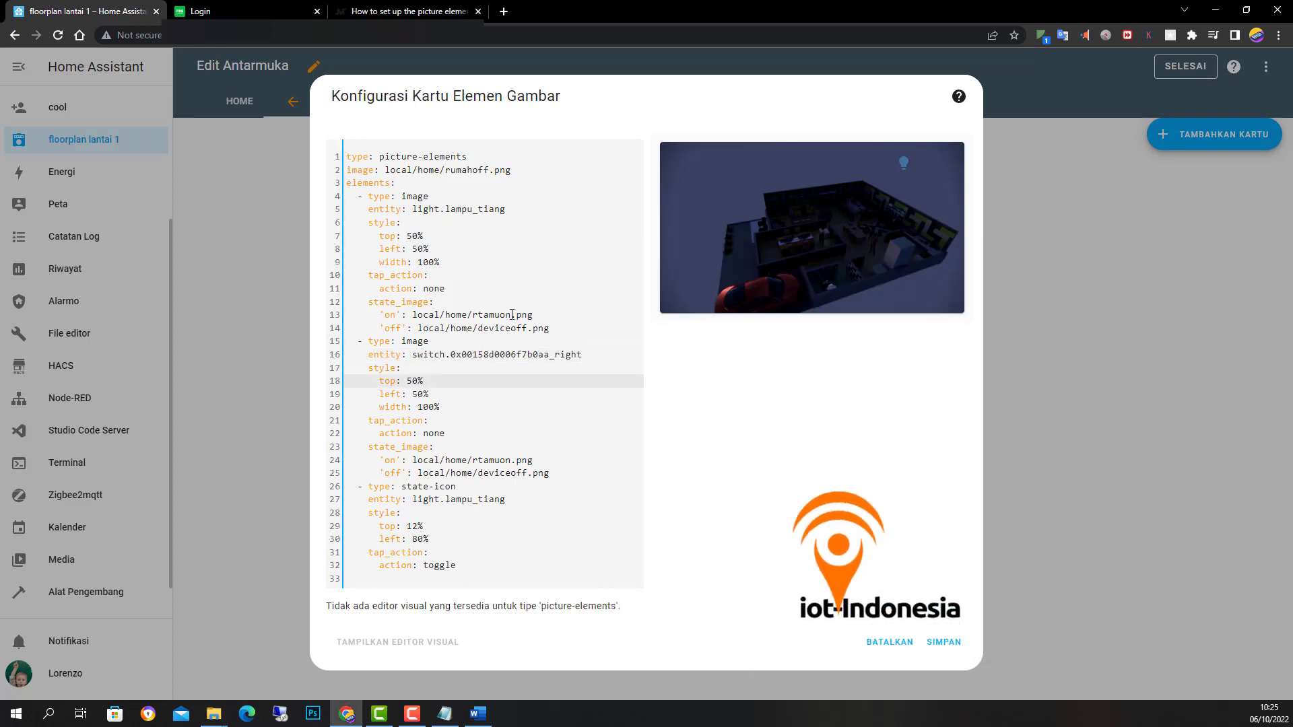
left_click_drag(512, 315, 473, 314)
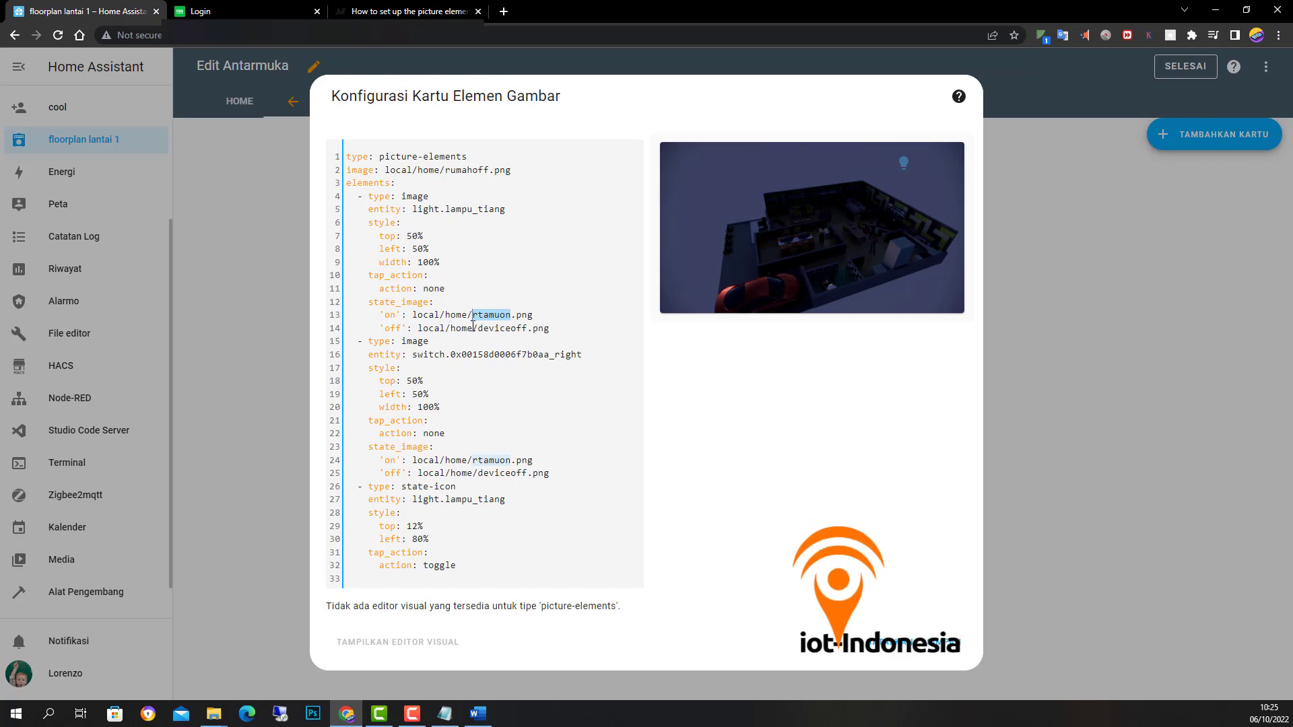
left_click(473, 396)
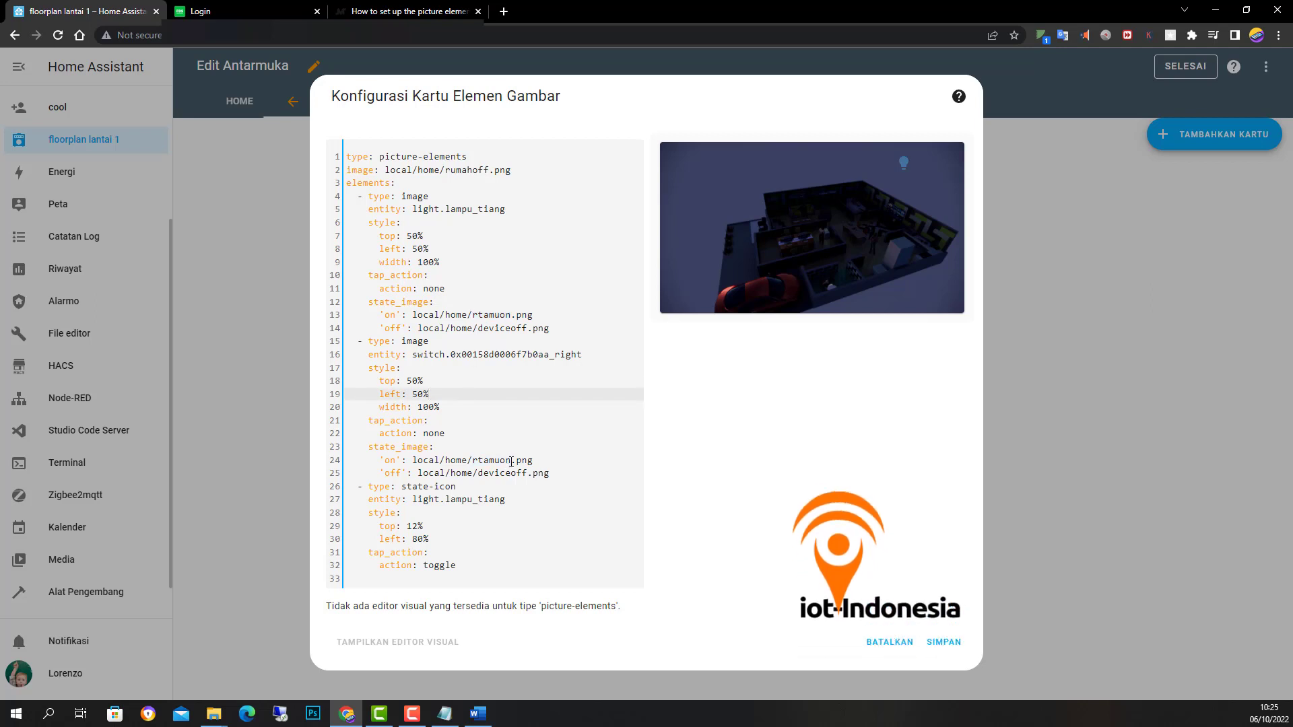
left_click_drag(510, 460, 481, 461)
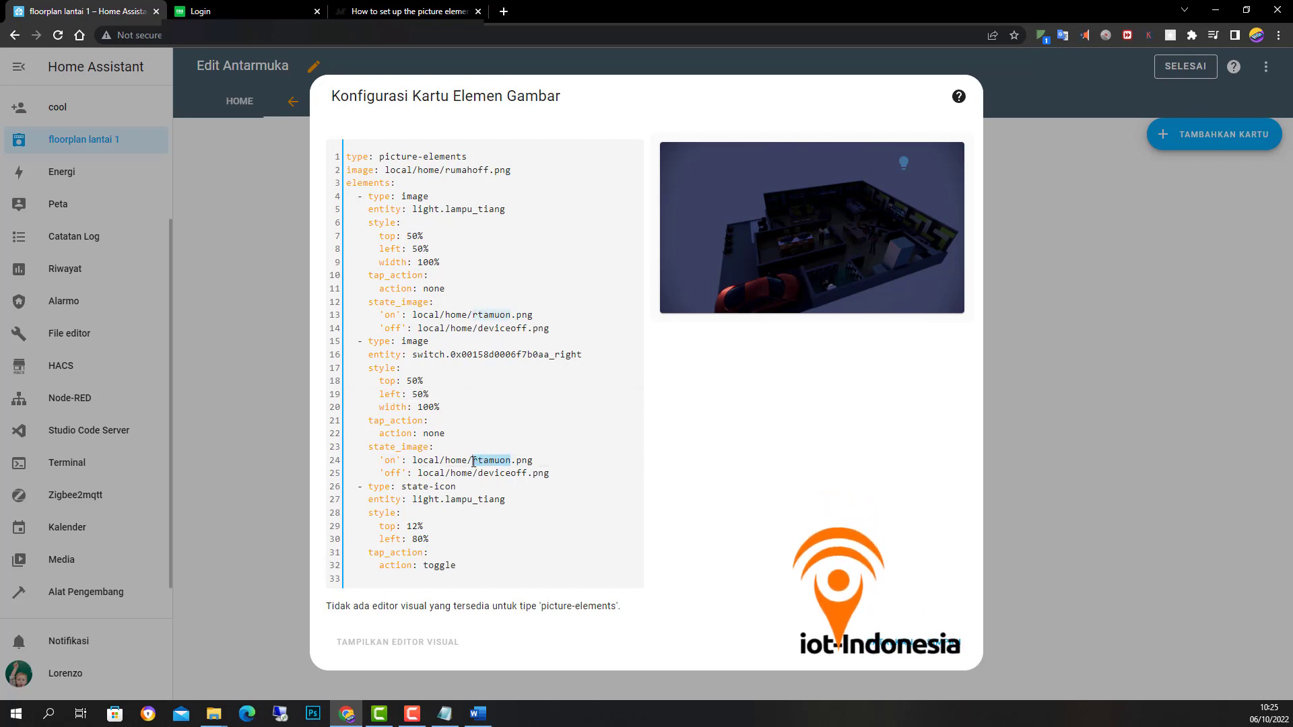
right_click(489, 463)
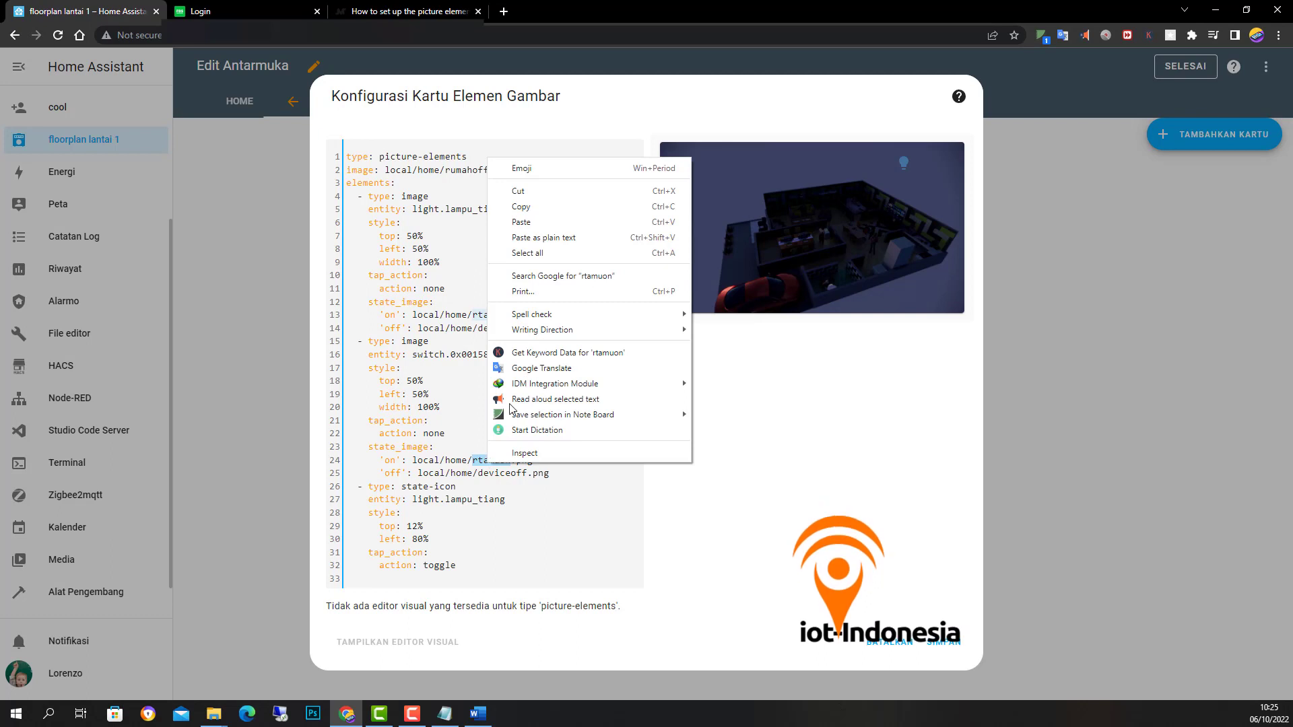
left_click(525, 224)
left_click(486, 475)
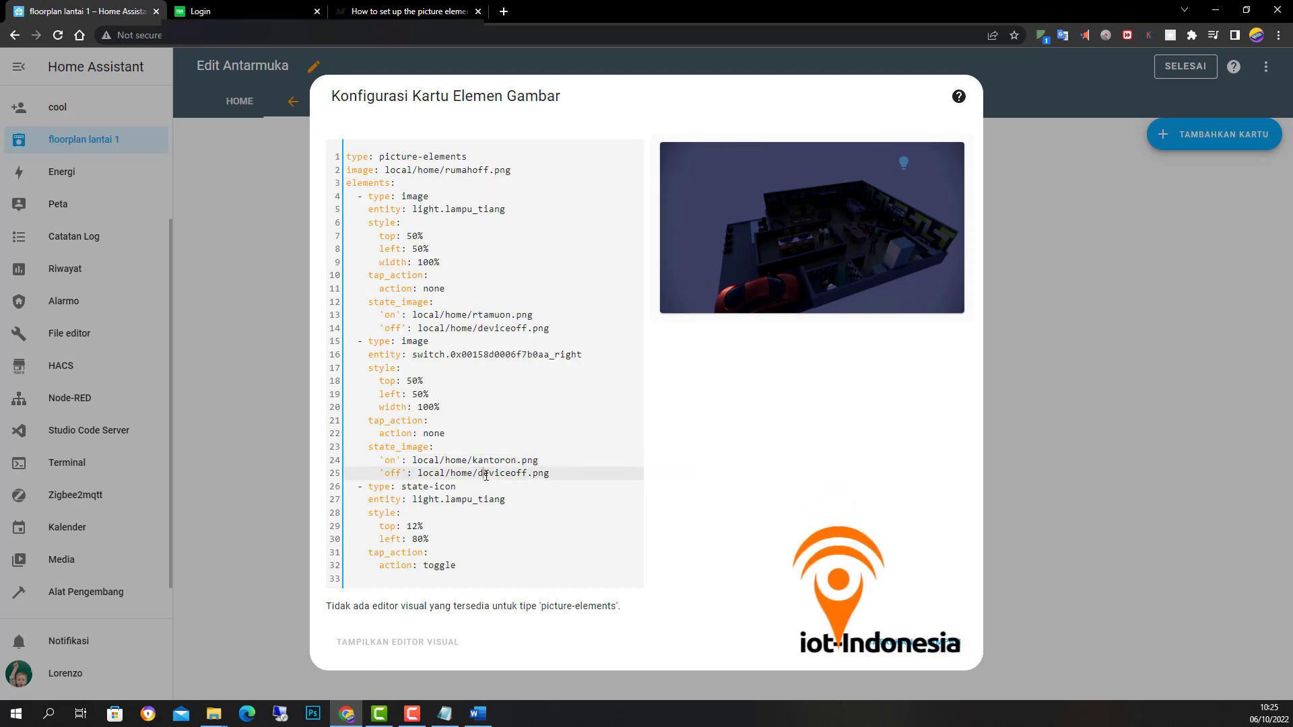
Step: Duplicate the whole state-icon element, from its type line to its toggle action, directly below the original
left_click(548, 527)
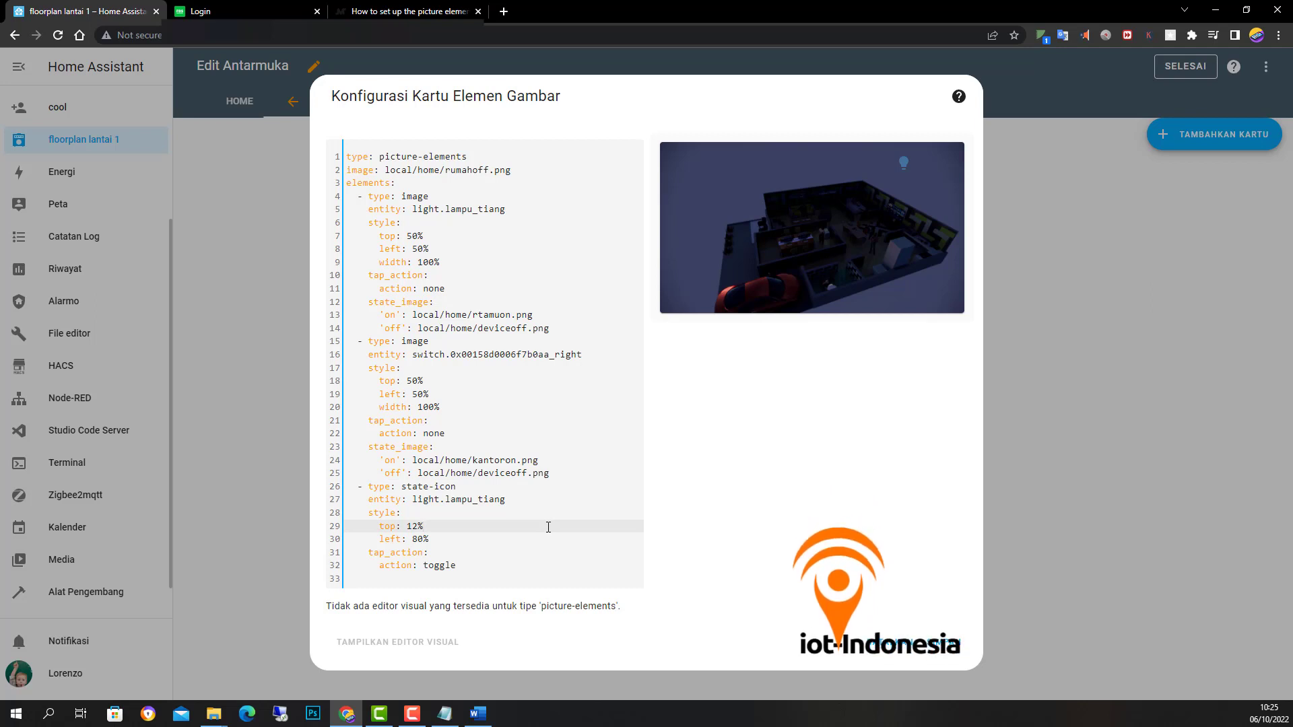
left_click(613, 502)
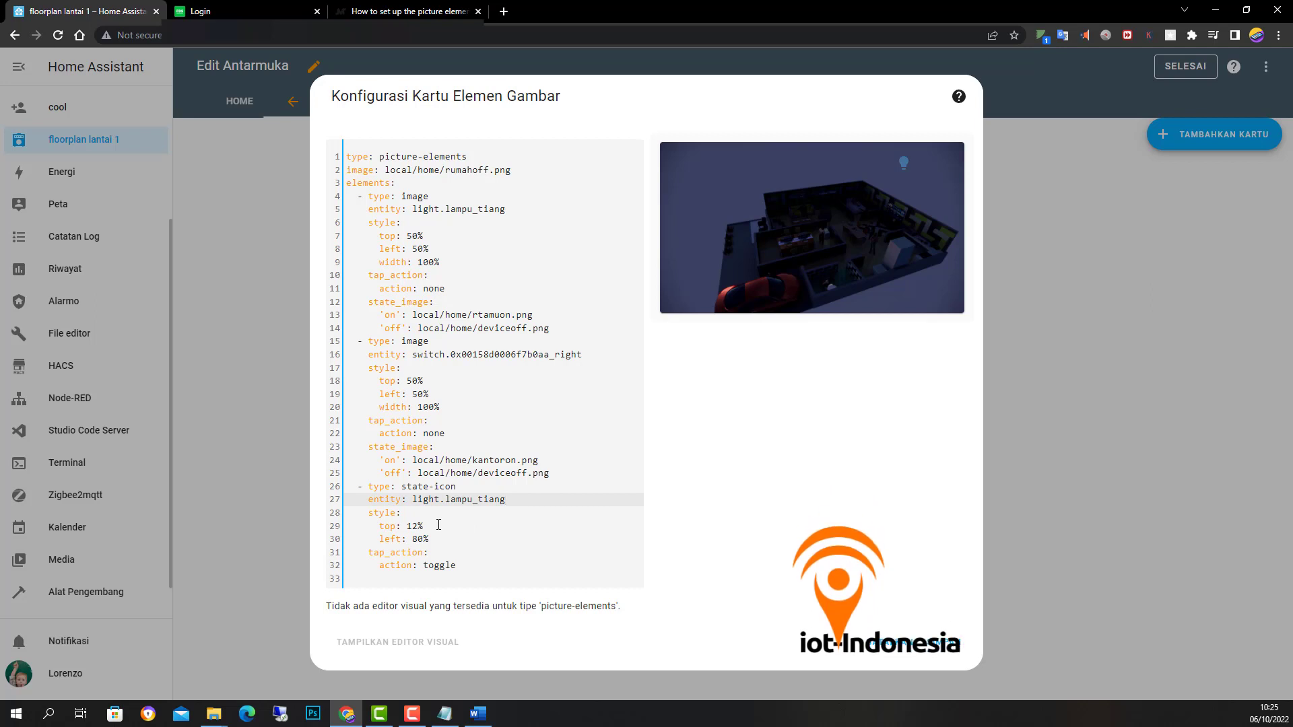
left_click_drag(354, 488, 468, 564)
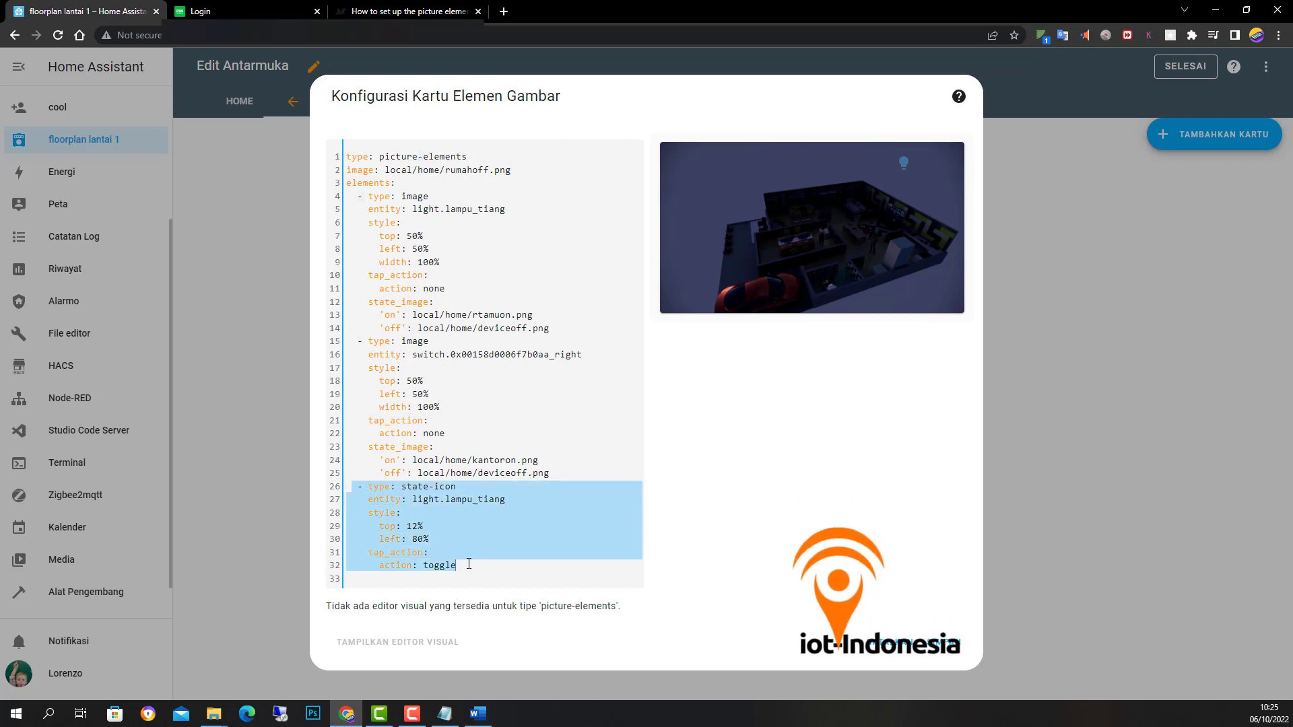
right_click(429, 525)
left_click(473, 271)
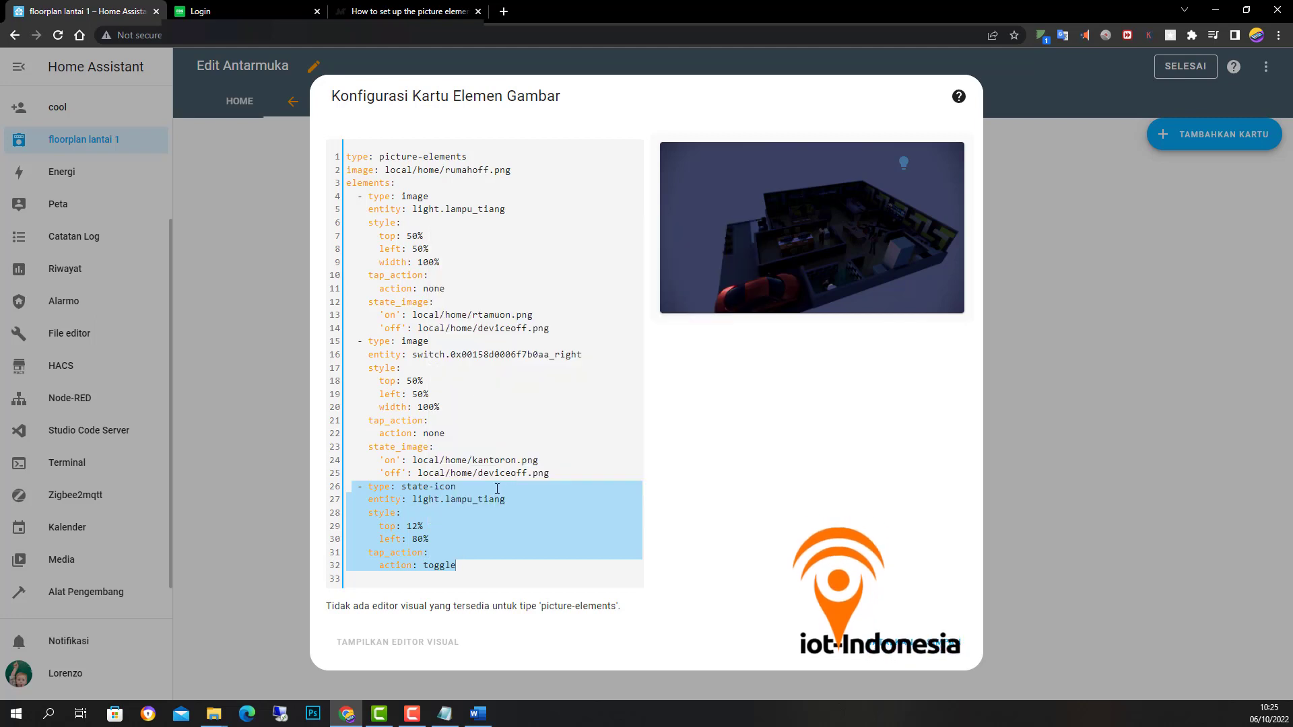
left_click(476, 566)
key("Down")
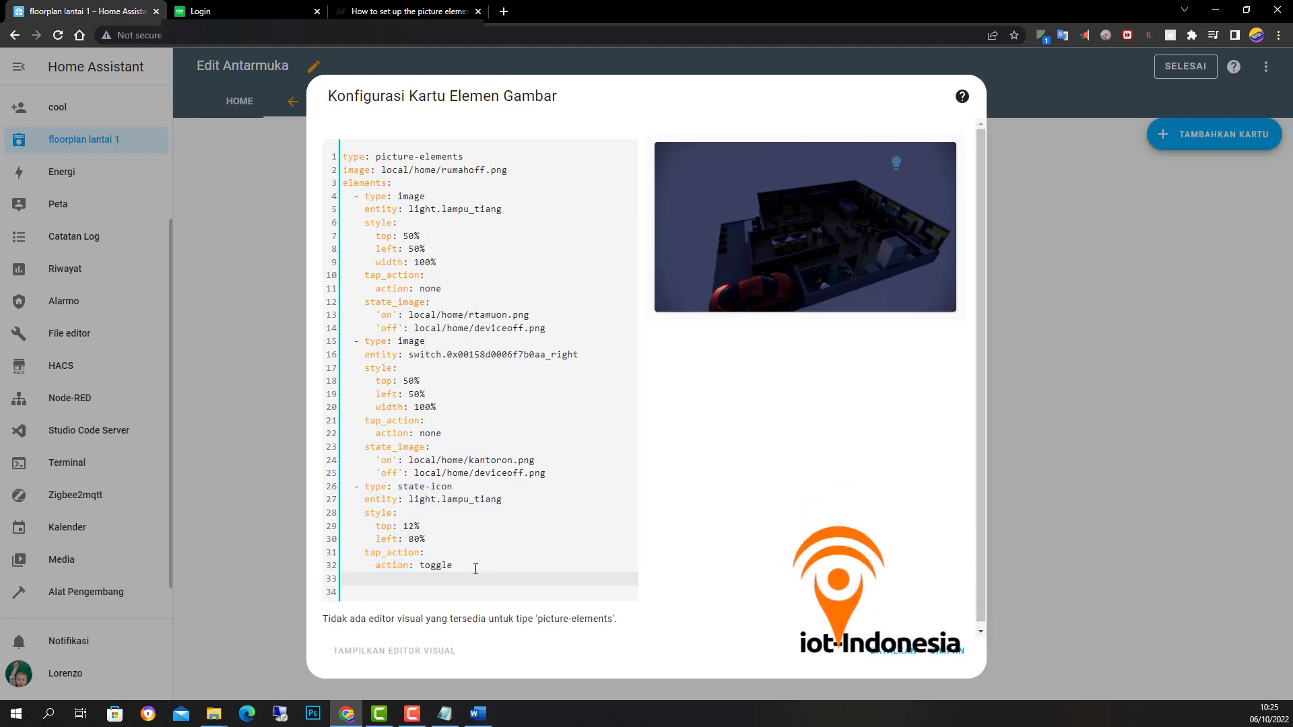
key("ctrl+v")
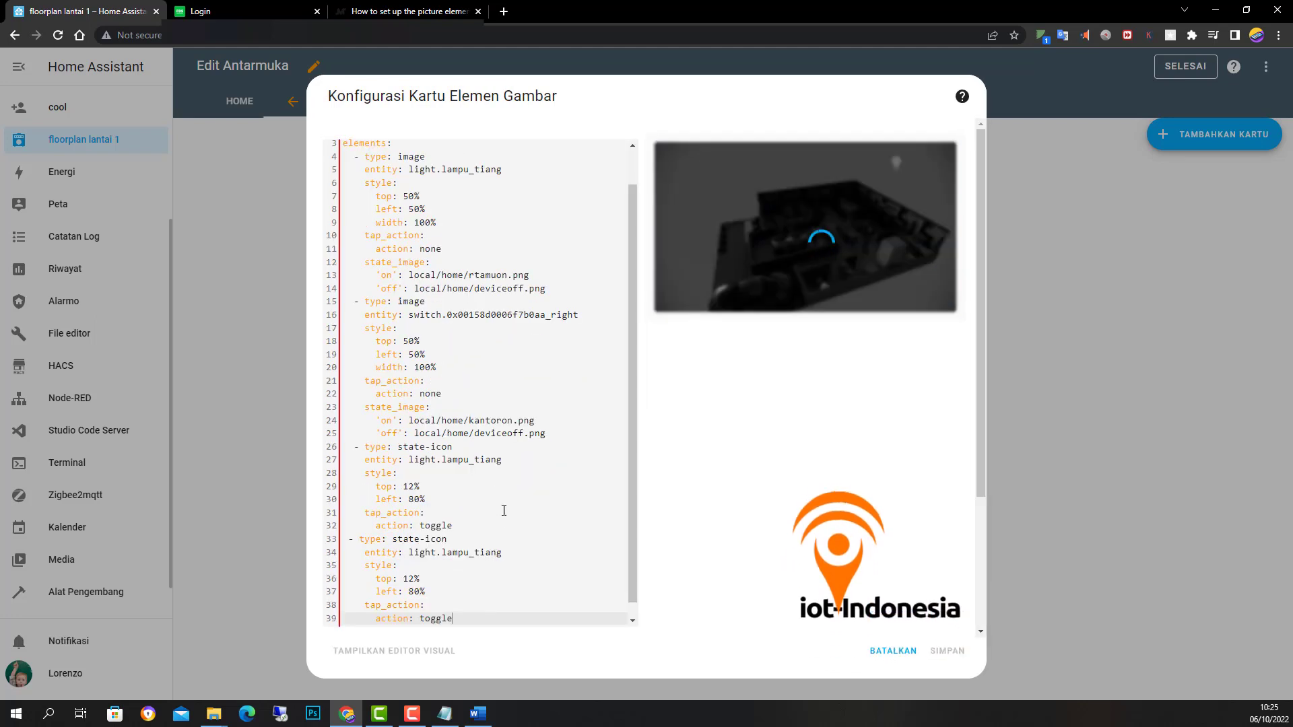
Step: Replace the duplicated state-icon's entity with switch.0x00158d0006f7b0aa_right, copied from the second image element
left_click_drag(577, 315, 419, 317)
right_click(420, 316)
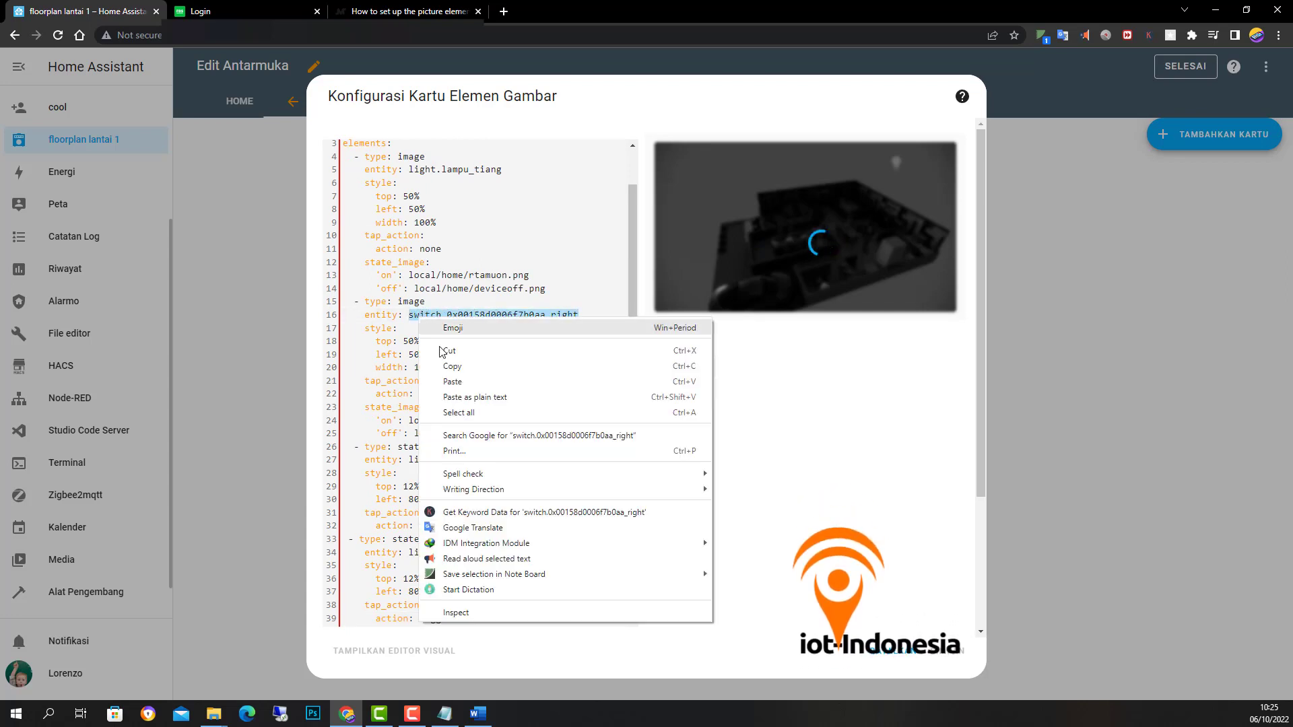
left_click(451, 366)
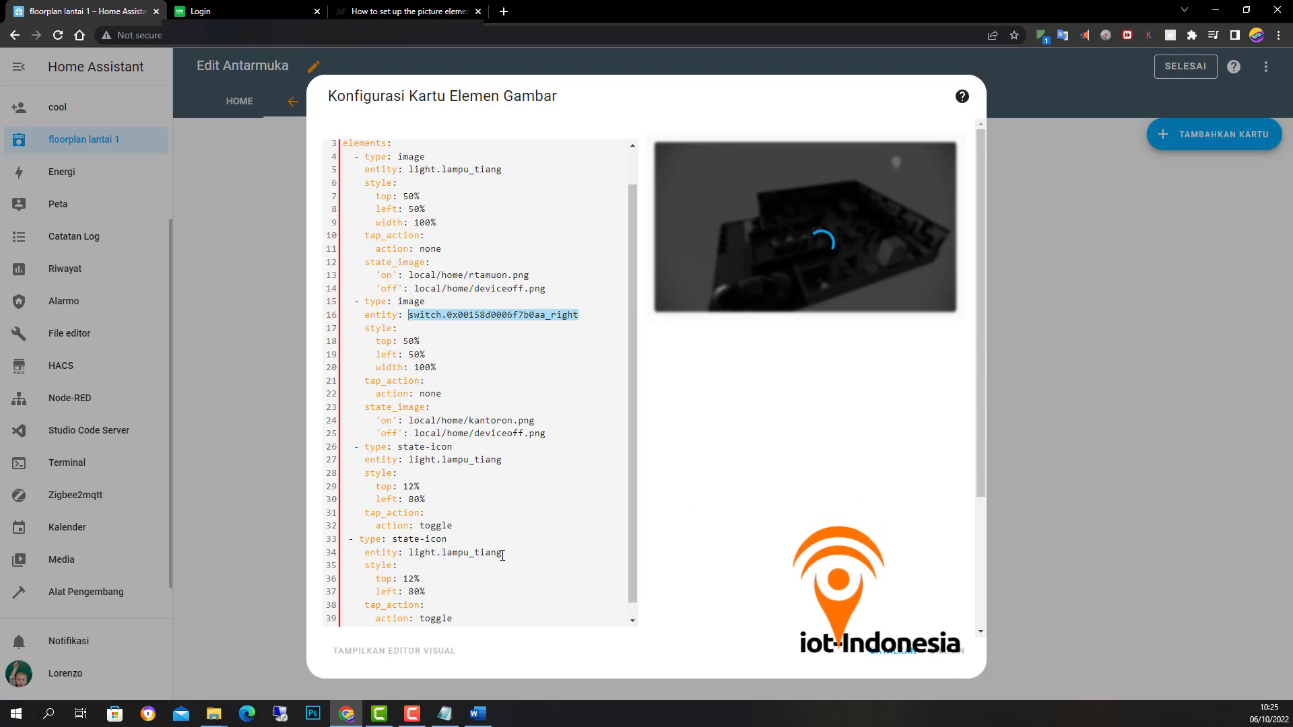
left_click_drag(503, 552, 409, 552)
right_click(424, 552)
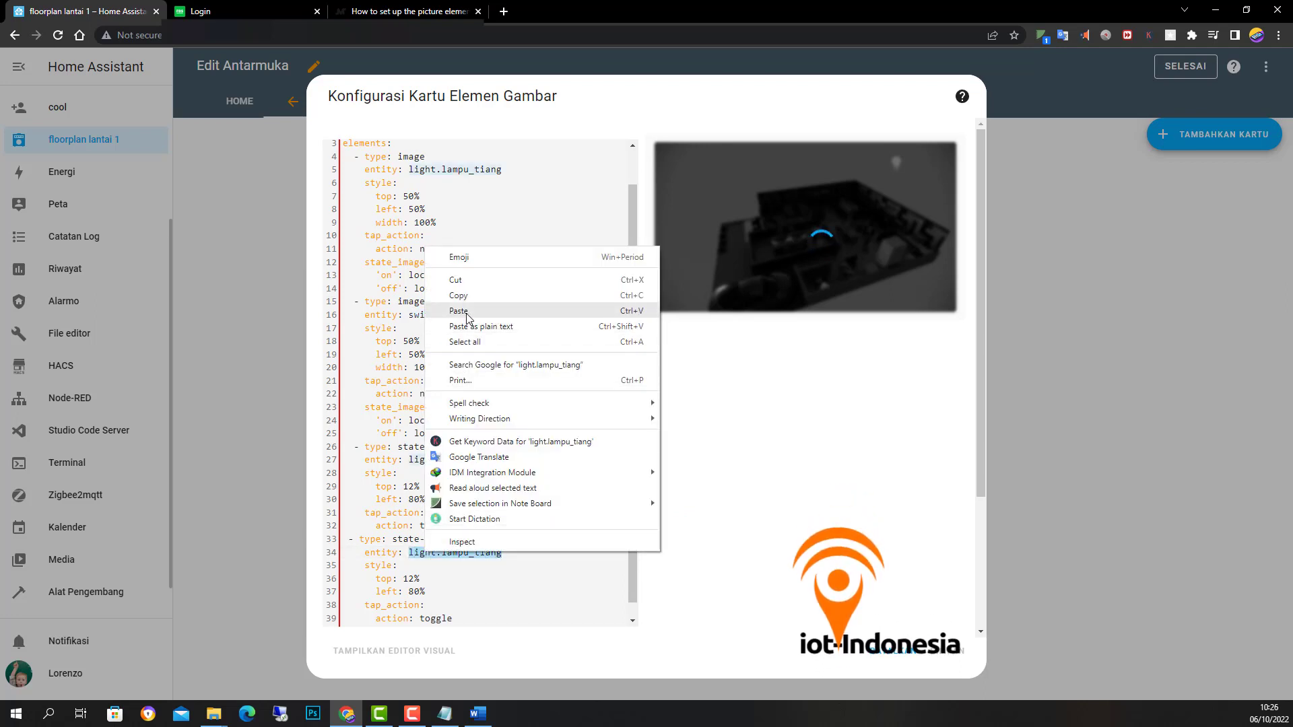
left_click(464, 311)
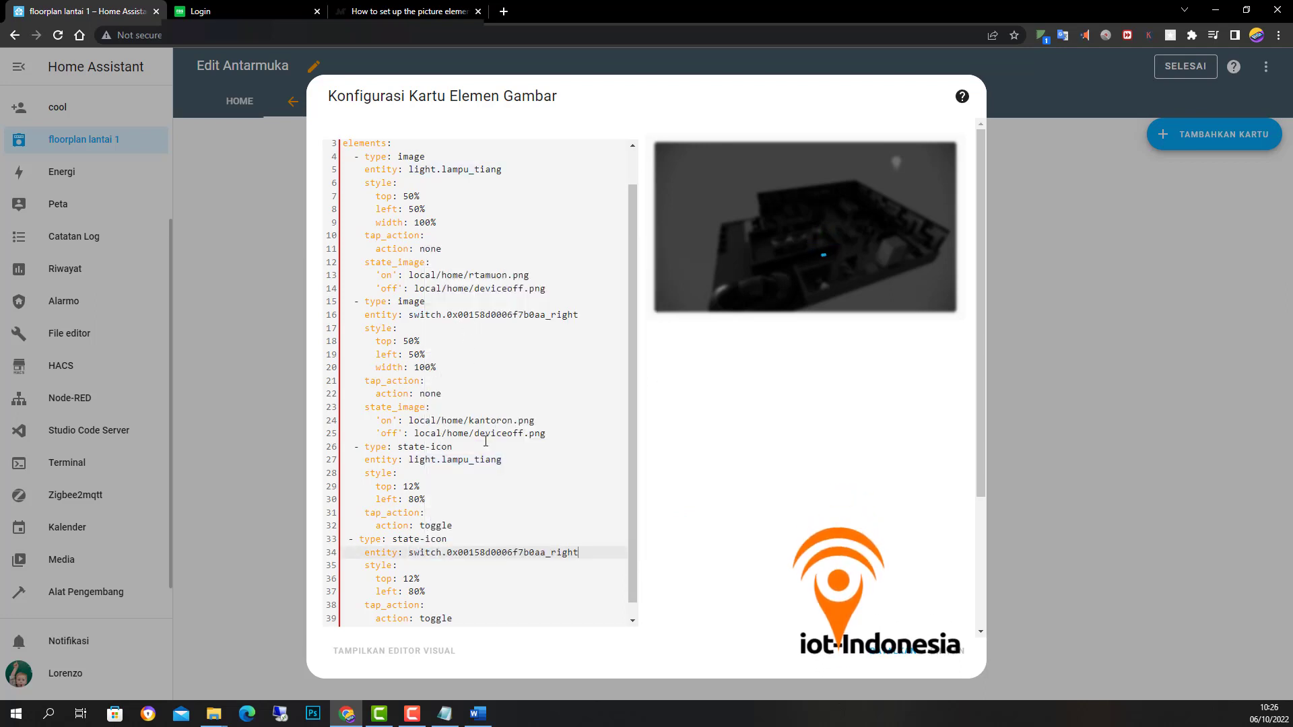
Step: Indent the duplicated state-icon's type line to align with the first state-icon's type line
left_click(539, 597)
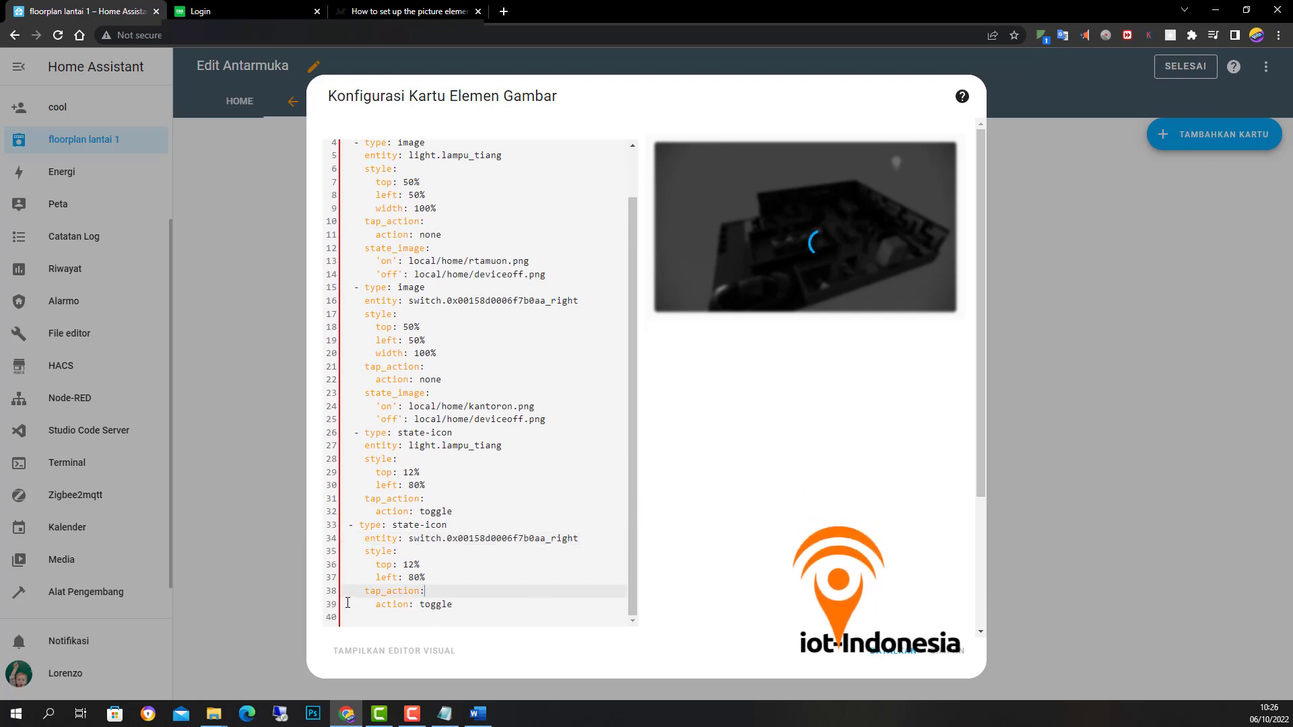
left_click(487, 550)
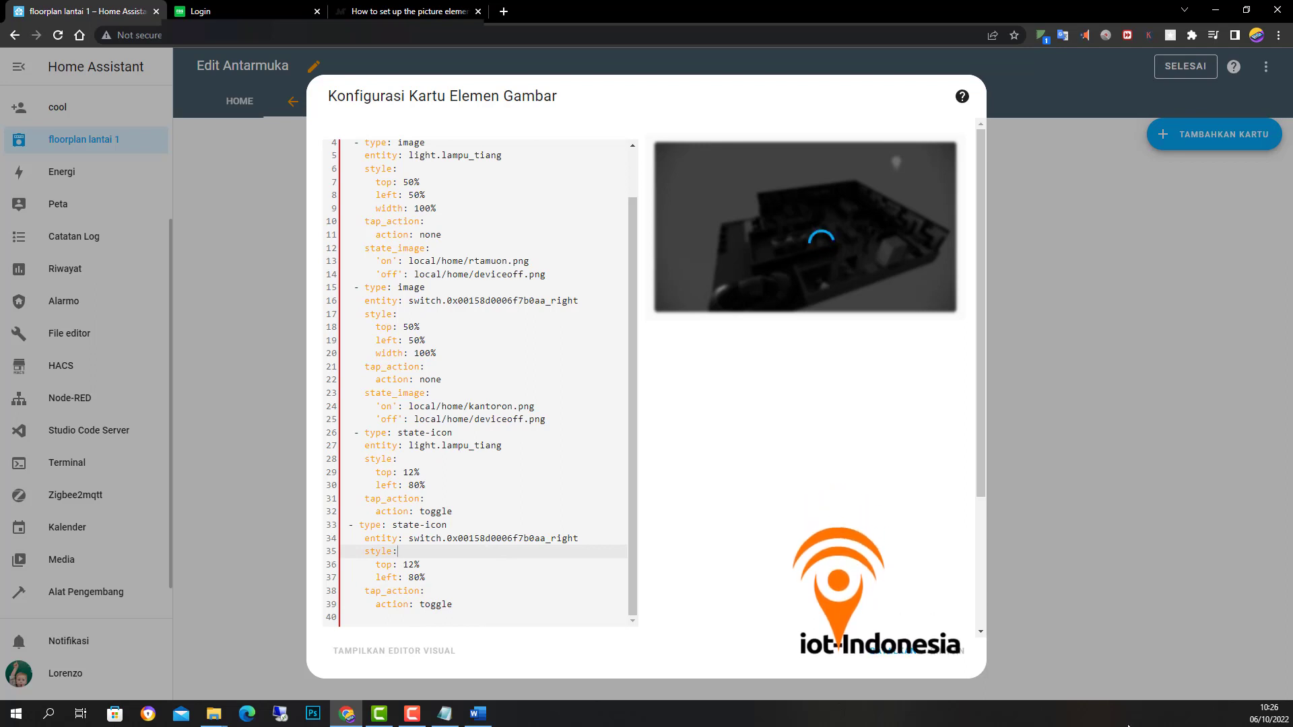
left_click(455, 394)
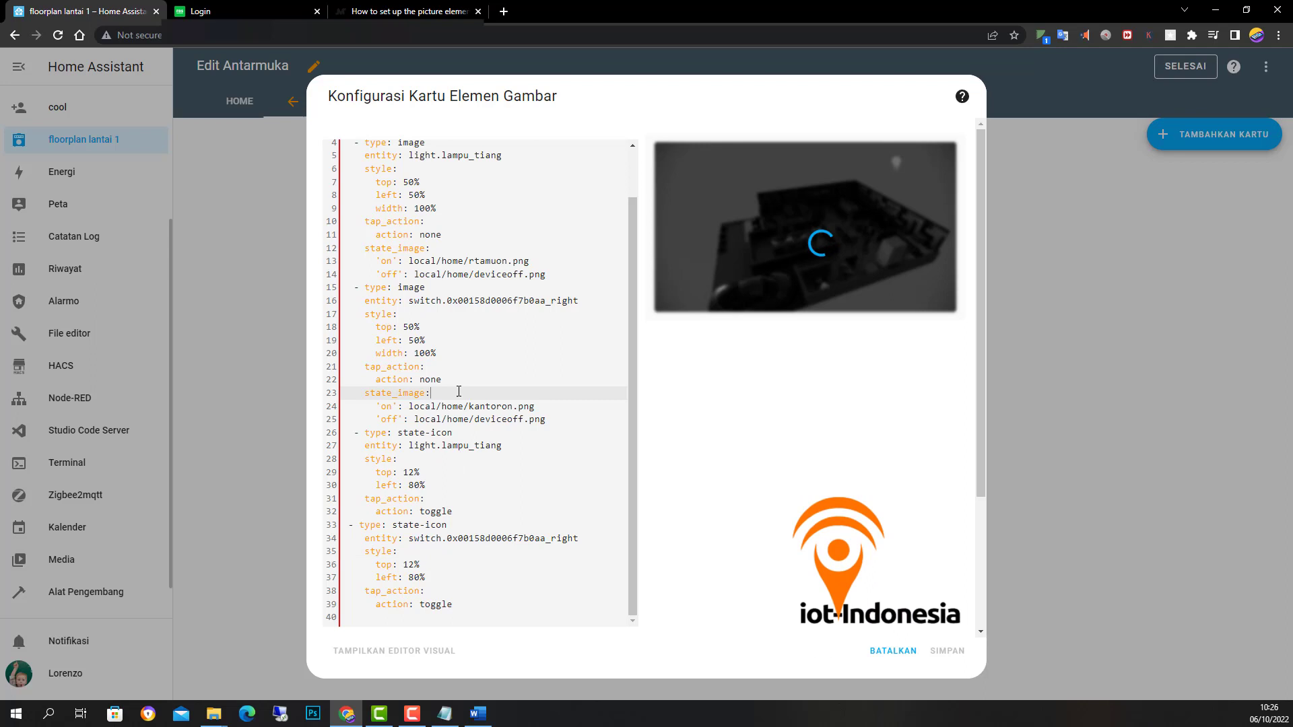
left_click(483, 526)
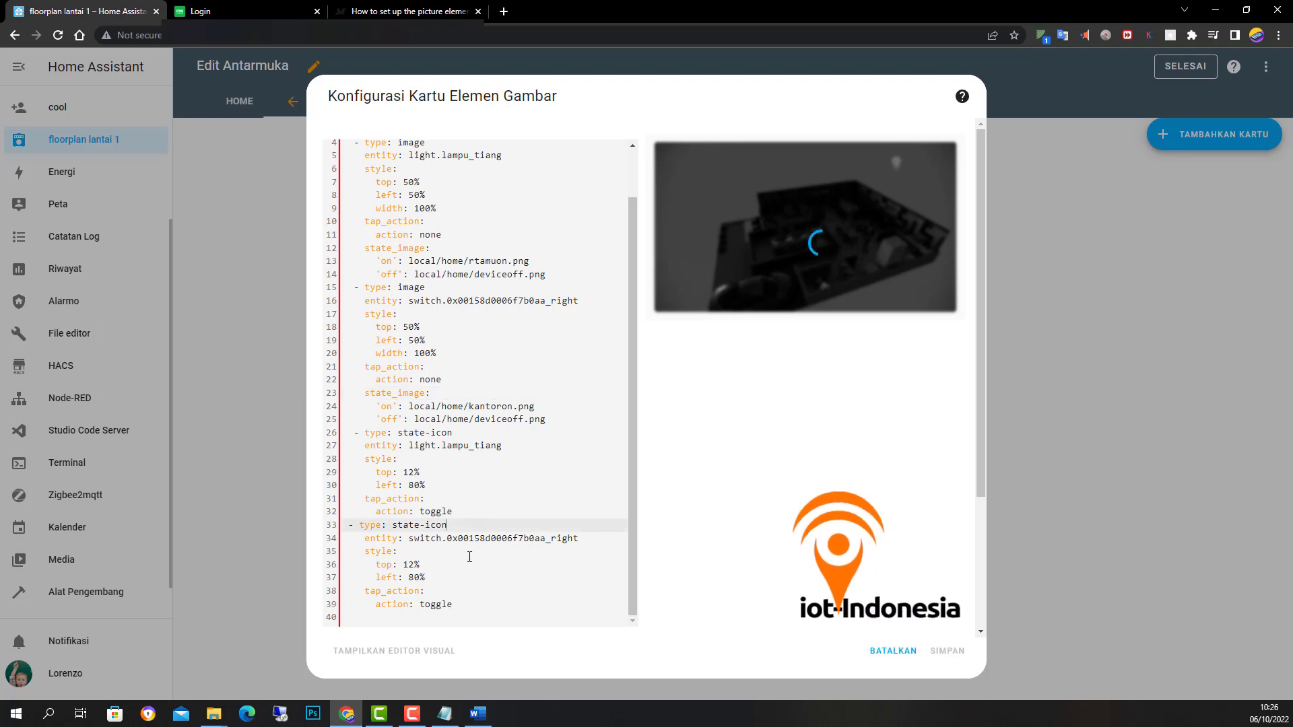
scroll(469, 546, "up", 1)
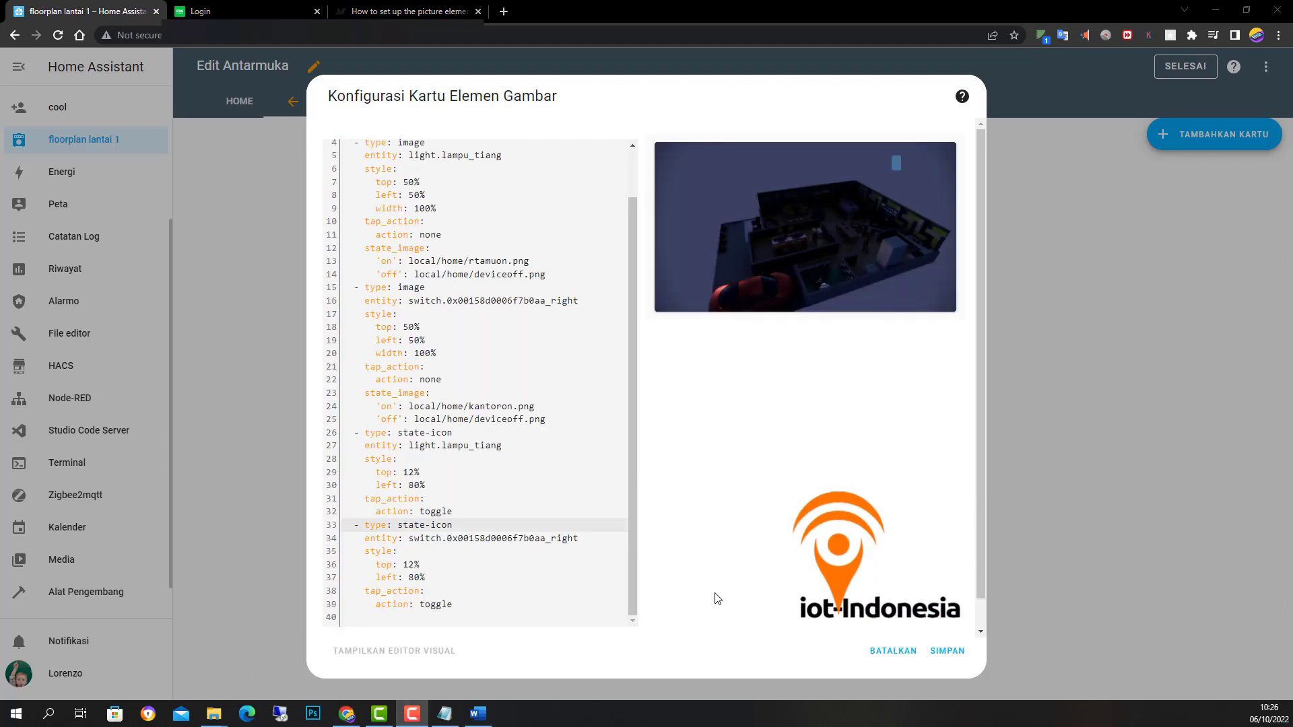
Step: Set the top position of the second state-icon element to 40%
left_click(444, 578)
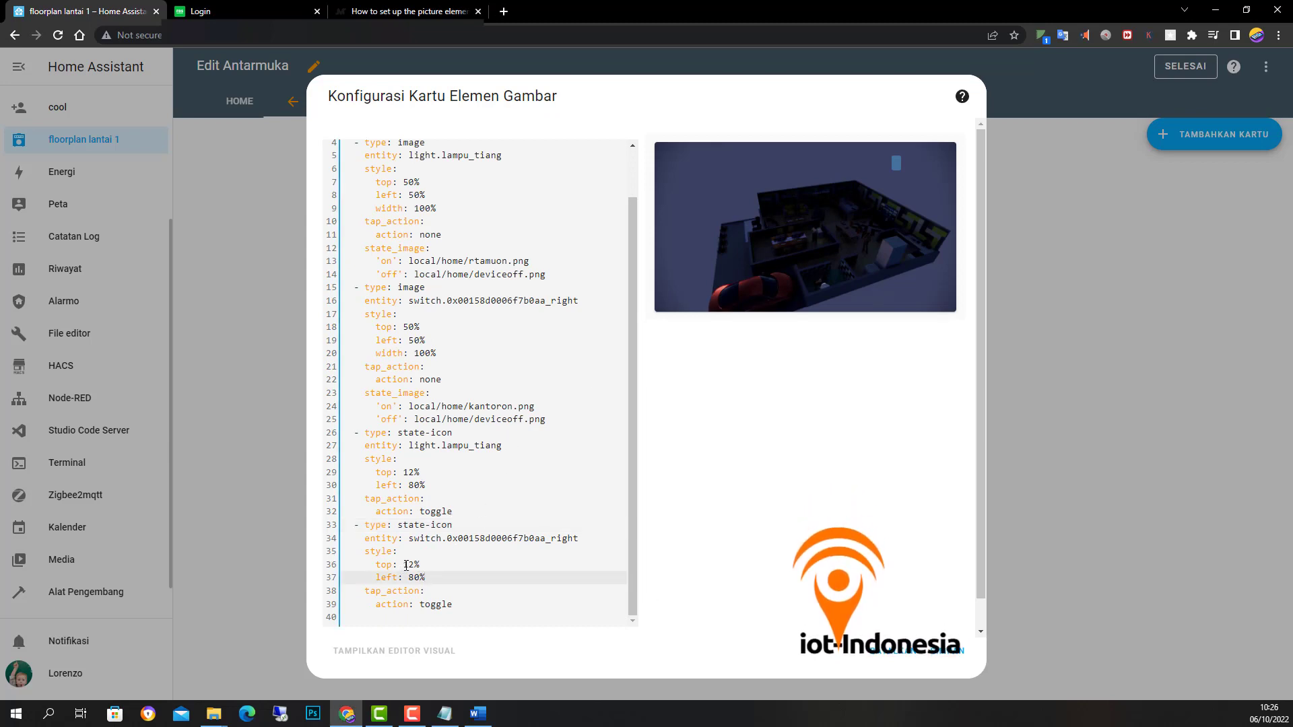
scroll(406, 570, "down", 1)
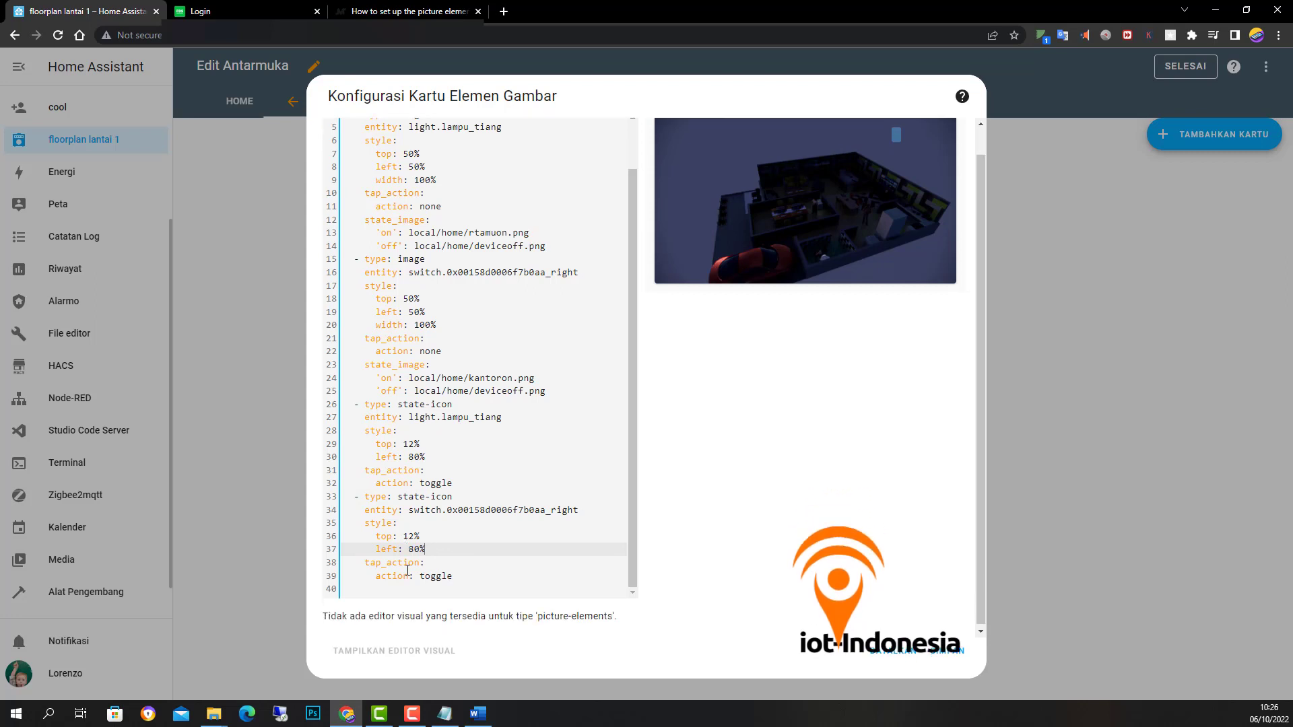
left_click(405, 535)
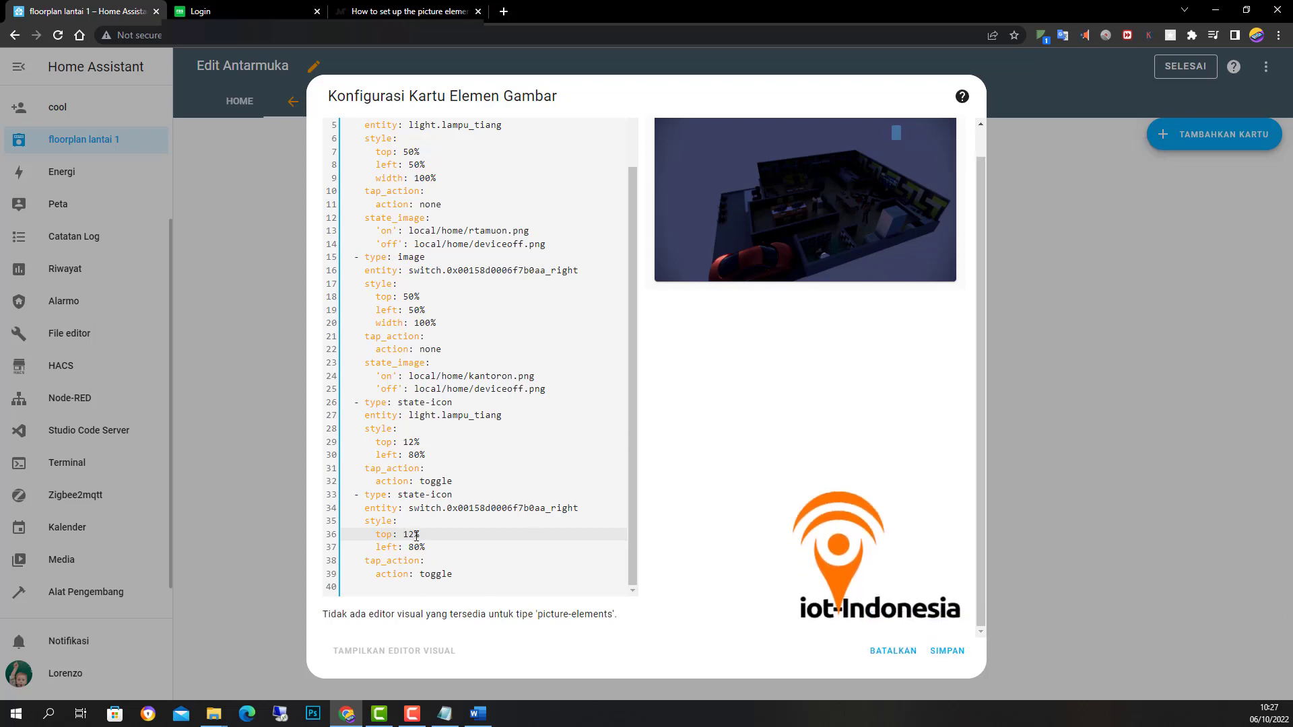
left_click_drag(413, 534, 404, 534)
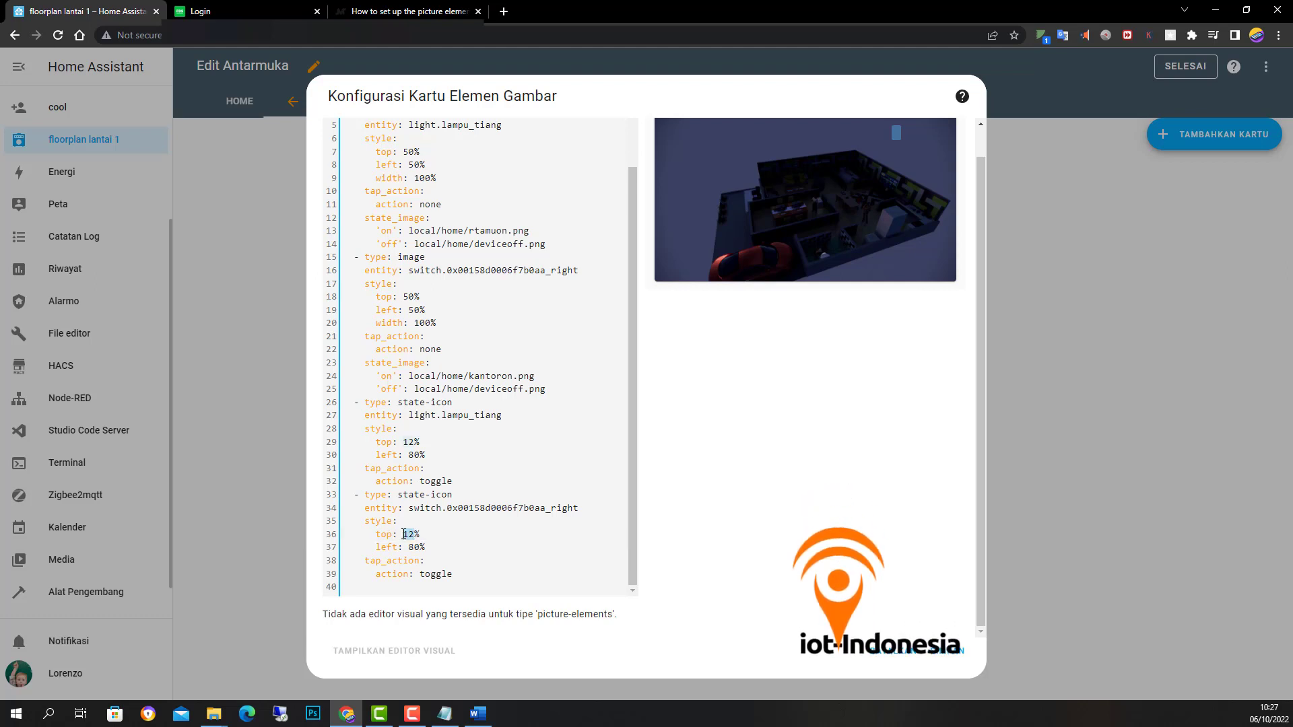
type("5")
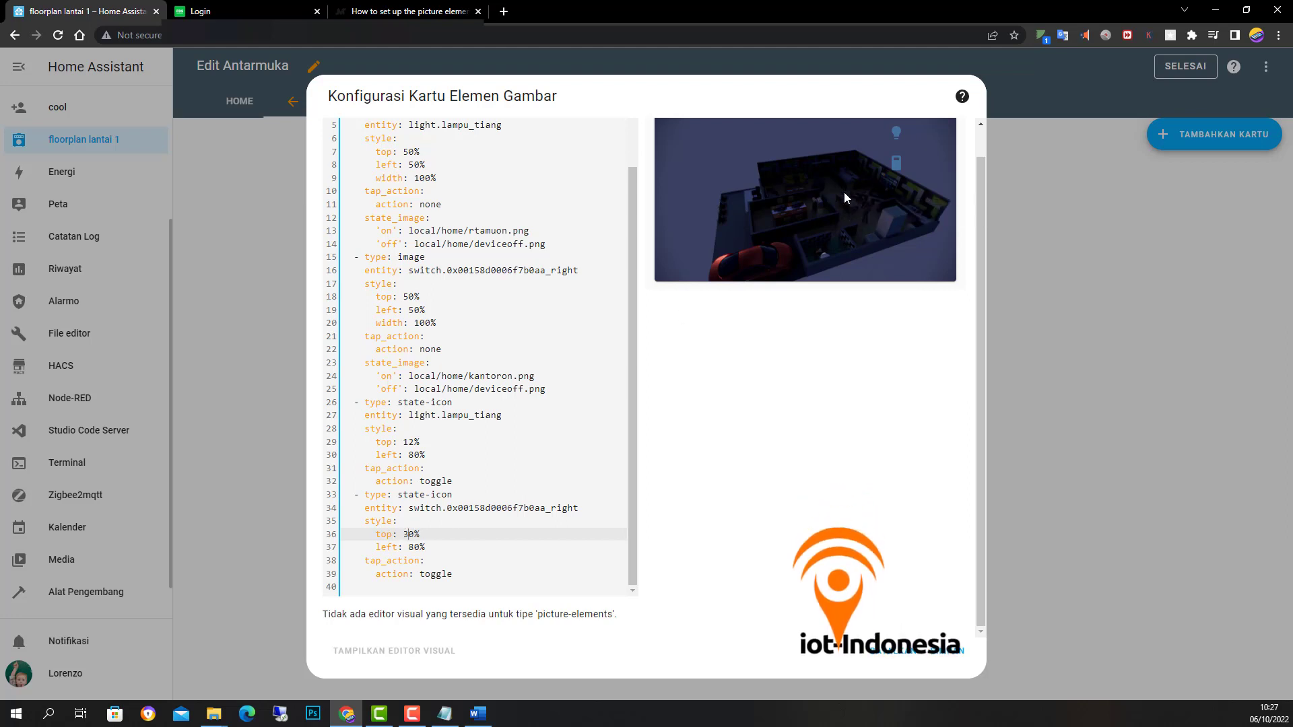
key("BackSpace")
type("40")
Step: Set the left position of the second state-icon element to 60%
left_click(415, 547)
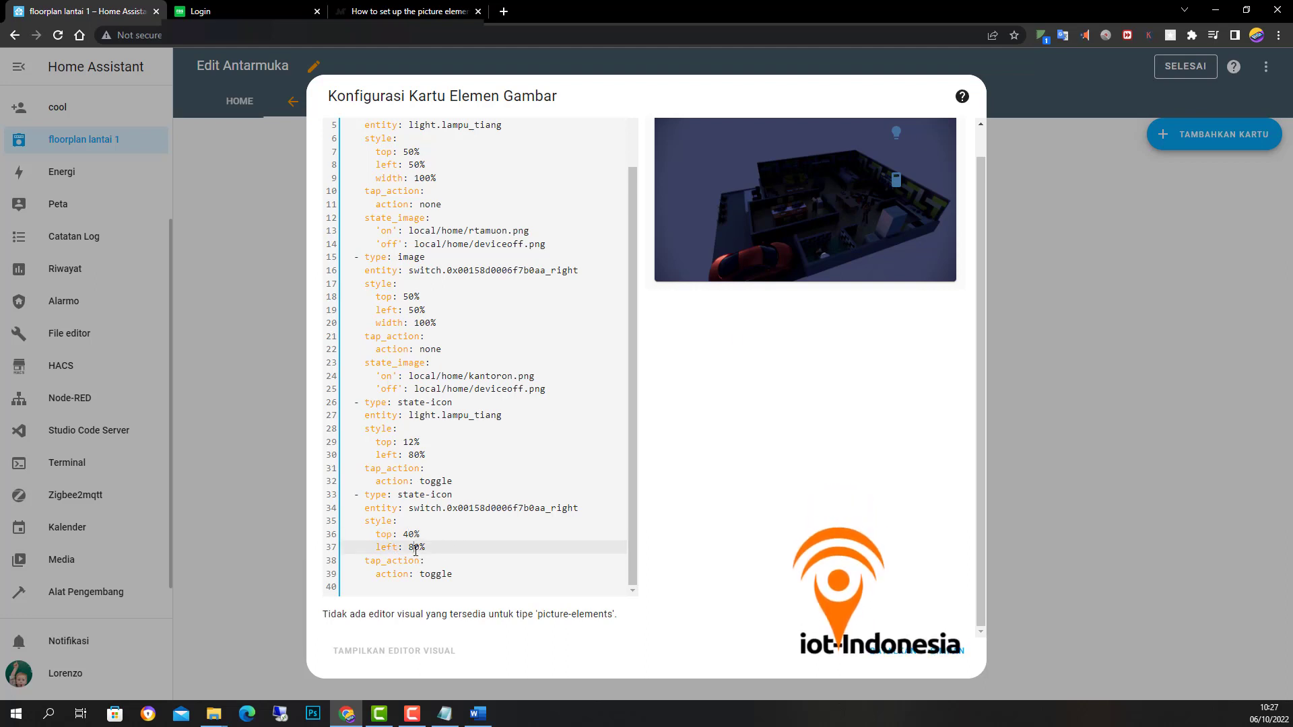
key("BackSpace")
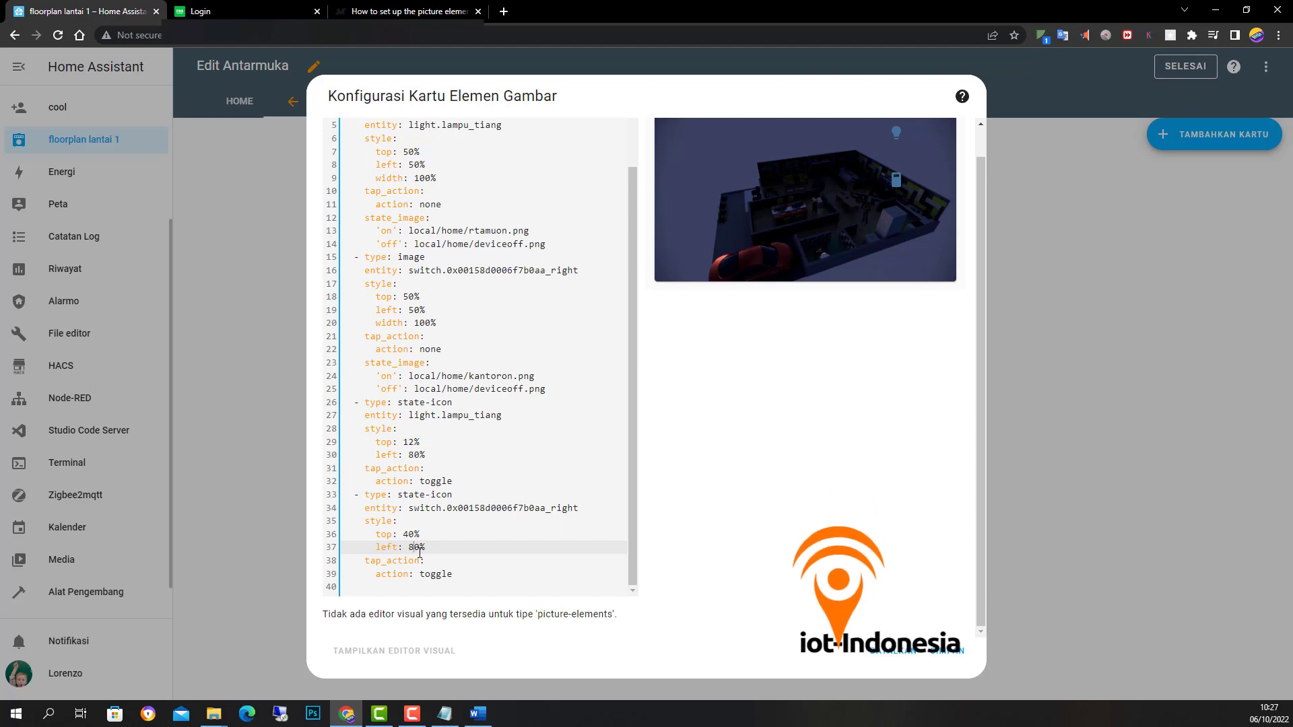
type("60")
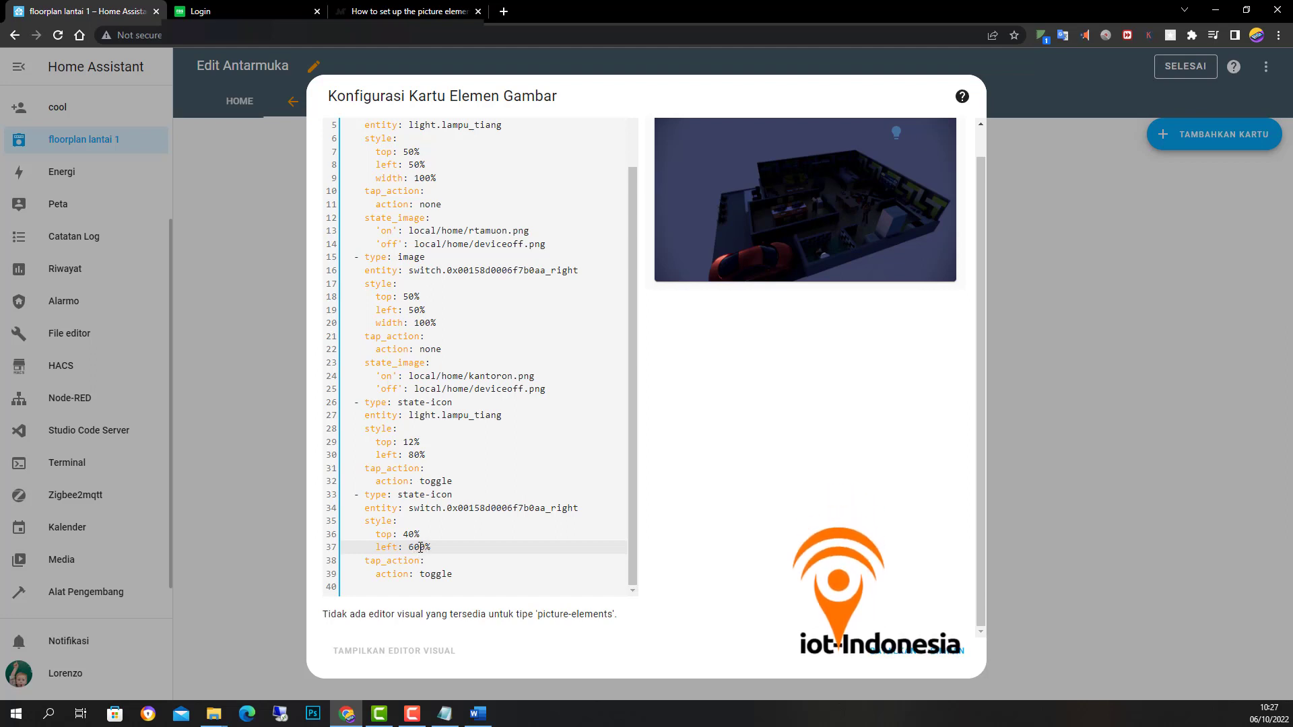
key("BackSpace")
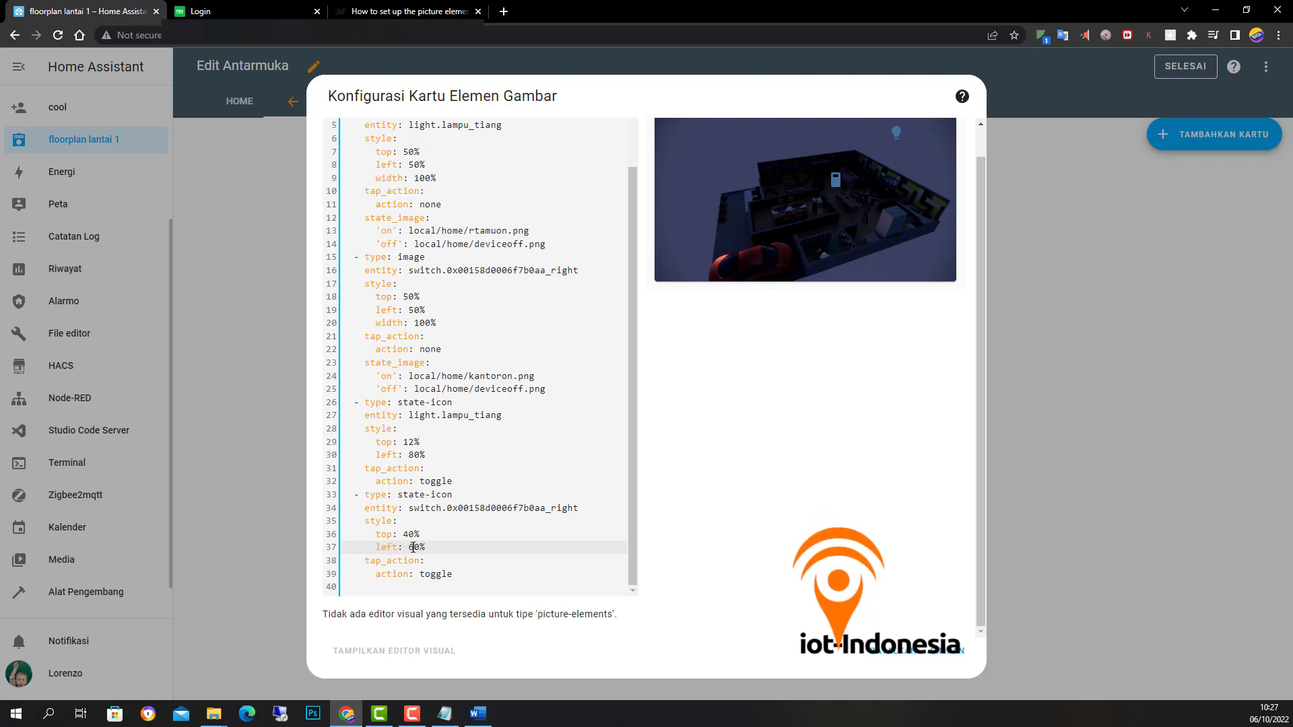
left_click(387, 522)
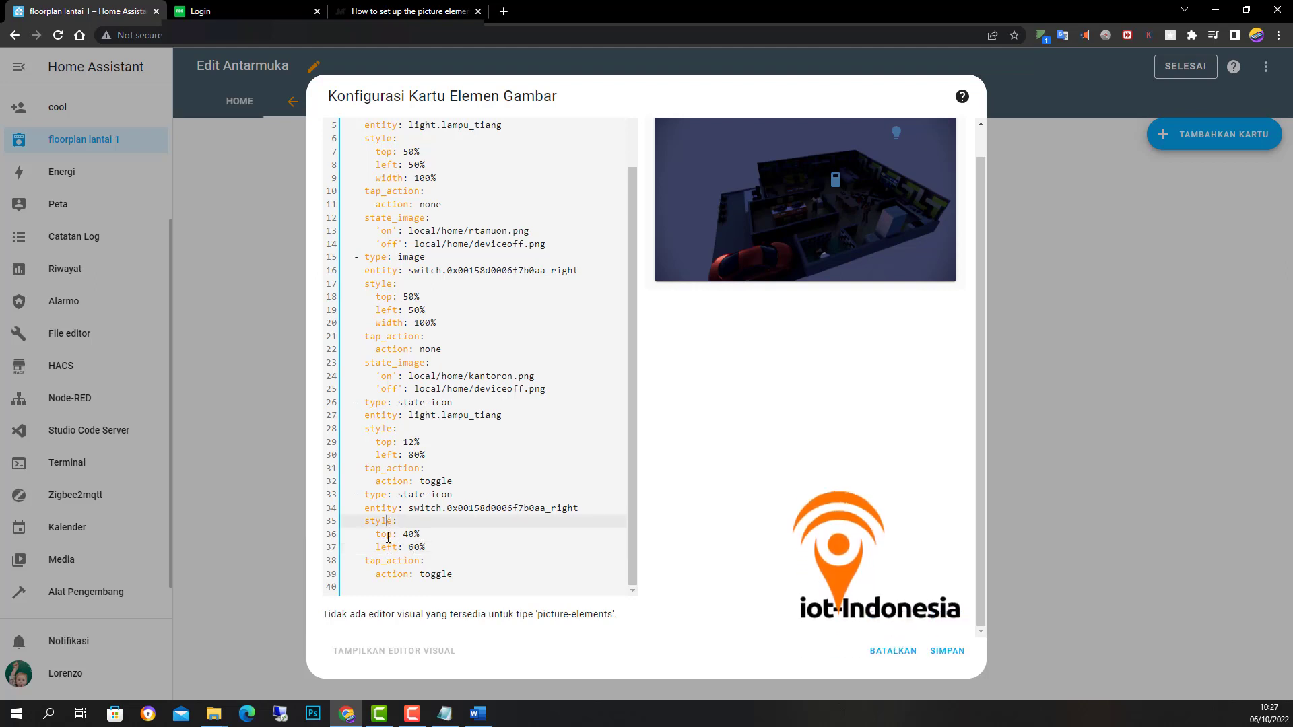
left_click(398, 548)
left_click(415, 537)
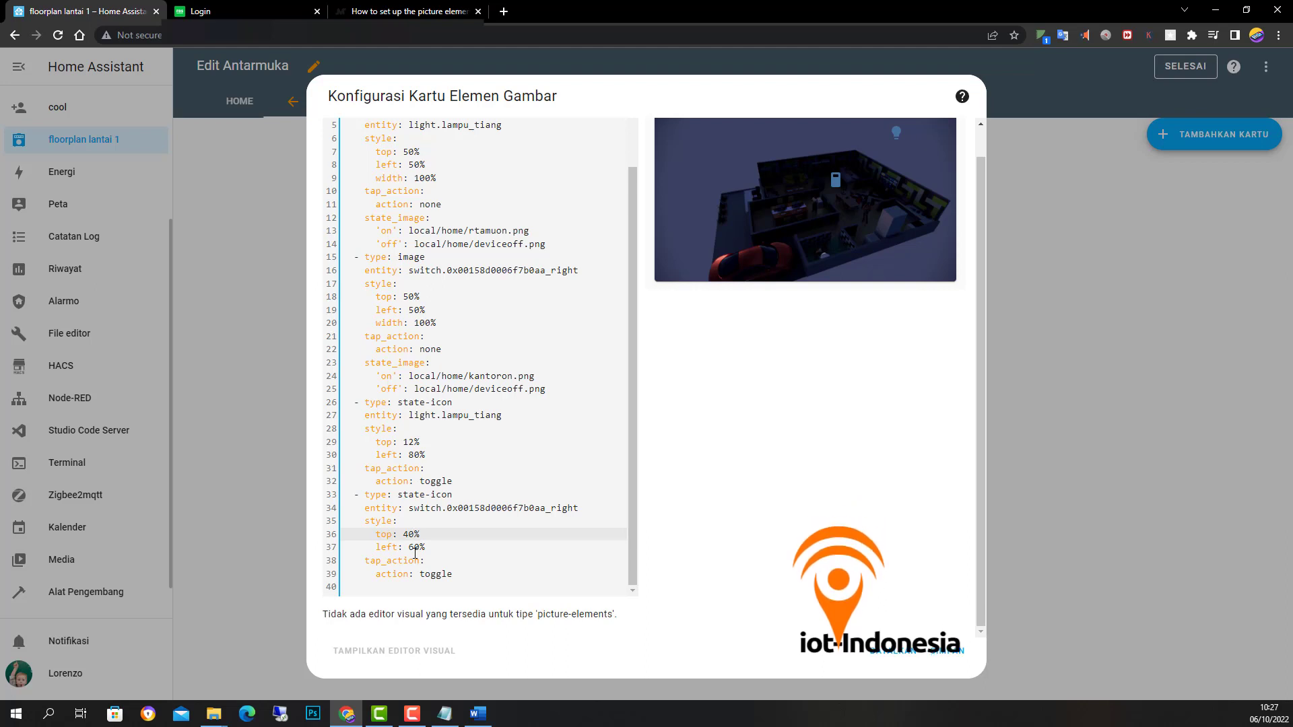
left_click(415, 550)
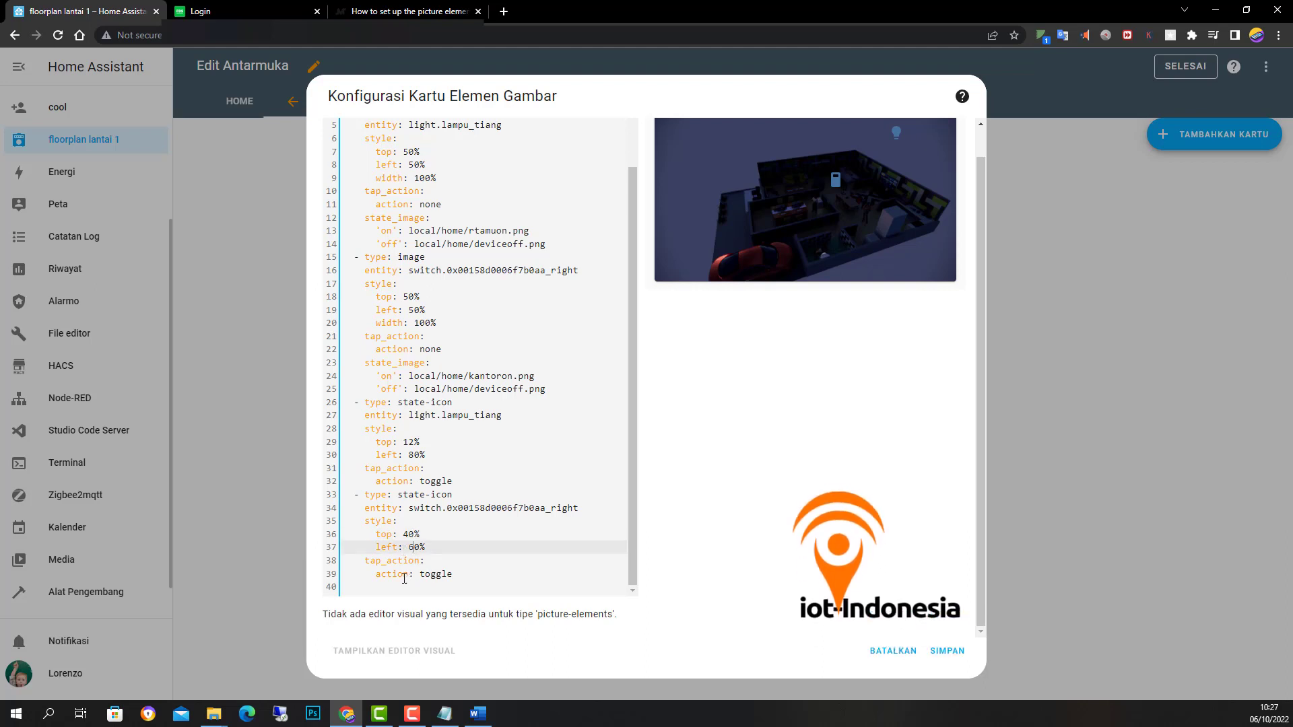
left_click(426, 576)
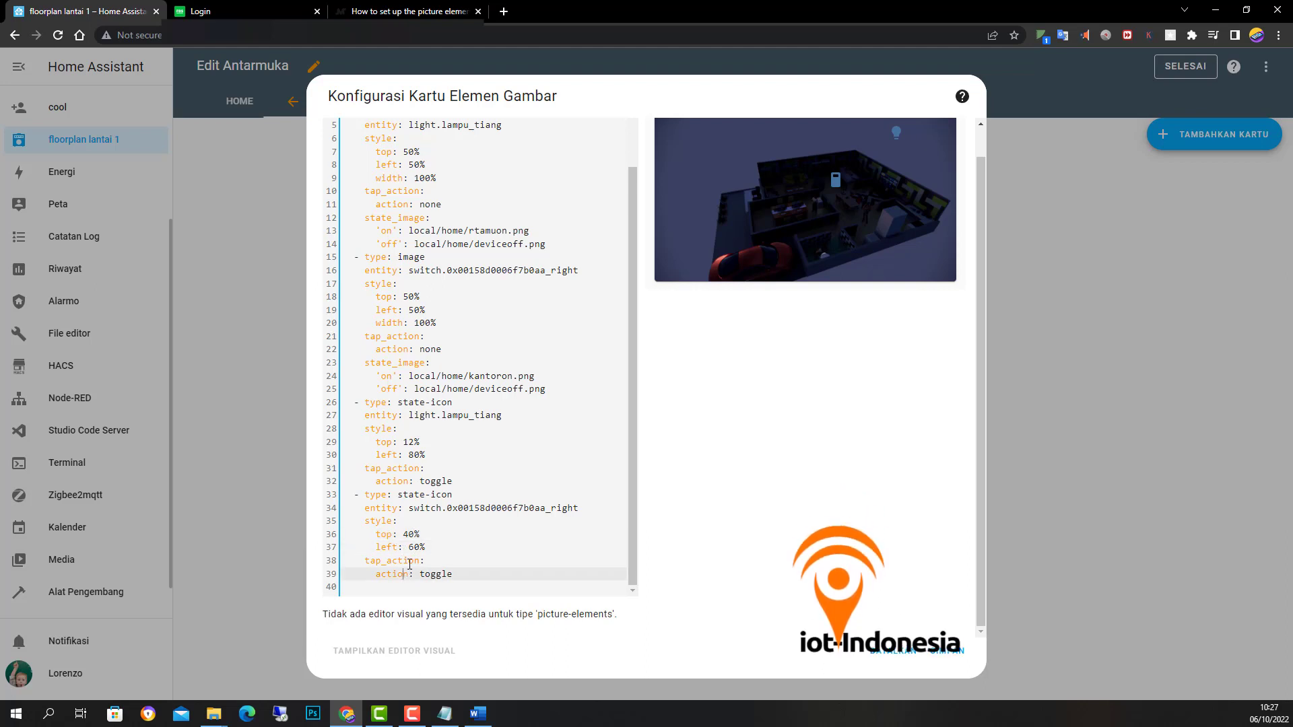
Step: Test the switch and lamp icons in the card preview by toggling each one on and off
left_click(837, 189)
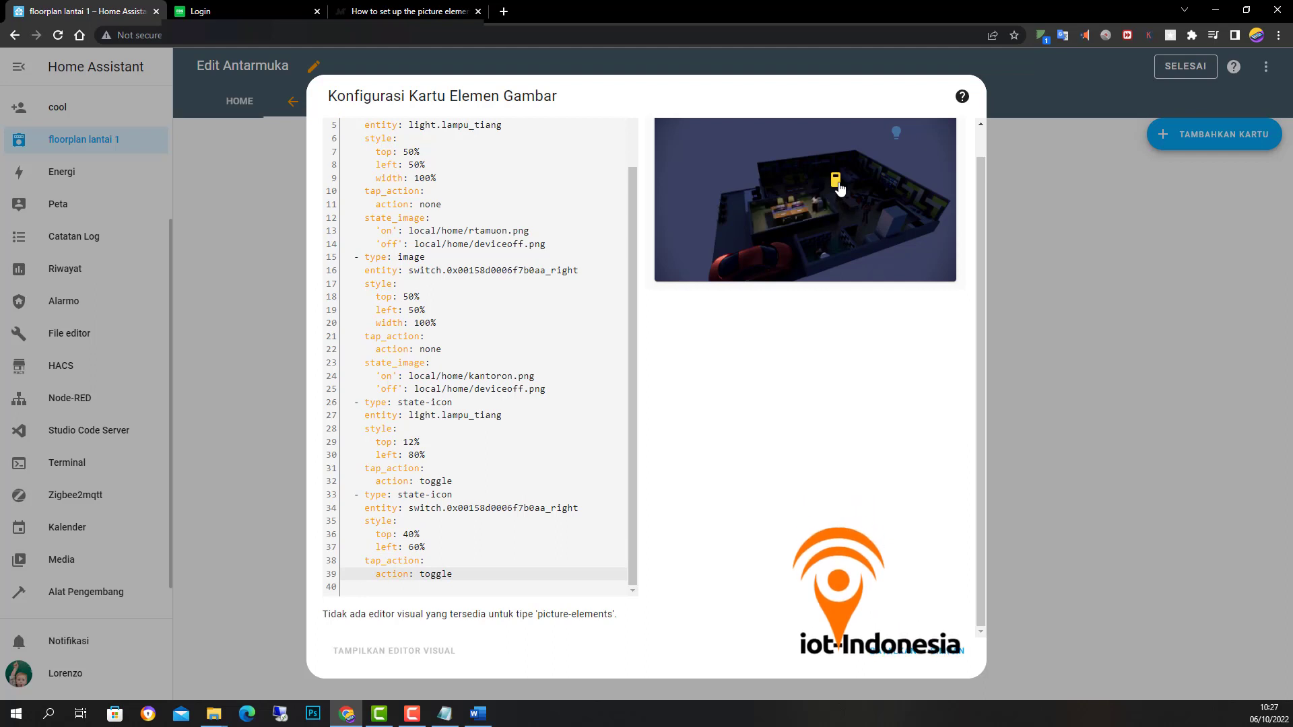
left_click(896, 133)
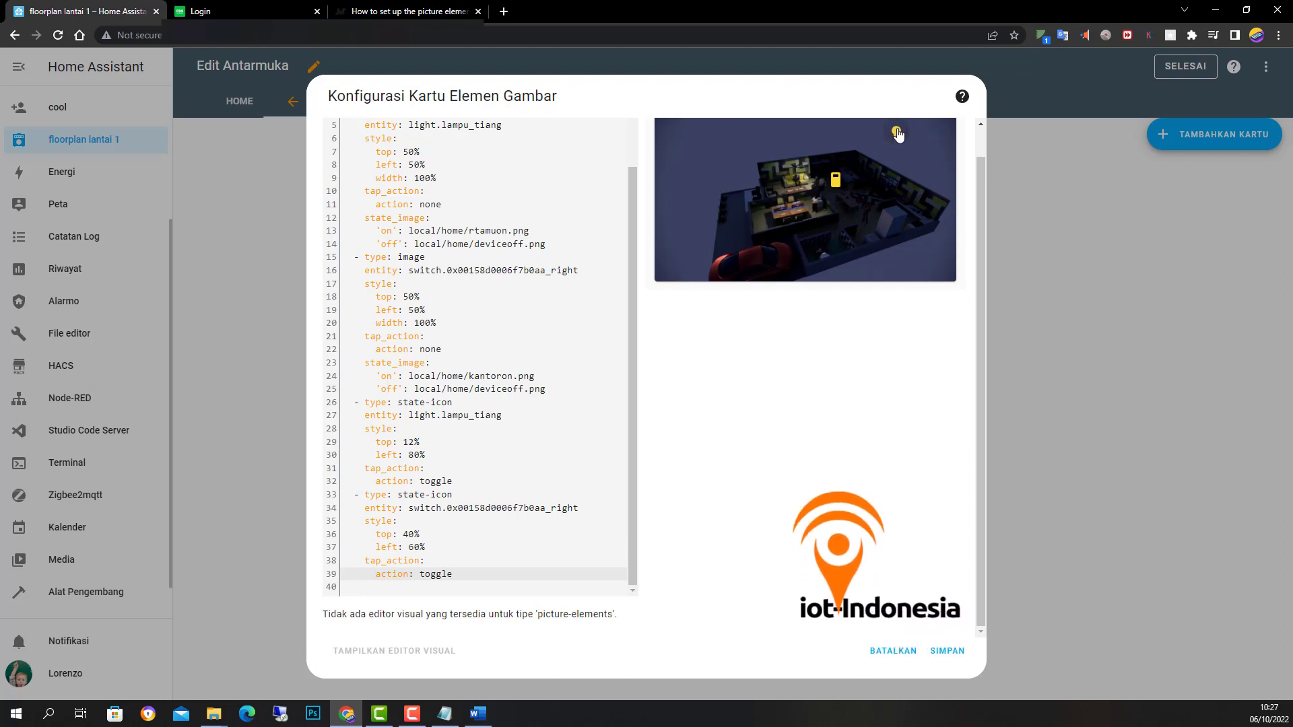
left_click(897, 133)
left_click(835, 182)
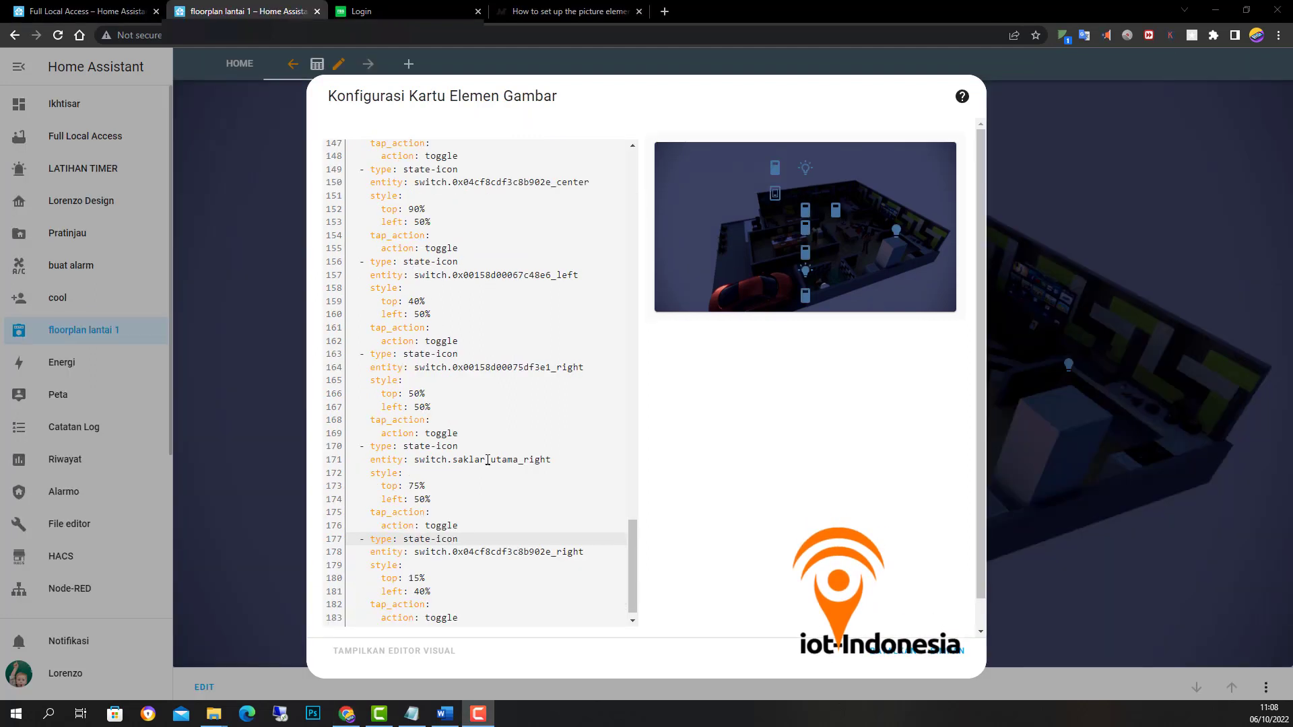
Step: Look over the last state-icon elements in the completed card code and save the card configuration
left_click(487, 460)
scroll(488, 460, "up", 2)
scroll(487, 460, "down", 2)
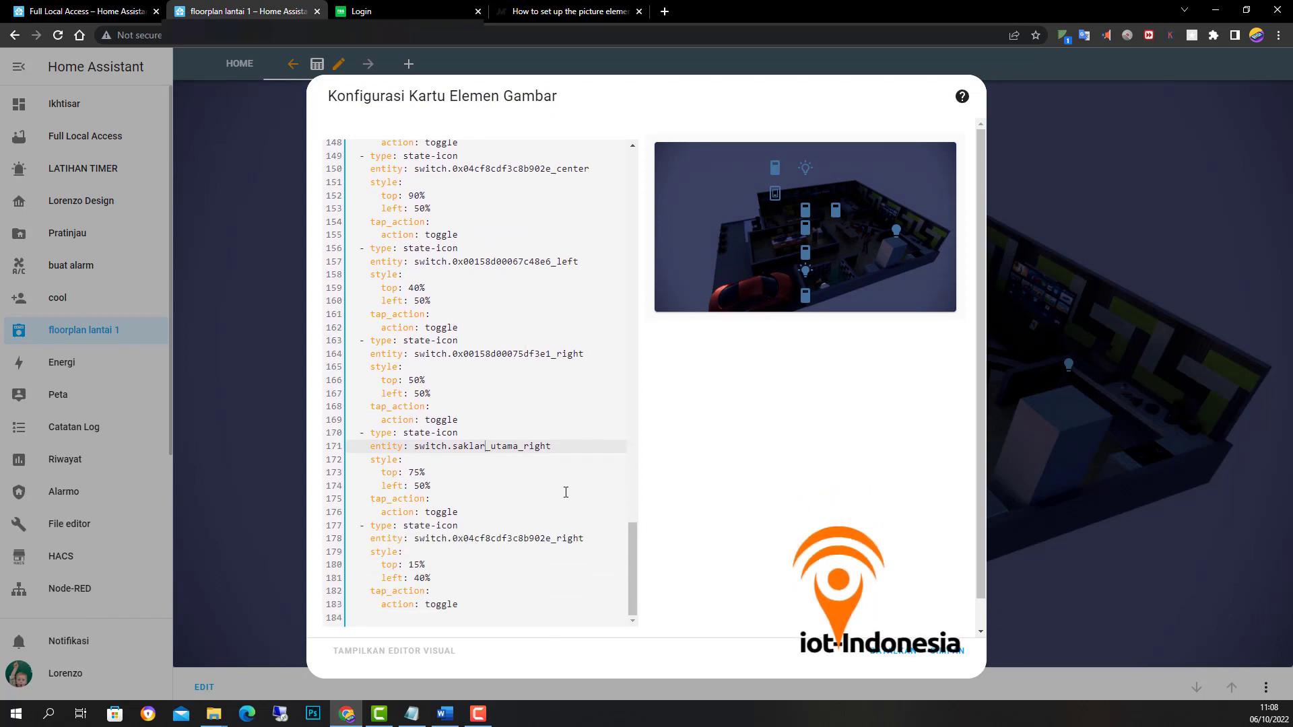
scroll(566, 491, "up", 2)
scroll(566, 491, "down", 1)
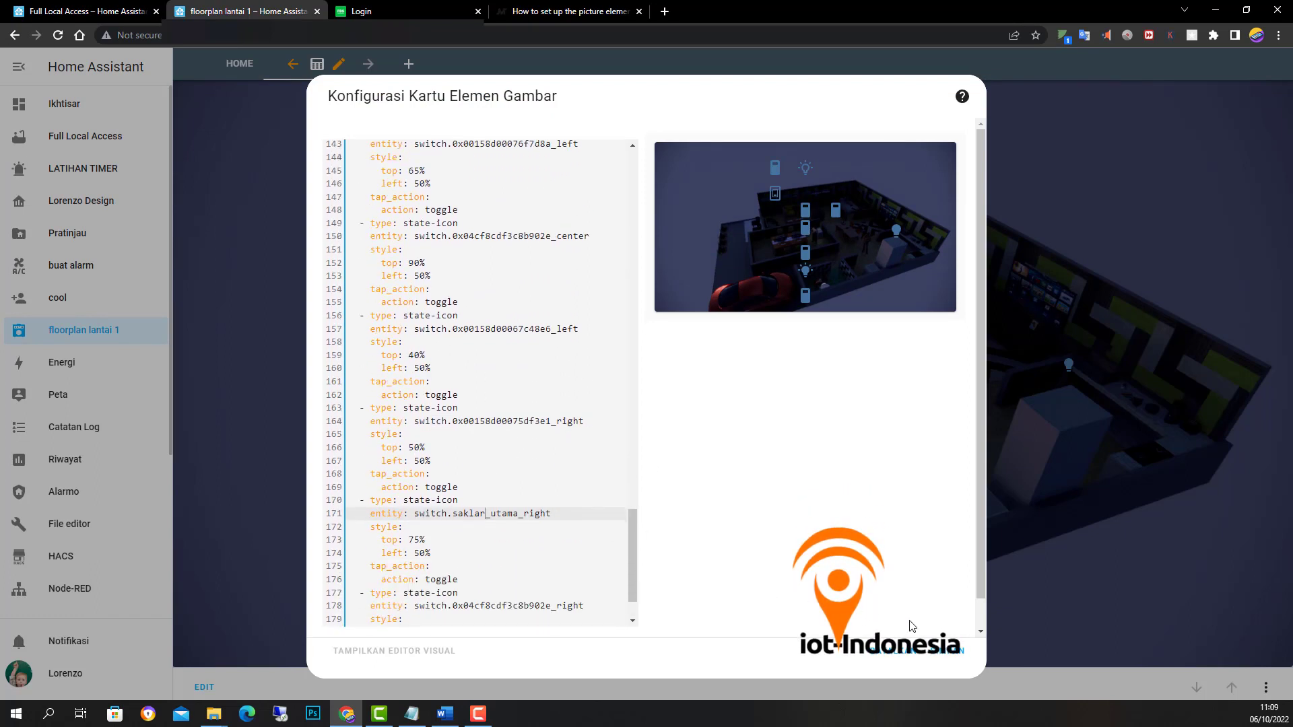
left_click(951, 652)
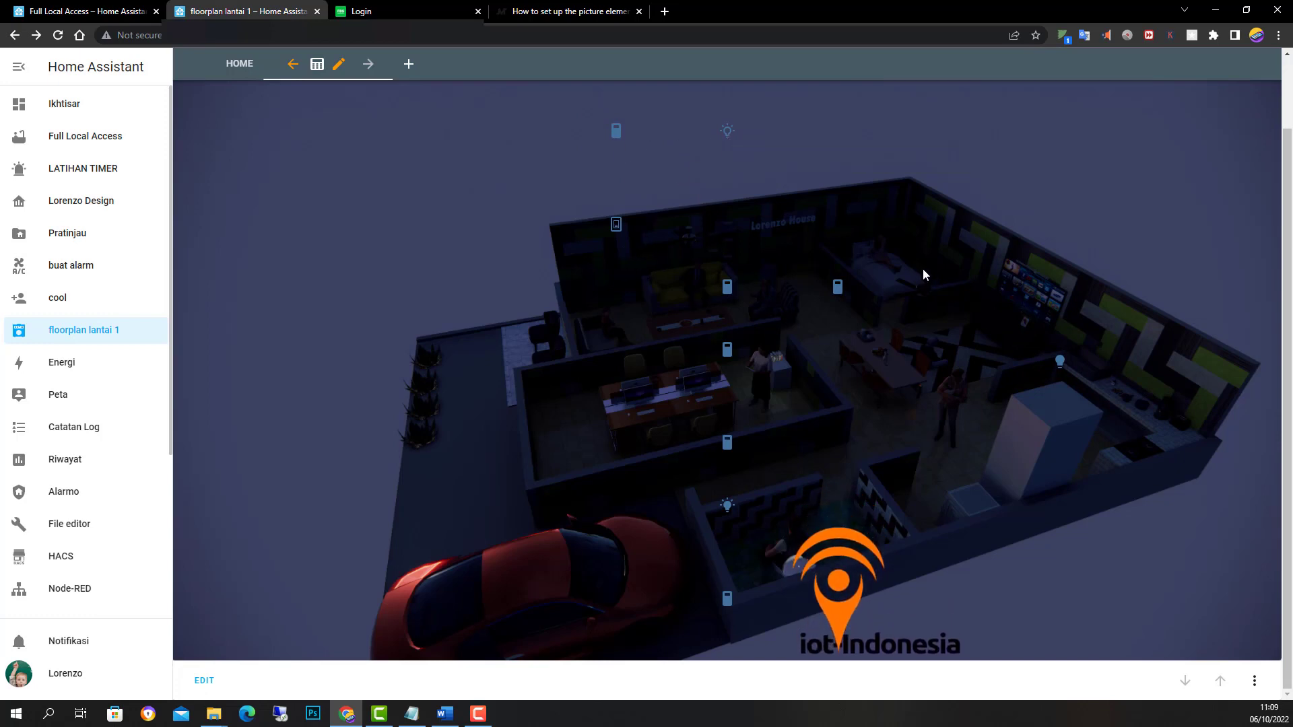
Step: Turn on all the lights and switches with their icons on the floorplan to test each room's overlay image
left_click(727, 132)
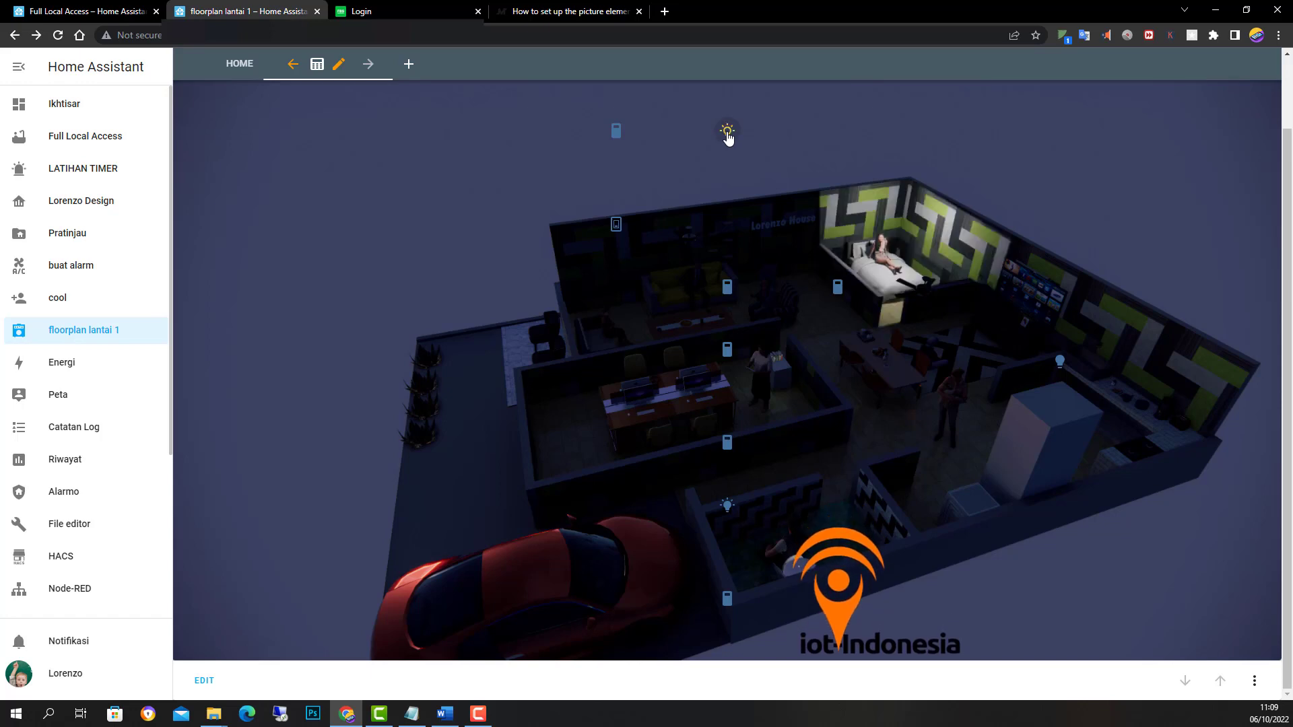
left_click(615, 131)
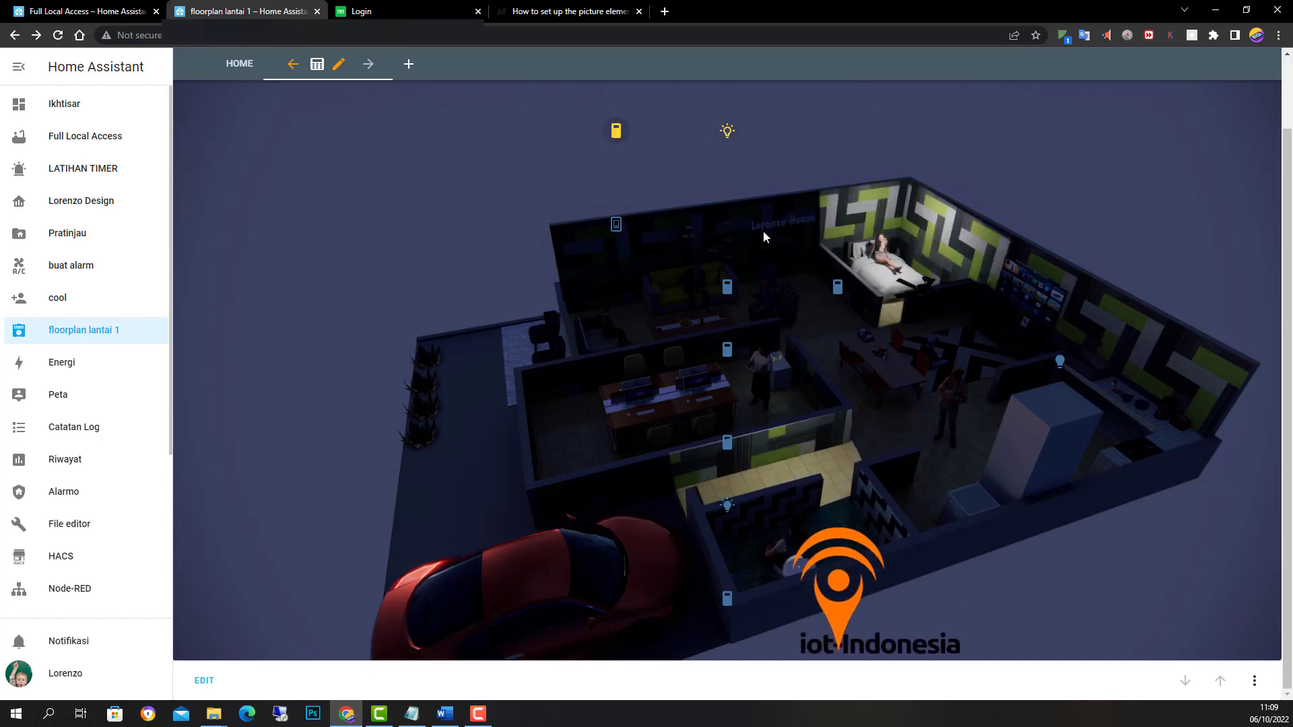
left_click(616, 225)
left_click(727, 288)
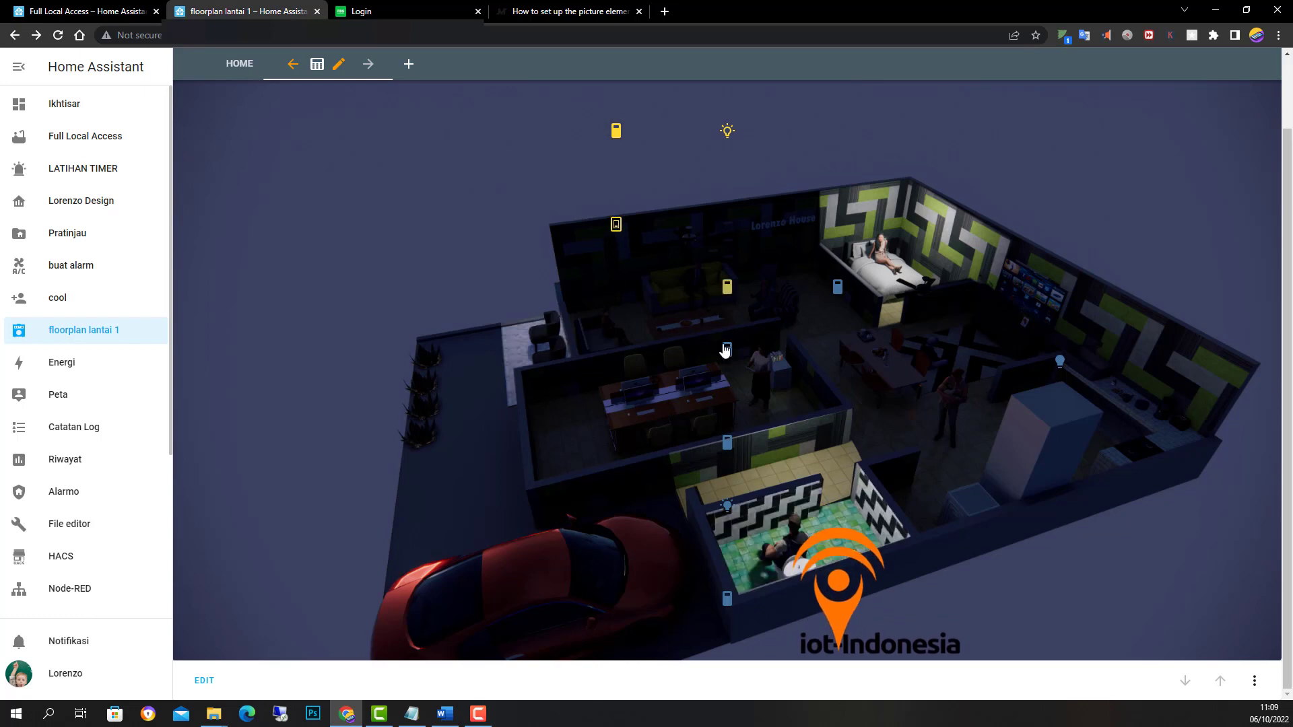
left_click(727, 350)
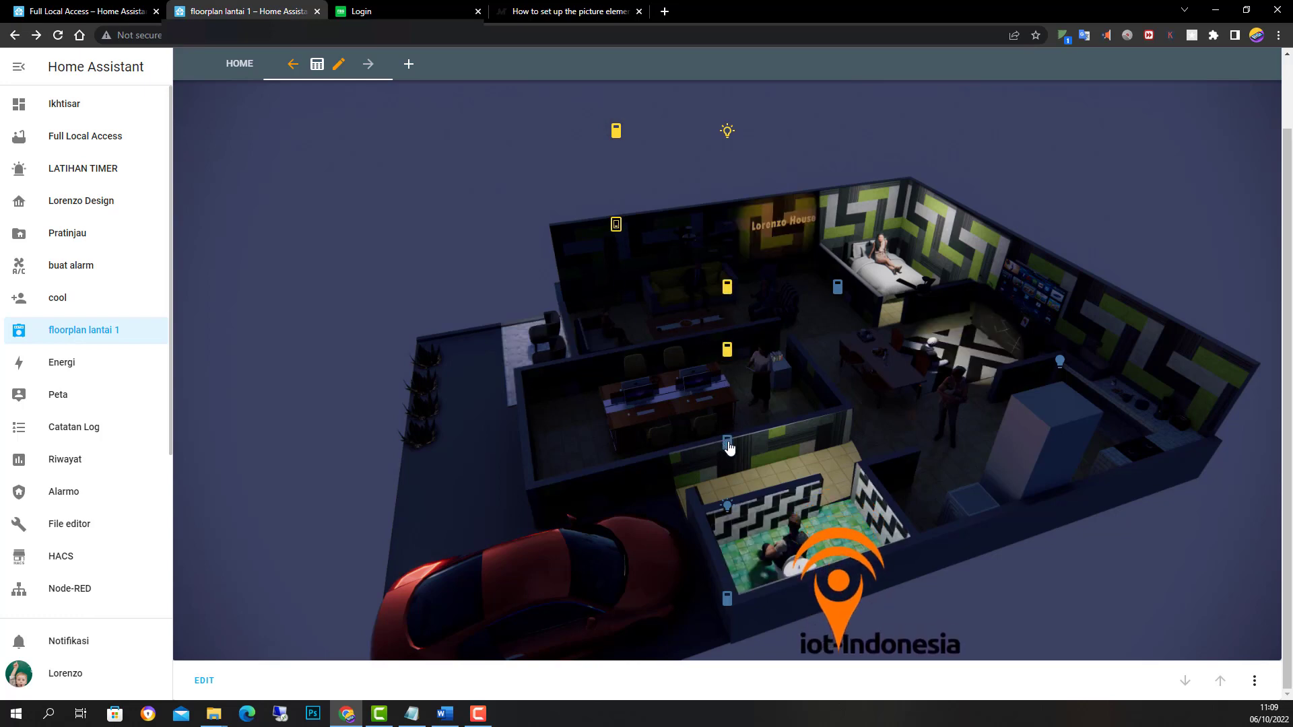
left_click(724, 348)
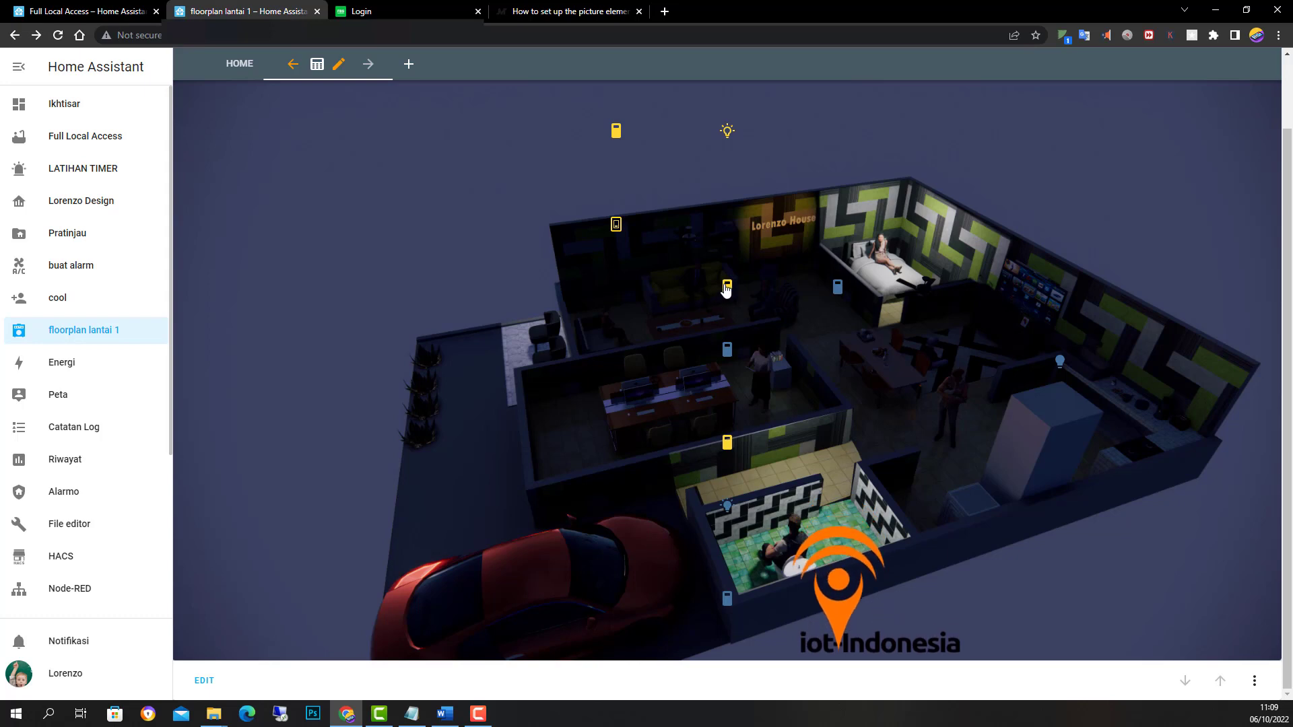
left_click(728, 349)
left_click(727, 288)
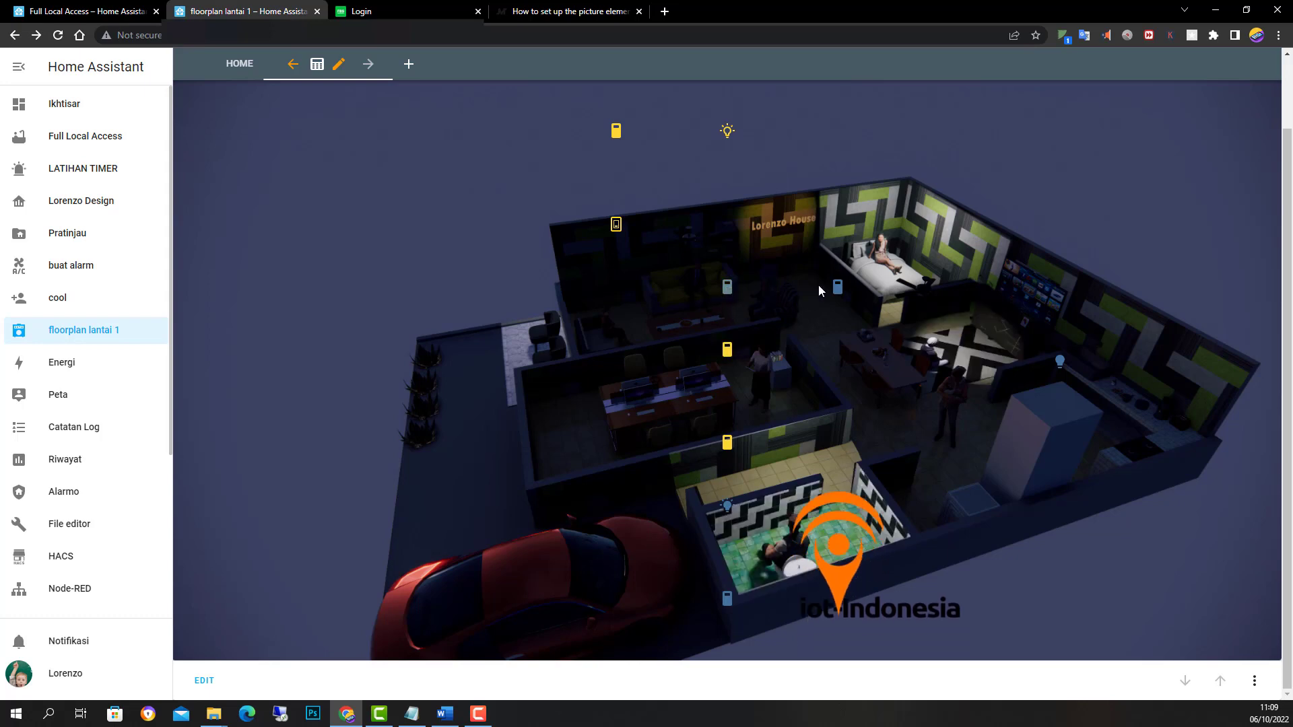
left_click(840, 287)
left_click(1058, 364)
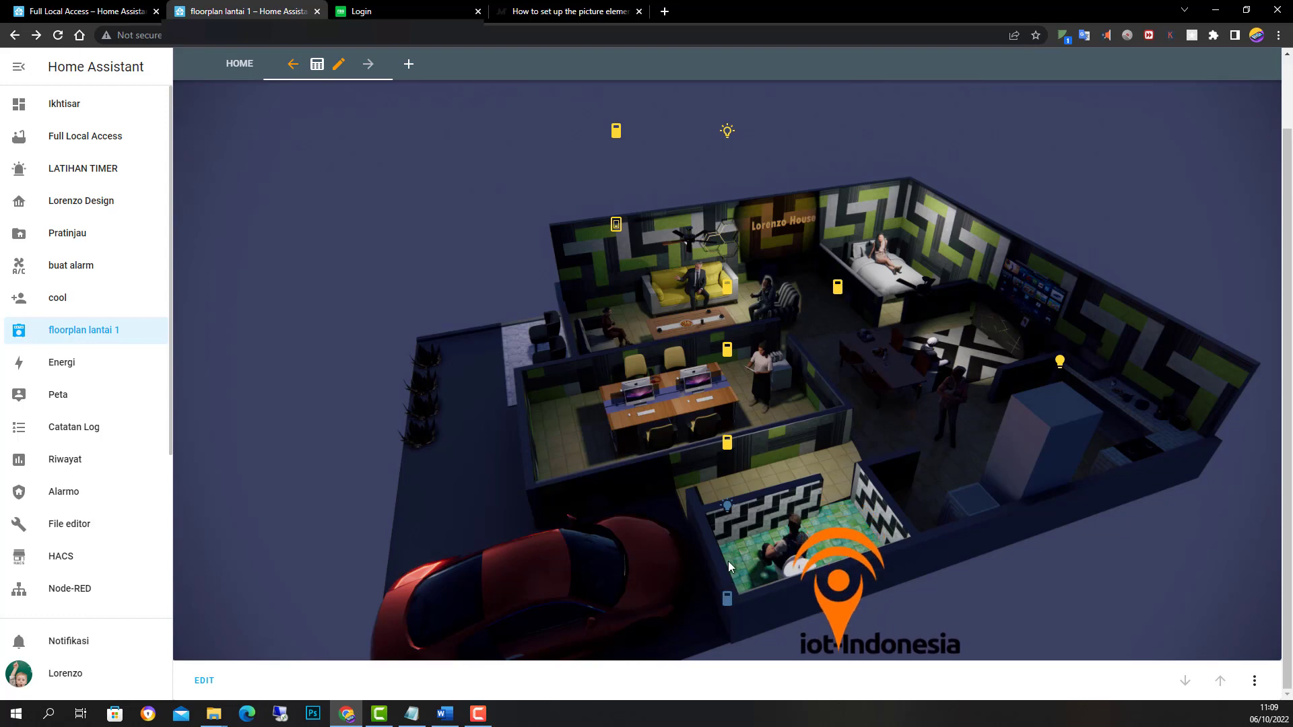
left_click(728, 506)
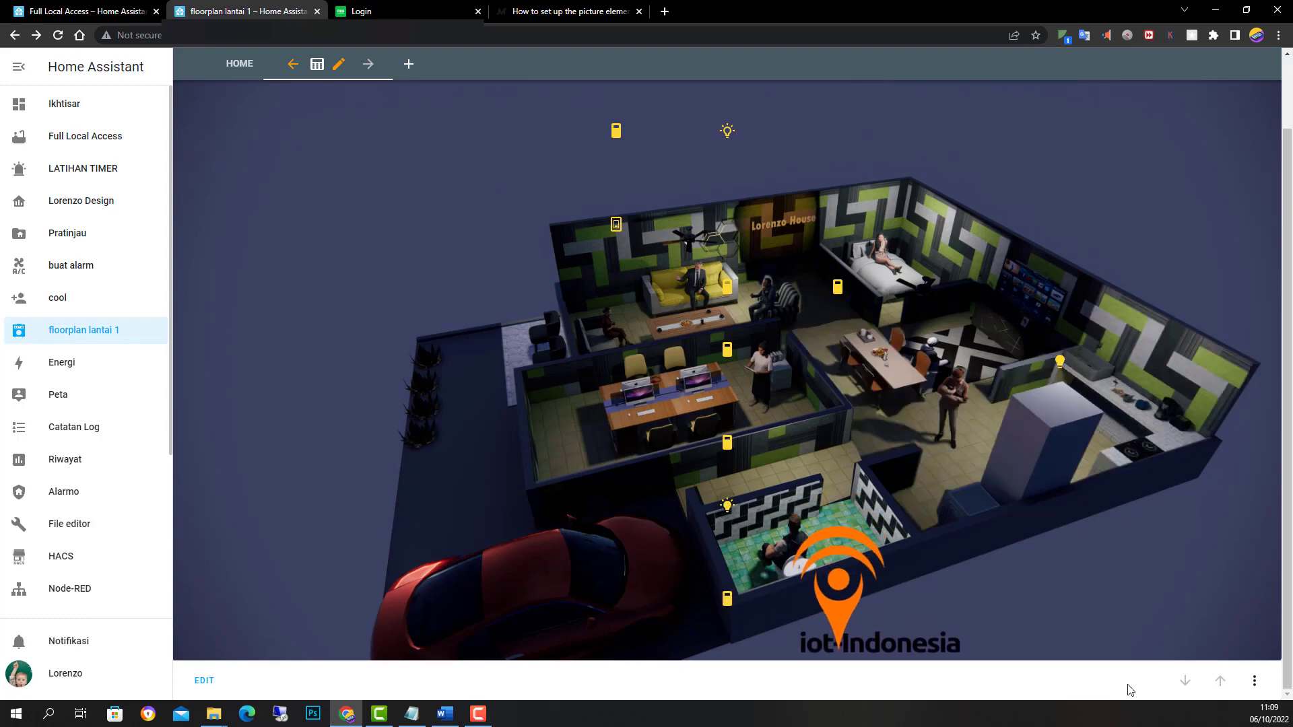